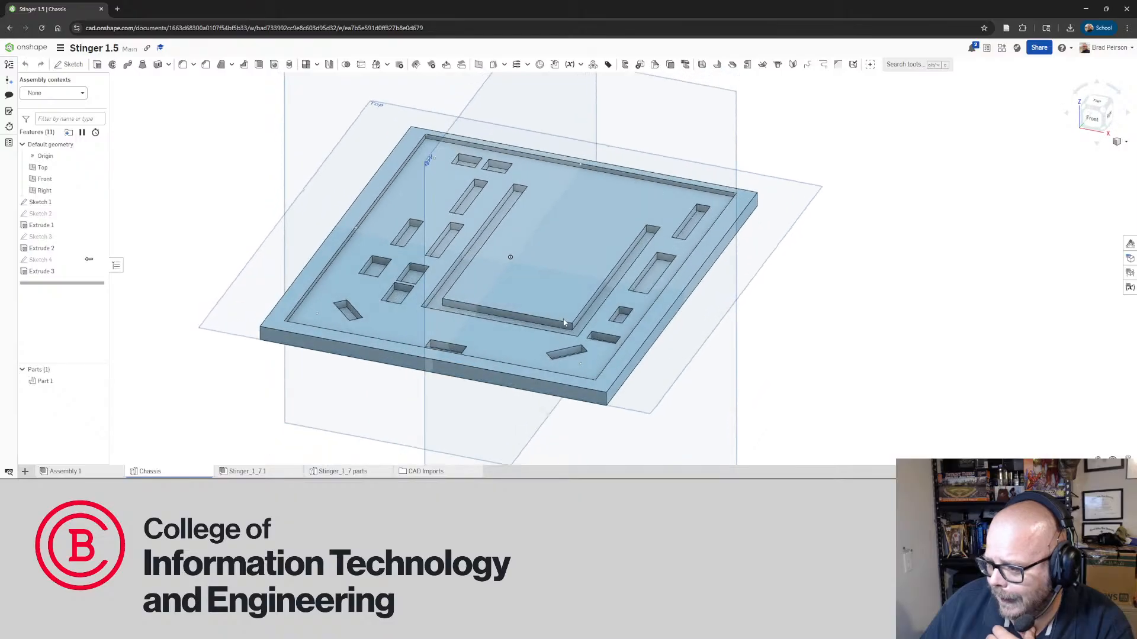
# Examine how the Stinger circuit board and its connectors sit in the chassis plate in Assembly 1
pyautogui.scroll(-4, 565, 321)
pyautogui.scroll(4, 615, 287)
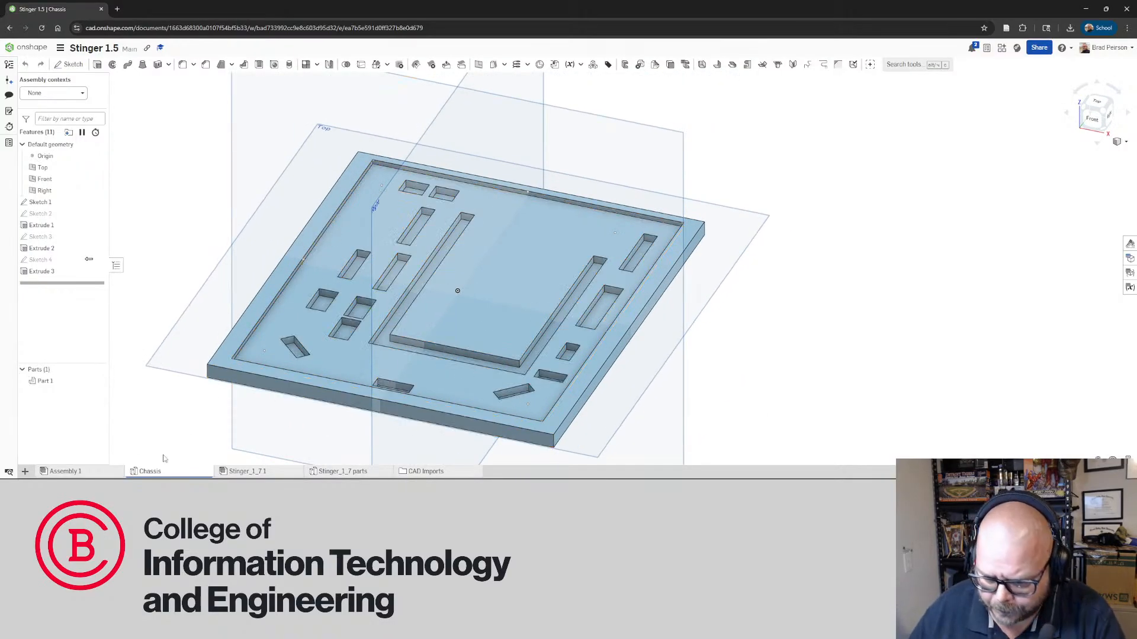
pyautogui.click(71, 471)
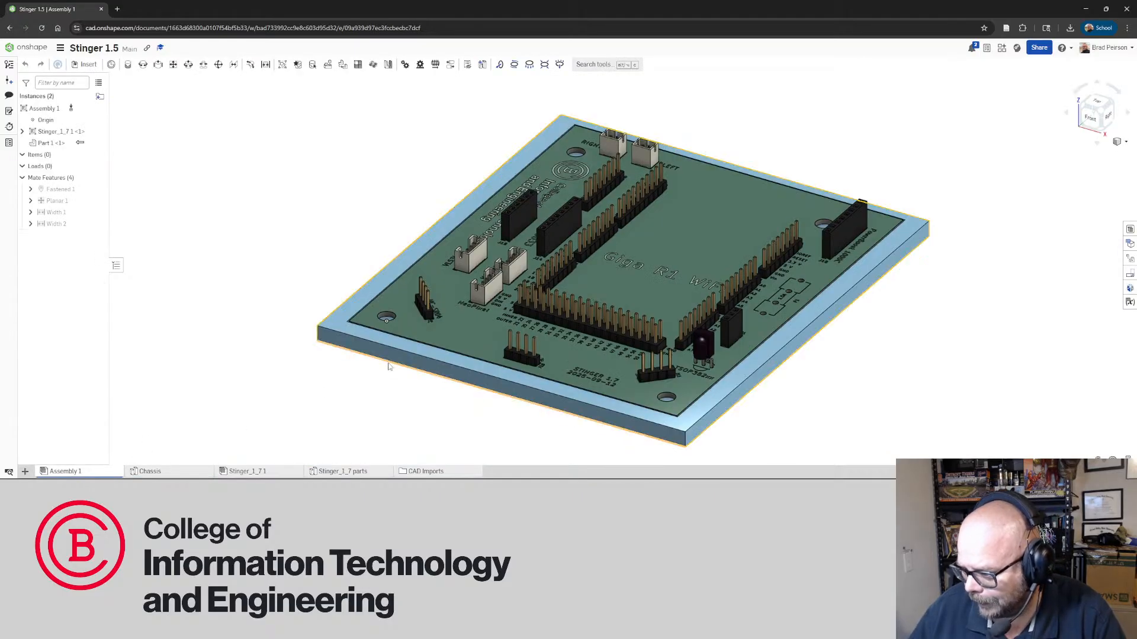
pyautogui.moveTo(379, 367); pyautogui.dragTo(501, 331, button='right')
pyautogui.scroll(-5, 502, 332)
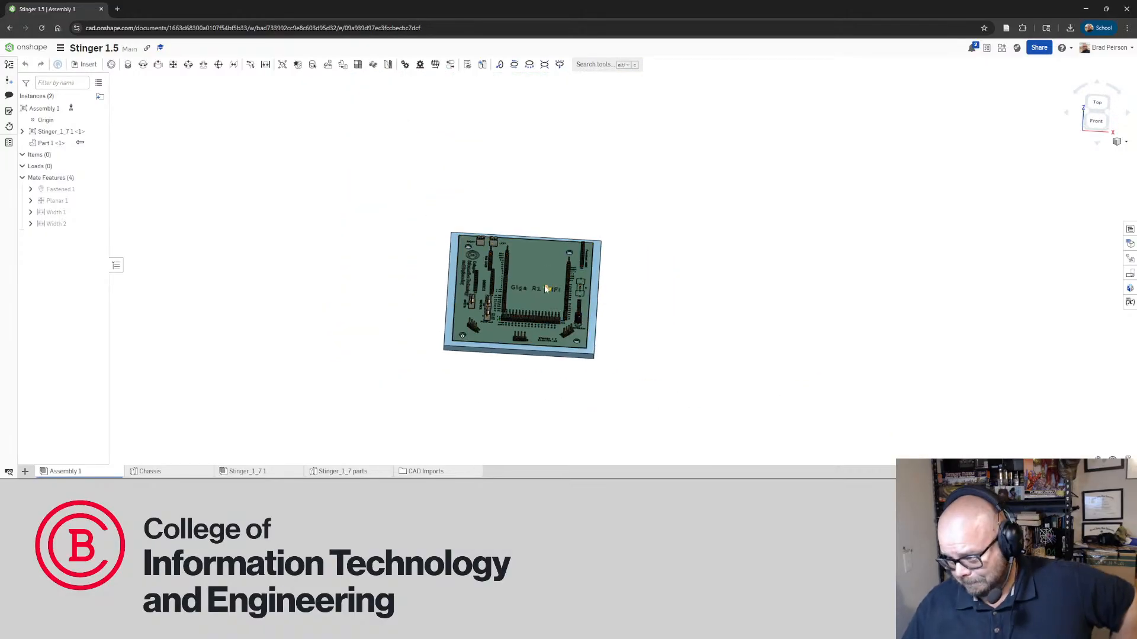
pyautogui.moveTo(549, 286)
pyautogui.mouseDown(button='right')
pyautogui.moveTo(538, 264)
pyautogui.moveTo(545, 305)
pyautogui.mouseUp(button='right')
pyautogui.scroll(3, 552, 305)
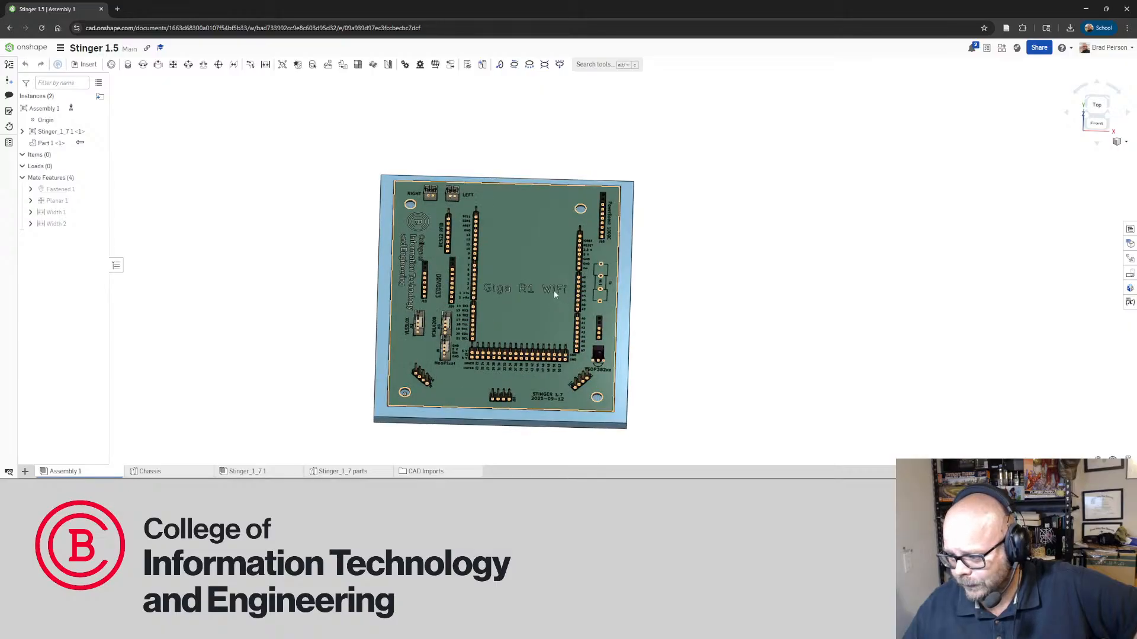
pyautogui.moveTo(496, 400); pyautogui.dragTo(485, 377, button='right')
pyautogui.scroll(5, 484, 376)
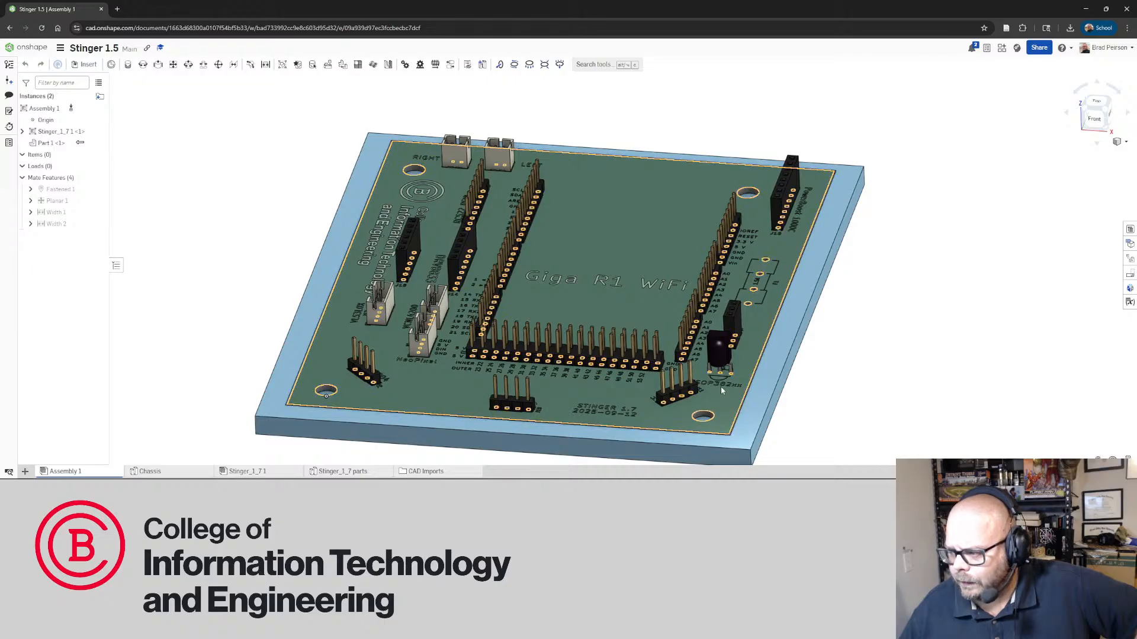
pyautogui.moveTo(725, 391); pyautogui.dragTo(739, 415, button='right')
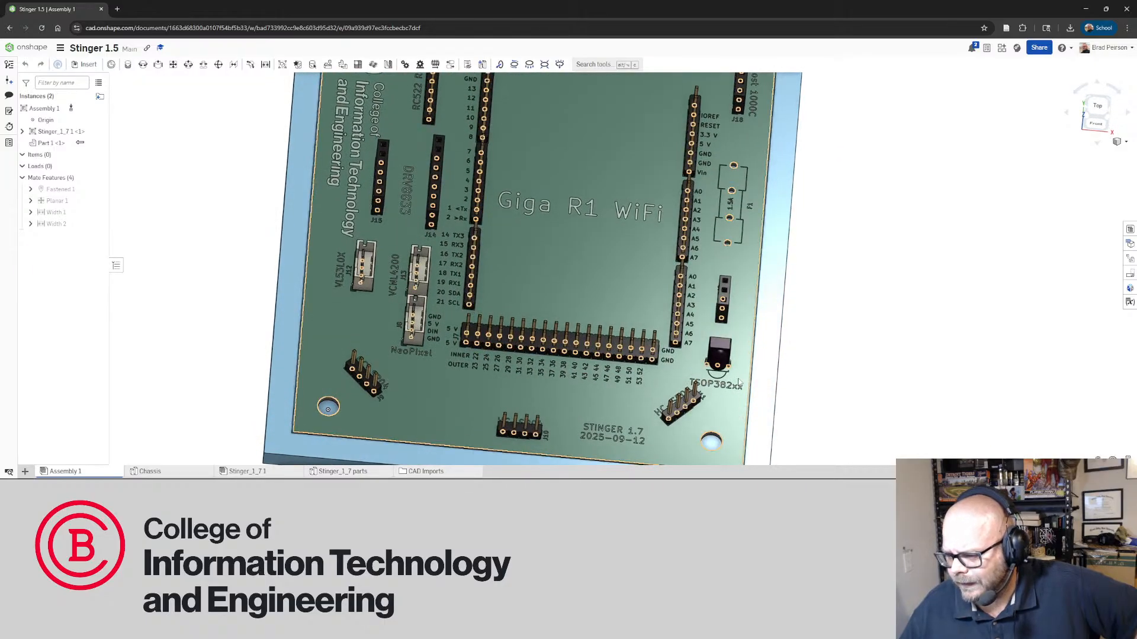
pyautogui.moveTo(524, 374); pyautogui.dragTo(520, 357, button='right')
pyautogui.scroll(-4, 519, 357)
pyautogui.scroll(2, 529, 286)
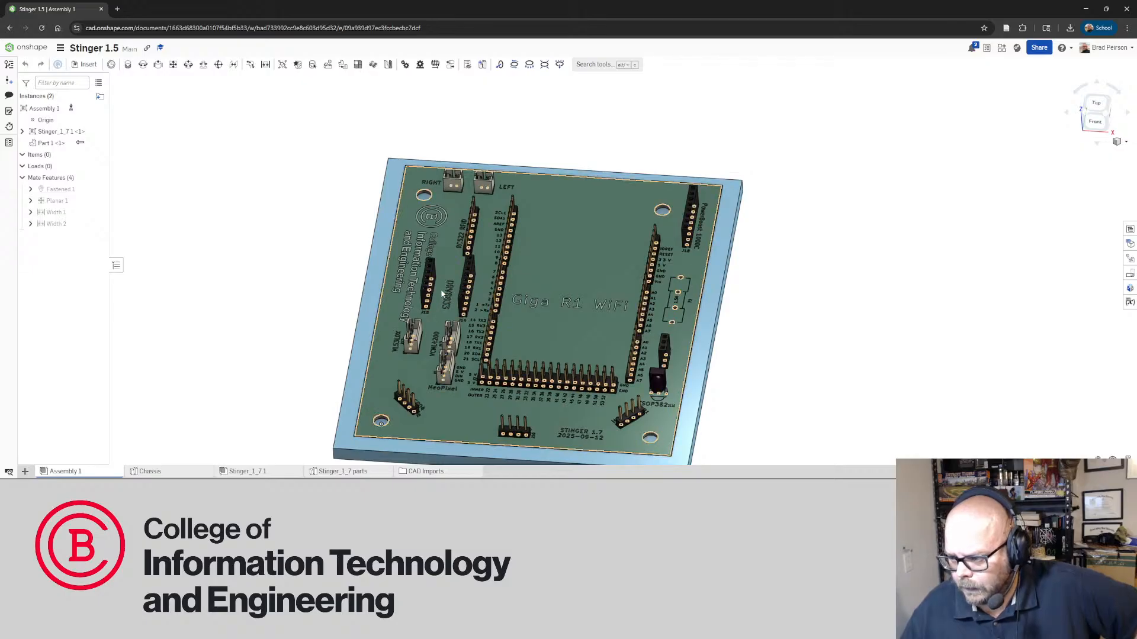
pyautogui.moveTo(442, 291); pyautogui.dragTo(449, 276, button='right')
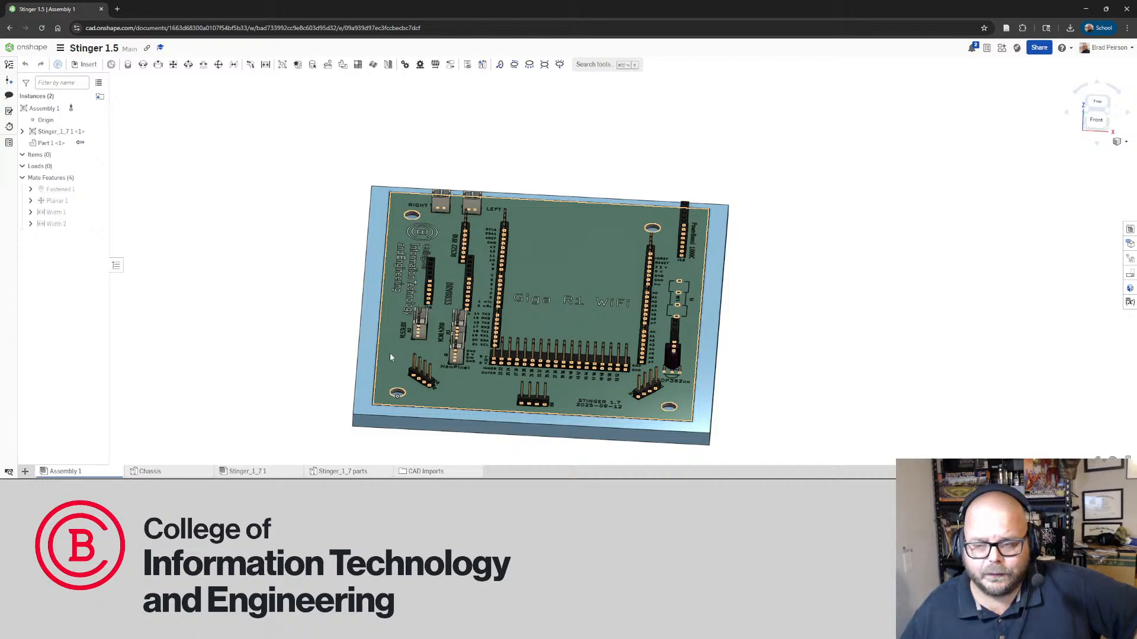
pyautogui.moveTo(392, 354); pyautogui.dragTo(389, 402, button='right')
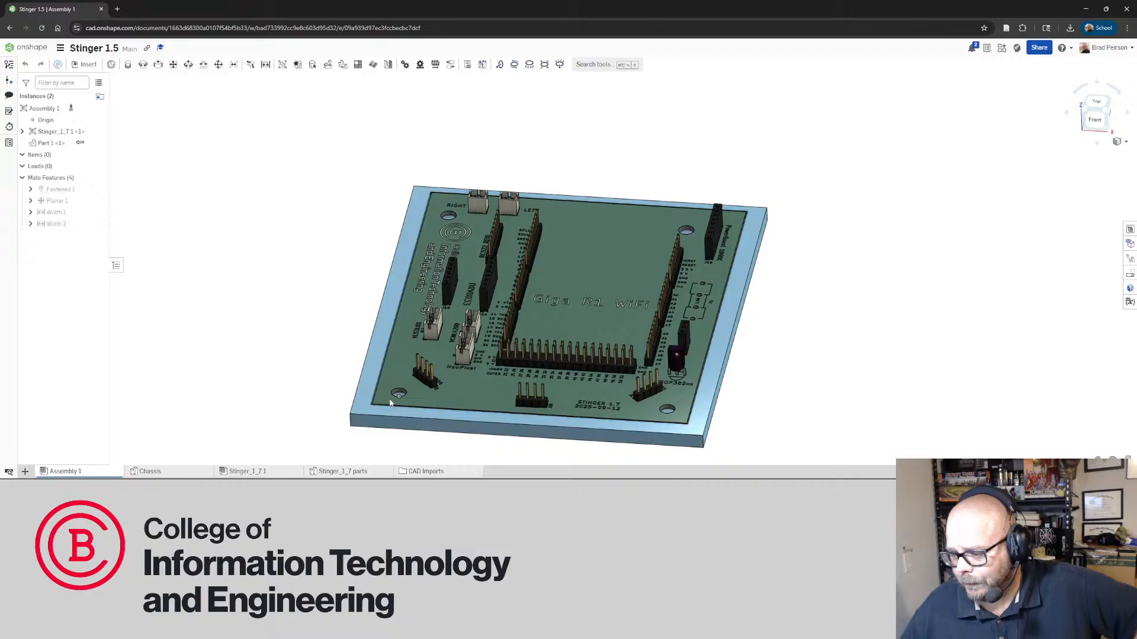
pyautogui.click(150, 471)
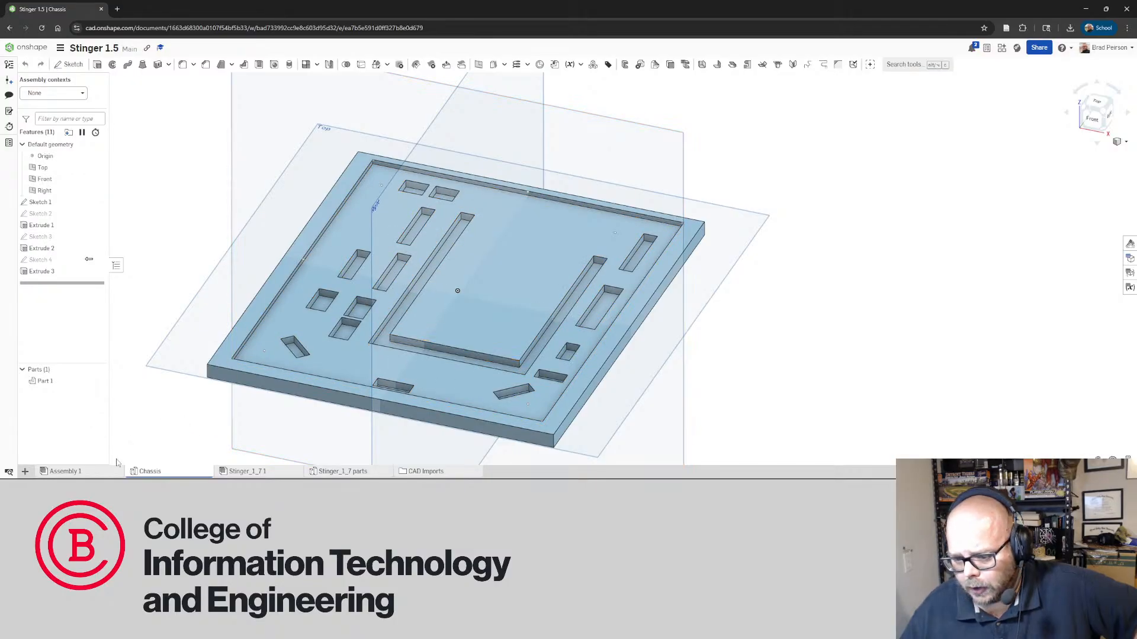
pyautogui.click(97, 473)
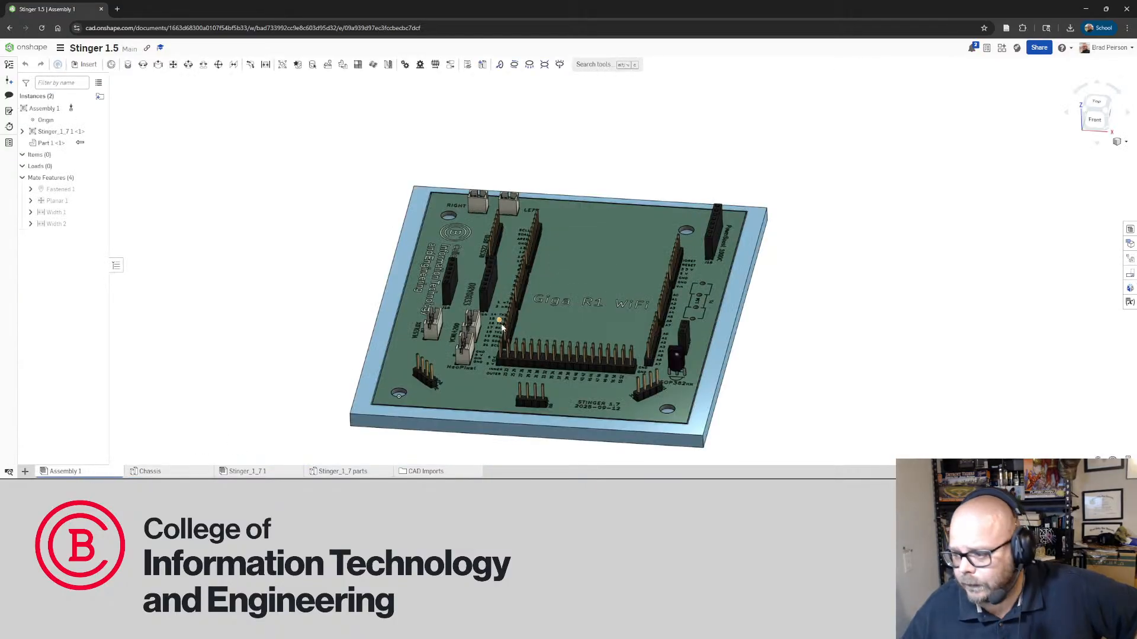
# Make the chassis plate transparent in the assembly and inspect the clearance around the header pins inside its pockets
pyautogui.rightClick(424, 418)
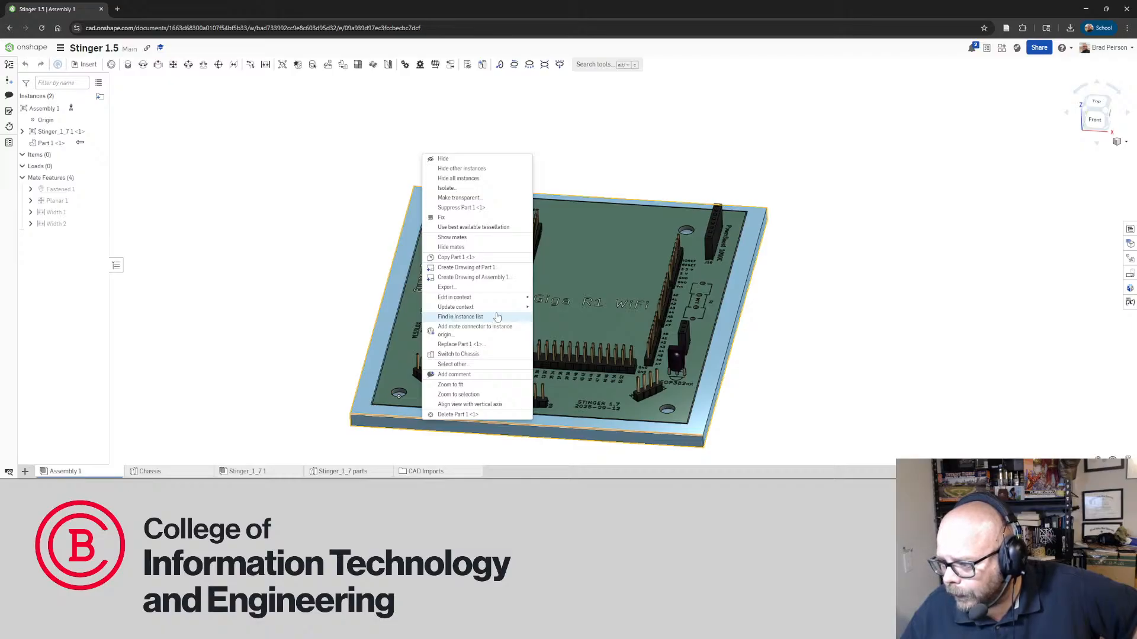
pyautogui.click(459, 197)
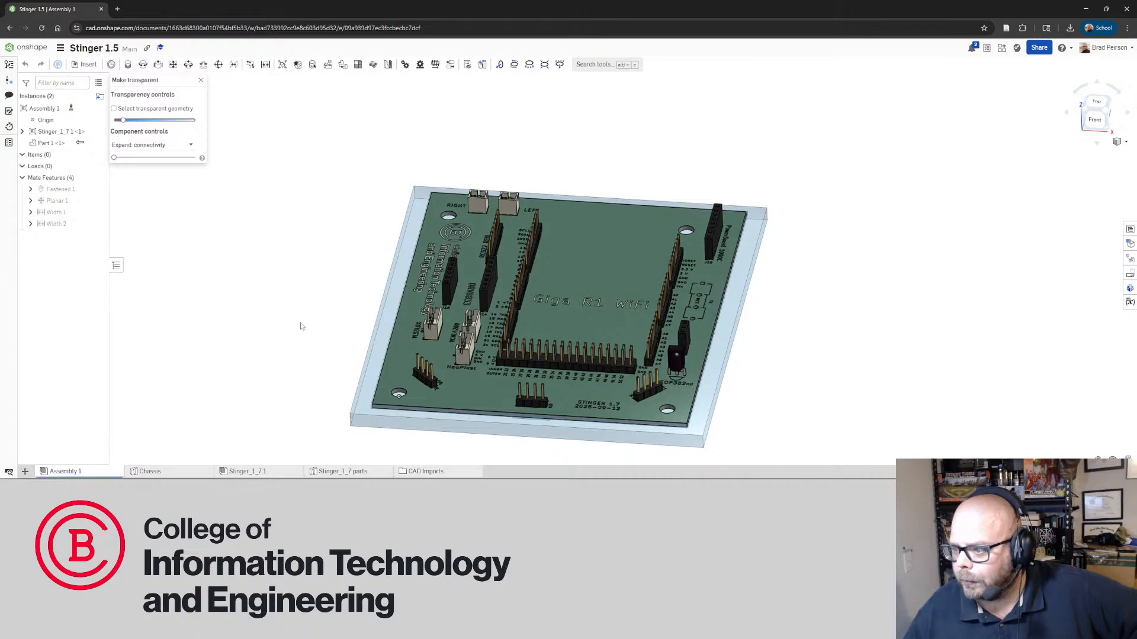
pyautogui.moveTo(301, 326); pyautogui.dragTo(306, 293, button='right')
pyautogui.scroll(10, 437, 335)
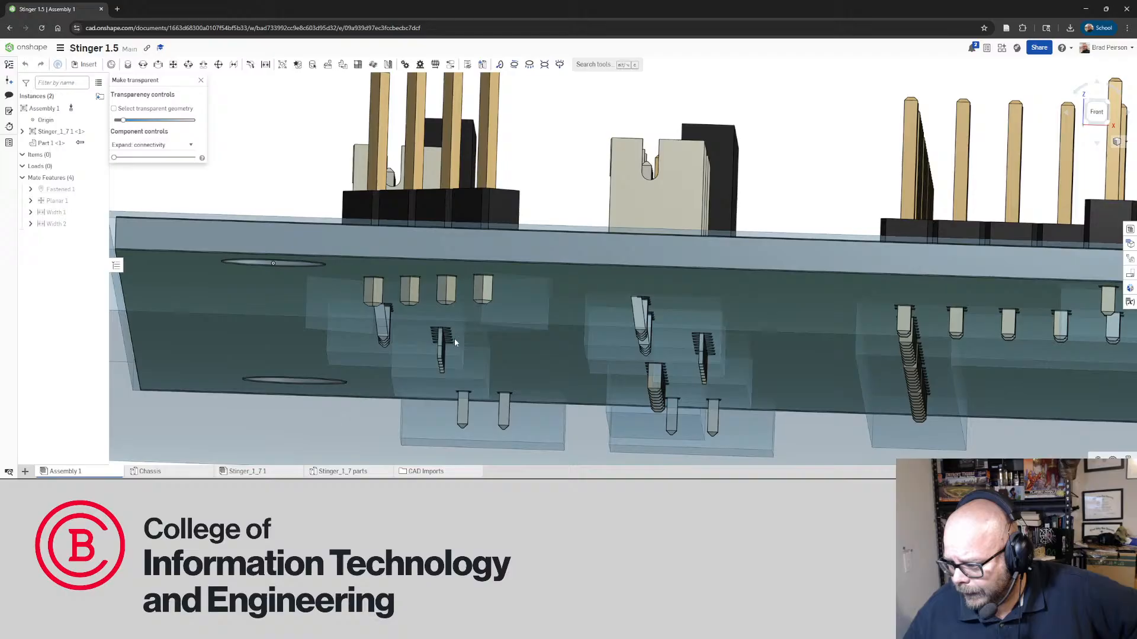
pyautogui.moveTo(454, 339); pyautogui.dragTo(447, 381, button='right')
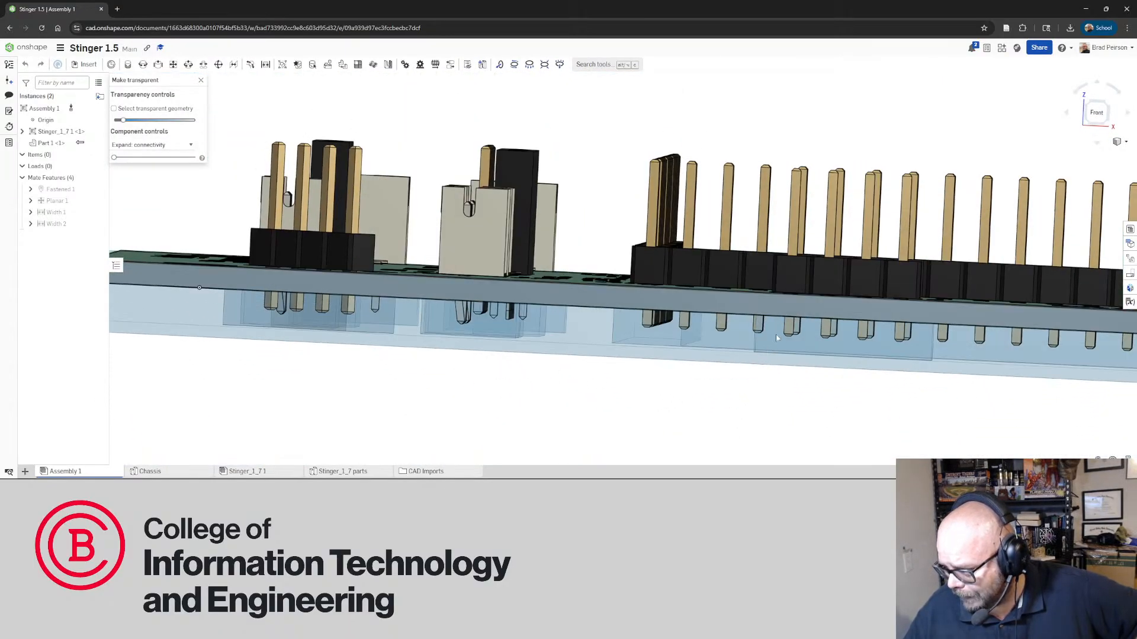
pyautogui.moveTo(778, 338); pyautogui.dragTo(680, 345, button='right')
pyautogui.scroll(-8, 680, 345)
pyautogui.scroll(4, 740, 368)
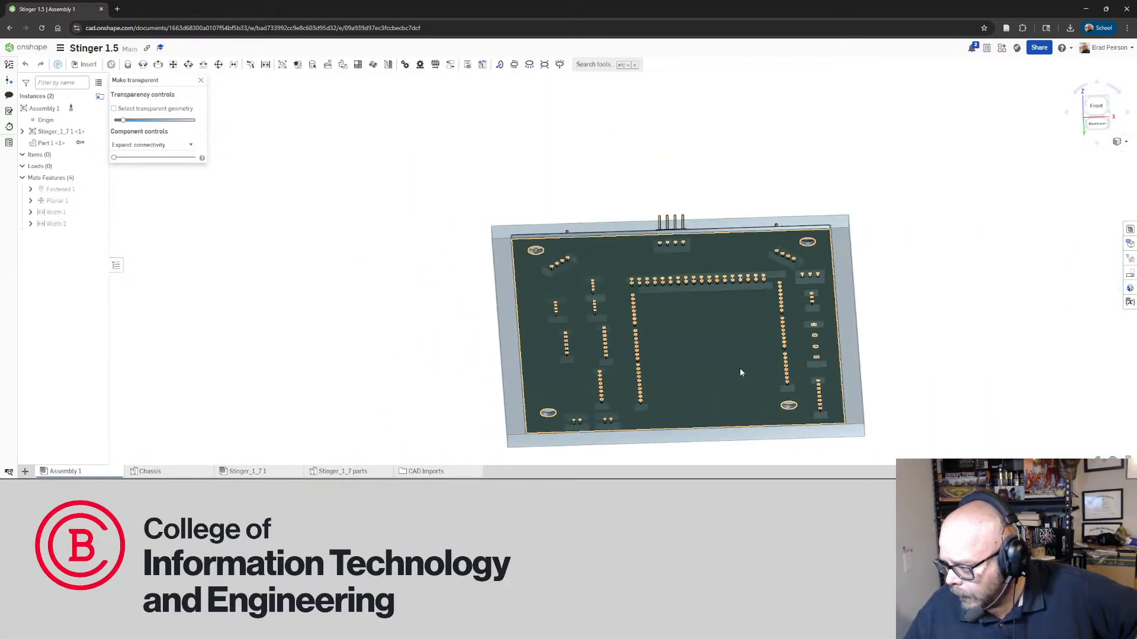
# Examine the board's underside through the transparent chassis, comparing the pin rows with the pocket outlines
pyautogui.scroll(4, 740, 368)
pyautogui.moveTo(740, 368); pyautogui.dragTo(740, 323, button='right')
pyautogui.scroll(3, 740, 323)
pyautogui.scroll(-4, 740, 323)
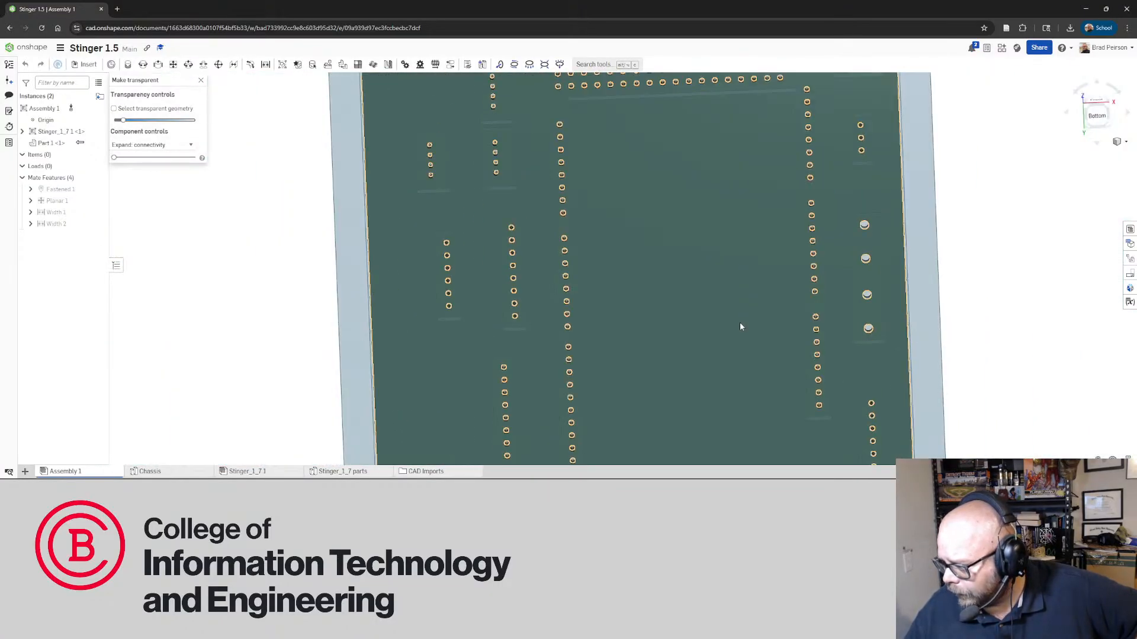
pyautogui.scroll(-4, 740, 323)
pyautogui.moveTo(723, 267); pyautogui.dragTo(724, 250, button='right')
pyautogui.scroll(3, 822, 318)
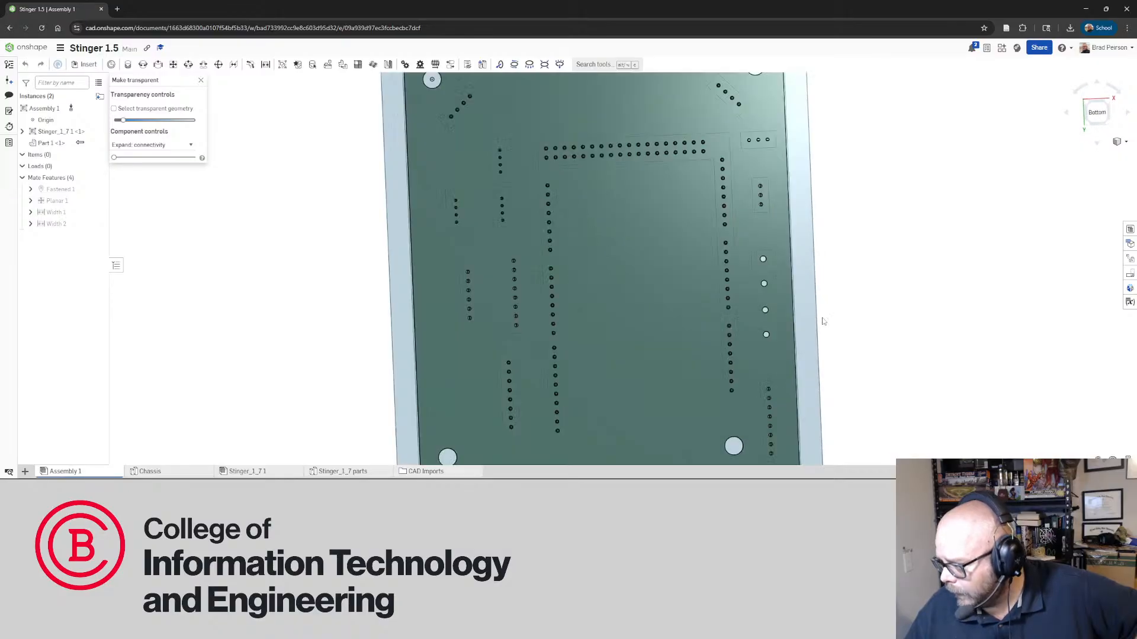
pyautogui.scroll(3, 779, 300)
pyautogui.scroll(-5, 761, 261)
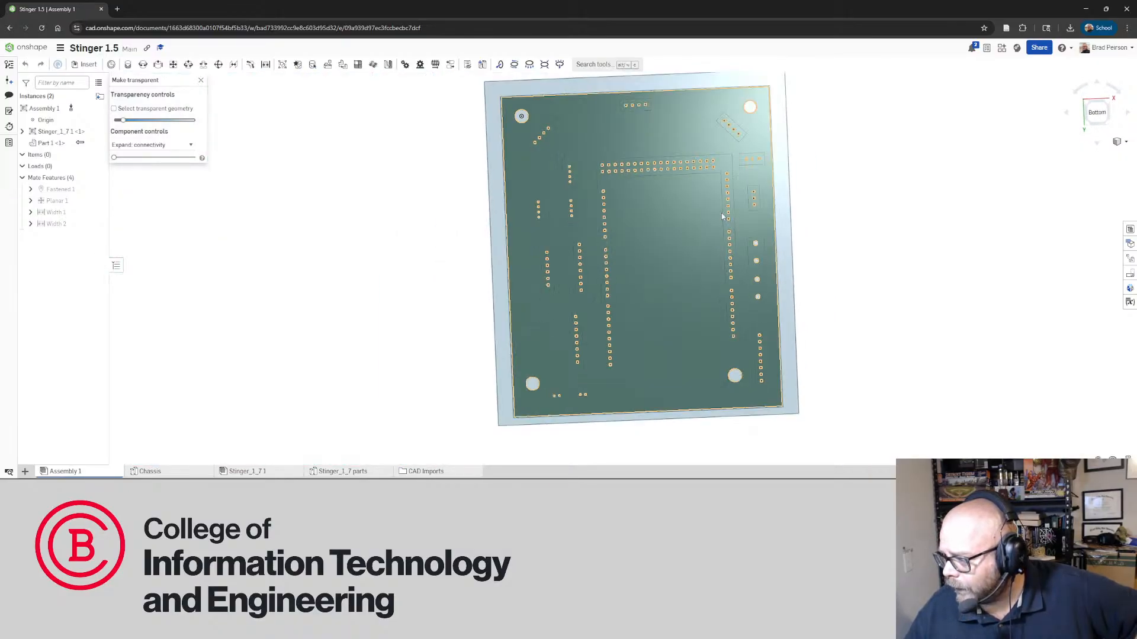
pyautogui.moveTo(723, 214); pyautogui.dragTo(724, 240, button='right')
pyautogui.scroll(6, 534, 225)
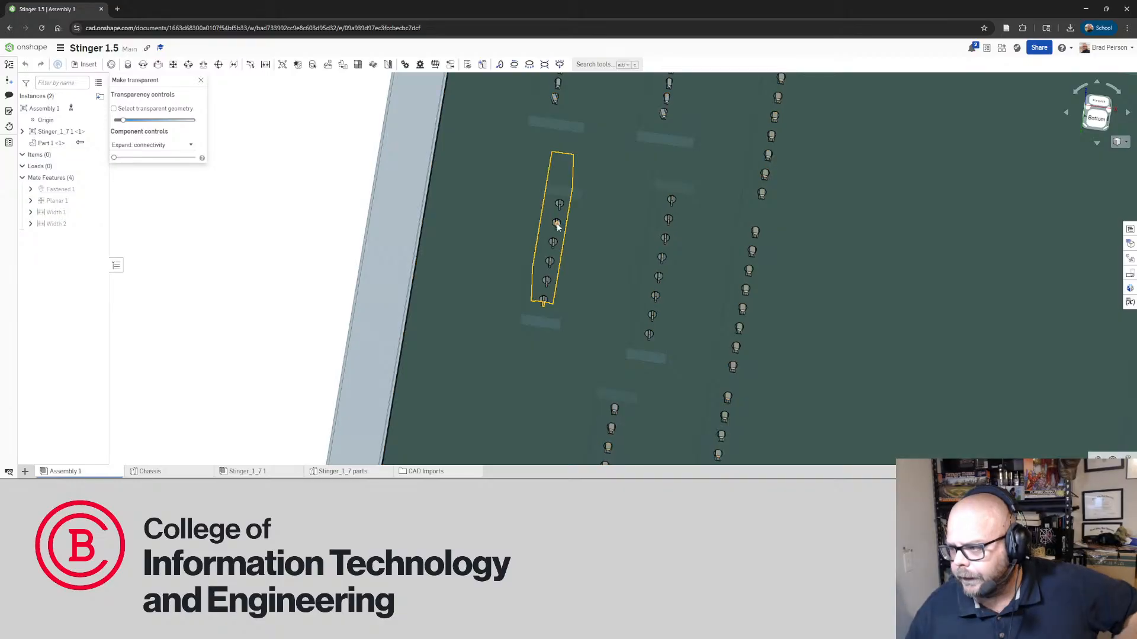
# Compare connectors J12 and J13 and the angled corner header with their chassis pockets from above and below
pyautogui.moveTo(566, 232); pyautogui.dragTo(562, 269, button='right')
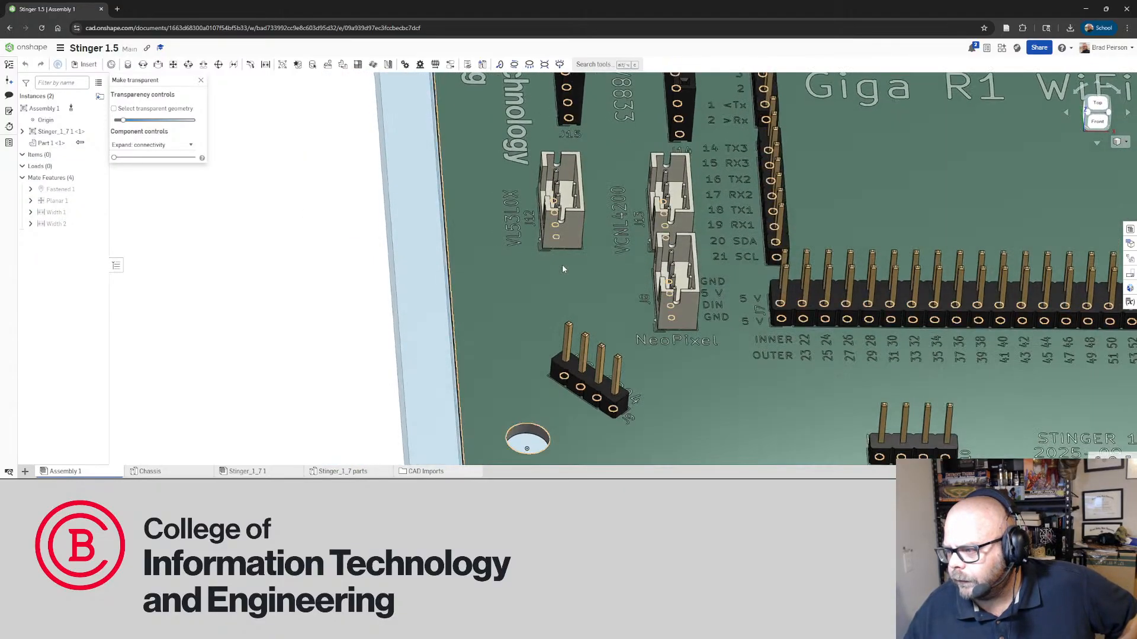
pyautogui.scroll(-3, 562, 269)
pyautogui.scroll(5, 588, 167)
pyautogui.moveTo(587, 166); pyautogui.dragTo(576, 199, button='right')
pyautogui.scroll(5, 554, 168)
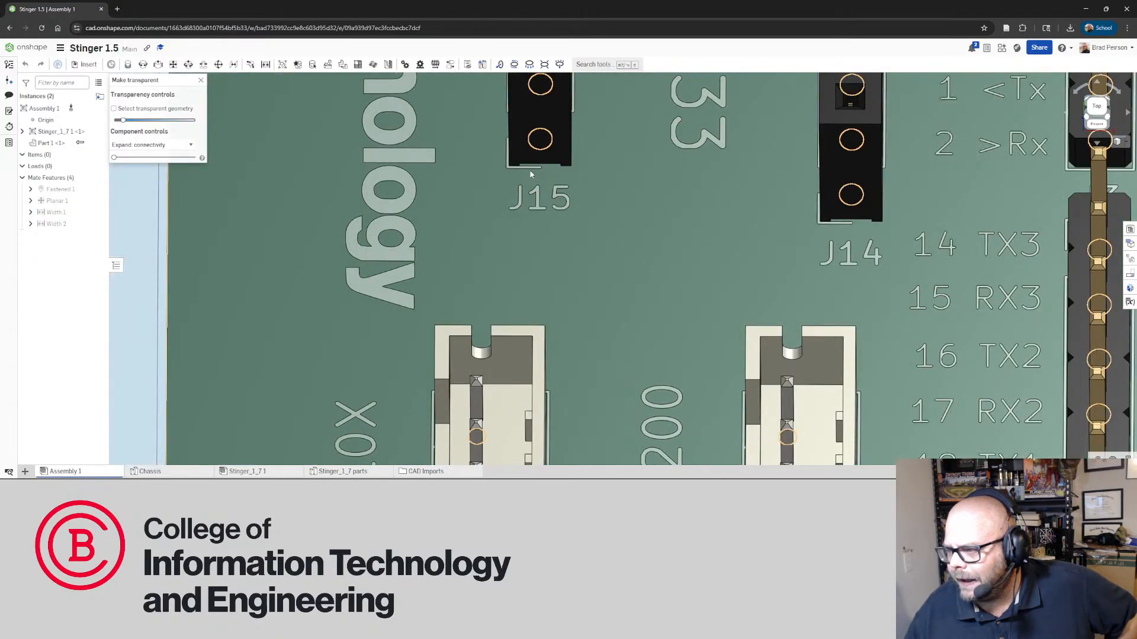
pyautogui.scroll(-3, 536, 198)
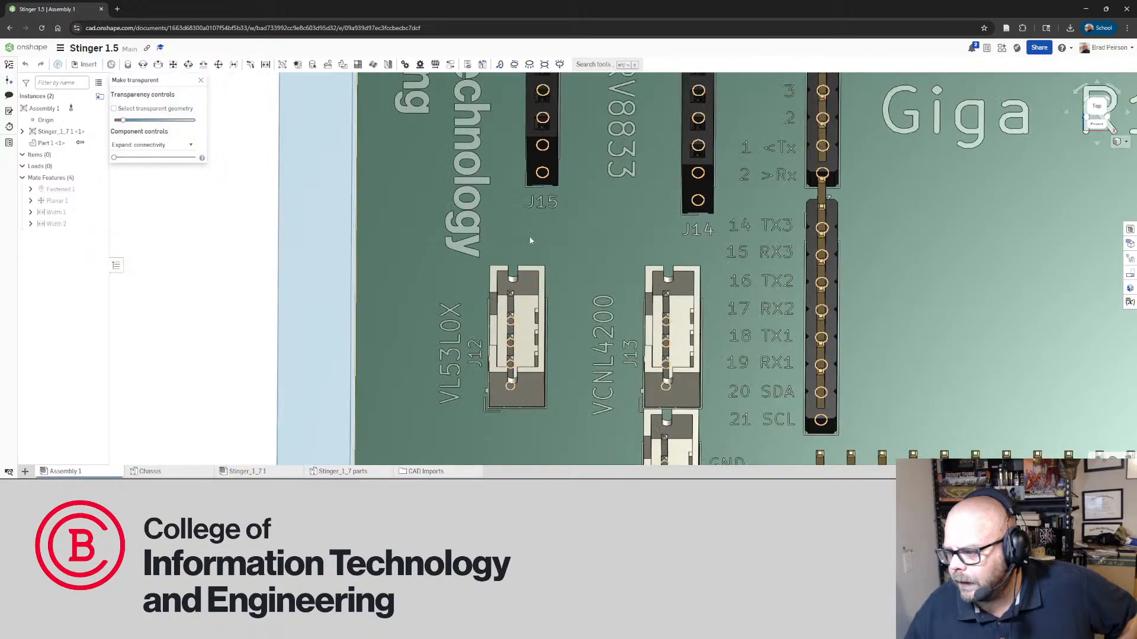
pyautogui.moveTo(489, 409); pyautogui.dragTo(505, 392, button='right')
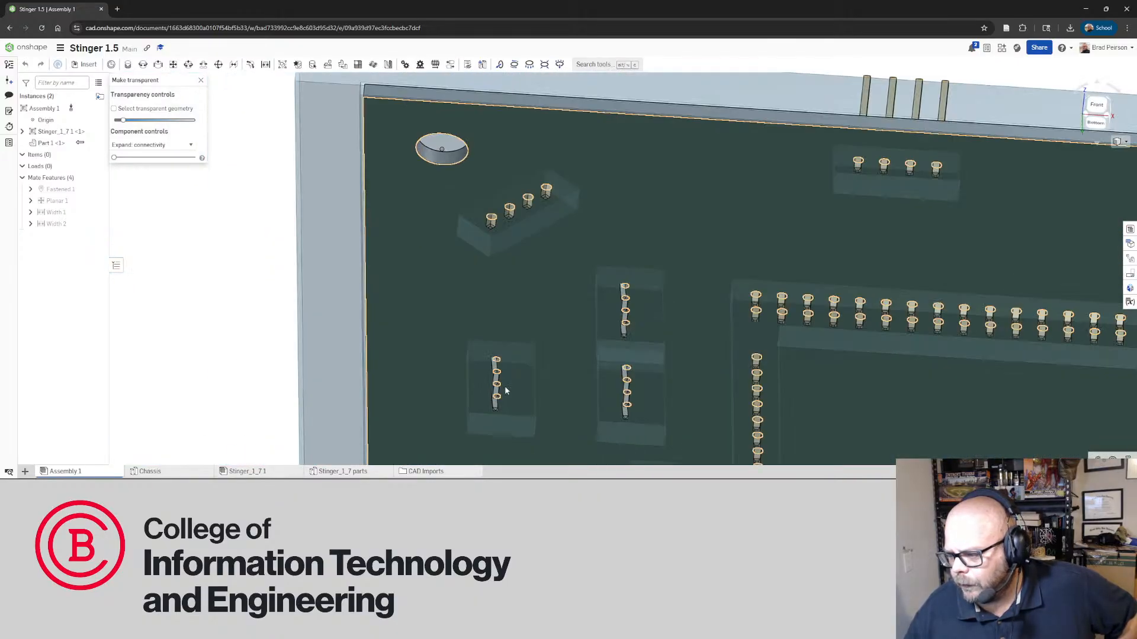
pyautogui.scroll(5, 501, 222)
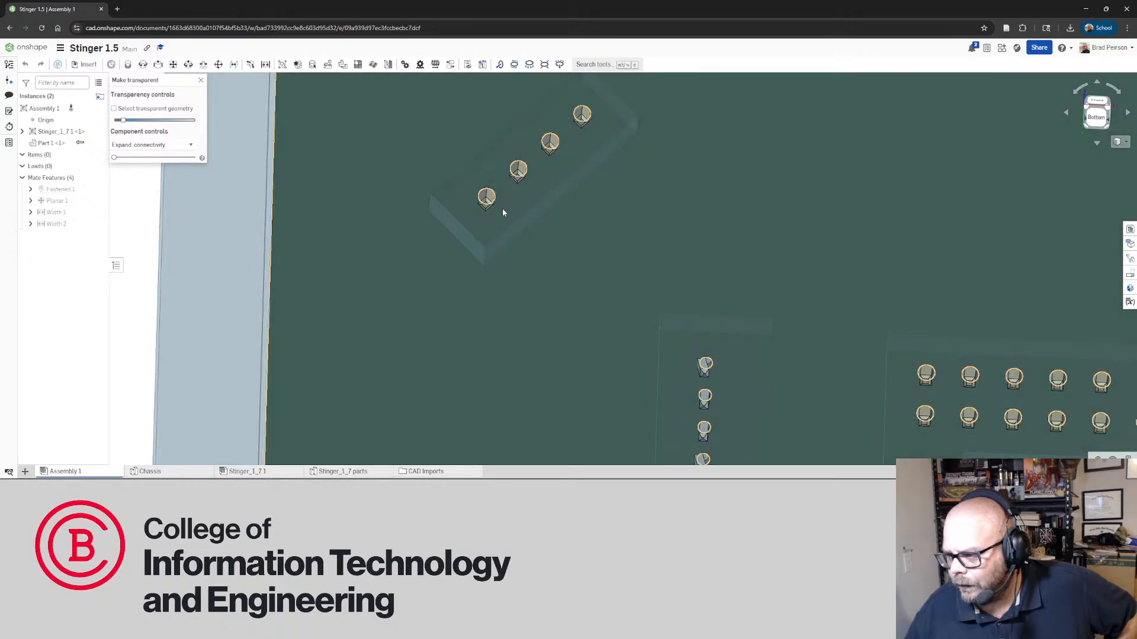
pyautogui.moveTo(503, 212); pyautogui.dragTo(486, 308, button='right')
pyautogui.scroll(-4, 482, 308)
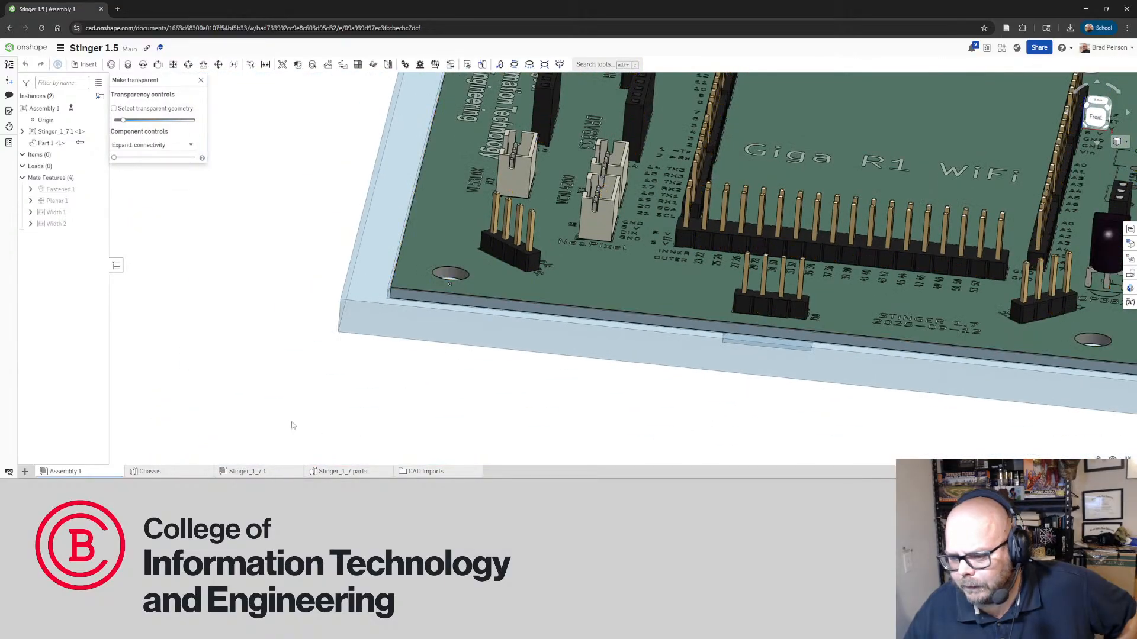
# Open the Chassis part studio and examine the board recess and component pockets of the plate
pyautogui.click(170, 473)
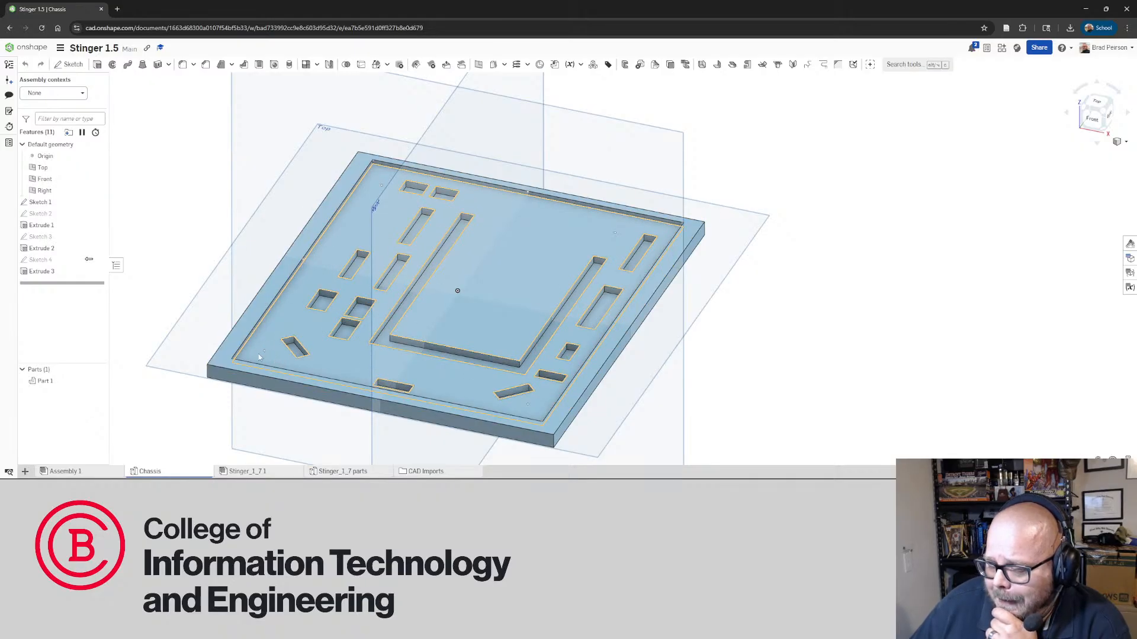
pyautogui.hotkey('shift', '1')
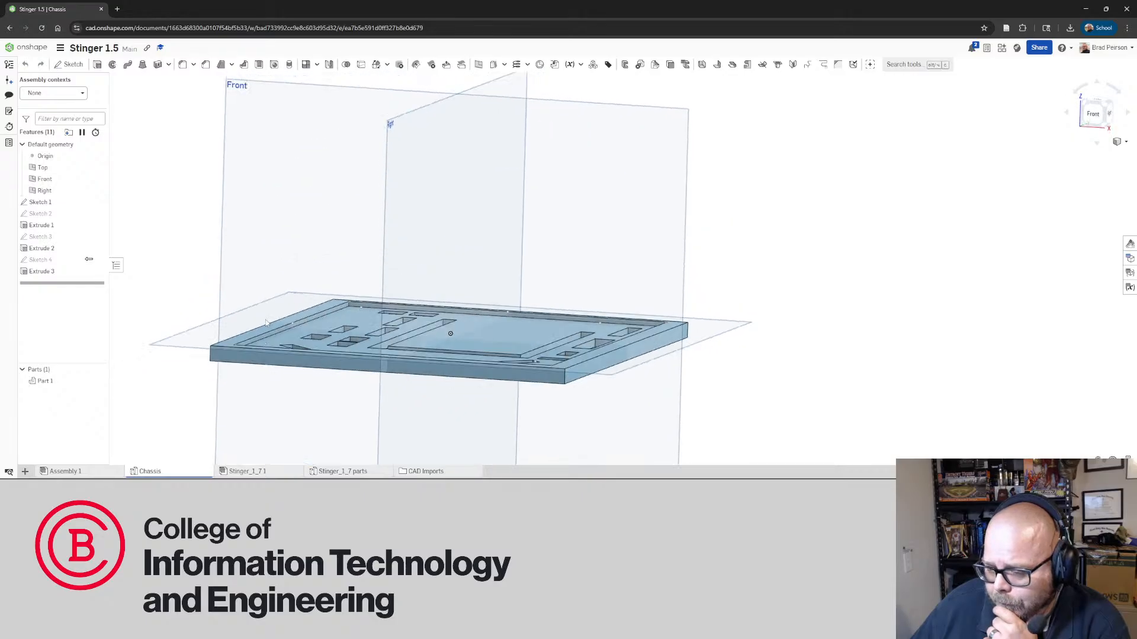
pyautogui.moveTo(266, 316); pyautogui.dragTo(271, 353, button='right')
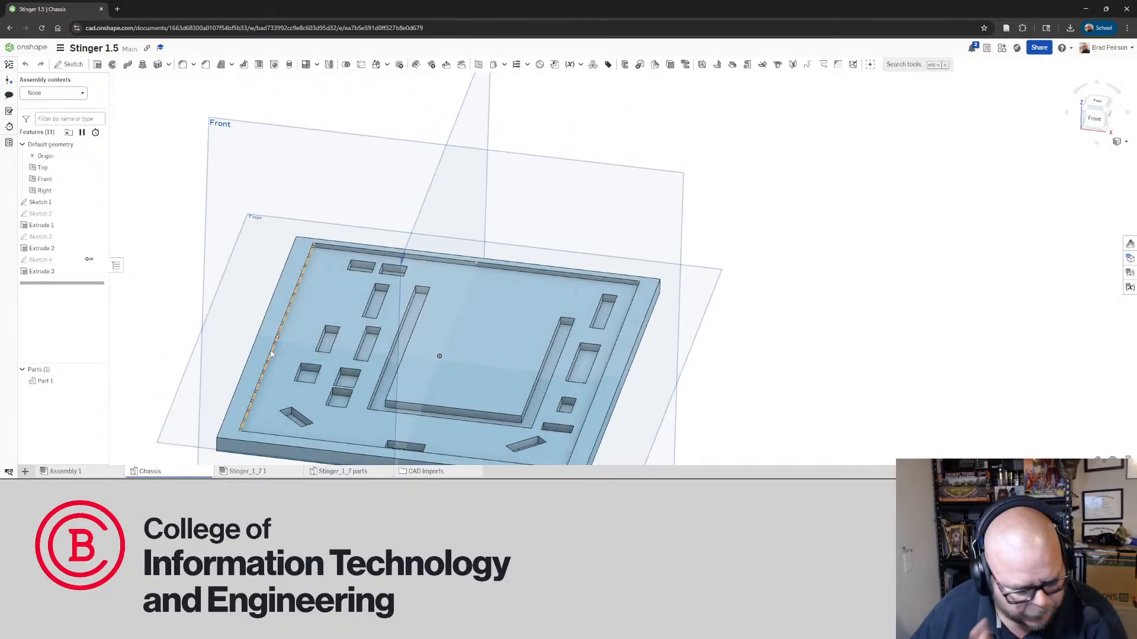
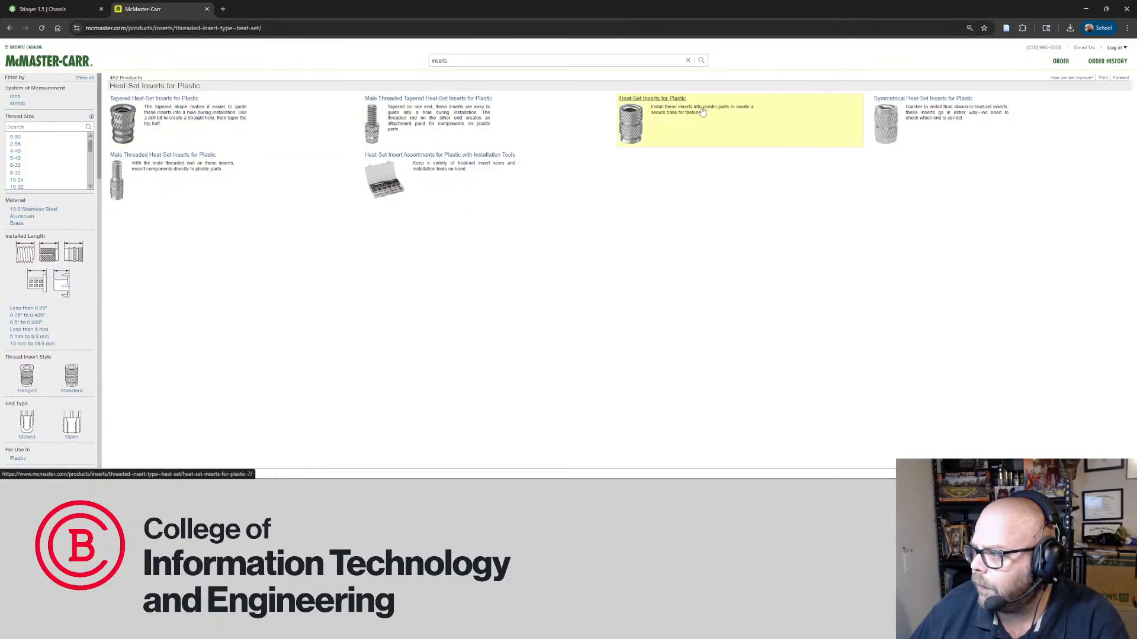
# Open McMaster-Carr's Heat-Set Inserts for Plastic listing and review the inch-standard brass insert sizes
pyautogui.click(669, 102)
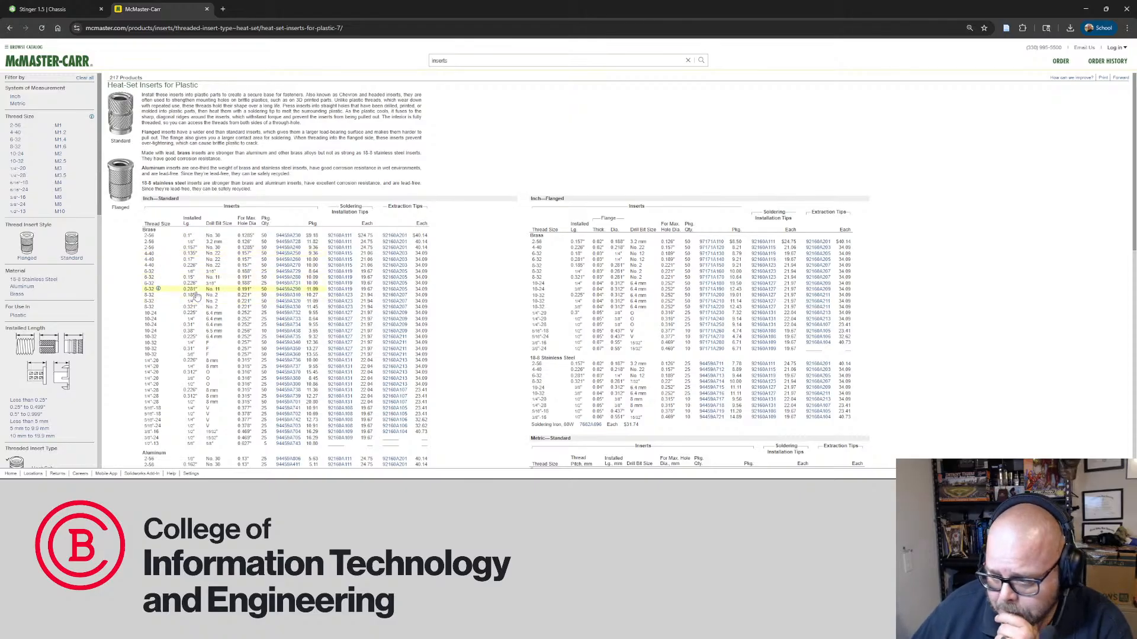
pyautogui.scroll(-1, 198, 296)
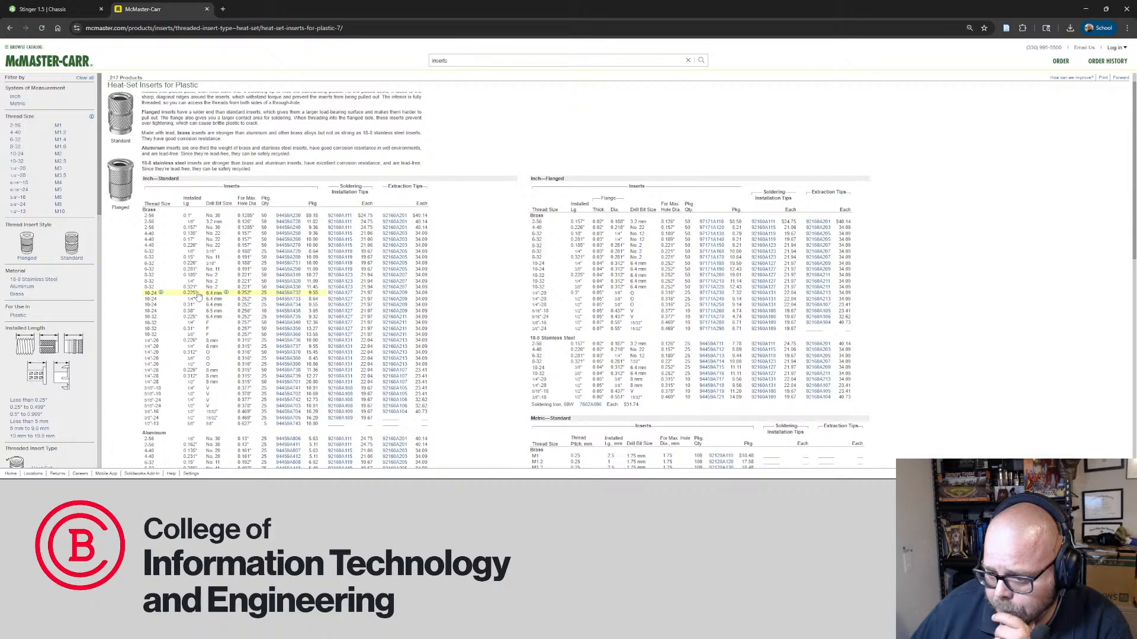
pyautogui.scroll(1, 199, 296)
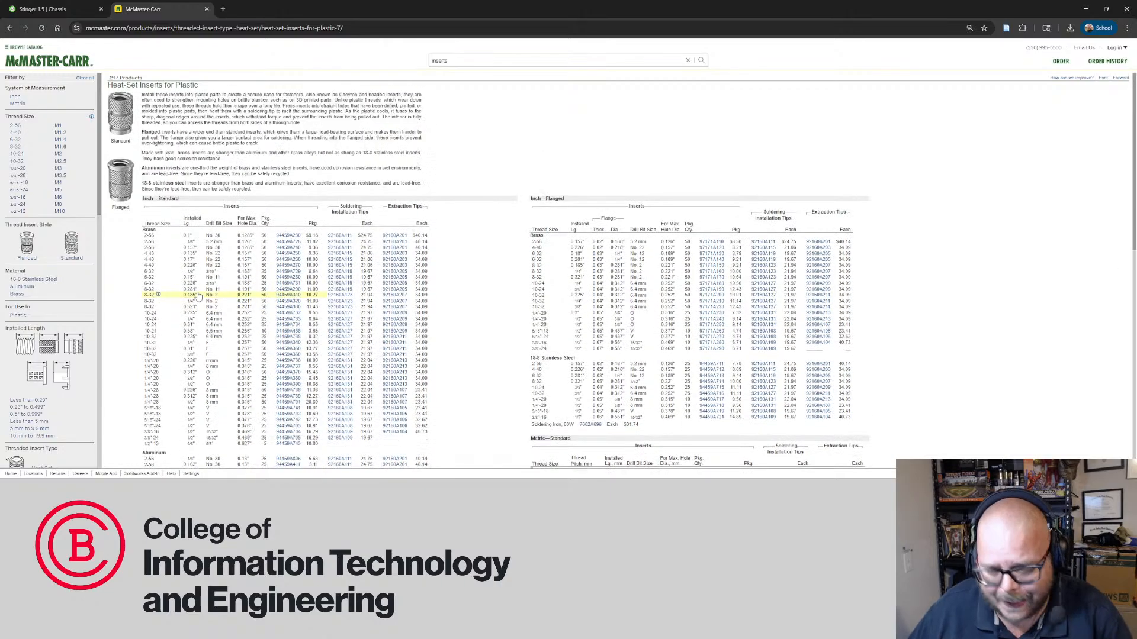
# Check the board's corner mounting holes in Onshape's Assembly 1, and return to the McMaster-Carr insert listing
pyautogui.click(67, 11)
pyautogui.click(65, 472)
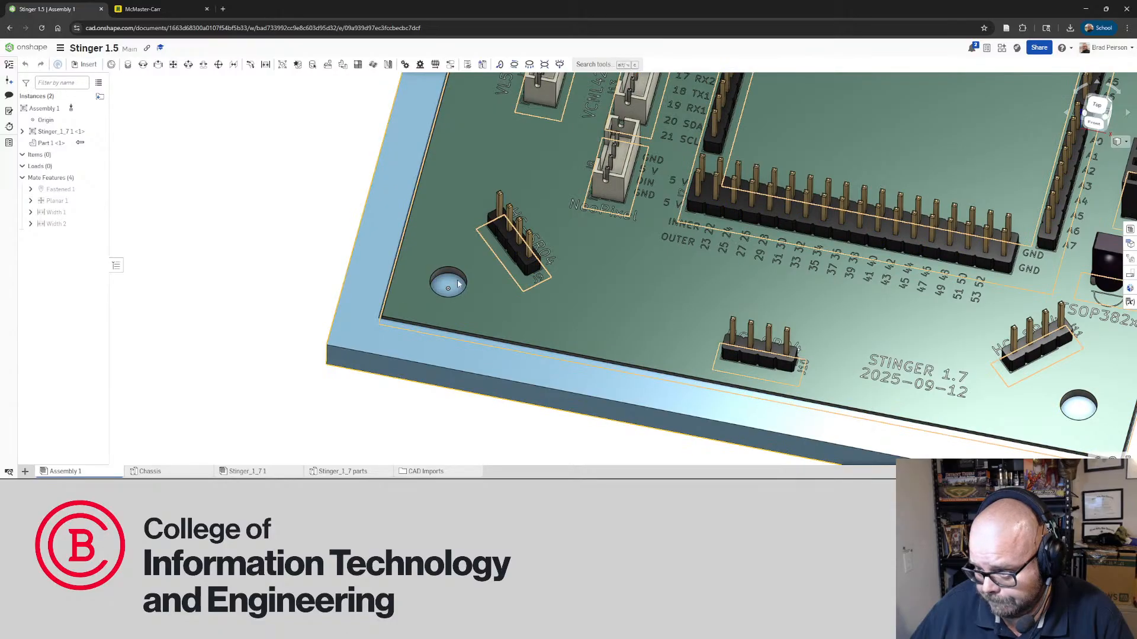
pyautogui.click(158, 9)
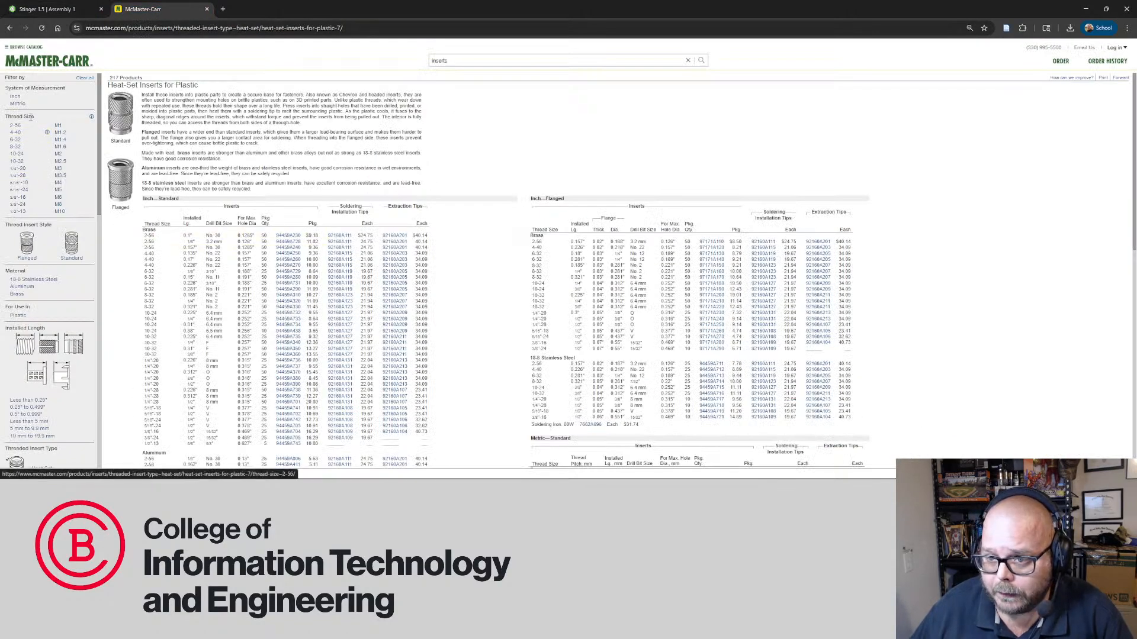
# Filter the McMaster-Carr heat-set inserts to metric, and search the web for "little machine shop tap chart" in a new tab
pyautogui.click(17, 103)
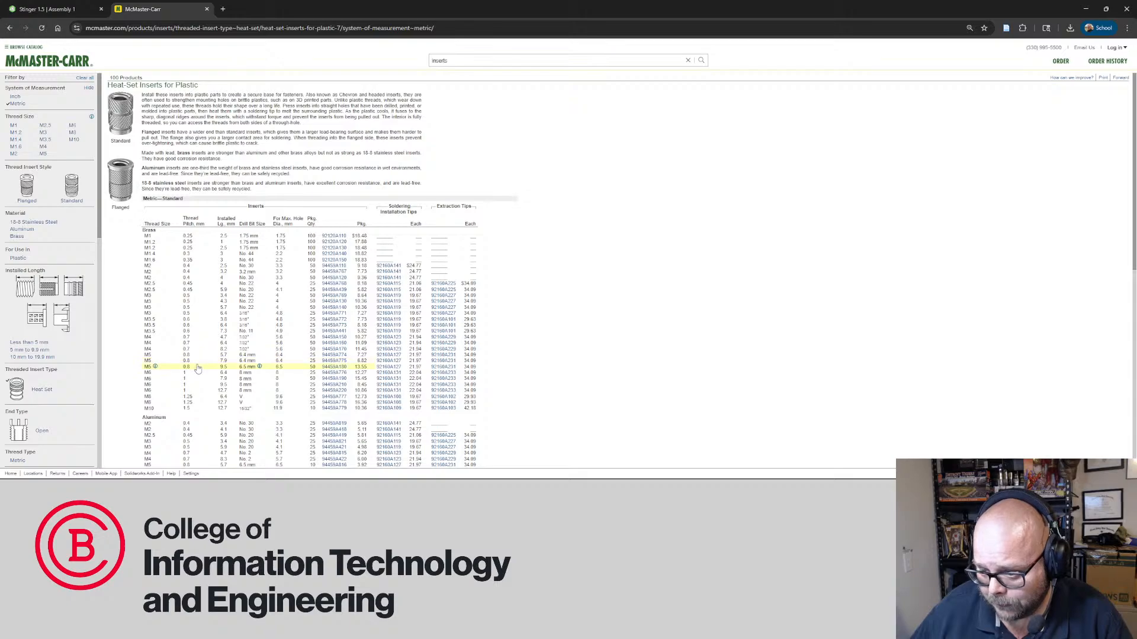
pyautogui.hotkey('ctrl', 't')
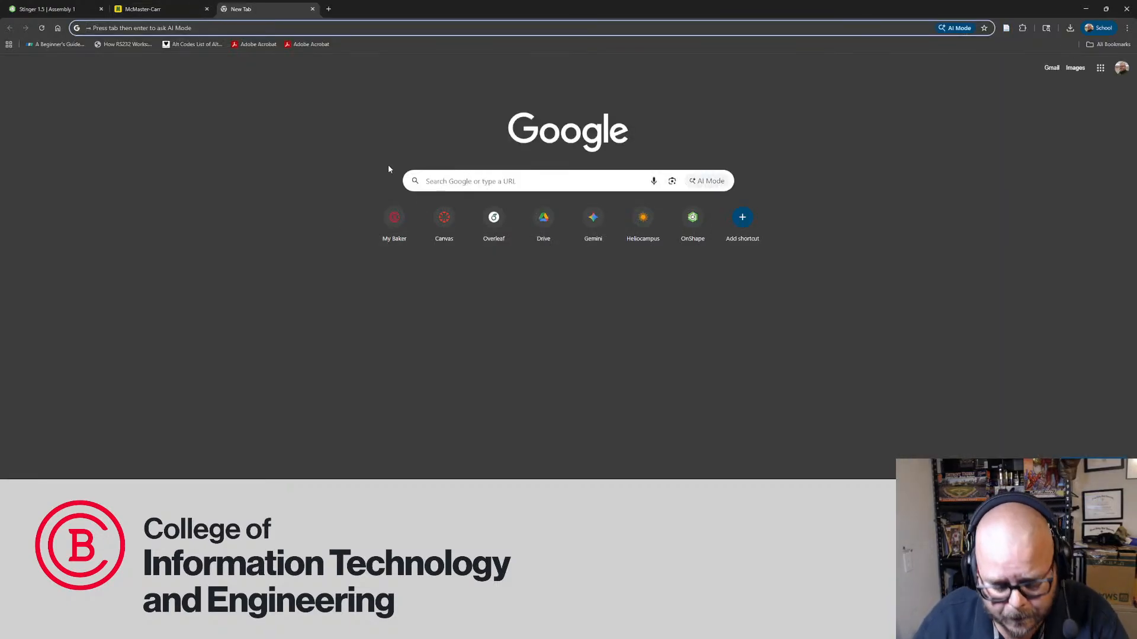
pyautogui.write('l')
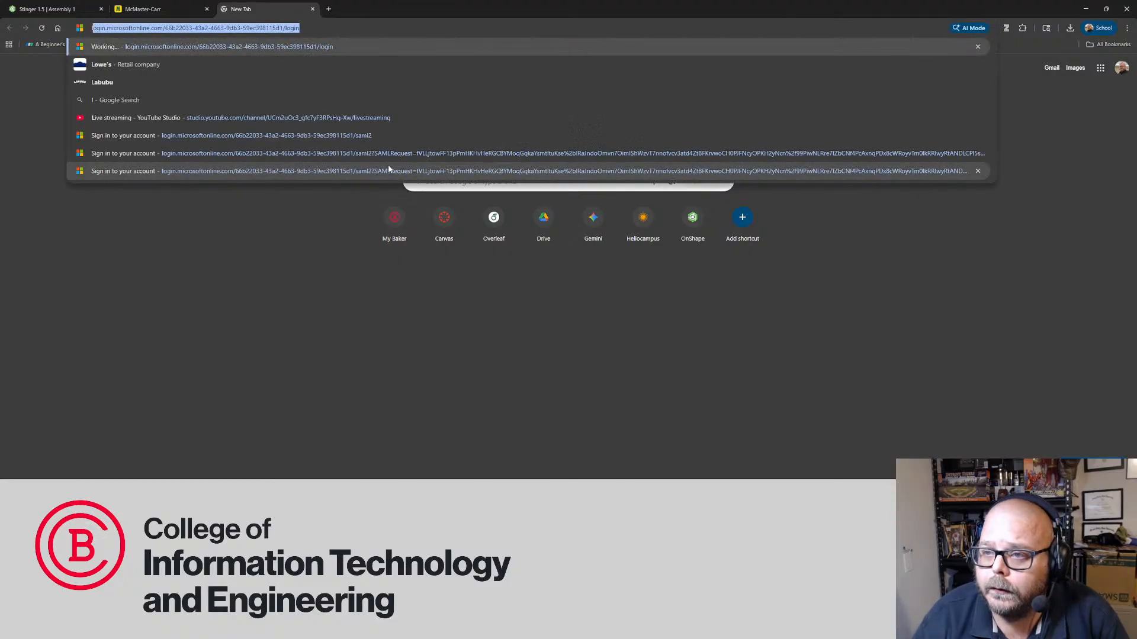
pyautogui.write('itt')
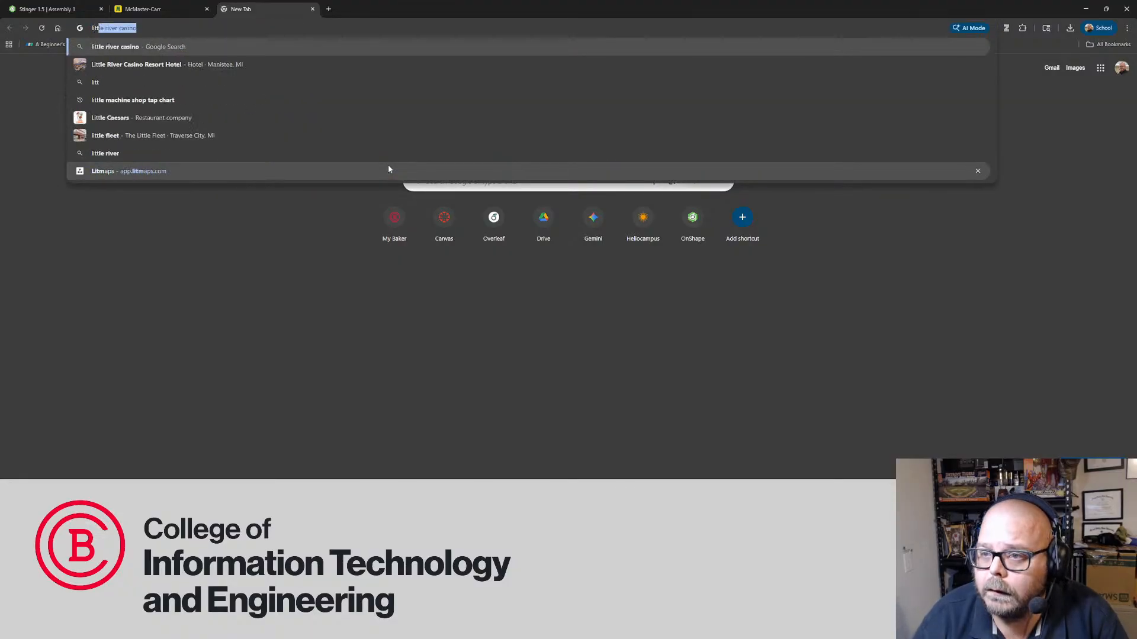
pyautogui.write('le machine sh')
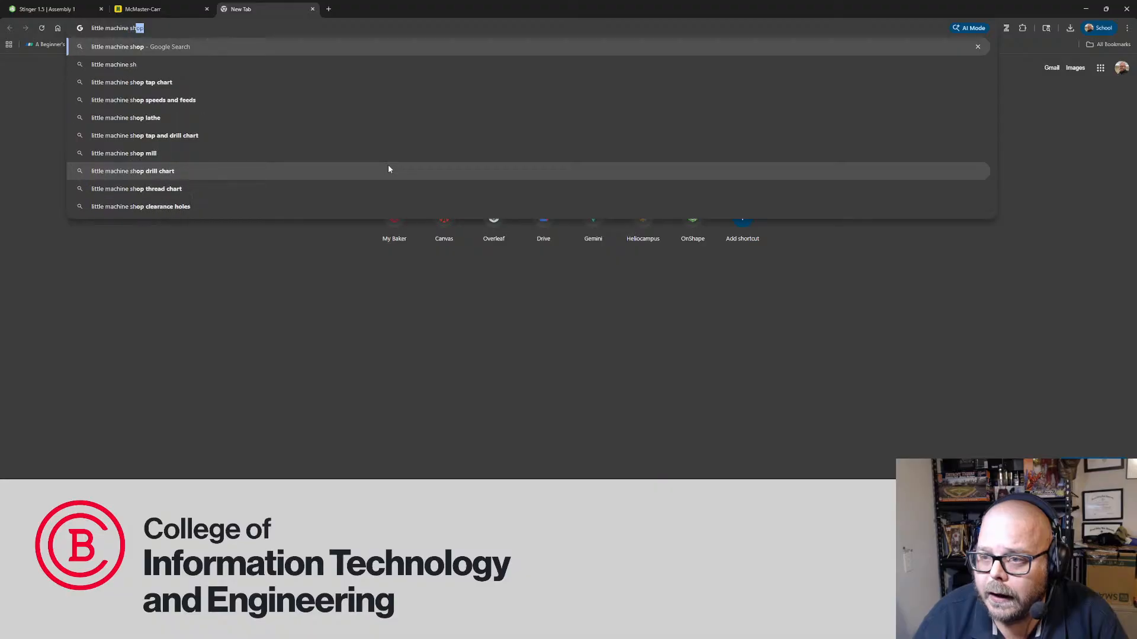
pyautogui.write('op tap')
pyautogui.press('Return')
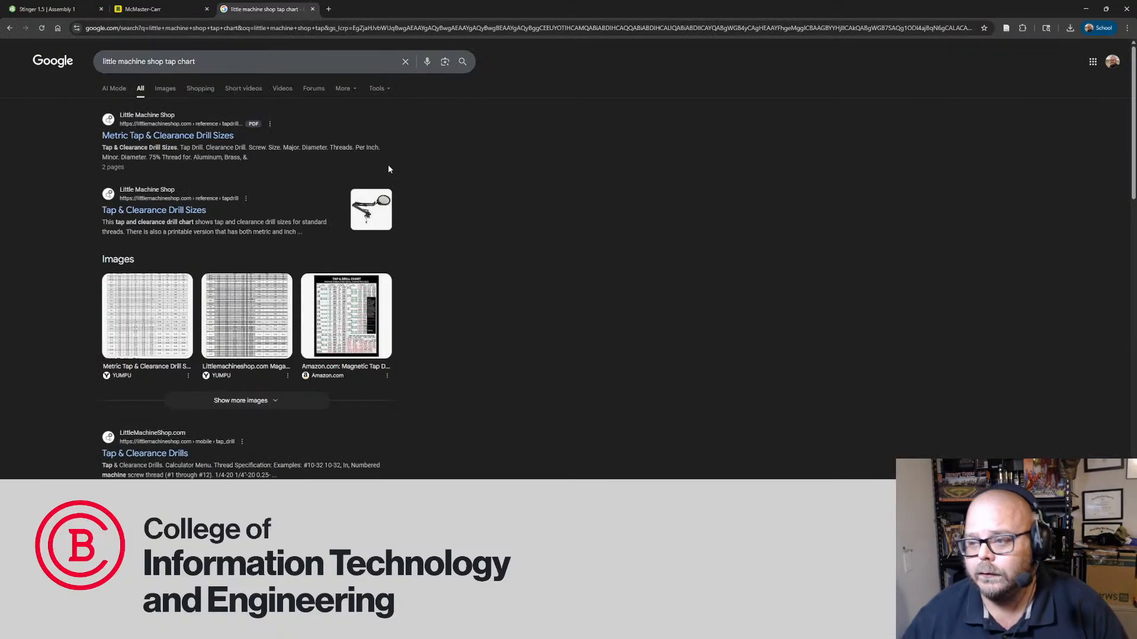
# Open Little Machine Shop's Metric Tap & Clearance Drill Sizes PDF and review both its metric and inch drill-size tables
pyautogui.click(225, 136)
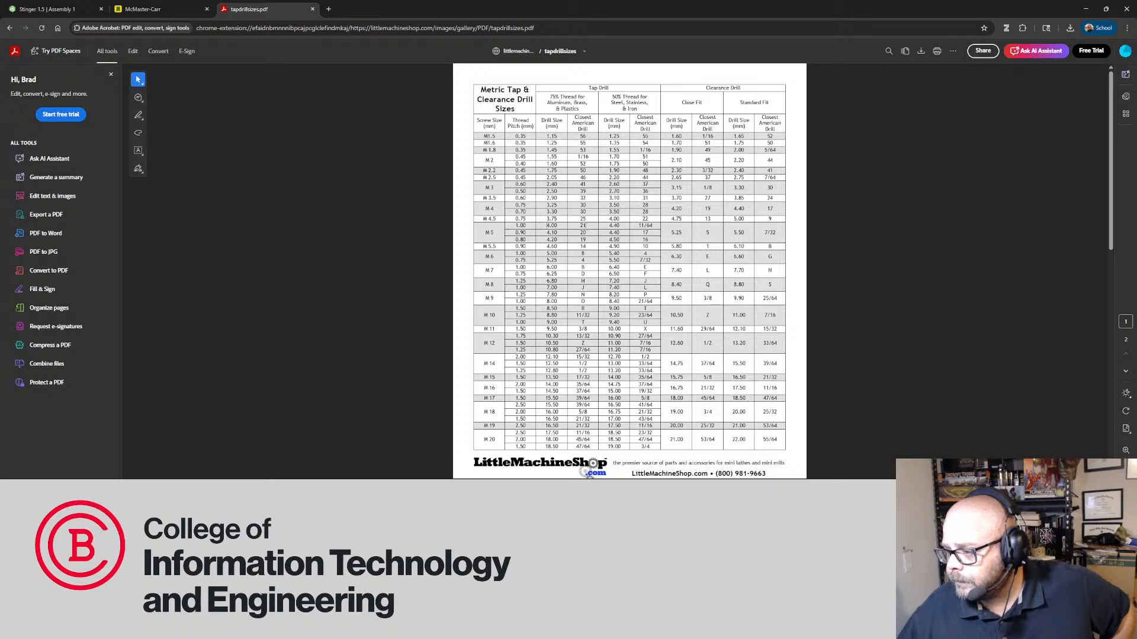
pyautogui.moveTo(585, 227)
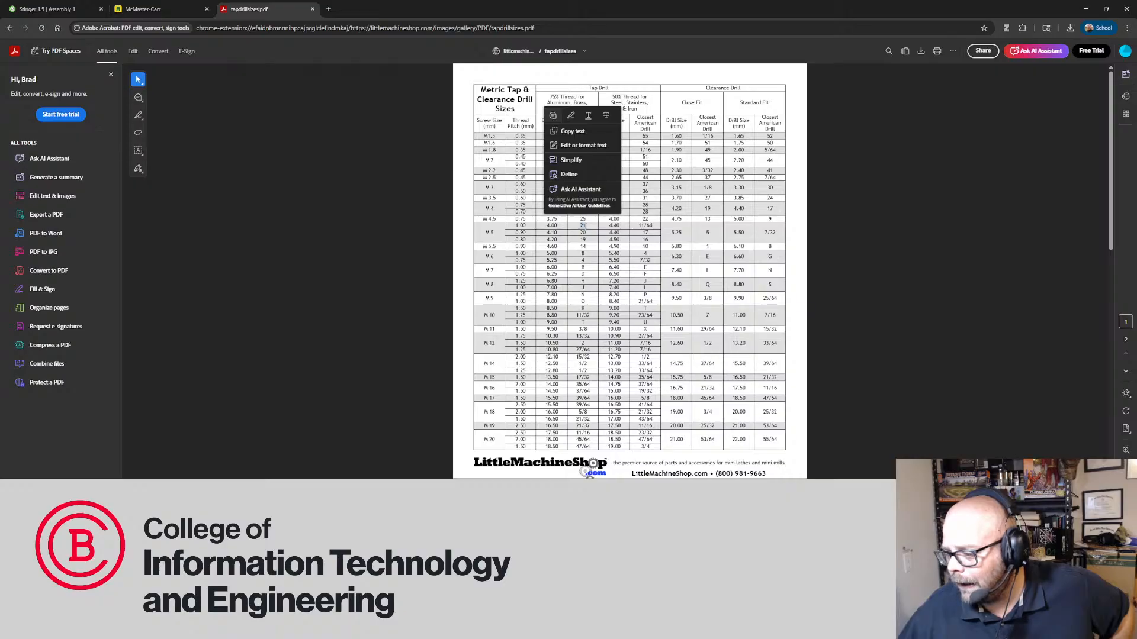
pyautogui.scroll(-6, 585, 228)
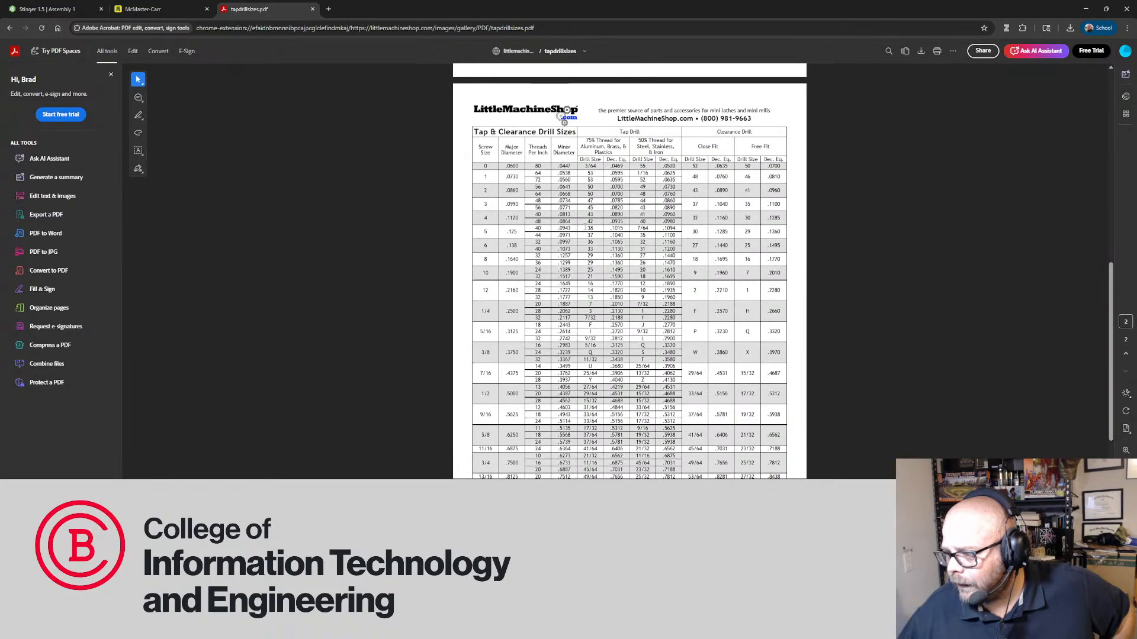
pyautogui.scroll(6, 585, 228)
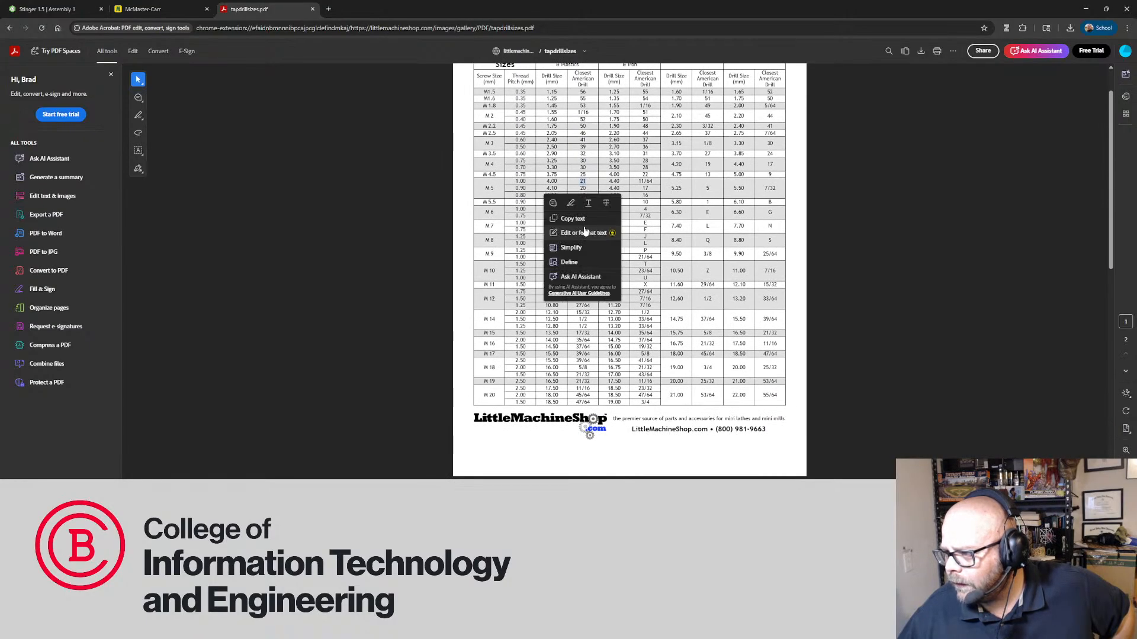
pyautogui.scroll(1, 584, 231)
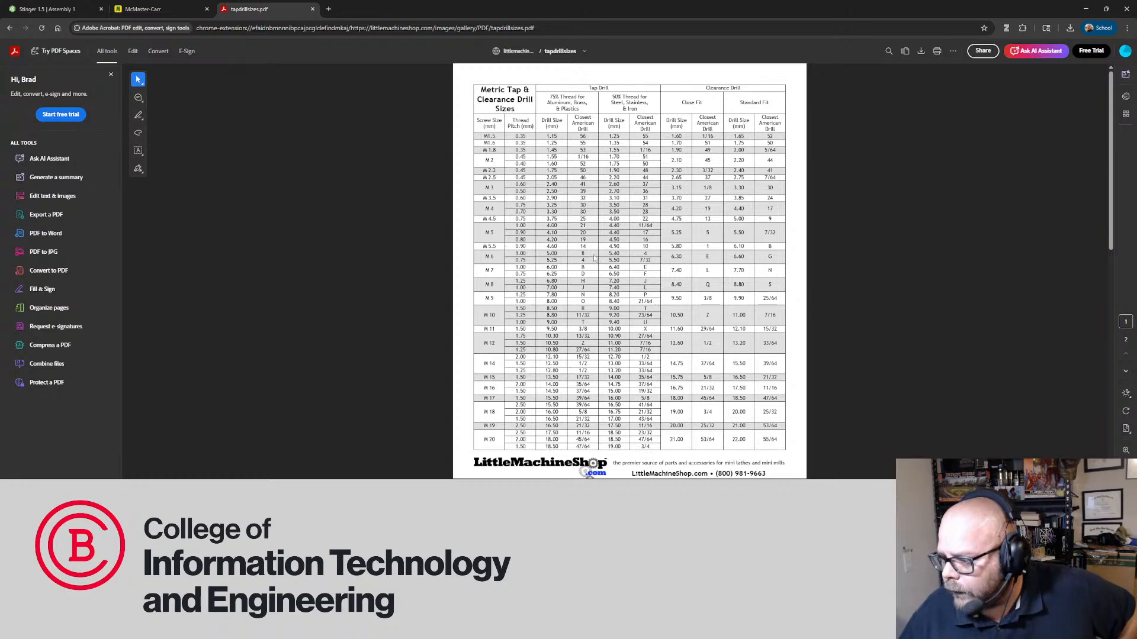
pyautogui.scroll(-3, 499, 303)
pyautogui.scroll(-10, 499, 303)
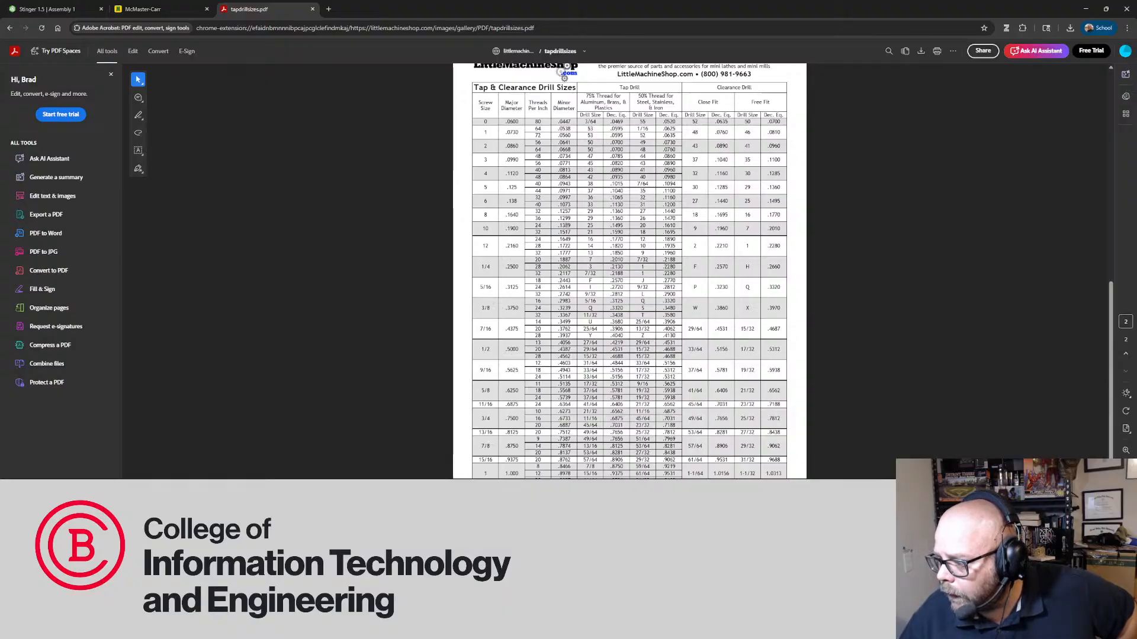
pyautogui.doubleClick(564, 226)
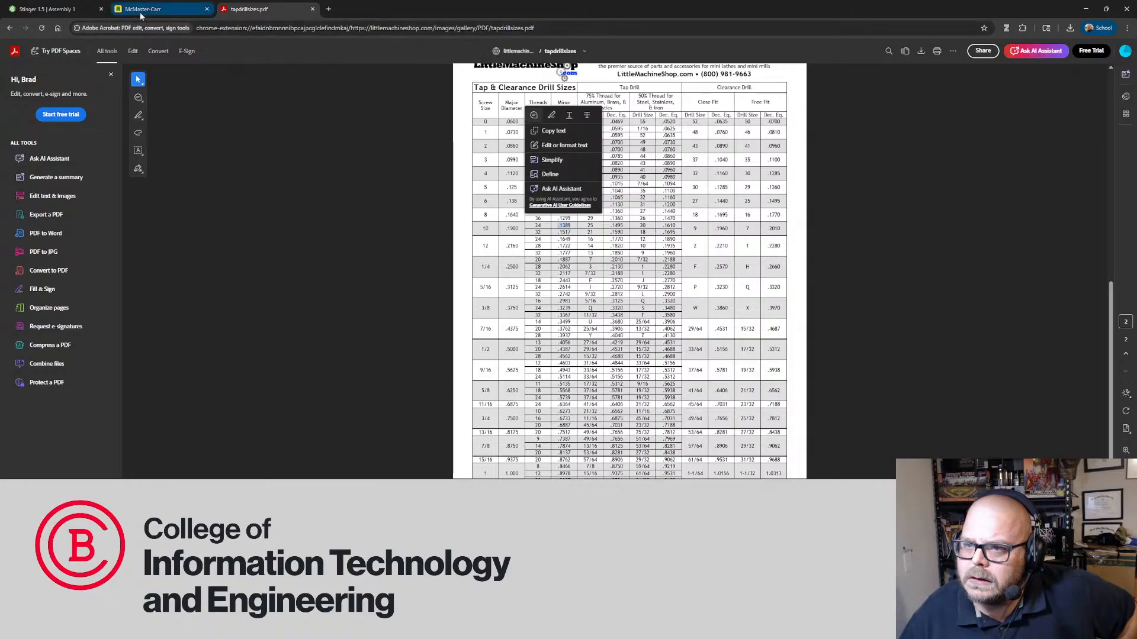
# Return to Onshape's Assembly 1 and select the inner wall of the board's corner mounting hole beside header J9
pyautogui.click(56, 12)
pyautogui.scroll(5, 449, 274)
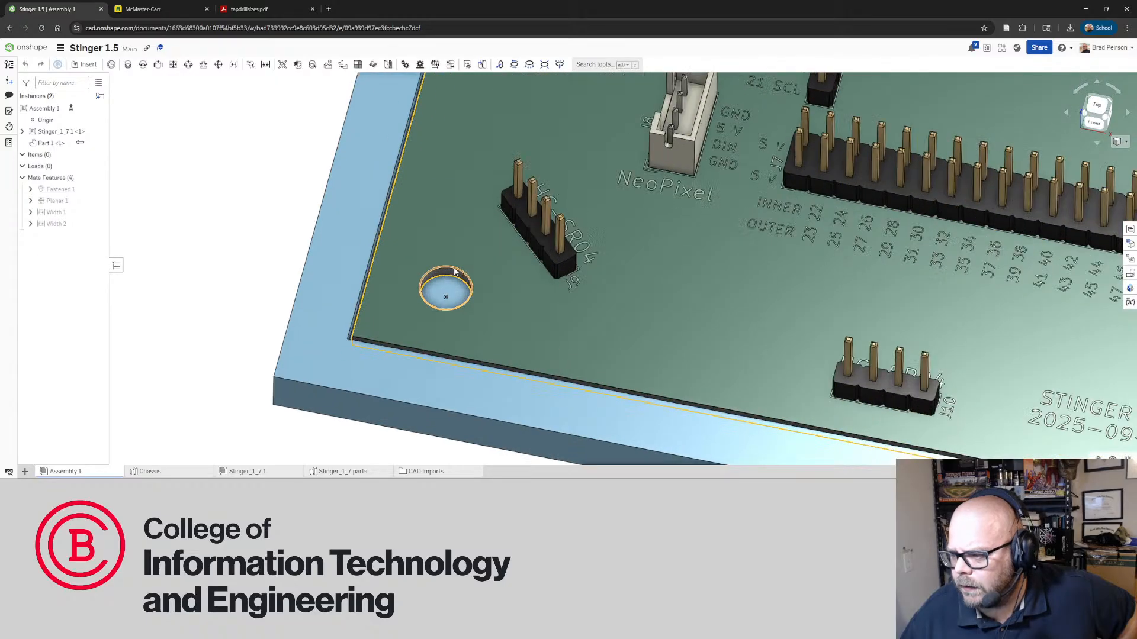
pyautogui.click(447, 276)
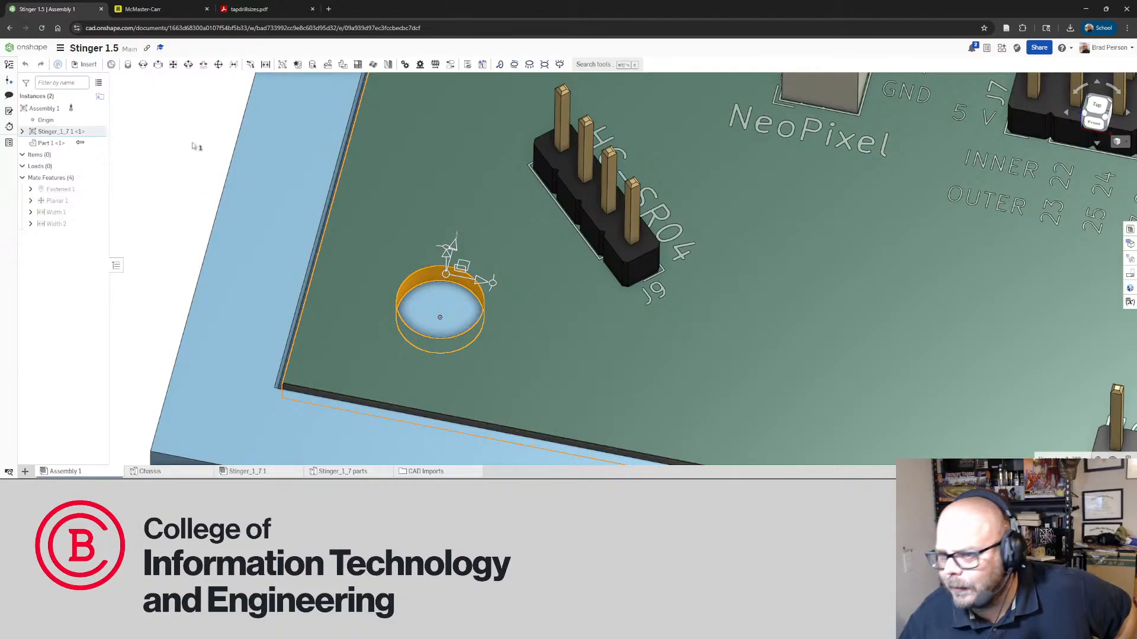
# Go back to the tap and clearance drill PDF and check the M5 row of the metric table
pyautogui.click(278, 9)
pyautogui.click(443, 236)
pyautogui.scroll(5, 444, 237)
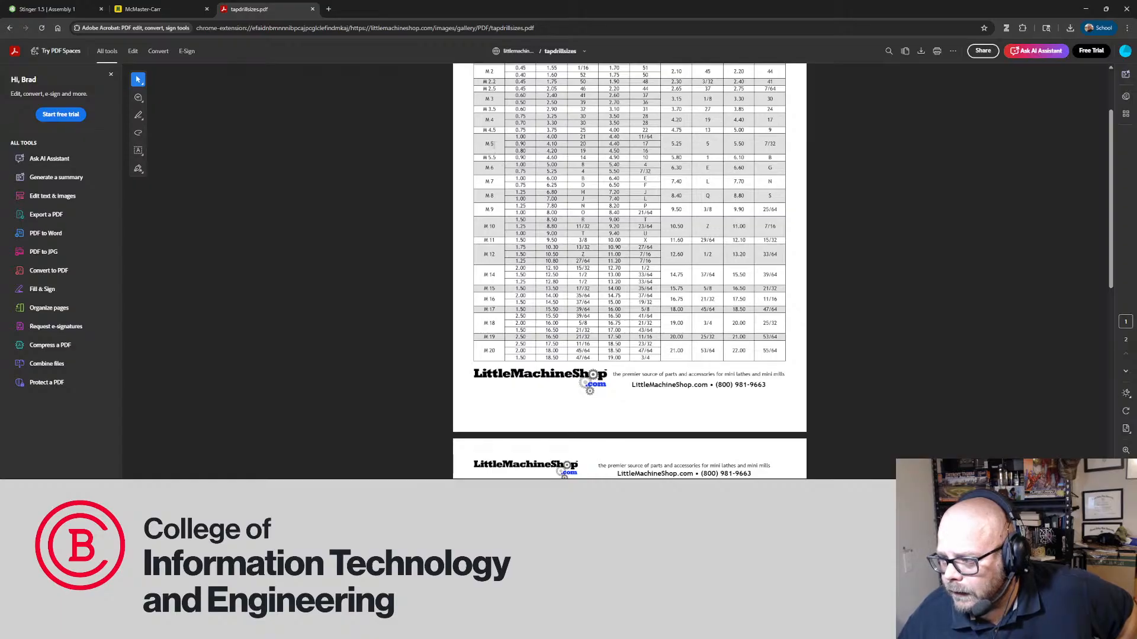
pyautogui.rightClick(494, 144)
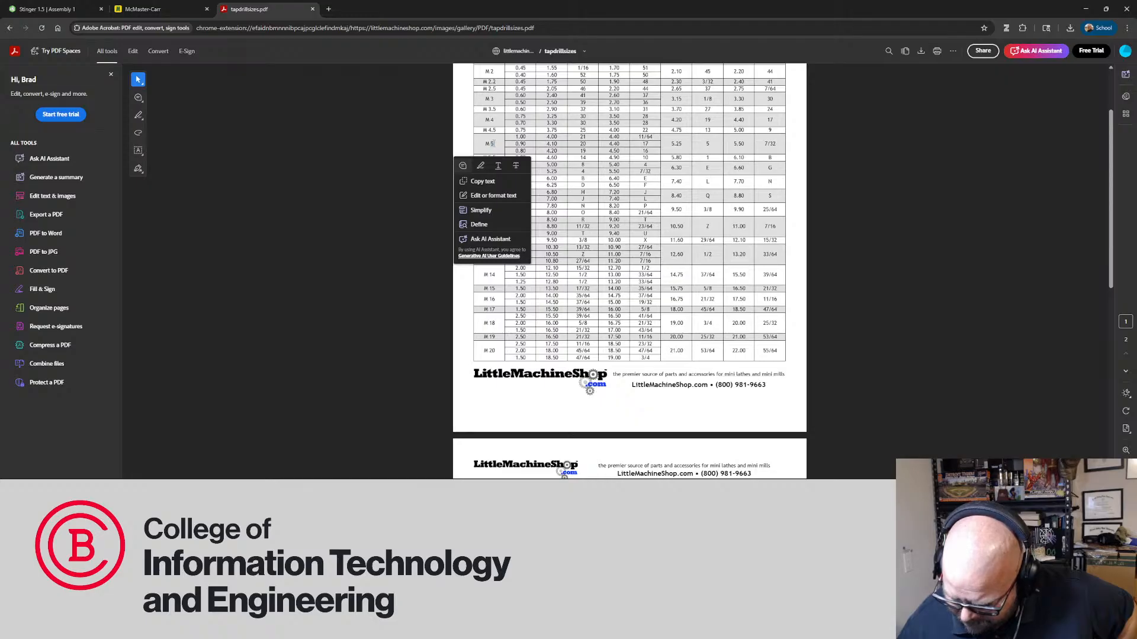
pyautogui.click(338, 166)
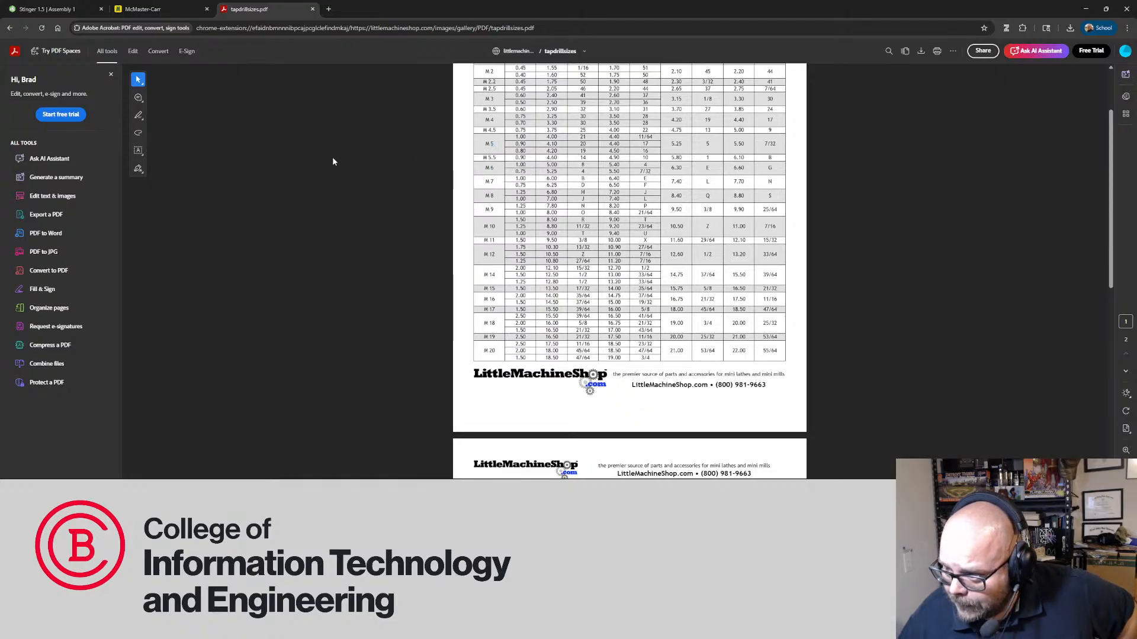
pyautogui.scroll(3, 329, 163)
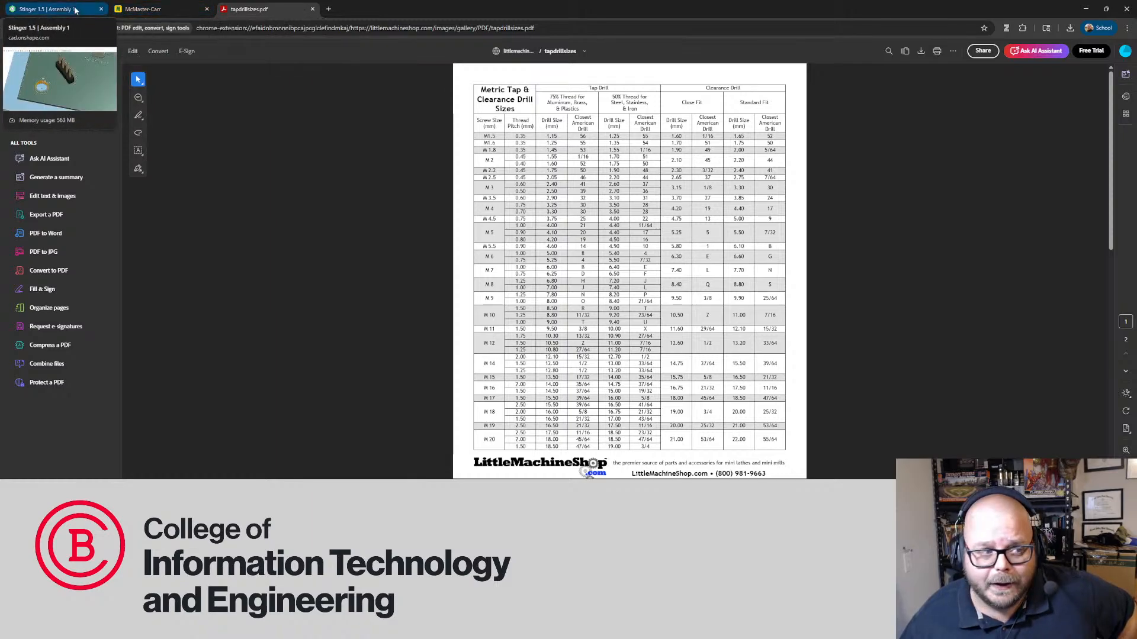
# Switch to Assembly 1, clear the selection, and examine the board's mounting holes near J9 and the opposite corner
pyautogui.click(57, 9)
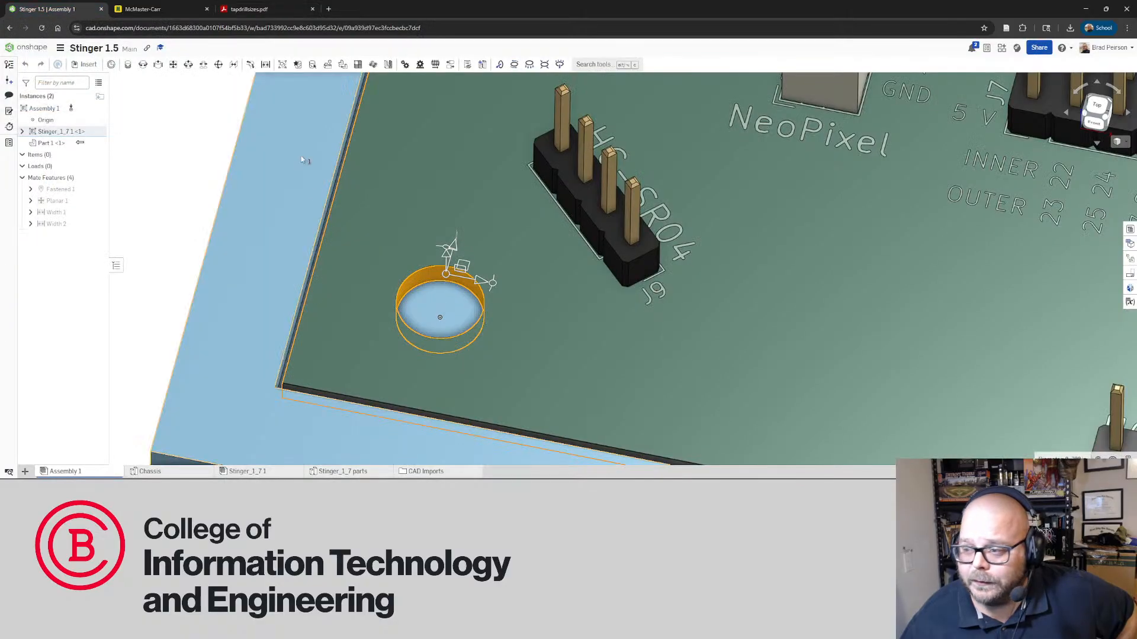
pyautogui.click(190, 215)
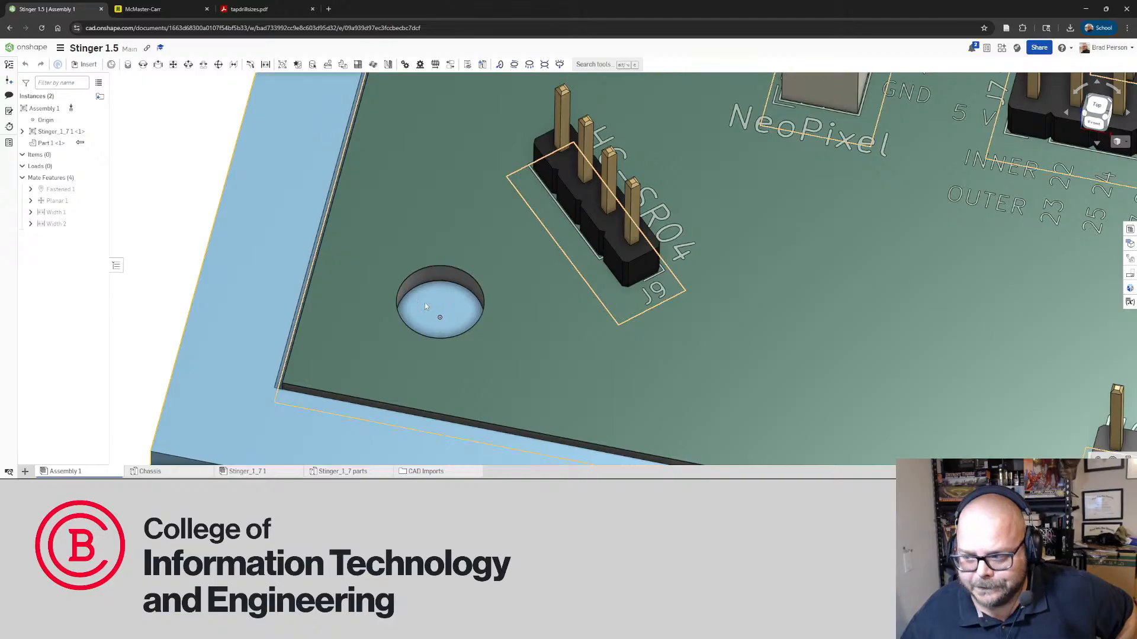
pyautogui.scroll(-5, 432, 306)
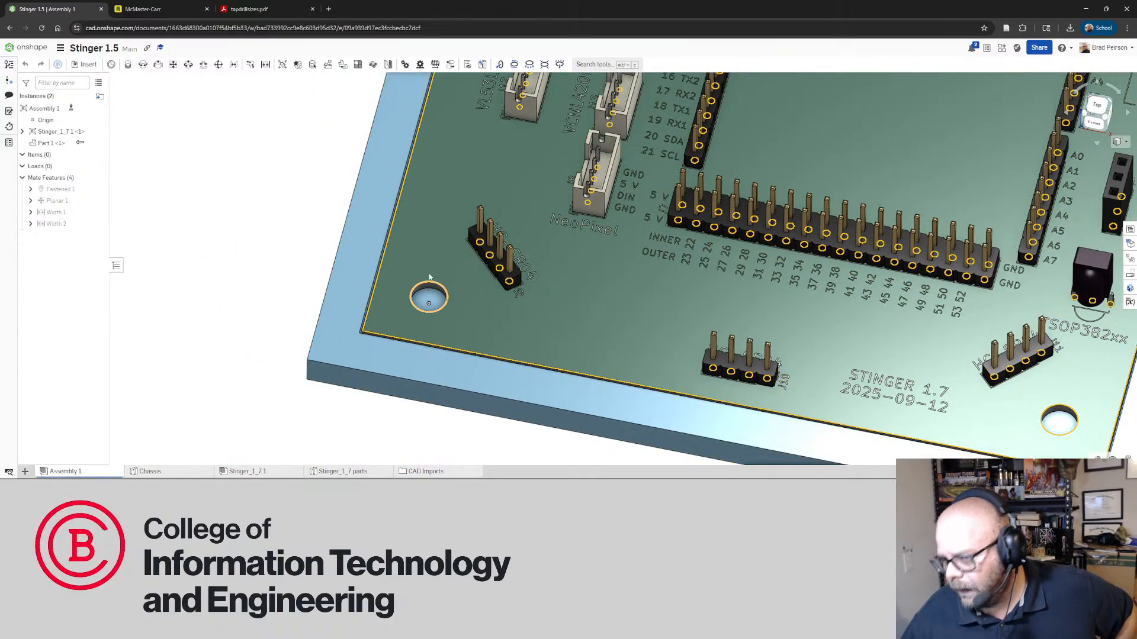
# Open McMaster-Carr's brass M5 x 0.8 mm insert with 9.5 mm installed length and enlarge its dimensioned drawing
pyautogui.click(153, 15)
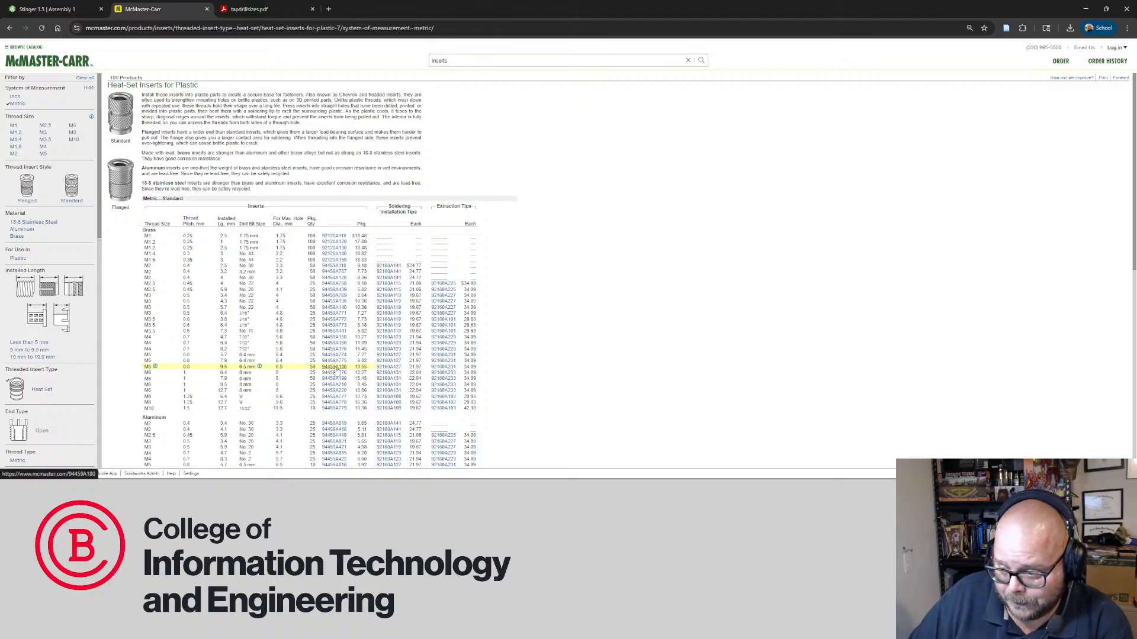
pyautogui.click(334, 368)
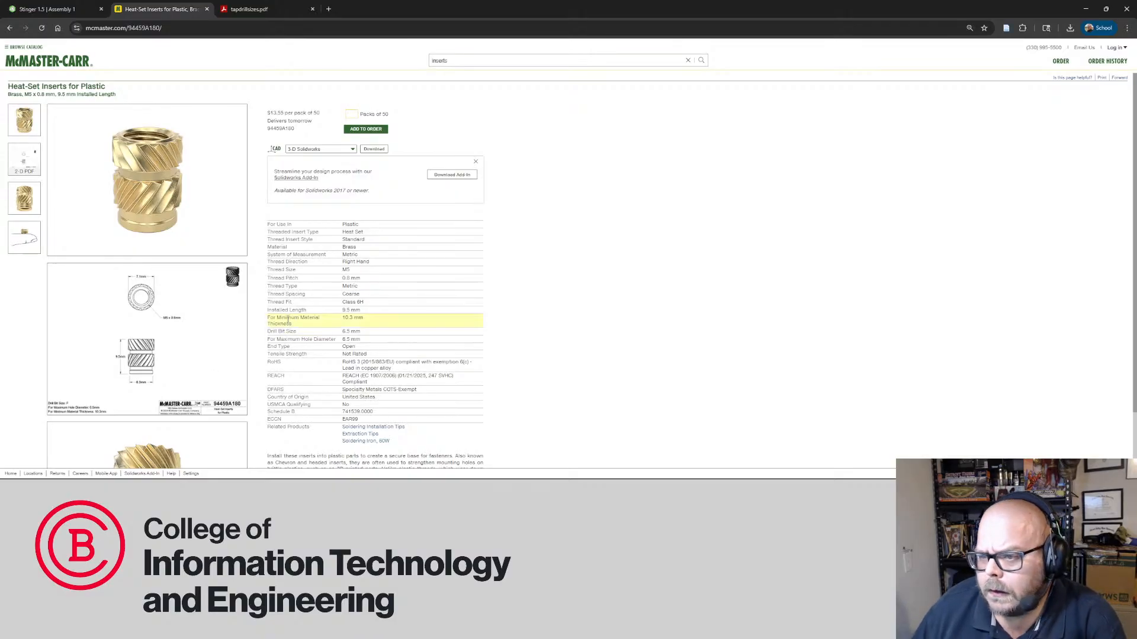
pyautogui.click(119, 335)
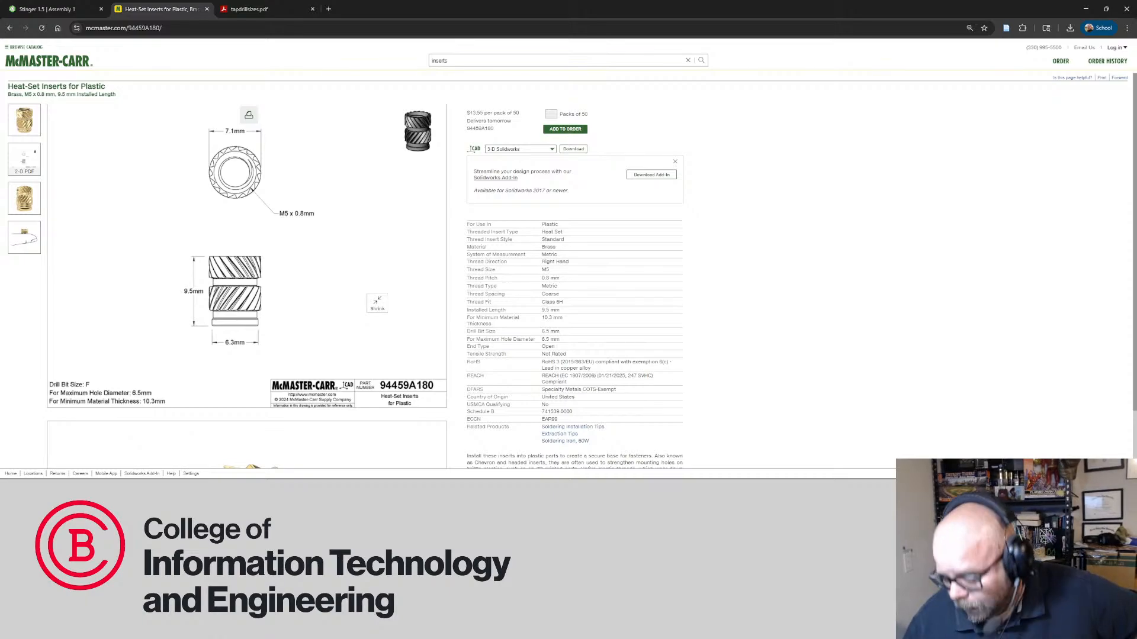
# Compare the M5 insert's drawing with the chassis plate's thickness in Assembly 1, examining the plate's edge and underside
pyautogui.click(56, 8)
pyautogui.scroll(-8, 430, 286)
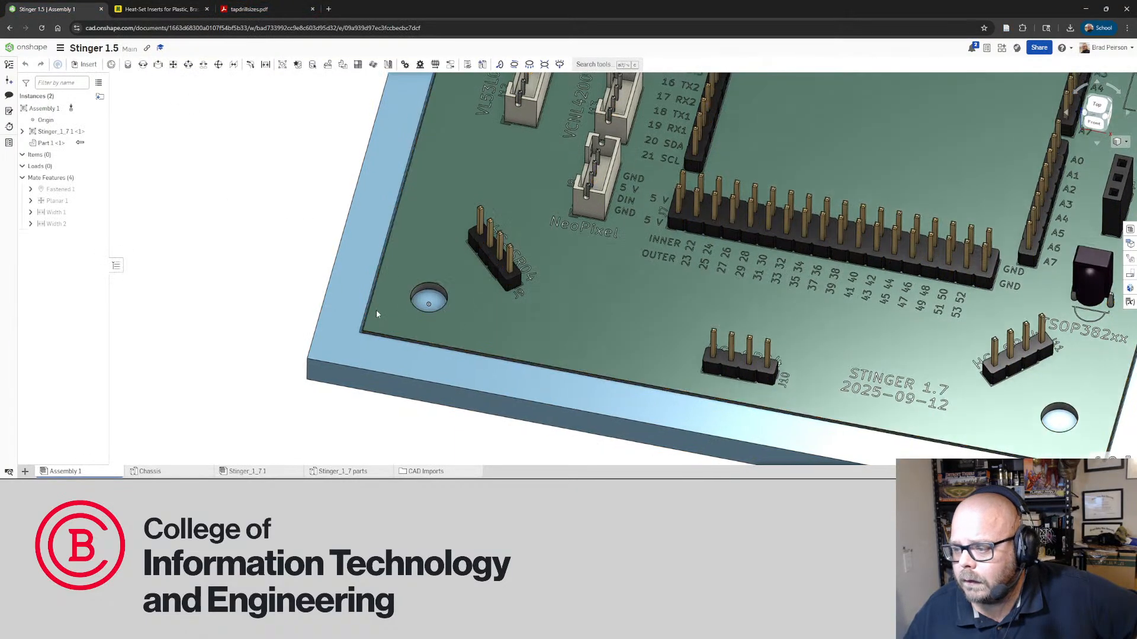
pyautogui.hotkey('shift', '1')
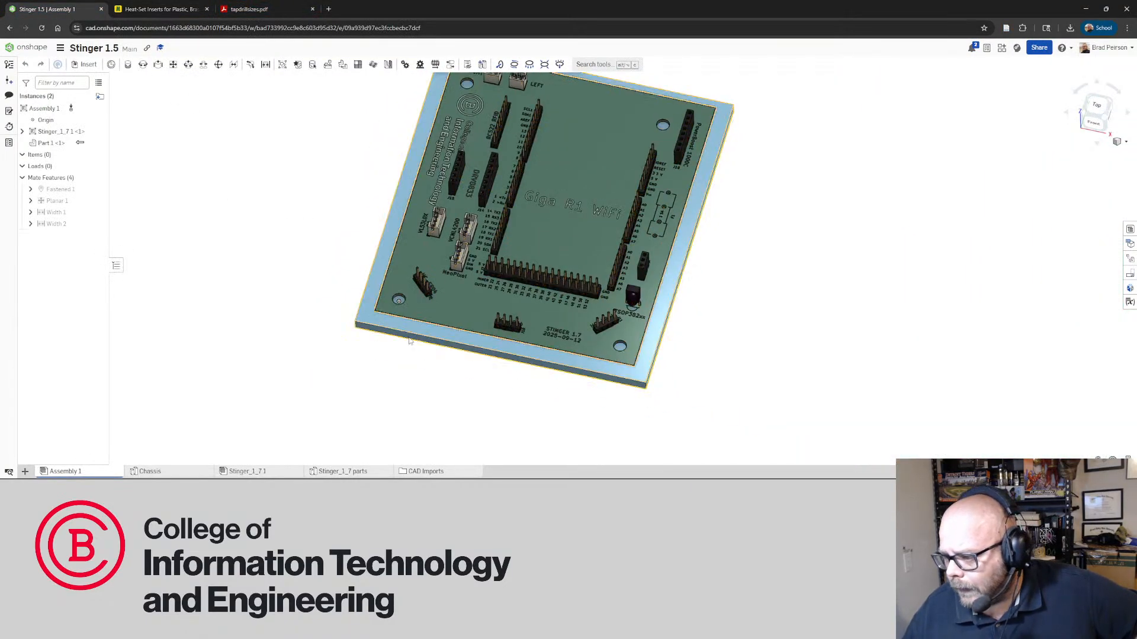
pyautogui.moveTo(424, 281); pyautogui.dragTo(425, 299, button='right')
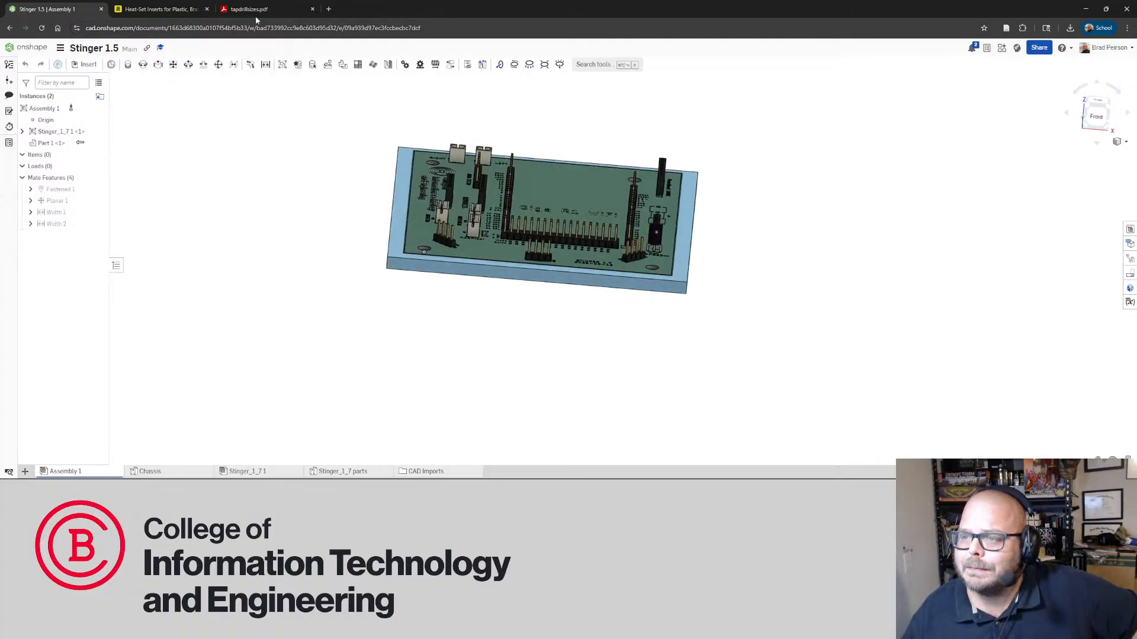
pyautogui.click(157, 9)
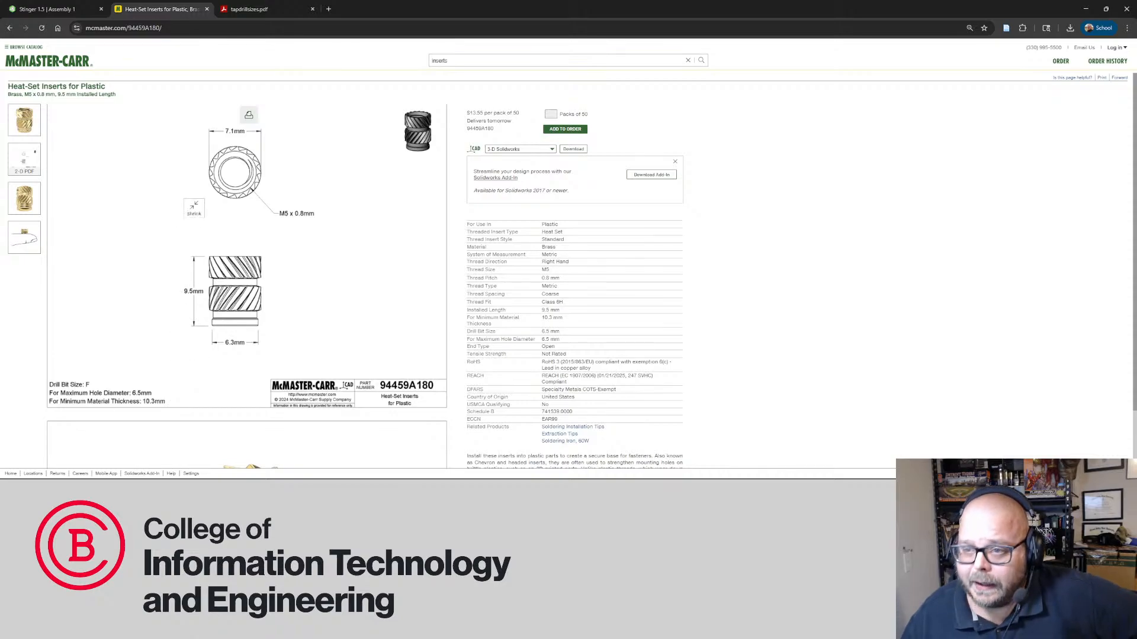
pyautogui.click(47, 16)
pyautogui.moveTo(398, 288); pyautogui.dragTo(411, 229, button='right')
pyautogui.click(462, 191)
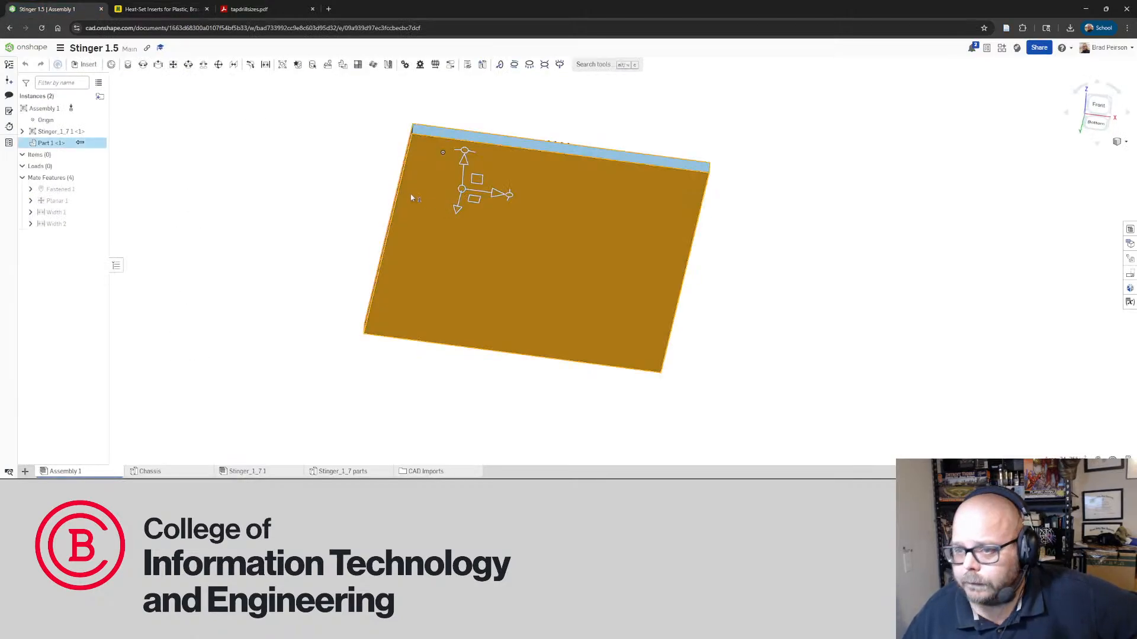
pyautogui.moveTo(262, 175); pyautogui.dragTo(274, 245, button='right')
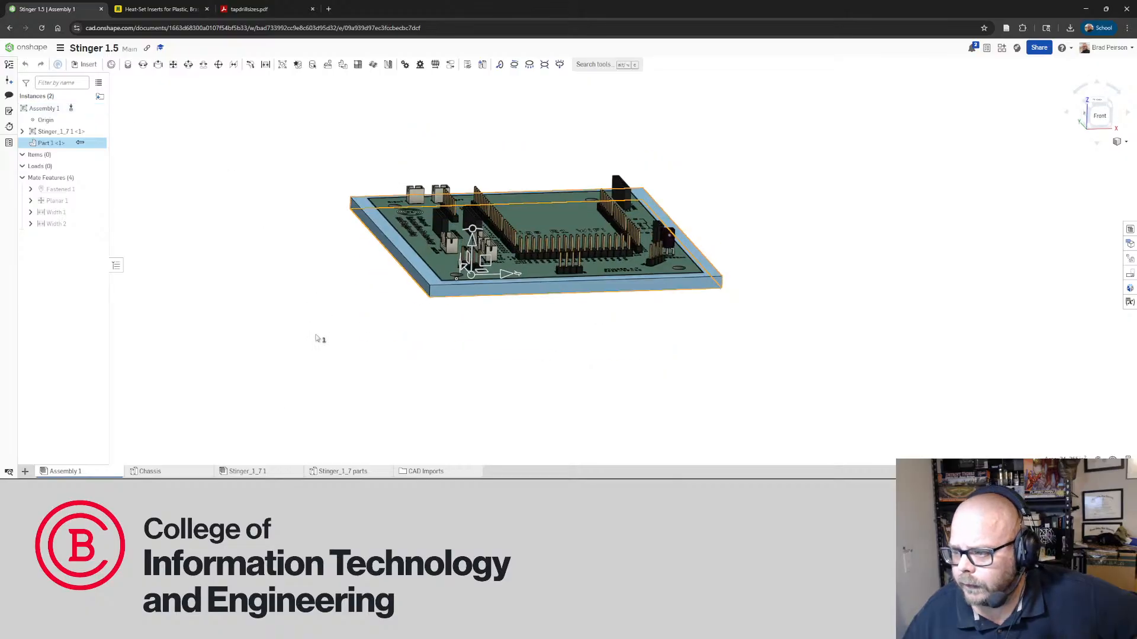
# Switch to the Chassis part studio, start a sketch on the plate's underside face and view it straight on
pyautogui.click(149, 472)
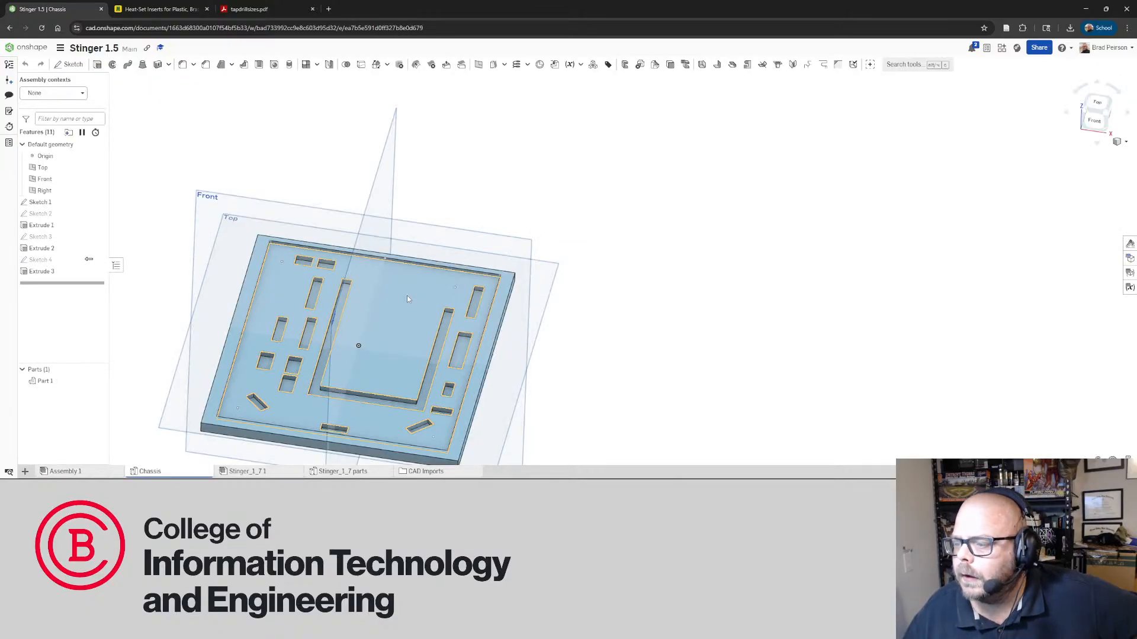
pyautogui.moveTo(407, 296); pyautogui.dragTo(420, 198, button='right')
pyautogui.scroll(-3, 427, 311)
pyautogui.scroll(3, 416, 170)
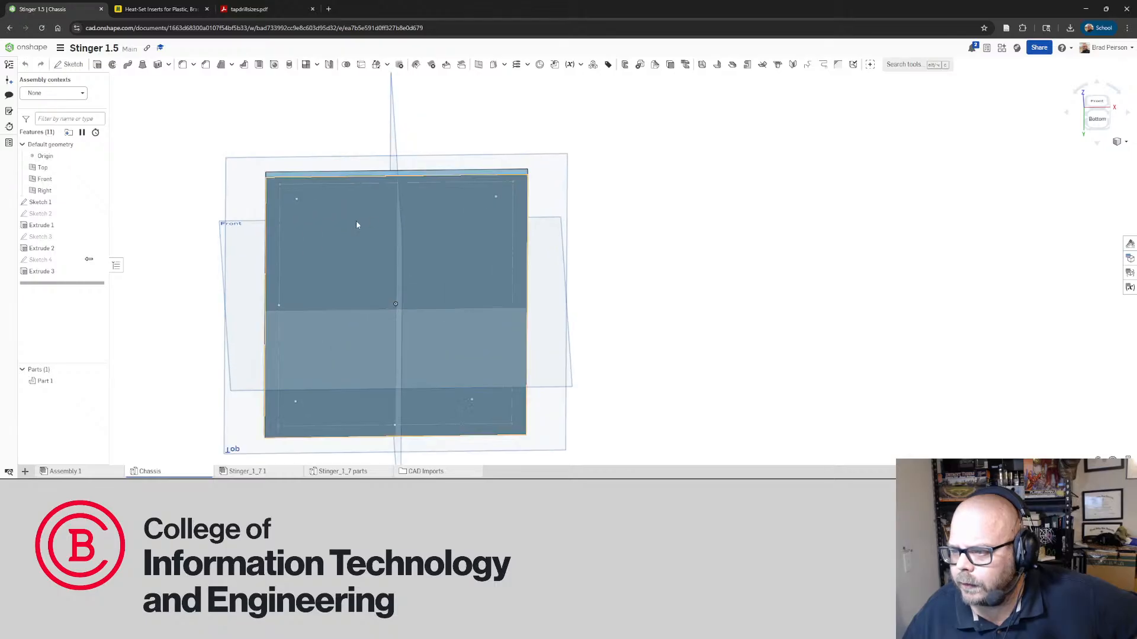
pyautogui.click(358, 222)
pyautogui.moveTo(294, 199); pyautogui.dragTo(295, 305, button='right')
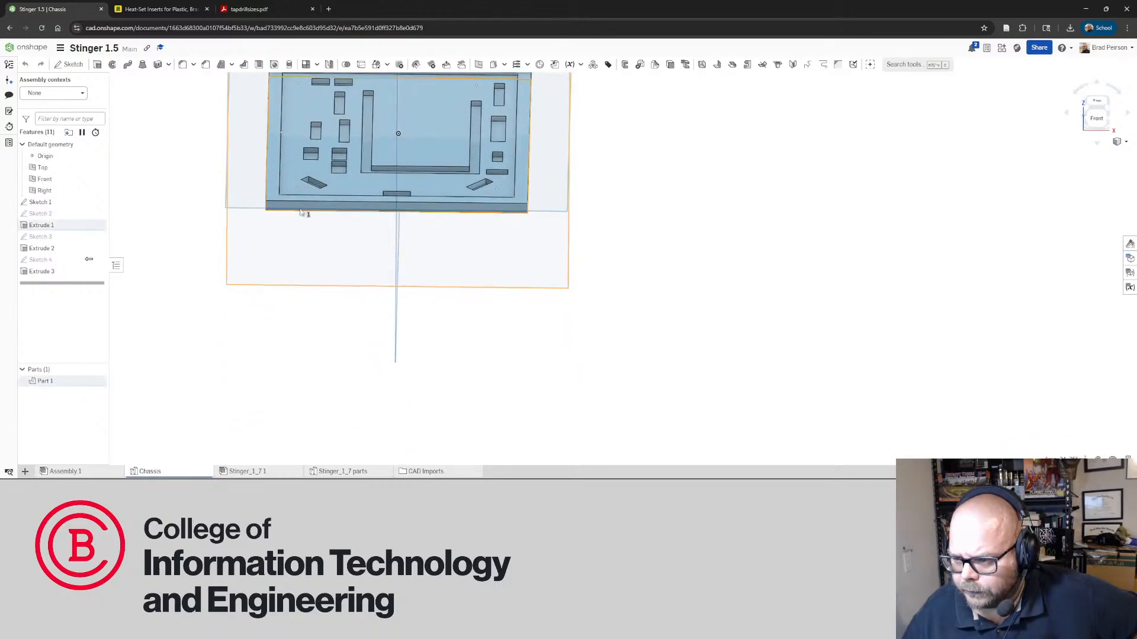
pyautogui.moveTo(296, 256); pyautogui.dragTo(298, 150, button='right')
pyautogui.press('n')
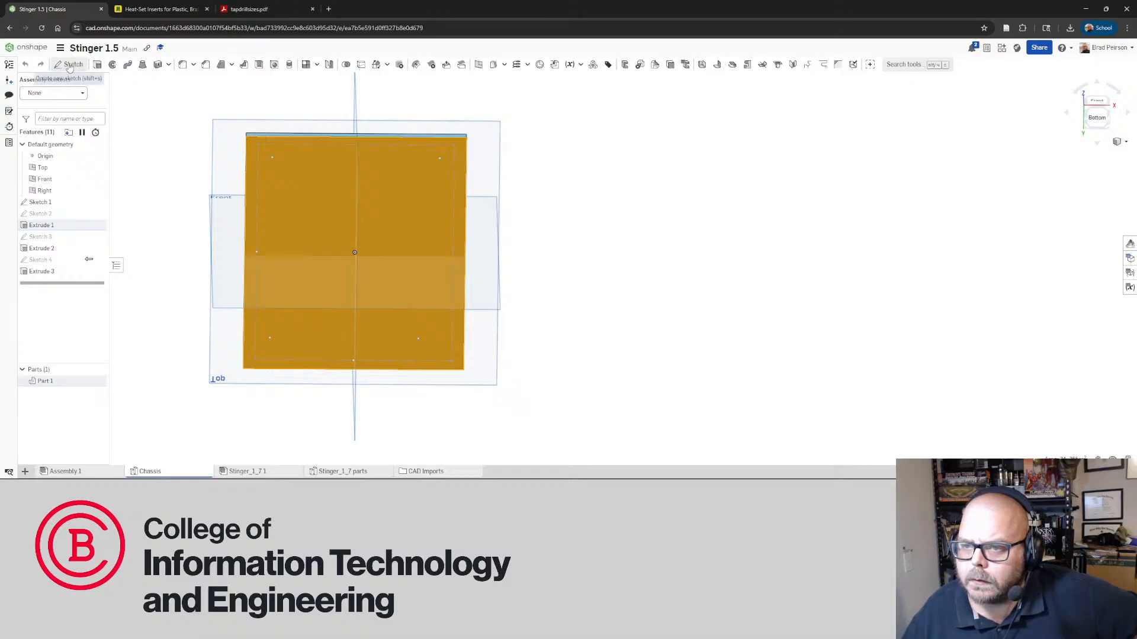
pyautogui.click(70, 65)
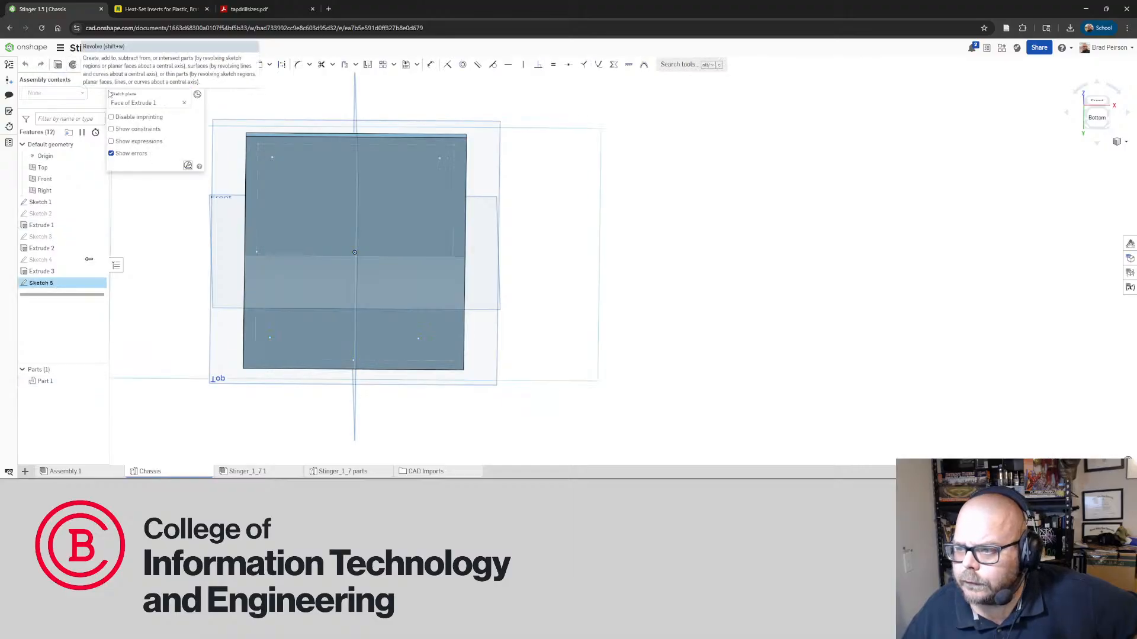
pyautogui.click(1097, 118)
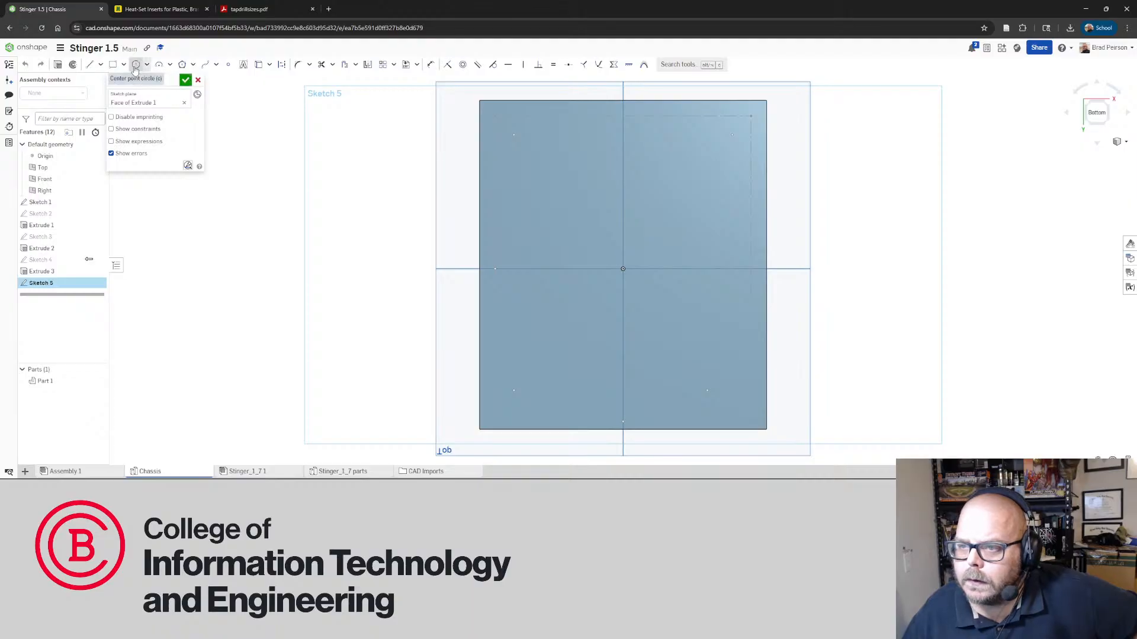
# Sketch four centre-point circles on the underside, one toward each corner, the upper-right one about 0.86 in in diameter
pyautogui.click(136, 64)
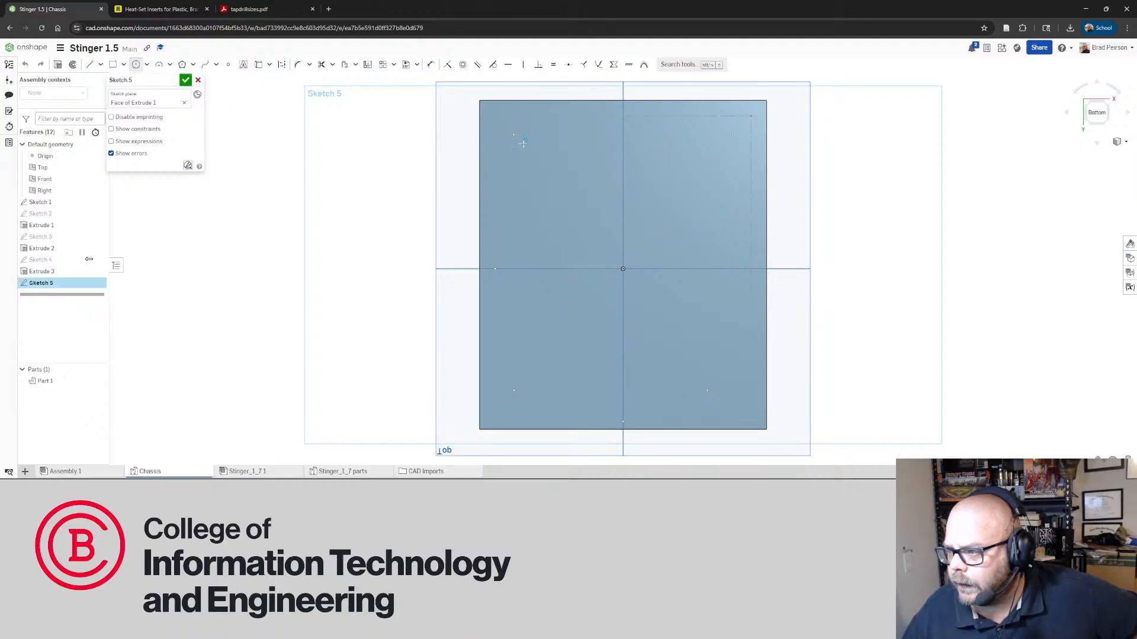
pyautogui.click(522, 144)
pyautogui.click(541, 144)
pyautogui.click(710, 160)
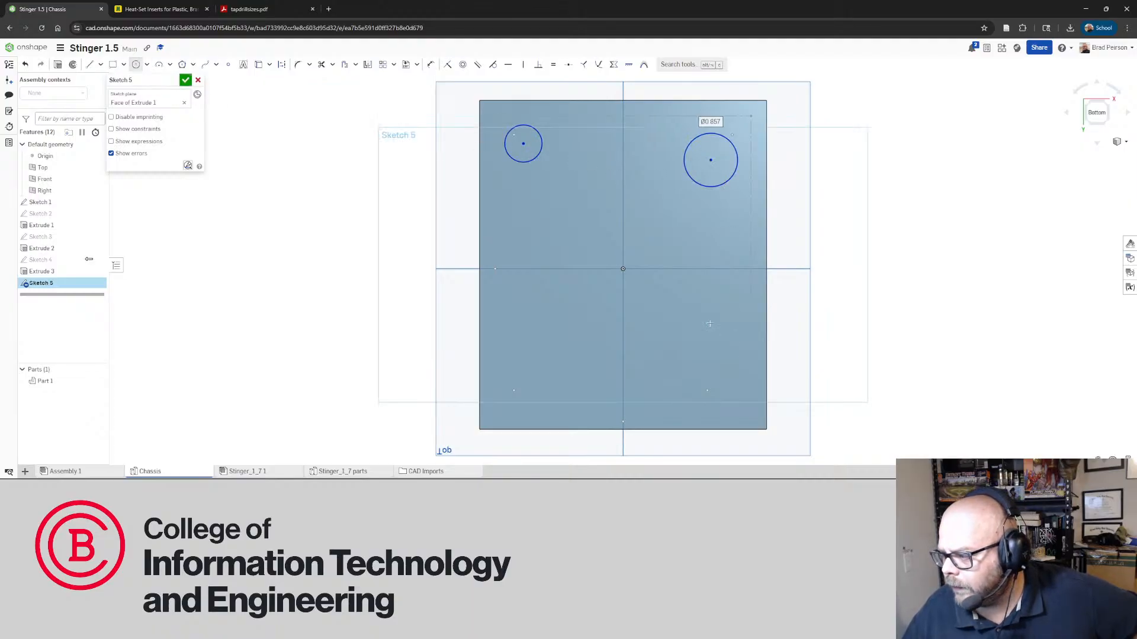
pyautogui.click(697, 340)
pyautogui.click(723, 340)
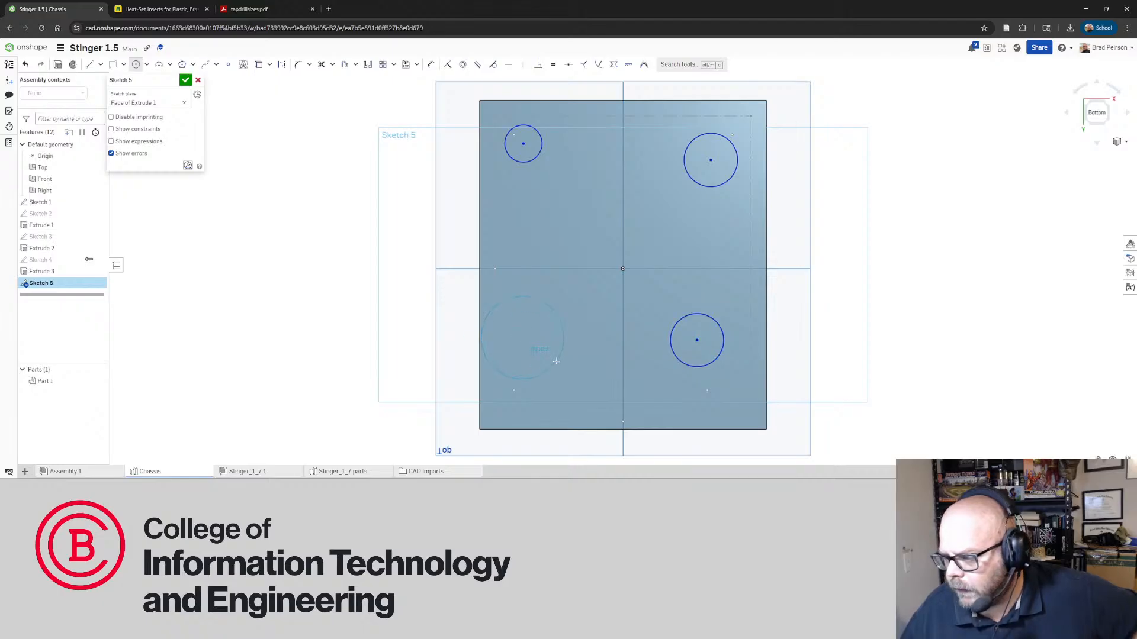
pyautogui.click(554, 360)
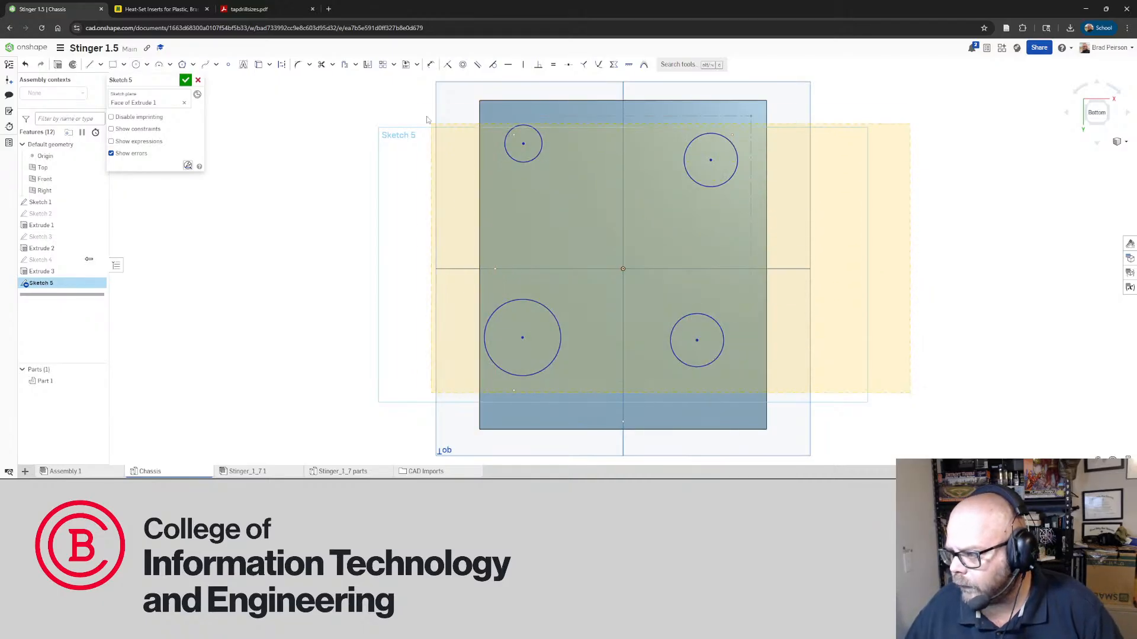
# Constrain the four circles to equal size and set their diameter to 0.5 in
pyautogui.moveTo(427, 119); pyautogui.dragTo(408, 97)
pyautogui.click(552, 66)
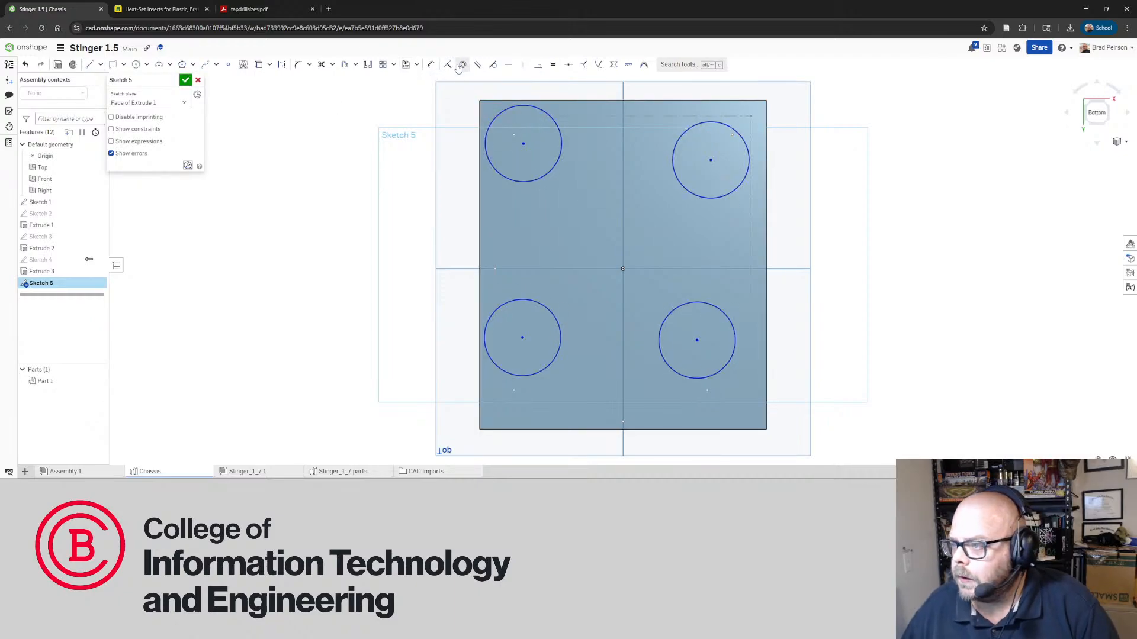
pyautogui.click(430, 64)
pyautogui.click(510, 107)
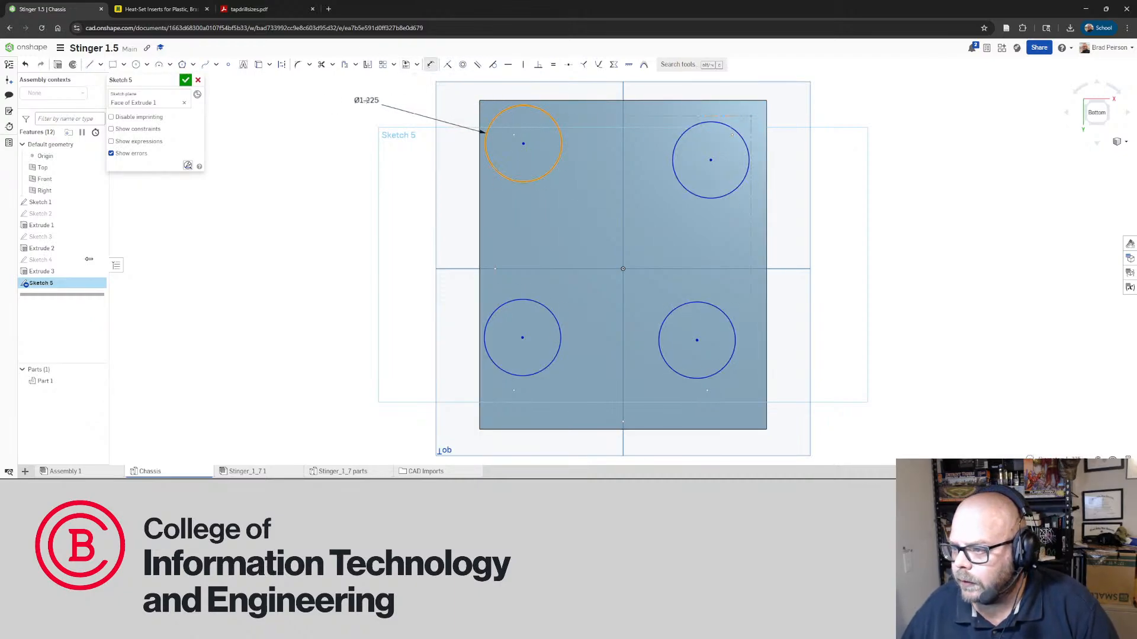
pyautogui.click(367, 102)
pyautogui.write('0.5')
pyautogui.press('Return')
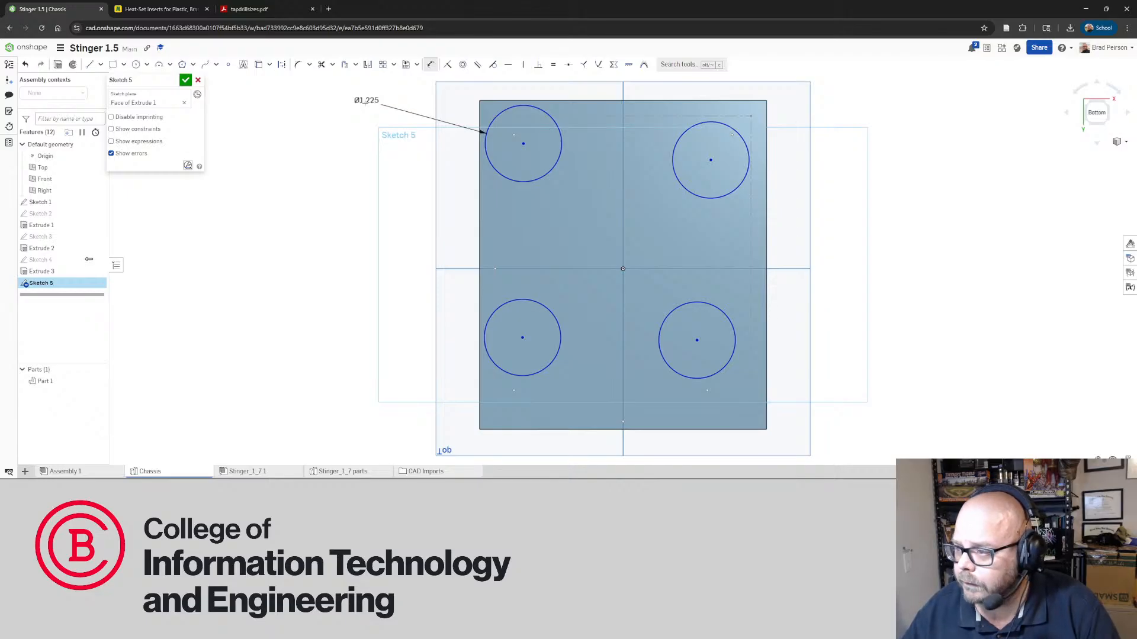
# Centre the two upper circles on the upper mounting-hole points of Sketch 1 with coincident and concentric constraints
pyautogui.click(578, 204)
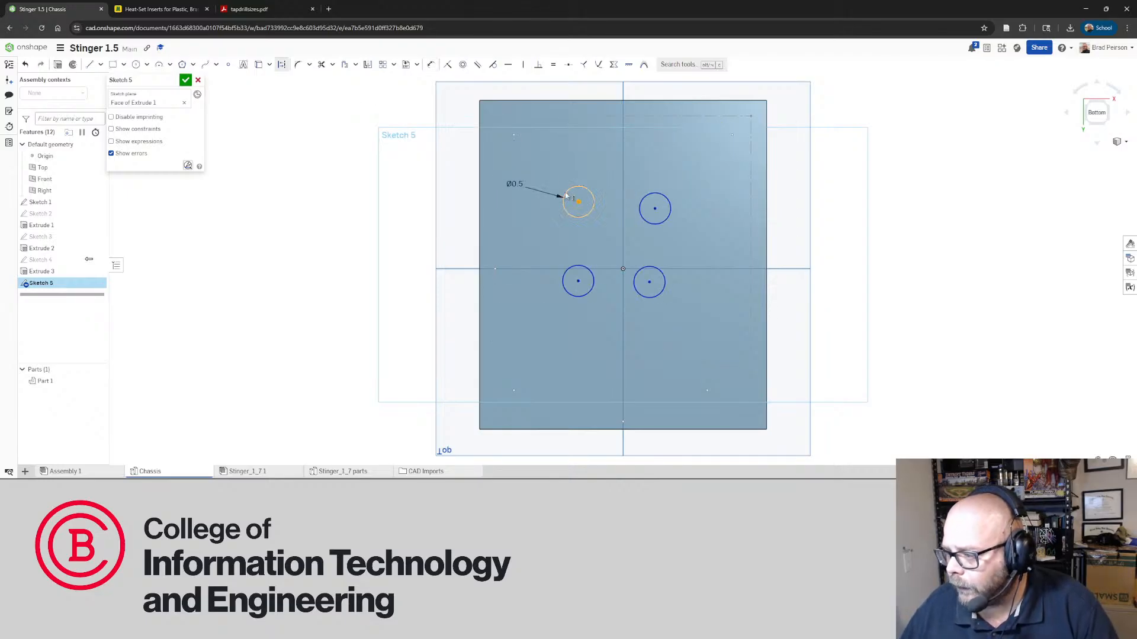
pyautogui.click(514, 136)
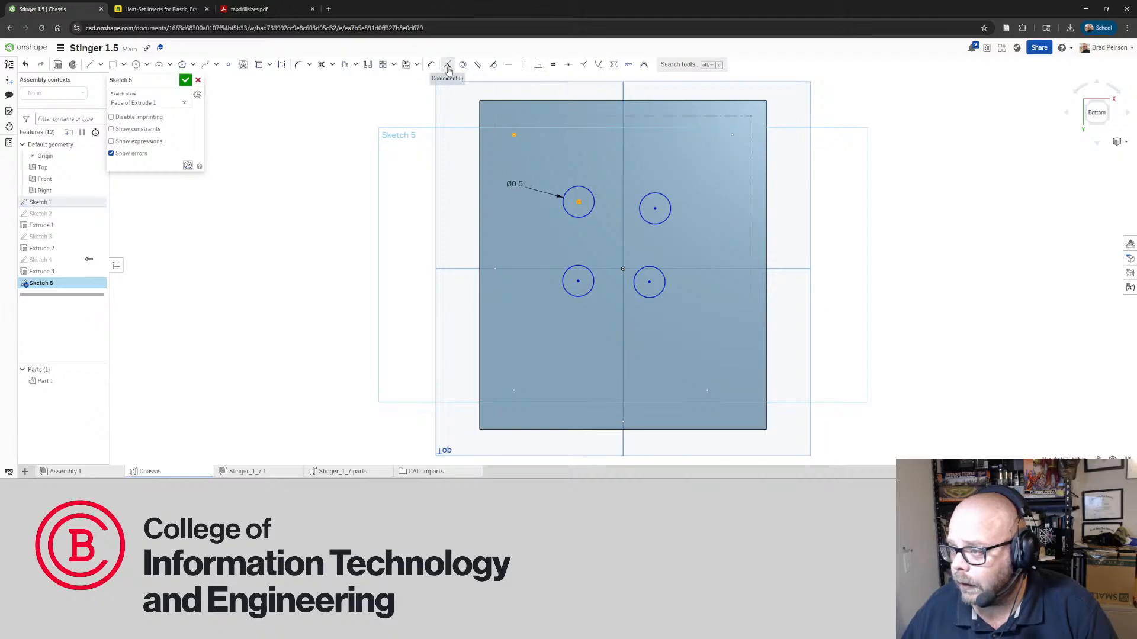
pyautogui.click(448, 65)
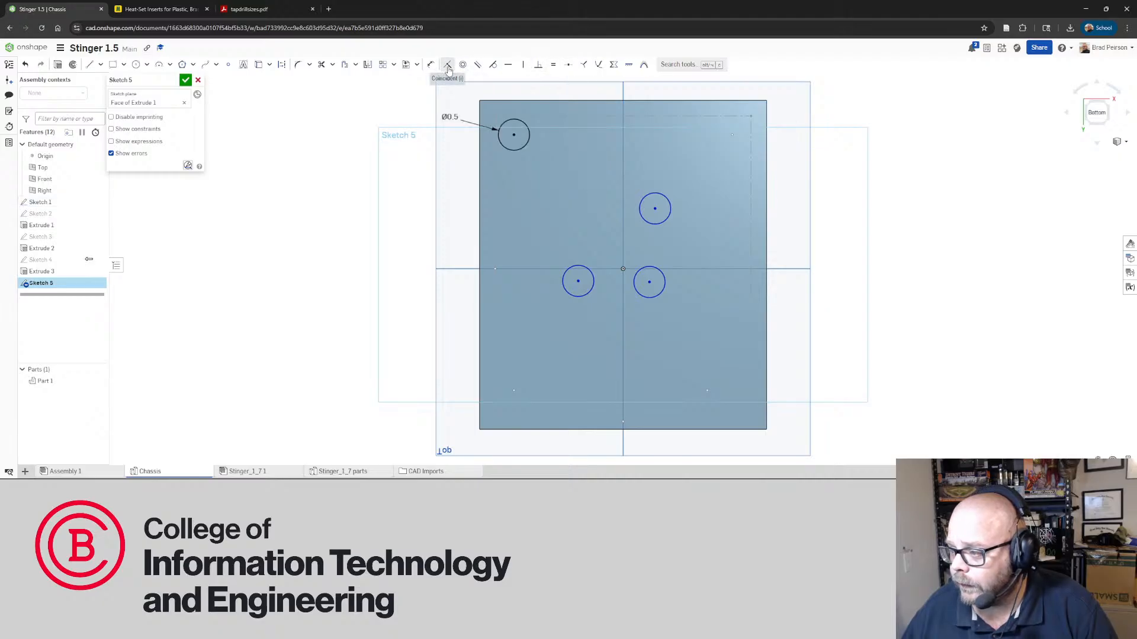
pyautogui.click(662, 223)
pyautogui.click(731, 135)
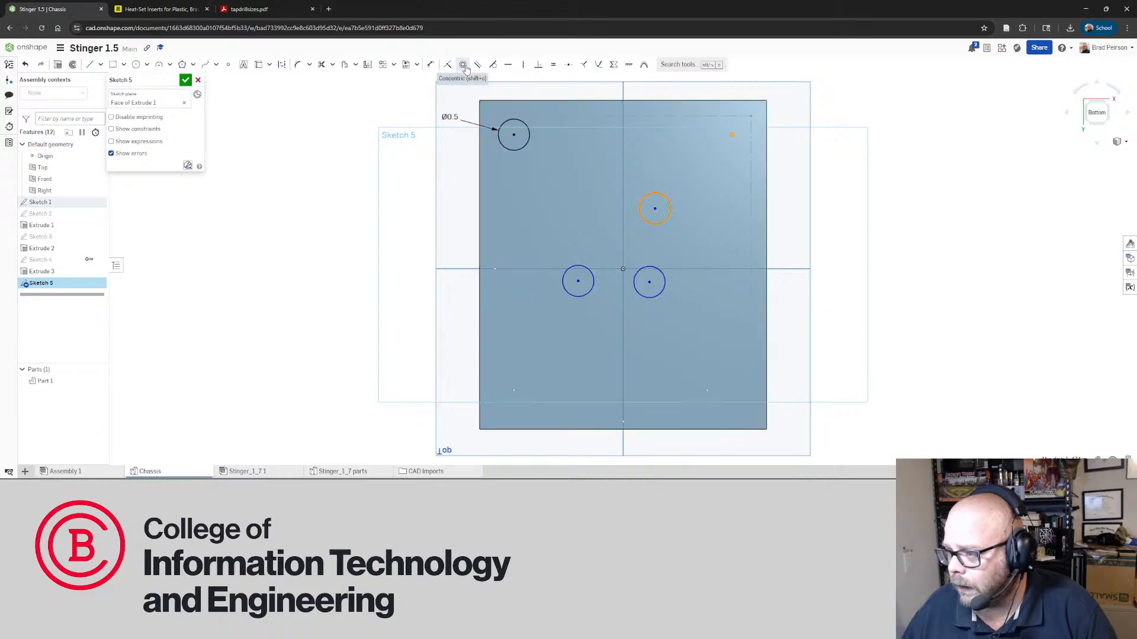
pyautogui.click(462, 65)
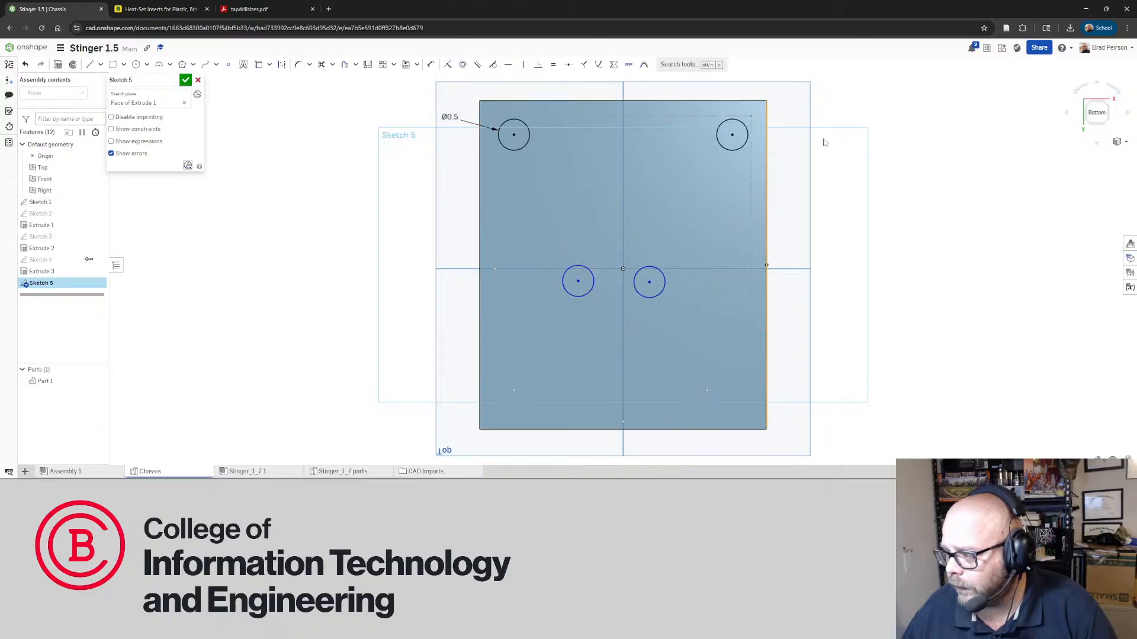
# Make the two lower circles concentric with the lower mounting-hole points of Sketch 1 and finish the sketch
pyautogui.click(578, 282)
pyautogui.click(514, 391)
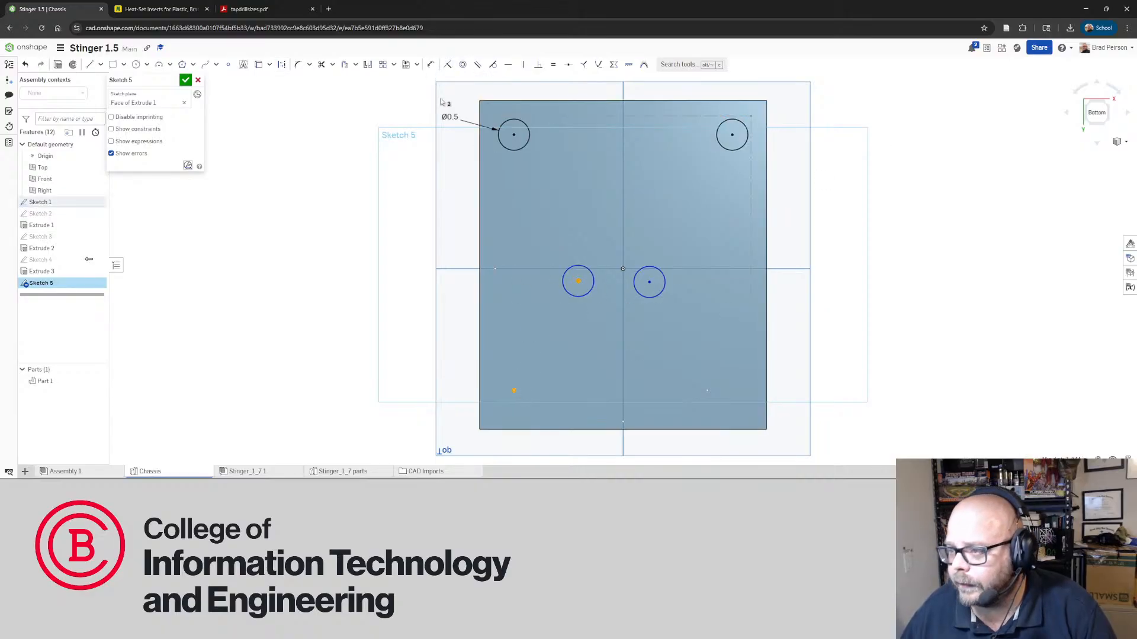
pyautogui.click(463, 65)
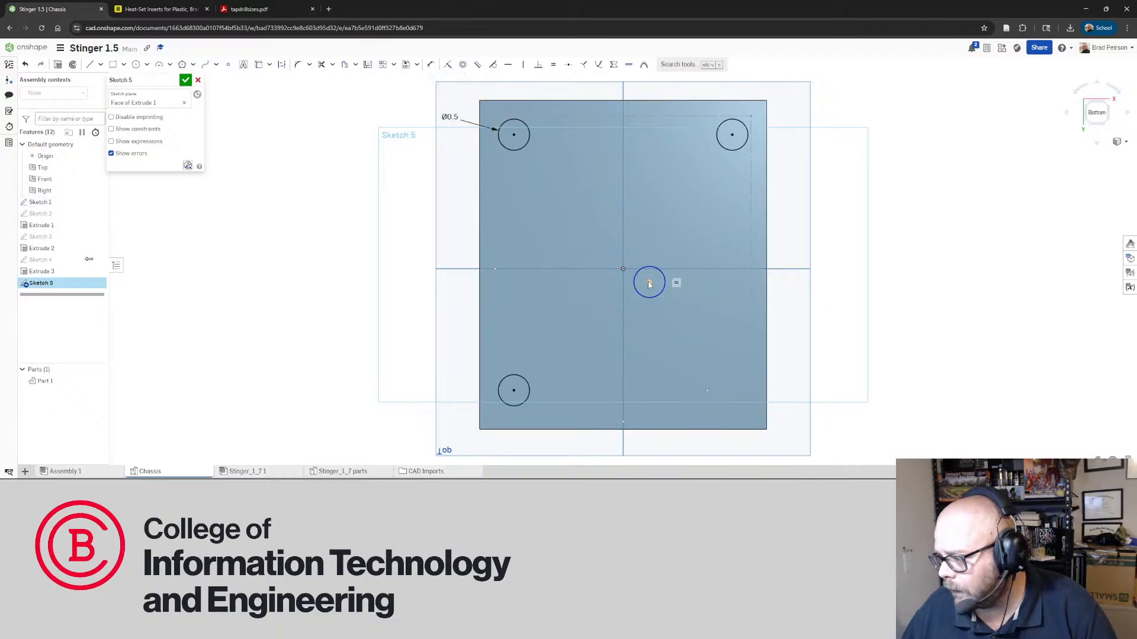
pyautogui.click(649, 283)
pyautogui.click(707, 391)
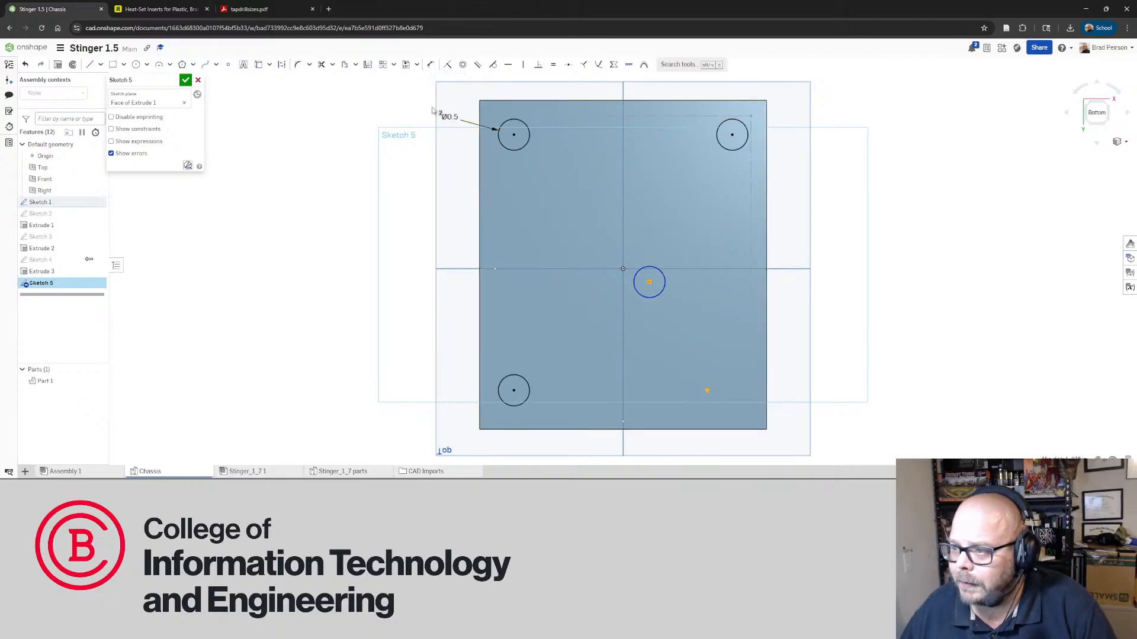
pyautogui.click(463, 65)
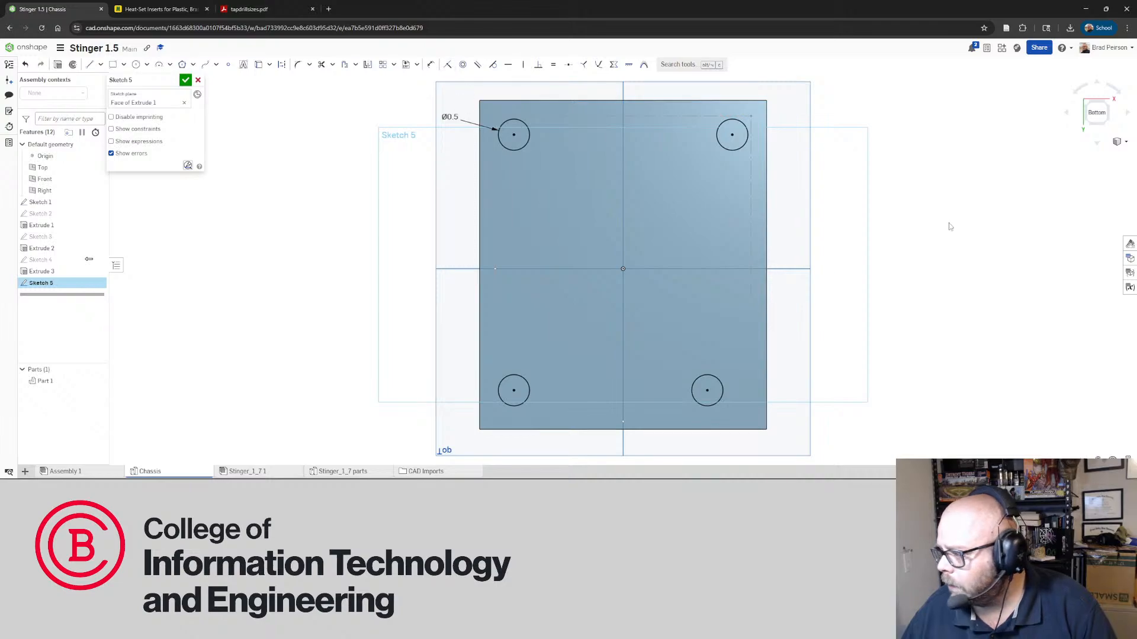
pyautogui.click(185, 80)
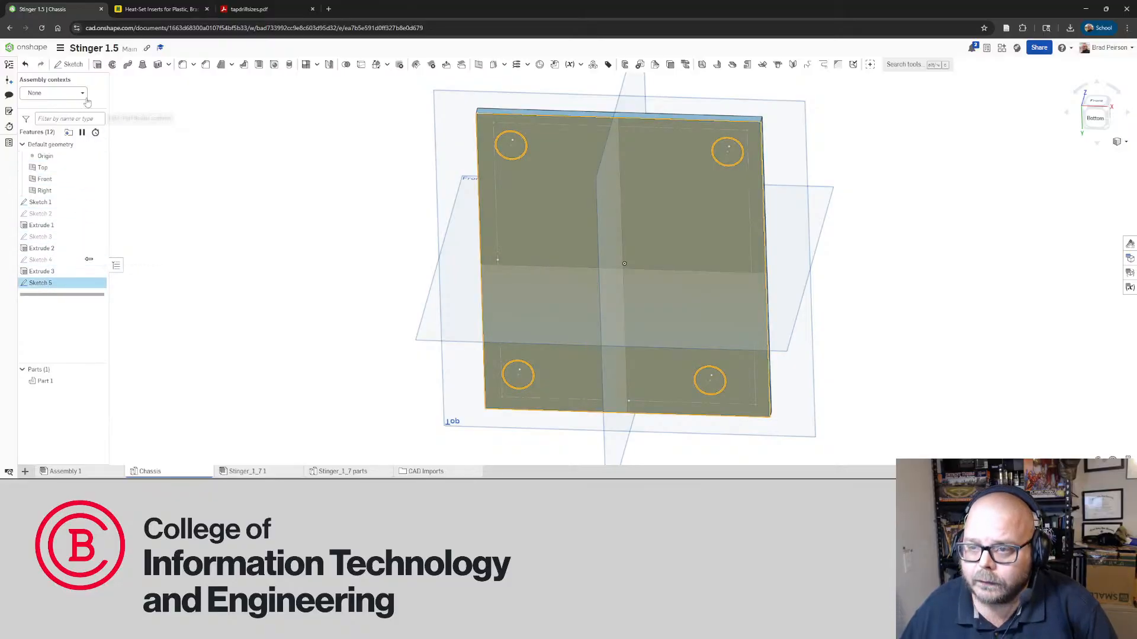
# Extrude the four circles outward from the plate's underside as added material with a blind depth of 0.5 in
pyautogui.click(96, 66)
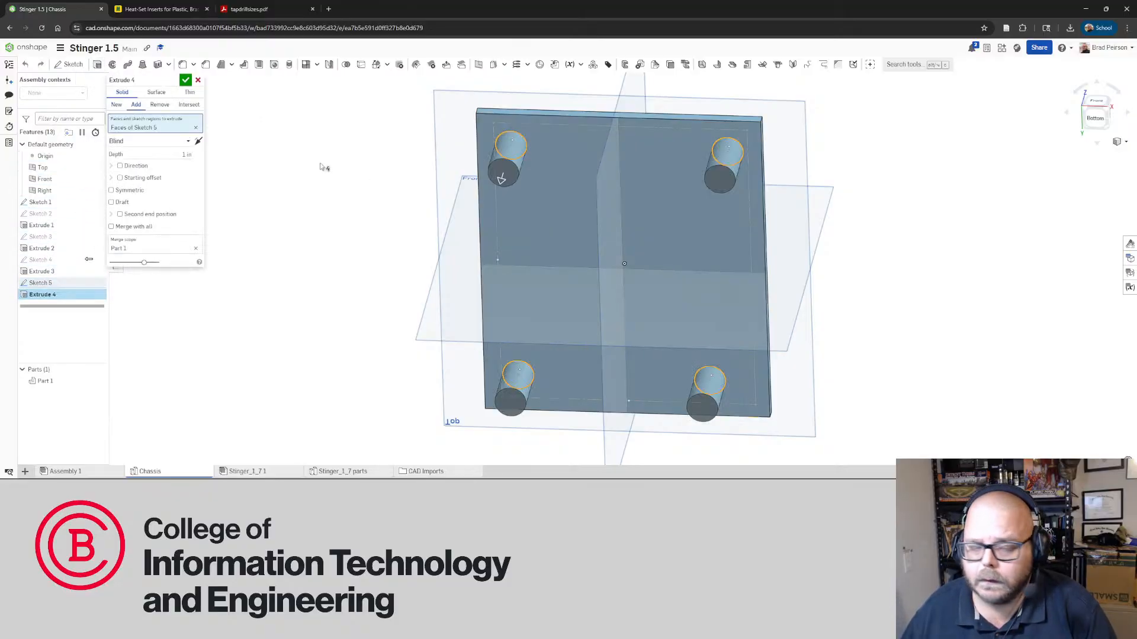
pyautogui.moveTo(426, 164); pyautogui.dragTo(406, 183, button='right')
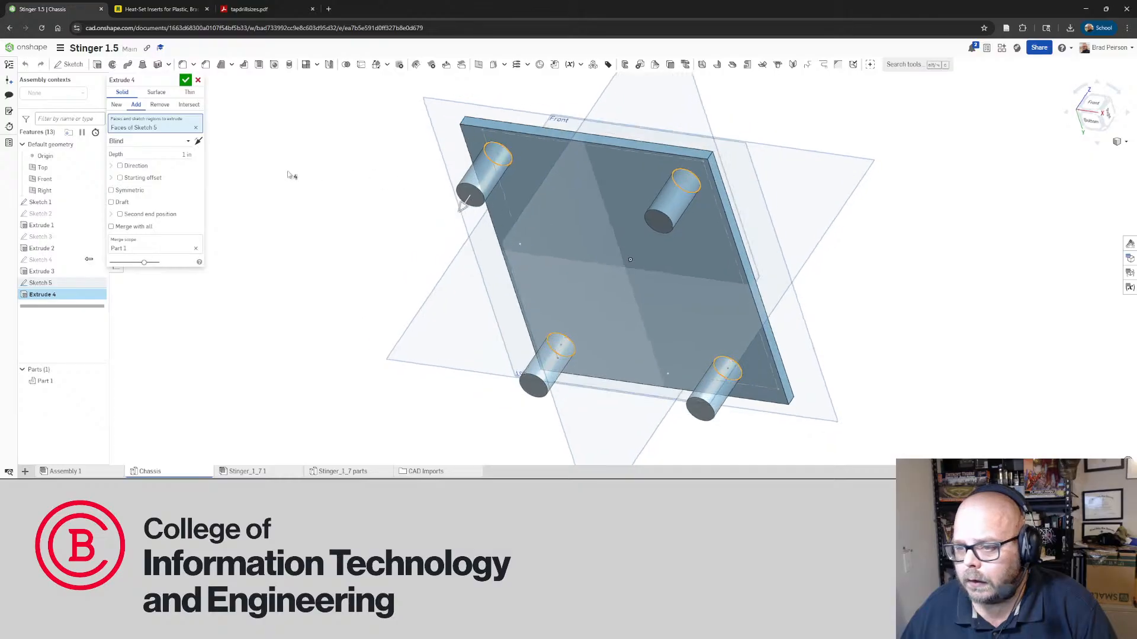
pyautogui.click(173, 155)
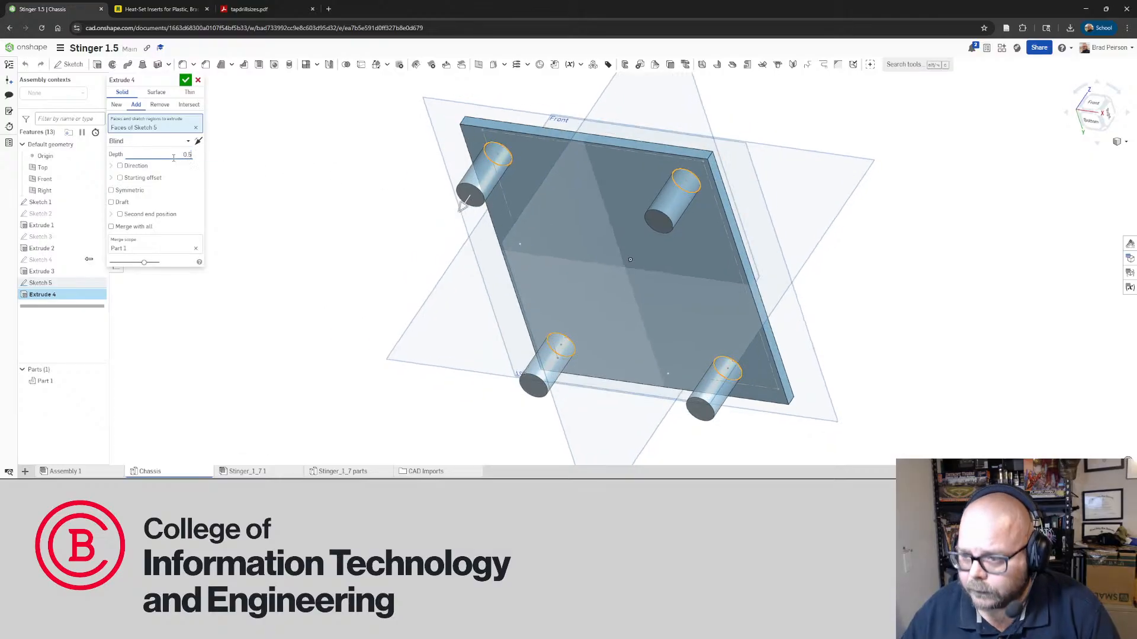
pyautogui.press('Return')
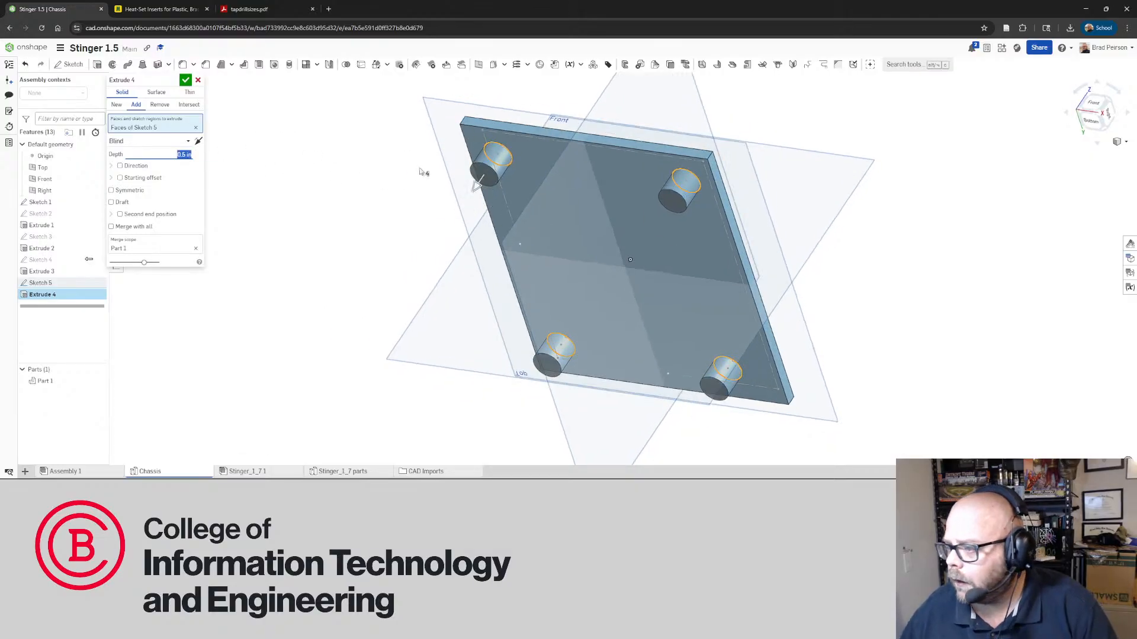
# Examine the boss preview from the pocketed side, review the extrusion's end types and try a blind starting offset
pyautogui.moveTo(421, 172); pyautogui.dragTo(452, 231, button='right')
pyautogui.scroll(5, 474, 185)
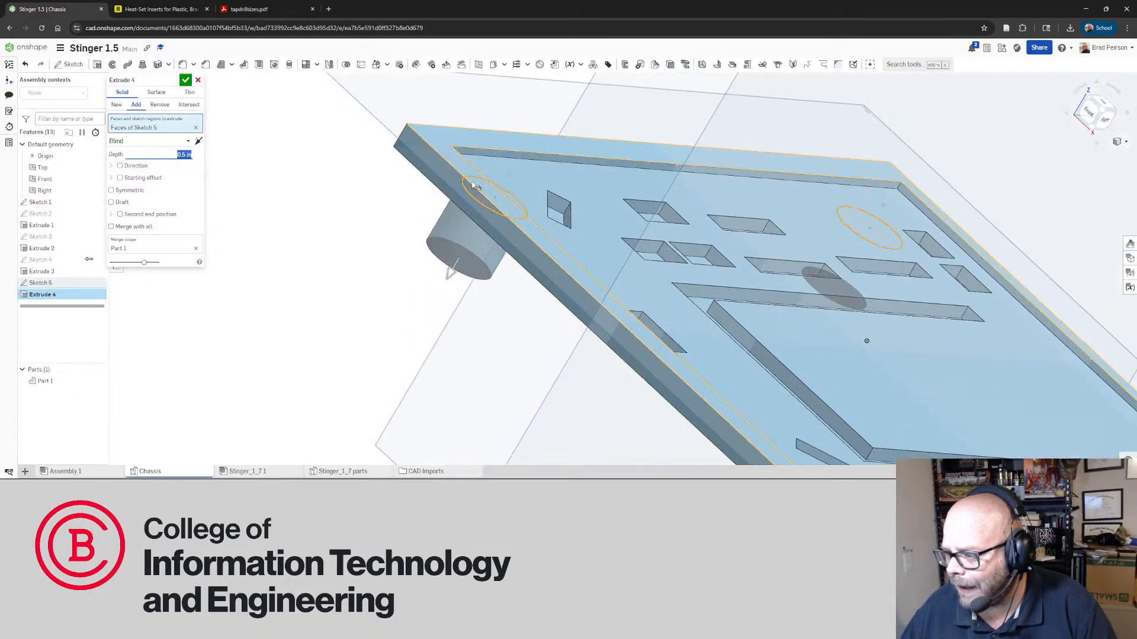
pyautogui.moveTo(515, 177); pyautogui.dragTo(569, 150, button='right')
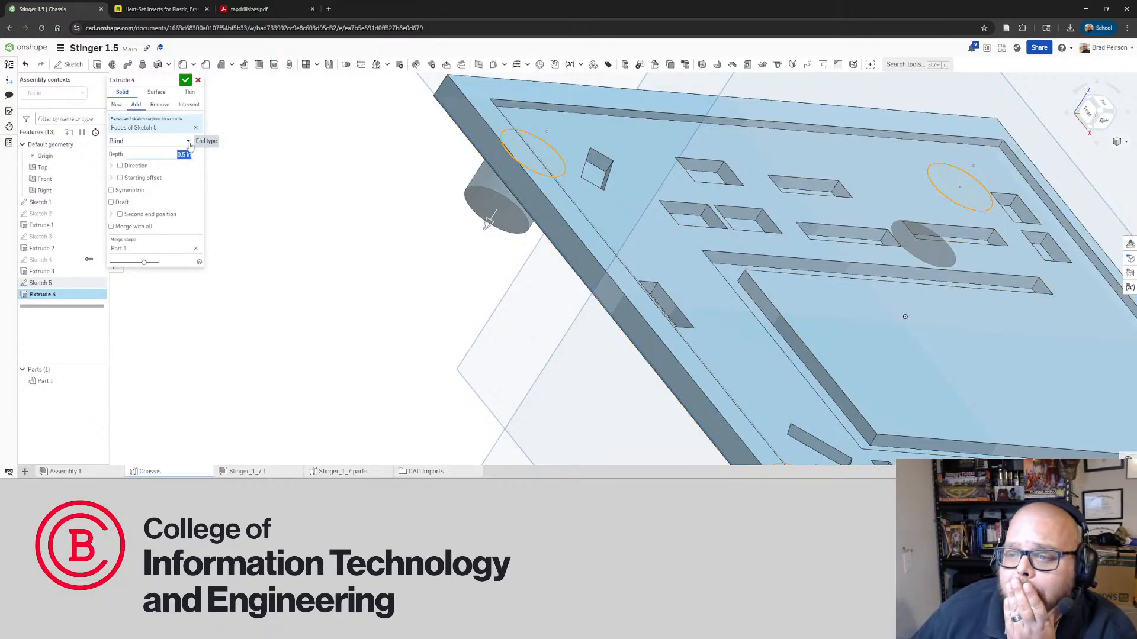
pyautogui.click(188, 141)
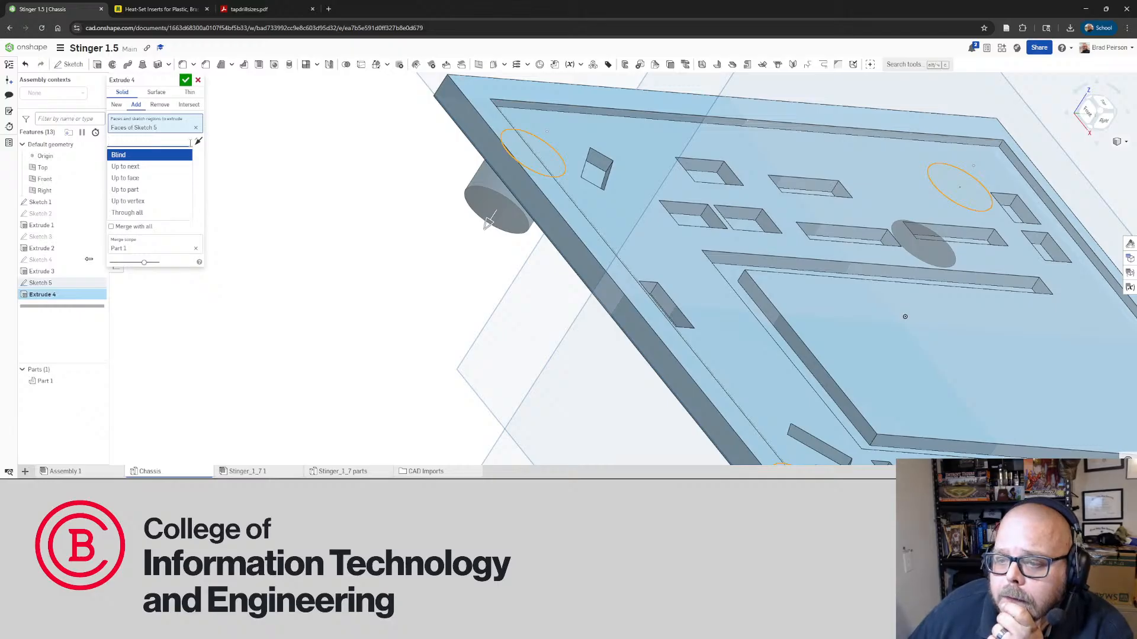
pyautogui.click(201, 195)
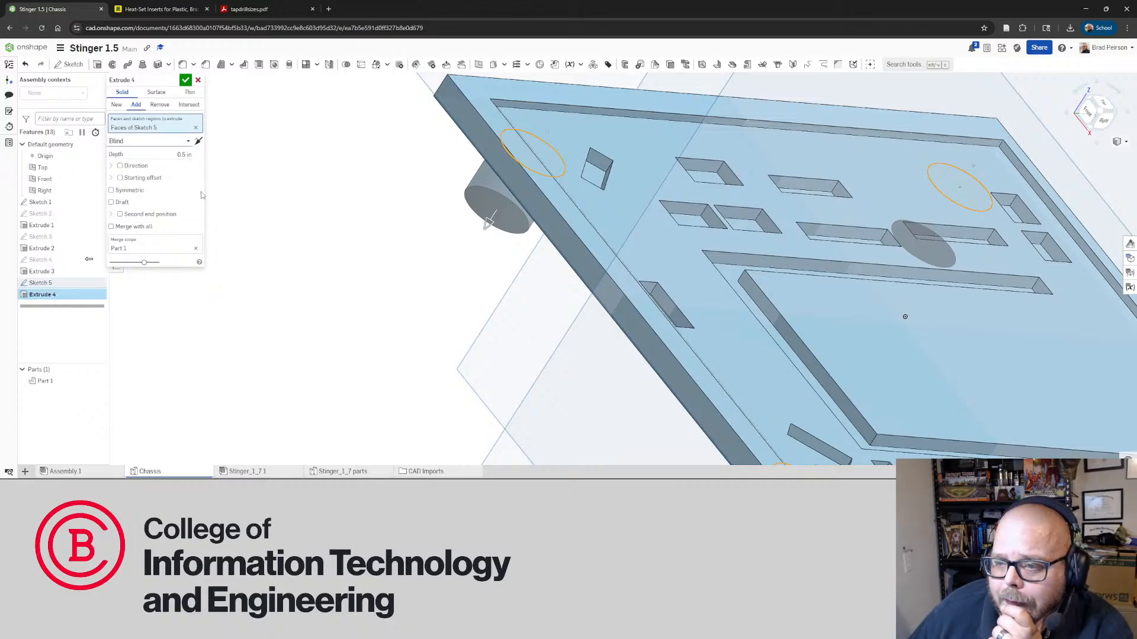
pyautogui.click(119, 177)
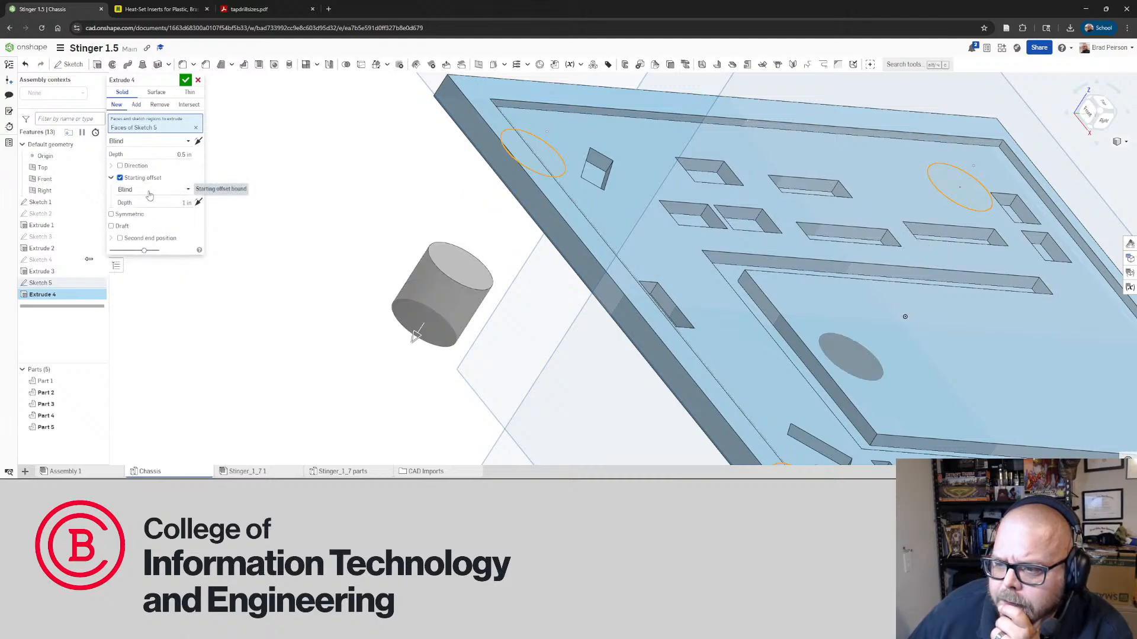
pyautogui.click(119, 177)
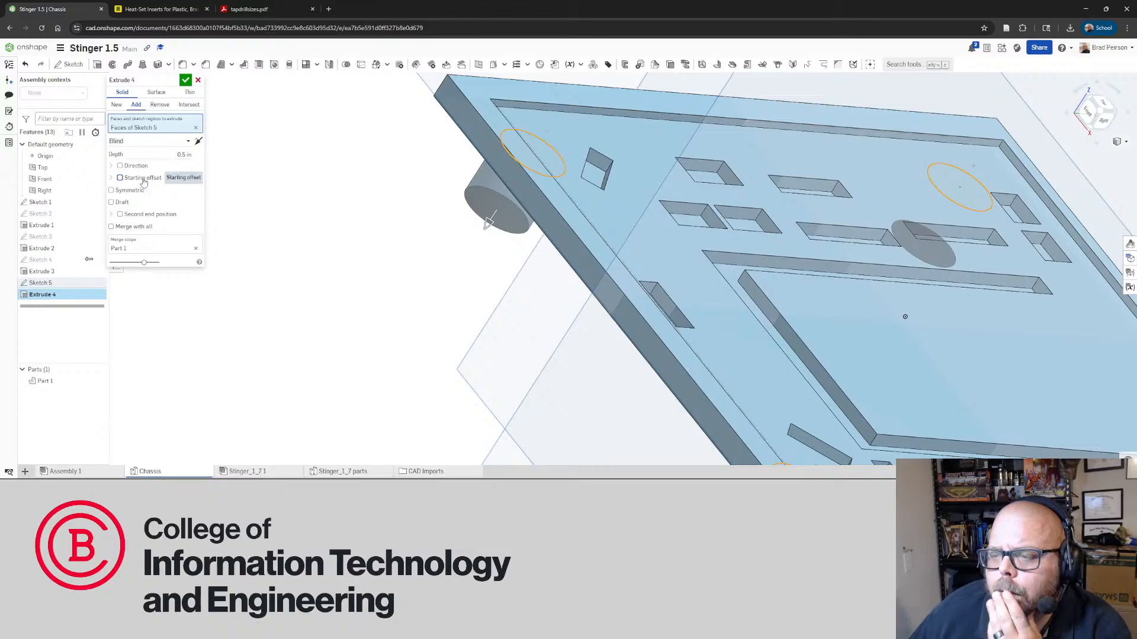
pyautogui.click(188, 143)
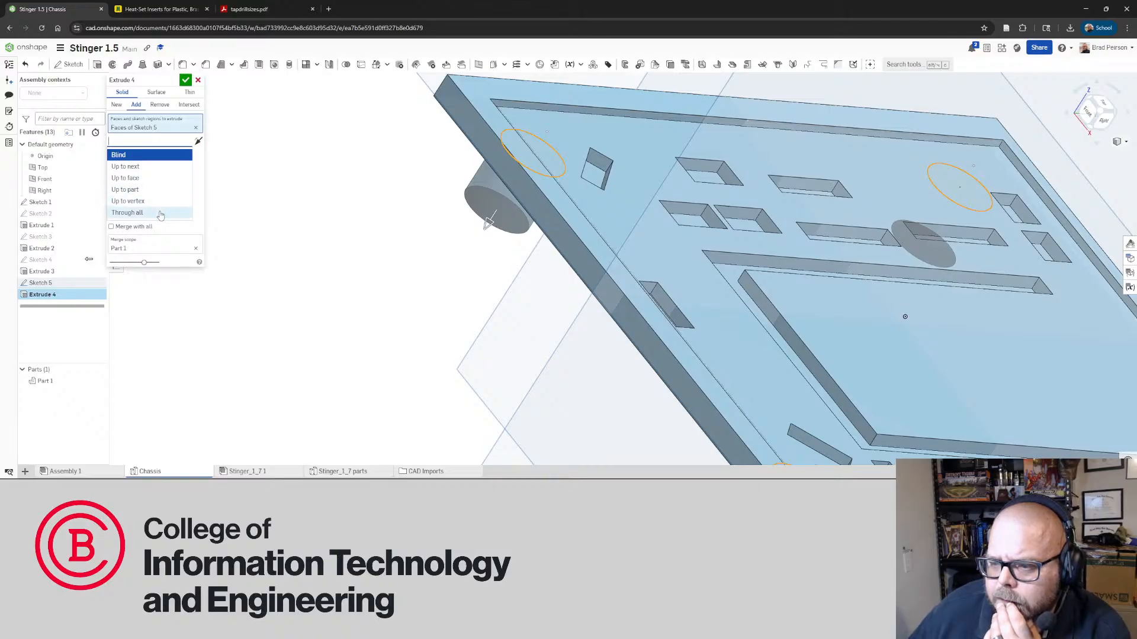
pyautogui.click(202, 184)
pyautogui.moveTo(451, 188); pyautogui.dragTo(507, 159, button='right')
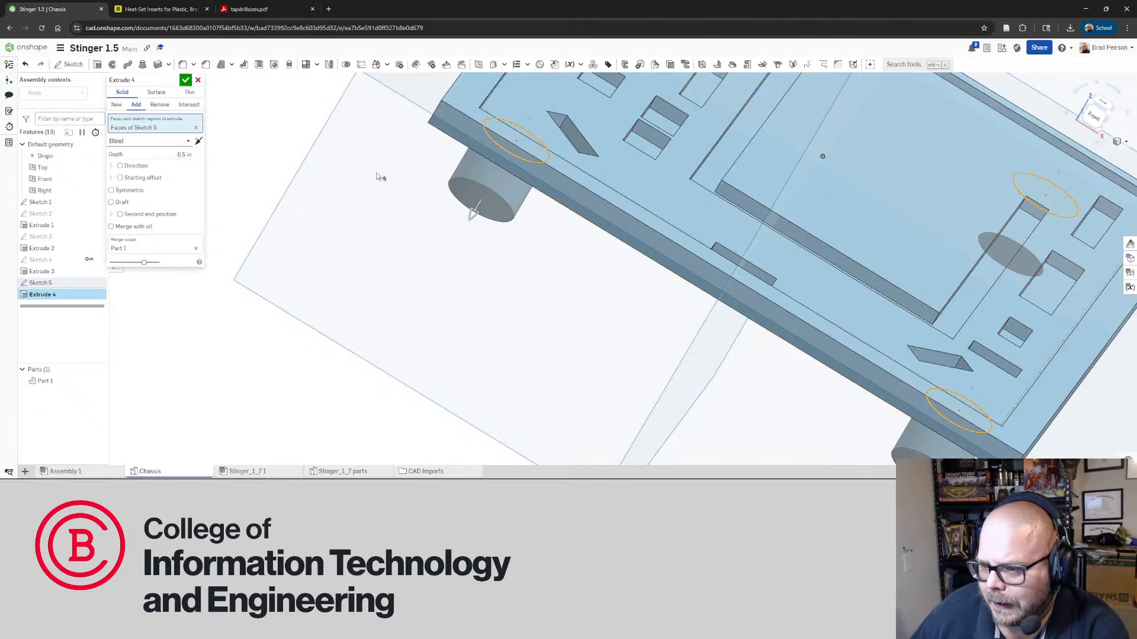
# Cancel the extrusion and move Sketch 5 to the pocket floor by choosing the Extrude 2 face as its sketch plane
pyautogui.moveTo(298, 176); pyautogui.dragTo(347, 187, button='right')
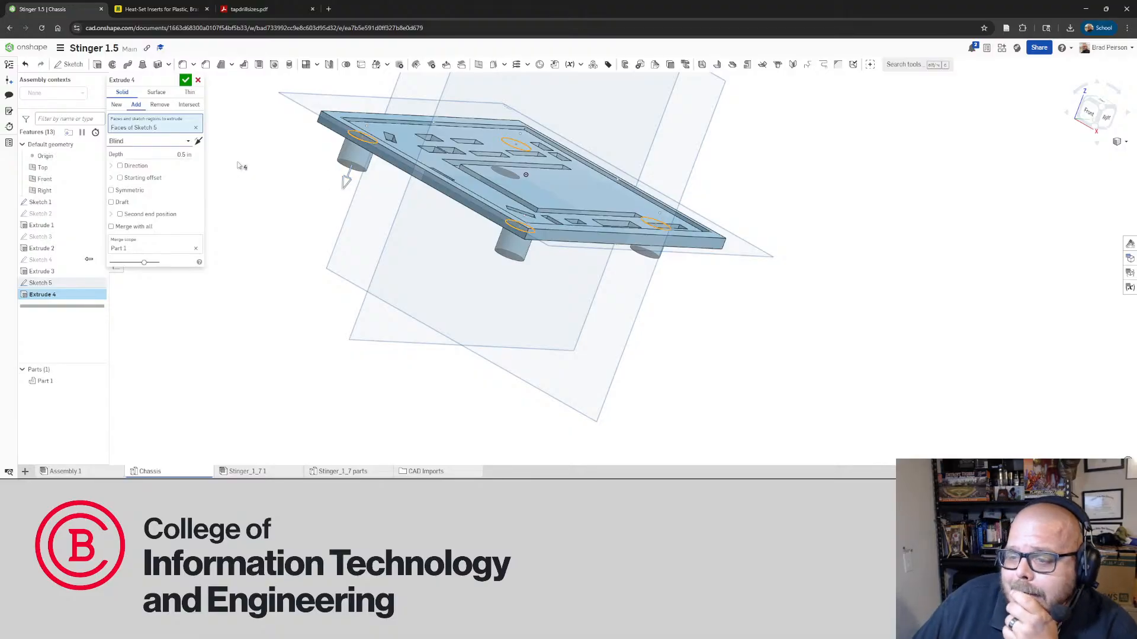
pyautogui.click(197, 81)
pyautogui.click(46, 284)
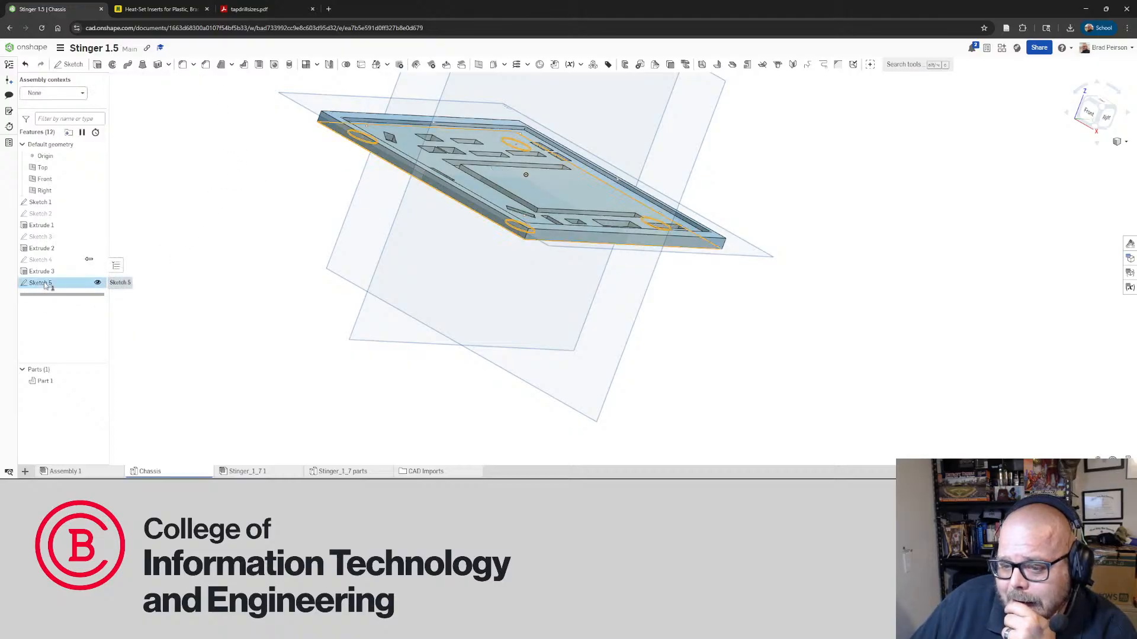
pyautogui.rightClick(46, 286)
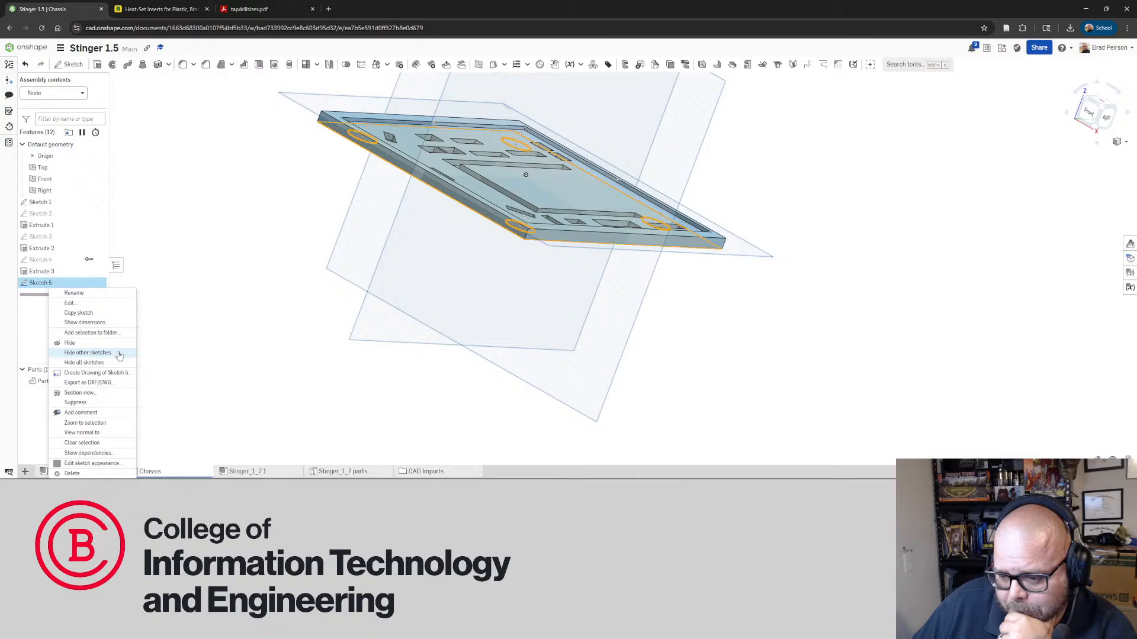
pyautogui.click(107, 303)
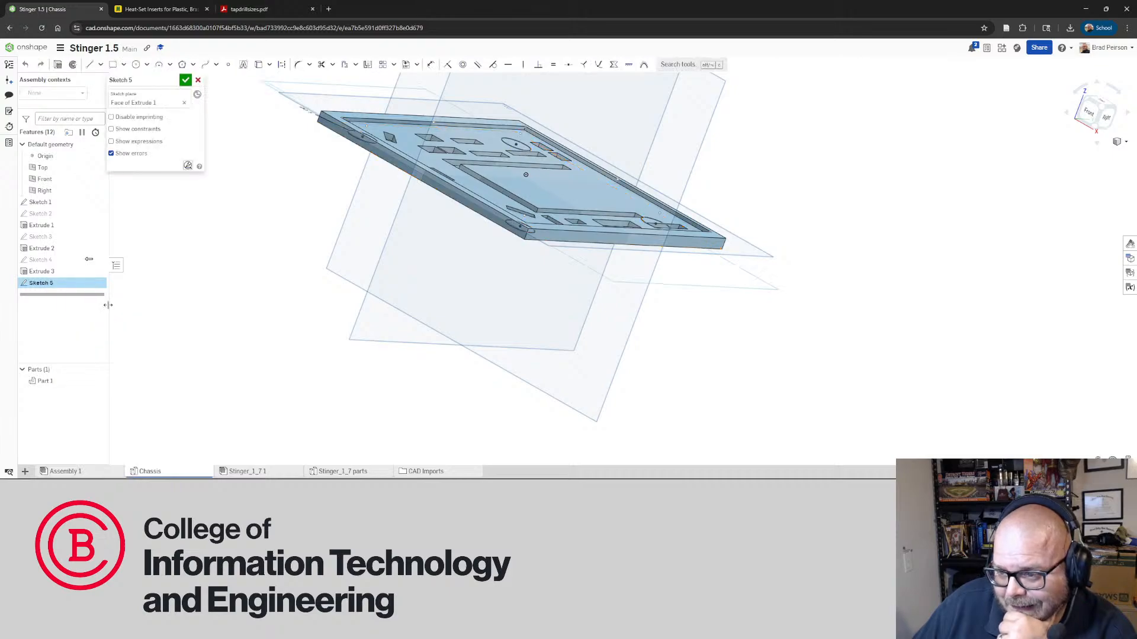
pyautogui.click(184, 104)
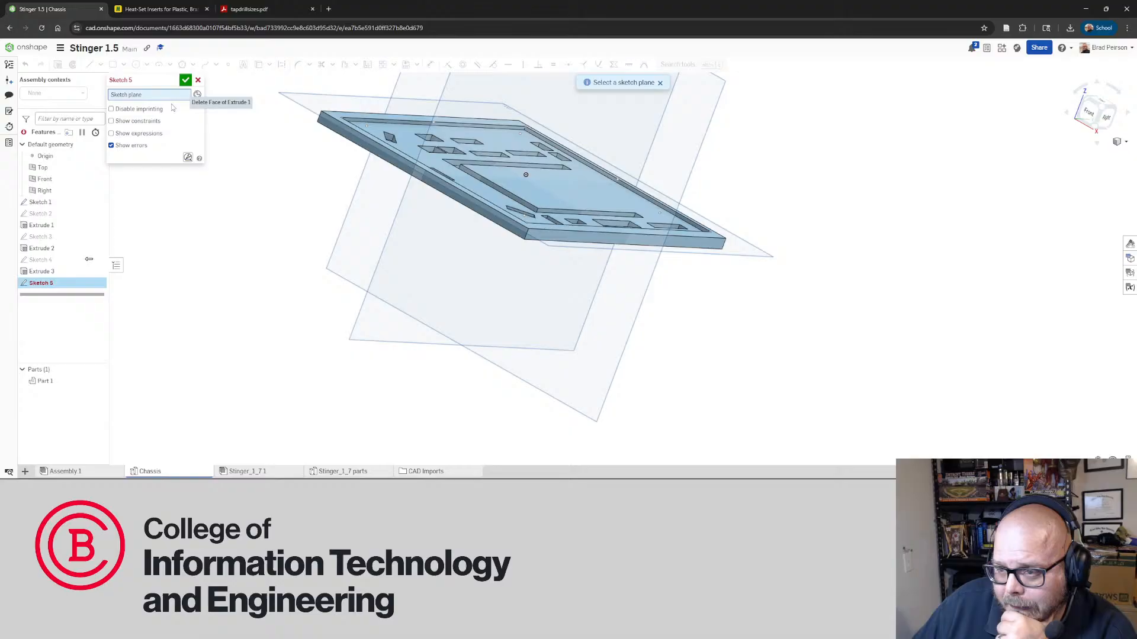
pyautogui.click(403, 140)
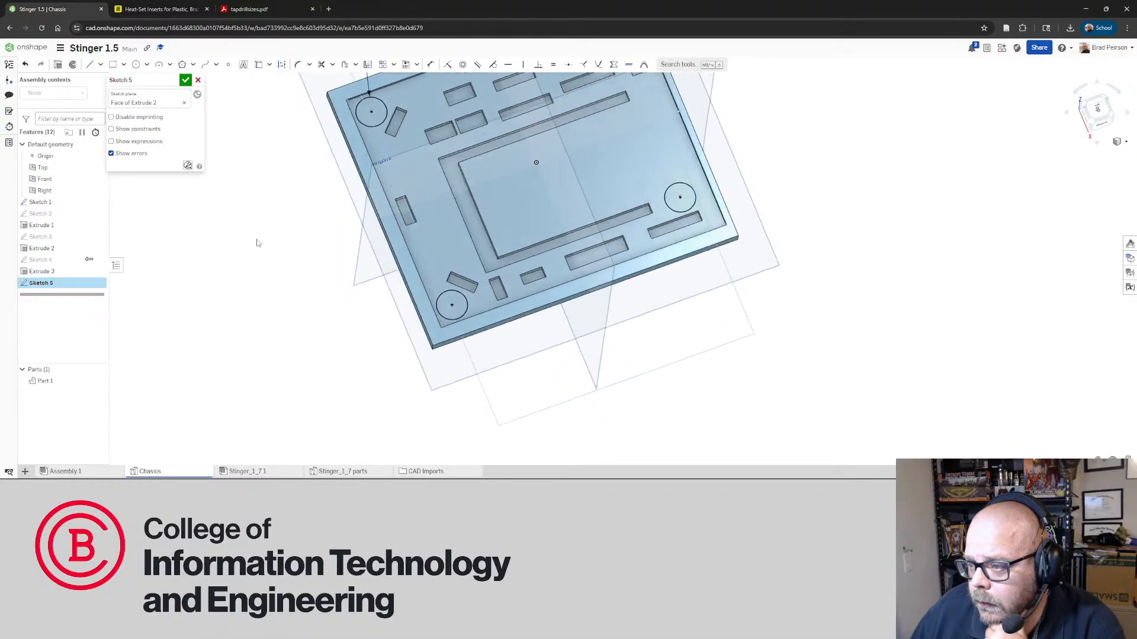
pyautogui.moveTo(256, 242); pyautogui.dragTo(277, 214, button='right')
pyautogui.scroll(-5, 279, 211)
pyautogui.scroll(8, 416, 110)
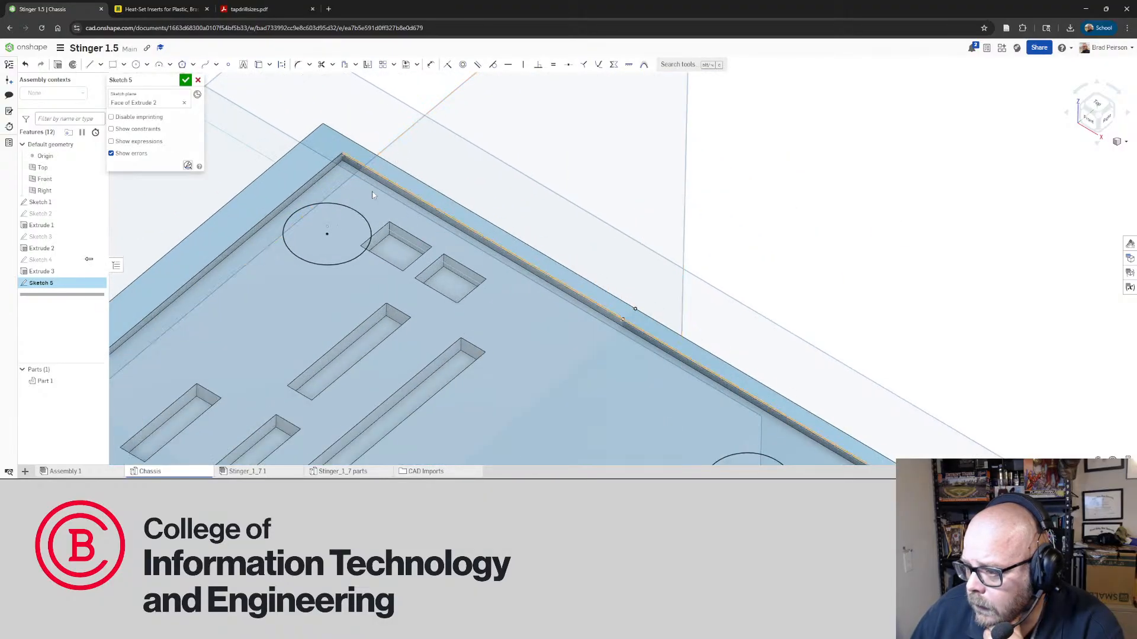
pyautogui.press('n')
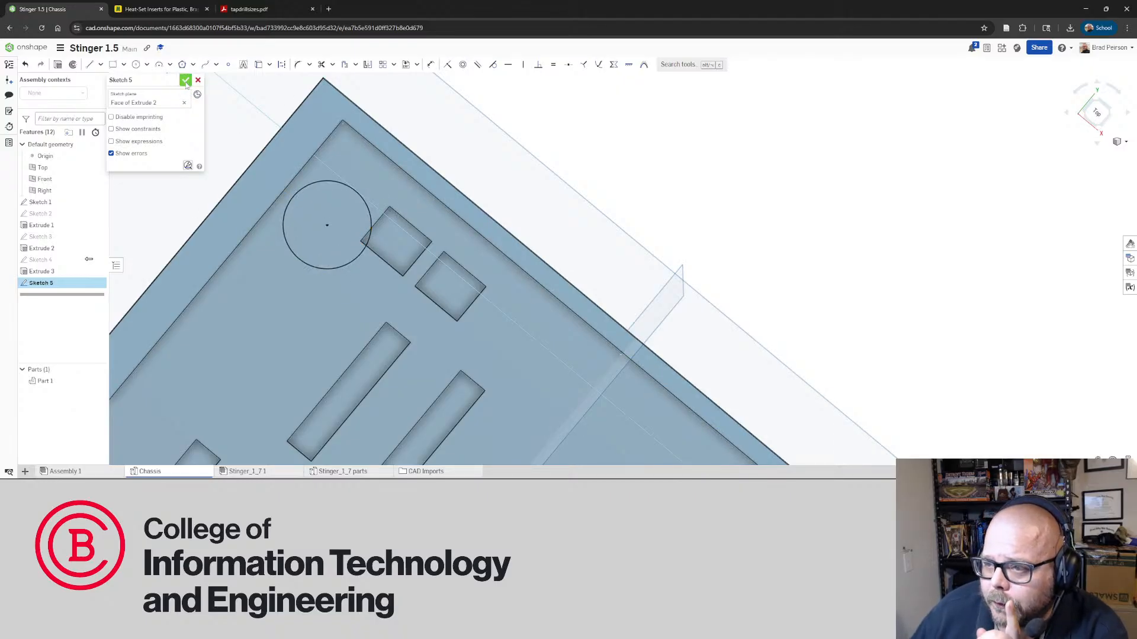
pyautogui.click(186, 82)
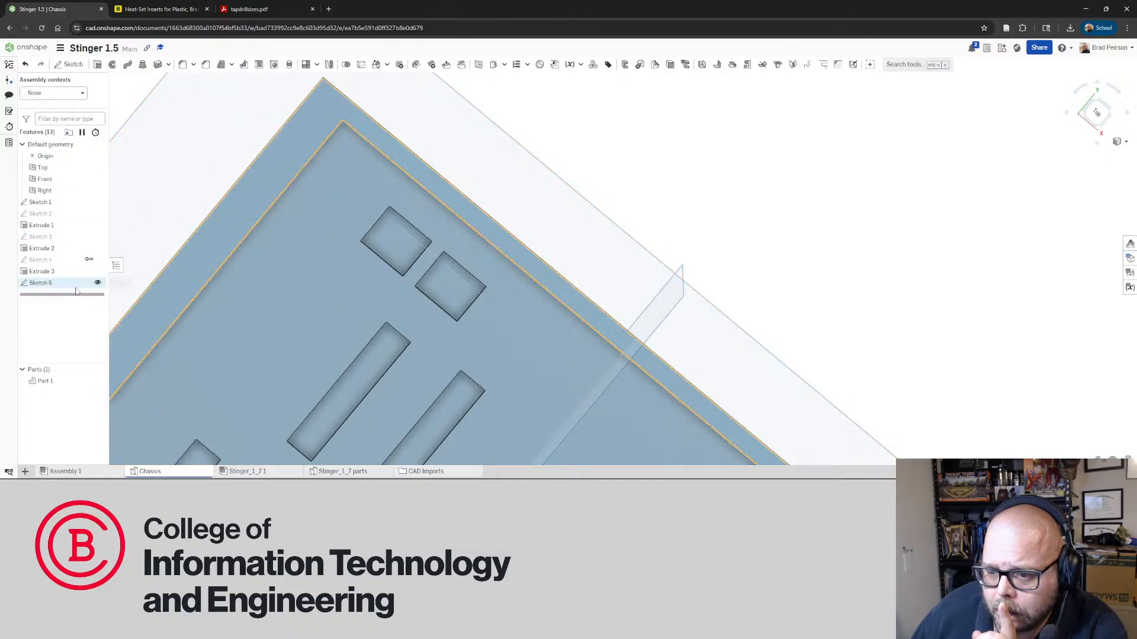
# Extrude the circles of Sketch 5 as added material with a blind depth of 0.5 in
pyautogui.click(36, 284)
pyautogui.click(97, 64)
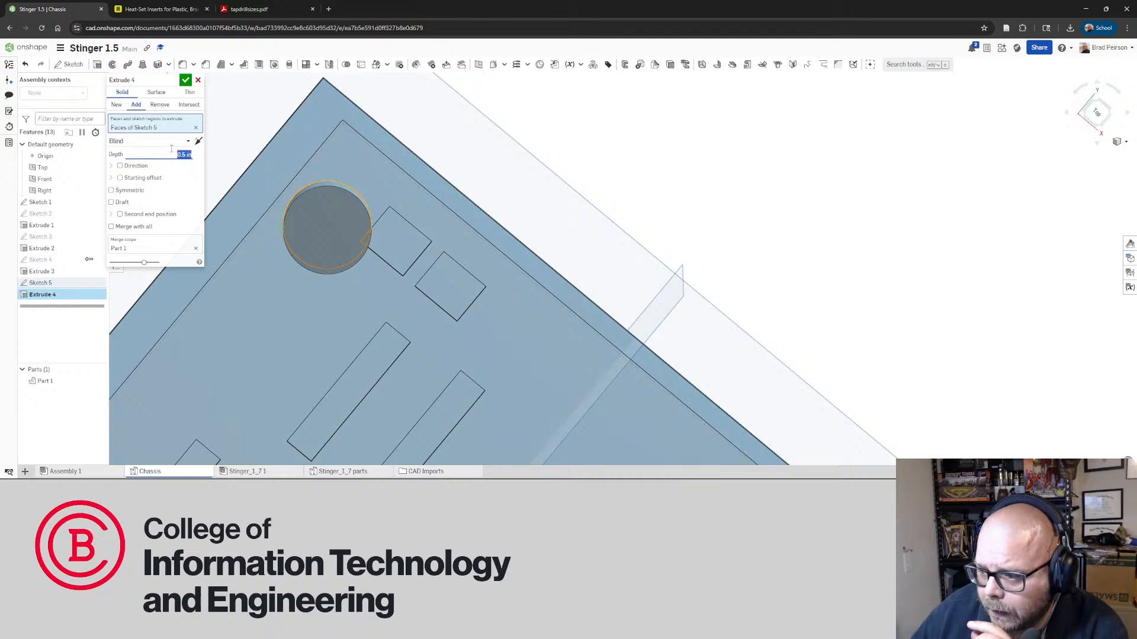
pyautogui.click(185, 81)
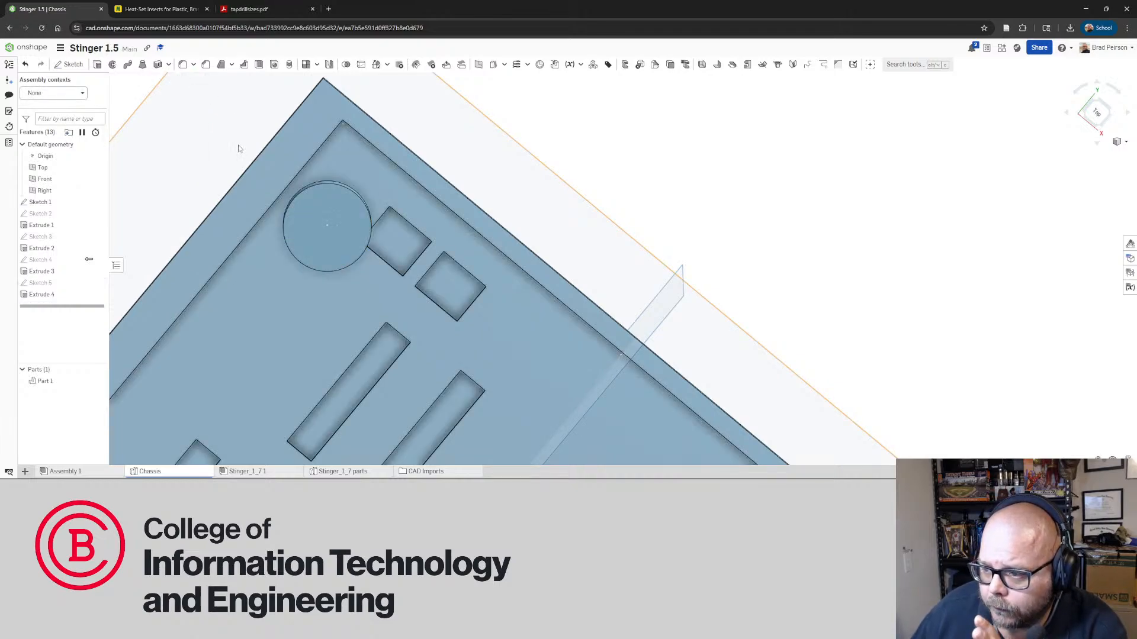
# Reverse the direction of Extrude 4 so the bosses project from the plate's underside
pyautogui.rightClick(41, 296)
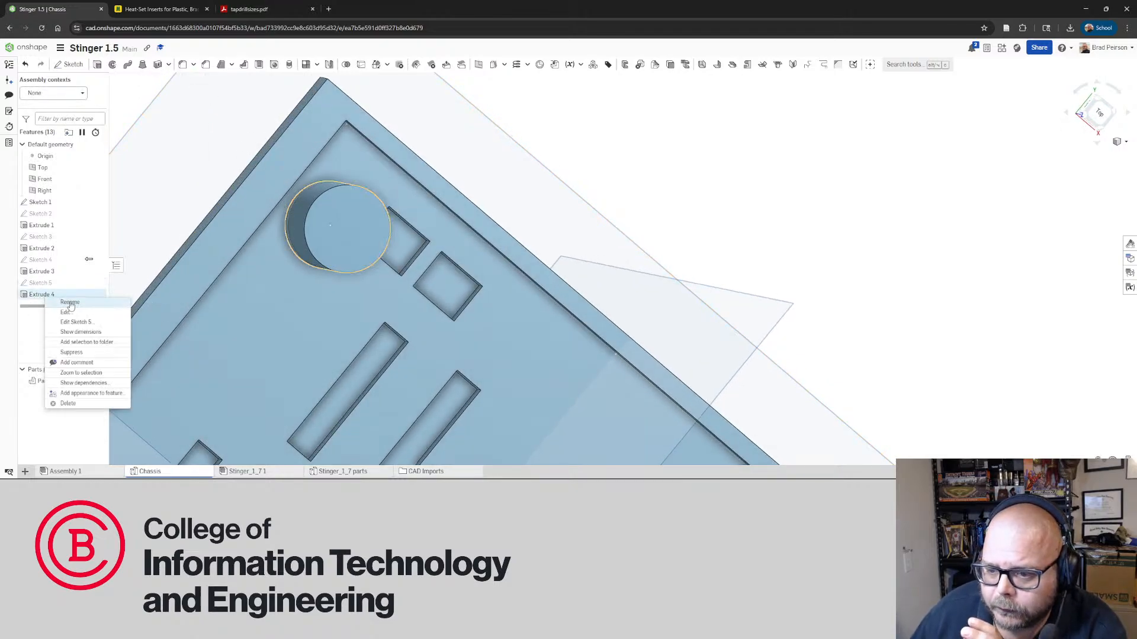
pyautogui.click(65, 302)
pyautogui.click(197, 142)
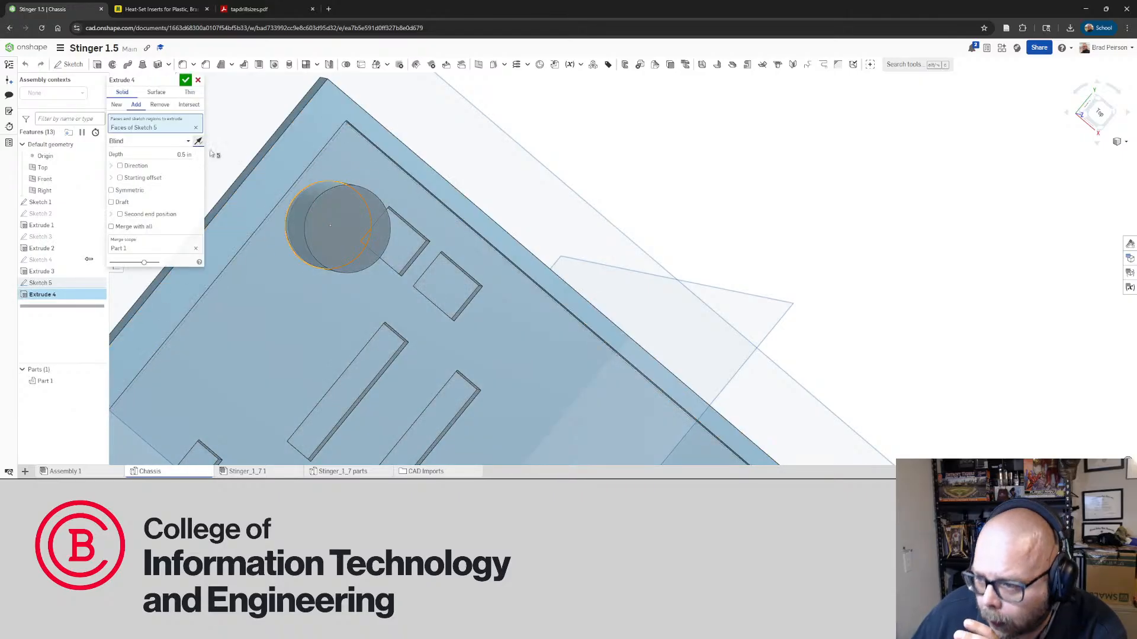
pyautogui.moveTo(350, 193); pyautogui.dragTo(433, 203, button='right')
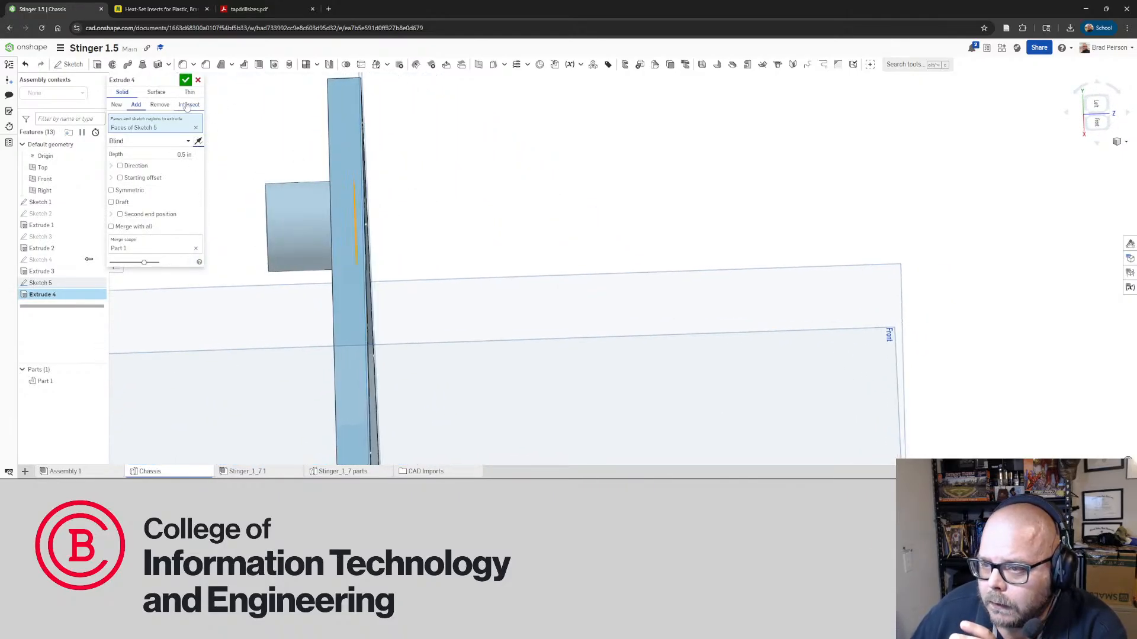
pyautogui.click(185, 83)
# Examine a boss's end face and the plate's underside around it from several angles
pyautogui.moveTo(332, 154); pyautogui.dragTo(391, 201, button='right')
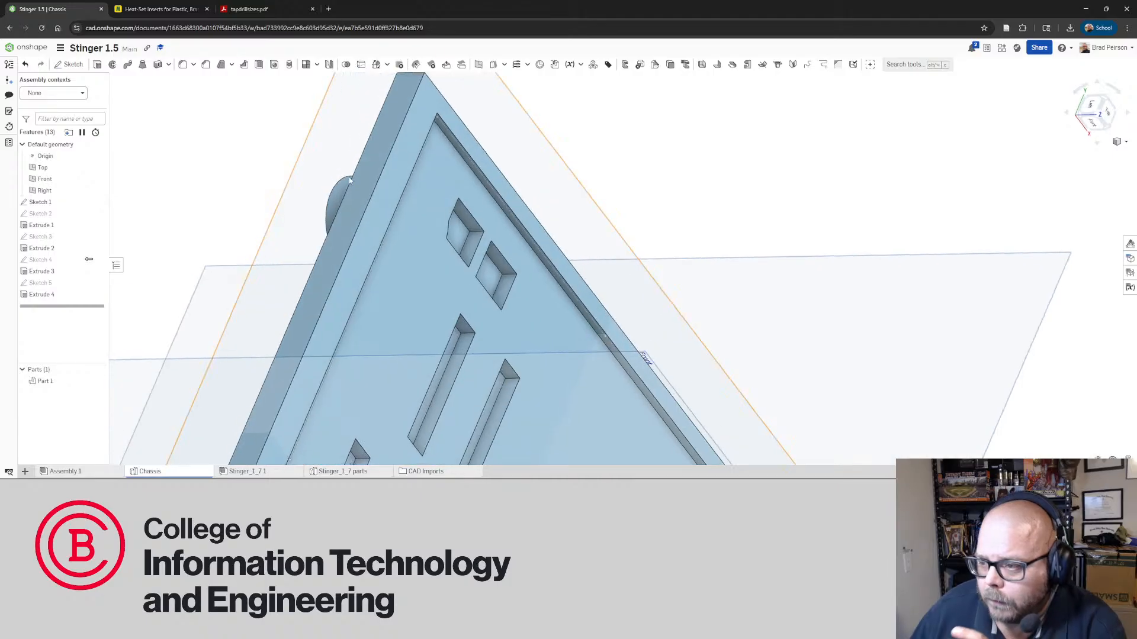
pyautogui.click(420, 219)
pyautogui.moveTo(296, 186); pyautogui.dragTo(456, 209, button='right')
pyautogui.click(428, 216)
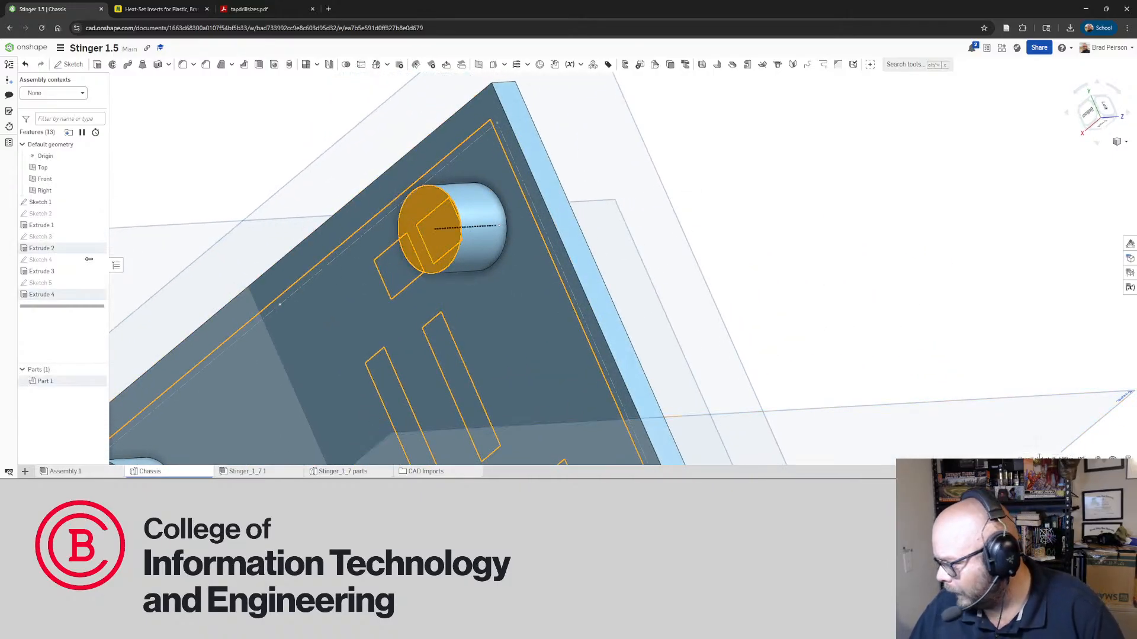
pyautogui.click(738, 188)
pyautogui.moveTo(656, 219); pyautogui.dragTo(648, 220, button='right')
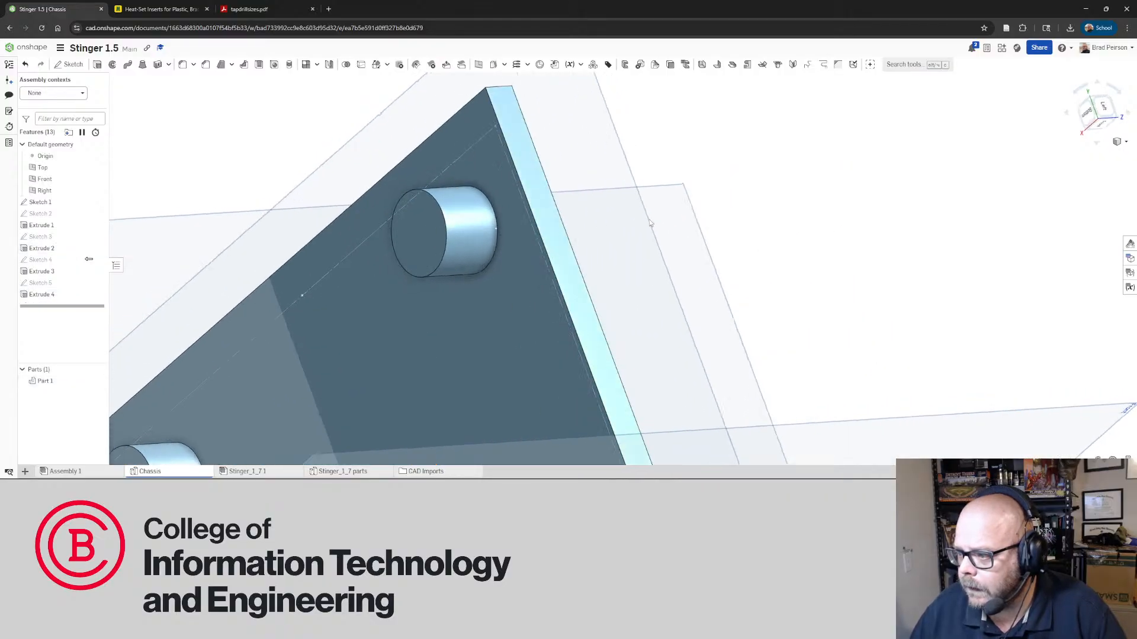
pyautogui.click(496, 290)
pyautogui.click(424, 240)
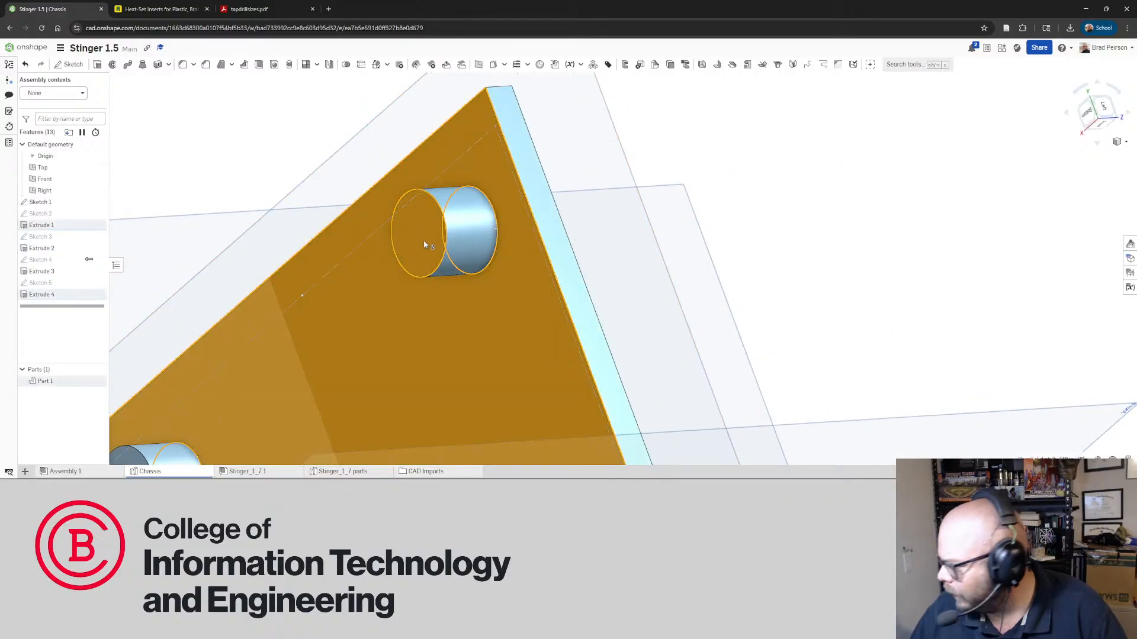
pyautogui.click(814, 223)
# Inspect the corner component pocket against the adjacent Sketch 5 circle and compare both sides of the plate
pyautogui.moveTo(815, 223); pyautogui.dragTo(683, 241, button='right')
pyautogui.scroll(-5, 718, 234)
pyautogui.scroll(5, 680, 241)
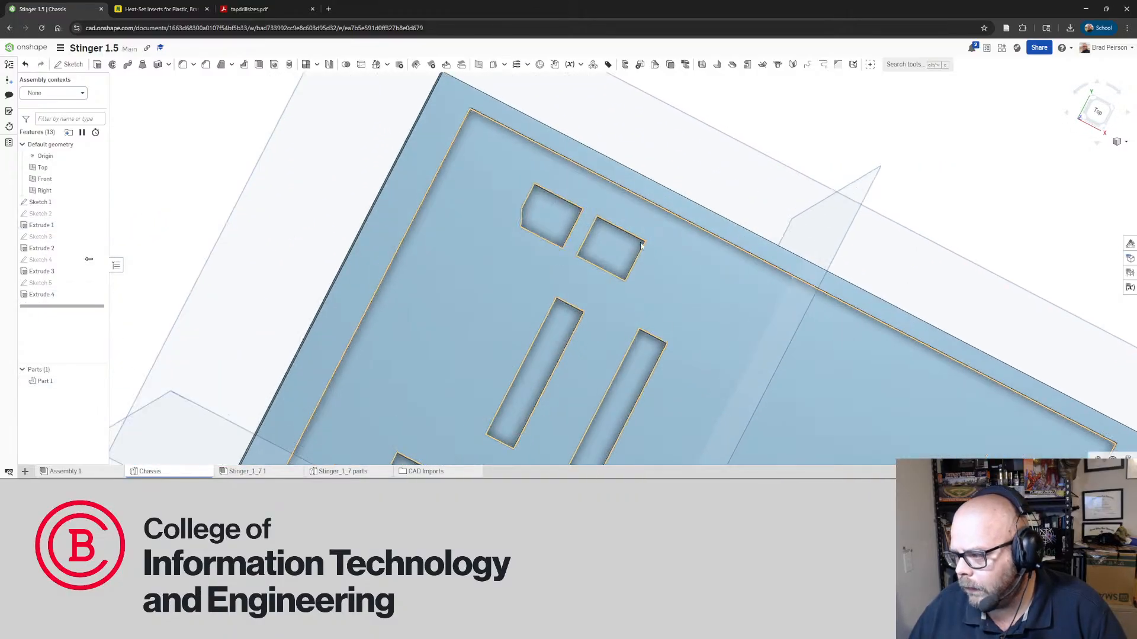
pyautogui.scroll(3, 569, 231)
pyautogui.moveTo(495, 210); pyautogui.dragTo(489, 212, button='right')
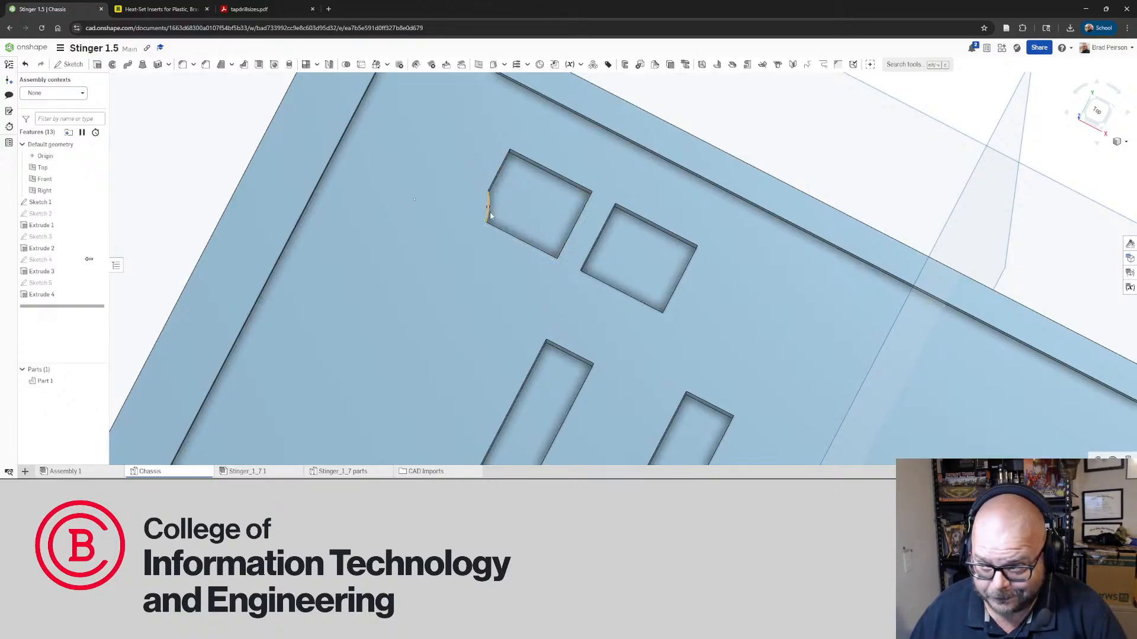
pyautogui.scroll(-8, 563, 230)
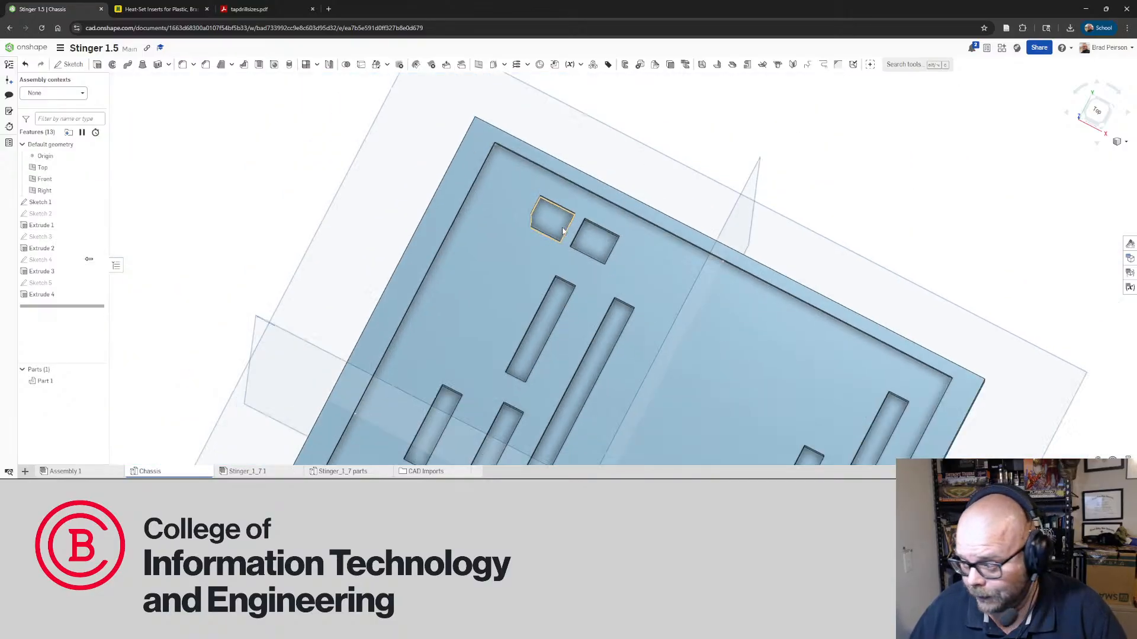
pyautogui.scroll(3, 601, 417)
pyautogui.moveTo(418, 316); pyautogui.dragTo(417, 309, button='right')
pyautogui.scroll(-4, 417, 308)
pyautogui.scroll(5, 464, 162)
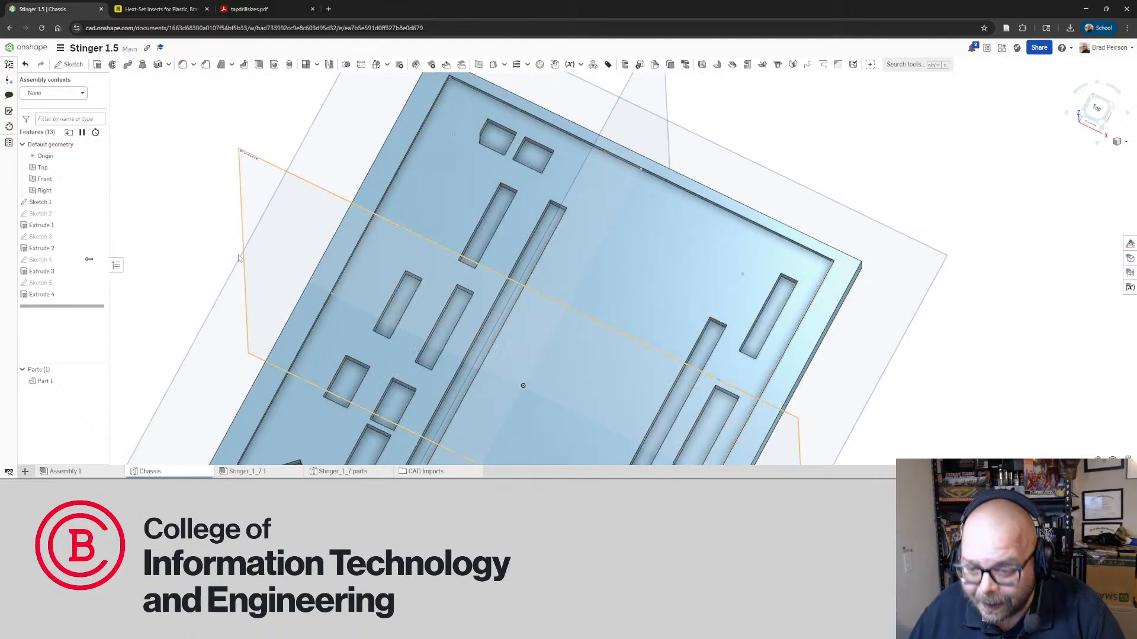
pyautogui.click(52, 285)
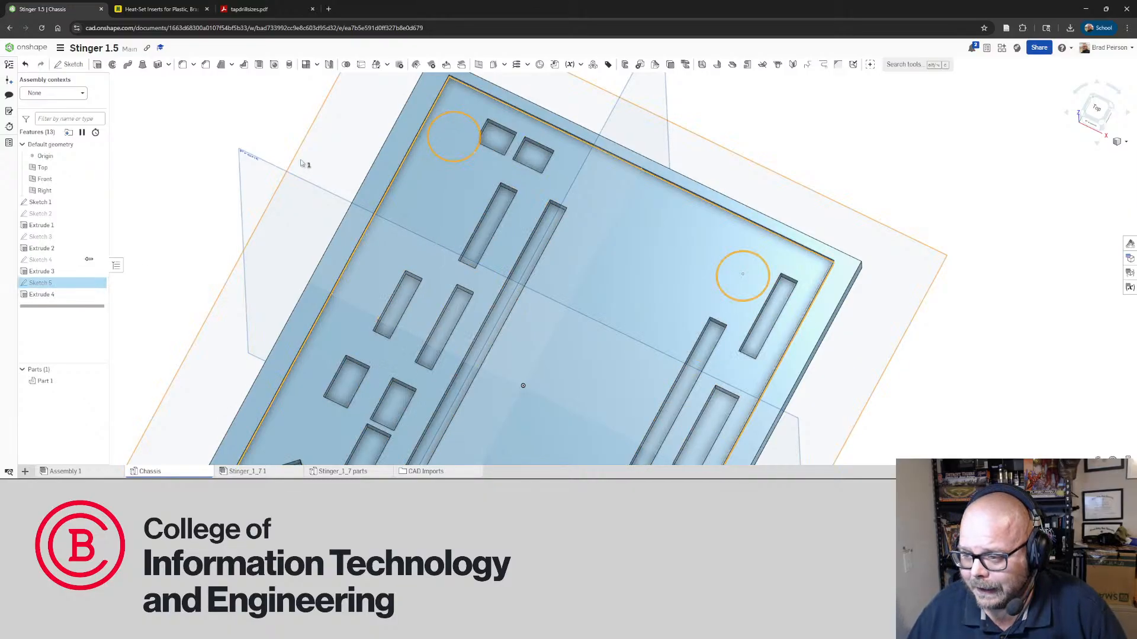
pyautogui.click(223, 161)
pyautogui.moveTo(442, 131); pyautogui.dragTo(393, 175, button='right')
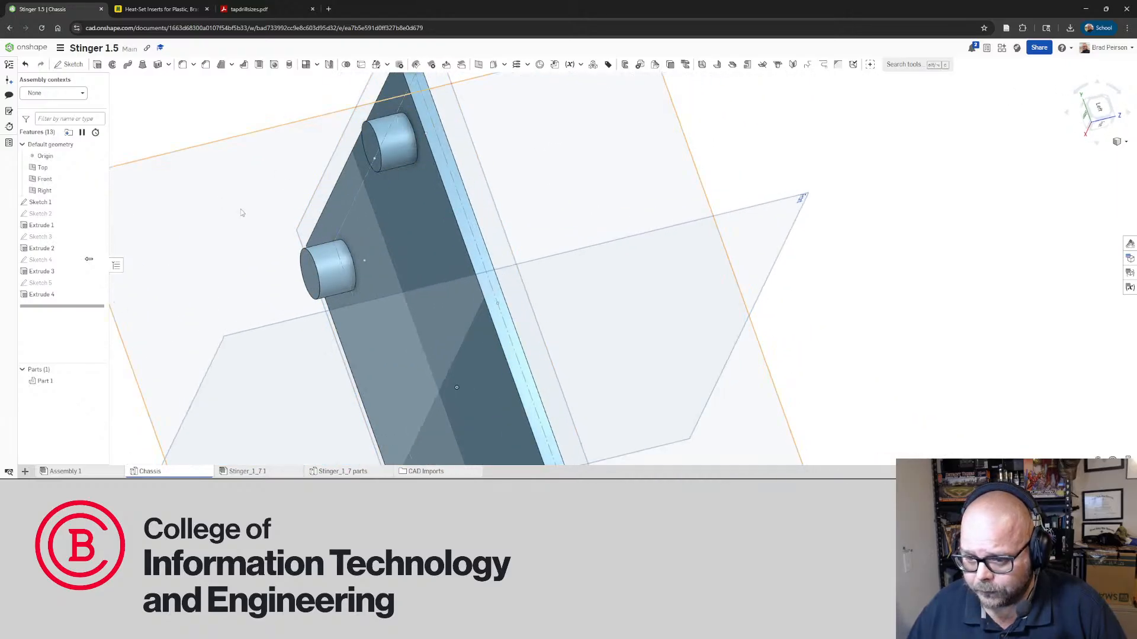
pyautogui.moveTo(244, 212); pyautogui.dragTo(176, 216, button='right')
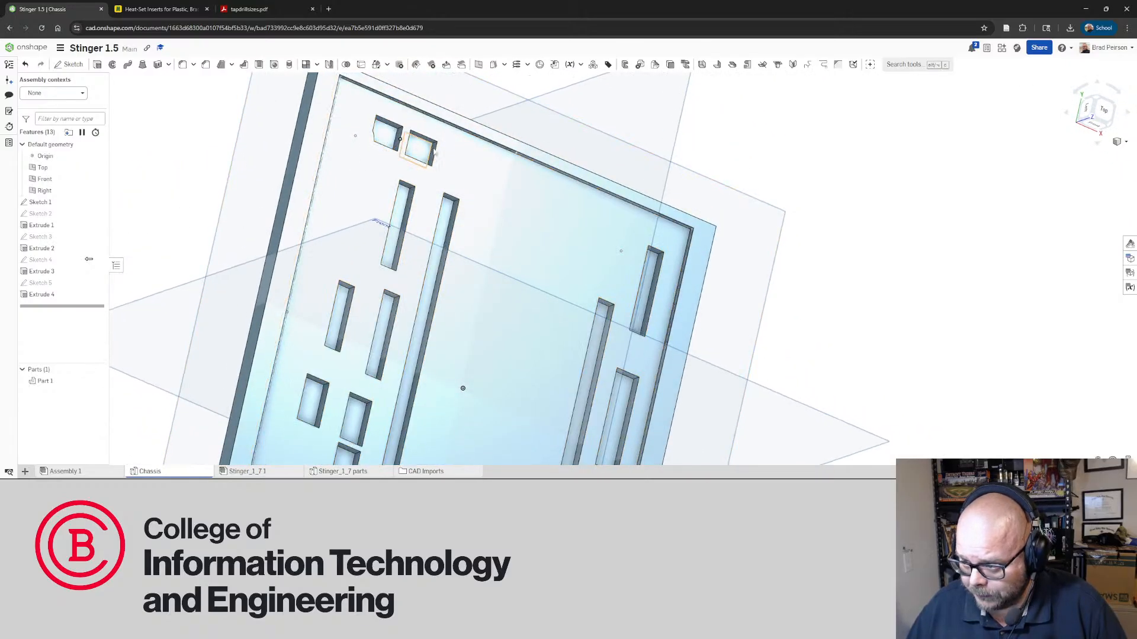
# Move Sketch 5 and Extrude 4 ahead of Sketch 4 in the feature order
pyautogui.click(39, 295)
pyautogui.rightClick(43, 284)
pyautogui.click(45, 286)
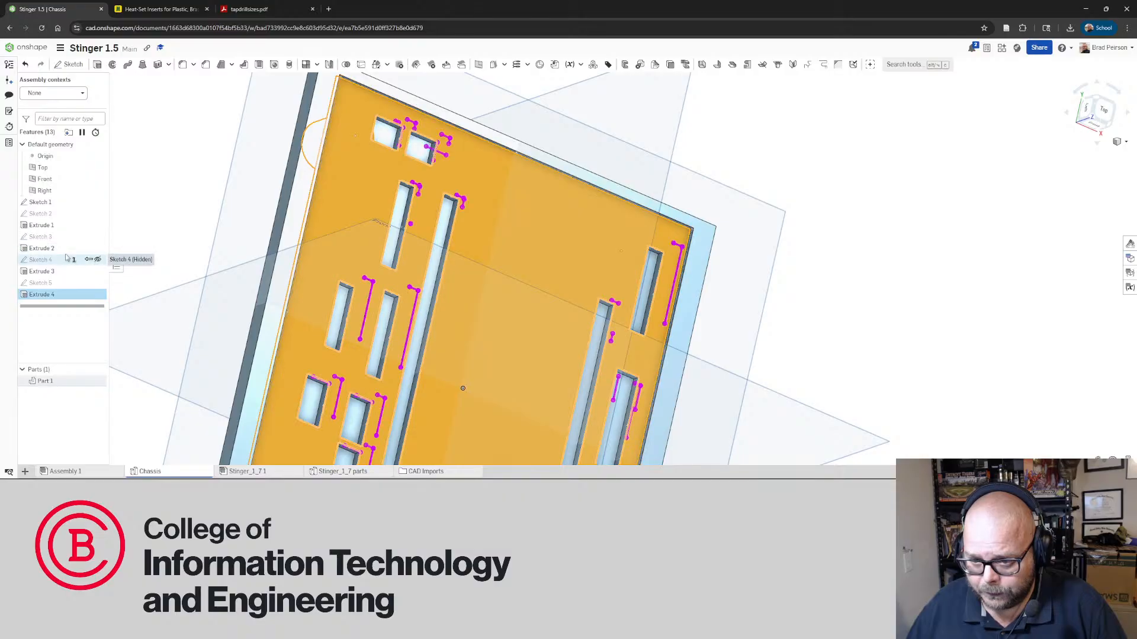
pyautogui.keyDown('shift'); pyautogui.click(53, 282); pyautogui.keyUp('shift')
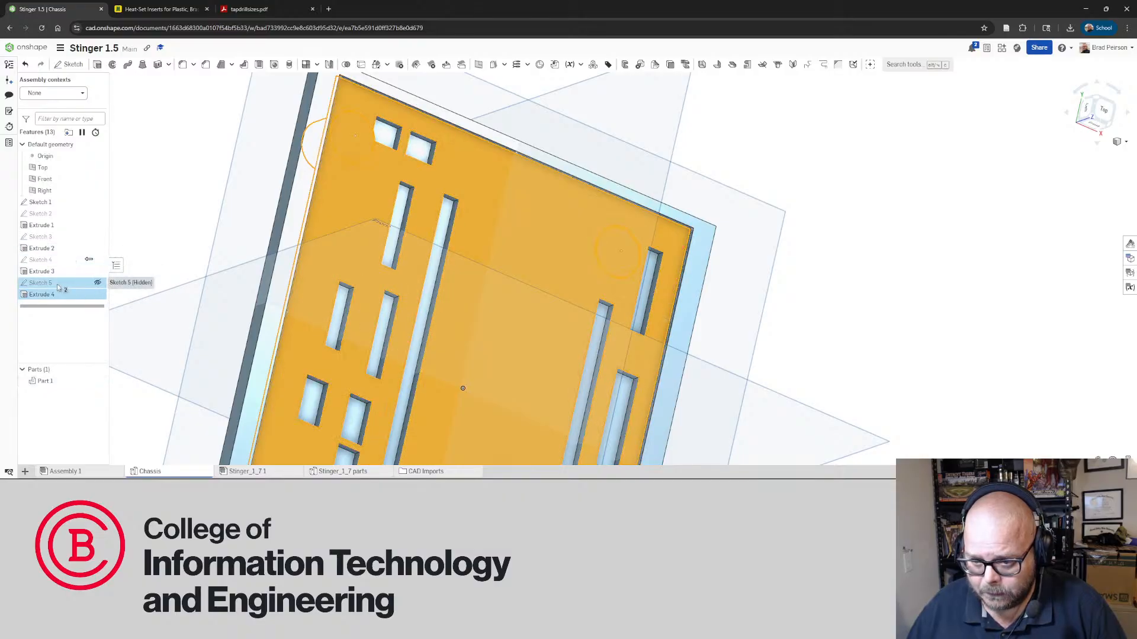
pyautogui.moveTo(53, 282); pyautogui.dragTo(81, 259)
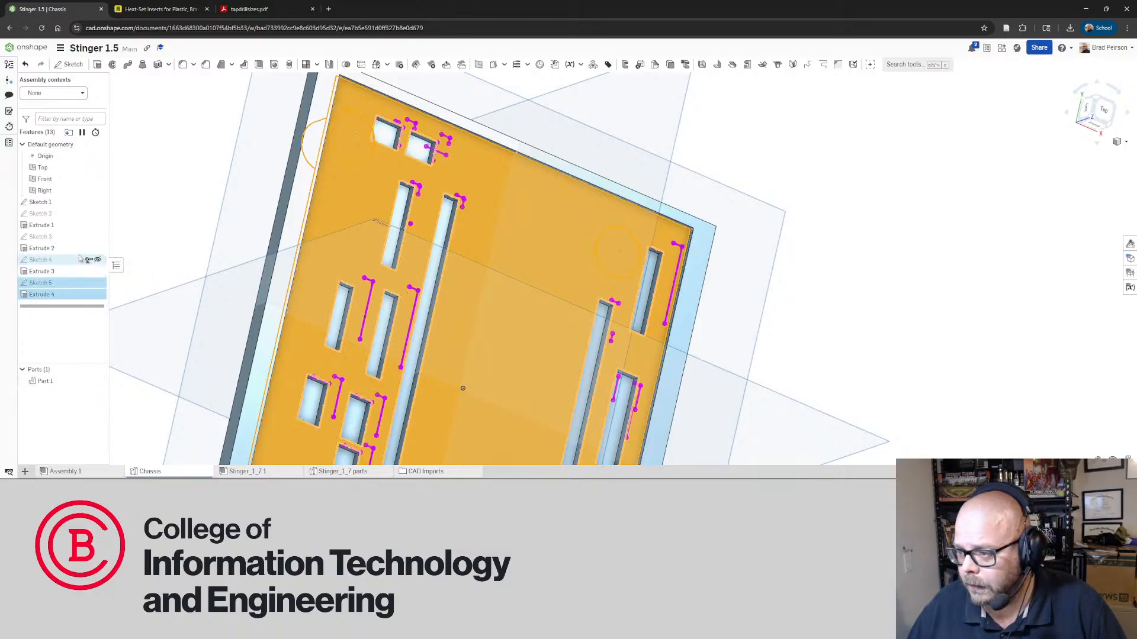
pyautogui.click(213, 164)
pyautogui.moveTo(213, 164); pyautogui.dragTo(169, 195, button='right')
# Highlight Extrude 4, Sketch 4 and Extrude 3 to review the geometry of the reordered features
pyautogui.click(53, 275)
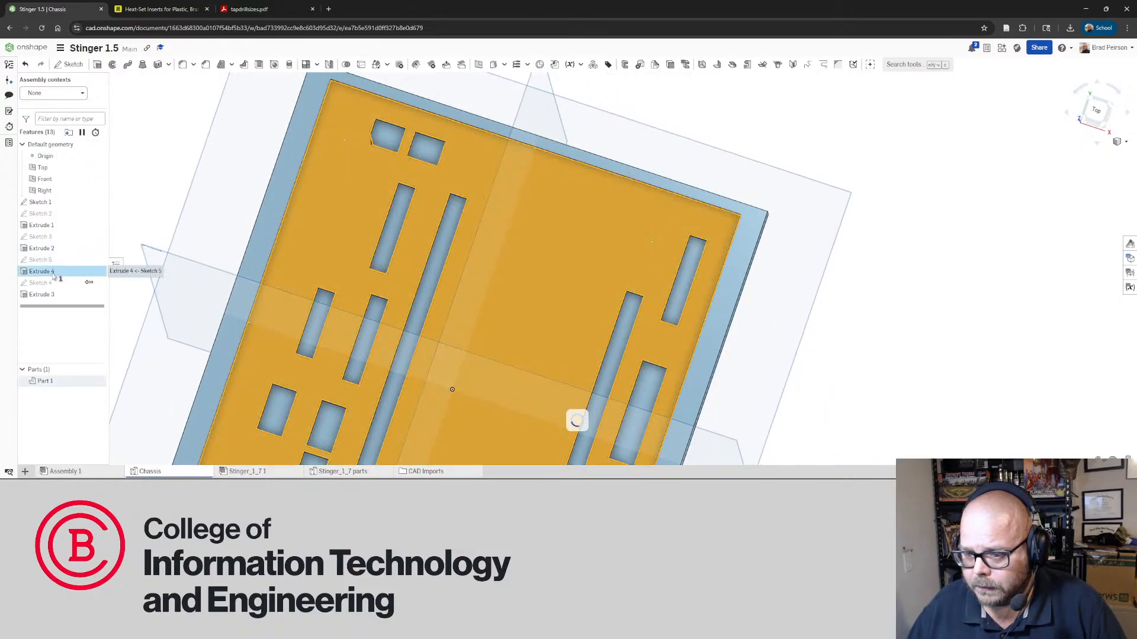
pyautogui.keyDown('shift'); pyautogui.click(53, 294); pyautogui.keyUp('shift')
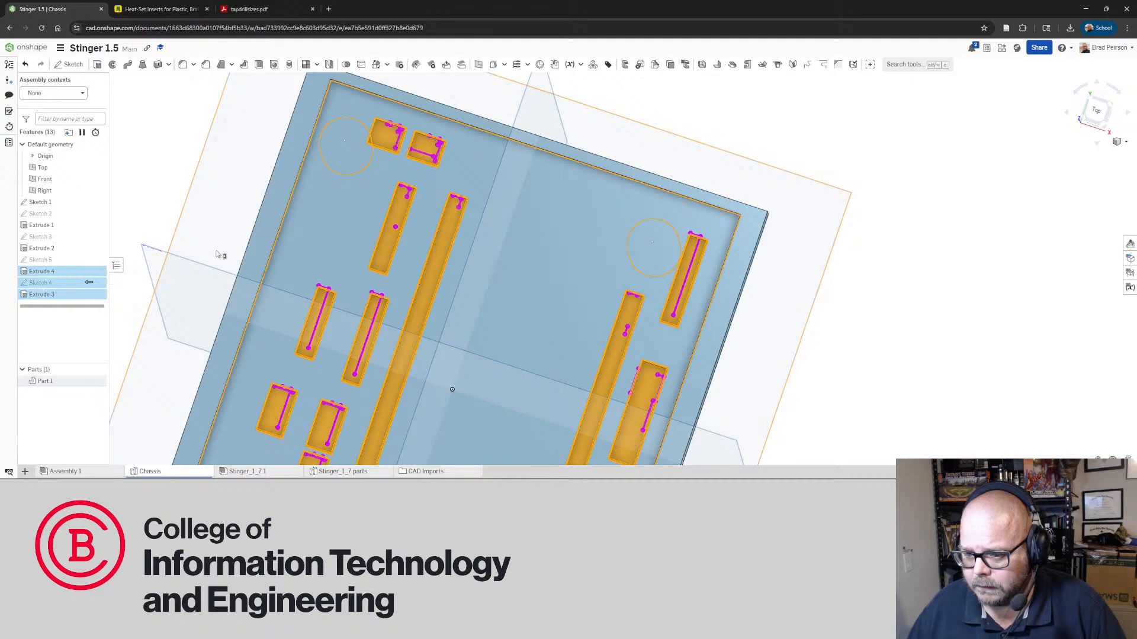
pyautogui.moveTo(217, 255); pyautogui.dragTo(251, 234, button='right')
pyautogui.click(53, 284)
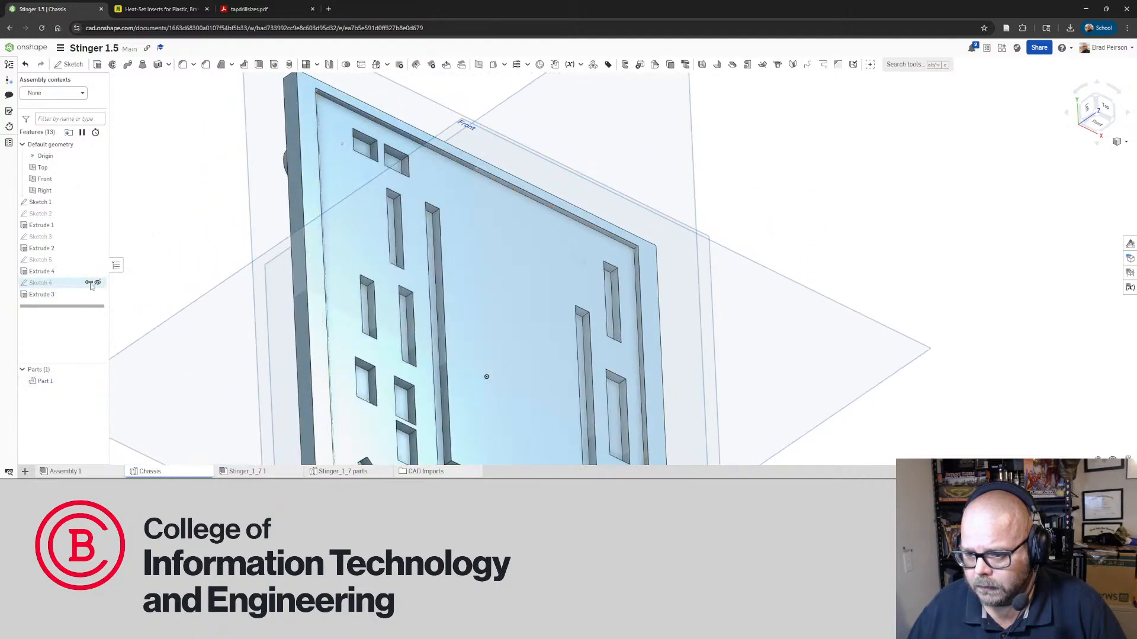
pyautogui.click(51, 297)
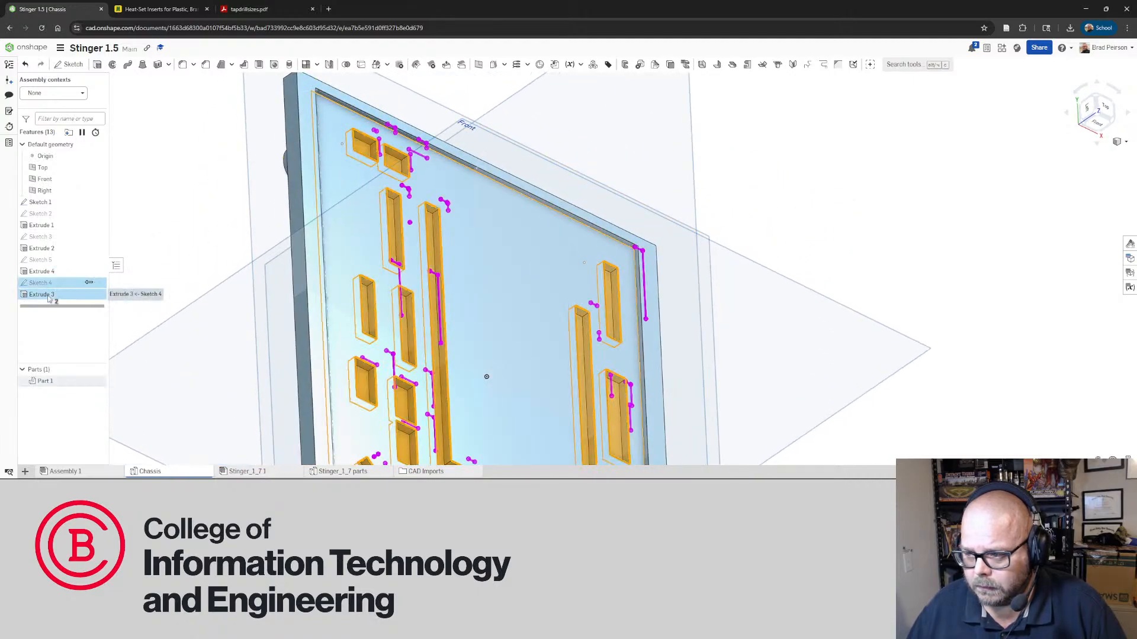
pyautogui.click(163, 160)
# Examine the corner pocket near the boss and the whole chassis plate after the reordering
pyautogui.moveTo(163, 160); pyautogui.dragTo(220, 180, button='right')
pyautogui.scroll(3, 222, 178)
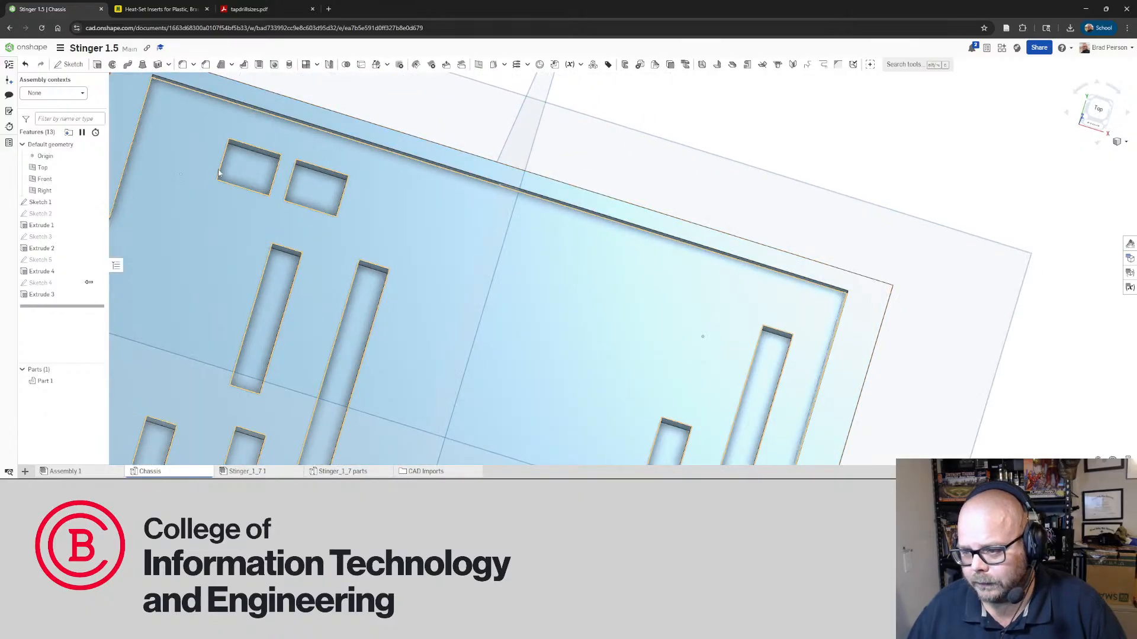
pyautogui.scroll(-5, 224, 212)
pyautogui.moveTo(224, 212); pyautogui.dragTo(255, 313, button='right')
pyautogui.scroll(-2, 255, 314)
pyautogui.scroll(3, 190, 378)
pyautogui.moveTo(190, 377); pyautogui.dragTo(255, 333, button='right')
pyautogui.scroll(-4, 225, 303)
pyautogui.scroll(4, 229, 299)
pyautogui.scroll(-4, 255, 333)
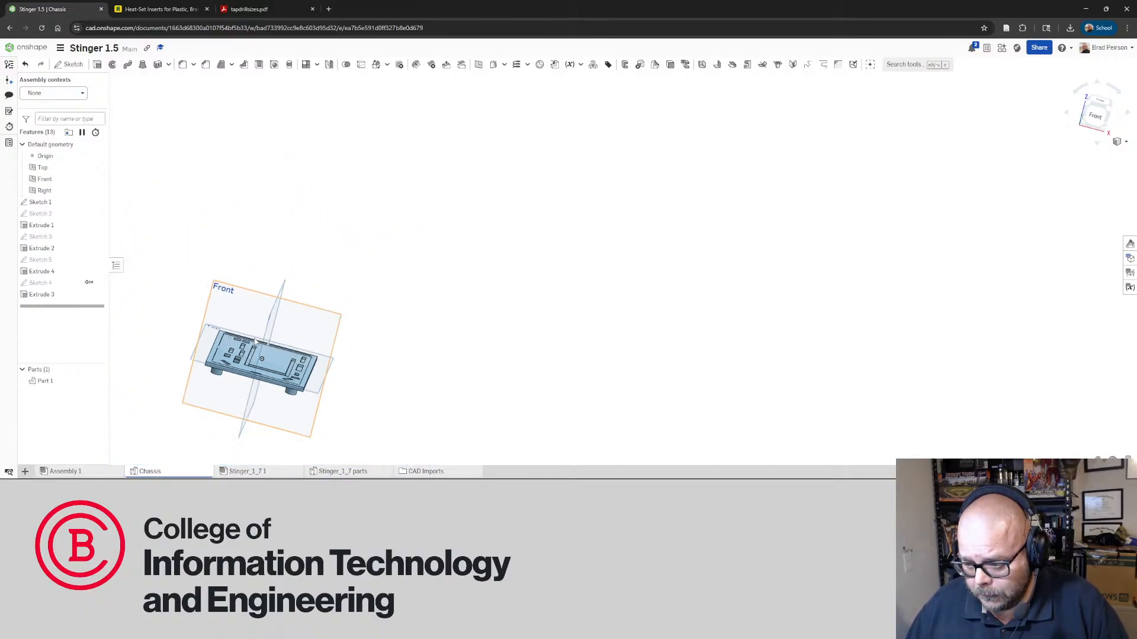
pyautogui.scroll(3, 234, 380)
pyautogui.moveTo(234, 380); pyautogui.dragTo(219, 294, button='right')
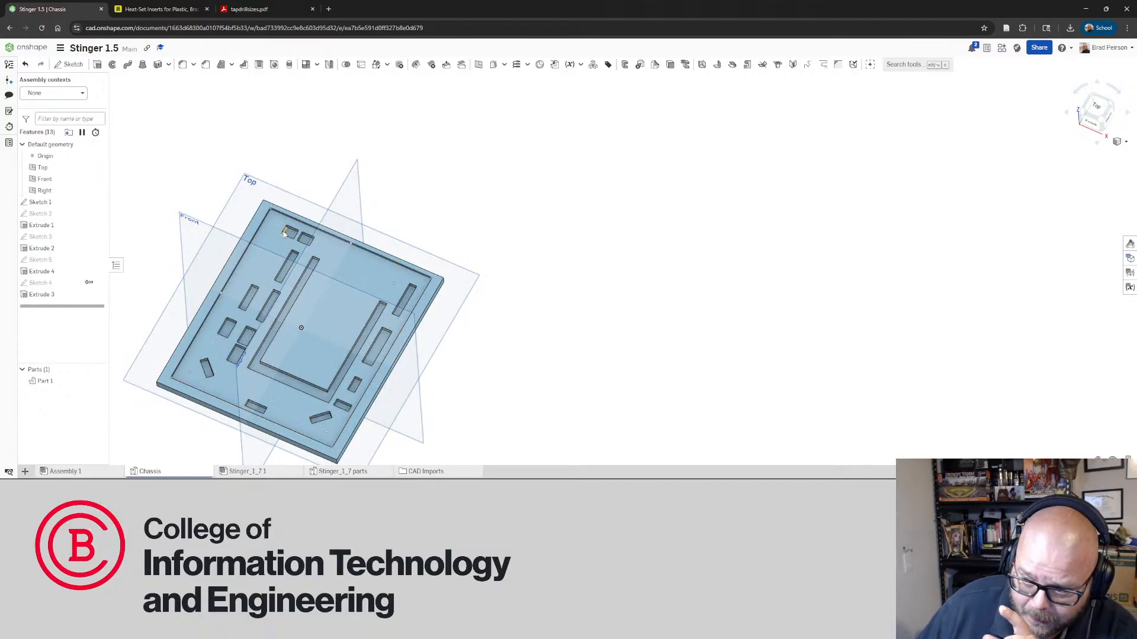
# Examine the chassis plate's component pockets from above and the four bosses beneath it
pyautogui.moveTo(282, 229); pyautogui.dragTo(279, 238, button='right')
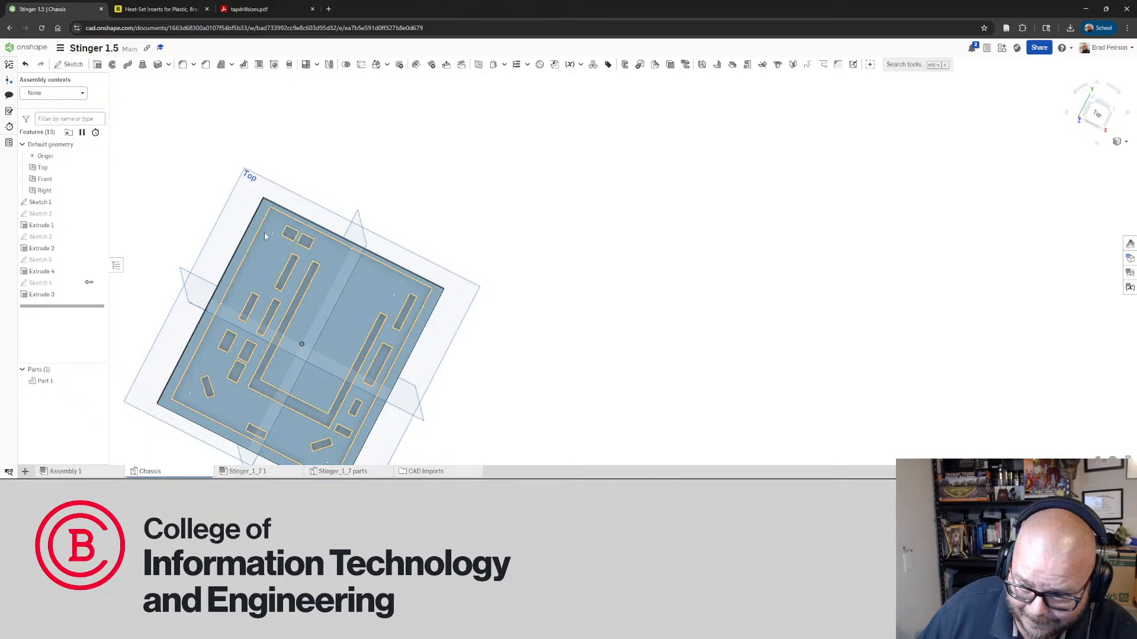
pyautogui.moveTo(268, 236); pyautogui.dragTo(321, 283, button='right')
pyautogui.moveTo(371, 330); pyautogui.dragTo(324, 227, button='right')
pyautogui.scroll(5, 343, 275)
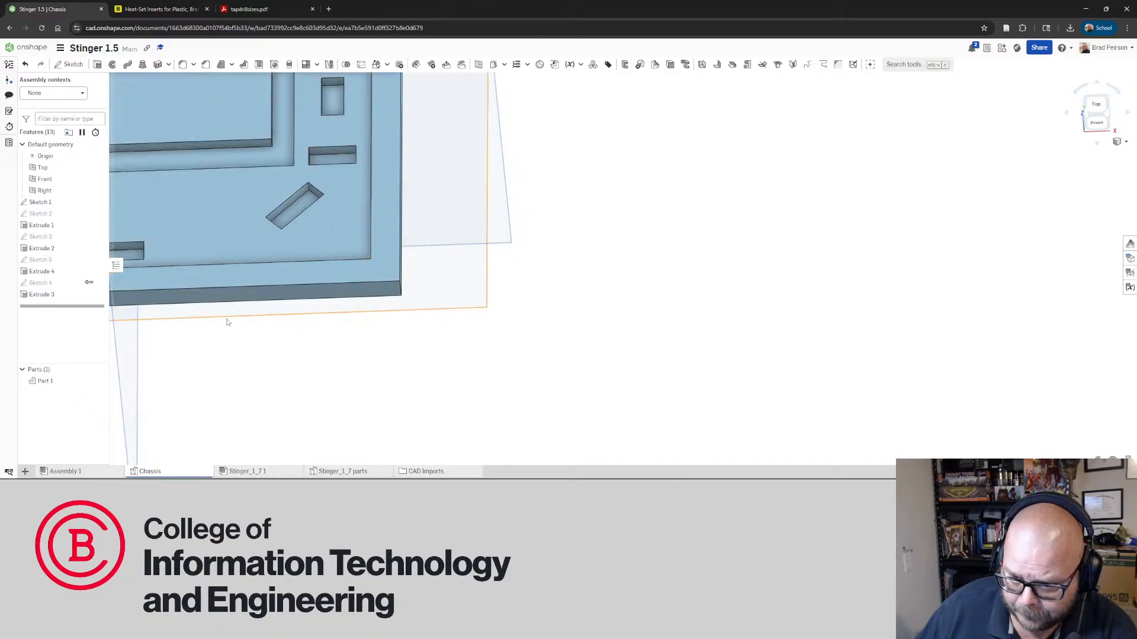
pyautogui.scroll(-8, 388, 286)
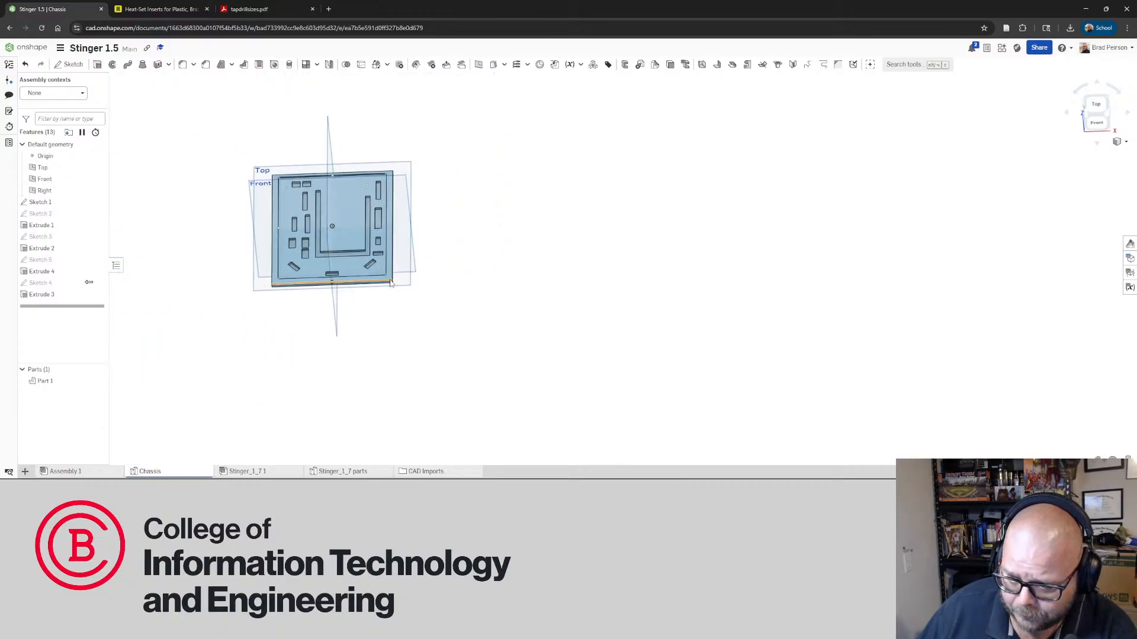
pyautogui.scroll(4, 315, 199)
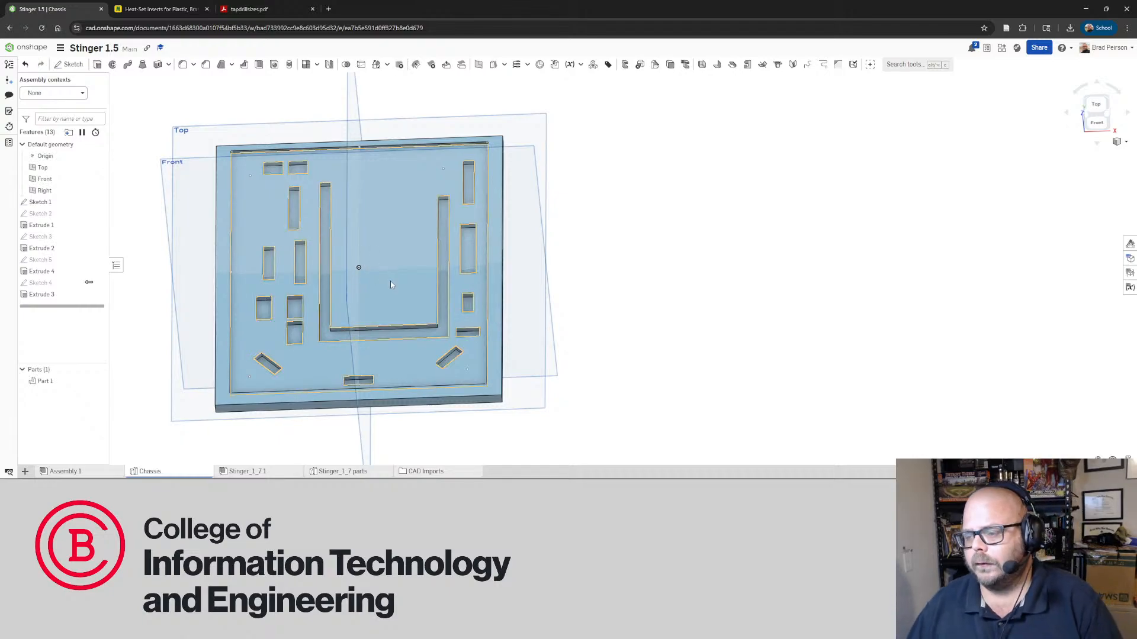
pyautogui.moveTo(432, 283); pyautogui.dragTo(424, 255, button='right')
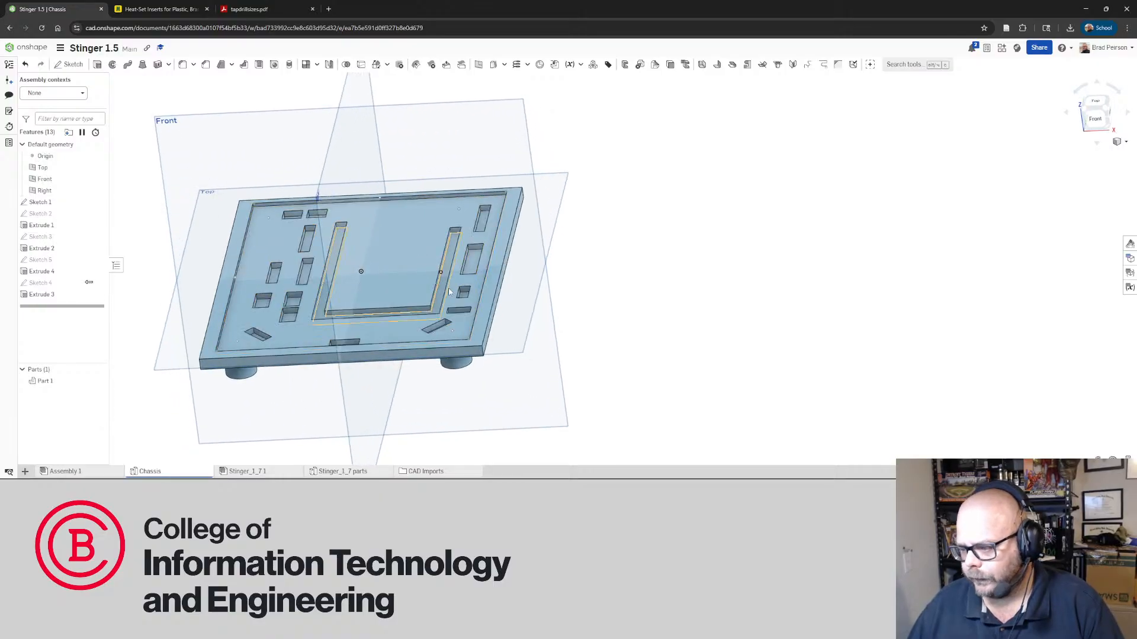
pyautogui.scroll(5, 456, 331)
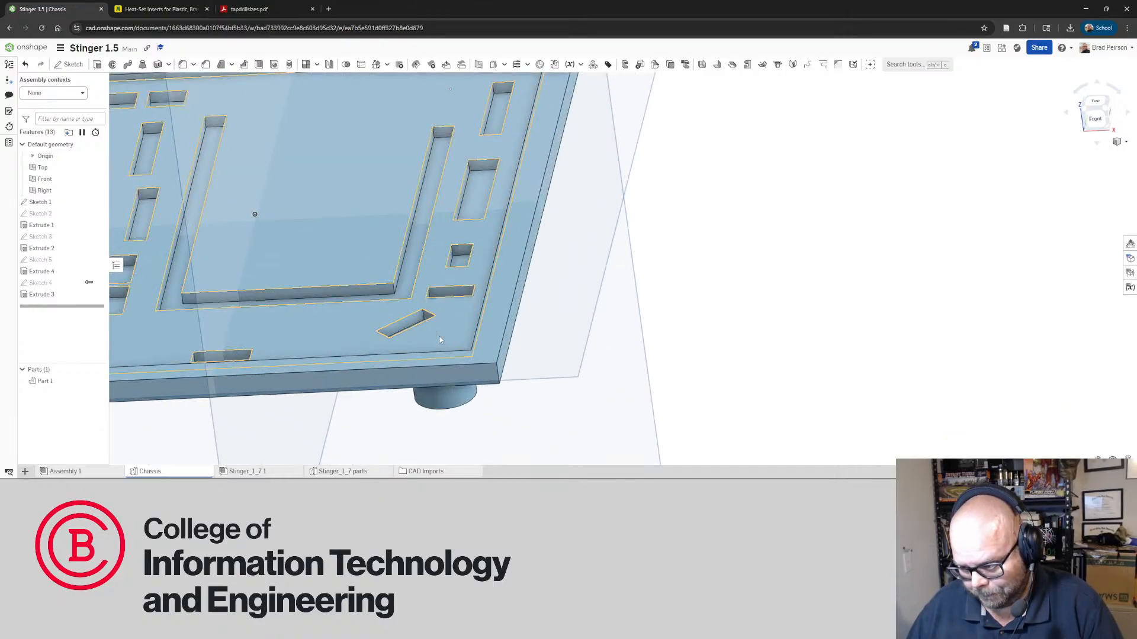
pyautogui.moveTo(442, 323); pyautogui.dragTo(430, 260, button='right')
pyautogui.scroll(-3, 444, 321)
pyautogui.scroll(3, 445, 320)
pyautogui.scroll(-4, 569, 349)
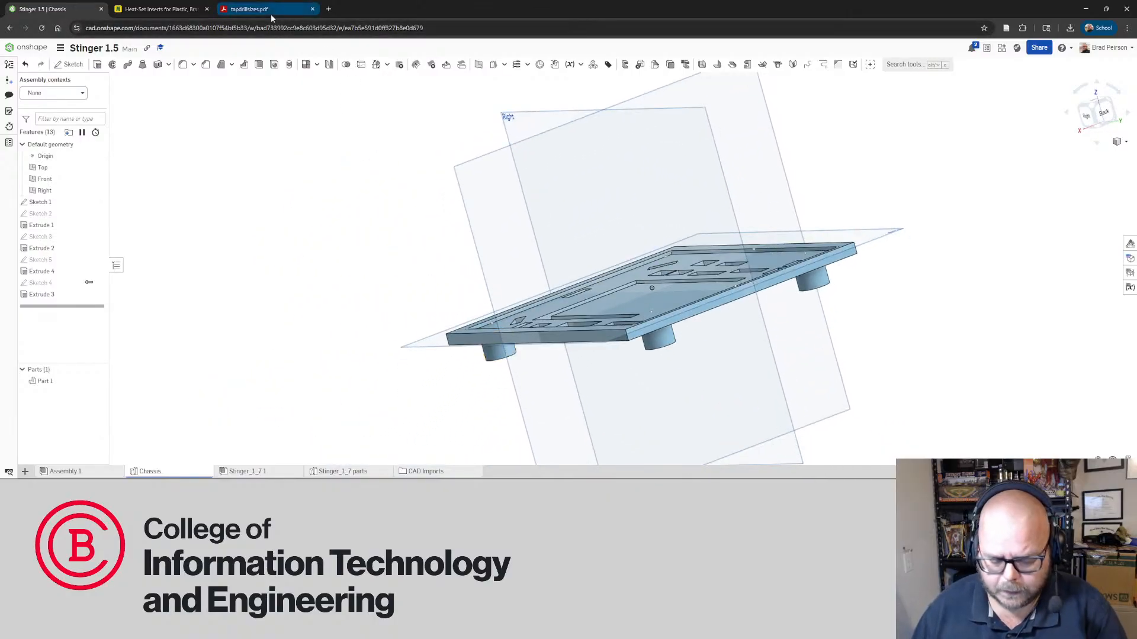
# Switch to a new browser tab, search the web for adafruit and open the official Adafruit website
pyautogui.hotkey('ctrl', 't')
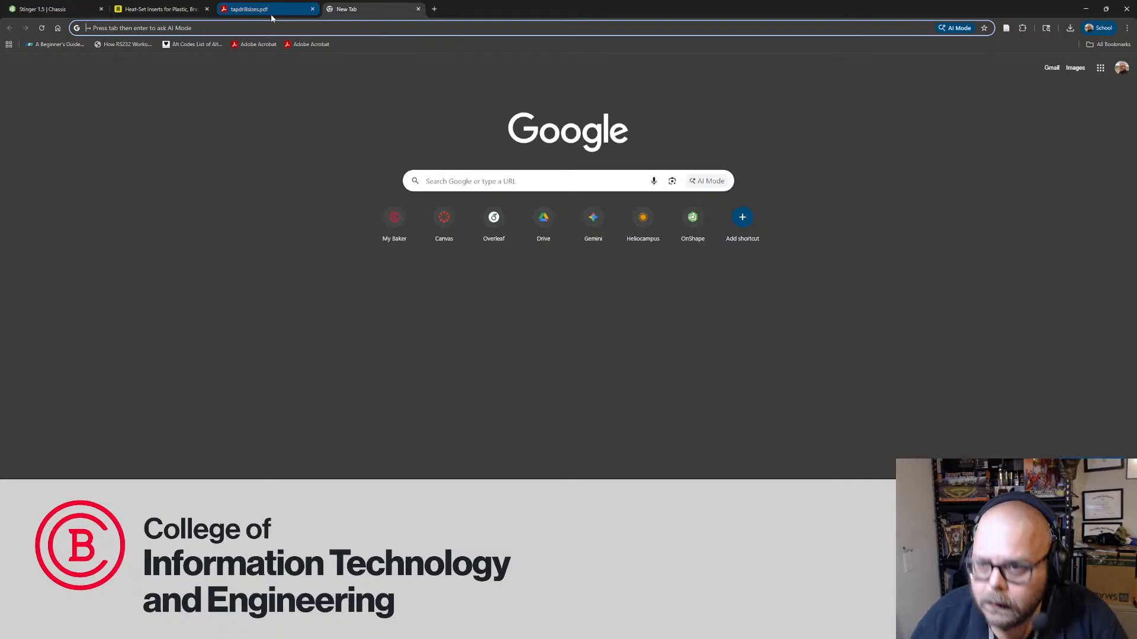
pyautogui.write('adafruit')
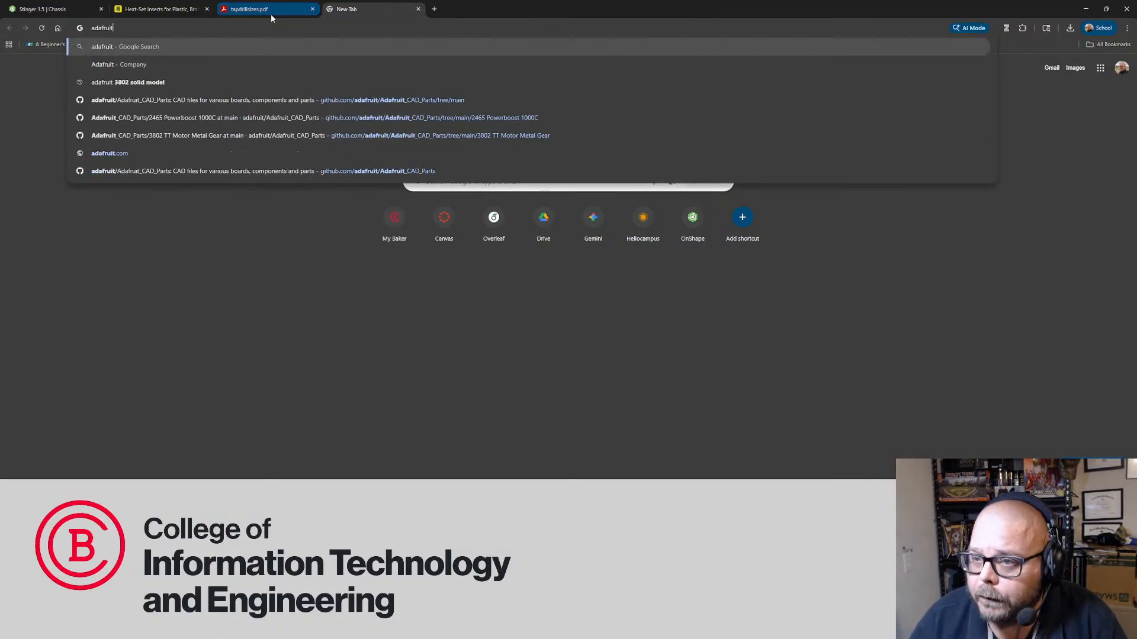
pyautogui.press('Return')
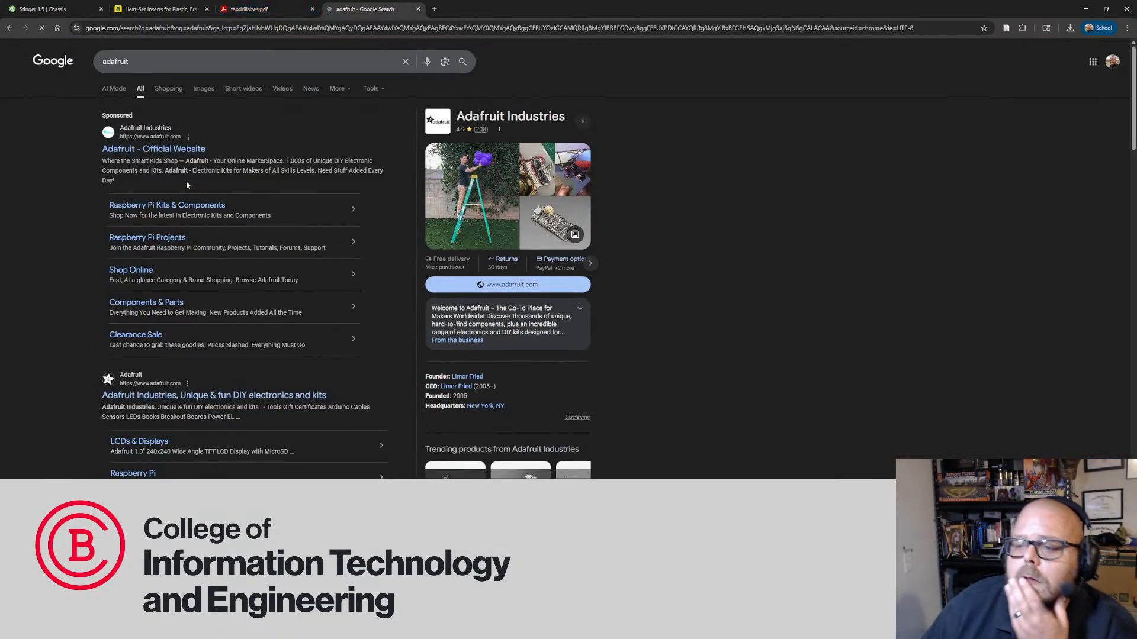
pyautogui.click(191, 150)
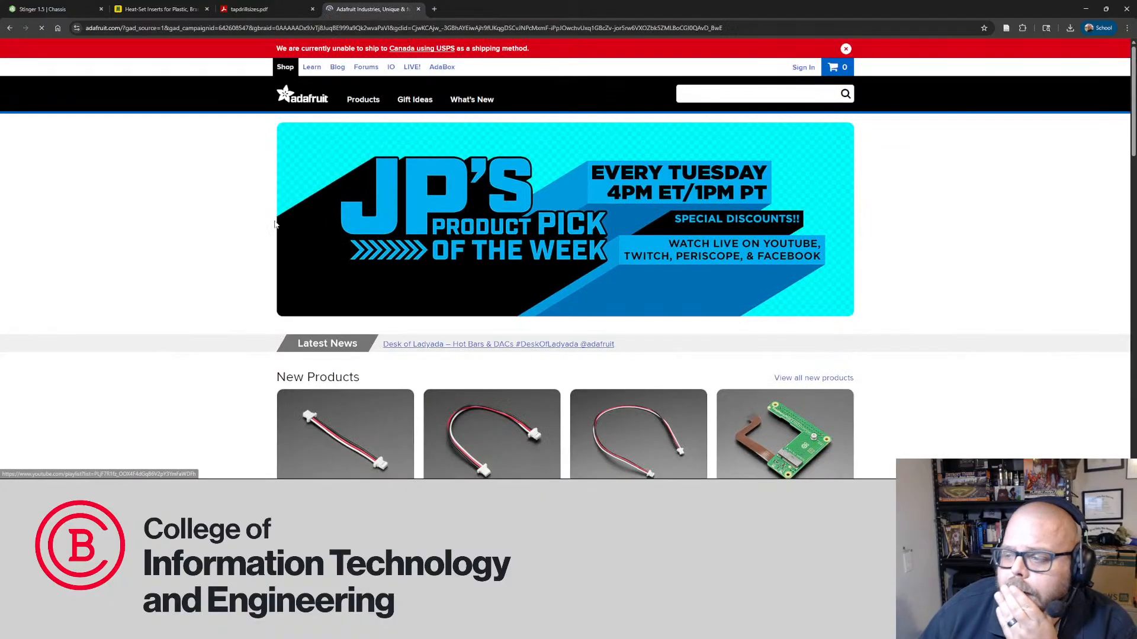
# Search the Adafruit store for battery and open the Lithium Ion Battery 3.7V 10050mAh (10 Ah) product page
pyautogui.click(699, 96)
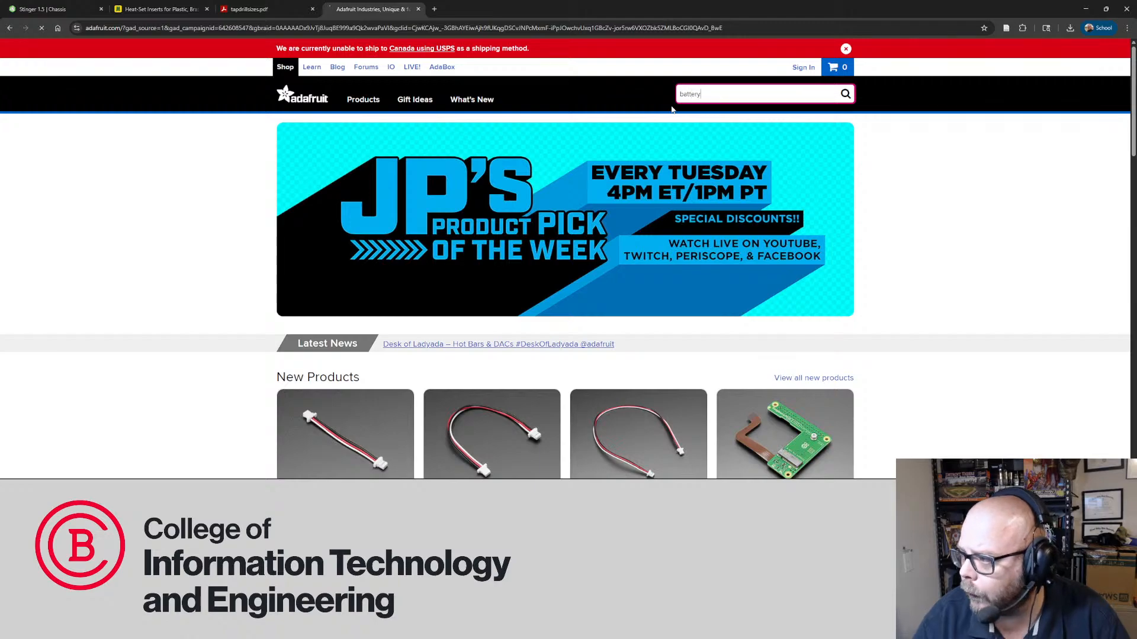
pyautogui.press('Return')
pyautogui.scroll(-3, 567, 339)
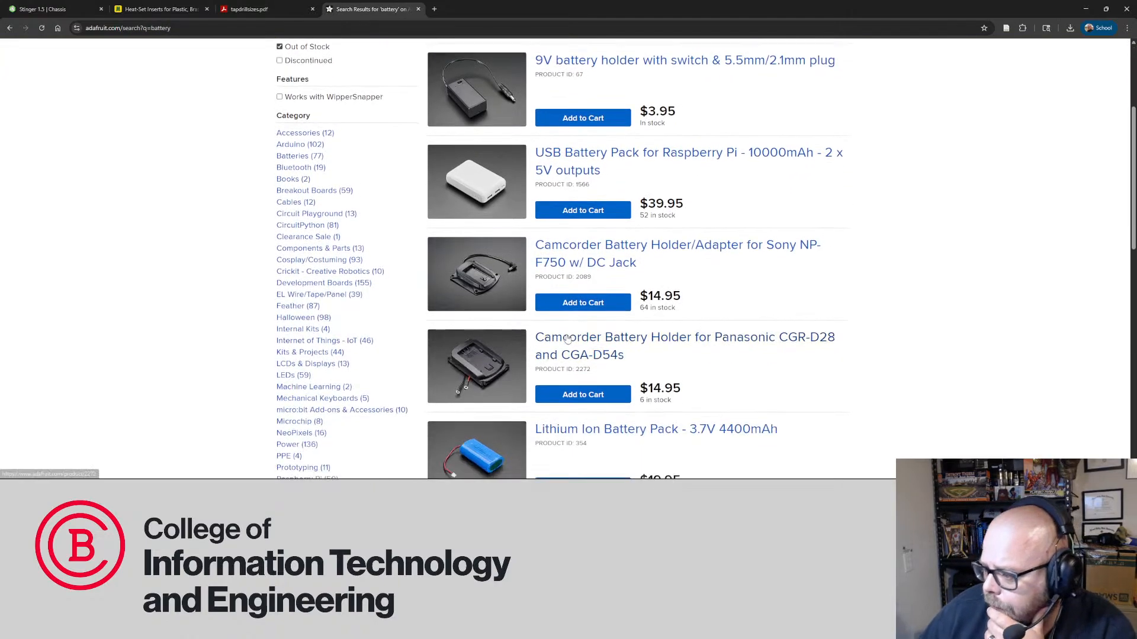
pyautogui.scroll(-6, 567, 339)
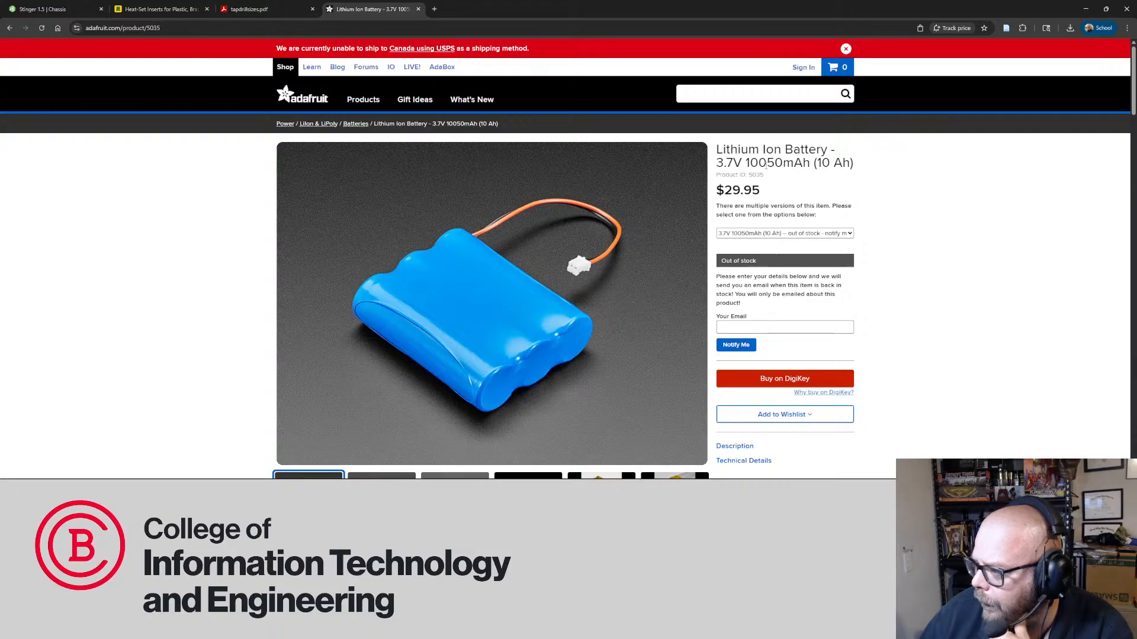
# Review the battery's capacity, description and technical details on its product page
pyautogui.moveTo(758, 163); pyautogui.dragTo(808, 167)
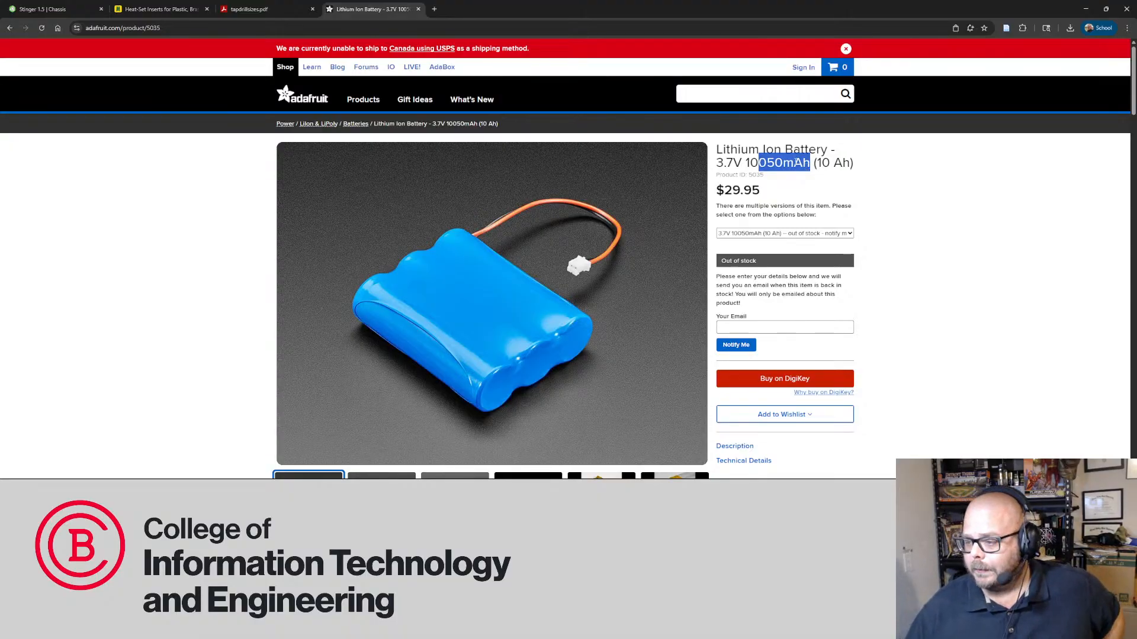
pyautogui.scroll(-2, 322, 321)
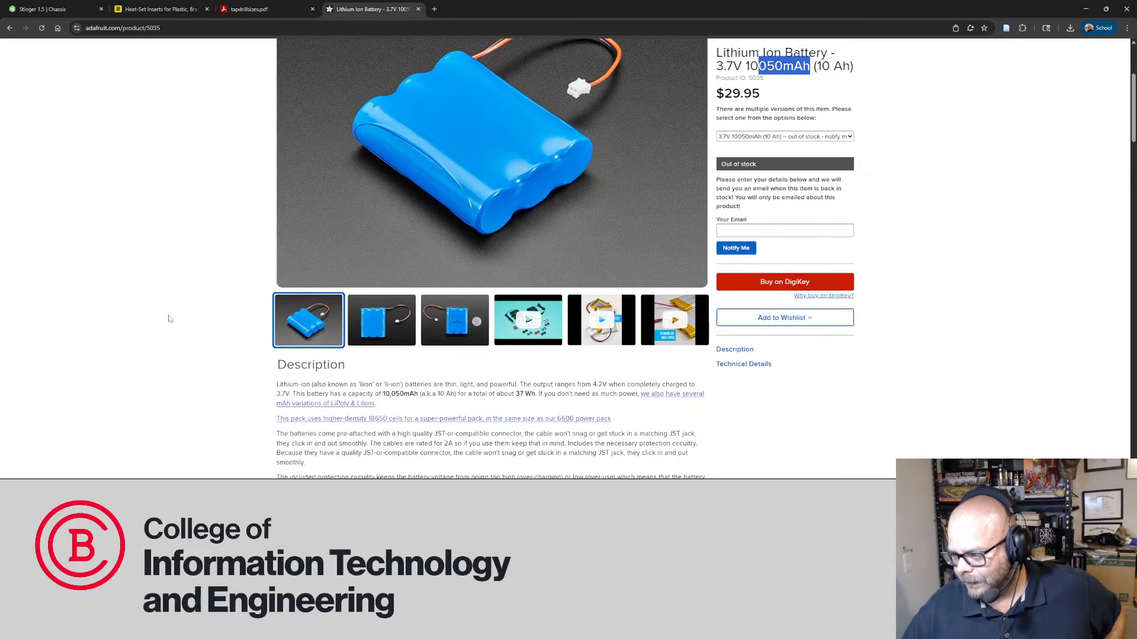
pyautogui.scroll(3, 218, 273)
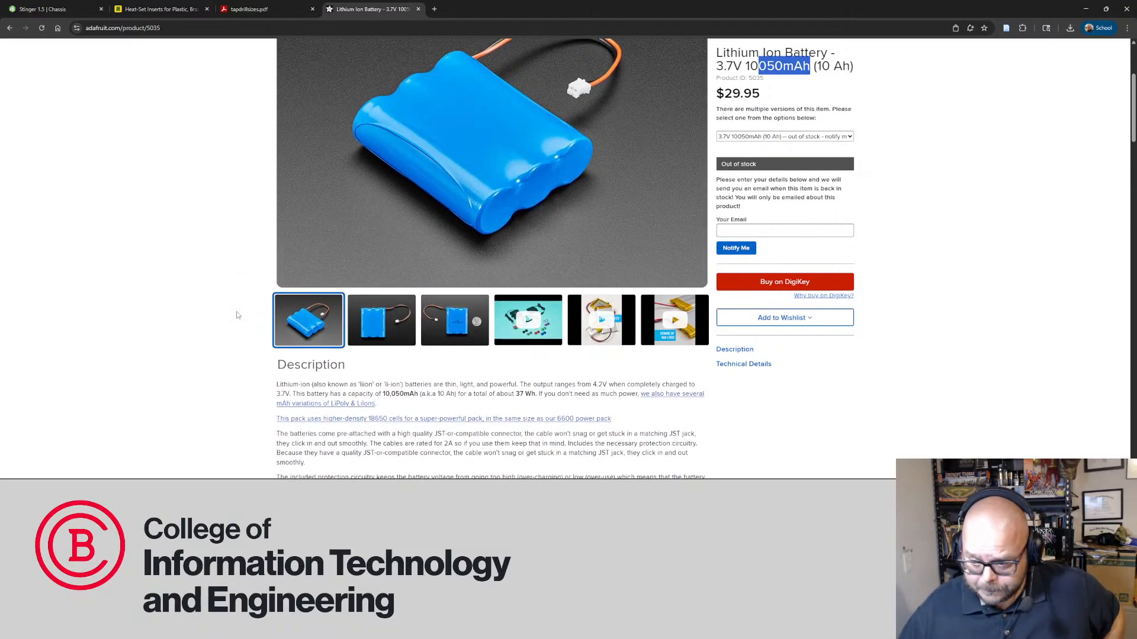
pyautogui.scroll(-2, 237, 312)
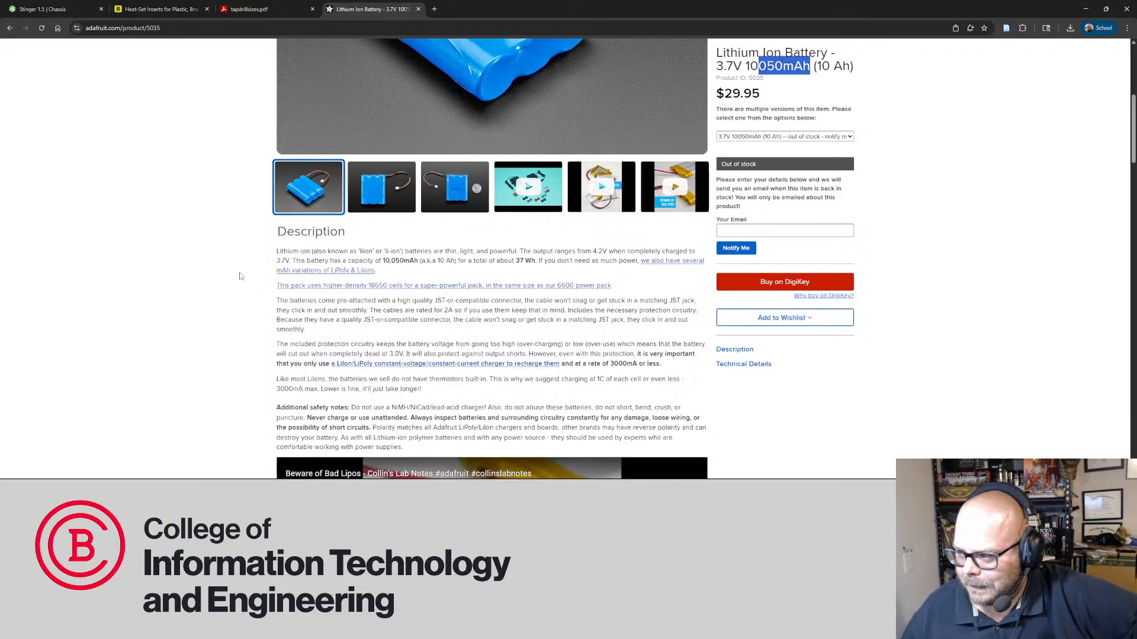
pyautogui.scroll(-10, 239, 276)
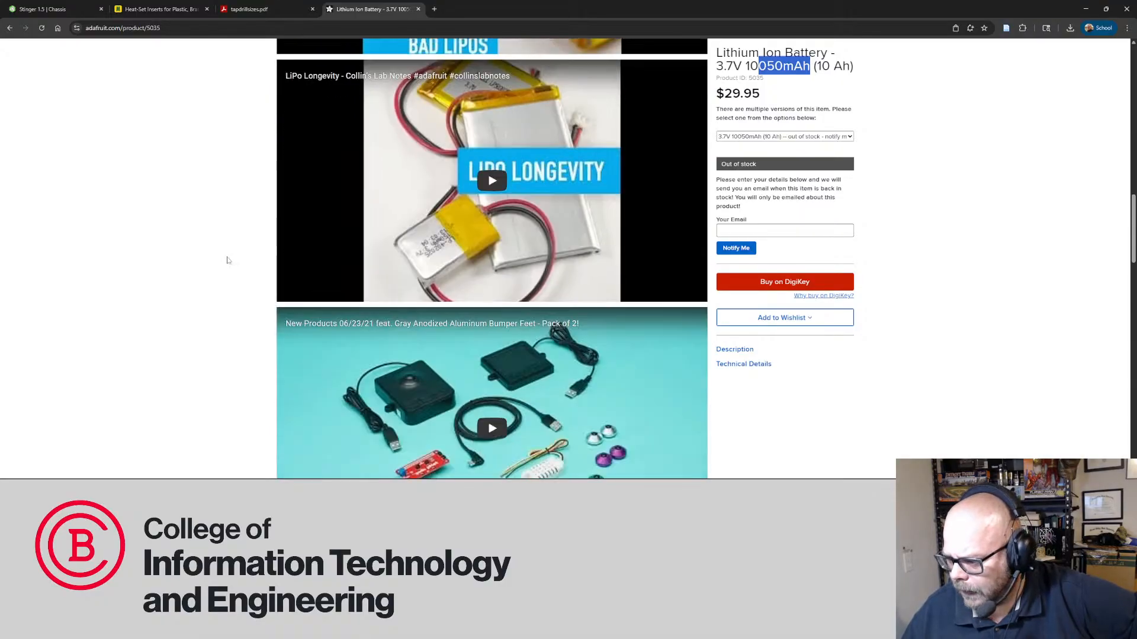
pyautogui.scroll(-2, 228, 261)
pyautogui.scroll(12, 227, 261)
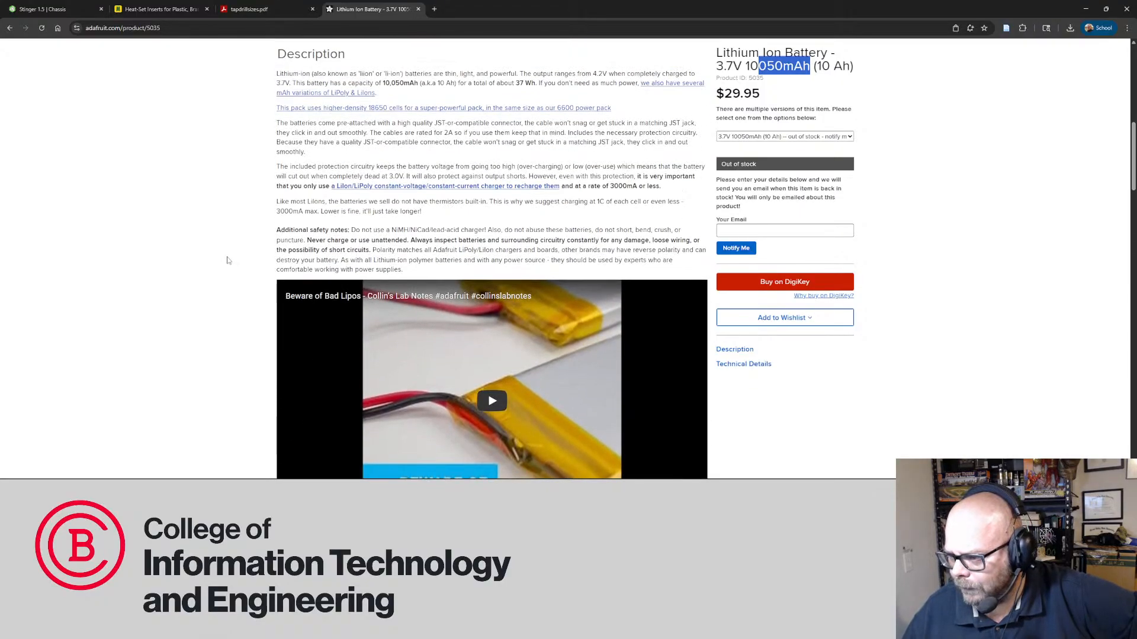
pyautogui.scroll(-12, 227, 261)
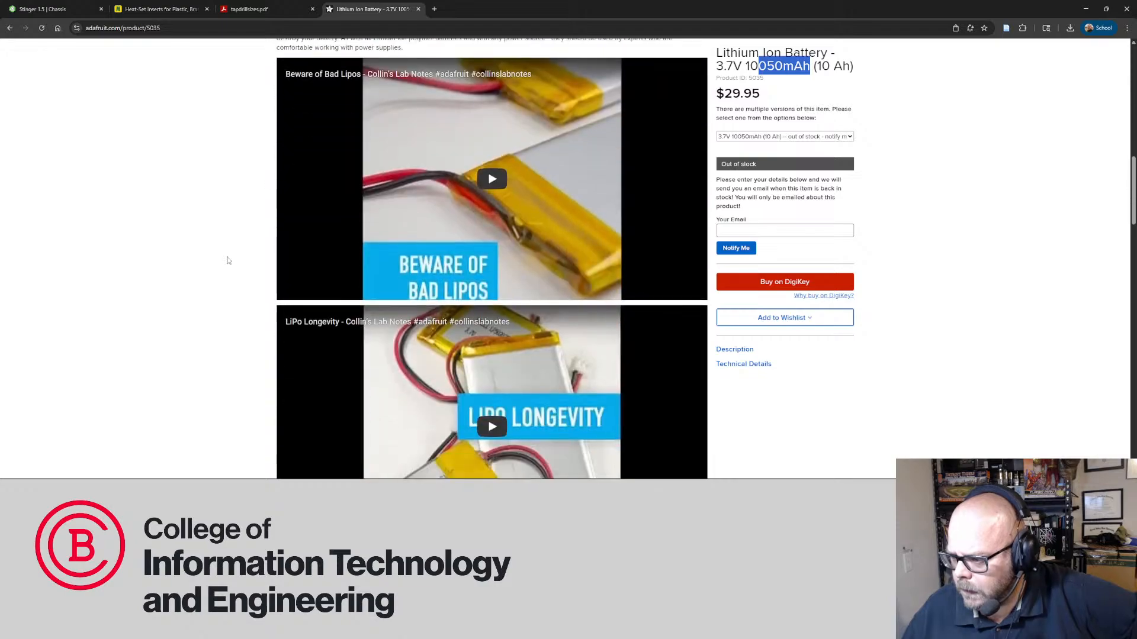
pyautogui.scroll(-8, 228, 261)
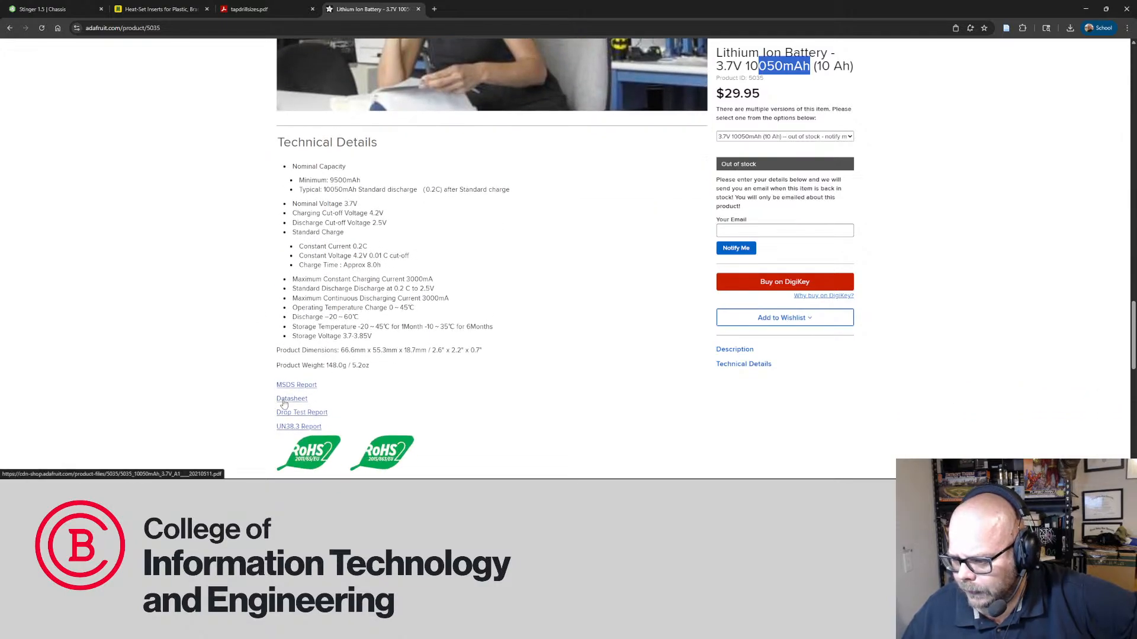
# Open the battery's datasheet and examine its Dimensions drawing for the maximum length, width and thickness
pyautogui.click(284, 401)
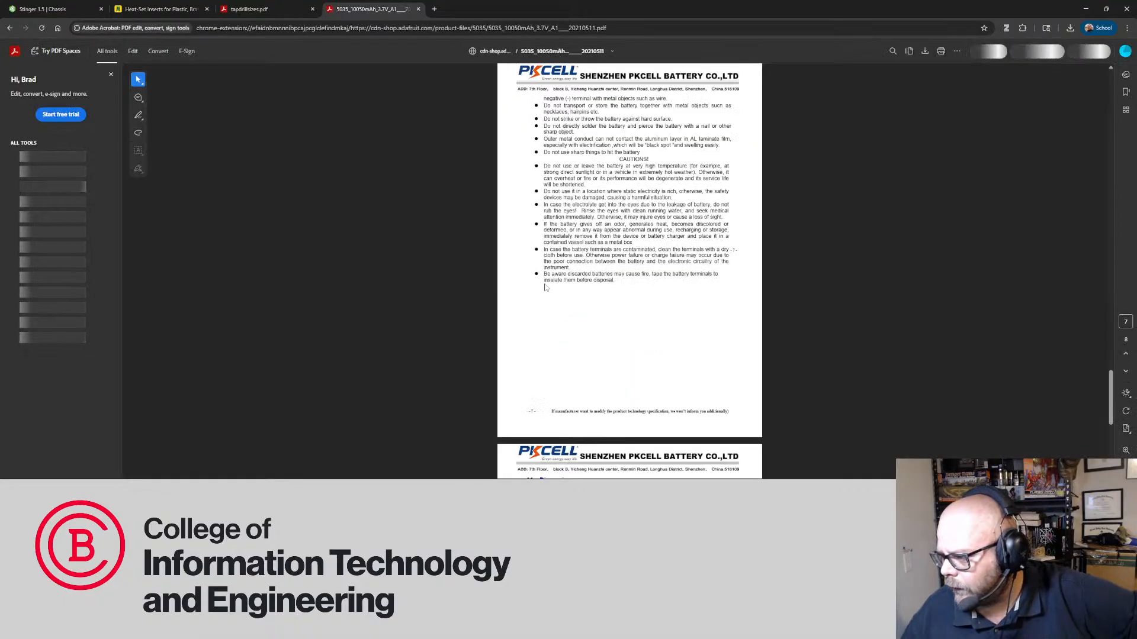
pyautogui.scroll(10, 386, 298)
pyautogui.scroll(20, 545, 287)
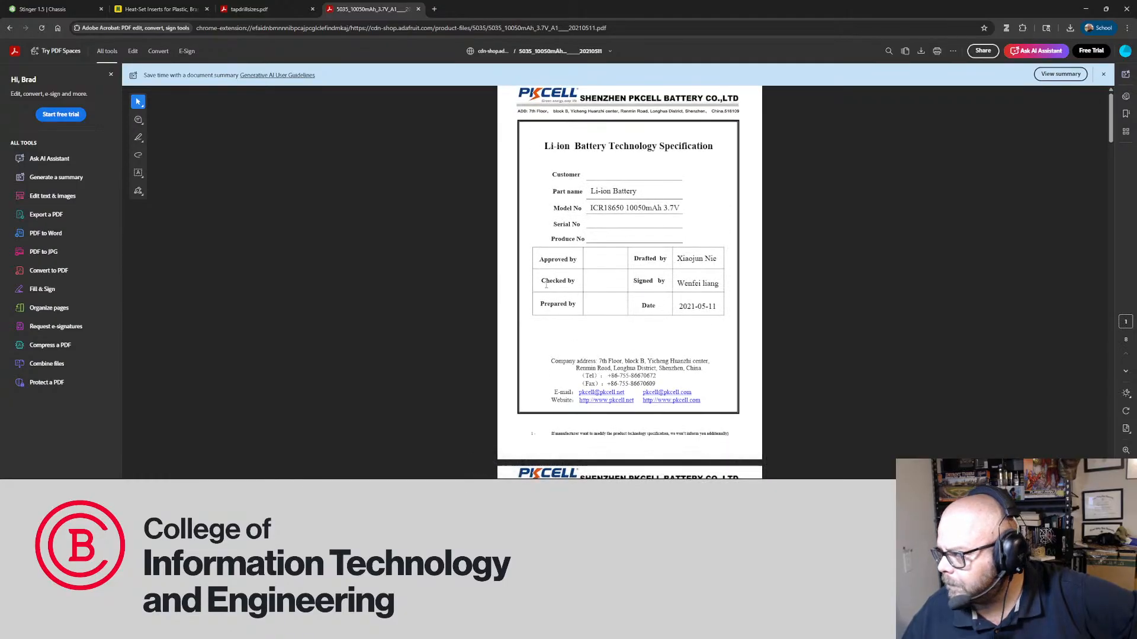
pyautogui.scroll(-20, 545, 287)
pyautogui.scroll(-15, 554, 290)
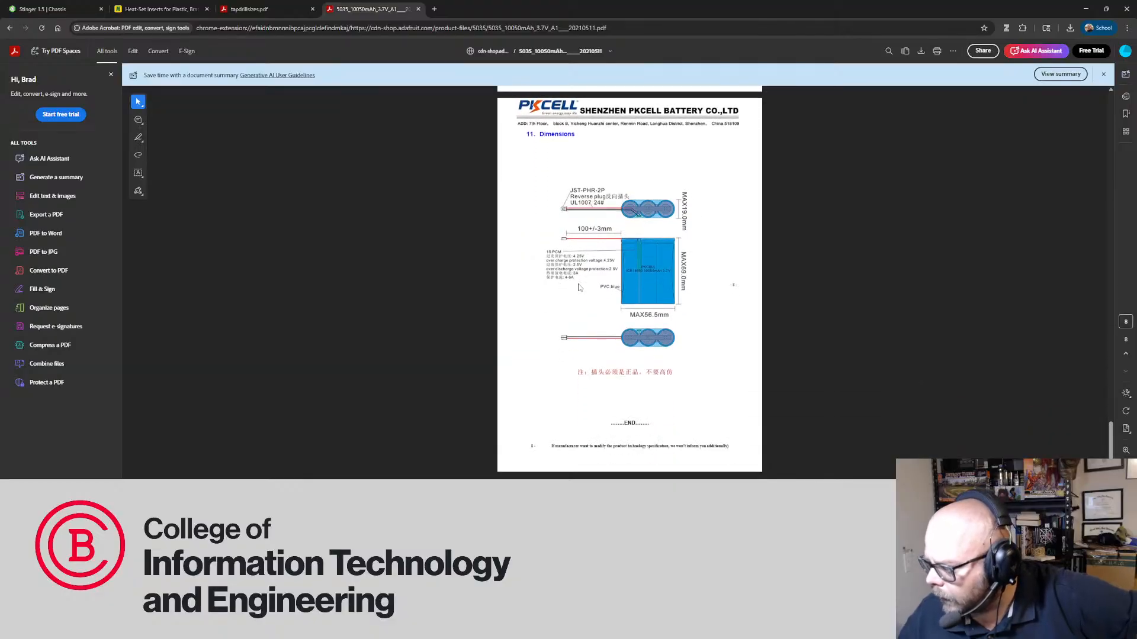
pyautogui.keyDown('ctrl'); pyautogui.scroll(1, 671, 274); pyautogui.keyUp('ctrl')
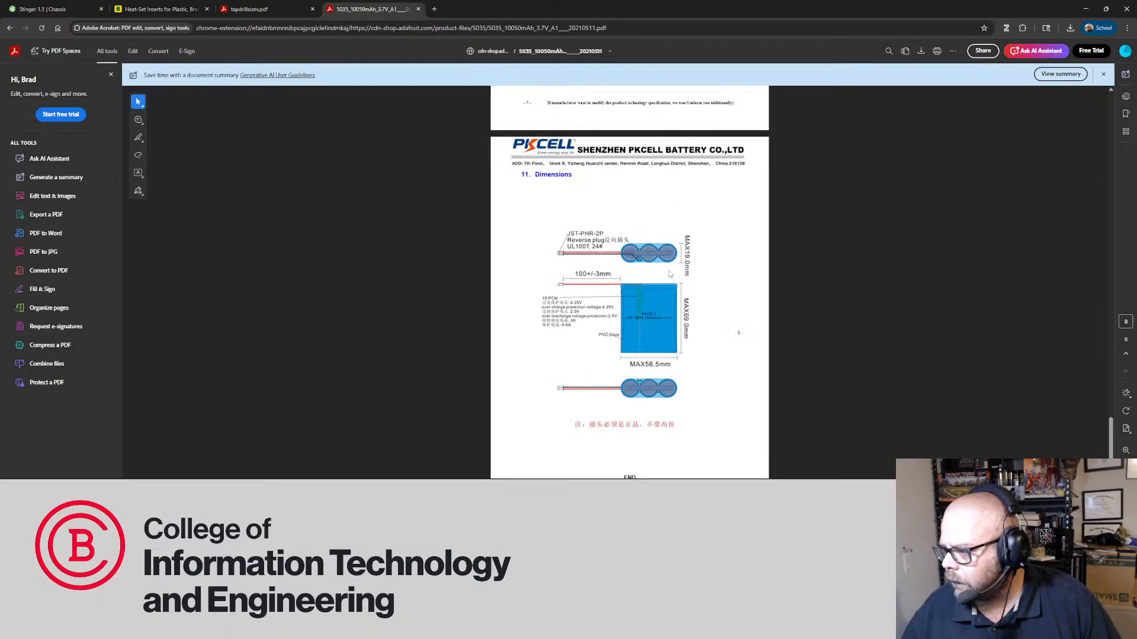
pyautogui.keyDown('ctrl'); pyautogui.scroll(1, 686, 292); pyautogui.keyUp('ctrl')
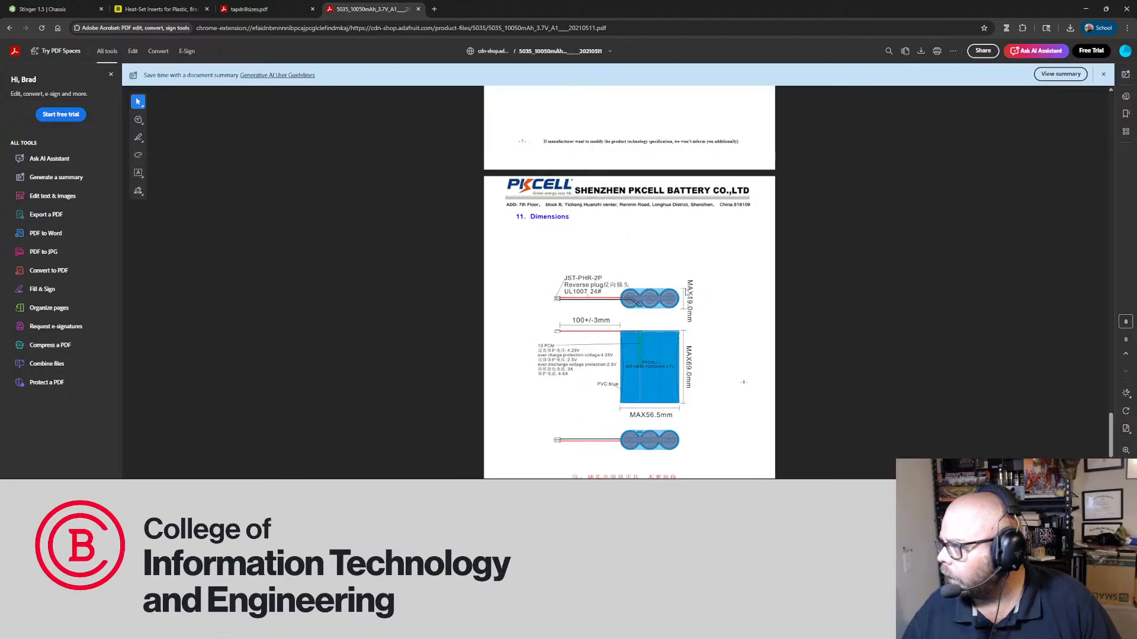
pyautogui.keyDown('ctrl'); pyautogui.scroll(1, 686, 292); pyautogui.keyUp('ctrl')
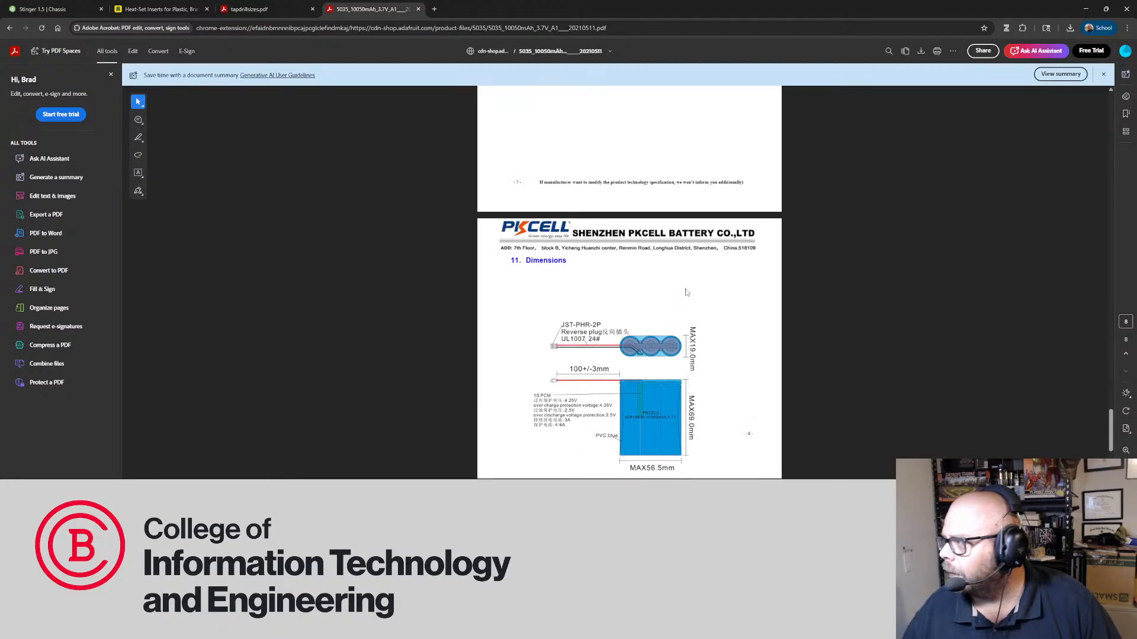
pyautogui.keyDown('ctrl'); pyautogui.scroll(3, 686, 292); pyautogui.keyUp('ctrl')
pyautogui.scroll(-5, 686, 293)
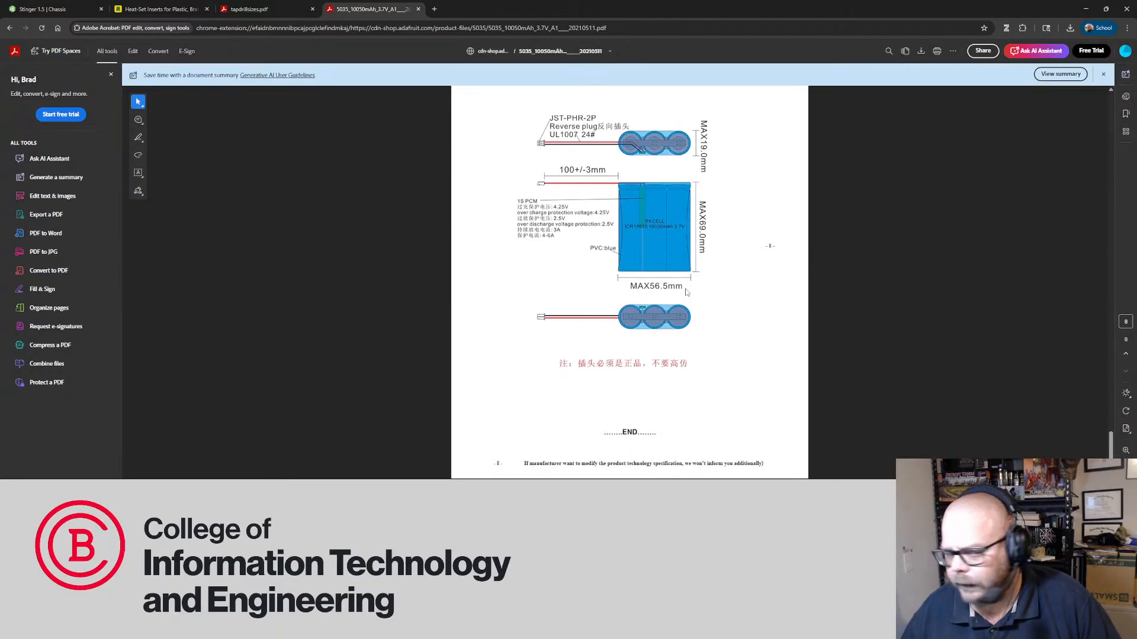
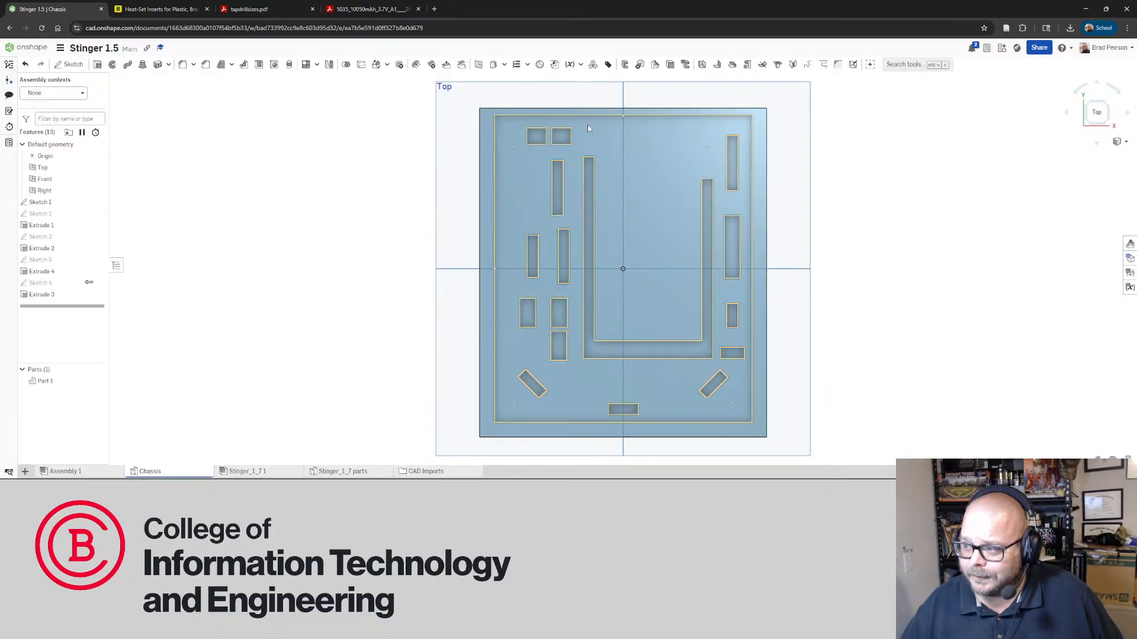
# Start a new sketch on the underside face of the chassis plate
pyautogui.moveTo(588, 125); pyautogui.dragTo(588, 190, button='right')
pyautogui.click(565, 162)
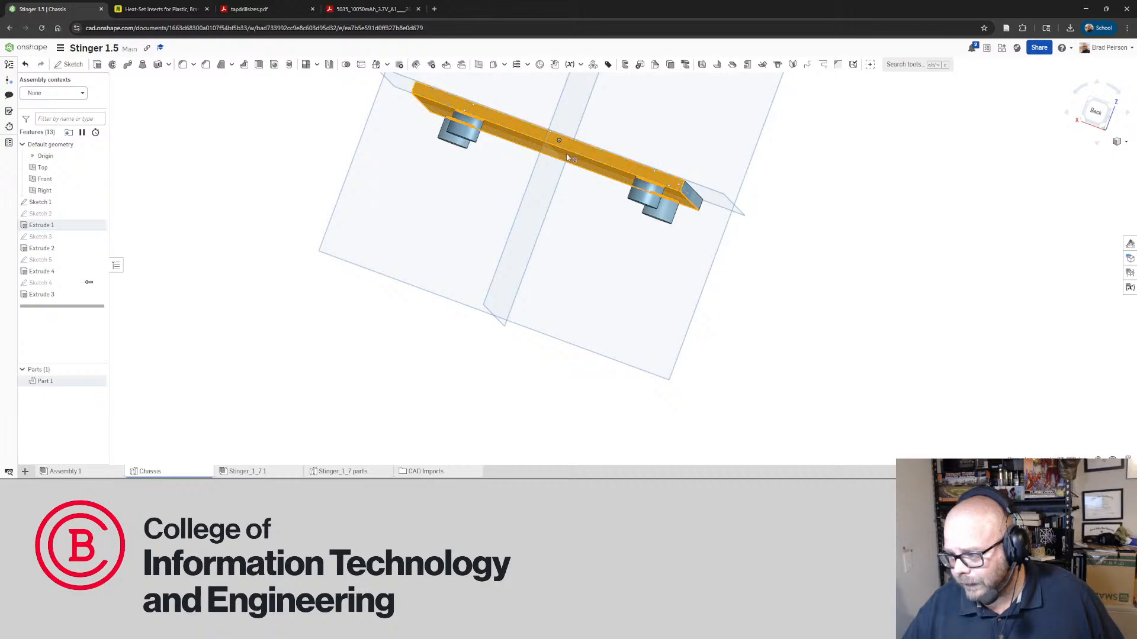
pyautogui.click(789, 236)
pyautogui.moveTo(663, 231); pyautogui.dragTo(669, 147, button='right')
pyautogui.scroll(-3, 806, 200)
pyautogui.scroll(2, 642, 186)
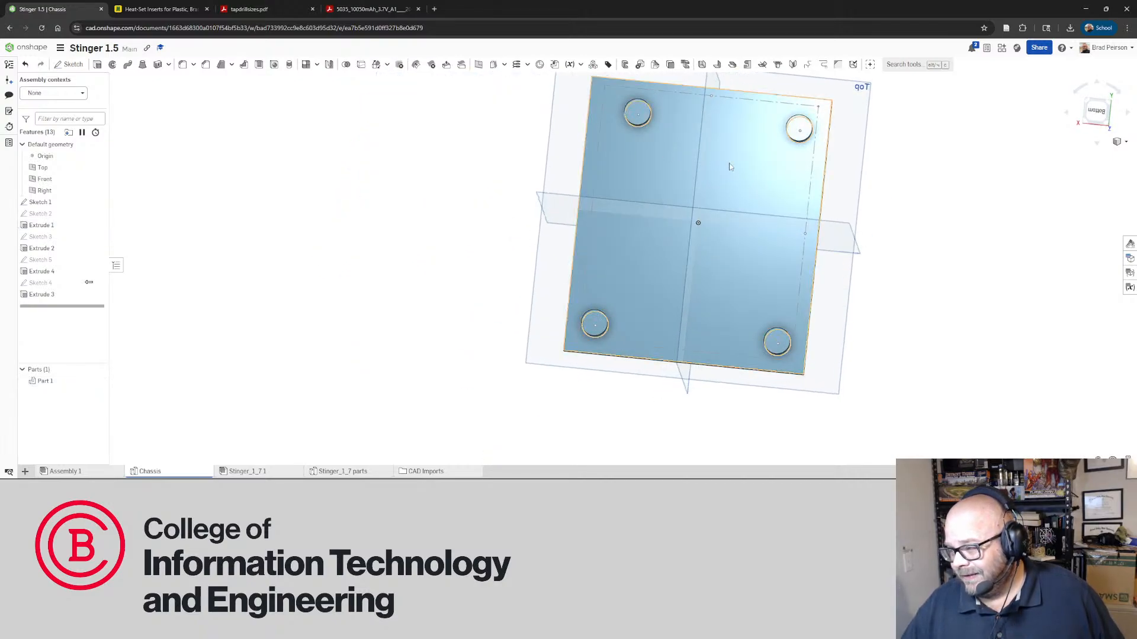
pyautogui.click(747, 166)
pyautogui.moveTo(583, 154); pyautogui.dragTo(634, 188, button='right')
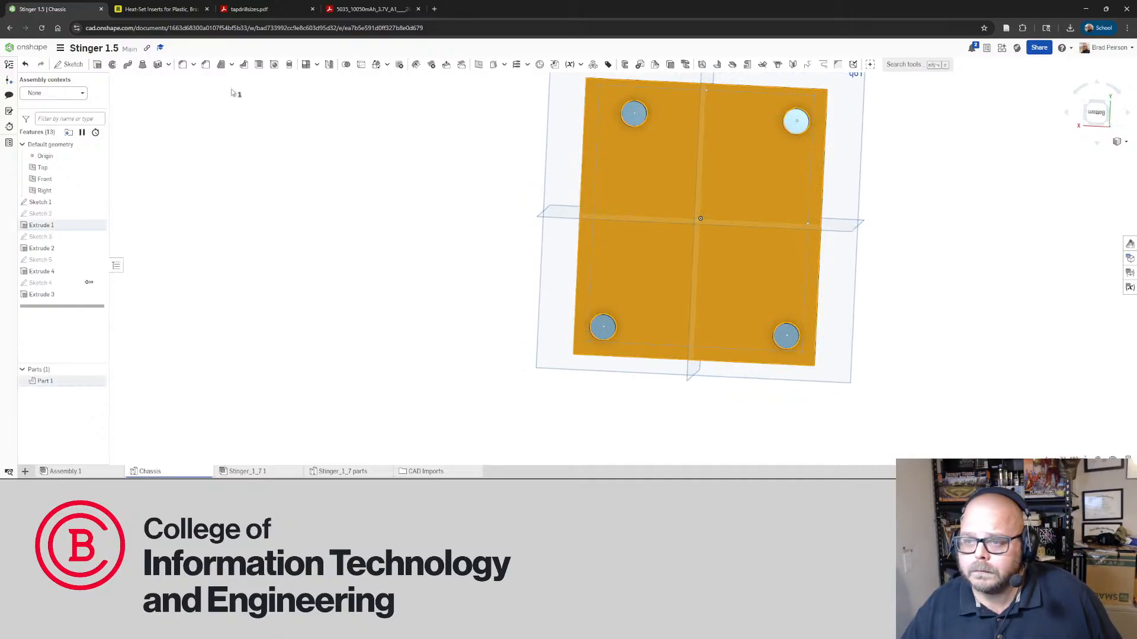
pyautogui.click(72, 65)
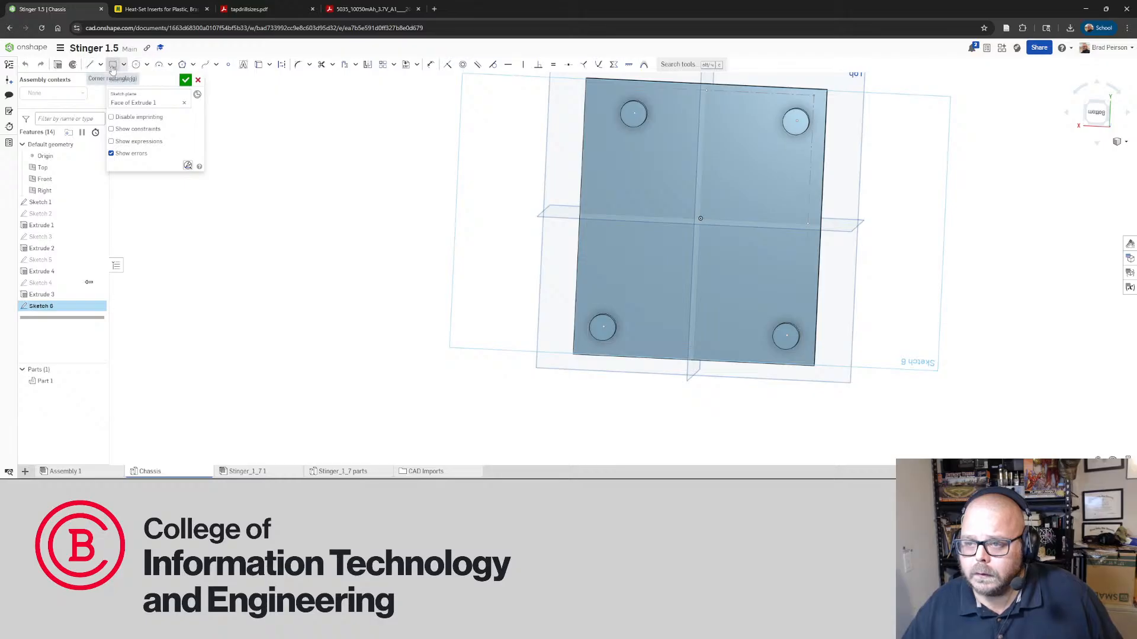
# Sketch a narrow upright corner rectangle on the underside, starting on the plate's back edge between the two rear bosses
pyautogui.moveTo(520, 120); pyautogui.dragTo(549, 109, button='right')
pyautogui.scroll(-2, 549, 109)
pyautogui.scroll(5, 660, 101)
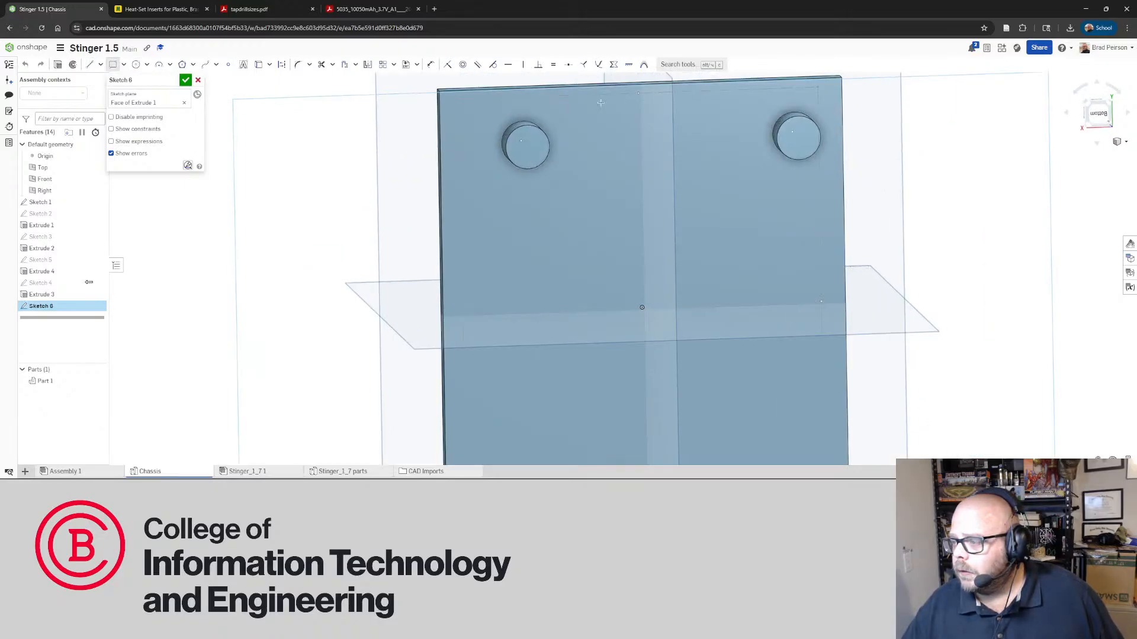
pyautogui.click(550, 86)
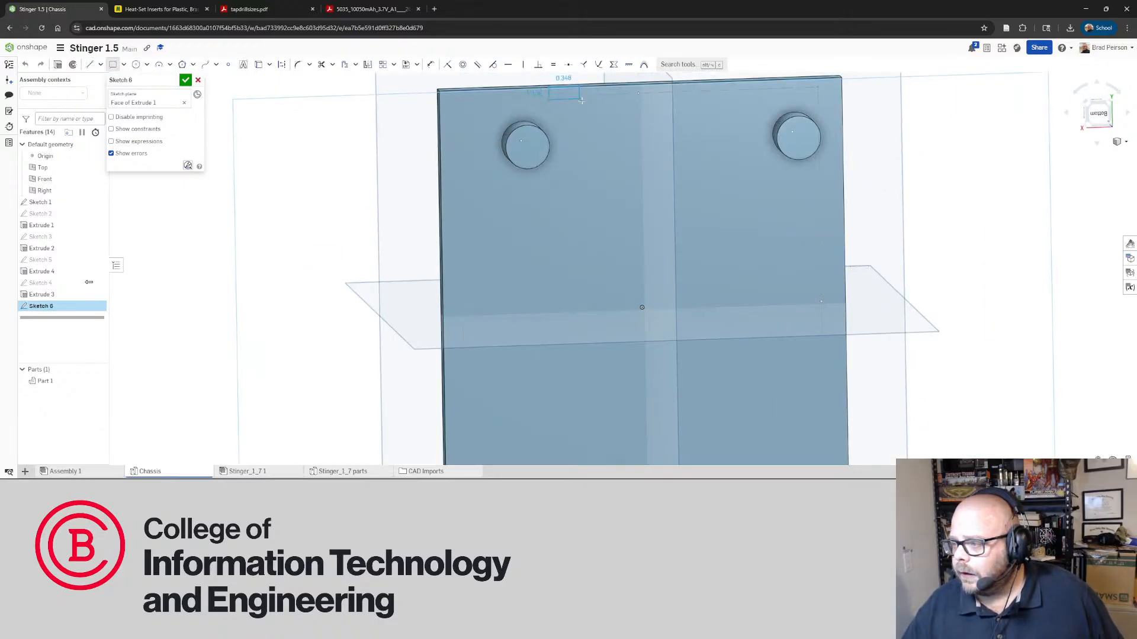
pyautogui.click(606, 235)
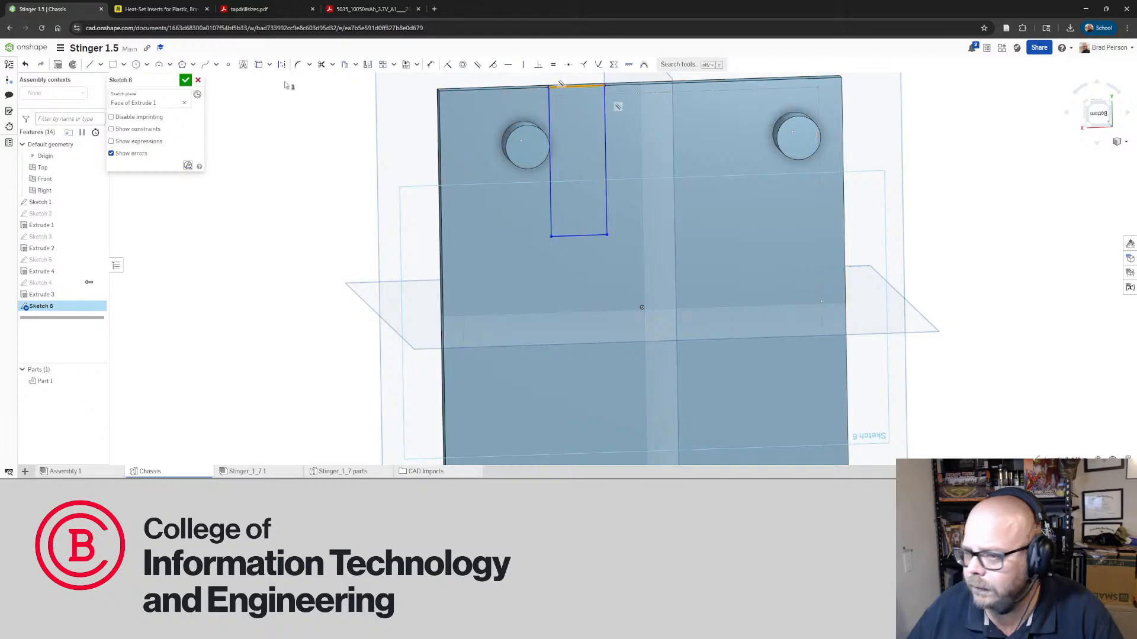
# Add a sketch point at the middle of the rectangle's outer edge and constrain it to the midpoint of the plate's back edge
pyautogui.click(228, 64)
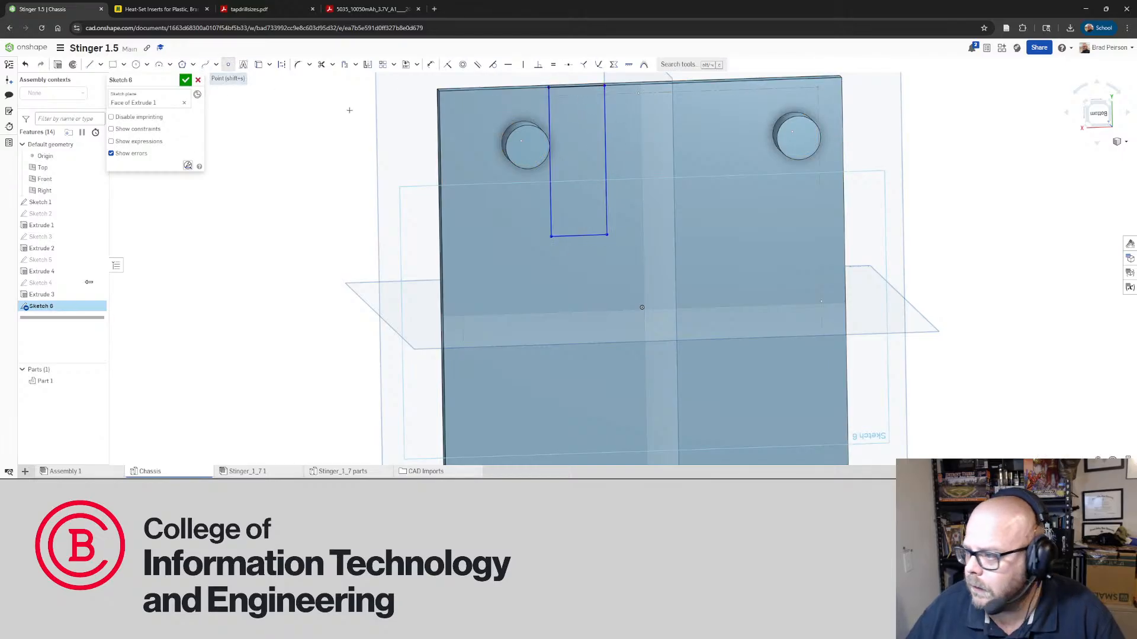
pyautogui.click(576, 87)
pyautogui.press('Escape')
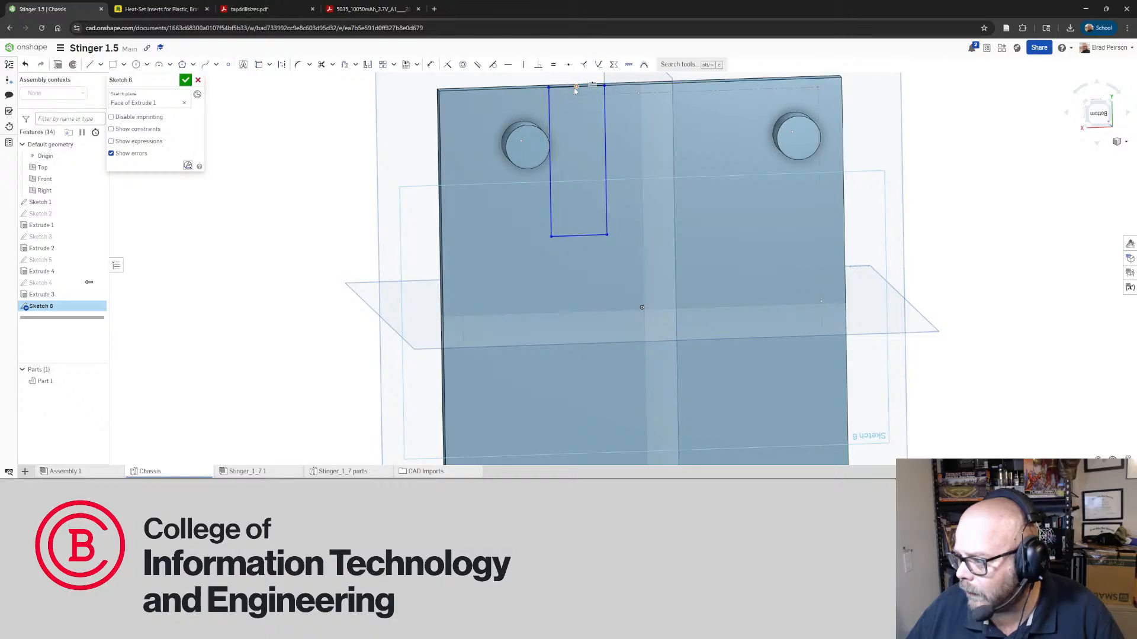
pyautogui.click(577, 87)
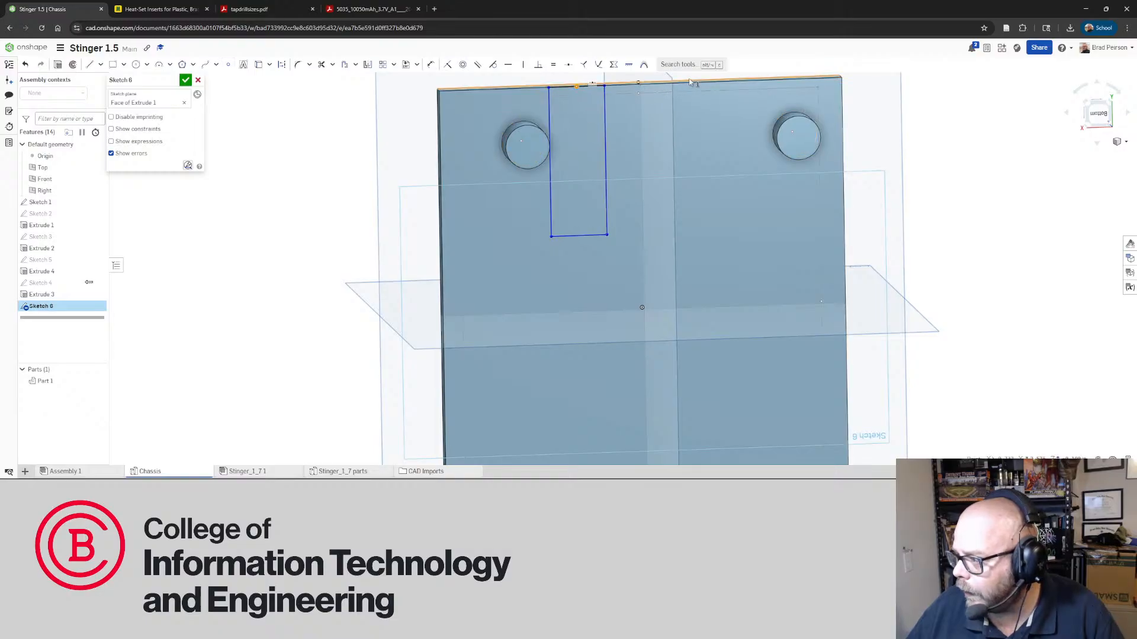
pyautogui.click(816, 78)
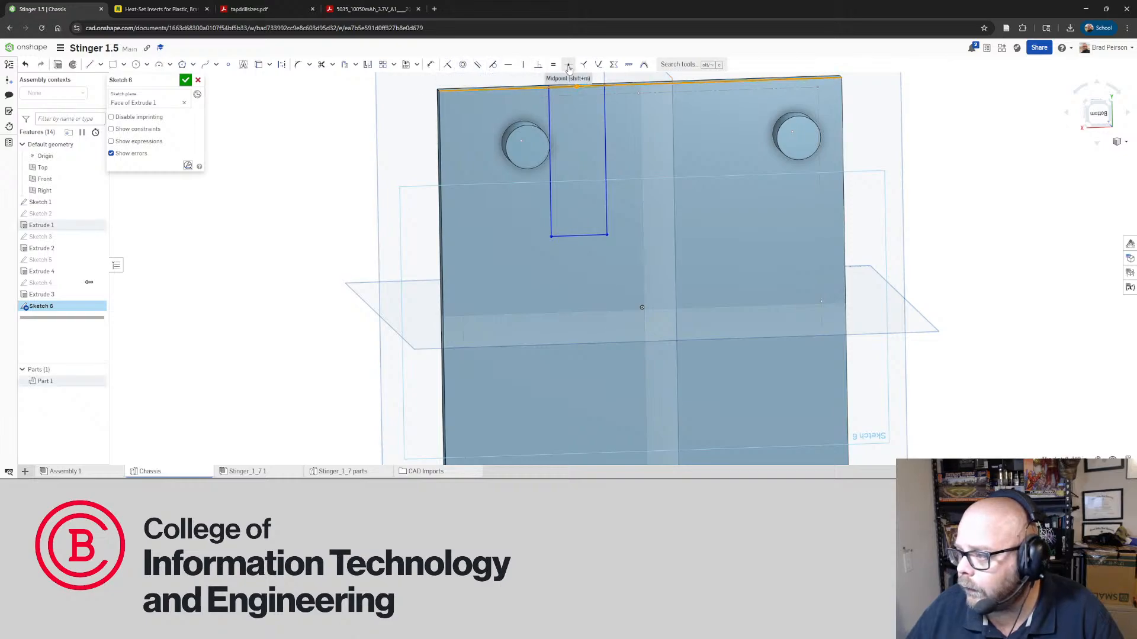
pyautogui.click(568, 65)
pyautogui.moveTo(683, 194); pyautogui.dragTo(667, 178, button='right')
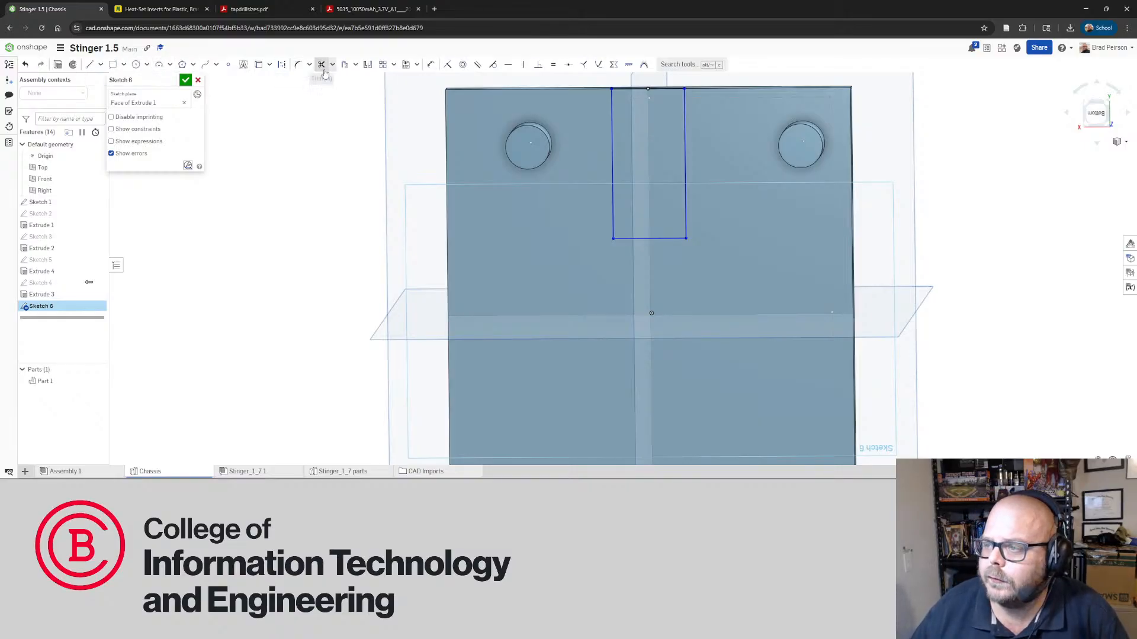
# Dimension the rectangle's inner short edge to set its width to 2.5 in
pyautogui.click(431, 64)
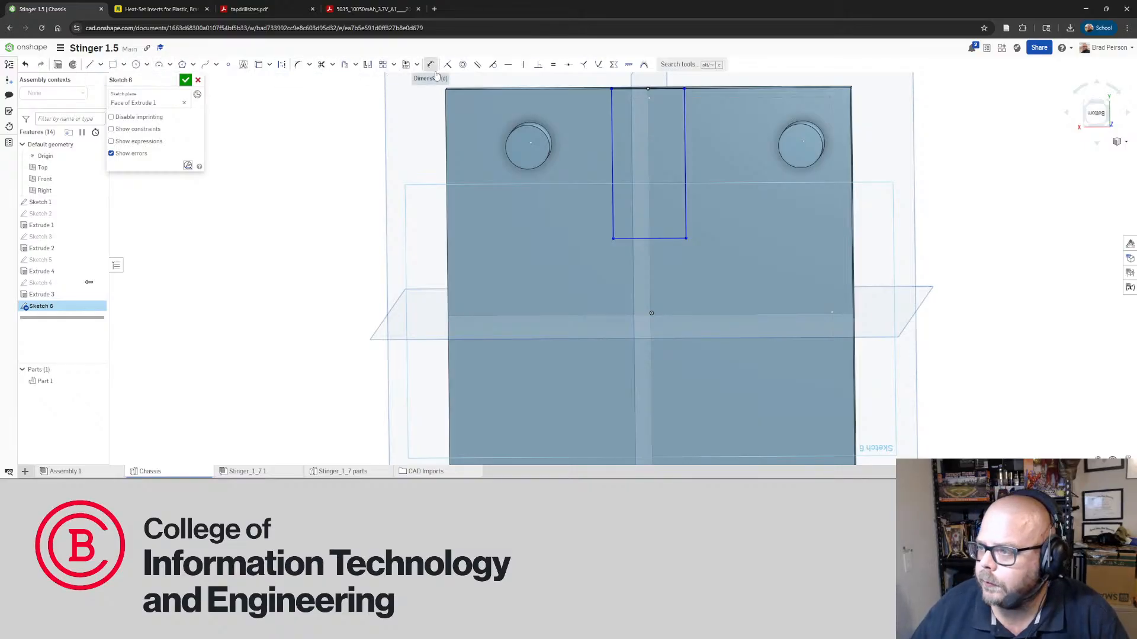
pyautogui.click(651, 238)
pyautogui.click(657, 274)
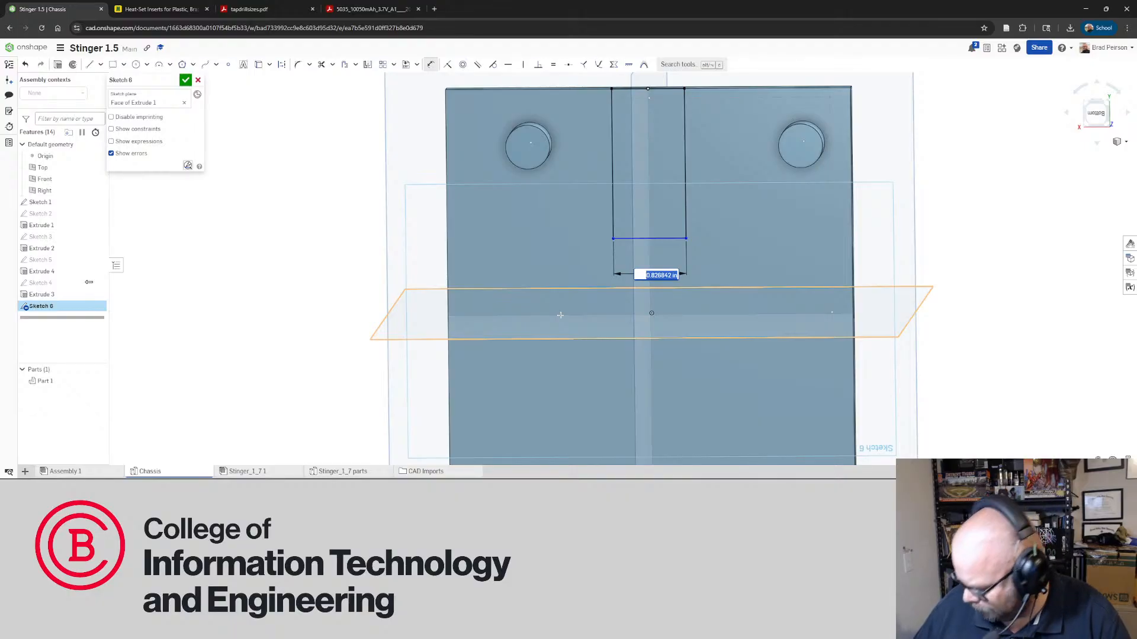
pyautogui.write('2.5')
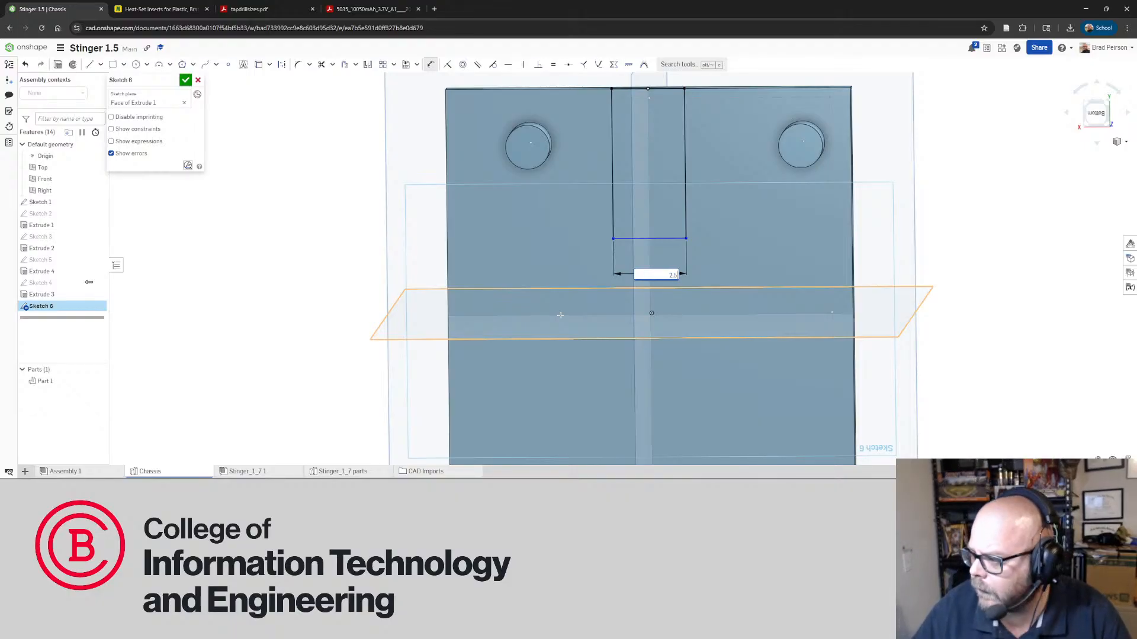
pyautogui.press('Return')
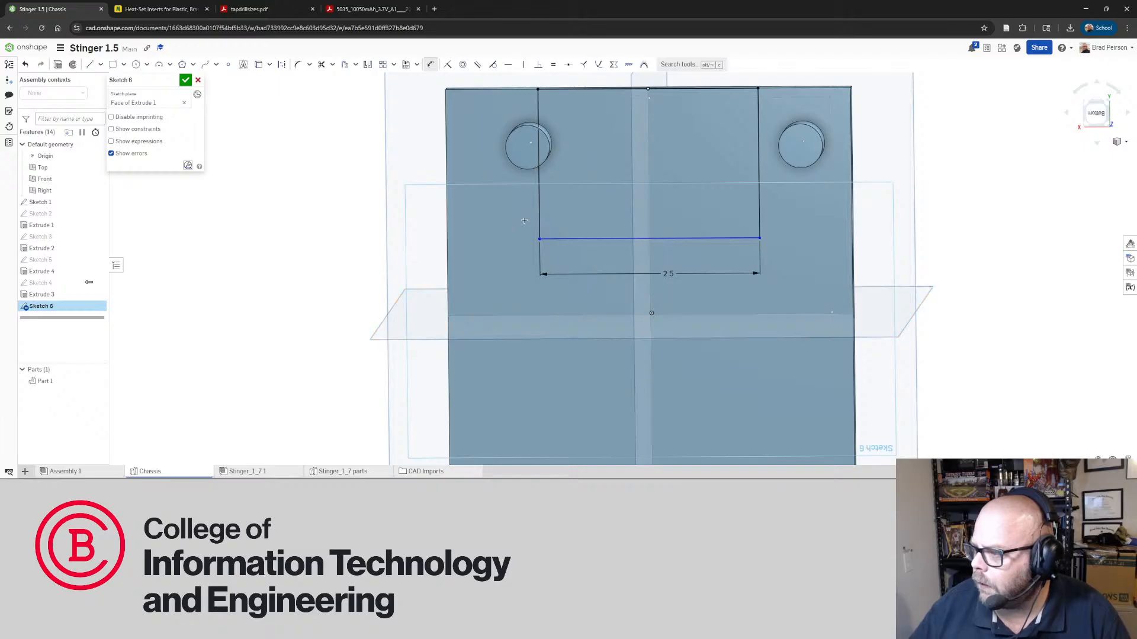
# Dimension the rectangle's side edge to set its length to 2.875 in
pyautogui.moveTo(524, 219)
pyautogui.mouseDown(button='right')
pyautogui.moveTo(541, 224)
pyautogui.moveTo(534, 194)
pyautogui.mouseUp(button='right')
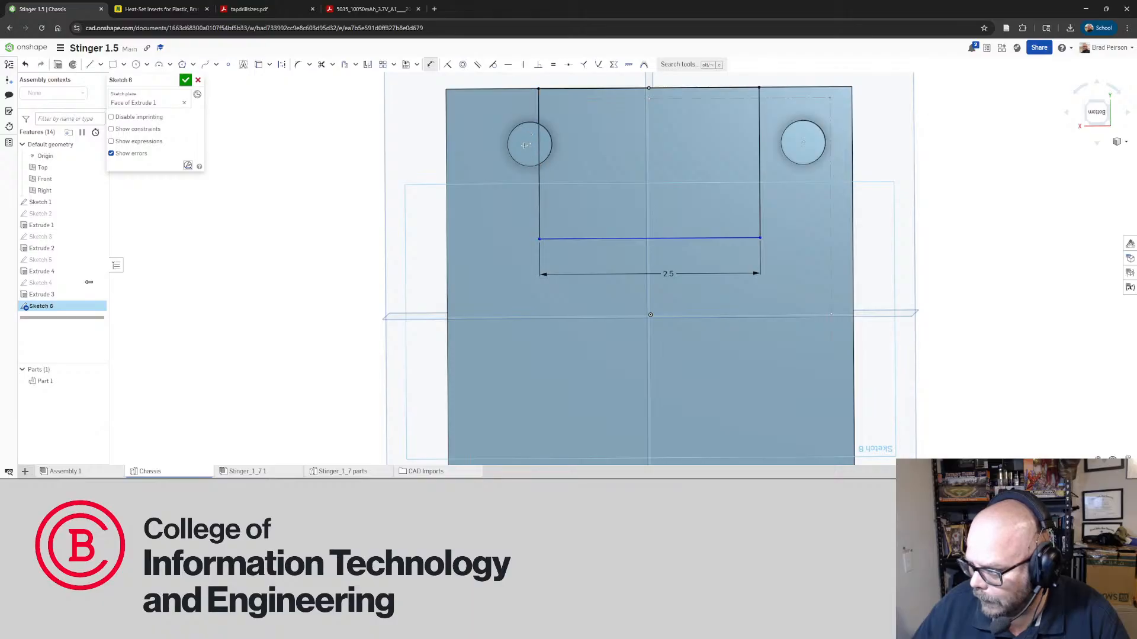
pyautogui.moveTo(524, 145)
pyautogui.mouseDown(button='right')
pyautogui.moveTo(530, 246)
pyautogui.moveTo(521, 180)
pyautogui.mouseUp(button='right')
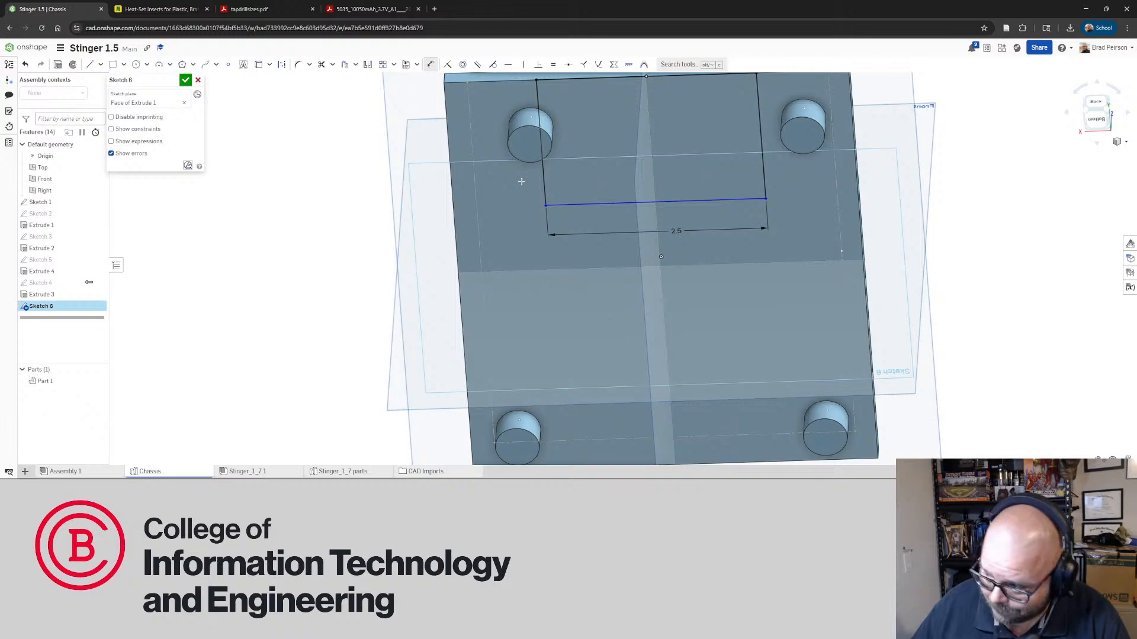
pyautogui.press('n')
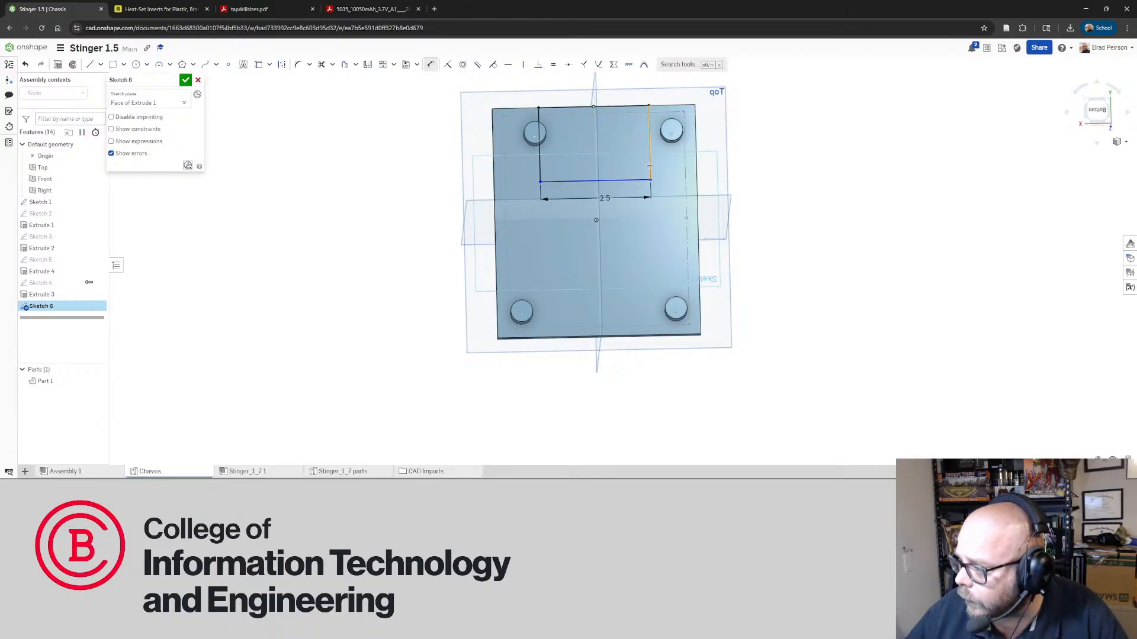
pyautogui.click(649, 164)
pyautogui.click(769, 149)
pyautogui.write('2')
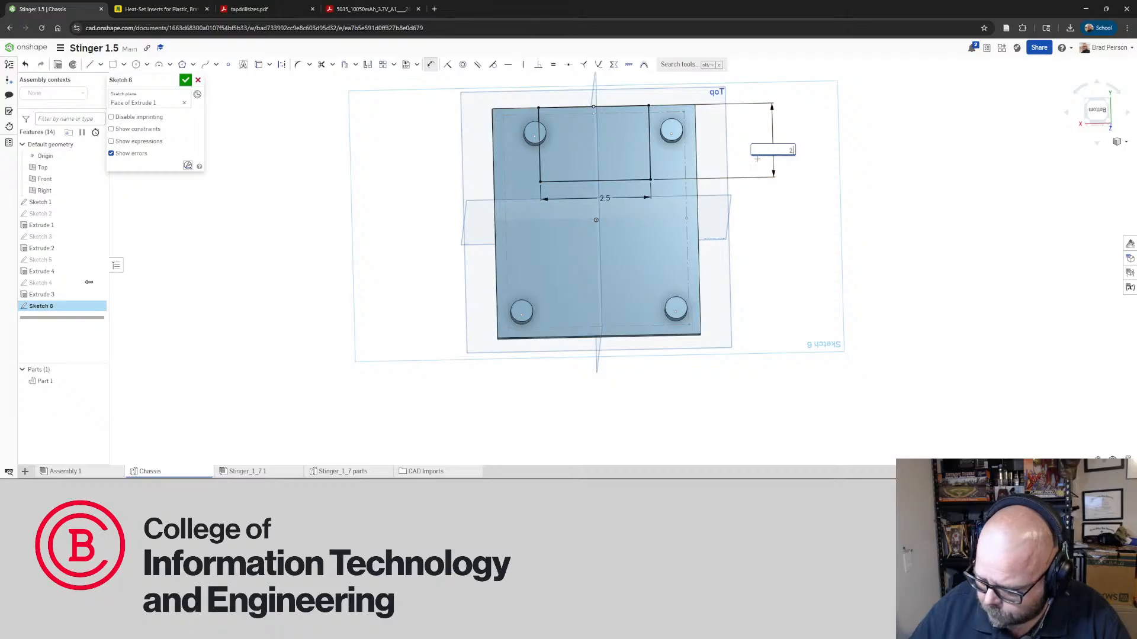
pyautogui.write('.875')
pyautogui.press('Return')
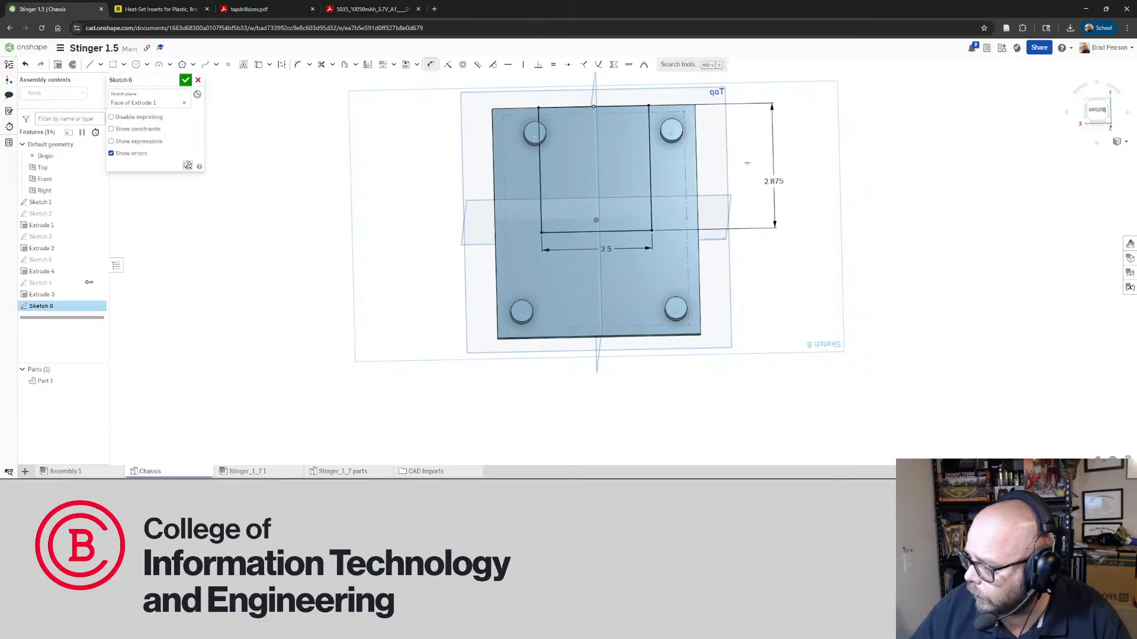
# Examine from below and behind how the rectangle sits relative to the rear insert bosses and the plate's thickness
pyautogui.moveTo(558, 146)
pyautogui.mouseDown(button='right')
pyautogui.moveTo(606, 178)
pyautogui.moveTo(578, 165)
pyautogui.moveTo(587, 221)
pyautogui.mouseUp(button='right')
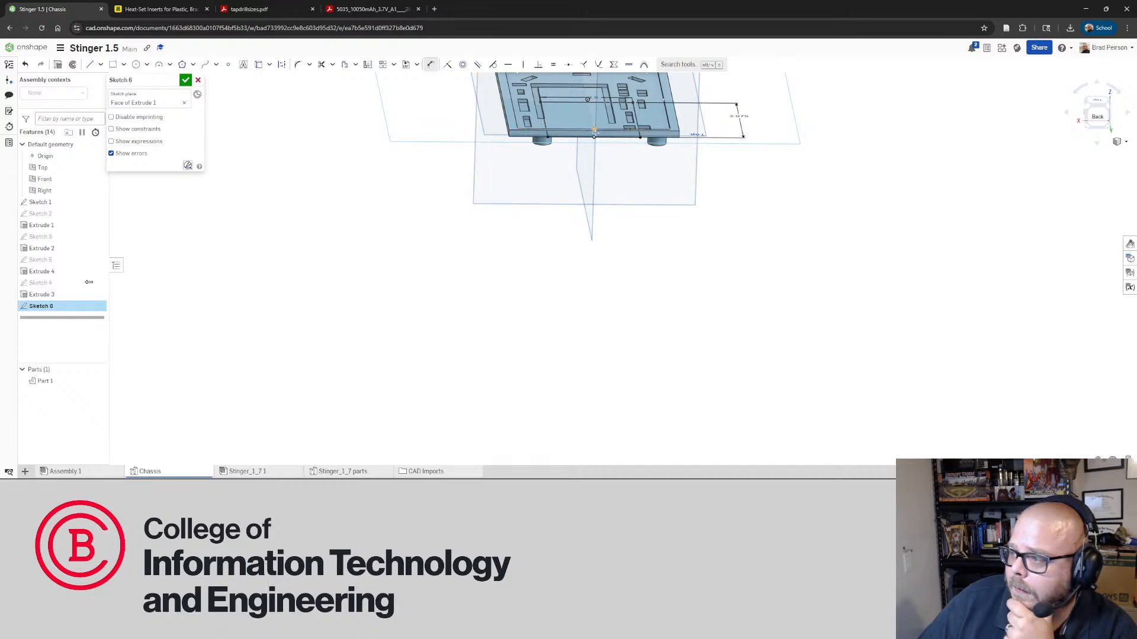
pyautogui.moveTo(593, 129); pyautogui.dragTo(595, 101, button='right')
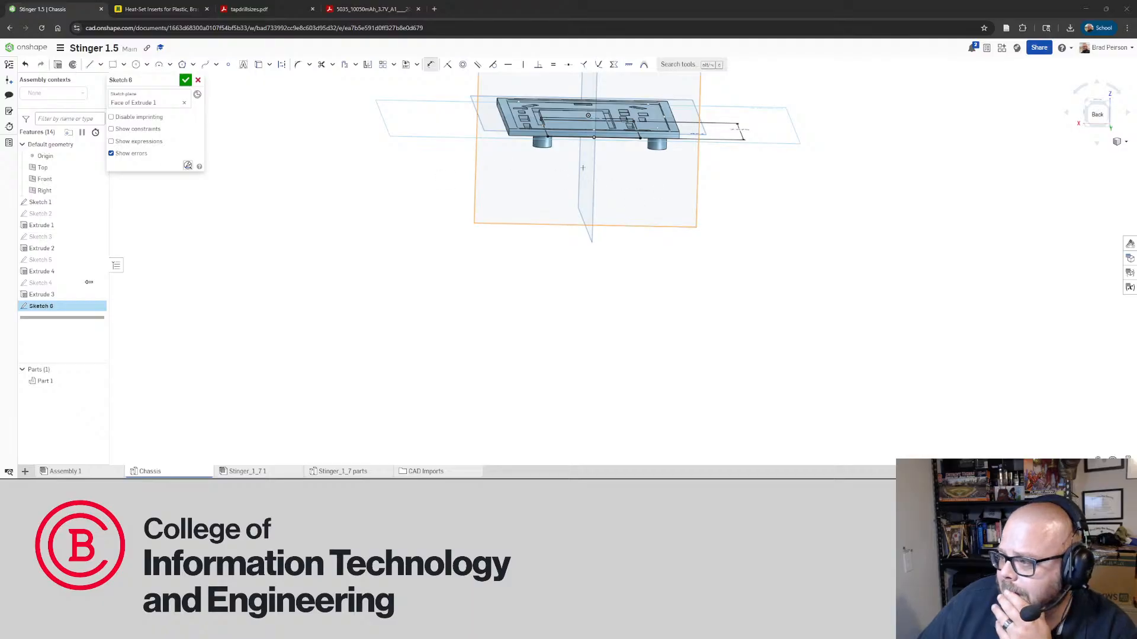
pyautogui.moveTo(582, 167); pyautogui.dragTo(578, 118, button='right')
pyautogui.scroll(-3, 574, 125)
pyautogui.scroll(6, 569, 125)
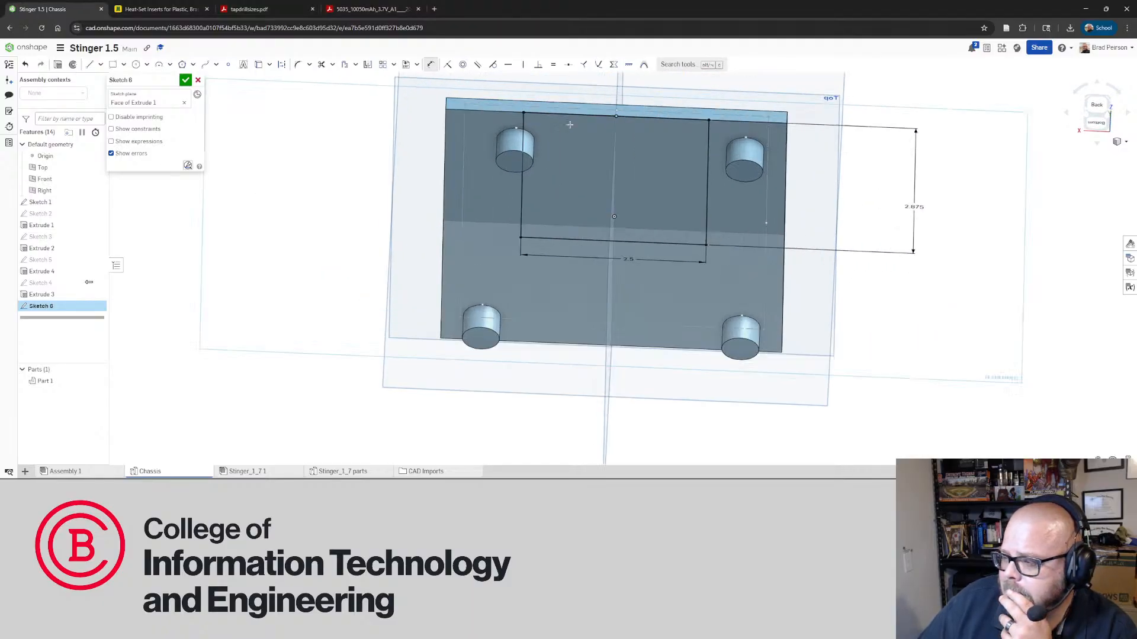
pyautogui.press('n')
pyautogui.scroll(3, 545, 153)
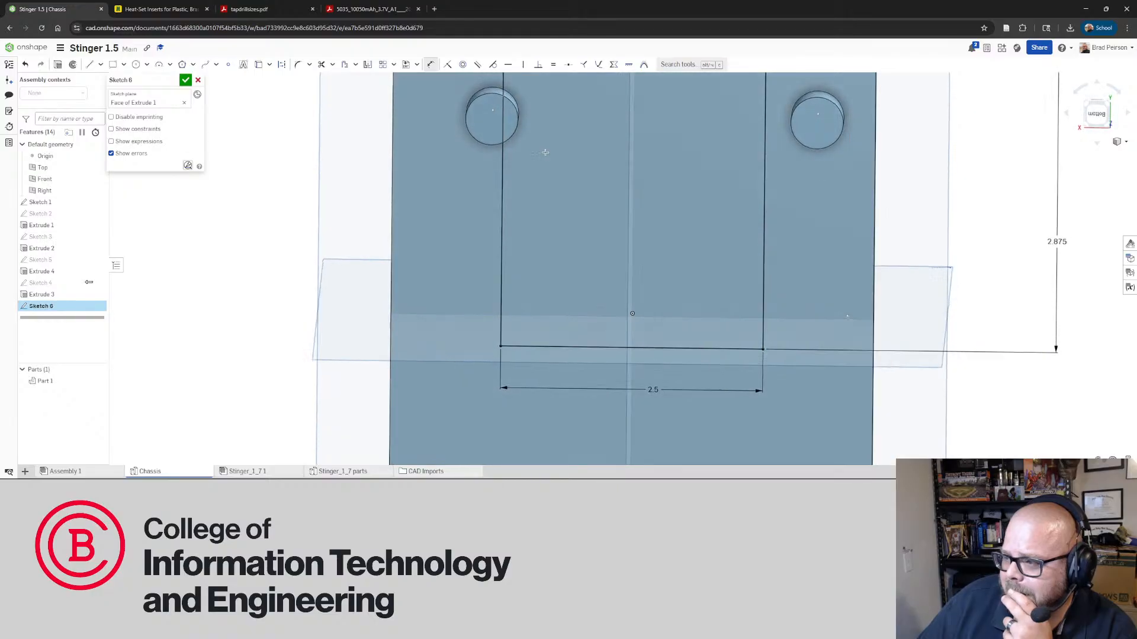
pyautogui.scroll(-3, 545, 153)
pyautogui.moveTo(544, 157)
pyautogui.mouseDown(button='right')
pyautogui.moveTo(537, 191)
pyautogui.moveTo(556, 134)
pyautogui.moveTo(556, 157)
pyautogui.mouseUp(button='right')
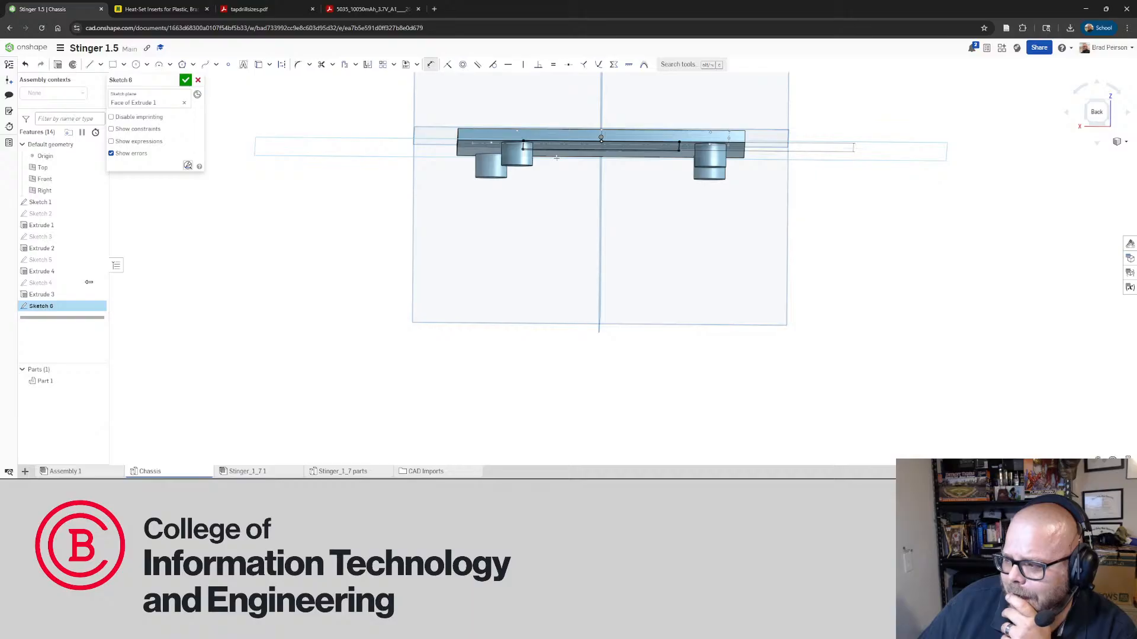
pyautogui.scroll(3, 557, 157)
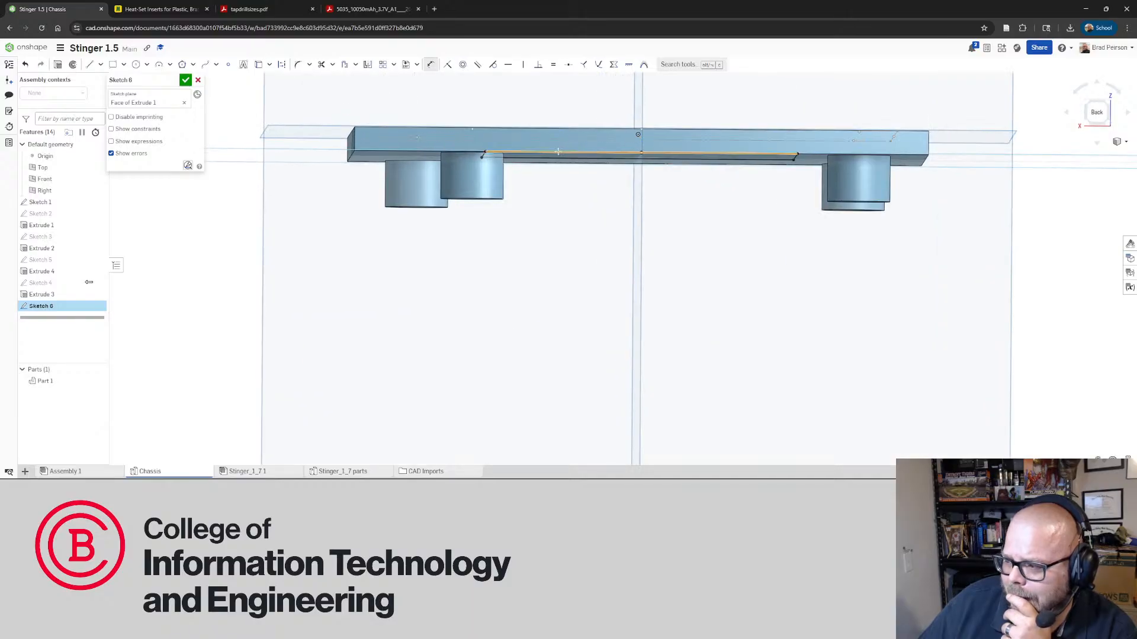
pyautogui.moveTo(558, 152); pyautogui.dragTo(531, 191, button='right')
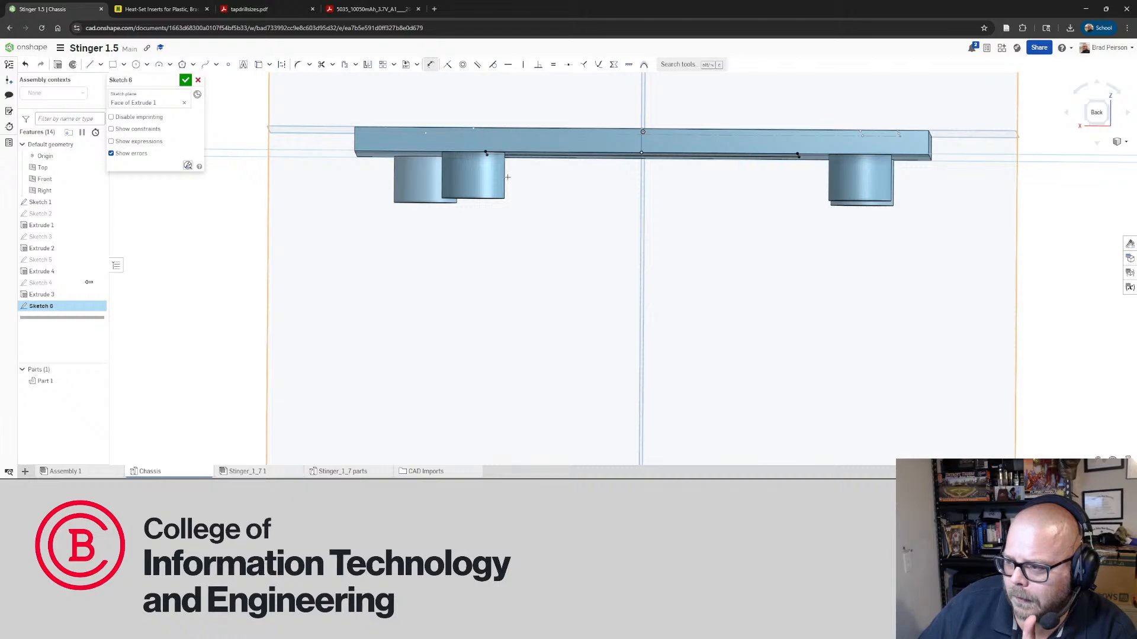
pyautogui.moveTo(508, 172); pyautogui.dragTo(521, 135, button='right')
pyautogui.scroll(-3, 521, 135)
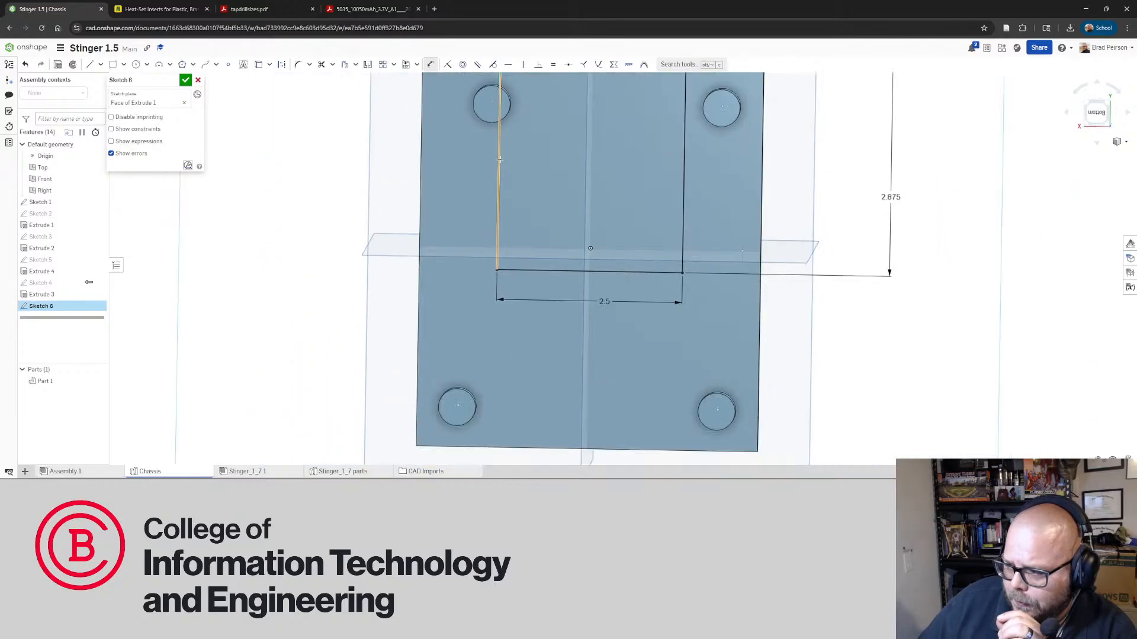
pyautogui.scroll(-2, 501, 147)
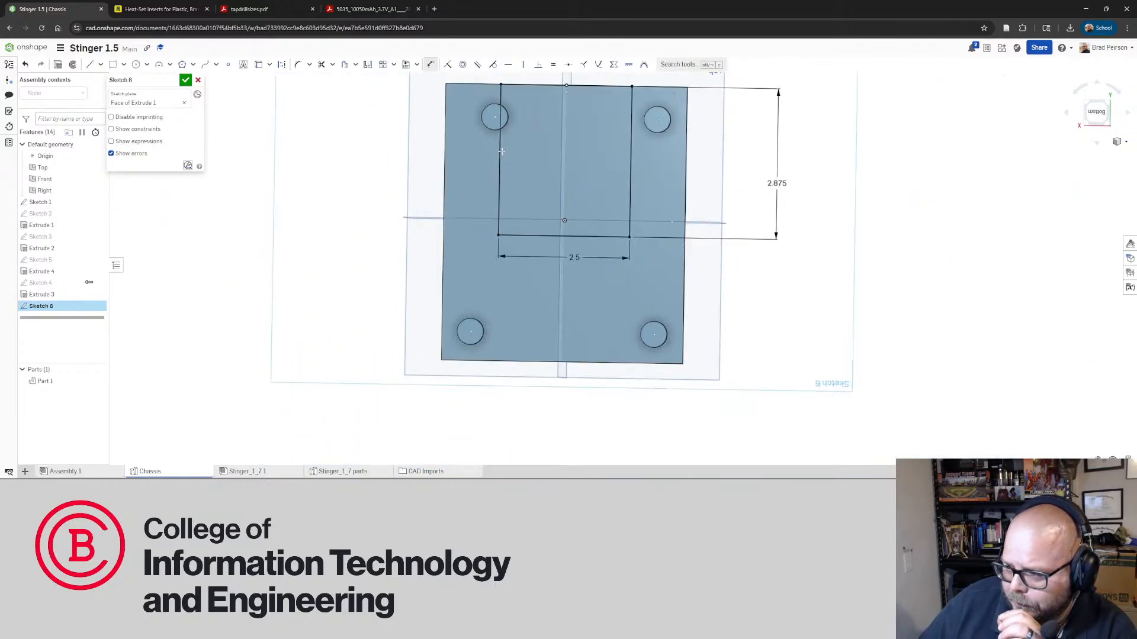
pyautogui.scroll(4, 506, 139)
pyautogui.moveTo(508, 137)
pyautogui.mouseDown(button='right')
pyautogui.moveTo(550, 176)
pyautogui.moveTo(552, 193)
pyautogui.moveTo(528, 185)
pyautogui.moveTo(525, 165)
pyautogui.moveTo(543, 166)
pyautogui.moveTo(550, 183)
pyautogui.mouseUp(button='right')
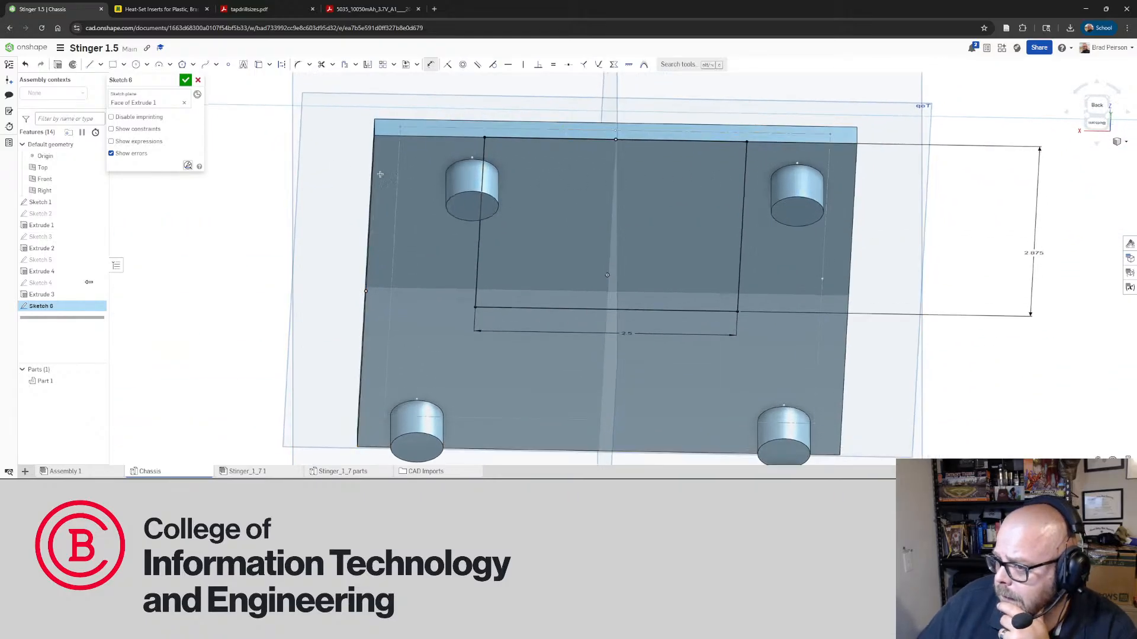
# Finish the battery rectangle sketch and start an Extrude of it that adds material on the plate's underside
pyautogui.click(186, 80)
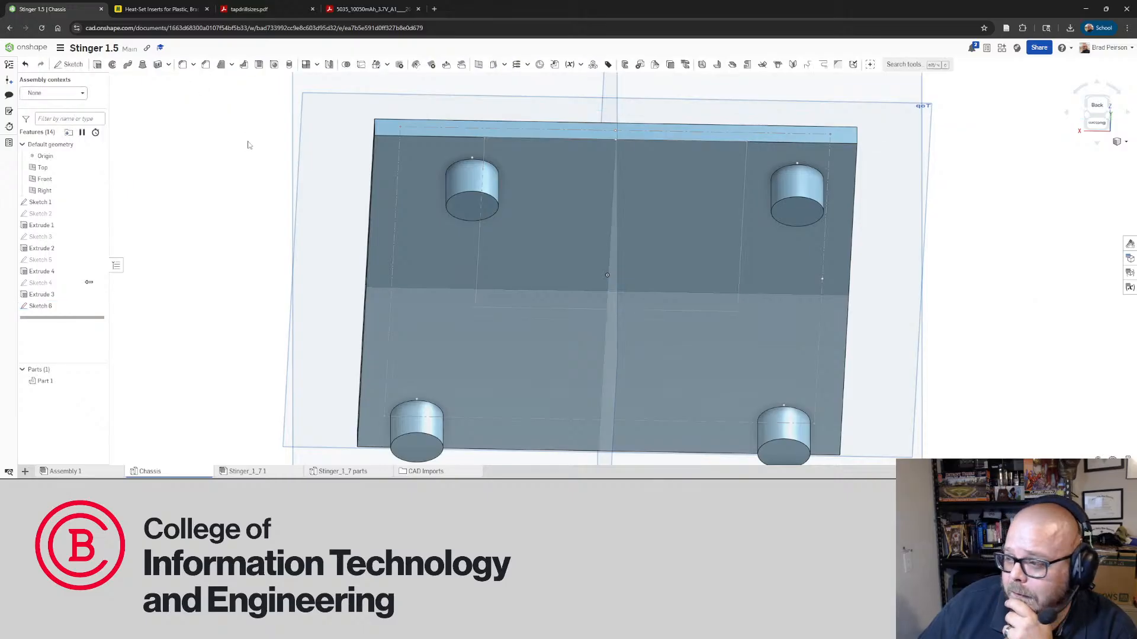
pyautogui.moveTo(381, 155); pyautogui.dragTo(363, 126, button='right')
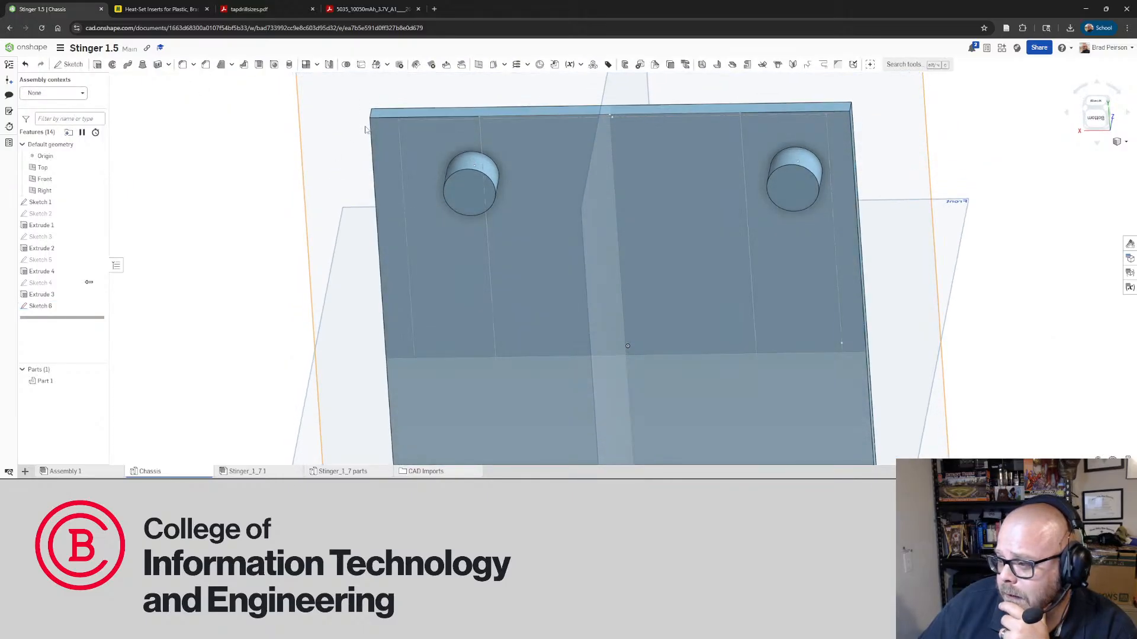
pyautogui.click(98, 65)
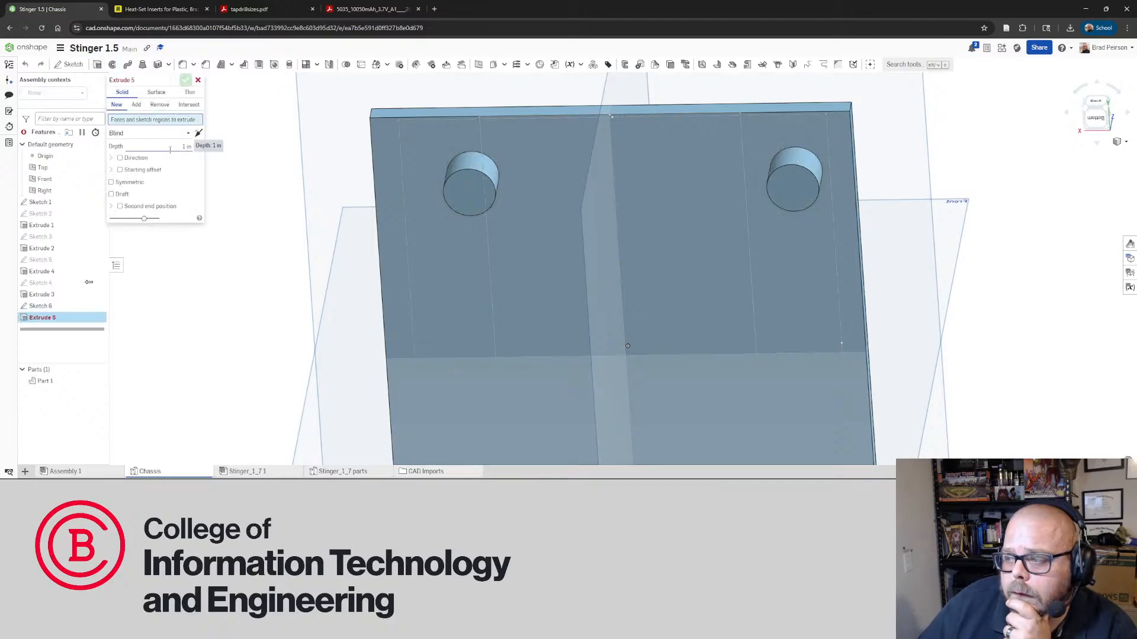
pyautogui.moveTo(476, 165); pyautogui.dragTo(440, 205, button='right')
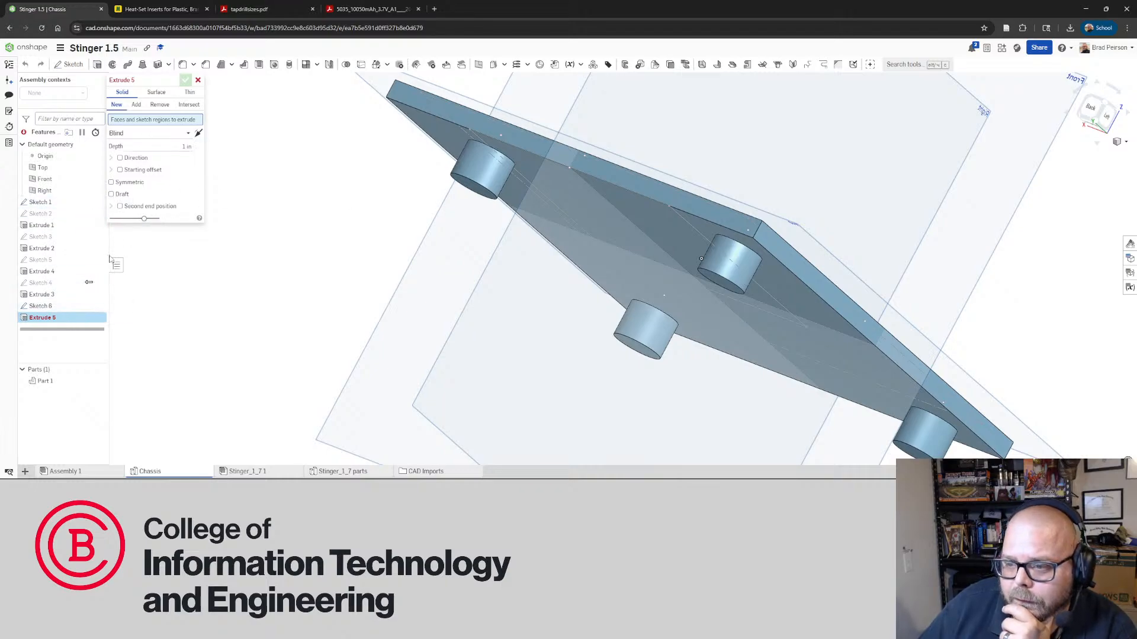
pyautogui.click(52, 309)
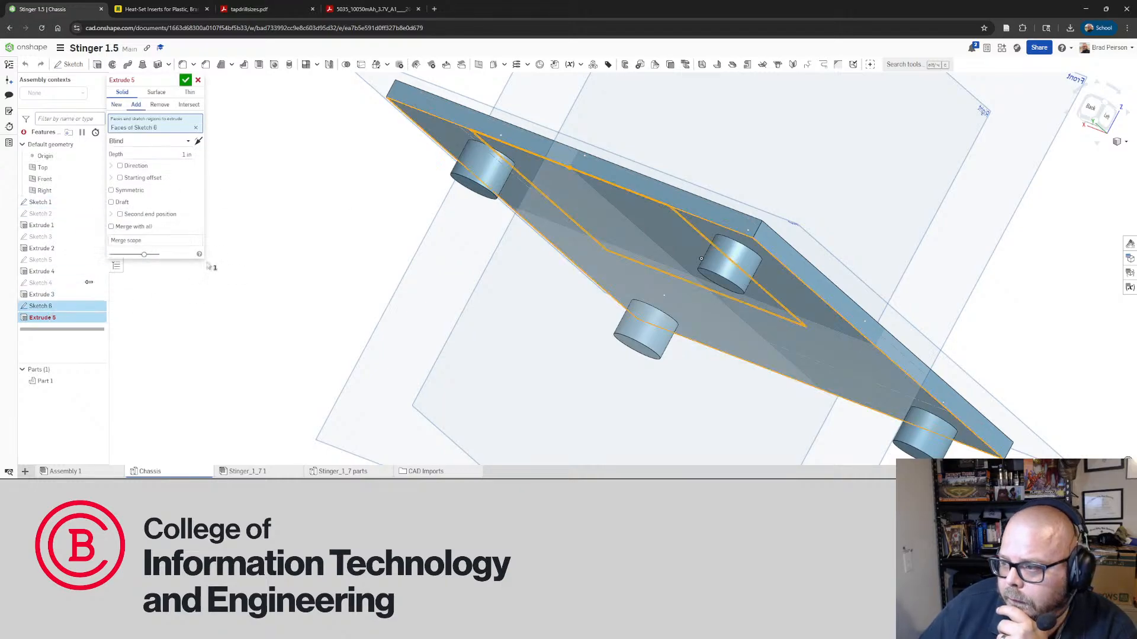
pyautogui.moveTo(261, 249)
pyautogui.mouseDown(button='right')
pyautogui.moveTo(285, 233)
pyautogui.moveTo(222, 213)
pyautogui.mouseUp(button='right')
# Set the battery block's extrusion depth to 0.875 in and accept the extrusion
pyautogui.click(175, 154)
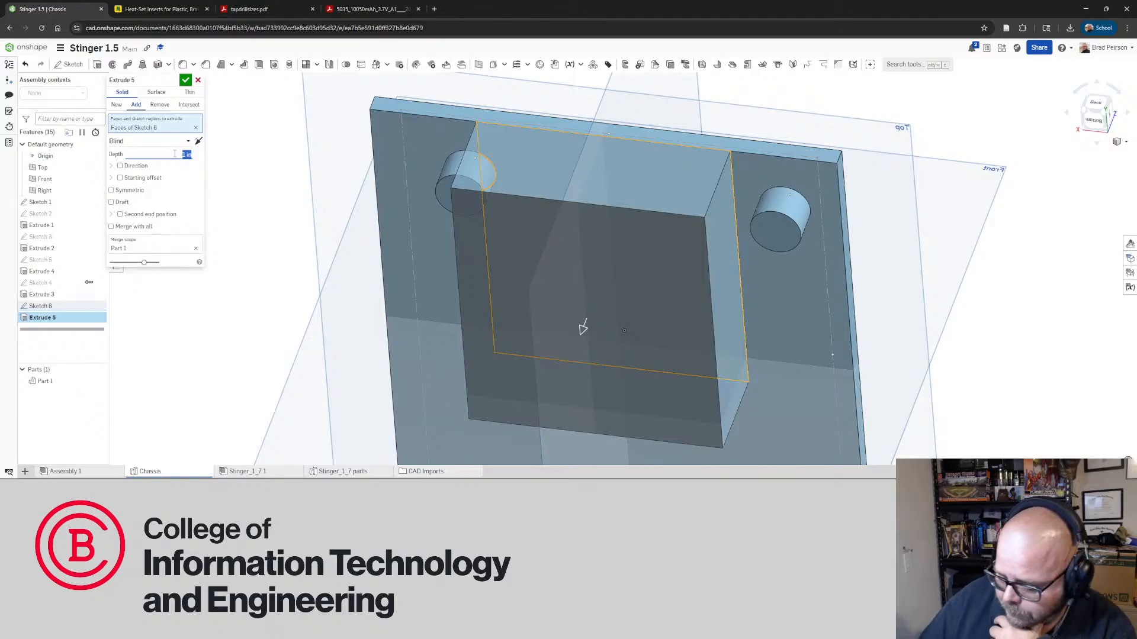
pyautogui.write('0.875')
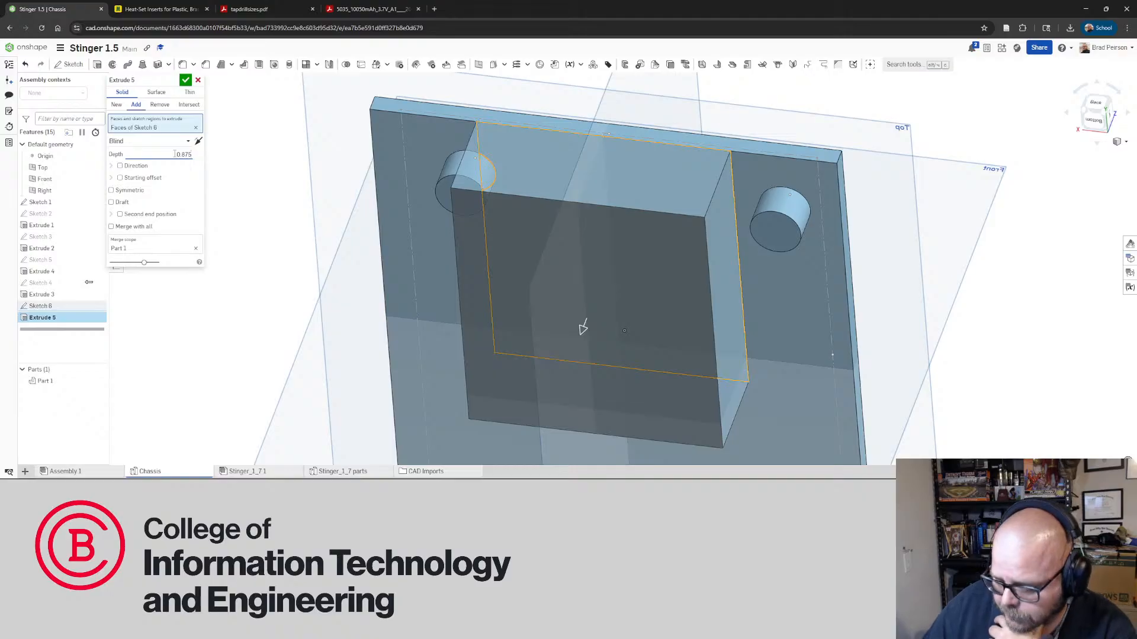
pyautogui.press('Return')
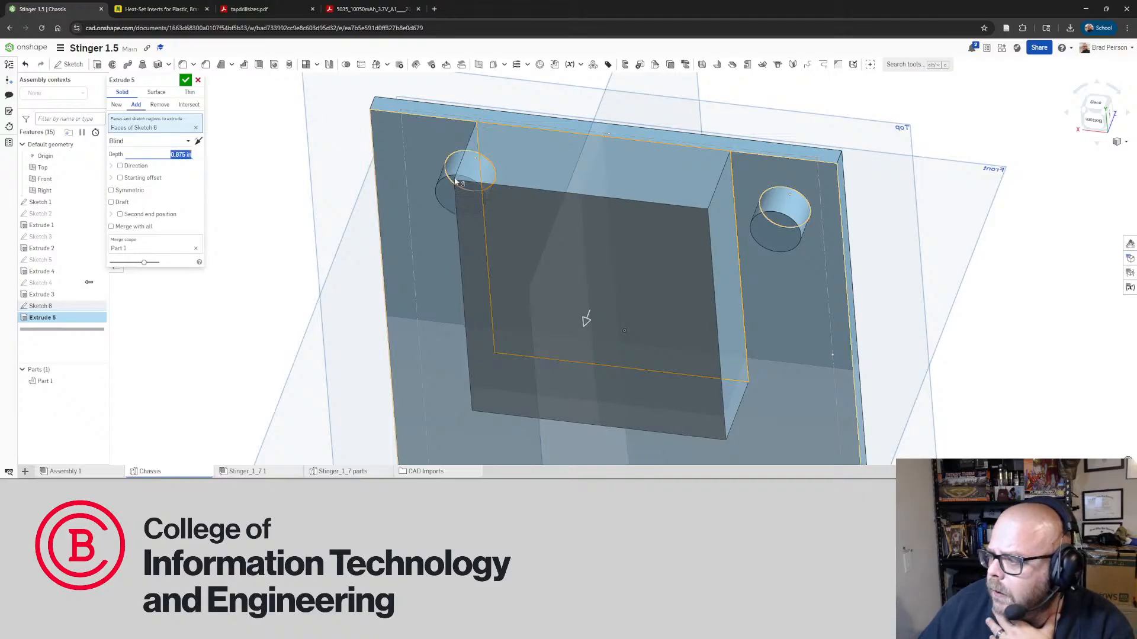
pyautogui.moveTo(508, 149); pyautogui.dragTo(464, 169, button='right')
pyautogui.scroll(-5, 464, 165)
pyautogui.moveTo(570, 229); pyautogui.dragTo(596, 254, button='right')
pyautogui.moveTo(763, 219); pyautogui.dragTo(707, 235, button='right')
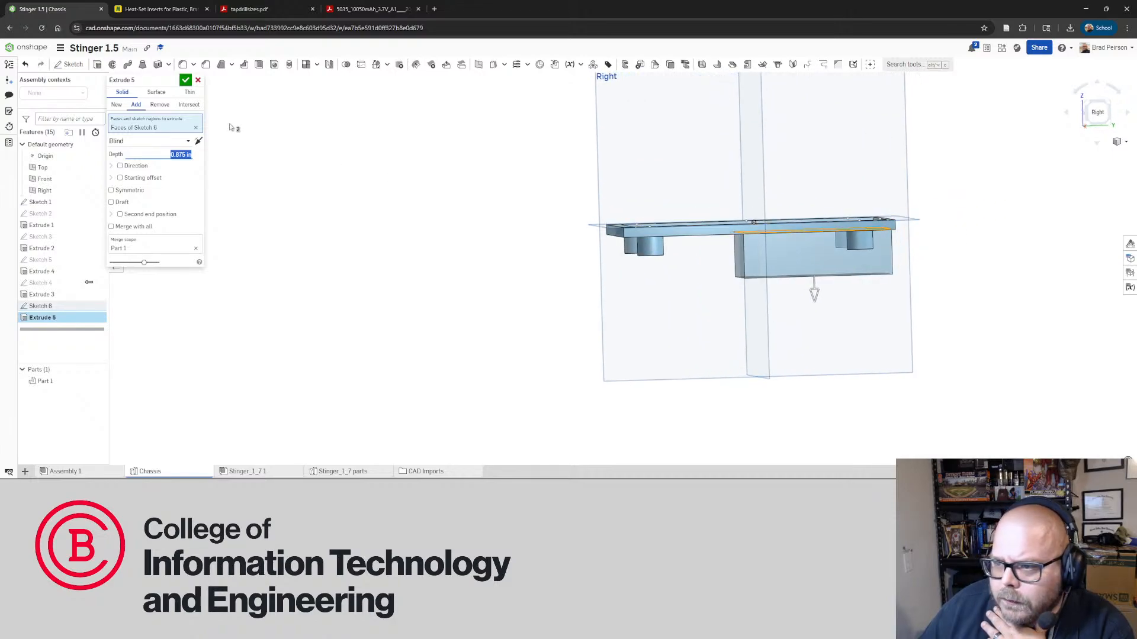
pyautogui.click(184, 80)
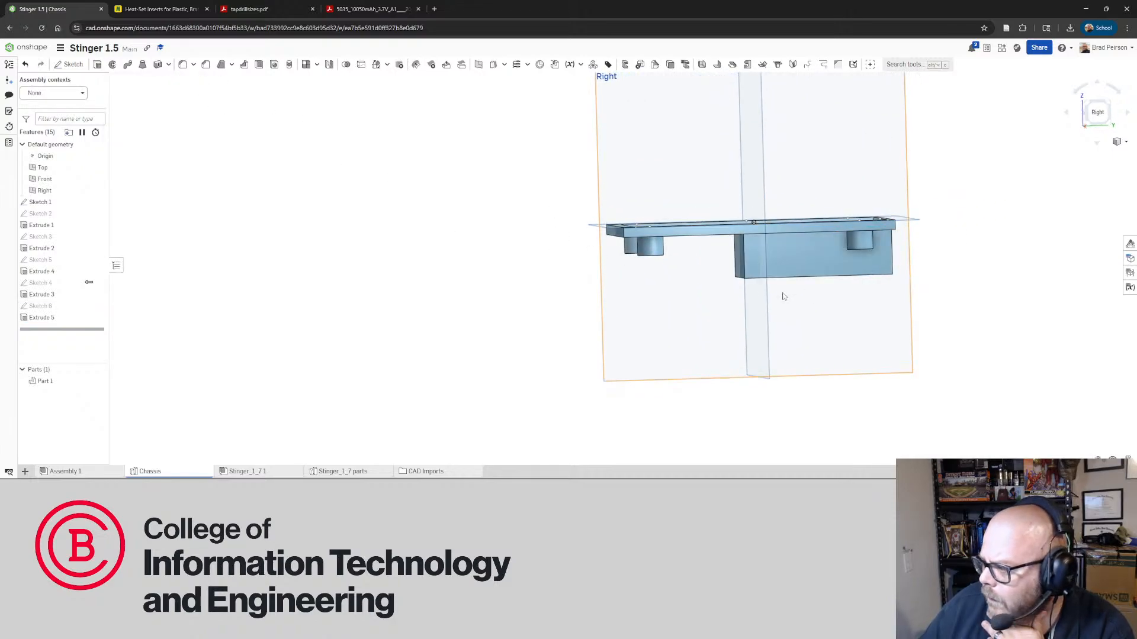
# Start a sketch on the shared back face of the plate and battery block
pyautogui.moveTo(783, 296); pyautogui.dragTo(786, 273, button='right')
pyautogui.click(788, 270)
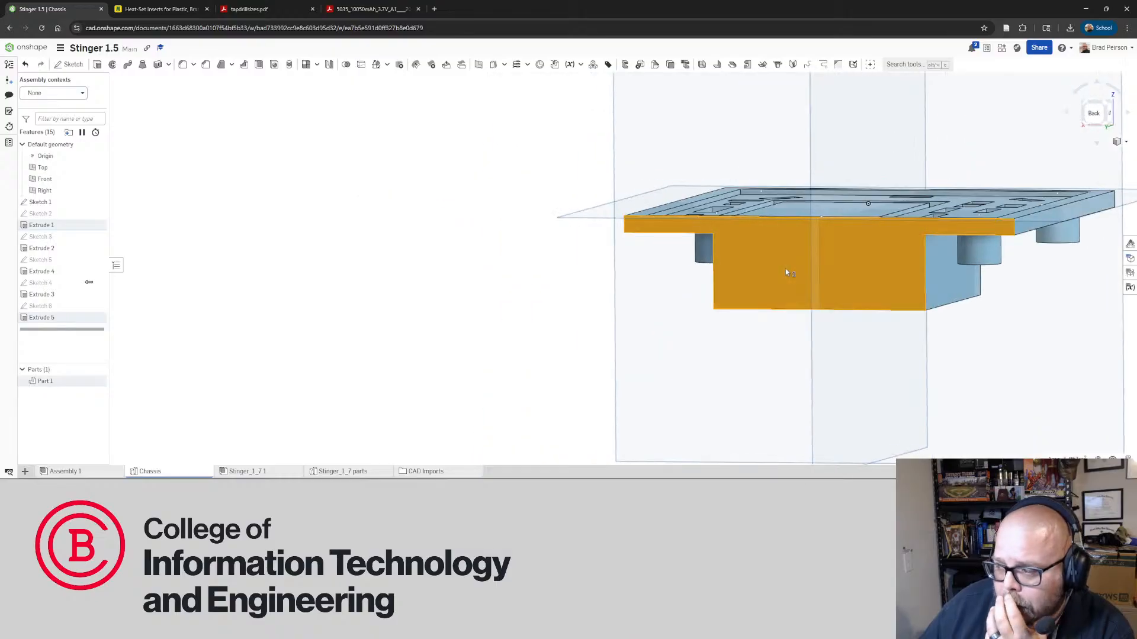
pyautogui.click(69, 64)
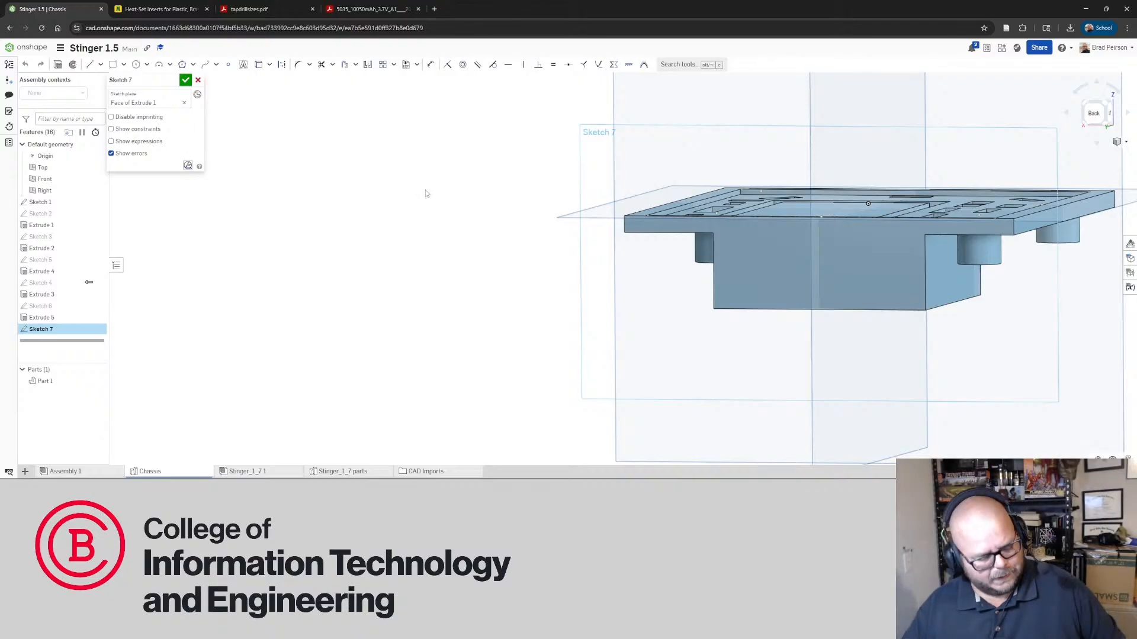
# Check the pack's end profile and dimensions in the battery datasheet and review which sketch shape tools could reproduce it
pyautogui.click(368, 10)
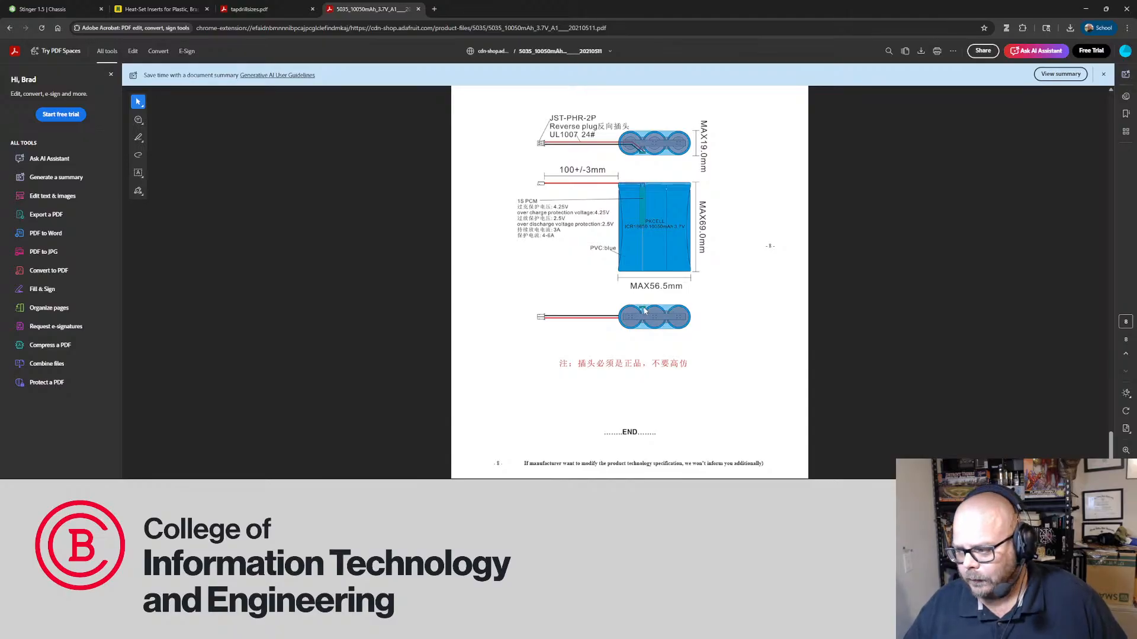
pyautogui.click(60, 8)
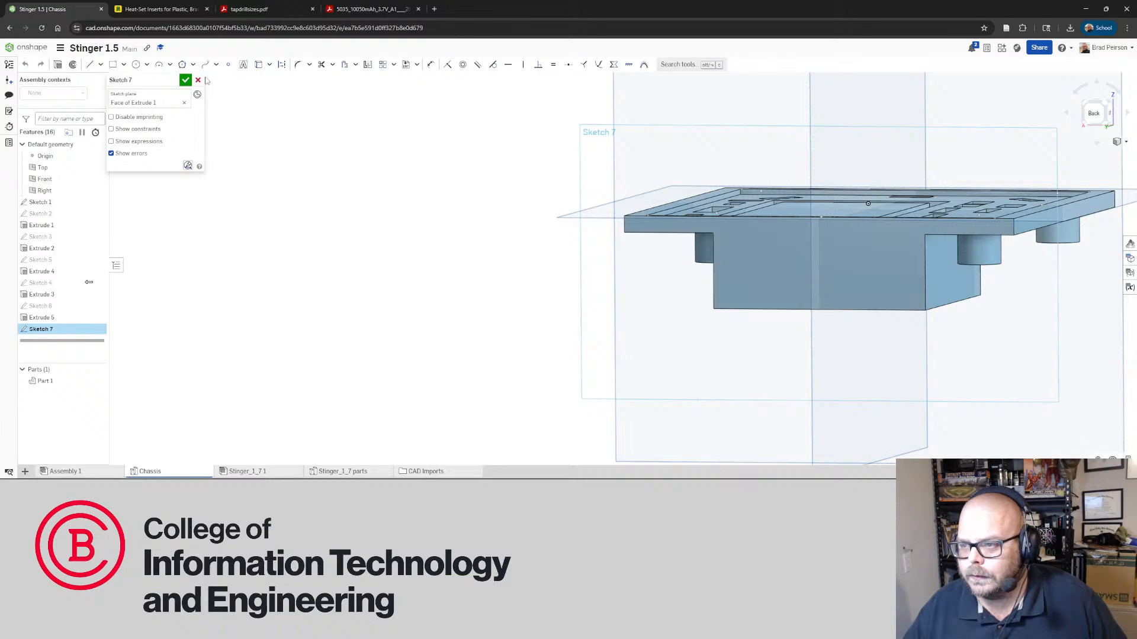
pyautogui.click(194, 65)
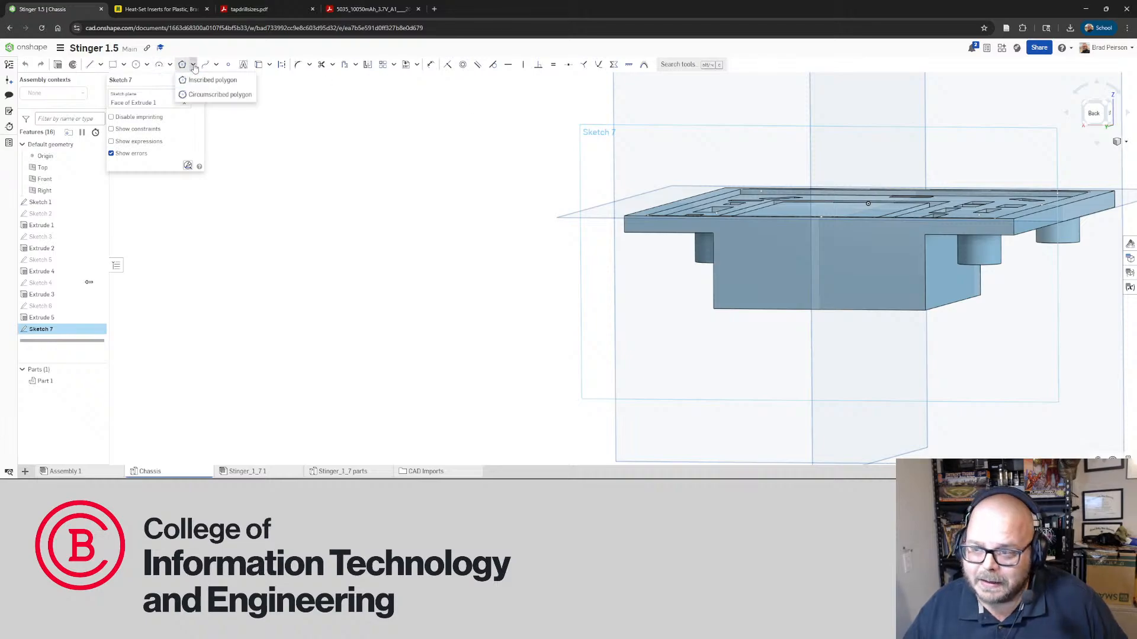
pyautogui.click(146, 65)
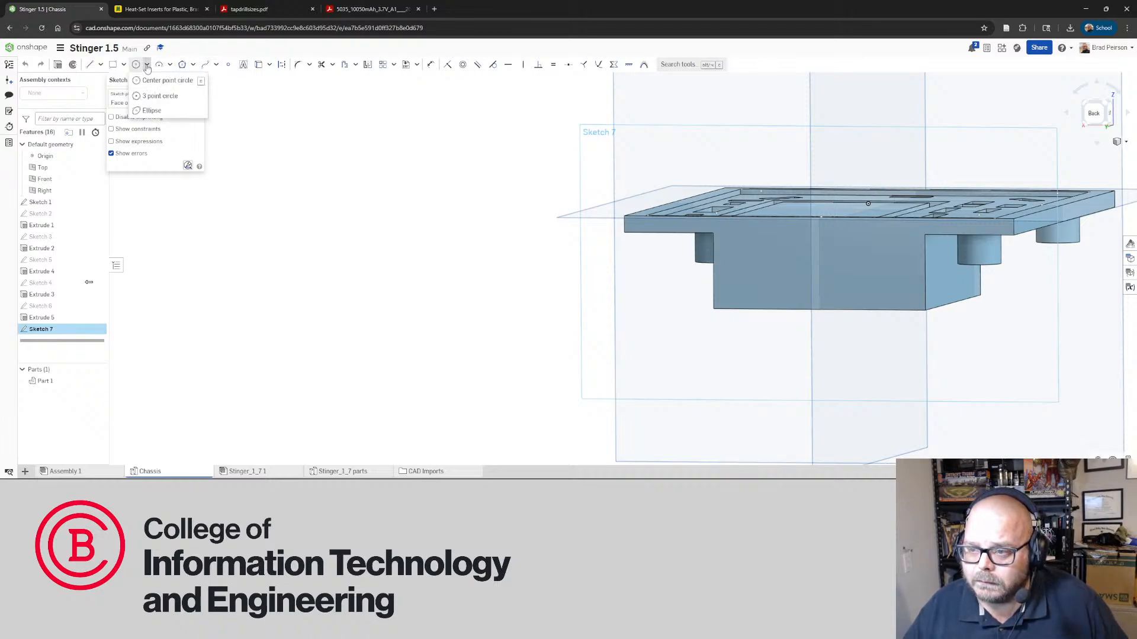
pyautogui.click(123, 65)
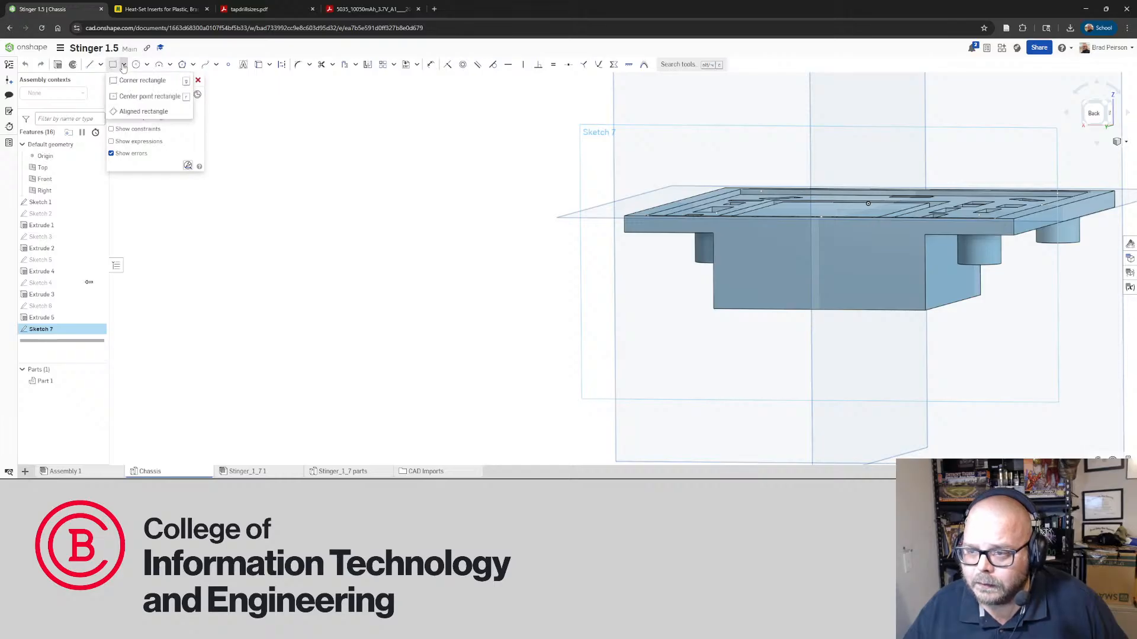
pyautogui.click(123, 67)
pyautogui.click(100, 67)
pyautogui.click(101, 66)
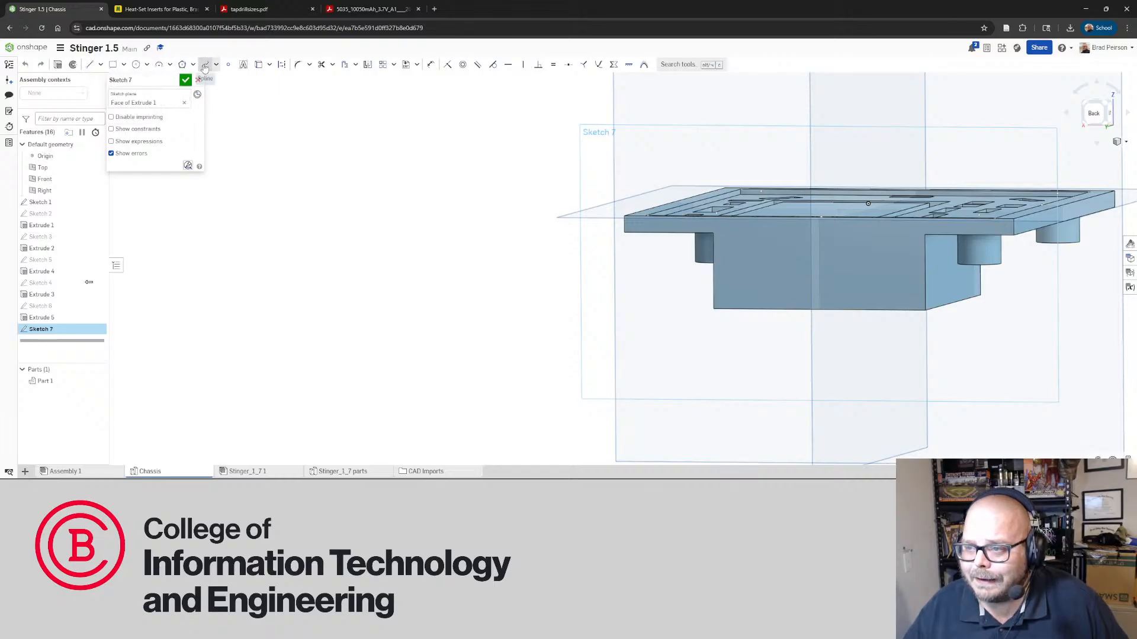
pyautogui.click(372, 9)
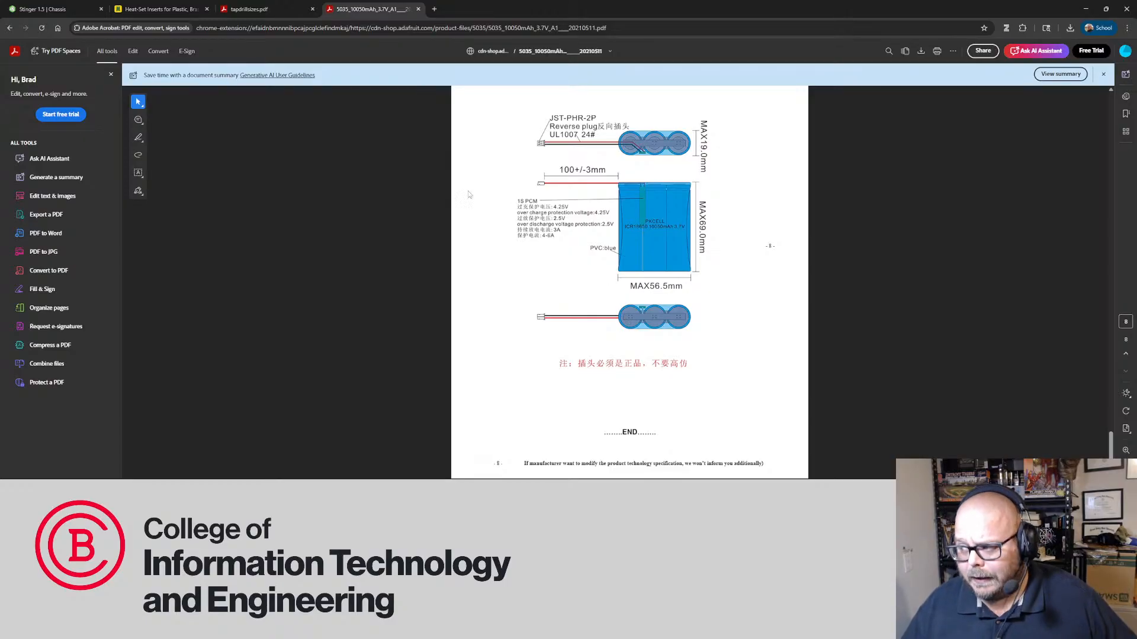
pyautogui.click(56, 9)
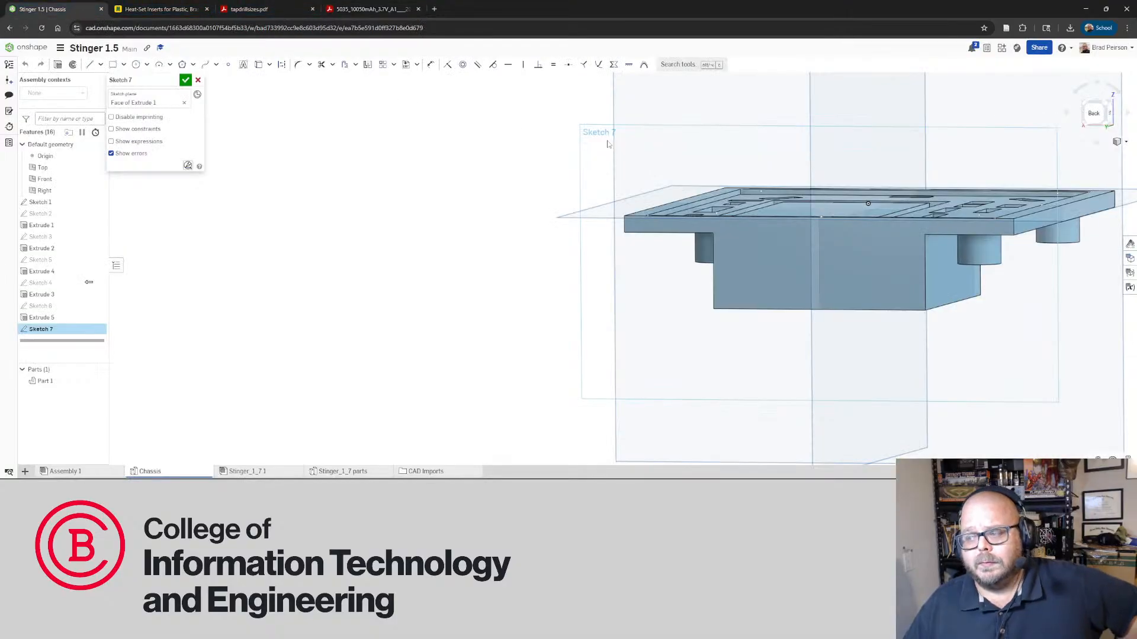
# Sketch a rectangle about 1.59 by 0.61 in near the middle of the battery block's back face
pyautogui.moveTo(797, 266); pyautogui.dragTo(779, 243, button='right')
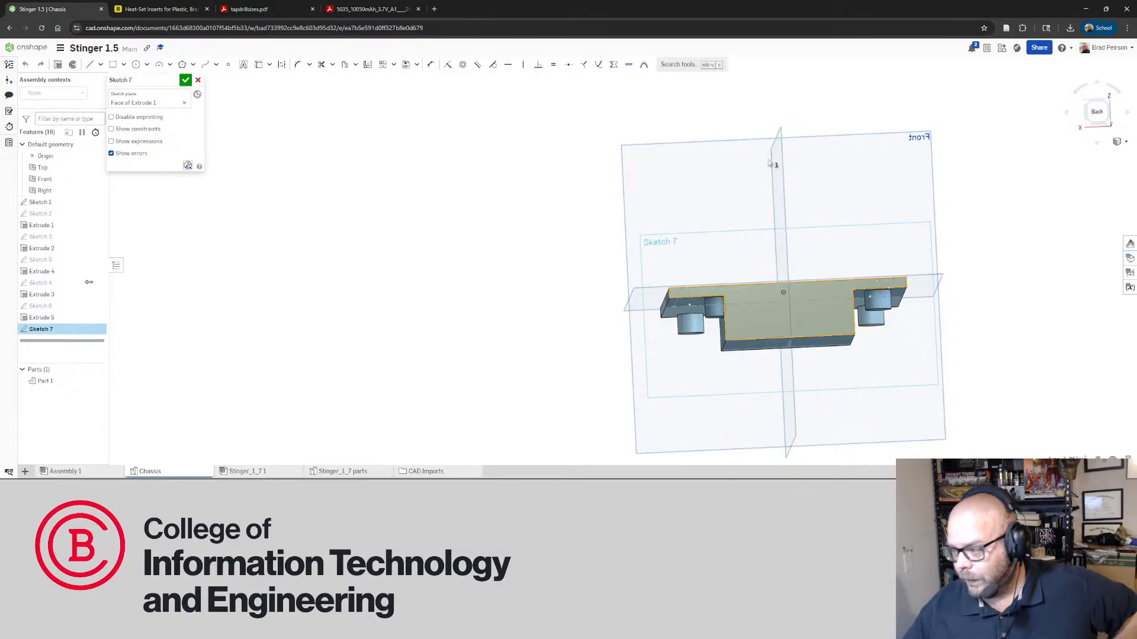
pyautogui.moveTo(727, 284); pyautogui.dragTo(699, 278, button='right')
pyautogui.scroll(5, 778, 316)
pyautogui.moveTo(529, 284); pyautogui.dragTo(494, 279, button='right')
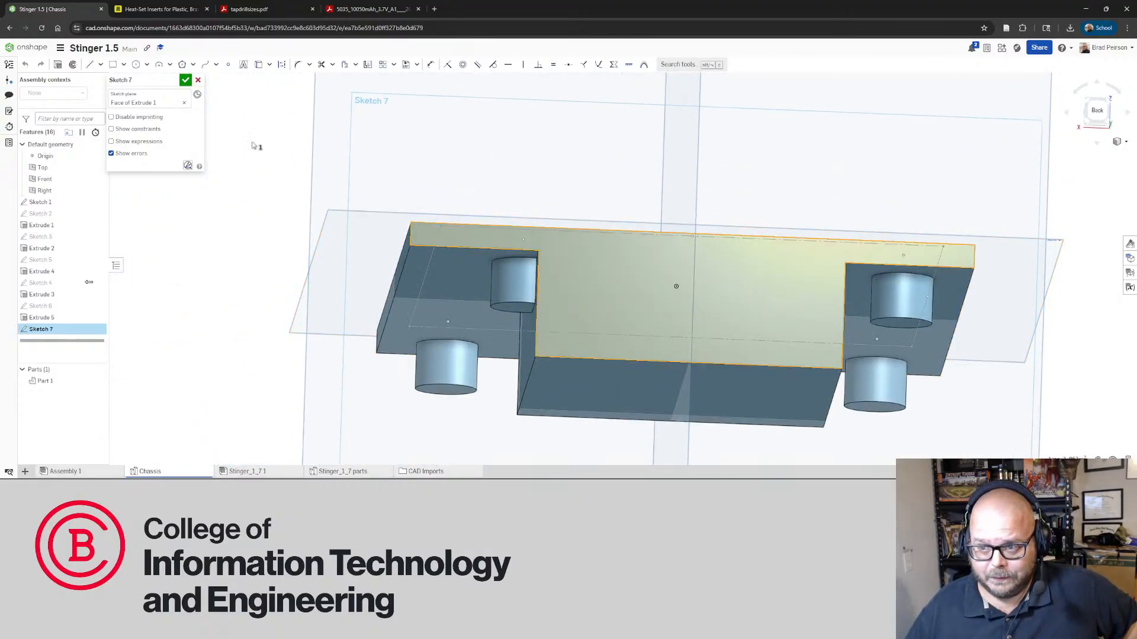
pyautogui.click(115, 68)
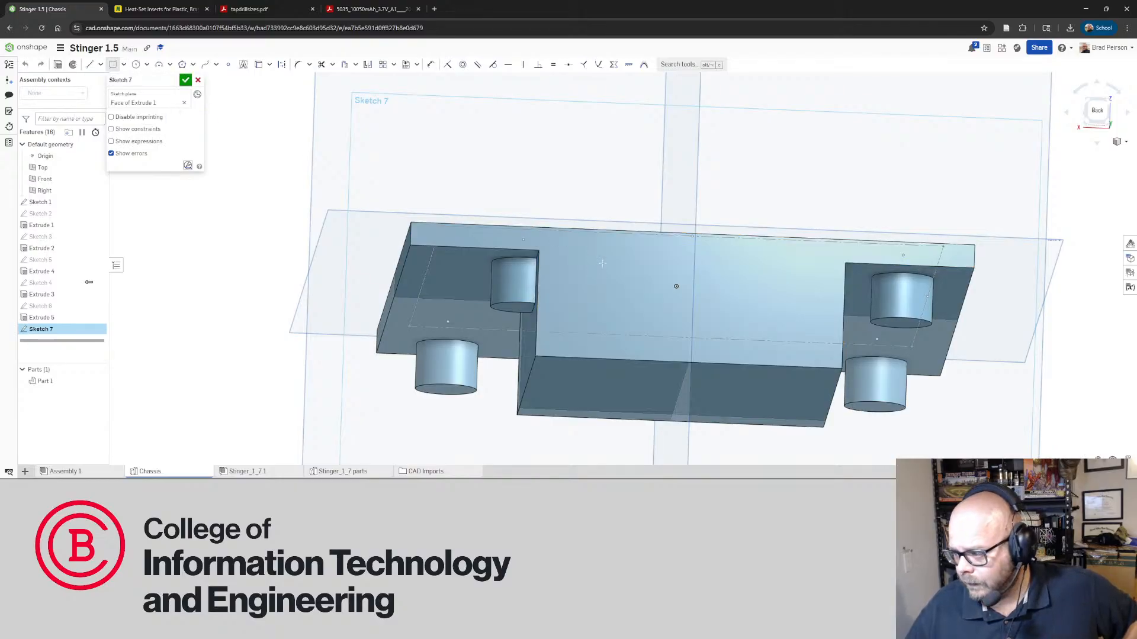
pyautogui.click(602, 264)
pyautogui.click(795, 345)
pyautogui.moveTo(700, 98)
pyautogui.mouseDown(button='right')
pyautogui.moveTo(696, 185)
pyautogui.moveTo(702, 148)
pyautogui.moveTo(701, 167)
pyautogui.mouseUp(button='right')
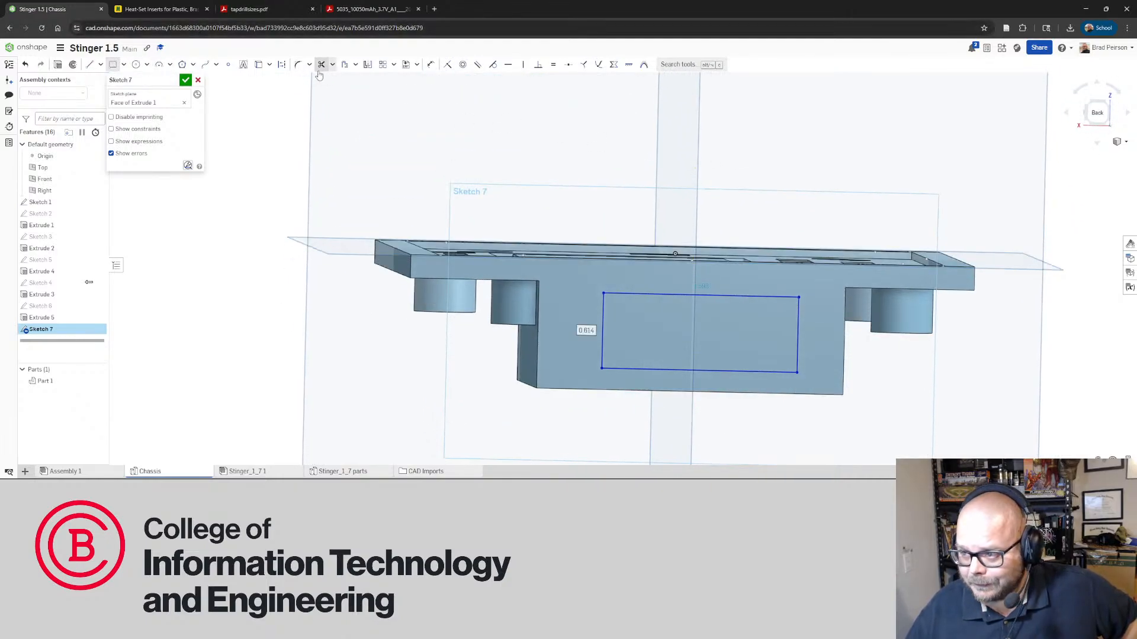
# Dimension the gap between the rectangle's lower edge and the block's bottom edge to 0.125 in
pyautogui.click(431, 64)
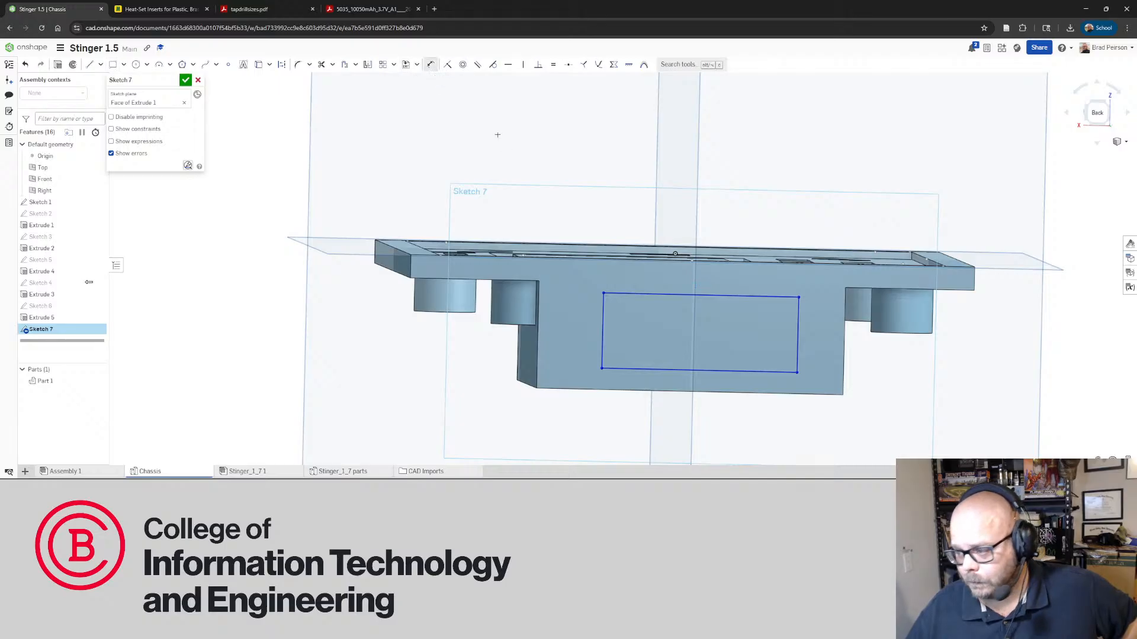
pyautogui.click(641, 372)
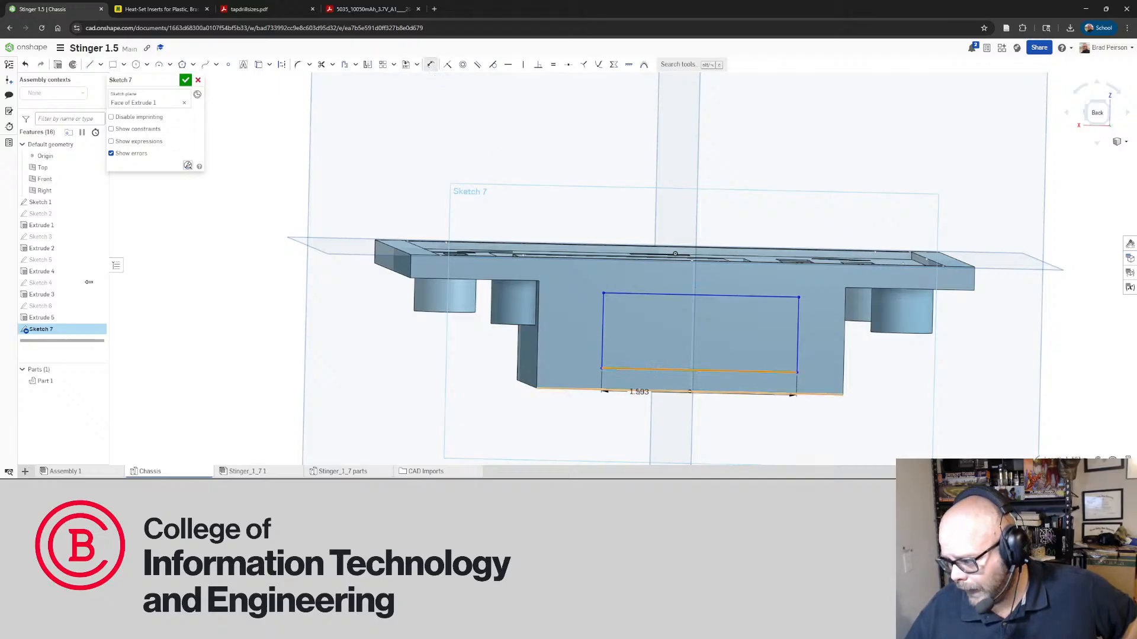
pyautogui.click(657, 391)
pyautogui.click(897, 386)
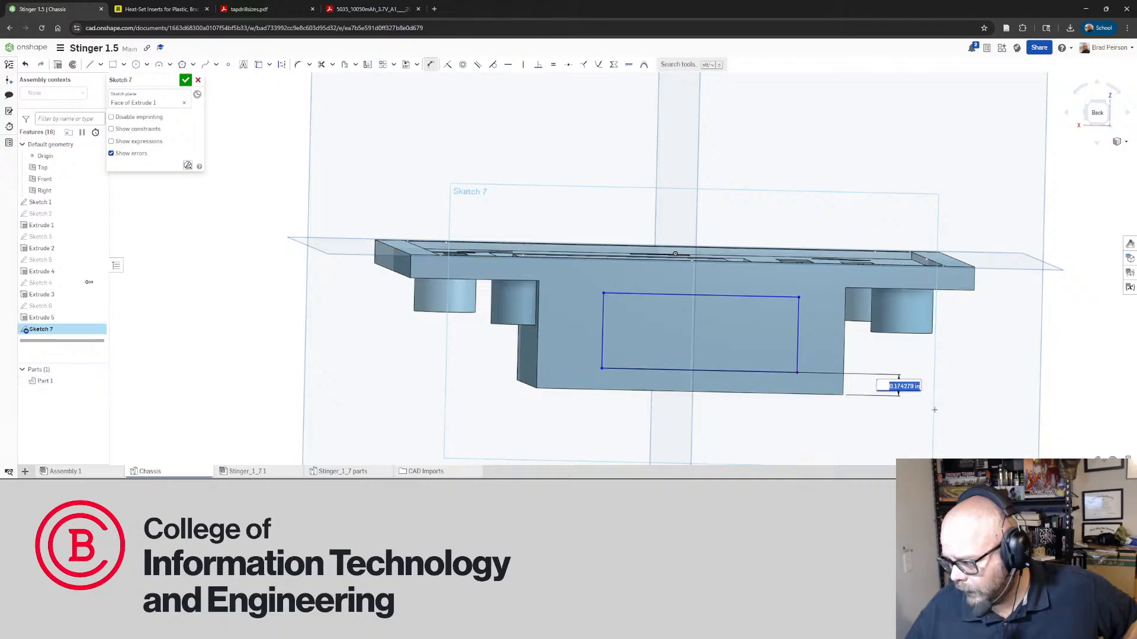
pyautogui.write('0.125')
pyautogui.press('Return')
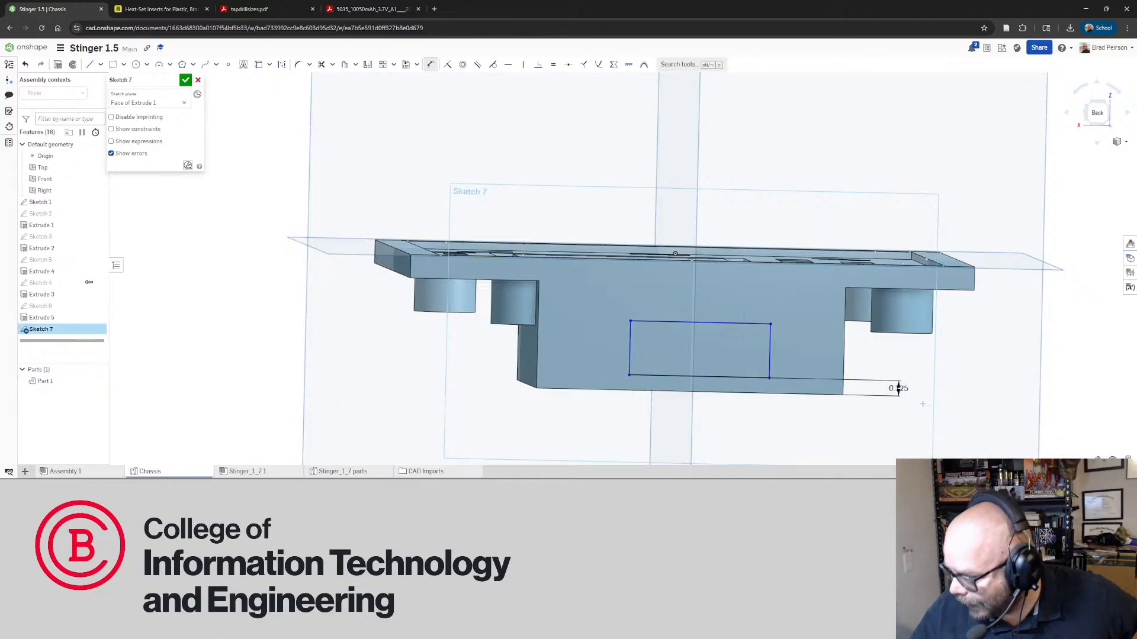
pyautogui.moveTo(893, 385); pyautogui.dragTo(700, 309, button='right')
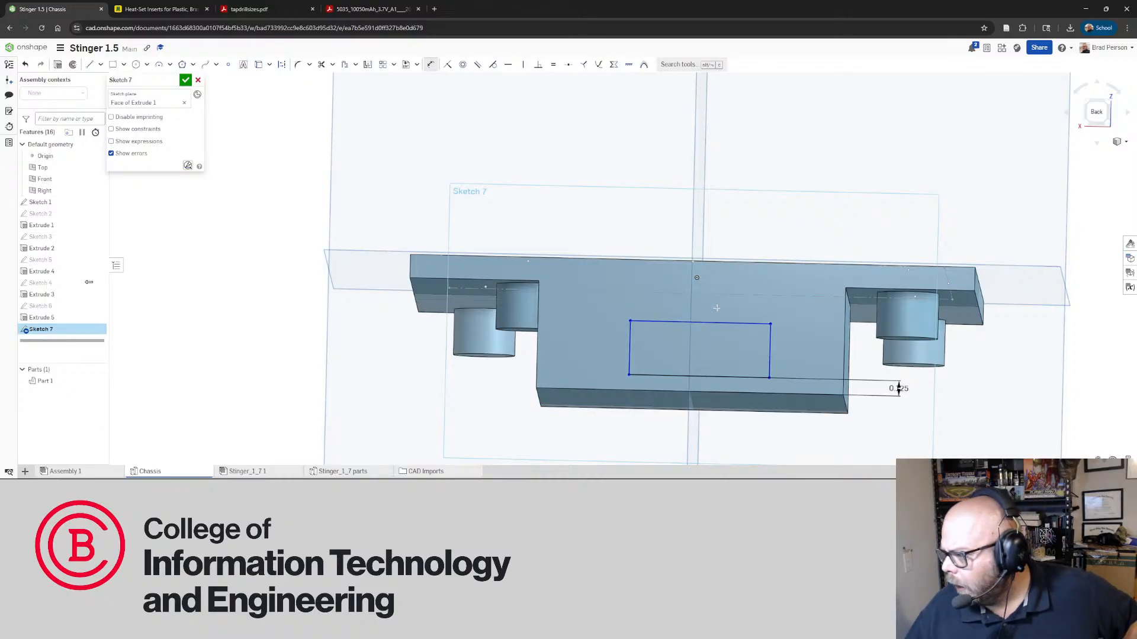
pyautogui.moveTo(718, 308); pyautogui.dragTo(739, 324, button='right')
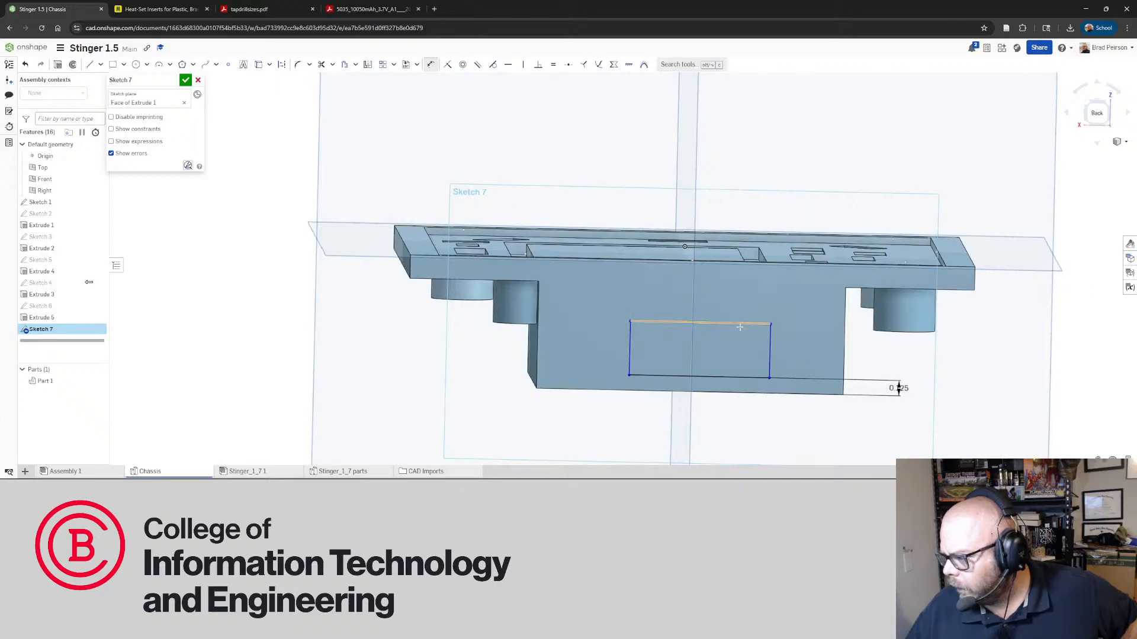
pyautogui.press('Escape')
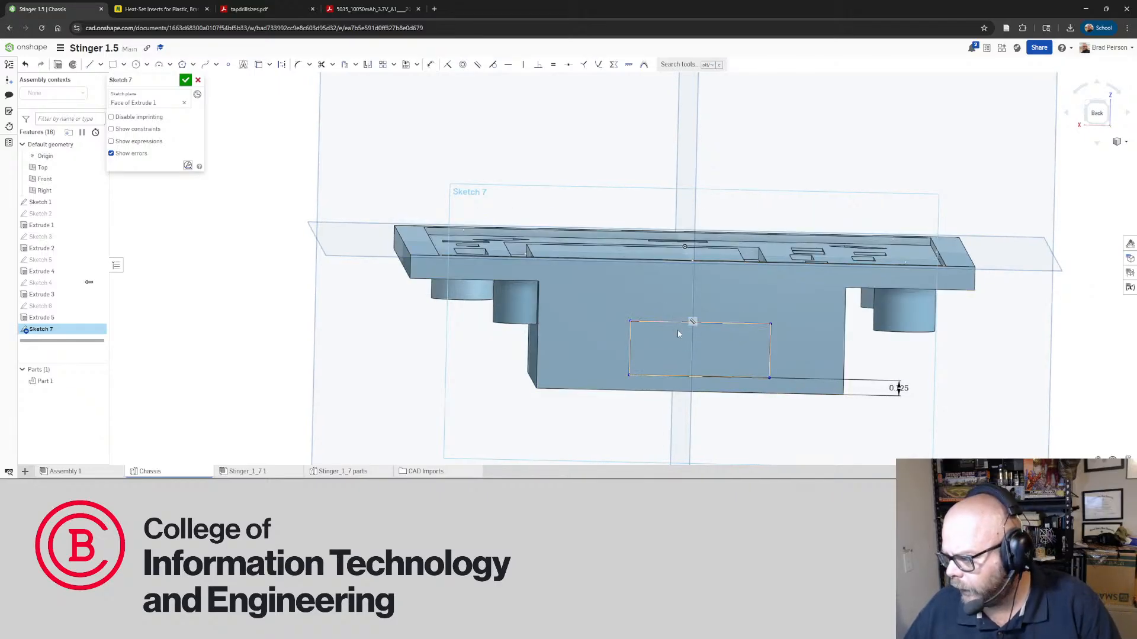
# Move the 0.125 in dimension's text below its extension lines, clear of the block
pyautogui.moveTo(534, 269)
pyautogui.mouseDown(button='right')
pyautogui.moveTo(577, 283)
pyautogui.moveTo(427, 254)
pyautogui.moveTo(439, 279)
pyautogui.mouseUp(button='right')
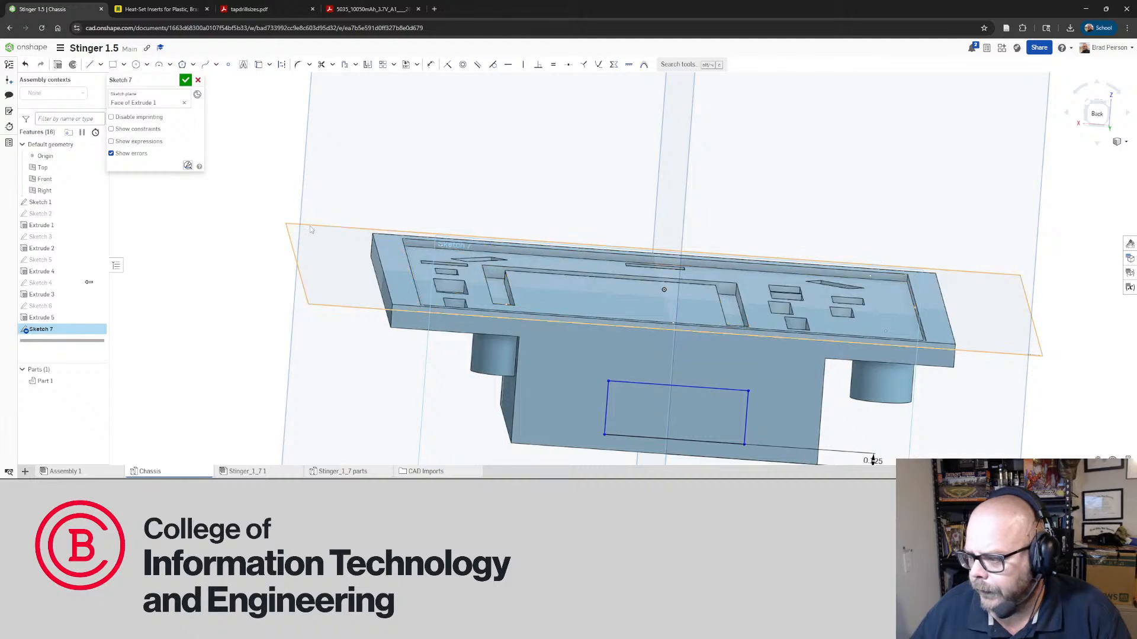
pyautogui.moveTo(508, 322); pyautogui.dragTo(477, 296, button='right')
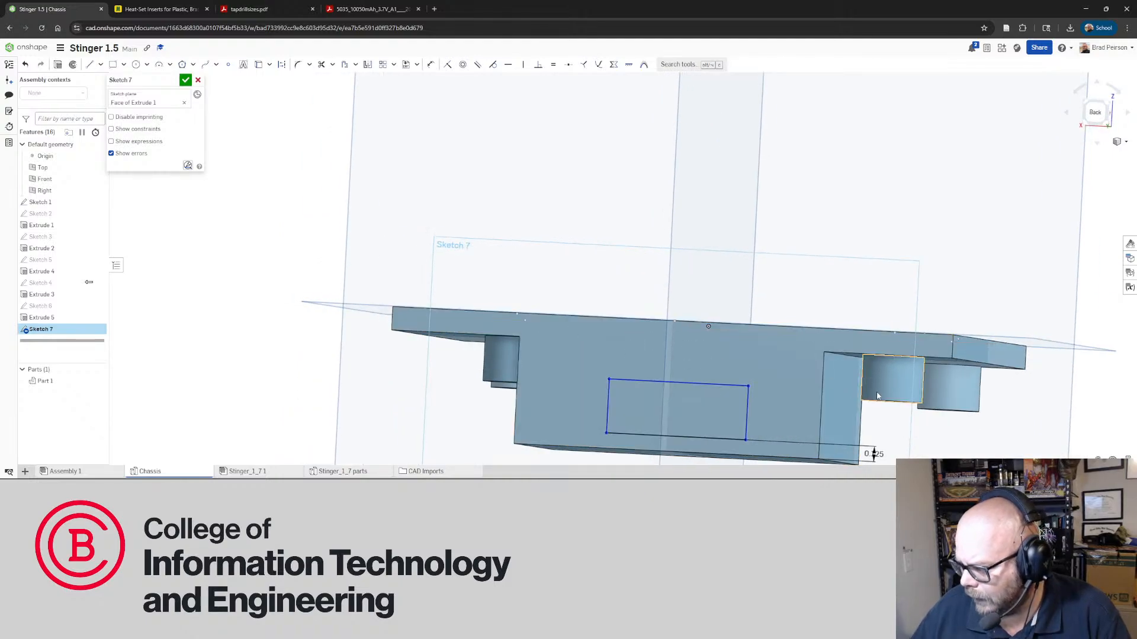
pyautogui.scroll(1, 878, 396)
pyautogui.moveTo(871, 366); pyautogui.dragTo(875, 373, button='right')
pyautogui.scroll(-1, 875, 373)
pyautogui.scroll(2, 854, 455)
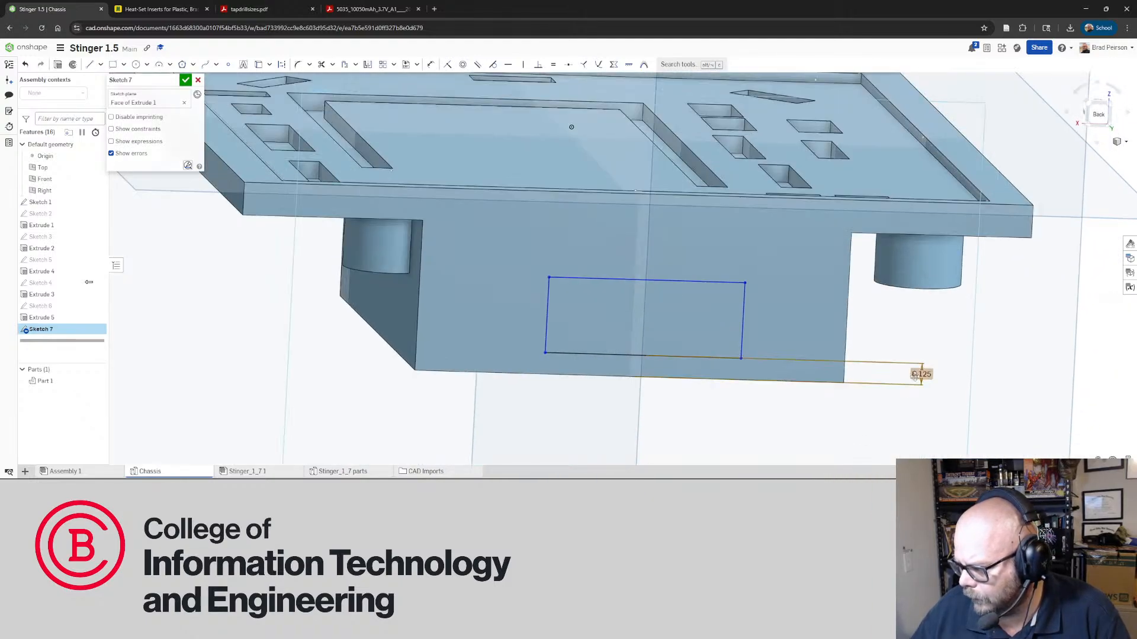
pyautogui.moveTo(933, 380); pyautogui.dragTo(948, 407)
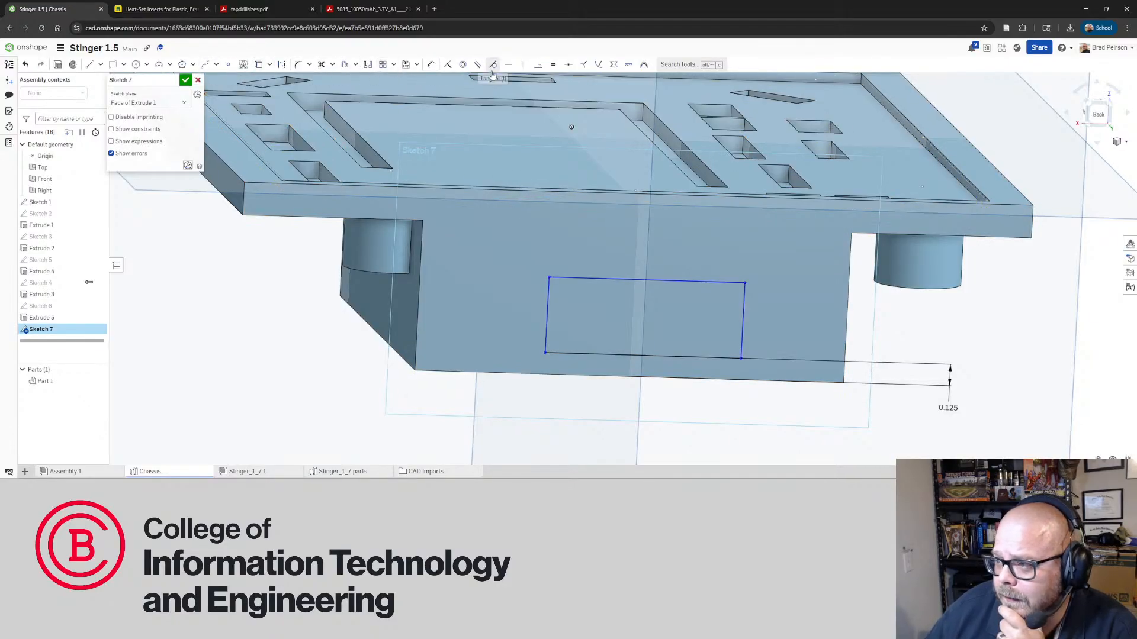
# Sketch a line about 0.145 in long from the midpoint of the rectangle's lower edge to the midpoint of the block's bottom edge
pyautogui.press('l')
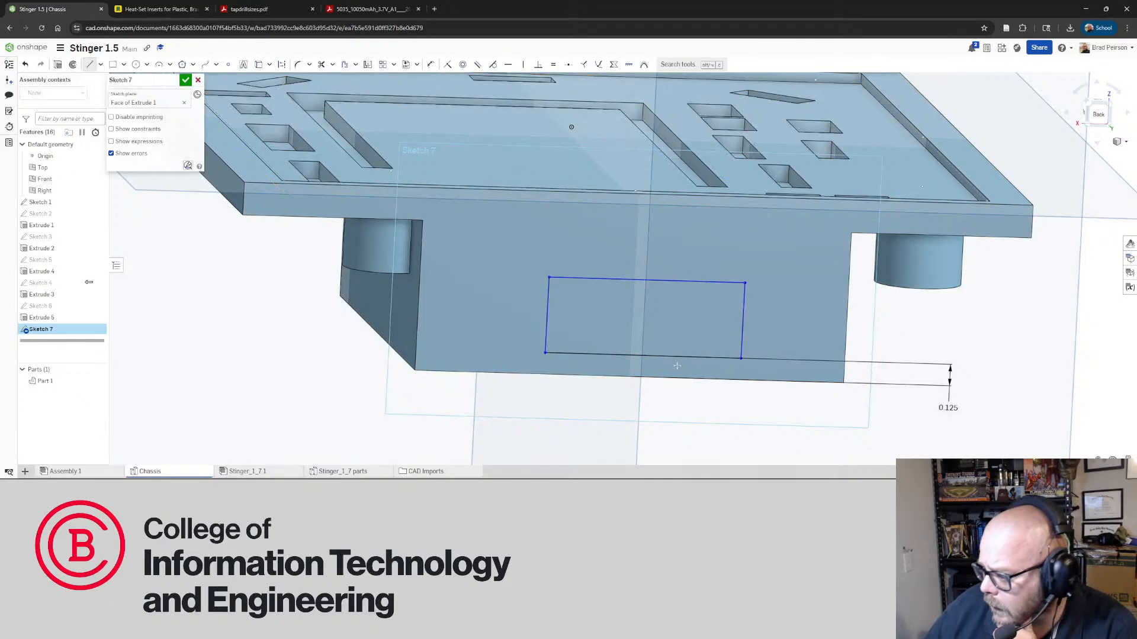
pyautogui.click(642, 356)
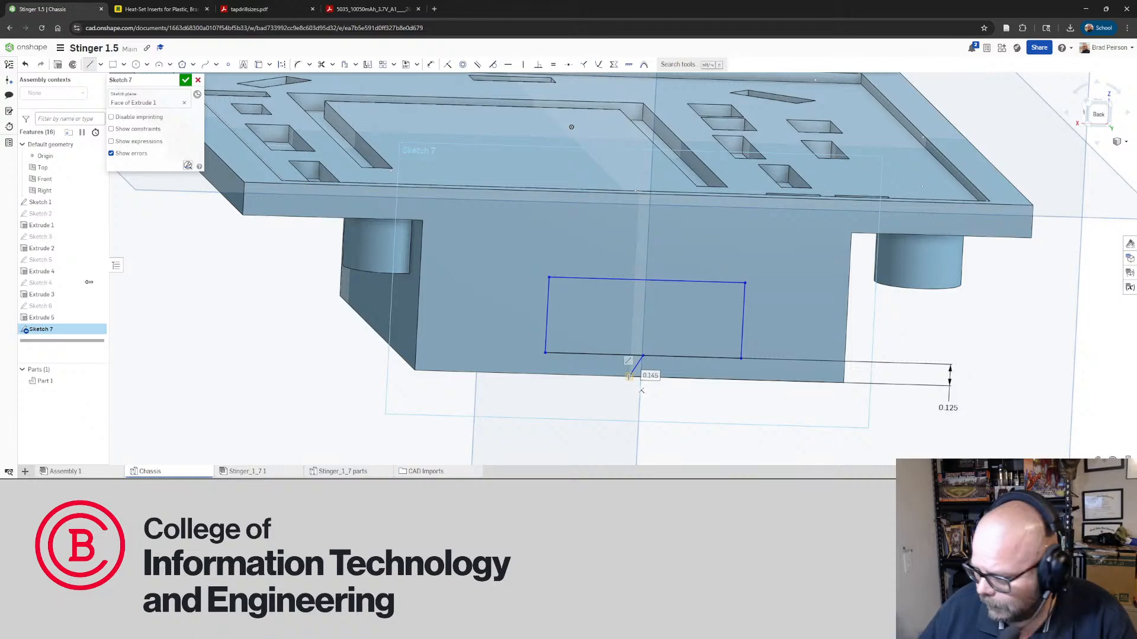
pyautogui.click(630, 376)
pyautogui.click(635, 368)
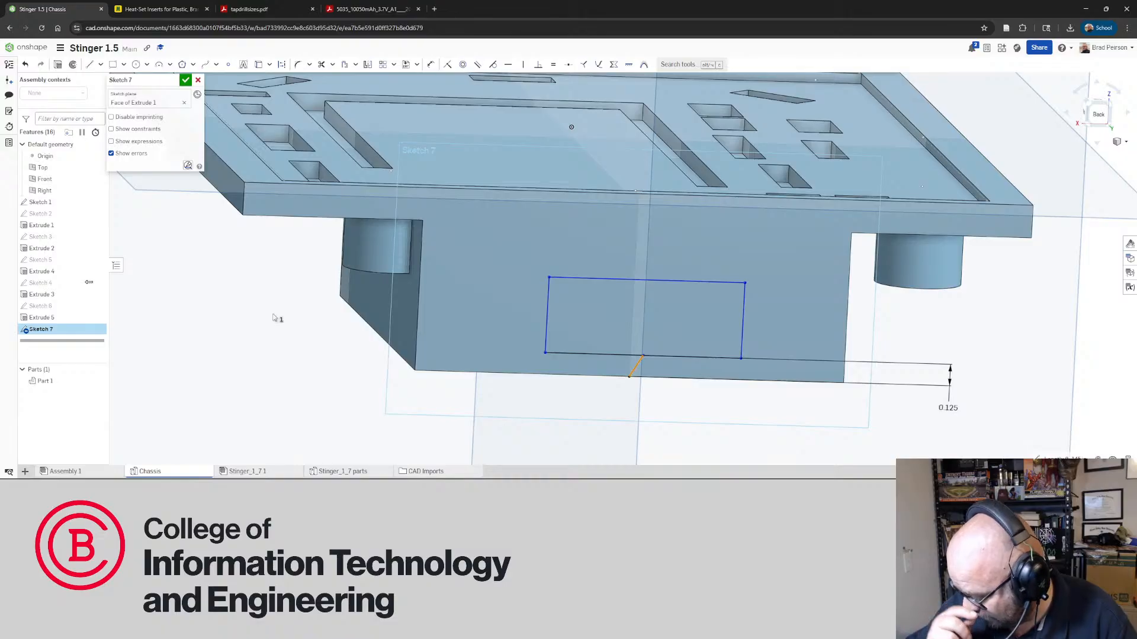
# Convert the short connecting line to construction geometry and constrain it vertical to centre the rectangle on the block
pyautogui.scroll(5, 646, 367)
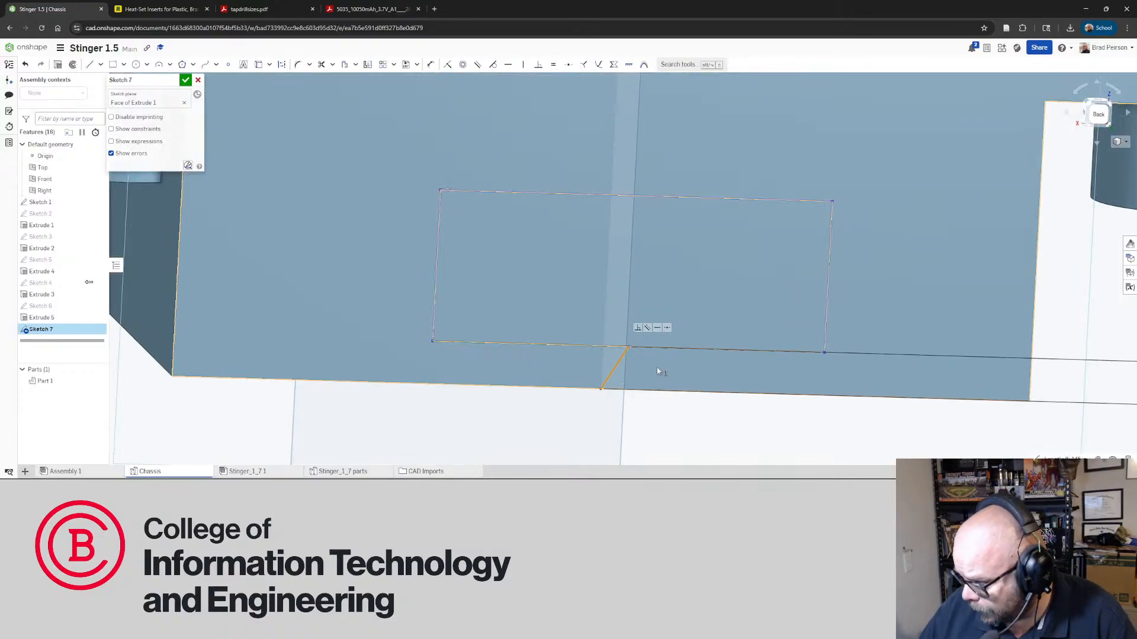
pyautogui.click(643, 339)
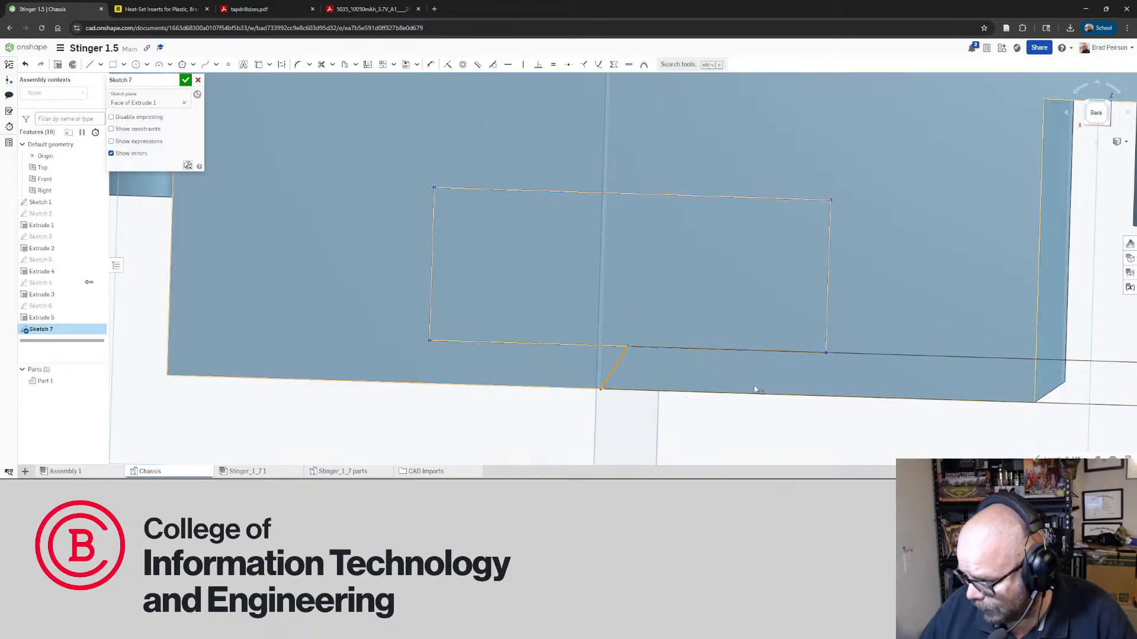
pyautogui.click(661, 350)
pyautogui.moveTo(661, 350); pyautogui.dragTo(672, 358, button='right')
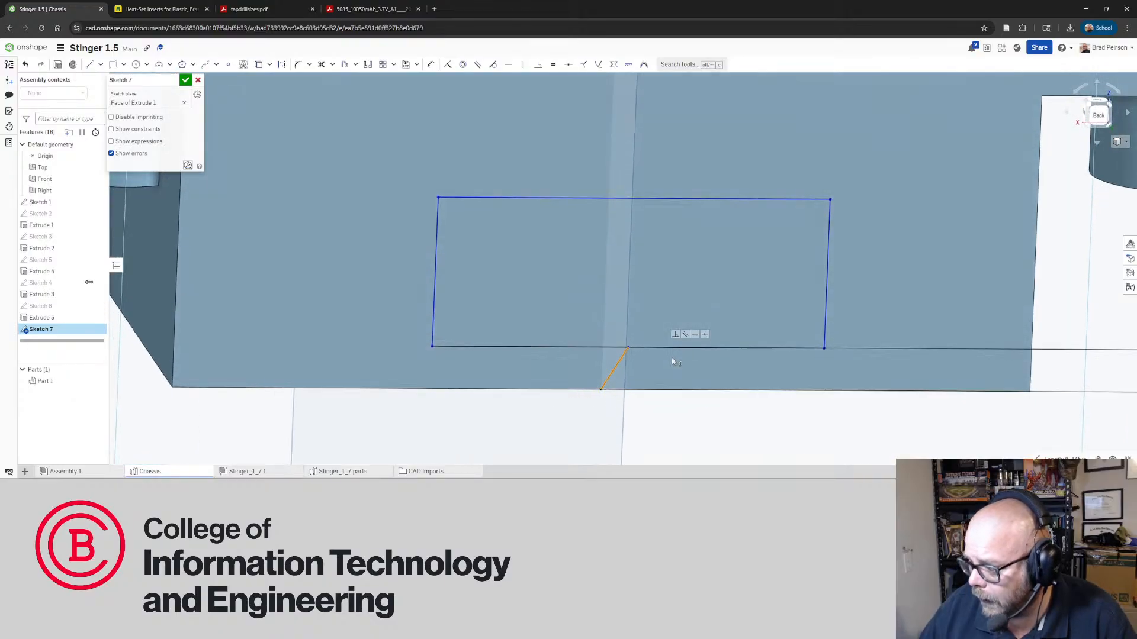
pyautogui.click(276, 69)
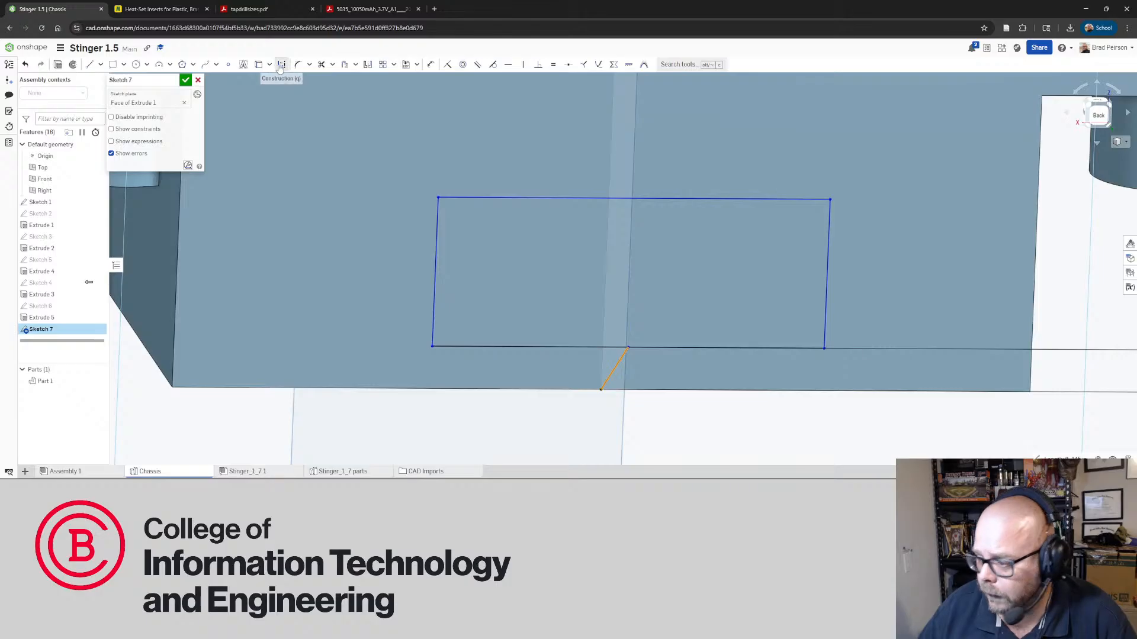
pyautogui.click(523, 65)
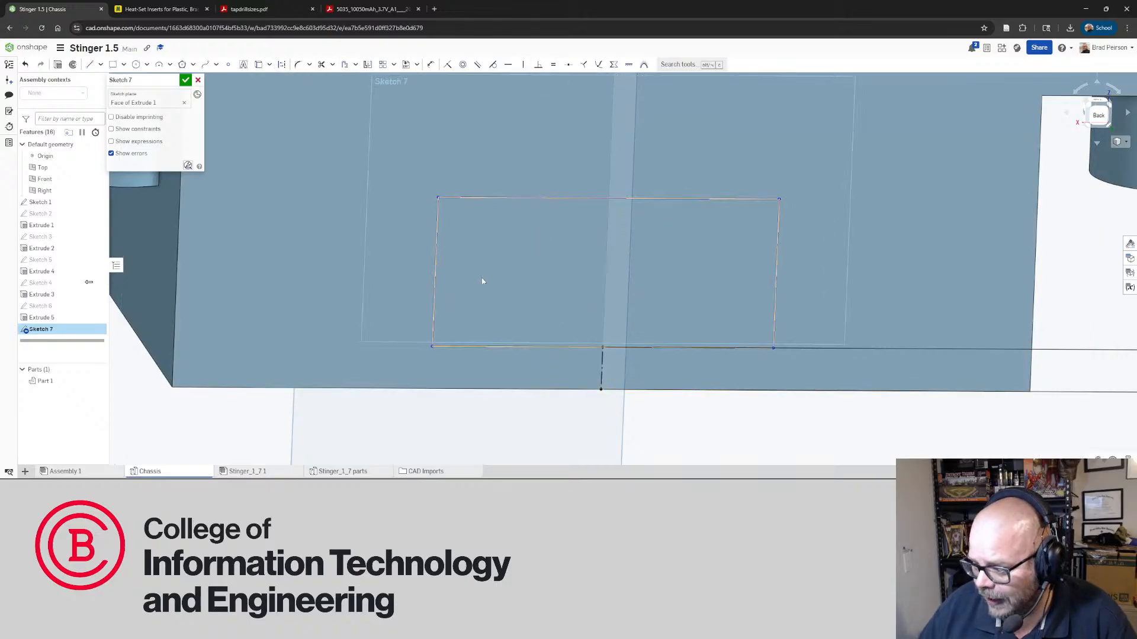
# Check the pack's rounded end profile in the battery datasheet
pyautogui.scroll(-5, 474, 276)
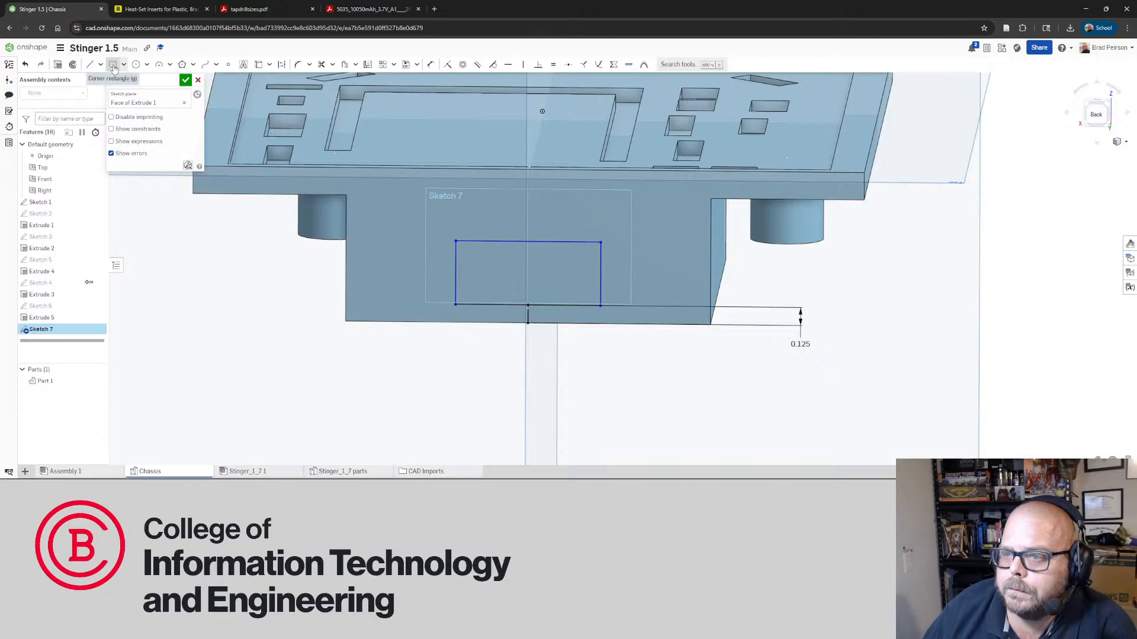
pyautogui.click(367, 9)
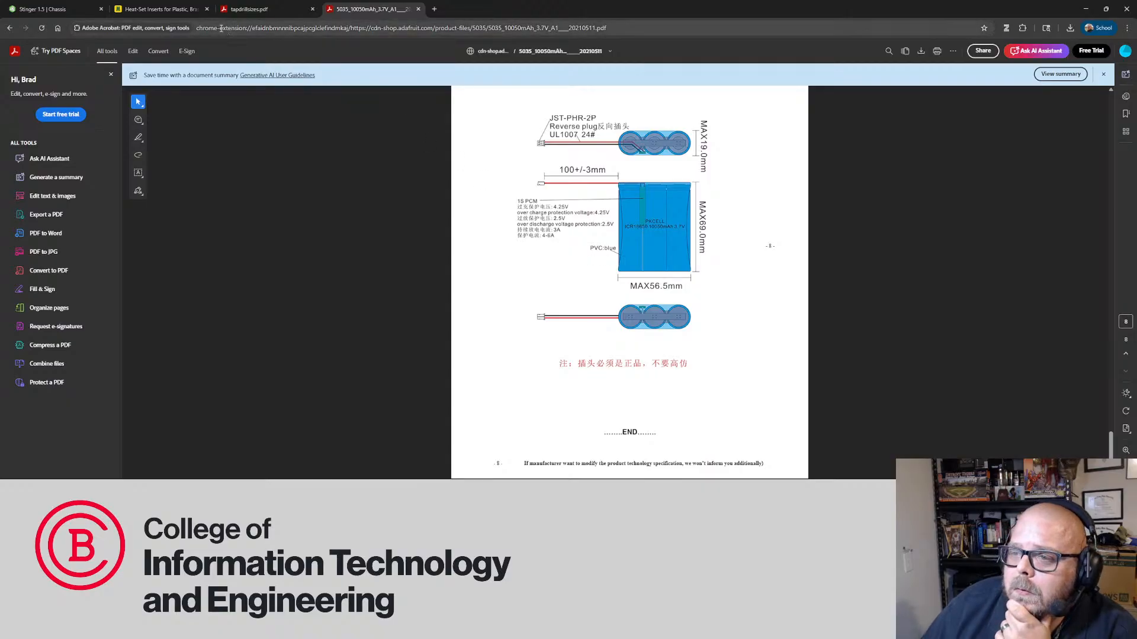
pyautogui.click(41, 9)
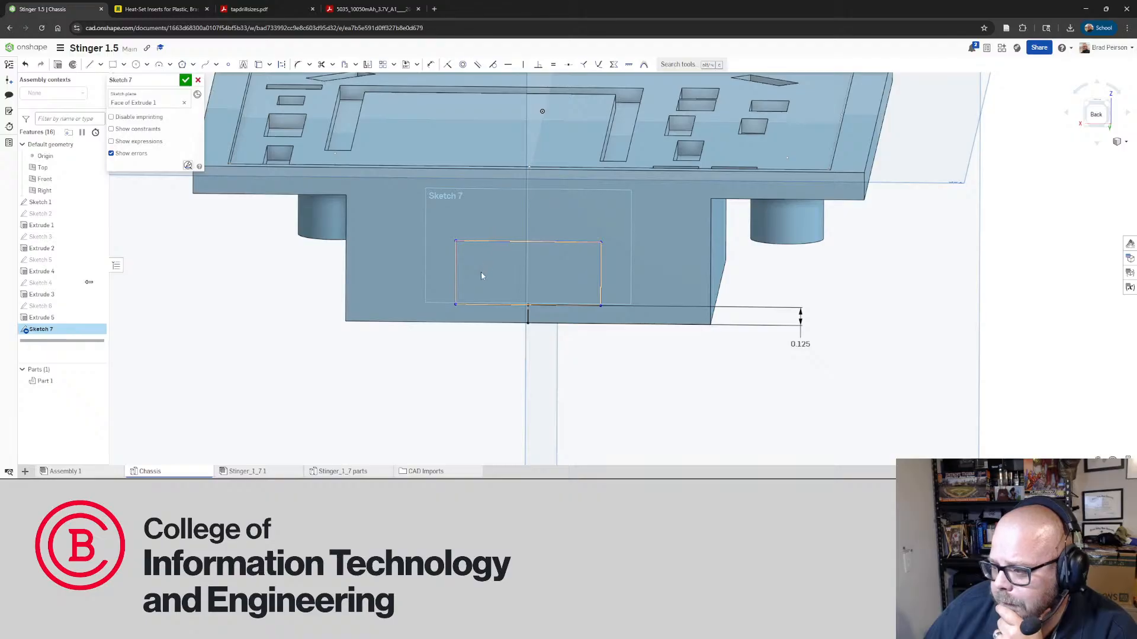
# Convert the rectangle's two short side edges to construction geometry
pyautogui.click(457, 293)
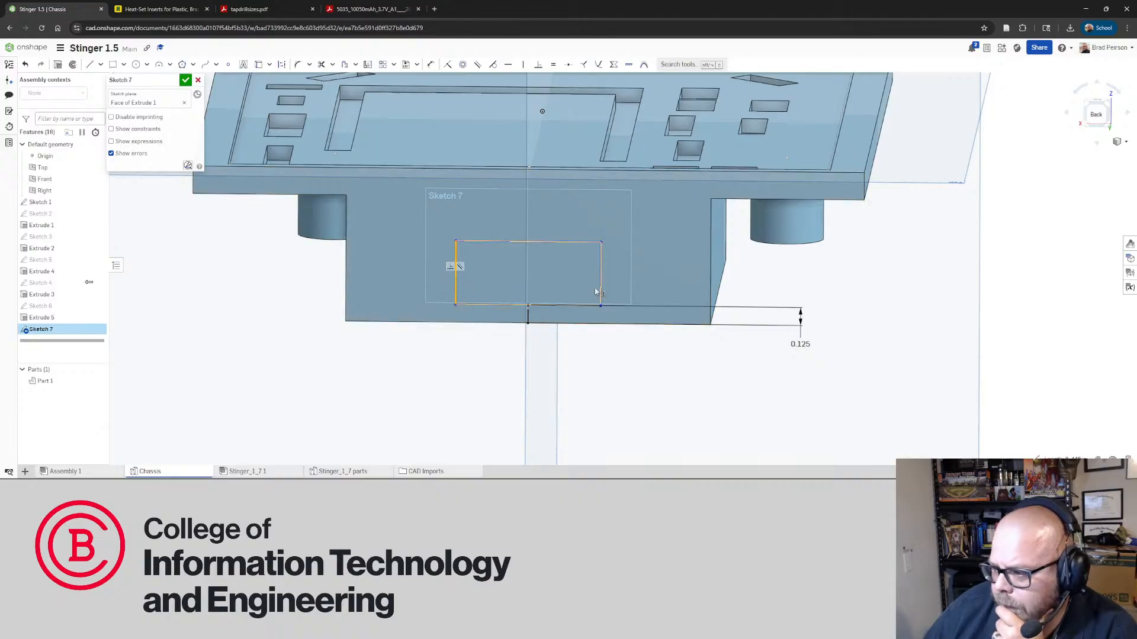
pyautogui.click(601, 272)
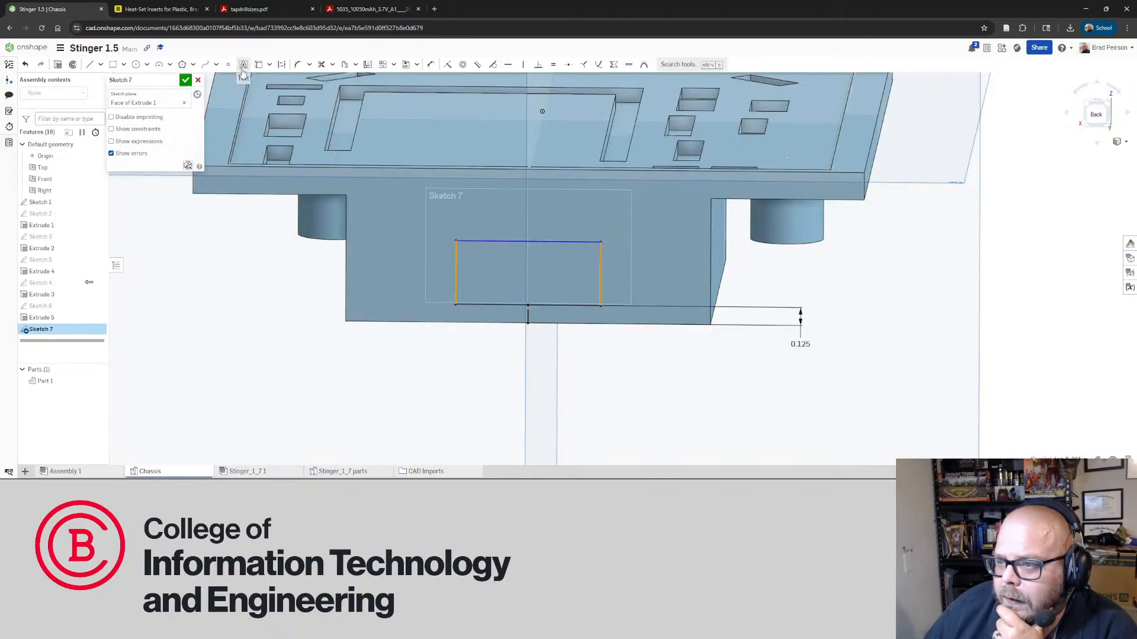
pyautogui.click(283, 65)
# Draw an outward semicircular arc over each short side of the rectangle and make both arcs regular, non-construction geometry
pyautogui.press('a')
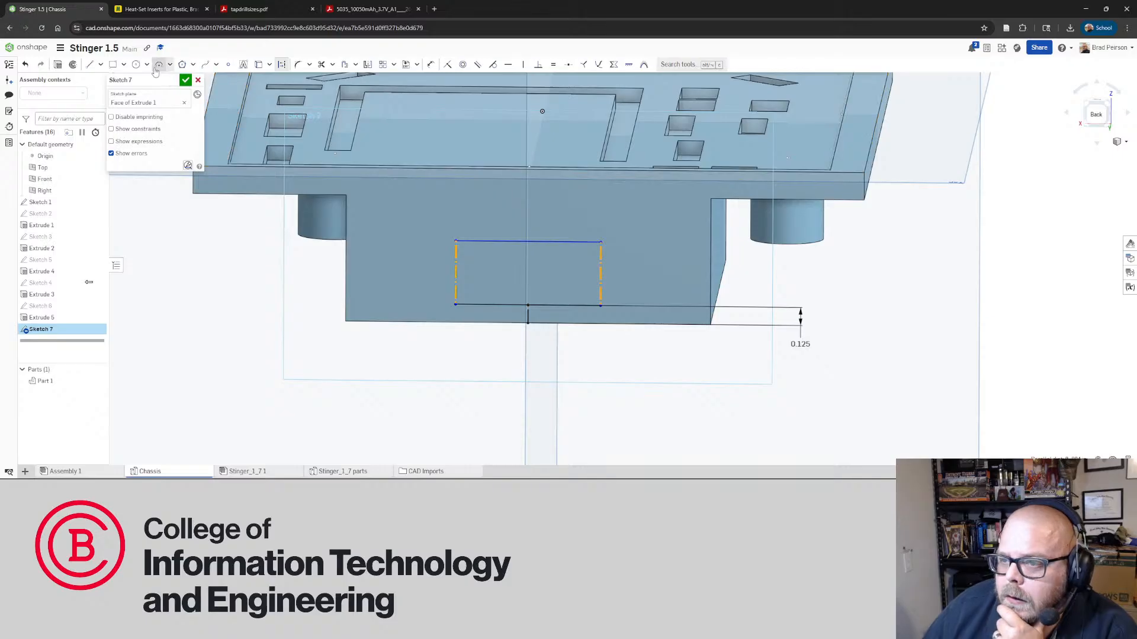
pyautogui.click(610, 253)
pyautogui.click(600, 305)
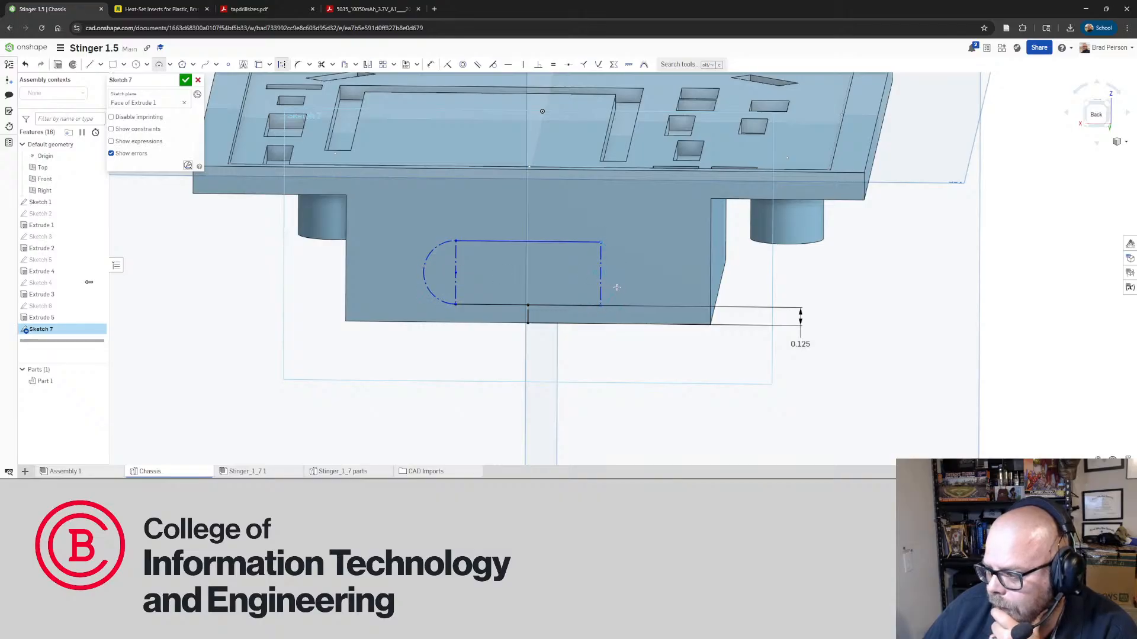
pyautogui.click(630, 263)
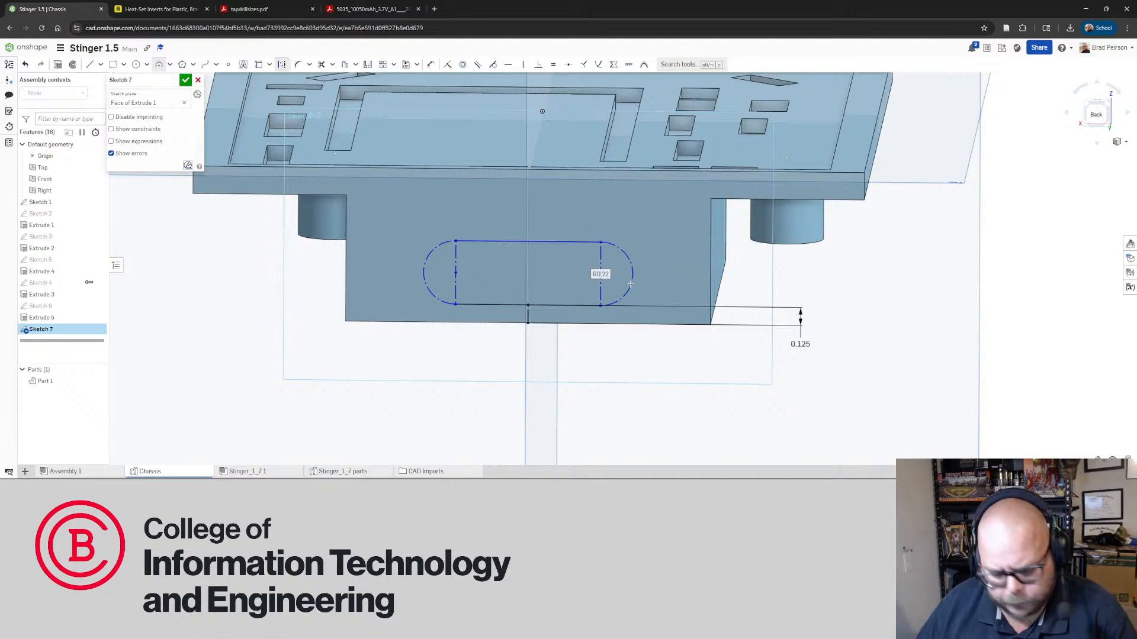
pyautogui.click(602, 244)
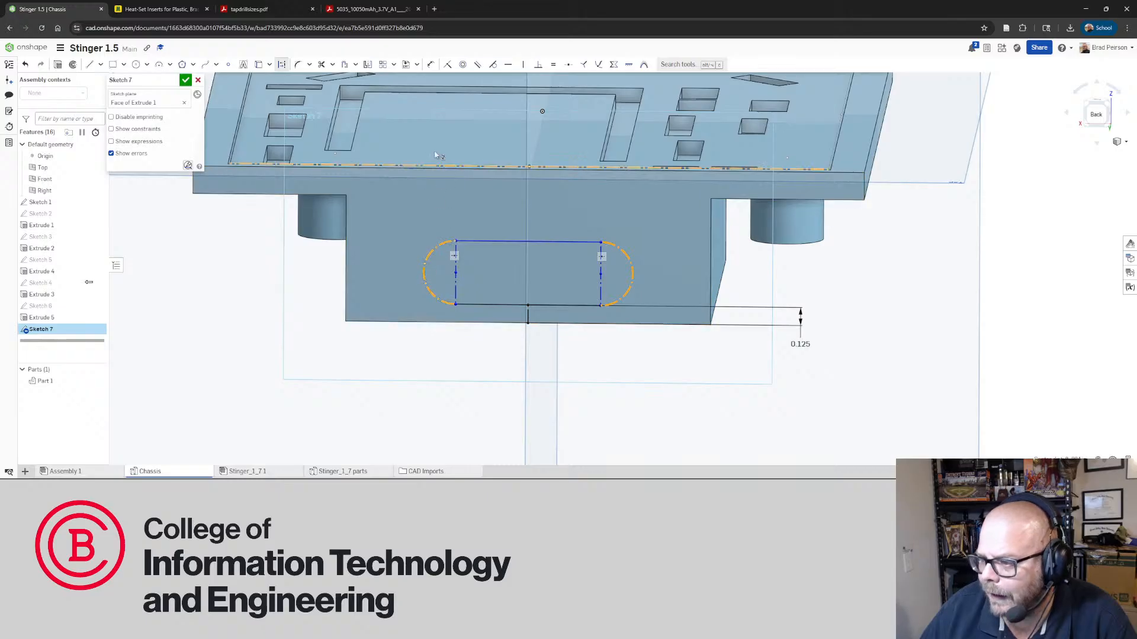
pyautogui.click(281, 66)
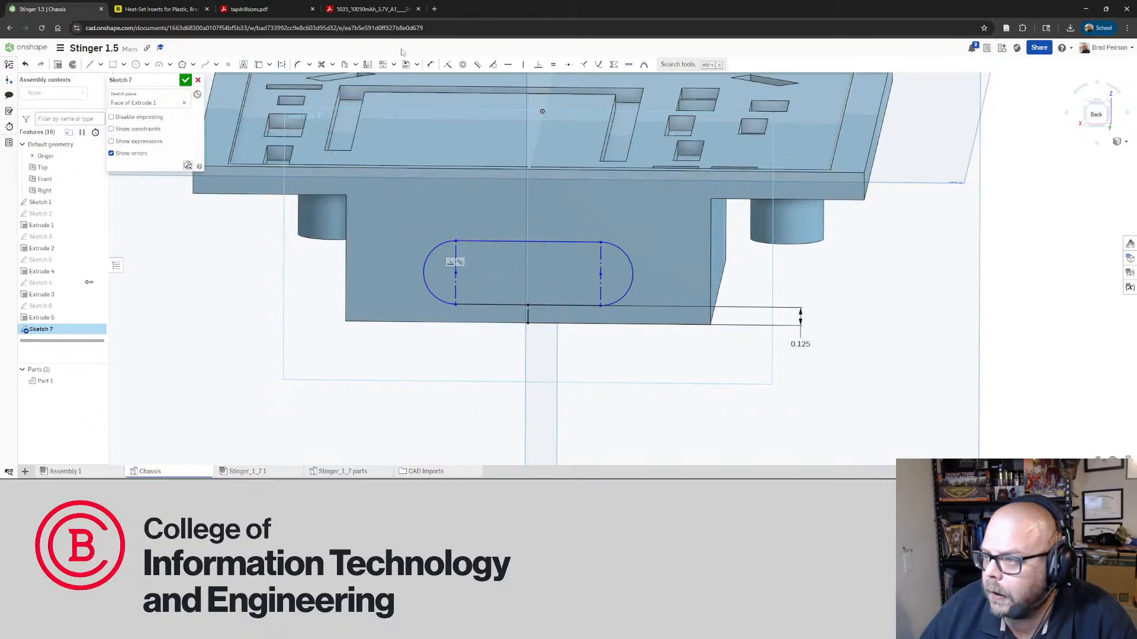
# Place a sketch point at the outermost position of each end arc
pyautogui.click(228, 66)
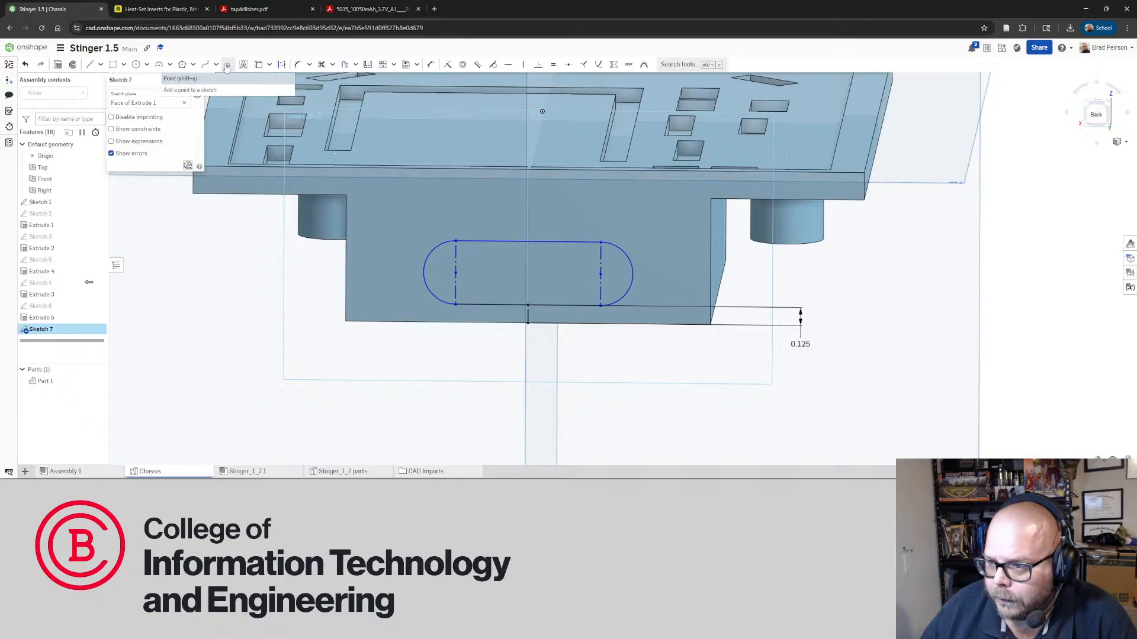
pyautogui.click(423, 272)
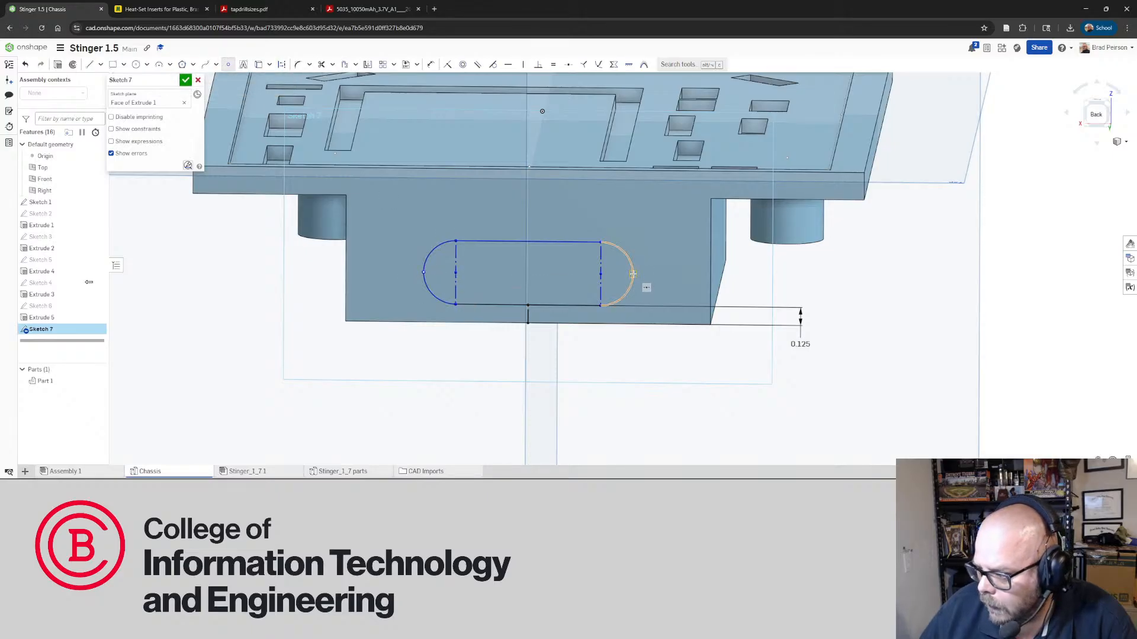
pyautogui.press('Escape')
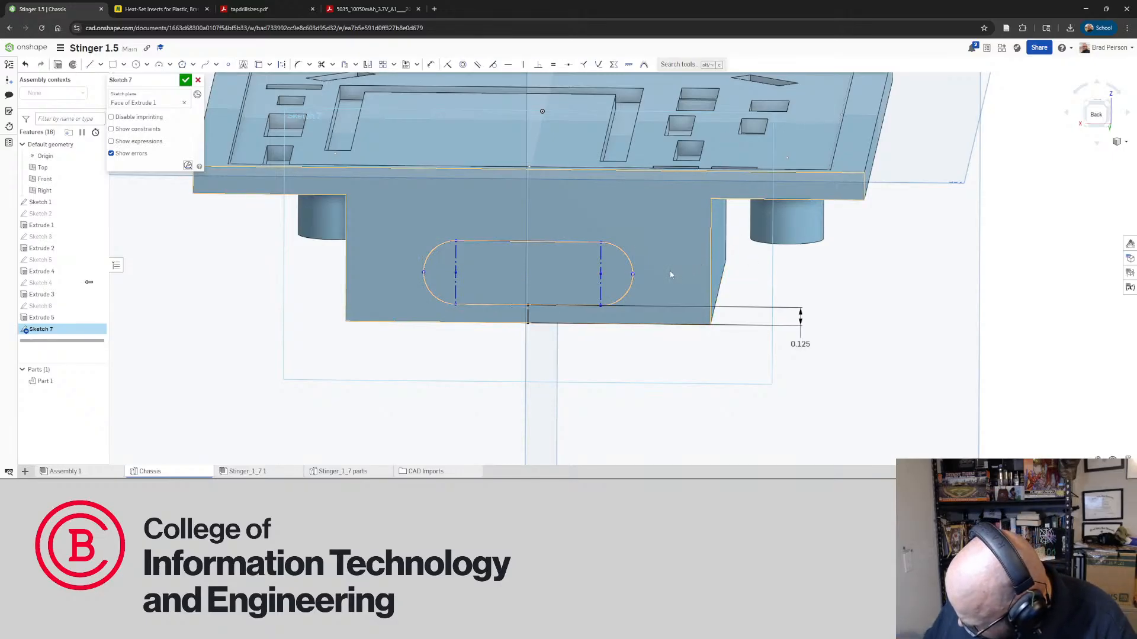
pyautogui.click(633, 262)
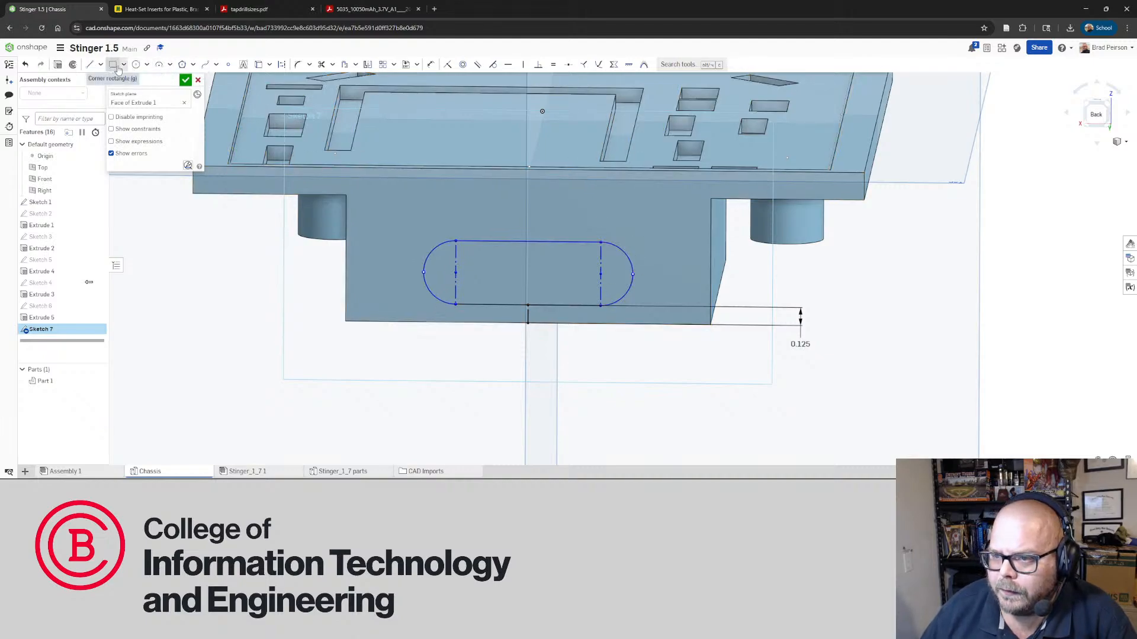
# Dimension the overall slot width between the two arc points to 2.26 in
pyautogui.click(431, 65)
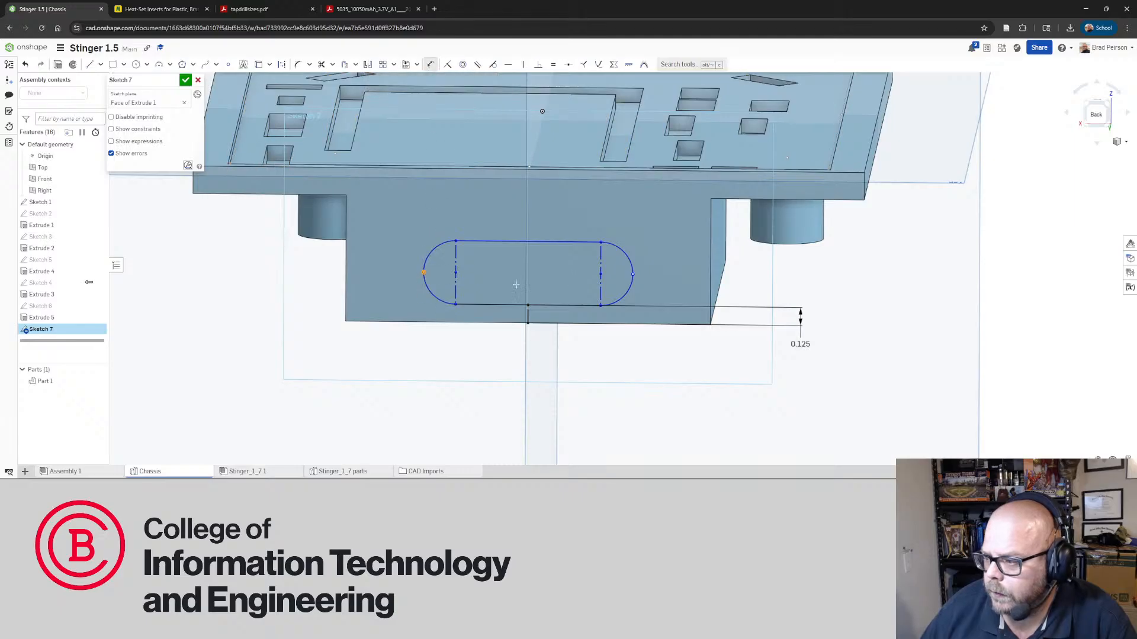
pyautogui.click(633, 275)
pyautogui.click(502, 355)
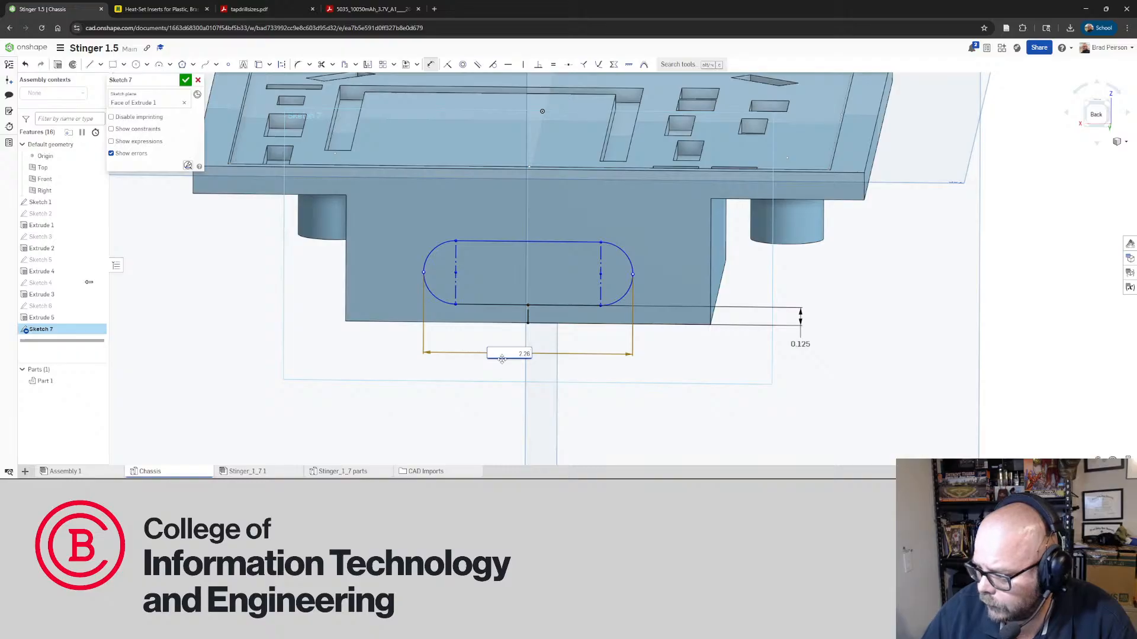
pyautogui.write('2.26')
pyautogui.press('Return')
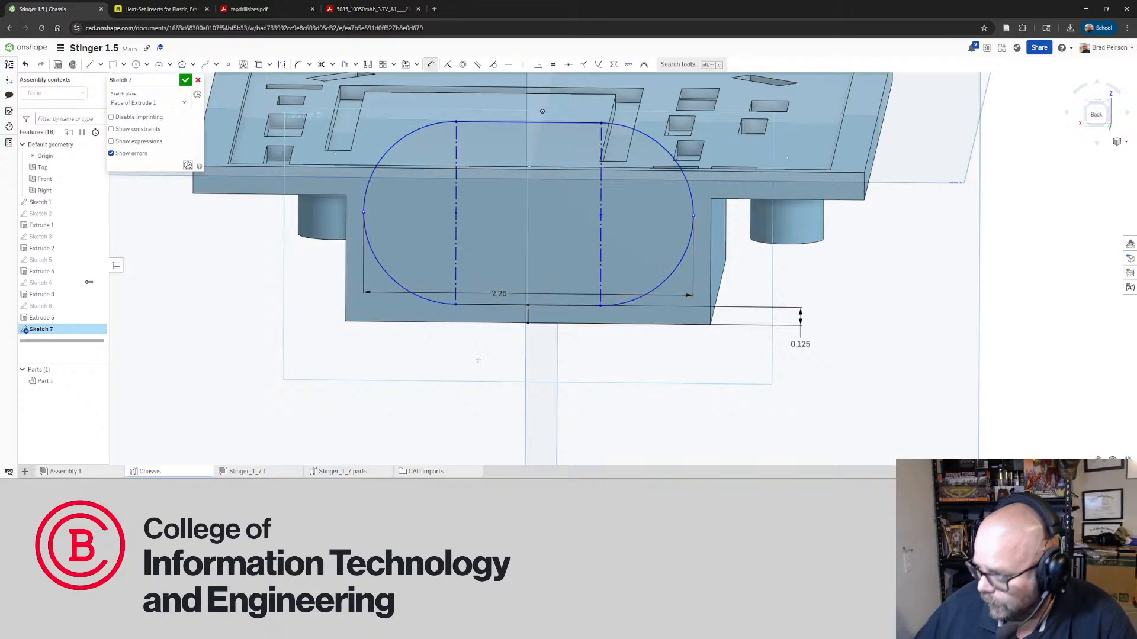
# Inspect the slot against the battery block and check the pack's maximum width and thickness in the datasheet
pyautogui.moveTo(466, 317)
pyautogui.mouseDown(button='right')
pyautogui.moveTo(465, 227)
pyautogui.moveTo(472, 267)
pyautogui.mouseUp(button='right')
pyautogui.scroll(-5, 687, 336)
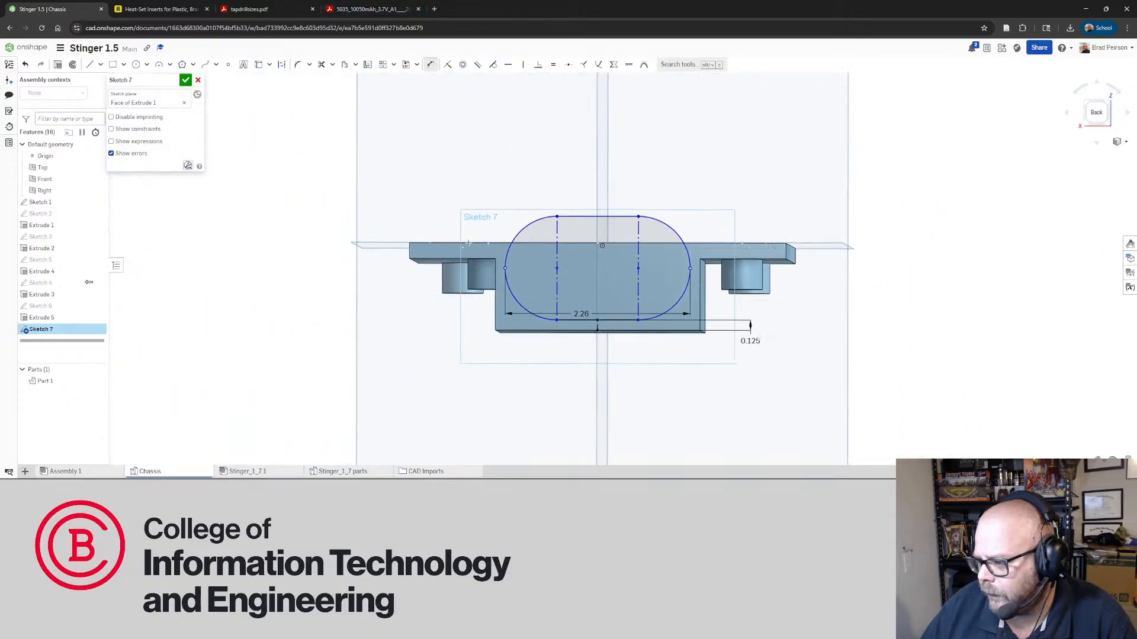
pyautogui.scroll(4, 619, 313)
pyautogui.scroll(2, 618, 312)
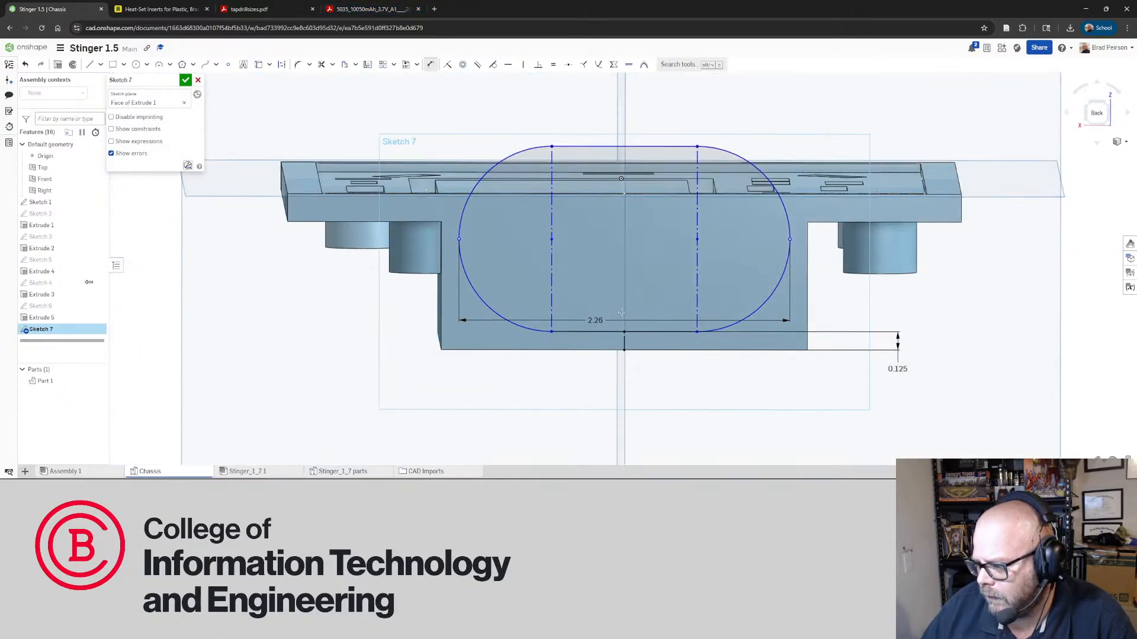
pyautogui.click(367, 9)
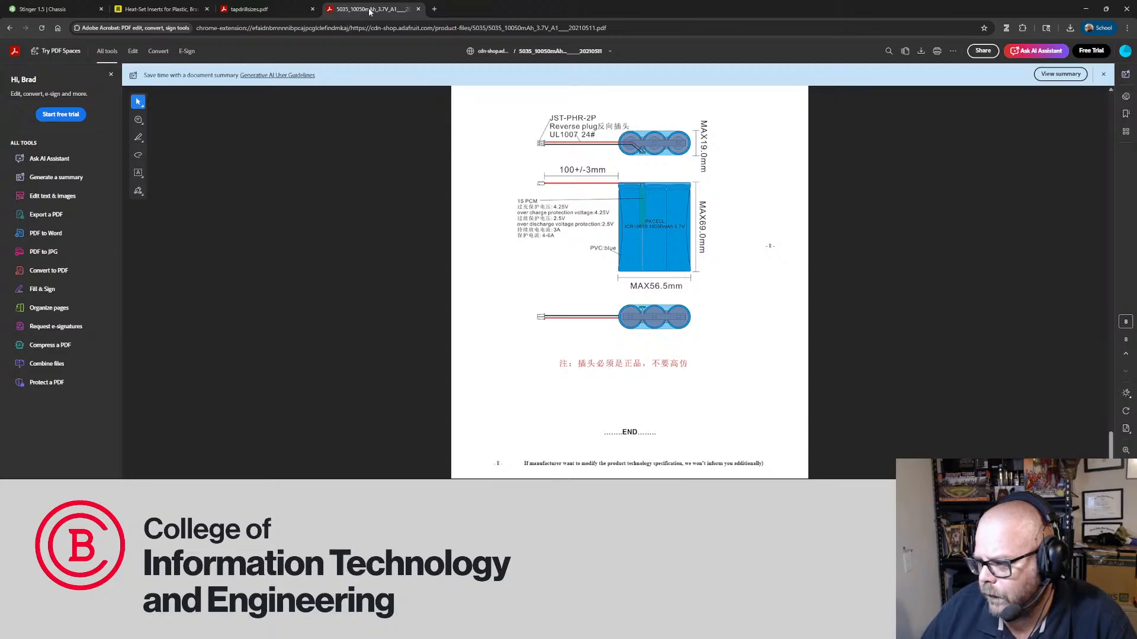
pyautogui.click(59, 9)
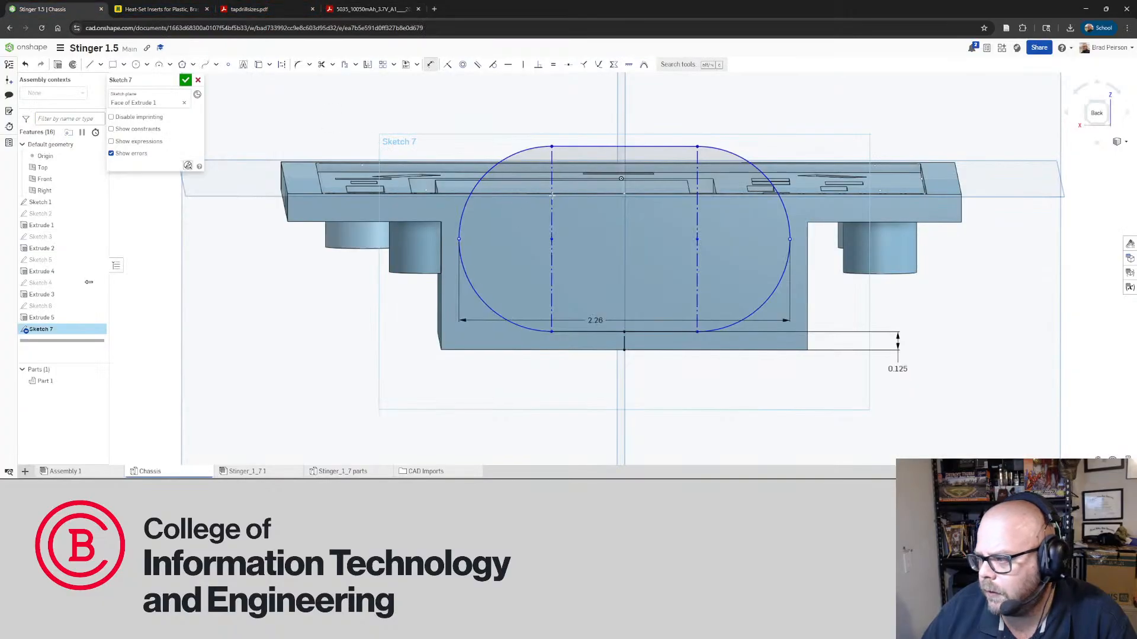
# Lower the slot's upper straight edge until the whole profile sits inside the block's back face, below the chassis plate
pyautogui.press('Escape')
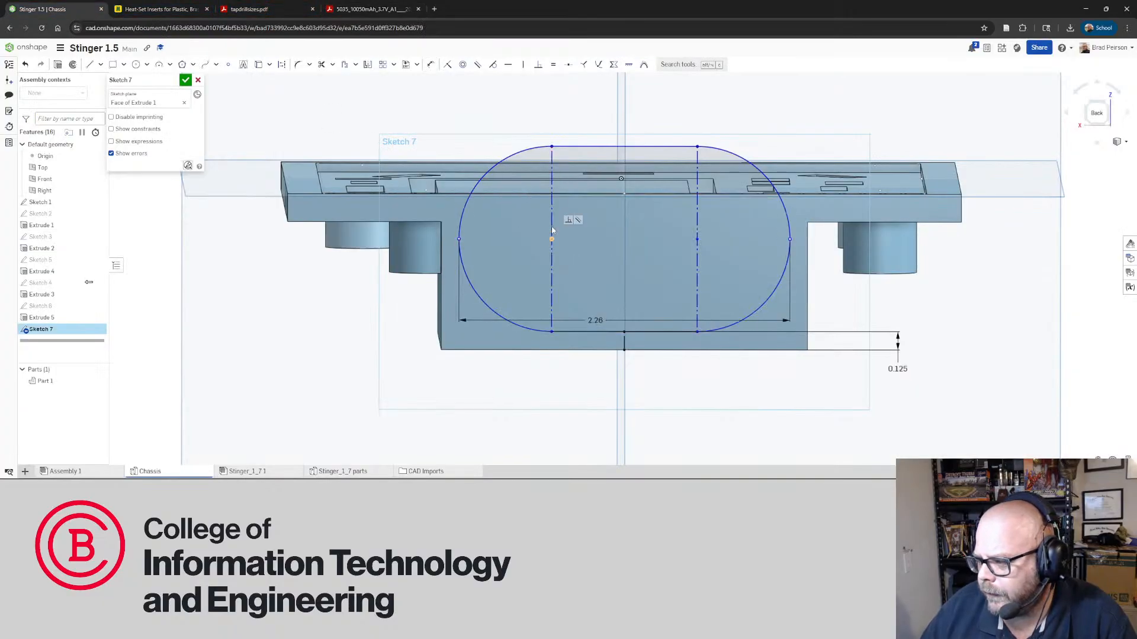
pyautogui.moveTo(597, 146); pyautogui.dragTo(596, 225)
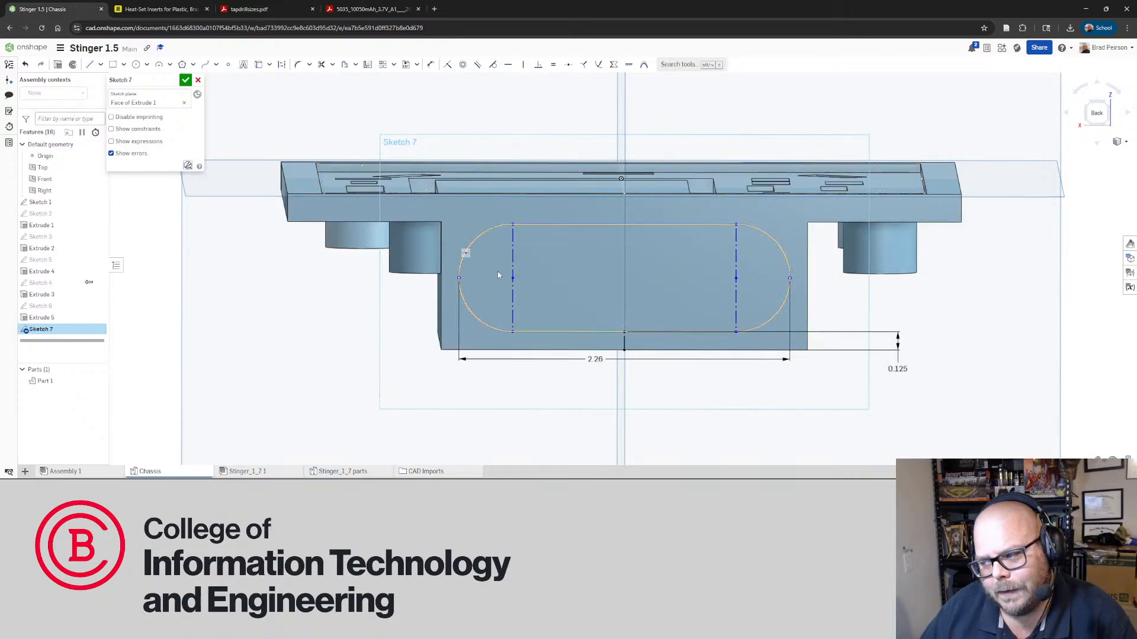
pyautogui.moveTo(541, 226)
pyautogui.mouseDown()
pyautogui.moveTo(547, 251)
pyautogui.moveTo(551, 228)
pyautogui.mouseUp()
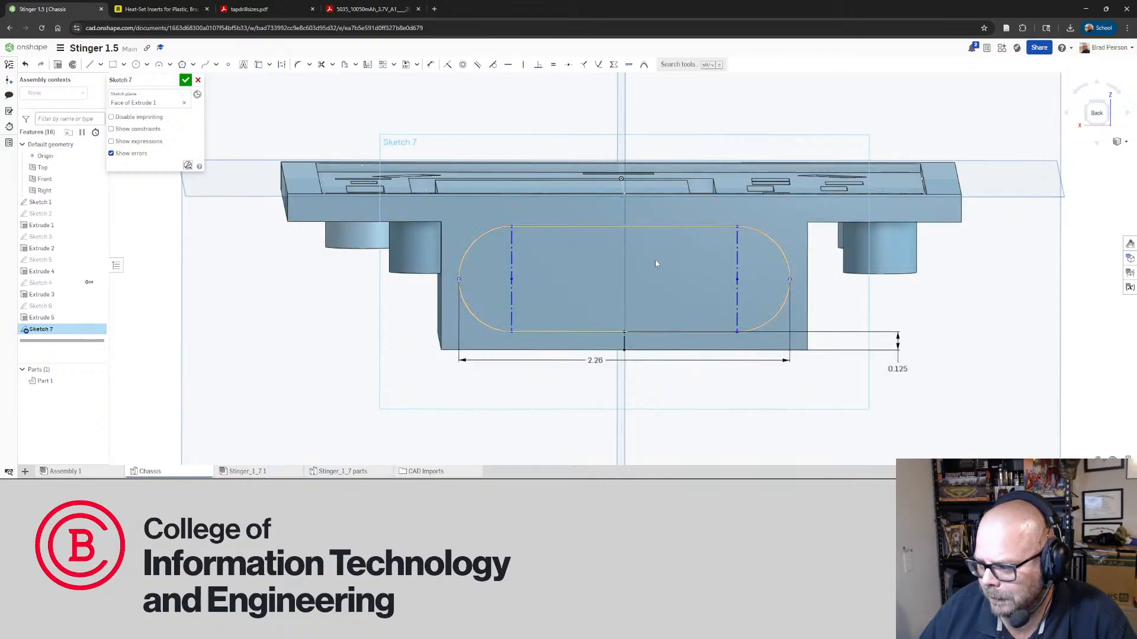
pyautogui.moveTo(655, 263); pyautogui.dragTo(623, 268, button='right')
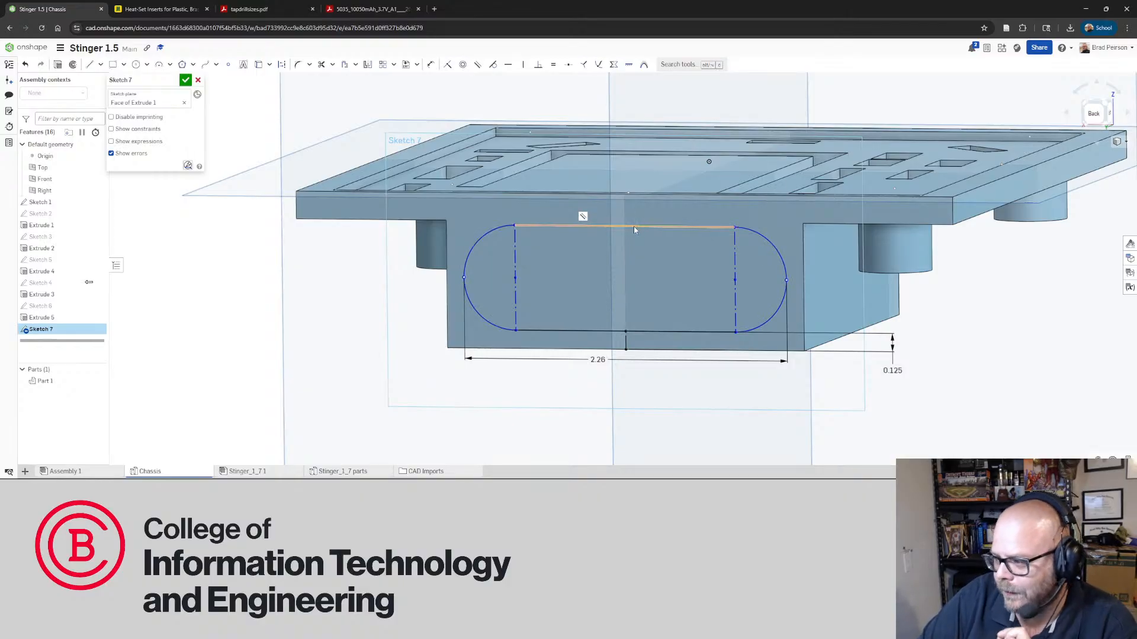
pyautogui.moveTo(634, 226); pyautogui.dragTo(656, 240)
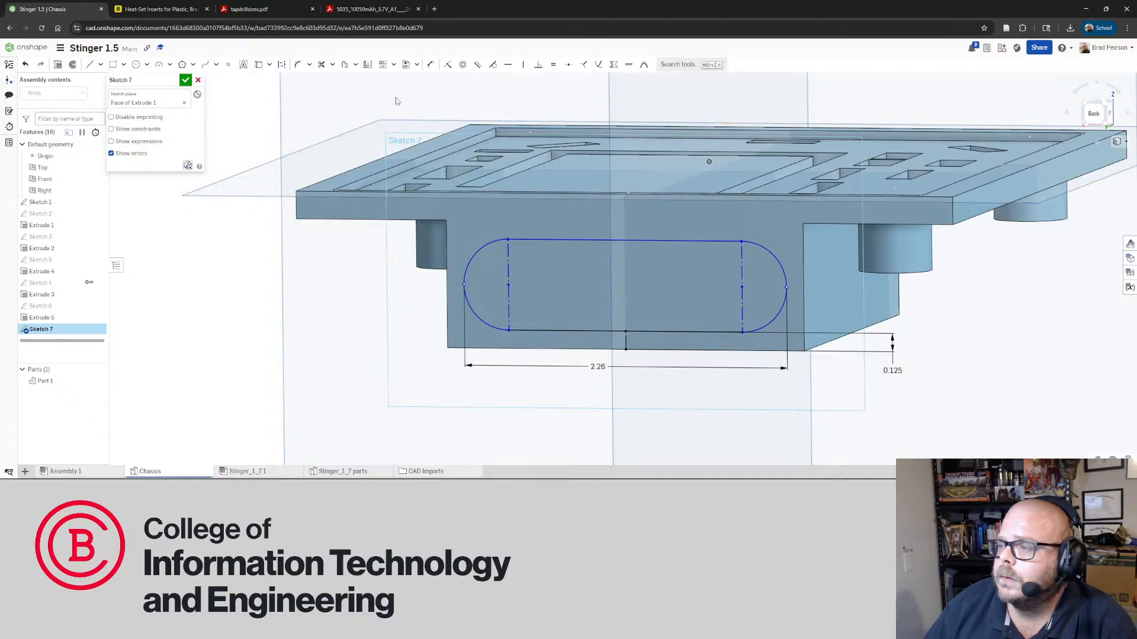
# Dimension the slot's height between its two straight edges to 0.76 in
pyautogui.click(431, 64)
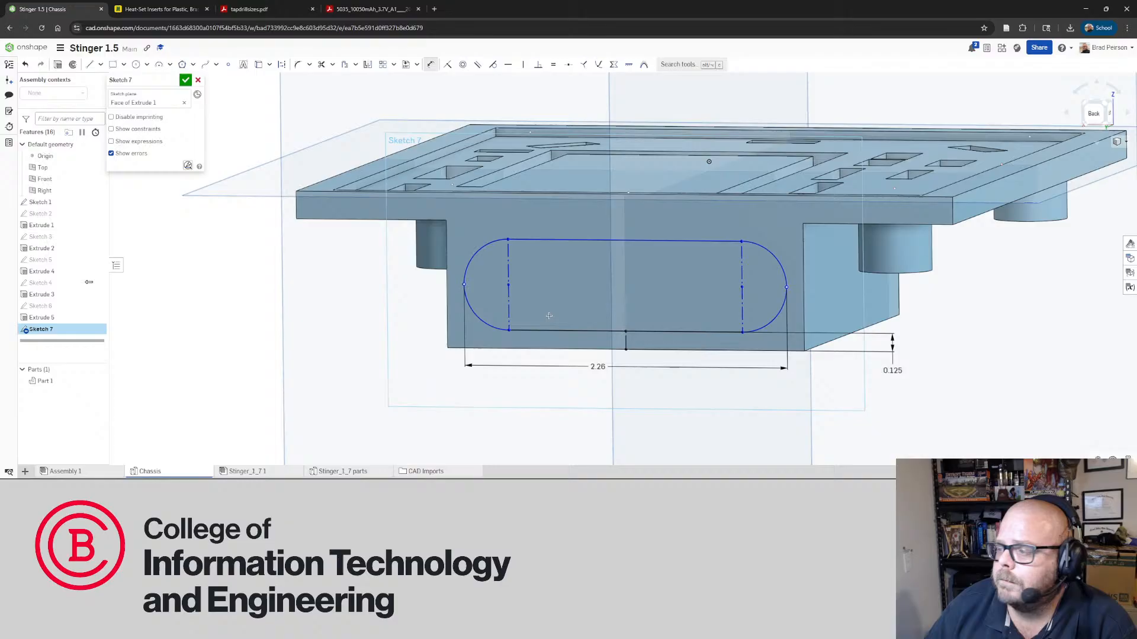
pyautogui.click(578, 331)
pyautogui.click(592, 241)
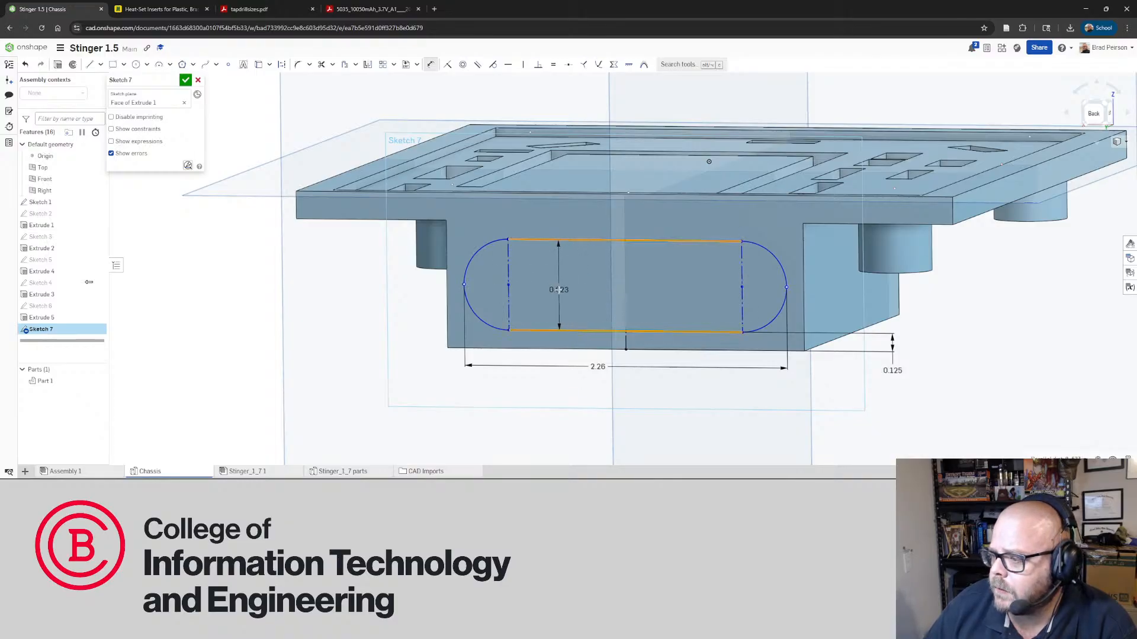
pyautogui.click(558, 289)
pyautogui.write('0.')
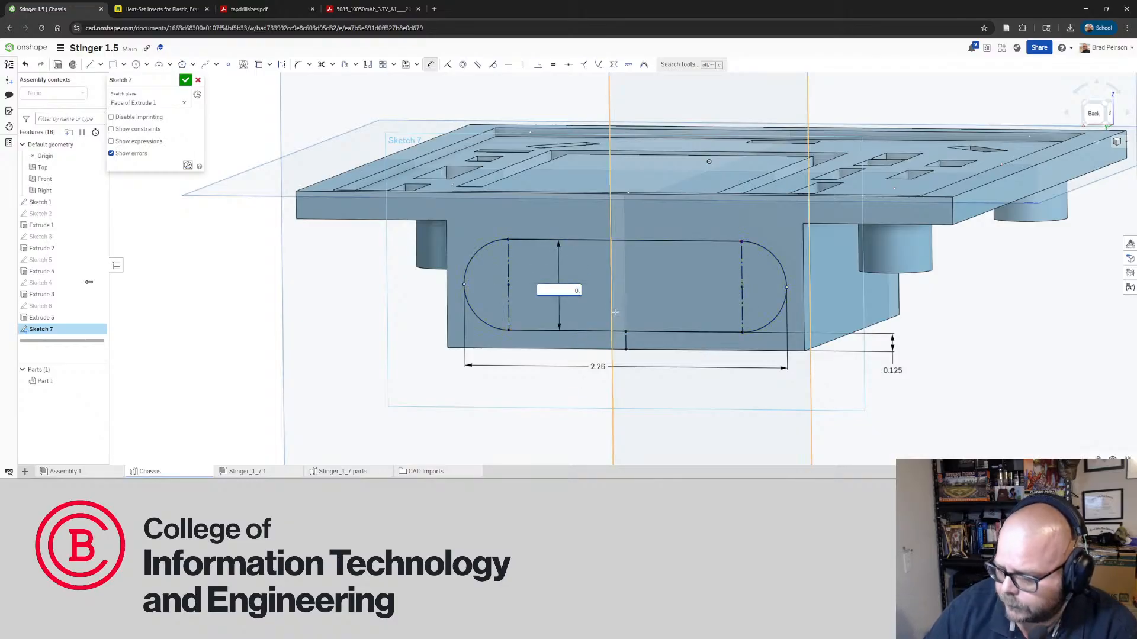
pyautogui.write('76')
pyautogui.press('Return')
pyautogui.moveTo(615, 312)
pyautogui.mouseDown(button='right')
pyautogui.moveTo(652, 254)
pyautogui.moveTo(610, 254)
pyautogui.moveTo(601, 262)
pyautogui.moveTo(629, 274)
pyautogui.moveTo(677, 263)
pyautogui.mouseUp(button='right')
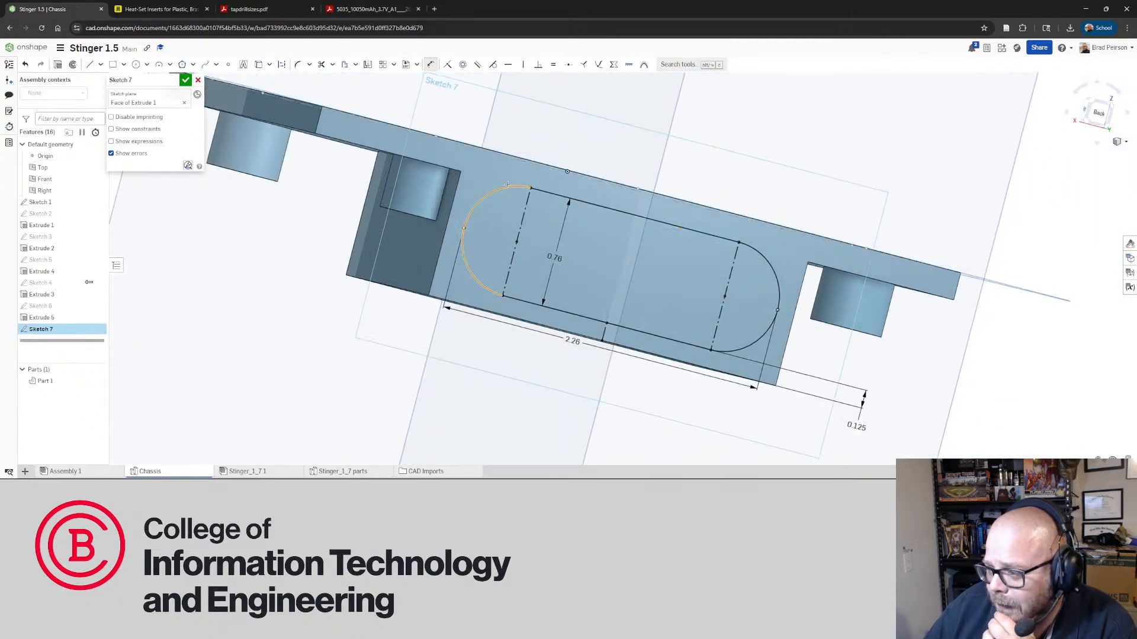
# Set the distance between the slot's lower straight edge and the block's bottom edge to 0.12 in, and finish the sketch
pyautogui.moveTo(899, 393); pyautogui.dragTo(864, 396, button='right')
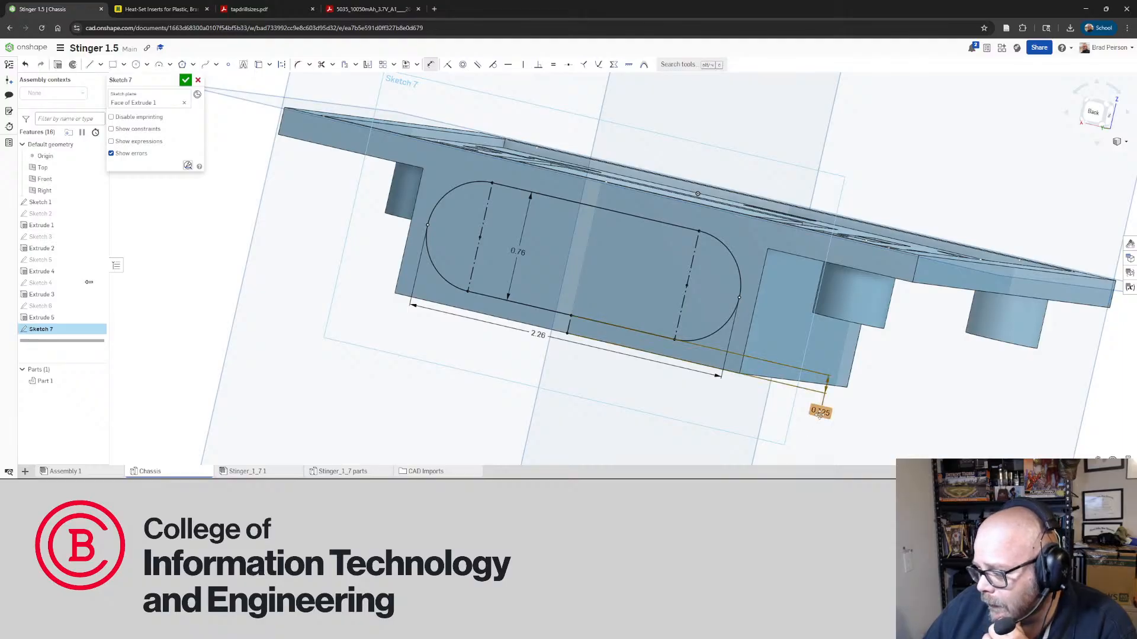
pyautogui.doubleClick(819, 413)
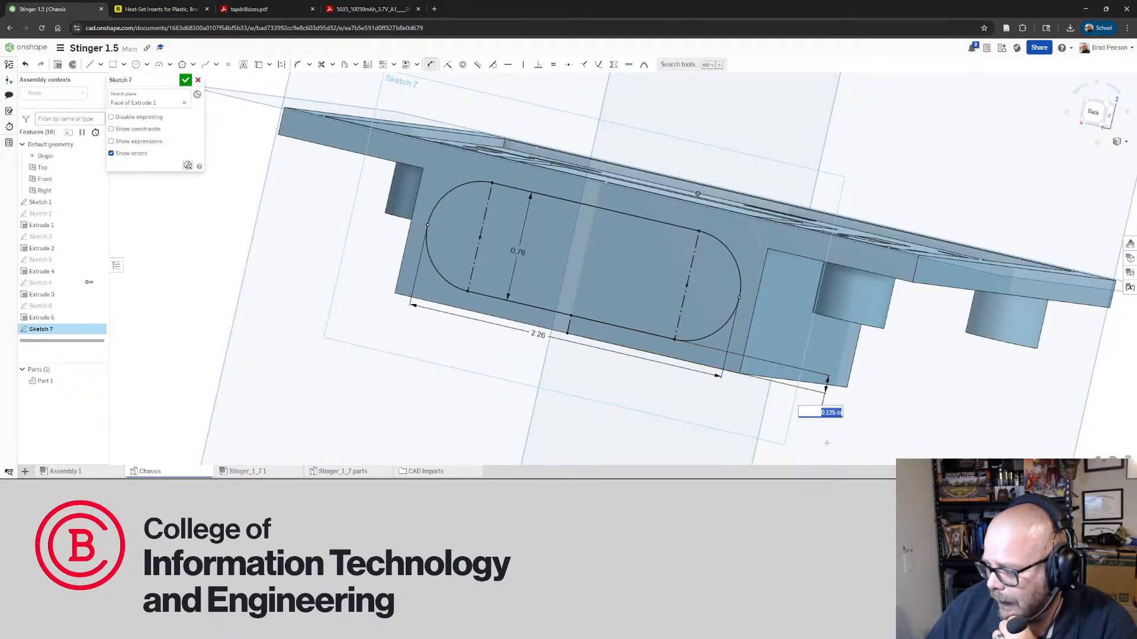
pyautogui.write('0')
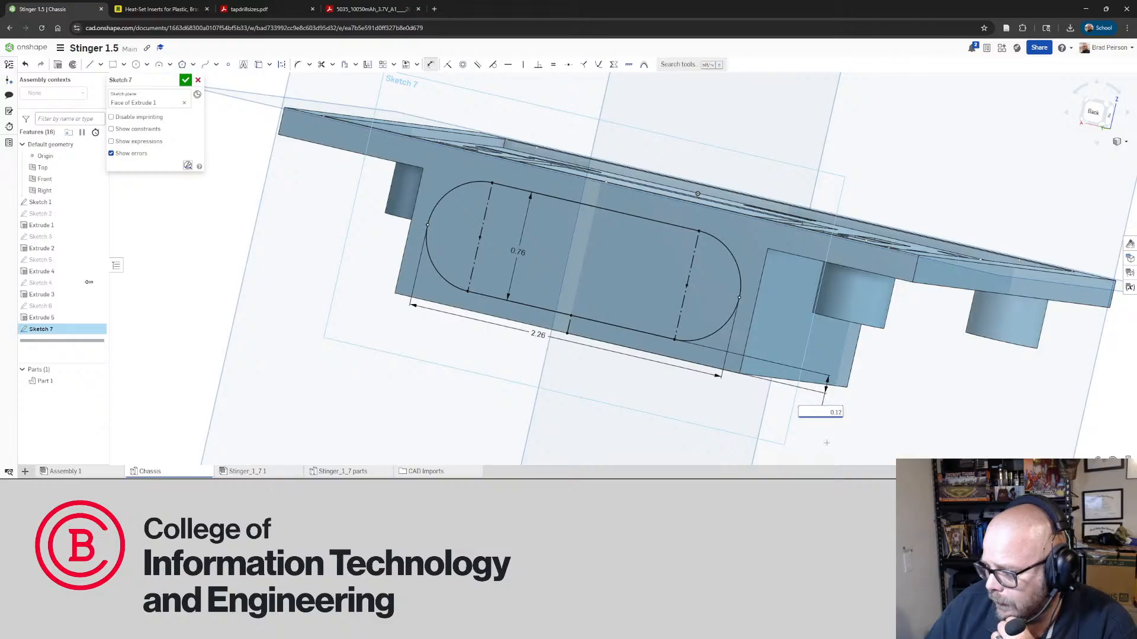
pyautogui.press('Return')
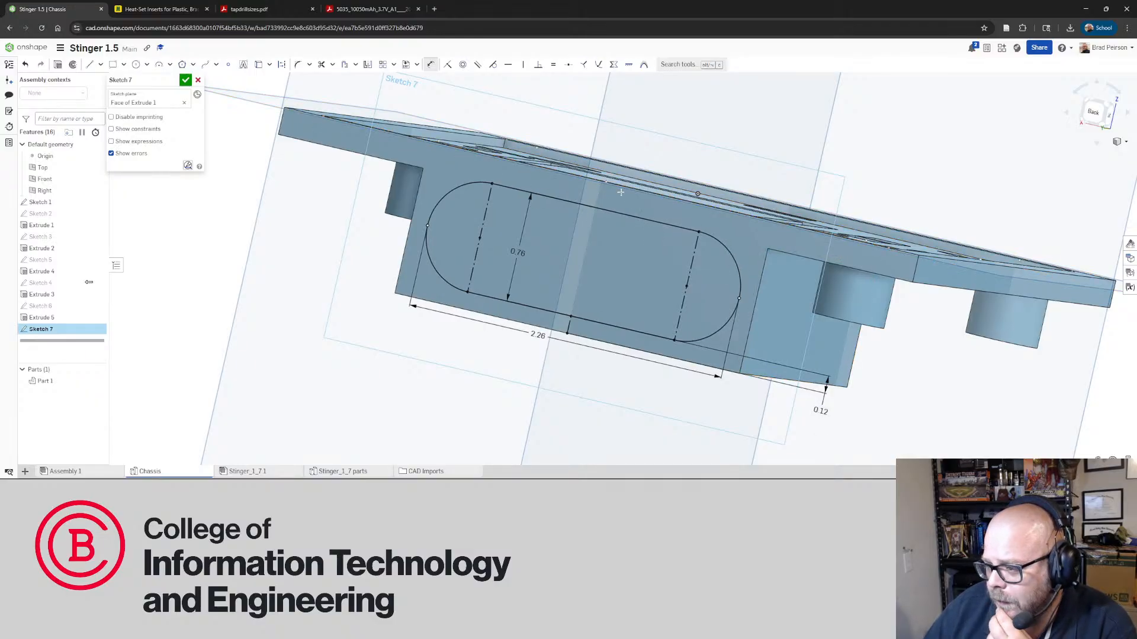
pyautogui.moveTo(621, 192); pyautogui.dragTo(459, 178, button='right')
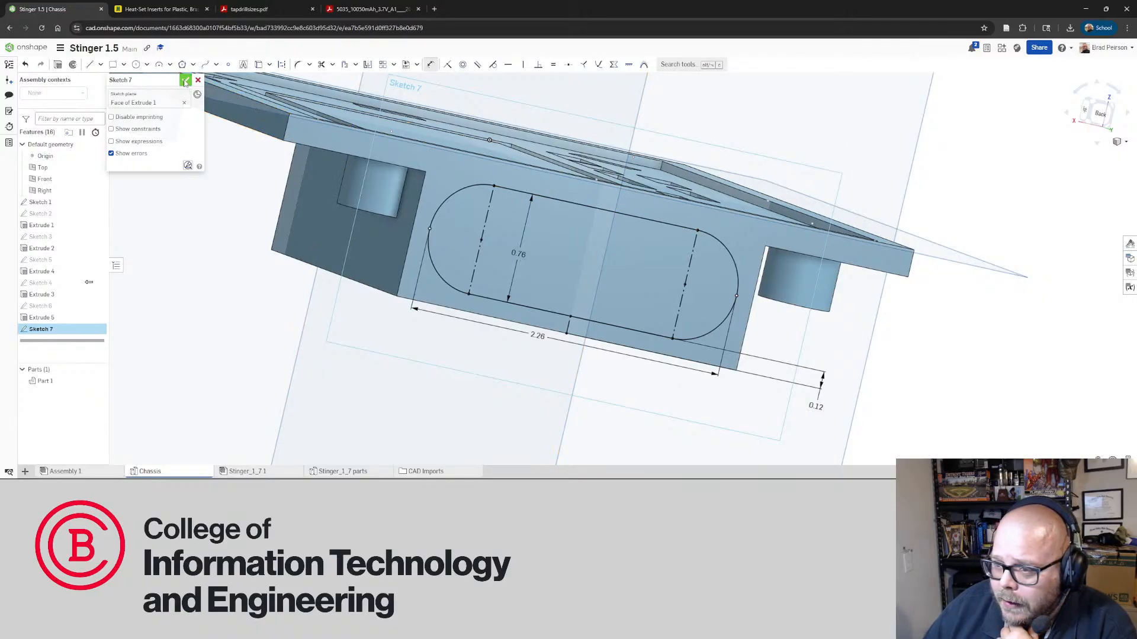
pyautogui.click(186, 79)
# Cut the slot profile blind 2.8 in deep into the battery block from its back face with a Remove extrude
pyautogui.moveTo(556, 279); pyautogui.dragTo(498, 281, button='right')
pyautogui.scroll(-5, 642, 339)
pyautogui.scroll(5, 670, 321)
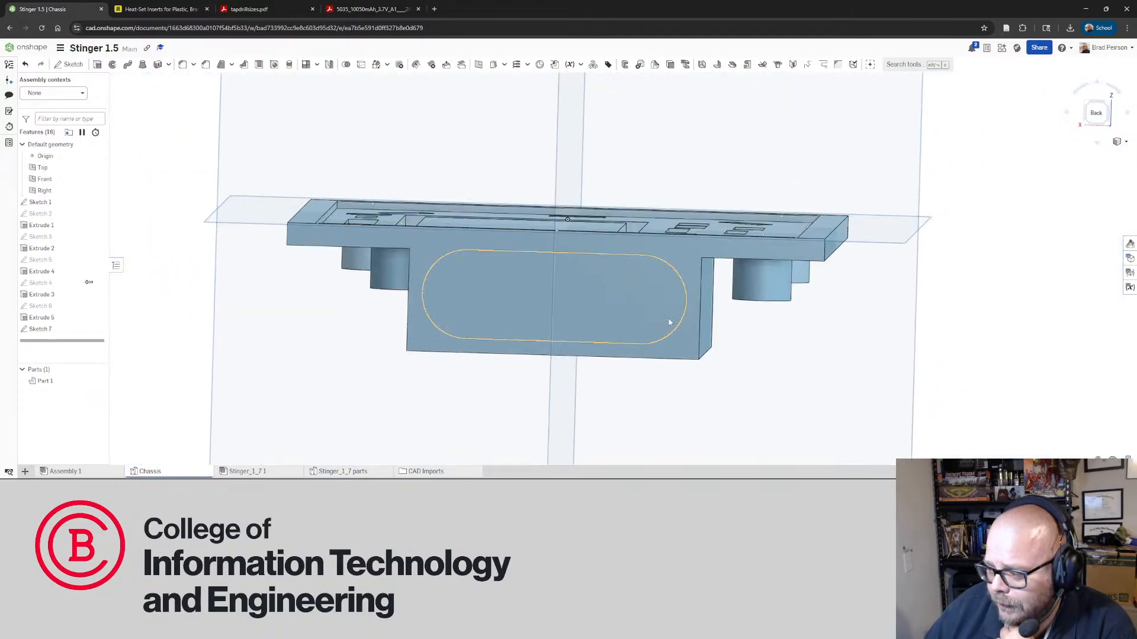
pyautogui.moveTo(650, 318)
pyautogui.mouseDown(button='right')
pyautogui.moveTo(670, 314)
pyautogui.moveTo(664, 325)
pyautogui.mouseUp(button='right')
pyautogui.moveTo(592, 319); pyautogui.dragTo(477, 321, button='right')
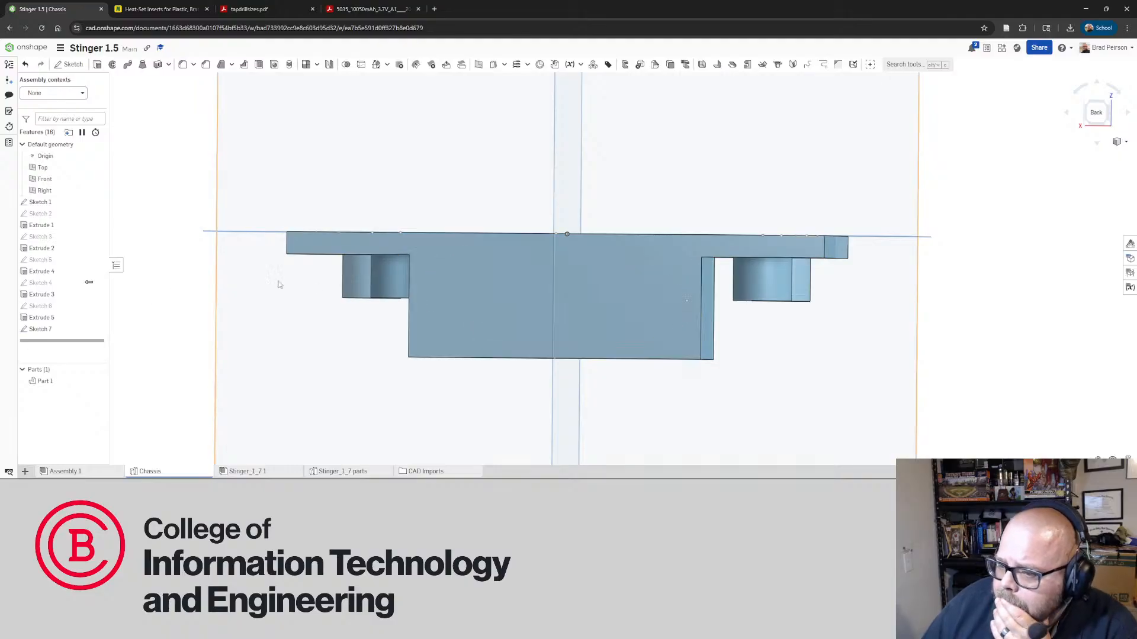
pyautogui.click(94, 330)
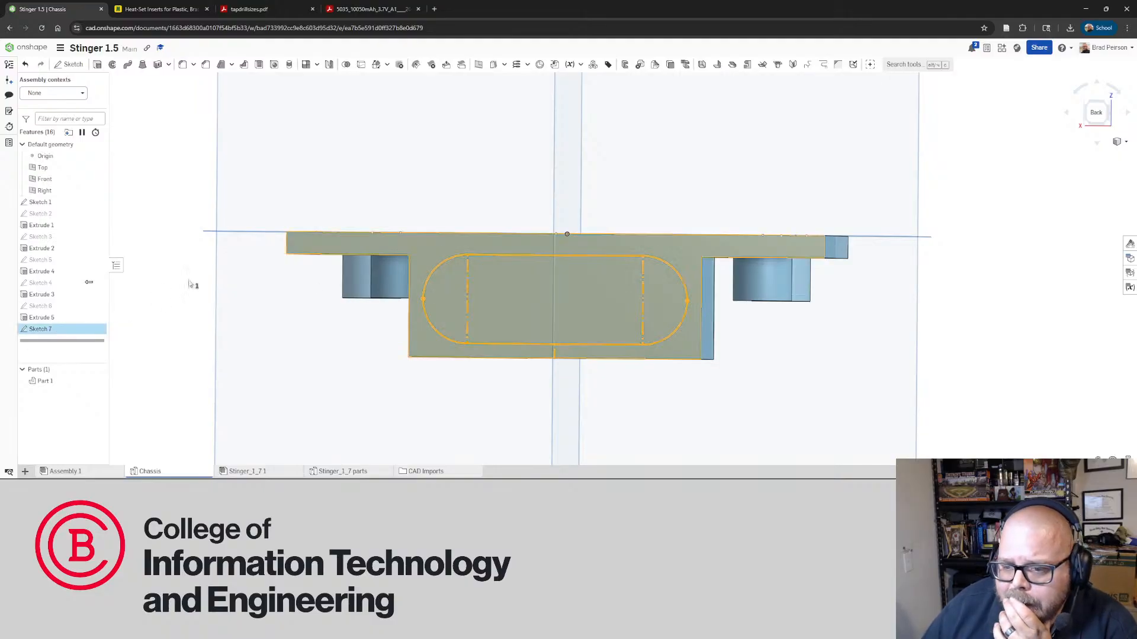
pyautogui.click(98, 65)
pyautogui.moveTo(495, 320); pyautogui.dragTo(463, 349, button='right')
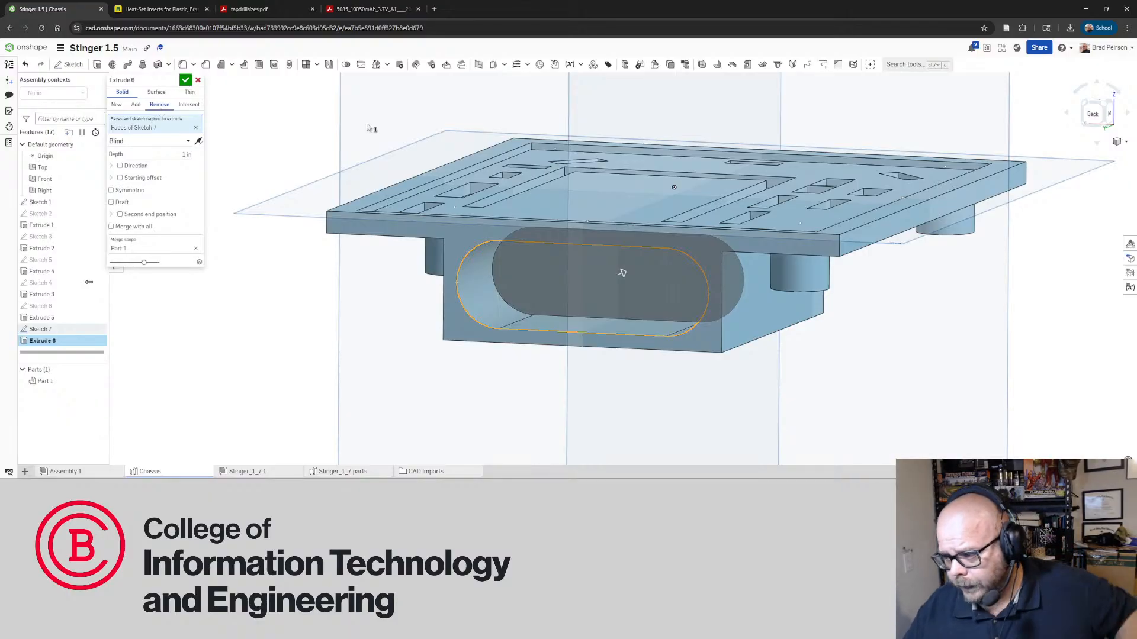
pyautogui.click(173, 154)
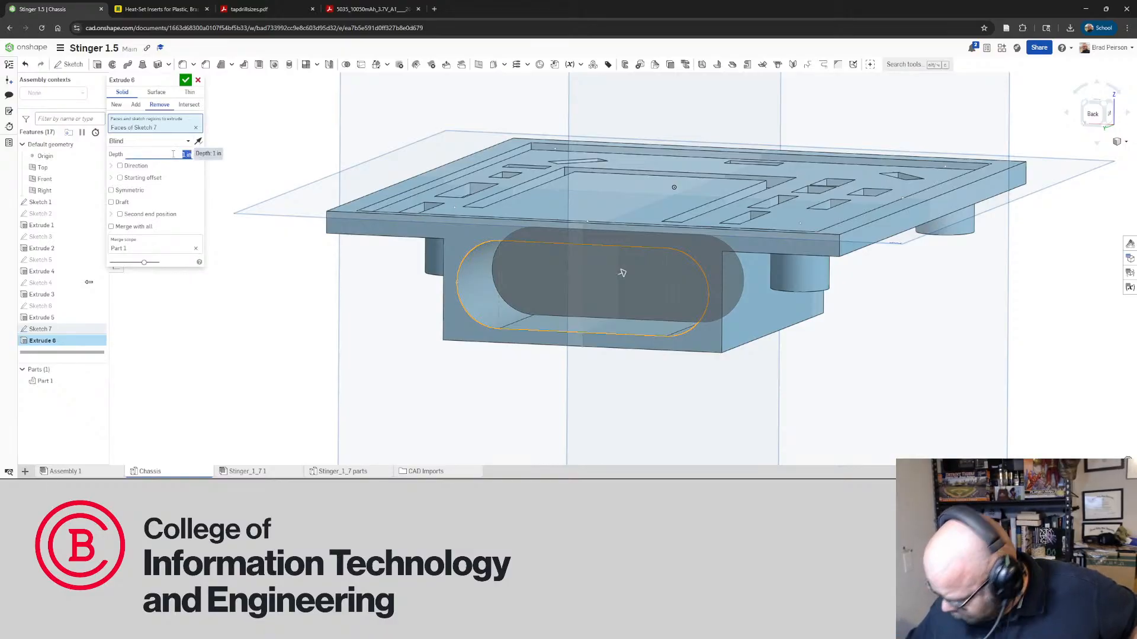
pyautogui.write('2.8')
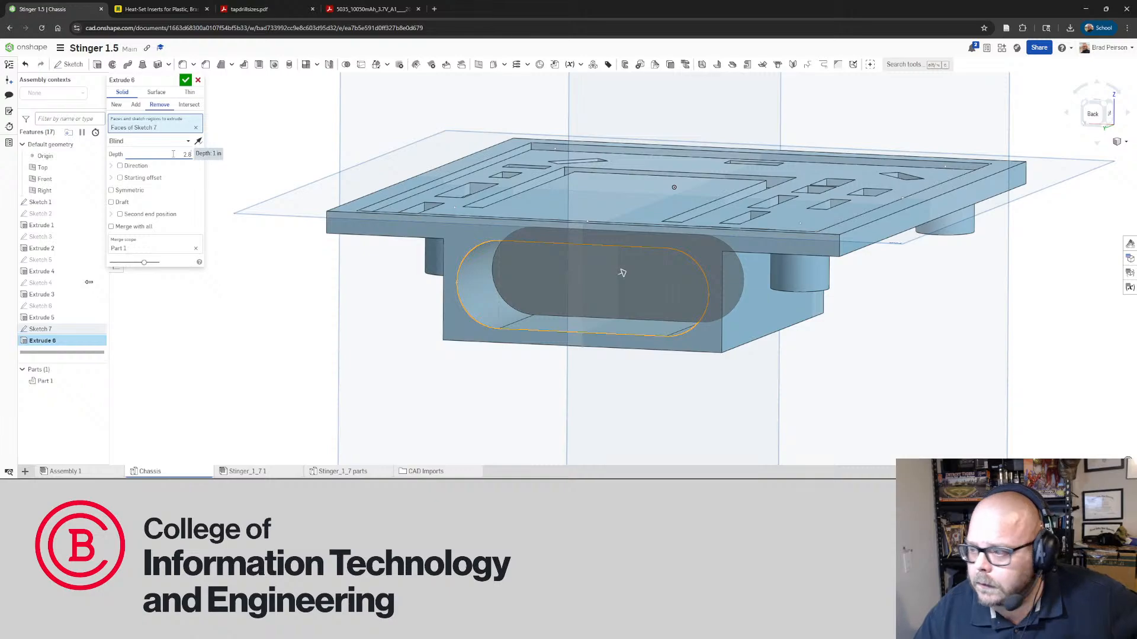
pyautogui.press('Return')
pyautogui.moveTo(758, 272); pyautogui.dragTo(886, 276, button='right')
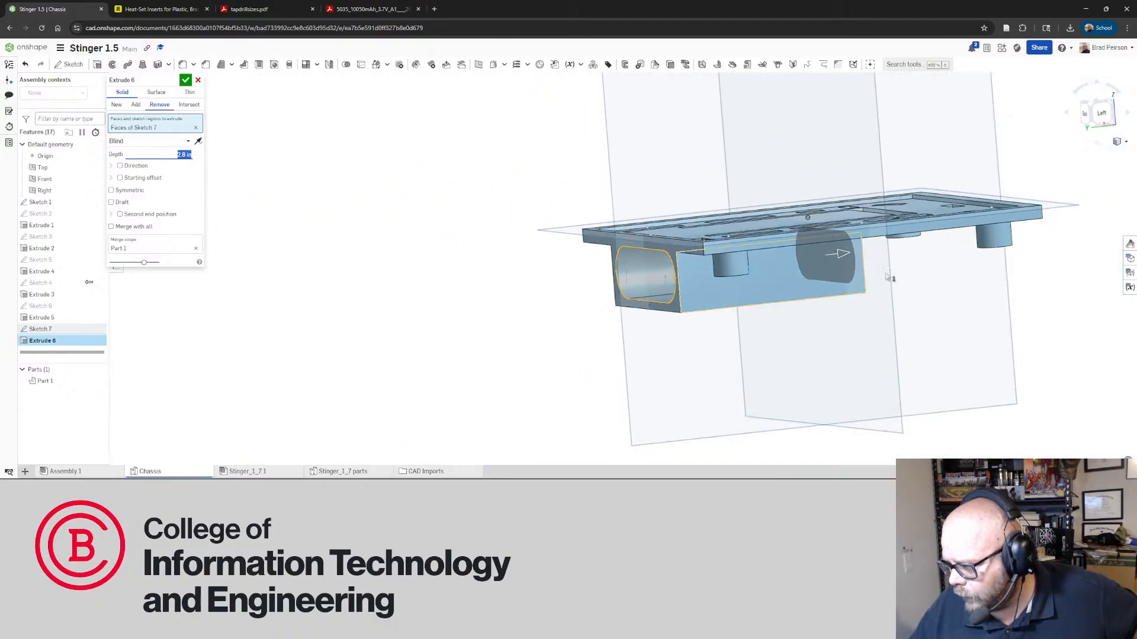
pyautogui.scroll(4, 887, 276)
pyautogui.moveTo(770, 262); pyautogui.dragTo(502, 210, button='right')
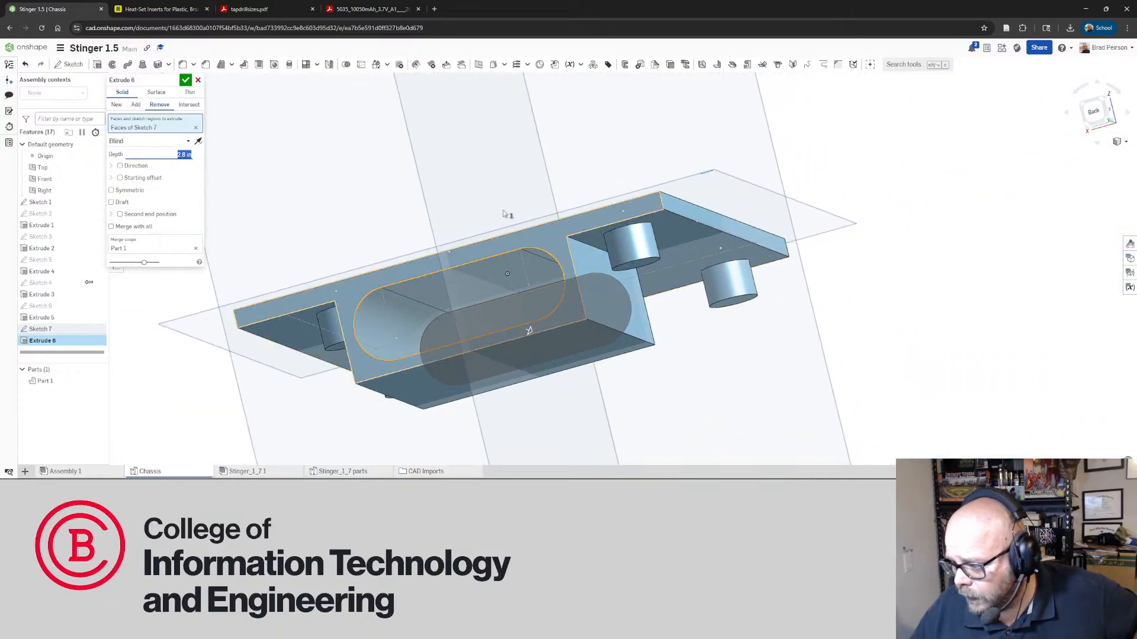
pyautogui.click(185, 81)
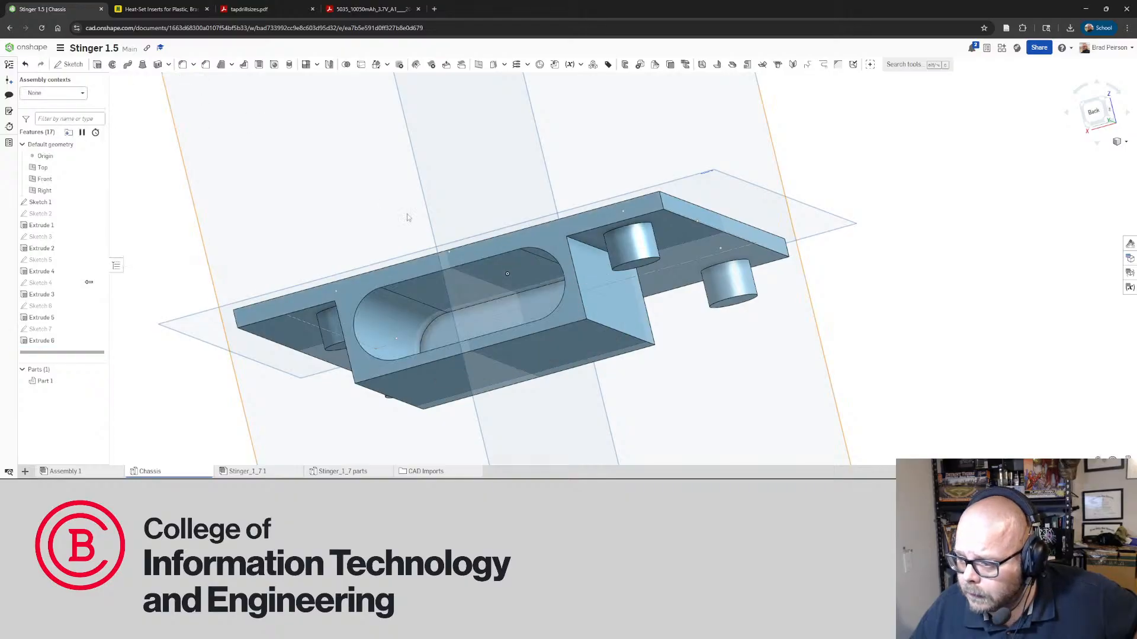
# Examine the round-ended battery pocket from the back, side and above for its depth and fit under the chassis plate
pyautogui.moveTo(450, 296); pyautogui.dragTo(450, 358, button='right')
pyautogui.scroll(5, 447, 359)
pyautogui.scroll(-5, 448, 358)
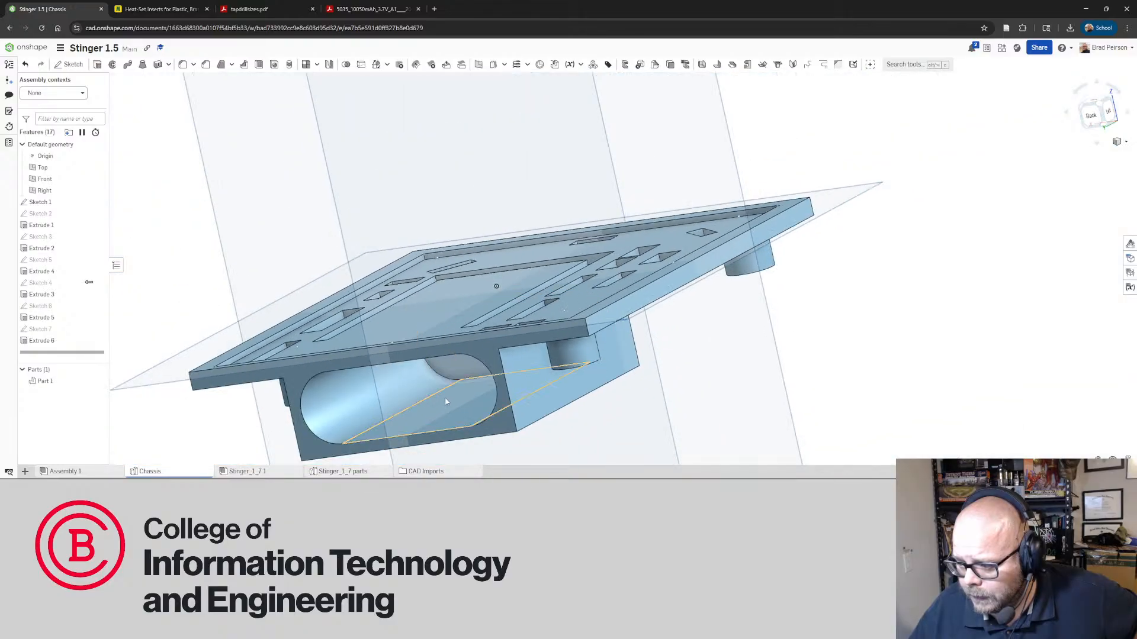
pyautogui.moveTo(445, 397); pyautogui.dragTo(465, 362, button='right')
pyautogui.scroll(5, 501, 389)
pyautogui.scroll(-4, 511, 315)
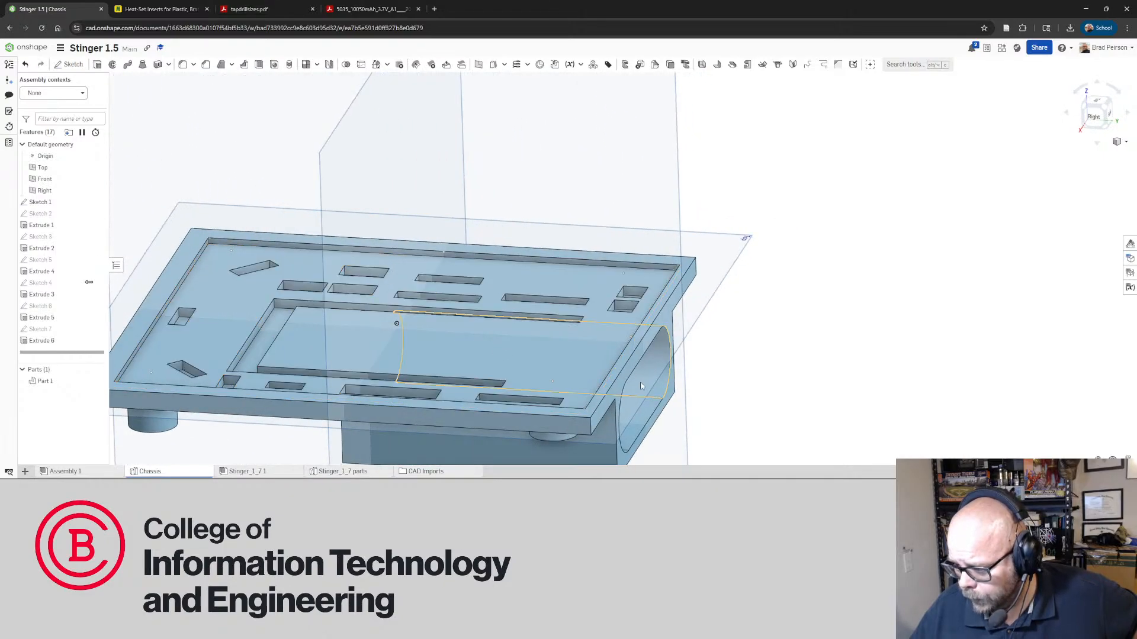
pyautogui.moveTo(628, 394); pyautogui.dragTo(554, 377, button='right')
pyautogui.scroll(-5, 551, 374)
pyautogui.moveTo(625, 351); pyautogui.dragTo(560, 342, button='right')
pyautogui.scroll(3, 565, 360)
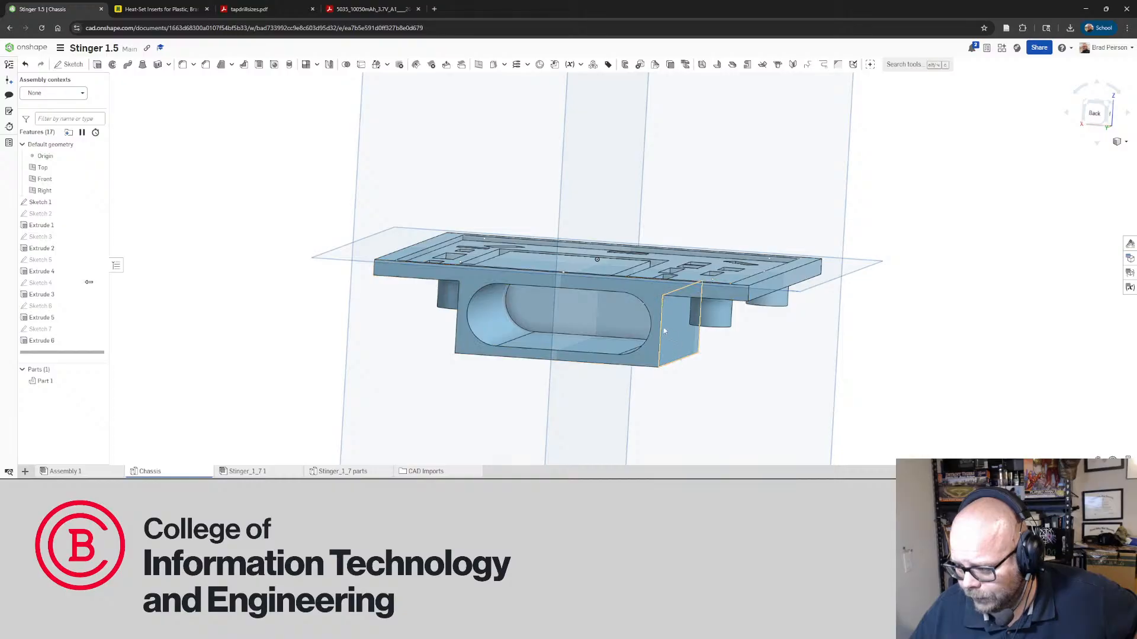
# Examine the block's walls and closed end from the underside, beside the plate's cylindrical standoffs
pyautogui.moveTo(664, 331); pyautogui.dragTo(602, 306, button='right')
pyautogui.scroll(4, 796, 337)
pyautogui.moveTo(724, 340); pyautogui.dragTo(674, 305, button='right')
pyautogui.click(592, 334)
pyautogui.scroll(-10, 674, 304)
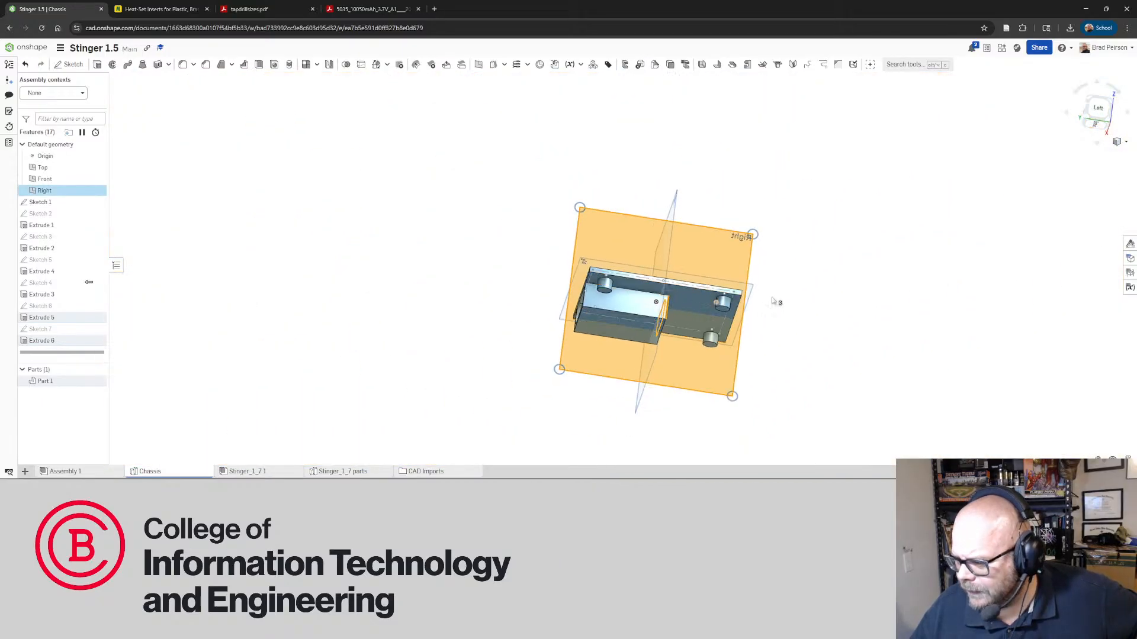
pyautogui.click(874, 279)
pyautogui.moveTo(774, 293); pyautogui.dragTo(755, 253, button='right')
pyautogui.scroll(4, 494, 212)
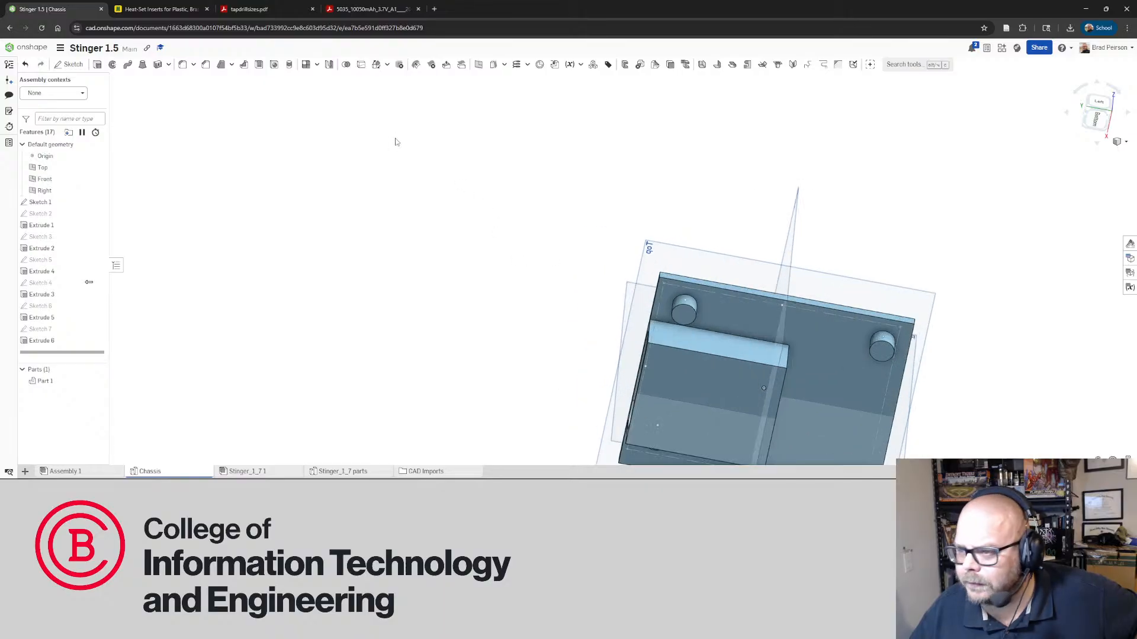
# Inspect the pocket opening's end arc and the block's outer lower corner beside it
pyautogui.moveTo(626, 190); pyautogui.dragTo(762, 216, button='right')
pyautogui.scroll(5, 881, 316)
pyautogui.click(600, 343)
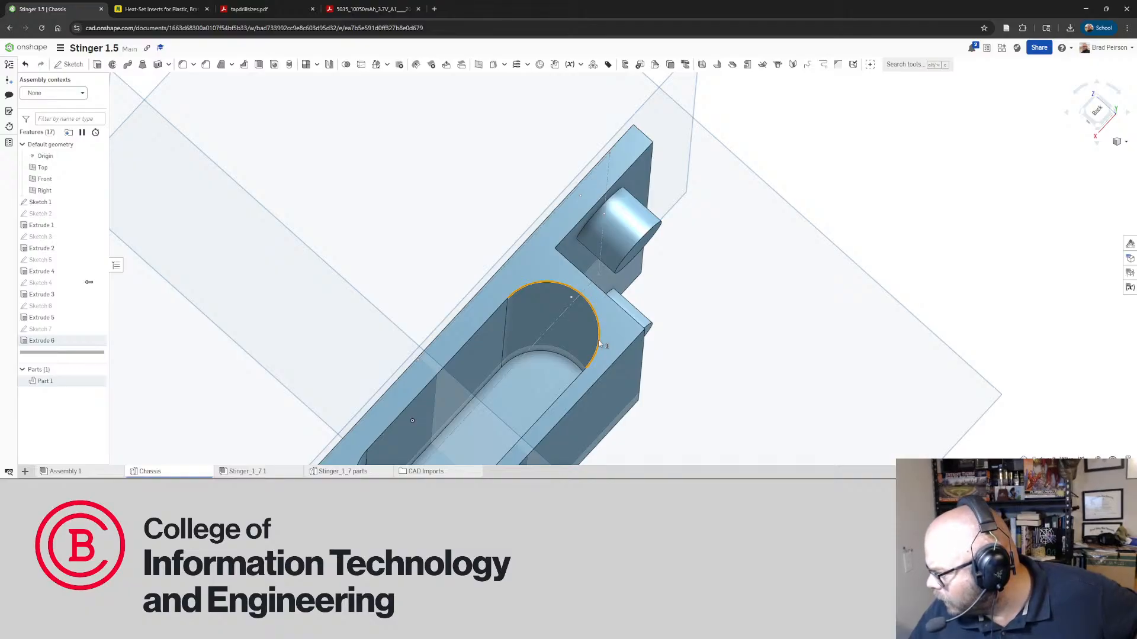
pyautogui.click(881, 242)
pyautogui.moveTo(878, 244); pyautogui.dragTo(806, 257, button='right')
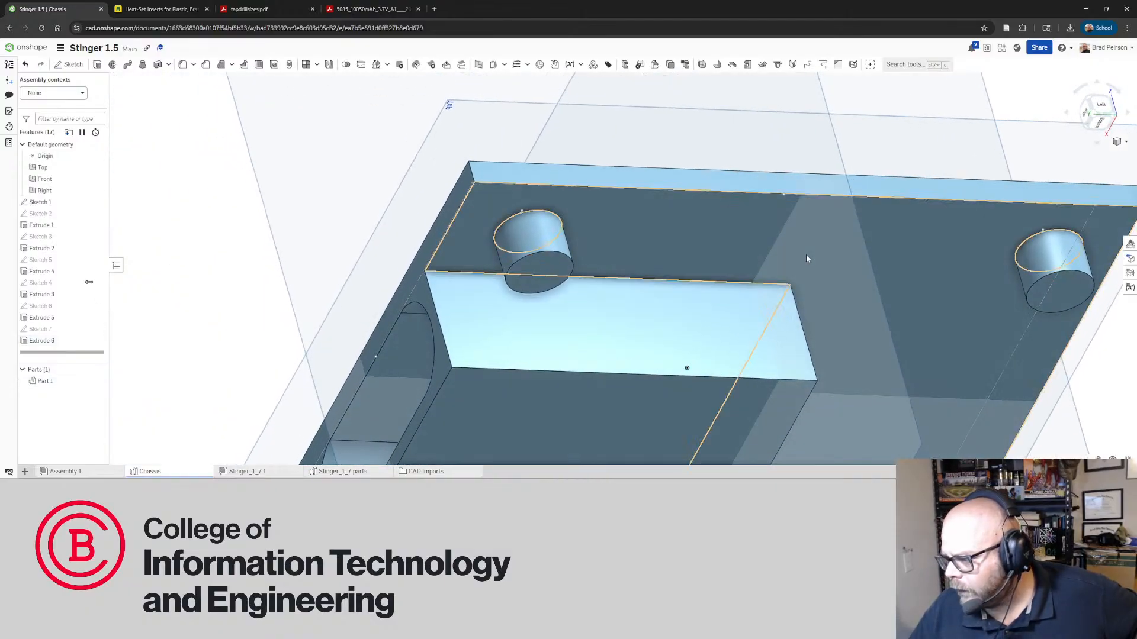
pyautogui.scroll(-3, 806, 256)
pyautogui.moveTo(616, 376); pyautogui.dragTo(700, 333, button='right')
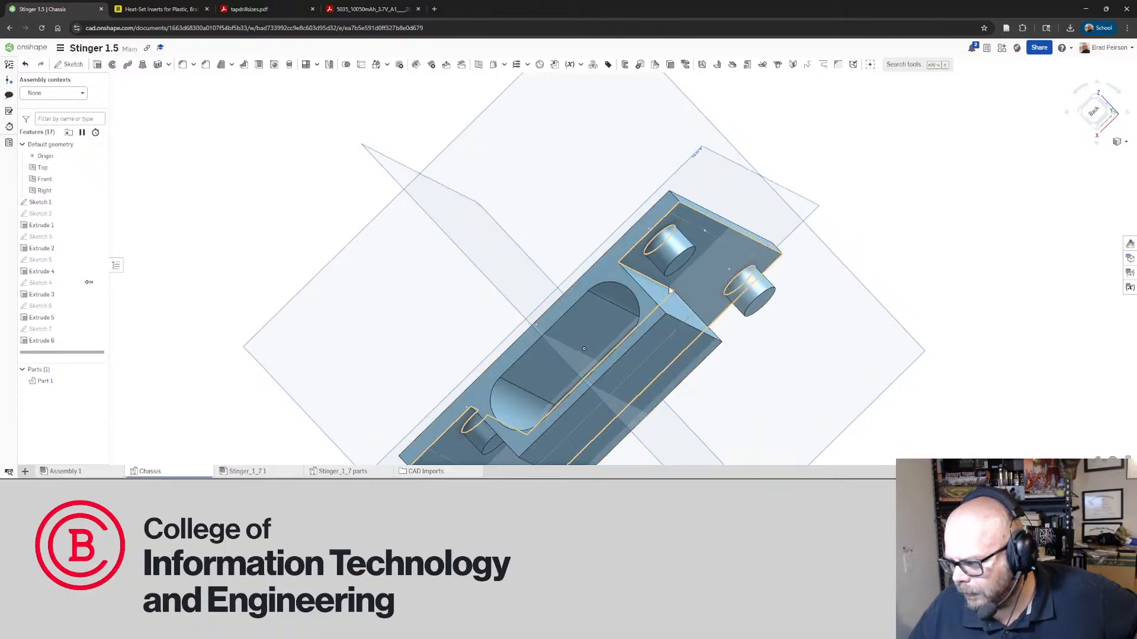
pyautogui.moveTo(669, 291); pyautogui.dragTo(642, 304, button='right')
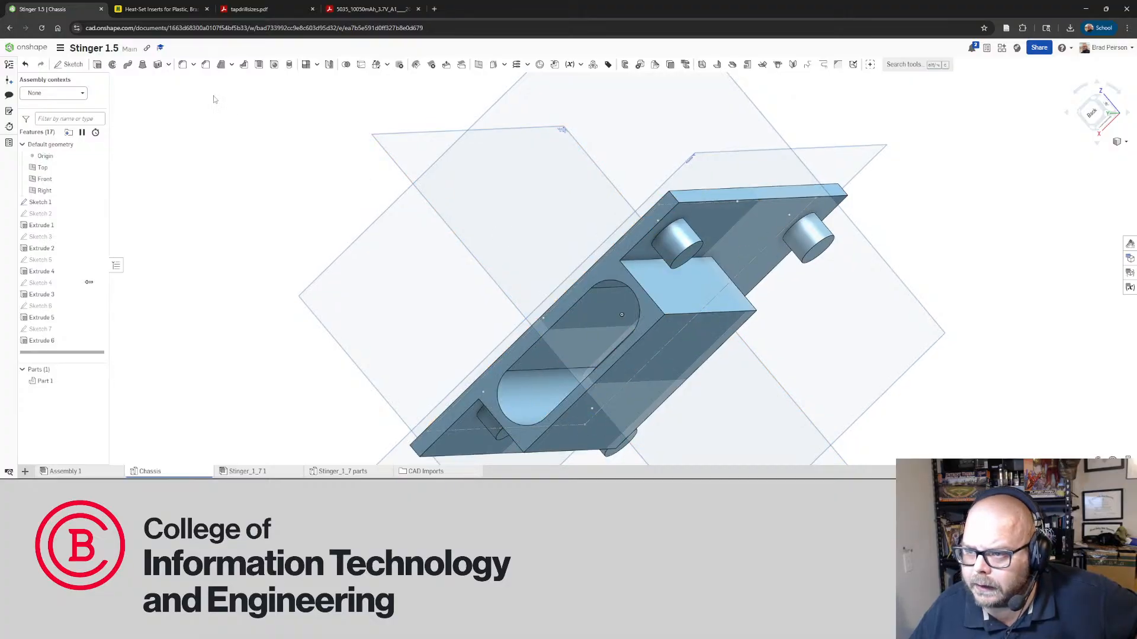
# Fillet the battery block's two long lower outer edges with a 0.4 in radius
pyautogui.click(183, 65)
pyautogui.click(178, 158)
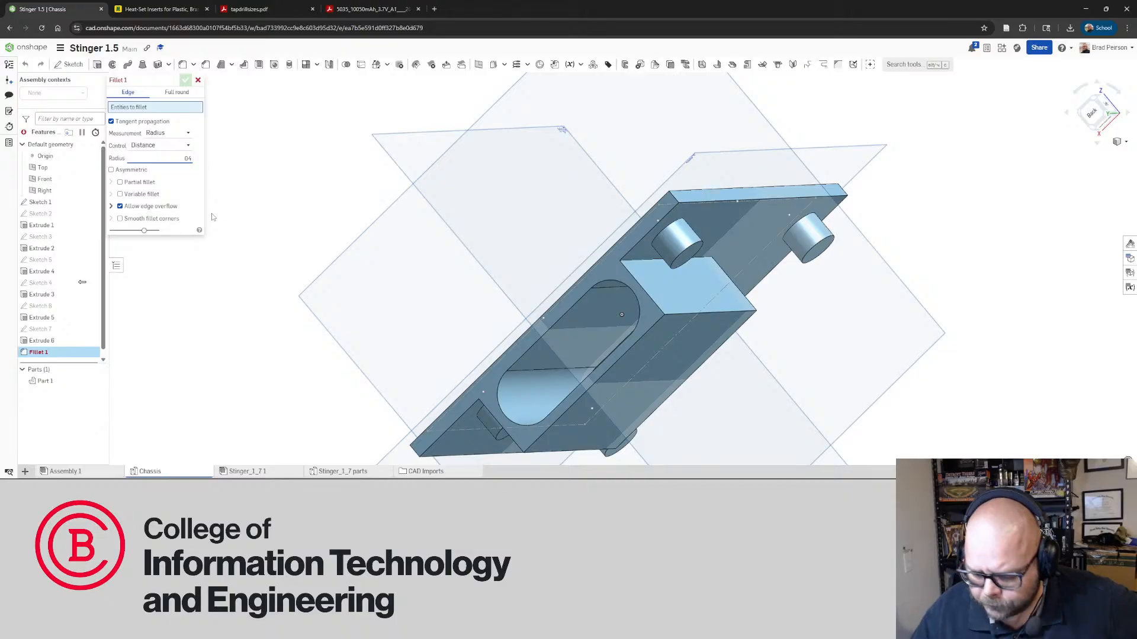
pyautogui.write('0.4')
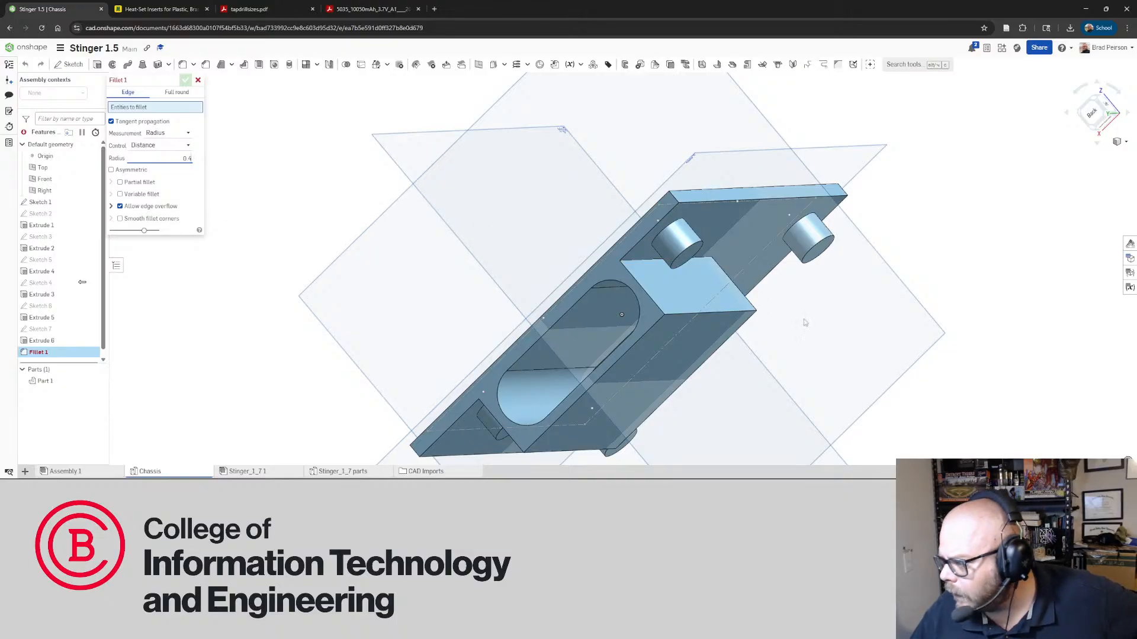
pyautogui.click(681, 315)
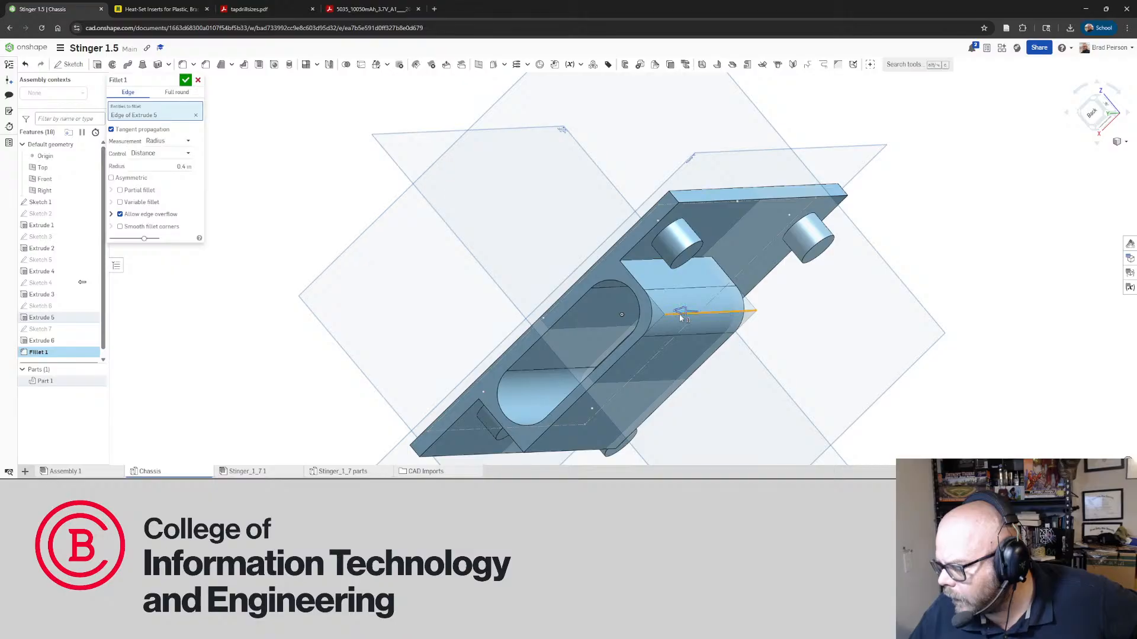
pyautogui.moveTo(680, 316); pyautogui.dragTo(708, 317, button='right')
pyautogui.scroll(-3, 708, 317)
pyautogui.moveTo(636, 378); pyautogui.dragTo(627, 317, button='right')
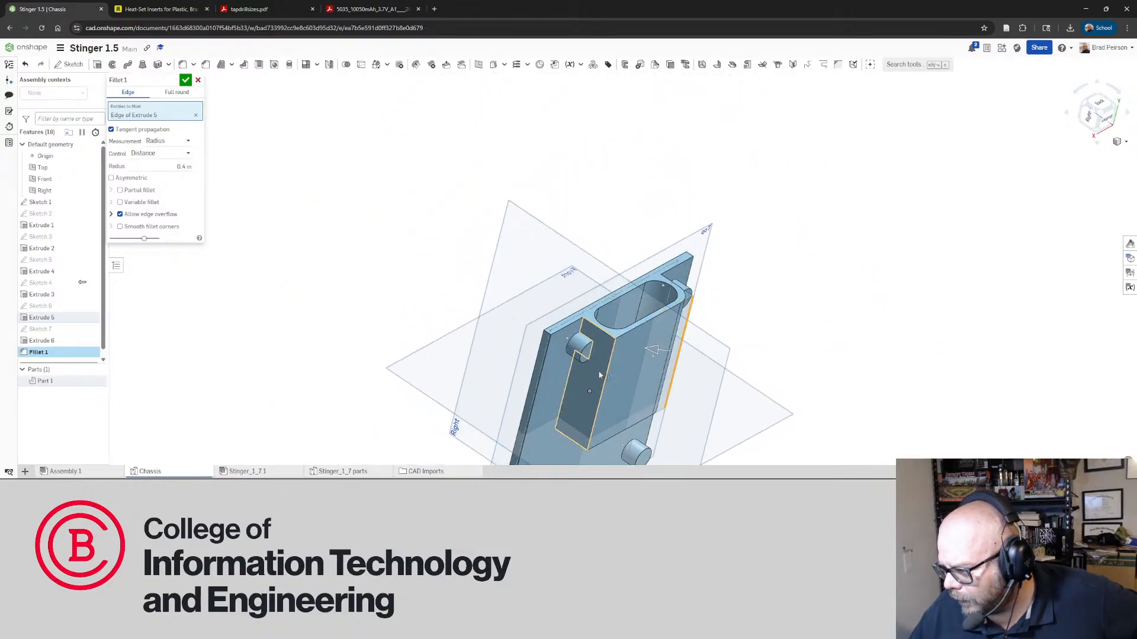
pyautogui.click(609, 365)
pyautogui.moveTo(610, 364); pyautogui.dragTo(680, 331, button='right')
pyautogui.scroll(6, 708, 297)
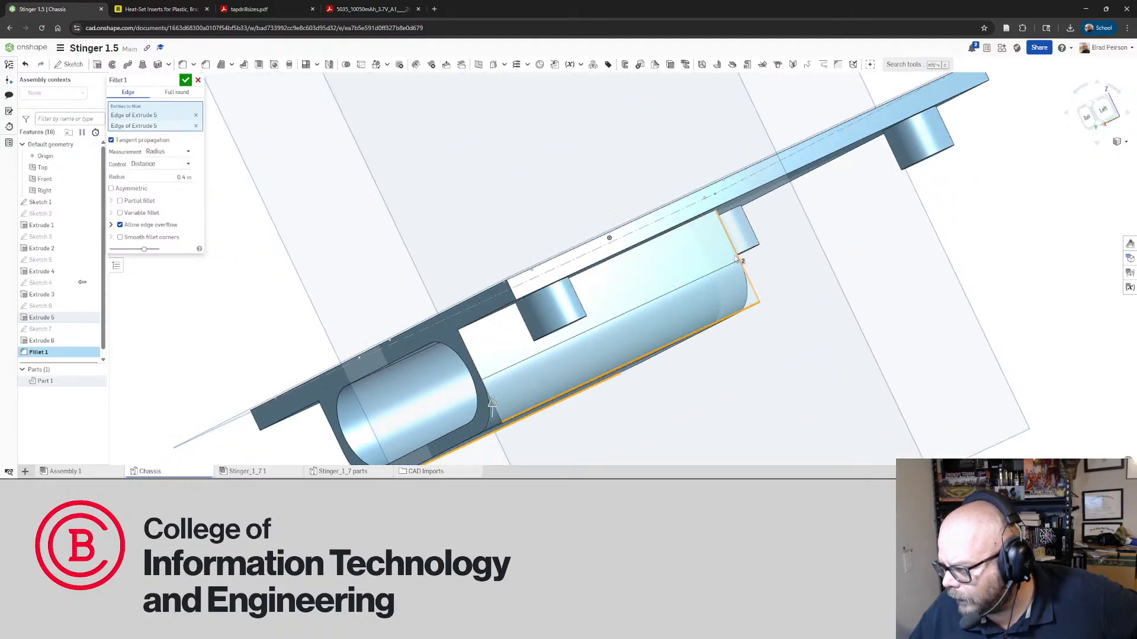
# Try to add a vertical corner edge at the block's closed end to the 0.4 in fillet, and accept the feature
pyautogui.moveTo(756, 279); pyautogui.dragTo(702, 223, button='right')
pyautogui.click(745, 255)
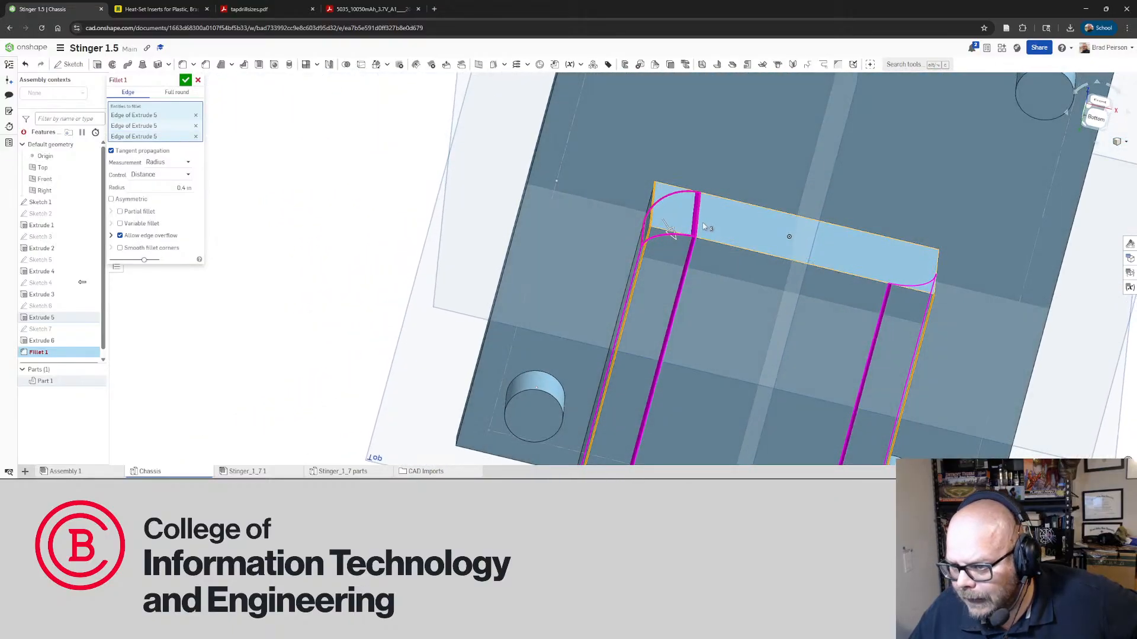
pyautogui.moveTo(654, 261)
pyautogui.mouseDown(button='right')
pyautogui.moveTo(769, 287)
pyautogui.moveTo(731, 236)
pyautogui.moveTo(657, 239)
pyautogui.mouseUp(button='right')
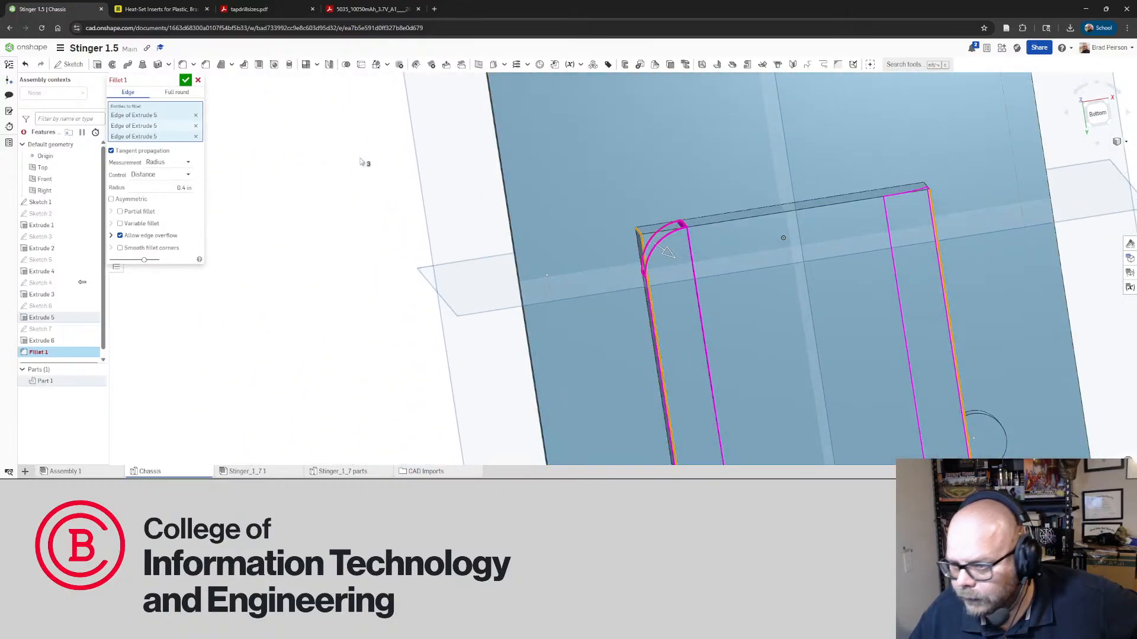
pyautogui.click(187, 81)
pyautogui.moveTo(678, 275); pyautogui.dragTo(725, 274, button='right')
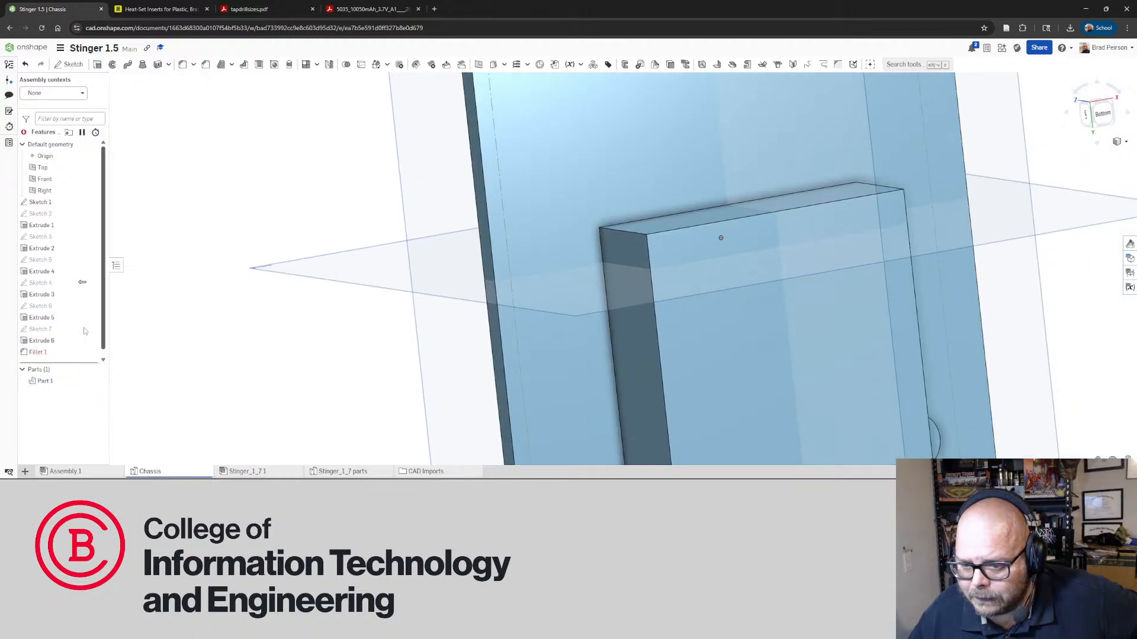
pyautogui.rightClick(33, 353)
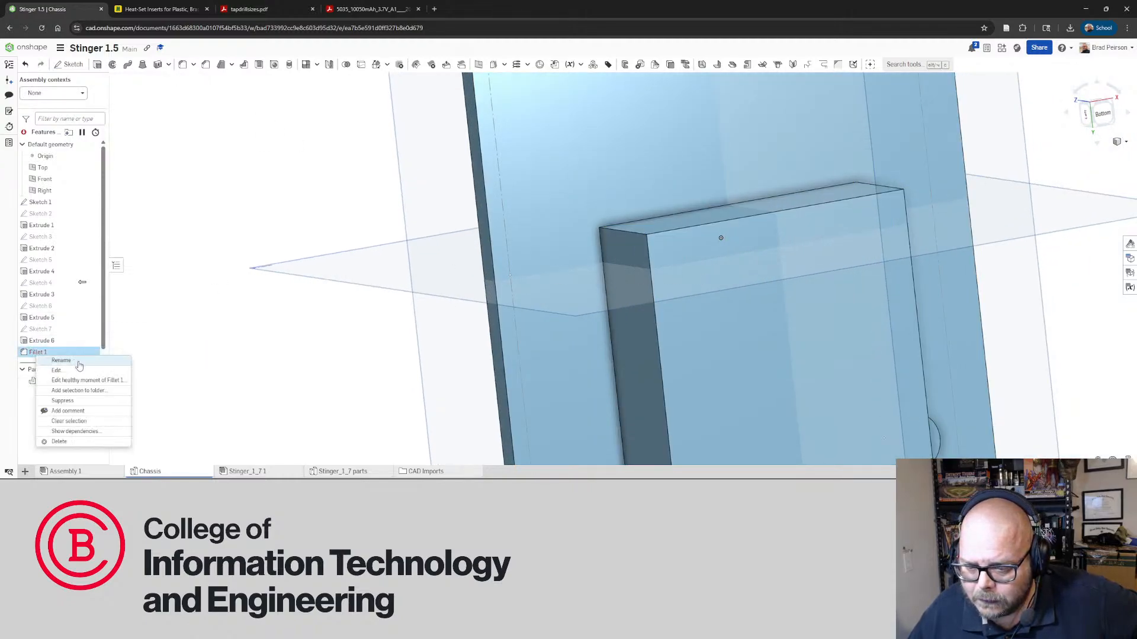
pyautogui.click(76, 370)
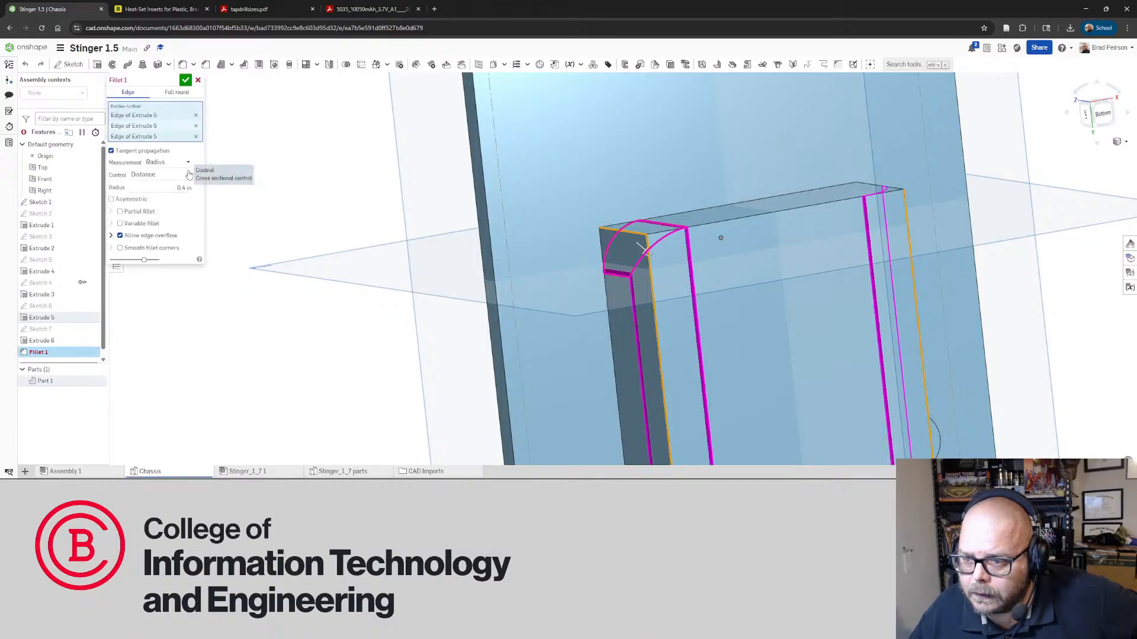
pyautogui.click(196, 137)
pyautogui.moveTo(528, 259); pyautogui.dragTo(599, 216, button='right')
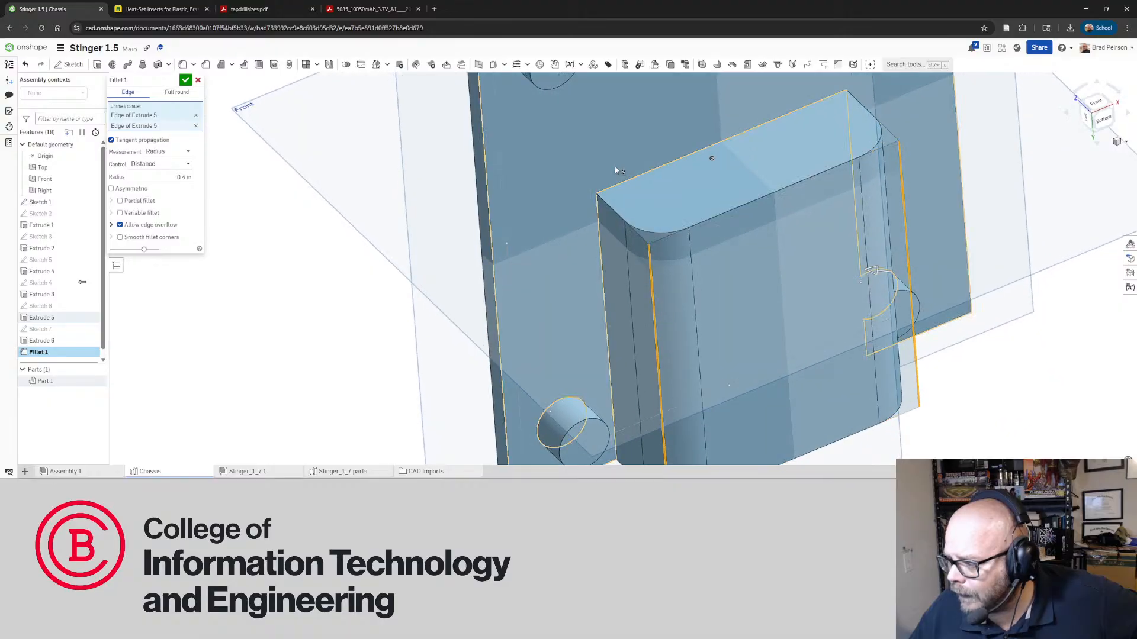
pyautogui.click(599, 216)
pyautogui.click(601, 219)
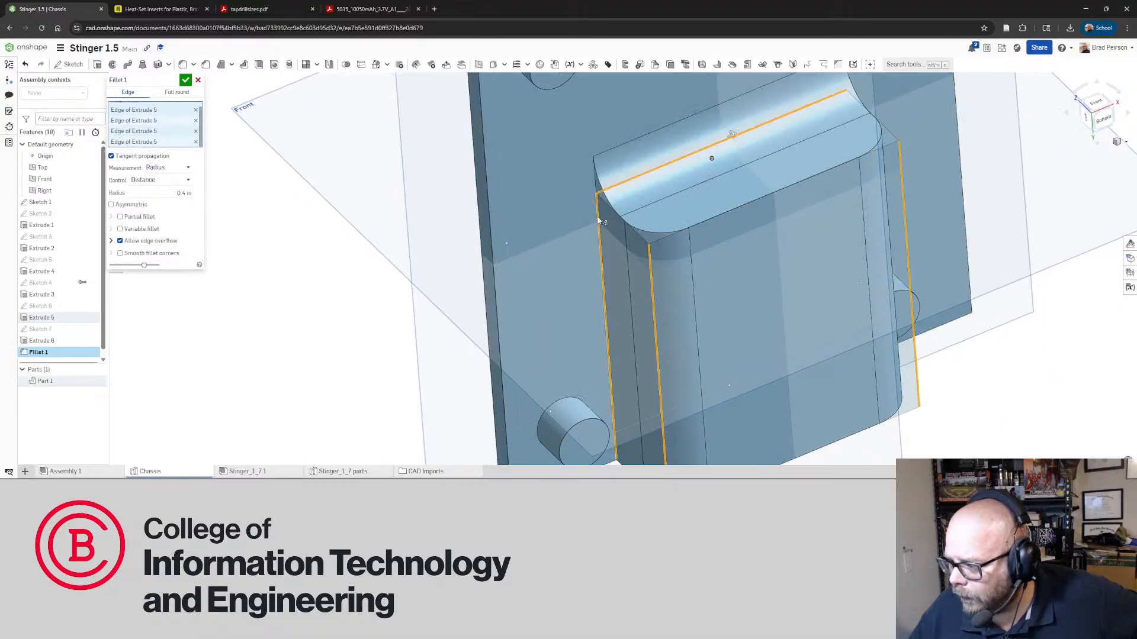
pyautogui.moveTo(602, 221); pyautogui.dragTo(577, 243, button='right')
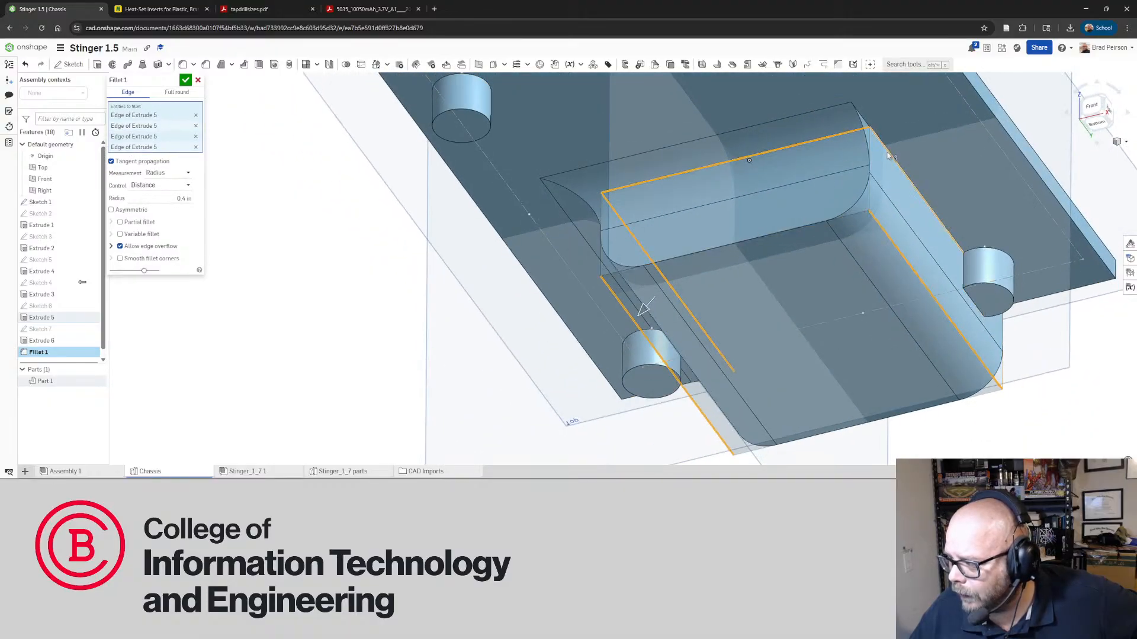
pyautogui.click(893, 155)
pyautogui.moveTo(893, 156); pyautogui.dragTo(797, 222, button='right')
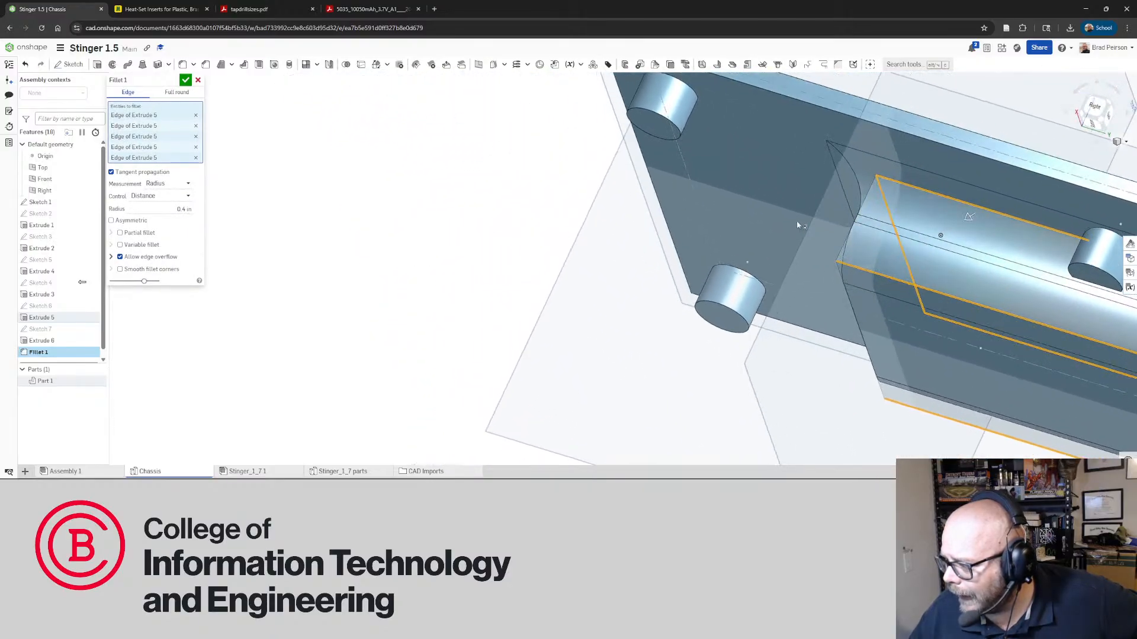
pyautogui.scroll(-5, 799, 221)
pyautogui.scroll(5, 948, 279)
pyautogui.moveTo(870, 268); pyautogui.dragTo(897, 275, button='right')
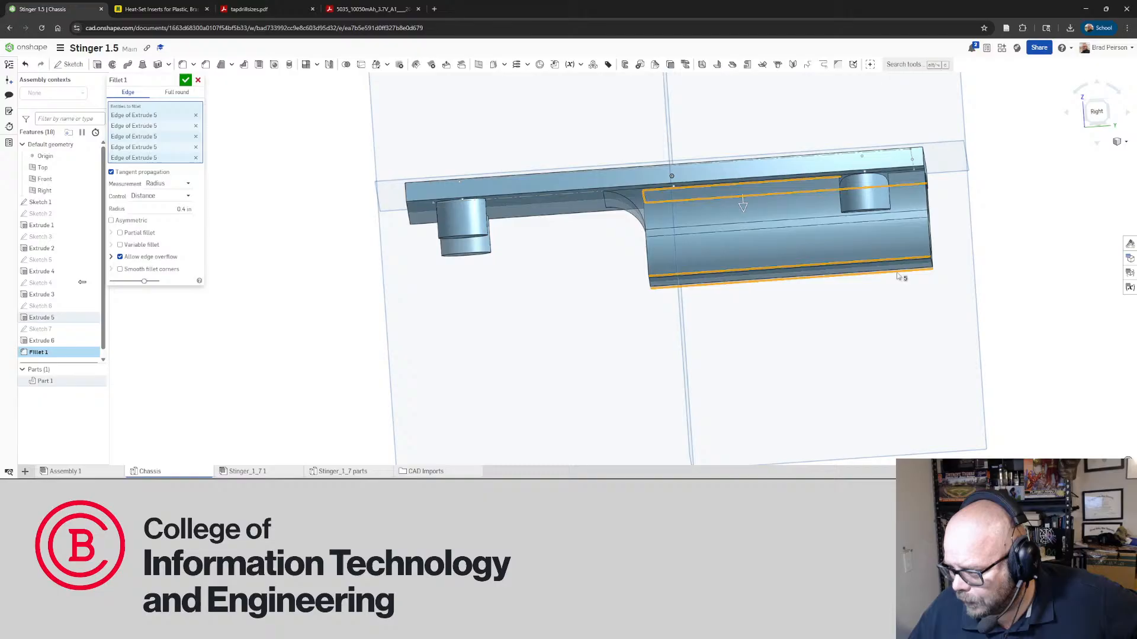
pyautogui.click(199, 81)
# Fillet the chassis plate's vertical outer corner edge beside the battery pocket's open end
pyautogui.moveTo(813, 309); pyautogui.dragTo(681, 233, button='right')
pyautogui.scroll(-4, 669, 233)
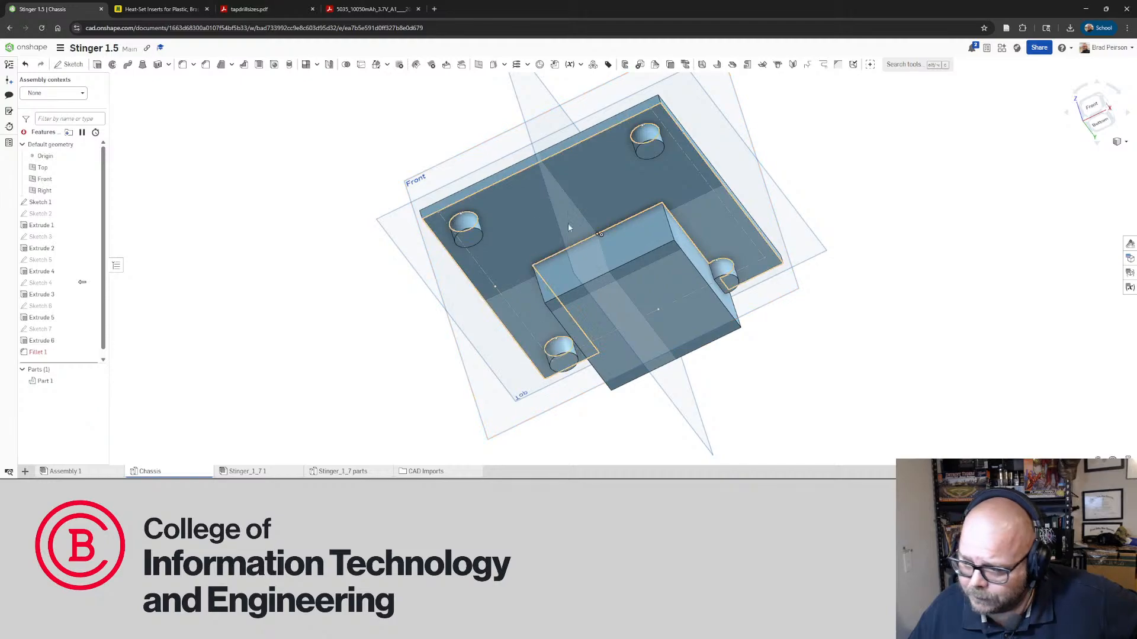
pyautogui.moveTo(538, 213); pyautogui.dragTo(692, 296, button='right')
pyautogui.scroll(5, 686, 300)
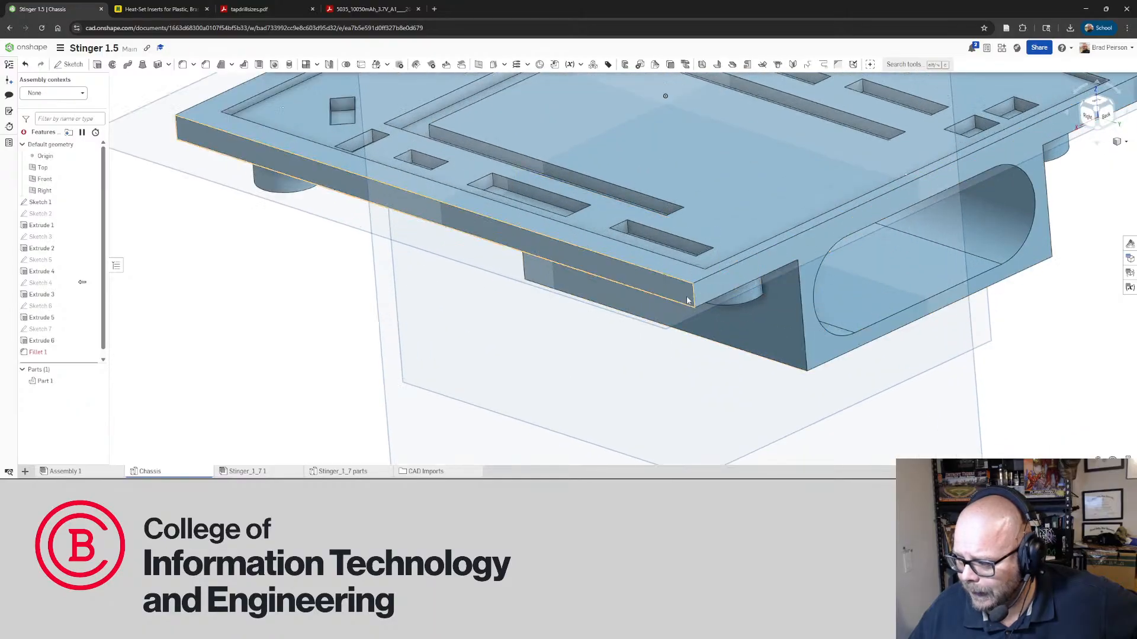
pyautogui.click(694, 291)
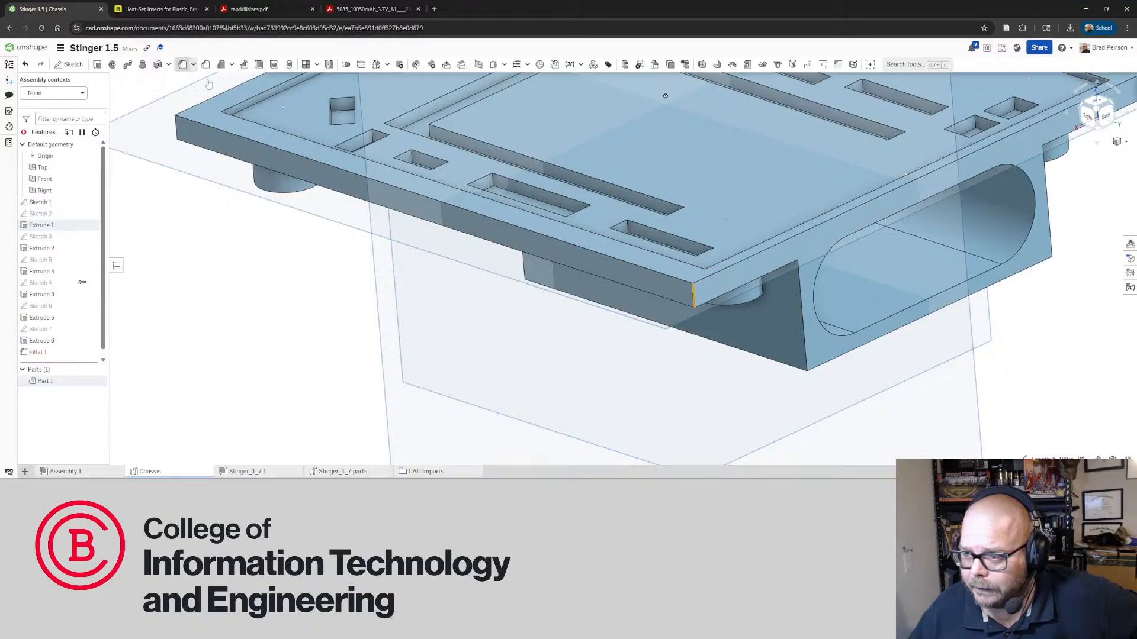
pyautogui.click(185, 80)
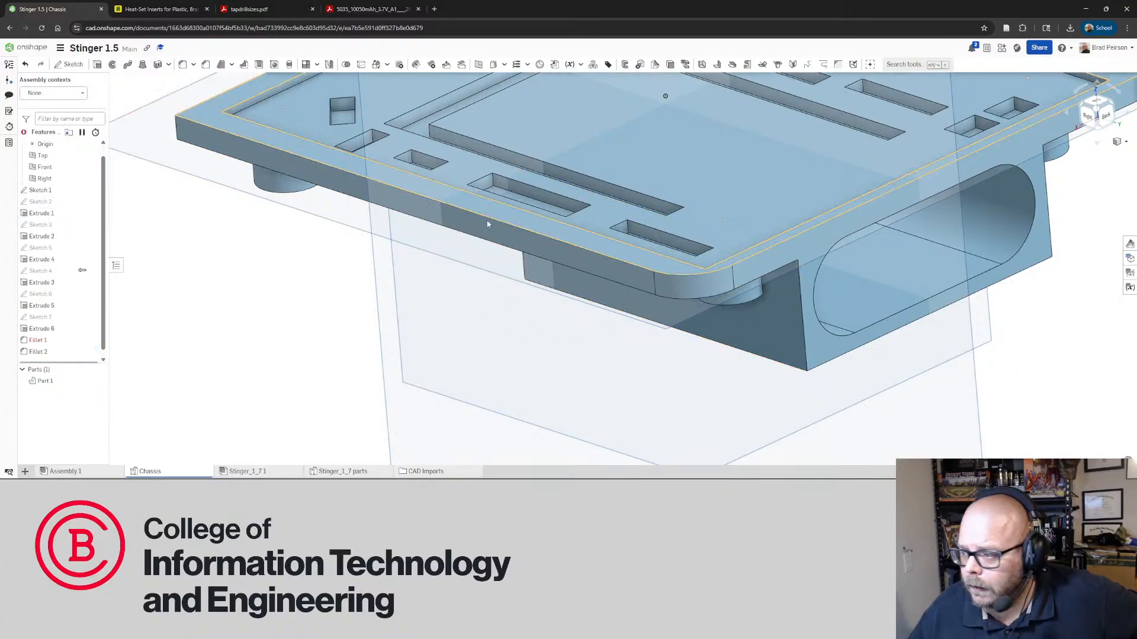
# Delete both fillet features, the one on the battery block and the one on the plate's corner
pyautogui.moveTo(658, 256); pyautogui.dragTo(675, 334, button='right')
pyautogui.scroll(-5, 675, 329)
pyautogui.moveTo(695, 293); pyautogui.dragTo(729, 283, button='right')
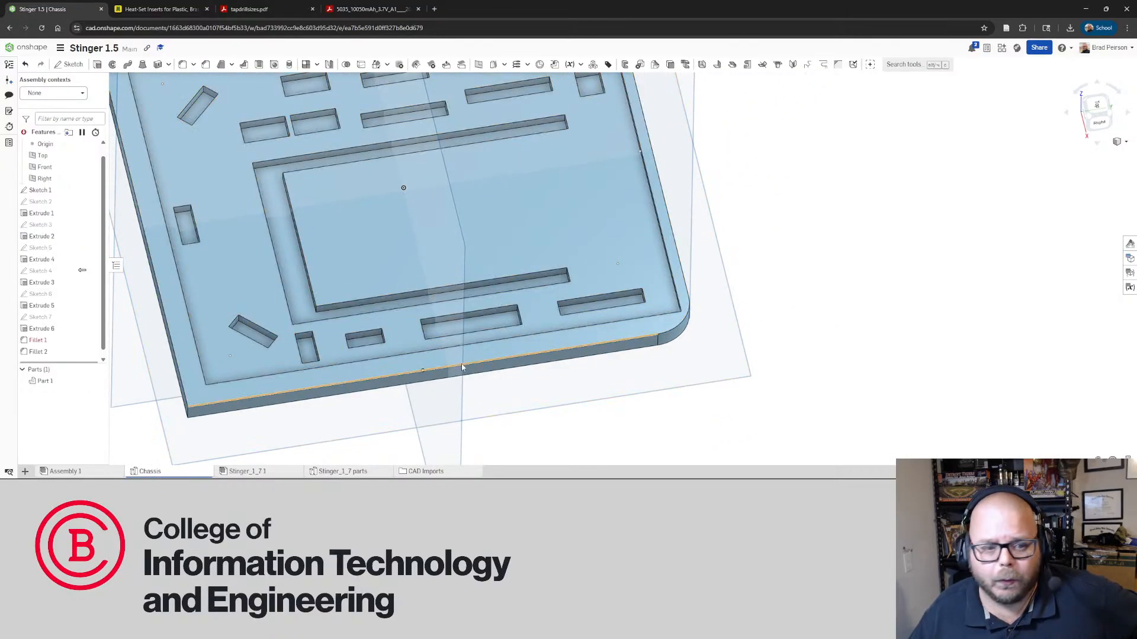
pyautogui.moveTo(628, 354); pyautogui.dragTo(625, 323, button='right')
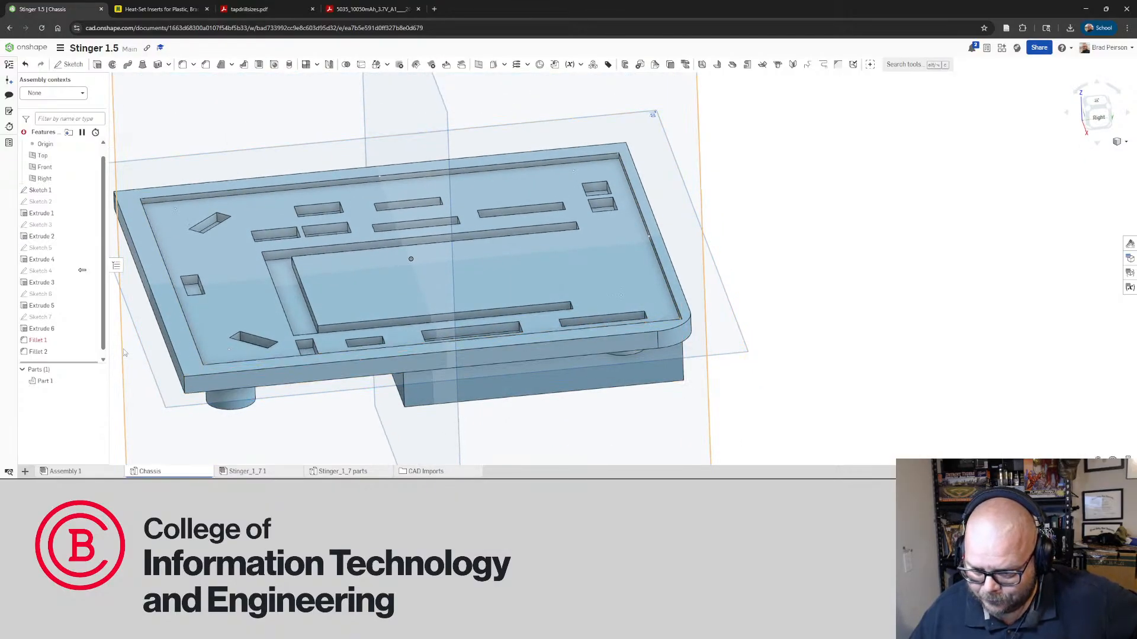
pyautogui.moveTo(249, 344); pyautogui.dragTo(218, 332, button='right')
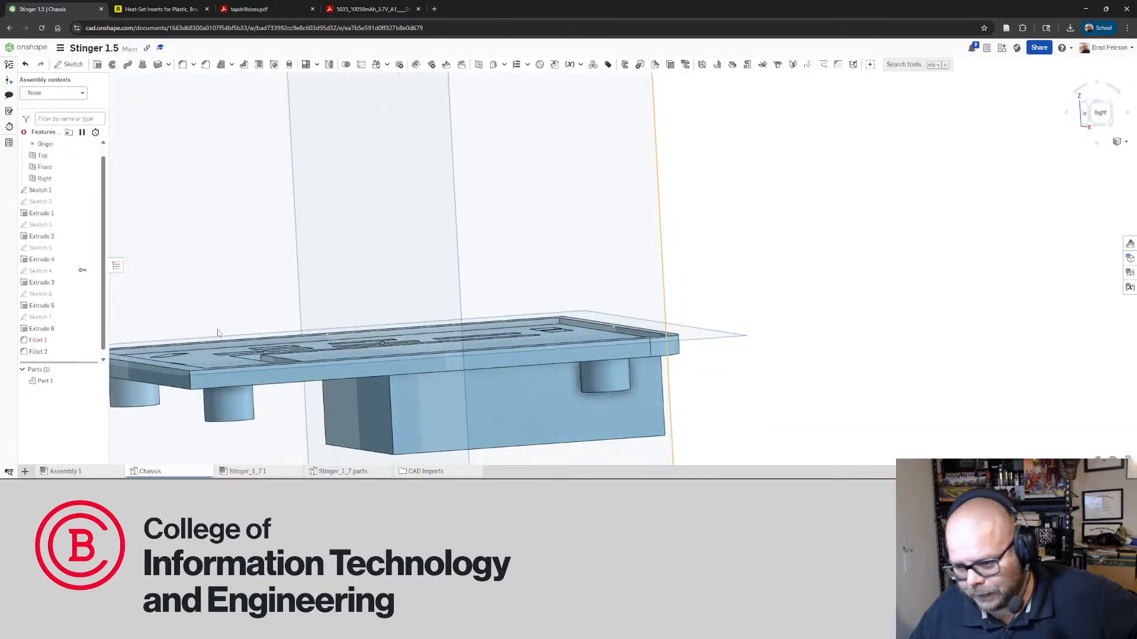
pyautogui.rightClick(38, 349)
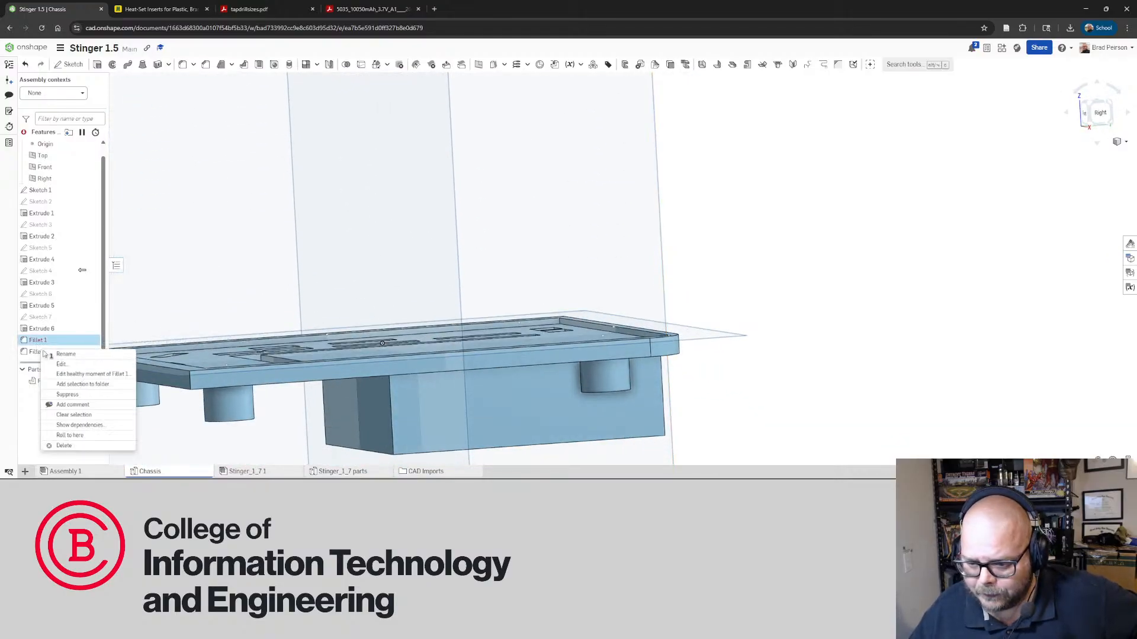
pyautogui.click(64, 446)
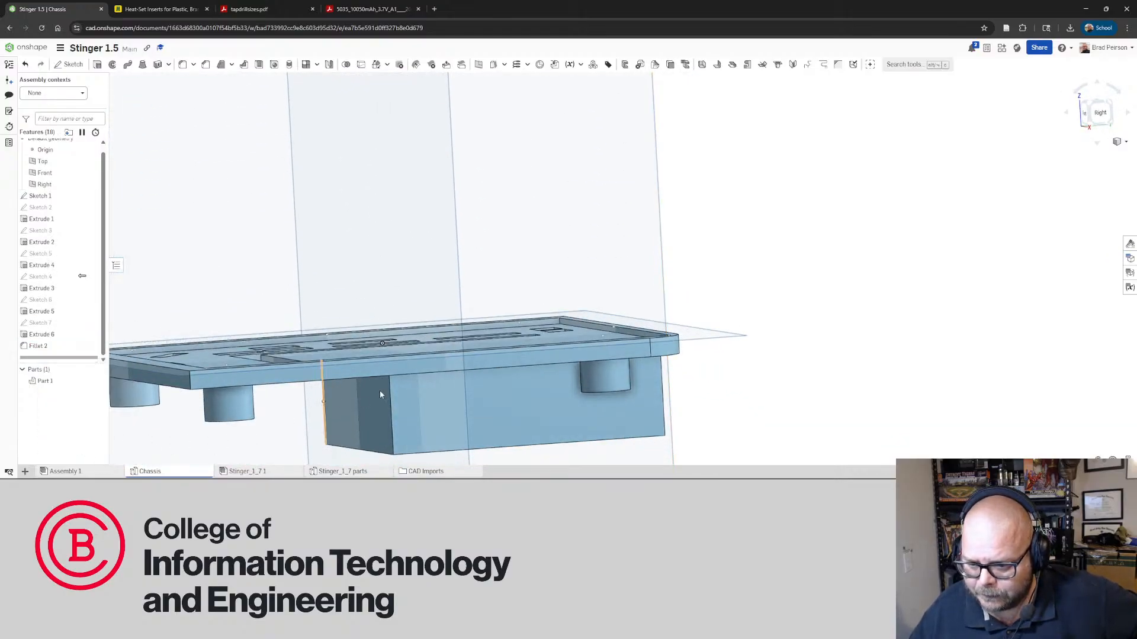
pyautogui.rightClick(37, 347)
pyautogui.click(85, 436)
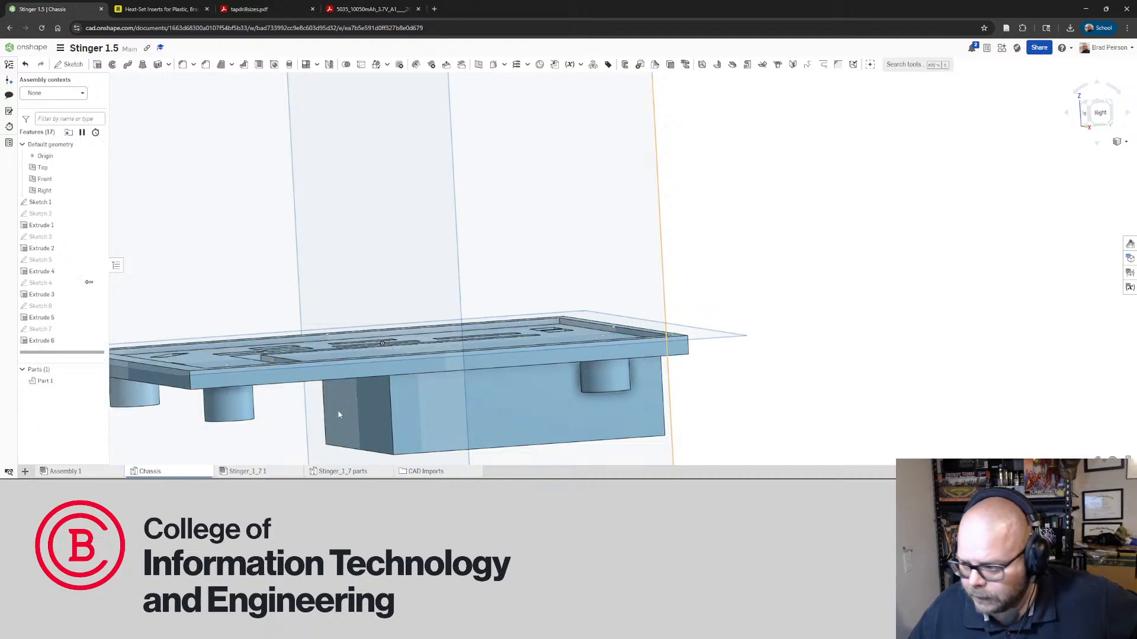
# Examine the unfilleted battery block from the plate's underside and from the side near the pocket opening
pyautogui.moveTo(717, 309); pyautogui.dragTo(702, 375, button='right')
pyautogui.scroll(-4, 702, 331)
pyautogui.scroll(3, 627, 334)
pyautogui.moveTo(627, 333); pyautogui.dragTo(634, 236, button='right')
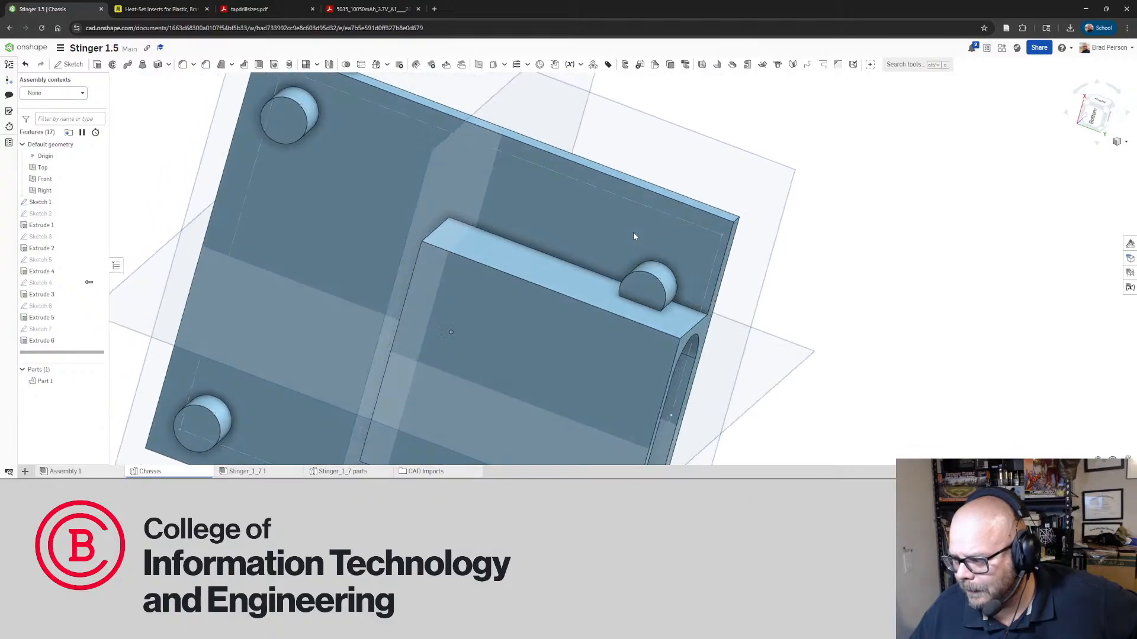
pyautogui.scroll(6, 666, 306)
pyautogui.moveTo(625, 299); pyautogui.dragTo(544, 312, button='right')
pyautogui.scroll(-5, 578, 283)
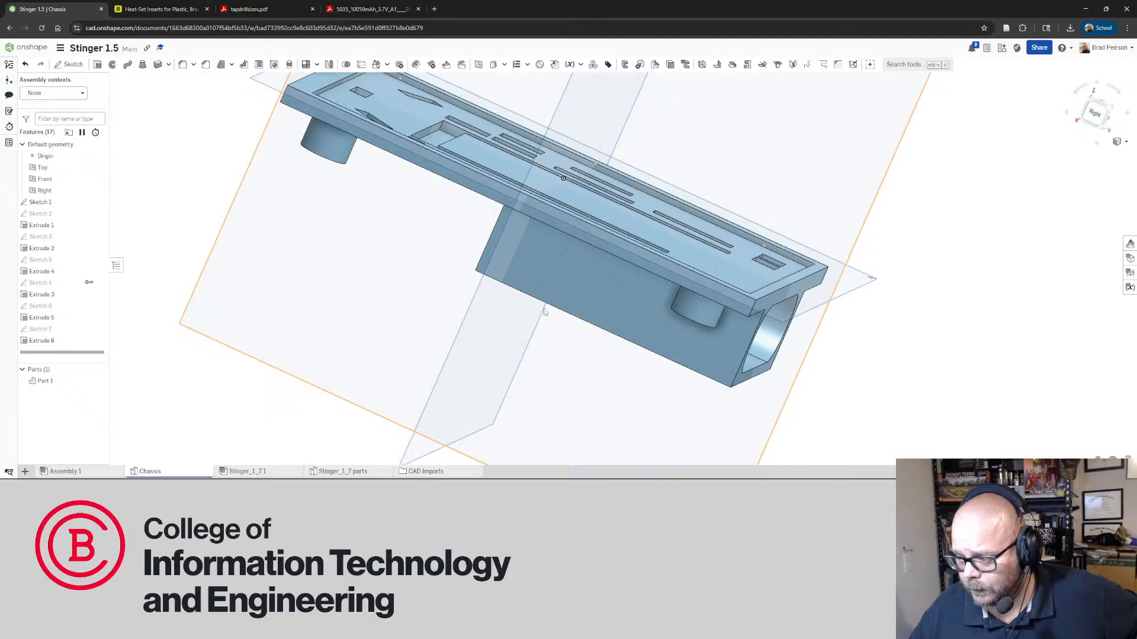
pyautogui.click(53, 346)
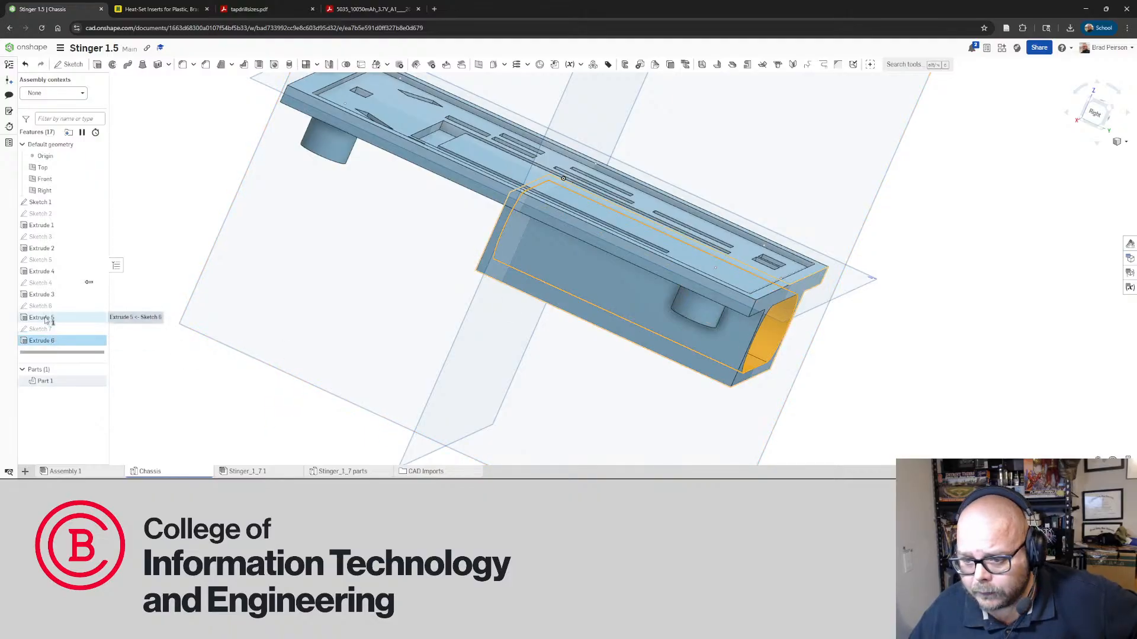
pyautogui.keyDown('ctrl'); pyautogui.click(46, 319); pyautogui.keyUp('ctrl')
pyautogui.rightClick(47, 320)
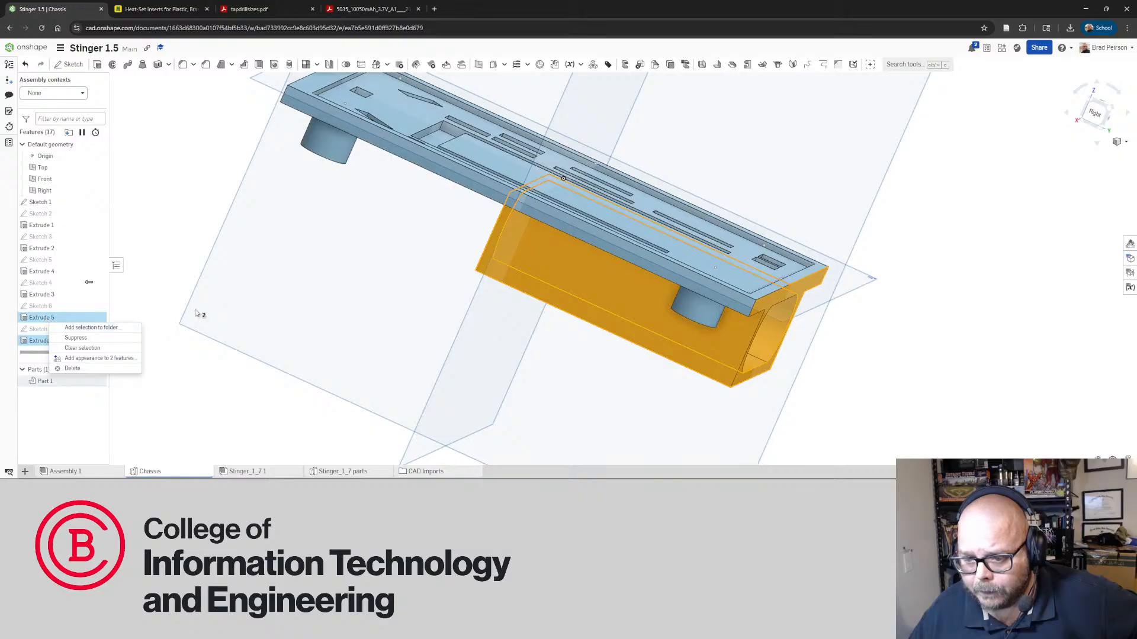
pyautogui.click(155, 289)
pyautogui.click(39, 319)
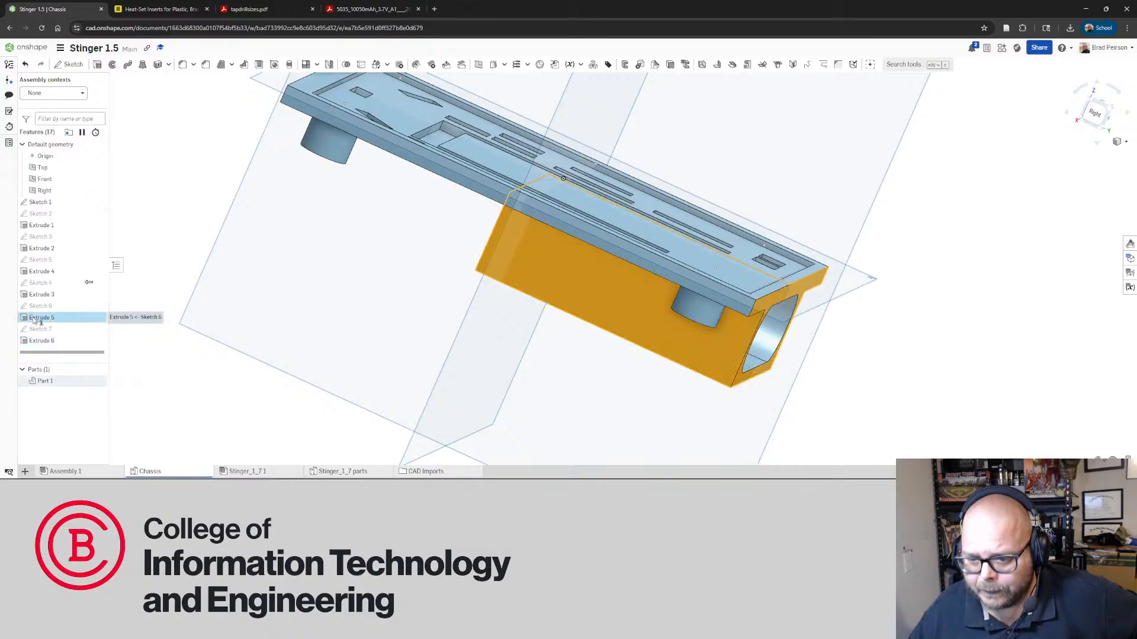
pyautogui.rightClick(40, 321)
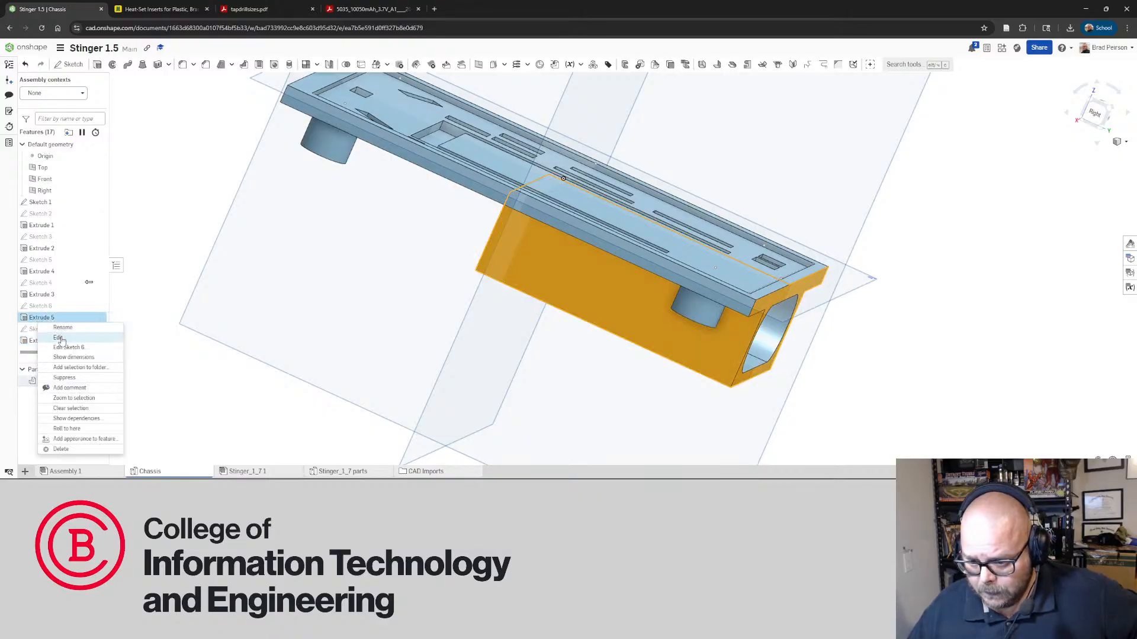
pyautogui.click(58, 338)
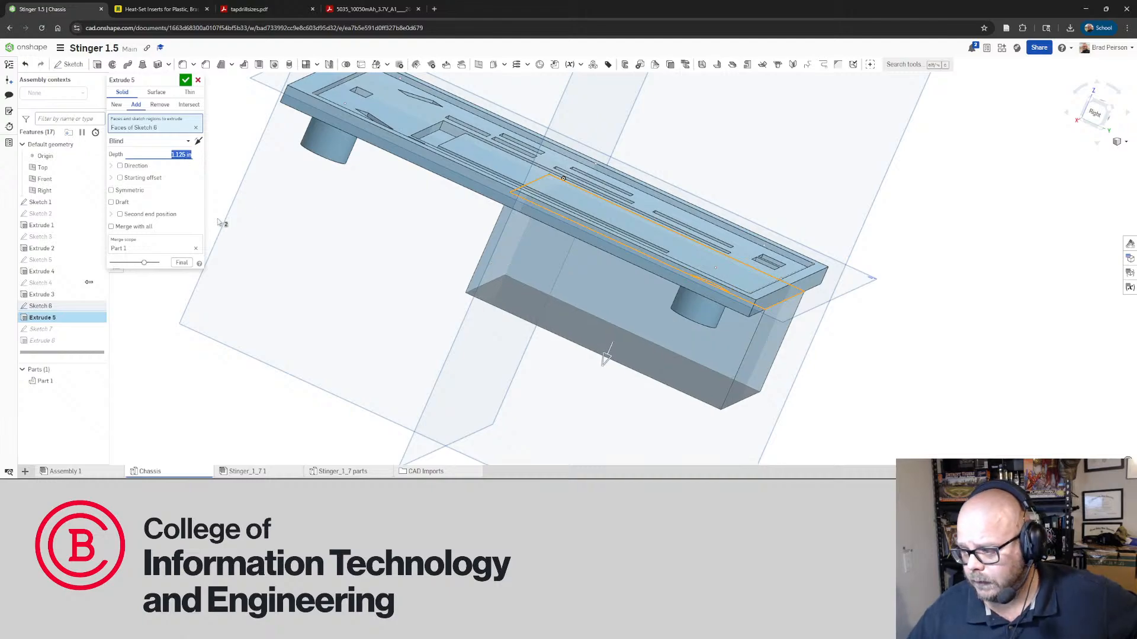
pyautogui.click(199, 81)
# Edit the battery block's base sketch and set the rectangle's length from the plate edge to 3.125 in
pyautogui.moveTo(536, 403); pyautogui.dragTo(490, 270, button='right')
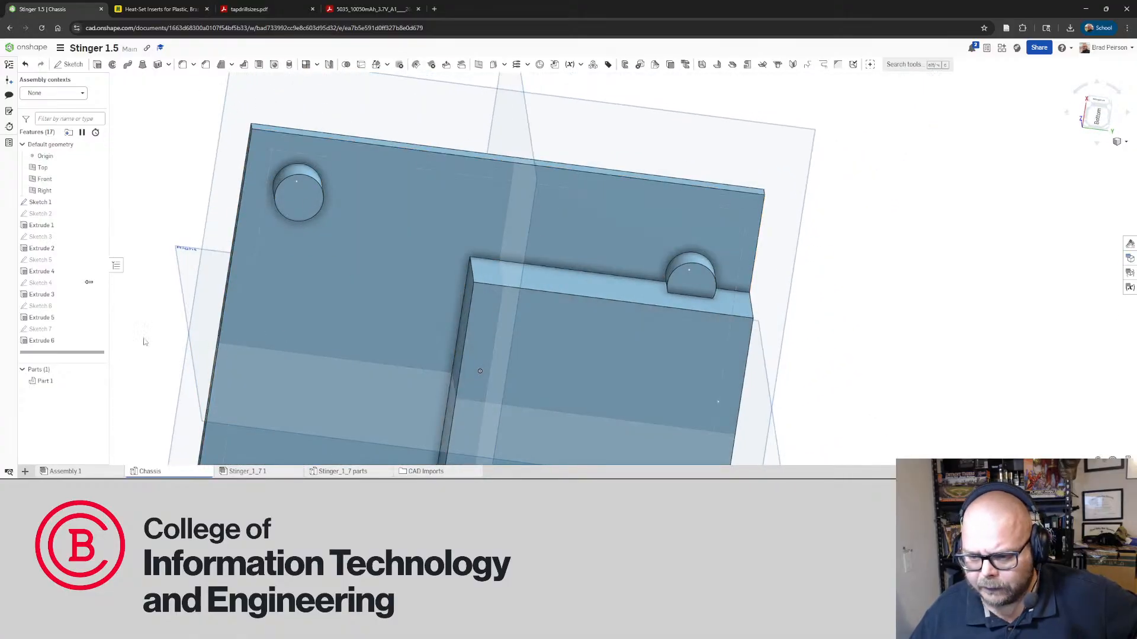
pyautogui.rightClick(51, 312)
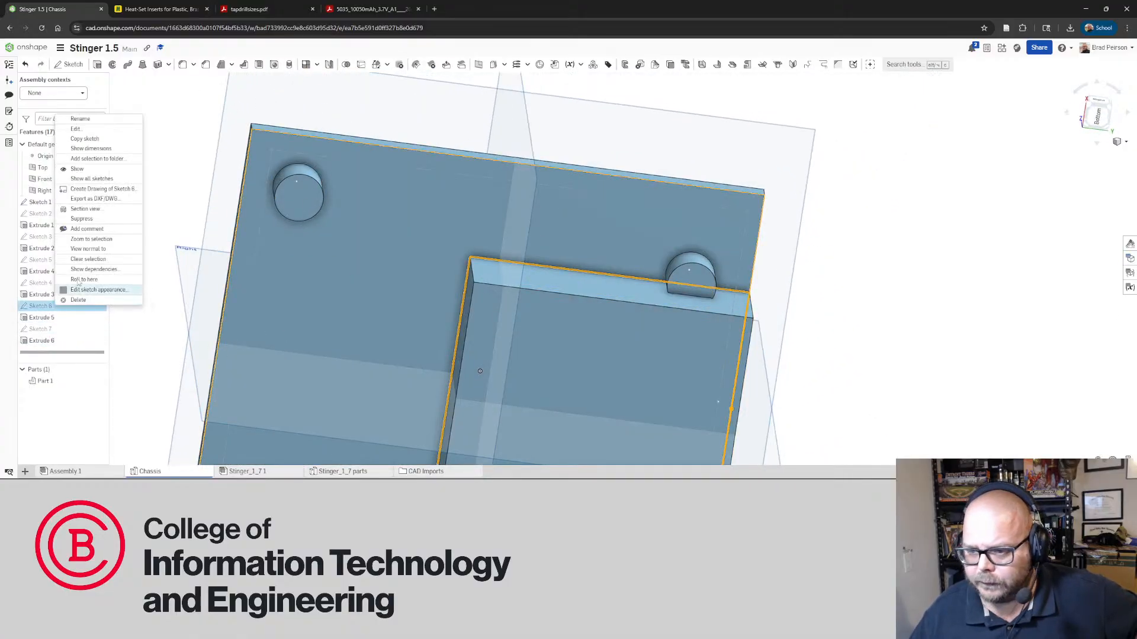
pyautogui.click(110, 133)
pyautogui.moveTo(465, 319); pyautogui.dragTo(457, 274, button='right')
pyautogui.scroll(-3, 459, 275)
pyautogui.scroll(2, 494, 402)
pyautogui.moveTo(485, 414); pyautogui.dragTo(501, 382, button='right')
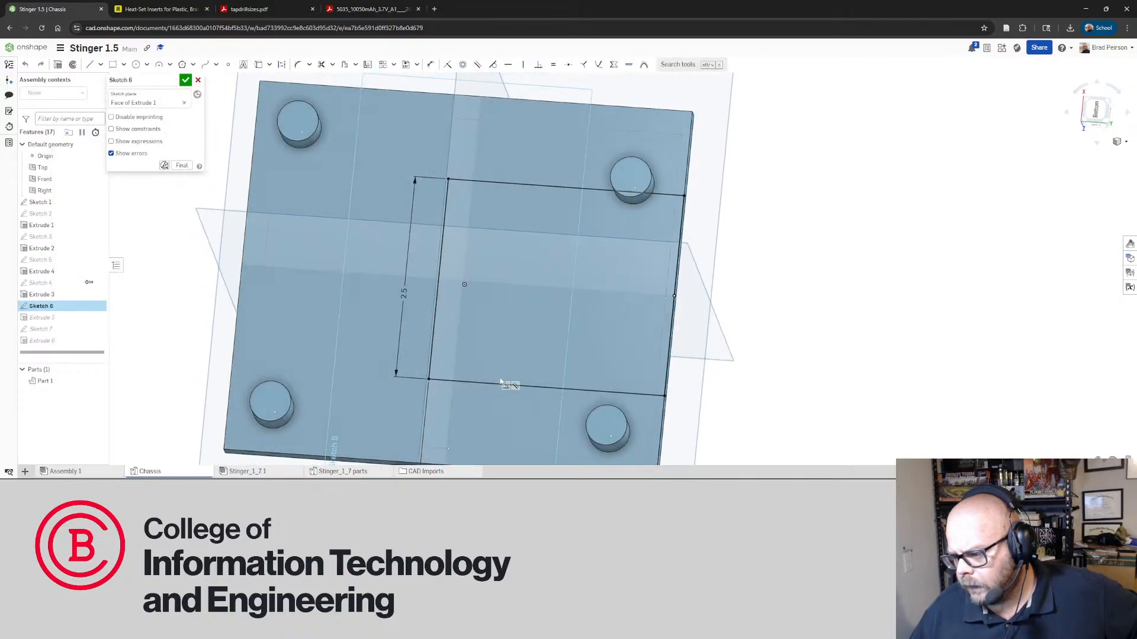
pyautogui.scroll(-5, 500, 382)
pyautogui.scroll(4, 505, 424)
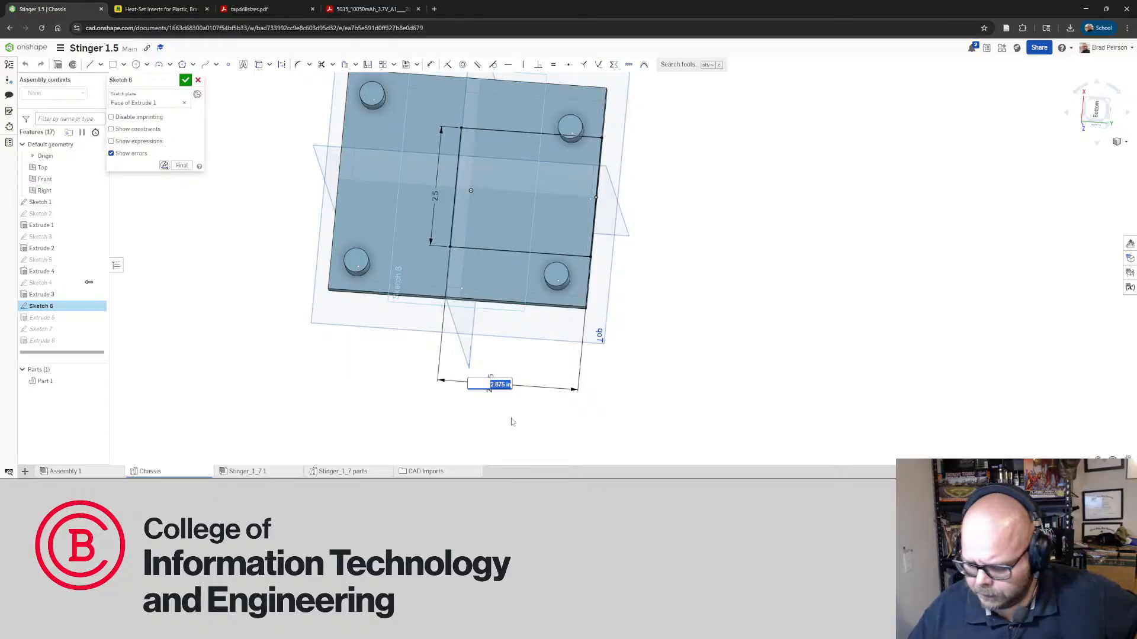
pyautogui.press('Return')
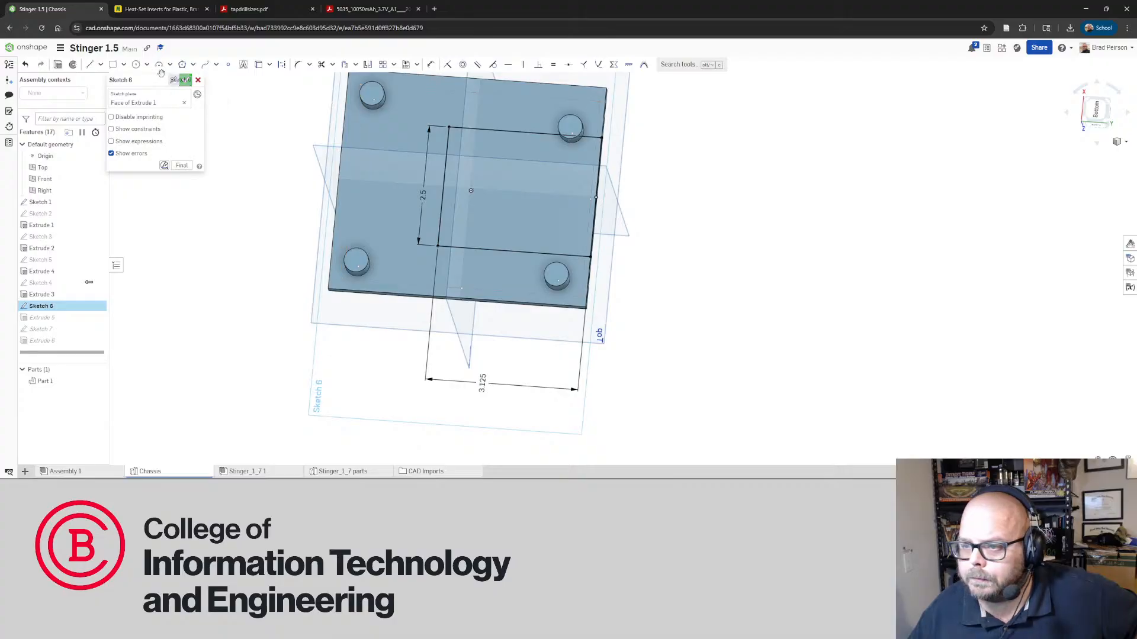
pyautogui.click(185, 81)
pyautogui.moveTo(415, 178)
pyautogui.mouseDown(button='right')
pyautogui.moveTo(464, 198)
pyautogui.moveTo(701, 98)
pyautogui.mouseUp(button='right')
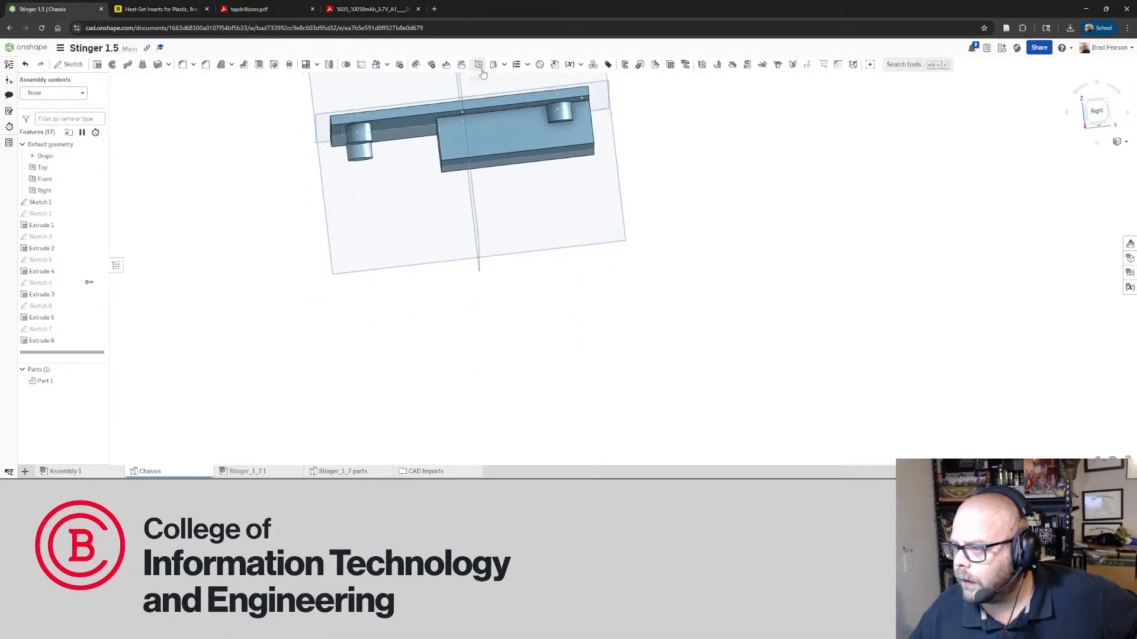
pyautogui.click(183, 65)
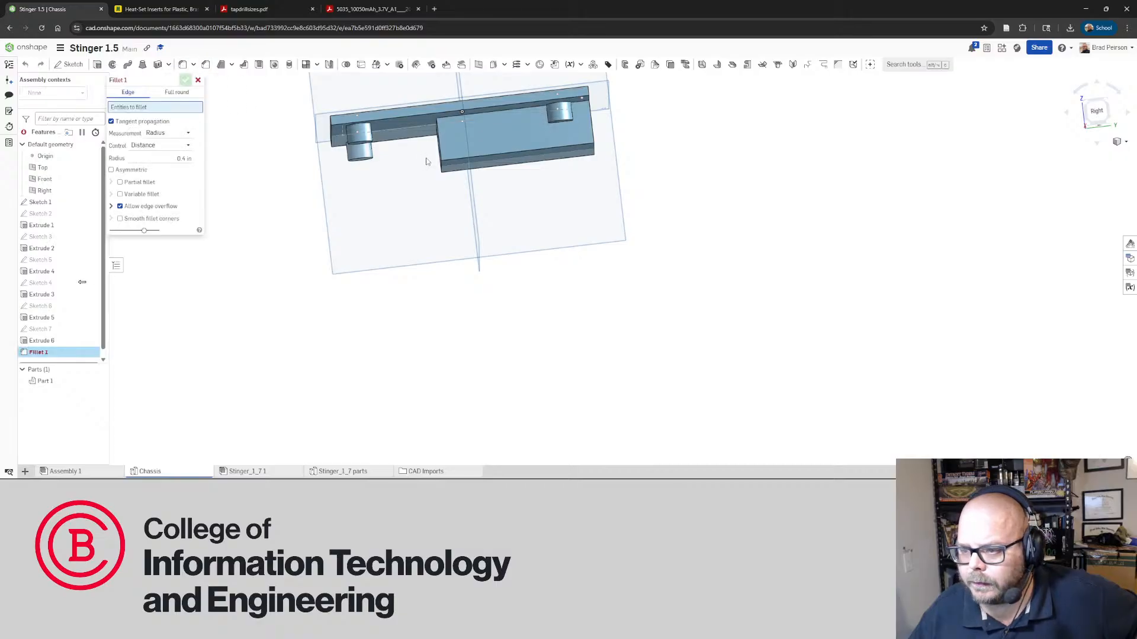
pyautogui.moveTo(426, 161); pyautogui.dragTo(345, 246, button='right')
pyautogui.scroll(3, 448, 140)
pyautogui.click(434, 173)
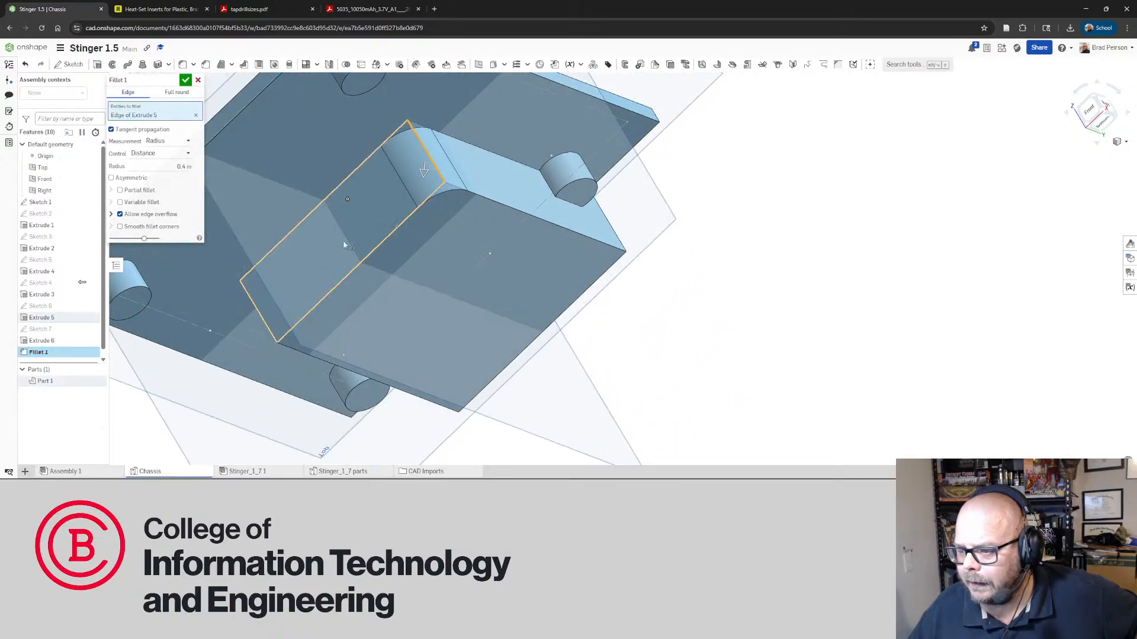
pyautogui.click(270, 335)
pyautogui.click(486, 201)
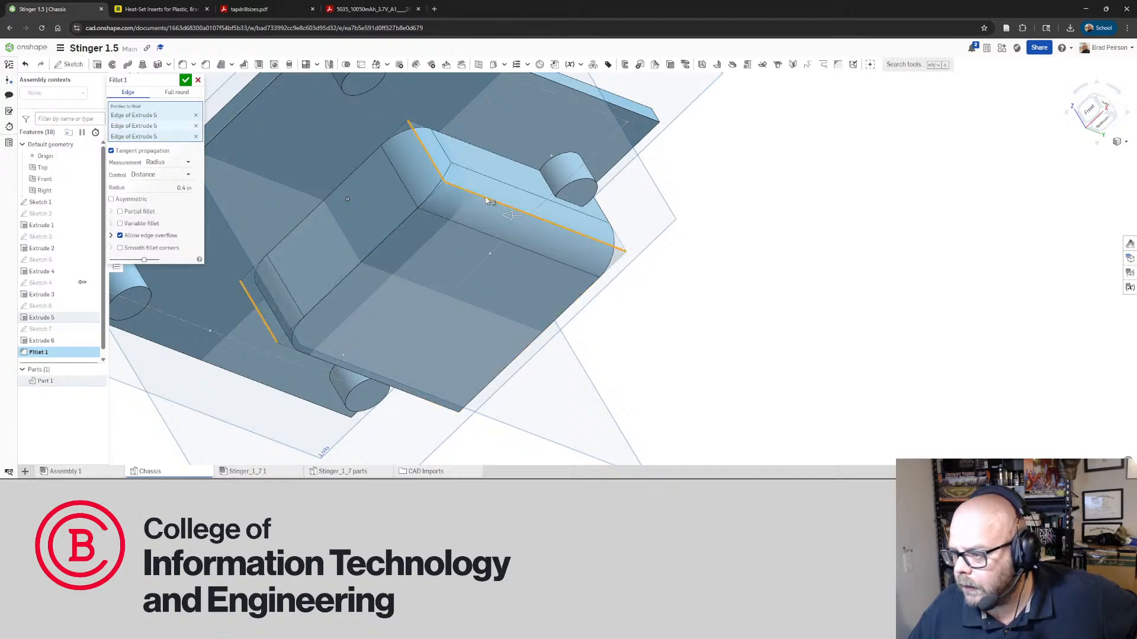
pyautogui.moveTo(461, 236); pyautogui.dragTo(270, 217, button='right')
pyautogui.click(325, 332)
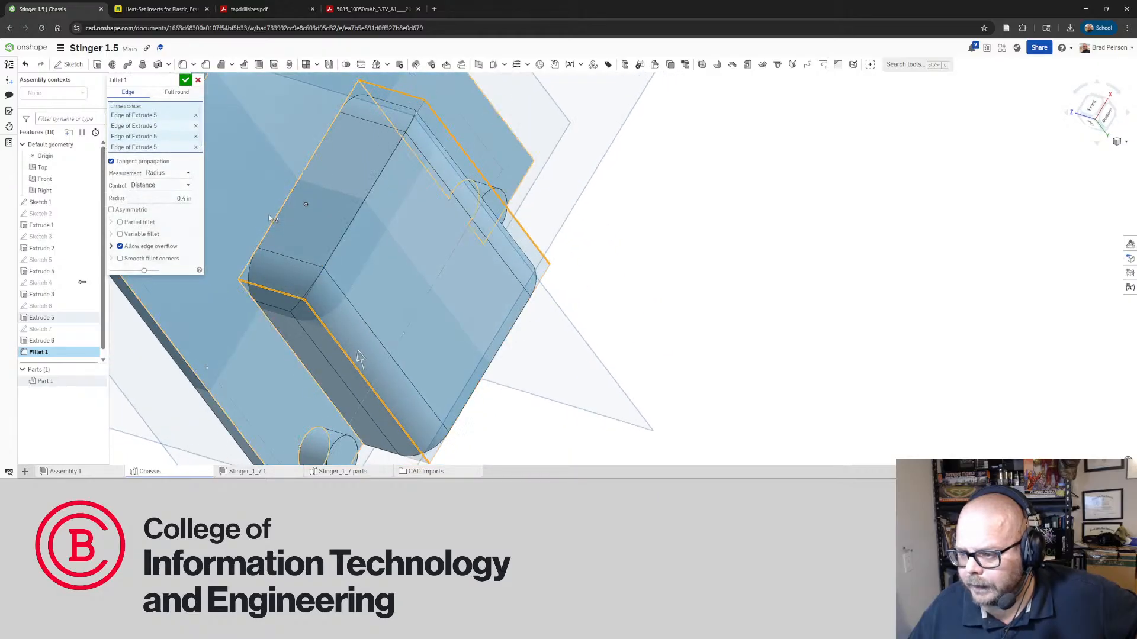
pyautogui.click(276, 224)
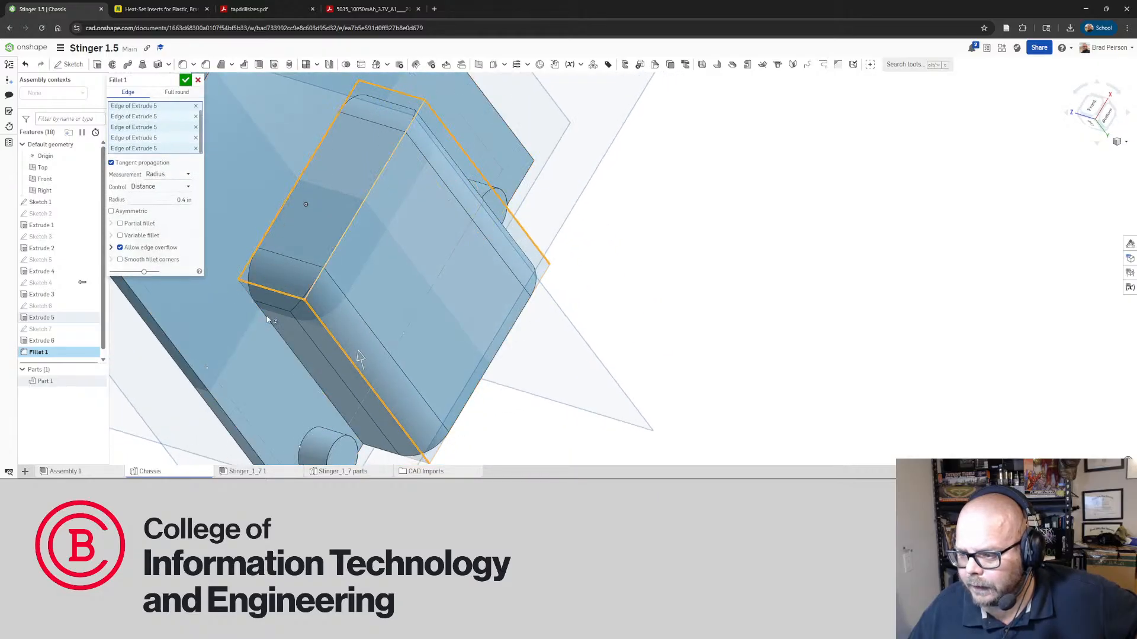
pyautogui.click(291, 353)
pyautogui.moveTo(381, 285); pyautogui.dragTo(491, 139, button='right')
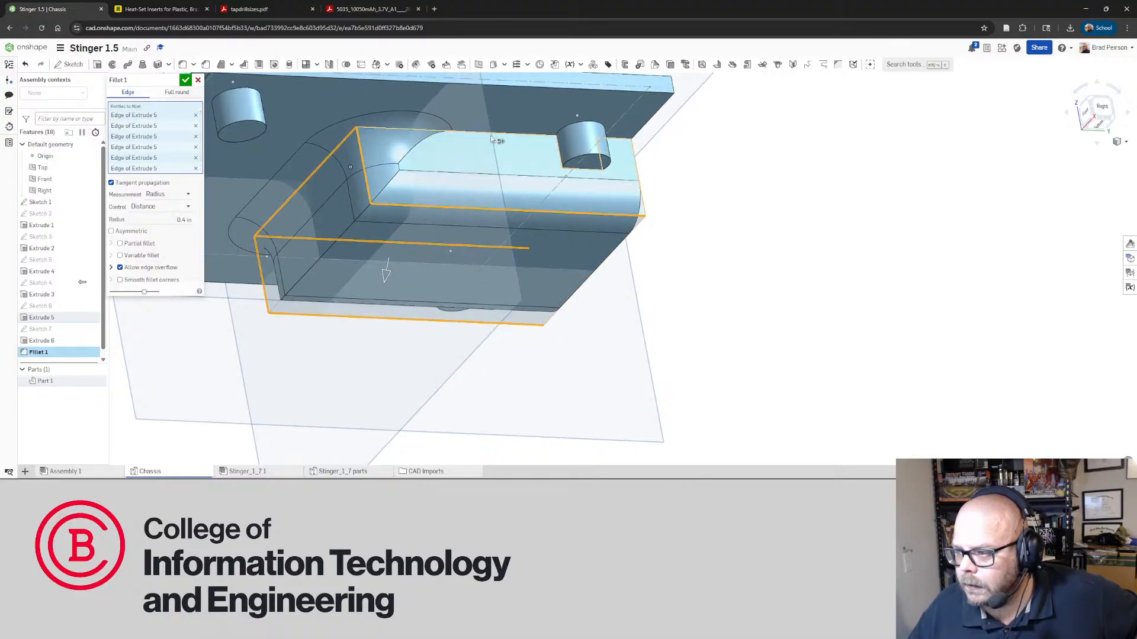
pyautogui.click(493, 137)
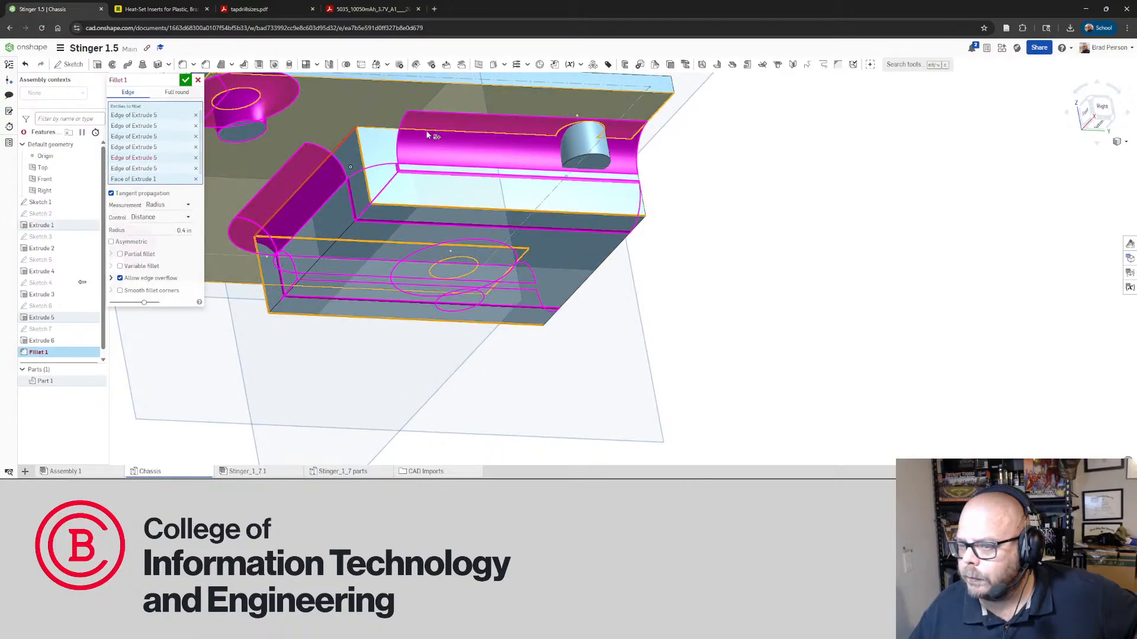
pyautogui.click(196, 178)
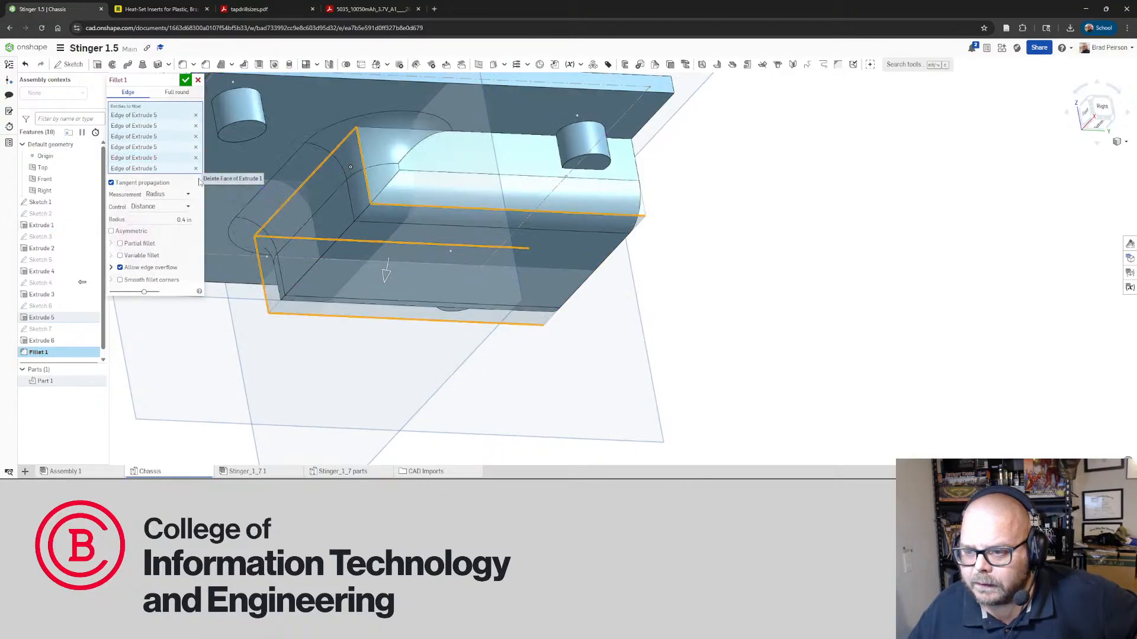
pyautogui.click(499, 136)
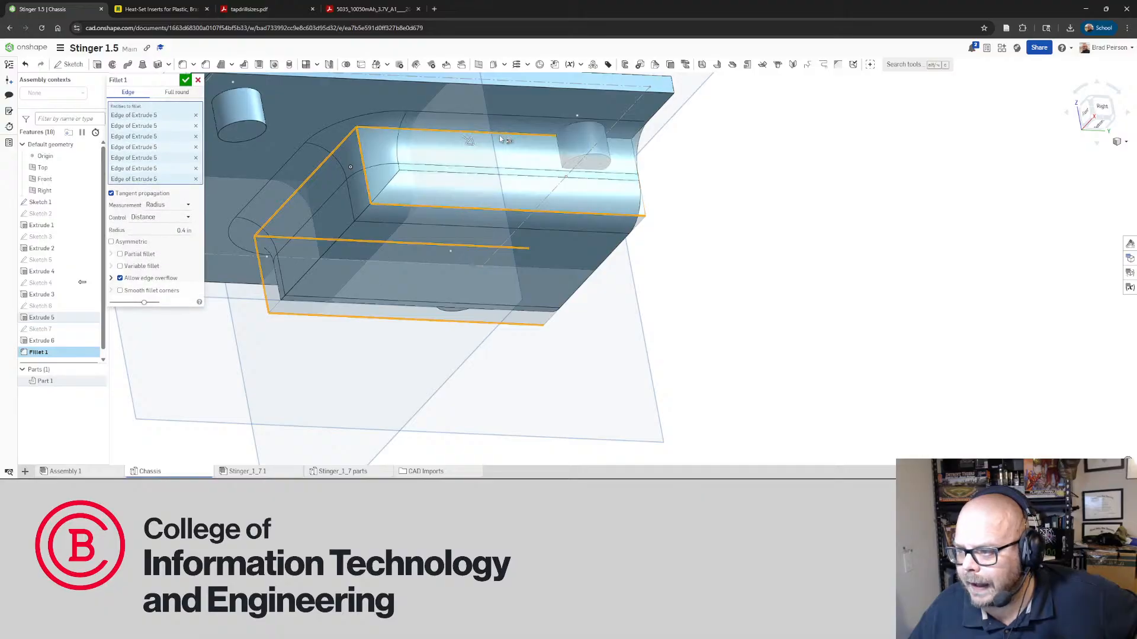
pyautogui.moveTo(500, 140); pyautogui.dragTo(558, 149, button='right')
pyautogui.scroll(-3, 503, 141)
pyautogui.click(447, 249)
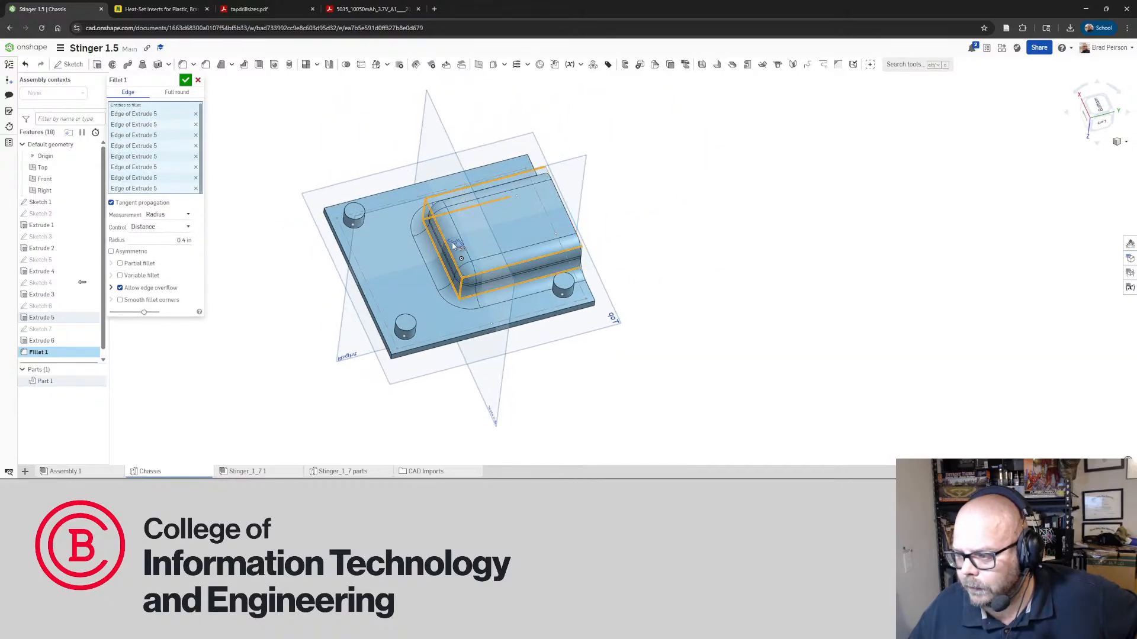
pyautogui.moveTo(447, 250); pyautogui.dragTo(370, 209, button='right')
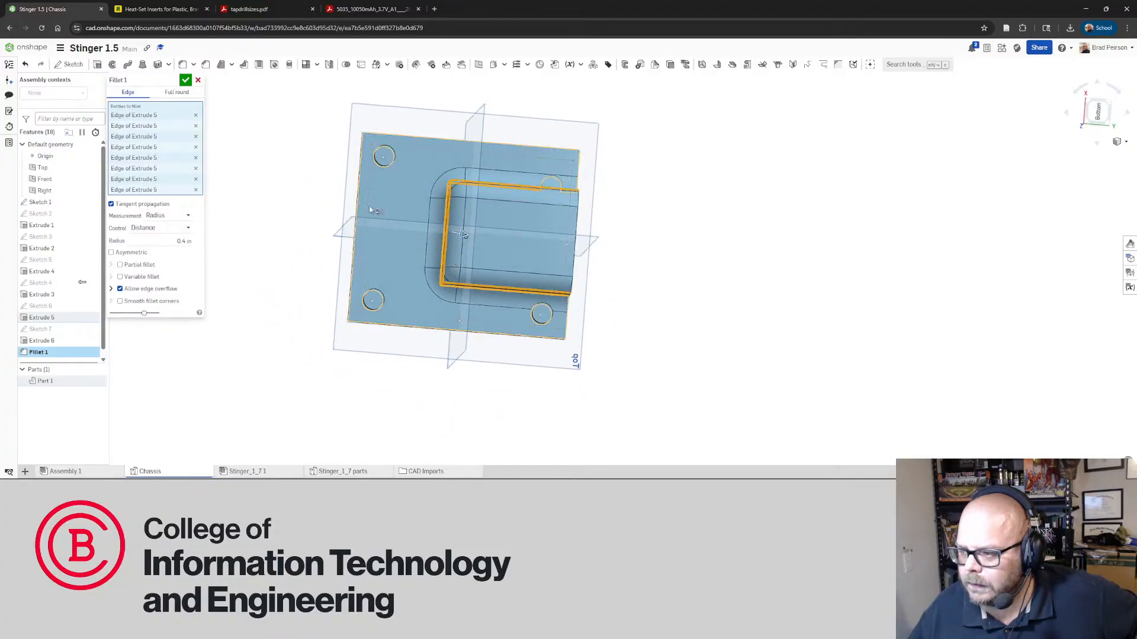
pyautogui.click(198, 80)
# Examine the chassis plate's unfilleted battery block from the pocket opening, the side and above
pyautogui.moveTo(557, 138); pyautogui.dragTo(494, 244, button='right')
pyautogui.scroll(5, 446, 241)
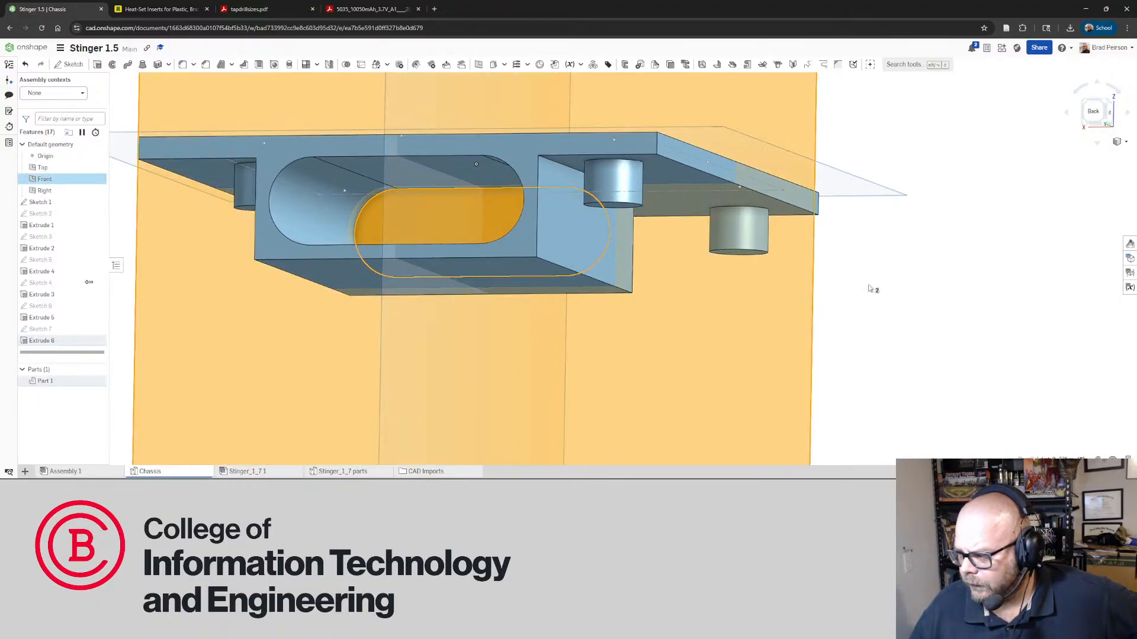
pyautogui.moveTo(738, 272); pyautogui.dragTo(502, 237, button='right')
pyautogui.moveTo(572, 238); pyautogui.dragTo(639, 258, button='right')
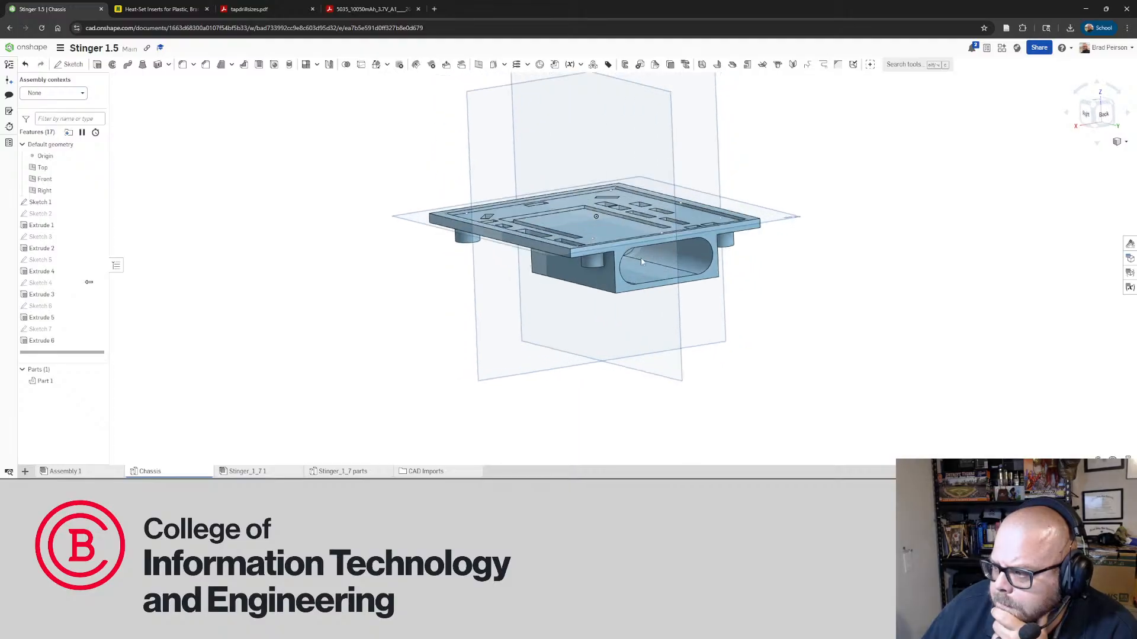
pyautogui.moveTo(639, 258); pyautogui.dragTo(666, 309, button='middle')
pyautogui.scroll(4, 666, 277)
pyautogui.scroll(5, 612, 356)
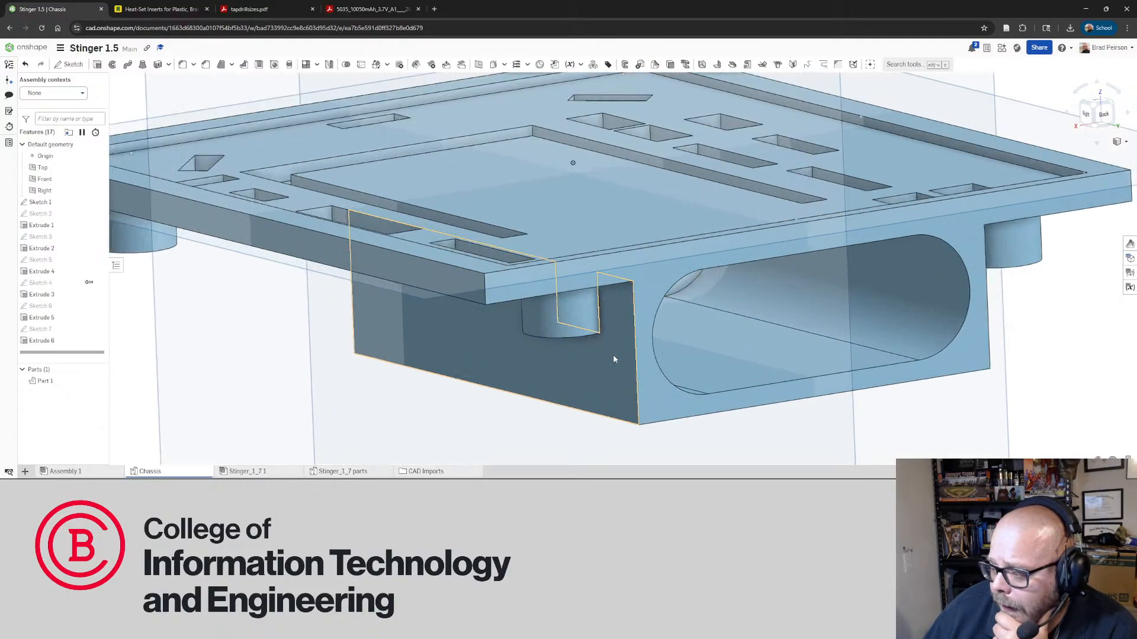
pyautogui.moveTo(613, 355); pyautogui.dragTo(598, 373, button='right')
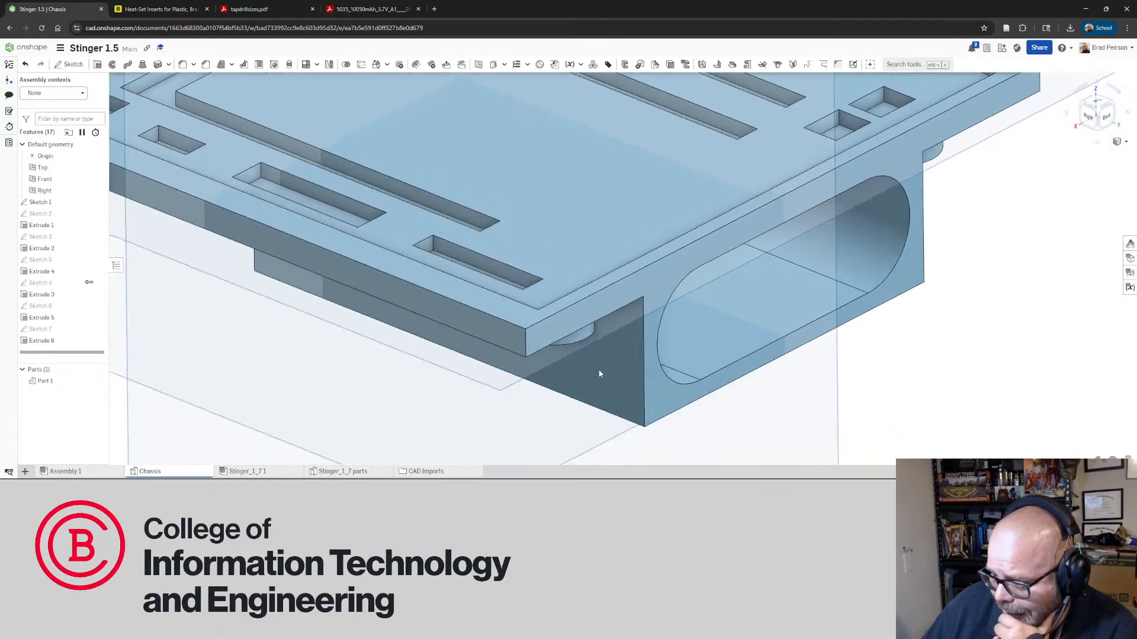
pyautogui.scroll(-5, 603, 361)
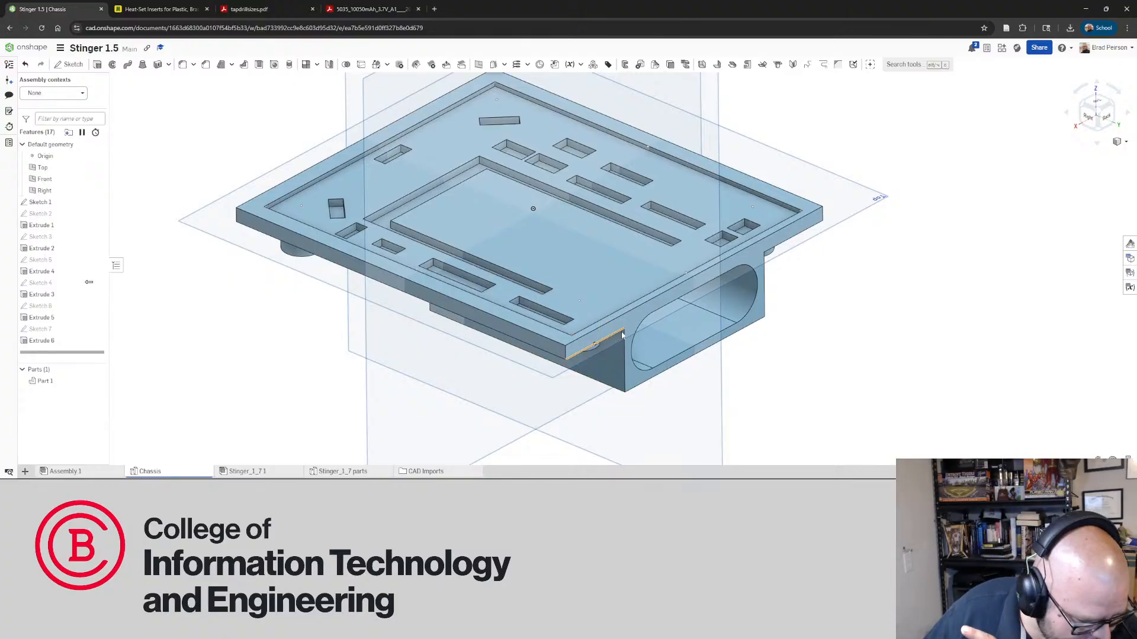
pyautogui.moveTo(558, 319); pyautogui.dragTo(558, 335, button='right')
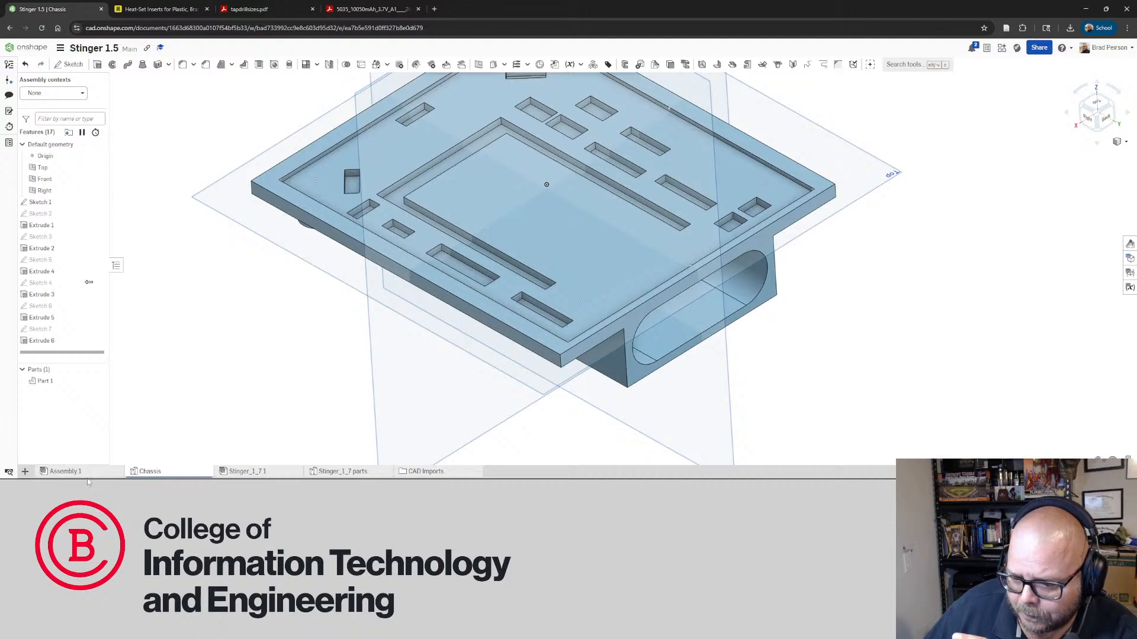
# Open Assembly 1 and examine the circuit board's connectors in relation to the chassis plate edge and the battery pocket's opening
pyautogui.click(64, 471)
pyautogui.moveTo(529, 245); pyautogui.dragTo(711, 239, button='right')
pyautogui.scroll(8, 413, 371)
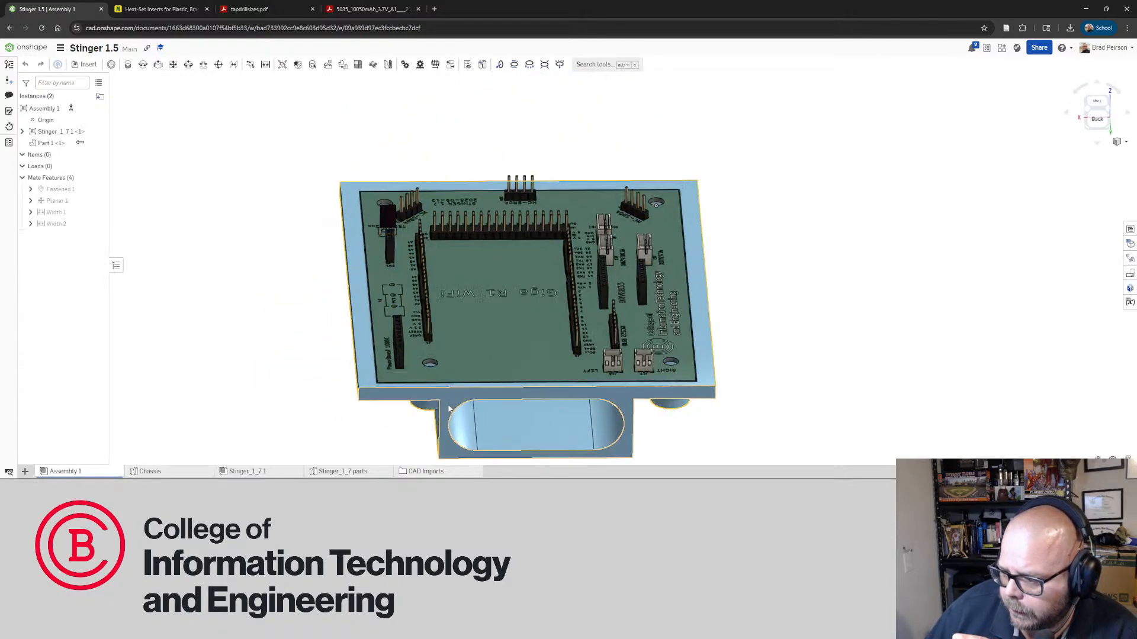
pyautogui.scroll(3, 382, 310)
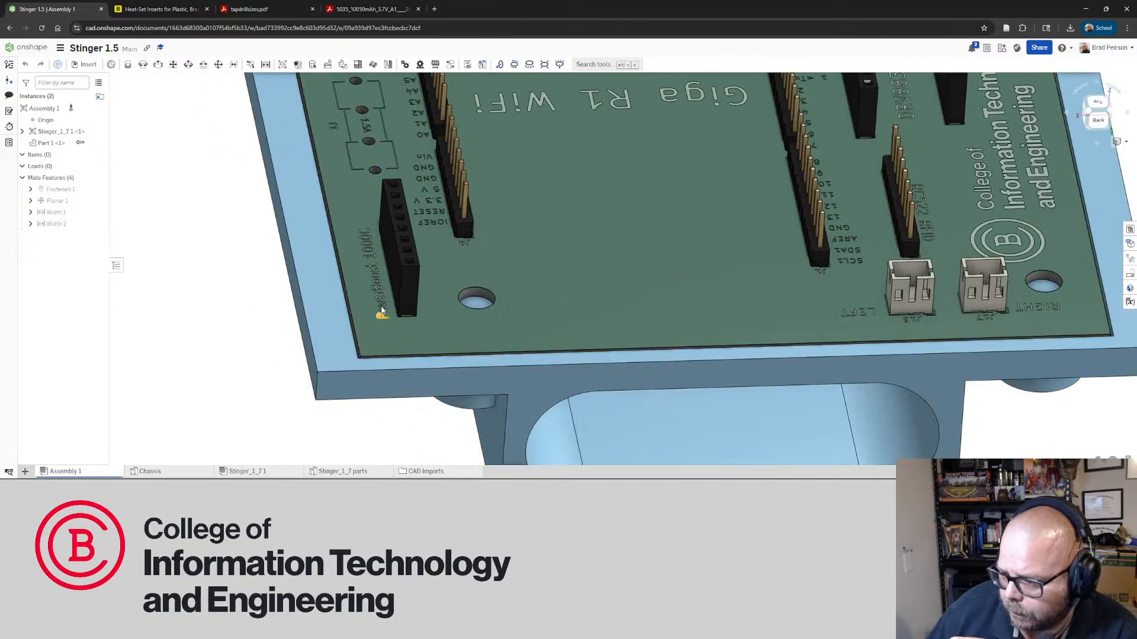
pyautogui.scroll(-10, 377, 307)
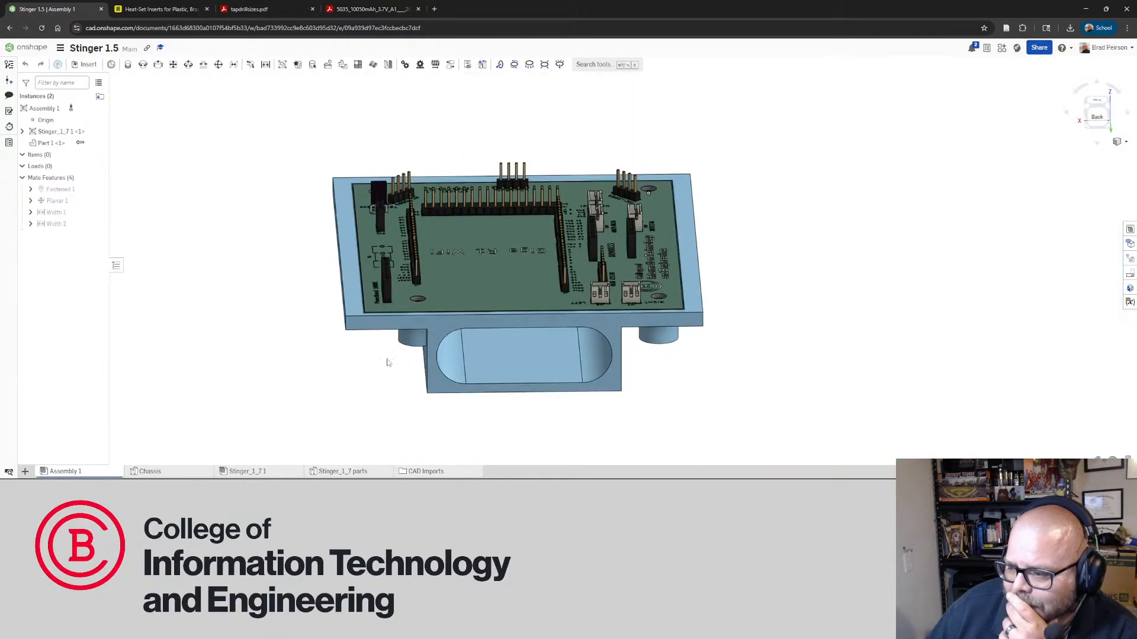
pyautogui.moveTo(392, 351)
pyautogui.mouseDown(button='right')
pyautogui.moveTo(393, 325)
pyautogui.moveTo(385, 340)
pyautogui.mouseUp(button='right')
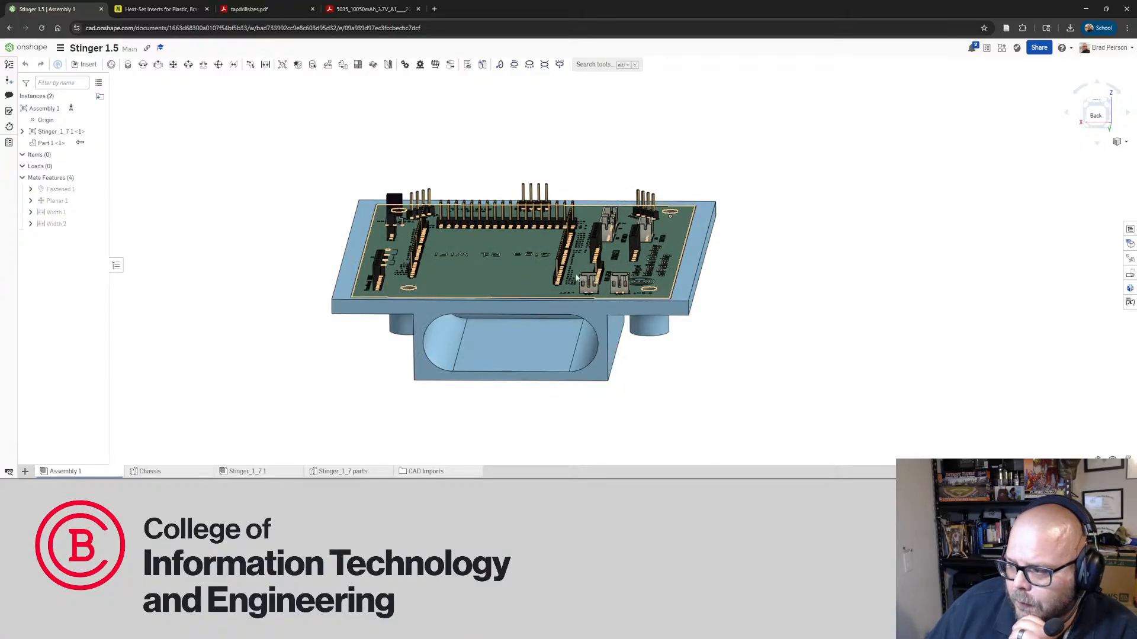
pyautogui.moveTo(619, 288); pyautogui.dragTo(649, 306, button='right')
pyautogui.scroll(-3, 649, 307)
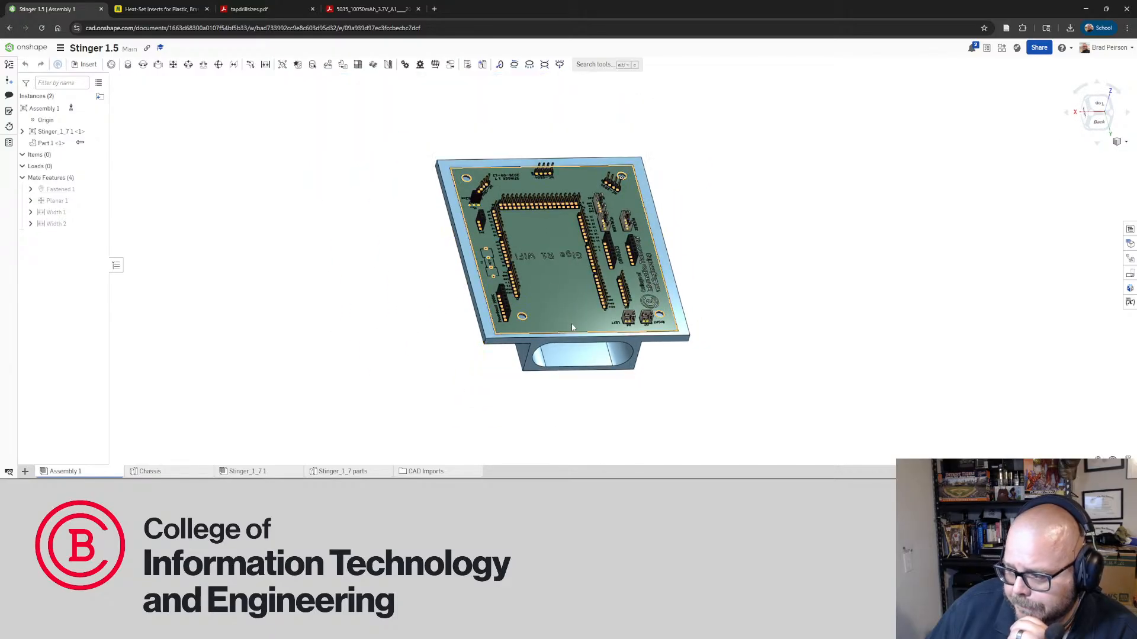
pyautogui.scroll(5, 525, 337)
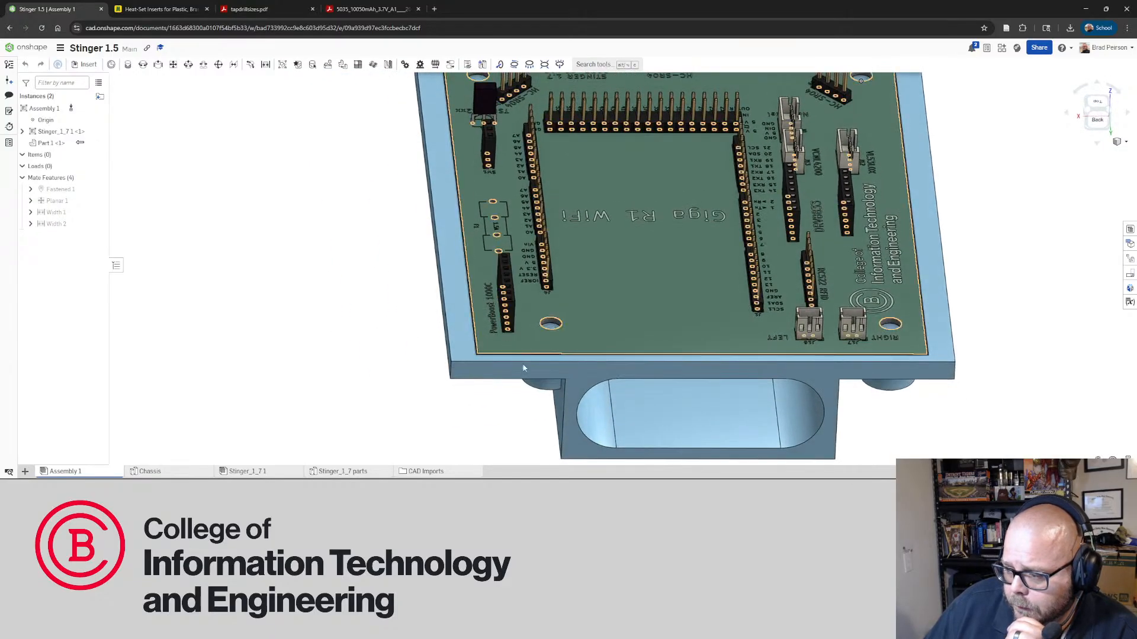
pyautogui.moveTo(556, 386); pyautogui.dragTo(563, 365, button='right')
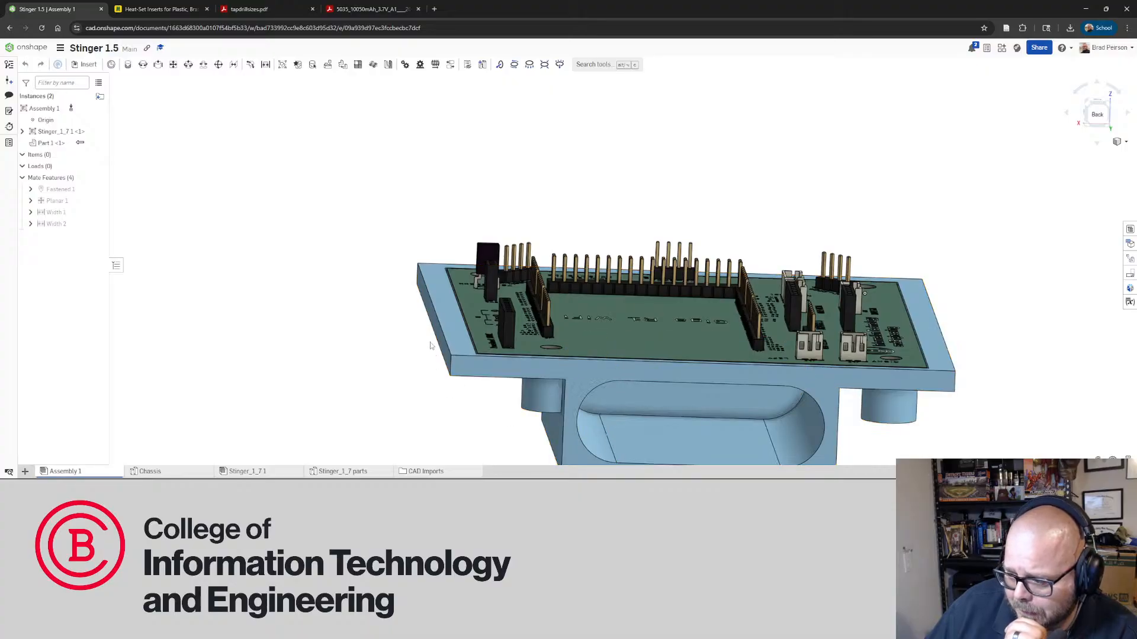
pyautogui.moveTo(491, 322)
pyautogui.mouseDown(button='right')
pyautogui.moveTo(489, 403)
pyautogui.moveTo(495, 327)
pyautogui.mouseUp(button='right')
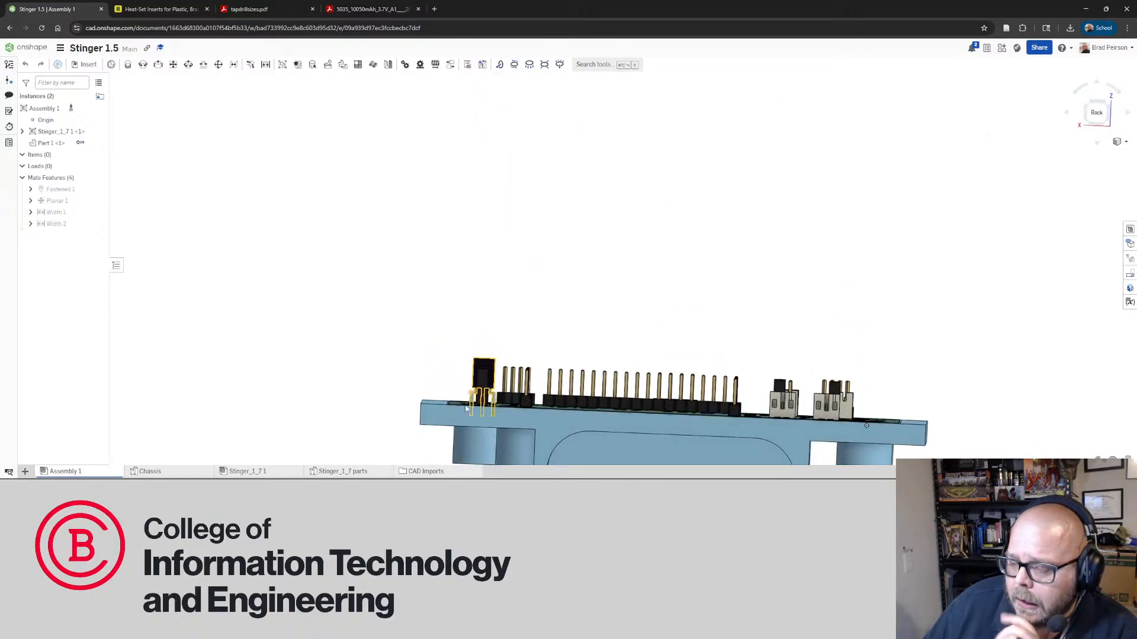
pyautogui.moveTo(457, 413)
pyautogui.mouseDown(button='right')
pyautogui.moveTo(538, 428)
pyautogui.moveTo(467, 412)
pyautogui.mouseUp(button='right')
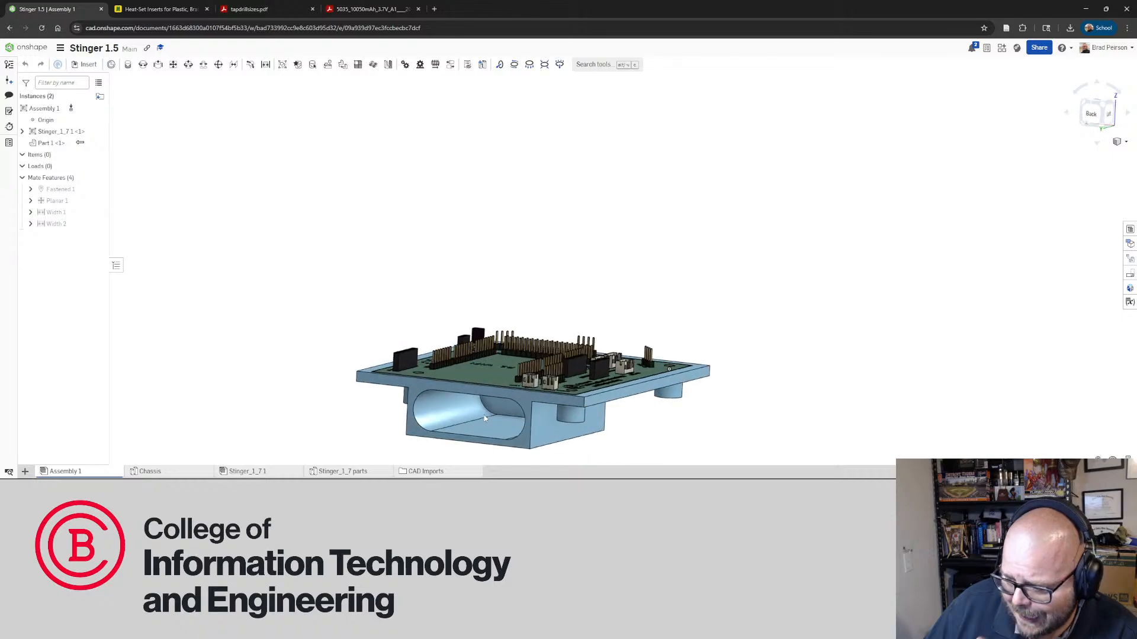
pyautogui.scroll(5, 413, 383)
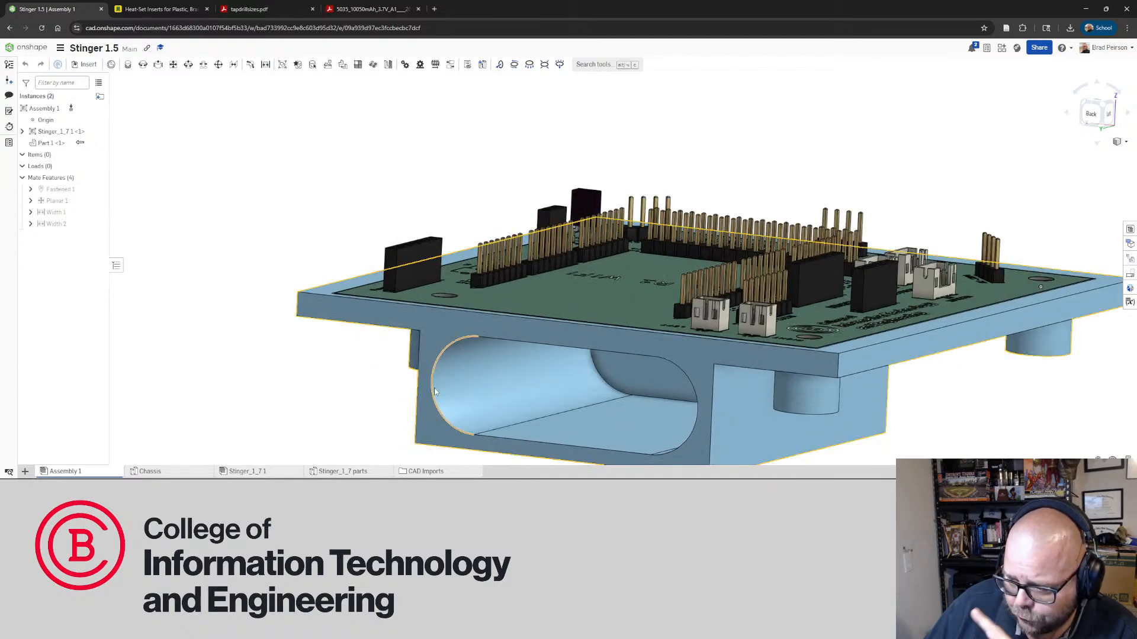
pyautogui.moveTo(428, 382)
pyautogui.mouseDown(button='right')
pyautogui.moveTo(510, 373)
pyautogui.moveTo(414, 379)
pyautogui.mouseUp(button='right')
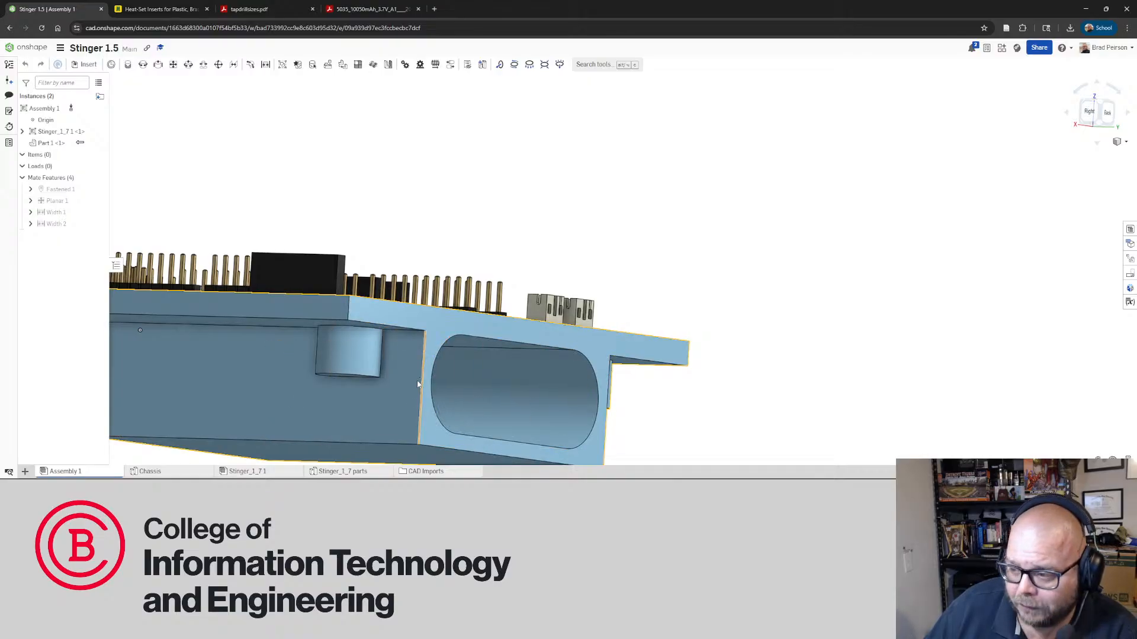
# Examine the chassis and mounted circuit board from the side, back and above, including the standoffs and rounded battery slot
pyautogui.moveTo(418, 360); pyautogui.dragTo(463, 395, button='right')
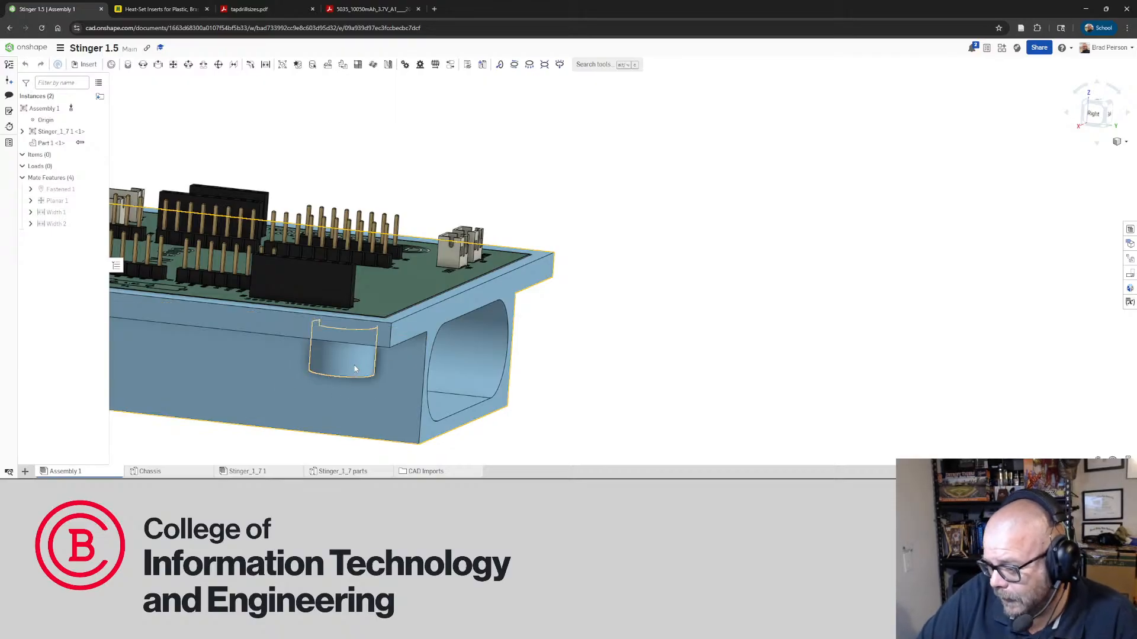
pyautogui.moveTo(353, 384); pyautogui.dragTo(424, 381, button='right')
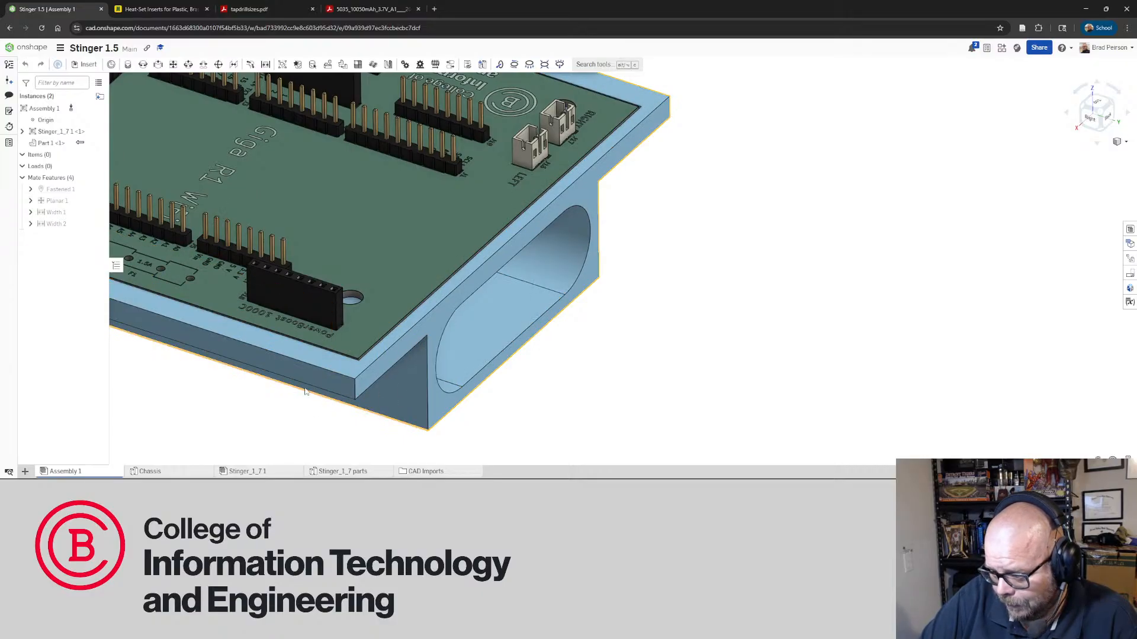
pyautogui.moveTo(305, 389); pyautogui.dragTo(285, 360, button='right')
pyautogui.scroll(-3, 286, 360)
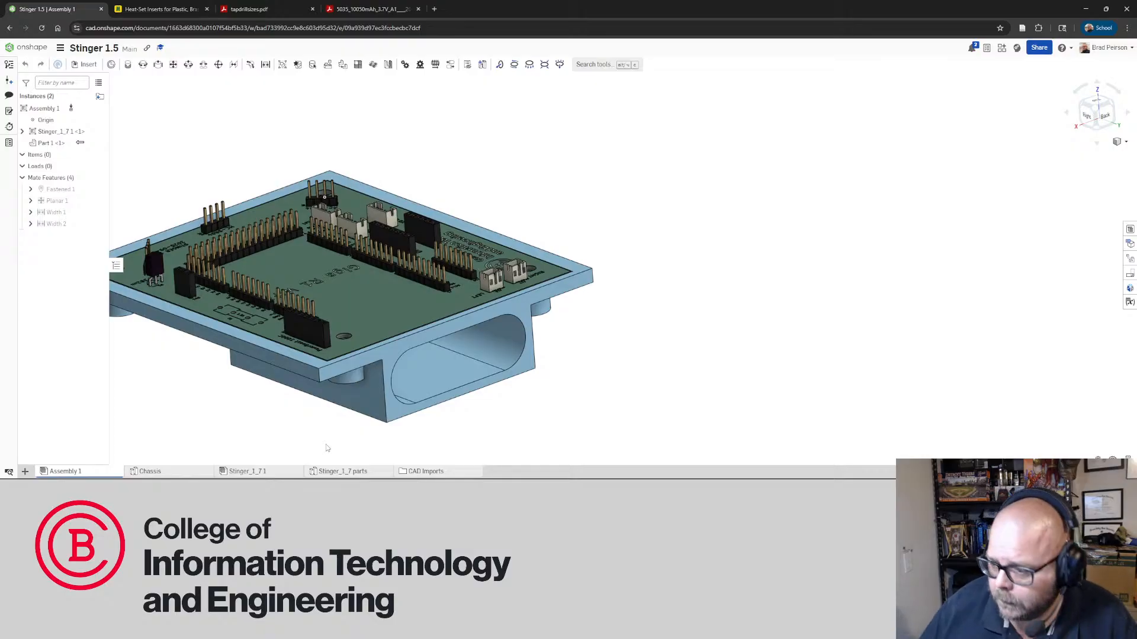
pyautogui.moveTo(329, 387); pyautogui.dragTo(412, 417, button='right')
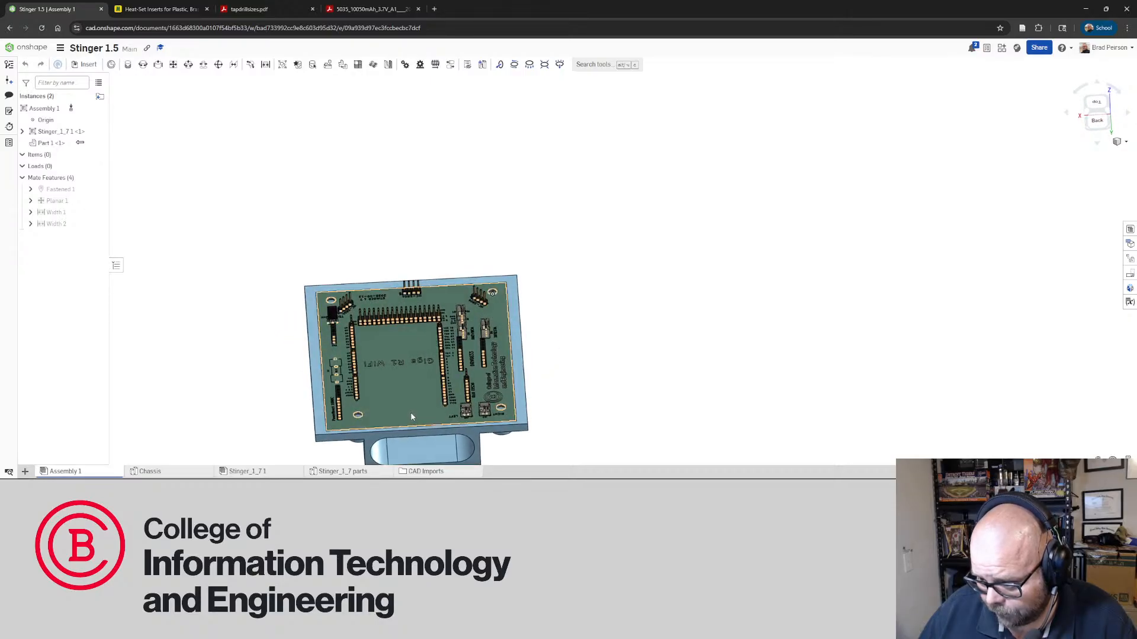
pyautogui.scroll(6, 412, 417)
pyautogui.moveTo(384, 367); pyautogui.dragTo(382, 317, button='right')
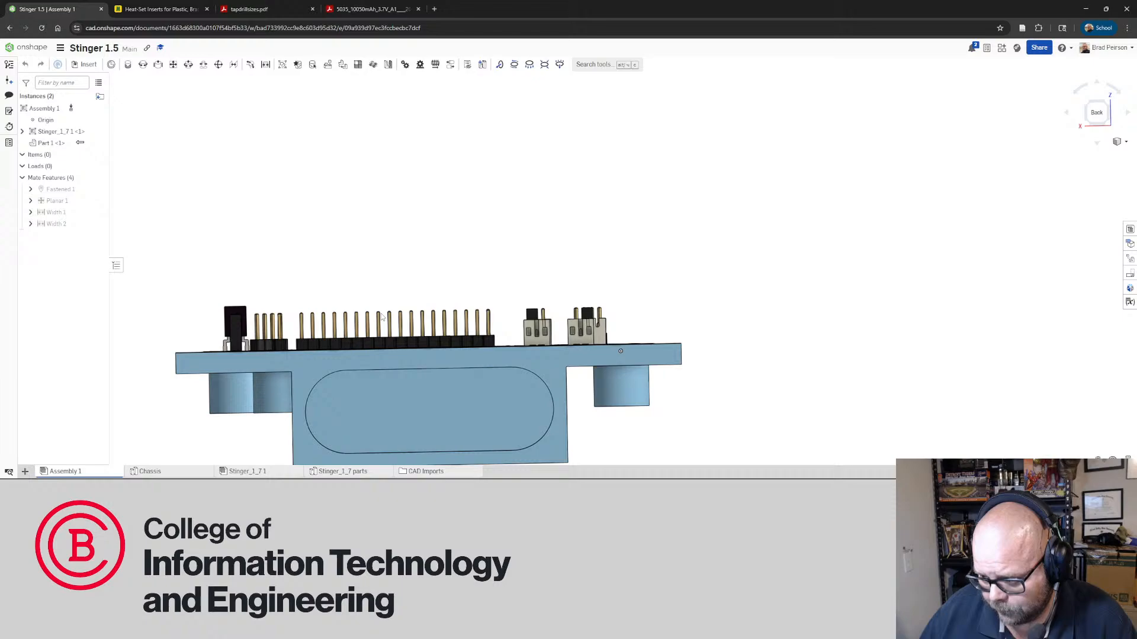
pyautogui.moveTo(382, 317); pyautogui.dragTo(445, 316, button='right')
pyautogui.scroll(-5, 383, 375)
pyautogui.moveTo(360, 398); pyautogui.dragTo(395, 294, button='right')
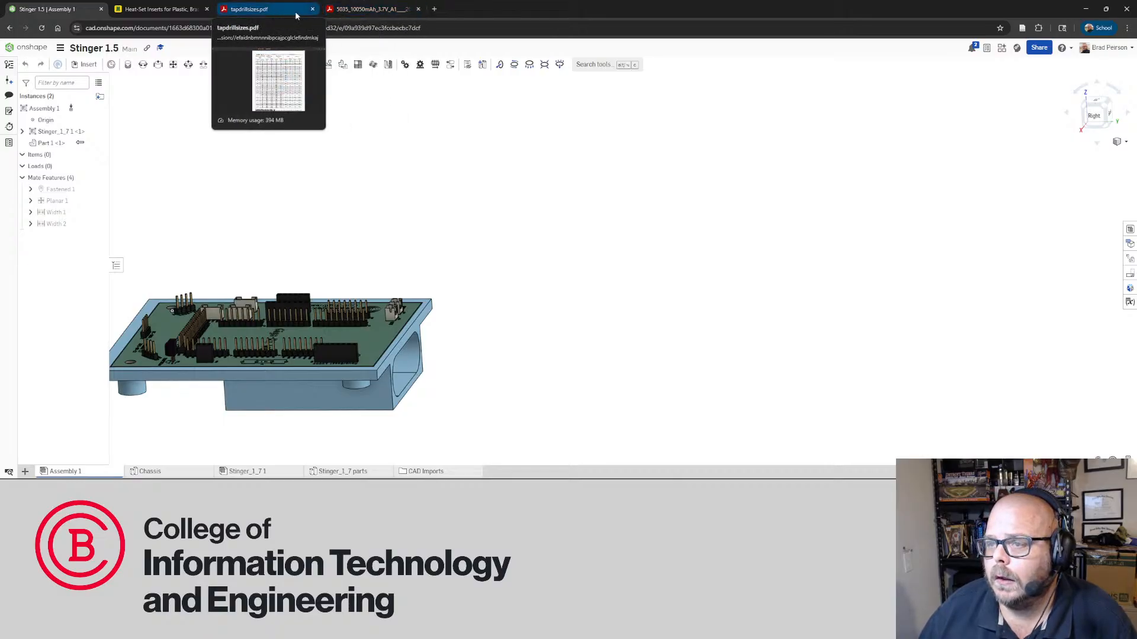
# Switch to the browser page with the battery datasheet, return to its Adafruit product page, and search the store for "motor"
pyautogui.click(360, 11)
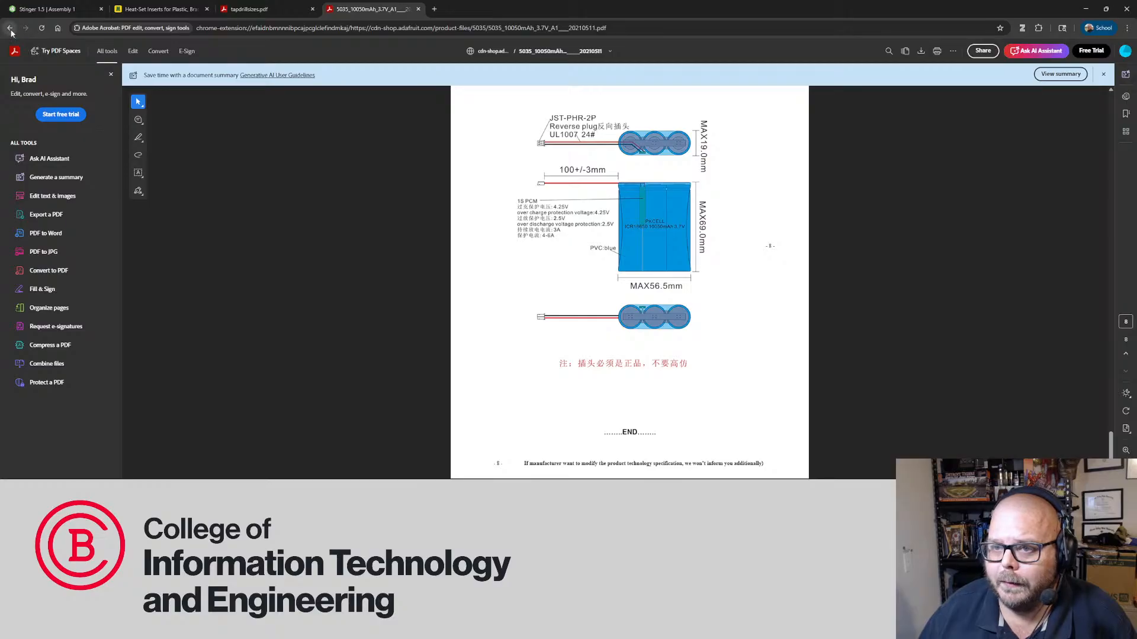
pyautogui.scroll(-20, 550, 148)
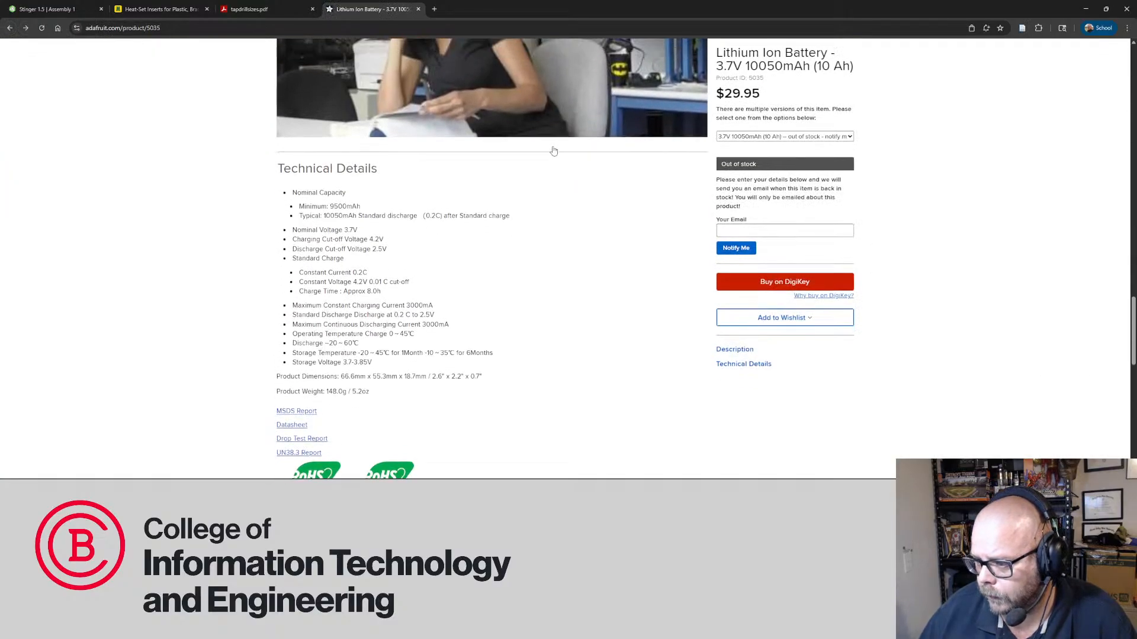
pyautogui.scroll(6, 555, 150)
pyautogui.scroll(12, 555, 151)
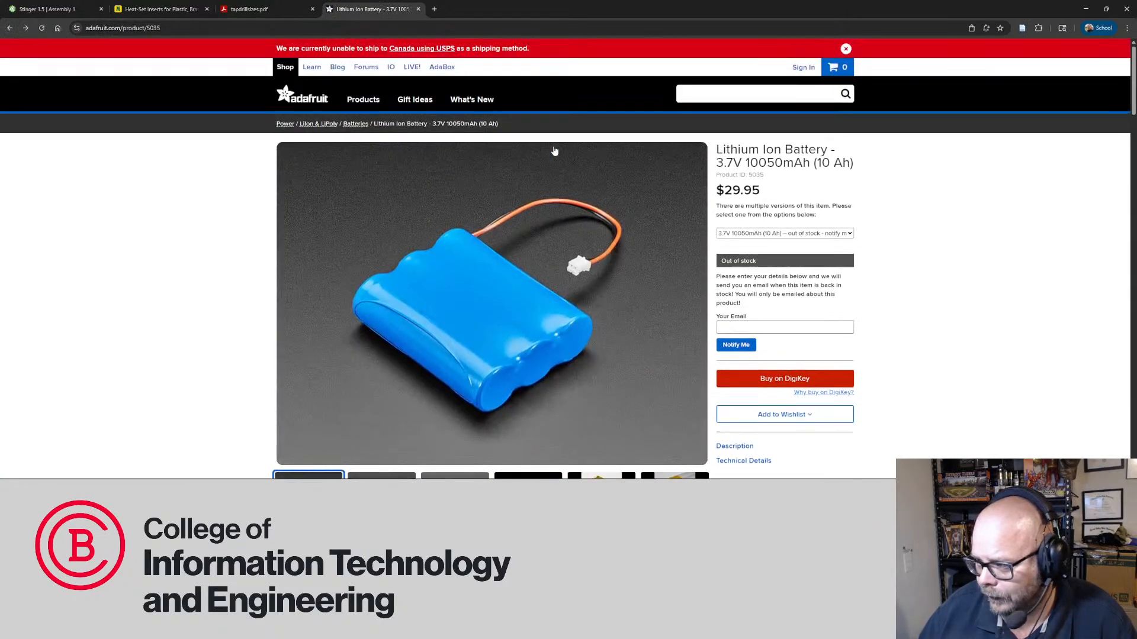
pyautogui.click(716, 91)
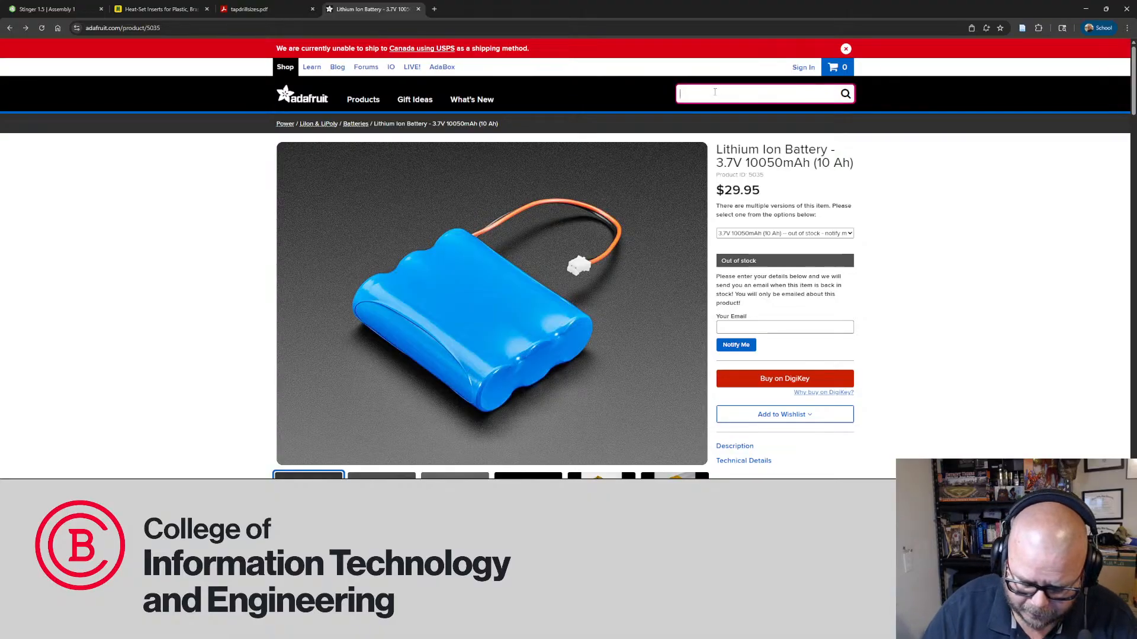
pyautogui.write('motor')
pyautogui.press('Return')
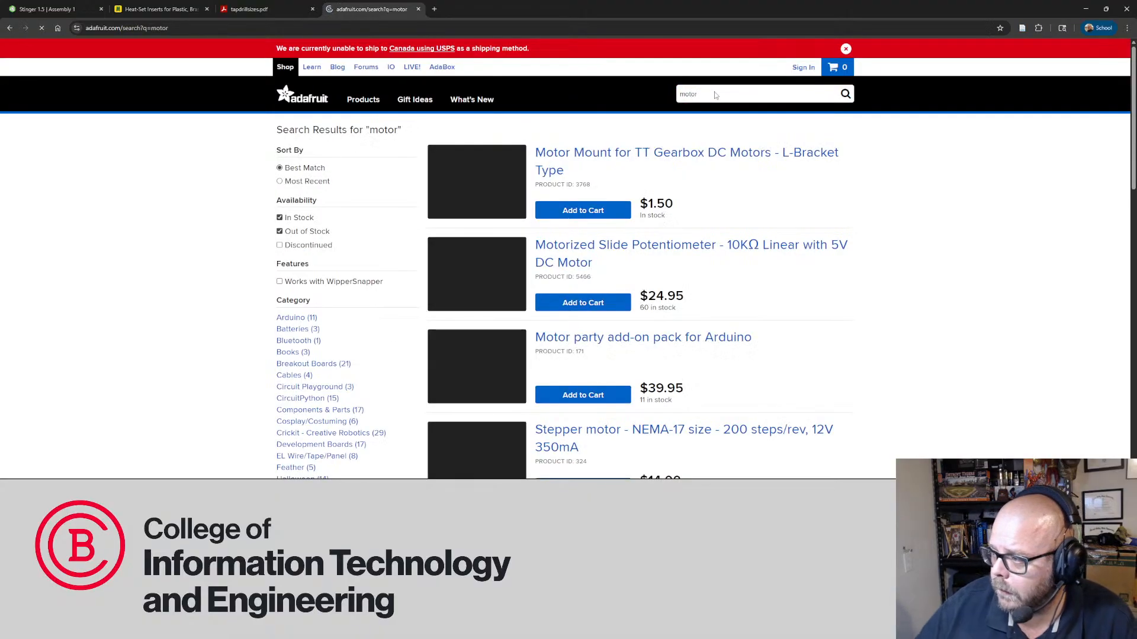
# Browse the motor search results through page 2 and open the TT Motor All-Metal Gearbox - 1:90 Gear Ratio product page
pyautogui.scroll(-1, 539, 243)
pyautogui.scroll(-10, 539, 242)
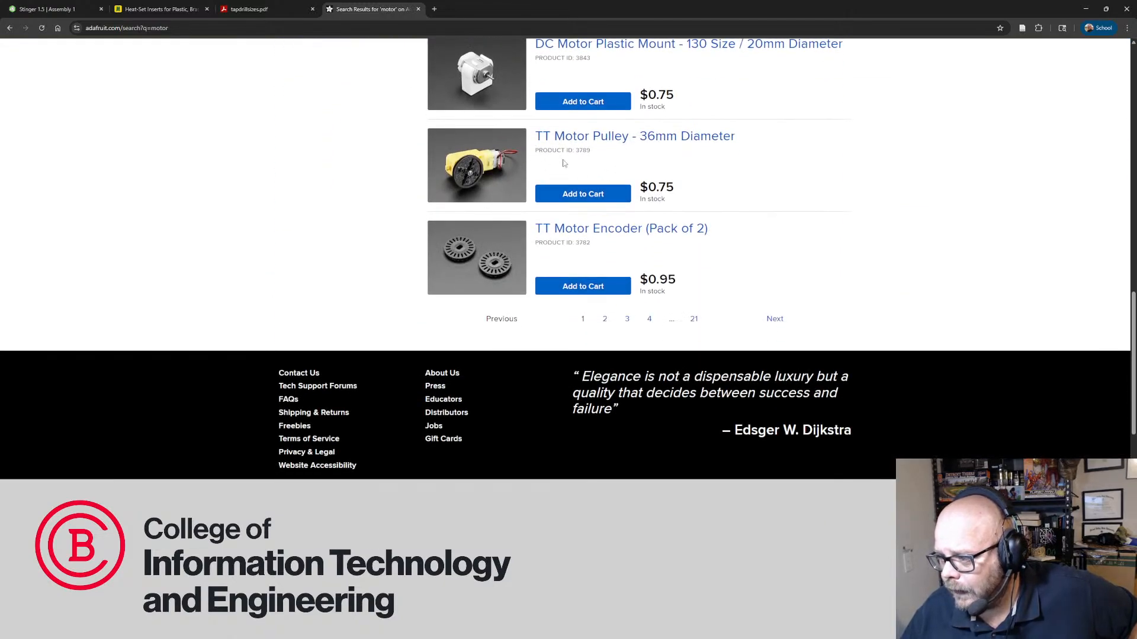
pyautogui.click(605, 321)
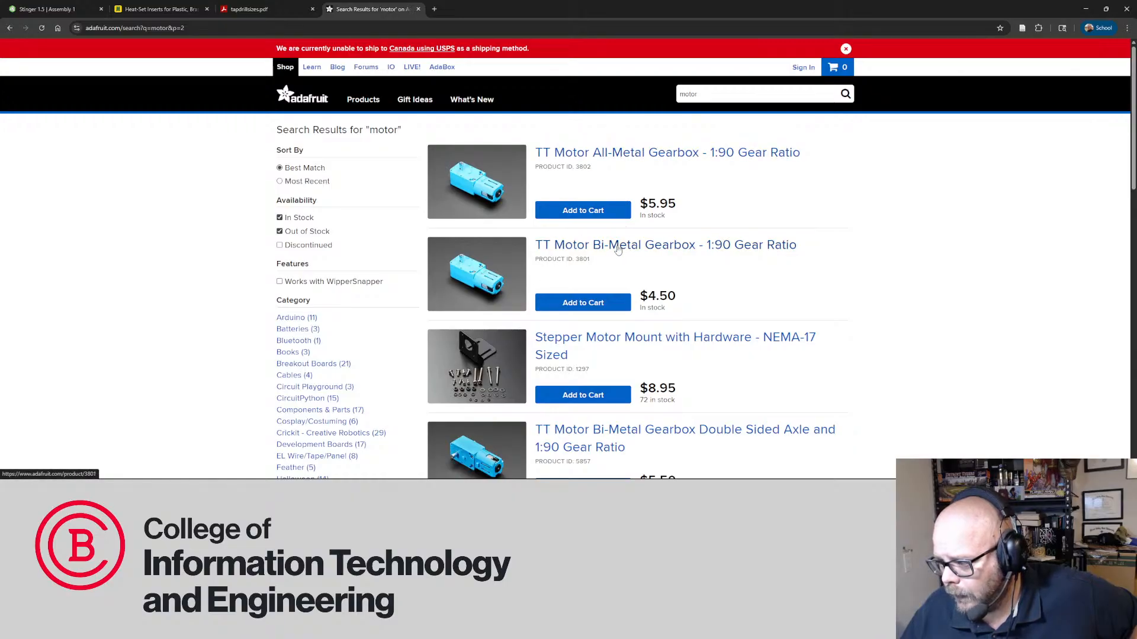
pyautogui.scroll(-1, 630, 189)
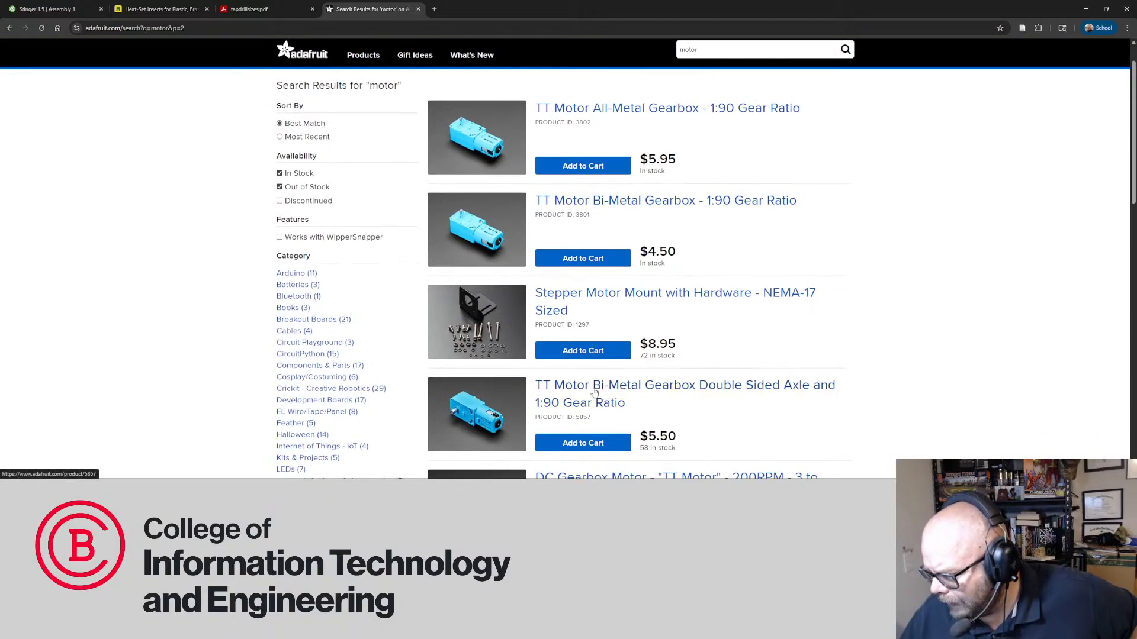
pyautogui.scroll(-3, 589, 358)
pyautogui.scroll(3, 610, 296)
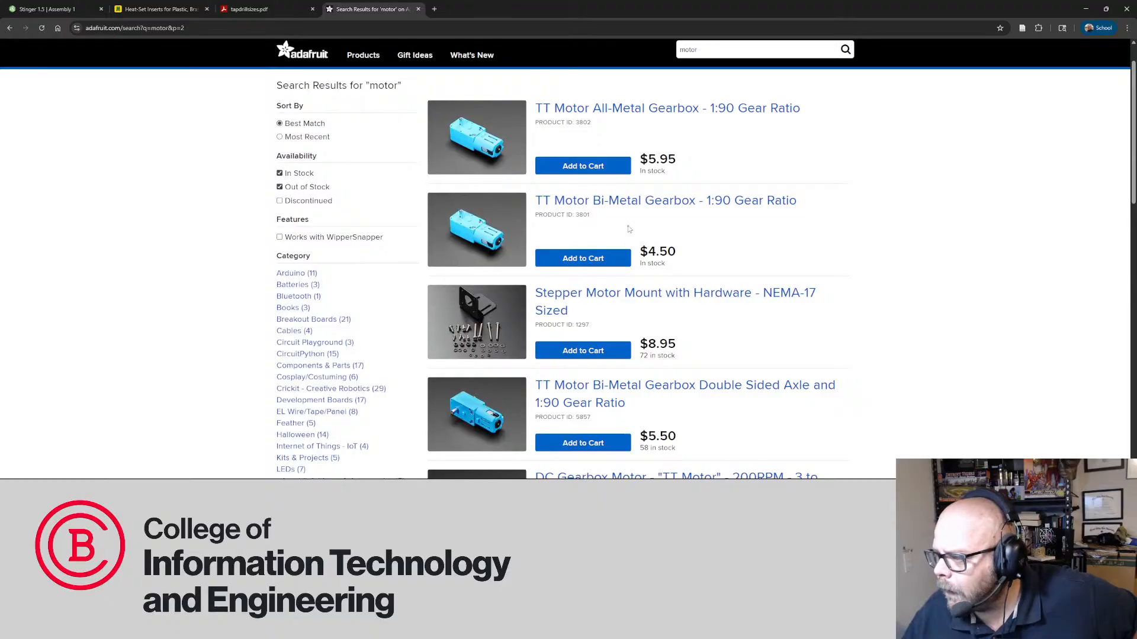
pyautogui.click(653, 110)
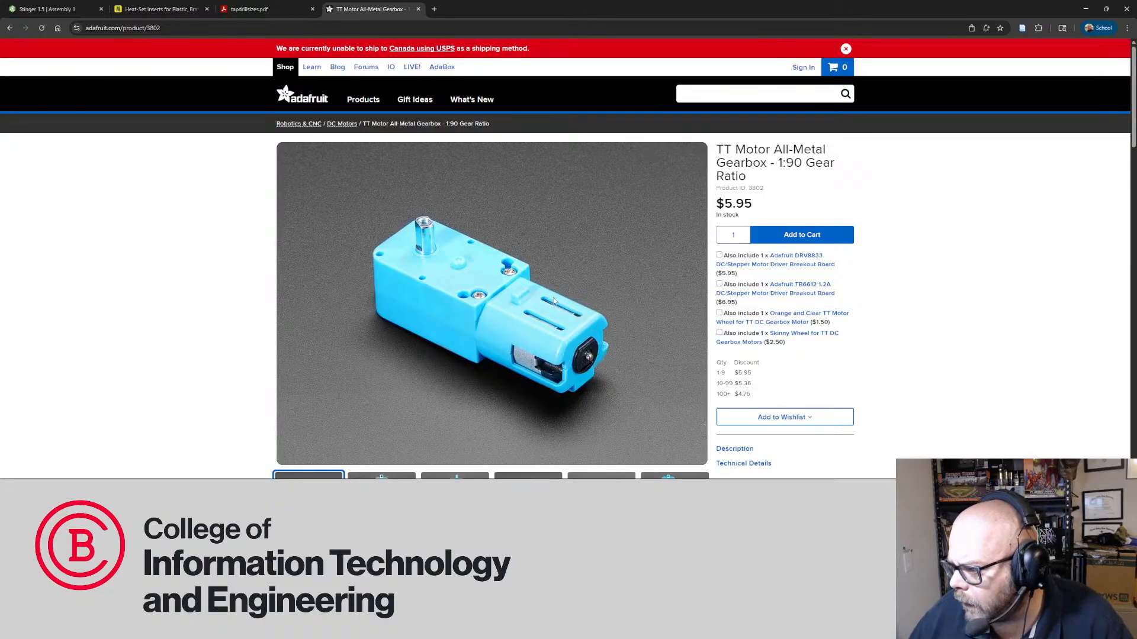
# Find the motor's technical details and highlight its full dimensions excluding the shaft
pyautogui.scroll(-2, 583, 293)
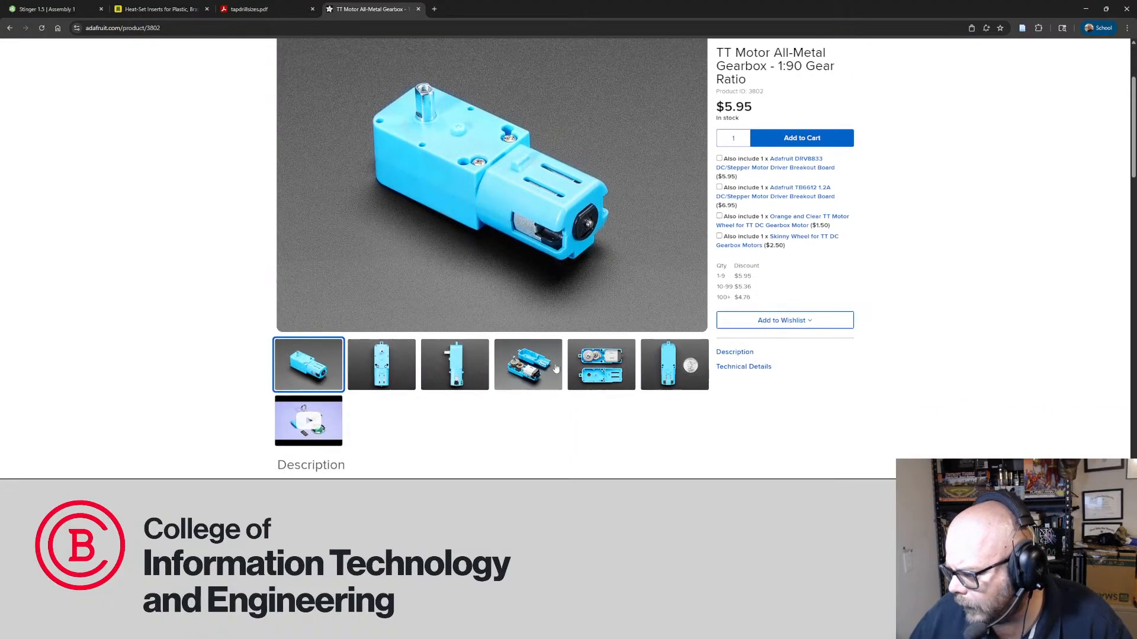
pyautogui.scroll(-4, 465, 406)
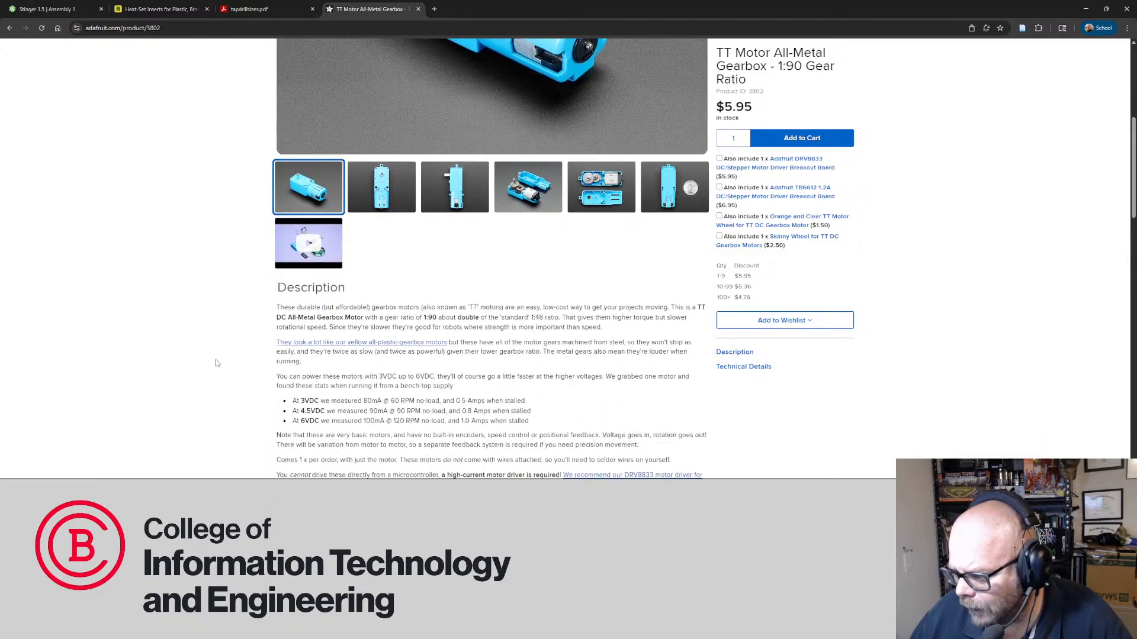
pyautogui.scroll(-8, 228, 352)
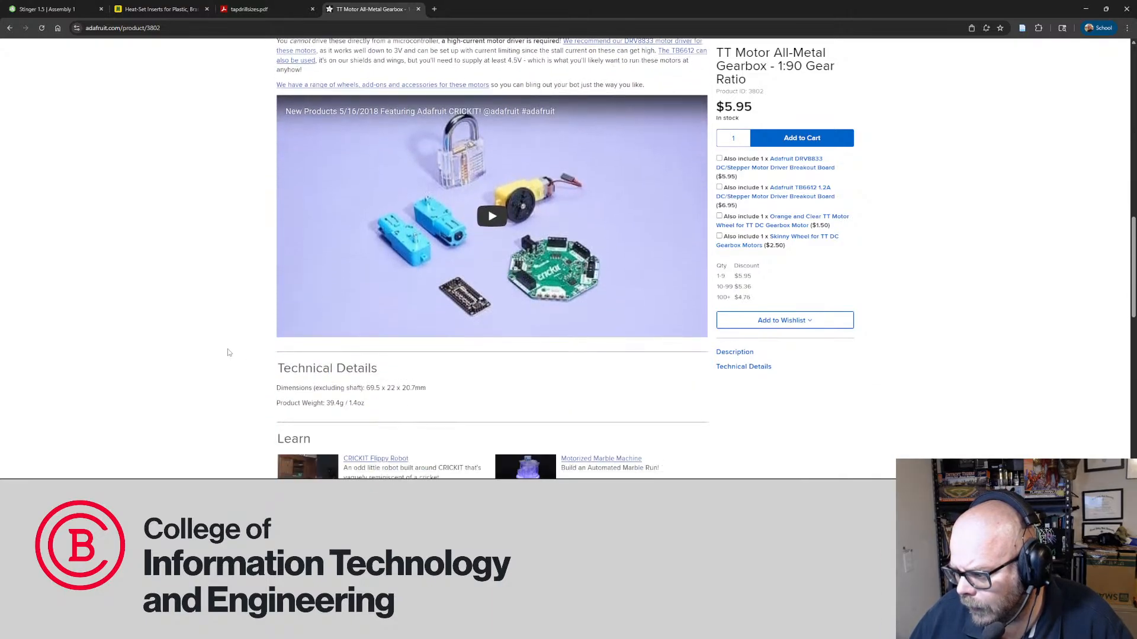
pyautogui.scroll(-1, 228, 352)
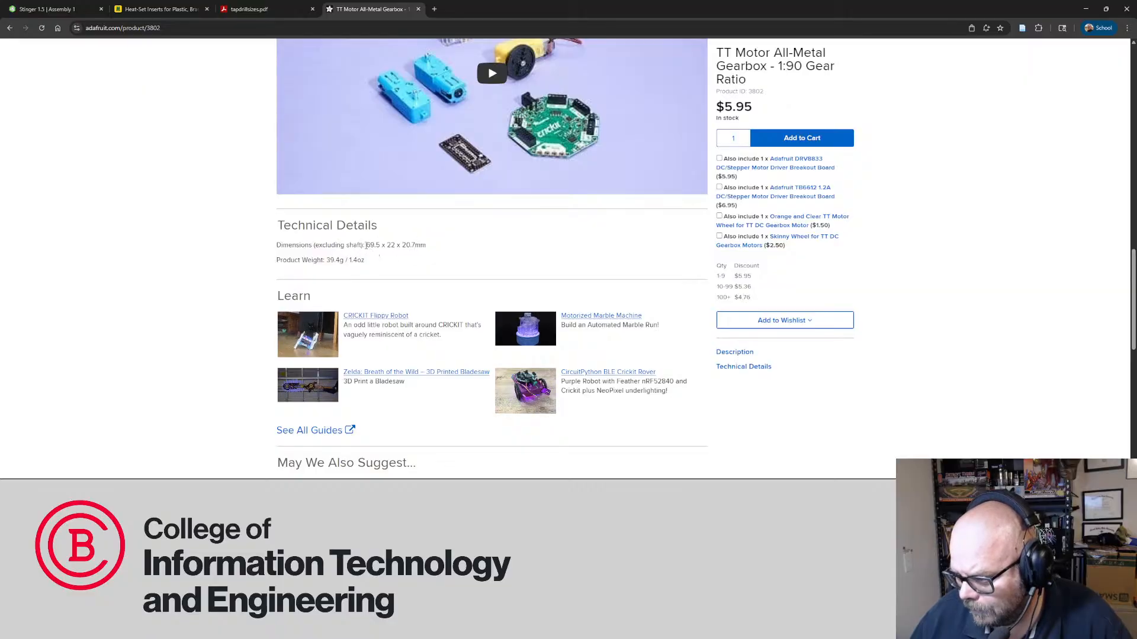
pyautogui.moveTo(366, 245); pyautogui.dragTo(426, 245)
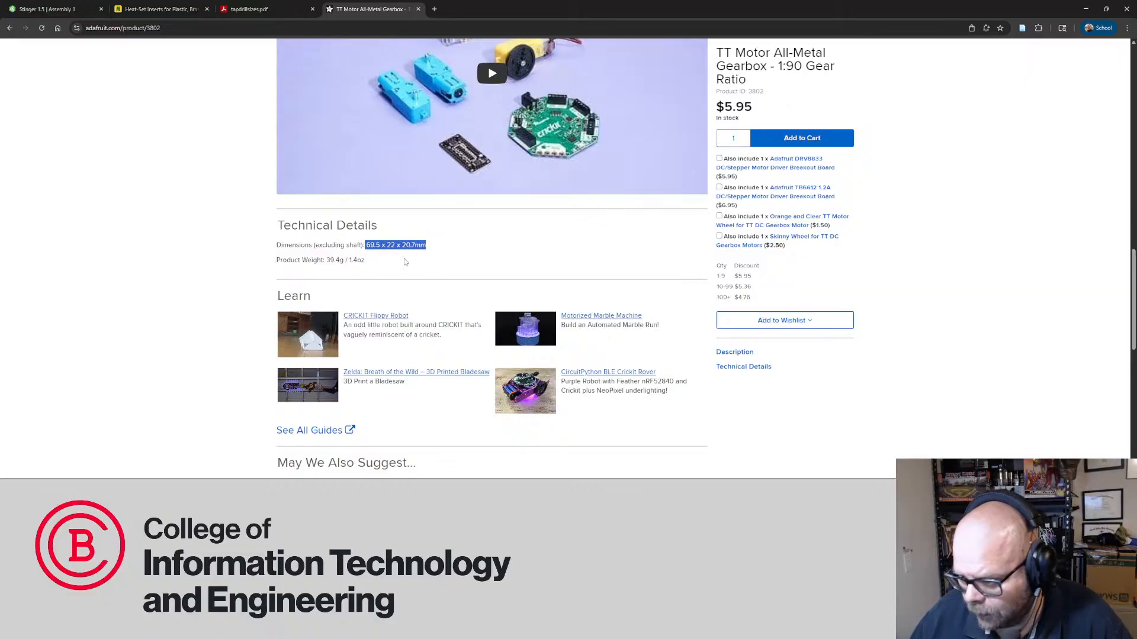
# Show the second product photo, the straight-on view of the gearbox face with the shaft and mounting holes
pyautogui.scroll(5, 405, 257)
pyautogui.scroll(10, 405, 256)
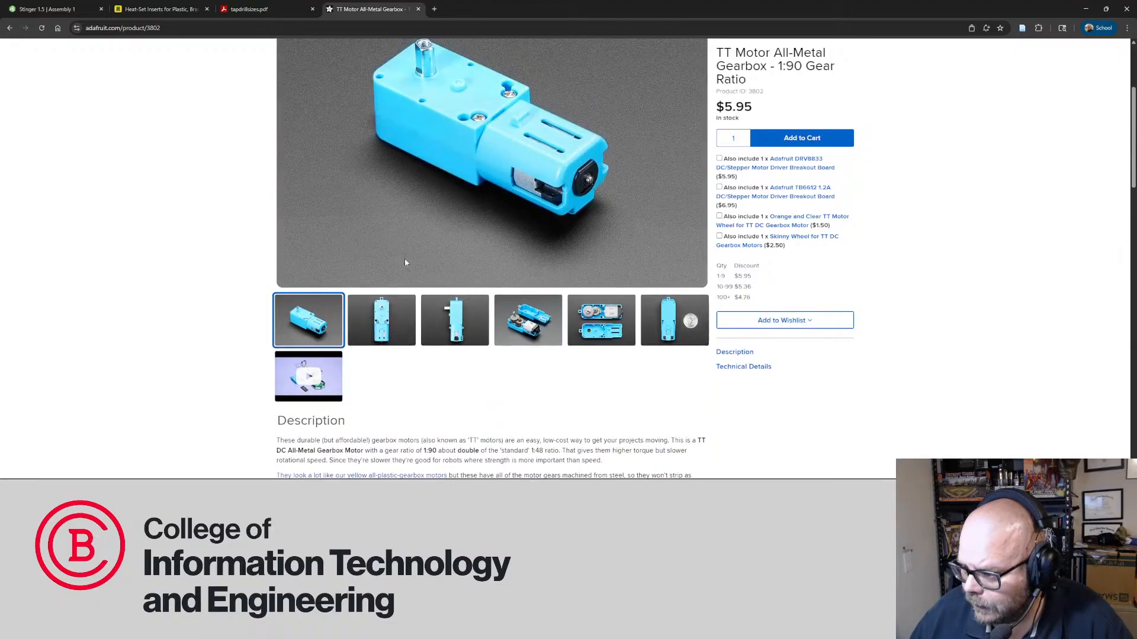
pyautogui.click(396, 338)
pyautogui.scroll(2, 397, 336)
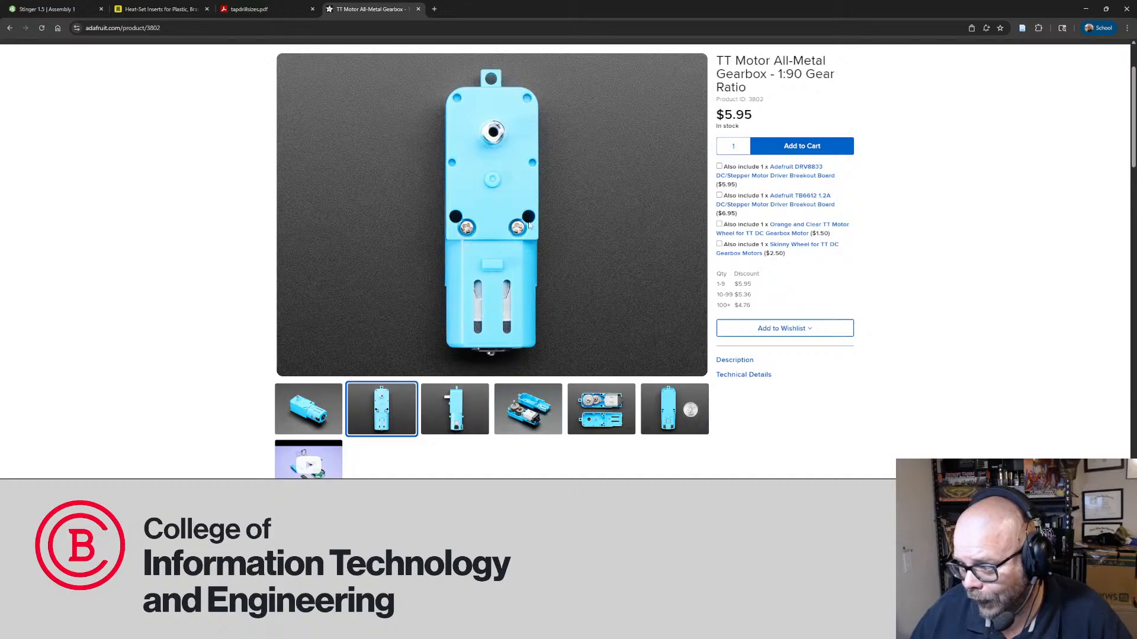
# Highlight the middle value, 22, in the motor's listed dimensions and check the suggested accessories
pyautogui.scroll(-15, 364, 146)
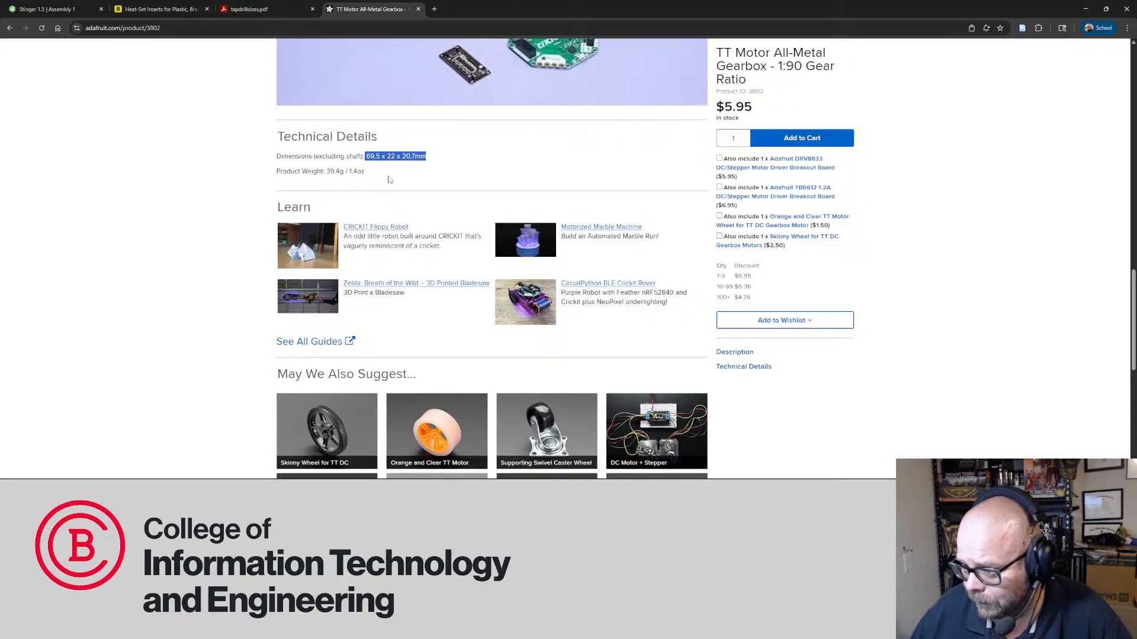
pyautogui.doubleClick(391, 156)
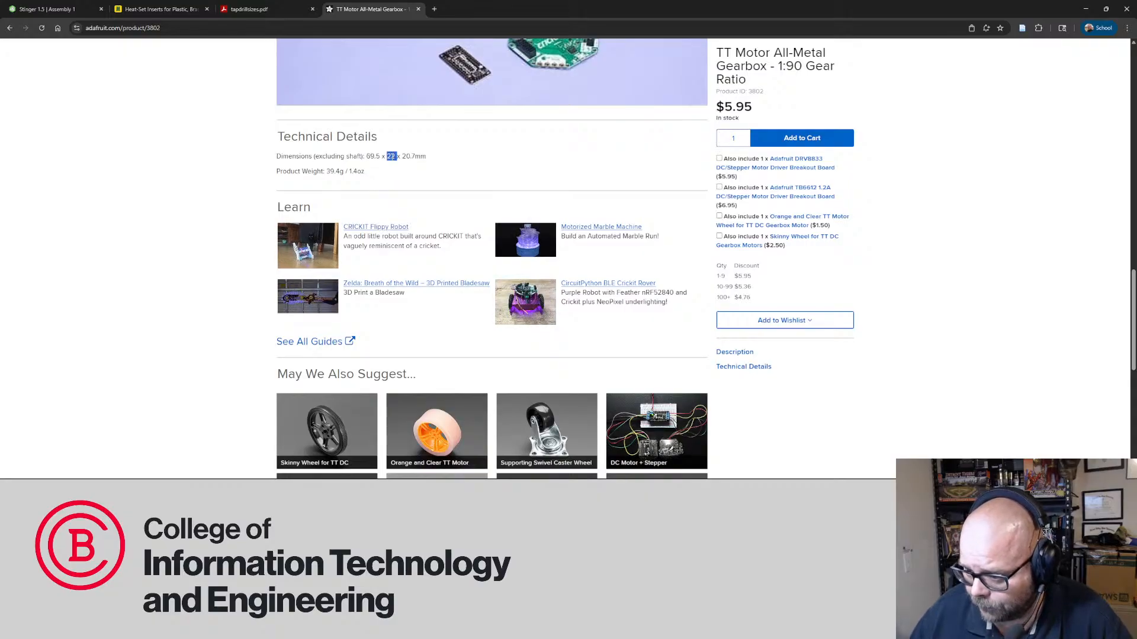
pyautogui.scroll(-5, 464, 197)
pyautogui.scroll(5, 464, 197)
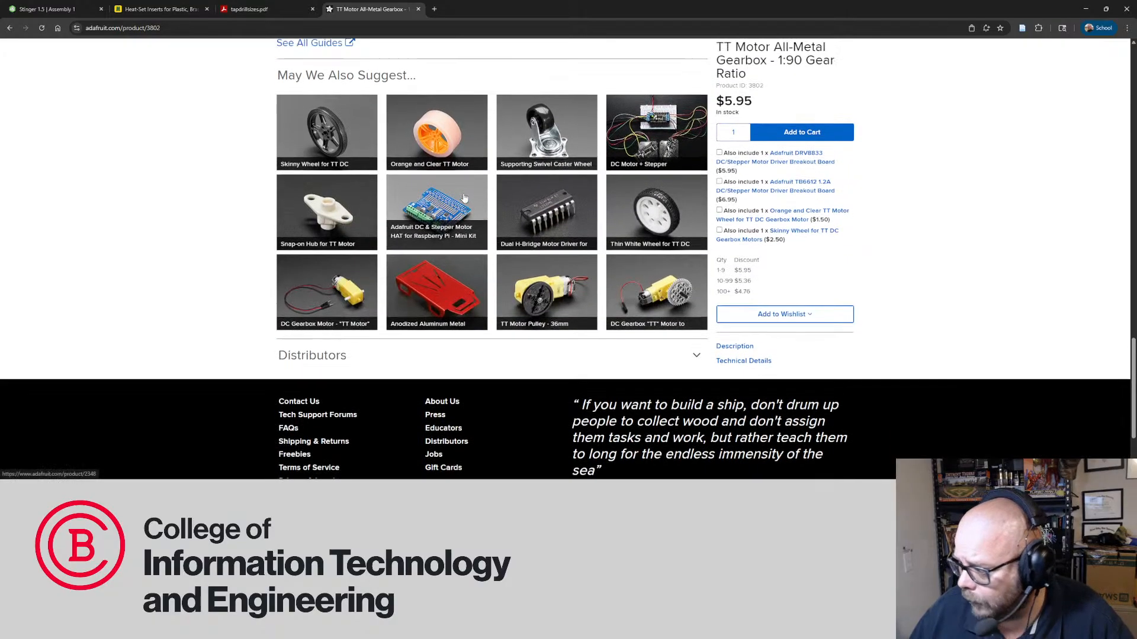
# Examine the motor's technical details, description and related links for further dimensional information
pyautogui.scroll(3, 463, 197)
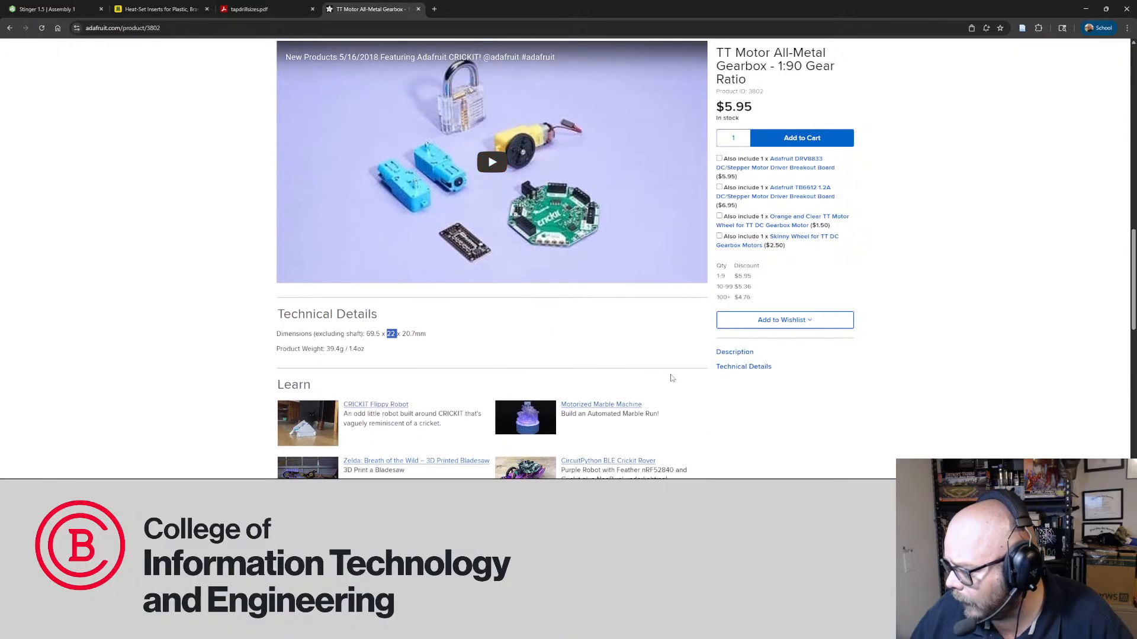
pyautogui.click(738, 367)
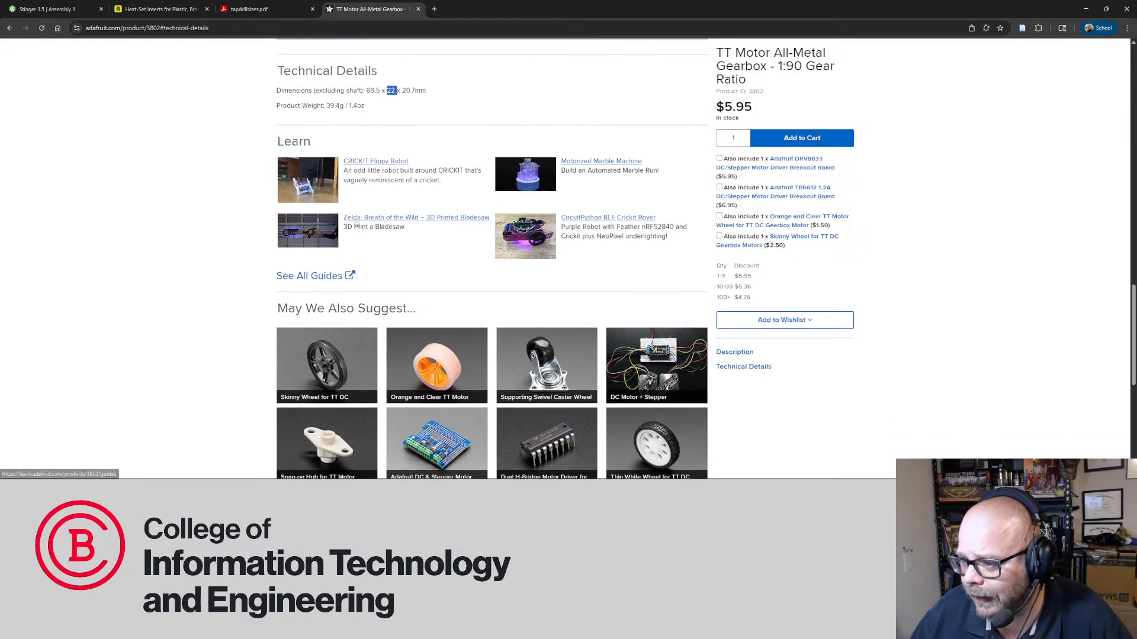
pyautogui.scroll(3, 461, 273)
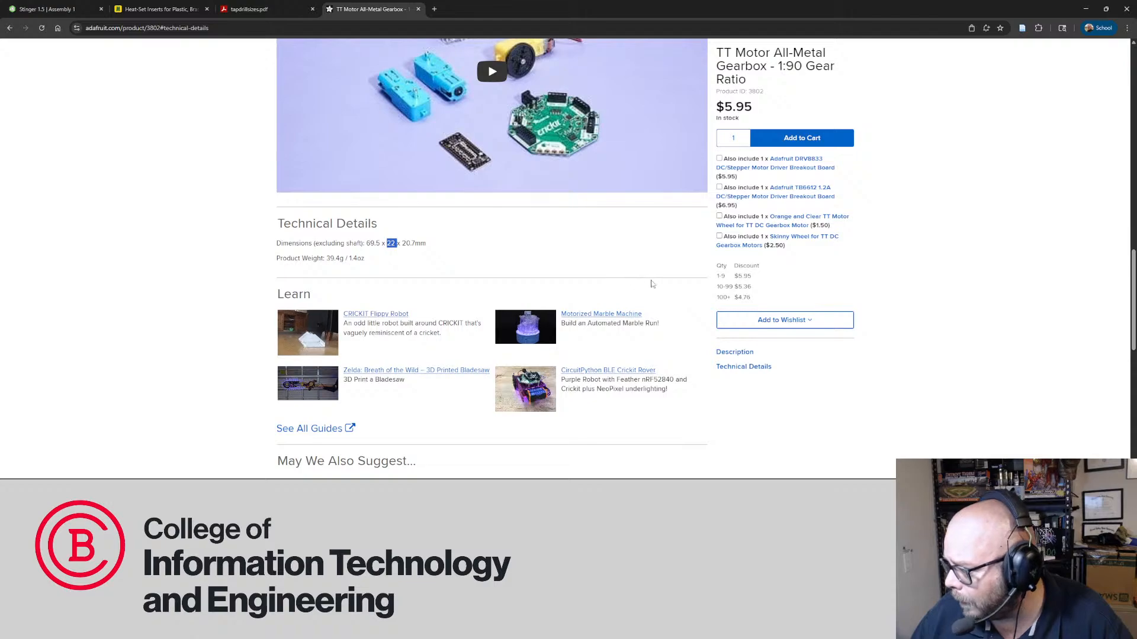
pyautogui.scroll(5, 651, 280)
pyautogui.scroll(1, 652, 283)
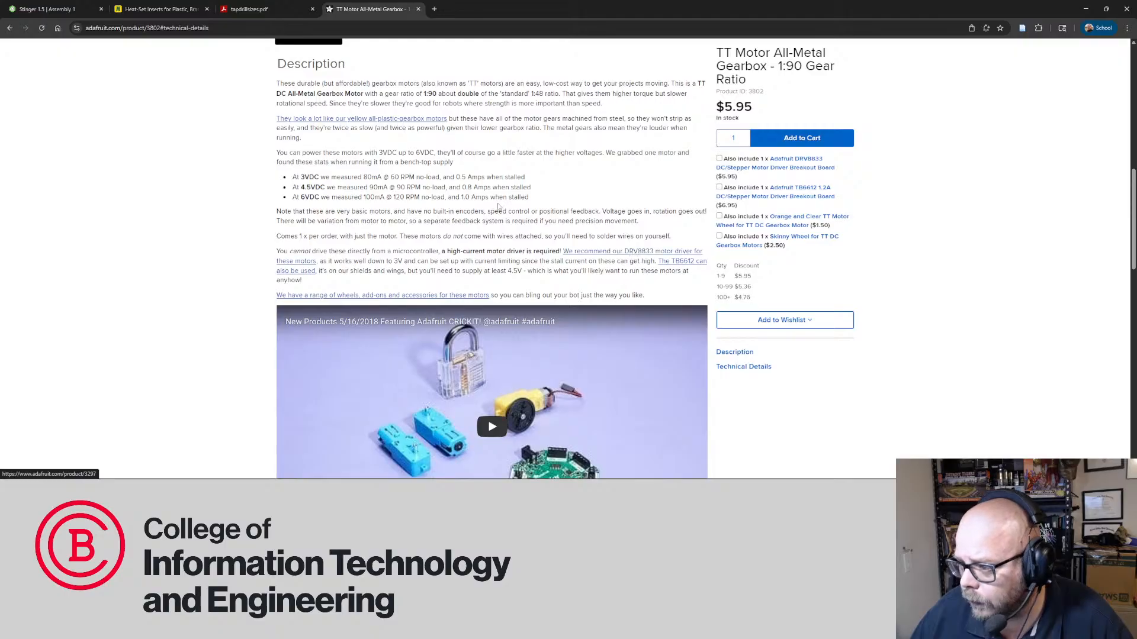
pyautogui.scroll(2, 497, 206)
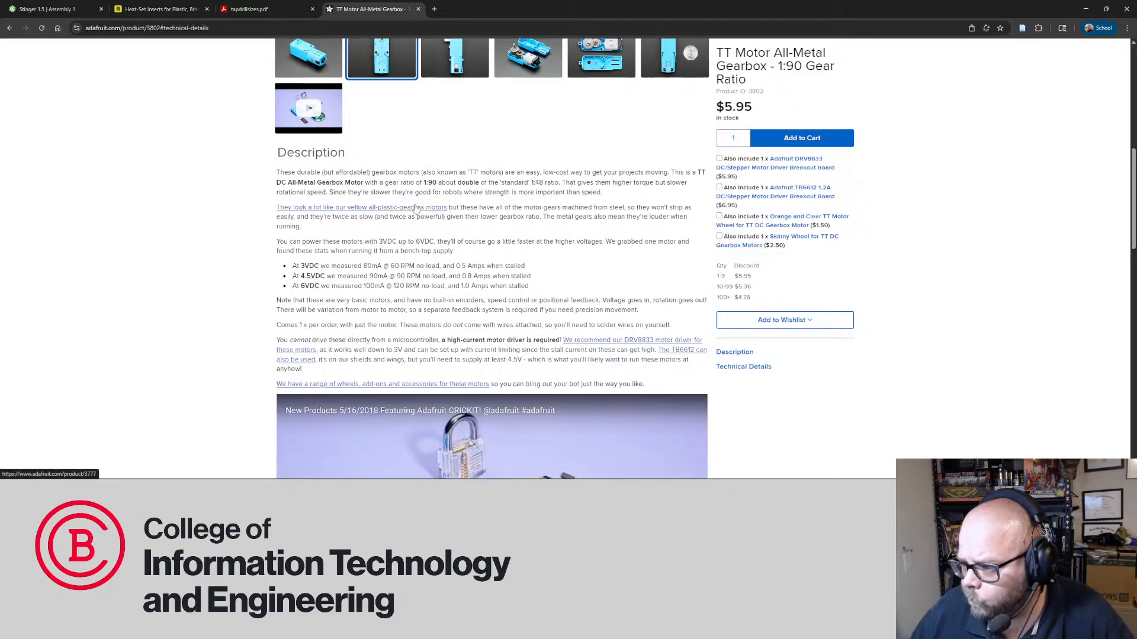
pyautogui.scroll(-10, 416, 208)
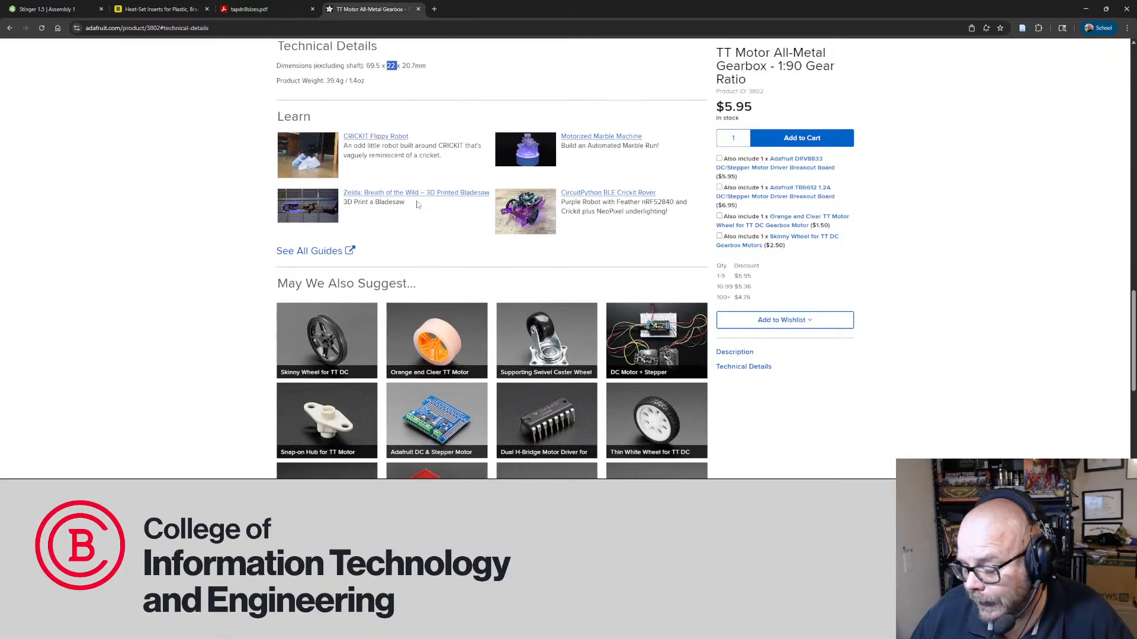
pyautogui.scroll(1, 417, 207)
pyautogui.scroll(-3, 419, 210)
pyautogui.scroll(5, 411, 182)
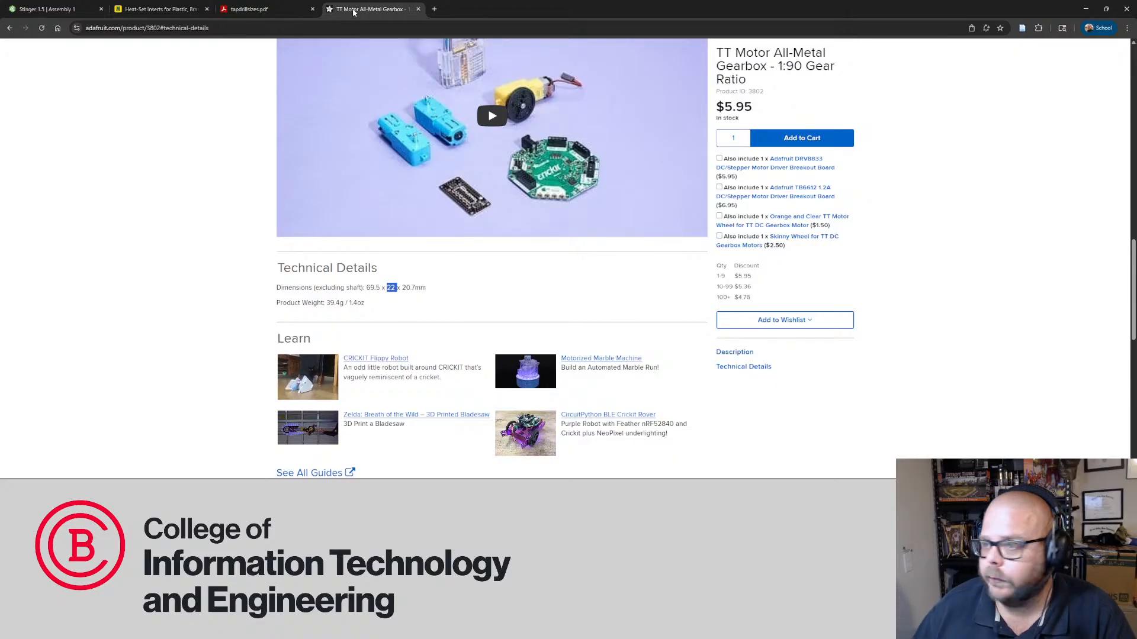
# Search the web for "adafruit 3802 solid model" in a new browser tab and open the GitHub result for adafruit/Adafruit_CAD_Parts
pyautogui.hotkey('ctrl', 't')
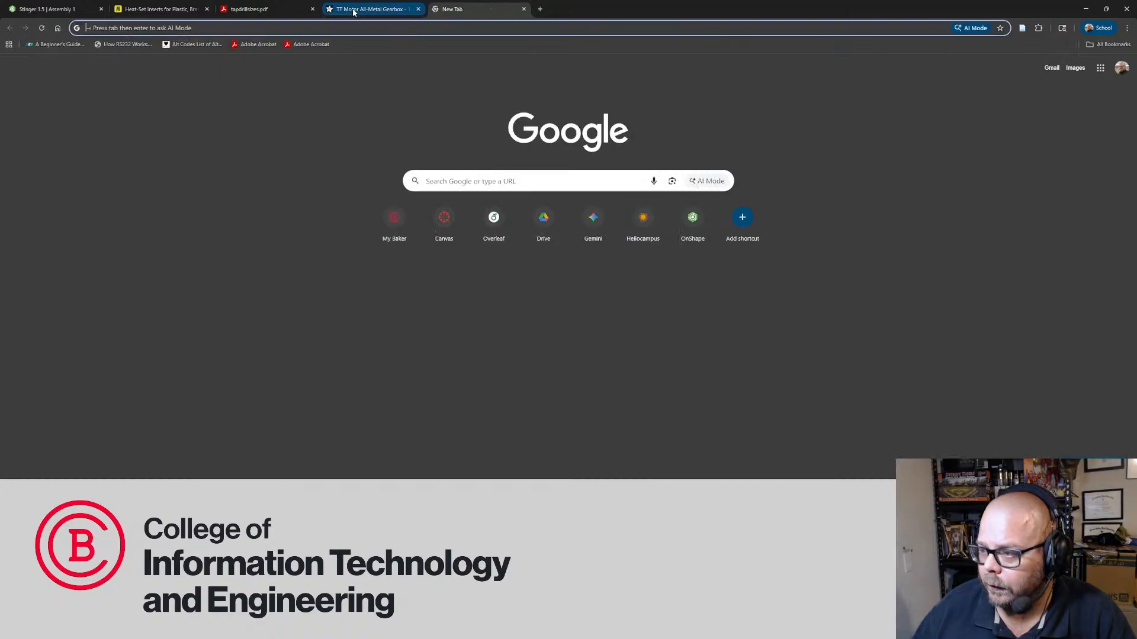
pyautogui.click(230, 29)
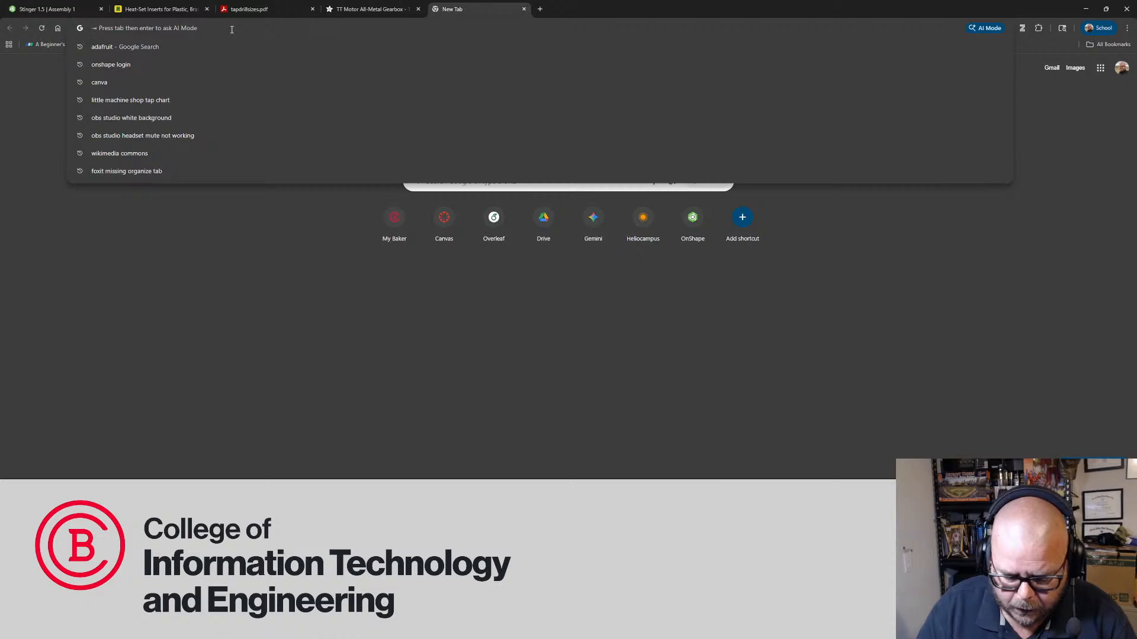
pyautogui.write('adafruit')
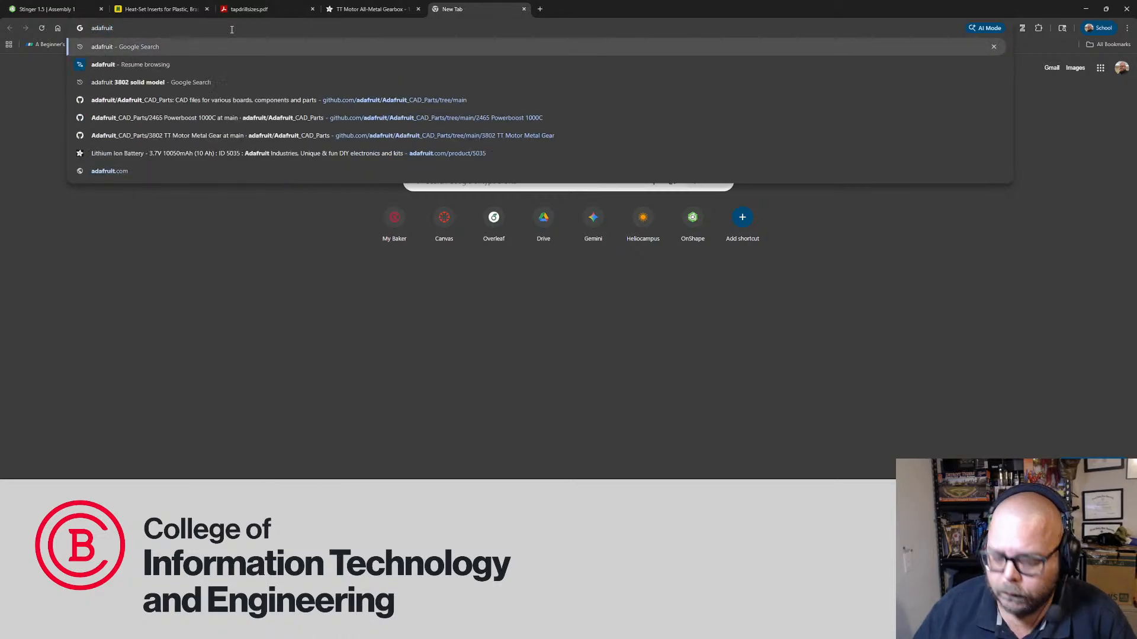
pyautogui.write(' 3802')
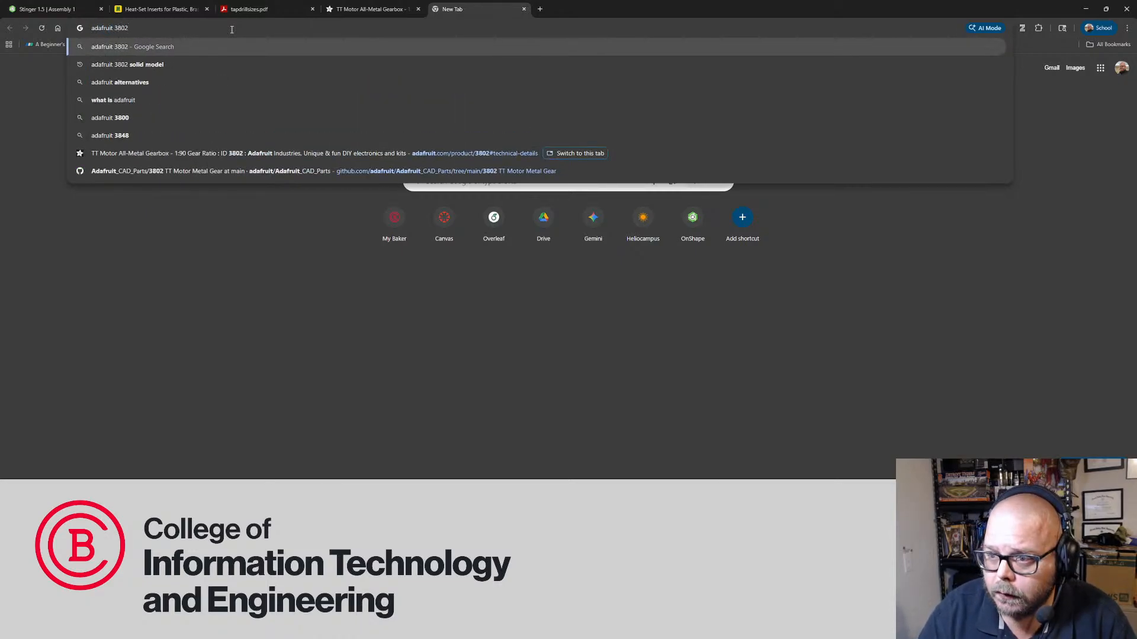
pyautogui.press('Down')
pyautogui.press('Return')
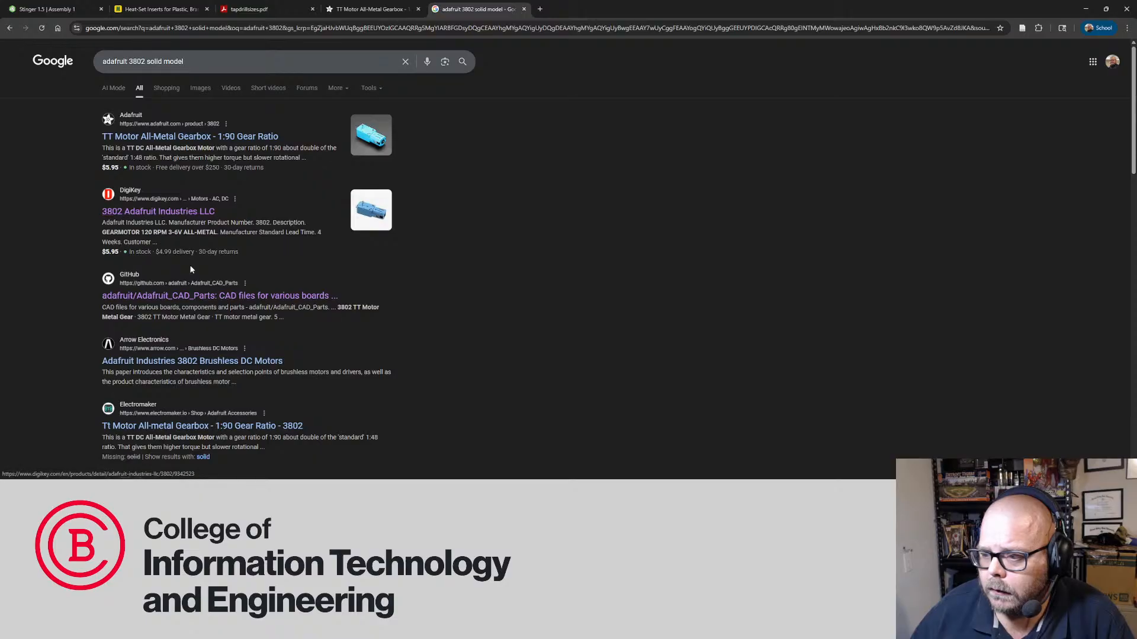
pyautogui.click(198, 296)
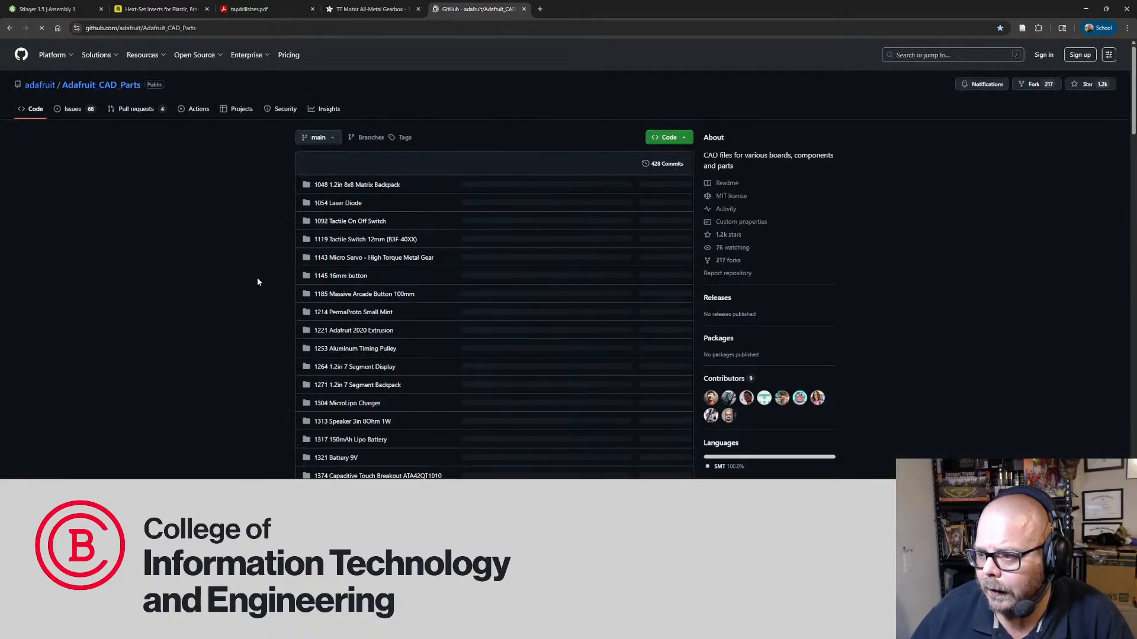
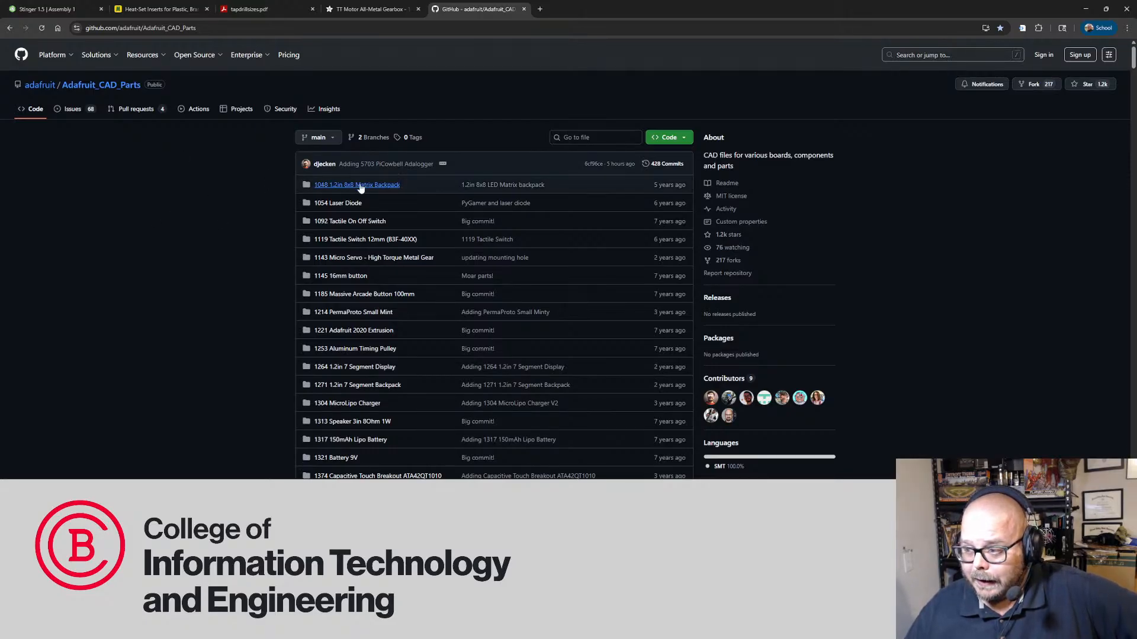
# Look through the repository's numbered part folders for the 3802 TT Motor Metal Gear folder
pyautogui.scroll(-3, 360, 187)
pyautogui.scroll(-8, 360, 187)
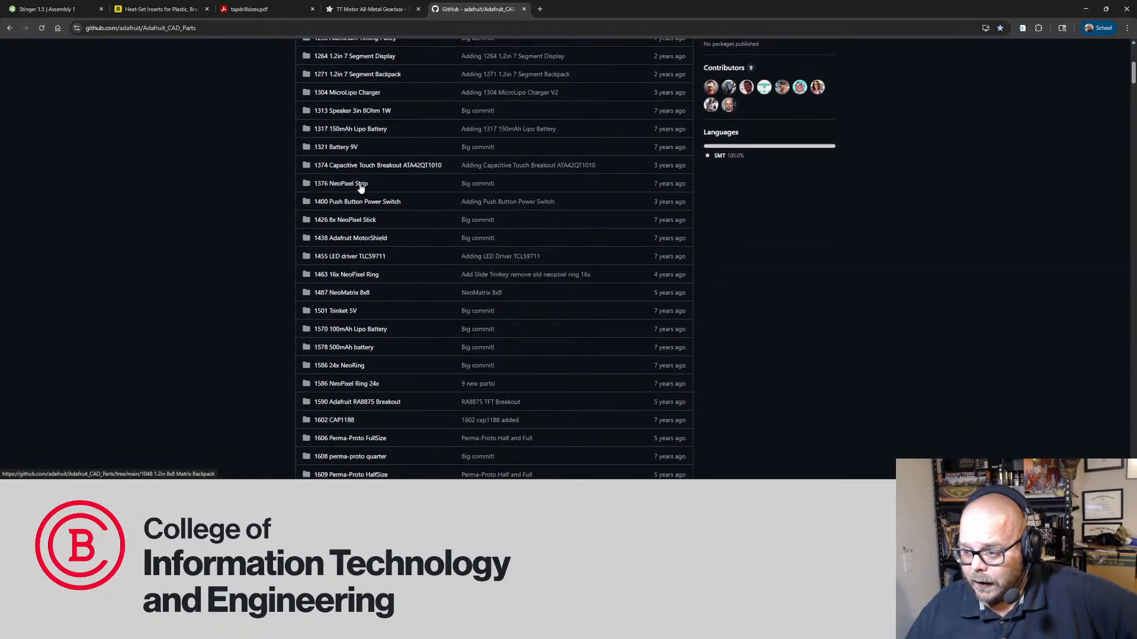
pyautogui.scroll(-8, 360, 187)
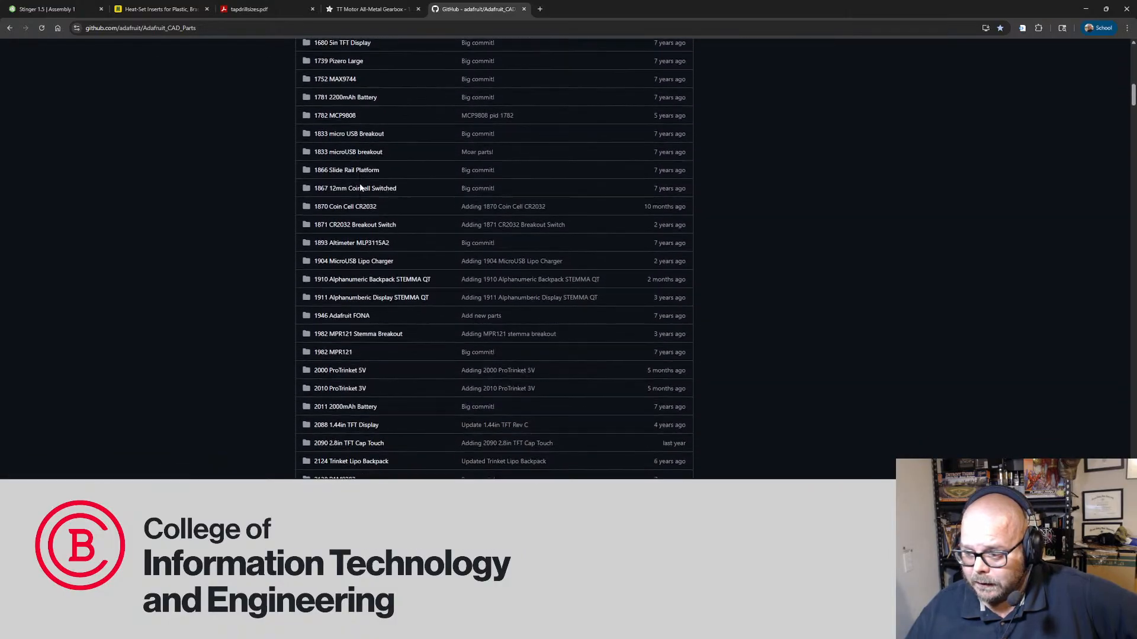
pyautogui.scroll(-12, 360, 187)
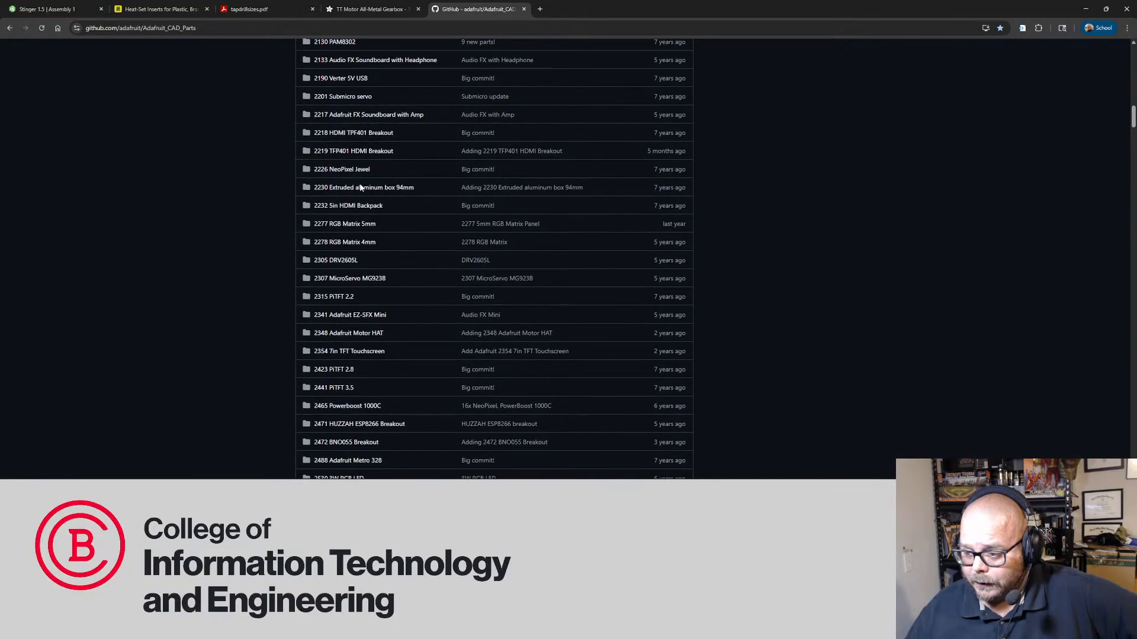
pyautogui.scroll(-14, 360, 187)
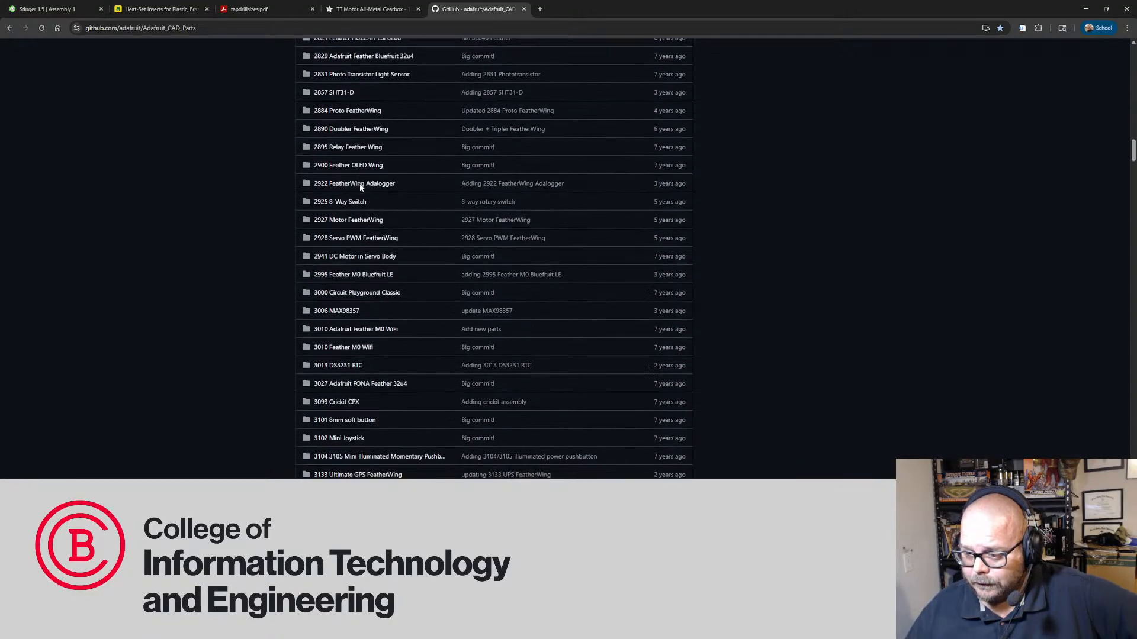
pyautogui.scroll(-7, 360, 187)
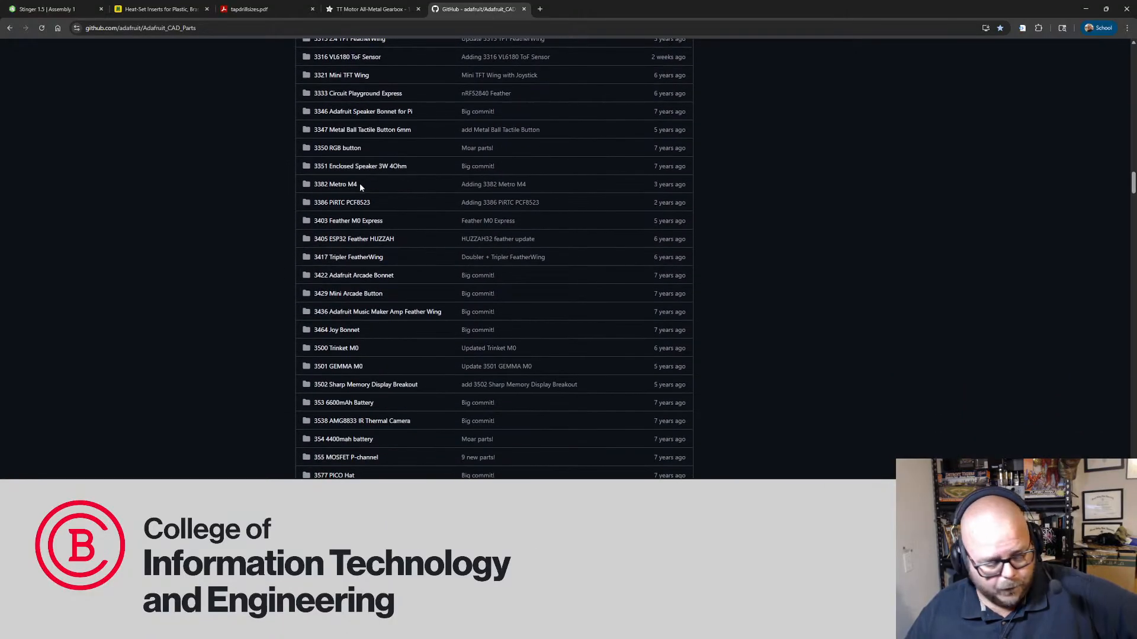
pyautogui.scroll(-5, 359, 187)
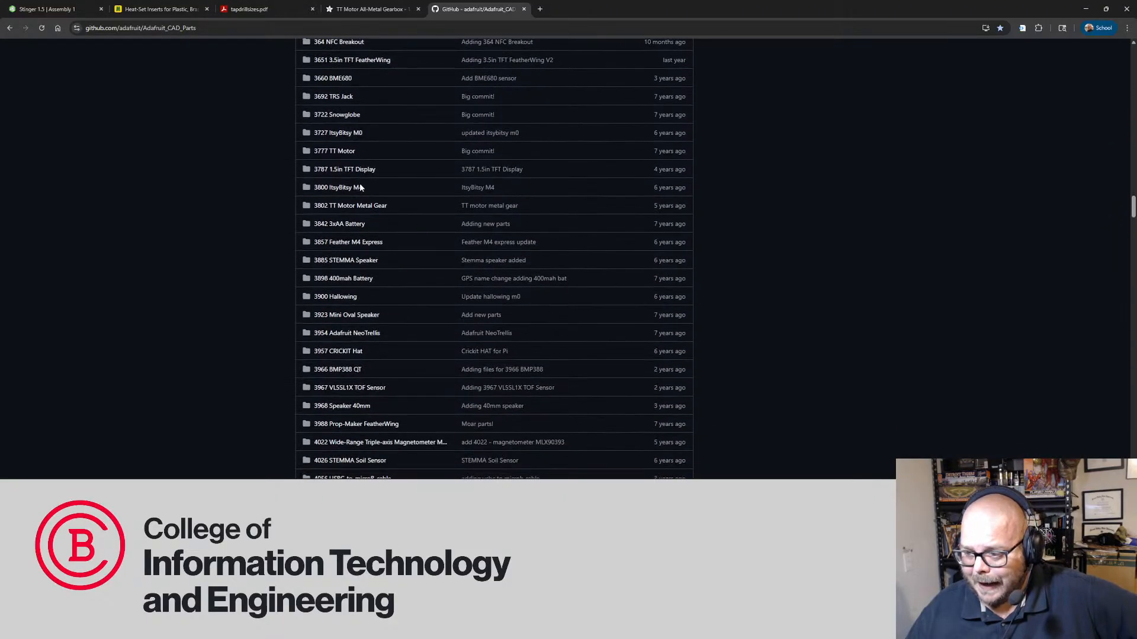
pyautogui.scroll(-2, 360, 187)
pyautogui.scroll(2, 360, 187)
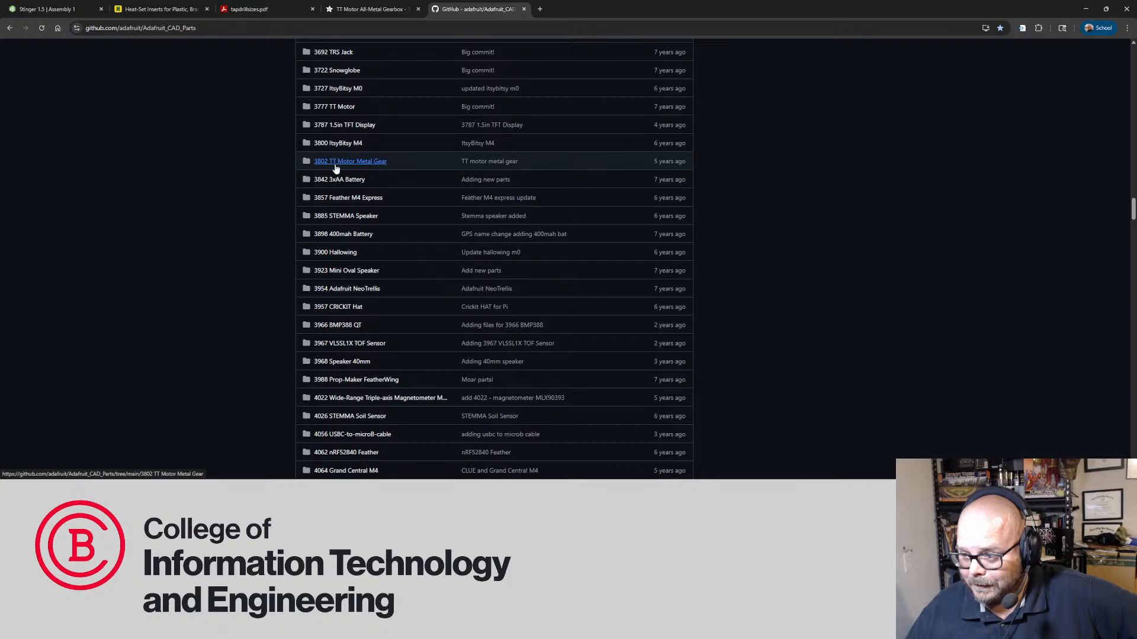
# Browse the other part folders in the repository to see the range of available CAD models
pyautogui.scroll(-5, 360, 187)
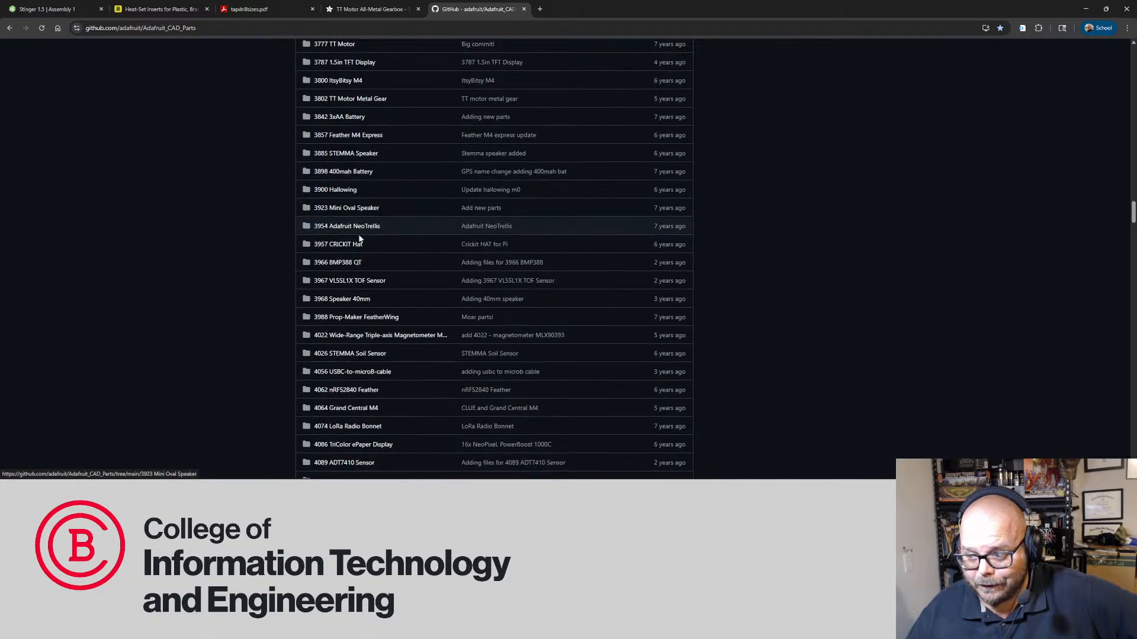
pyautogui.scroll(-10, 357, 241)
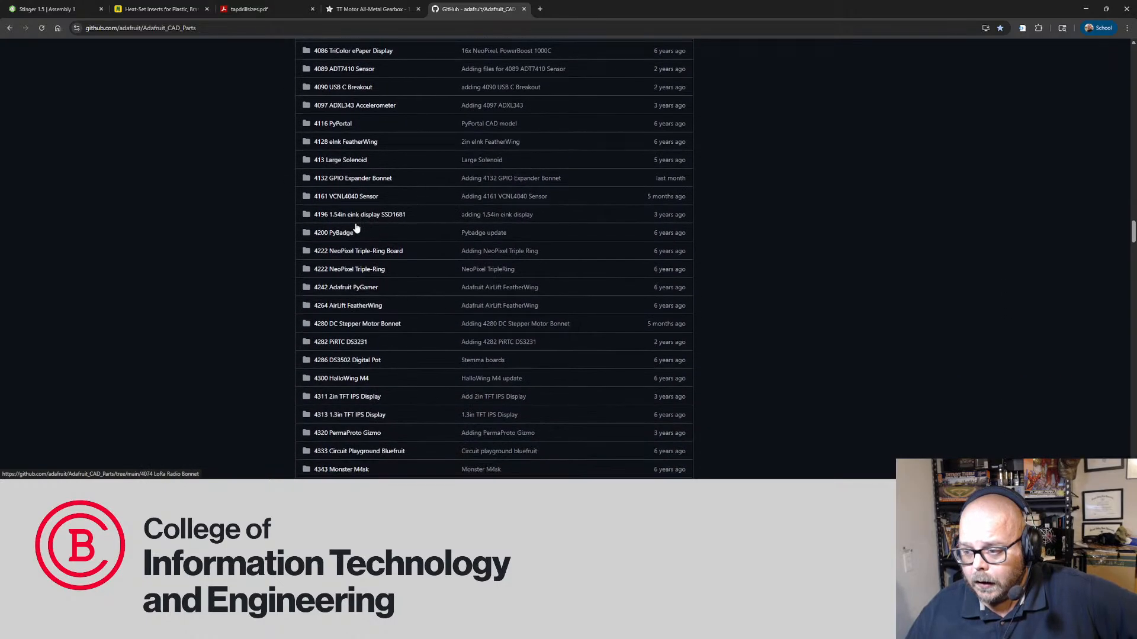
pyautogui.scroll(-10, 357, 227)
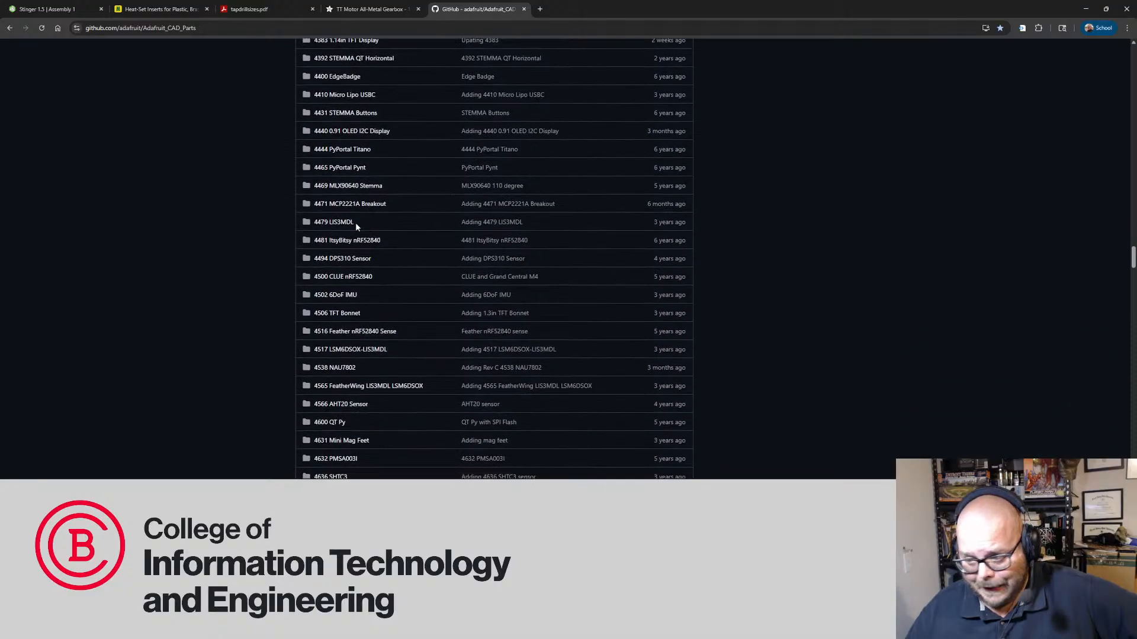
pyautogui.scroll(-11, 358, 228)
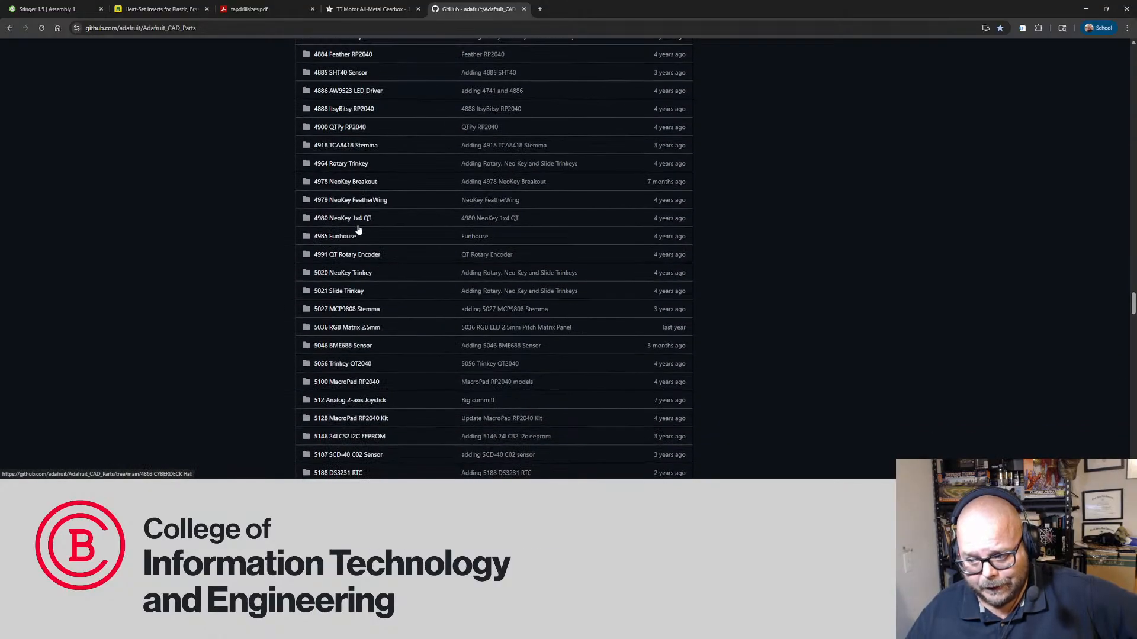
pyautogui.scroll(11, 357, 229)
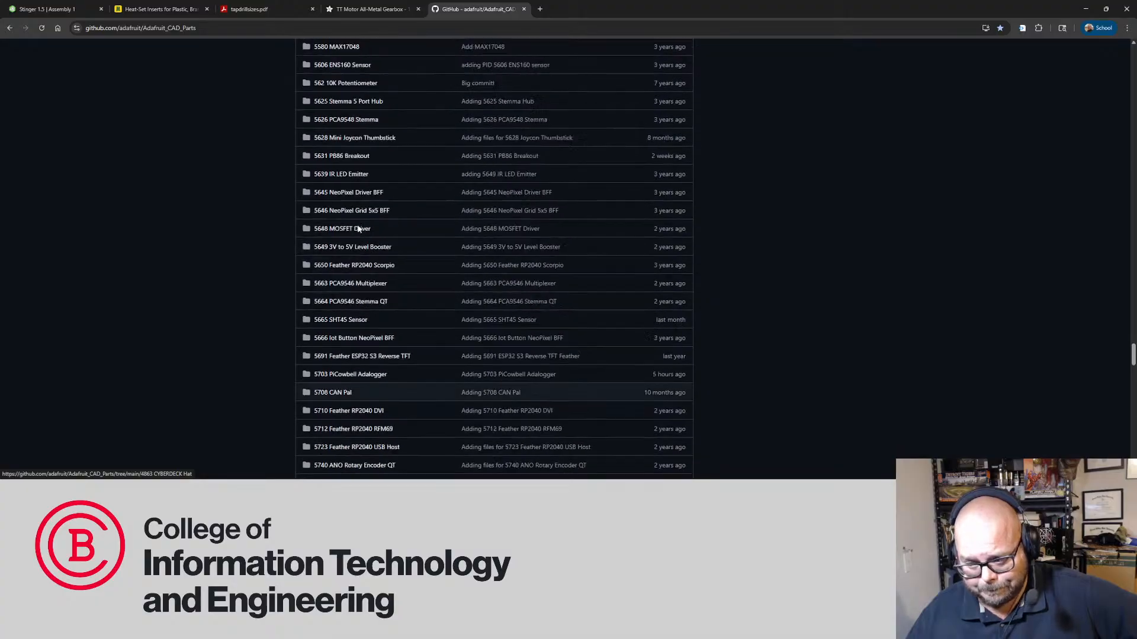
pyautogui.scroll(10, 357, 229)
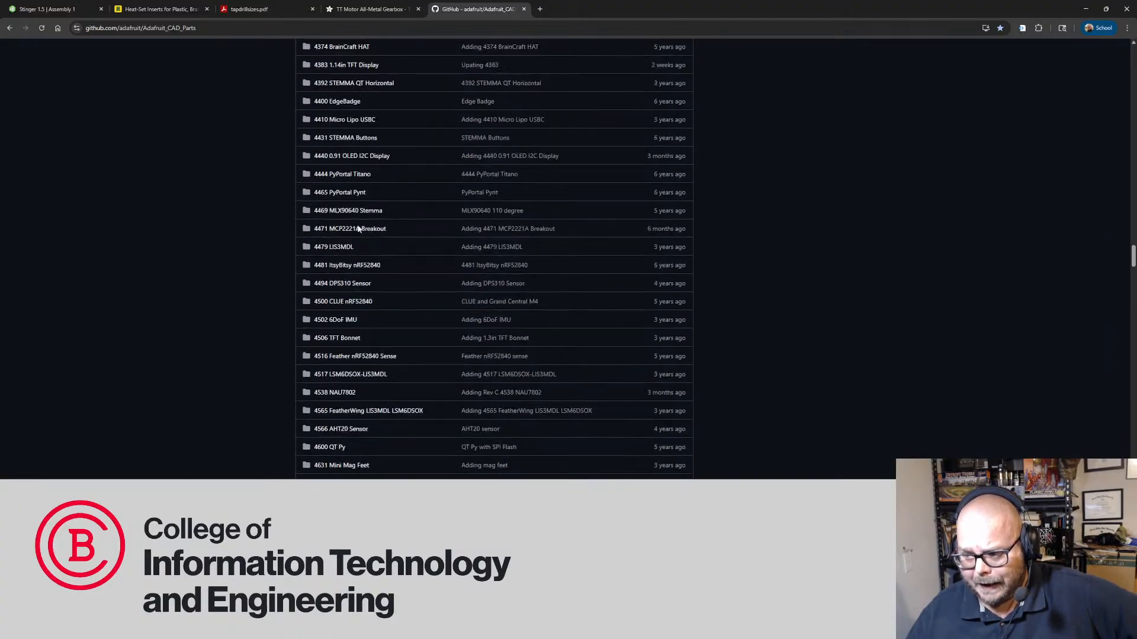
pyautogui.scroll(10, 357, 229)
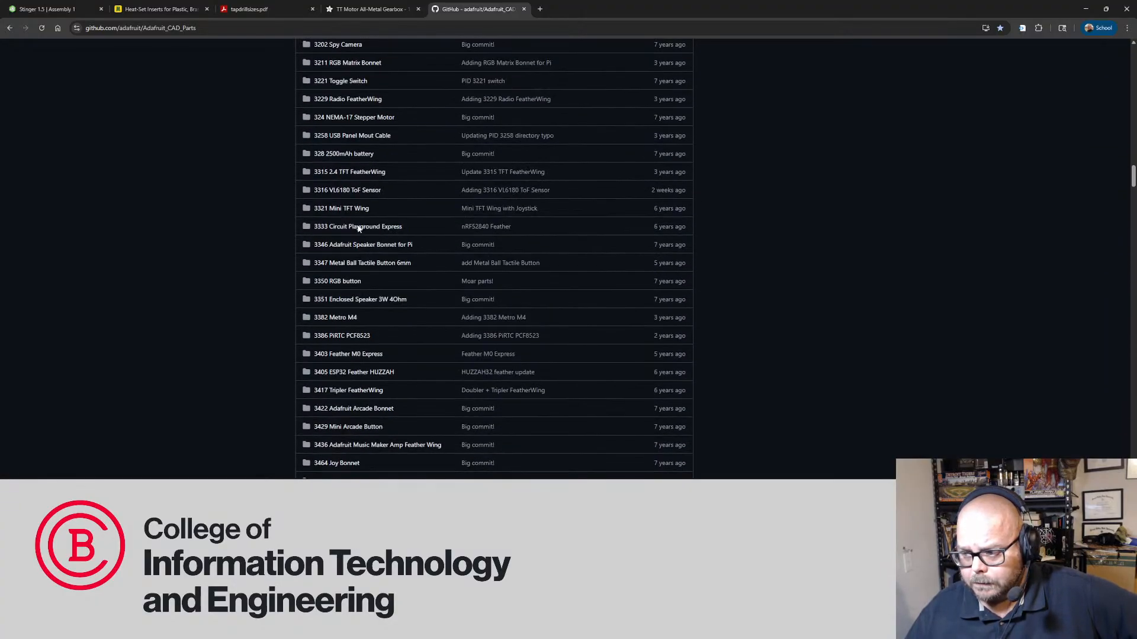
pyautogui.scroll(10, 357, 229)
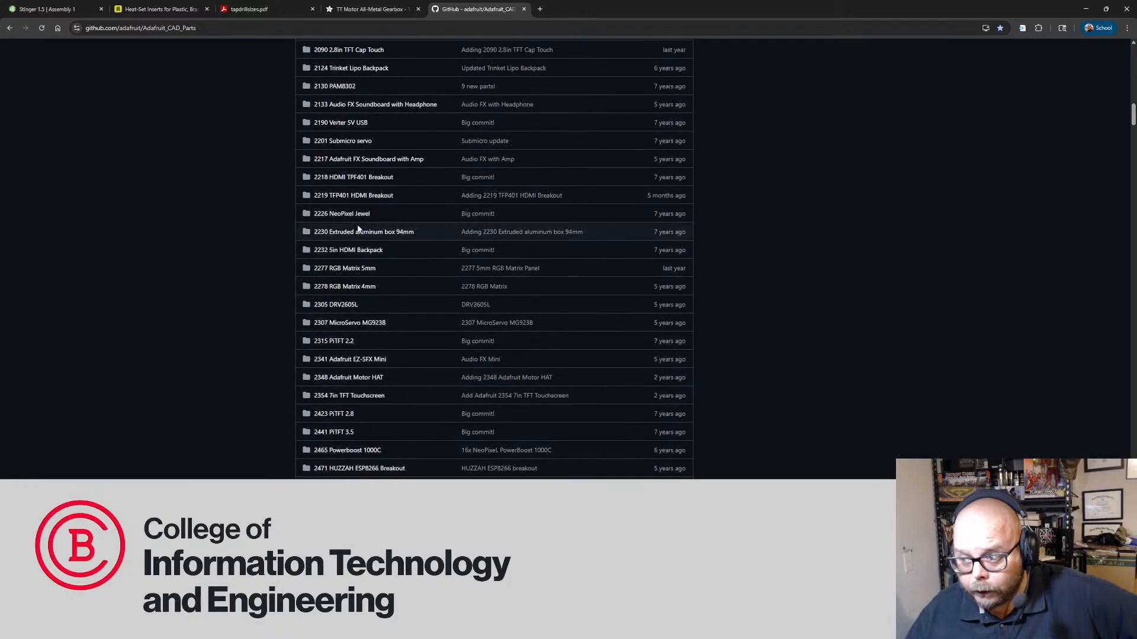
# Open the 3802 TT Motor Metal Gear folder and download the file 3802 TT Motor Metal Gear.step
pyautogui.scroll(-6, 358, 229)
pyautogui.scroll(-12, 357, 229)
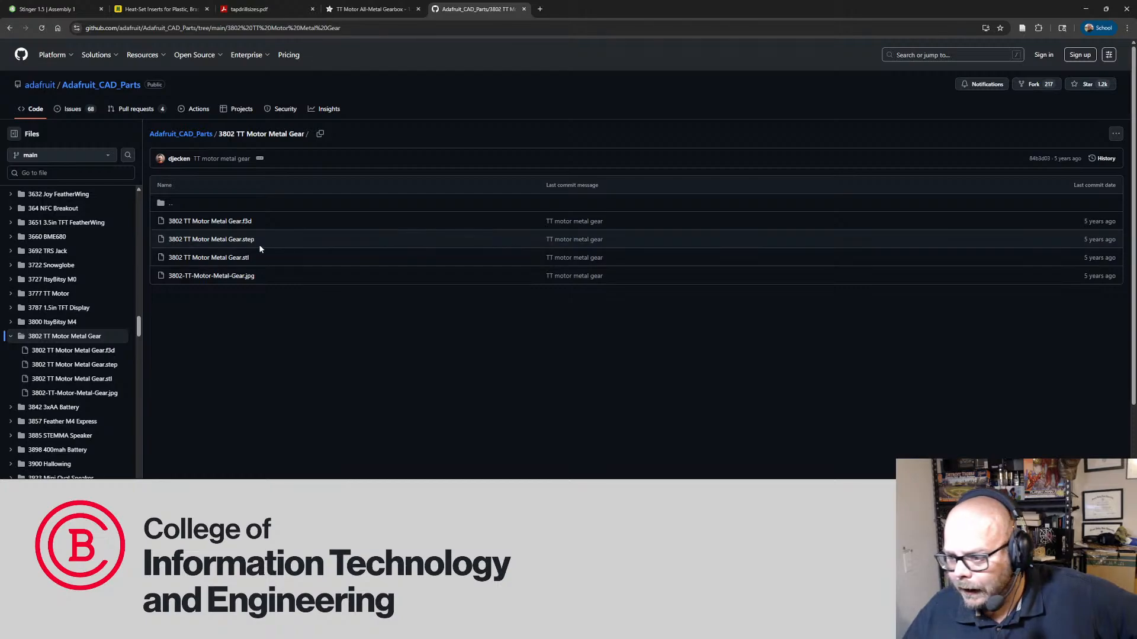
pyautogui.click(242, 240)
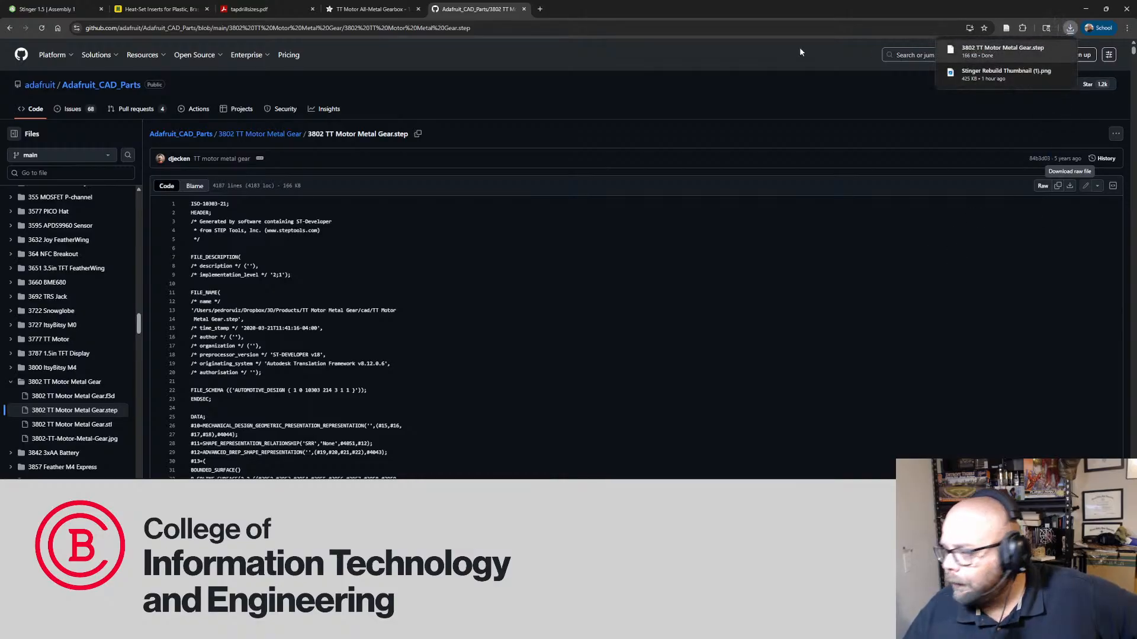
# Switch to the Stinger 1.5 document in Onshape and import 3802 TT Motor Metal Gear.step into it with appearances and a composite part
pyautogui.click(47, 9)
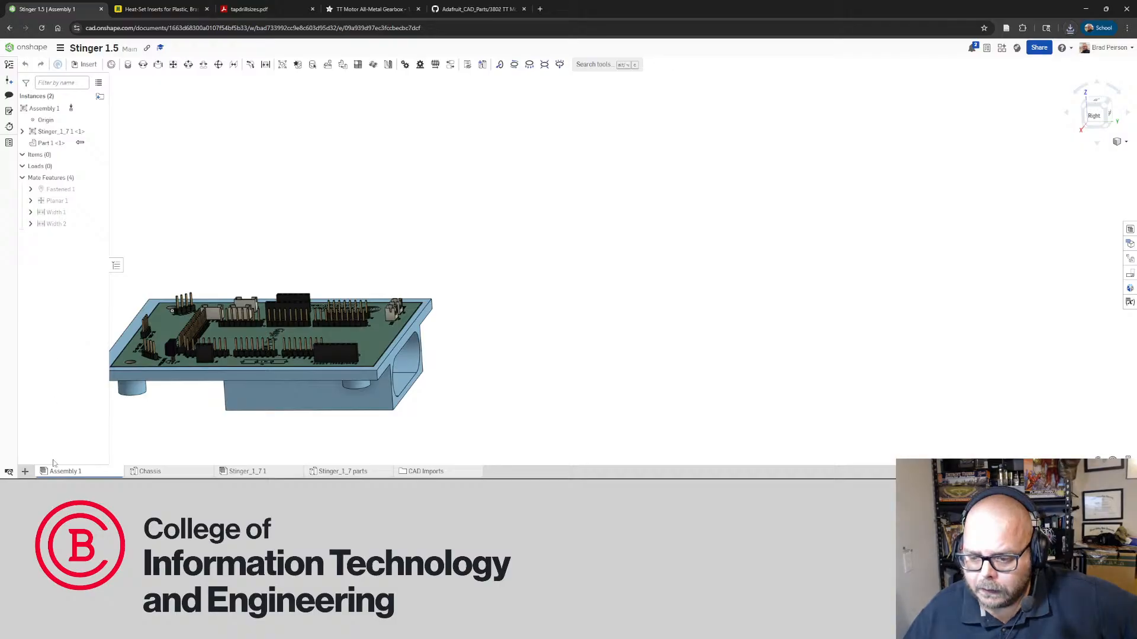
pyautogui.click(25, 472)
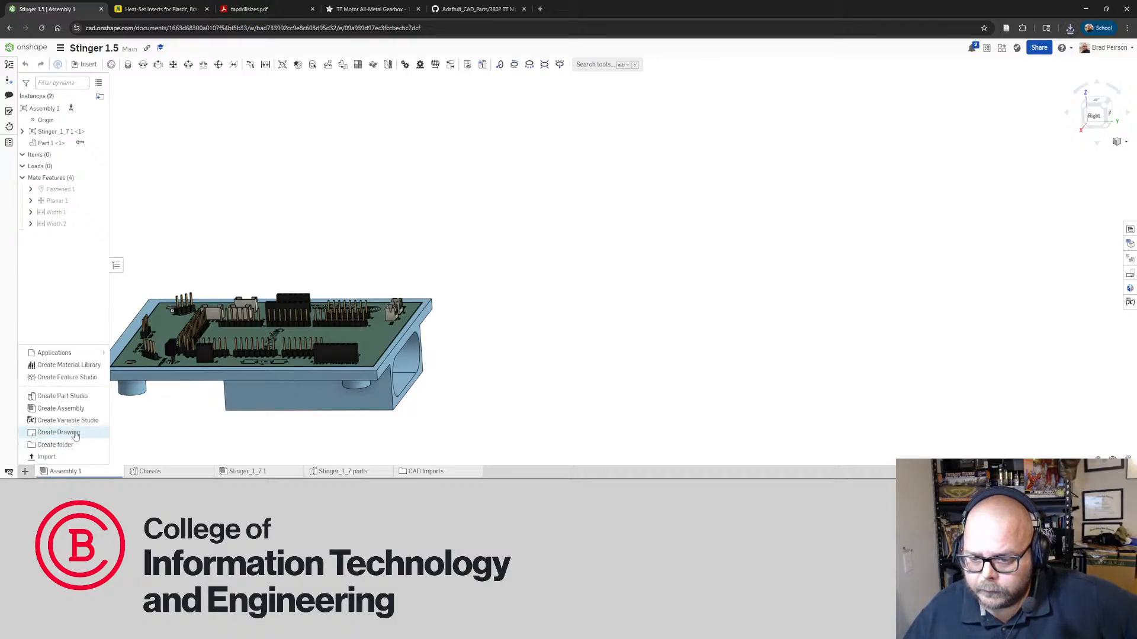
pyautogui.click(47, 458)
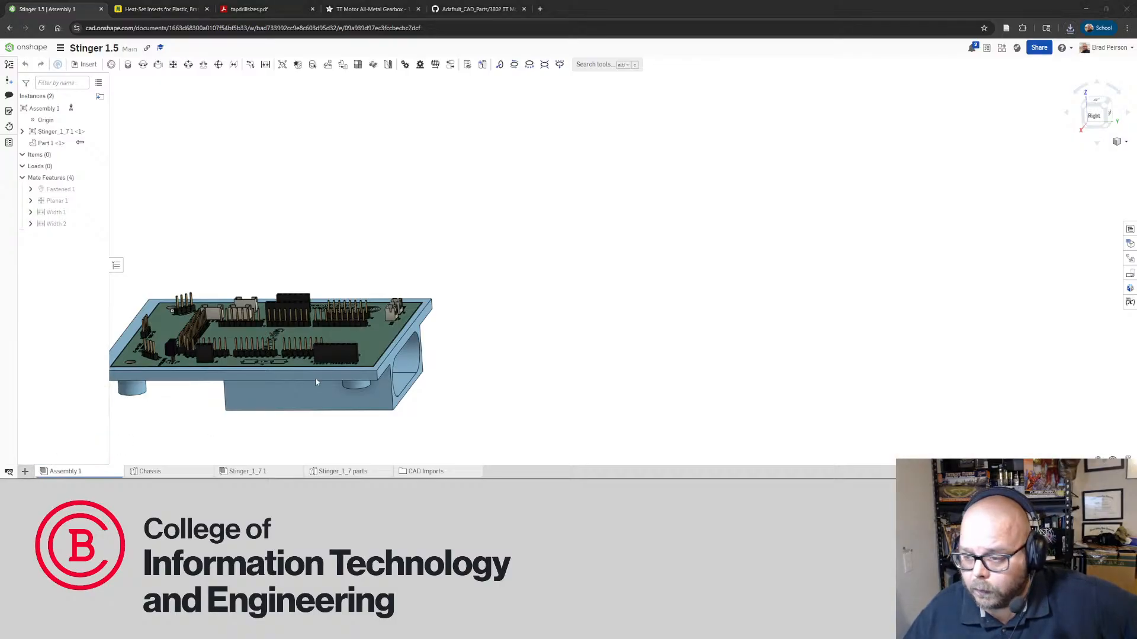
pyautogui.click(181, 84)
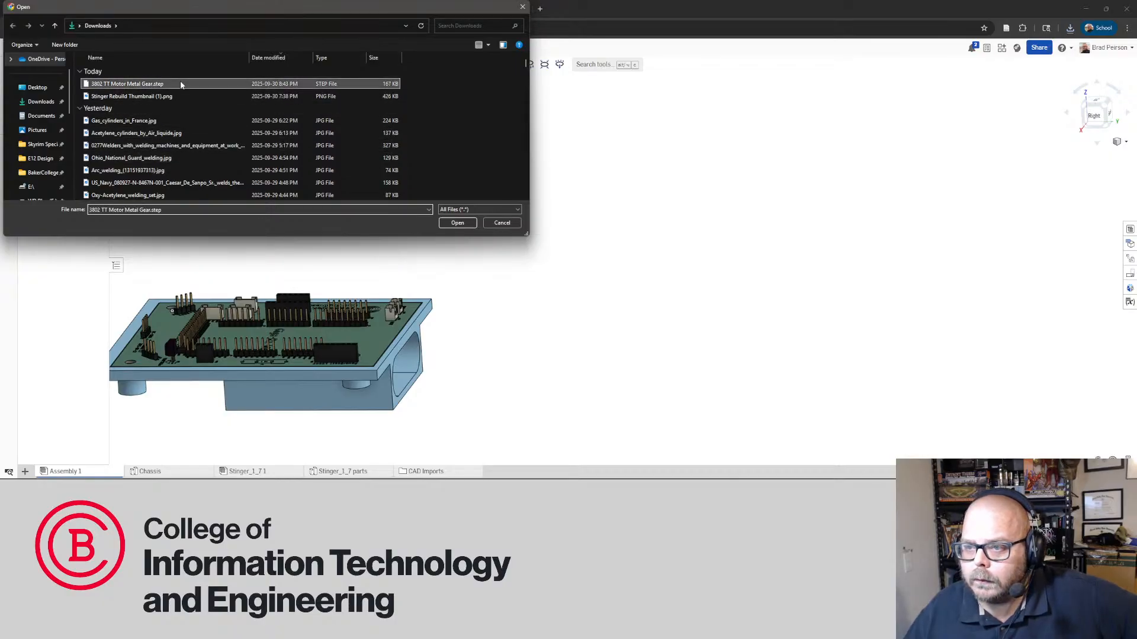
pyautogui.doubleClick(180, 84)
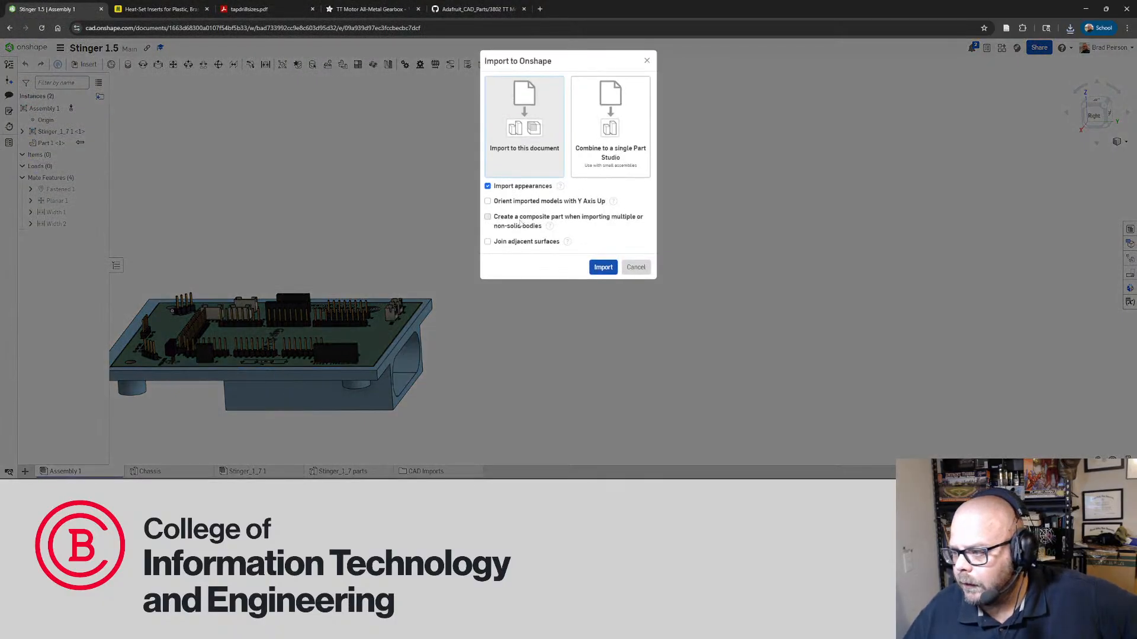
pyautogui.moveTo(551, 227)
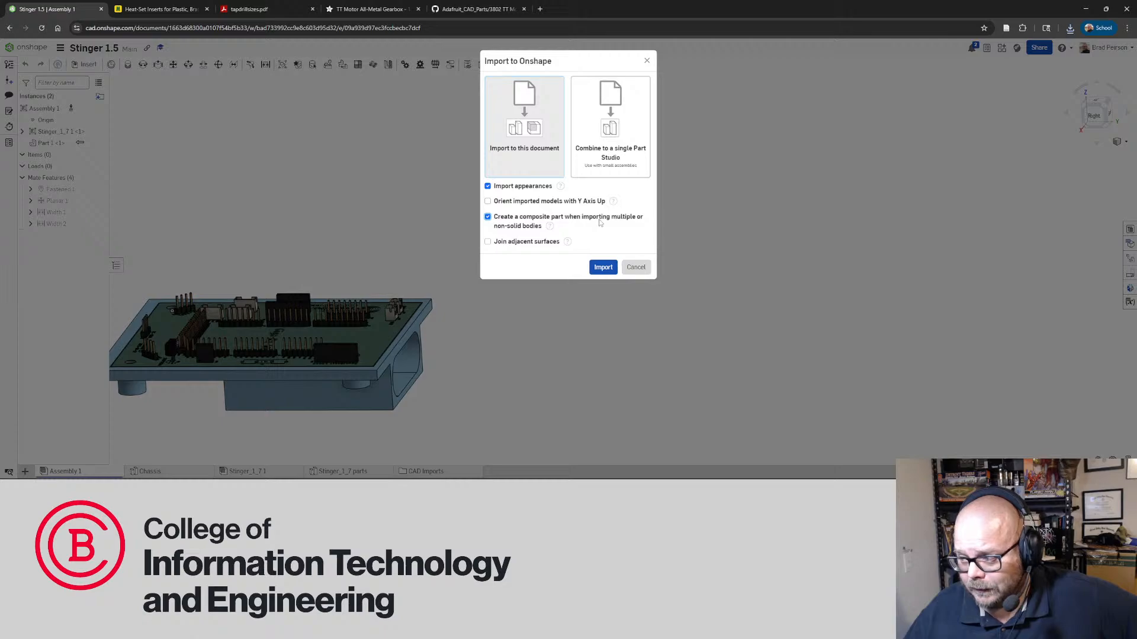
pyautogui.click(604, 267)
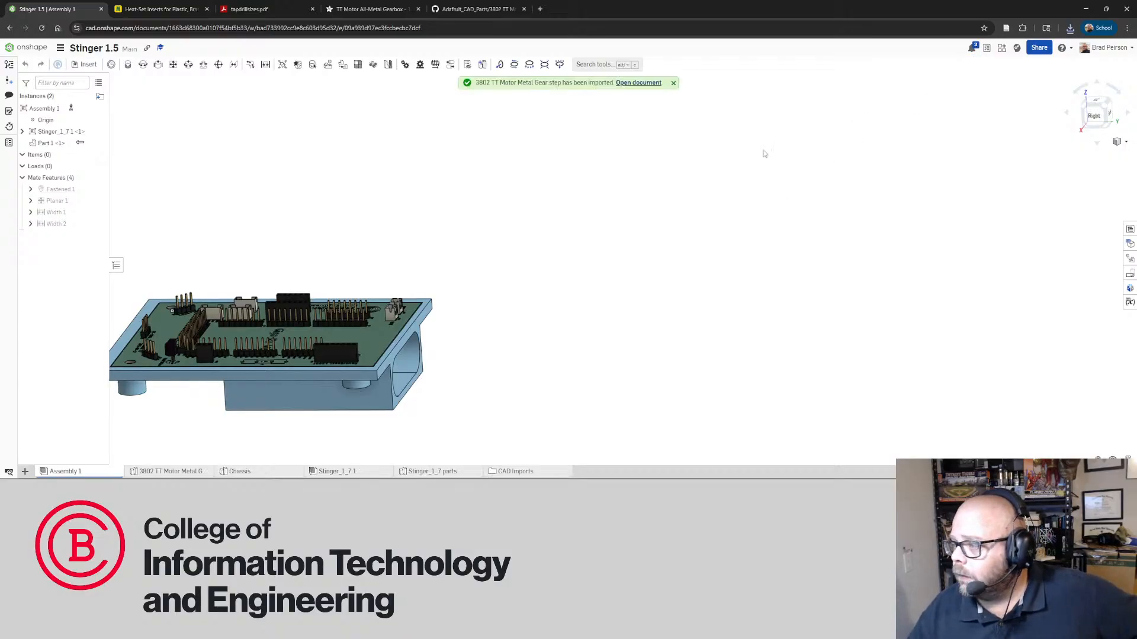
# Open the imported 3802 TT Motor Metal Gear part studio and examine the motor's gearbox, shaft and mounting tab
pyautogui.click(183, 472)
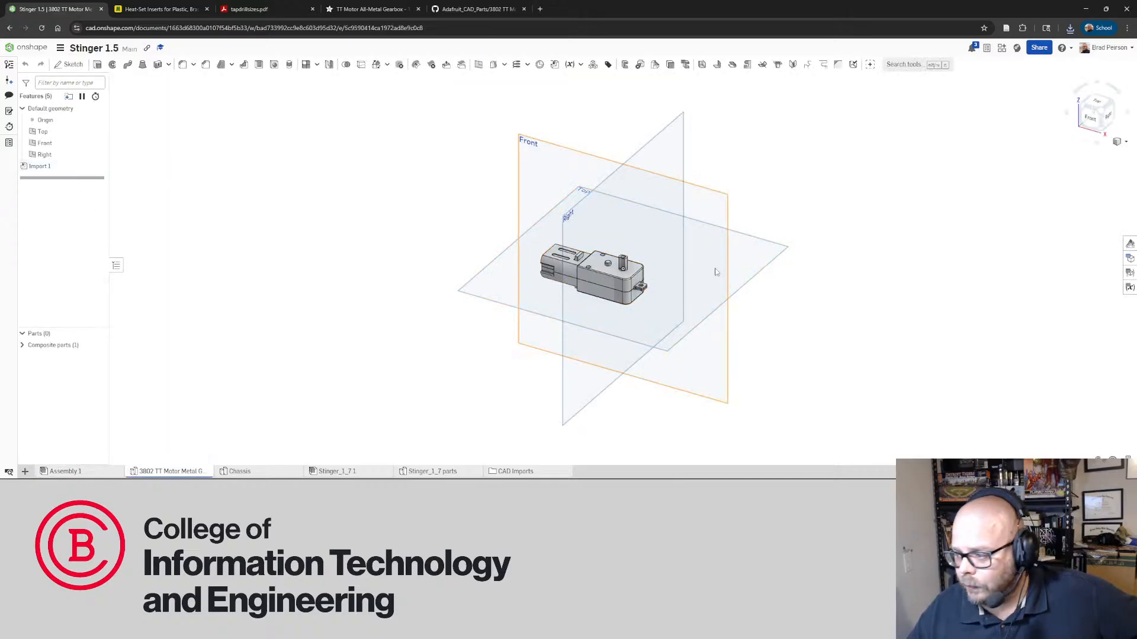
pyautogui.moveTo(717, 272); pyautogui.dragTo(644, 283, button='right')
pyautogui.scroll(6, 643, 283)
pyautogui.moveTo(551, 268); pyautogui.dragTo(591, 277, button='right')
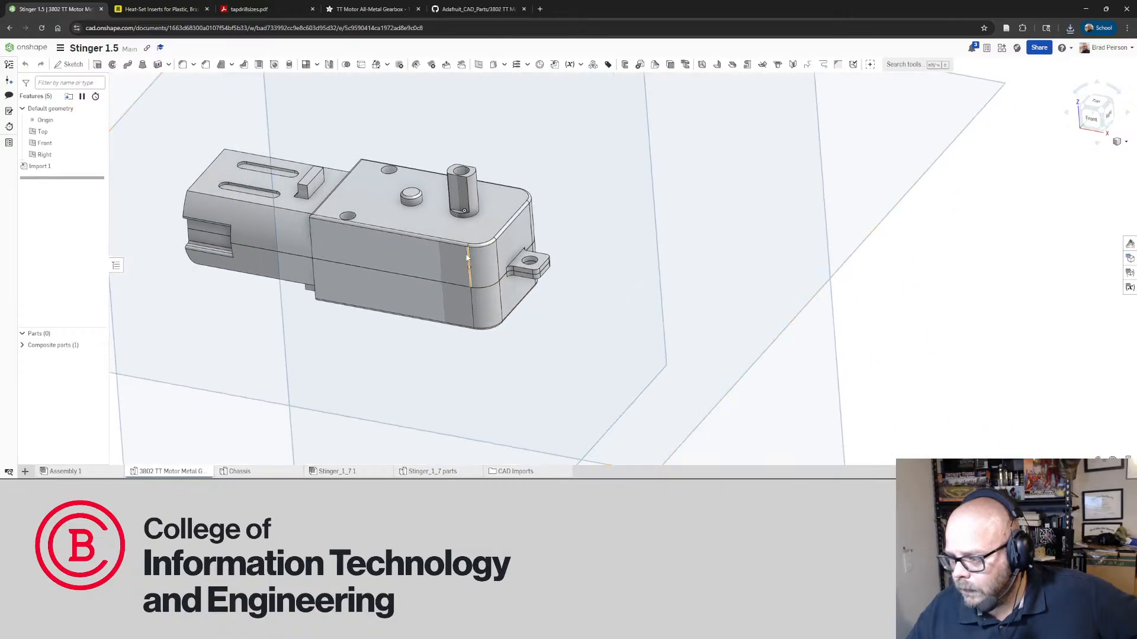
pyautogui.click(465, 261)
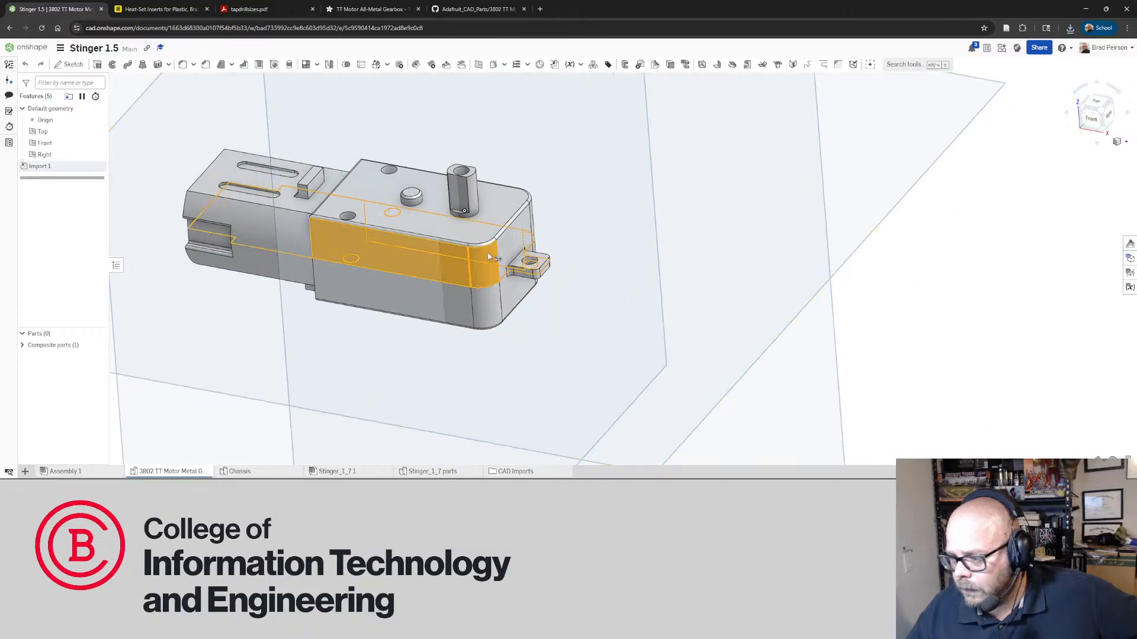
pyautogui.click(929, 365)
pyautogui.moveTo(474, 420); pyautogui.dragTo(388, 311, button='right')
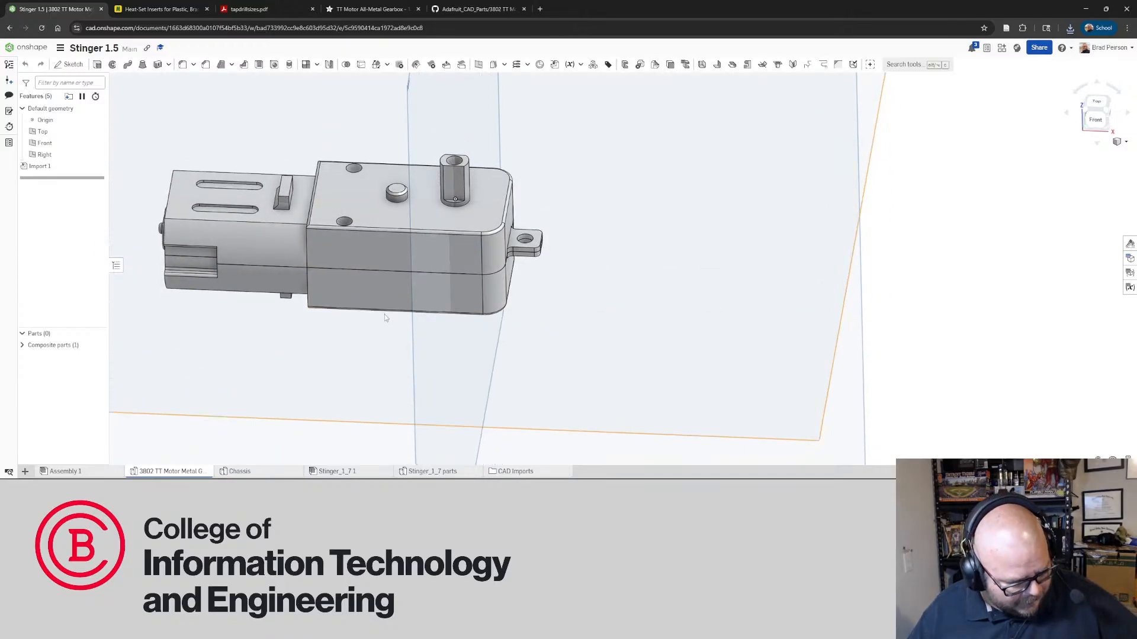
# Insert the 3802 TT Motor Metal Gear composite part into Assembly 1, placing it beside the chassis
pyautogui.moveTo(385, 317); pyautogui.dragTo(410, 264, button='right')
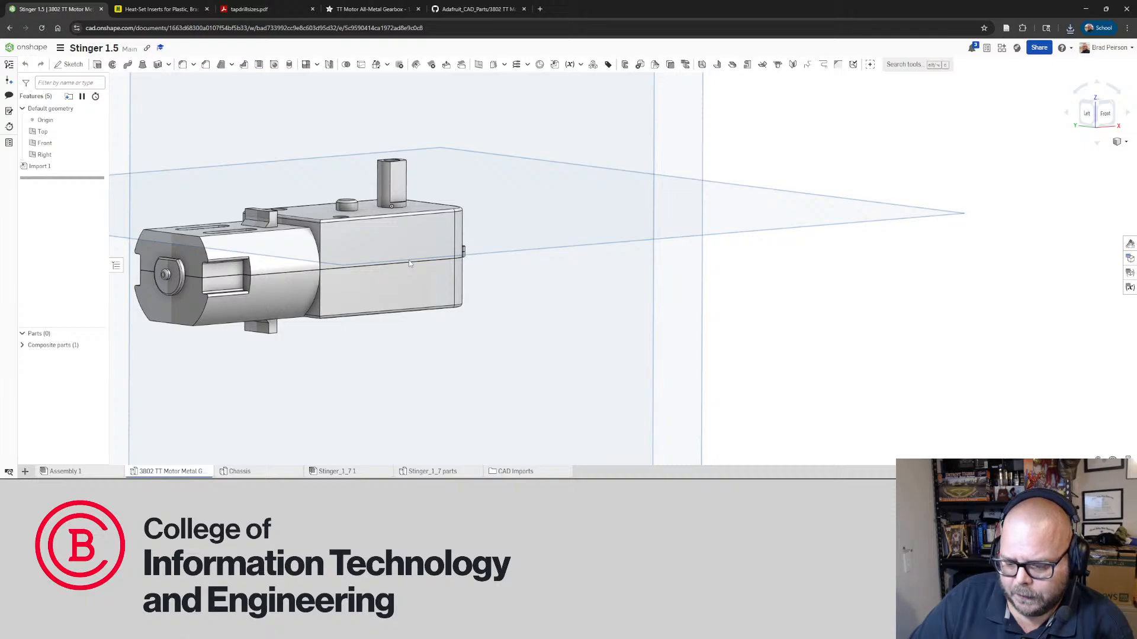
pyautogui.moveTo(408, 263); pyautogui.dragTo(266, 379, button='right')
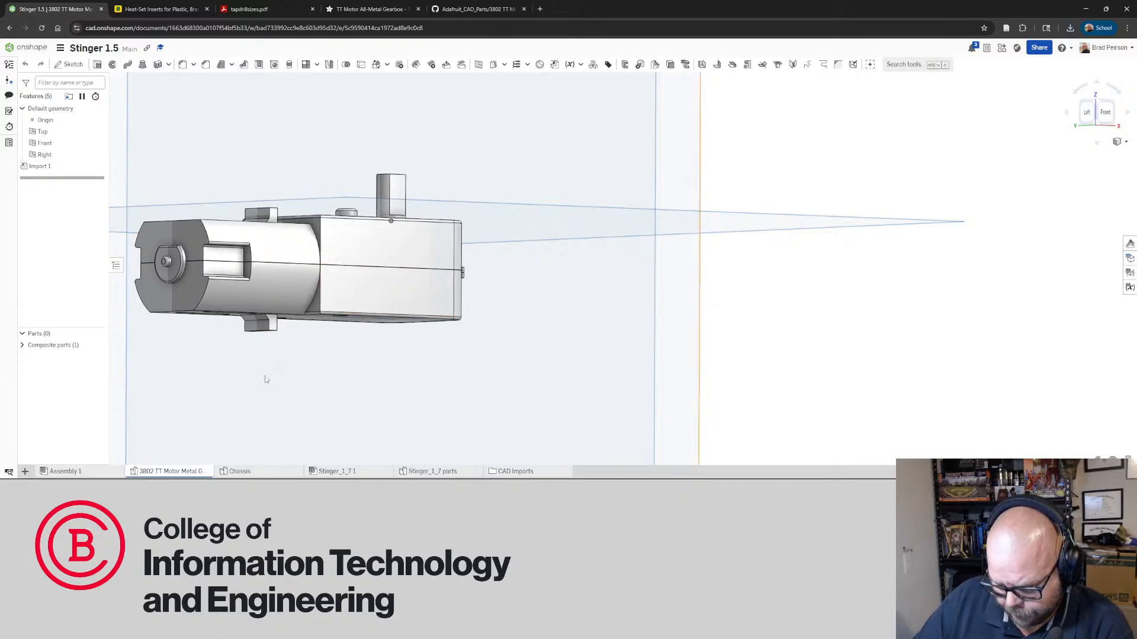
pyautogui.click(75, 473)
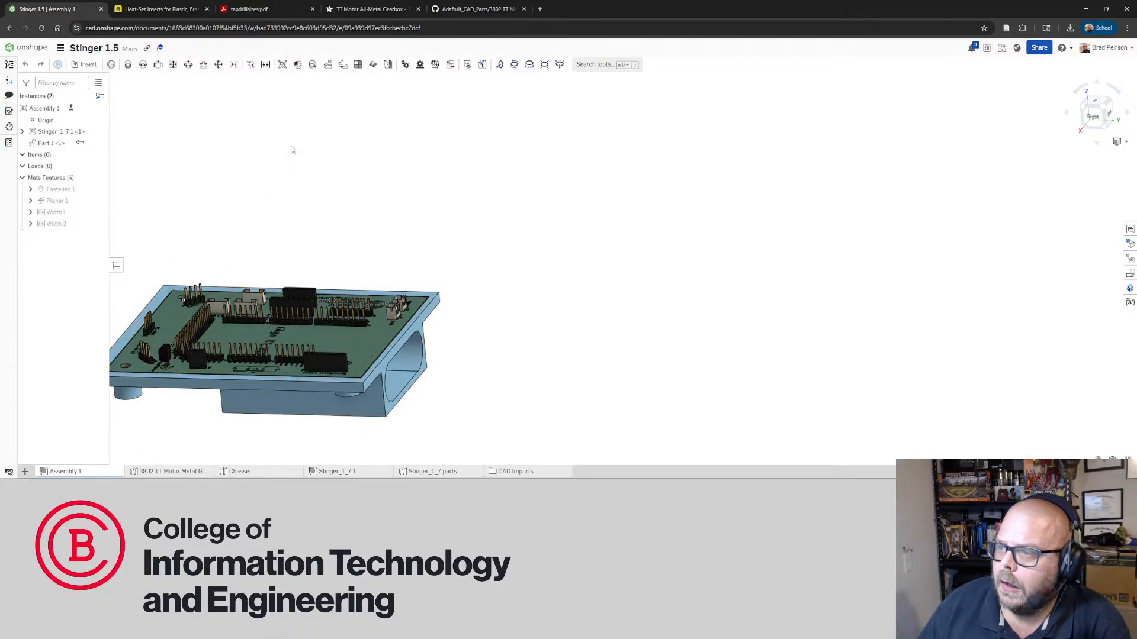
pyautogui.click(84, 64)
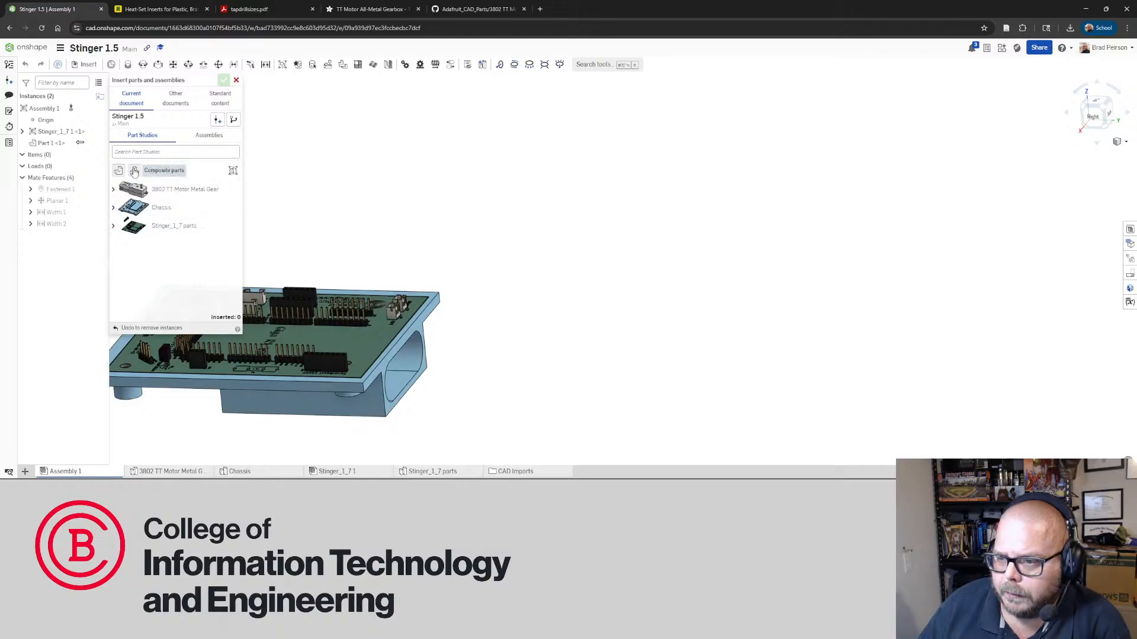
pyautogui.click(178, 189)
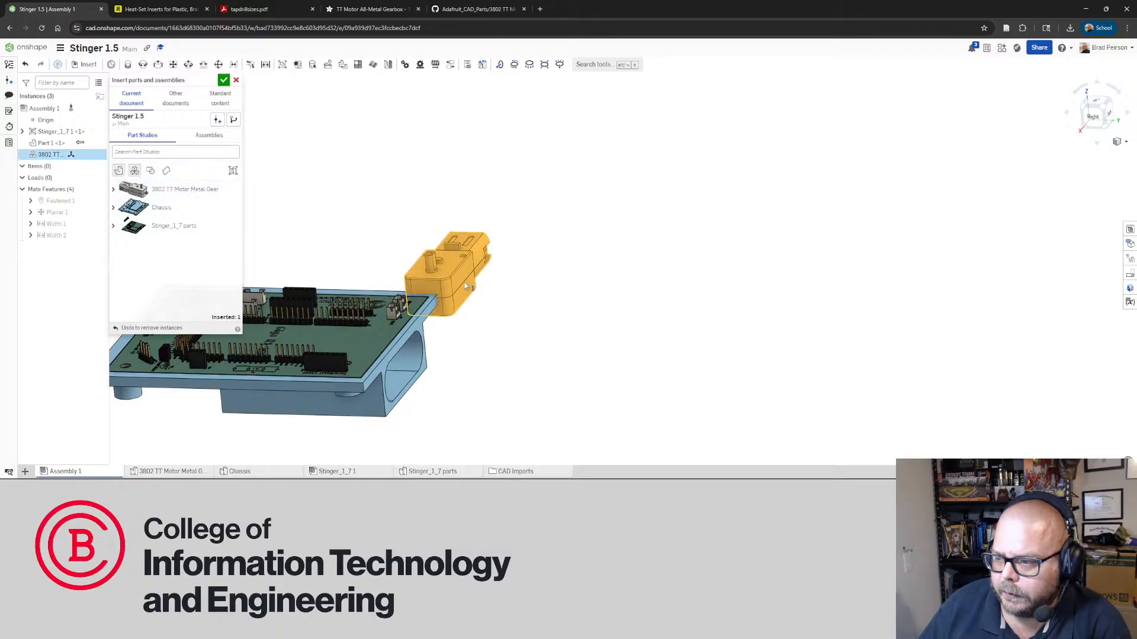
pyautogui.click(504, 290)
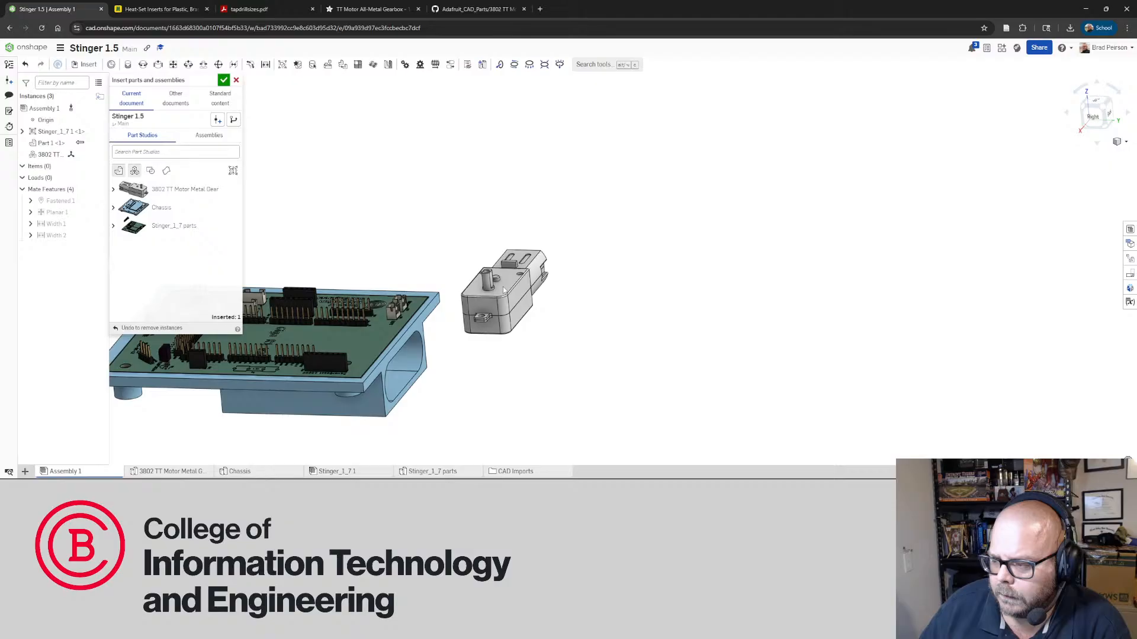
pyautogui.click(223, 80)
pyautogui.moveTo(510, 379); pyautogui.dragTo(525, 231, button='right')
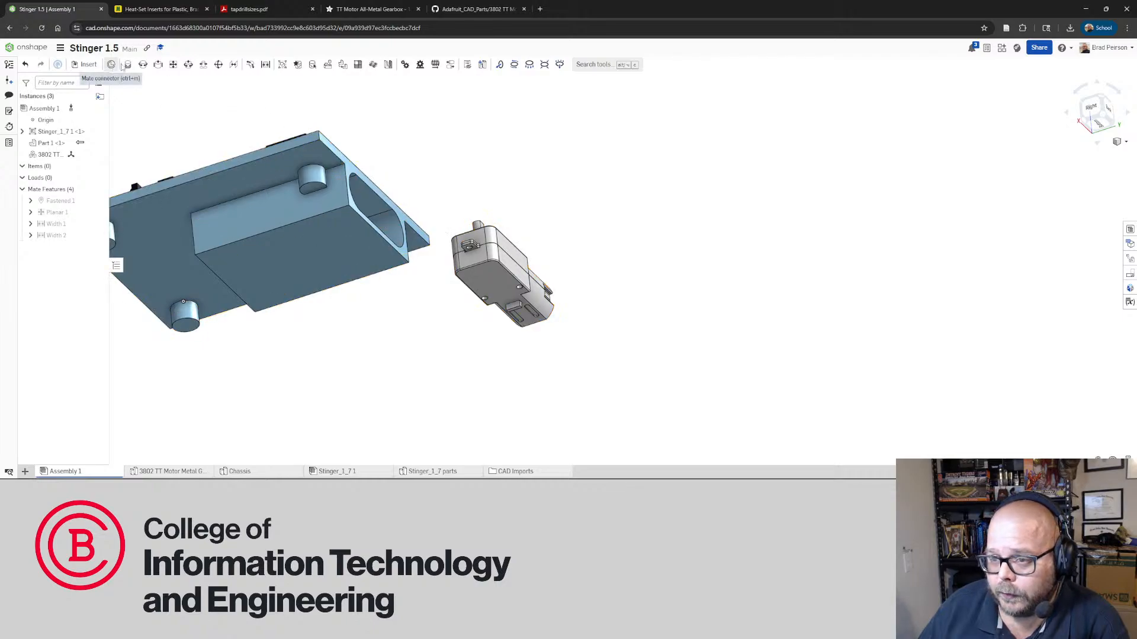
# Add a planar mate between the motor gearbox's flat back face and the chassis box's side wall, with the mate's primary axis flipped
pyautogui.click(173, 64)
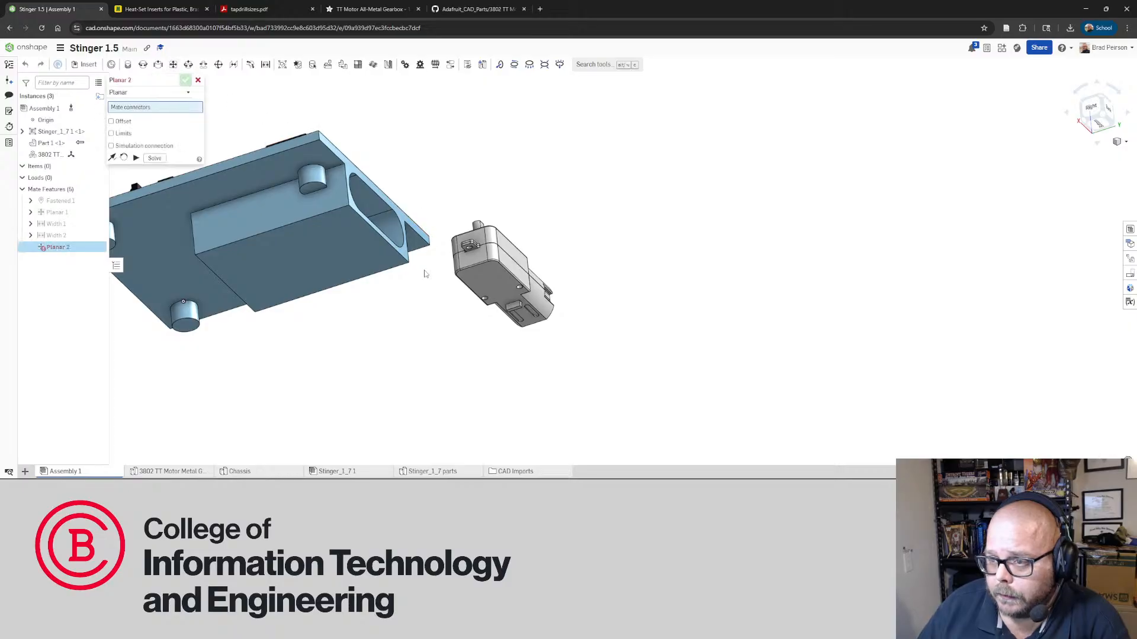
pyautogui.click(491, 285)
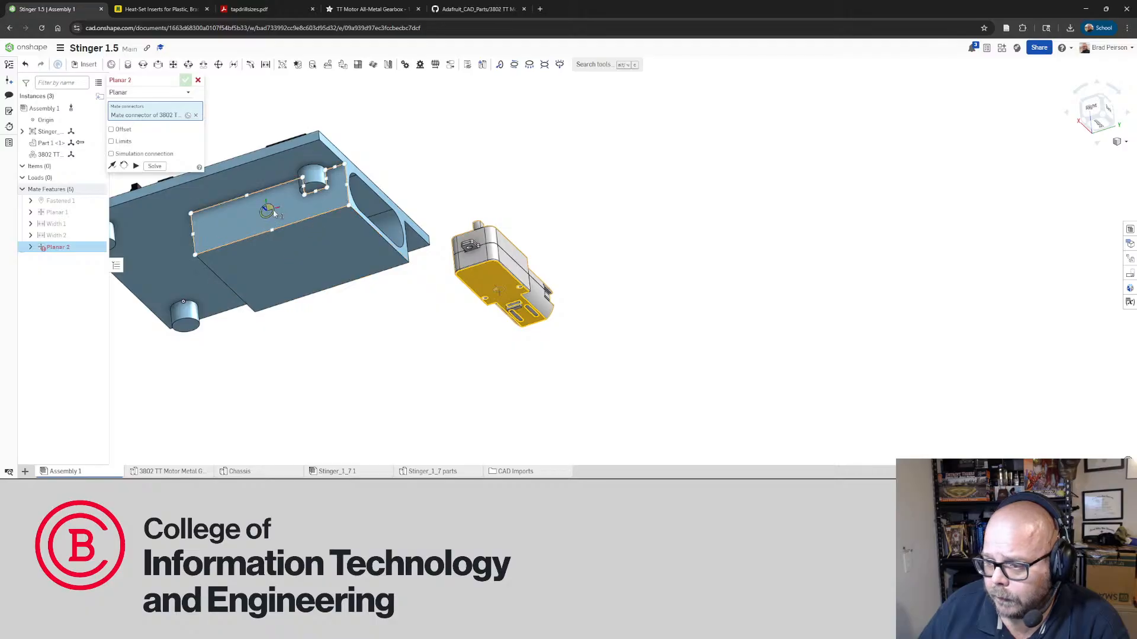
pyautogui.click(274, 214)
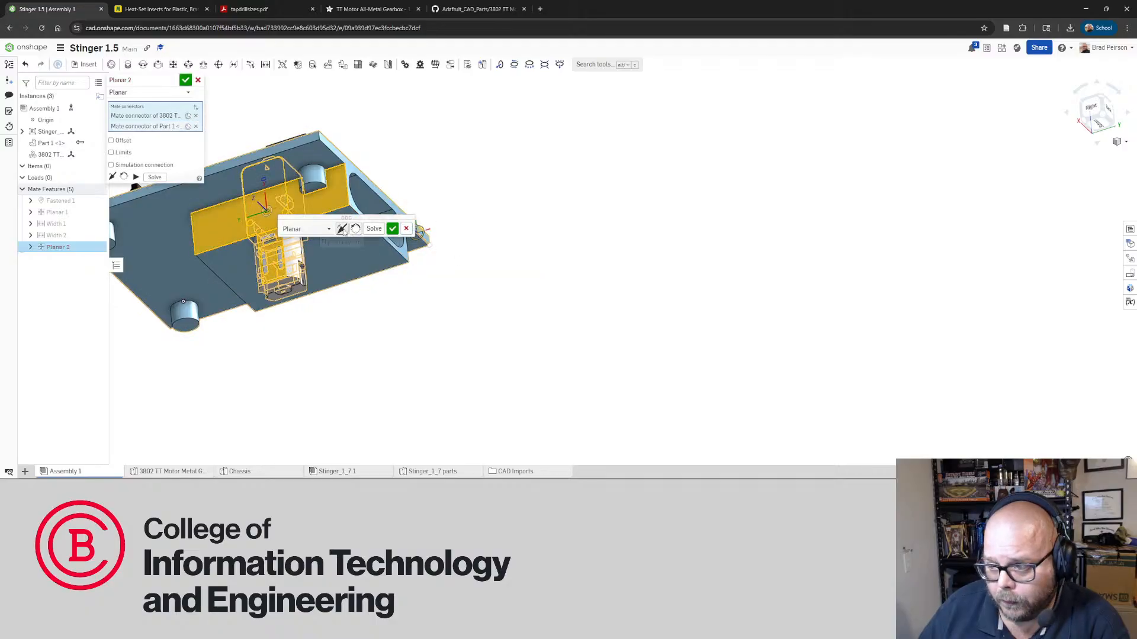
pyautogui.click(342, 228)
pyautogui.click(392, 228)
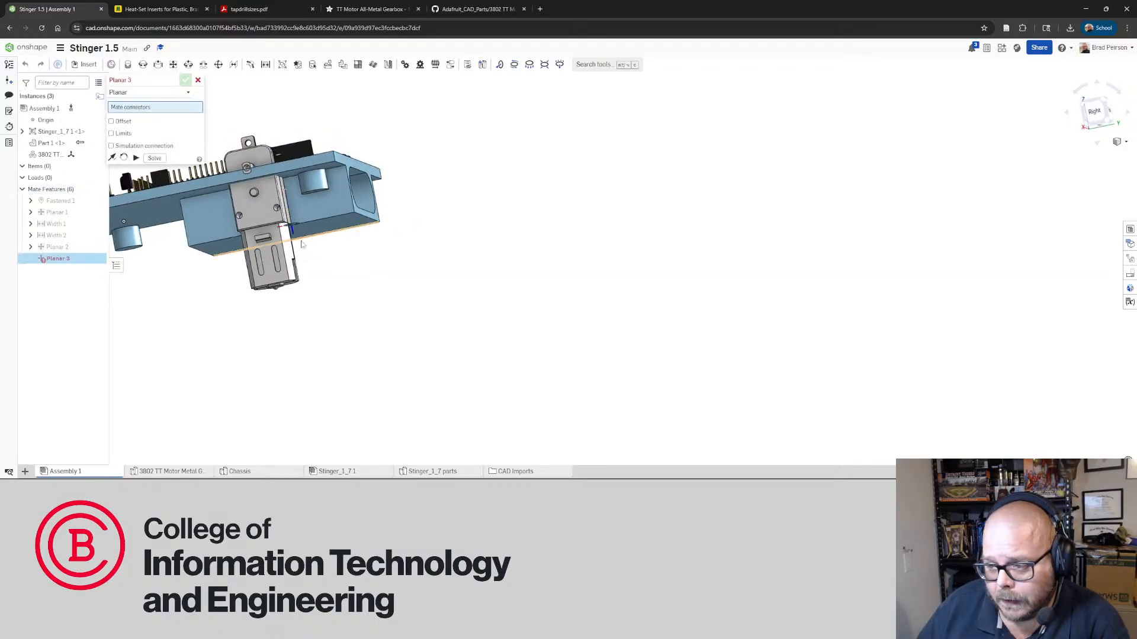
pyautogui.moveTo(302, 268); pyautogui.dragTo(286, 288)
pyautogui.moveTo(286, 288); pyautogui.dragTo(201, 320, button='right')
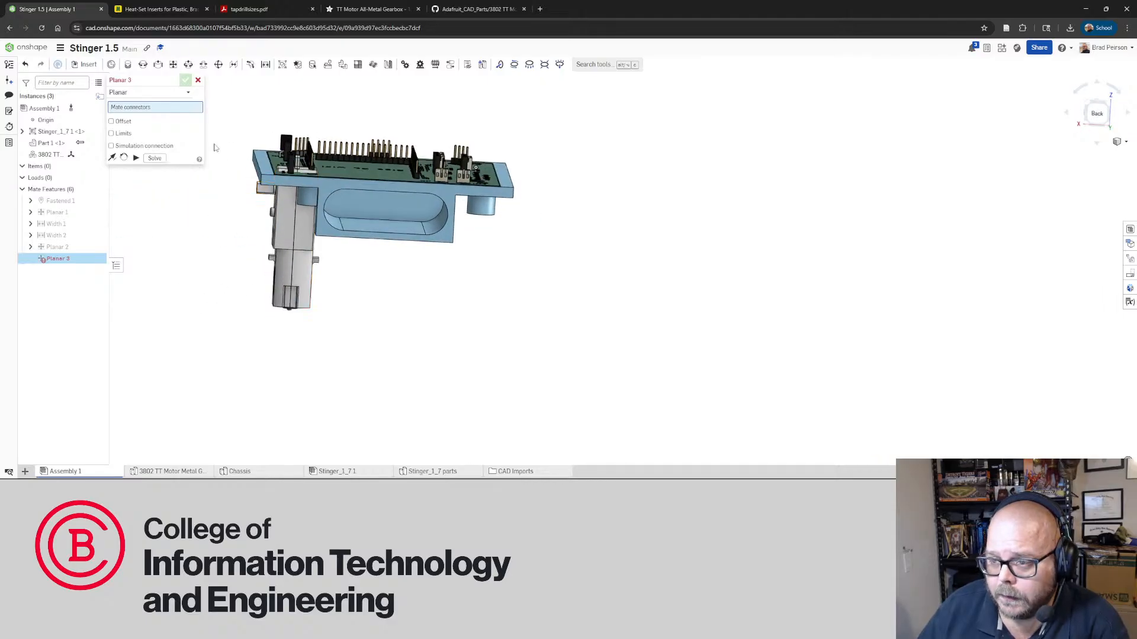
pyautogui.click(198, 81)
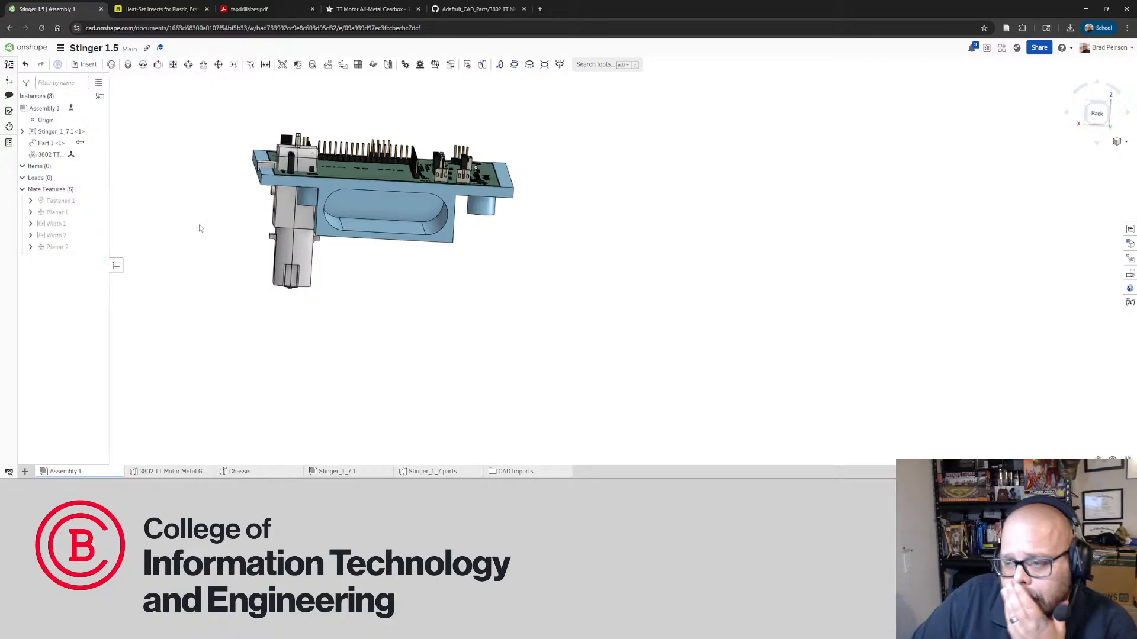
# Slide the motor down along the chassis box's side wall and delete the planar mate that holds it there
pyautogui.moveTo(314, 208); pyautogui.dragTo(302, 247, button='right')
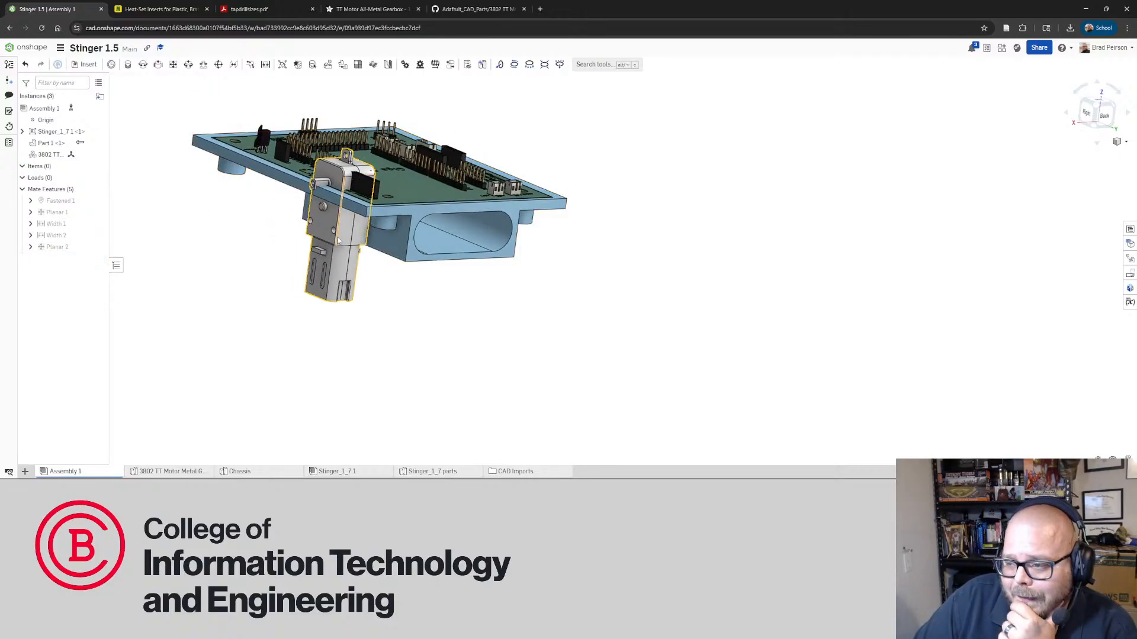
pyautogui.moveTo(302, 248); pyautogui.dragTo(330, 269)
pyautogui.click(61, 248)
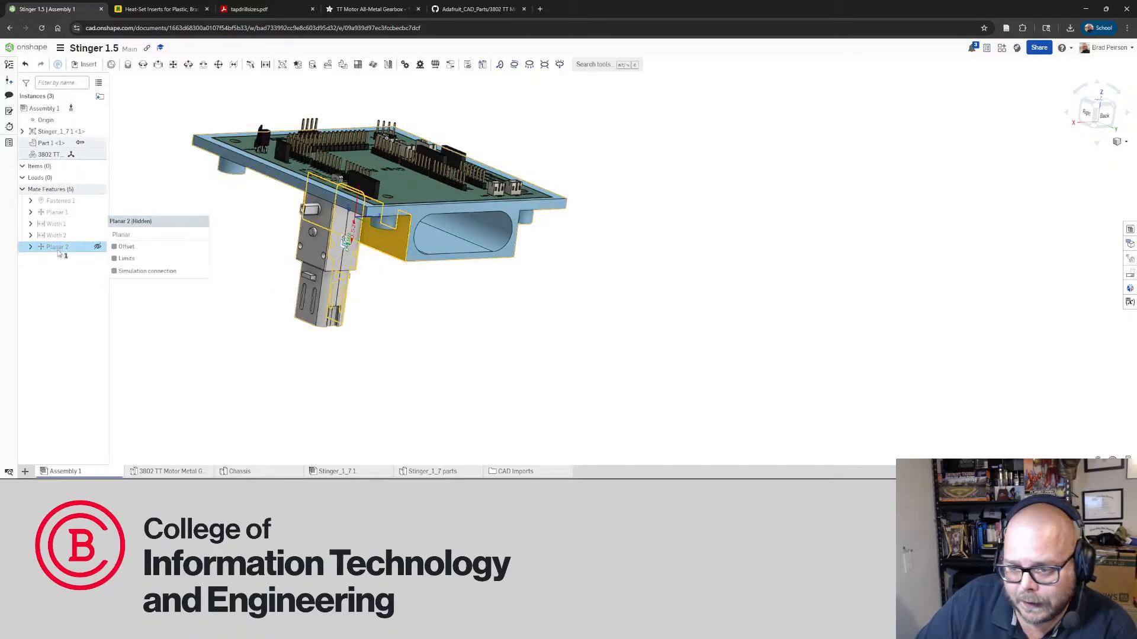
pyautogui.press('Delete')
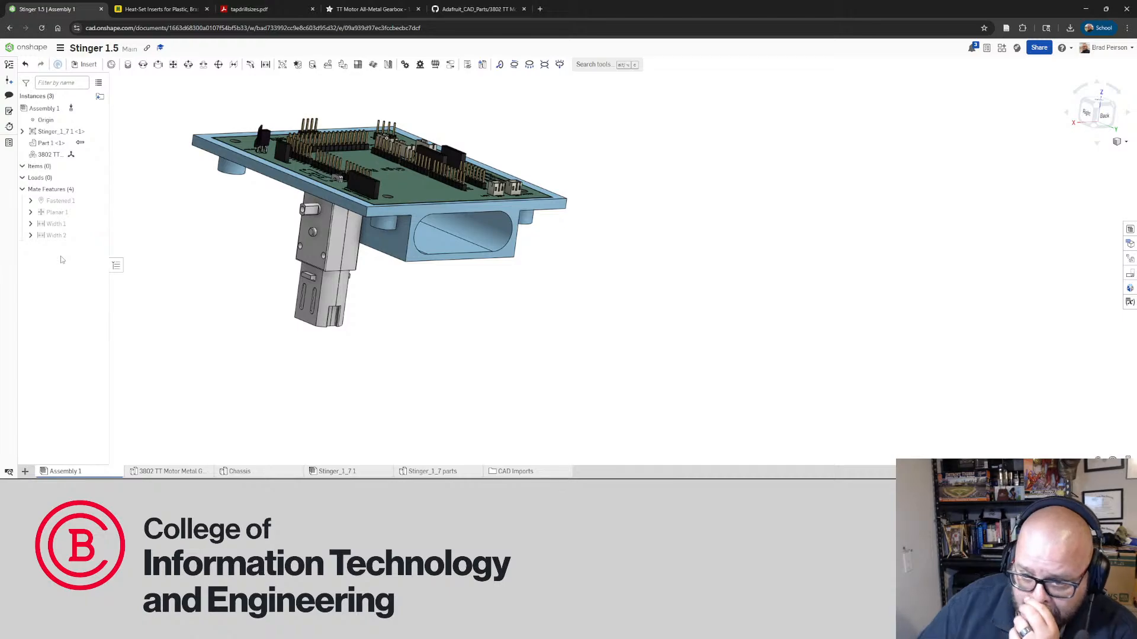
# Move the motor outward from the chassis box and examine how its shaft and gearbox sit beneath the plate's edge
pyautogui.hotkey('shift', '2')
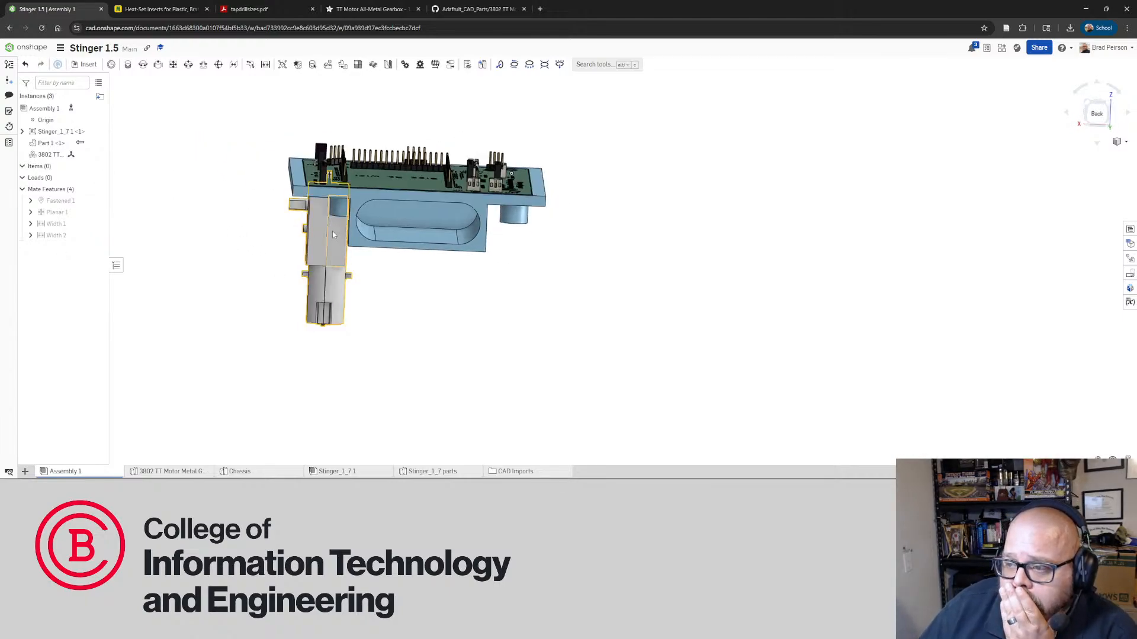
pyautogui.moveTo(332, 235); pyautogui.dragTo(312, 230)
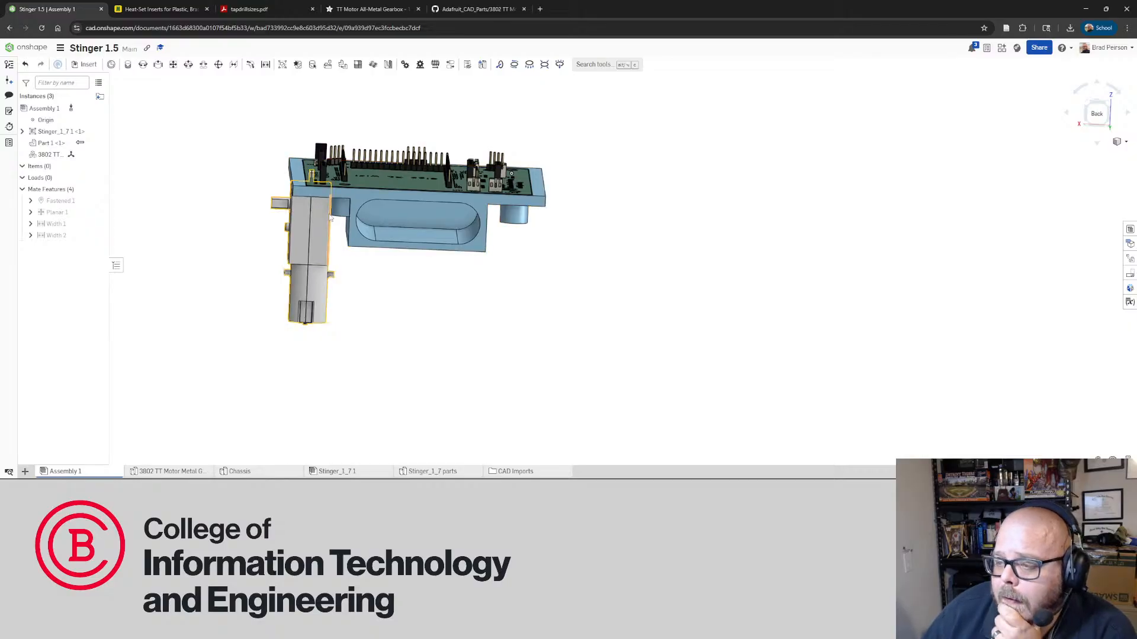
pyautogui.moveTo(330, 218); pyautogui.dragTo(265, 180, button='right')
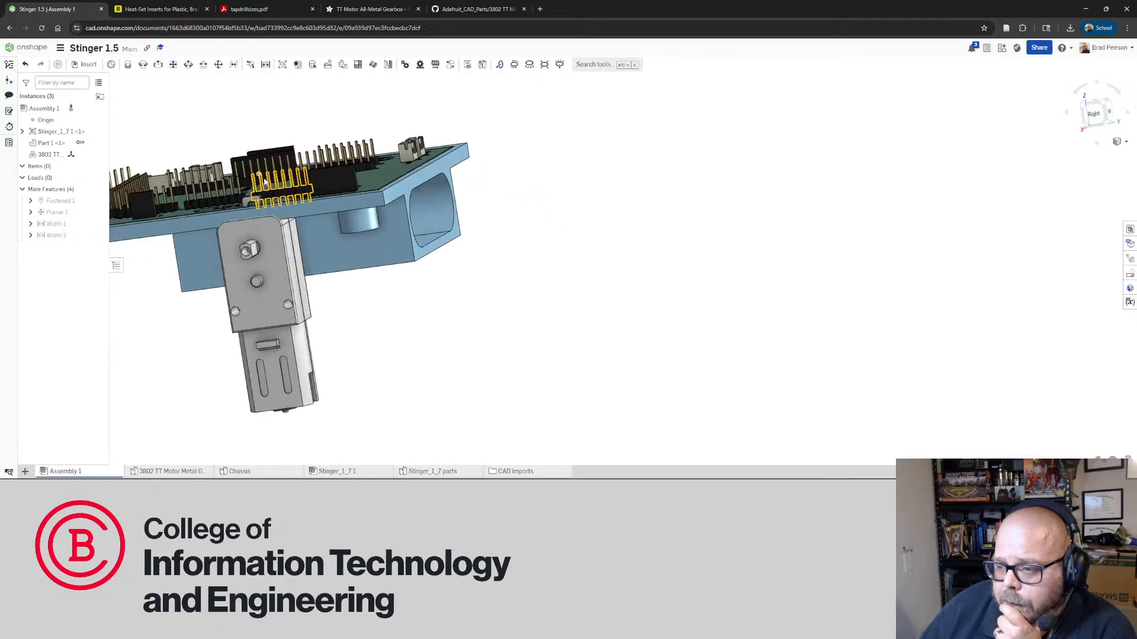
pyautogui.scroll(4, 264, 181)
pyautogui.moveTo(273, 244); pyautogui.dragTo(317, 218, button='right')
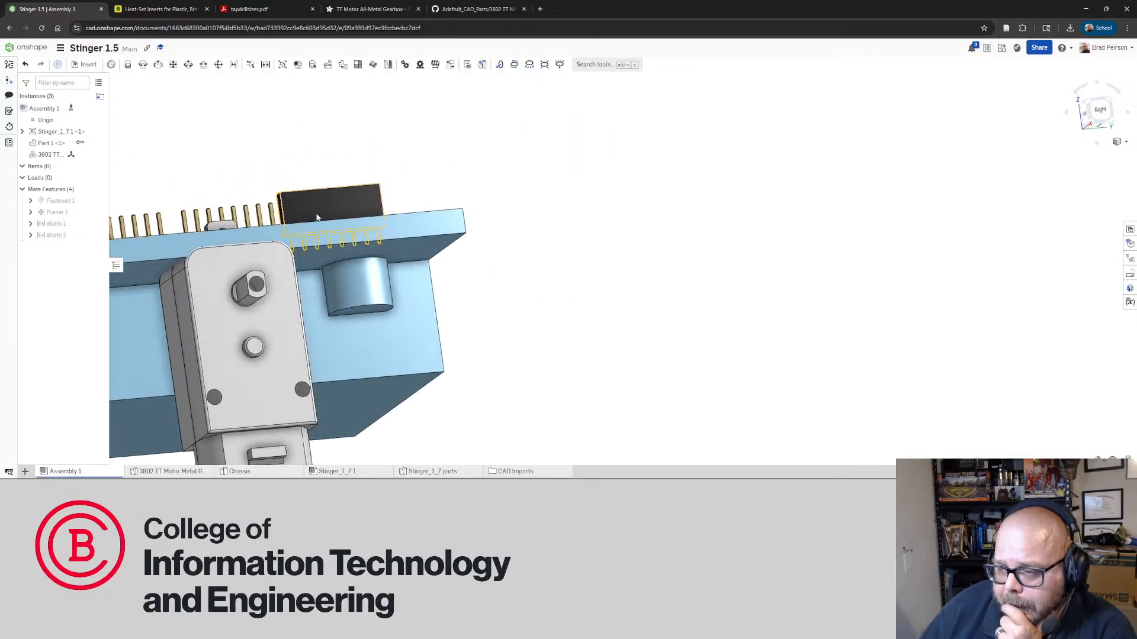
# Check the 3802 TT Motor Metal Gear folder on GitHub and the technical details and suggested accessories on Adafruit's motor product page
pyautogui.click(394, 14)
pyautogui.click(474, 9)
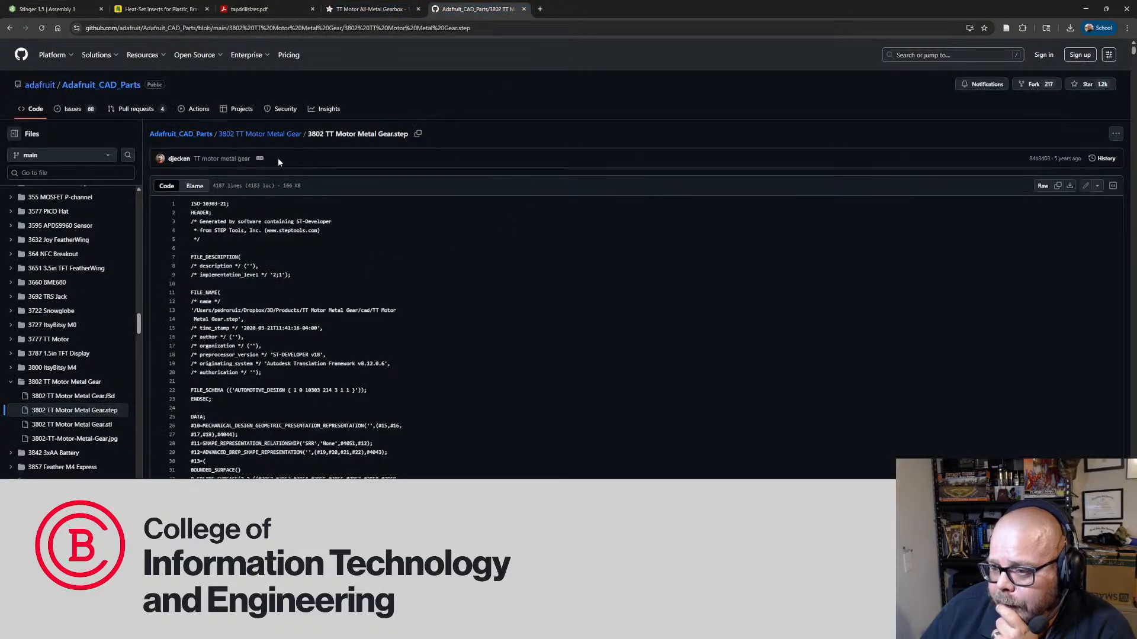
pyautogui.click(7, 28)
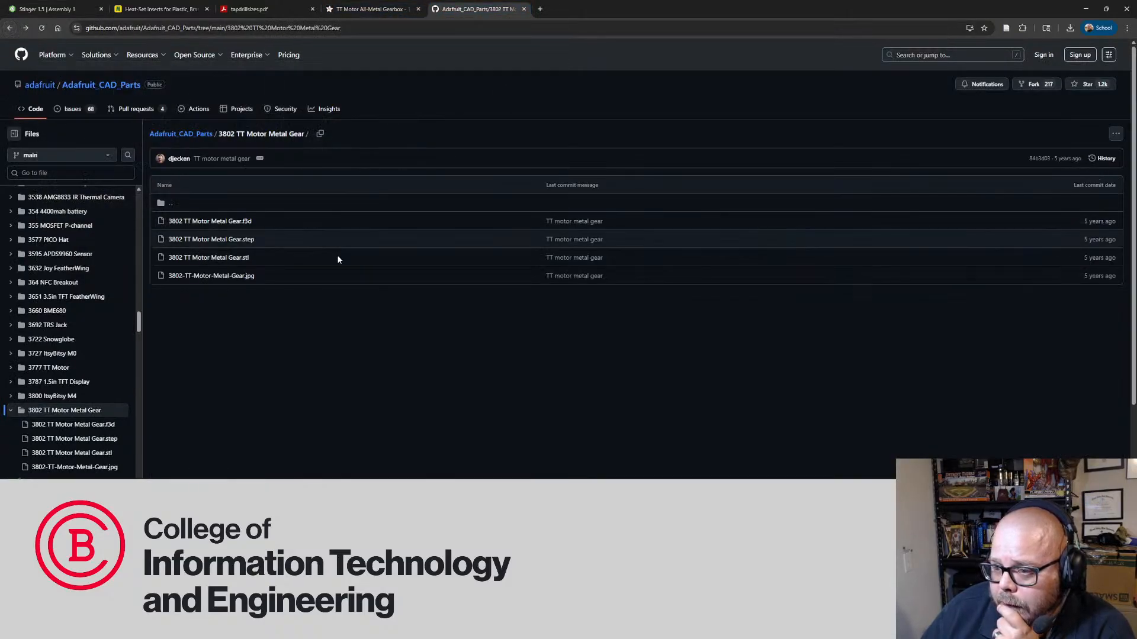
pyautogui.click(10, 413)
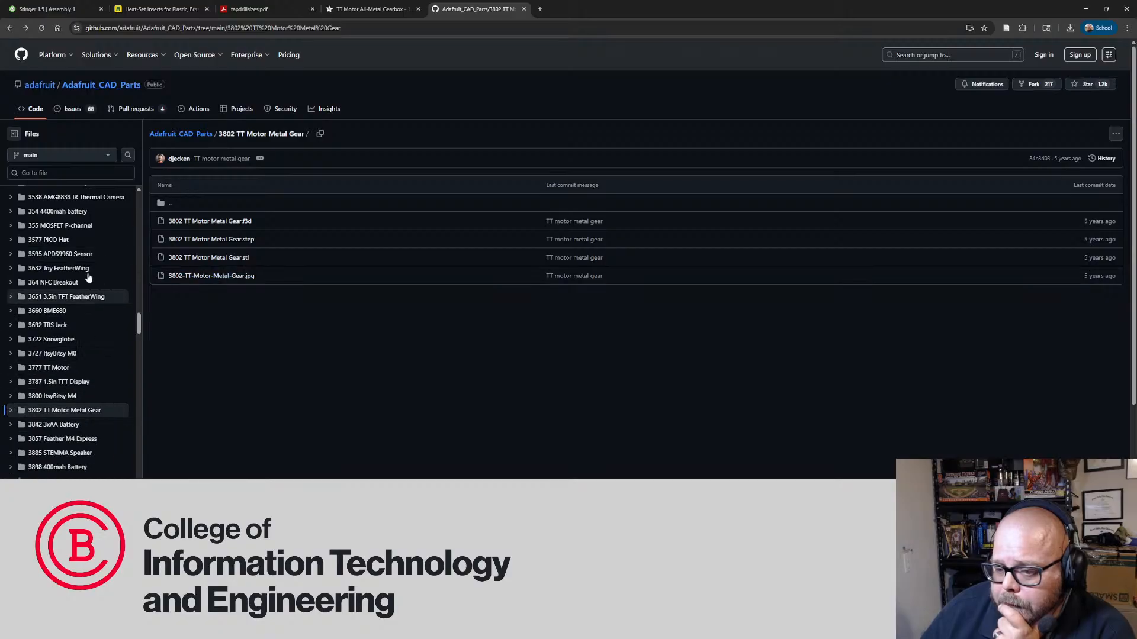
pyautogui.click(373, 9)
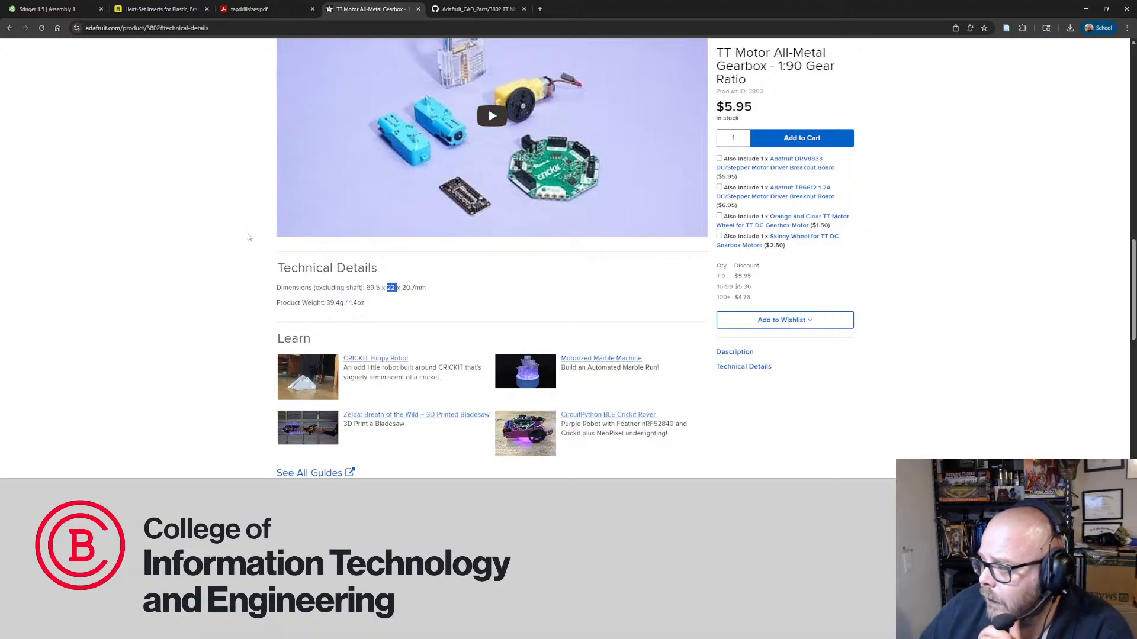
pyautogui.scroll(-5, 249, 237)
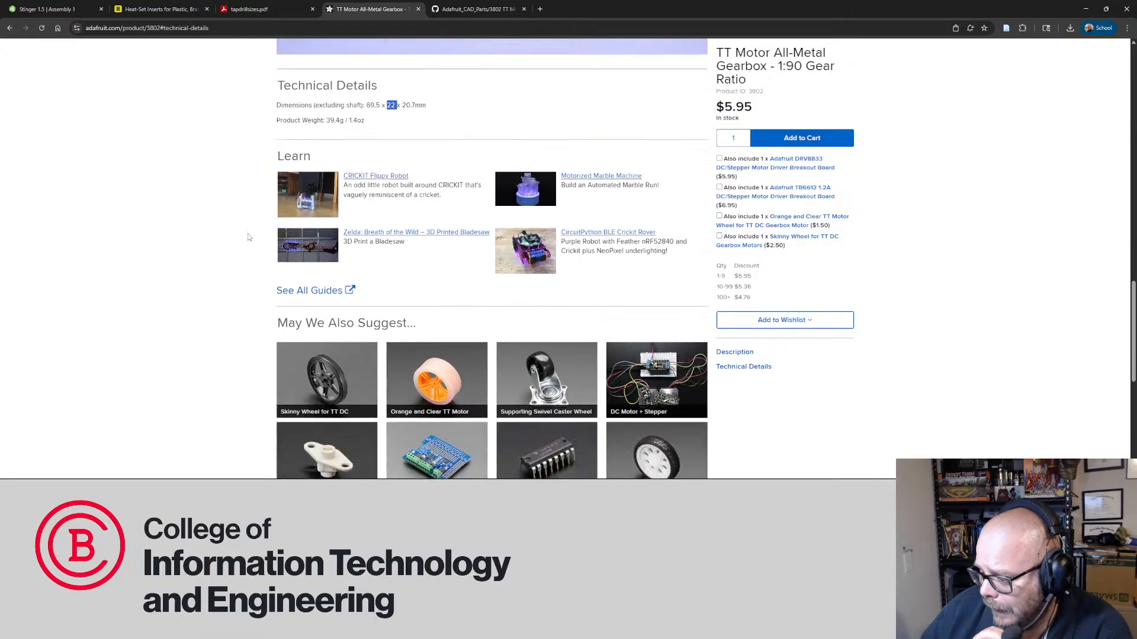
# On GitHub, view the 3802-TT-Motor-Metal-Gear.jpg preview and look through the repository's other part folders, including those numbered in the 4000s
pyautogui.click(476, 8)
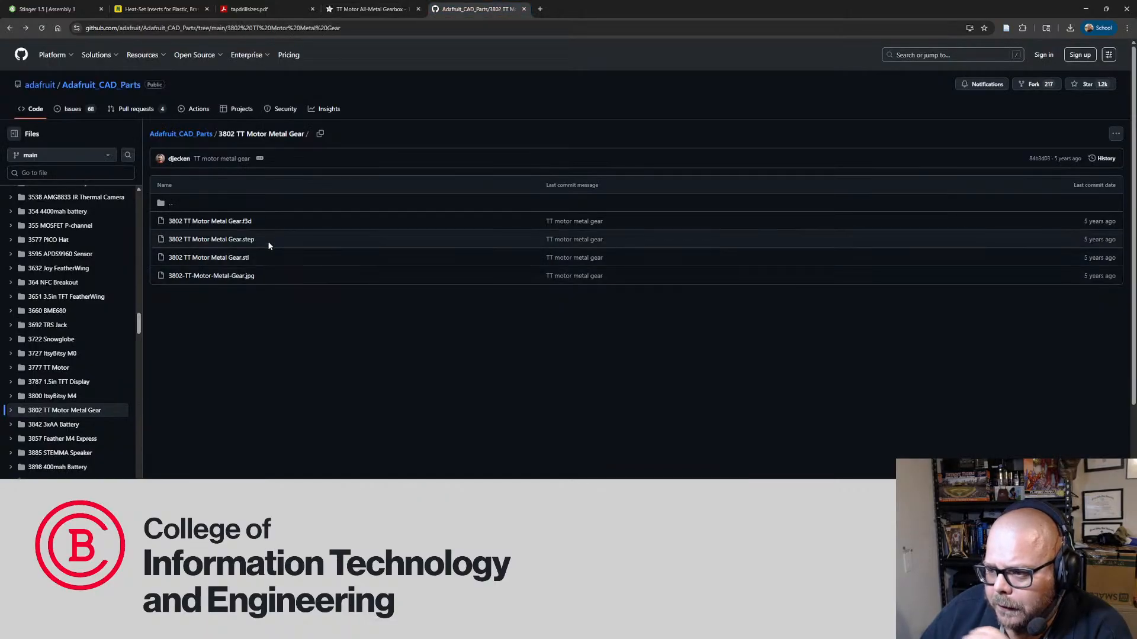
pyautogui.click(237, 276)
pyautogui.scroll(-3, 267, 269)
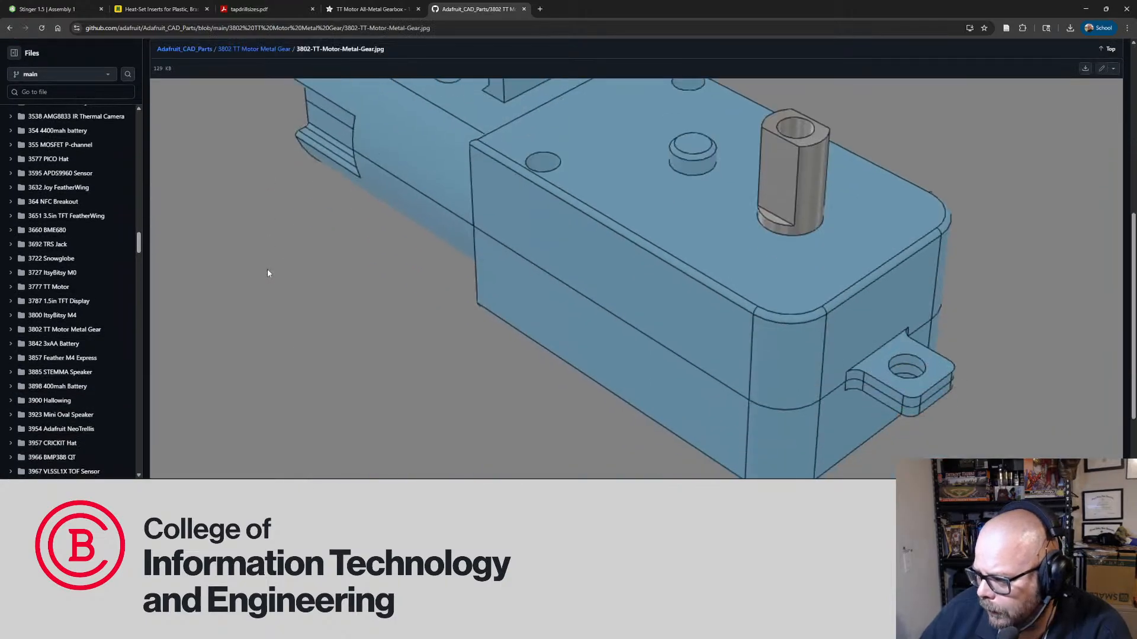
pyautogui.scroll(5, 268, 273)
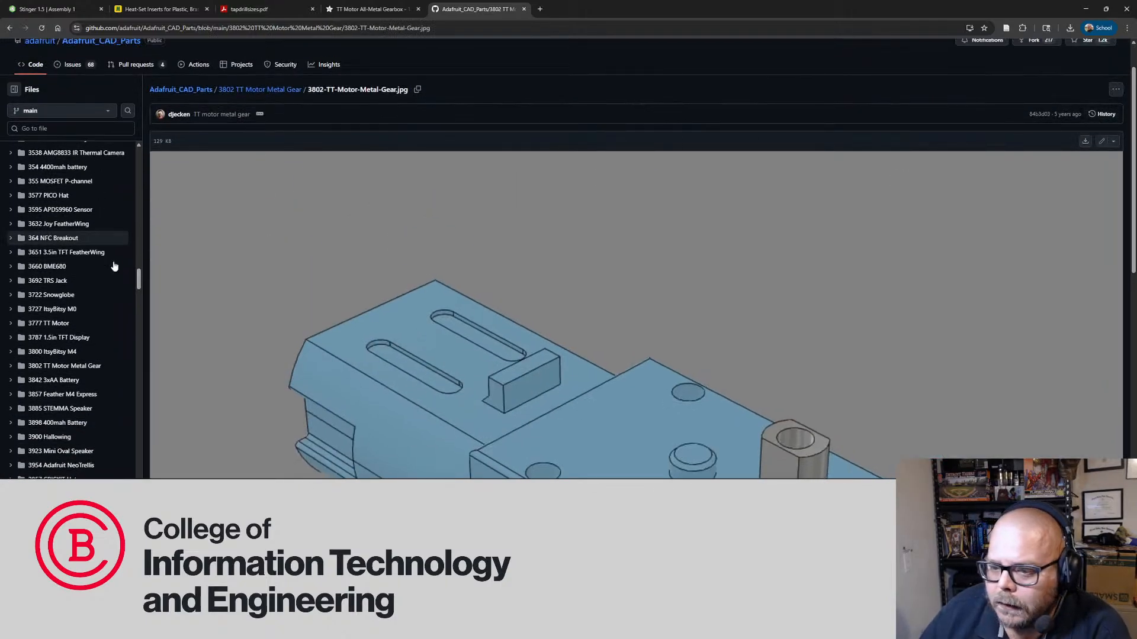
pyautogui.scroll(-12, 113, 215)
pyautogui.scroll(1, 178, 148)
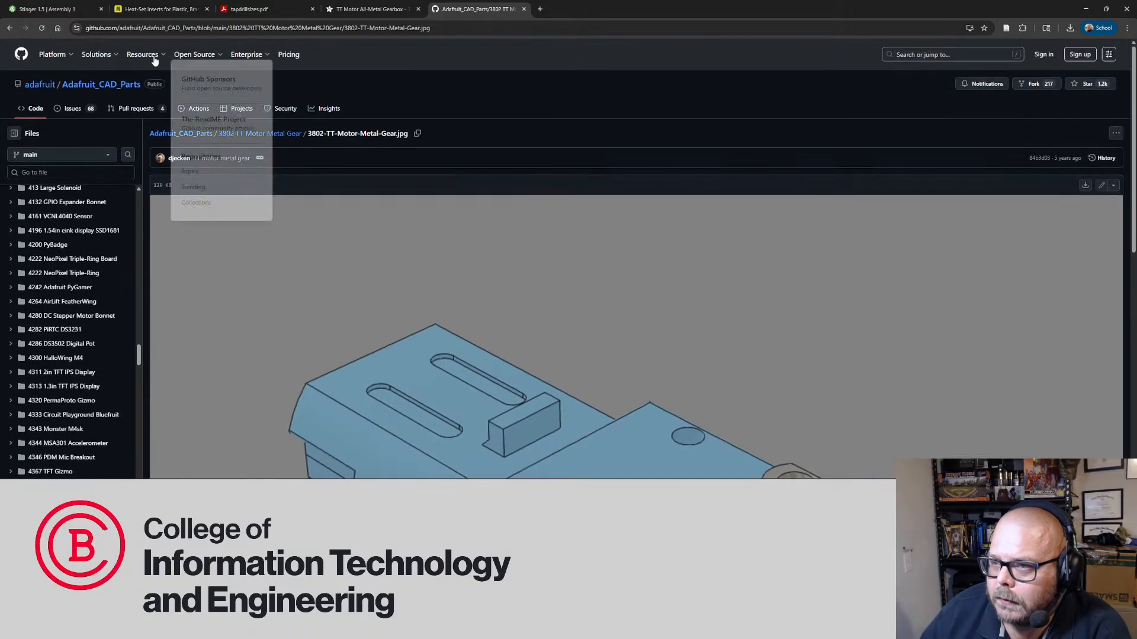
pyautogui.click(10, 28)
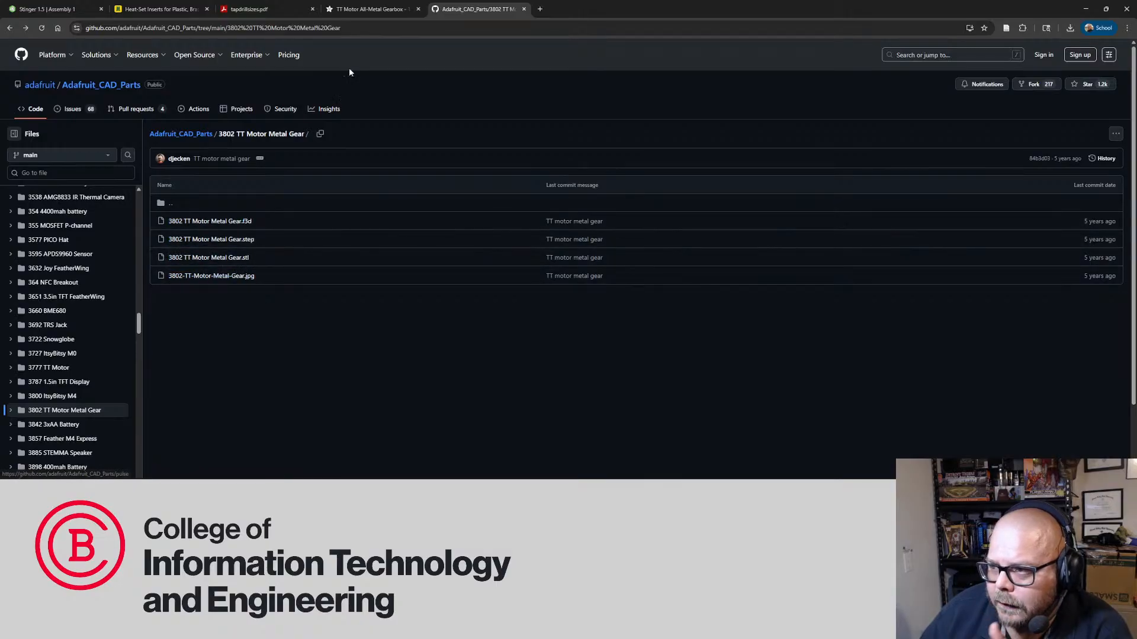
pyautogui.click(357, 12)
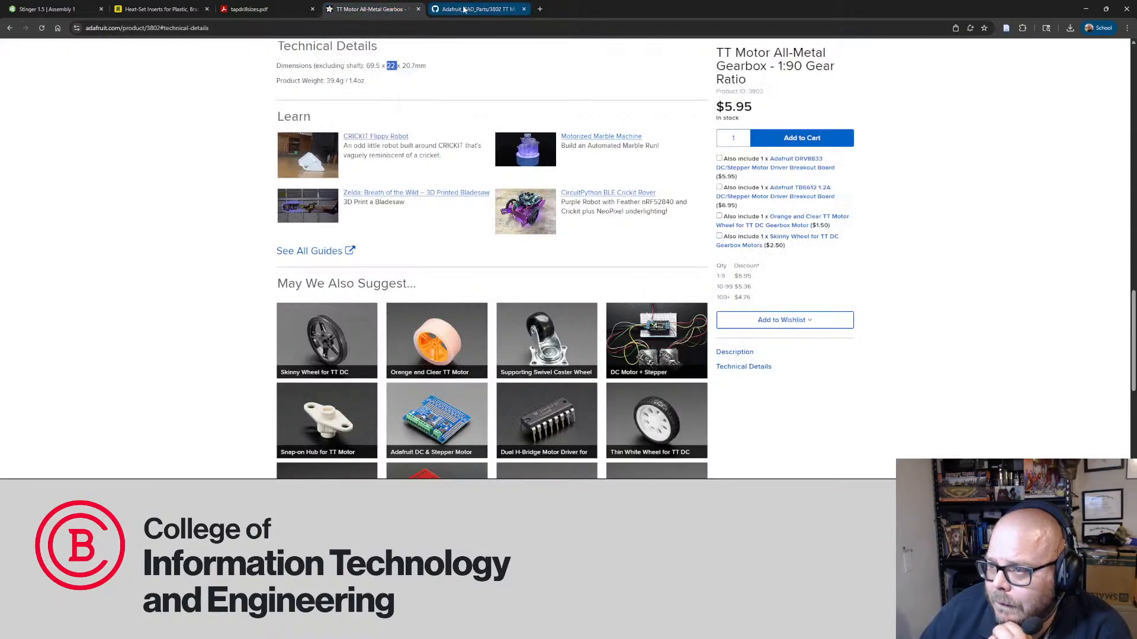
# Switch back to the Onshape assembly and lower the motor so its mounting tab sits below the chassis plate
pyautogui.click(53, 10)
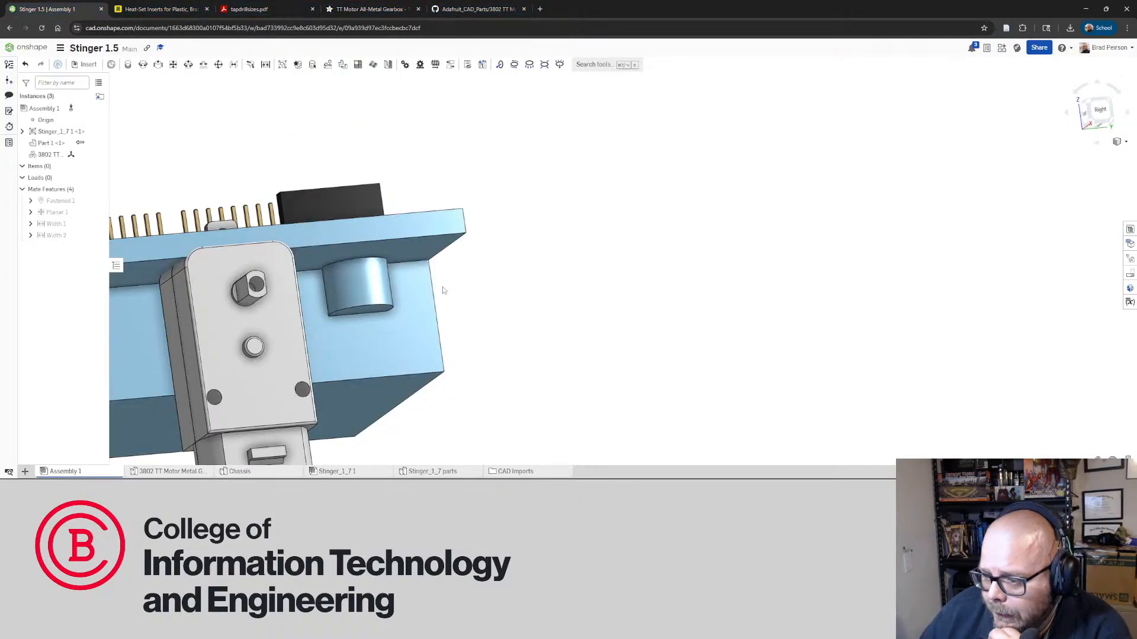
pyautogui.moveTo(355, 308); pyautogui.dragTo(301, 312, button='right')
pyautogui.scroll(3, 225, 281)
pyautogui.moveTo(225, 280); pyautogui.dragTo(240, 285, button='right')
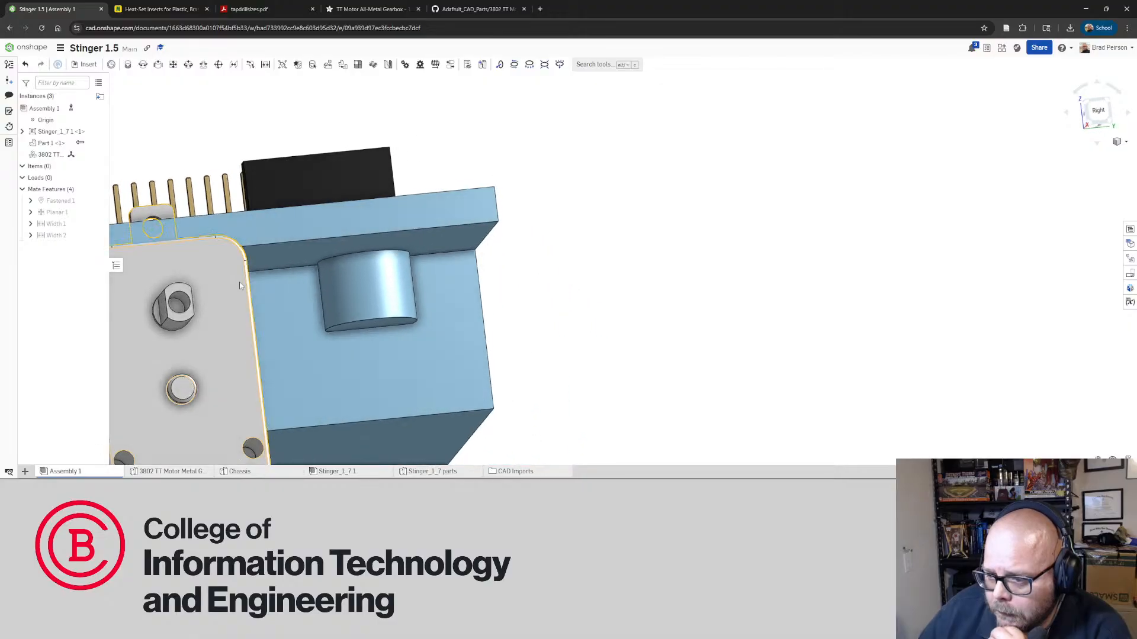
pyautogui.scroll(-3, 239, 283)
pyautogui.moveTo(223, 349); pyautogui.dragTo(240, 390)
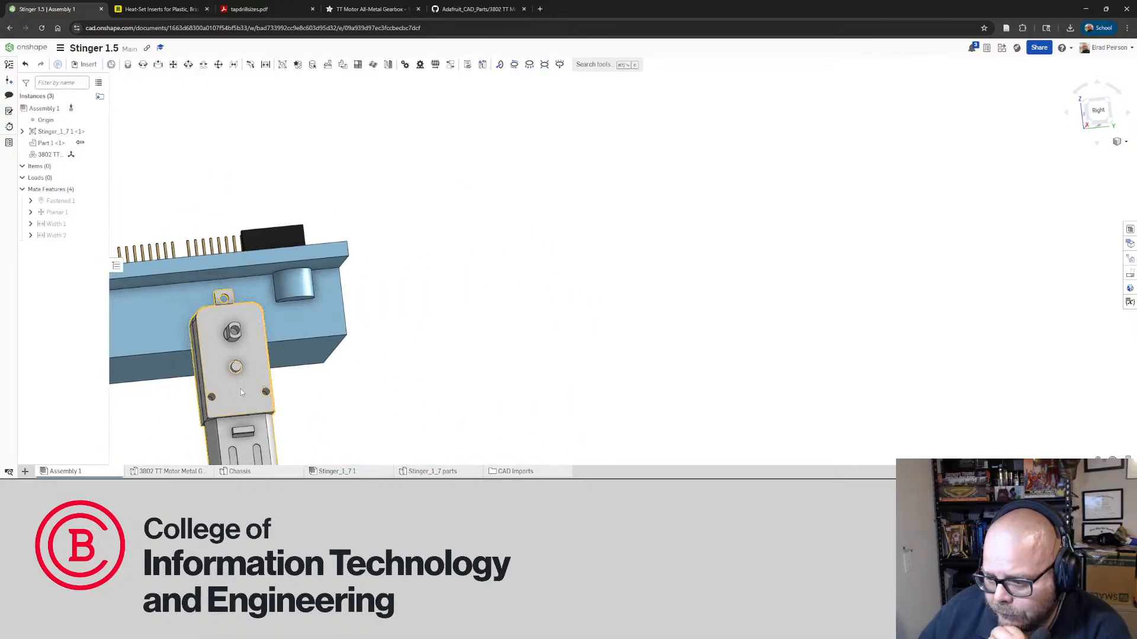
pyautogui.moveTo(241, 390); pyautogui.dragTo(202, 401, button='right')
pyautogui.scroll(2, 238, 380)
pyautogui.scroll(2, 200, 394)
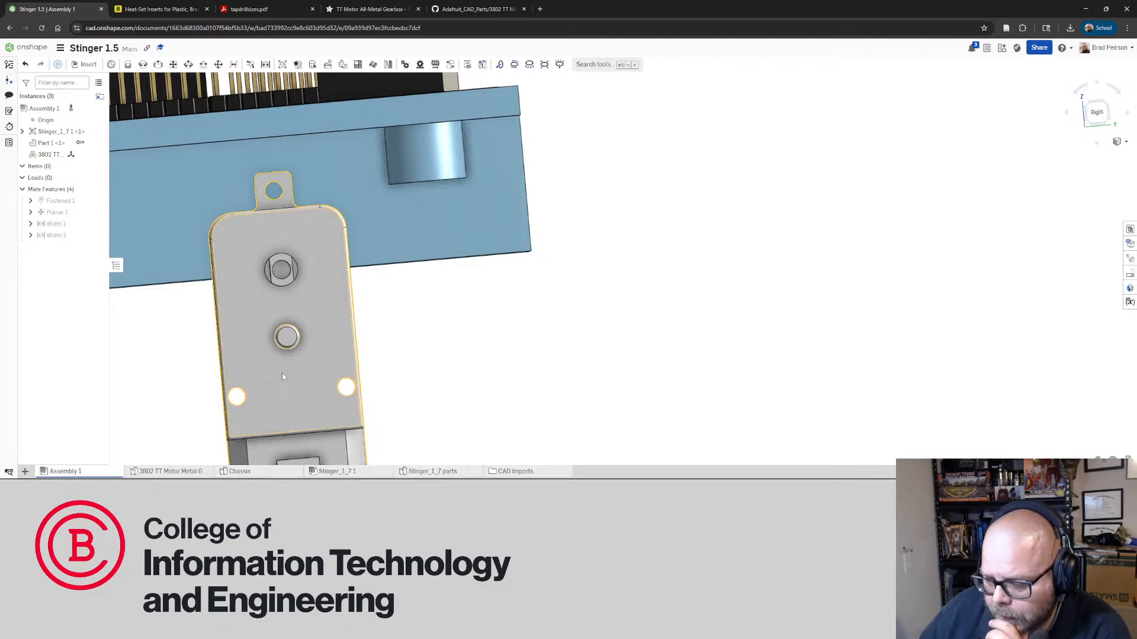
# Examine from several sides how the motor's gearbox, shaft and mounting tab sit relative to the chassis box and standoffs
pyautogui.moveTo(352, 400); pyautogui.dragTo(249, 332, button='right')
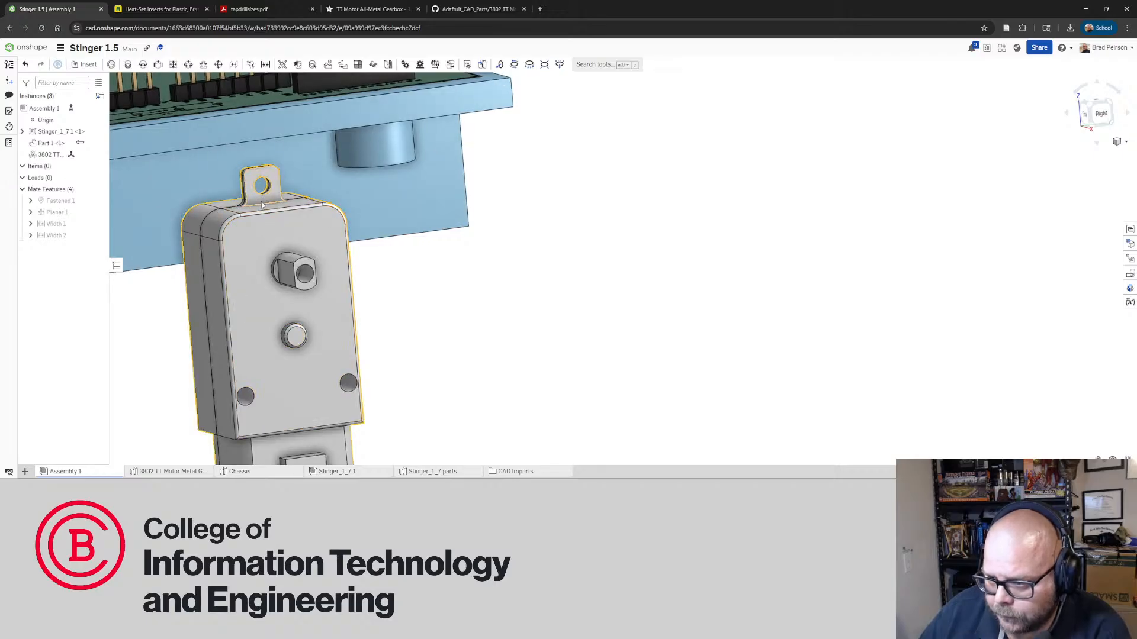
pyautogui.moveTo(252, 218)
pyautogui.mouseDown(button='right')
pyautogui.moveTo(229, 253)
pyautogui.moveTo(333, 270)
pyautogui.mouseUp(button='right')
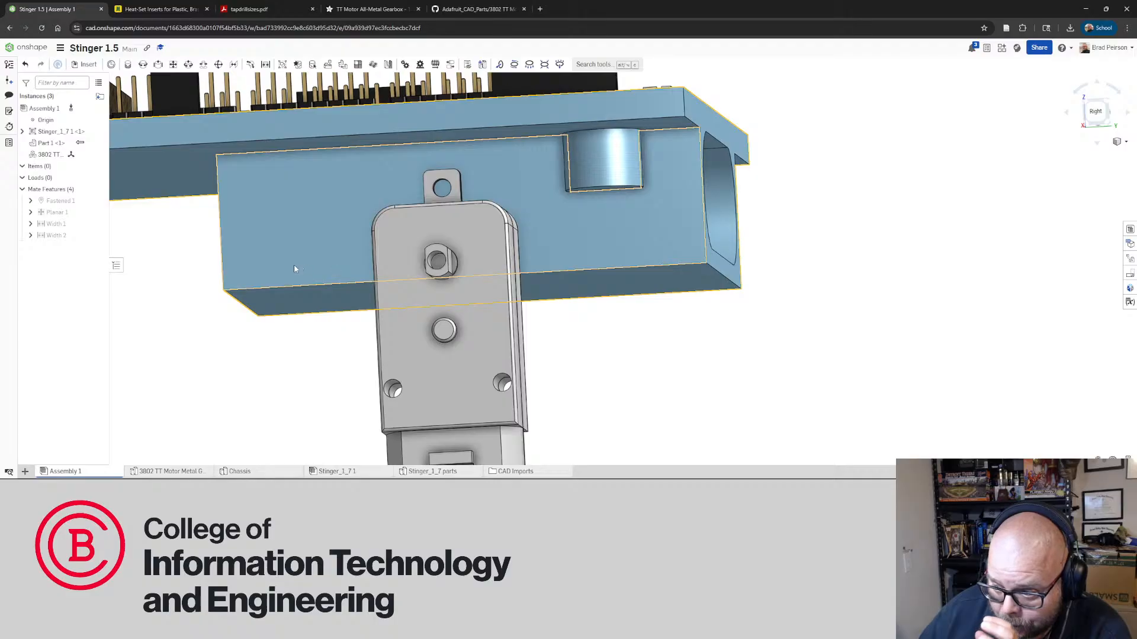
pyautogui.scroll(-2, 296, 267)
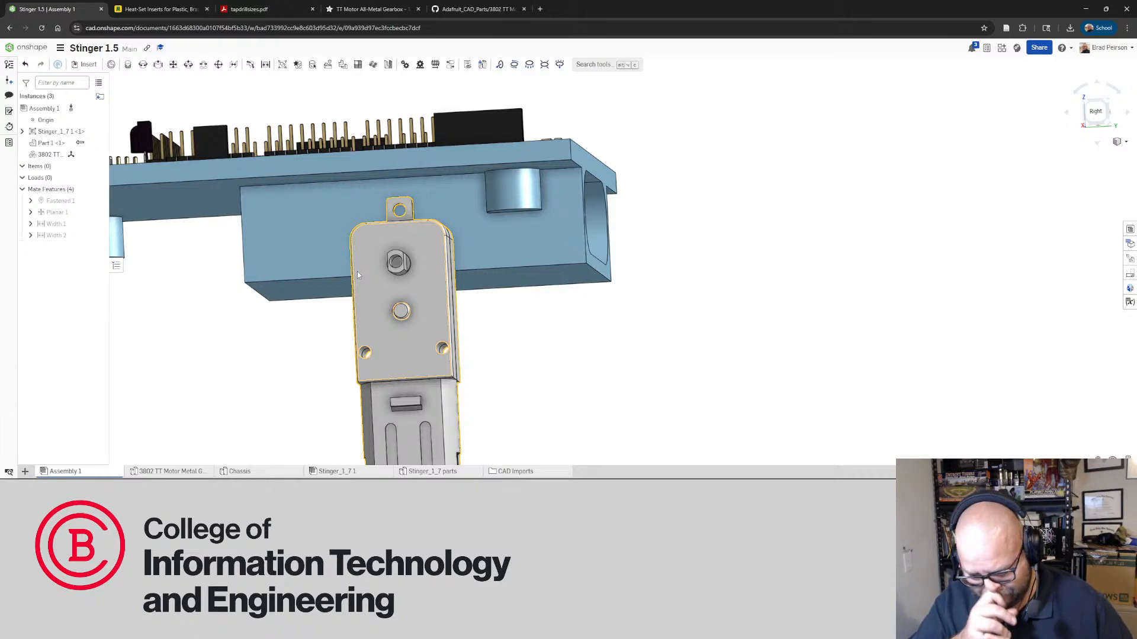
pyautogui.moveTo(357, 271); pyautogui.dragTo(502, 368, button='right')
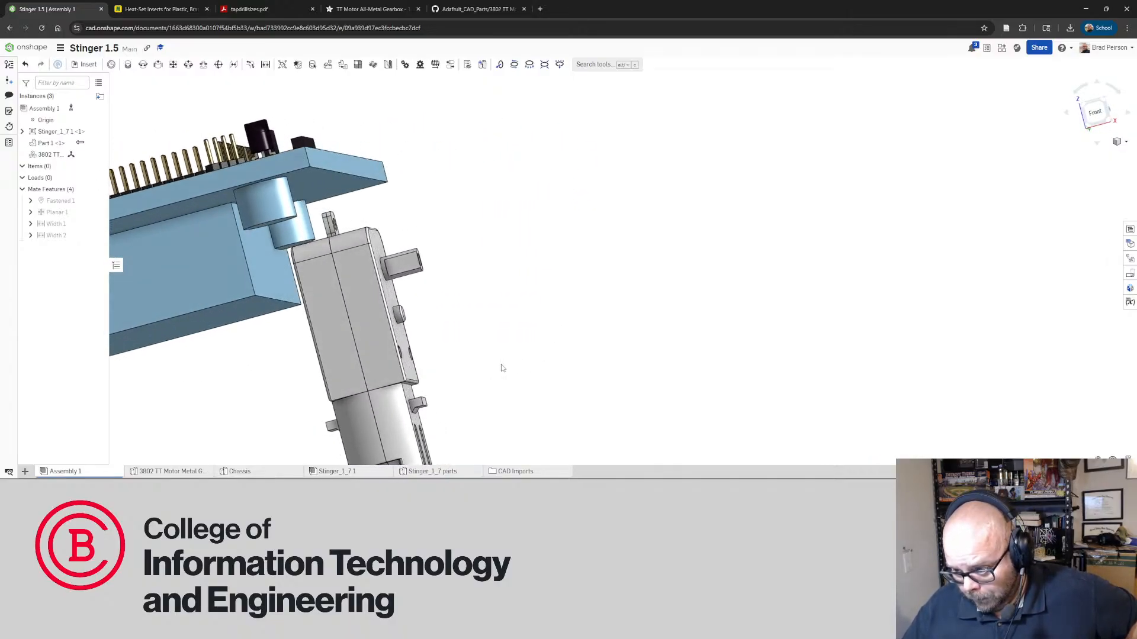
pyautogui.moveTo(359, 269); pyautogui.dragTo(332, 278, button='right')
pyautogui.scroll(-4, 335, 279)
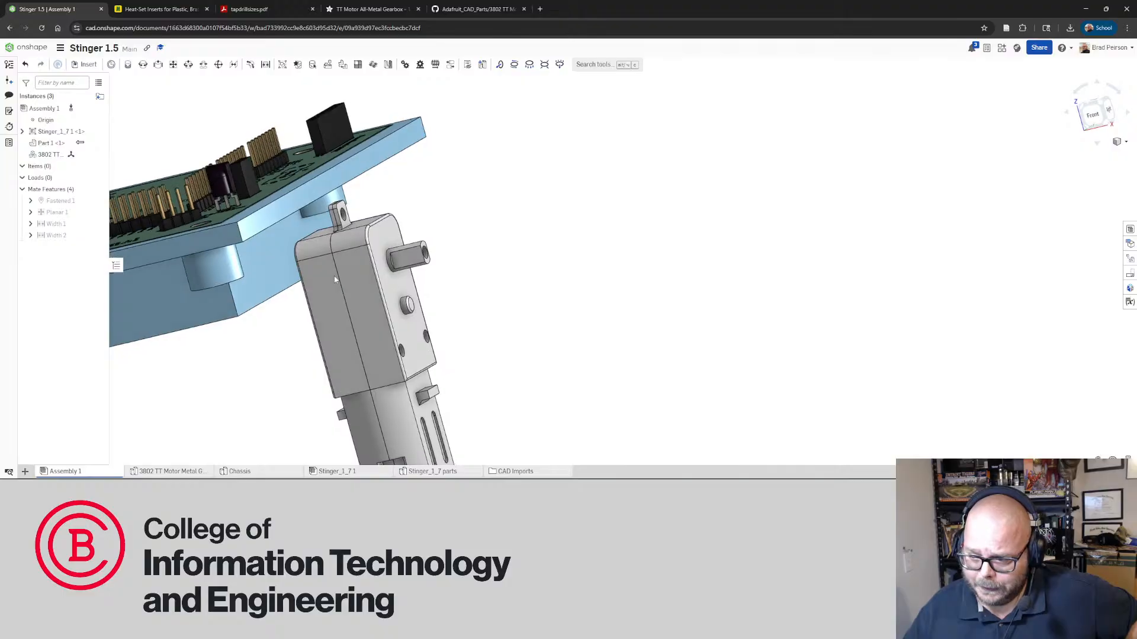
pyautogui.scroll(4, 349, 364)
pyautogui.moveTo(349, 364); pyautogui.dragTo(317, 363, button='right')
pyautogui.scroll(-4, 317, 362)
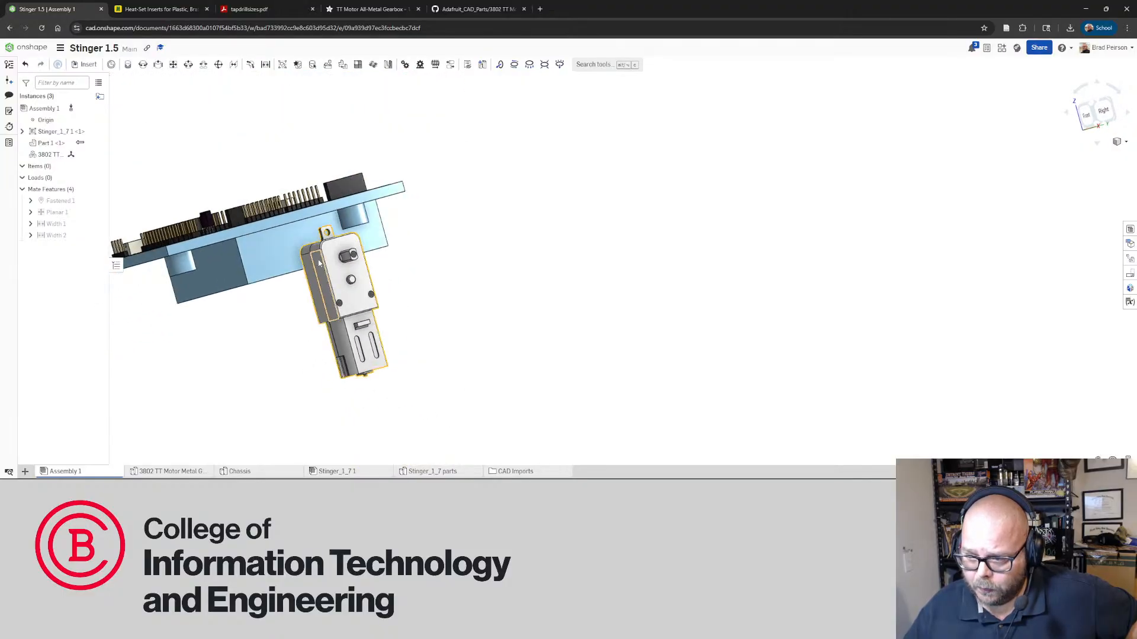
pyautogui.scroll(4, 350, 279)
pyautogui.moveTo(350, 279); pyautogui.dragTo(260, 228, button='right')
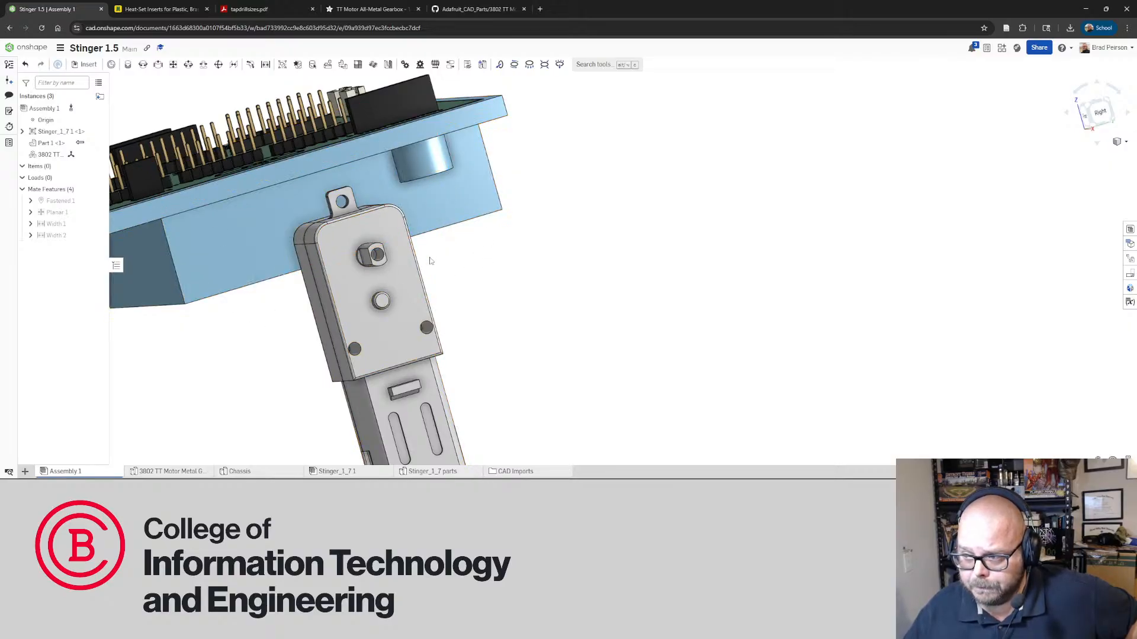
pyautogui.moveTo(377, 164); pyautogui.dragTo(565, 220, button='right')
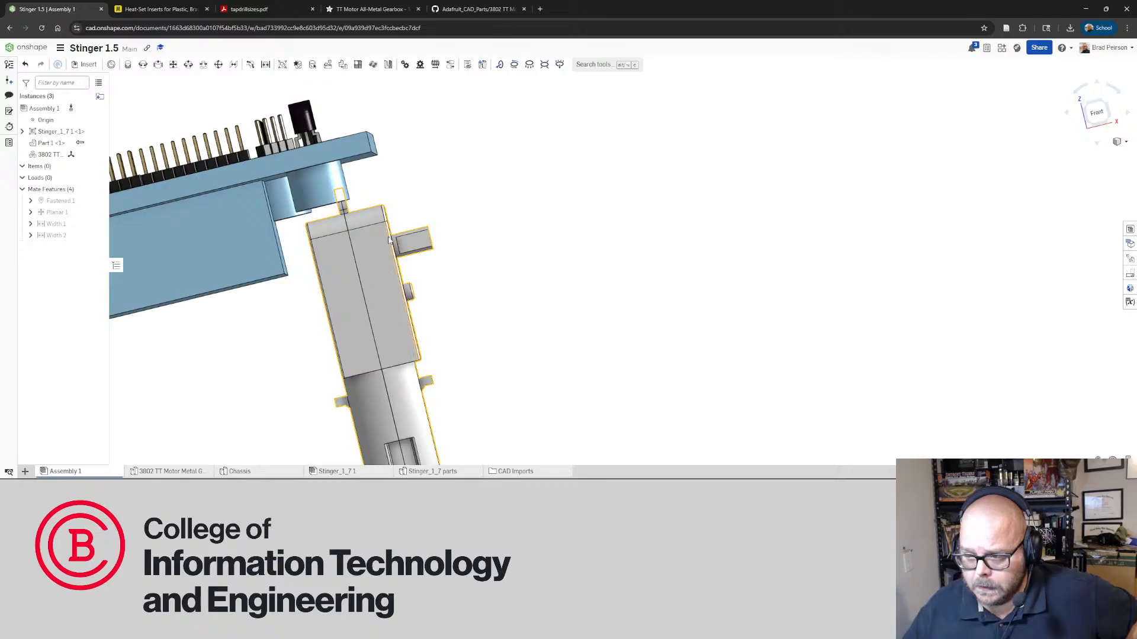
pyautogui.moveTo(389, 247); pyautogui.dragTo(417, 369, button='right')
pyautogui.scroll(3, 383, 276)
pyautogui.scroll(-5, 384, 276)
pyautogui.scroll(5, 414, 367)
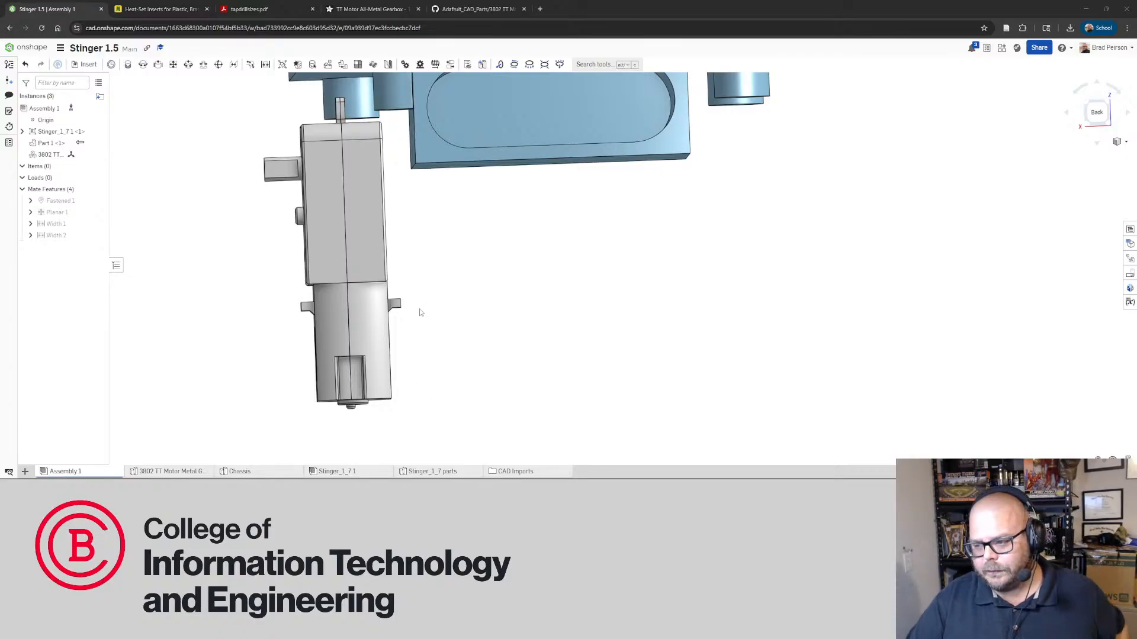
# Measure how far the small rectangular peg on the motor protrudes from the gearbox's flat side face
pyautogui.moveTo(421, 312); pyautogui.dragTo(373, 303, button='right')
pyautogui.scroll(4, 426, 311)
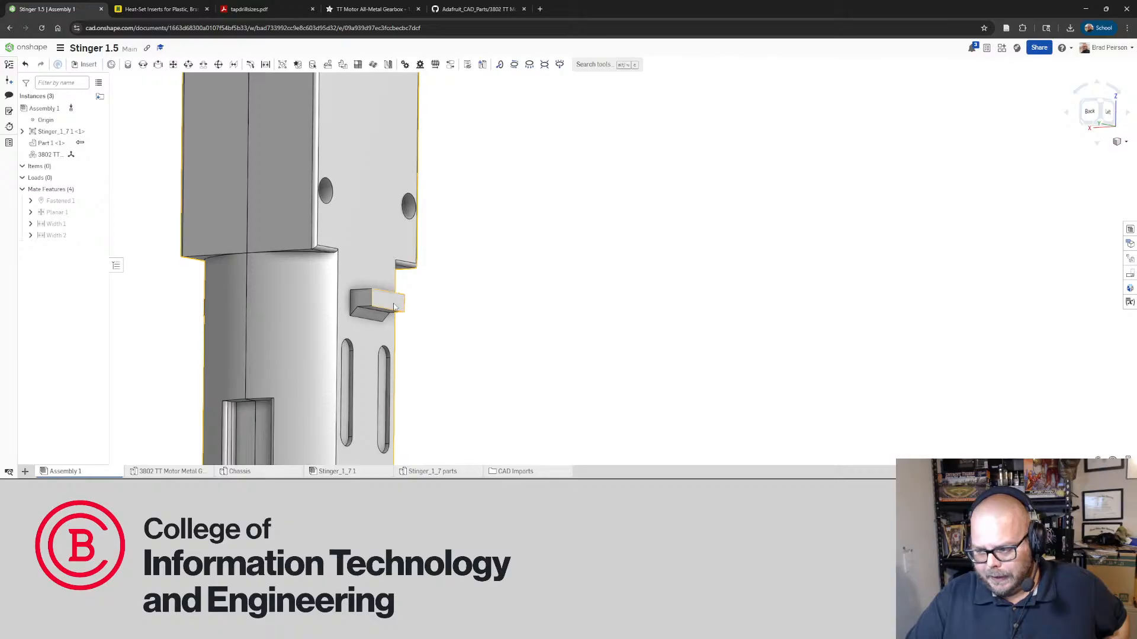
pyautogui.click(394, 306)
pyautogui.click(361, 215)
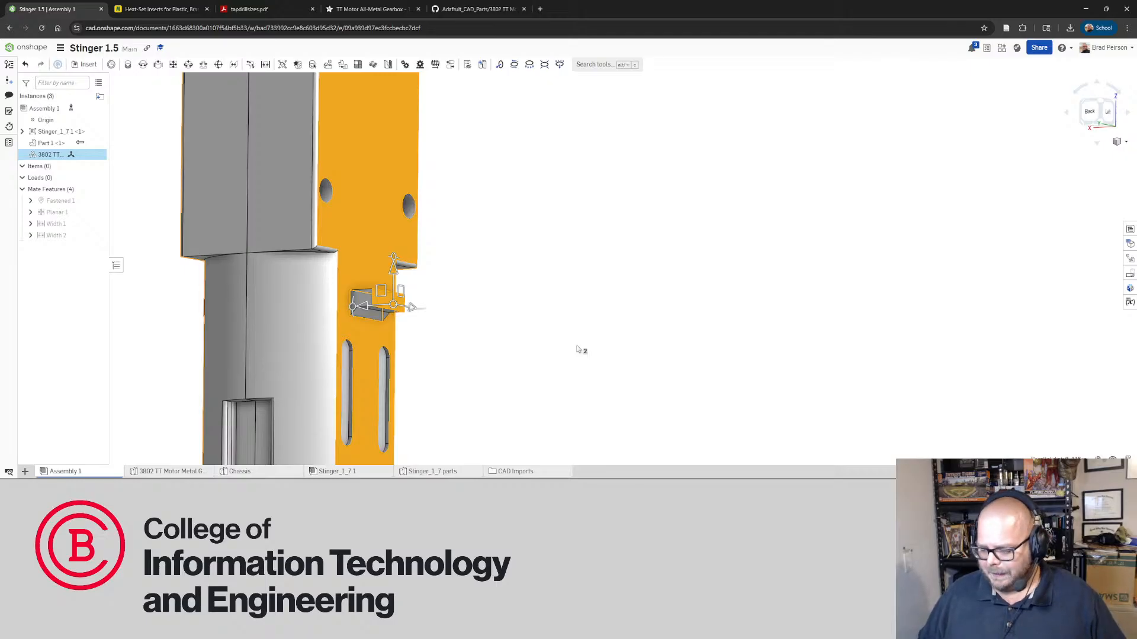
pyautogui.click(555, 314)
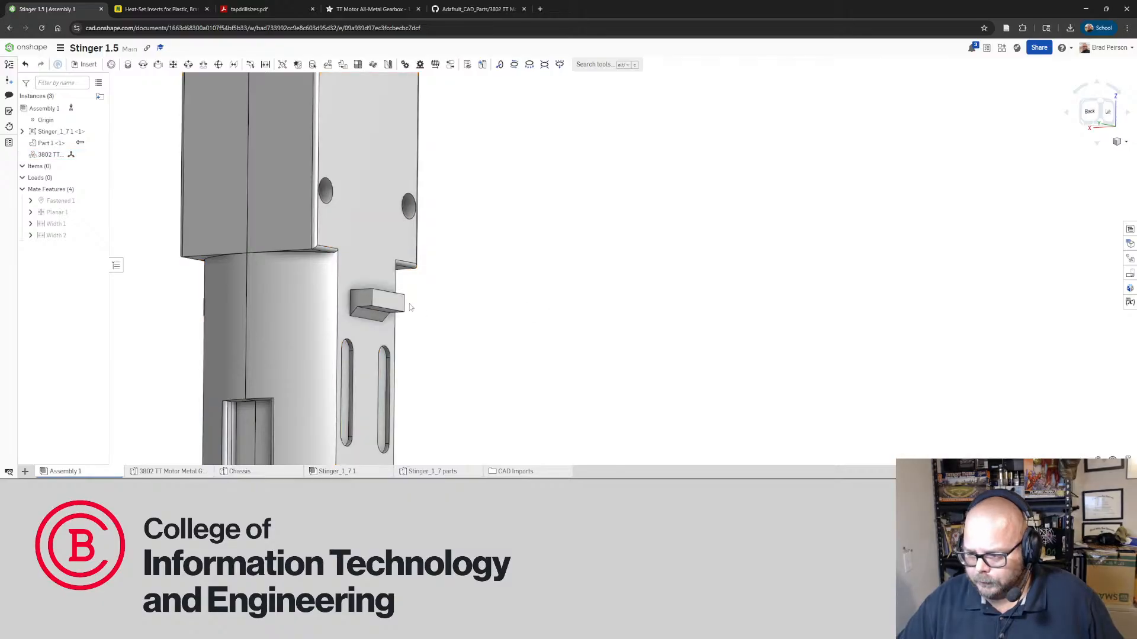
# Measure the rectangular peg's width between its two side faces and inspect its shape from several angles
pyautogui.click(363, 302)
pyautogui.moveTo(437, 310); pyautogui.dragTo(576, 315, button='right')
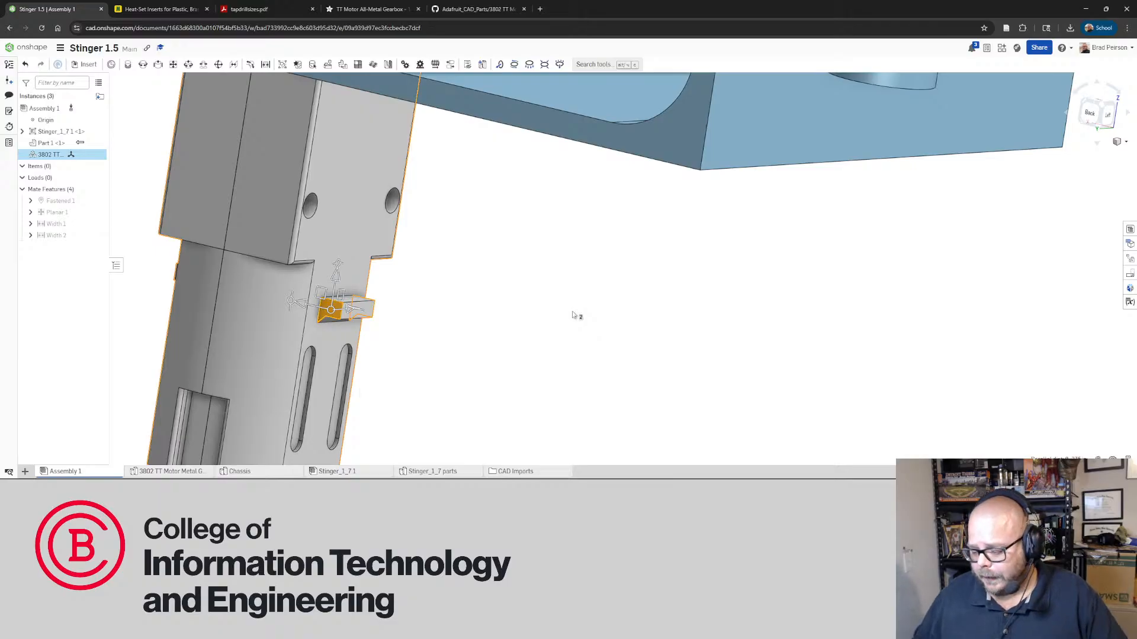
pyautogui.click(458, 332)
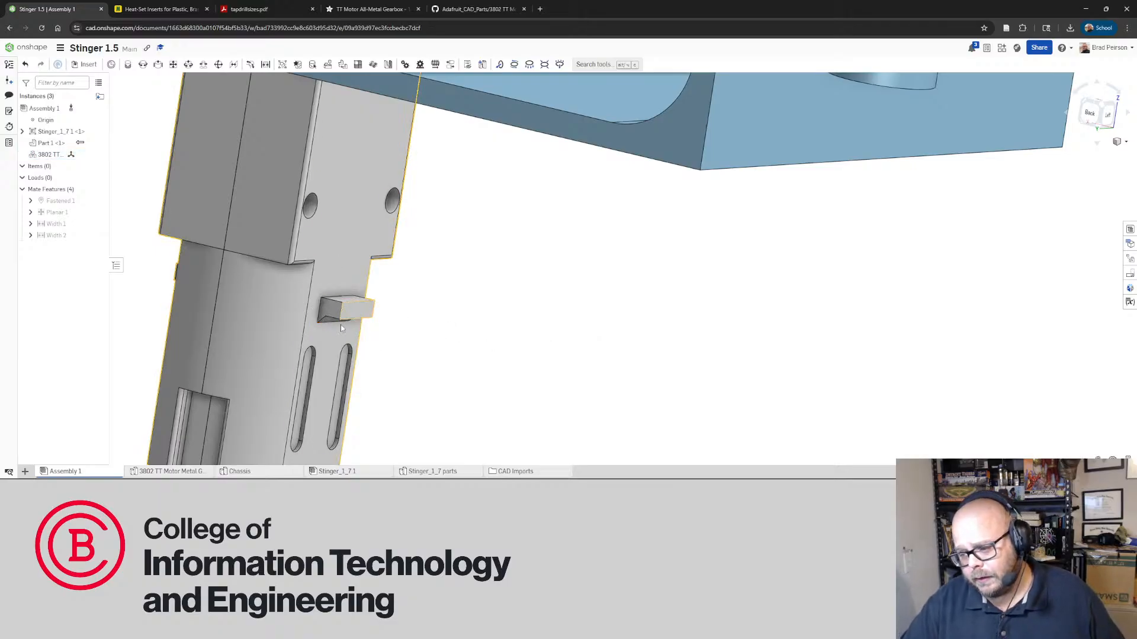
pyautogui.moveTo(352, 325); pyautogui.dragTo(315, 305, button='right')
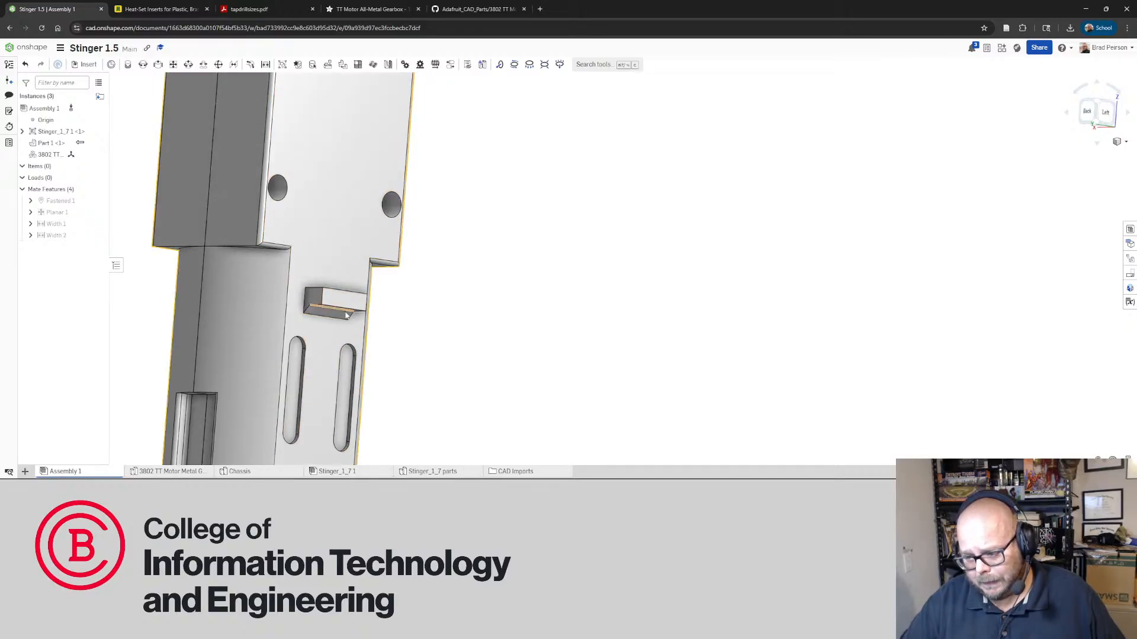
pyautogui.moveTo(310, 289); pyautogui.dragTo(334, 151, button='right')
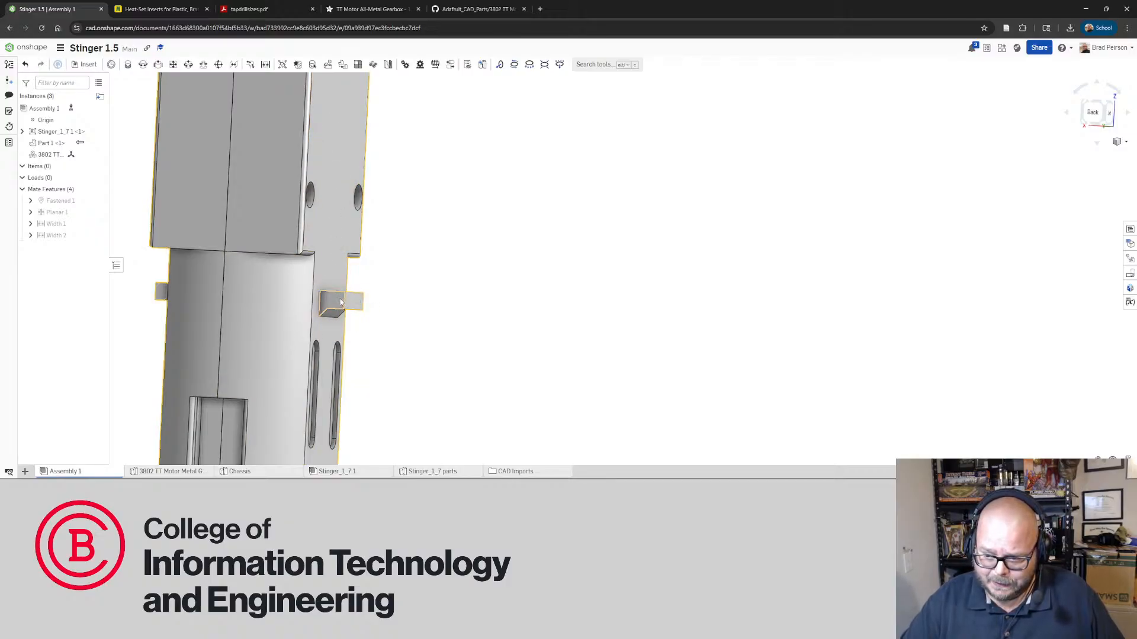
pyautogui.moveTo(341, 302); pyautogui.dragTo(366, 317, button='right')
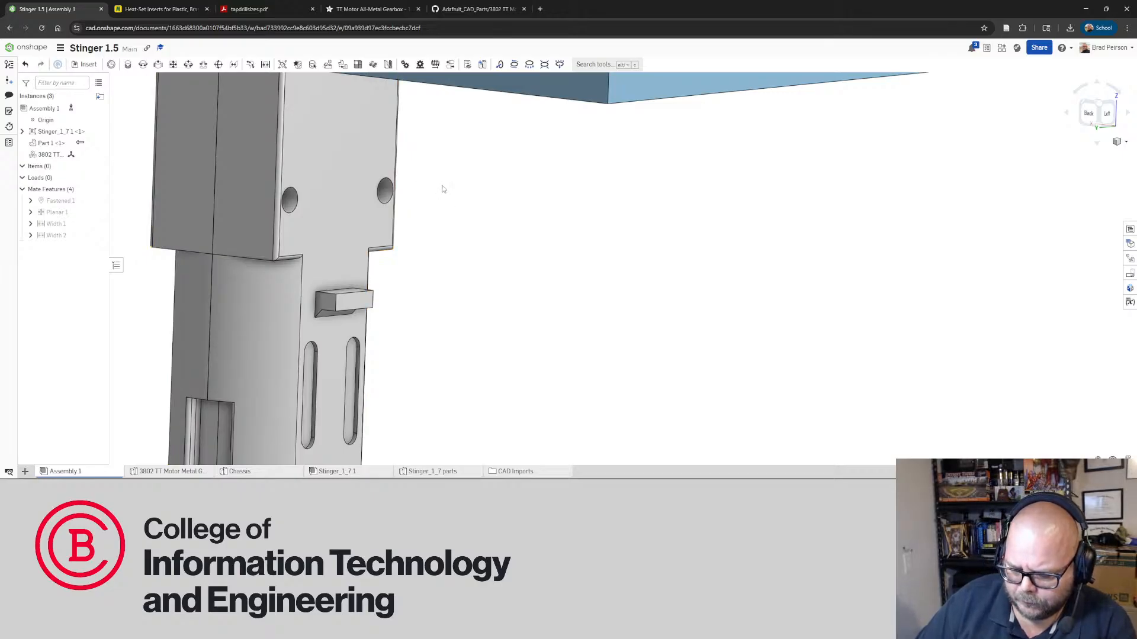
# Measure one of the gearbox's two lower through-holes and the distance between the axes of both holes, in inches
pyautogui.click(386, 195)
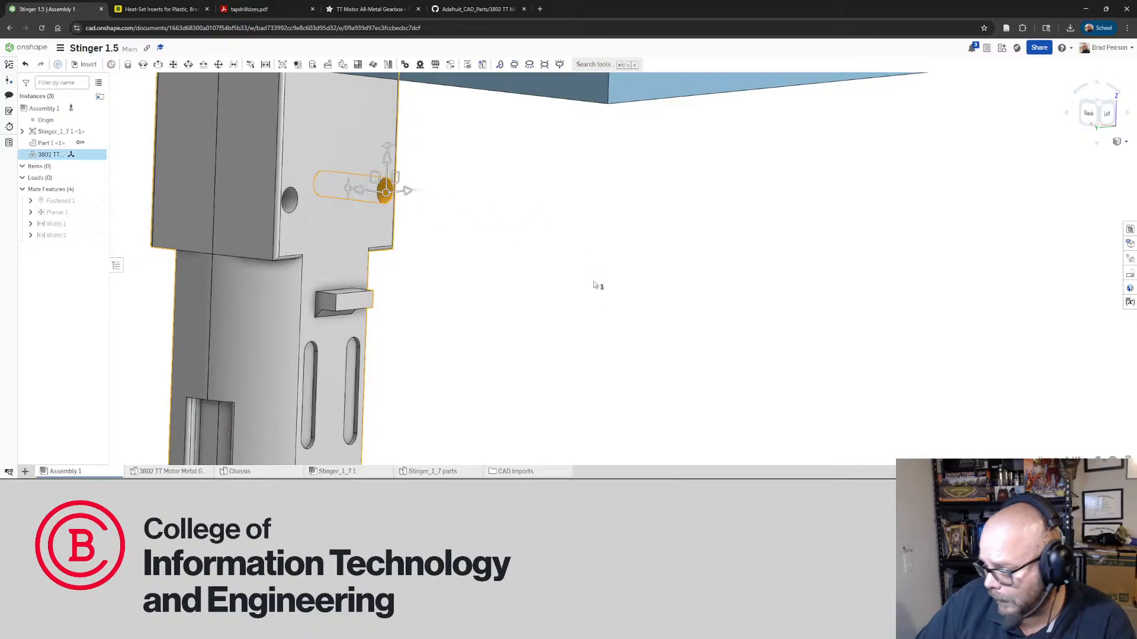
pyautogui.click(658, 304)
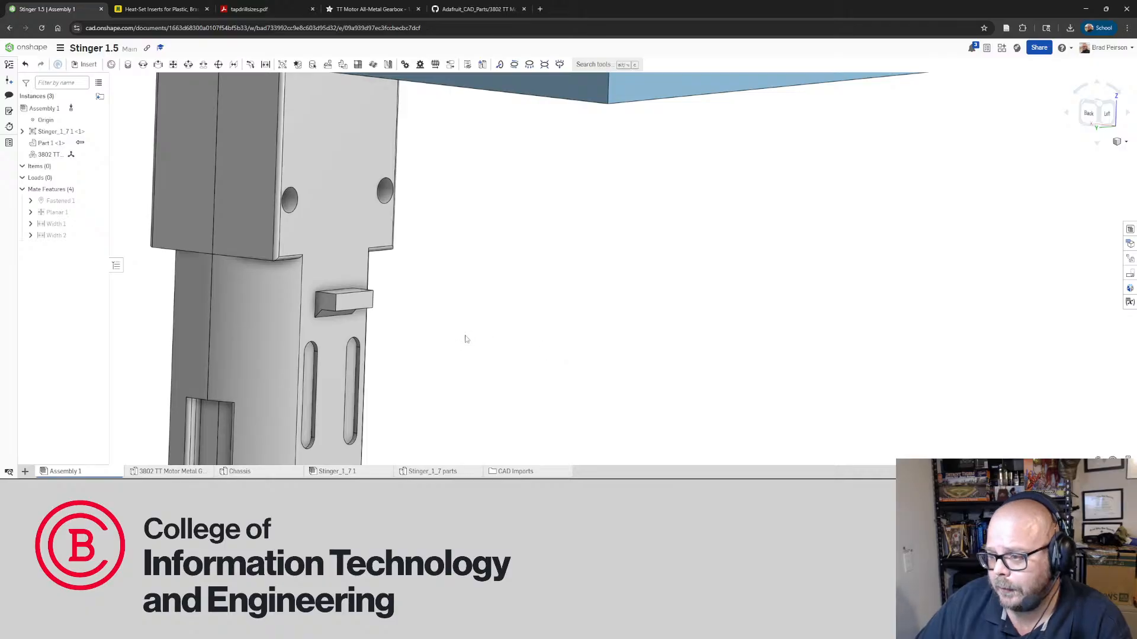
pyautogui.moveTo(464, 337); pyautogui.dragTo(409, 335, button='right')
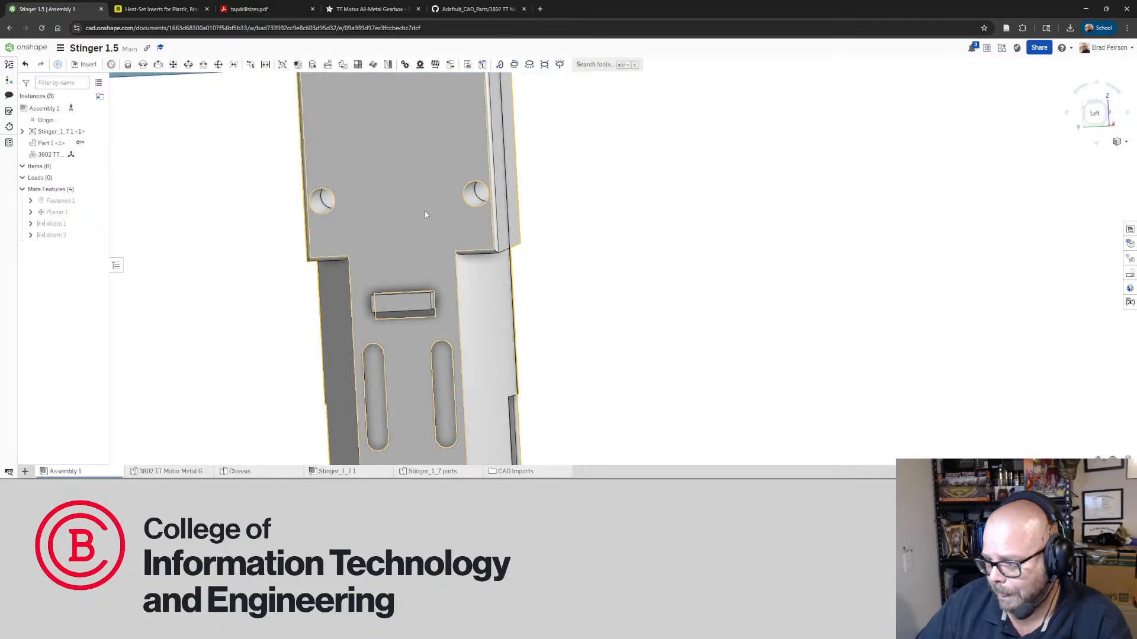
pyautogui.moveTo(425, 211); pyautogui.dragTo(473, 205, button='right')
pyautogui.click(475, 196)
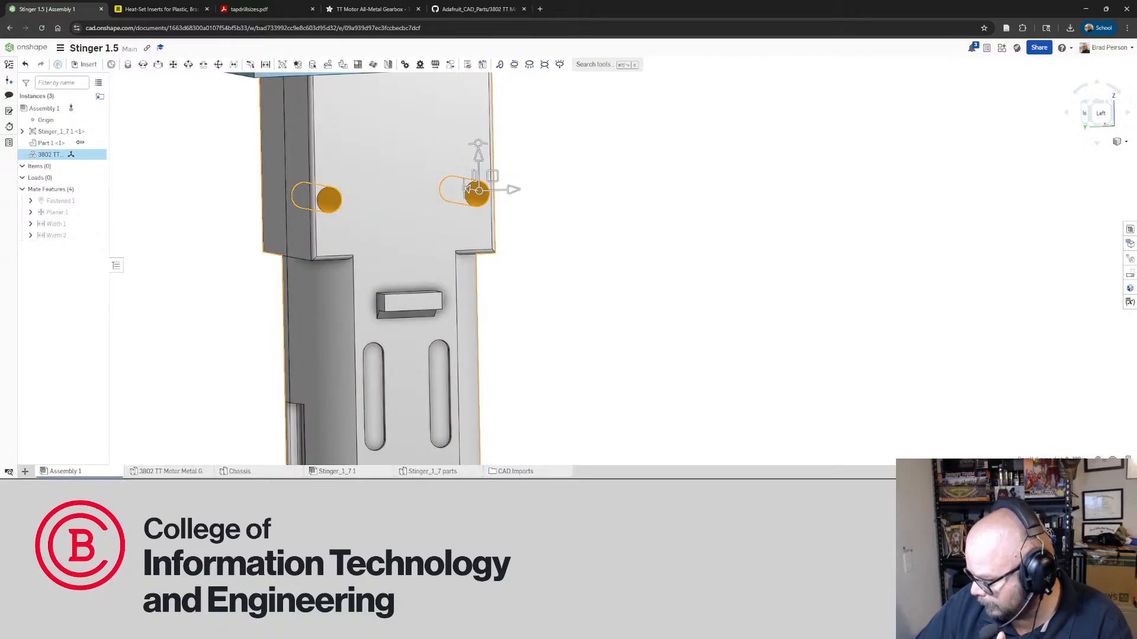
pyautogui.click(1098, 458)
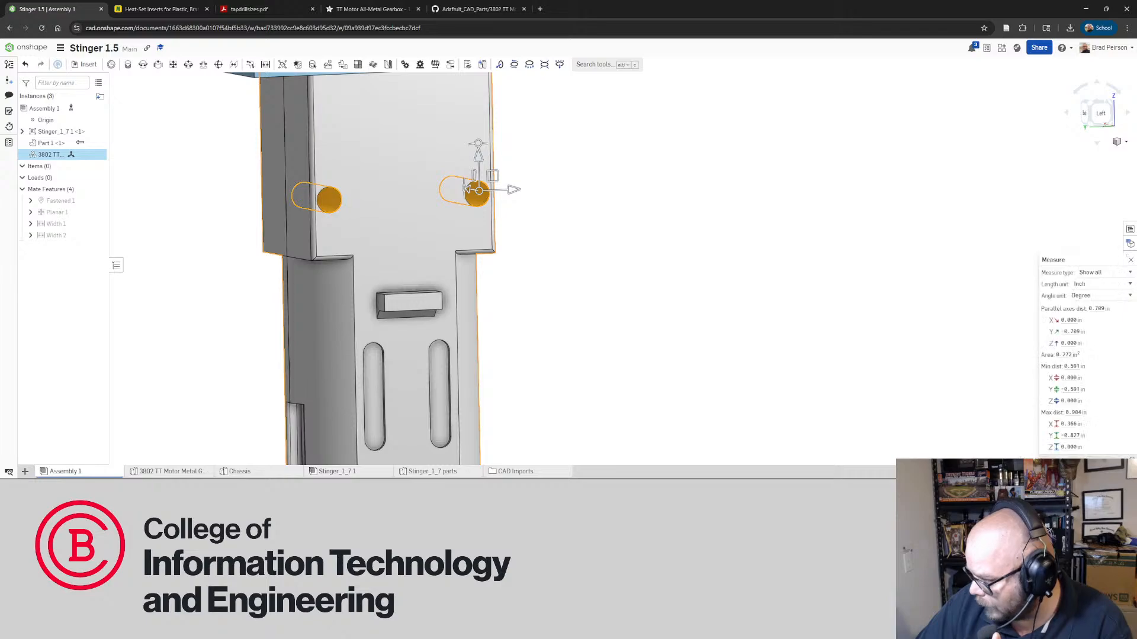
pyautogui.moveTo(1079, 367)
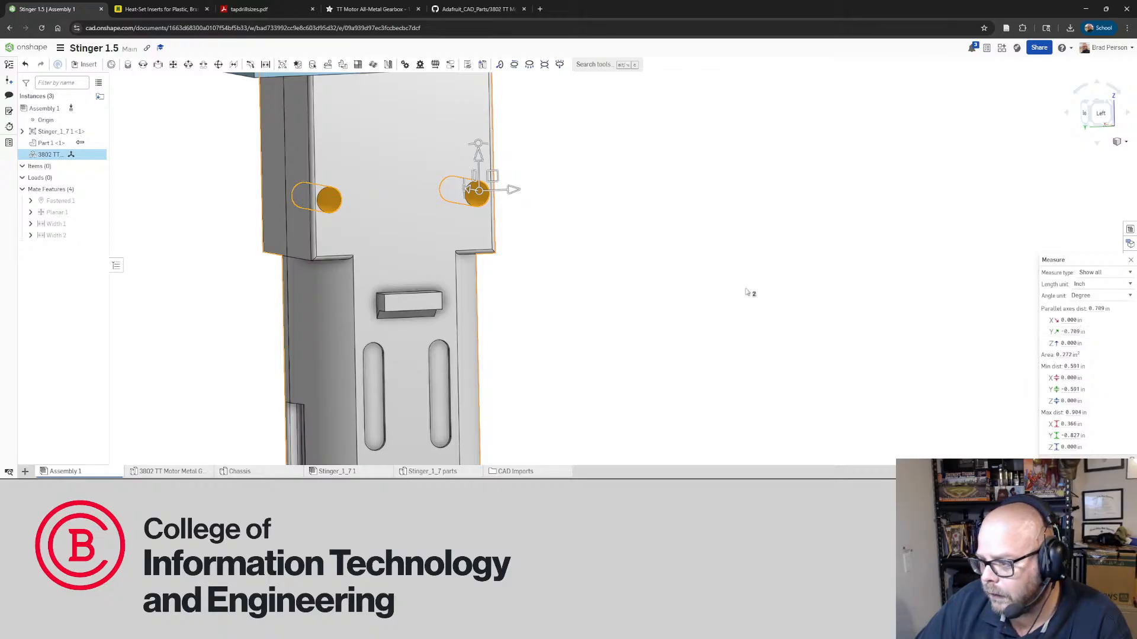
pyautogui.moveTo(746, 290)
pyautogui.mouseDown(button='right')
pyautogui.moveTo(715, 284)
pyautogui.moveTo(727, 289)
pyautogui.mouseUp(button='right')
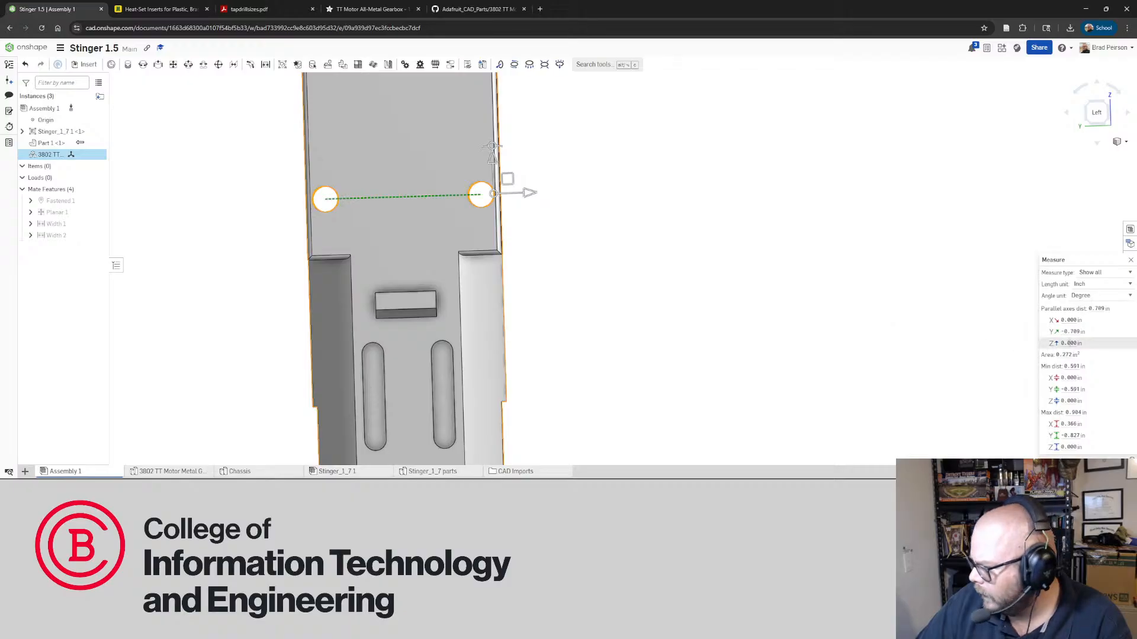
pyautogui.moveTo(1080, 331)
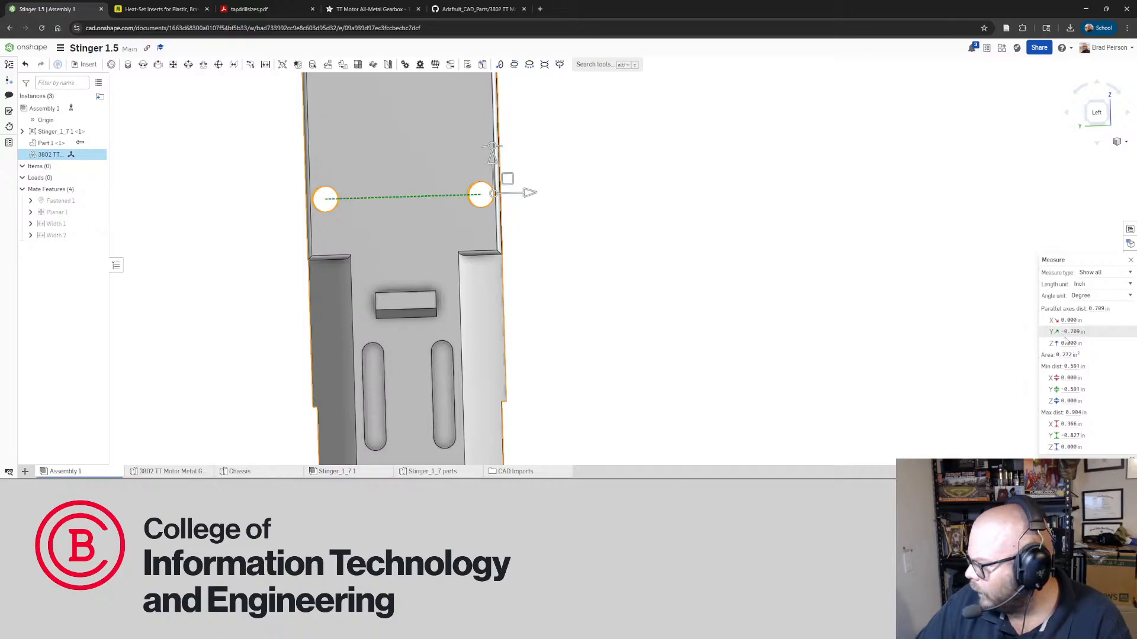
# Check the X, Y and Z components of the minimum and maximum distances between the two gearbox holes
pyautogui.moveTo(683, 304); pyautogui.dragTo(594, 302, button='right')
pyautogui.scroll(4, 431, 253)
pyautogui.moveTo(431, 254); pyautogui.dragTo(591, 252, button='right')
pyautogui.scroll(-3, 592, 253)
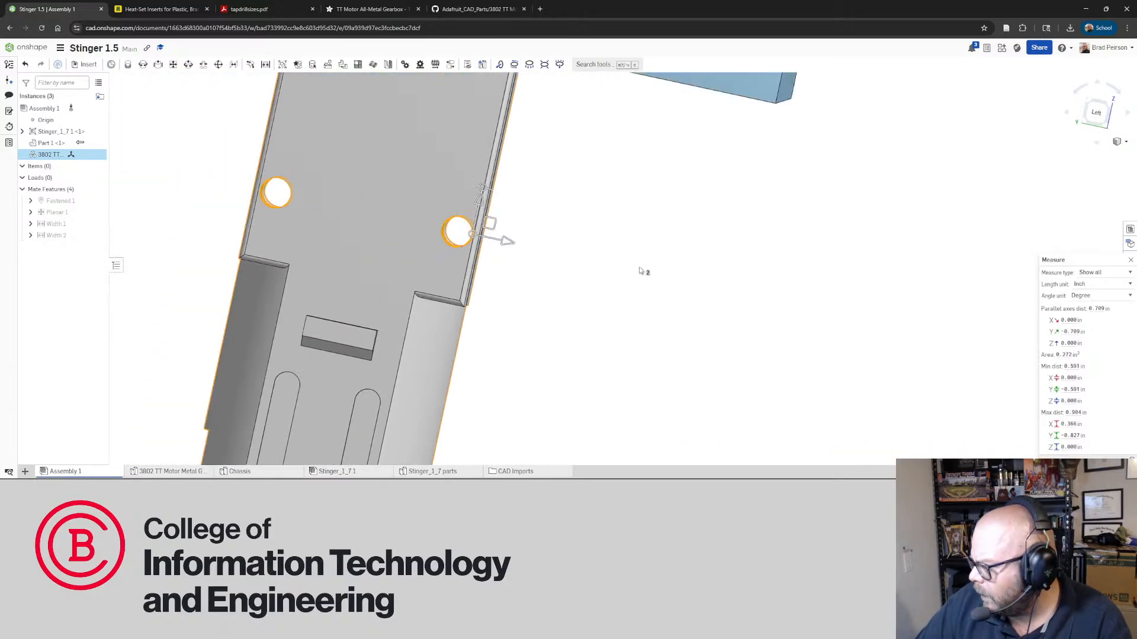
pyautogui.moveTo(1062, 421)
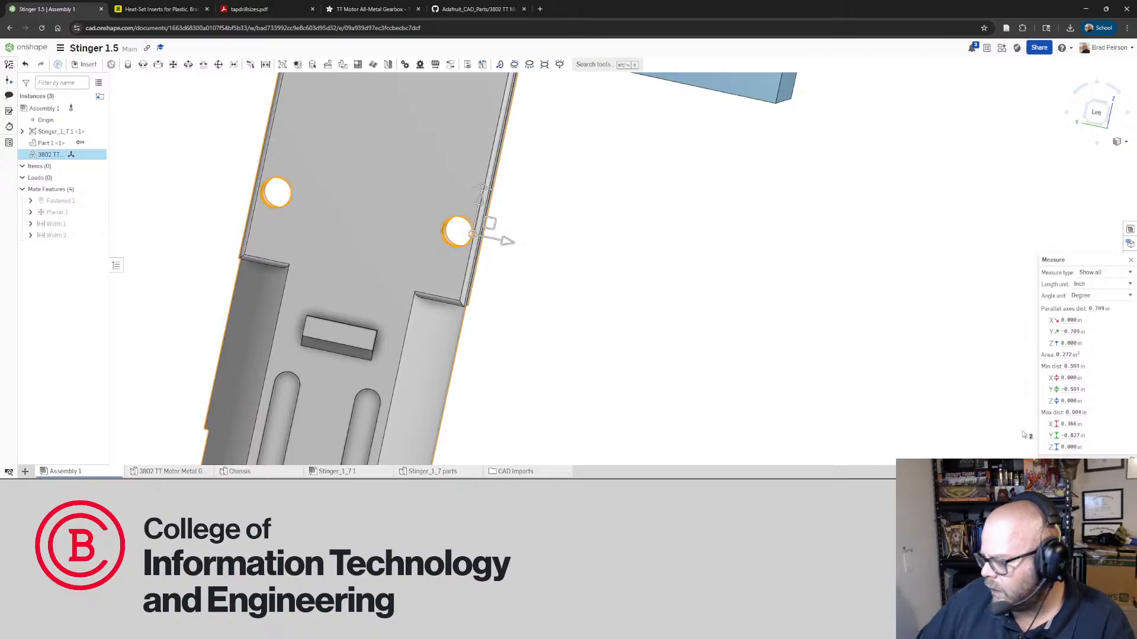
pyautogui.moveTo(586, 300); pyautogui.dragTo(731, 320, button='right')
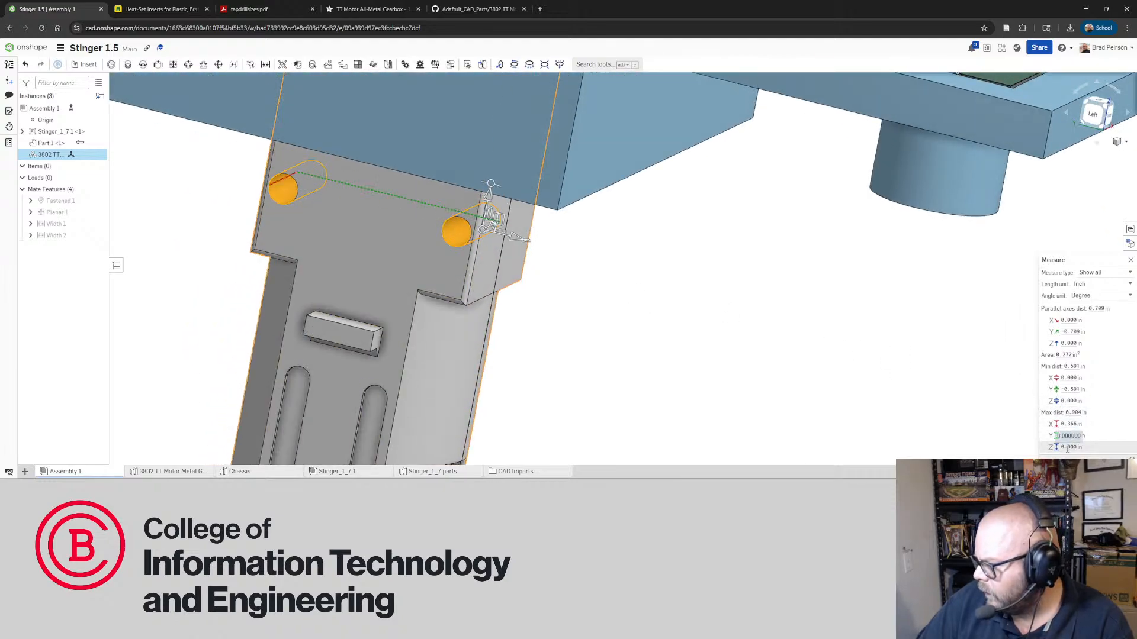
pyautogui.moveTo(723, 354); pyautogui.dragTo(716, 332, button='right')
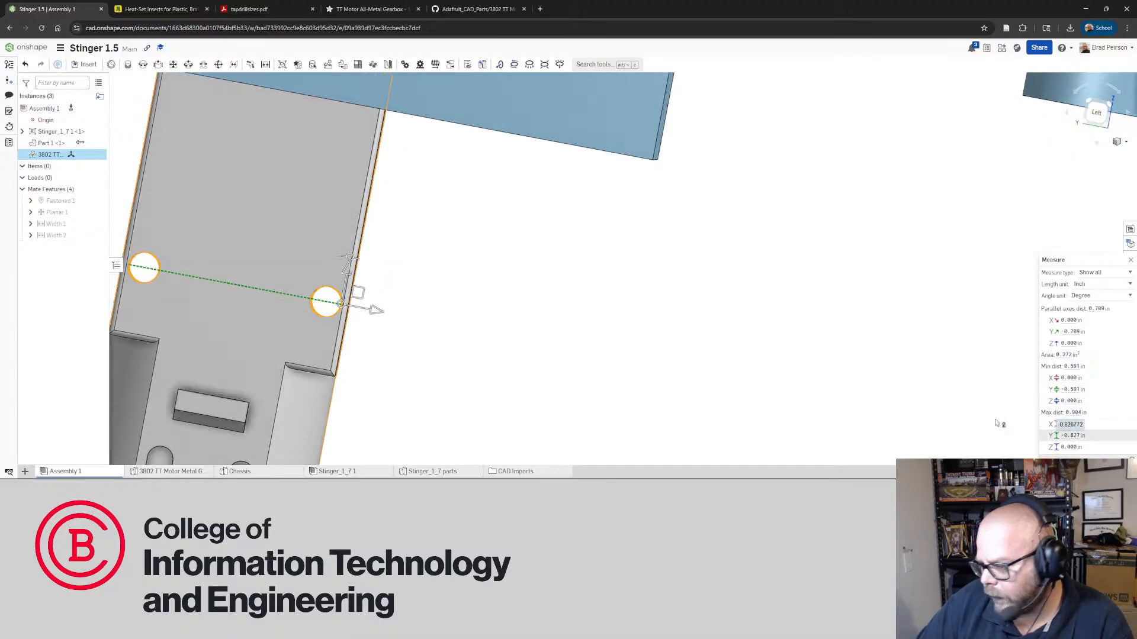
# Measure the center-to-center spacing of the two gearbox holes again from their circular edges, and review the whole motor against the chassis
pyautogui.click(438, 337)
pyautogui.moveTo(439, 336); pyautogui.dragTo(391, 340, button='right')
pyautogui.scroll(4, 391, 337)
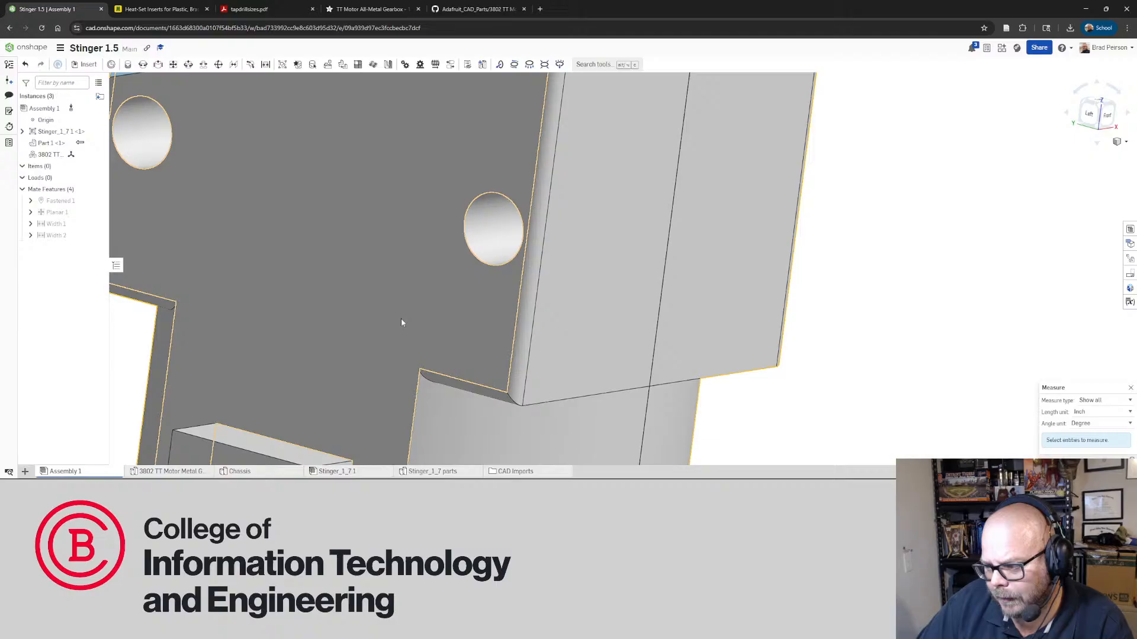
pyautogui.click(490, 268)
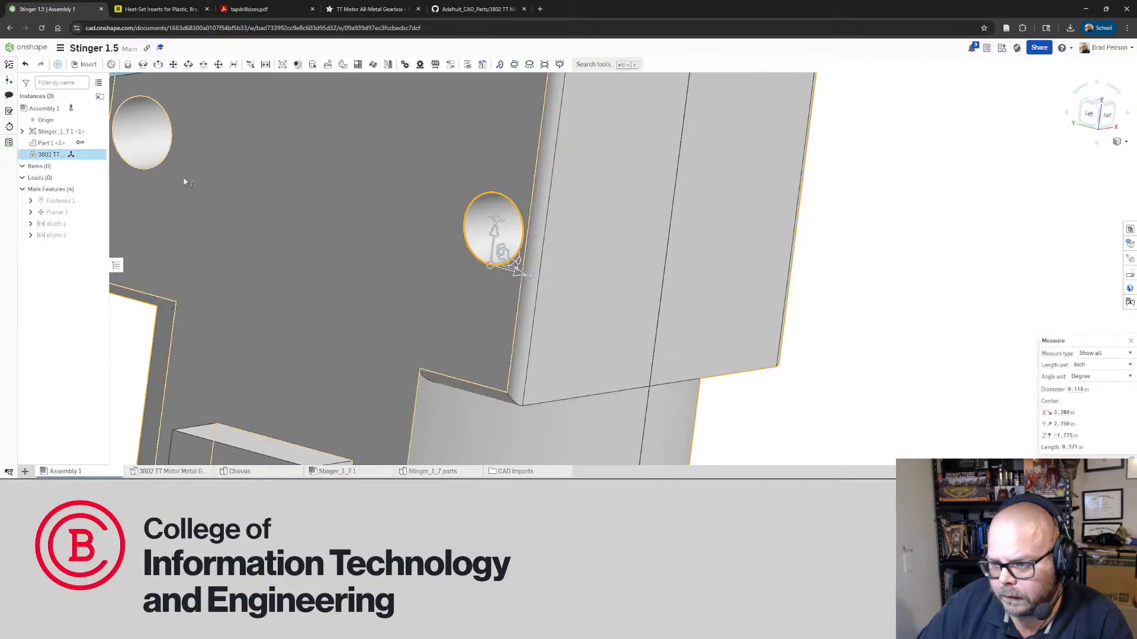
pyautogui.click(153, 171)
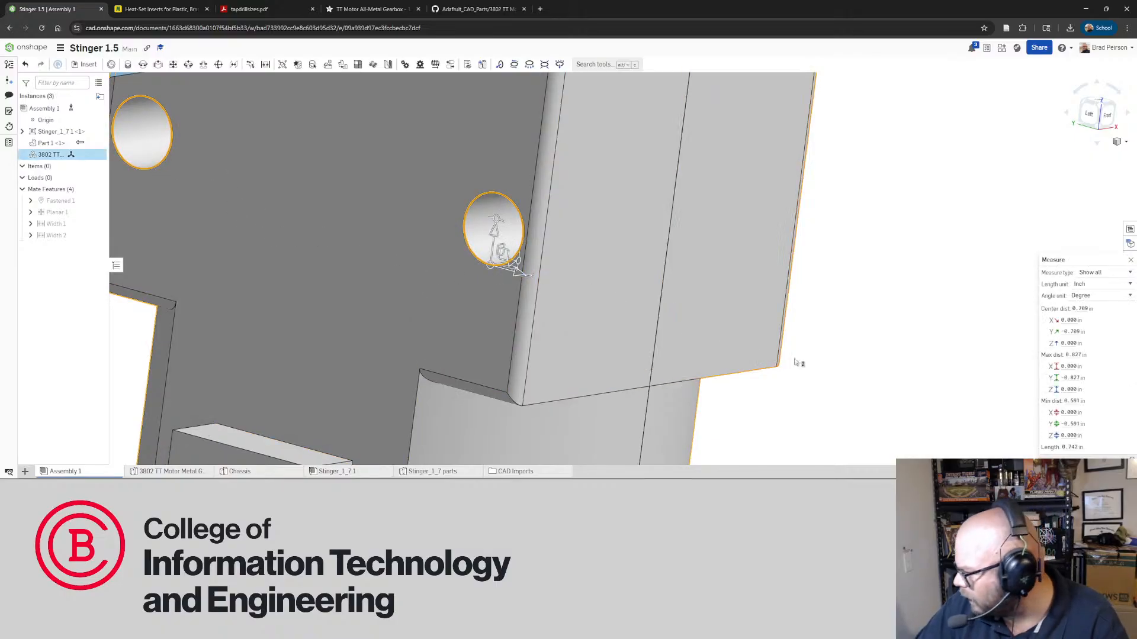
pyautogui.moveTo(940, 425); pyautogui.dragTo(954, 399, button='right')
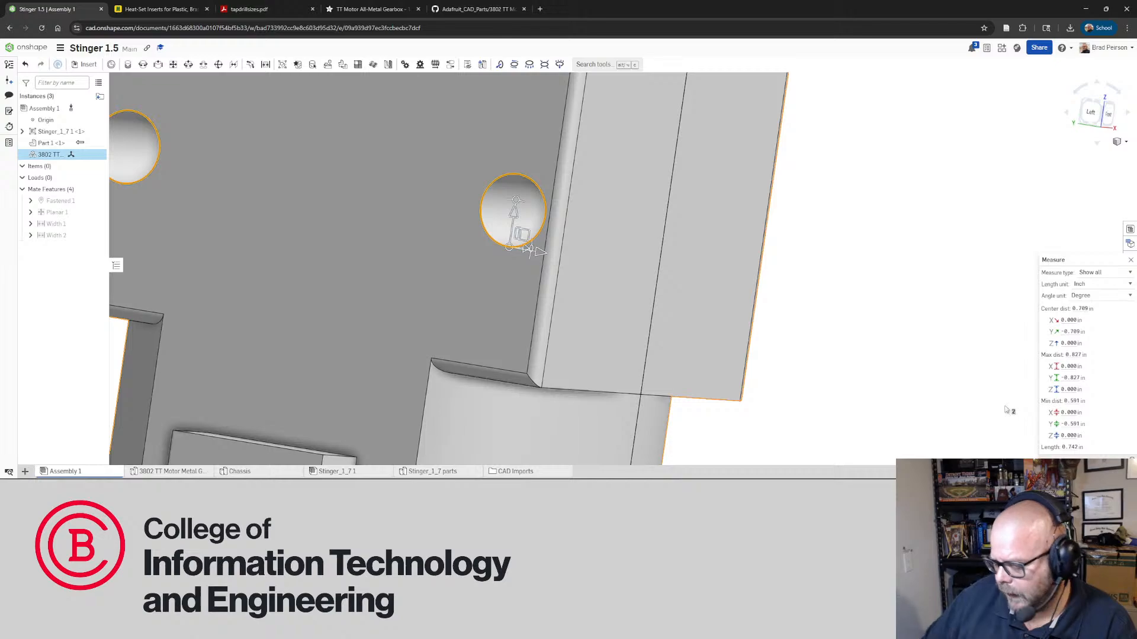
pyautogui.click(929, 309)
pyautogui.scroll(-9, 712, 284)
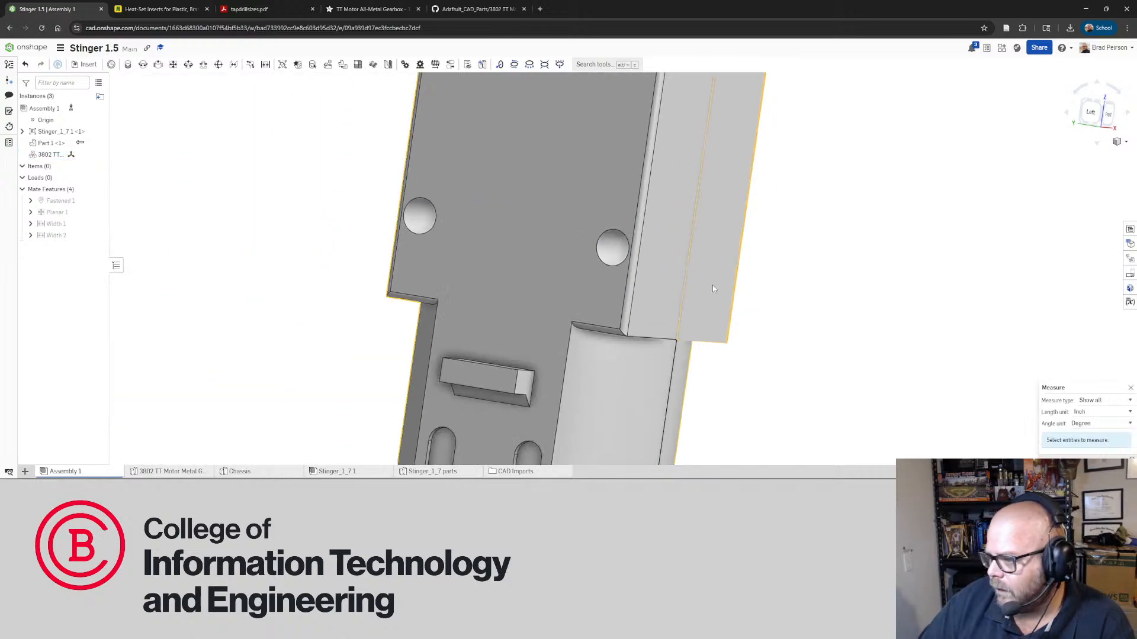
pyautogui.moveTo(691, 186); pyautogui.dragTo(761, 97, button='right')
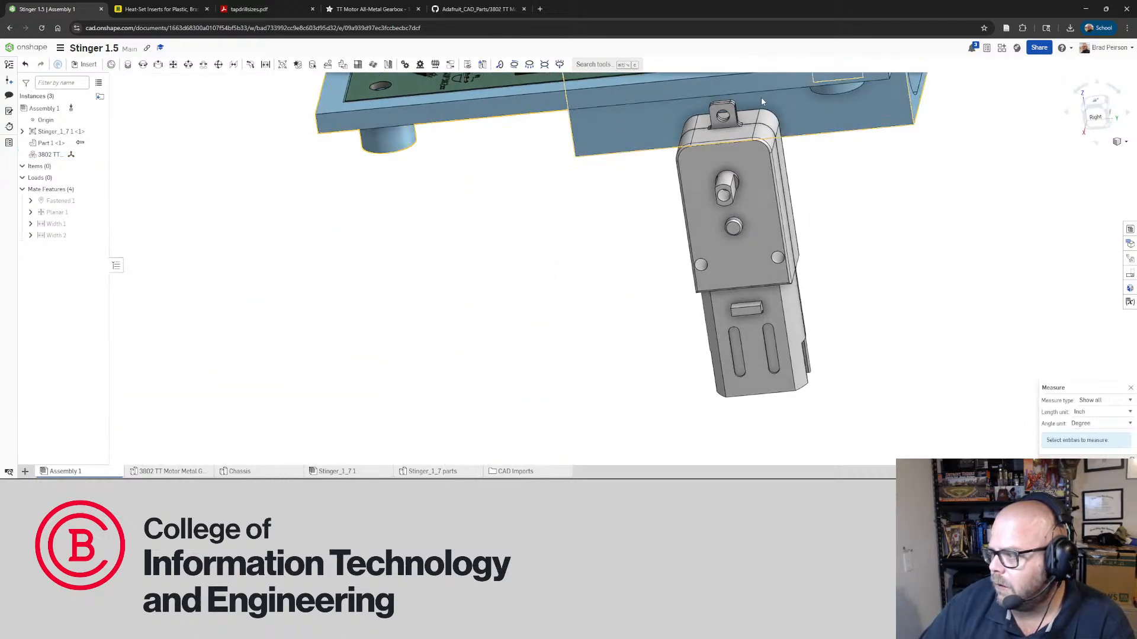
# Measure the diameter of the hole in the mounting tab at the gearbox's upper end
pyautogui.scroll(10, 659, 144)
pyautogui.click(662, 145)
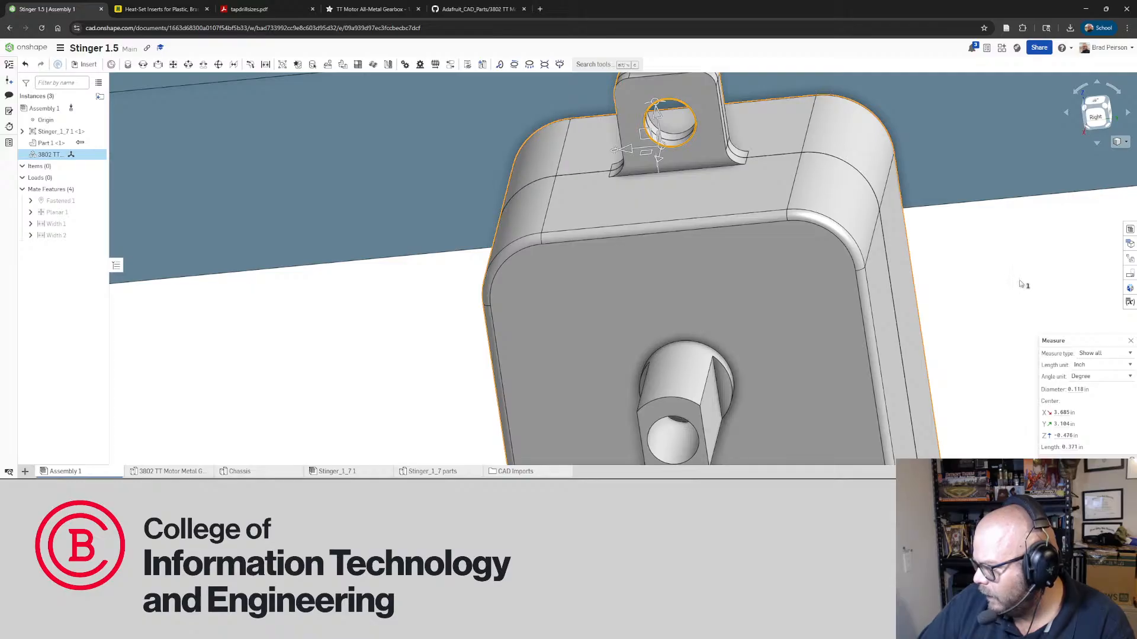
pyautogui.click(935, 269)
pyautogui.moveTo(937, 270); pyautogui.dragTo(934, 233, button='right')
pyautogui.scroll(-7, 933, 232)
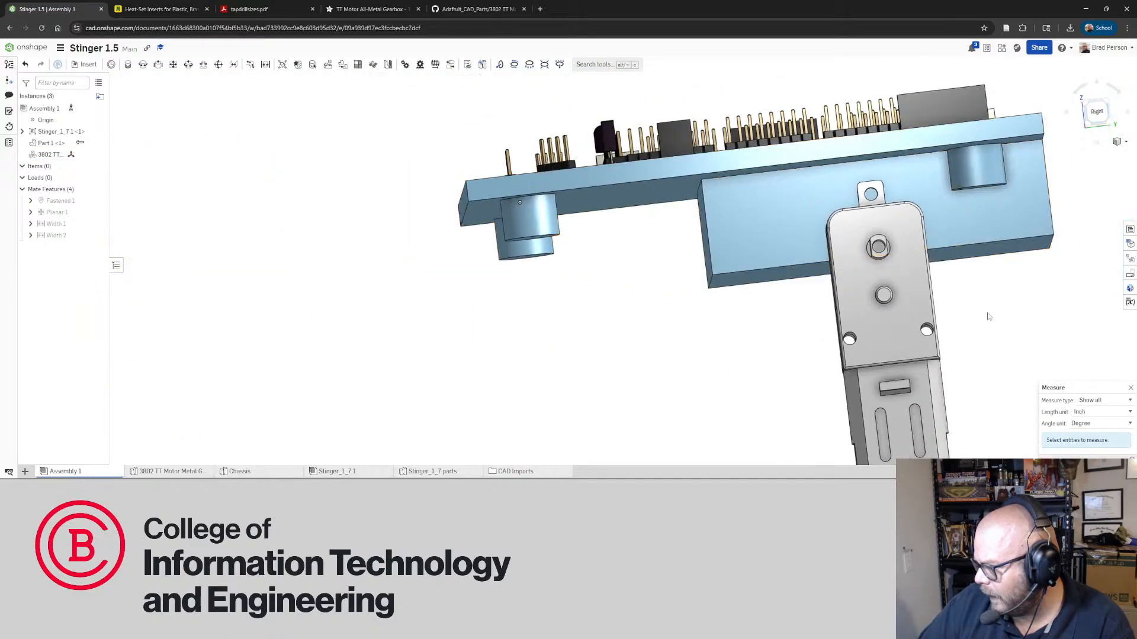
pyautogui.moveTo(988, 317); pyautogui.dragTo(973, 327, button='right')
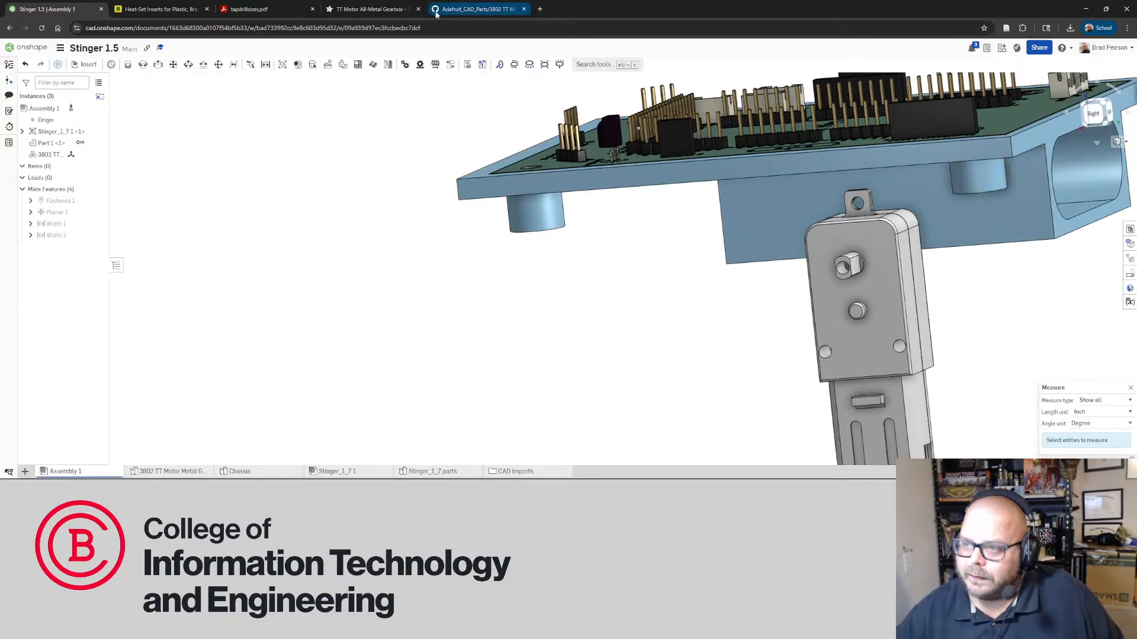
# Look up the M3 close-fit and M2.5 standard-fit clearance drill sizes in the tapdrillsizes.pdf chart
pyautogui.click(255, 8)
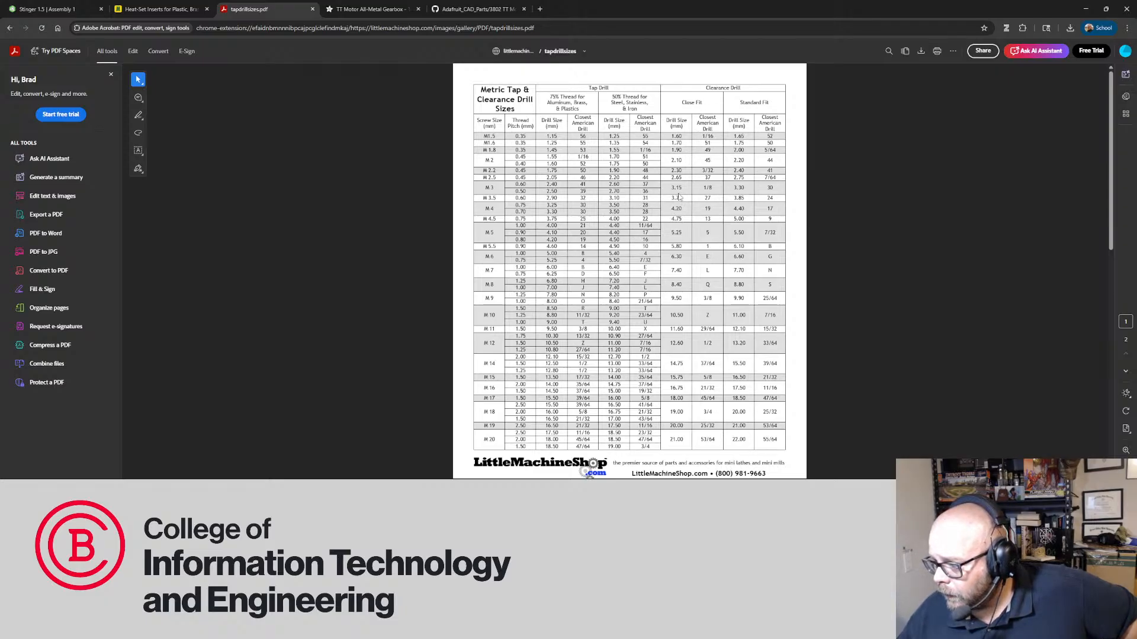
pyautogui.moveTo(682, 188); pyautogui.dragTo(668, 193)
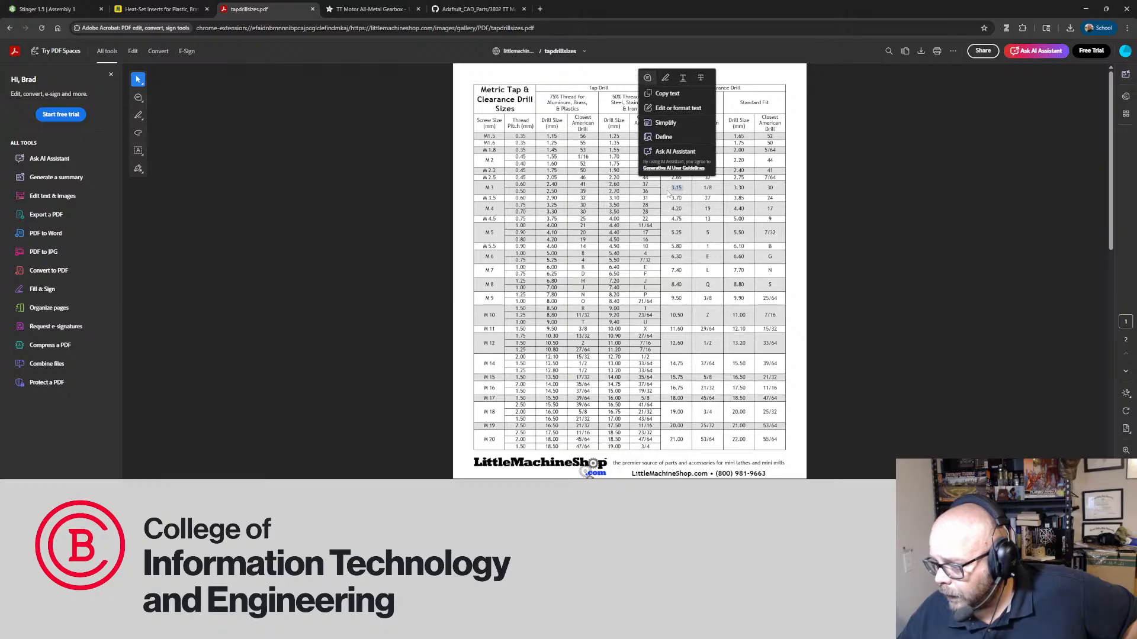
pyautogui.click(693, 197)
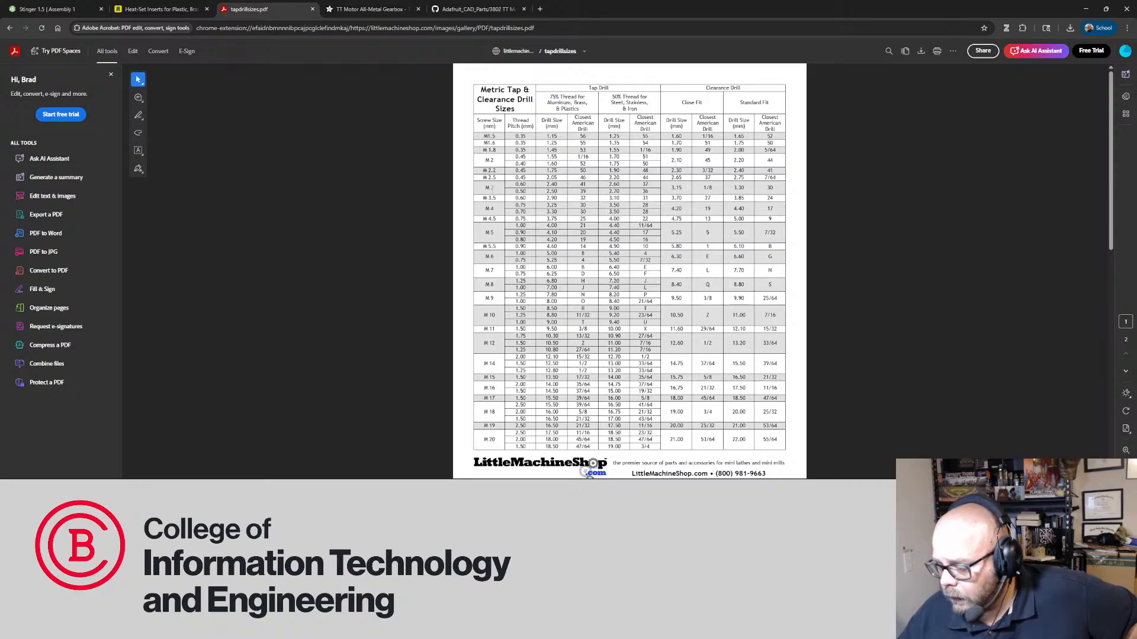
pyautogui.moveTo(492, 189); pyautogui.dragTo(508, 193)
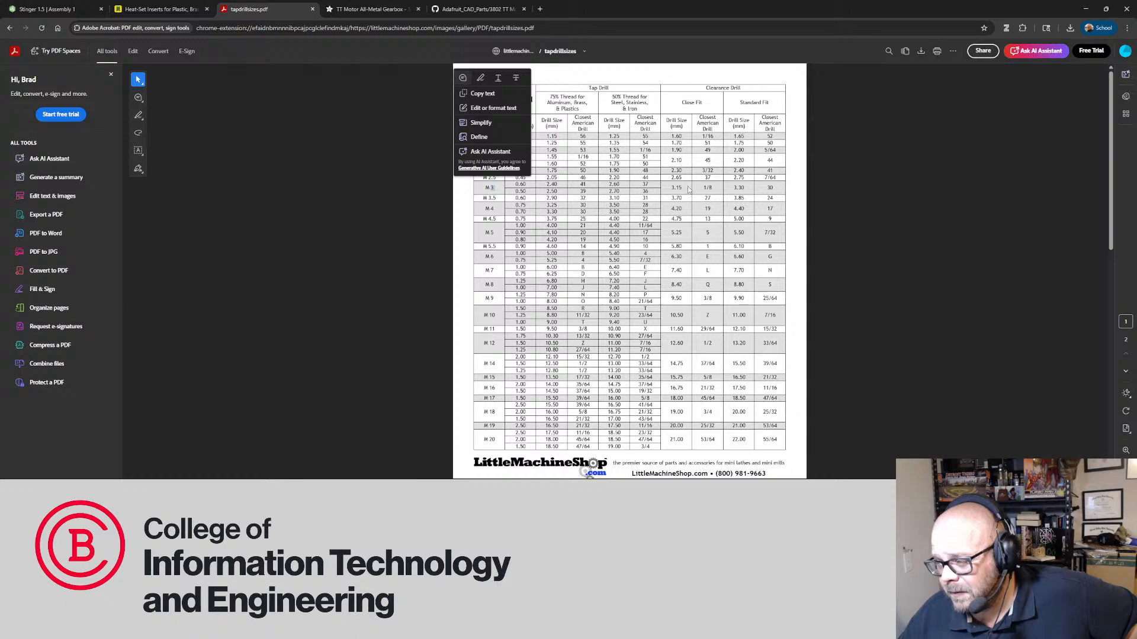
pyautogui.doubleClick(681, 189)
pyautogui.click(680, 190)
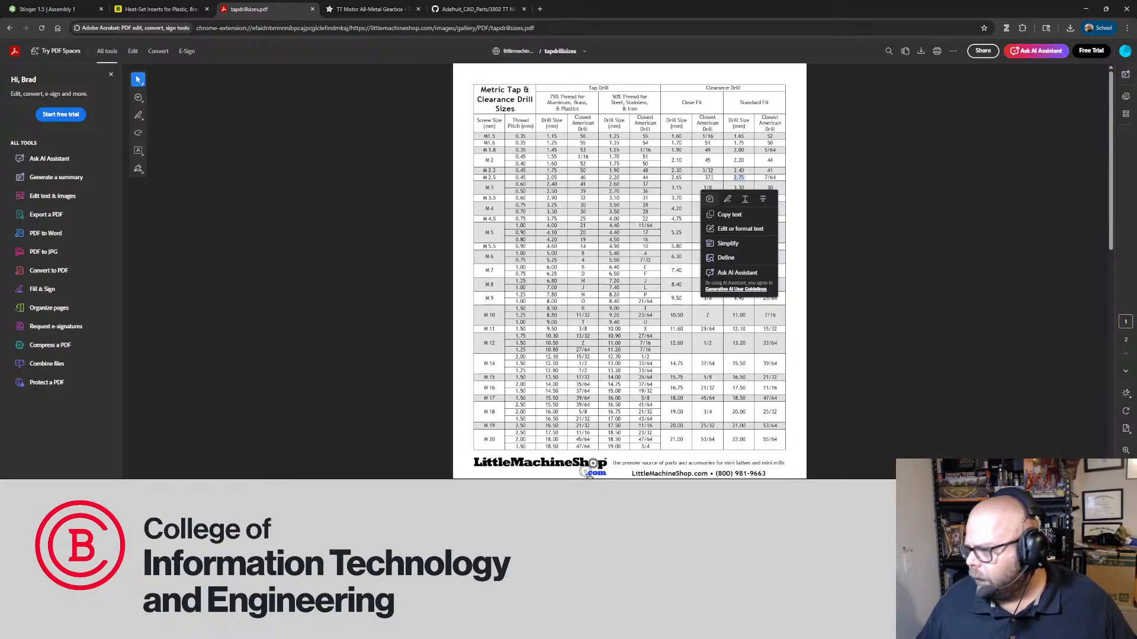
pyautogui.click(333, 207)
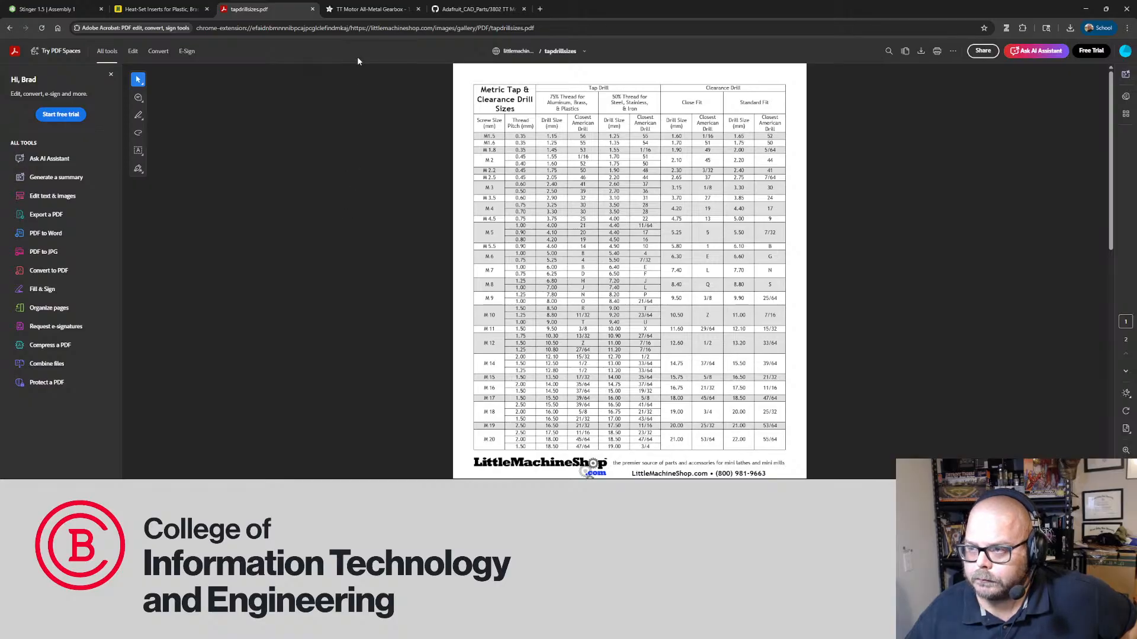
# Return to the Stinger 1.5 Onshape assembly and measure the straight edge at the base of the output shaft's flat
pyautogui.click(474, 9)
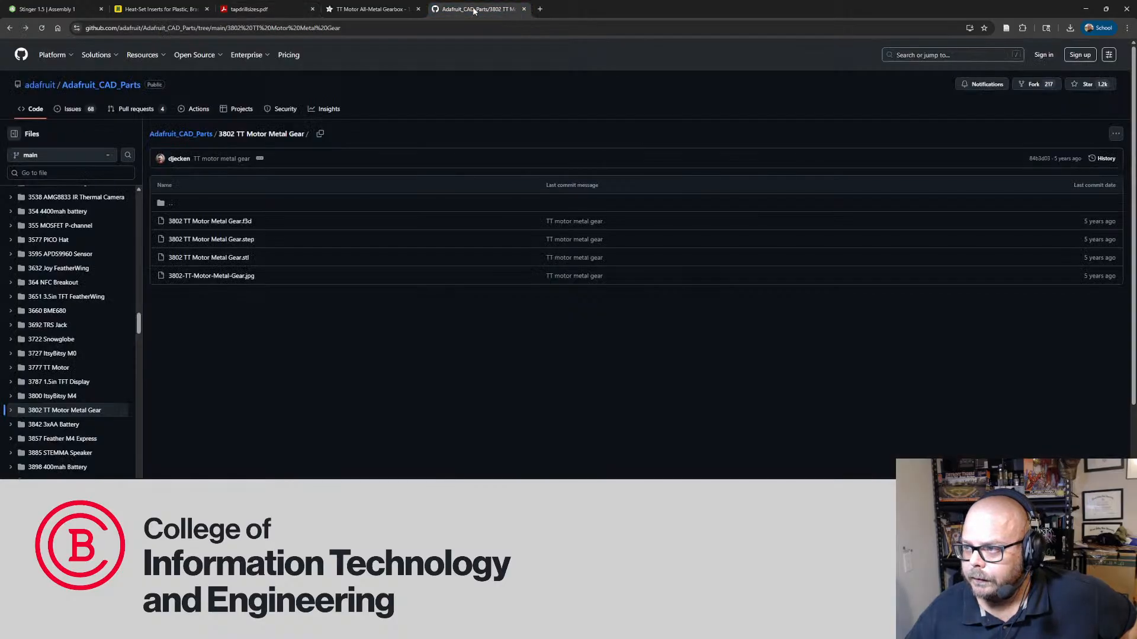
pyautogui.click(38, 10)
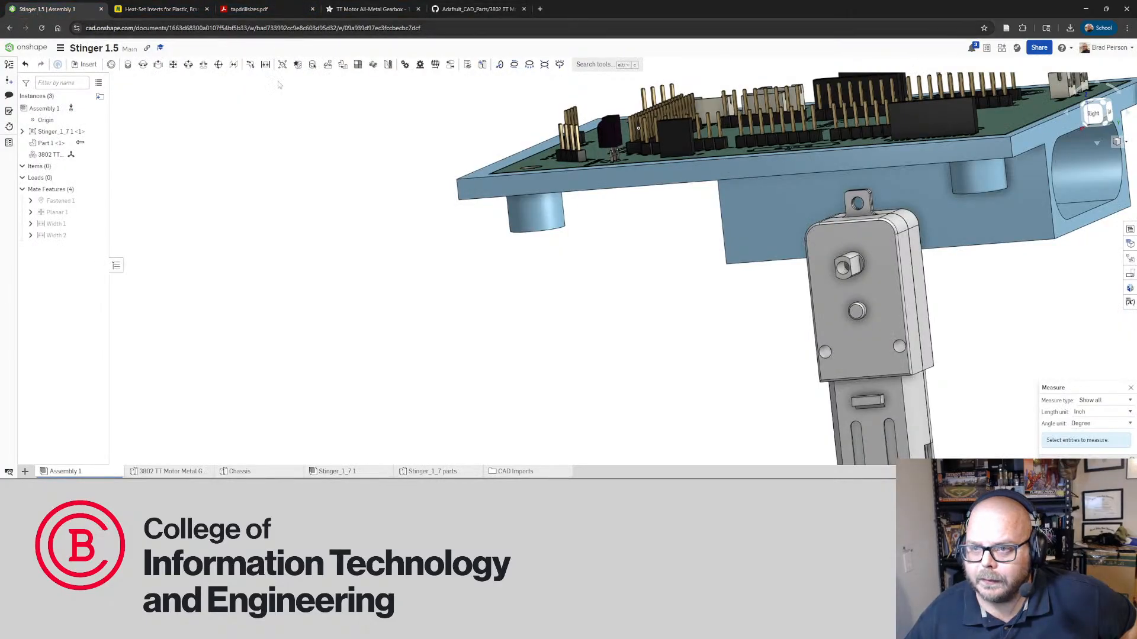
pyautogui.scroll(-5, 483, 237)
pyautogui.scroll(5, 641, 288)
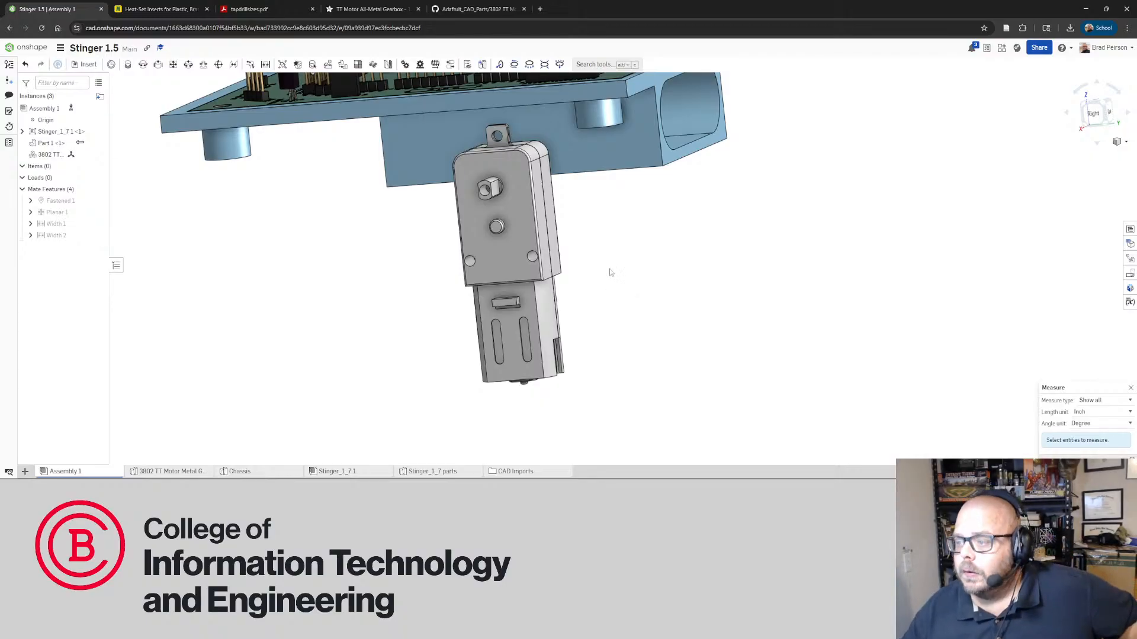
pyautogui.moveTo(609, 272); pyautogui.dragTo(460, 263, button='right')
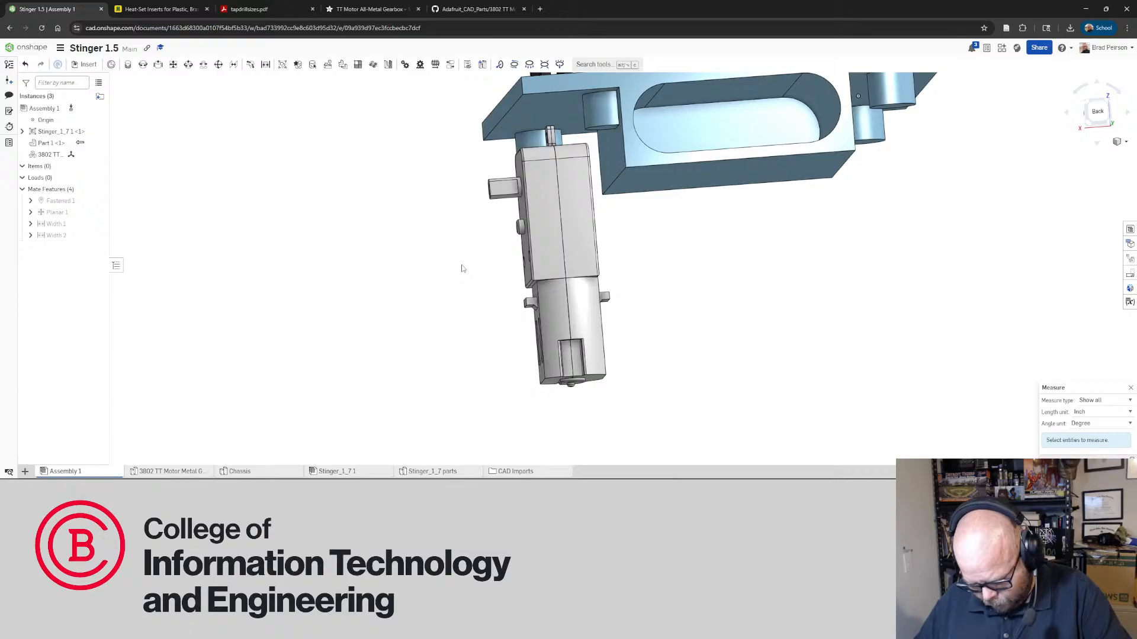
pyautogui.scroll(5, 606, 127)
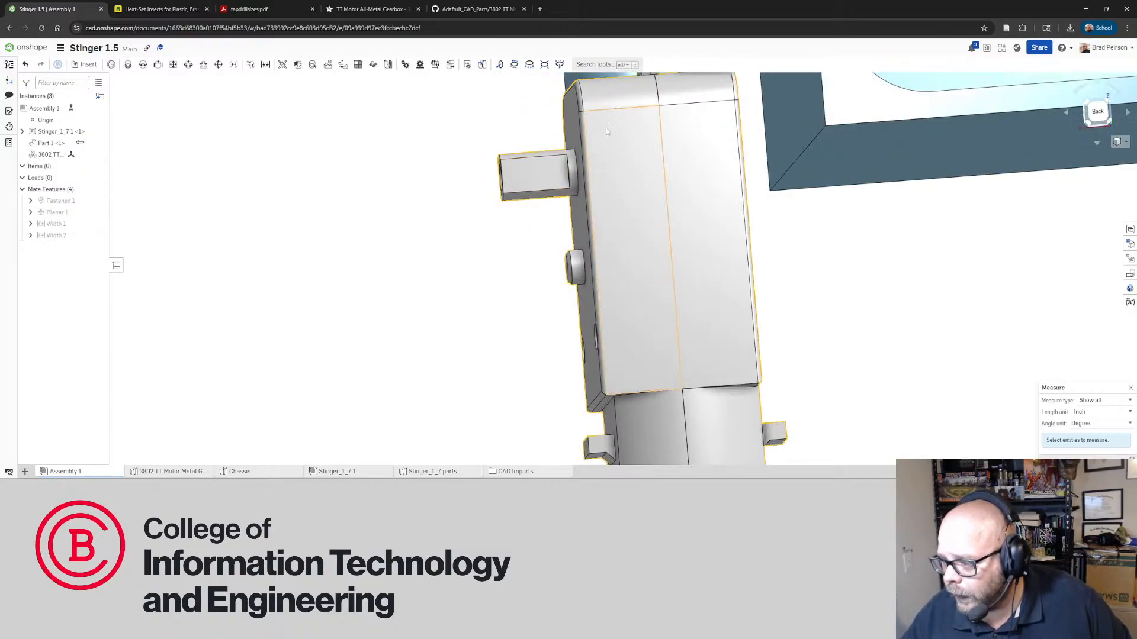
pyautogui.moveTo(624, 144); pyautogui.dragTo(632, 145, button='right')
pyautogui.click(543, 150)
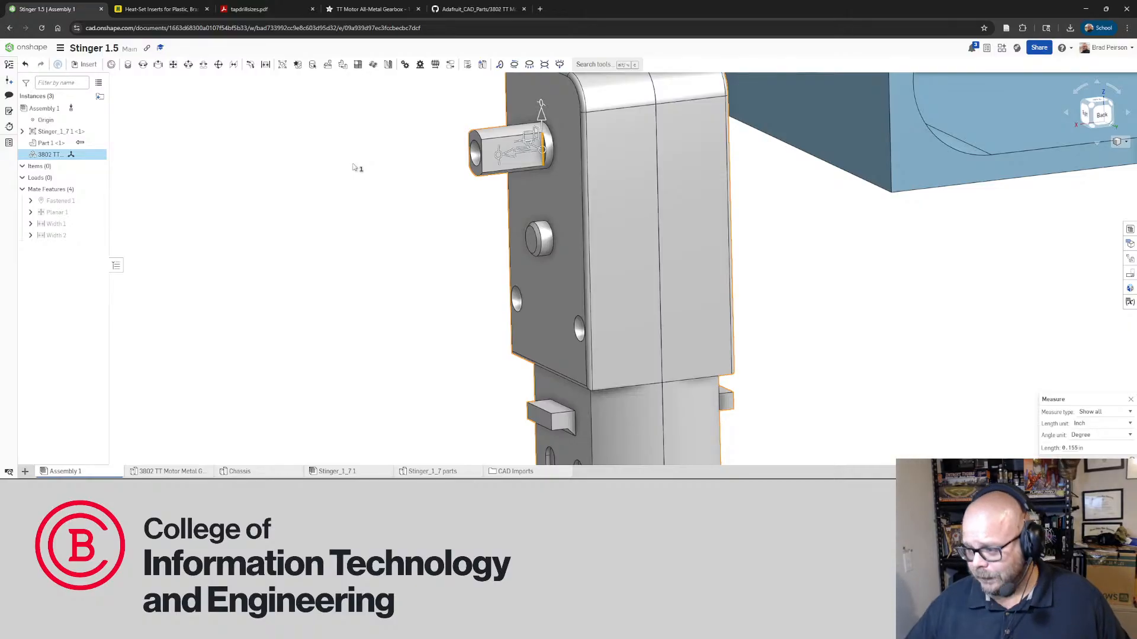
pyautogui.moveTo(394, 240); pyautogui.dragTo(371, 221, button='right')
pyautogui.click(398, 241)
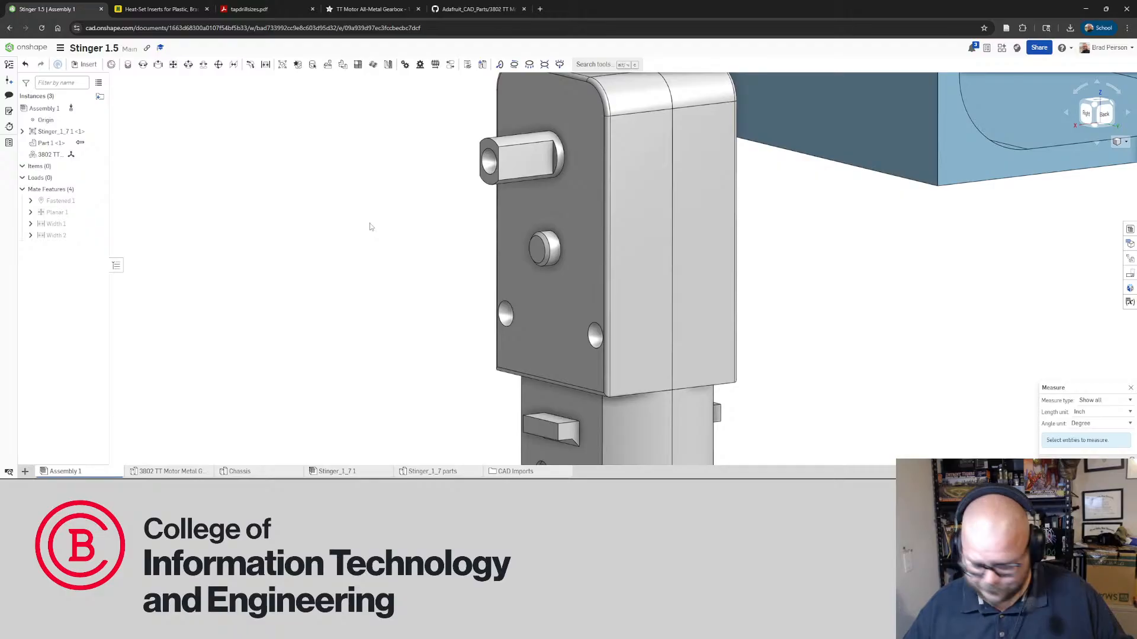
# Measure the parallel distance between the gearbox's shaft-side face and the side face of the chassis top plate
pyautogui.moveTo(422, 229); pyautogui.dragTo(411, 201, button='right')
pyautogui.moveTo(543, 170); pyautogui.dragTo(579, 196, button='right')
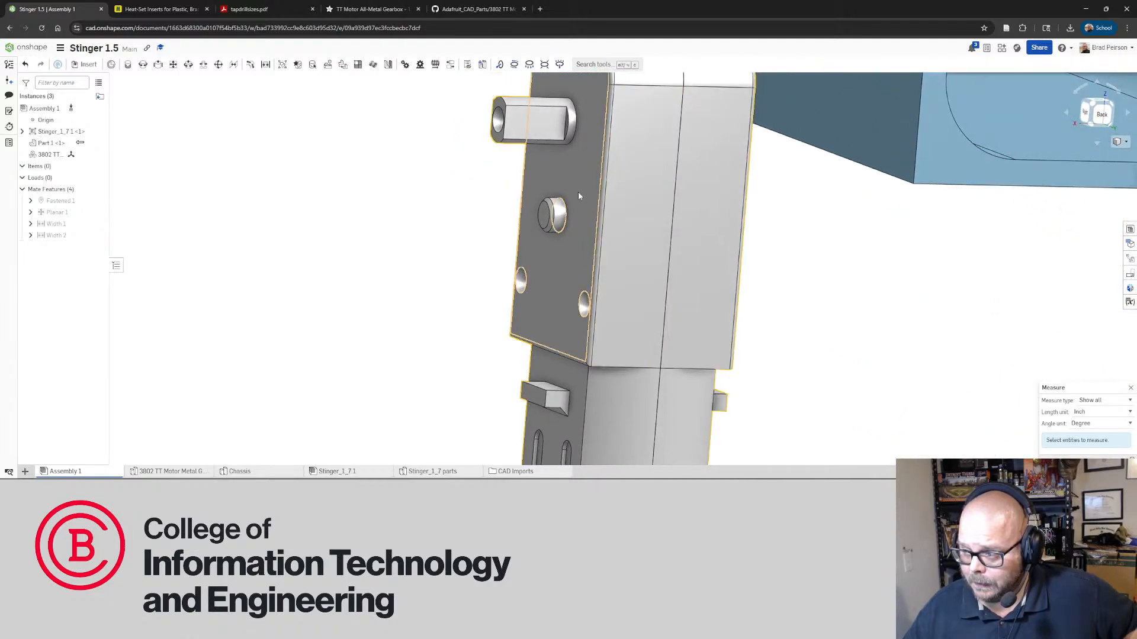
pyautogui.click(579, 178)
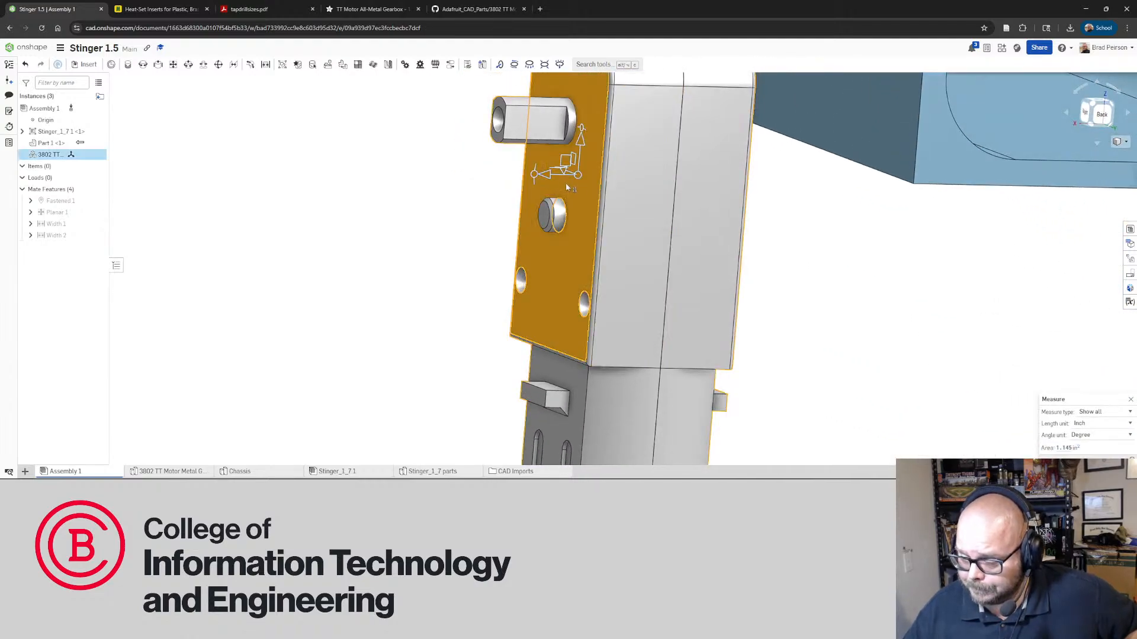
pyautogui.scroll(-6, 566, 187)
pyautogui.moveTo(566, 187); pyautogui.dragTo(570, 161, button='right')
pyautogui.scroll(5, 595, 127)
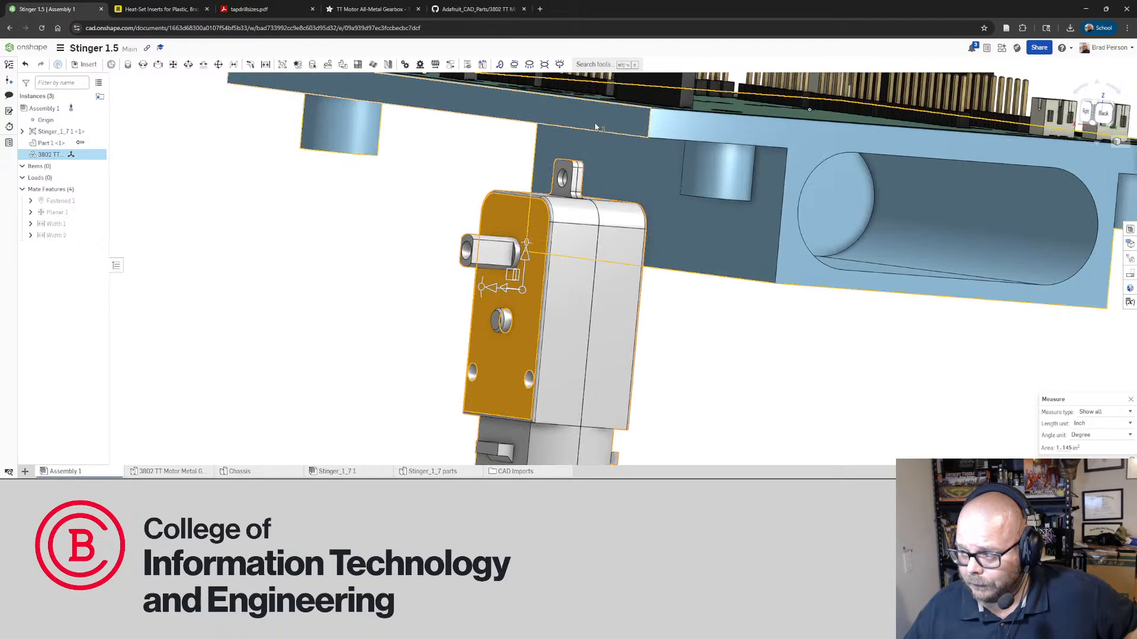
pyautogui.click(587, 118)
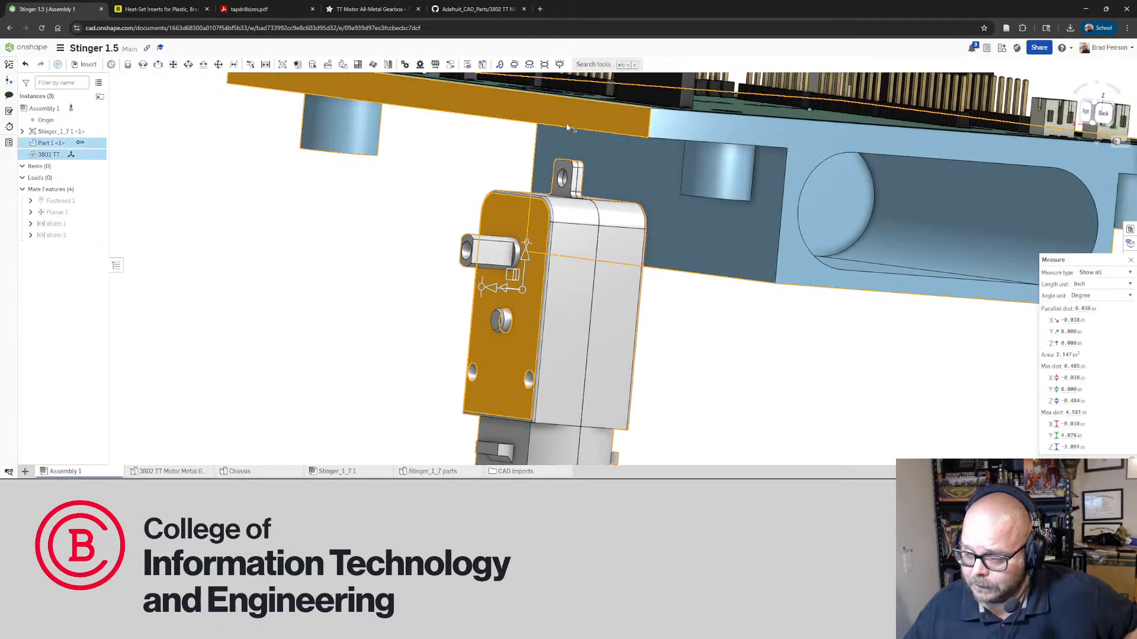
pyautogui.moveTo(667, 241); pyautogui.dragTo(692, 259, button='right')
pyautogui.scroll(-5, 721, 248)
pyautogui.scroll(5, 603, 276)
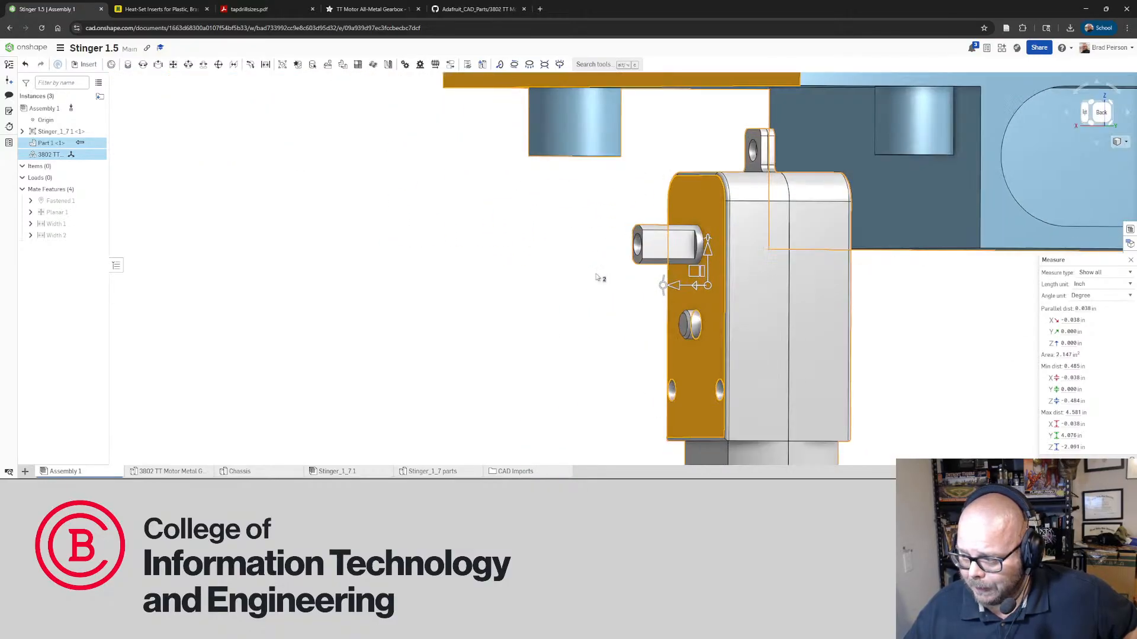
pyautogui.click(599, 287)
# Measure the distance from the shoulder at the end of the output shaft's flat to the gearbox face
pyautogui.scroll(5, 764, 240)
pyautogui.scroll(4, 606, 240)
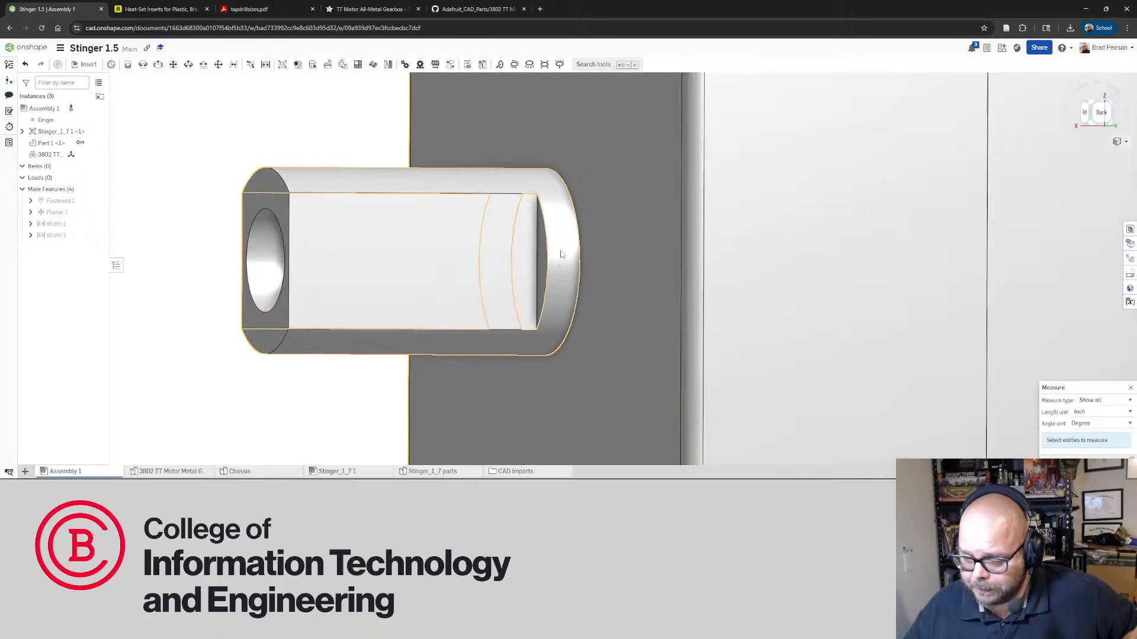
pyautogui.moveTo(561, 254); pyautogui.dragTo(595, 247, button='right')
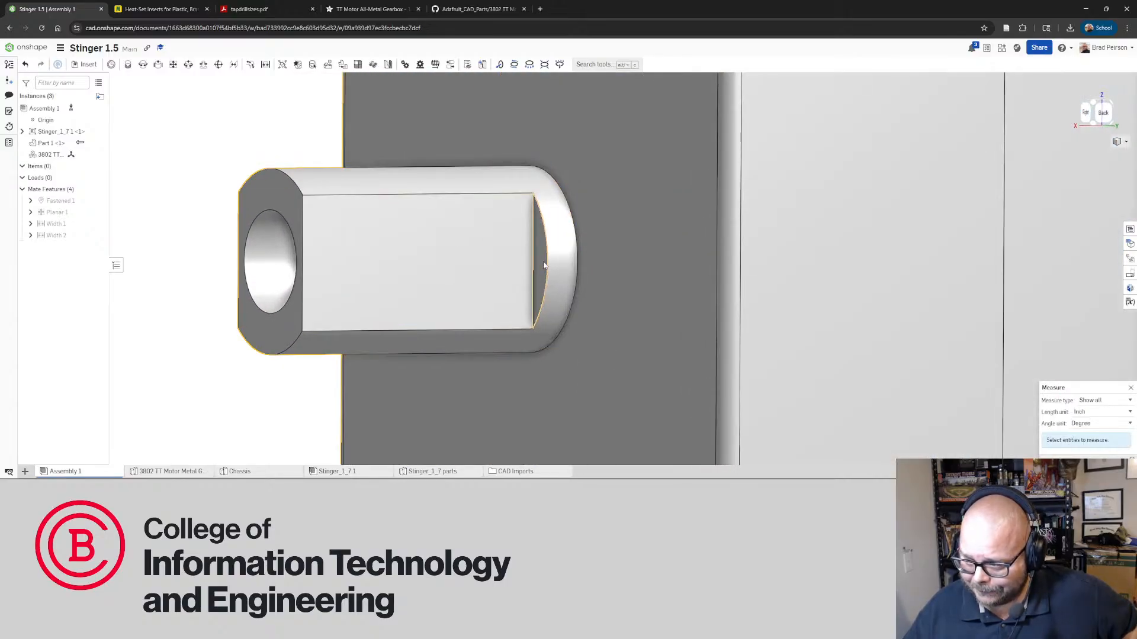
pyautogui.click(542, 258)
pyautogui.click(629, 260)
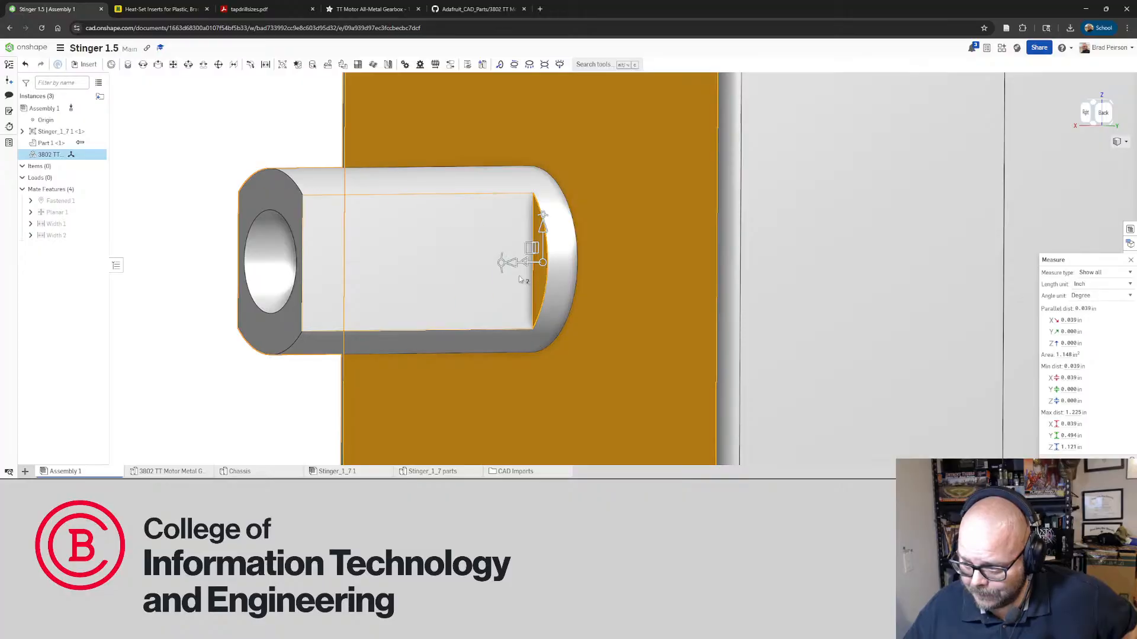
pyautogui.moveTo(528, 278); pyautogui.dragTo(448, 311, button='right')
pyautogui.scroll(-6, 514, 283)
pyautogui.click(449, 308)
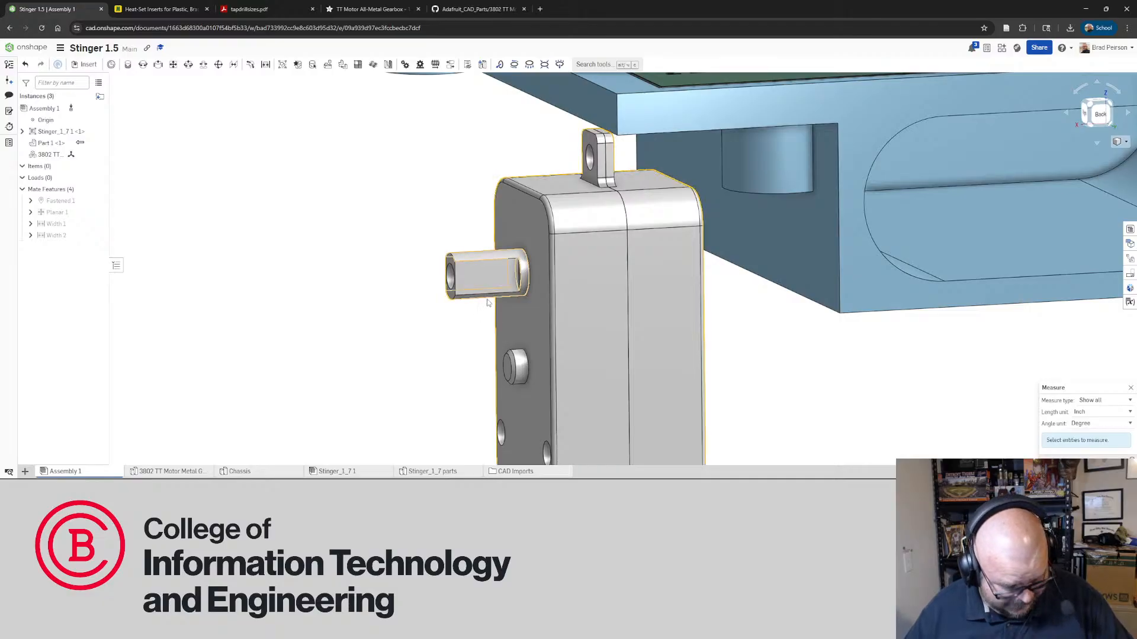
# Examine the motor's position below the chassis plate and beside the battery housing from the back, side and above
pyautogui.moveTo(424, 274); pyautogui.dragTo(526, 232, button='right')
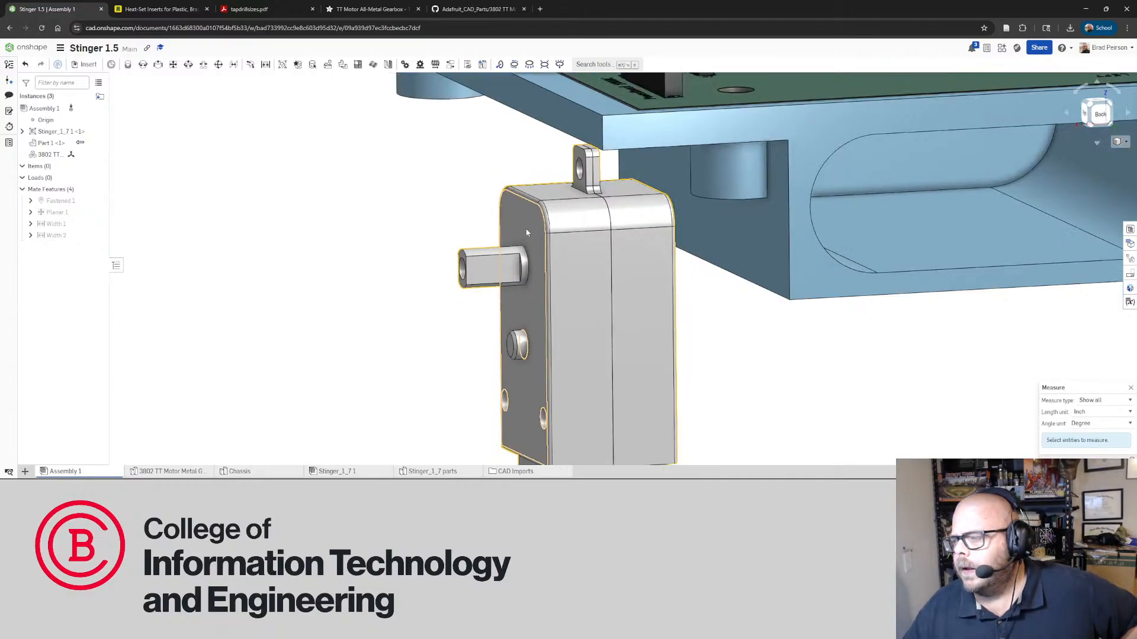
pyautogui.scroll(-3, 527, 233)
pyautogui.moveTo(607, 216); pyautogui.dragTo(708, 197, button='right')
pyautogui.scroll(-3, 709, 197)
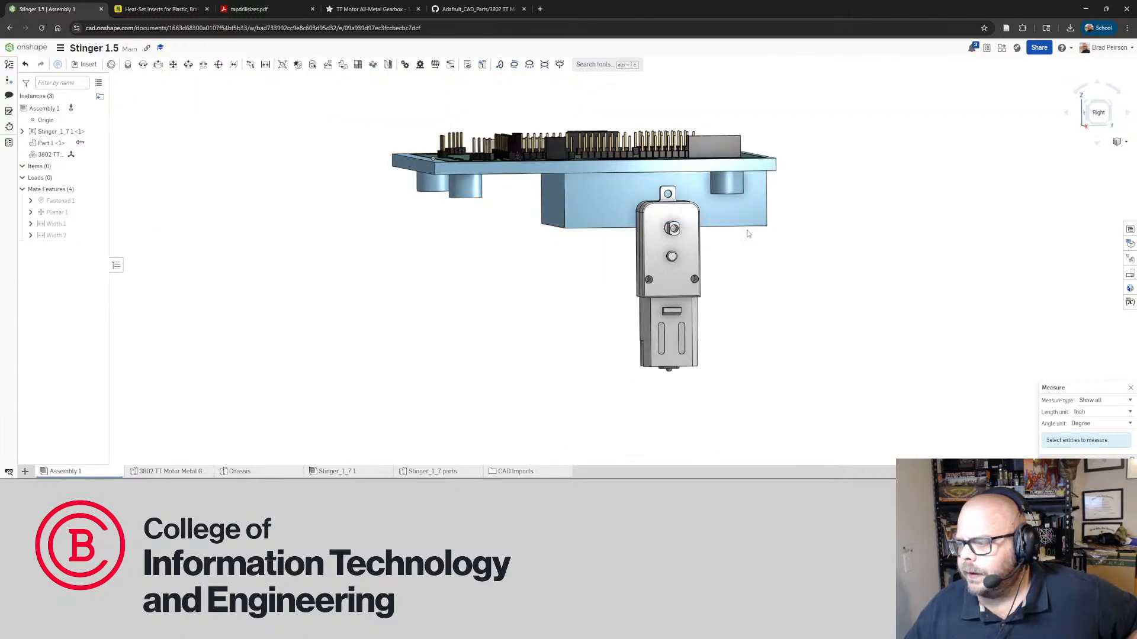
pyautogui.moveTo(747, 233); pyautogui.dragTo(739, 232, button='right')
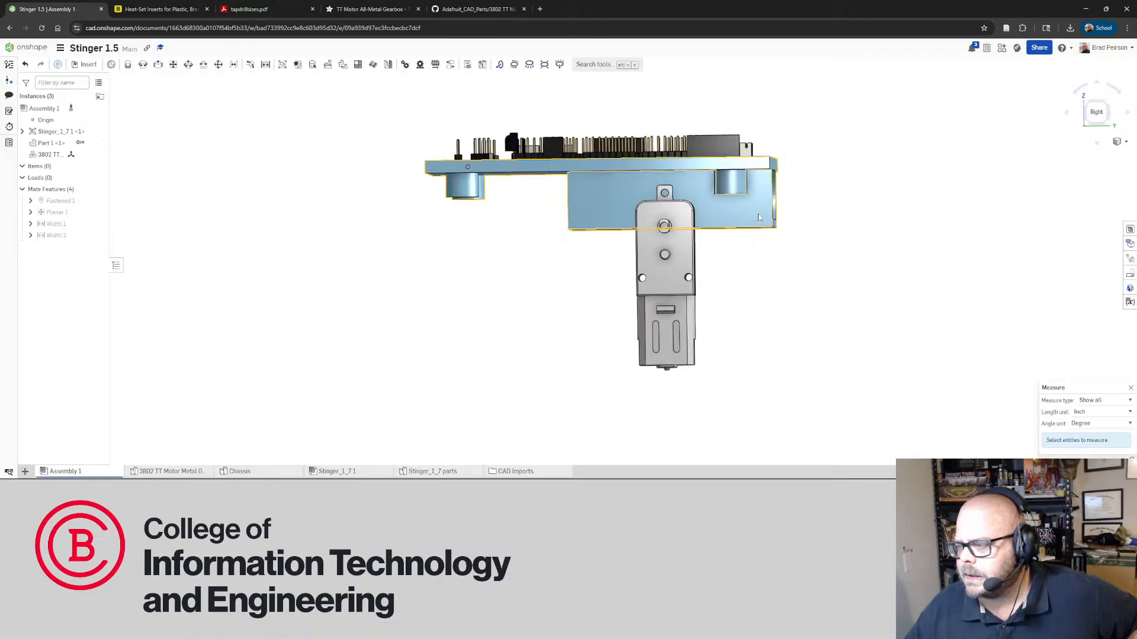
pyautogui.moveTo(759, 218); pyautogui.dragTo(748, 257, button='right')
pyautogui.scroll(-3, 778, 211)
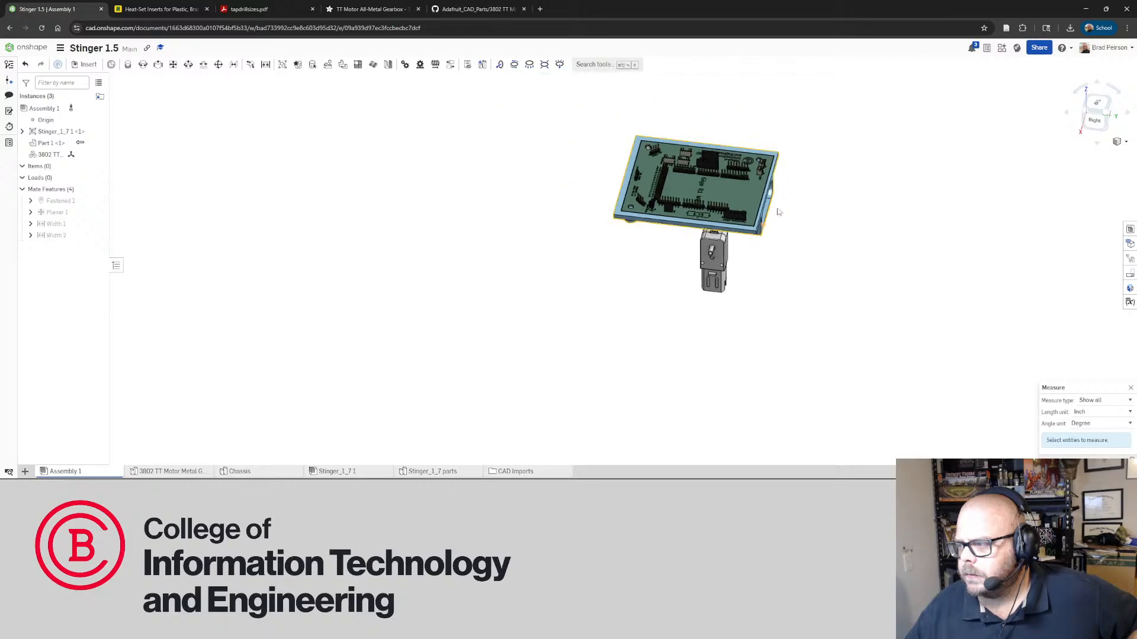
pyautogui.scroll(5, 789, 183)
pyautogui.moveTo(789, 183); pyautogui.dragTo(665, 301, button='right')
pyautogui.scroll(6, 664, 301)
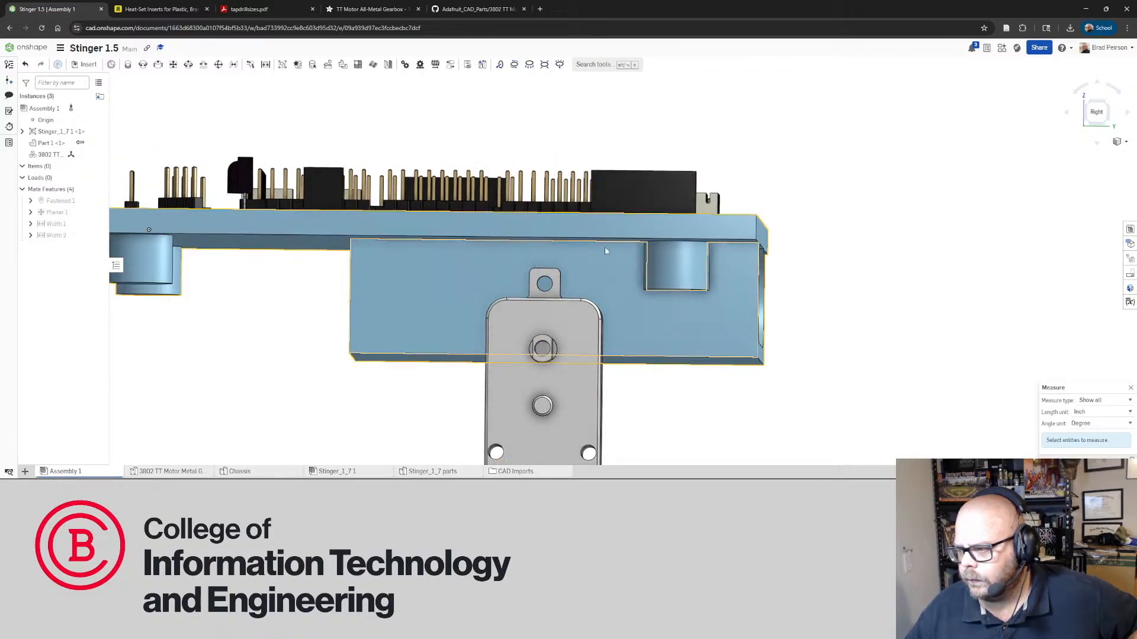
pyautogui.moveTo(605, 246); pyautogui.dragTo(527, 277, button='right')
# Measure the chassis top plate's motor-side face and check the motor's placement against it from the front, side and back
pyautogui.click(686, 244)
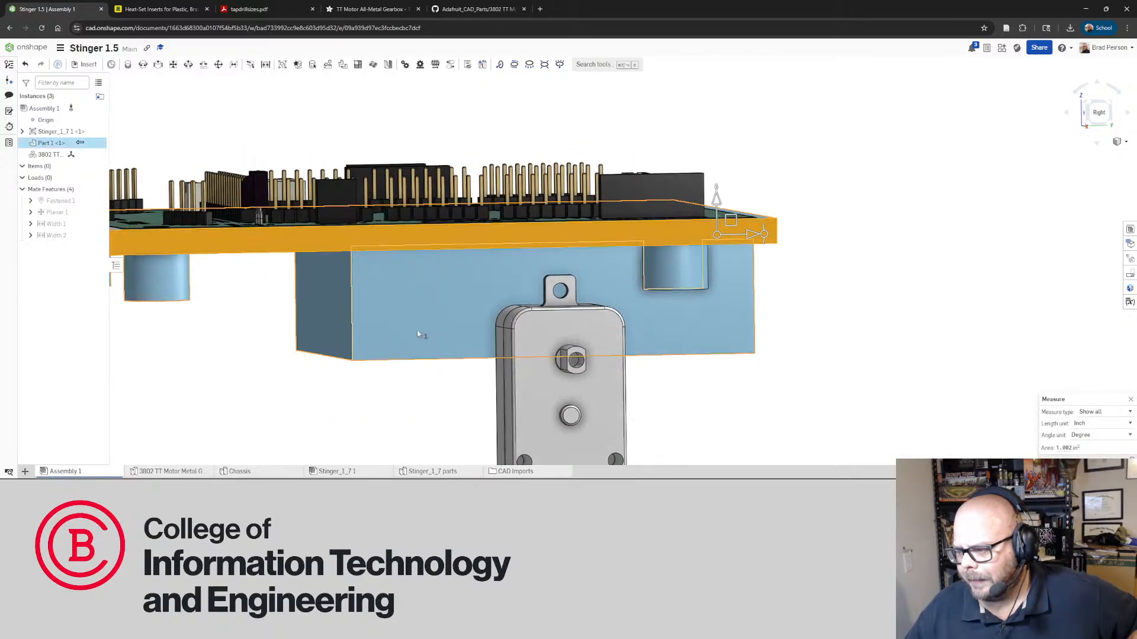
pyautogui.moveTo(592, 319); pyautogui.dragTo(533, 315, button='right')
pyautogui.scroll(-4, 588, 310)
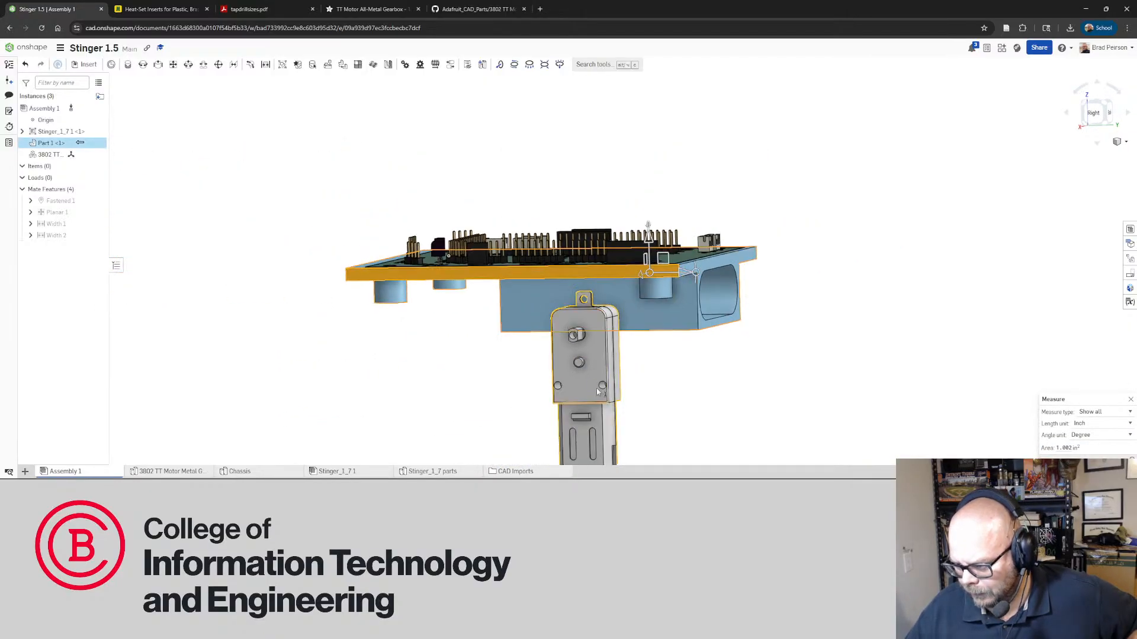
pyautogui.moveTo(598, 392); pyautogui.dragTo(636, 296, button='right')
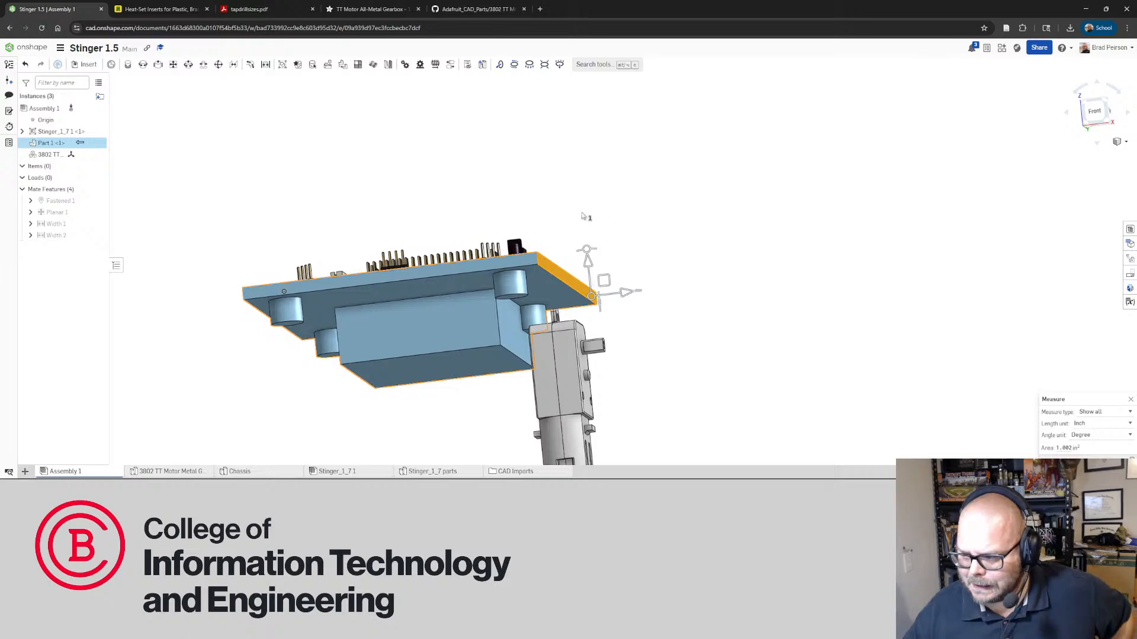
pyautogui.moveTo(582, 216); pyautogui.dragTo(549, 284, button='right')
pyautogui.scroll(4, 550, 284)
pyautogui.scroll(-5, 559, 289)
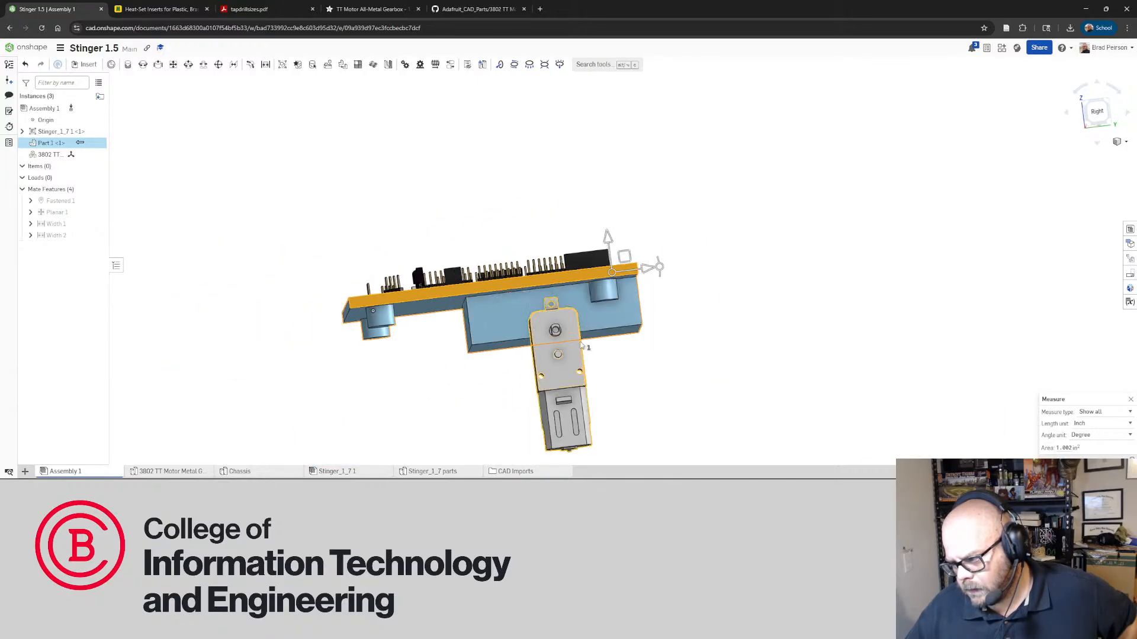
pyautogui.moveTo(587, 348); pyautogui.dragTo(467, 358, button='right')
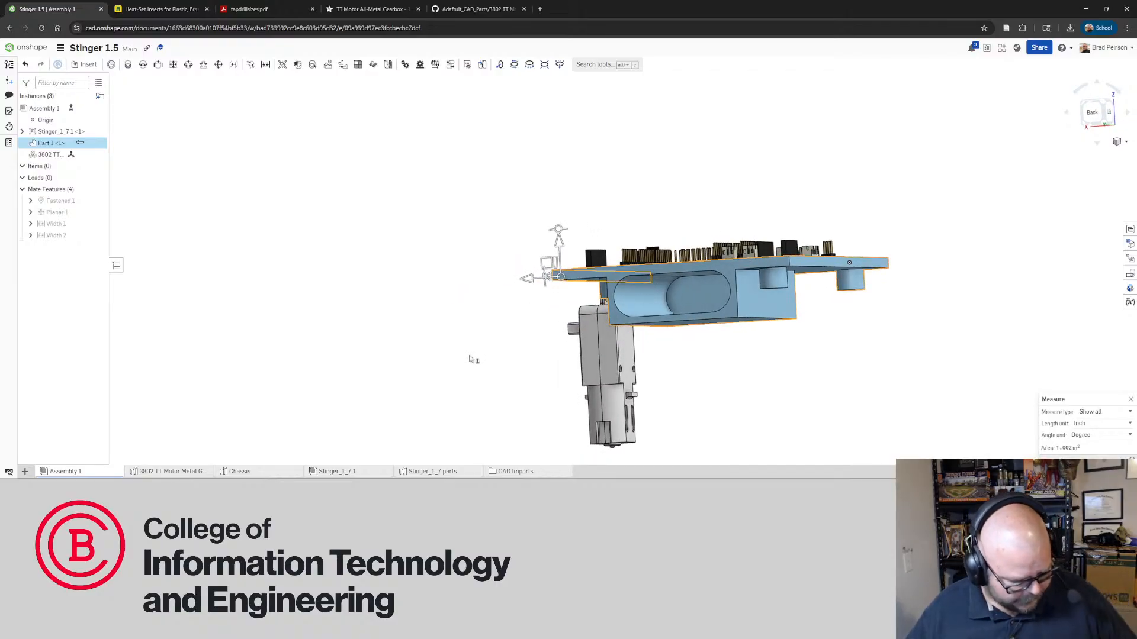
# Measure the flat side face of the motor that carries the two slots, and check the motor's placement from behind
pyautogui.click(654, 439)
pyautogui.moveTo(639, 444); pyautogui.dragTo(661, 408, button='right')
pyautogui.scroll(4, 634, 423)
pyautogui.scroll(-3, 618, 443)
pyautogui.scroll(4, 618, 442)
pyautogui.click(618, 442)
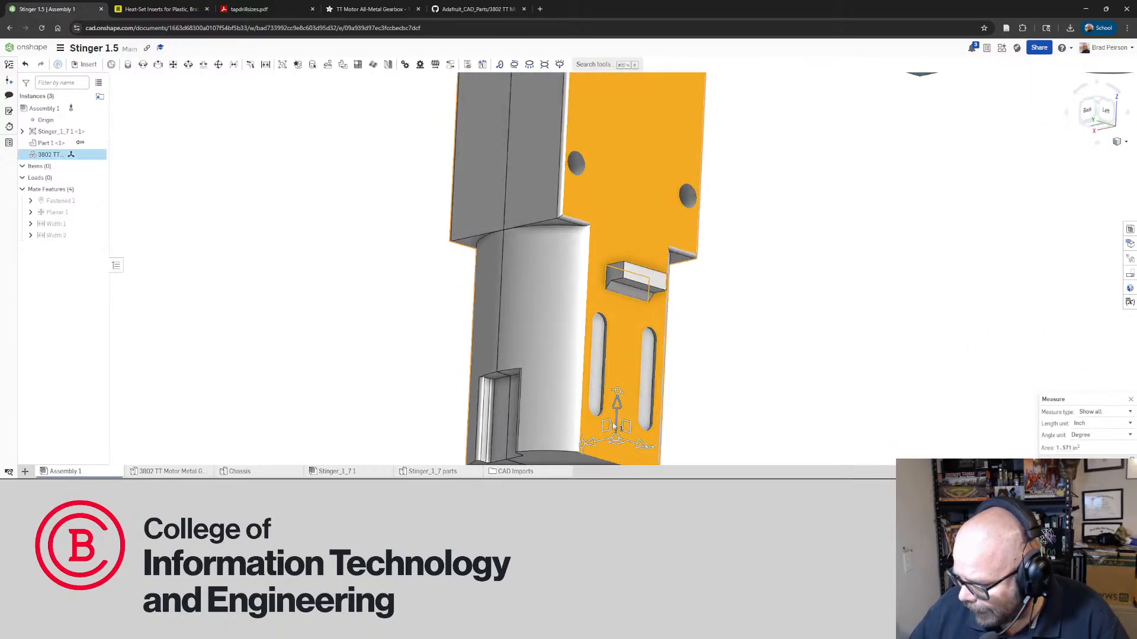
pyautogui.scroll(-3, 661, 407)
pyautogui.scroll(3, 661, 407)
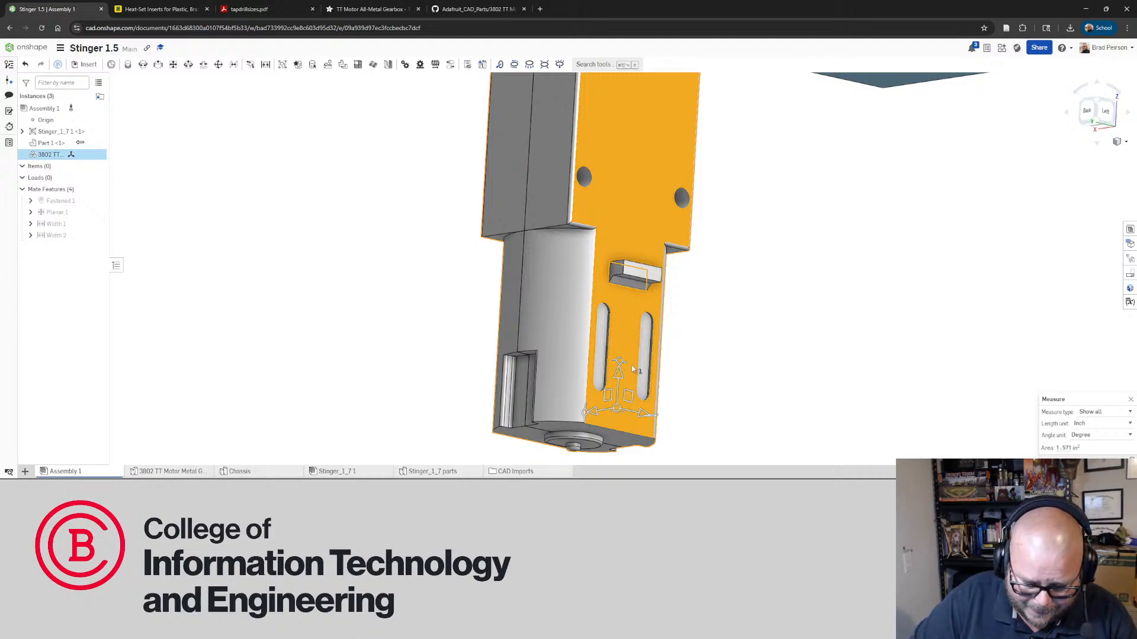
pyautogui.click(706, 358)
pyautogui.scroll(-5, 701, 349)
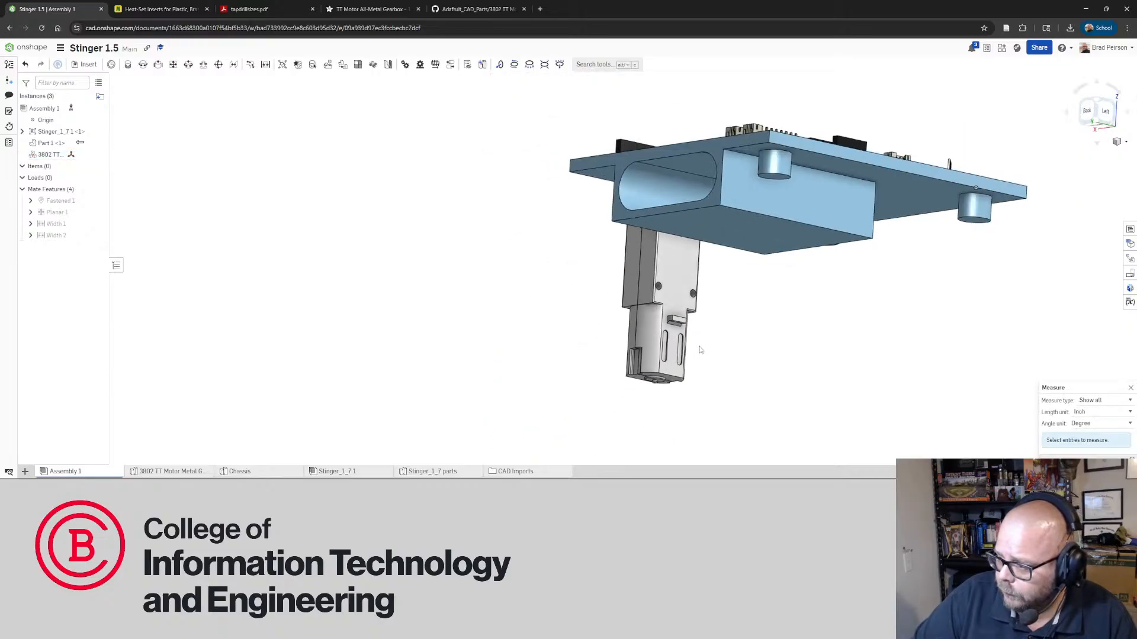
pyautogui.hotkey('shift', '2')
pyautogui.moveTo(681, 332); pyautogui.dragTo(651, 328, button='right')
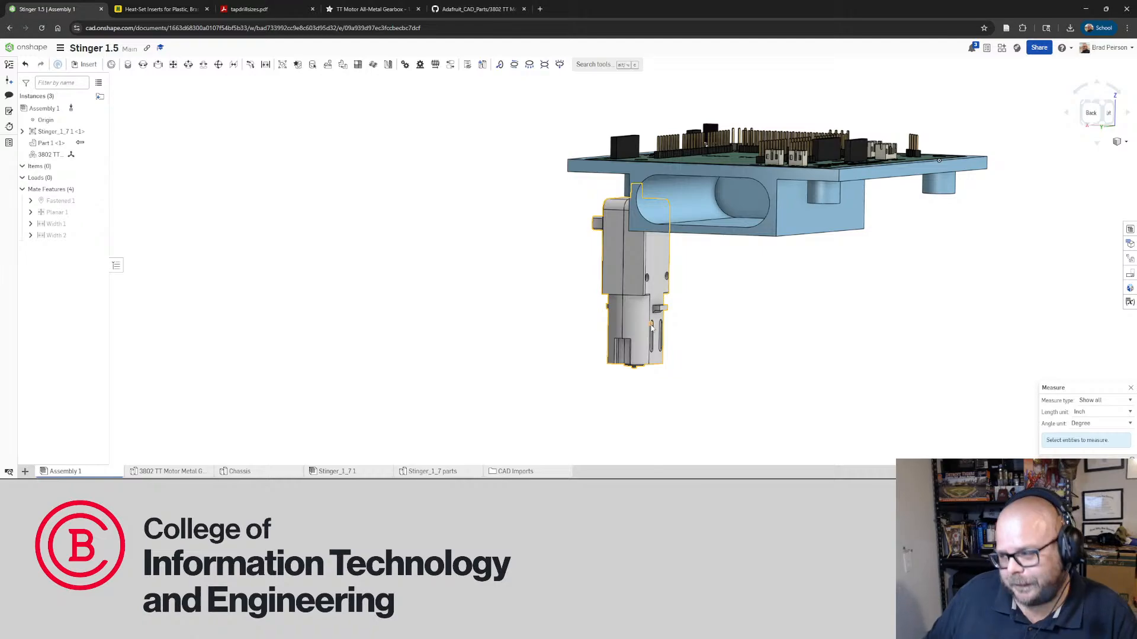
# Measure the distance between the small end face at the motor's tail and the open end face of the chassis battery housing
pyautogui.moveTo(680, 325); pyautogui.dragTo(716, 287, button='right')
pyautogui.scroll(5, 623, 291)
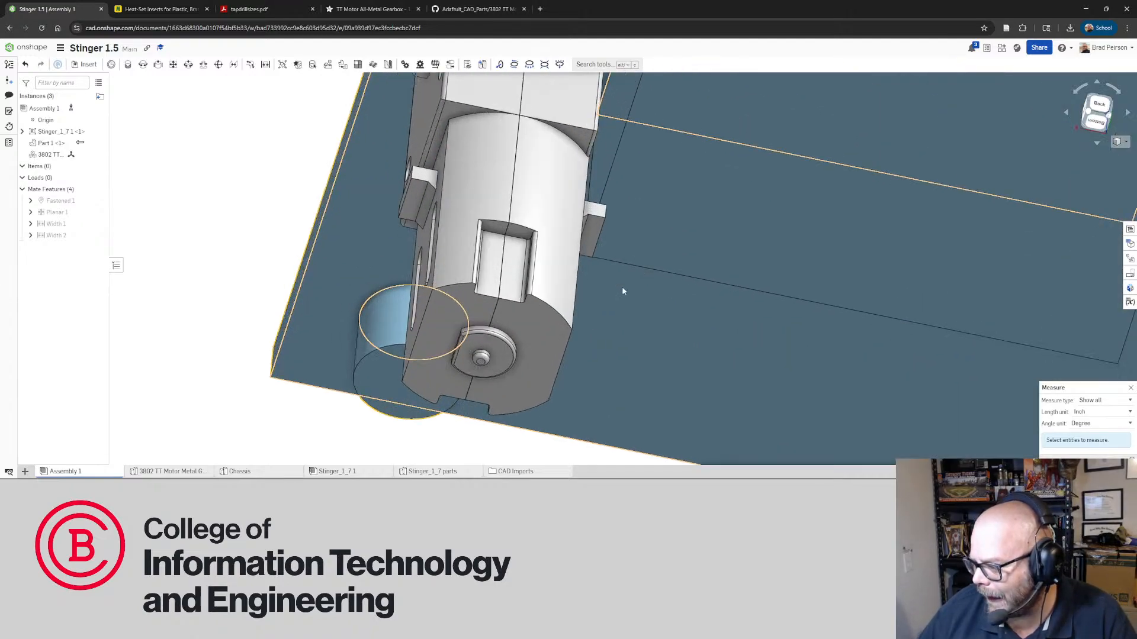
pyautogui.scroll(4, 480, 361)
pyautogui.click(484, 368)
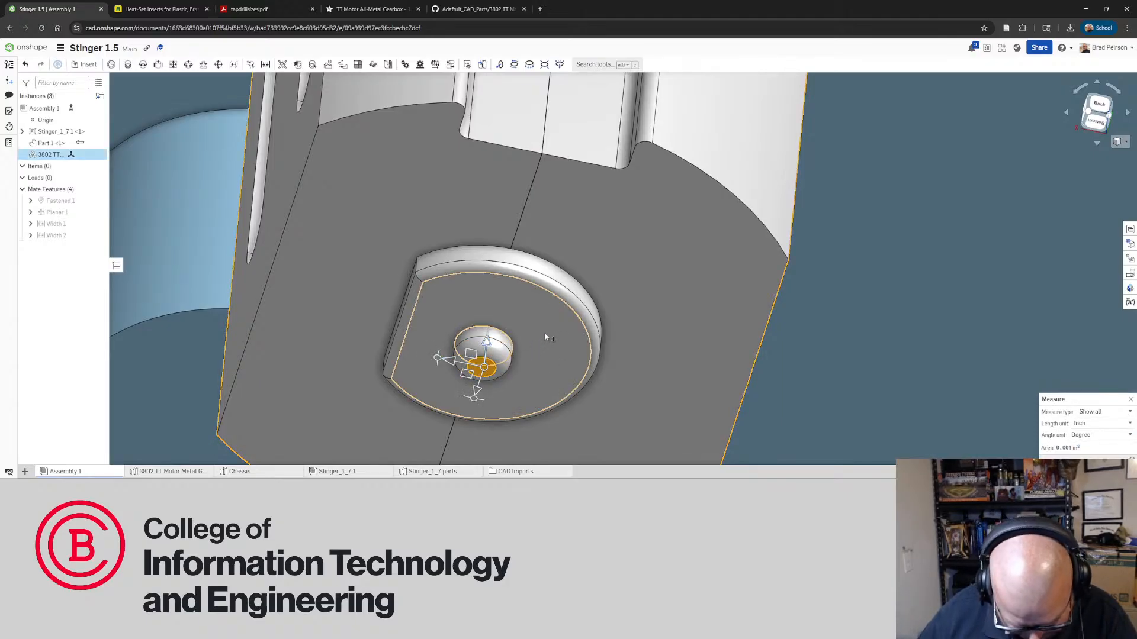
pyautogui.scroll(-2, 566, 350)
pyautogui.scroll(-7, 547, 333)
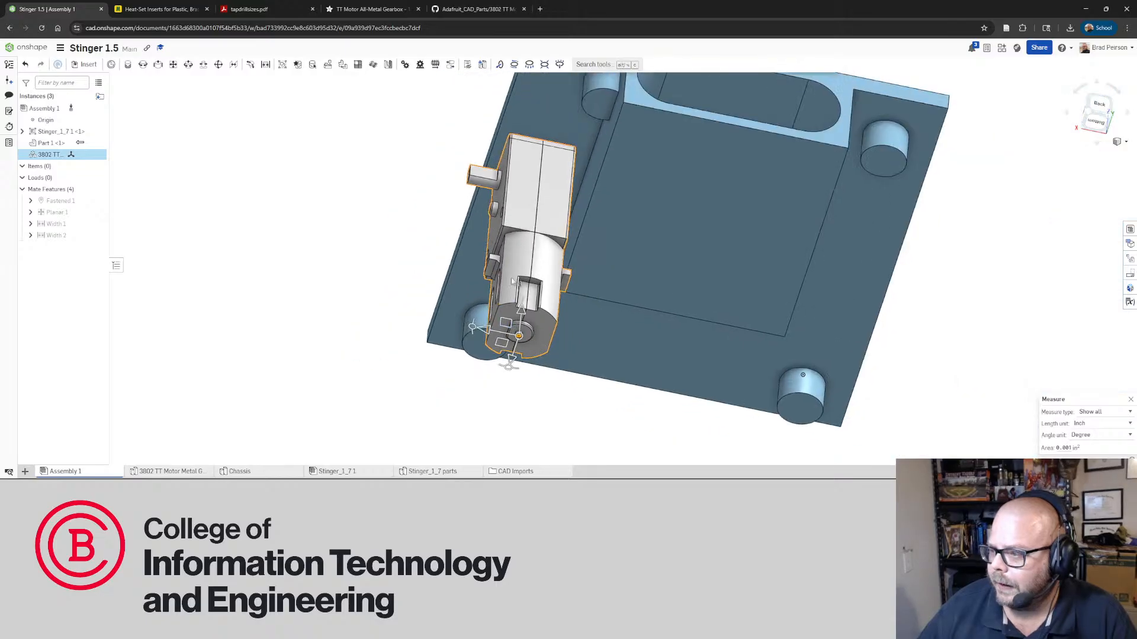
pyautogui.moveTo(500, 324); pyautogui.dragTo(583, 355, button='right')
pyautogui.scroll(-4, 527, 258)
pyautogui.moveTo(526, 258); pyautogui.dragTo(548, 264, button='right')
pyautogui.scroll(4, 504, 204)
pyautogui.moveTo(502, 203); pyautogui.dragTo(571, 201, button='right')
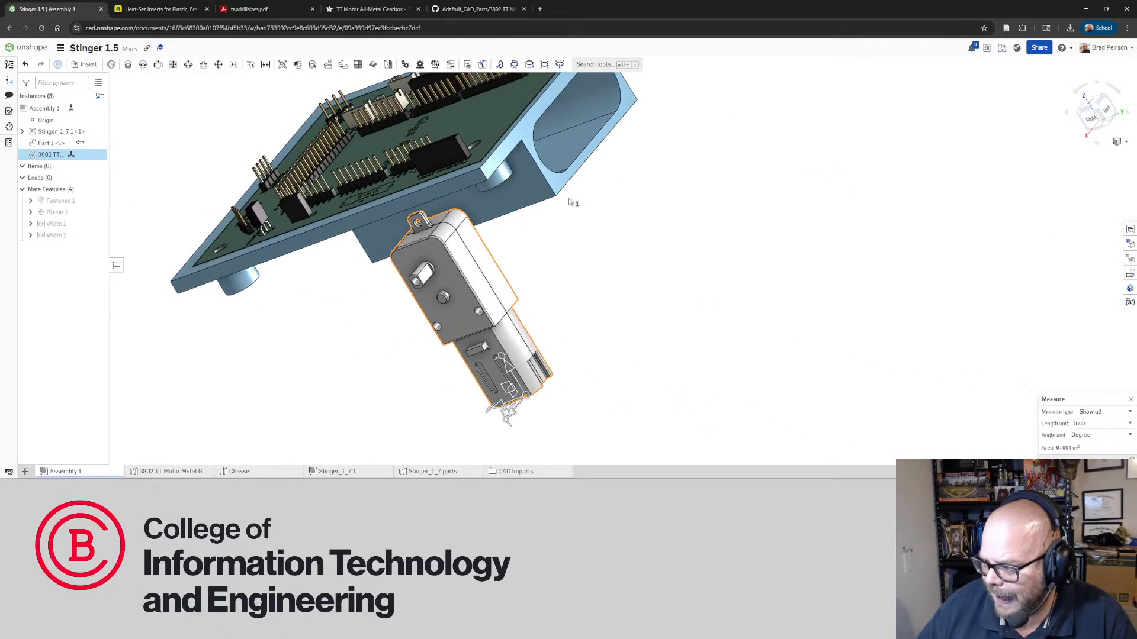
pyautogui.click(558, 188)
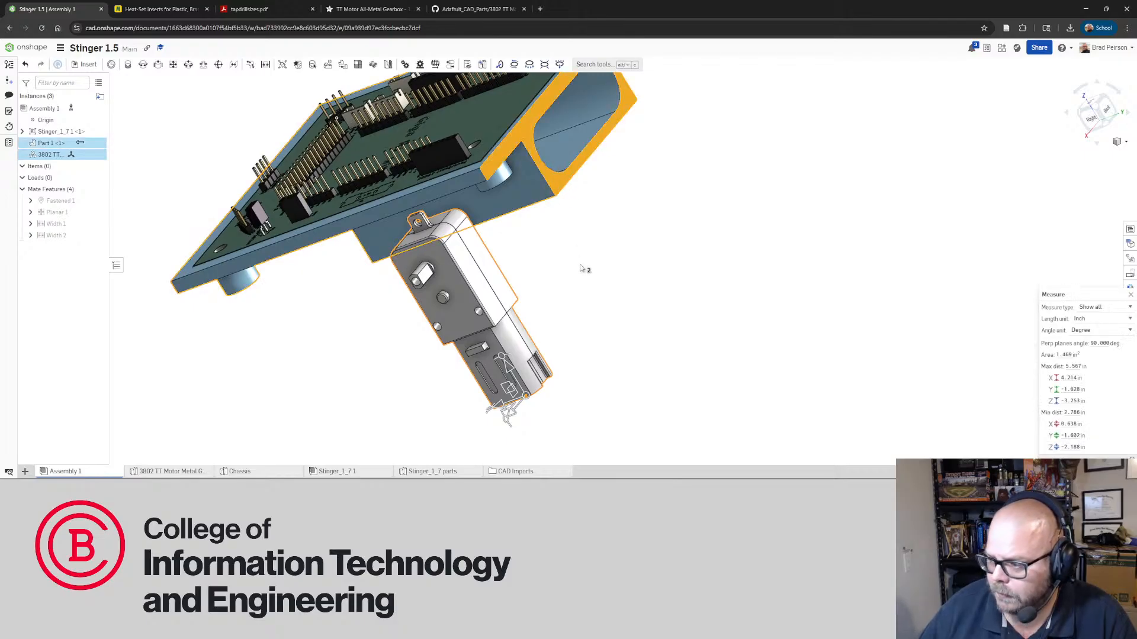
pyautogui.click(567, 285)
pyautogui.moveTo(567, 278); pyautogui.dragTo(594, 244, button='right')
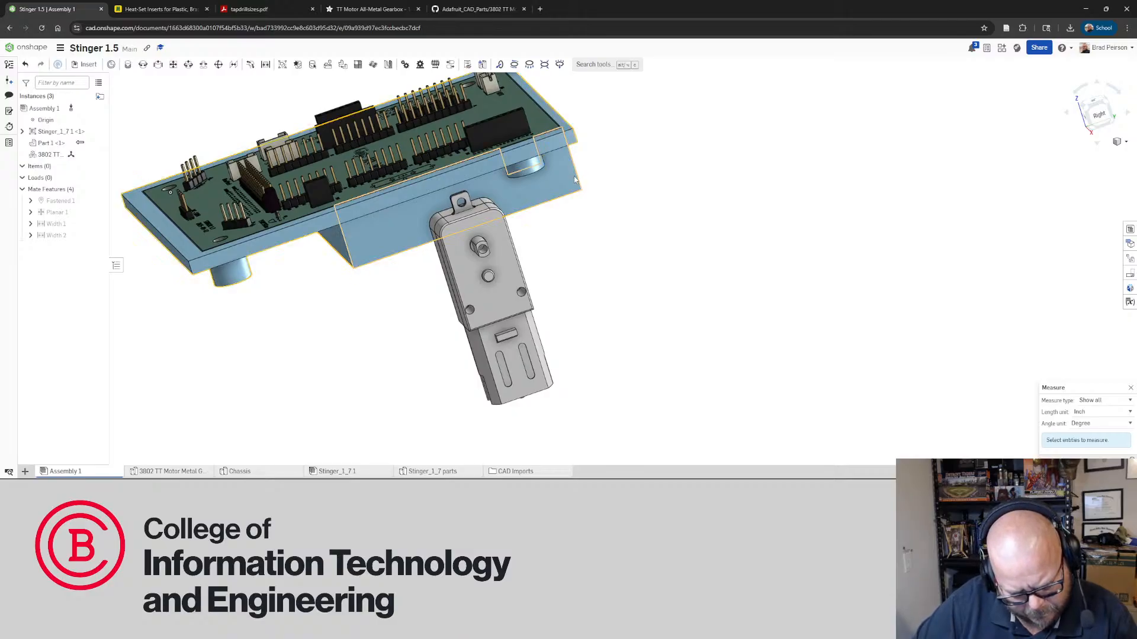
# Examine the board's motor-side edge and PowerBoost 1000C header relative to the motor from above, the side and below
pyautogui.moveTo(445, 137); pyautogui.dragTo(515, 158, button='right')
pyautogui.scroll(3, 507, 135)
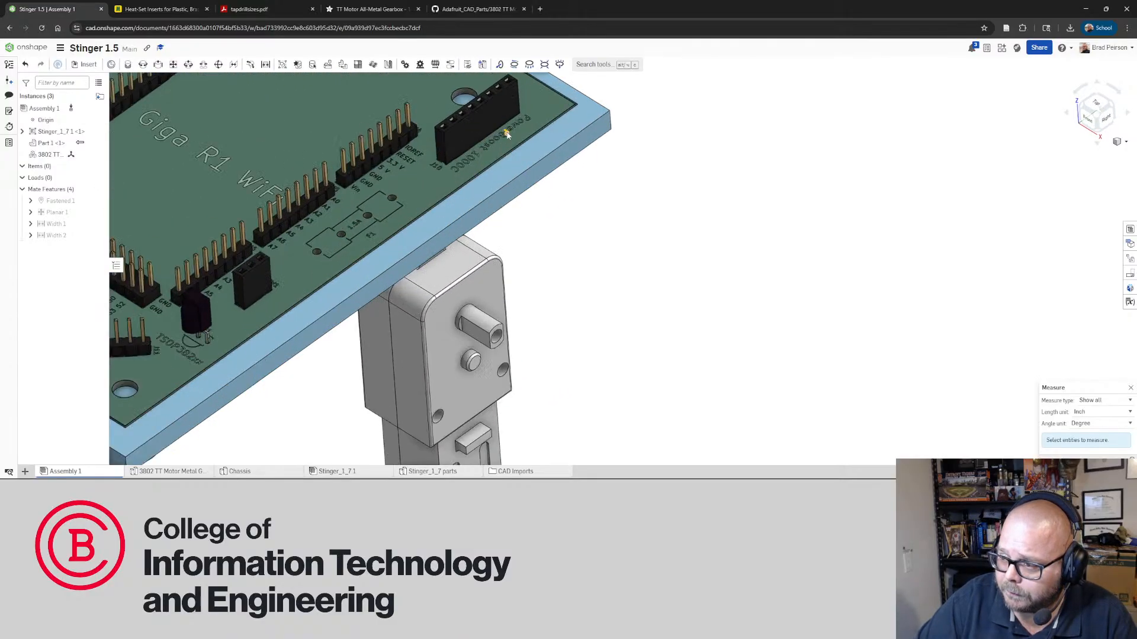
pyautogui.scroll(-3, 507, 135)
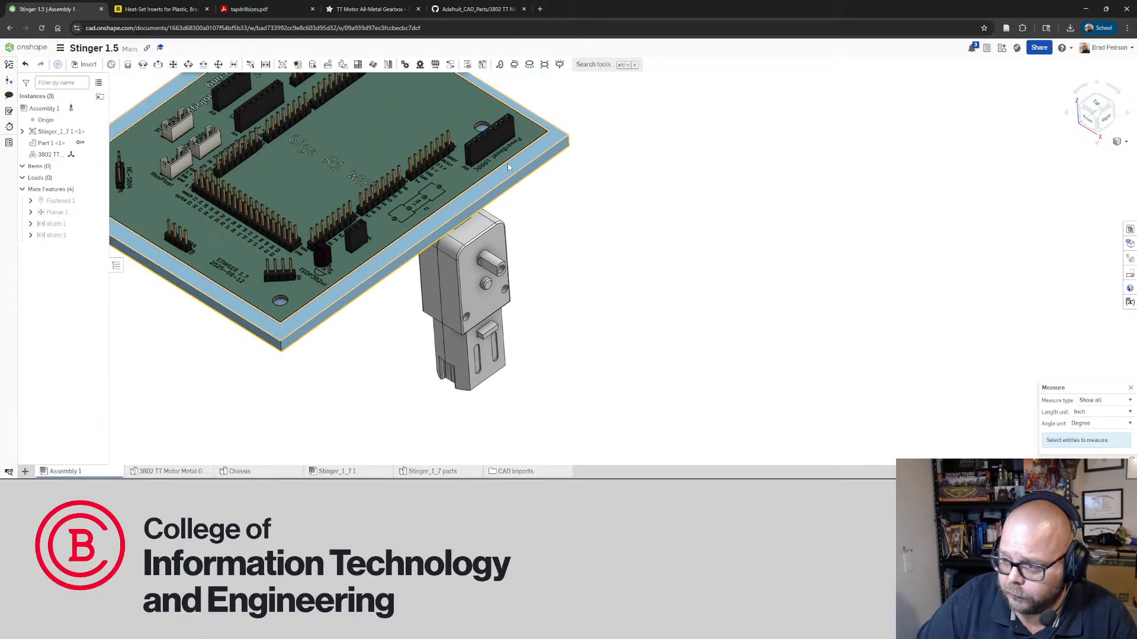
pyautogui.moveTo(501, 149); pyautogui.dragTo(521, 154, button='right')
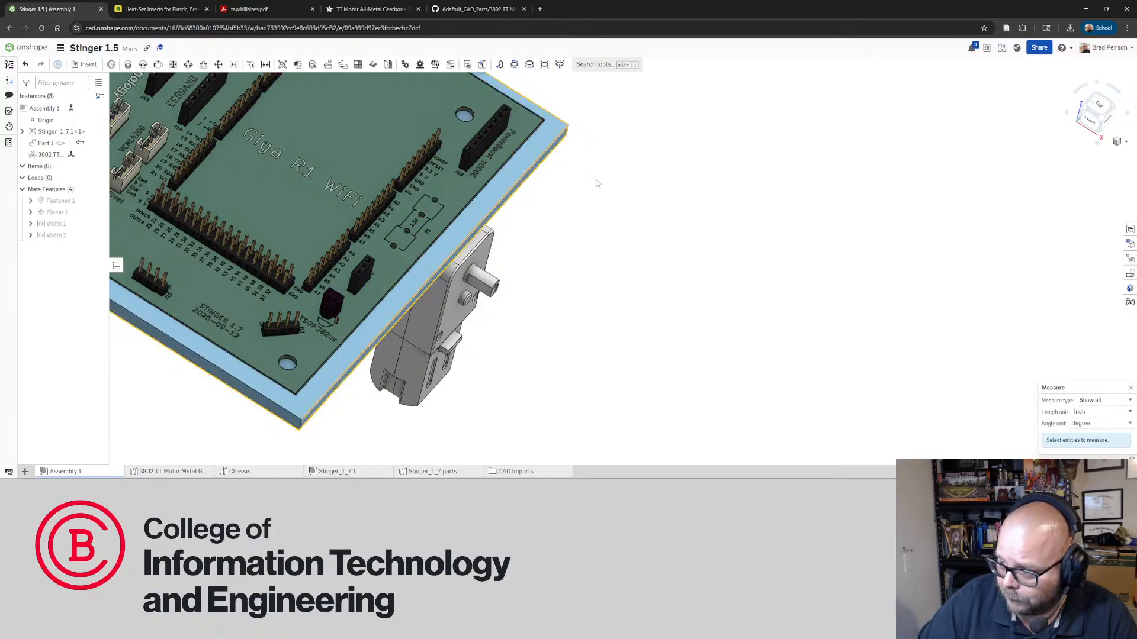
pyautogui.moveTo(533, 254); pyautogui.dragTo(451, 234, button='right')
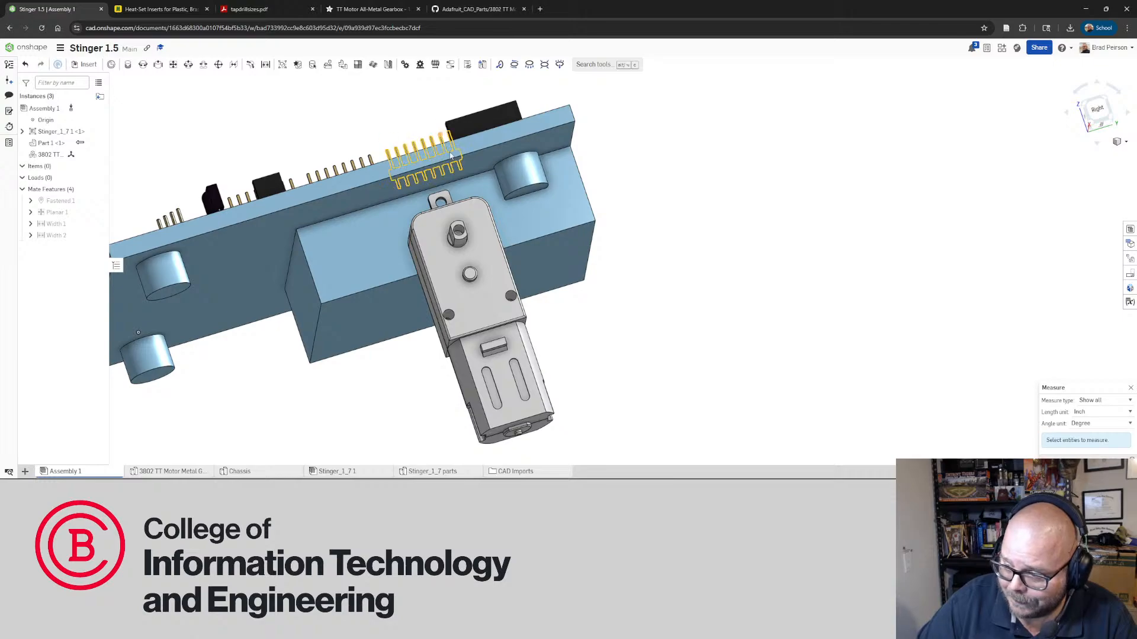
pyautogui.moveTo(450, 155); pyautogui.dragTo(361, 235, button='right')
pyautogui.scroll(-4, 361, 235)
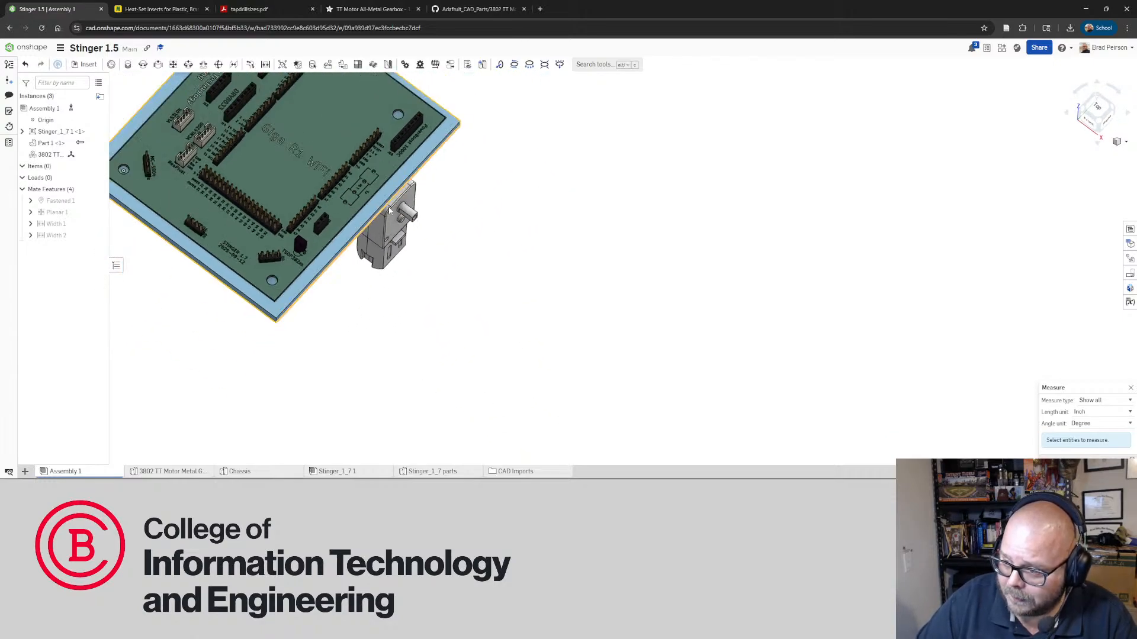
# Measure the end face of the PowerBoost 1000C header and check the header's position above the motor
pyautogui.scroll(5, 392, 155)
pyautogui.click(393, 152)
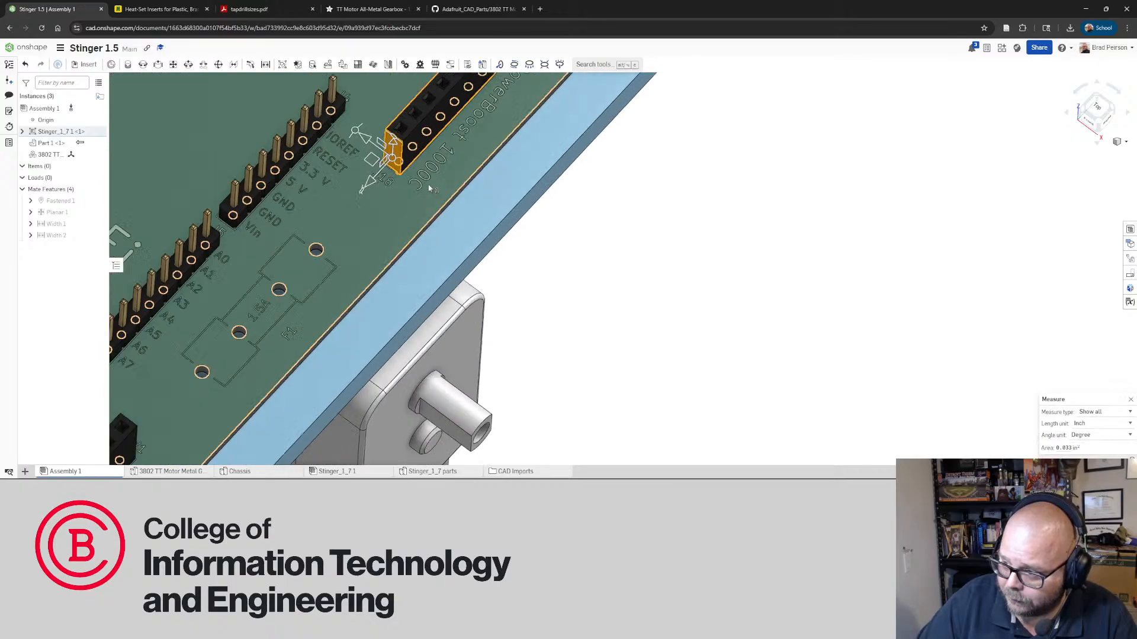
pyautogui.scroll(-5, 430, 188)
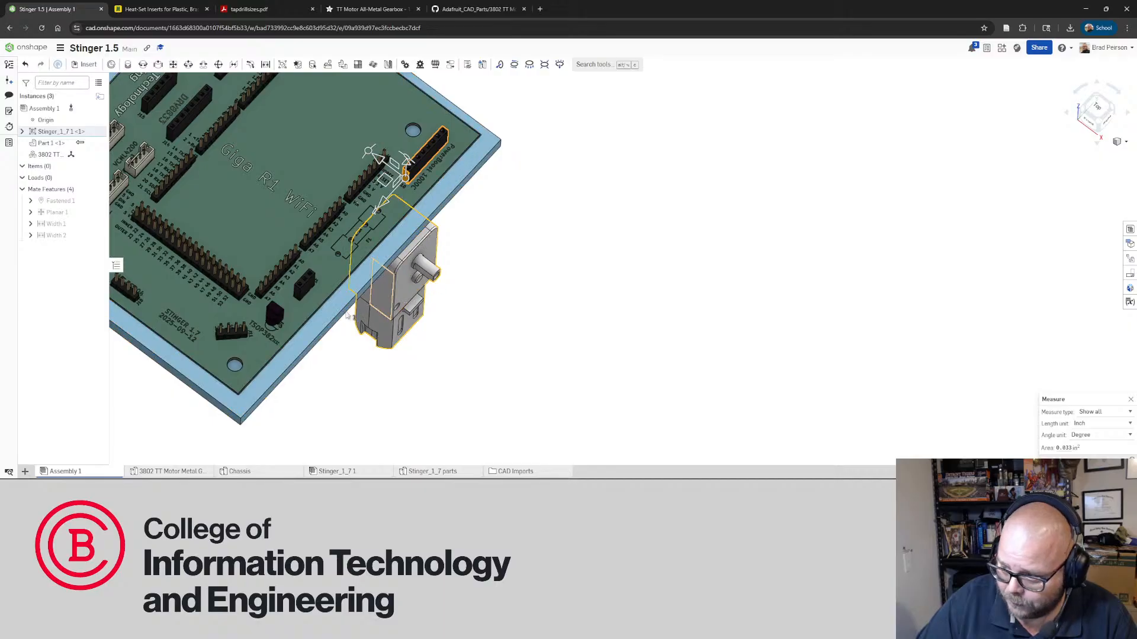
pyautogui.moveTo(624, 350); pyautogui.dragTo(563, 264, button='right')
pyautogui.click(563, 264)
pyautogui.scroll(3, 479, 207)
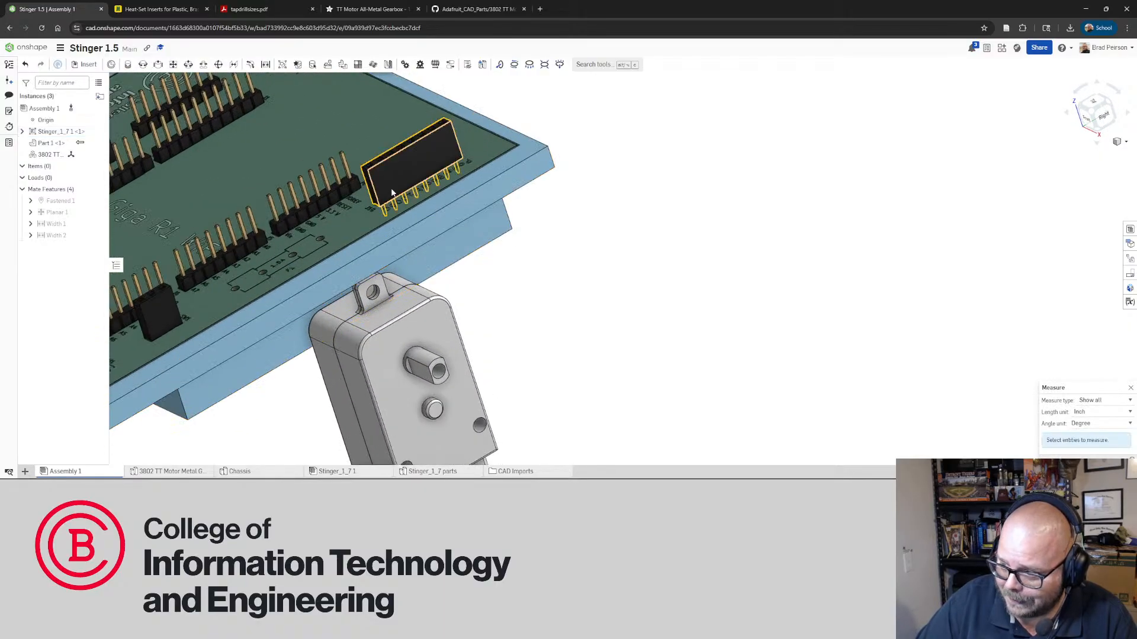
pyautogui.scroll(3, 392, 192)
pyautogui.click(360, 205)
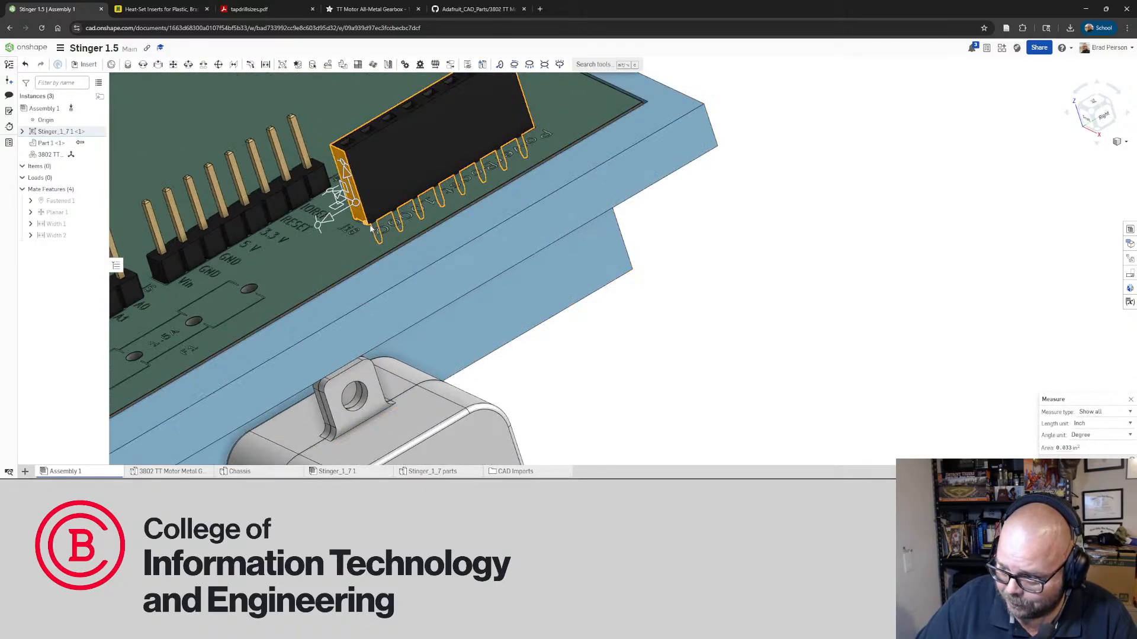
pyautogui.scroll(-5, 538, 257)
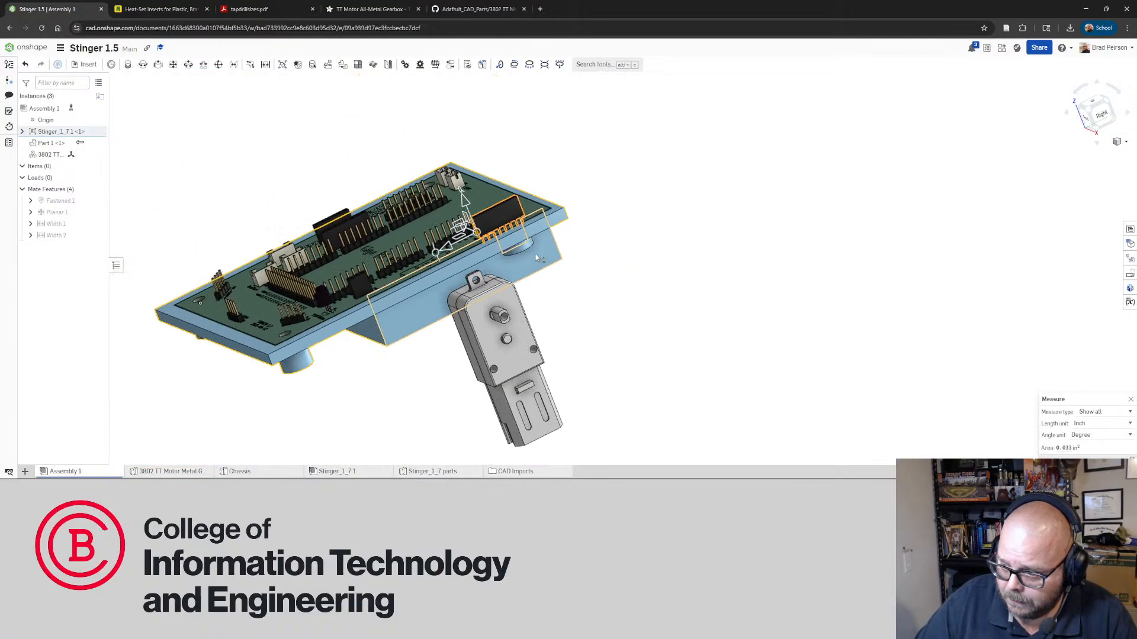
pyautogui.click(614, 322)
pyautogui.moveTo(614, 322)
pyautogui.mouseDown(button='right')
pyautogui.moveTo(599, 294)
pyautogui.moveTo(579, 305)
pyautogui.moveTo(590, 295)
pyautogui.moveTo(631, 316)
pyautogui.mouseUp(button='right')
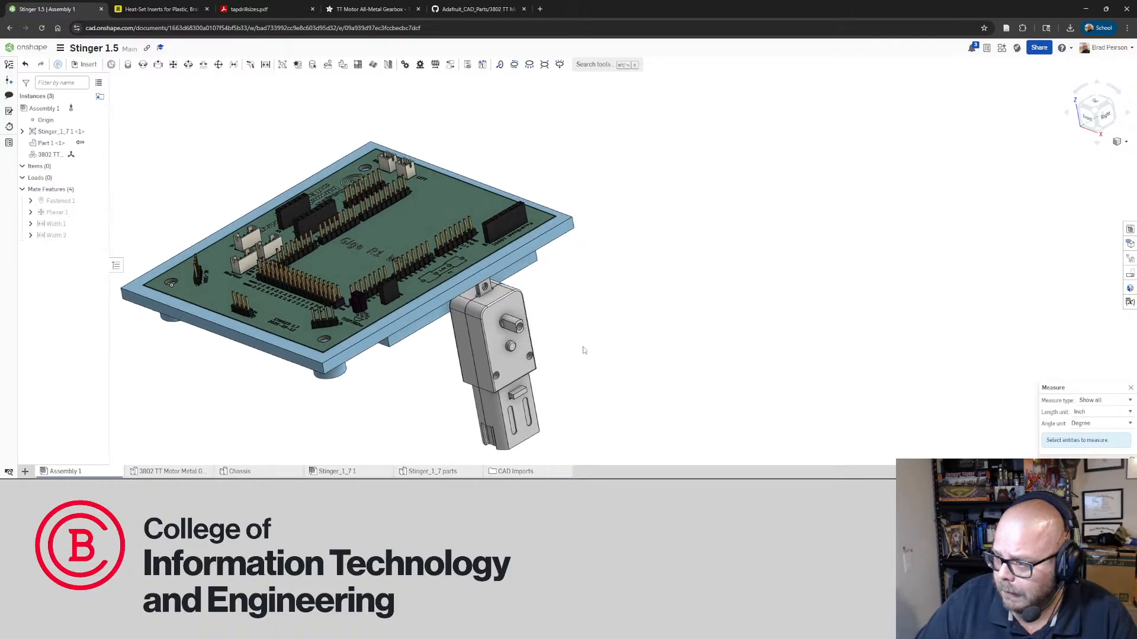
# Switch to the Adafruit shop, search for "battery charger" and open the PowerBoost 1000 Charger (1000C) product page
pyautogui.click(474, 11)
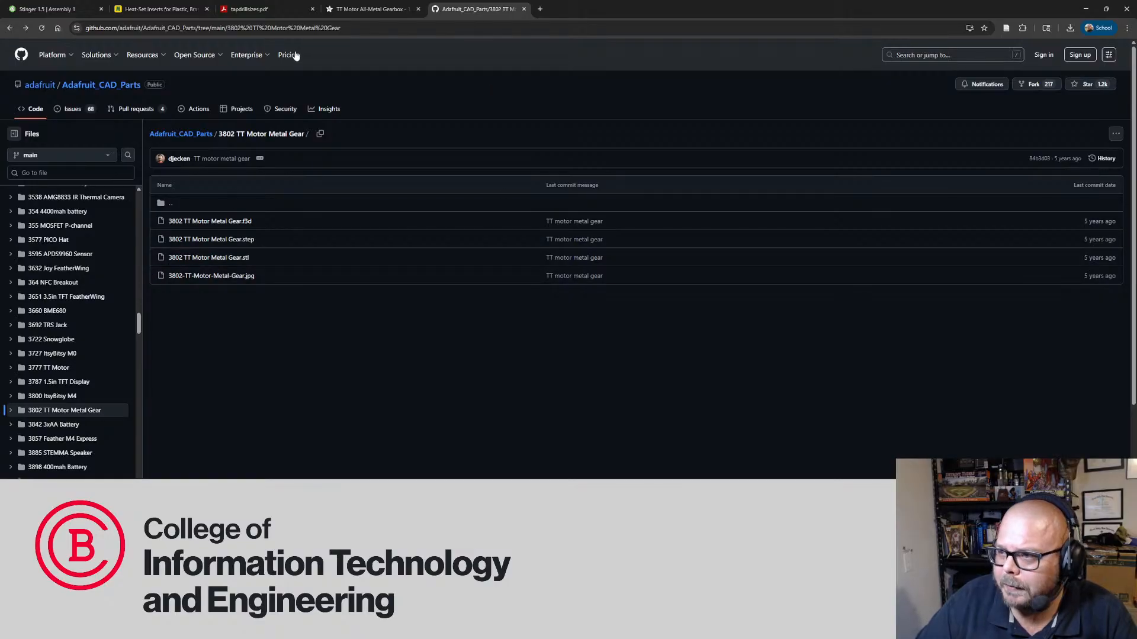
pyautogui.click(361, 10)
pyautogui.scroll(10, 491, 260)
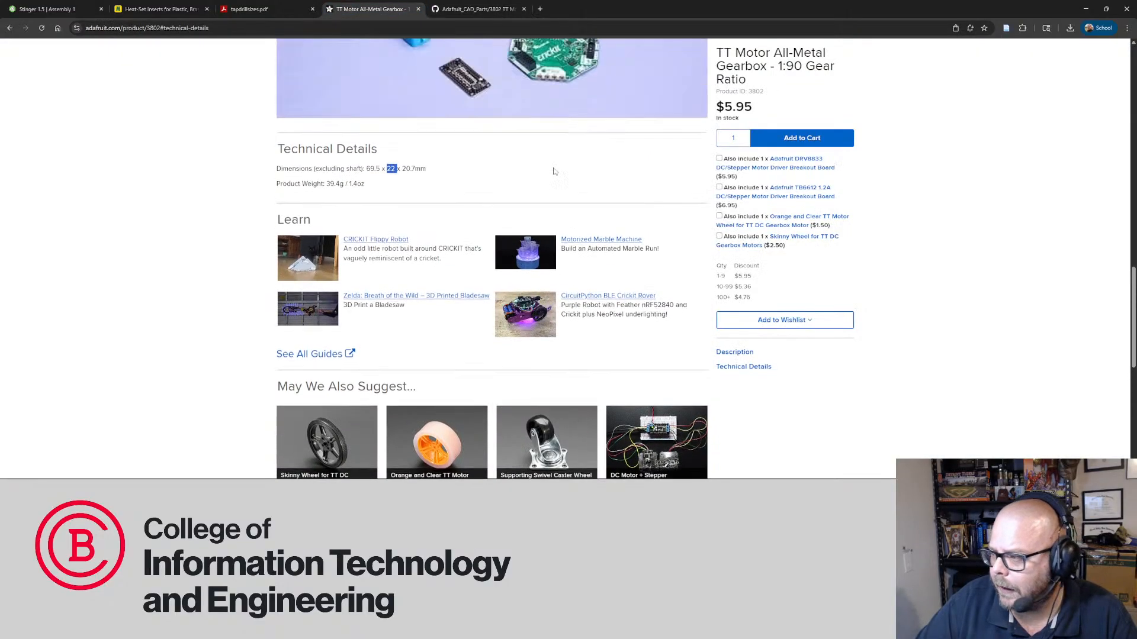
pyautogui.scroll(2, 494, 153)
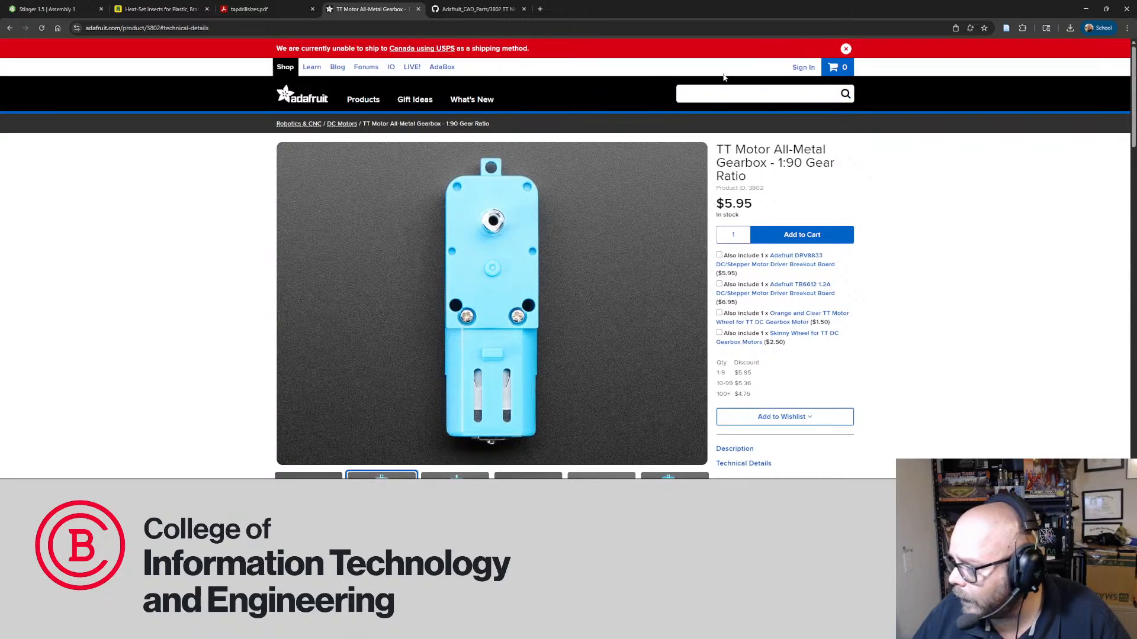
pyautogui.click(746, 98)
pyautogui.write('b')
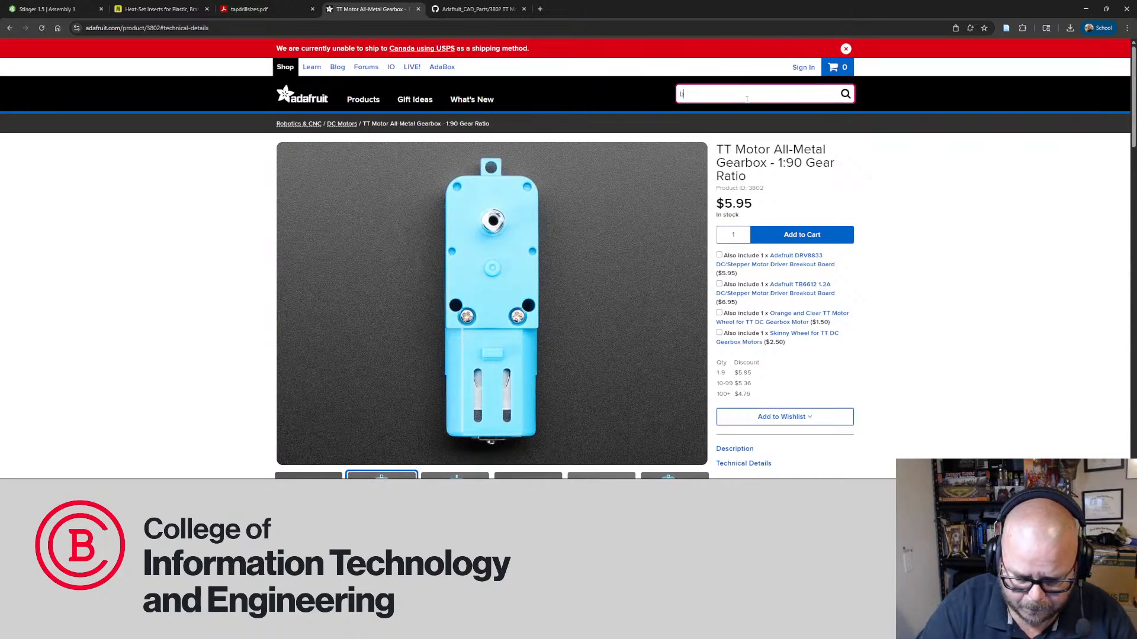
pyautogui.write('attery')
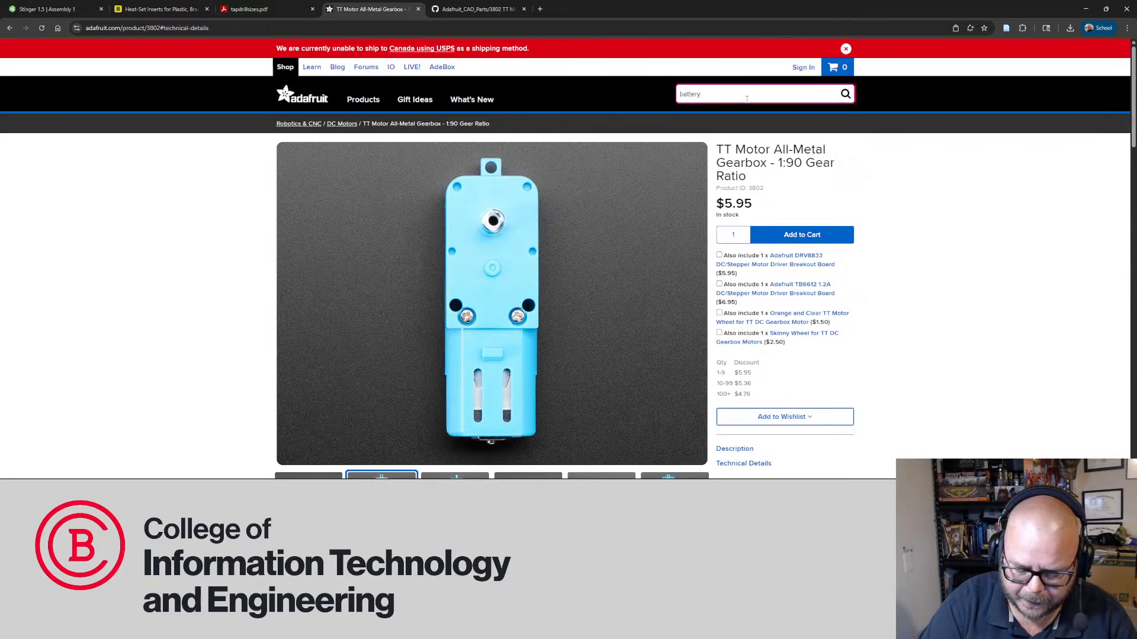
pyautogui.write(' charger')
pyautogui.press('Return')
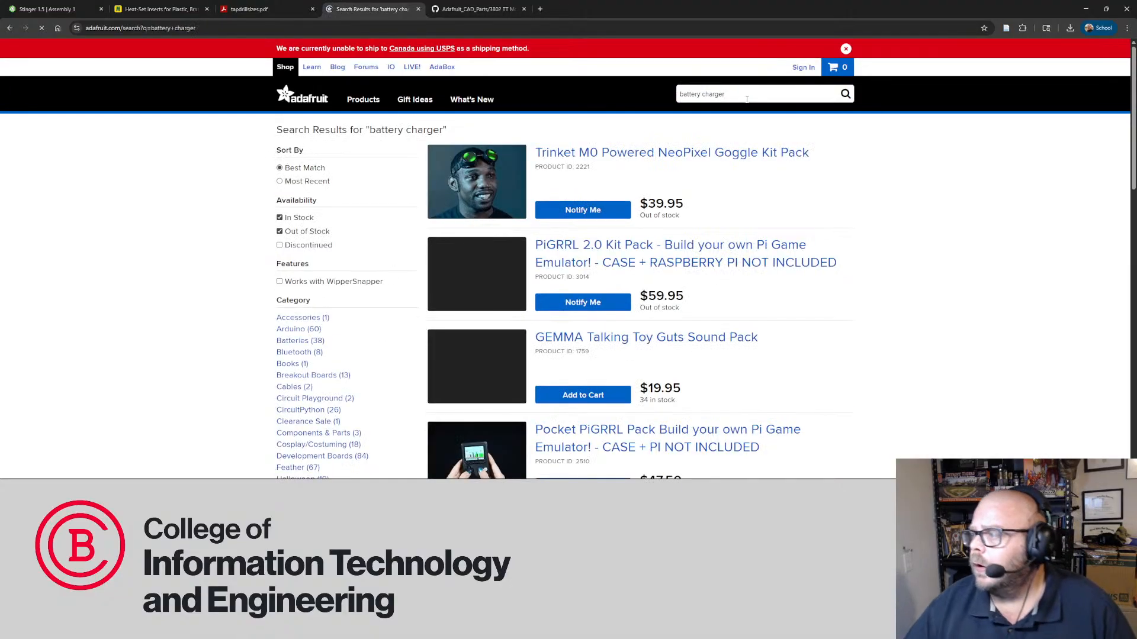
pyautogui.scroll(-8, 474, 214)
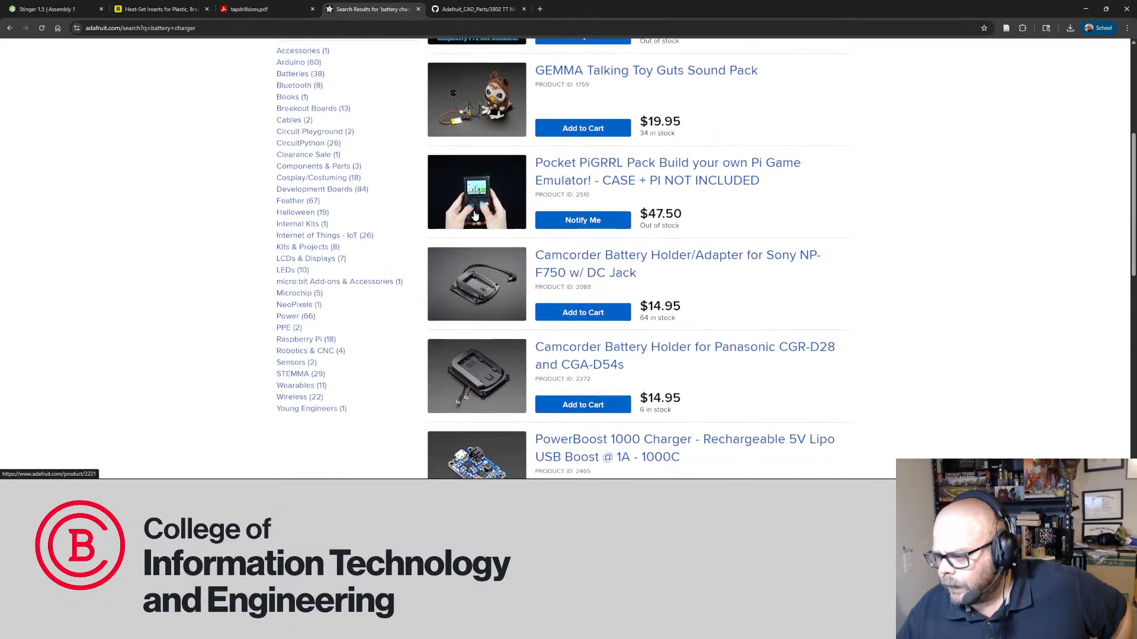
pyautogui.click(587, 218)
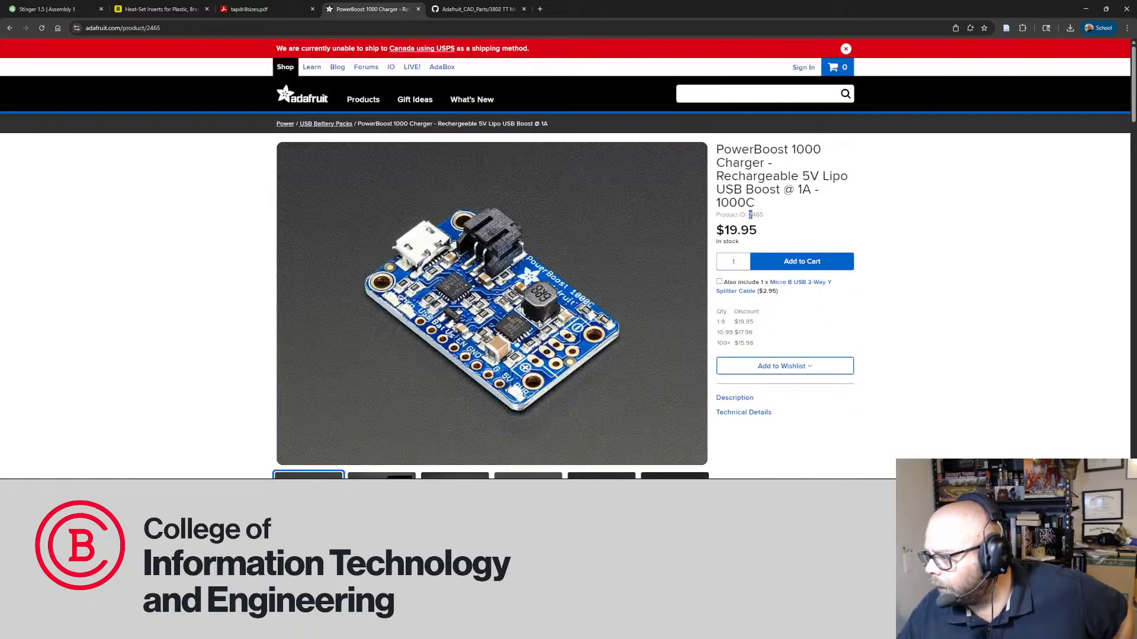
# Switch to the Adafruit_CAD_Parts repository on GitHub and open the 2465 Powerboost 1000C folder
pyautogui.click(477, 9)
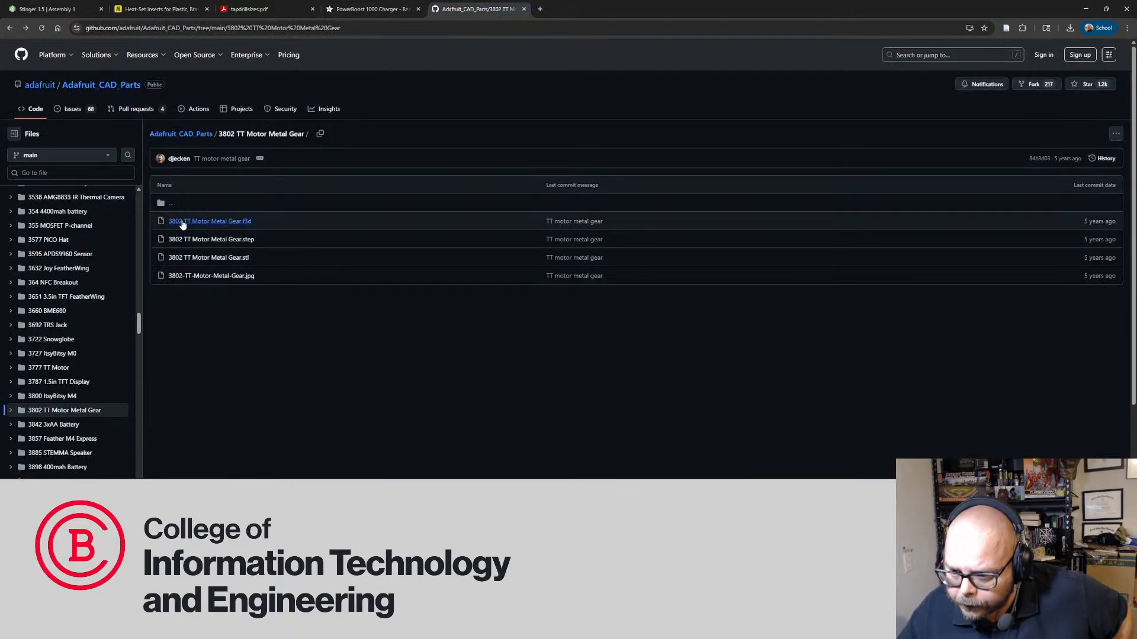
pyautogui.scroll(7, 63, 308)
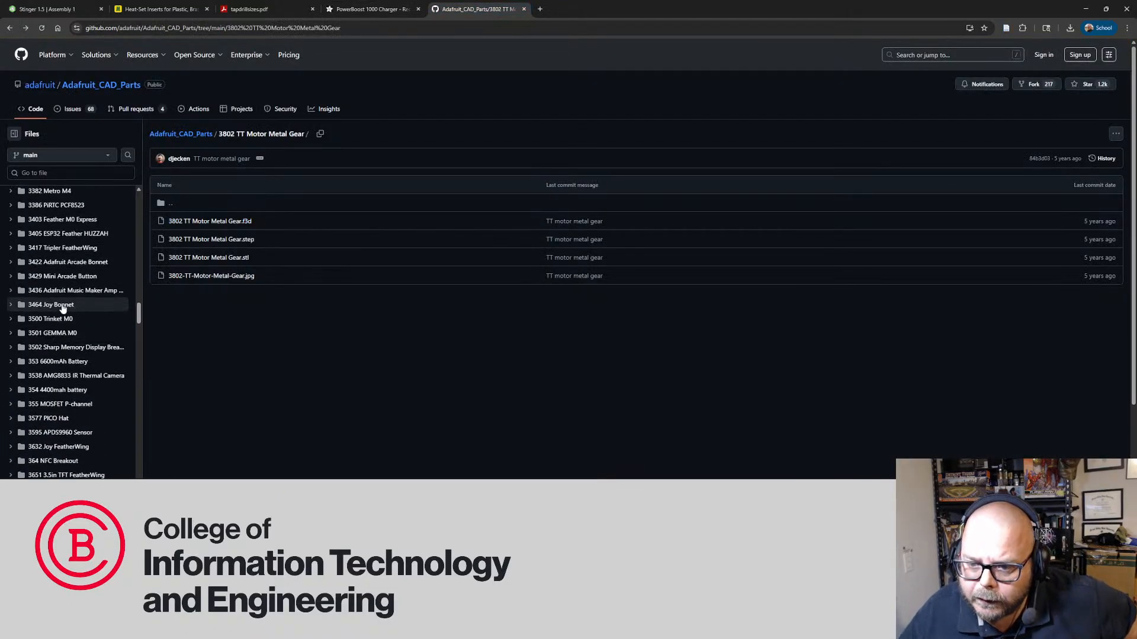
pyautogui.scroll(6, 62, 308)
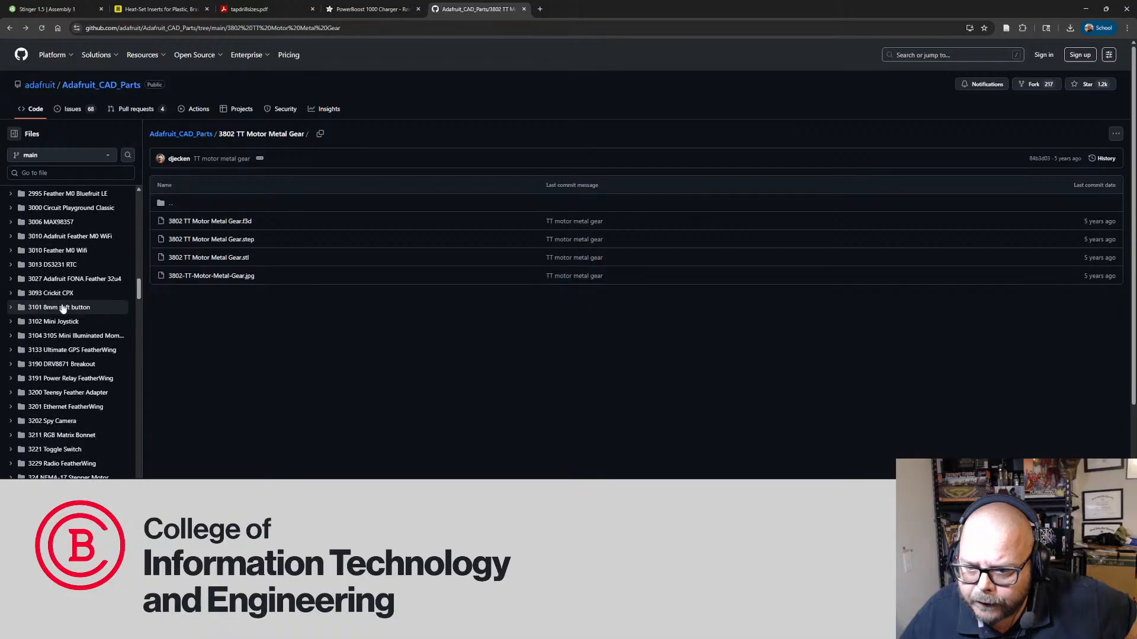
pyautogui.scroll(4, 63, 309)
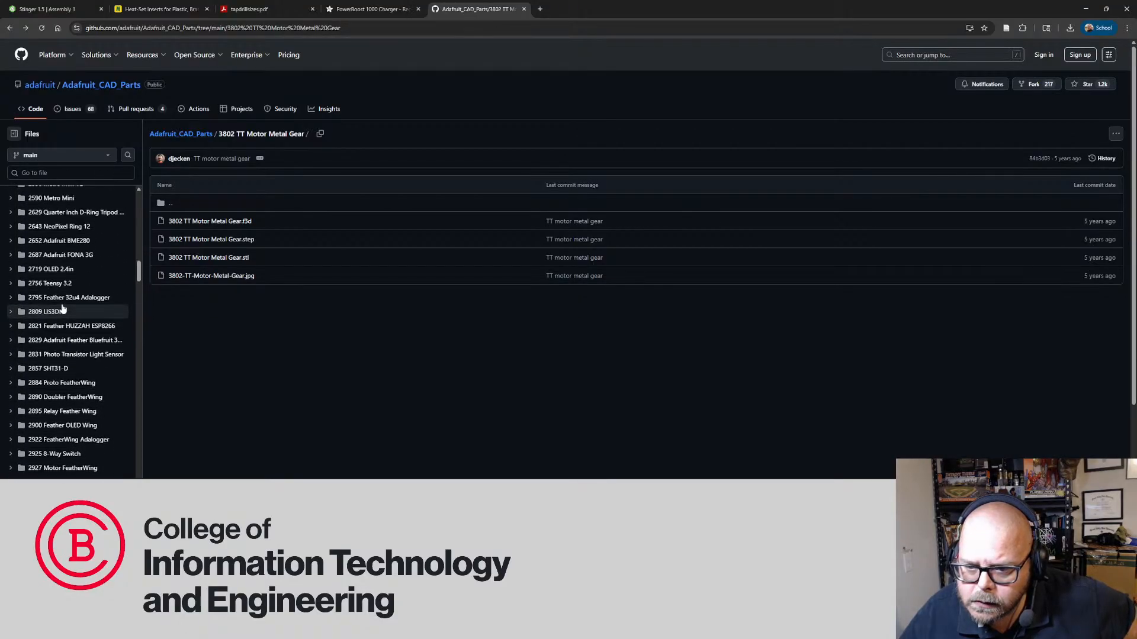
pyautogui.scroll(2, 63, 309)
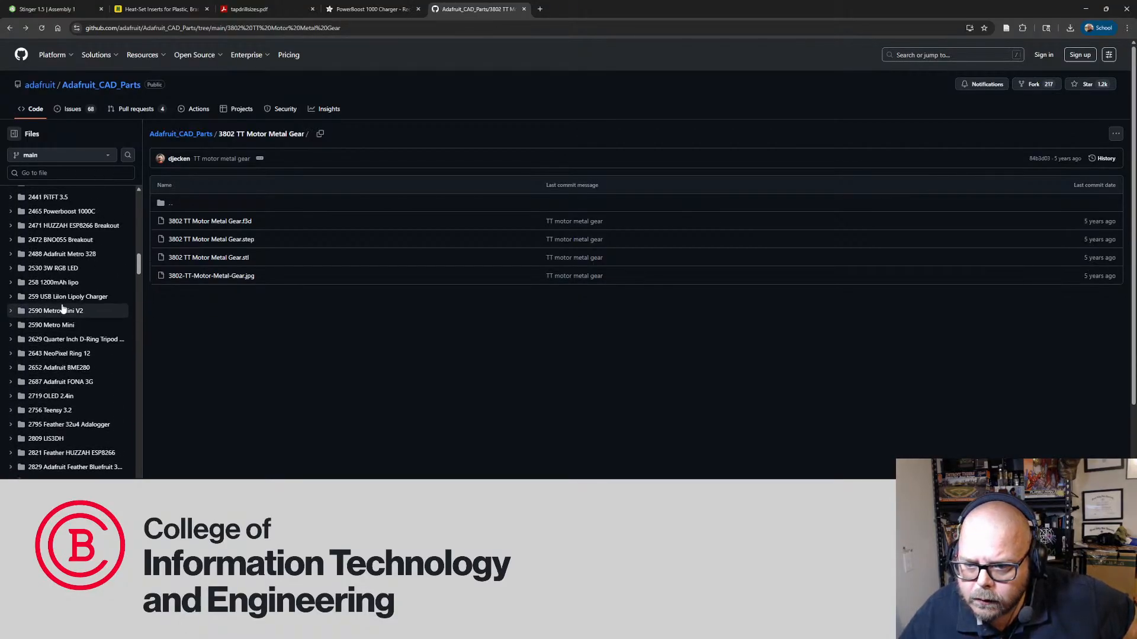
pyautogui.scroll(2, 68, 220)
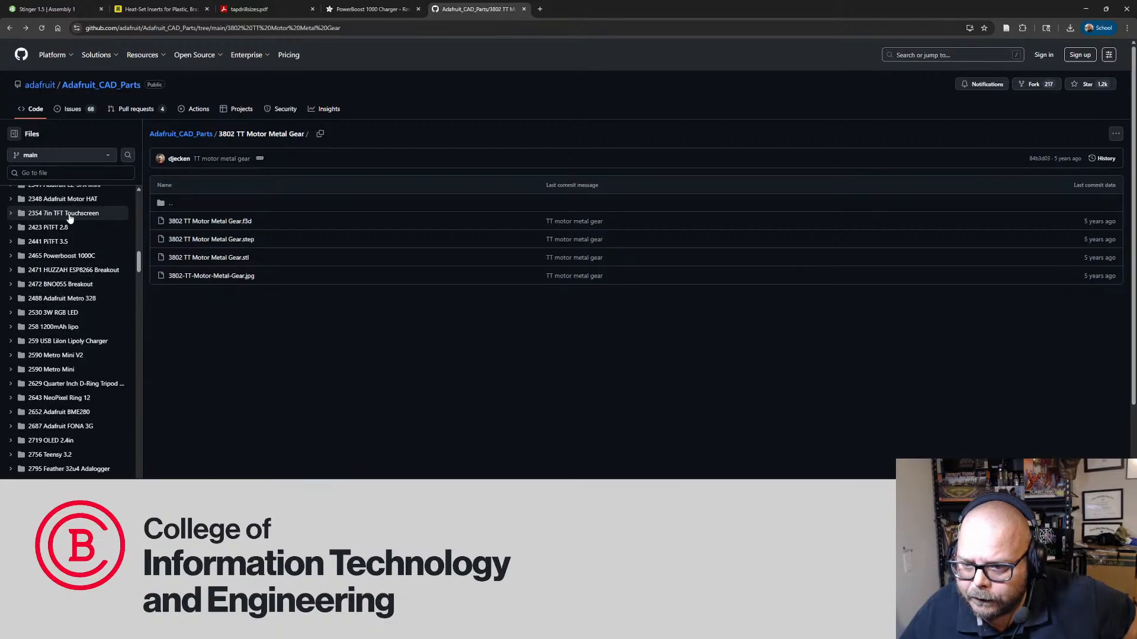
pyautogui.click(80, 256)
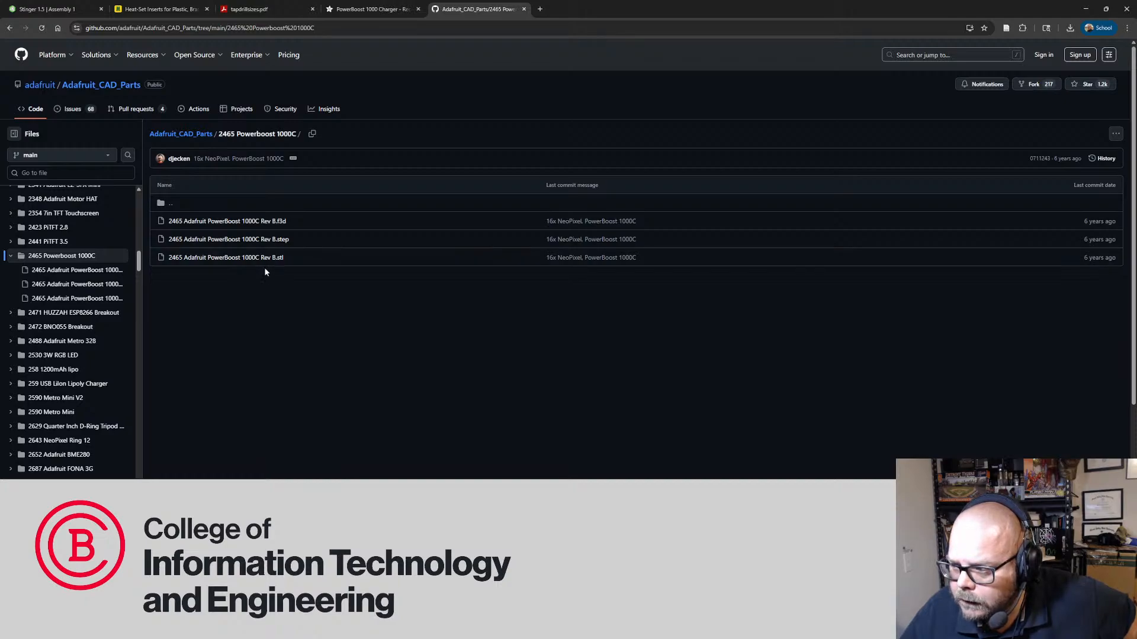
# Return to the Adafruit product page and review the PowerBoost 1000C's description and its photos of the board, USB connector, edges and underside
pyautogui.click(370, 8)
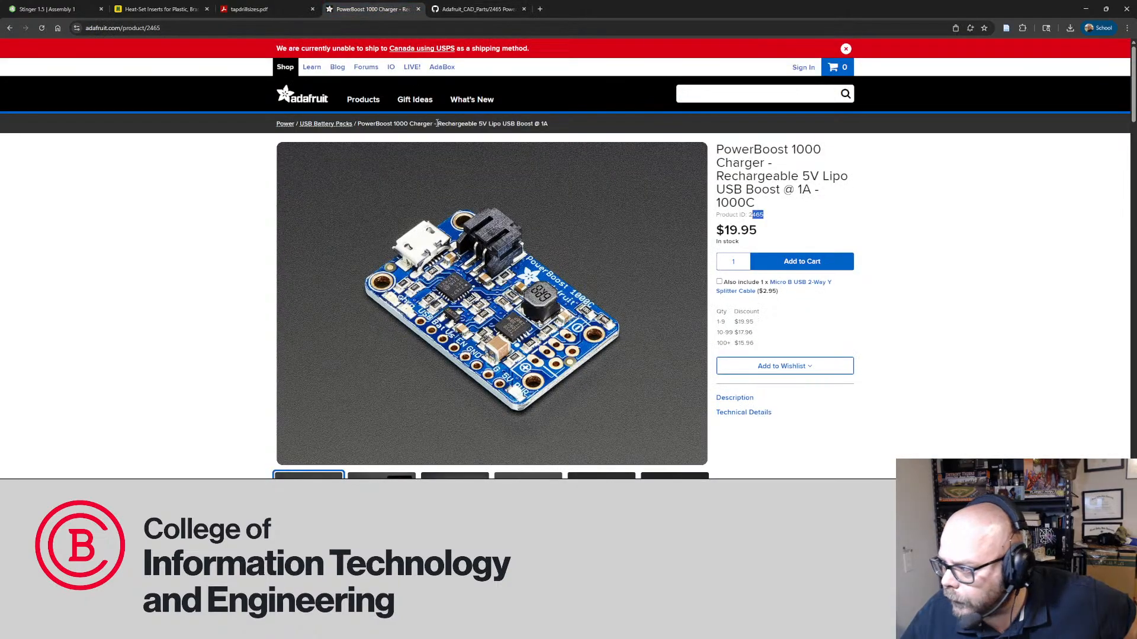
pyautogui.scroll(-6, 192, 207)
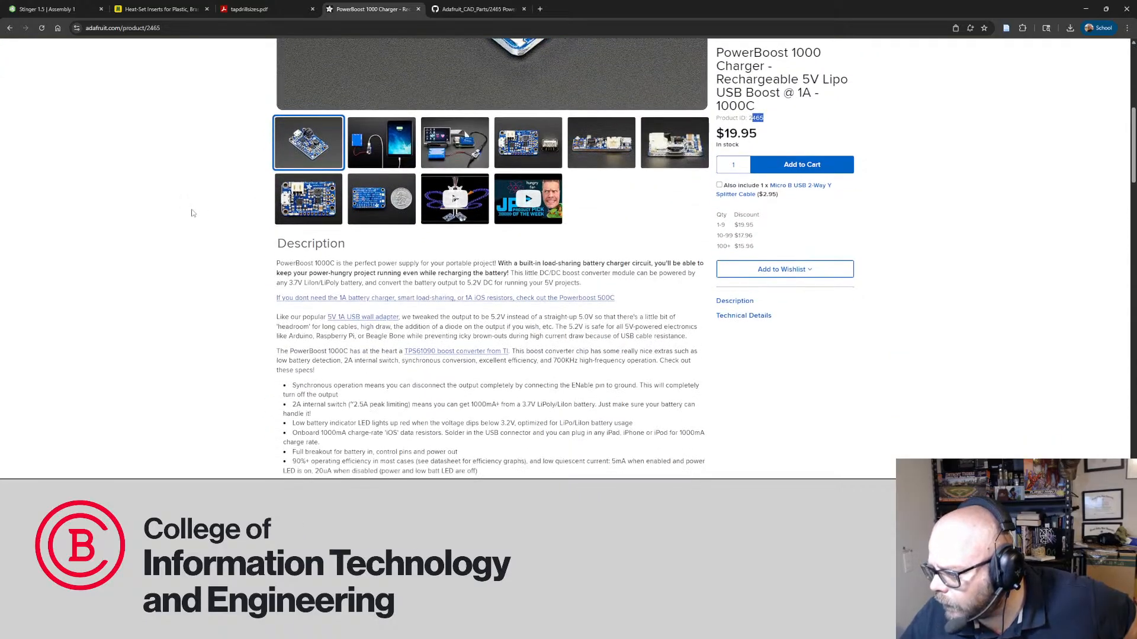
pyautogui.scroll(-3, 192, 214)
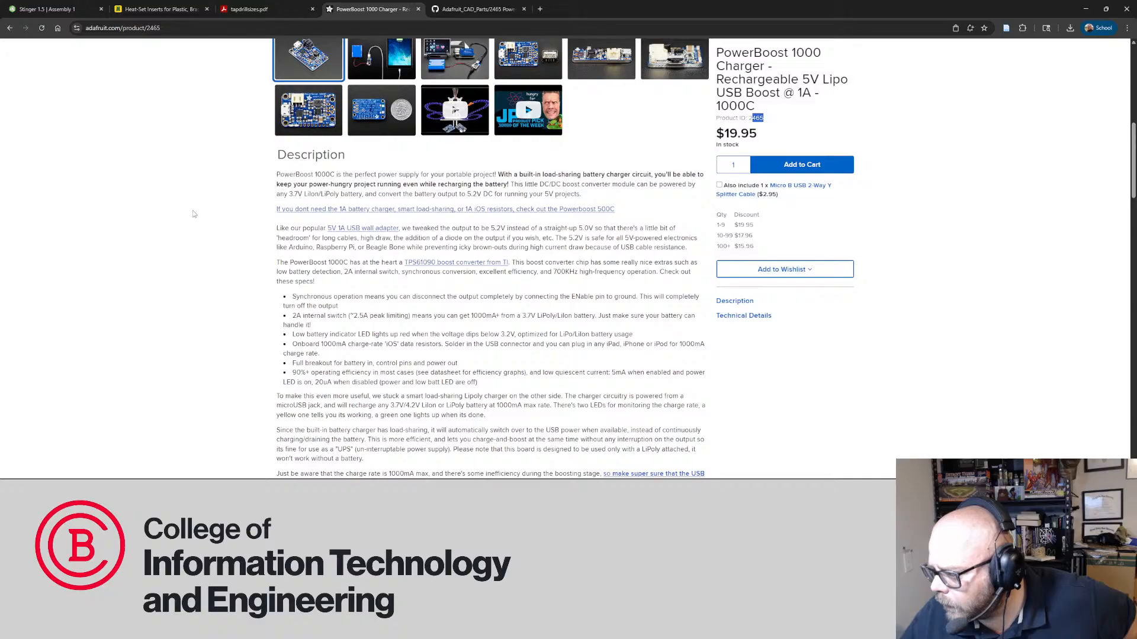
pyautogui.scroll(-4, 193, 214)
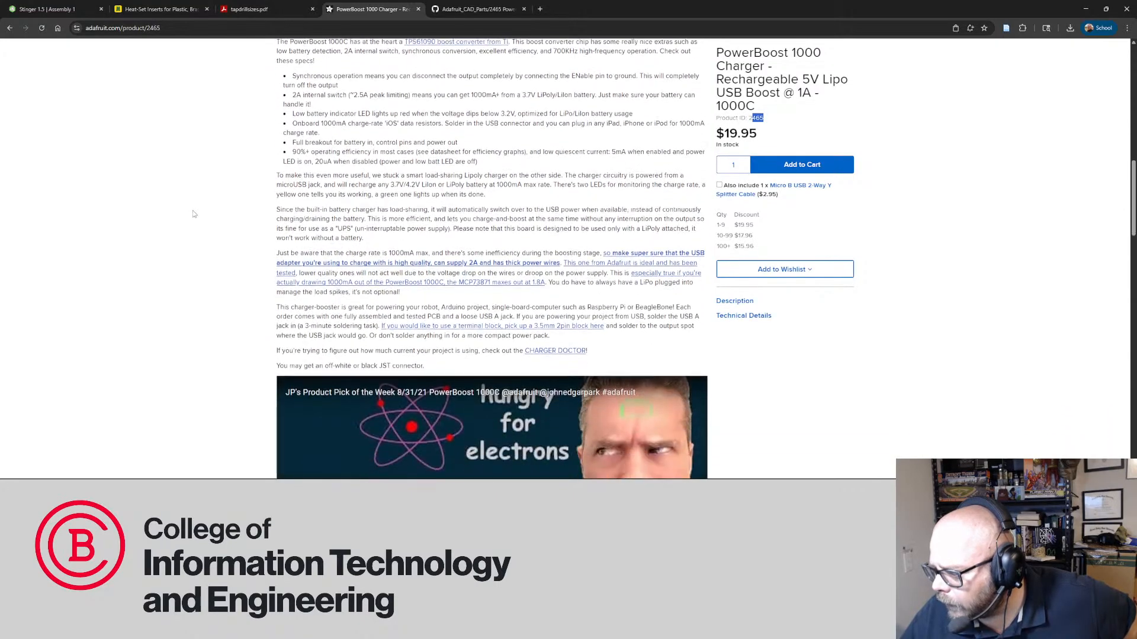
pyautogui.scroll(3, 193, 214)
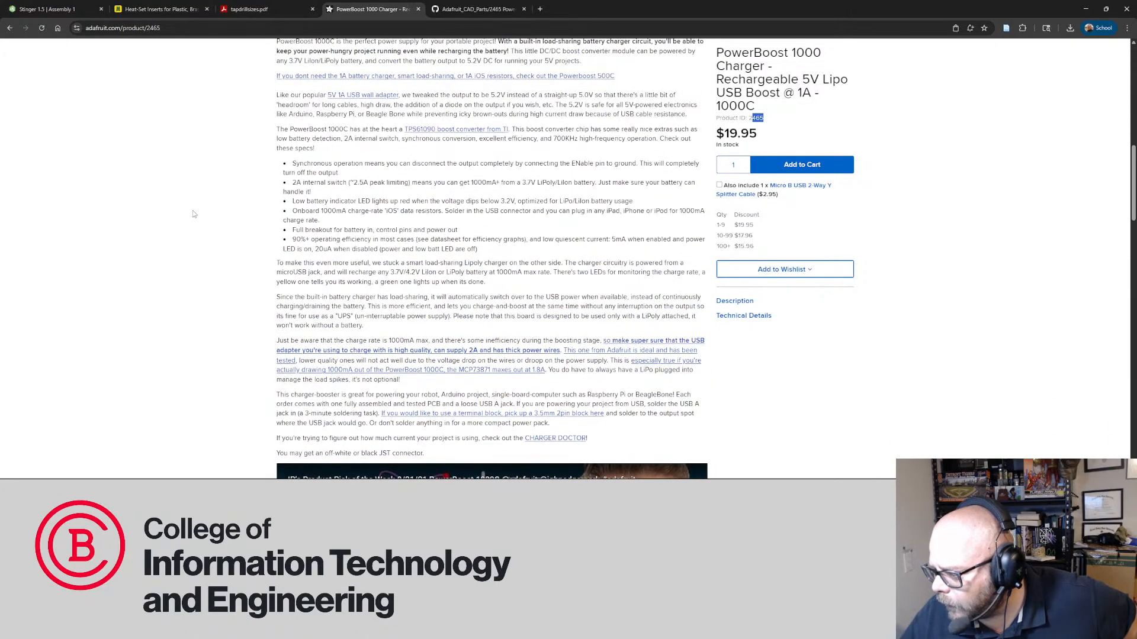
pyautogui.scroll(8, 193, 213)
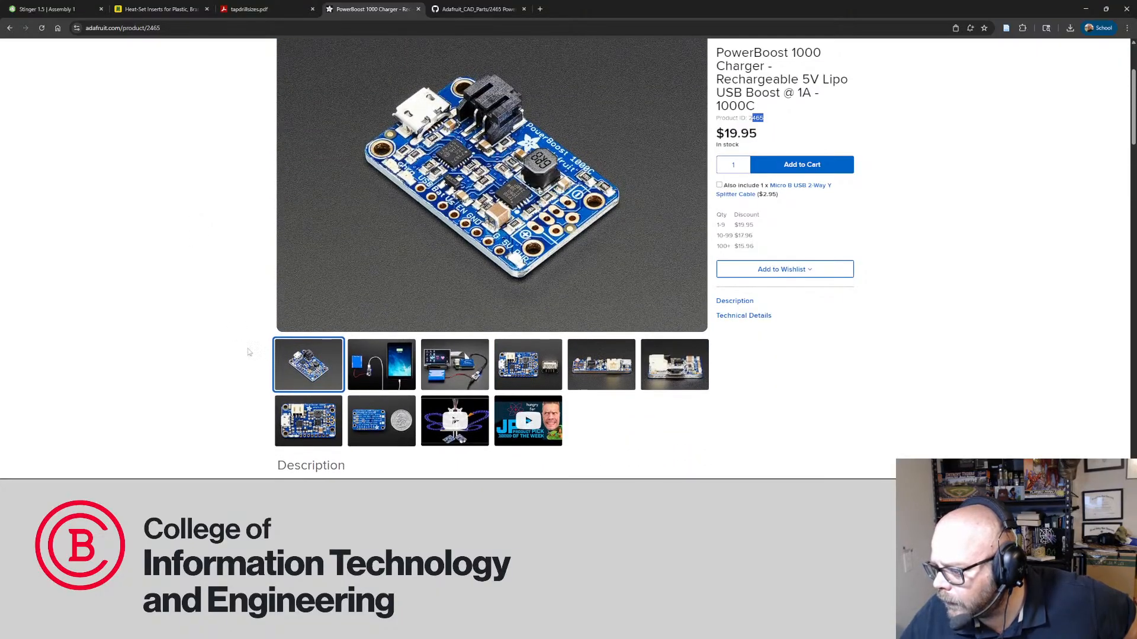
pyautogui.click(543, 376)
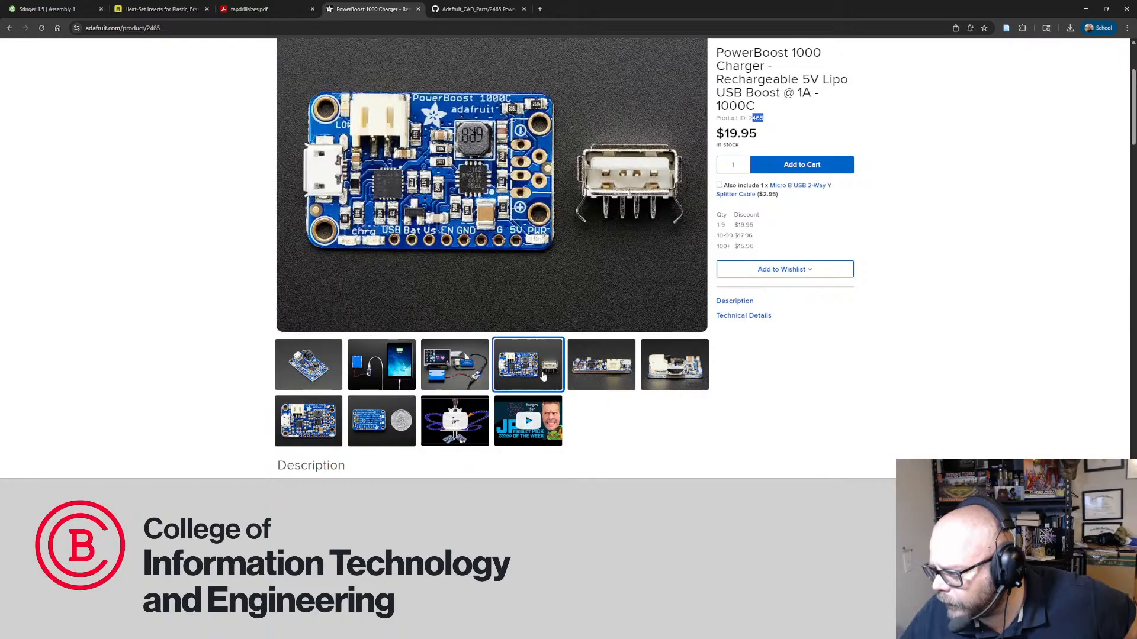
pyautogui.click(588, 368)
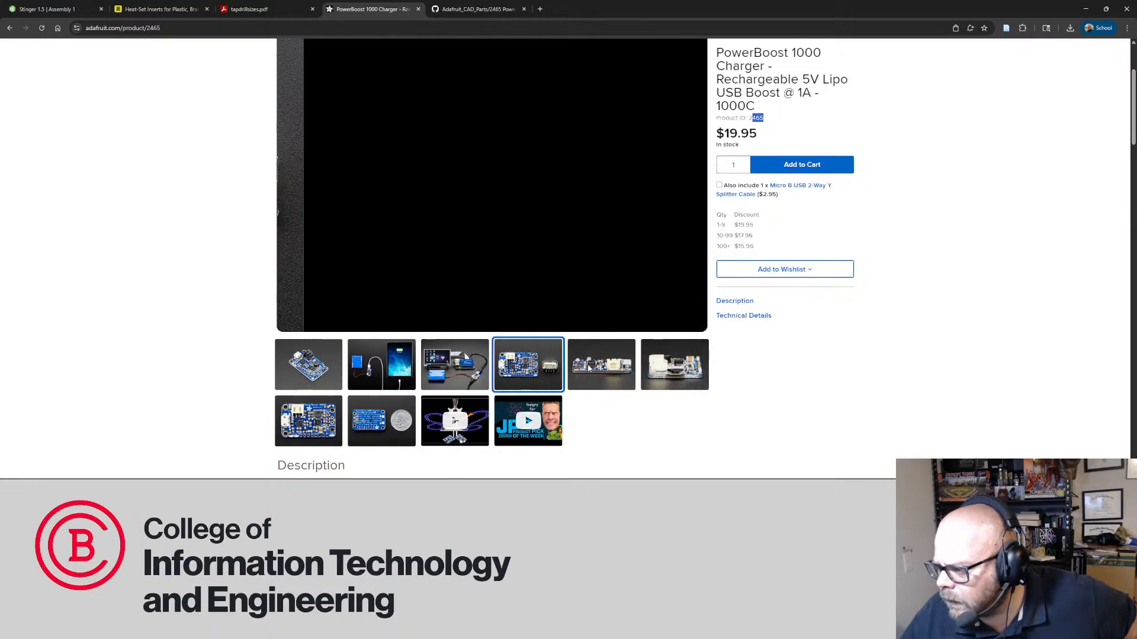
pyautogui.click(540, 368)
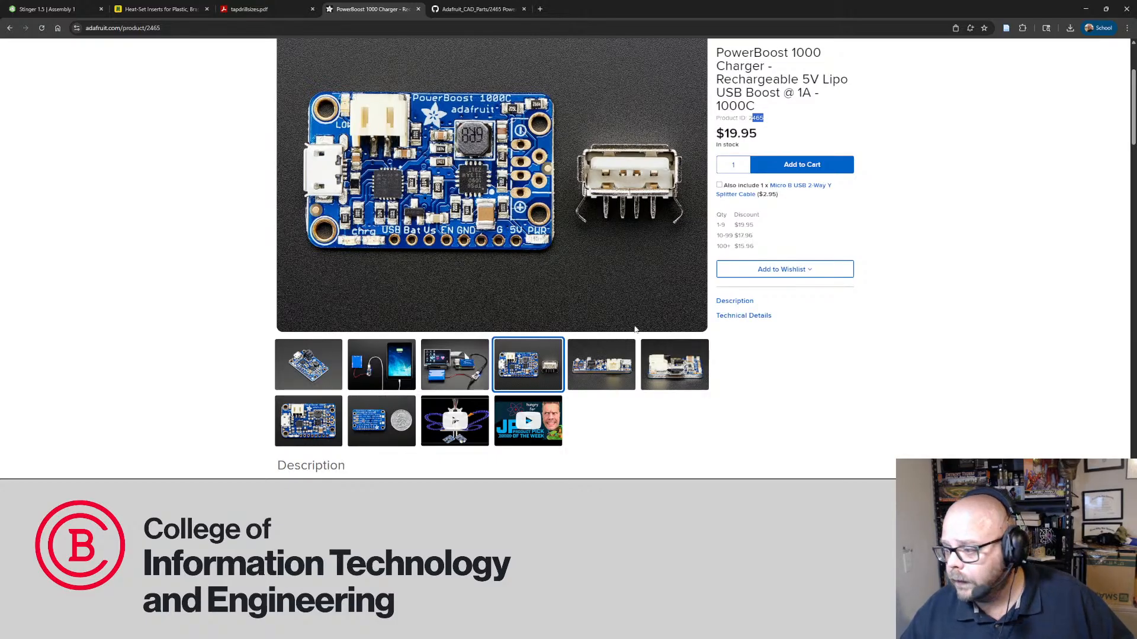
pyautogui.click(623, 364)
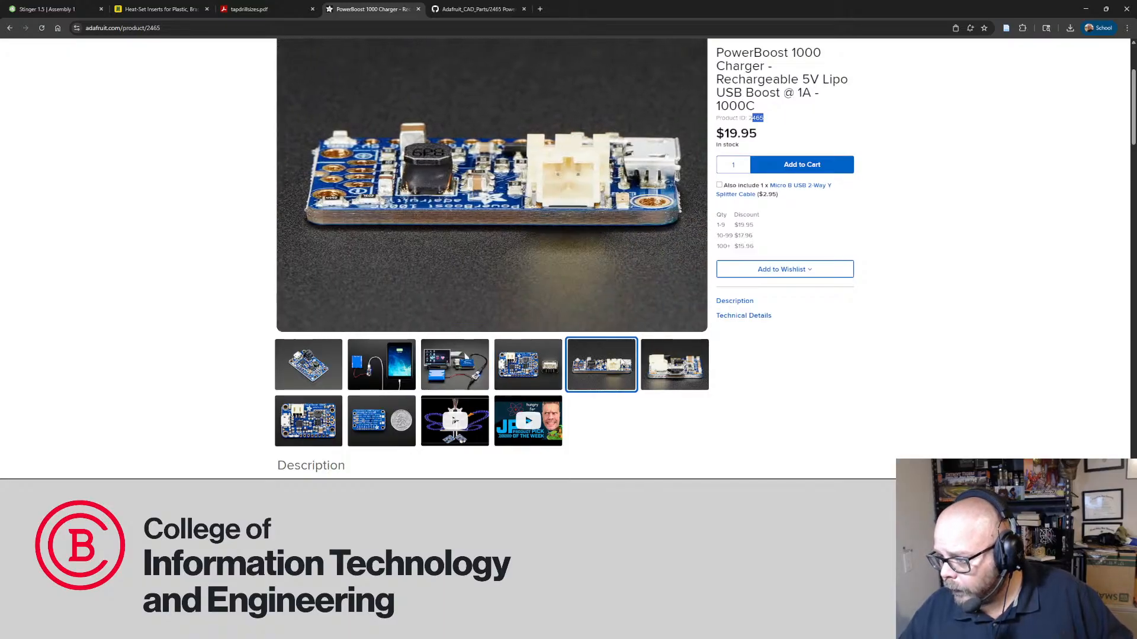
pyautogui.click(673, 368)
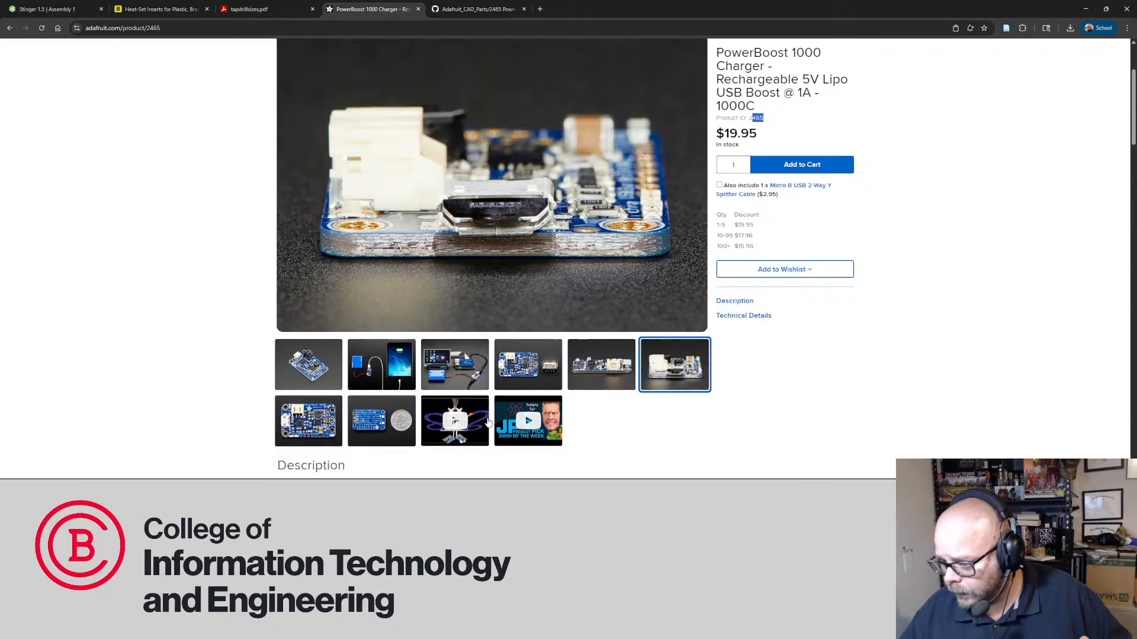
pyautogui.click(379, 419)
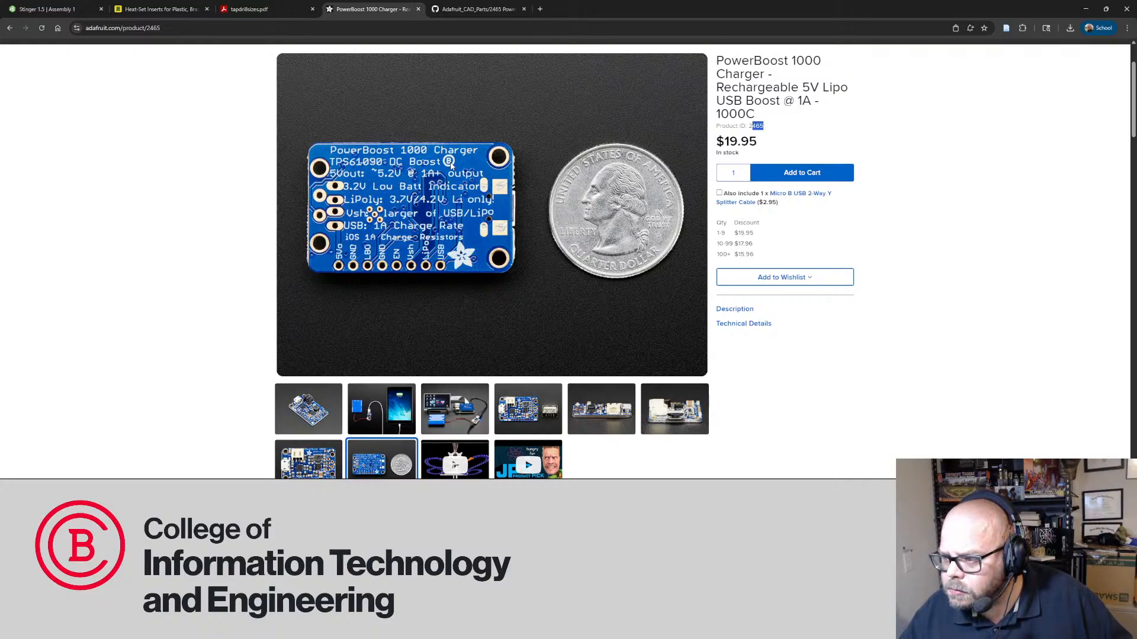
# Switch to the GitHub repository and download 2465 Adafruit PowerBoost 1000C Rev B.step
pyautogui.click(474, 10)
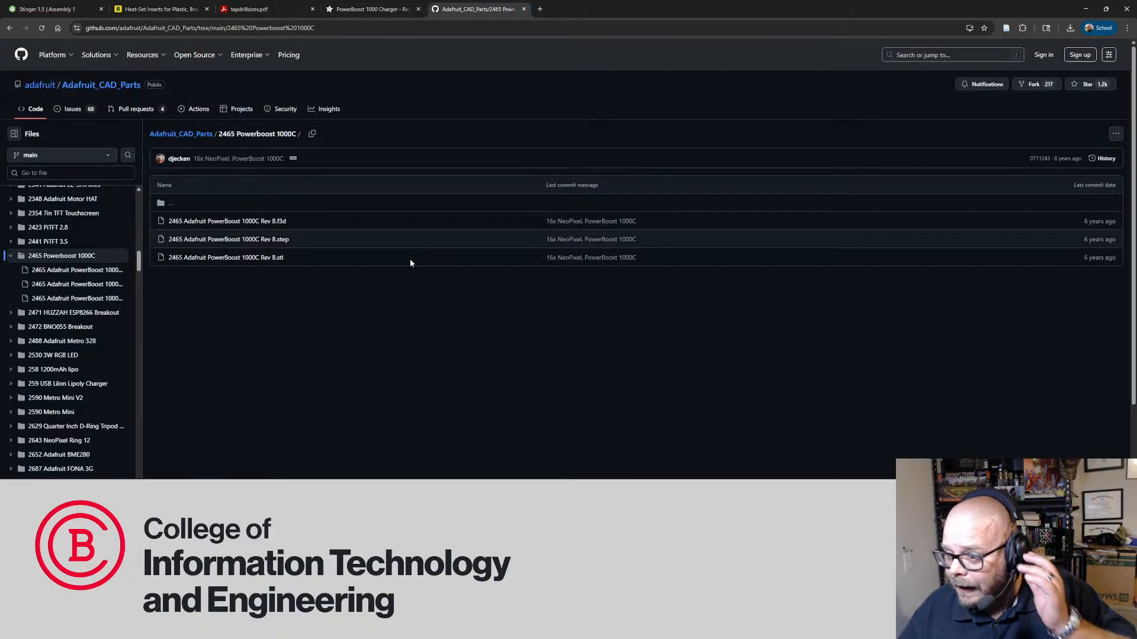
pyautogui.click(272, 239)
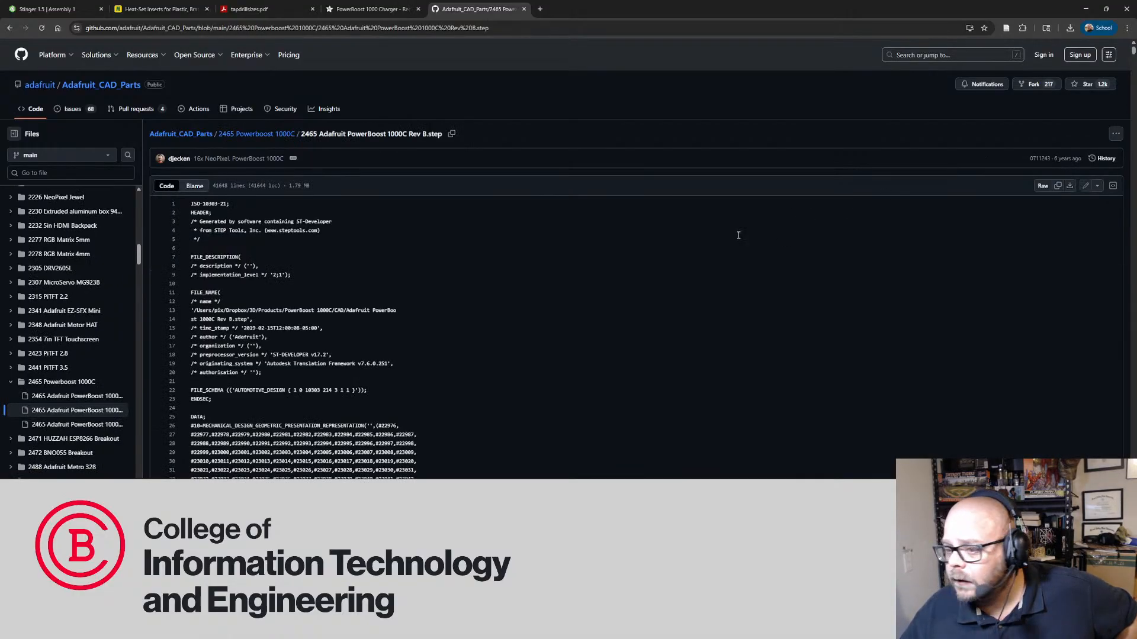
pyautogui.click(1069, 185)
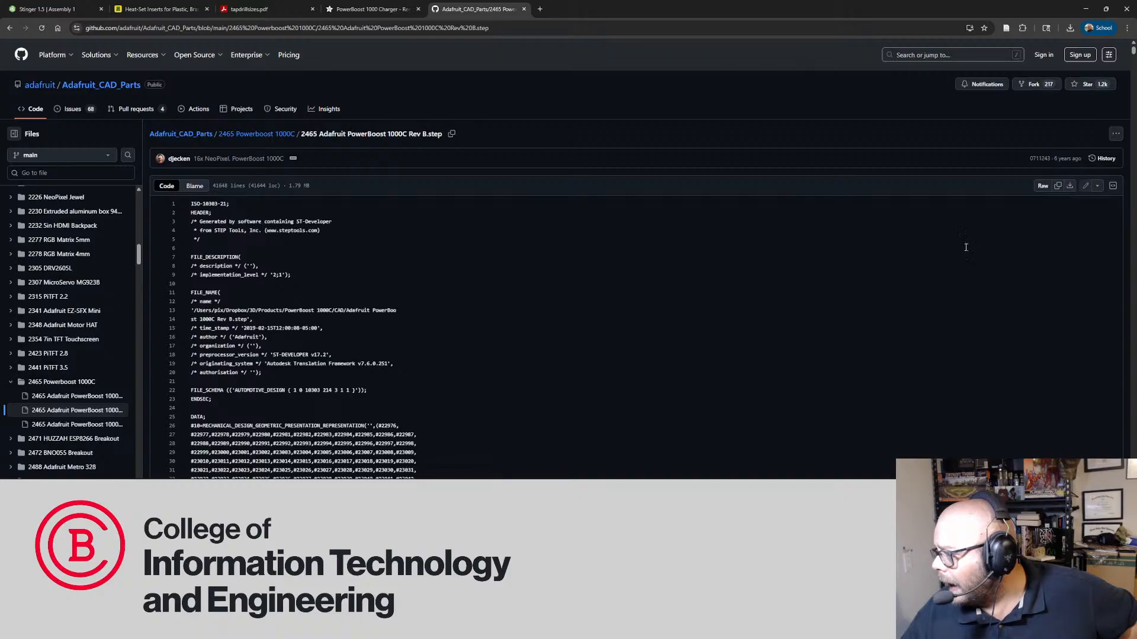
# Switch to the Stinger 1.5 Onshape document and import 2465 Adafruit PowerBoost 1000C Rev B.step into it, keeping appearances
pyautogui.click(59, 10)
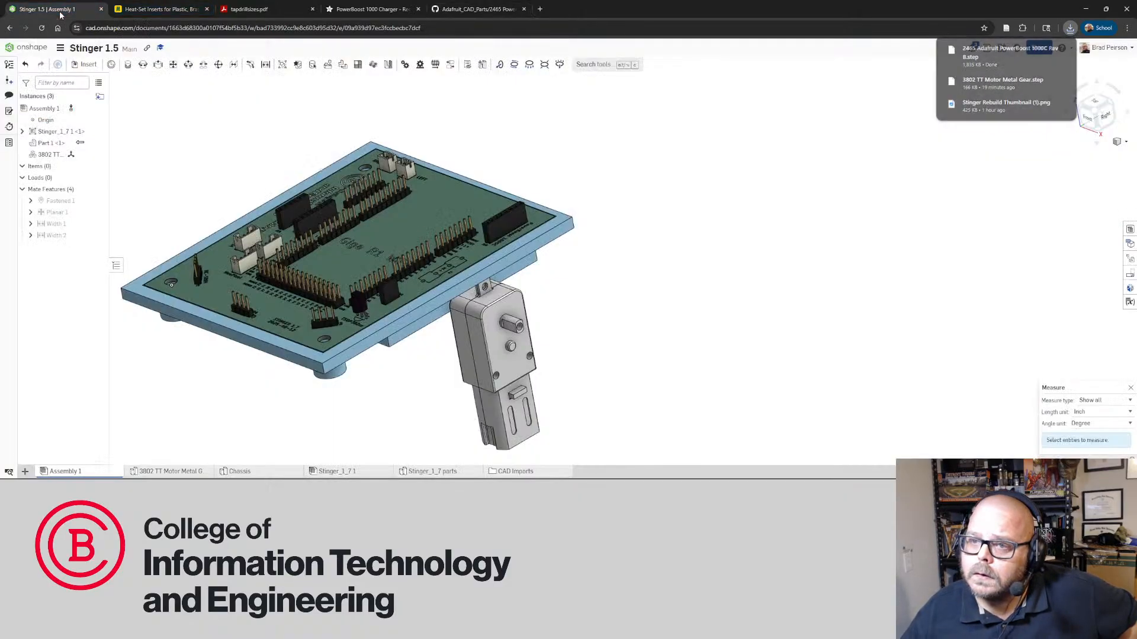
pyautogui.click(25, 472)
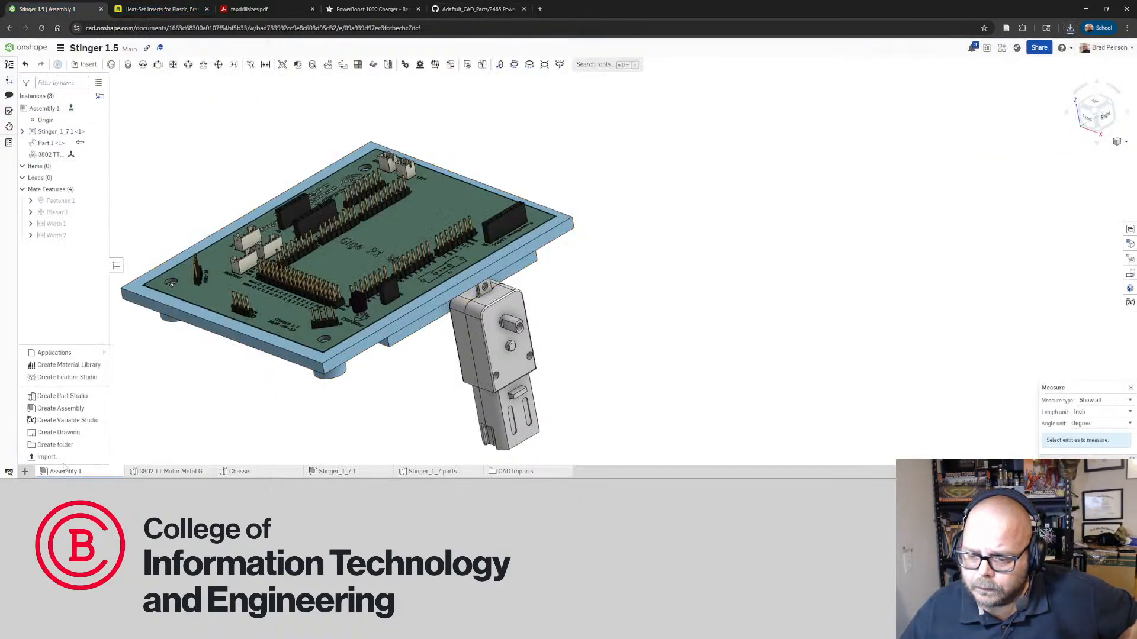
pyautogui.click(45, 455)
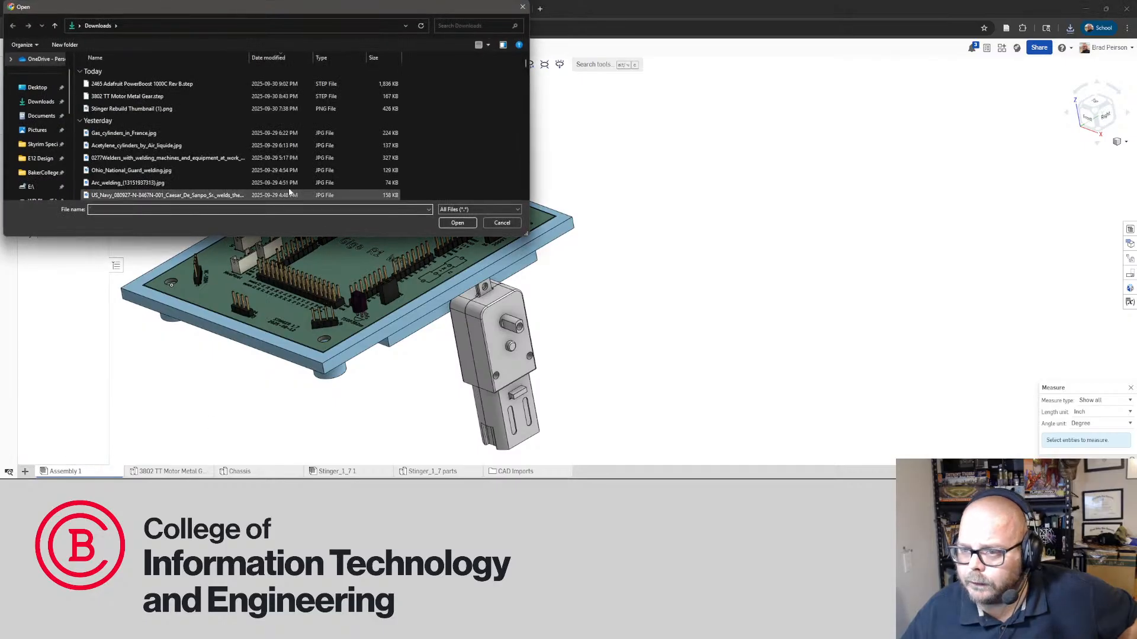
pyautogui.click(181, 87)
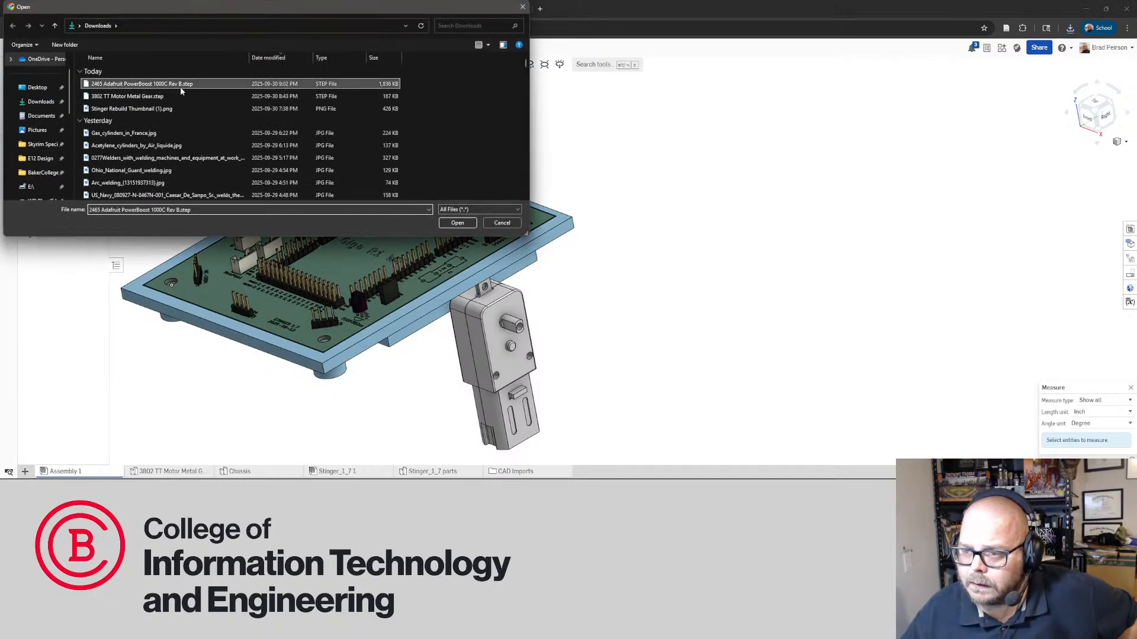
pyautogui.click(453, 223)
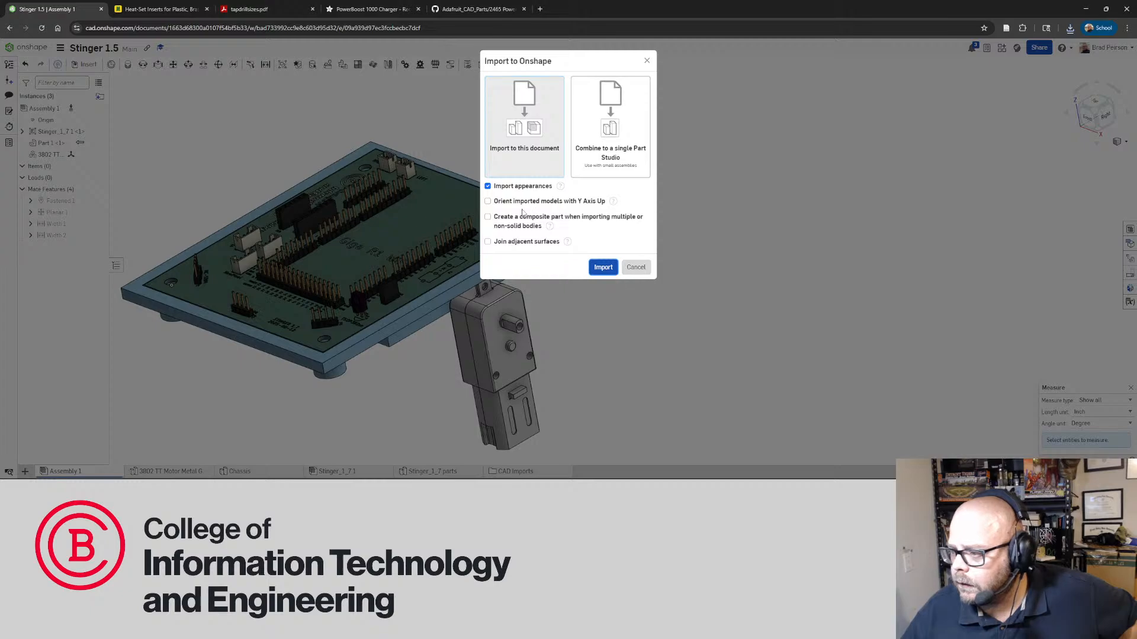
pyautogui.click(603, 267)
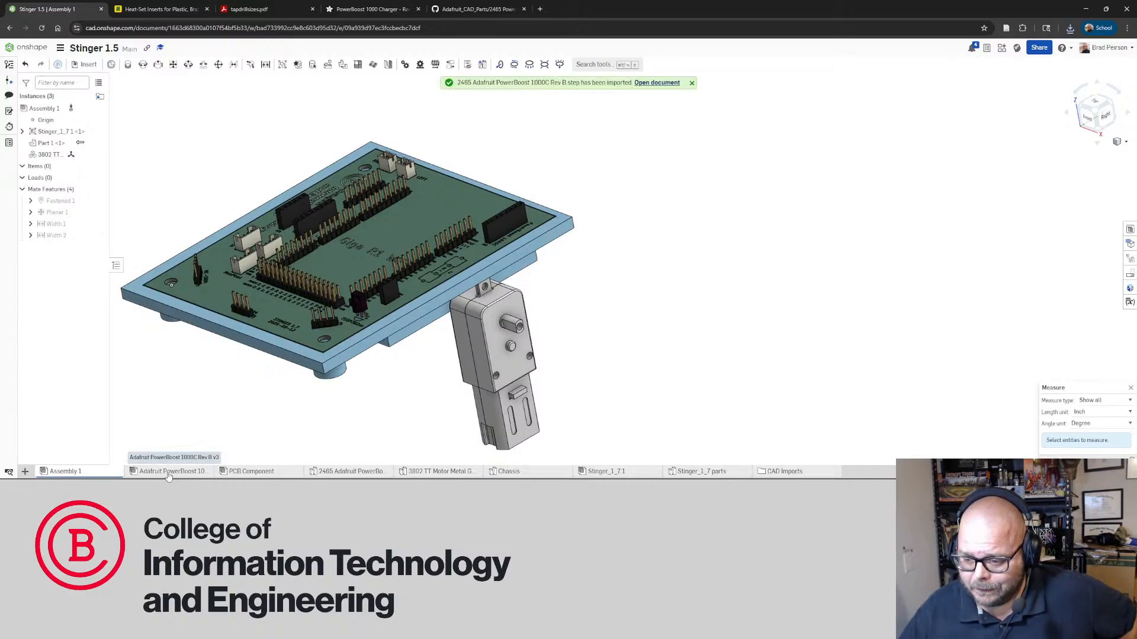
# Examine the imported PowerBoost part studio and compare the PCB Component assembly with the Adafruit PowerBoost 1000C assembly
pyautogui.click(347, 472)
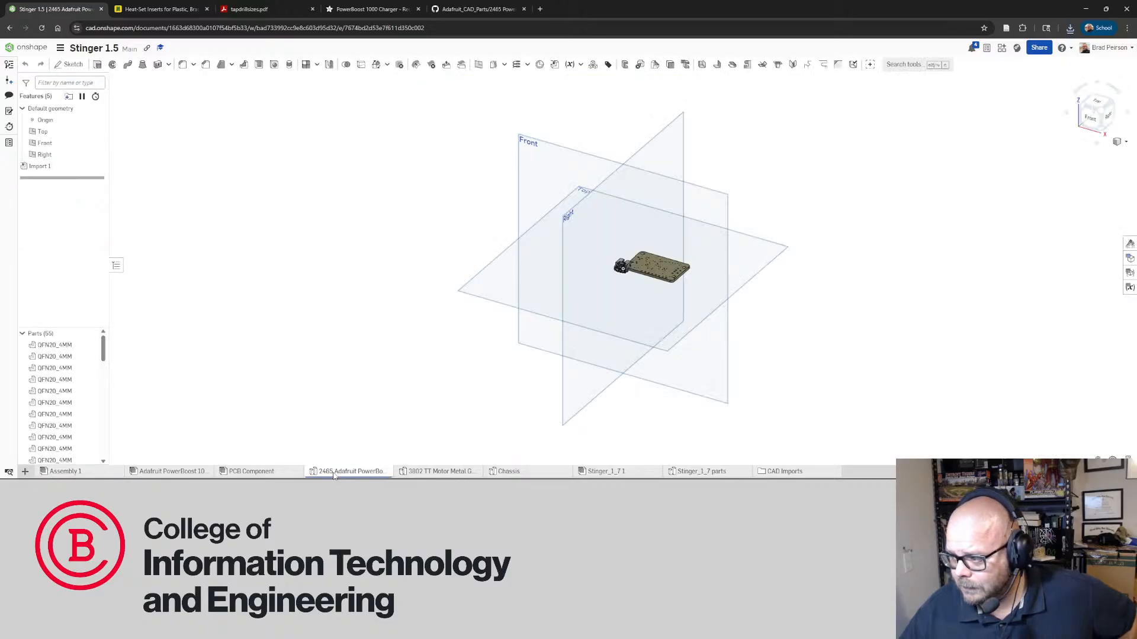
pyautogui.scroll(10, 649, 301)
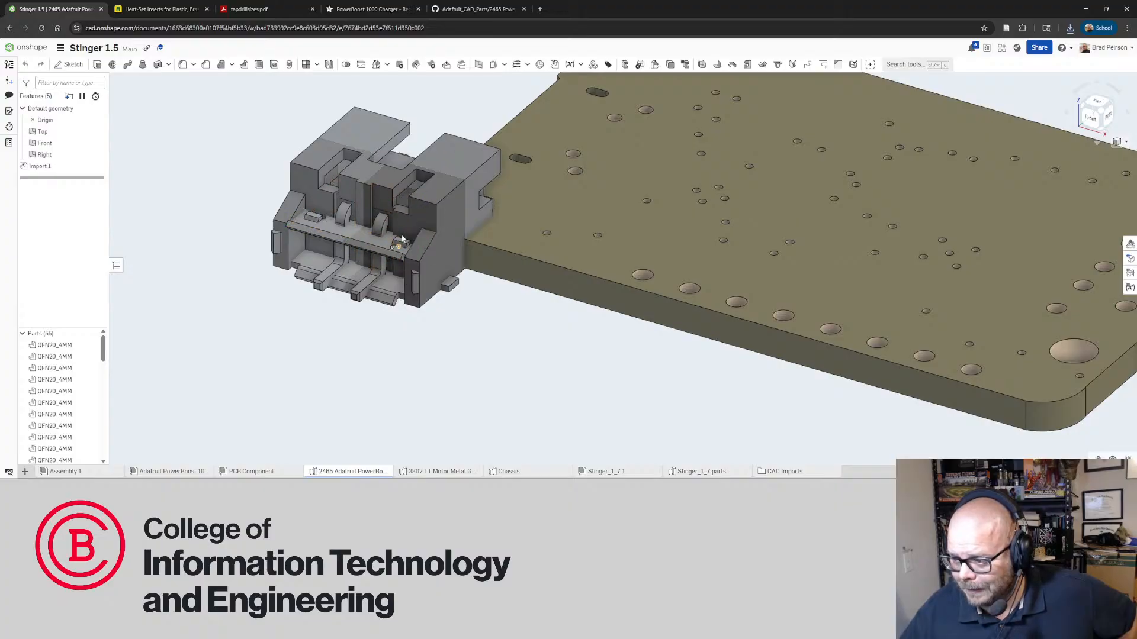
pyautogui.click(251, 472)
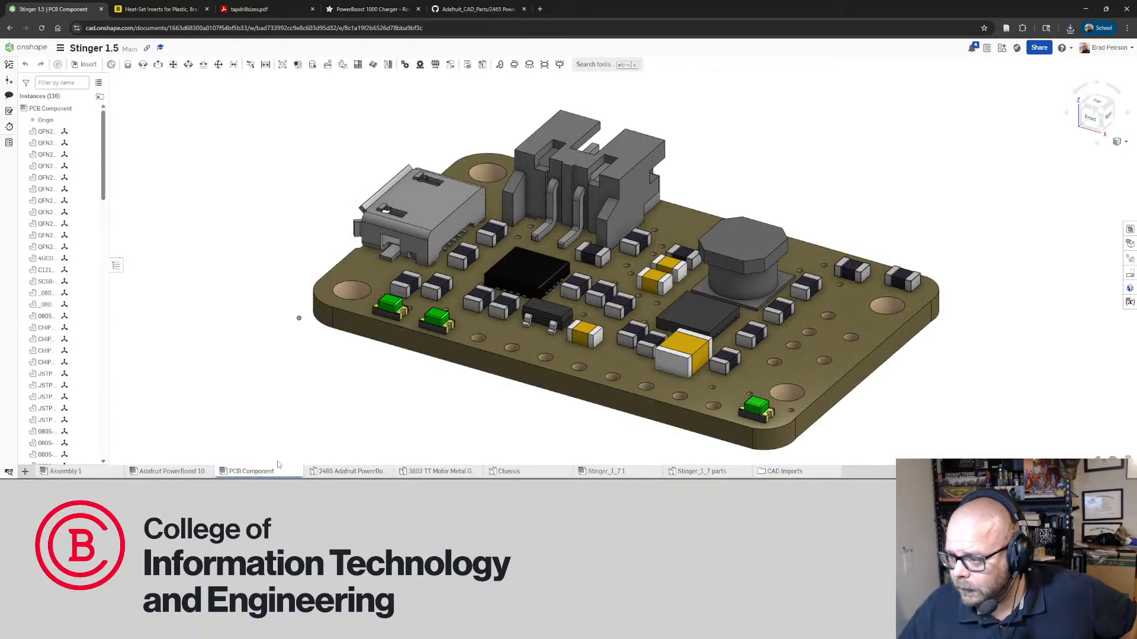
pyautogui.click(178, 472)
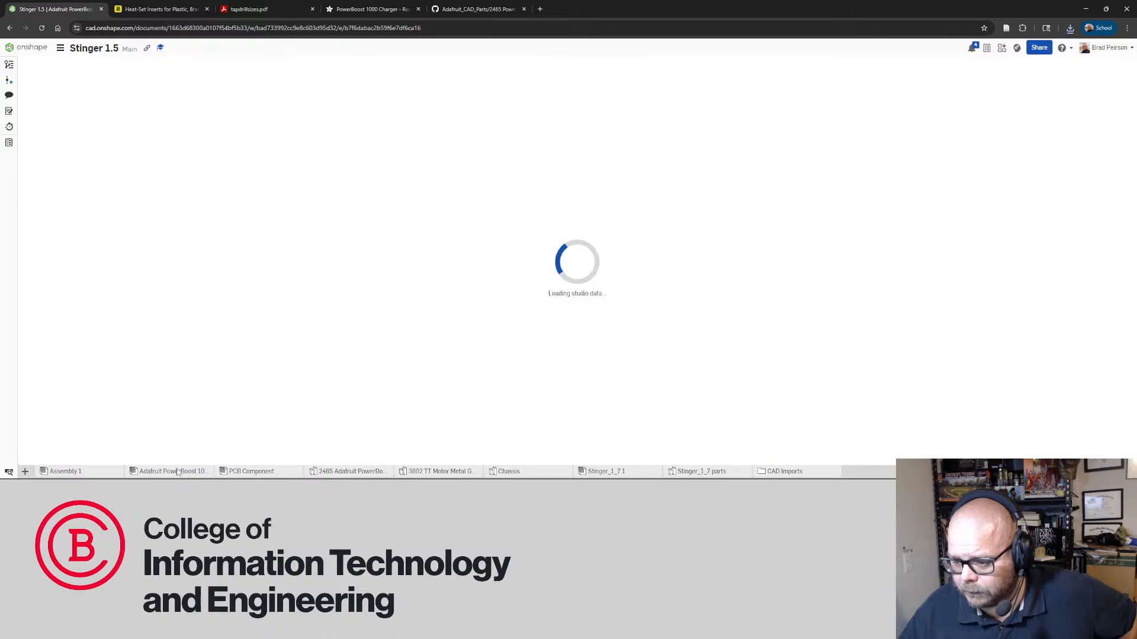
pyautogui.click(249, 472)
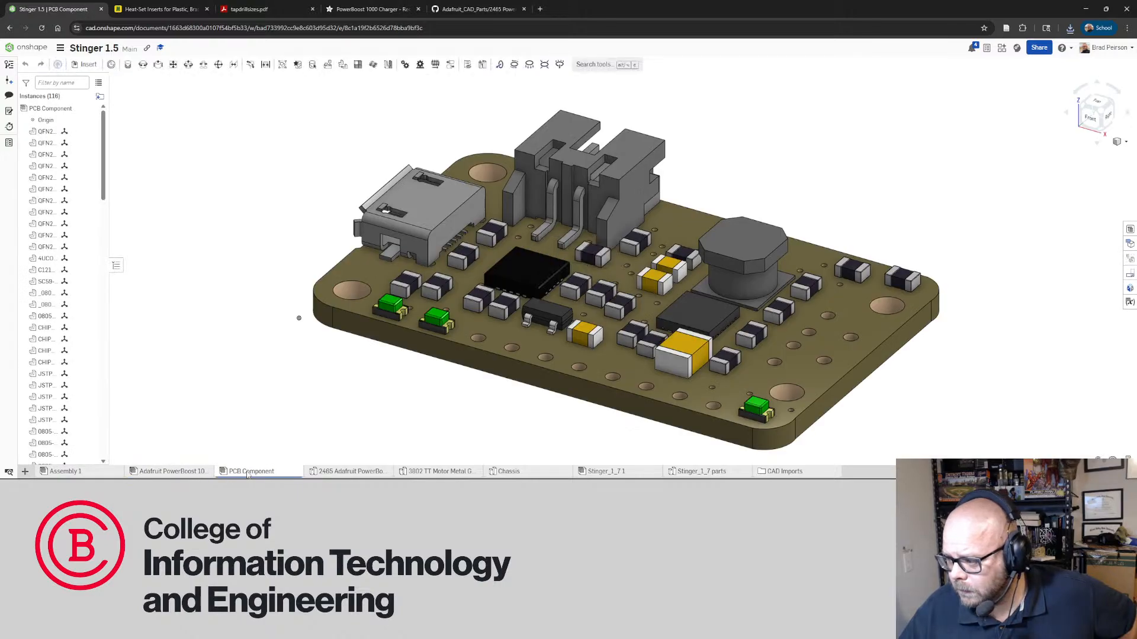
pyautogui.click(155, 474)
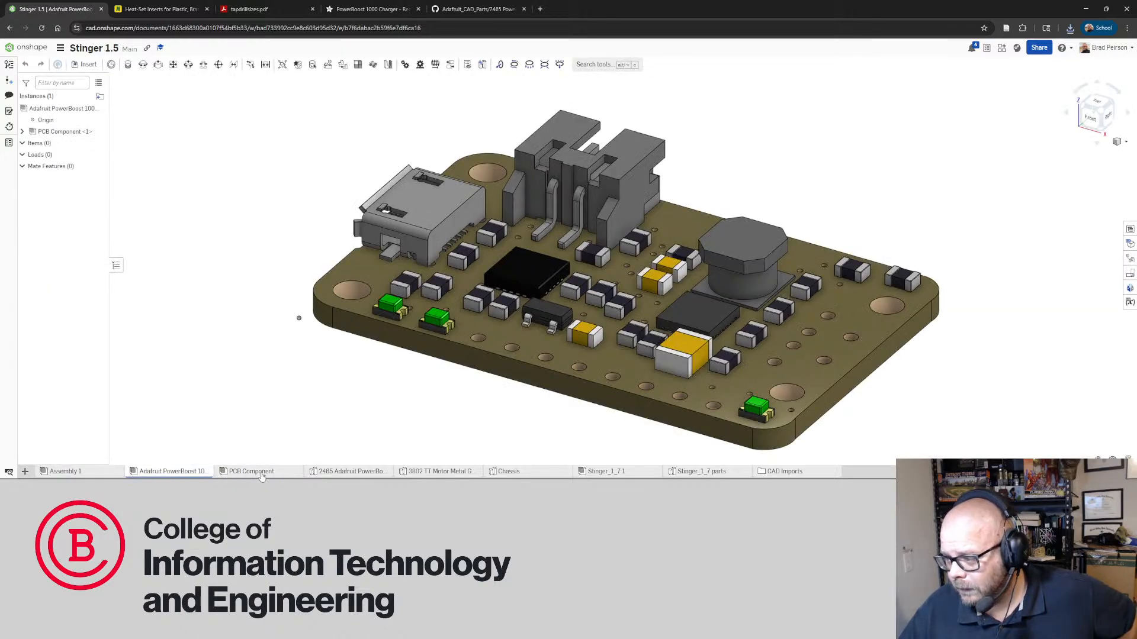
pyautogui.click(261, 473)
pyautogui.click(171, 474)
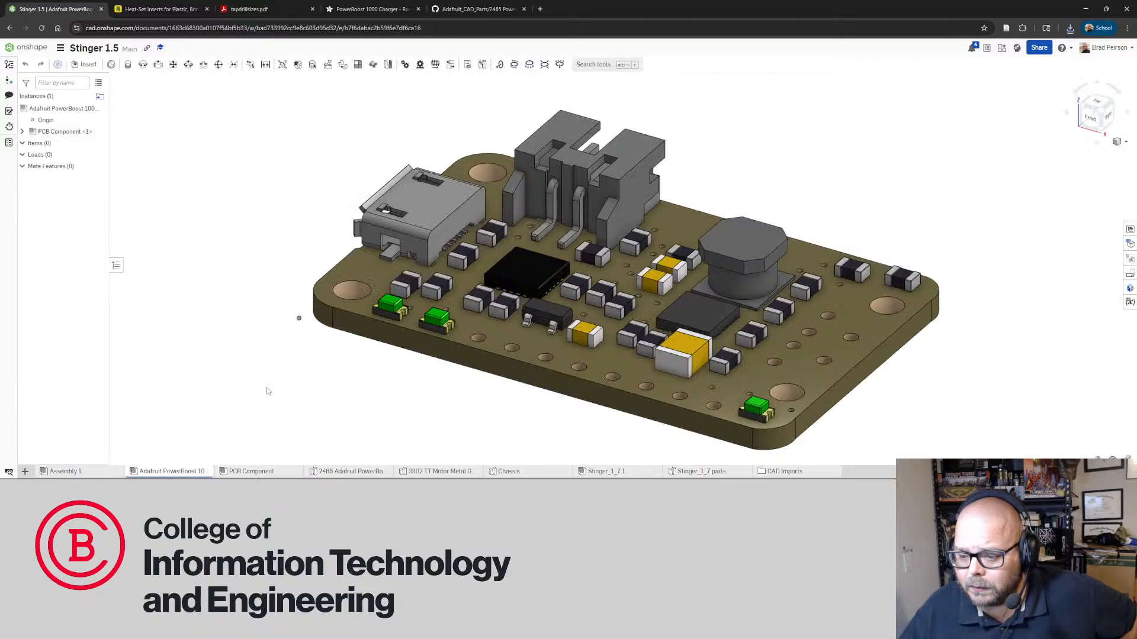
# Insert the Adafruit PowerBoost 1000C Rev B assembly into Assembly 1, placing it beside the Stinger board
pyautogui.scroll(-3, 277, 395)
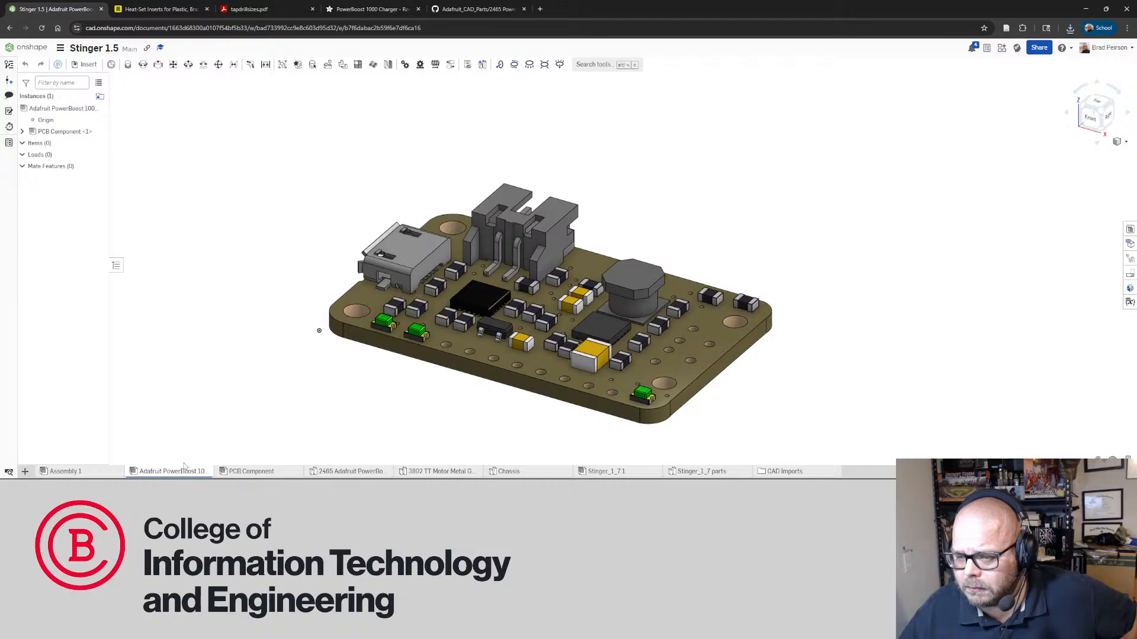
pyautogui.click(22, 132)
pyautogui.click(22, 131)
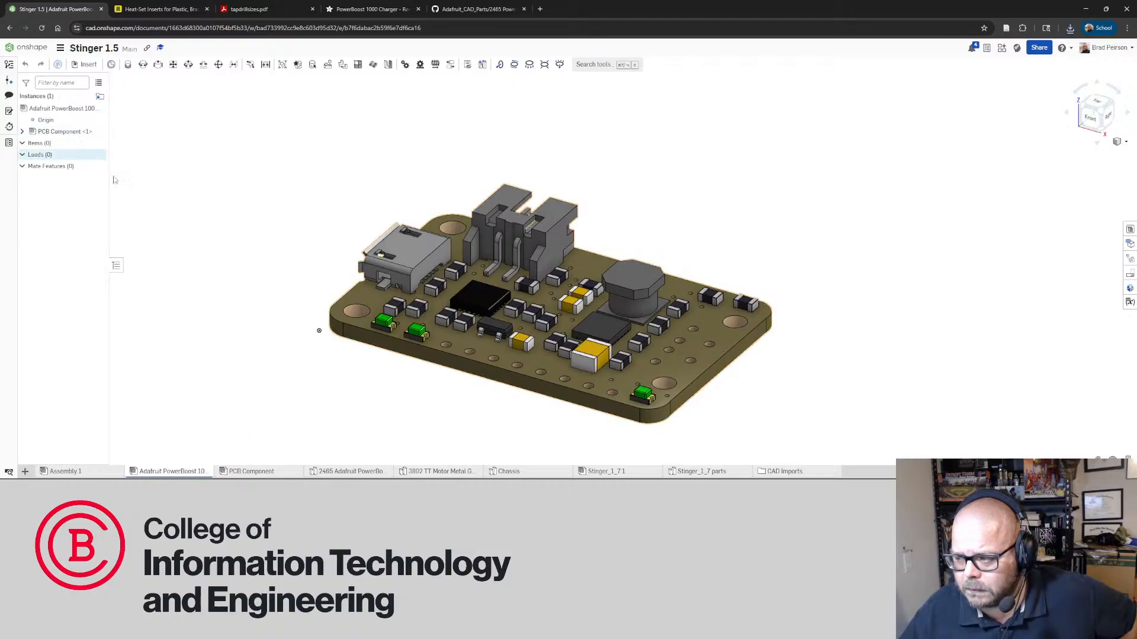
pyautogui.click(65, 472)
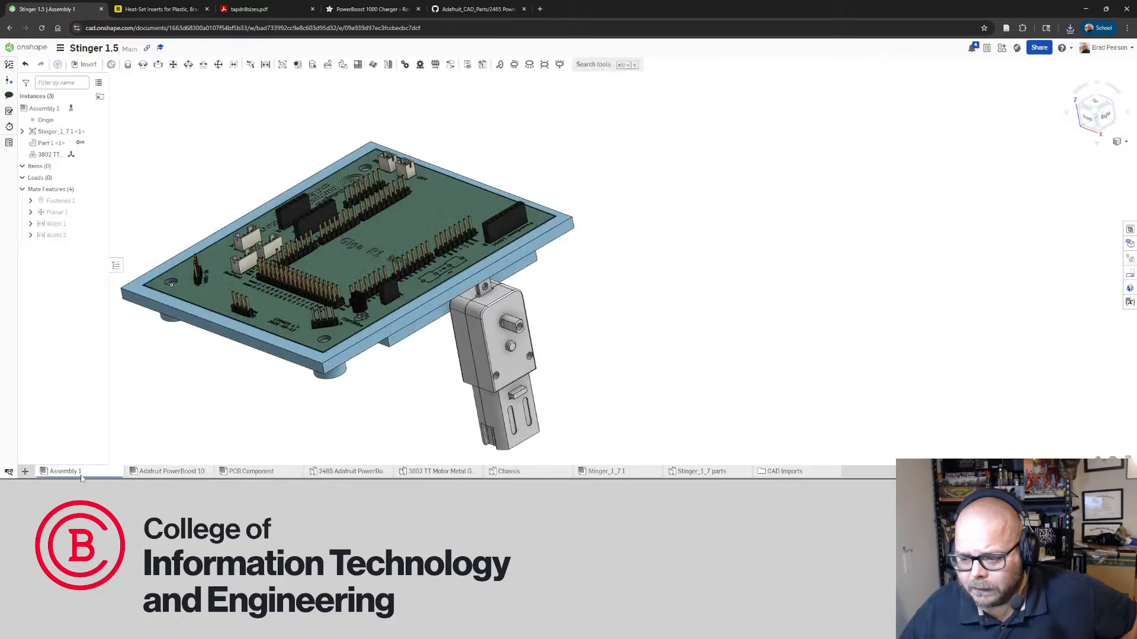
pyautogui.click(86, 64)
pyautogui.click(208, 136)
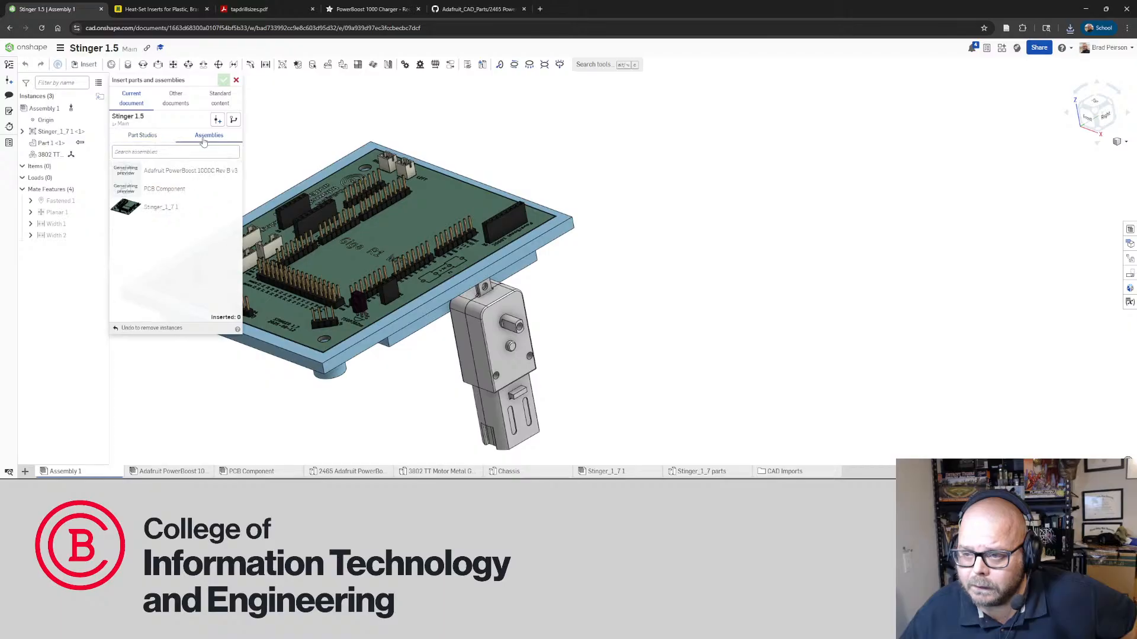
pyautogui.click(200, 172)
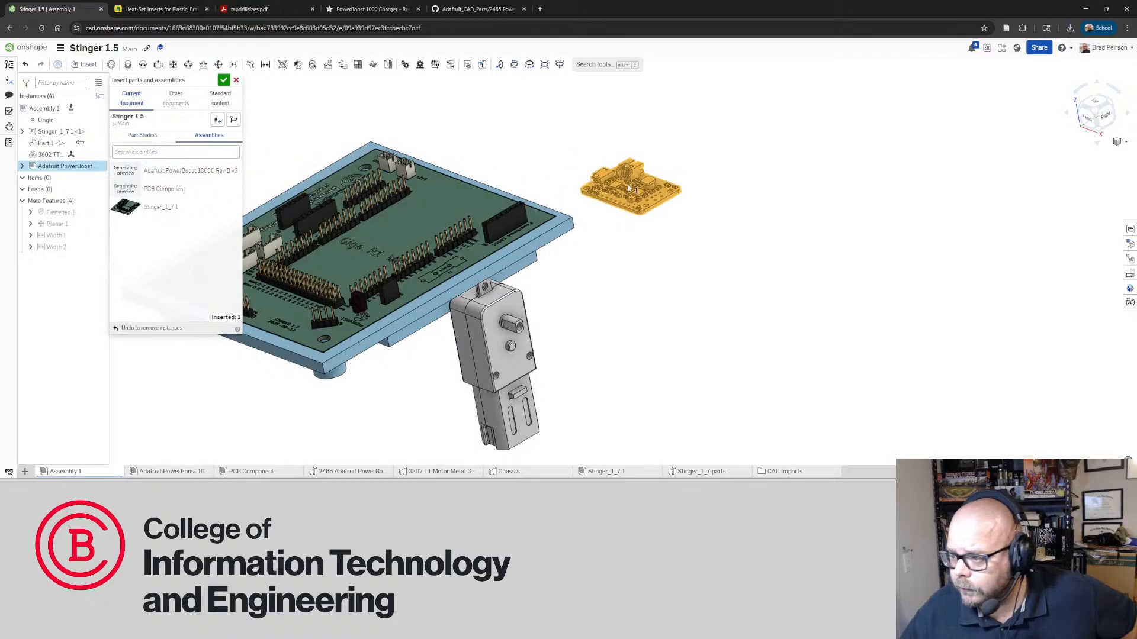
pyautogui.click(640, 199)
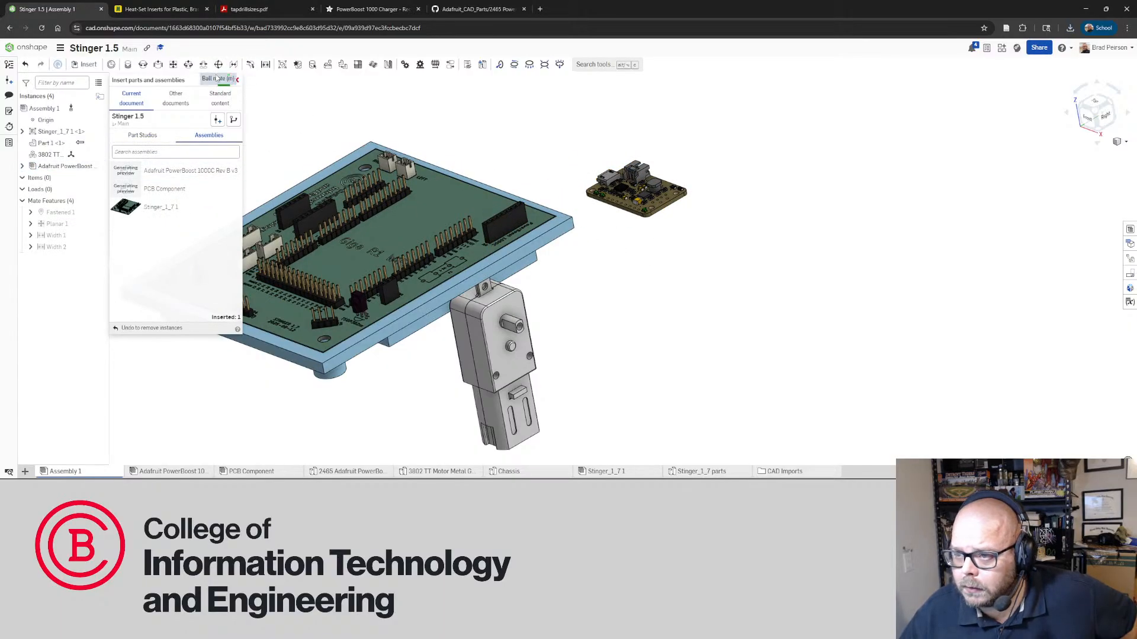
pyautogui.click(223, 81)
# Examine the inserted PowerBoost's top and underside and check the structure of its PCB Component and Adafruit PowerBoost source assemblies
pyautogui.moveTo(622, 228); pyautogui.dragTo(618, 263, button='right')
pyautogui.scroll(5, 622, 177)
pyautogui.scroll(-4, 619, 258)
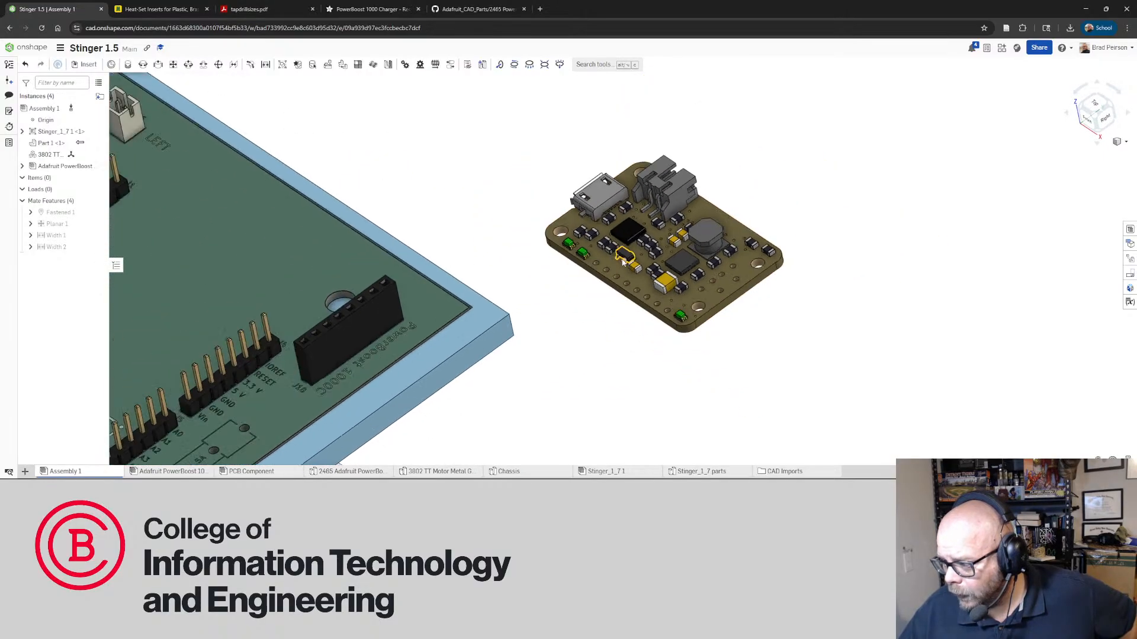
pyautogui.scroll(4, 680, 225)
pyautogui.moveTo(679, 225)
pyautogui.mouseDown(button='right')
pyautogui.moveTo(689, 227)
pyautogui.moveTo(685, 209)
pyautogui.mouseUp(button='right')
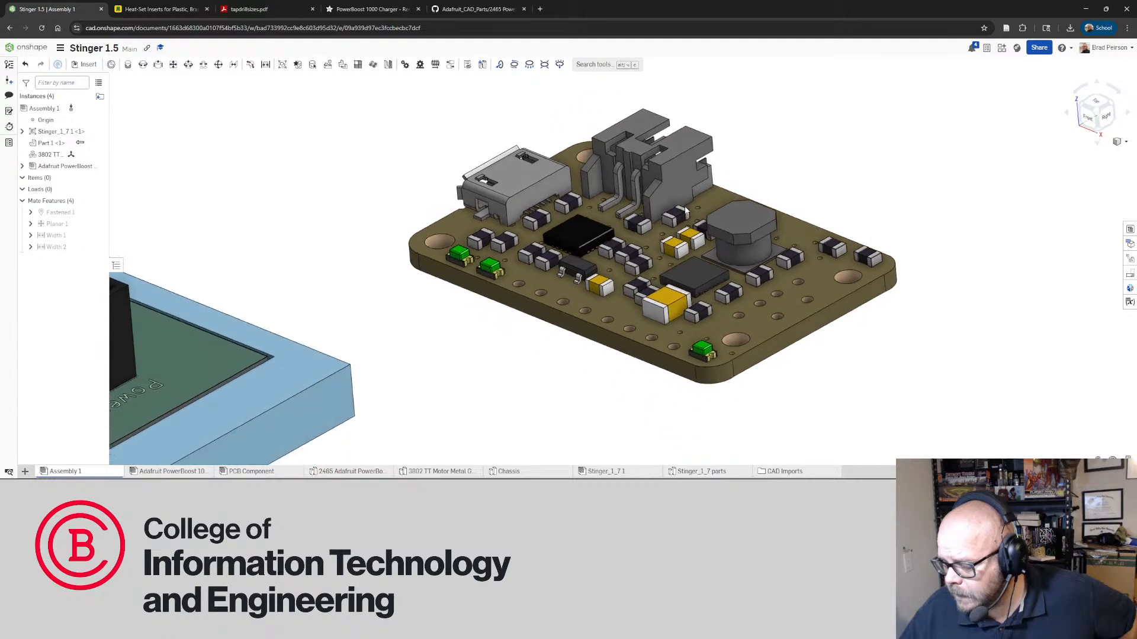
pyautogui.scroll(-4, 685, 211)
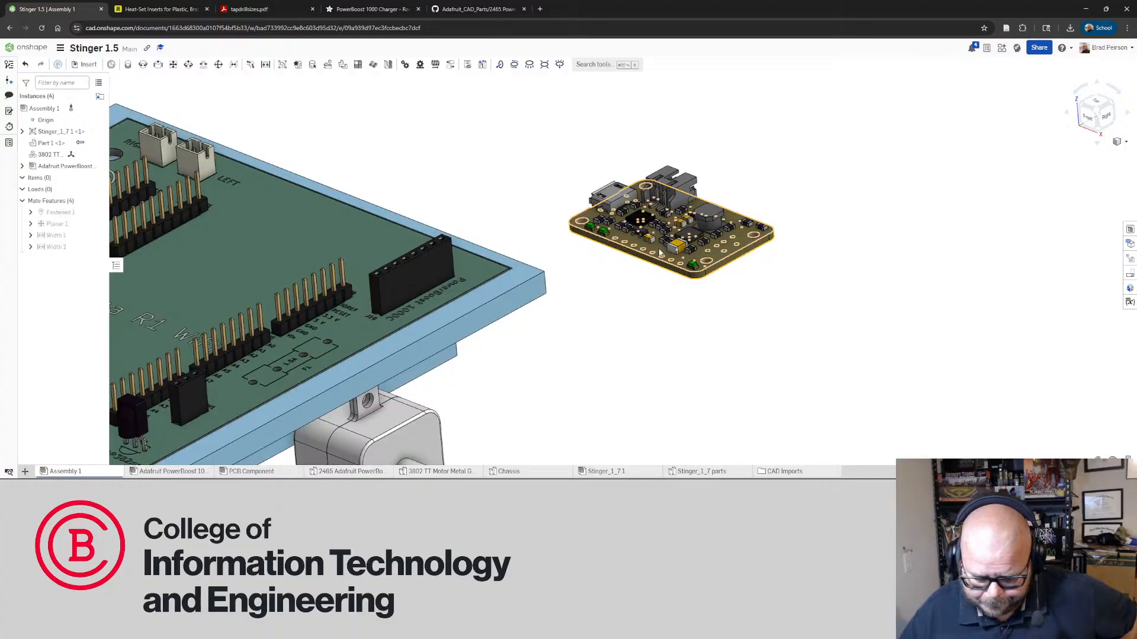
pyautogui.moveTo(660, 253); pyautogui.dragTo(691, 225, button='right')
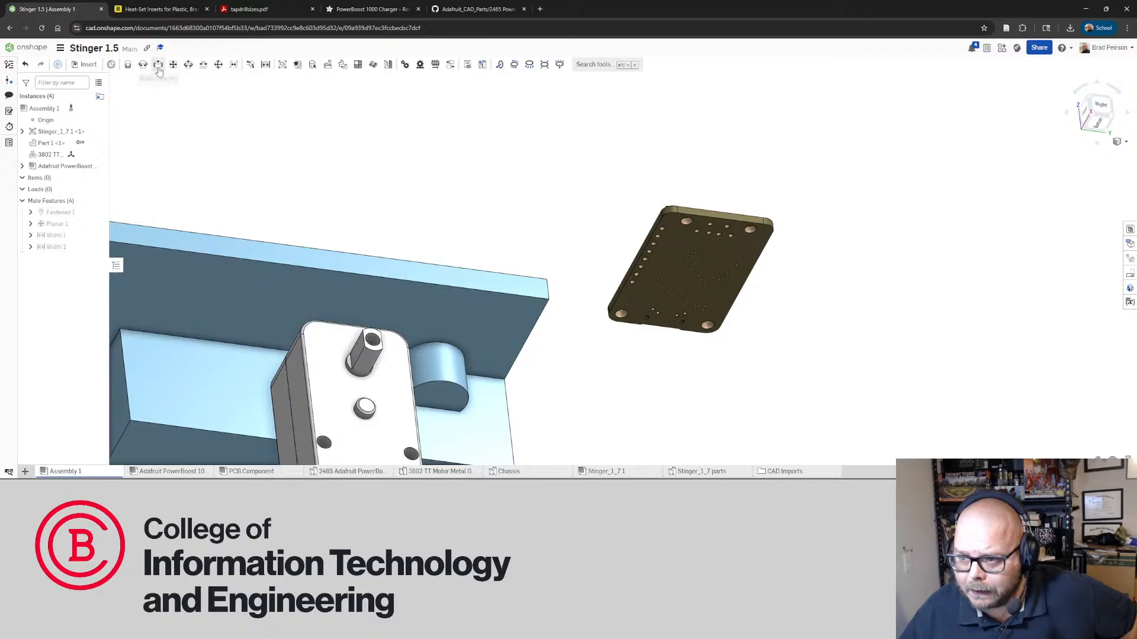
pyautogui.click(249, 471)
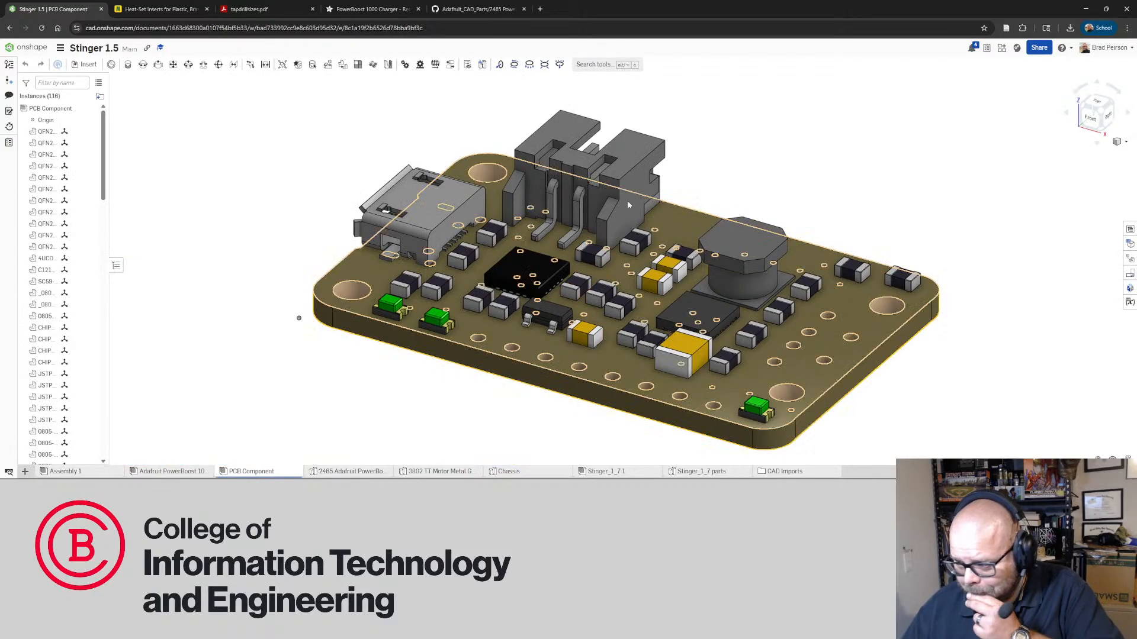
pyautogui.click(175, 472)
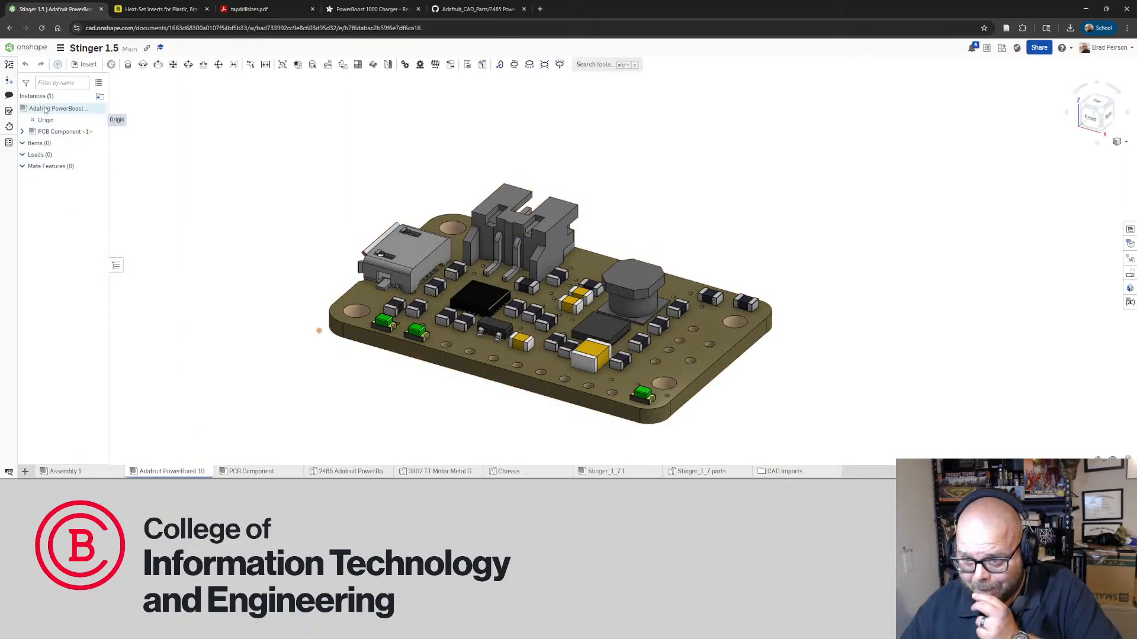
pyautogui.click(83, 473)
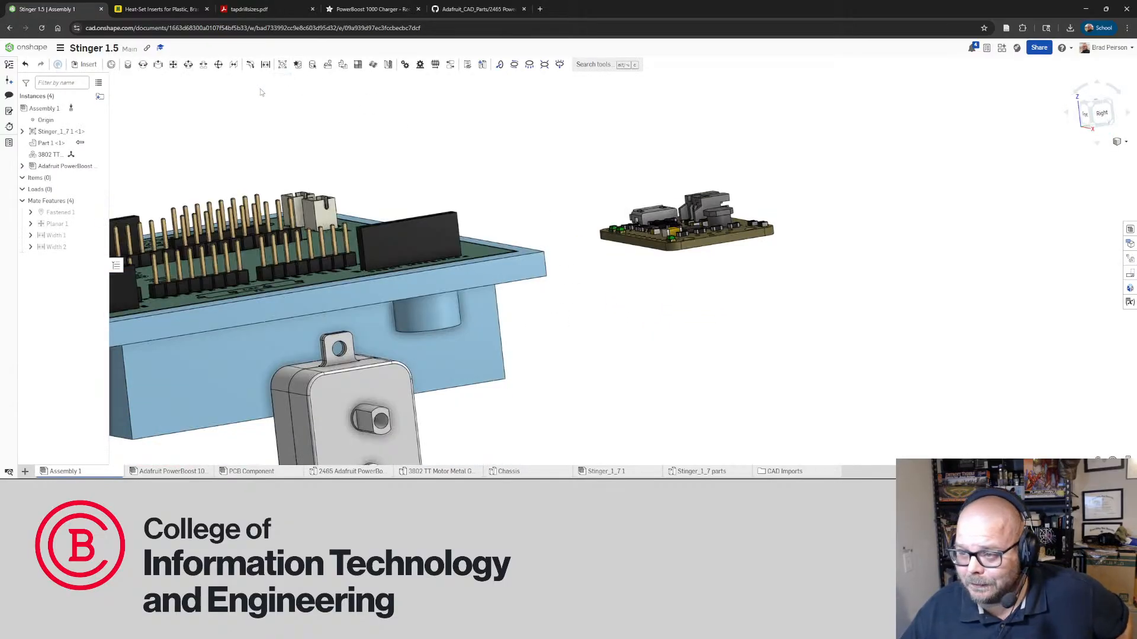
pyautogui.click(173, 64)
pyautogui.moveTo(666, 329); pyautogui.dragTo(680, 220, button='right')
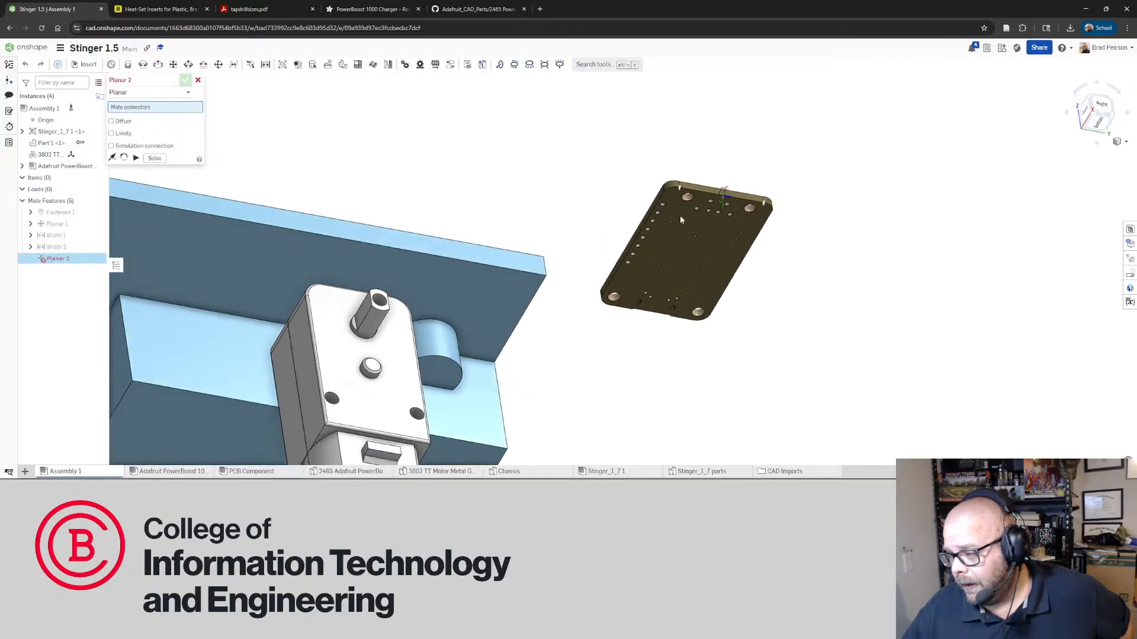
pyautogui.click(660, 241)
pyautogui.moveTo(559, 208); pyautogui.dragTo(531, 314, button='right')
pyautogui.scroll(5, 450, 189)
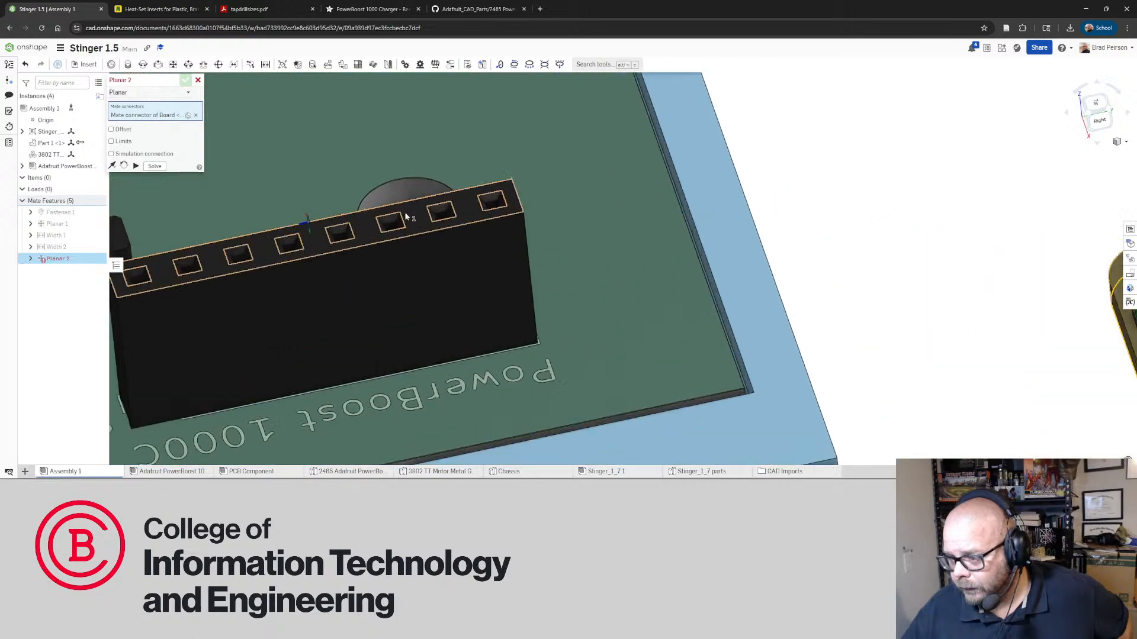
pyautogui.click(421, 223)
pyautogui.scroll(-4, 424, 227)
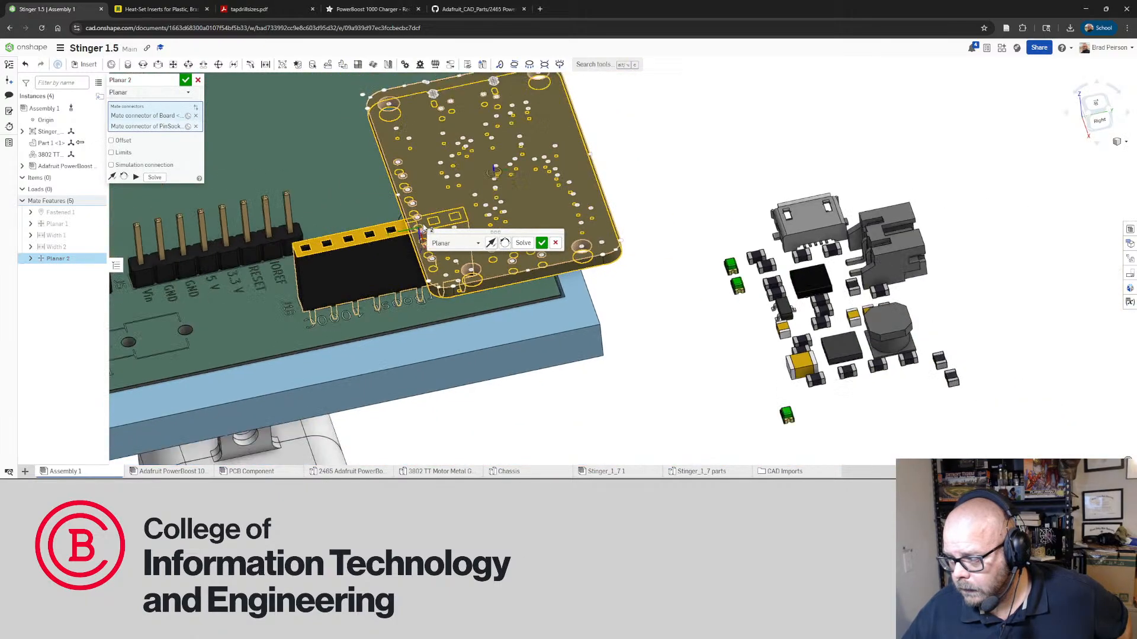
pyautogui.scroll(-1, 423, 228)
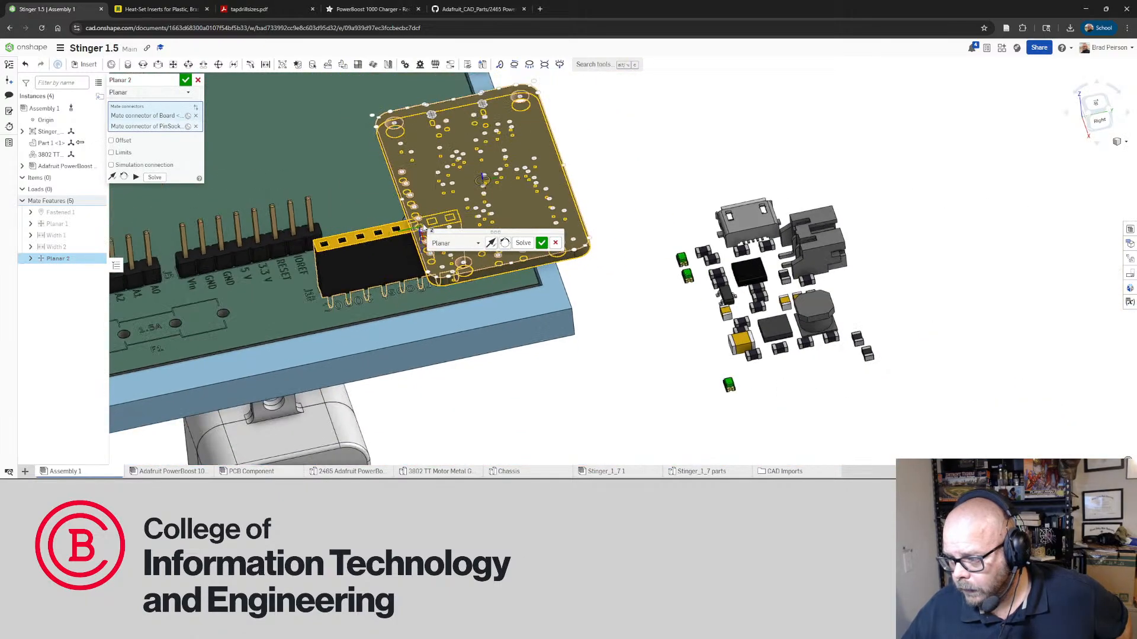
pyautogui.click(556, 244)
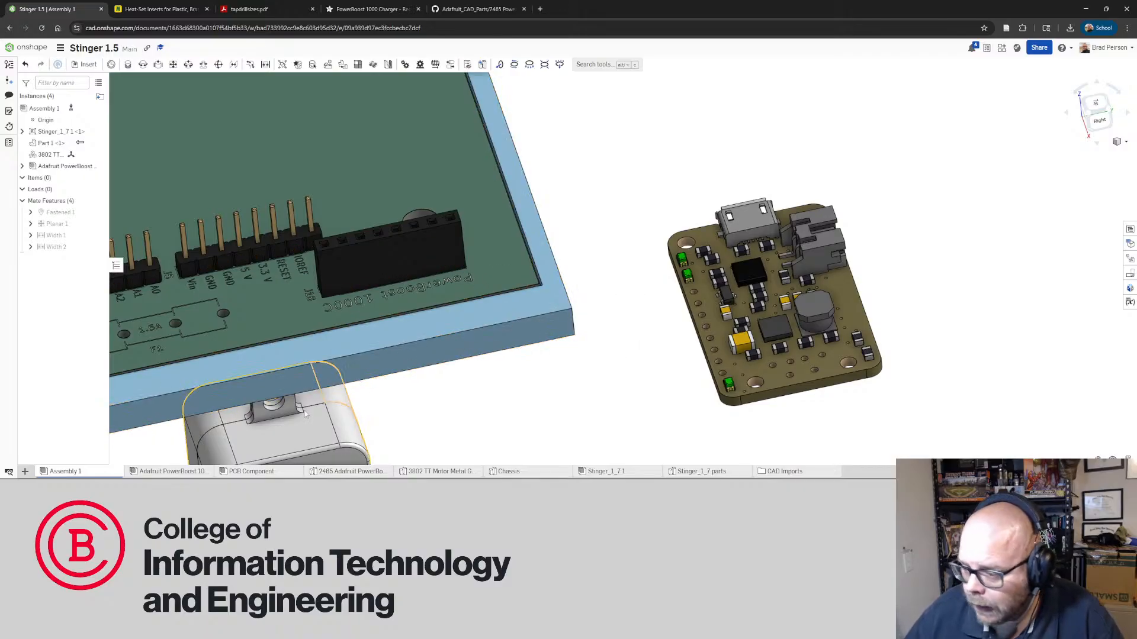
# In the PCB Component assembly, fix the Board instance in place
pyautogui.click(255, 472)
pyautogui.scroll(-15, 89, 249)
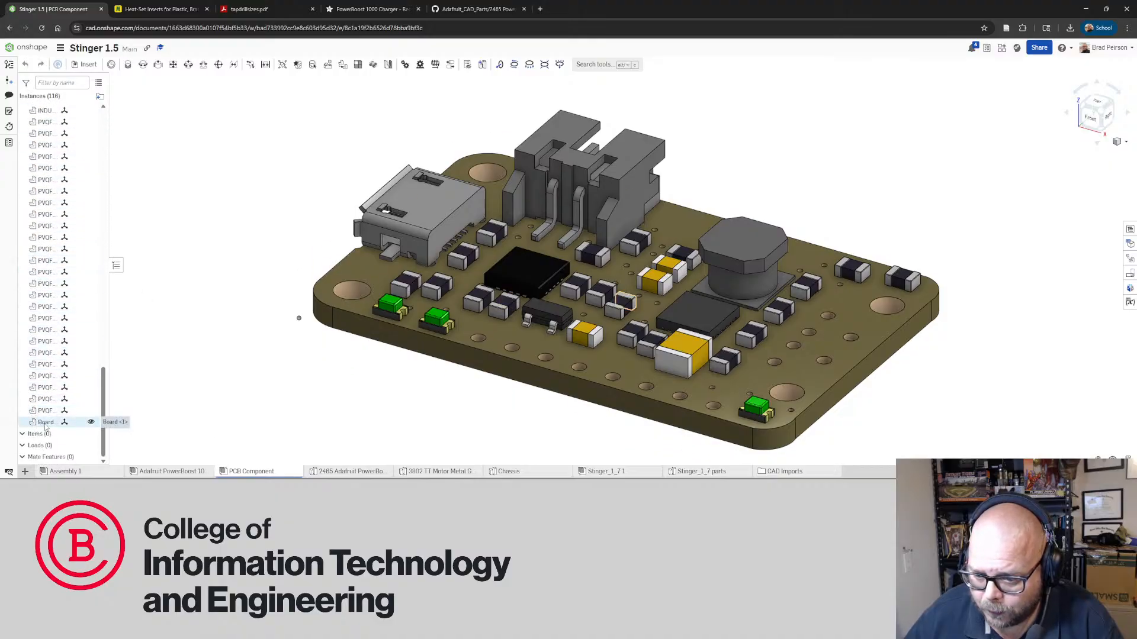
pyautogui.click(83, 422)
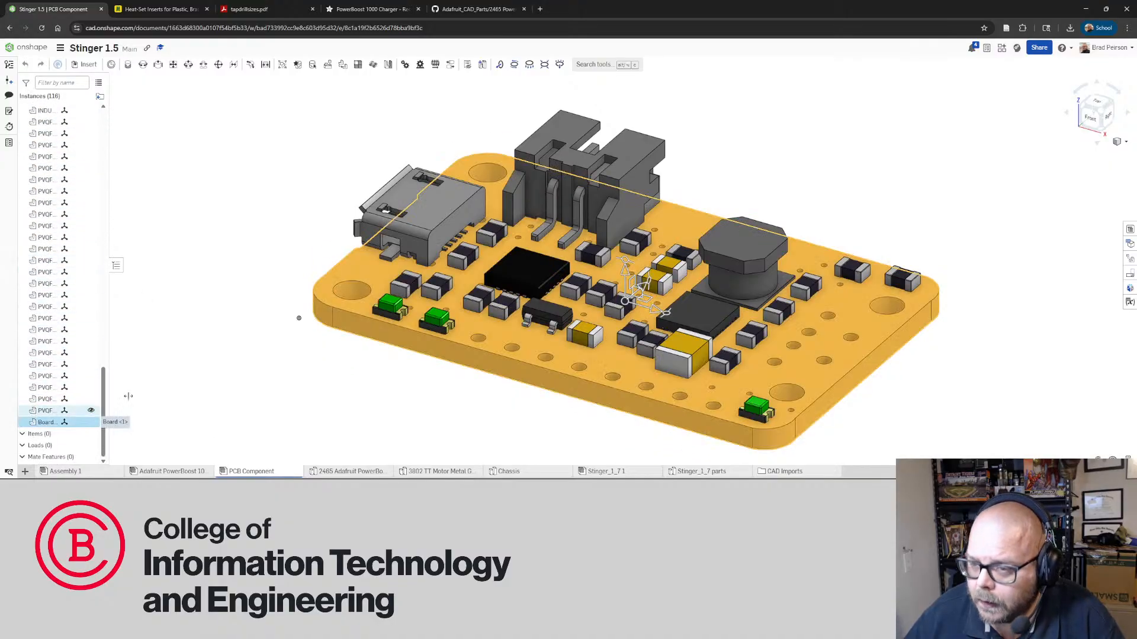
pyautogui.rightClick(49, 421)
pyautogui.click(71, 235)
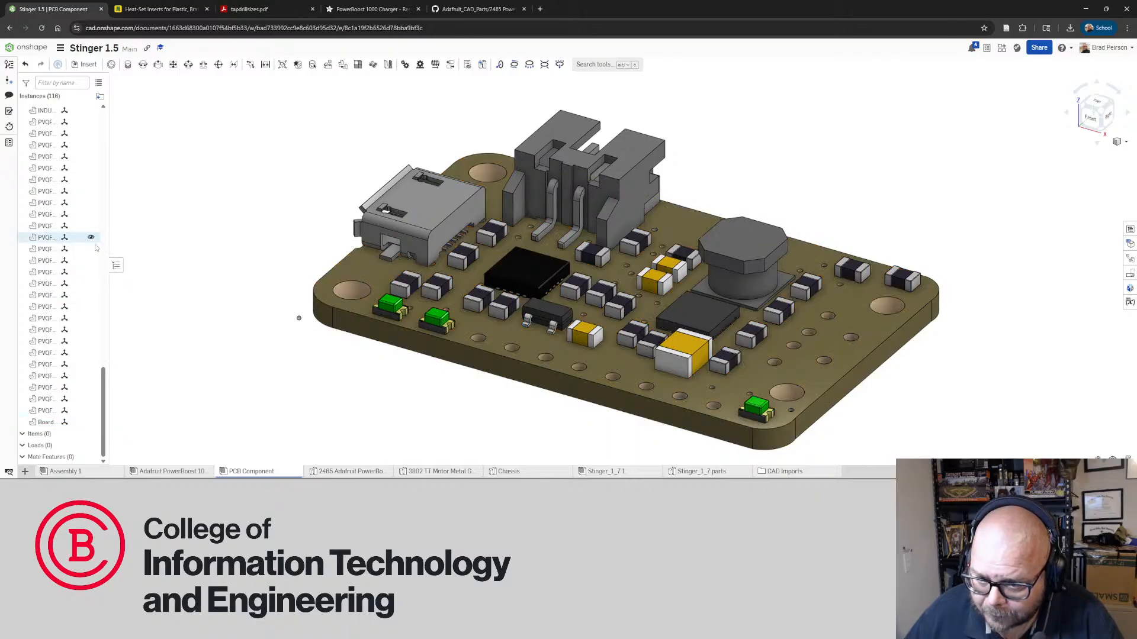
# Group all PCB Component instances, from the first QFN20_4MM to the Board, into one rigid set
pyautogui.scroll(20, 51, 255)
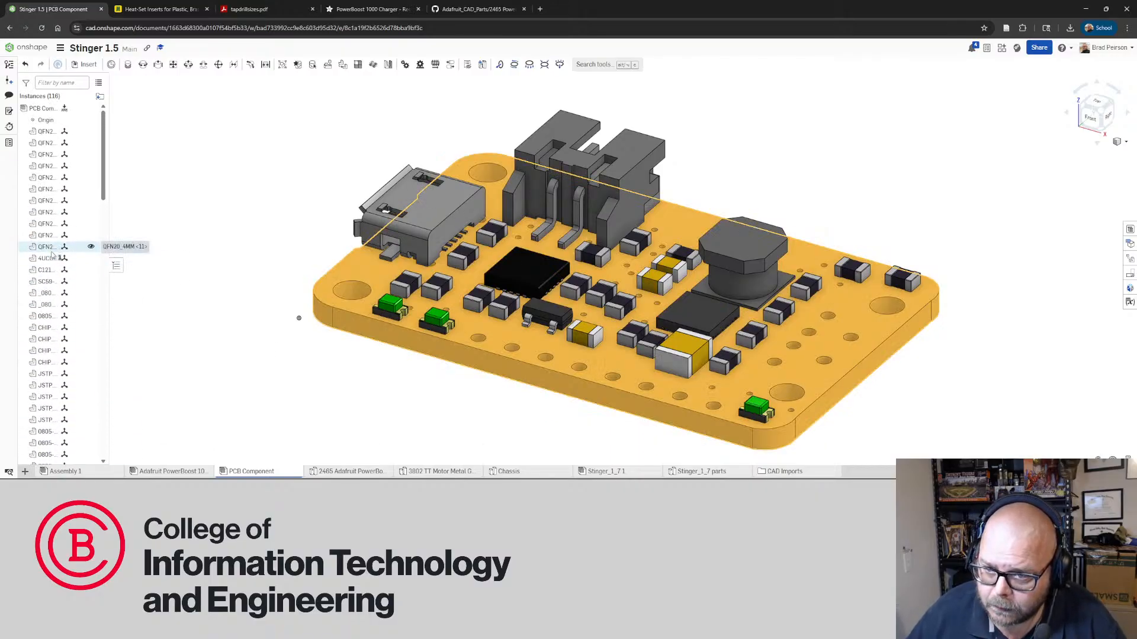
pyautogui.keyDown('shift'); pyautogui.click(46, 133); pyautogui.keyUp('shift')
pyautogui.click(282, 64)
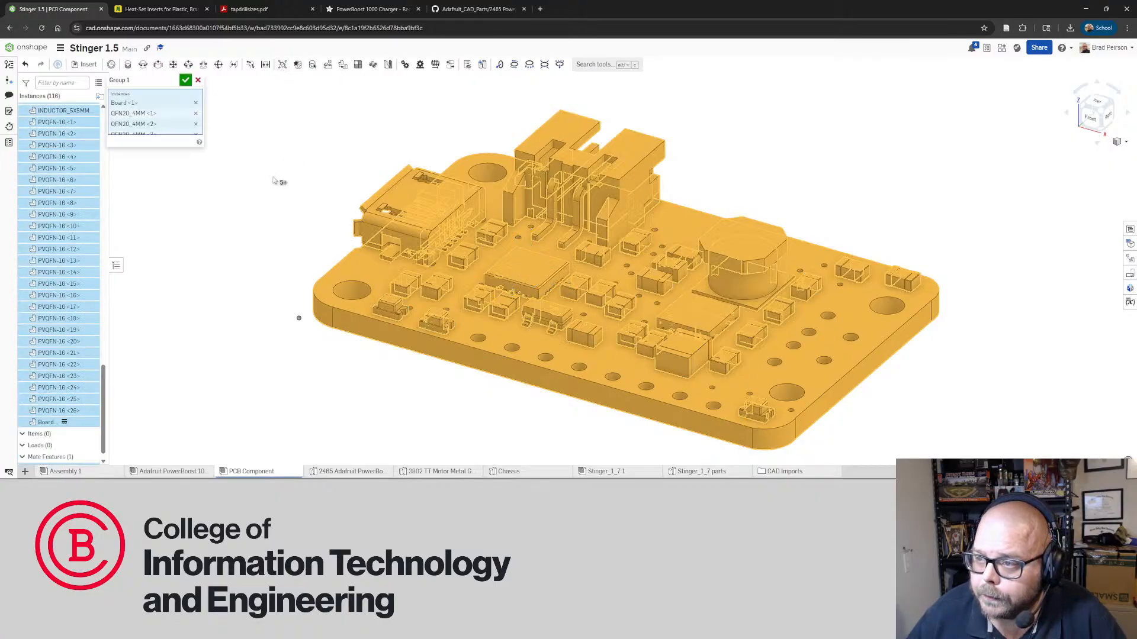
pyautogui.click(186, 80)
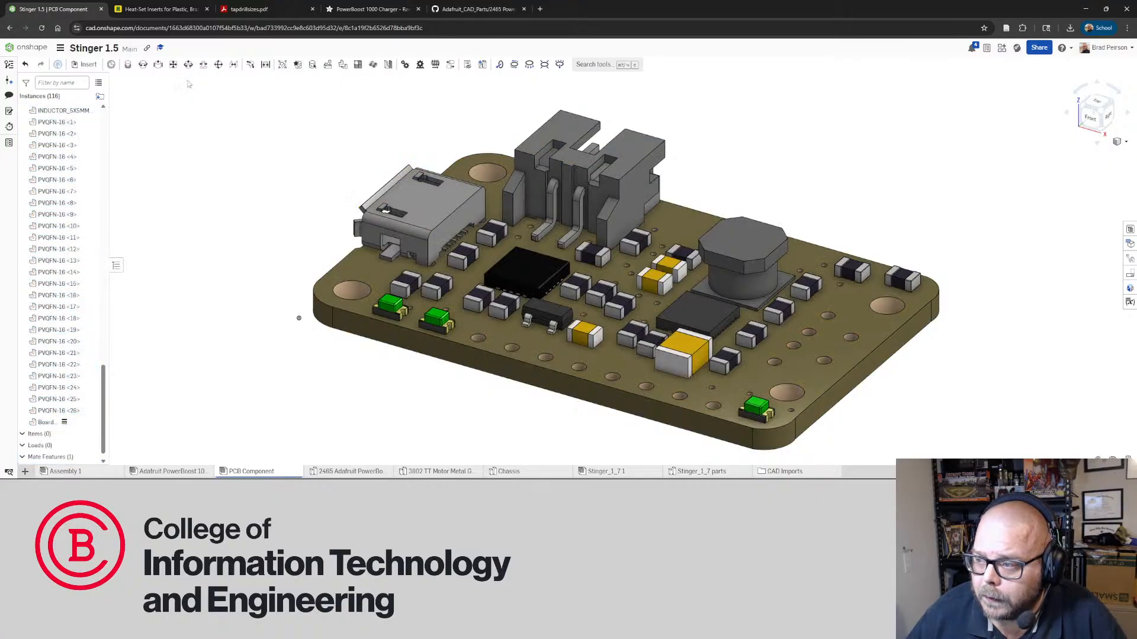
# In Assembly 1, add a planar mate between the PowerBoost board's underside and the top face of the PowerBoost 1000C pin socket
pyautogui.click(173, 471)
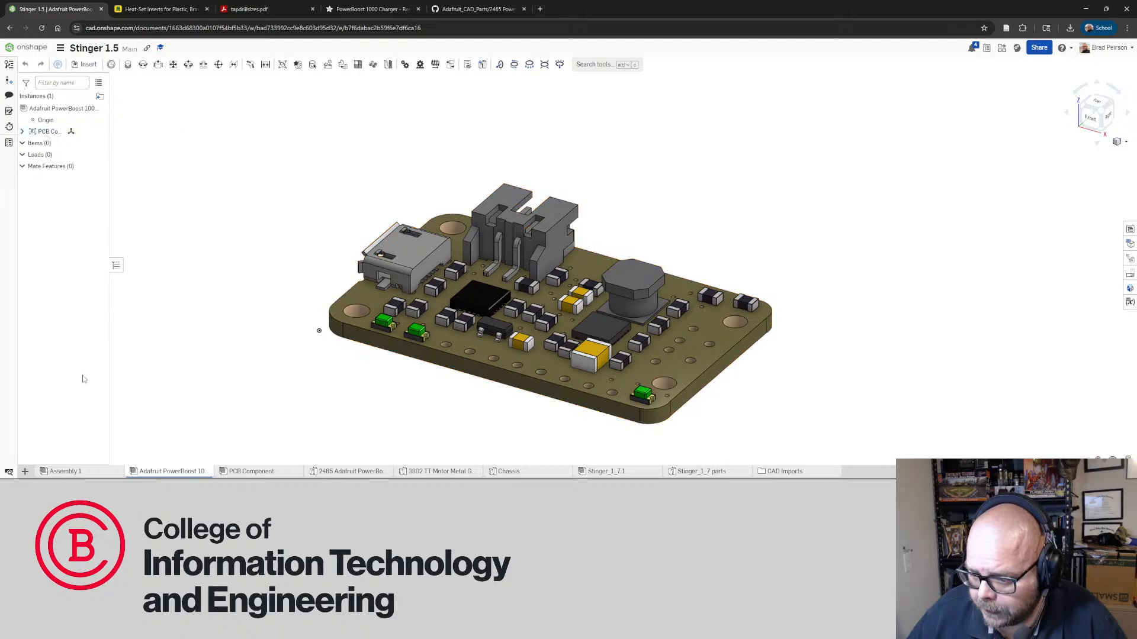
pyautogui.click(77, 476)
pyautogui.moveTo(642, 330); pyautogui.dragTo(596, 216, button='right')
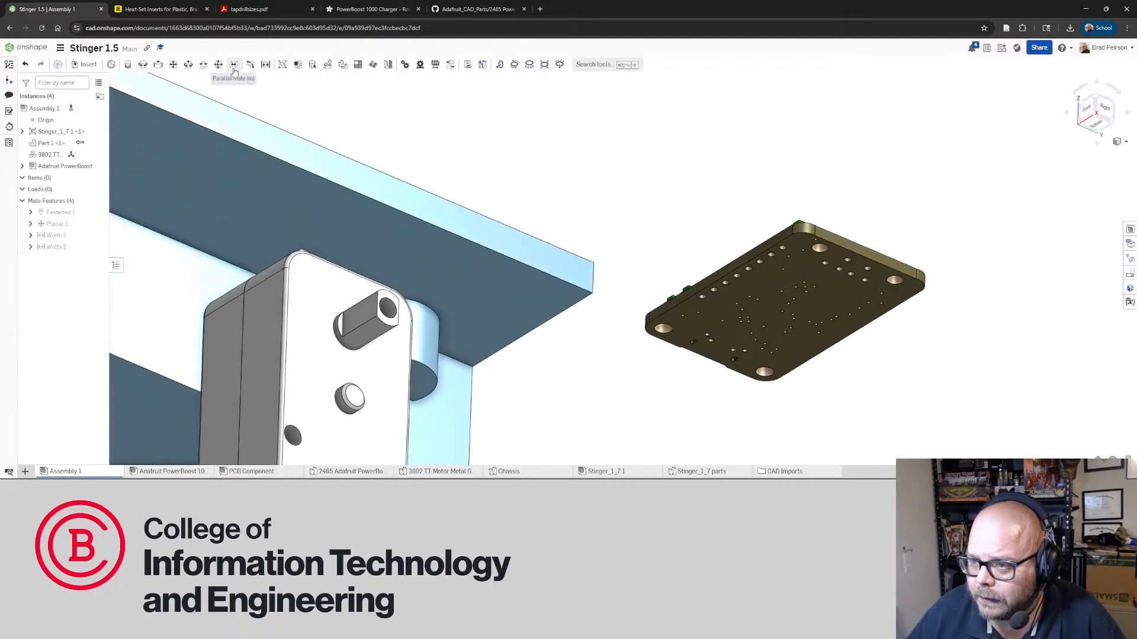
pyautogui.click(174, 65)
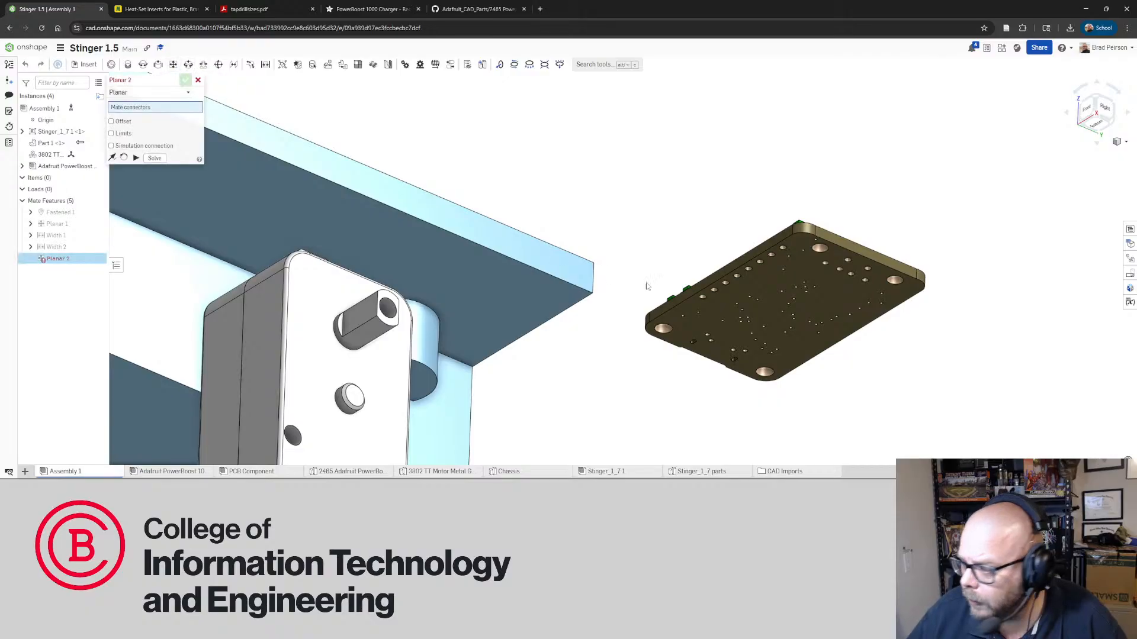
pyautogui.click(647, 251)
pyautogui.scroll(10, 642, 261)
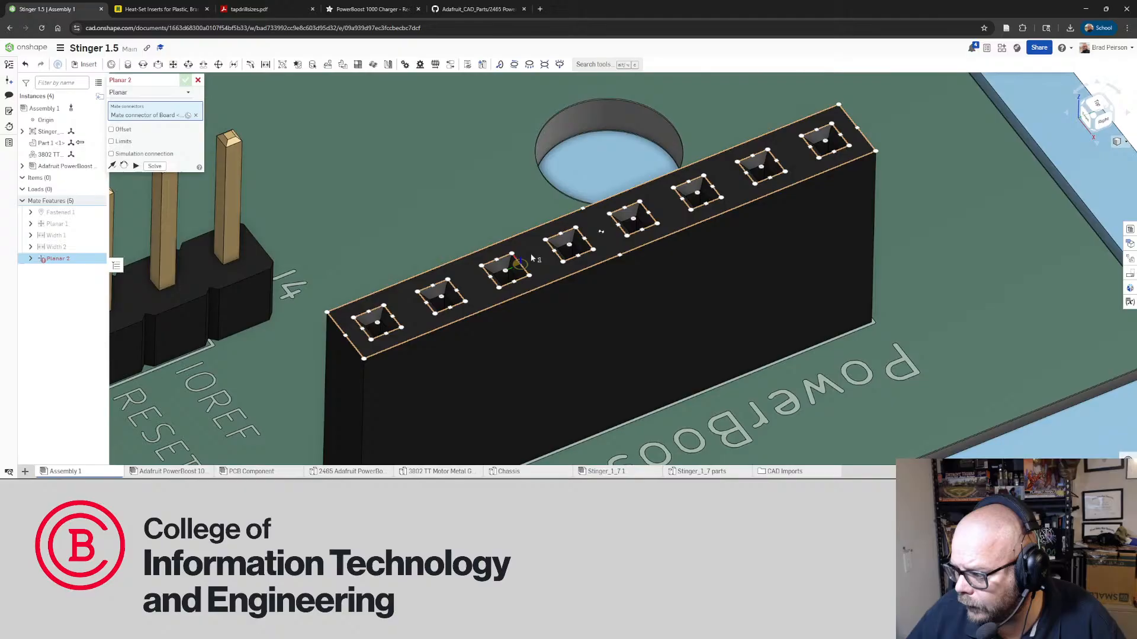
pyautogui.click(531, 258)
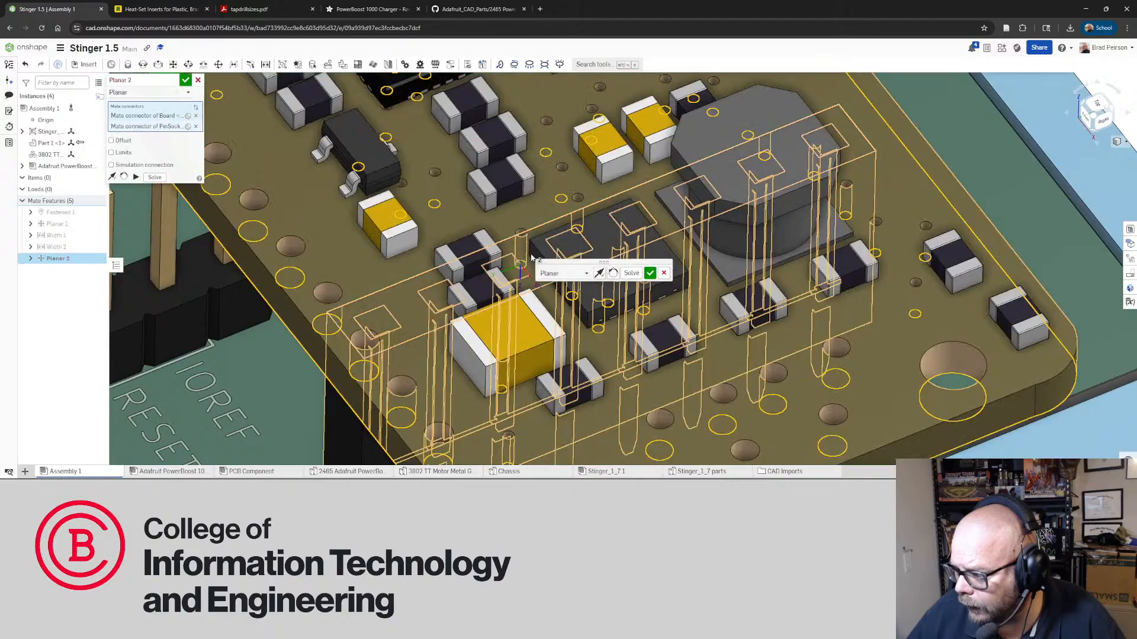
pyautogui.scroll(-10, 531, 257)
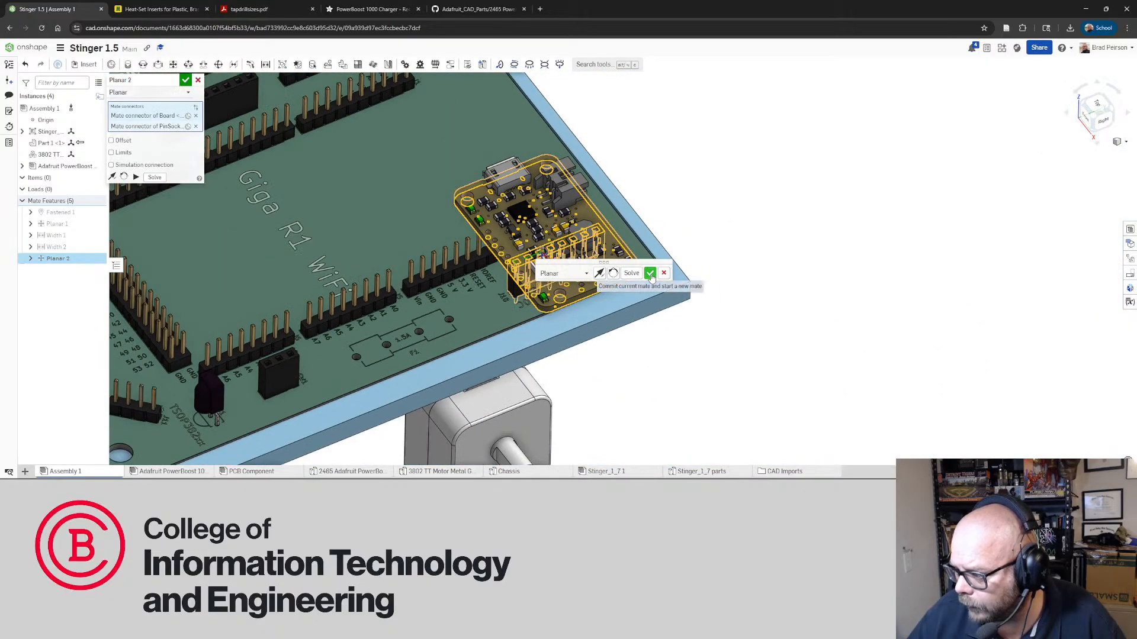
pyautogui.click(650, 273)
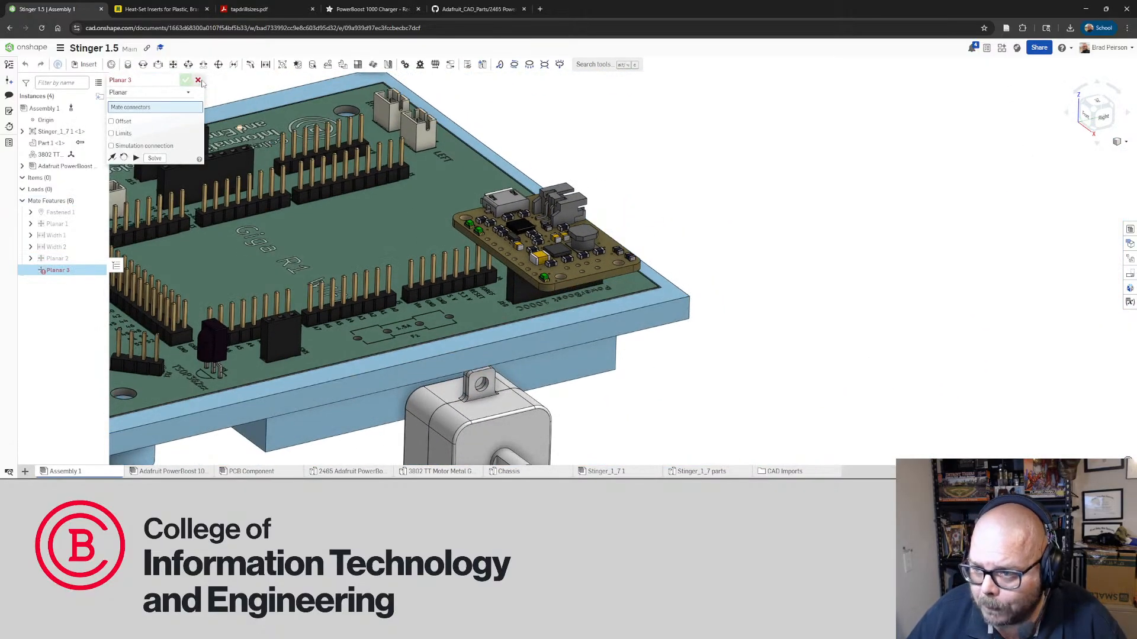
pyautogui.click(198, 79)
# Examine how the mated PowerBoost sits on its socket and its clearance to the neighbouring pin header
pyautogui.scroll(7, 594, 255)
pyautogui.moveTo(594, 254); pyautogui.dragTo(631, 204, button='right')
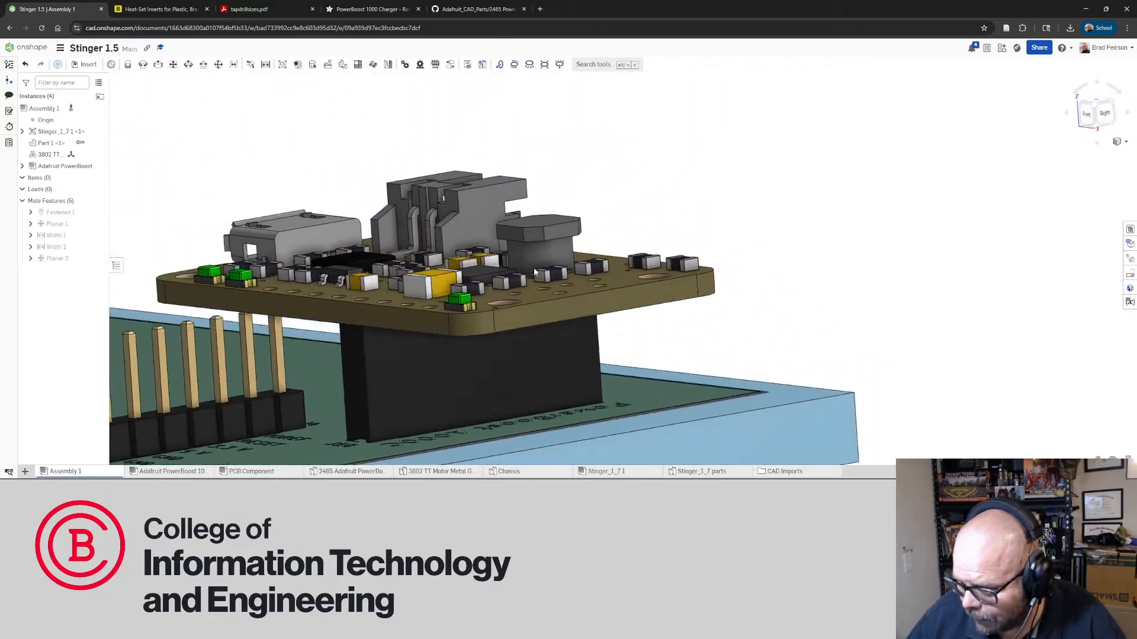
pyautogui.scroll(1, 257, 351)
pyautogui.scroll(3, 257, 351)
pyautogui.moveTo(257, 352); pyautogui.dragTo(491, 387, button='middle')
pyautogui.moveTo(406, 264)
pyautogui.mouseDown(button='right')
pyautogui.moveTo(414, 243)
pyautogui.moveTo(415, 271)
pyautogui.mouseUp(button='right')
pyautogui.scroll(-5, 415, 272)
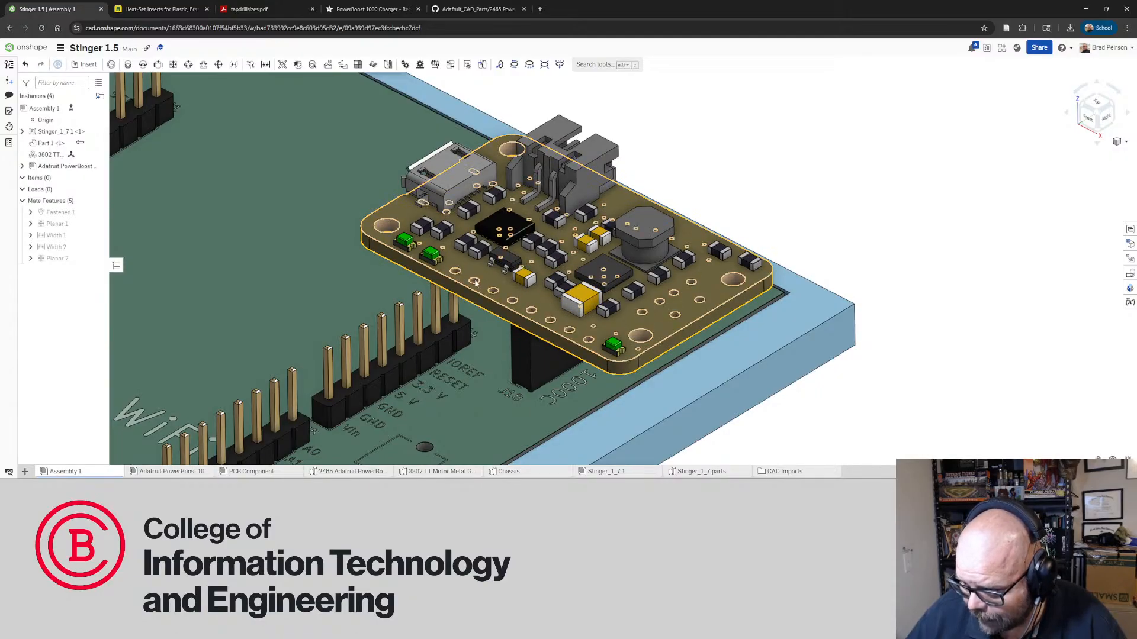
pyautogui.scroll(5, 444, 370)
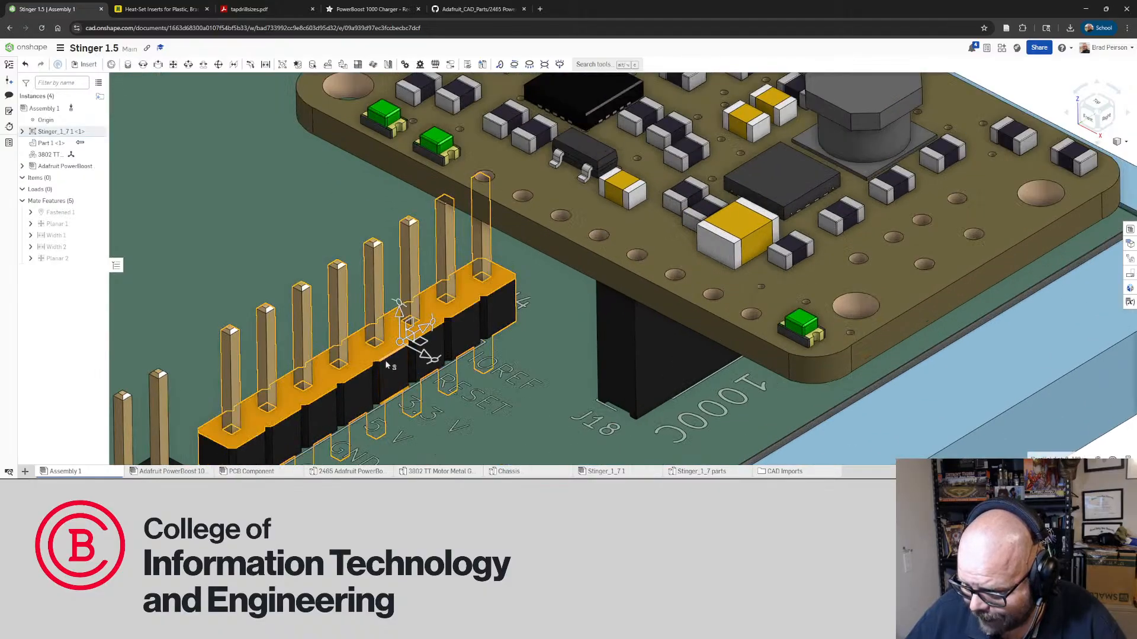
pyautogui.scroll(-2, 605, 312)
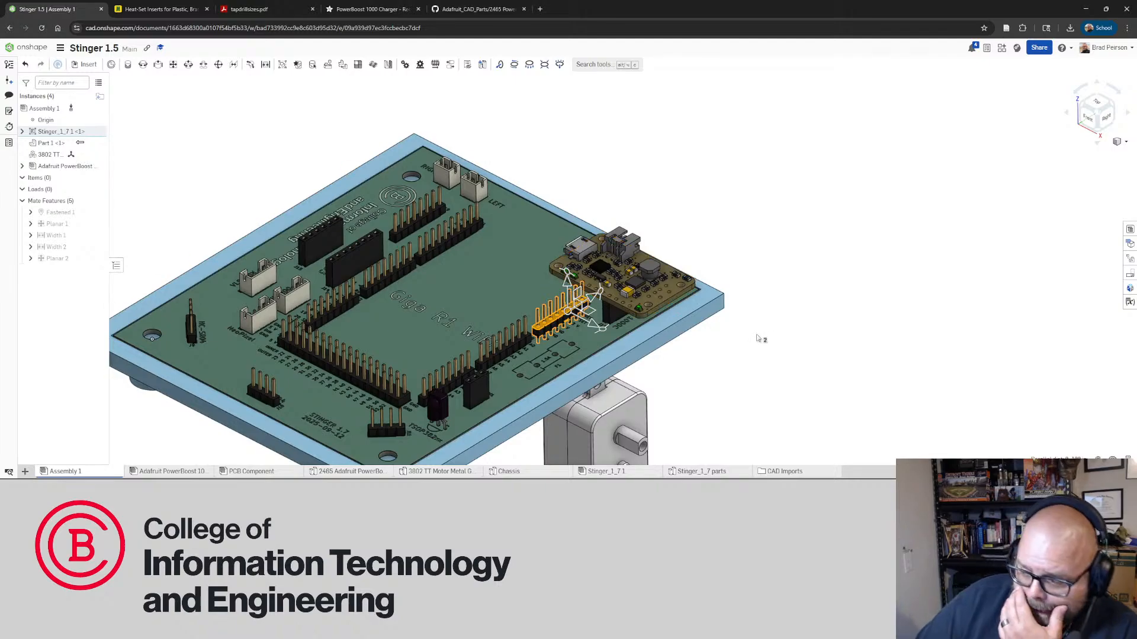
# Examine the gap between the PowerBoost board's underside and the adjacent header pins from the side and at an angle
pyautogui.click(735, 339)
pyautogui.moveTo(705, 394); pyautogui.dragTo(703, 366, button='right')
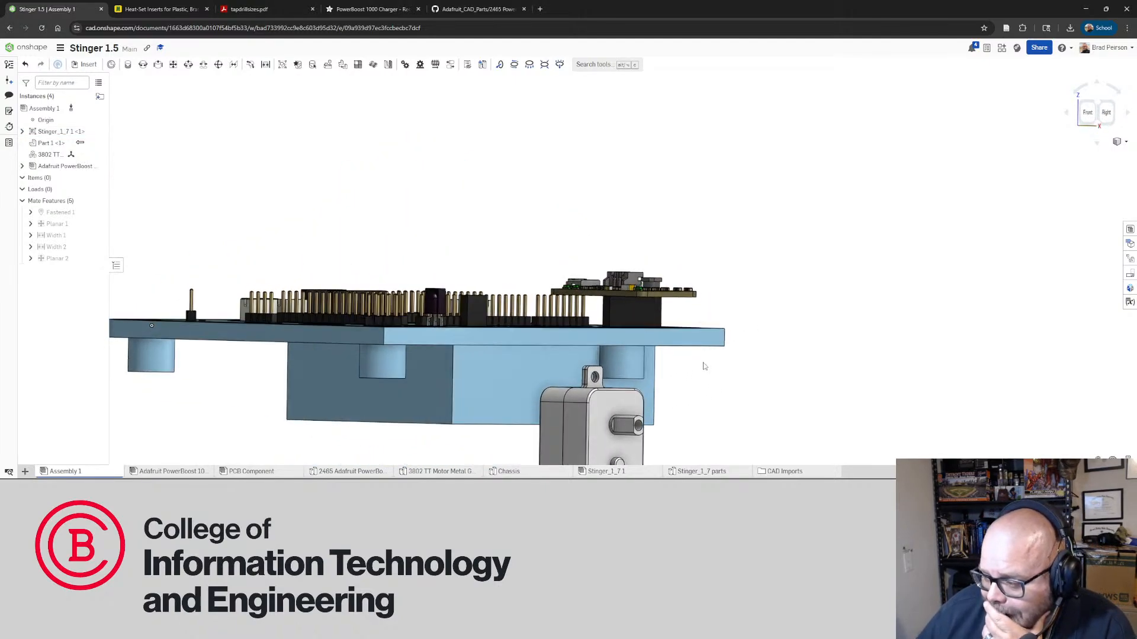
pyautogui.moveTo(624, 312); pyautogui.dragTo(594, 316, button='right')
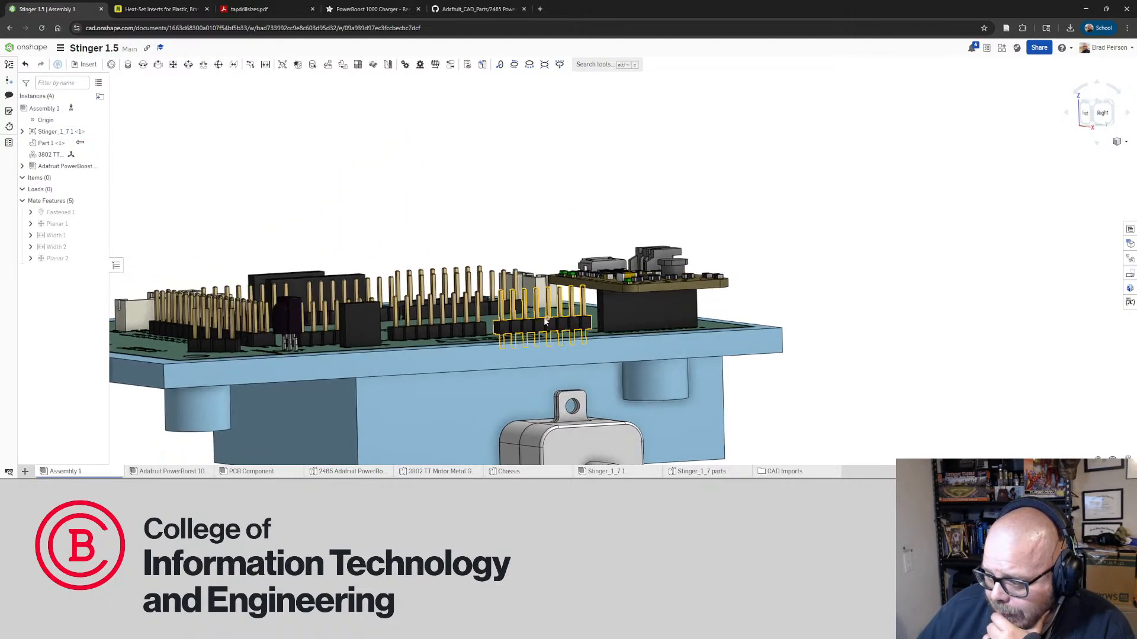
pyautogui.scroll(5, 533, 340)
pyautogui.click(426, 342)
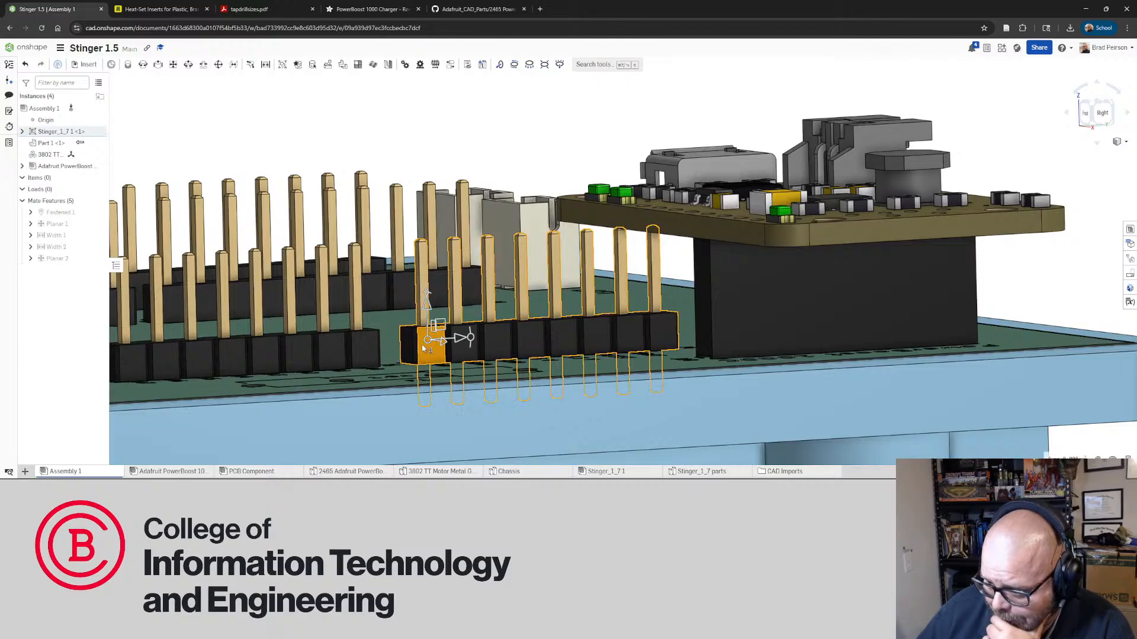
pyautogui.moveTo(643, 327); pyautogui.dragTo(658, 332, button='right')
pyautogui.scroll(-6, 659, 331)
pyautogui.scroll(3, 865, 389)
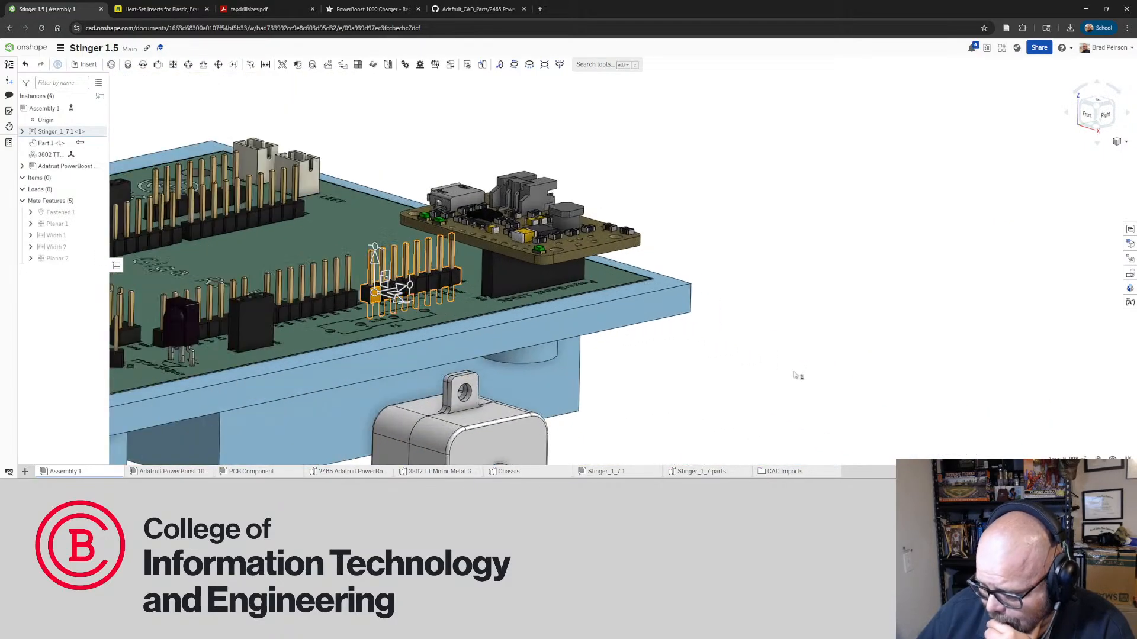
pyautogui.moveTo(509, 276); pyautogui.dragTo(523, 262, button='right')
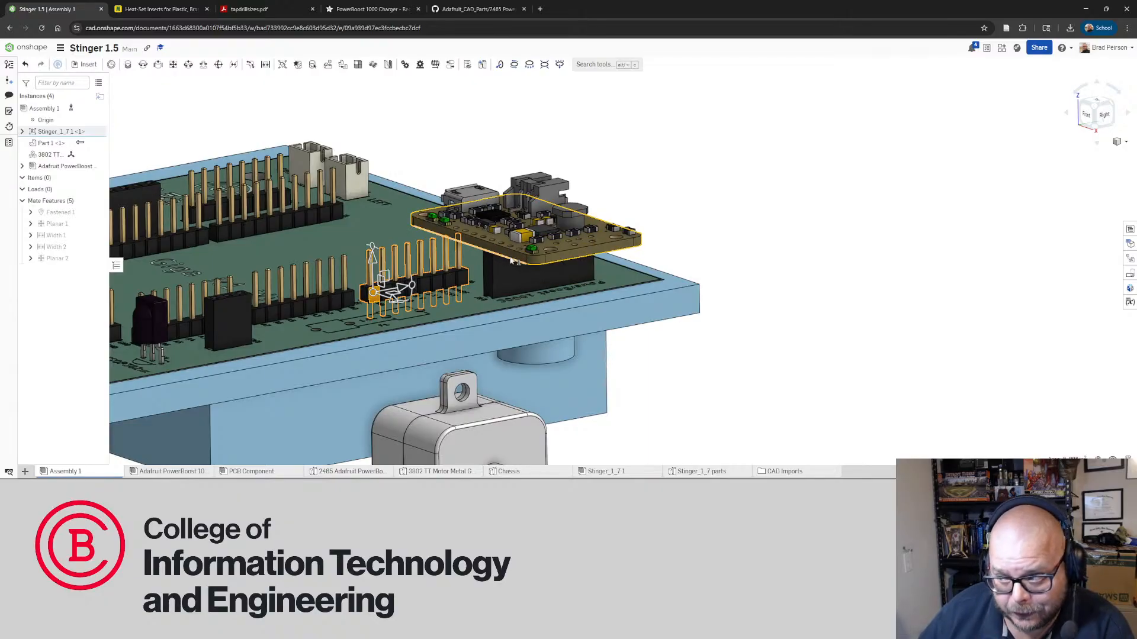
pyautogui.click(744, 407)
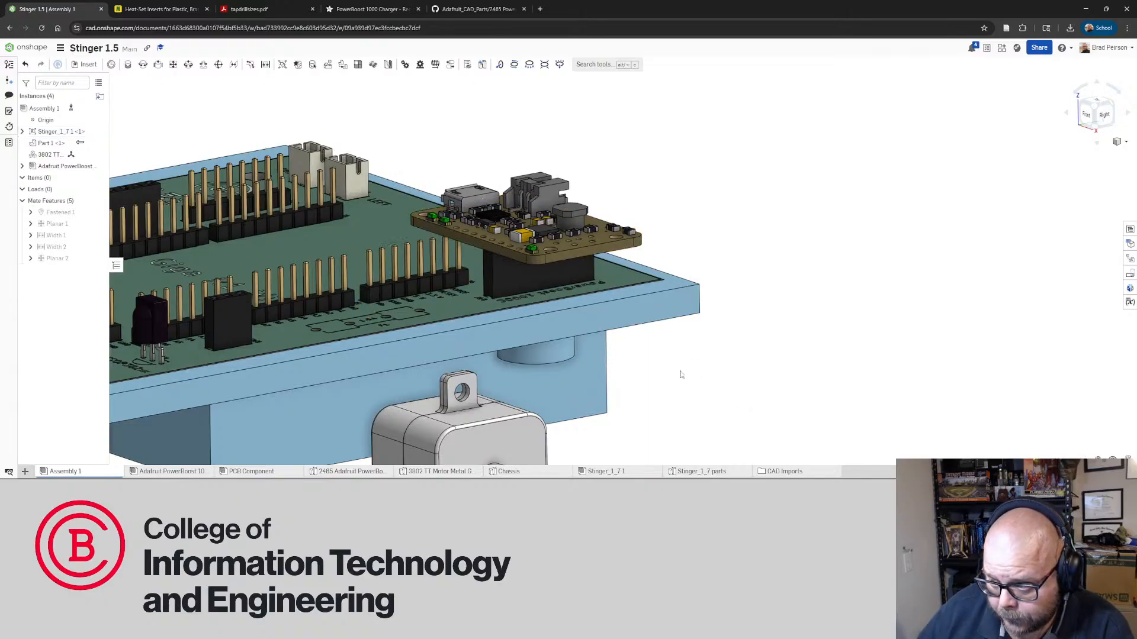
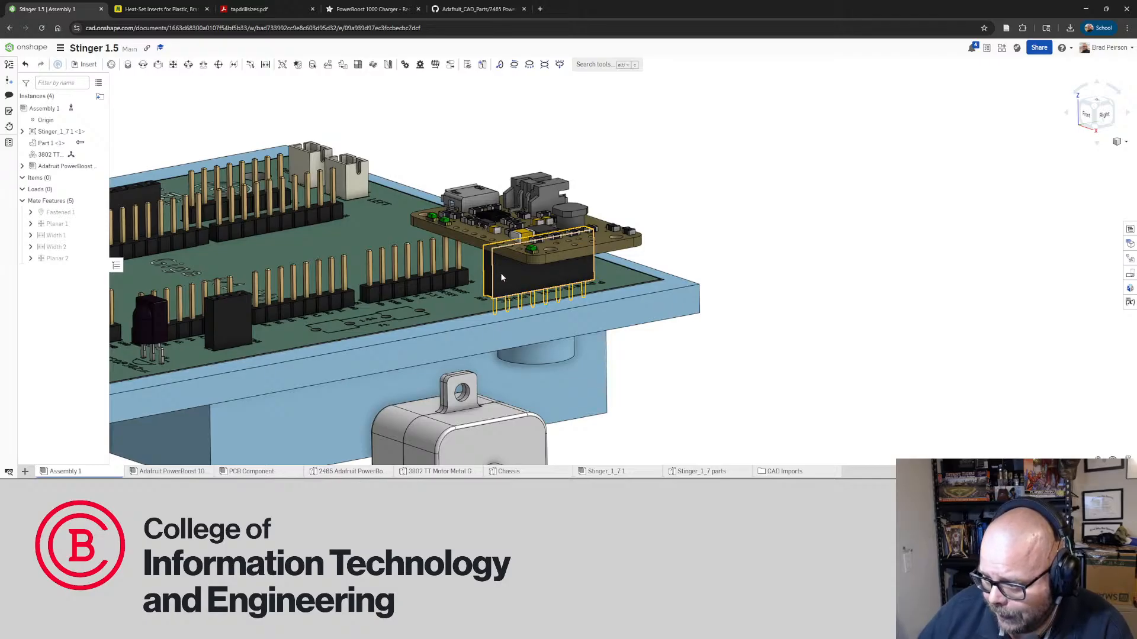
# Move the PowerBoost board off its pin socket past the PCB corner and compare its hole row with the socket openings
pyautogui.moveTo(499, 273); pyautogui.dragTo(514, 260, button='right')
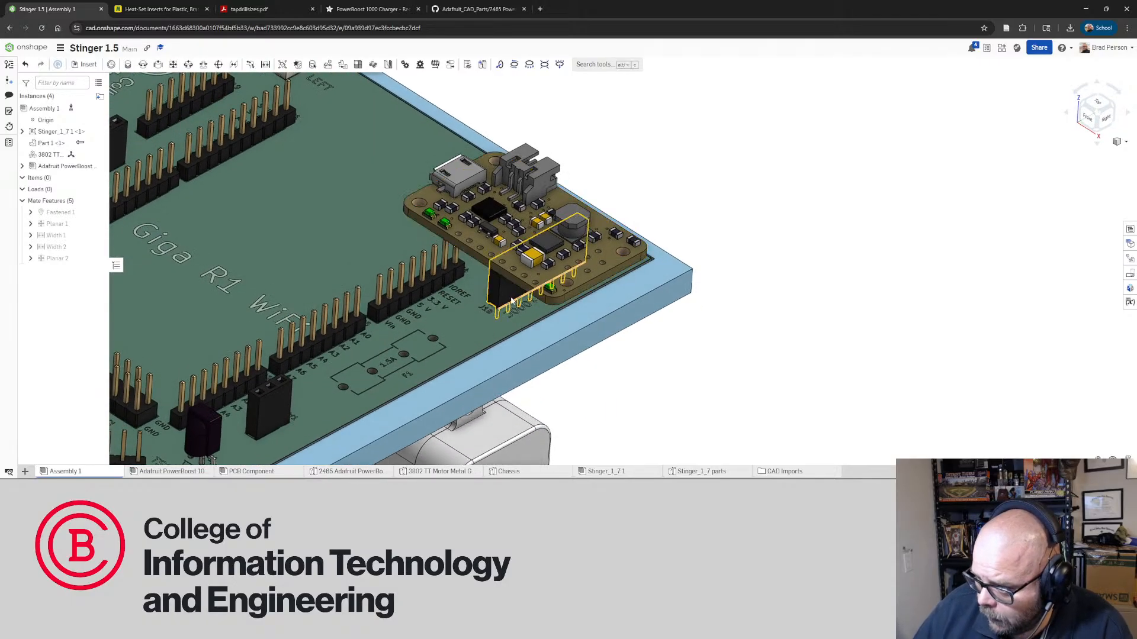
pyautogui.moveTo(513, 260); pyautogui.dragTo(654, 207)
pyautogui.scroll(6, 655, 206)
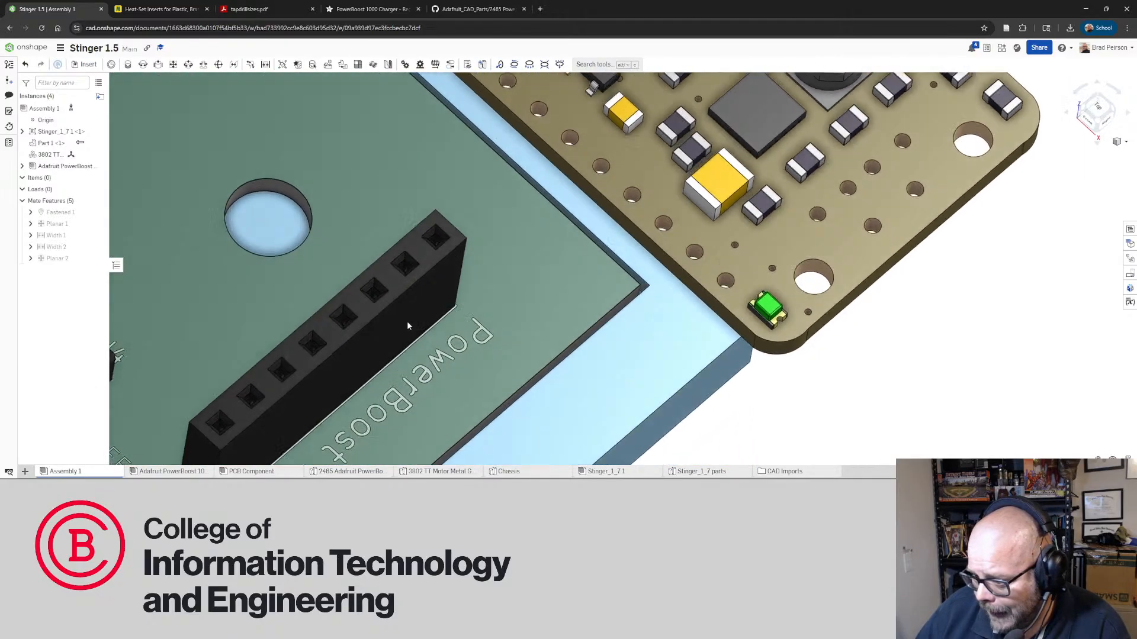
pyautogui.scroll(-6, 481, 318)
pyautogui.scroll(5, 619, 300)
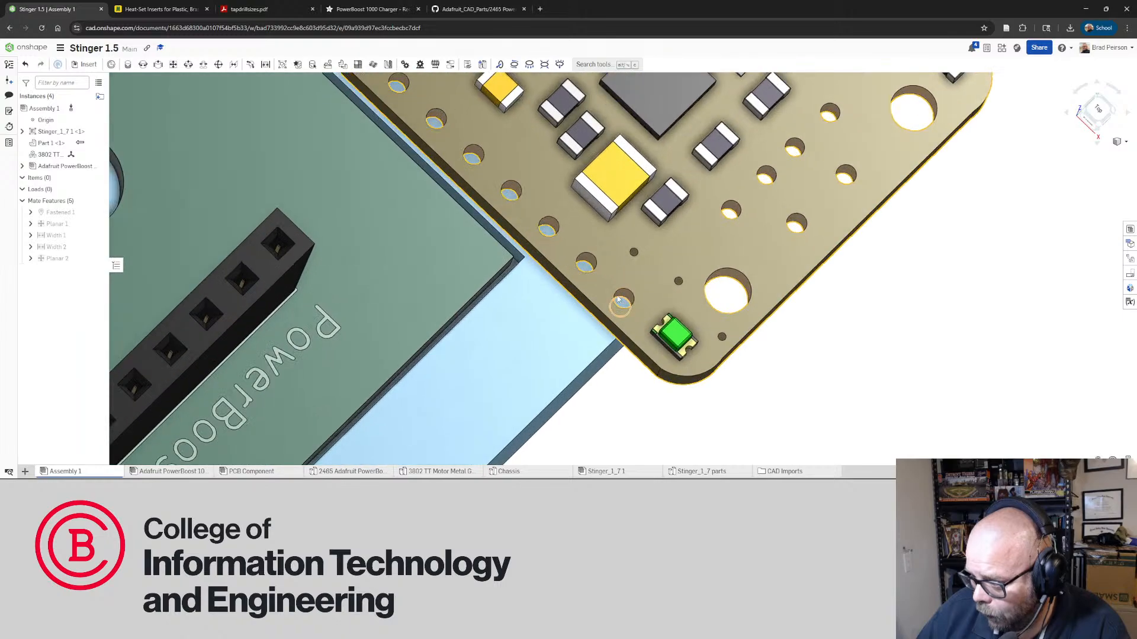
pyautogui.scroll(-4, 605, 296)
pyautogui.scroll(5, 187, 395)
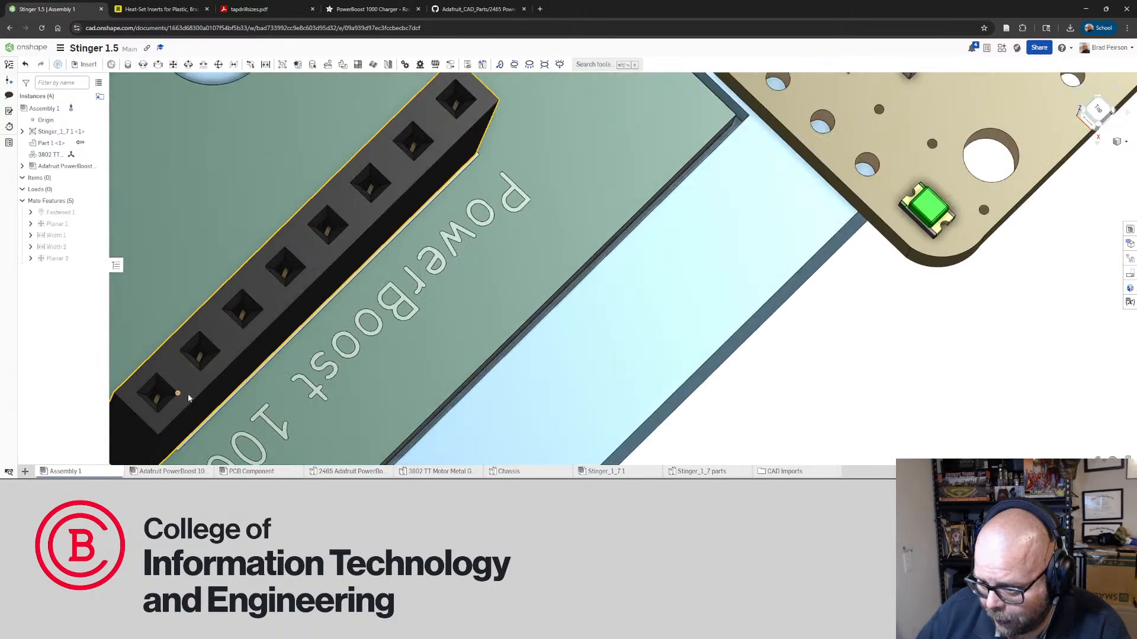
pyautogui.scroll(-4, 156, 400)
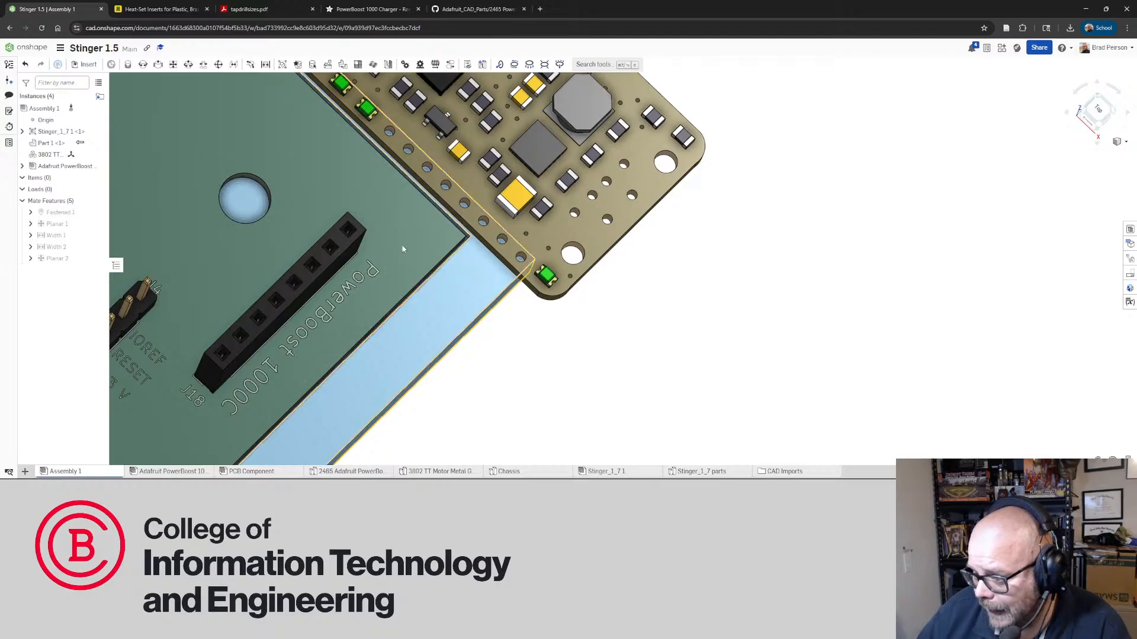
pyautogui.scroll(4, 214, 344)
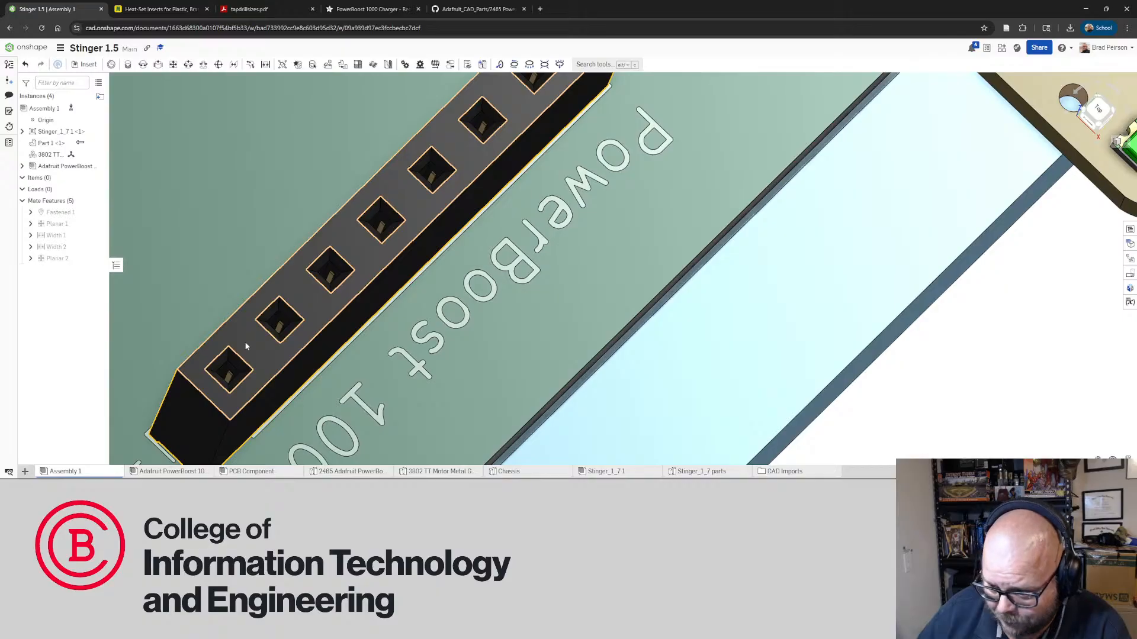
pyautogui.scroll(-5, 292, 325)
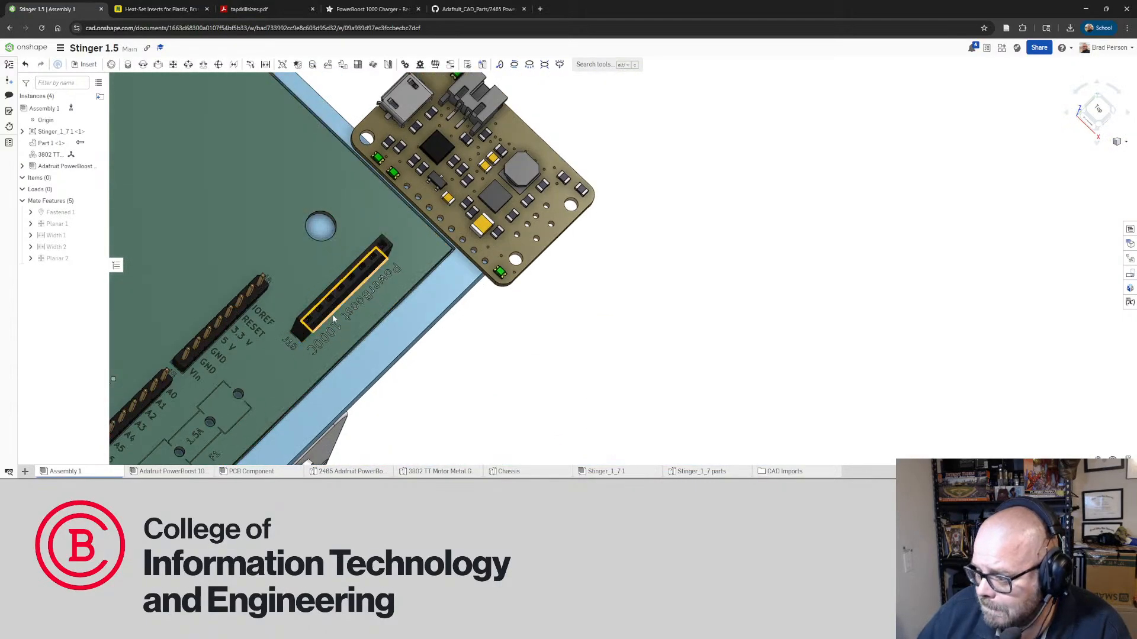
# Hide the PowerBoost 1000C pin socket to expose the PCB holes beneath it
pyautogui.moveTo(323, 308); pyautogui.dragTo(300, 285, button='right')
pyautogui.click(302, 284)
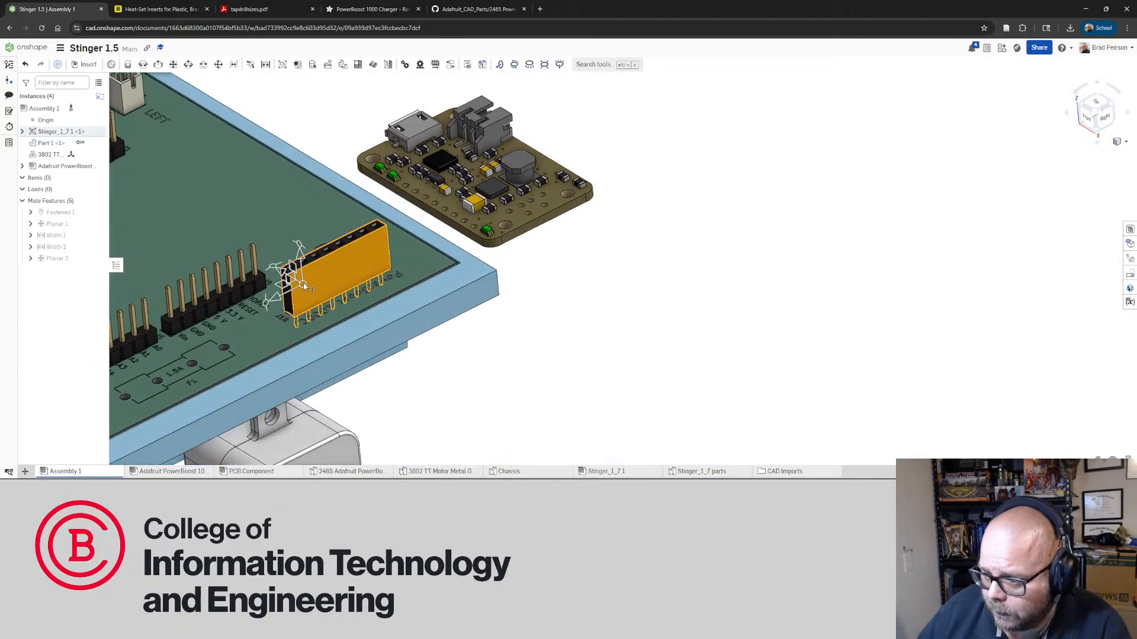
pyautogui.rightClick(358, 268)
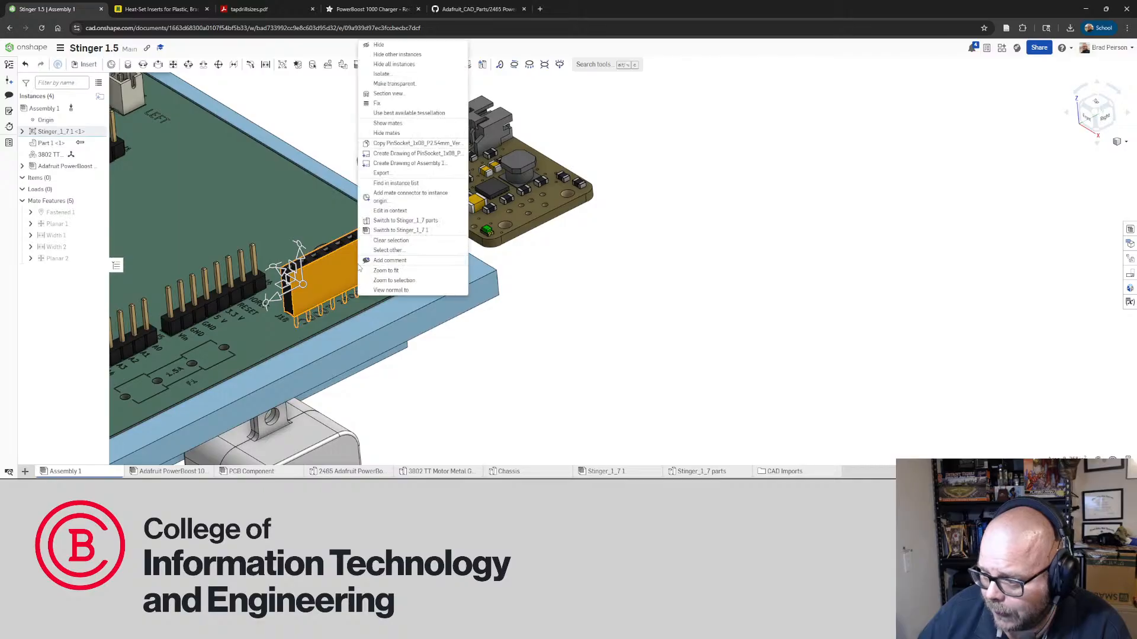
pyautogui.click(413, 46)
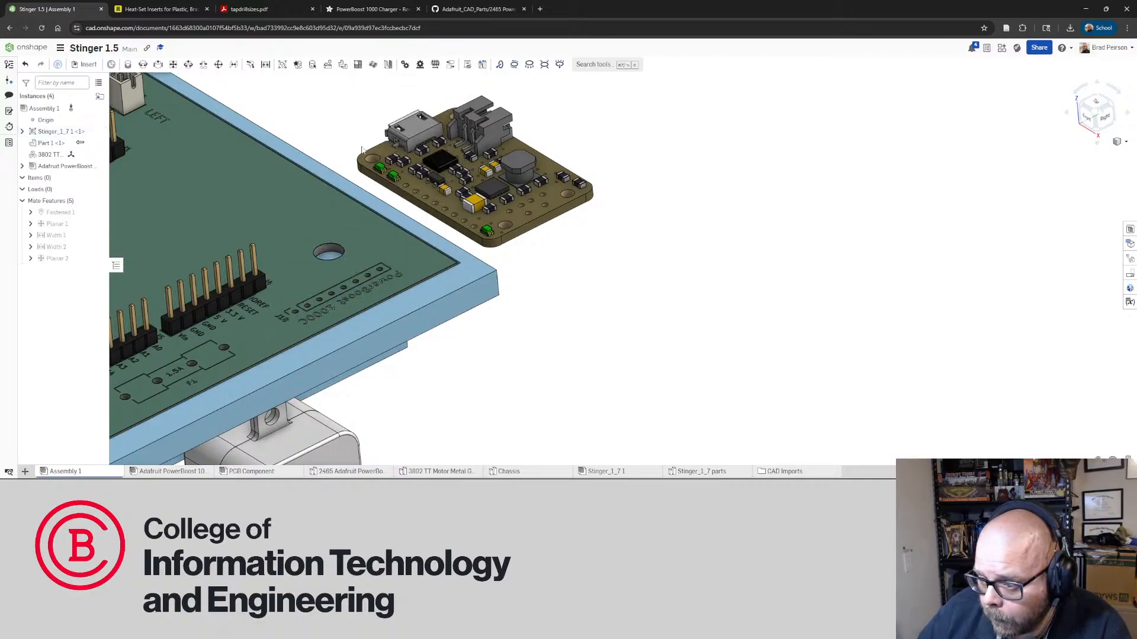
# Add a cylindrical mate between the PowerBoost's end pin hole beside the single corner green LED and the PCB's J18 end hole
pyautogui.click(173, 64)
pyautogui.scroll(5, 497, 266)
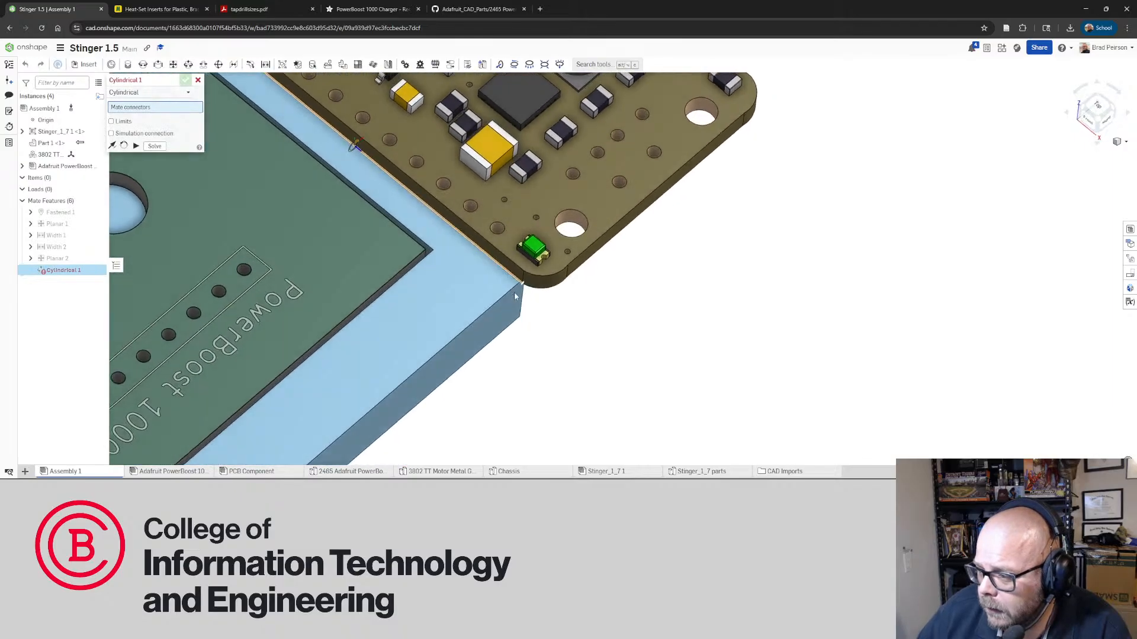
pyautogui.moveTo(515, 296); pyautogui.dragTo(500, 237, button='right')
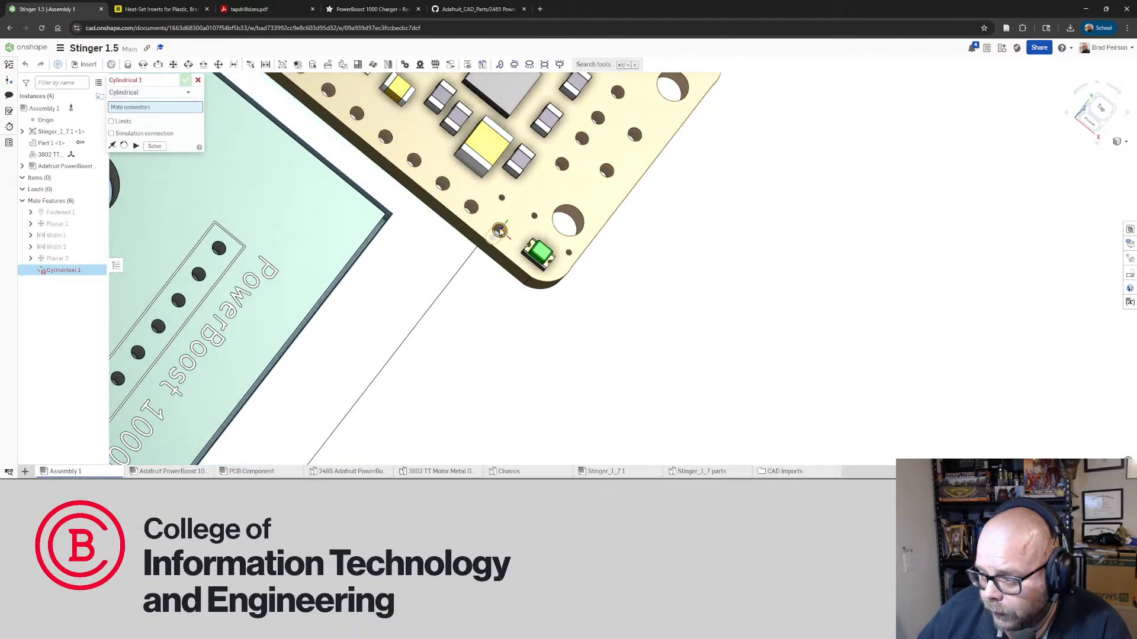
pyautogui.scroll(5, 500, 231)
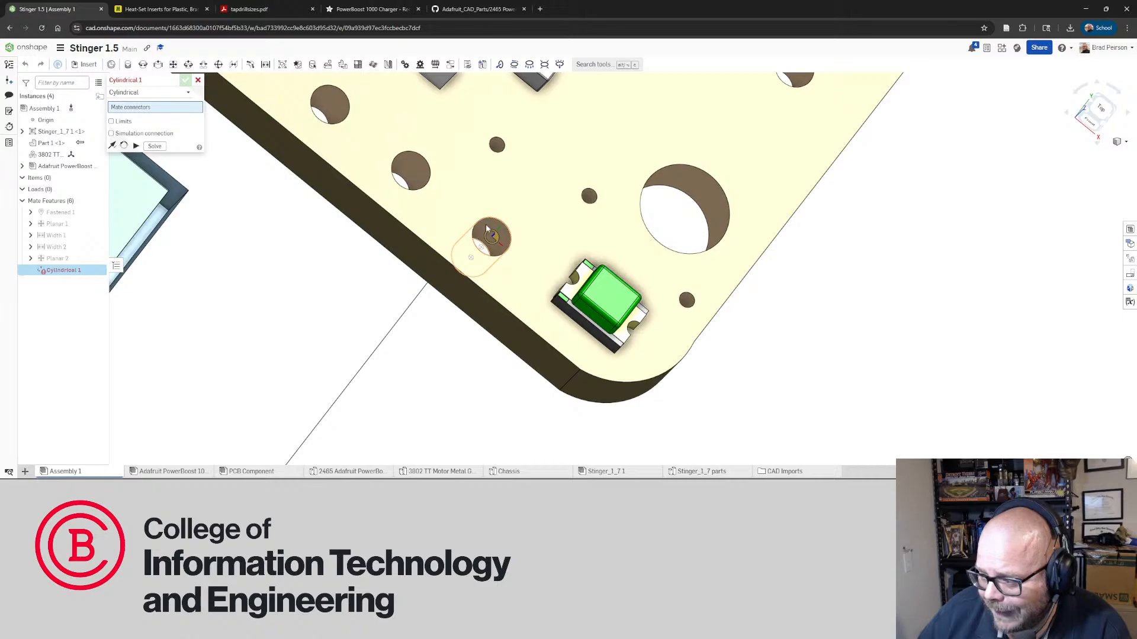
pyautogui.moveTo(486, 224); pyautogui.dragTo(501, 232, button='right')
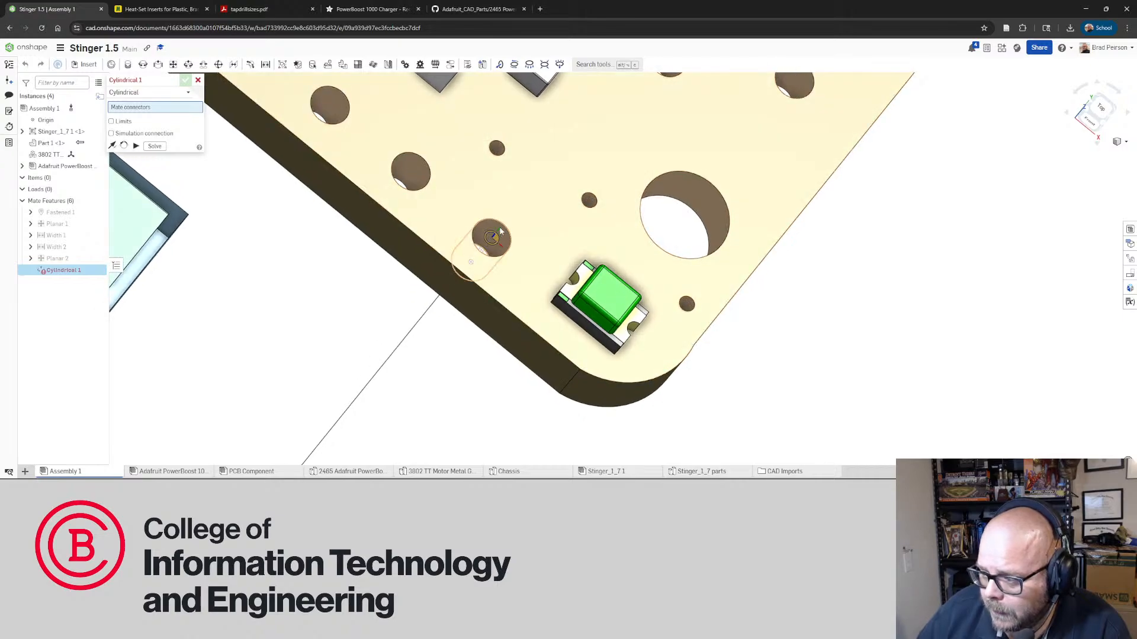
pyautogui.click(500, 231)
pyautogui.scroll(-5, 501, 231)
pyautogui.scroll(8, 282, 306)
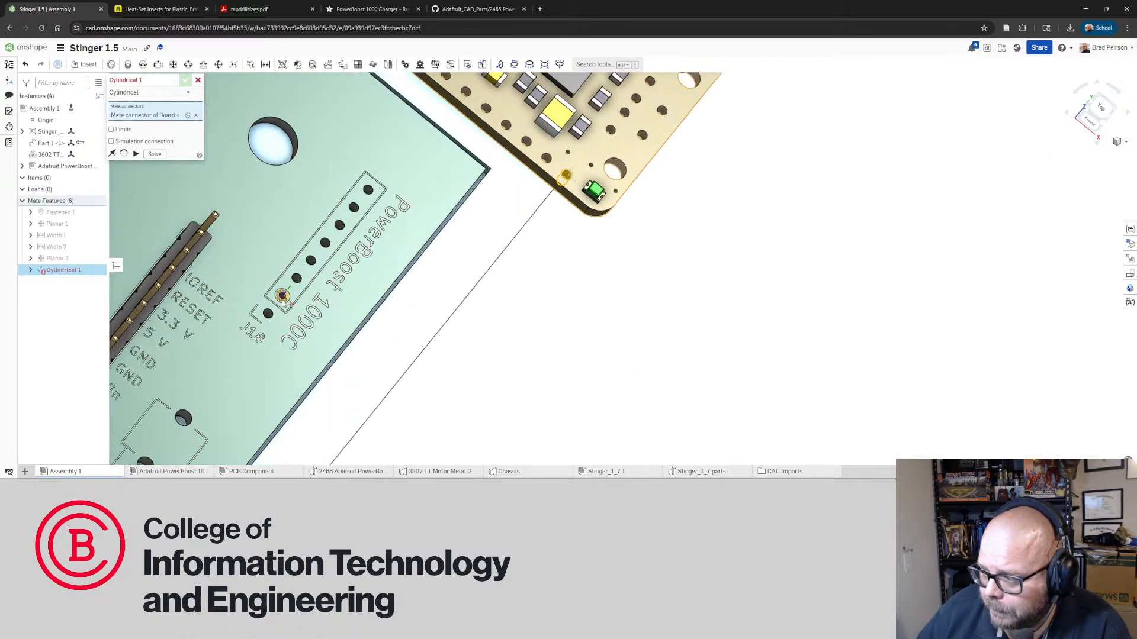
pyautogui.scroll(4, 283, 301)
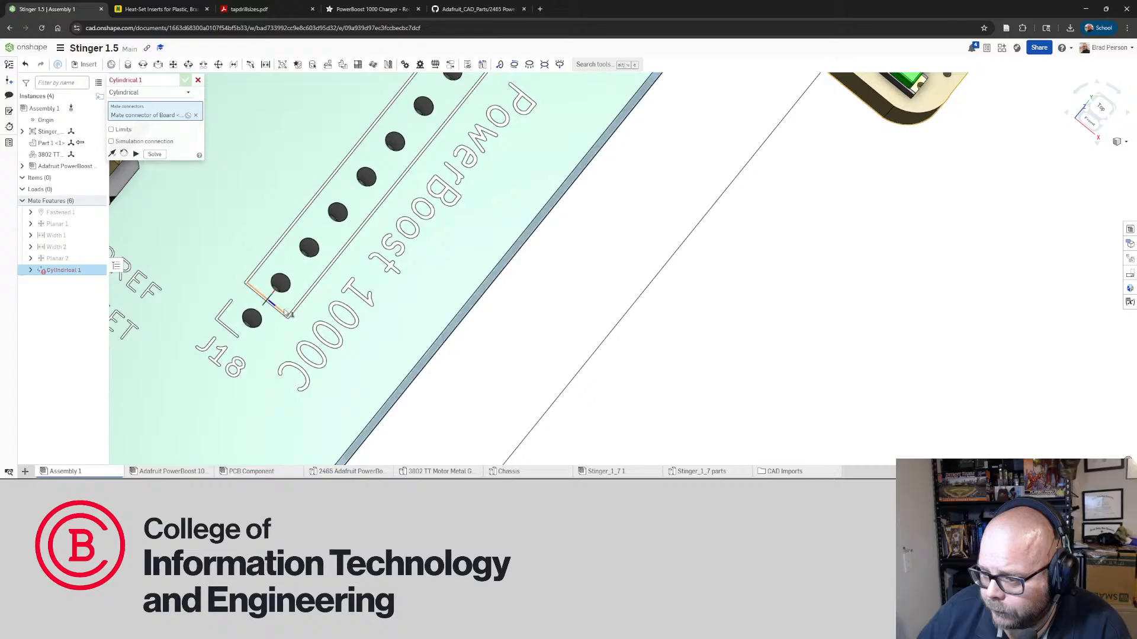
pyautogui.click(252, 319)
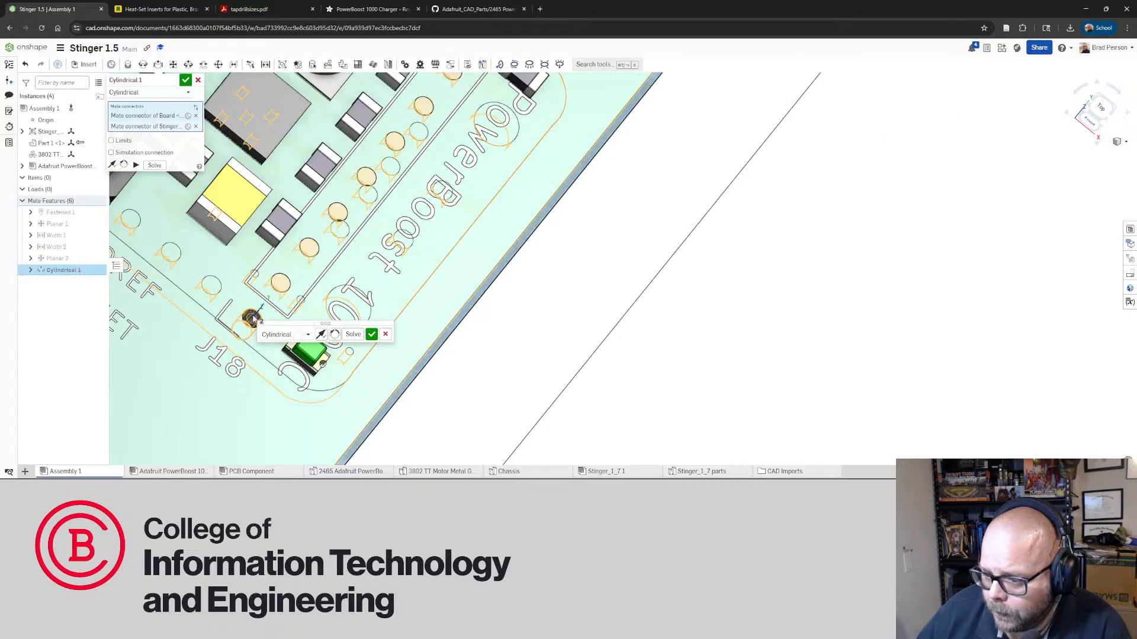
pyautogui.click(371, 337)
# Add a second cylindrical mate between the opposite end hole of the PowerBoost's pin row and the far end hole of the J18 footprint
pyautogui.moveTo(360, 319); pyautogui.dragTo(335, 278, button='right')
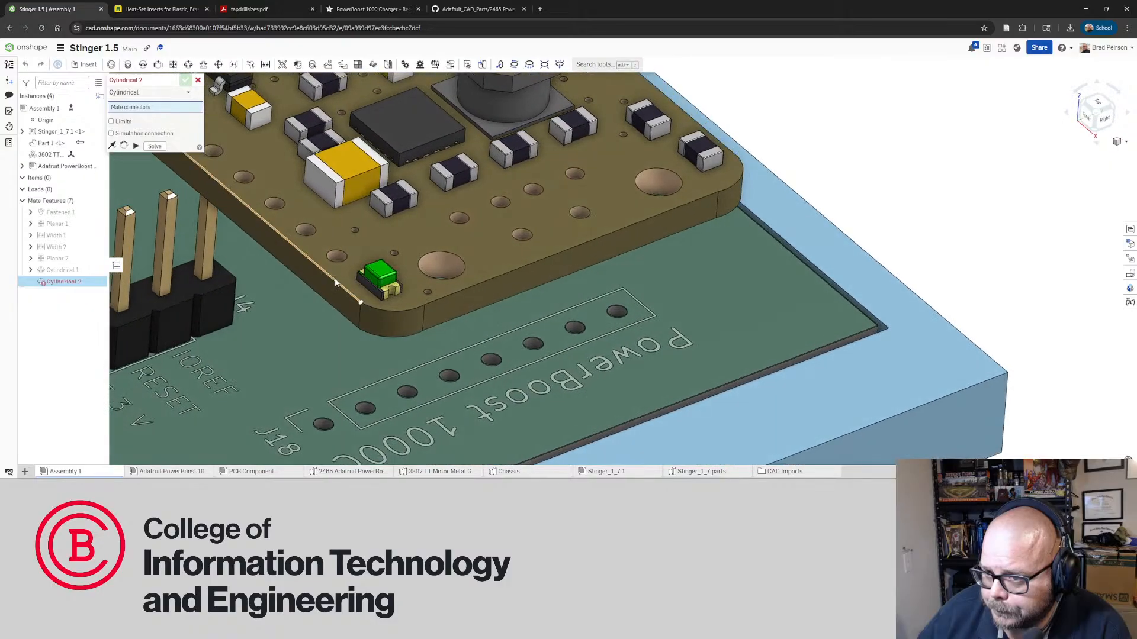
pyautogui.scroll(-4, 336, 279)
pyautogui.scroll(5, 260, 229)
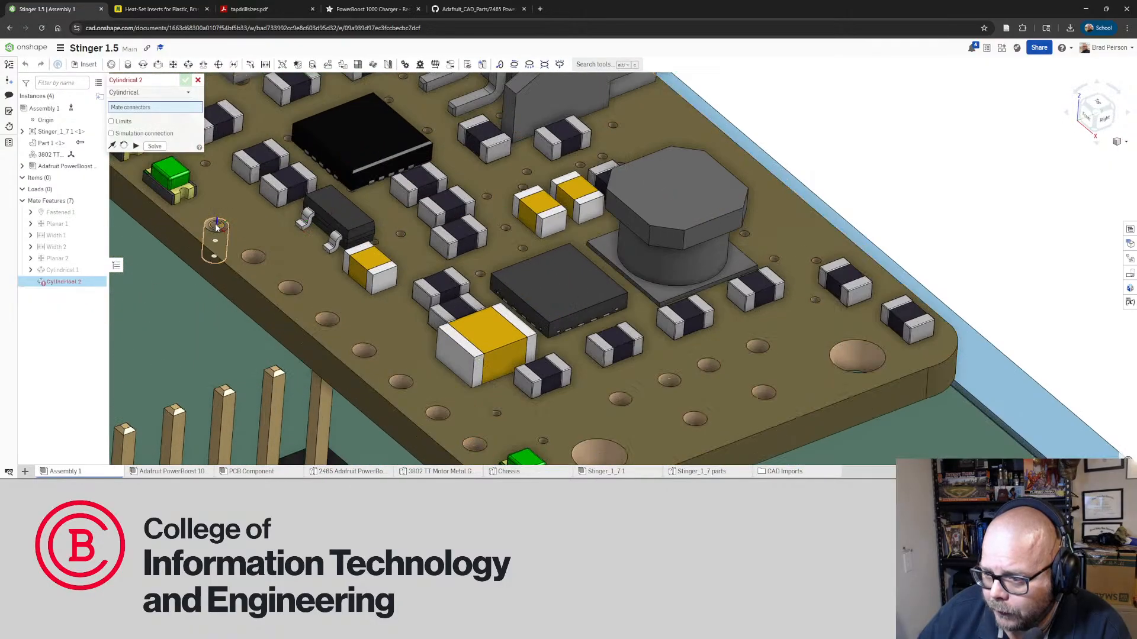
pyautogui.scroll(3, 214, 227)
pyautogui.click(204, 230)
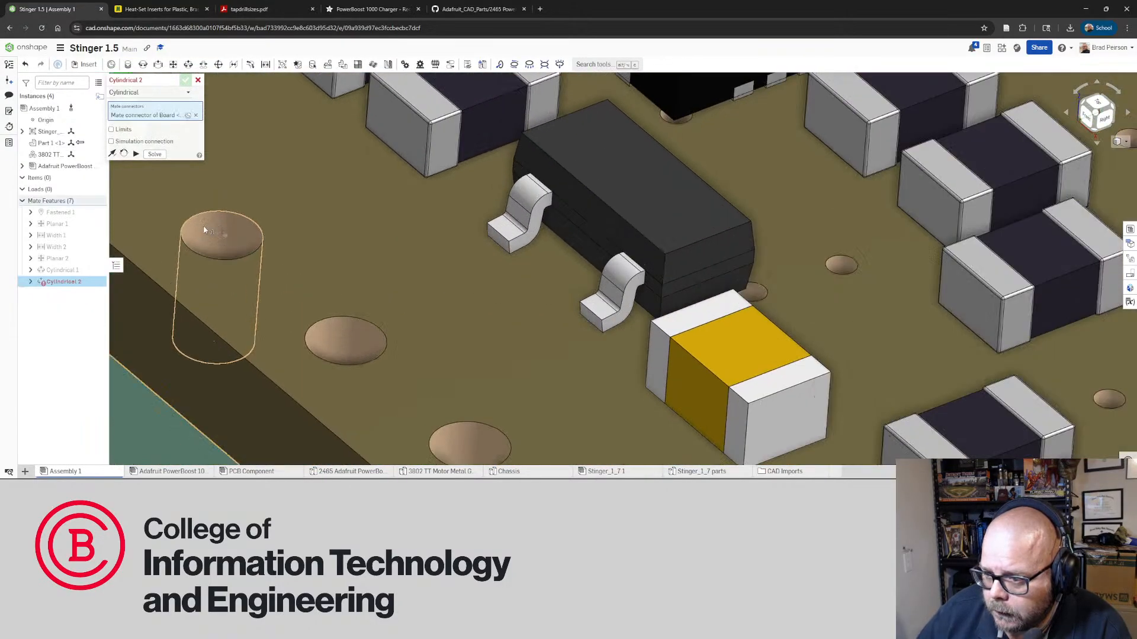
pyautogui.scroll(-5, 207, 229)
pyautogui.scroll(8, 388, 296)
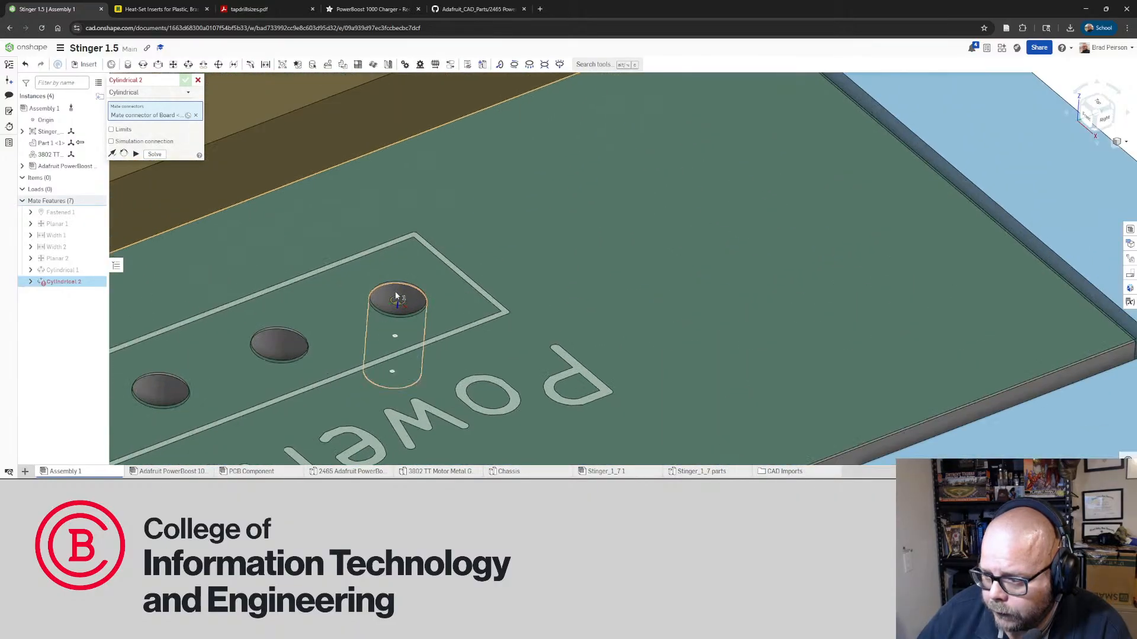
pyautogui.click(396, 294)
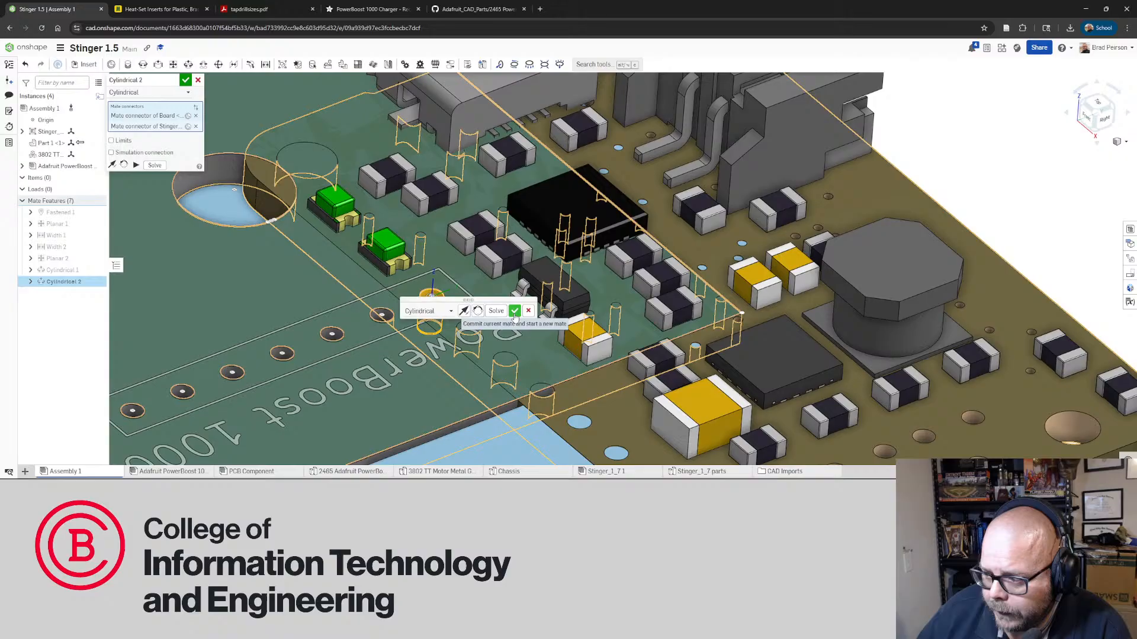
pyautogui.click(513, 311)
pyautogui.scroll(-10, 514, 318)
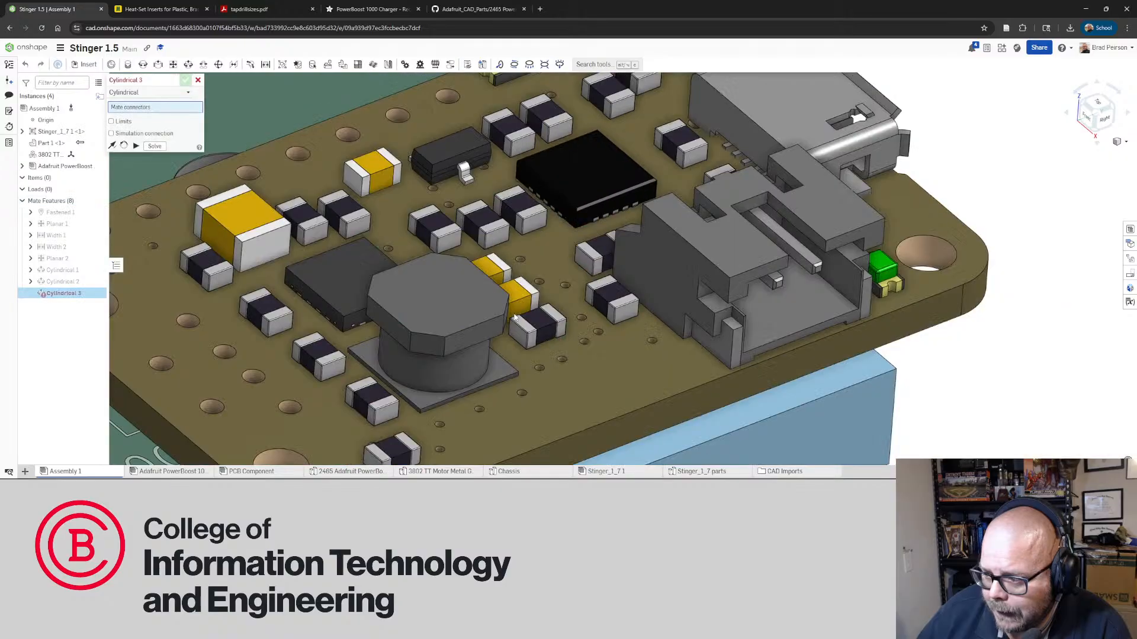
pyautogui.click(198, 81)
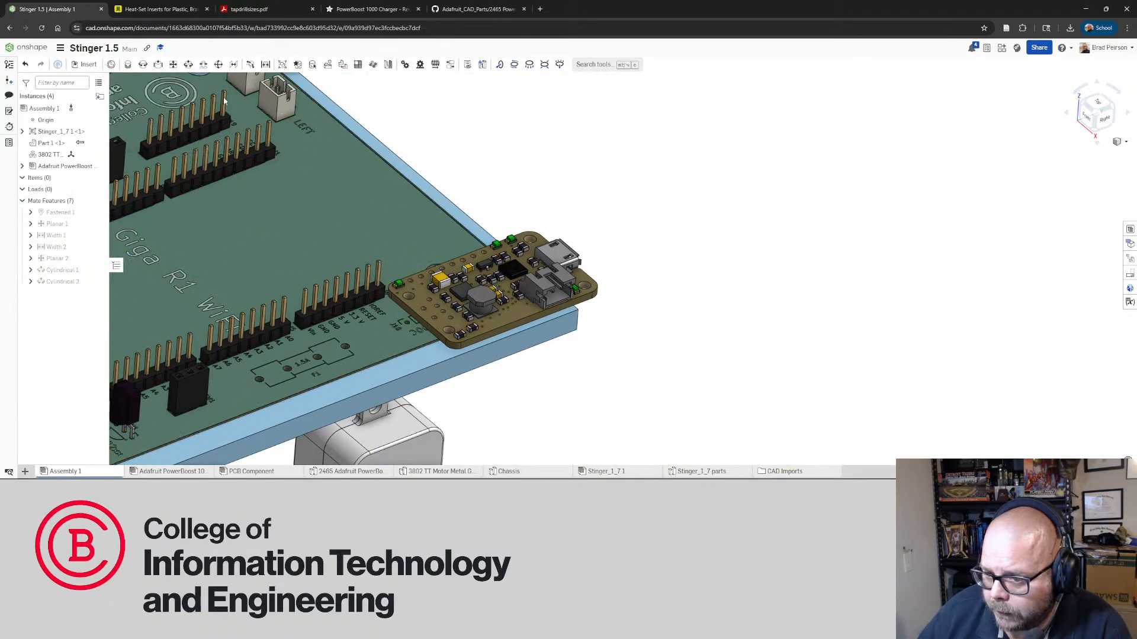
# Show the hidden 1x08 PowerBoost pin socket in the Stinger_1_7 subassembly
pyautogui.moveTo(402, 256); pyautogui.dragTo(450, 279, button='right')
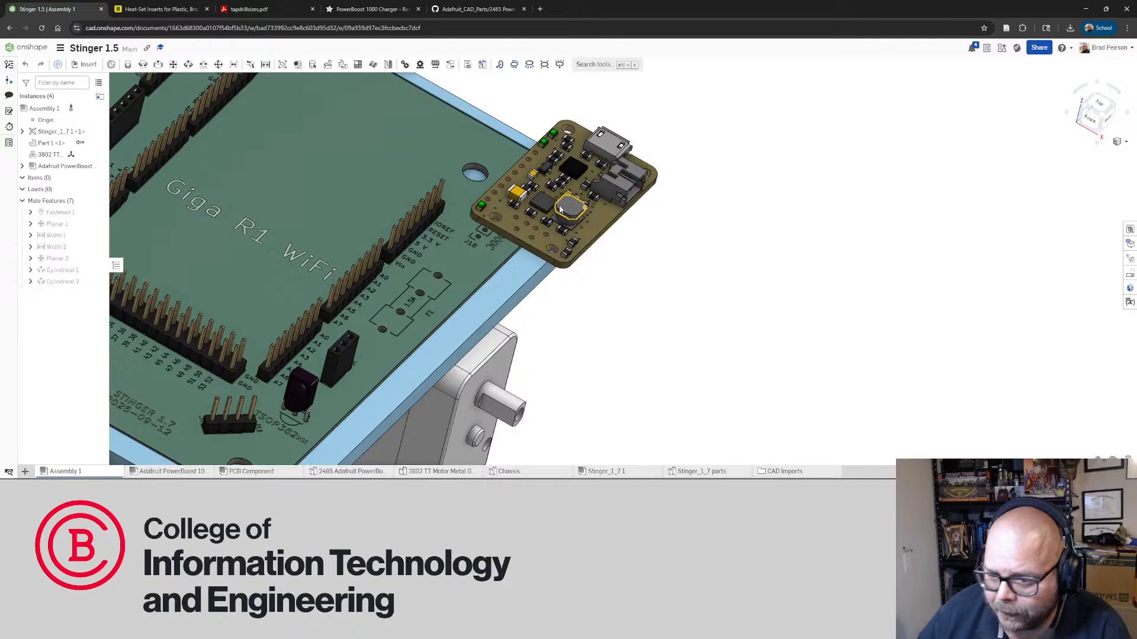
pyautogui.click(49, 154)
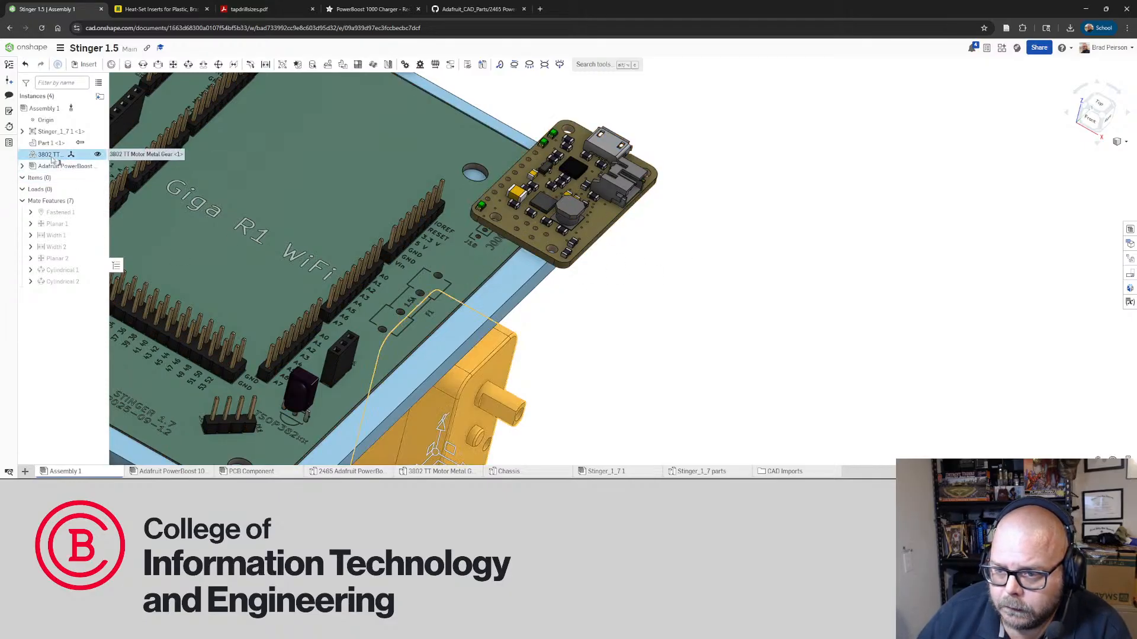
pyautogui.click(718, 387)
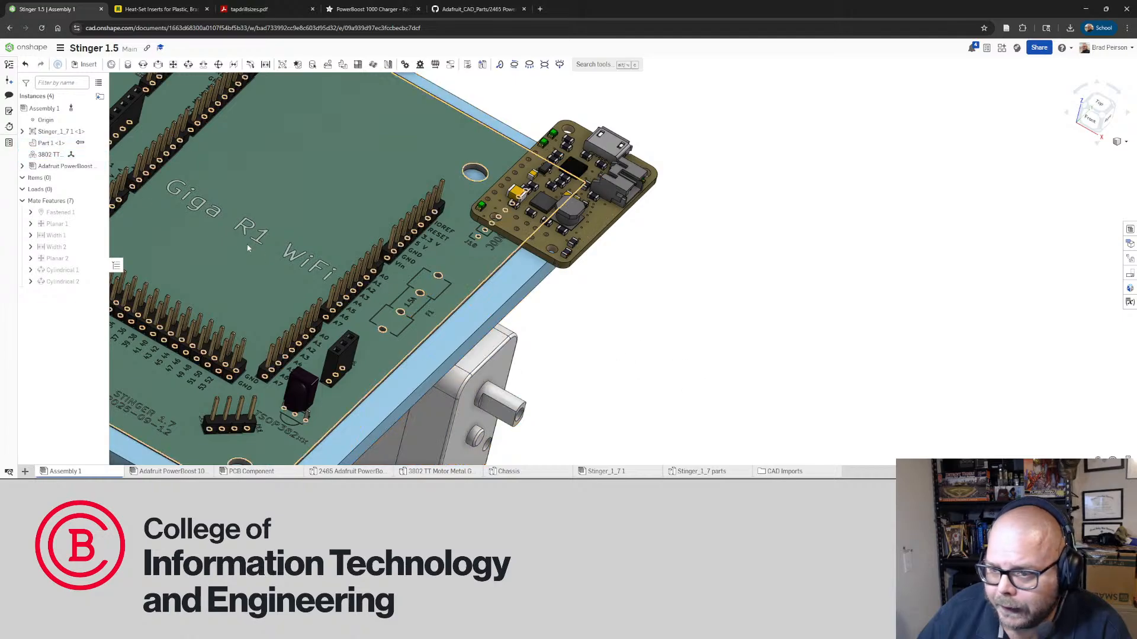
pyautogui.click(23, 132)
pyautogui.scroll(-5, 48, 240)
pyautogui.scroll(-10, 47, 240)
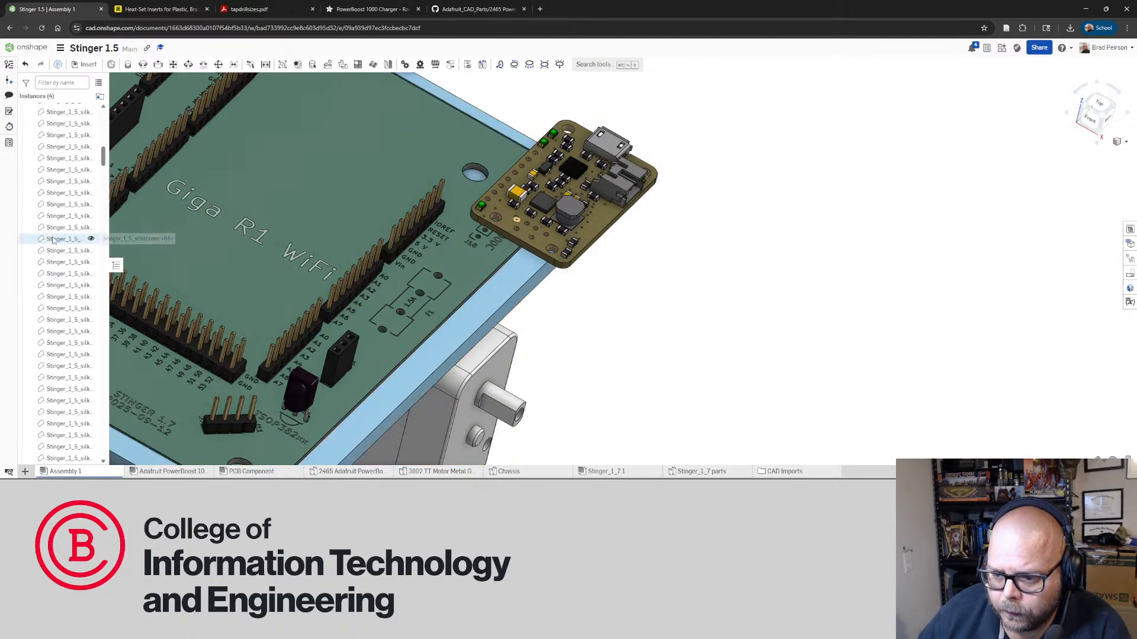
pyautogui.scroll(-10, 57, 238)
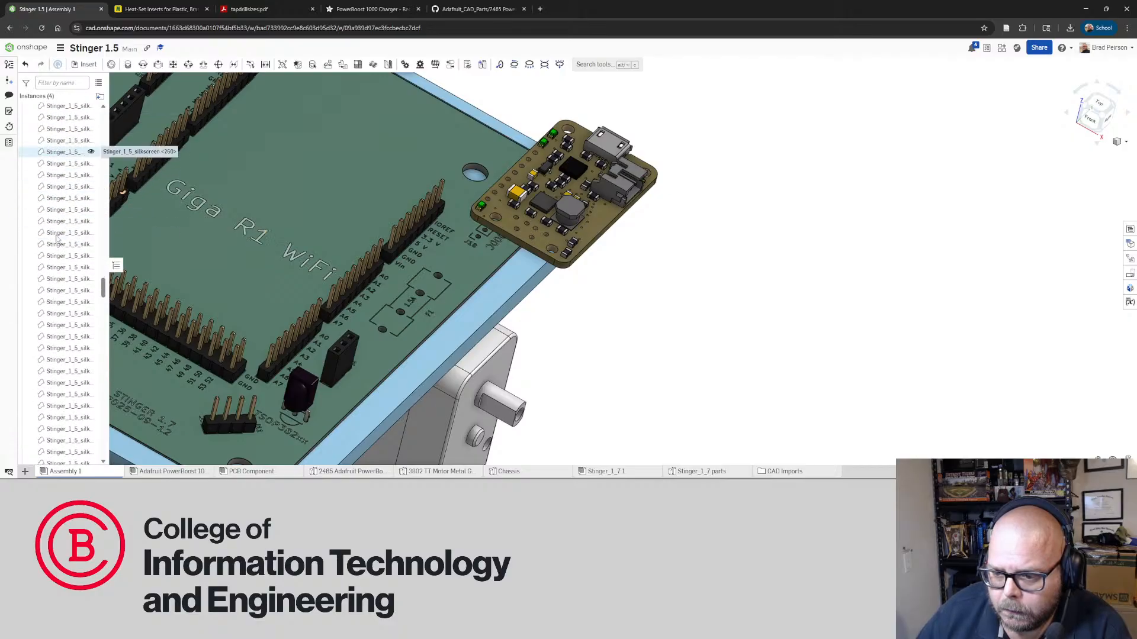
pyautogui.scroll(-10, 56, 239)
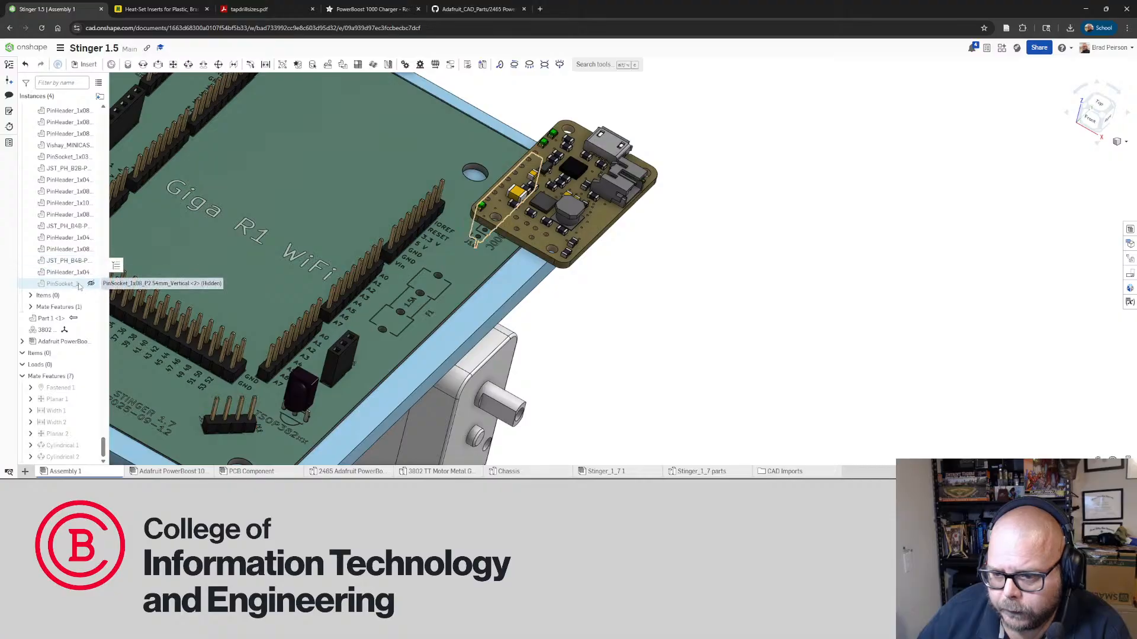
pyautogui.click(65, 284)
pyautogui.rightClick(78, 284)
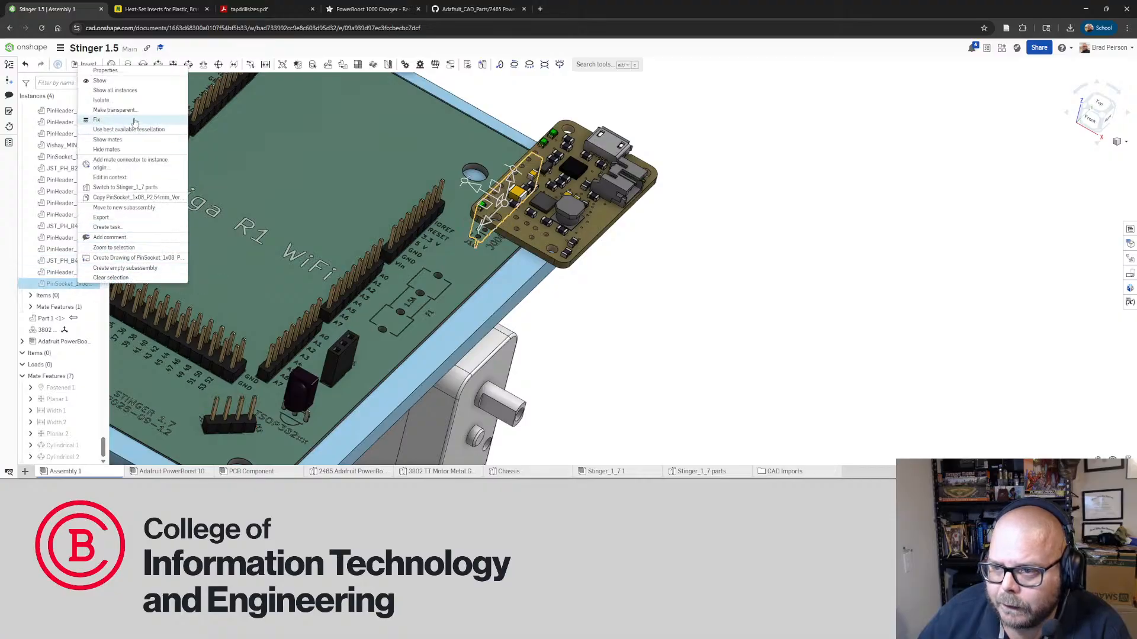
pyautogui.click(141, 82)
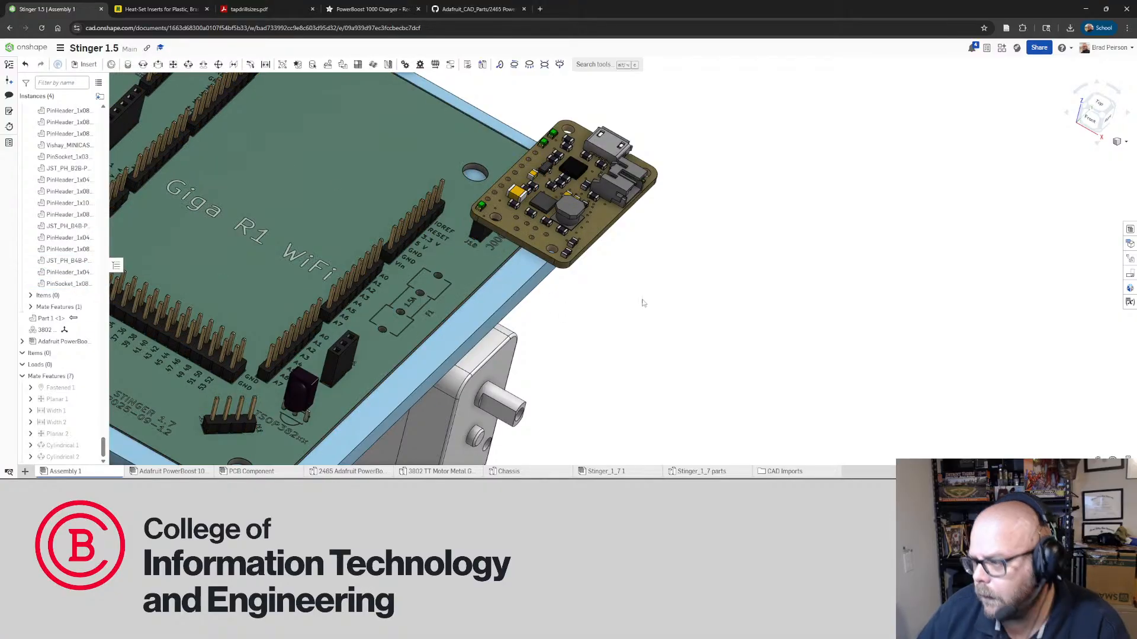
# Examine from the side how the PowerBoost board sits on its pin socket compared with the neighbouring pin headers
pyautogui.moveTo(644, 303); pyautogui.dragTo(530, 240, button='right')
pyautogui.scroll(3, 453, 249)
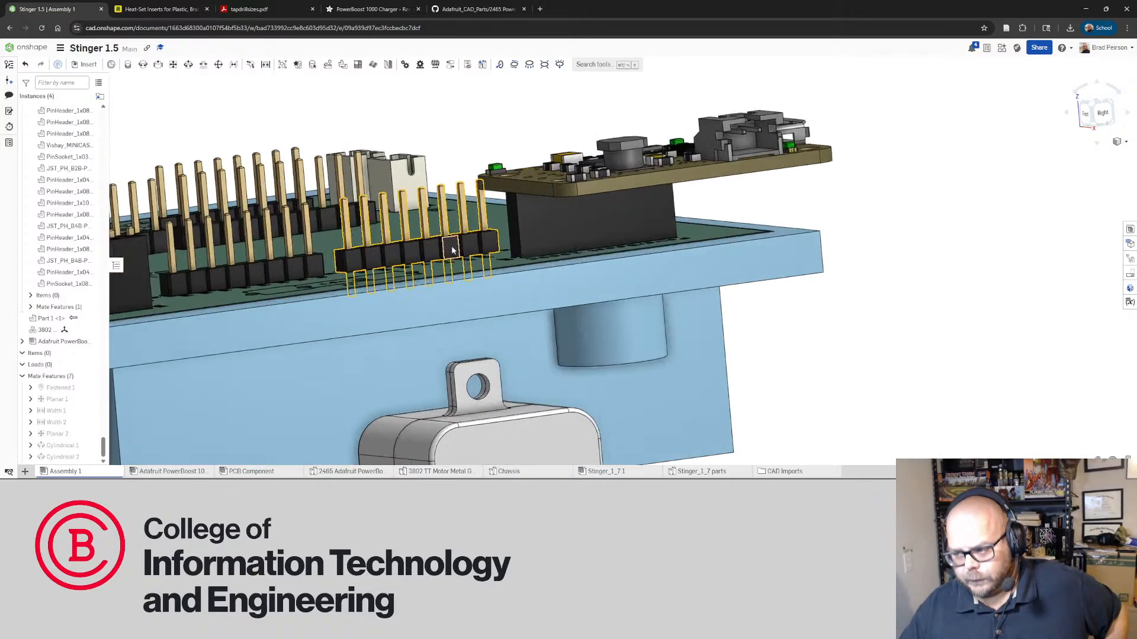
pyautogui.moveTo(580, 198); pyautogui.dragTo(603, 228, button='right')
pyautogui.scroll(3, 474, 228)
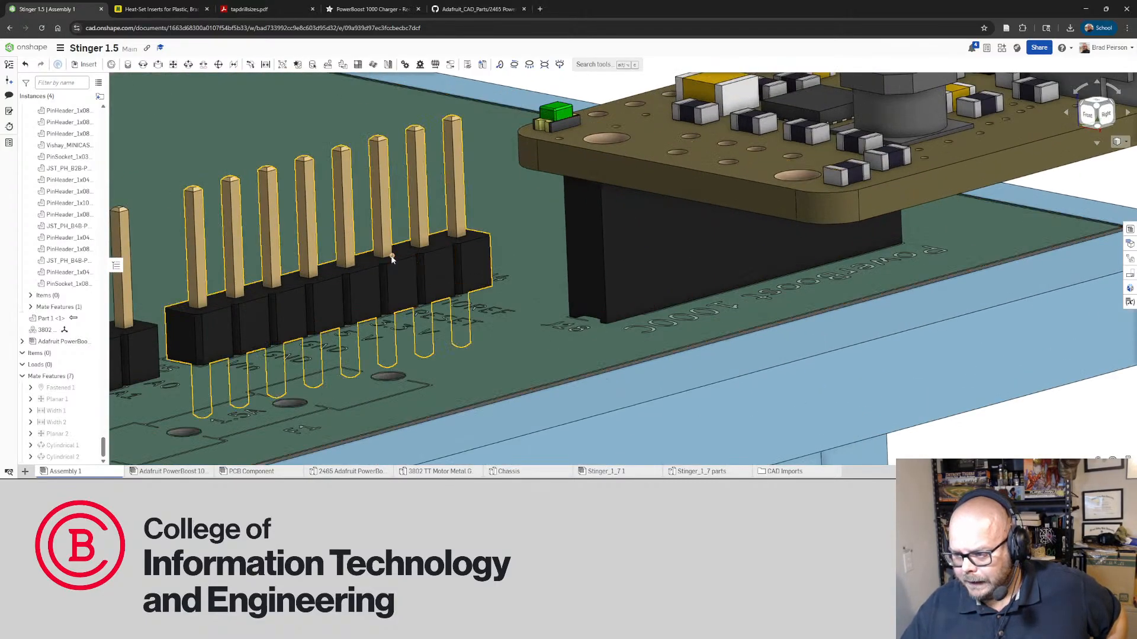
pyautogui.click(396, 281)
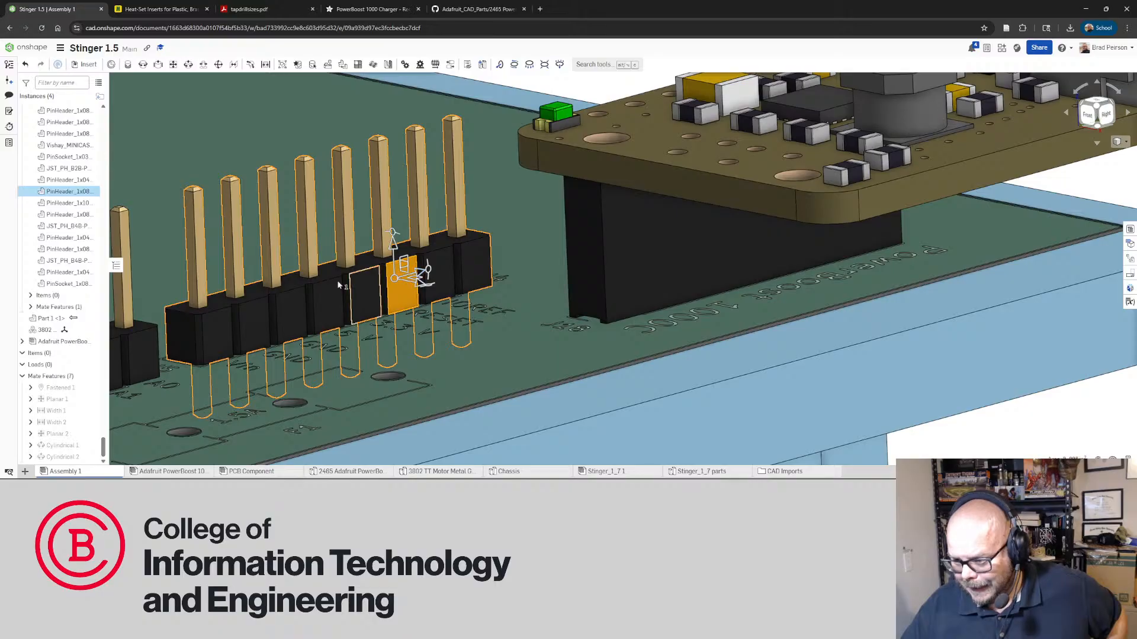
pyautogui.moveTo(610, 236); pyautogui.dragTo(638, 193, button='right')
pyautogui.scroll(-8, 638, 193)
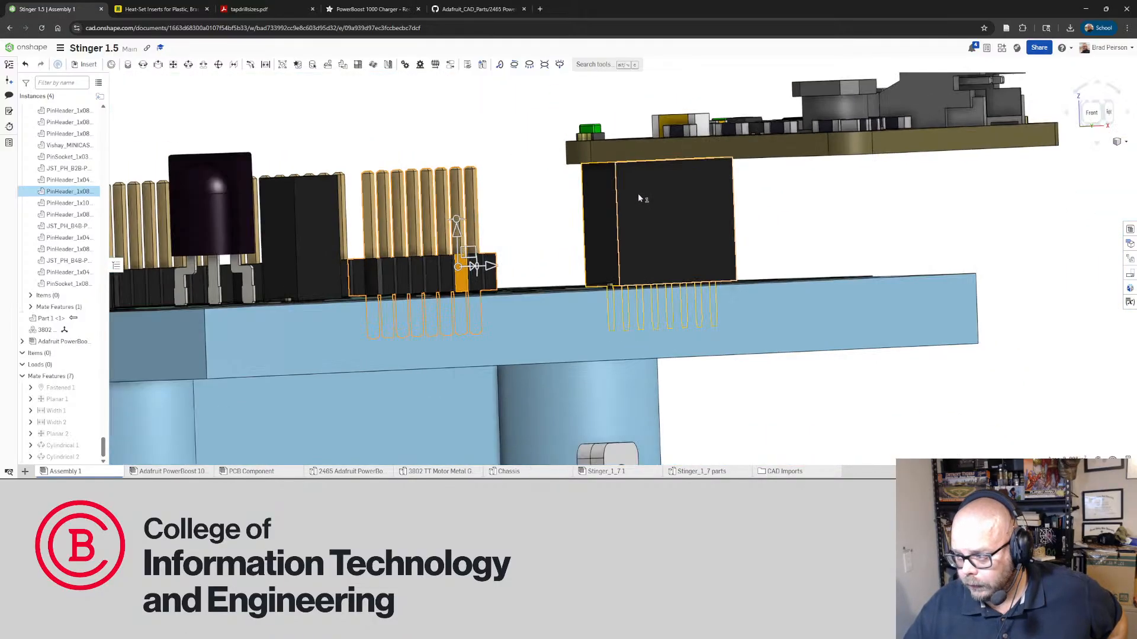
pyautogui.click(818, 350)
pyautogui.moveTo(751, 207); pyautogui.dragTo(675, 196, button='right')
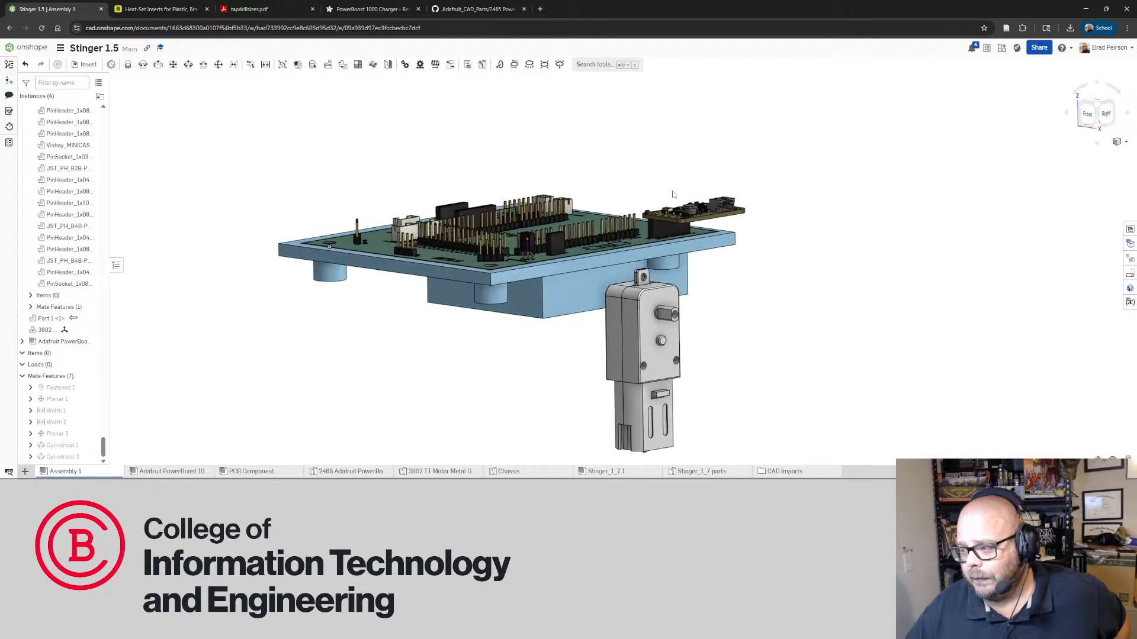
pyautogui.scroll(6, 534, 246)
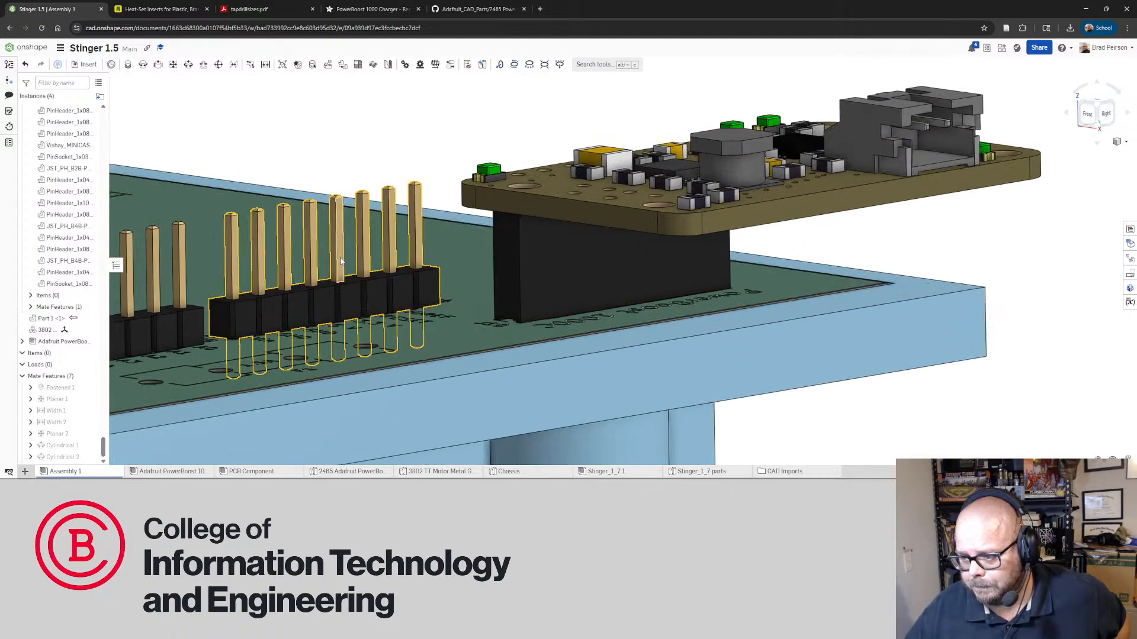
pyautogui.moveTo(591, 250); pyautogui.dragTo(612, 260, button='right')
pyautogui.scroll(-4, 577, 276)
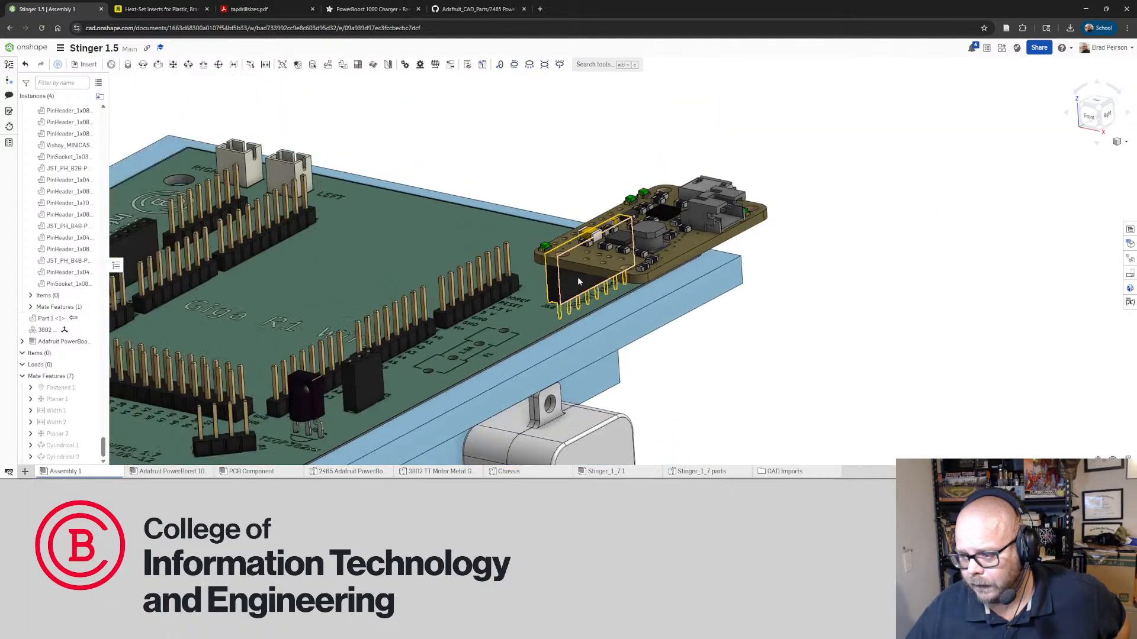
pyautogui.scroll(2, 578, 276)
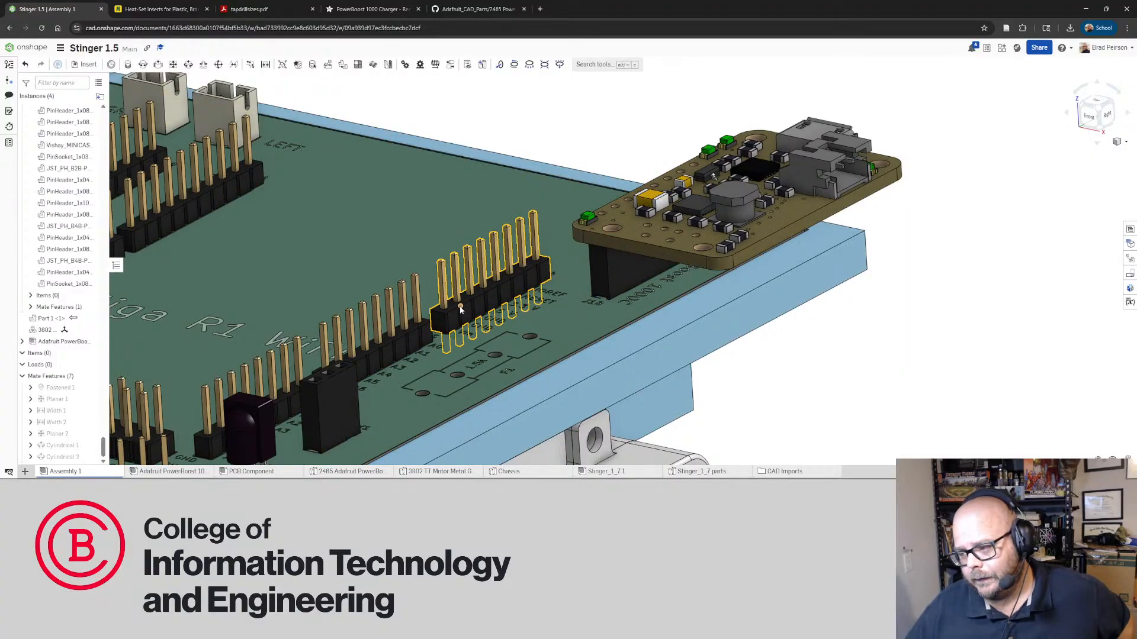
pyautogui.moveTo(471, 308); pyautogui.dragTo(635, 282, button='right')
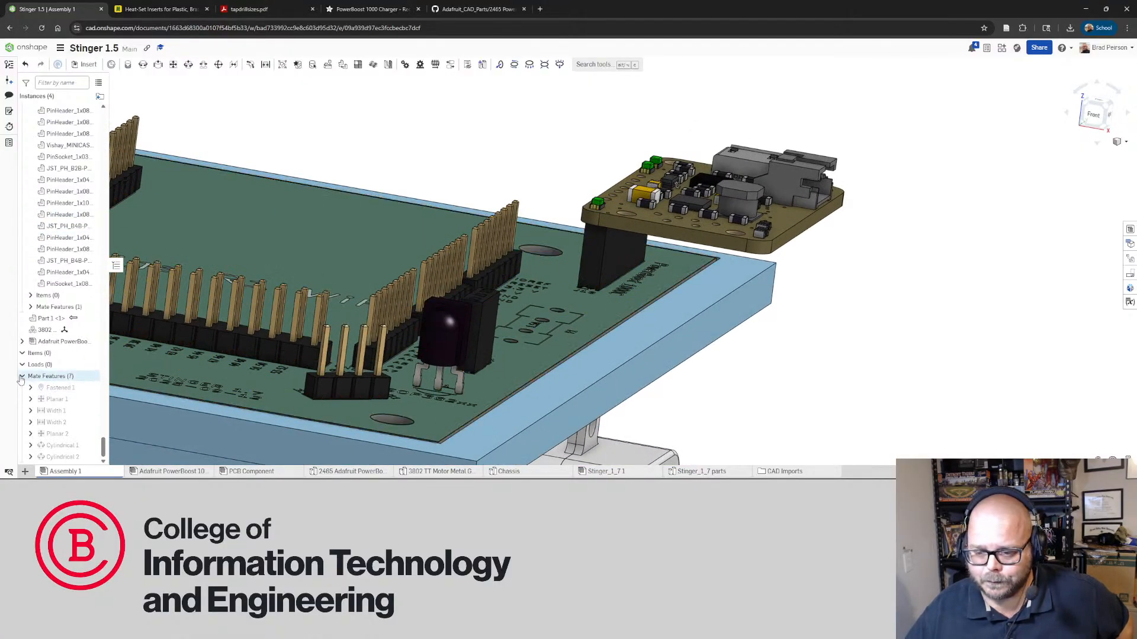
# Collapse the Stinger_1_7 subassembly's component list
pyautogui.scroll(10, 36, 266)
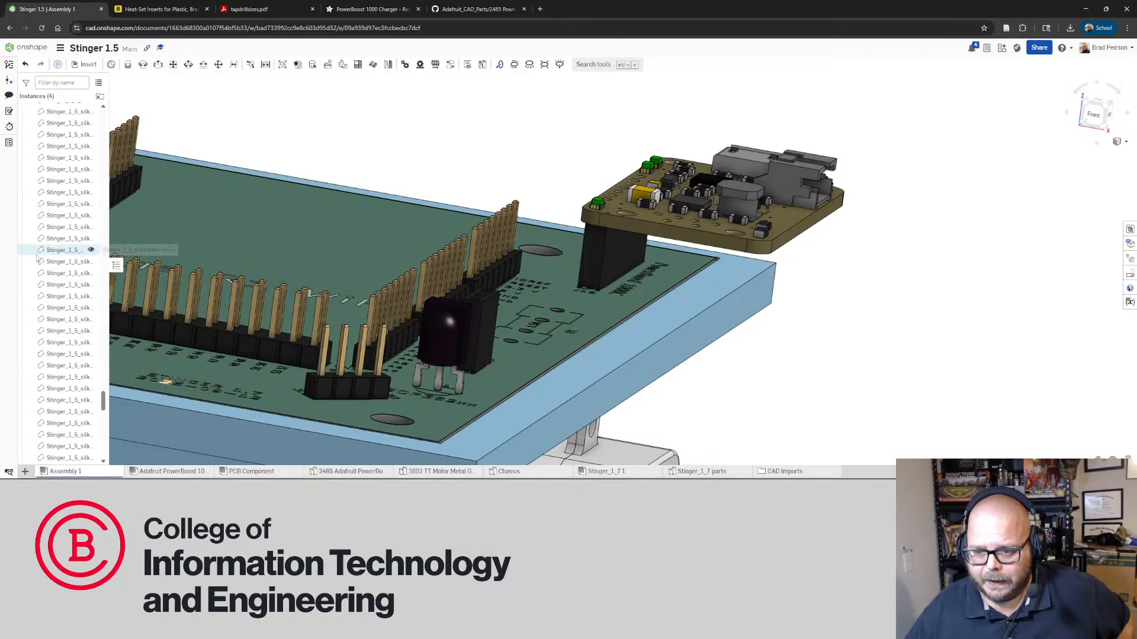
pyautogui.scroll(10, 37, 260)
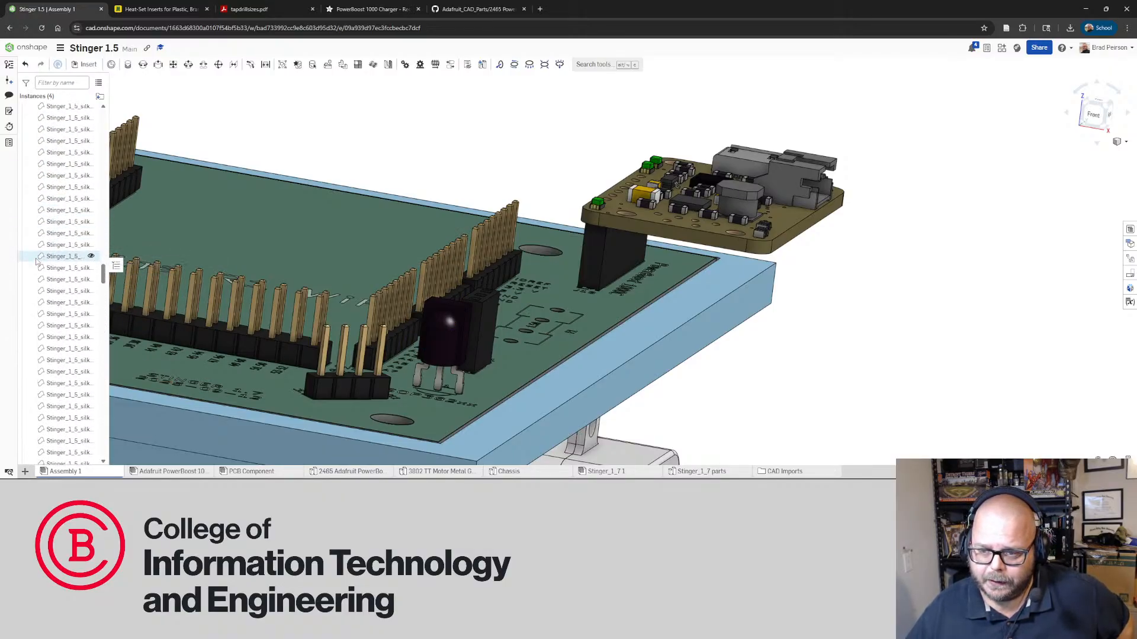
pyautogui.scroll(10, 37, 261)
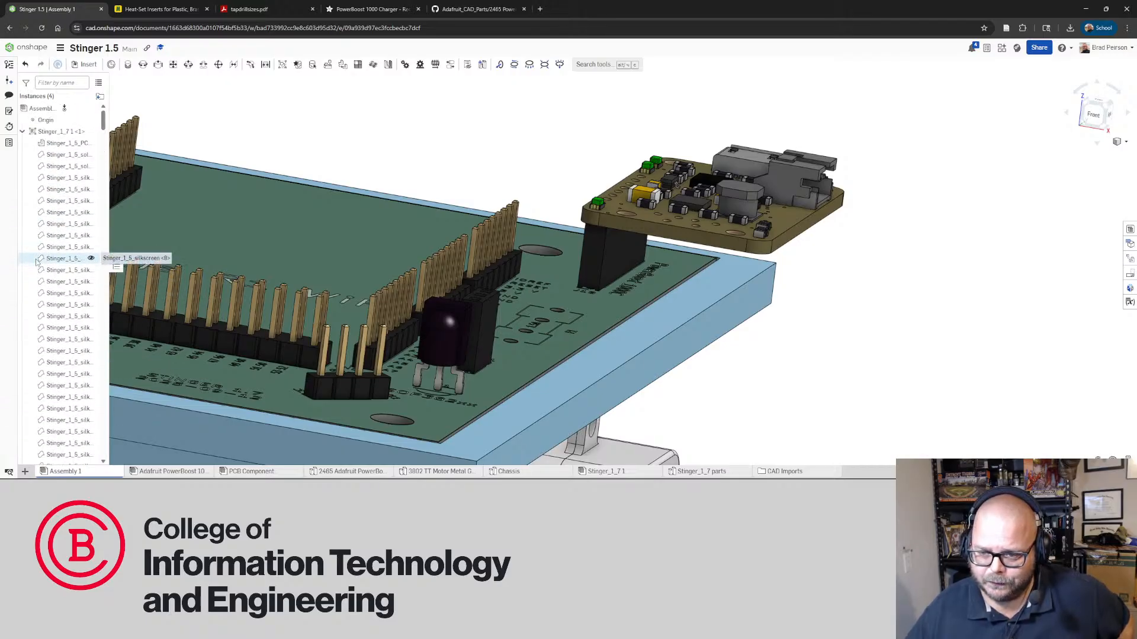
pyautogui.click(22, 131)
# Inspect the PowerBoost's hole row and overhang above the J18 socket, and compare its height with the adjacent Giga R1 header
pyautogui.moveTo(547, 275); pyautogui.dragTo(516, 304, button='right')
pyautogui.moveTo(641, 286); pyautogui.dragTo(658, 303, button='right')
pyautogui.scroll(-3, 661, 290)
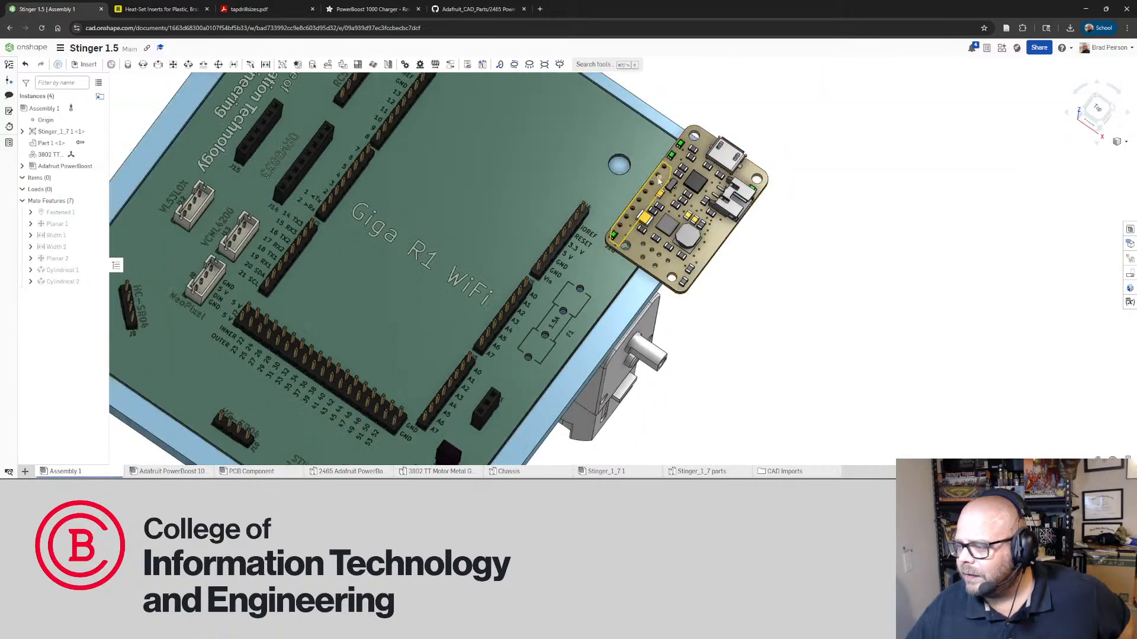
pyautogui.scroll(5, 668, 174)
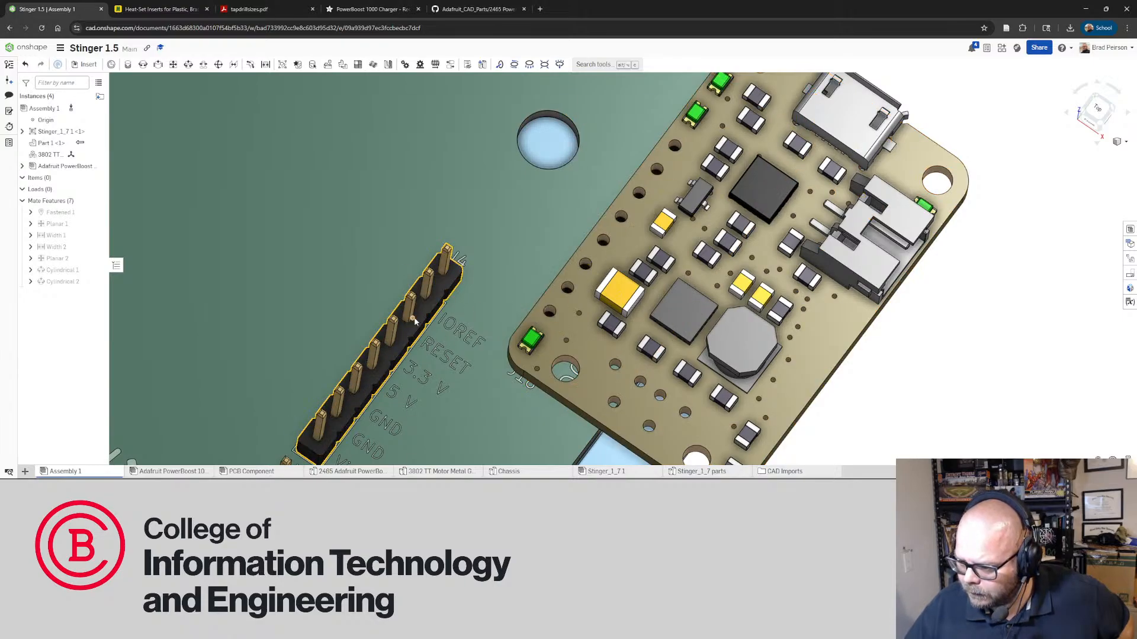
pyautogui.moveTo(359, 330); pyautogui.dragTo(337, 273, button='right')
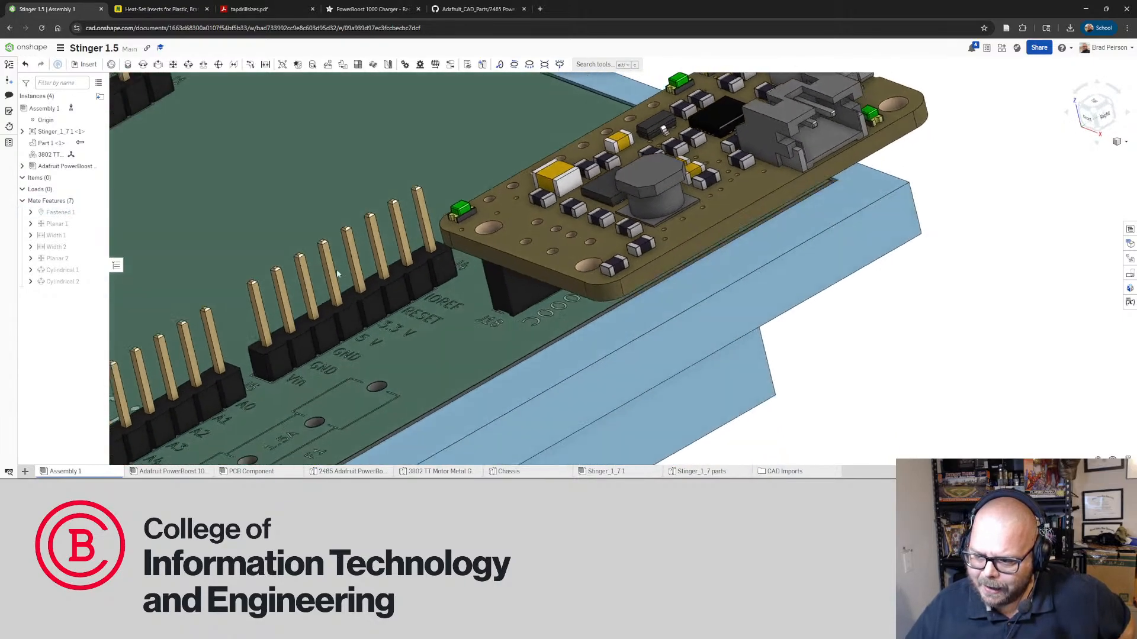
pyautogui.click(342, 325)
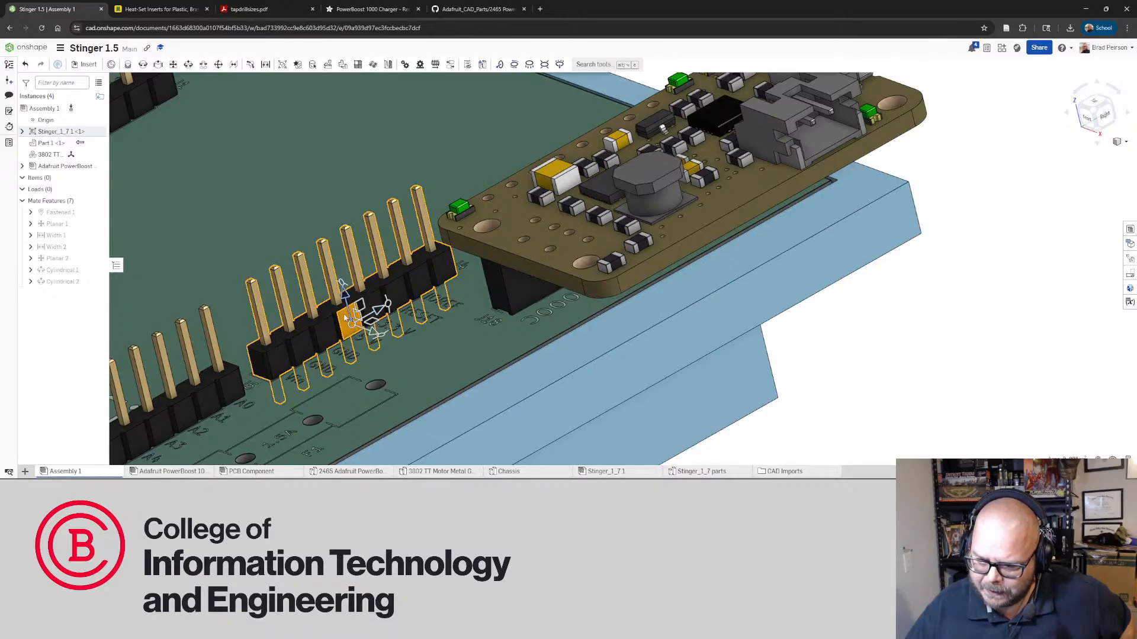
pyautogui.click(315, 200)
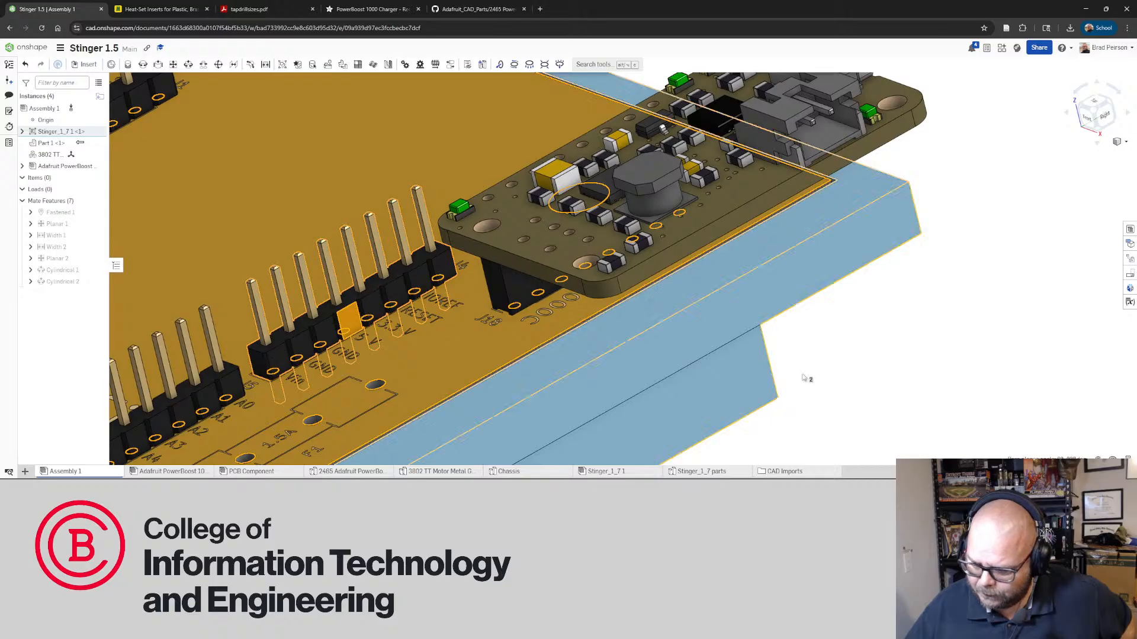
pyautogui.click(912, 361)
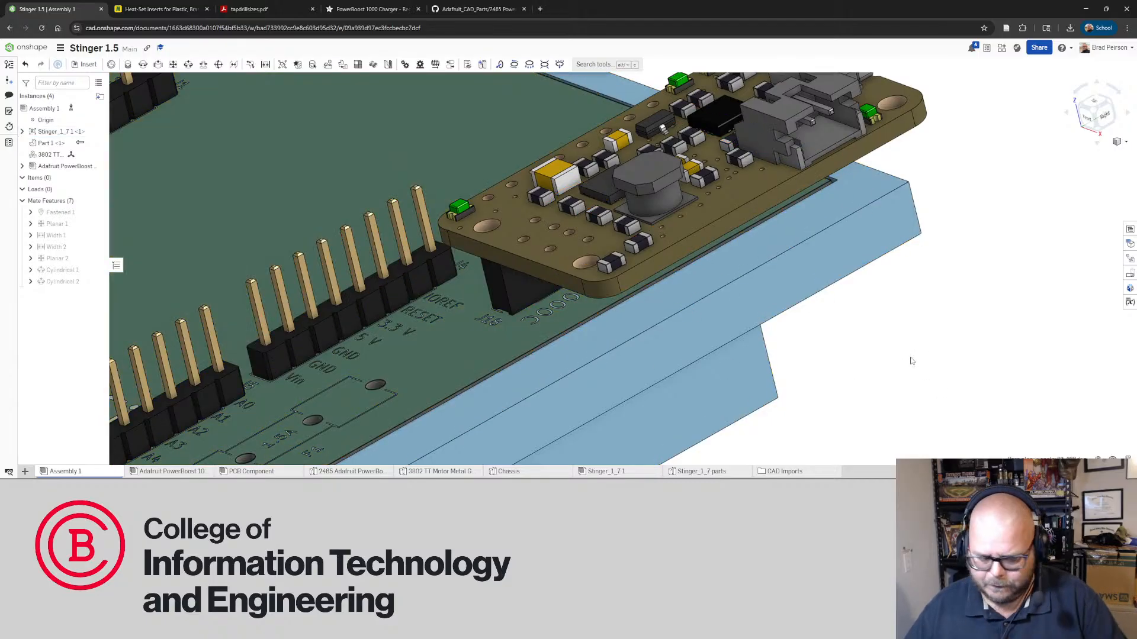
pyautogui.scroll(-5, 833, 366)
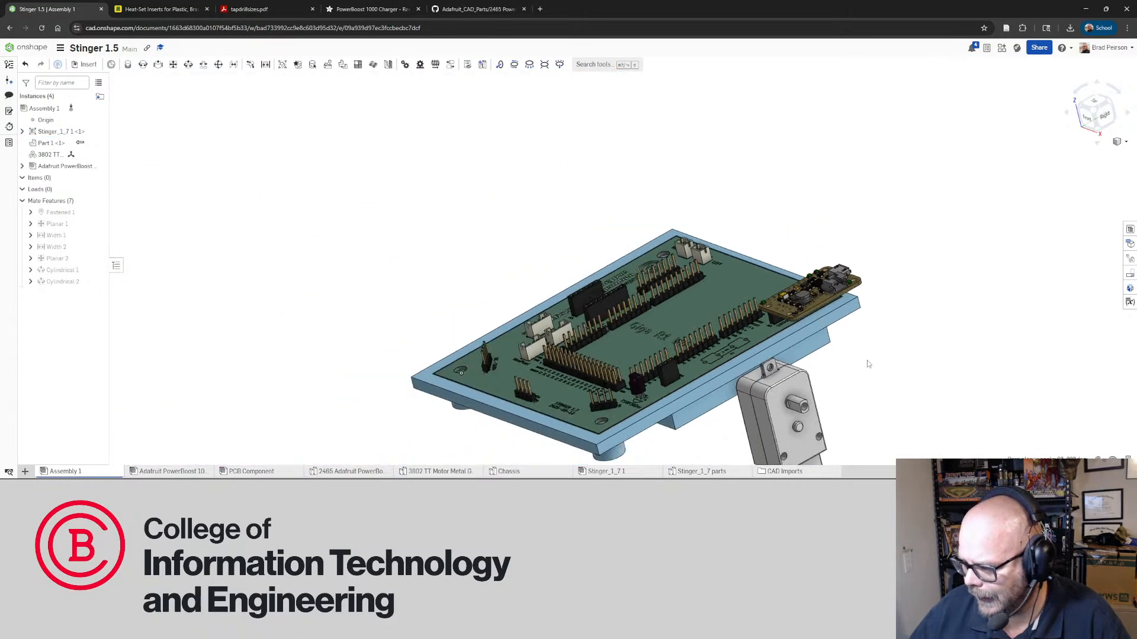
pyautogui.scroll(5, 852, 365)
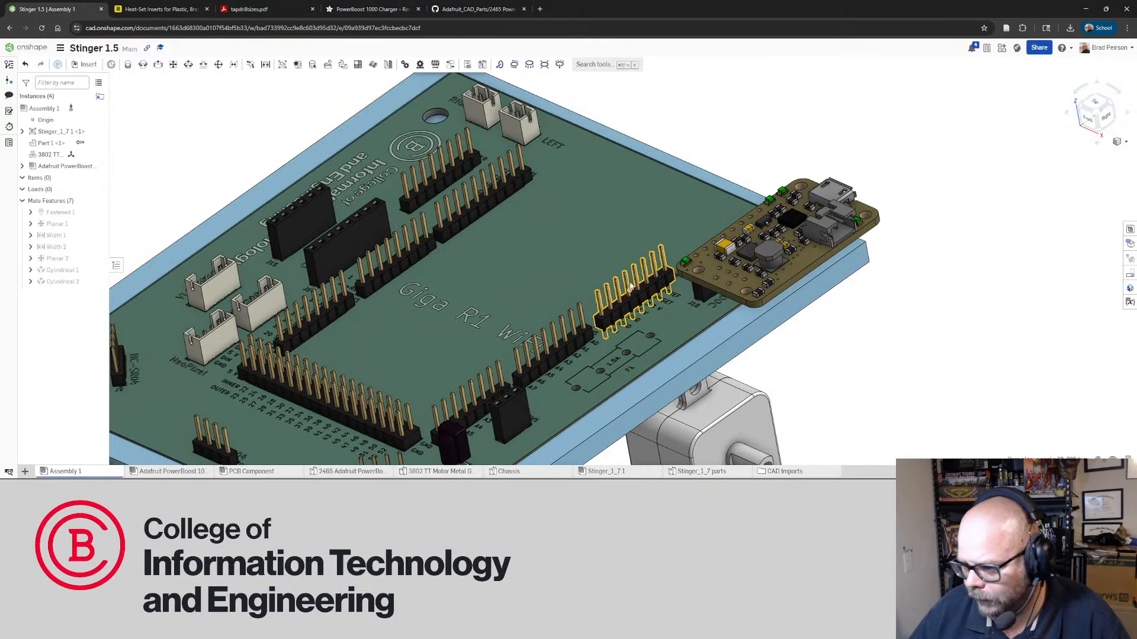
pyautogui.moveTo(793, 254); pyautogui.dragTo(894, 246, button='right')
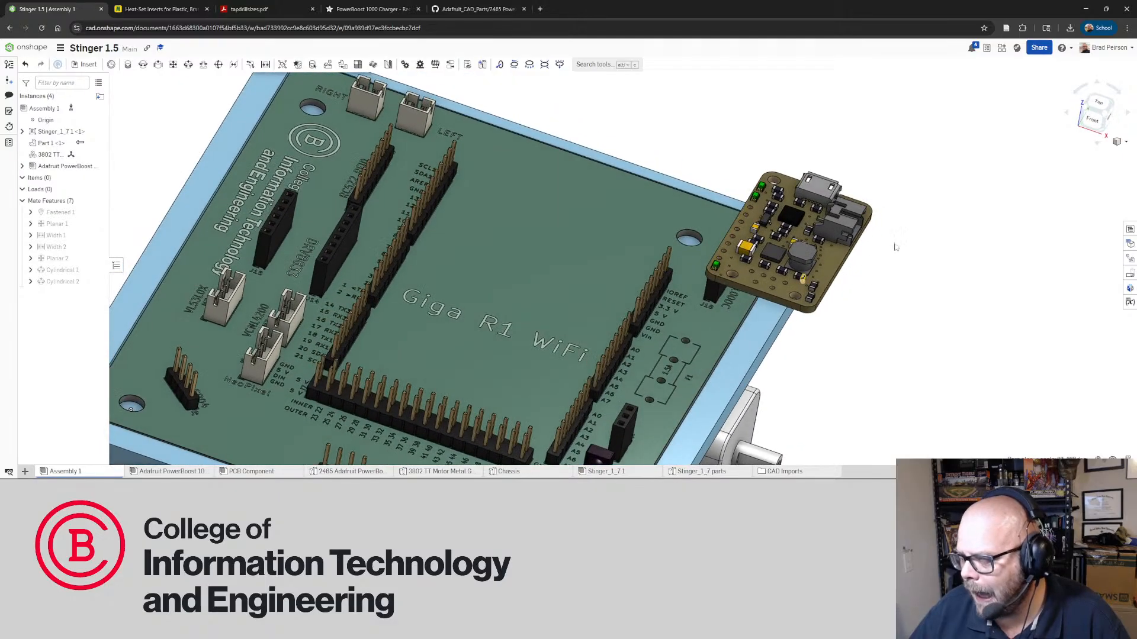
pyautogui.scroll(5, 893, 246)
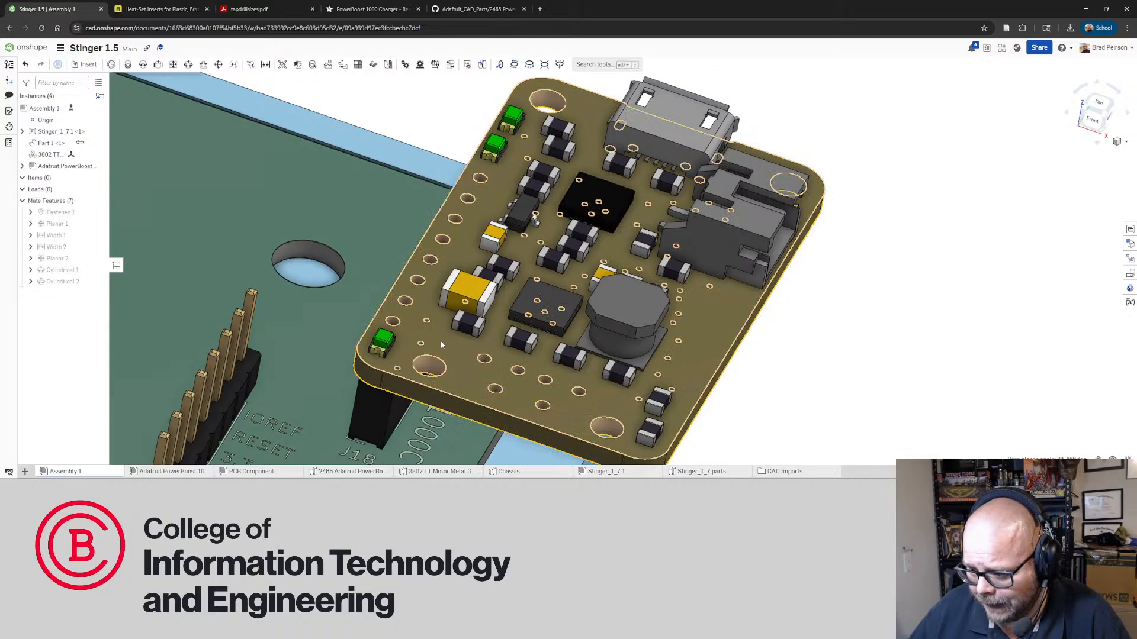
pyautogui.moveTo(453, 346)
pyautogui.mouseDown(button='right')
pyautogui.moveTo(431, 339)
pyautogui.moveTo(459, 352)
pyautogui.mouseUp(button='right')
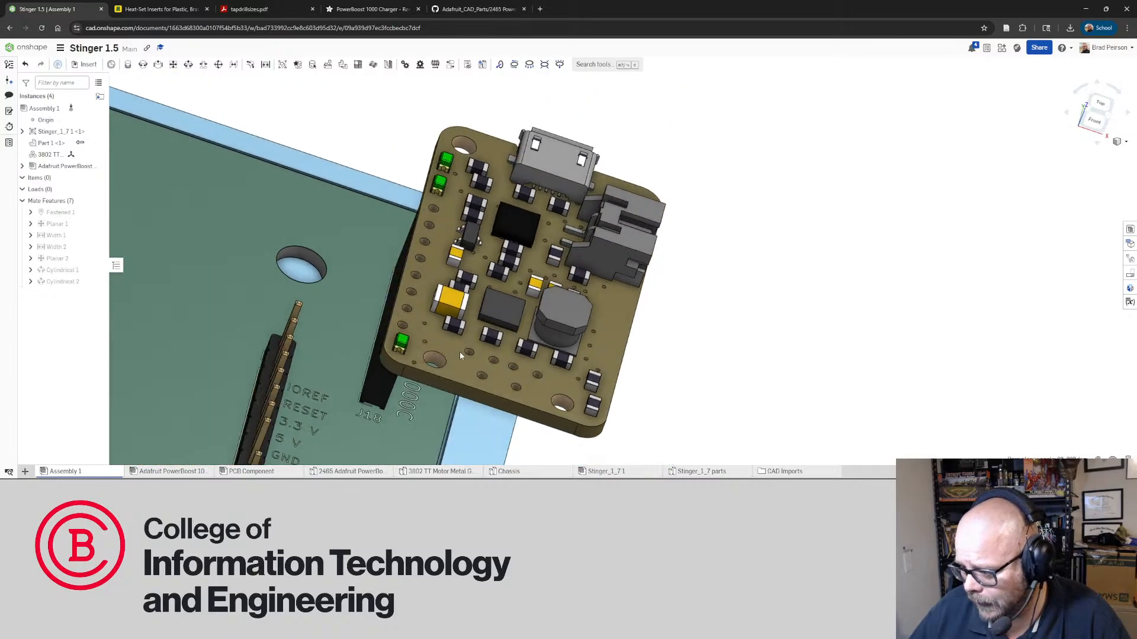
# Delete the Adafruit PowerBoost 1000C Rev B instance from Assembly 1 and open the PowerBoost's own assembly
pyautogui.click(60, 168)
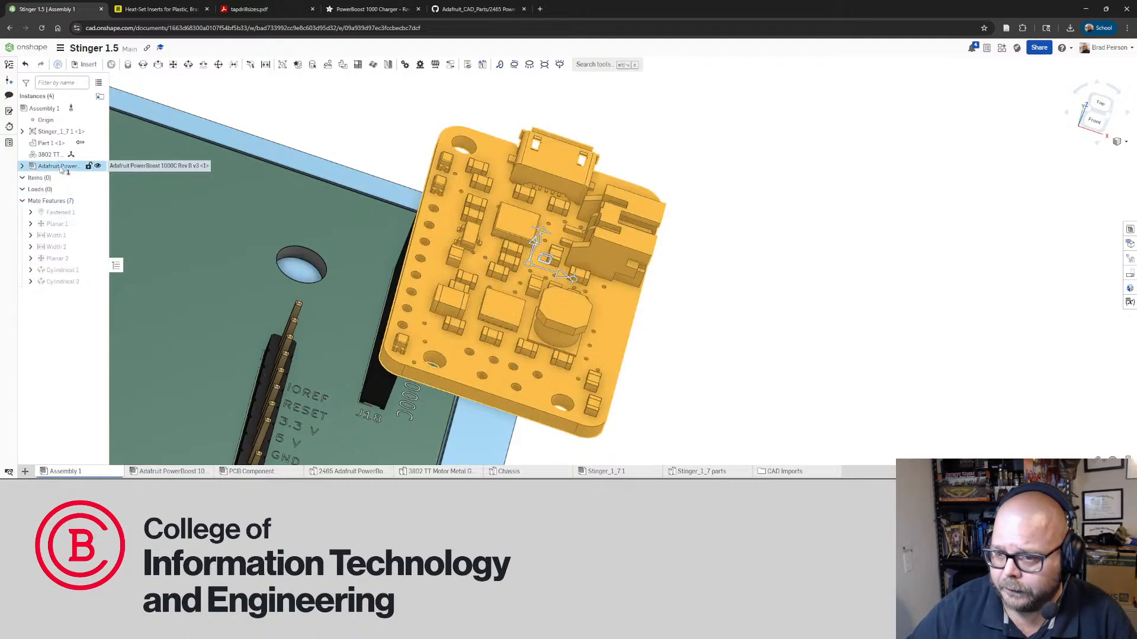
pyautogui.press('Delete')
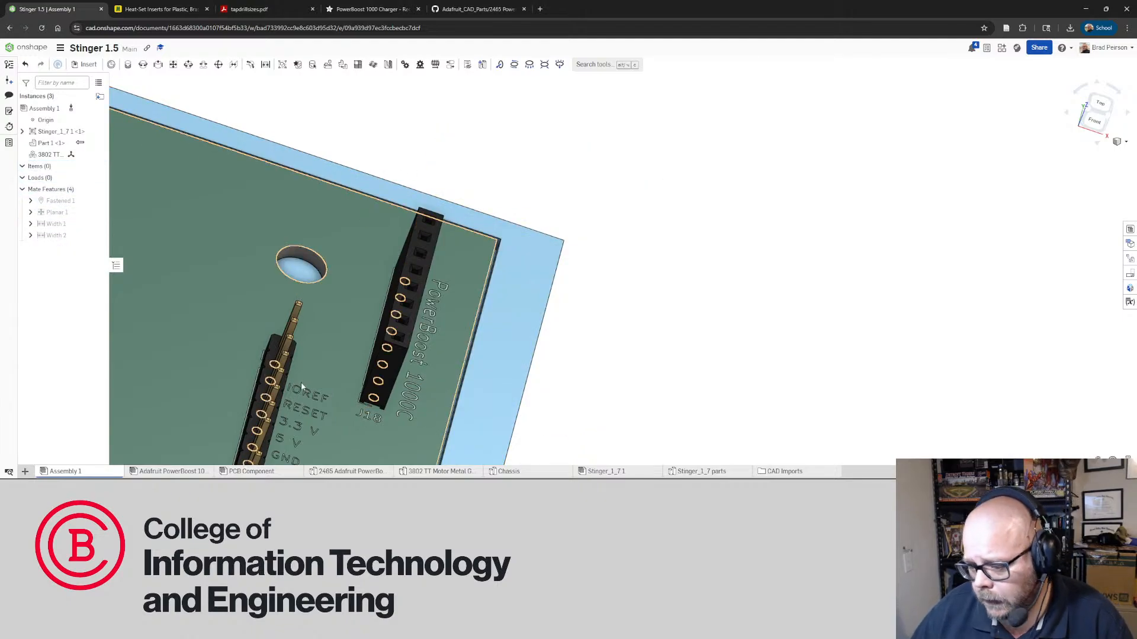
pyautogui.click(169, 472)
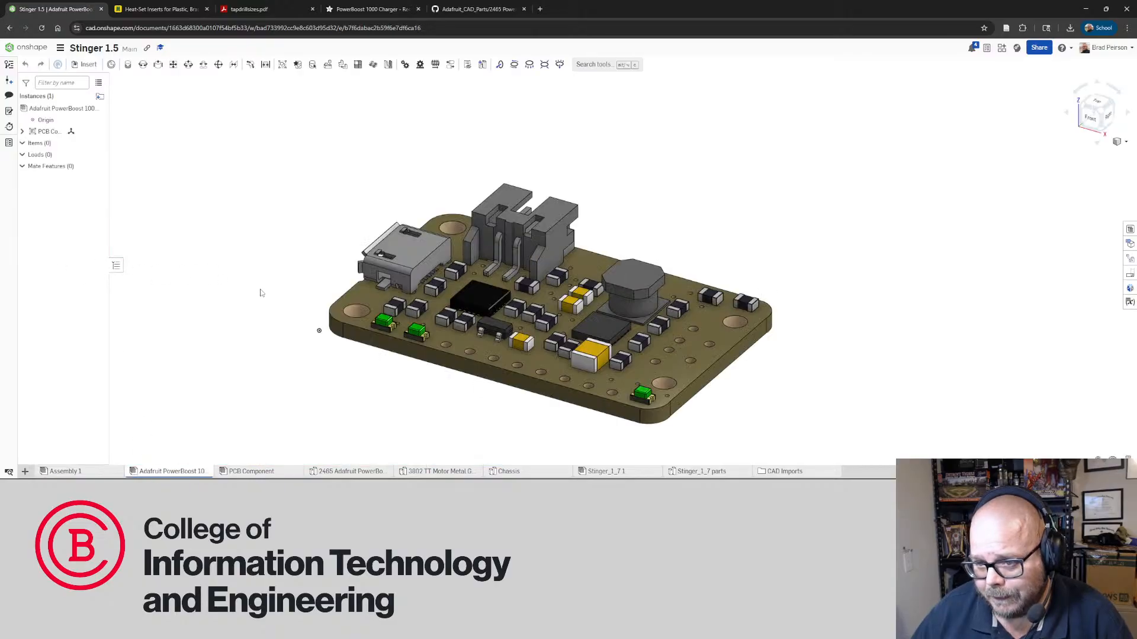
pyautogui.moveTo(293, 310)
pyautogui.mouseDown(button='right')
pyautogui.moveTo(267, 309)
pyautogui.moveTo(294, 322)
pyautogui.mouseUp(button='right')
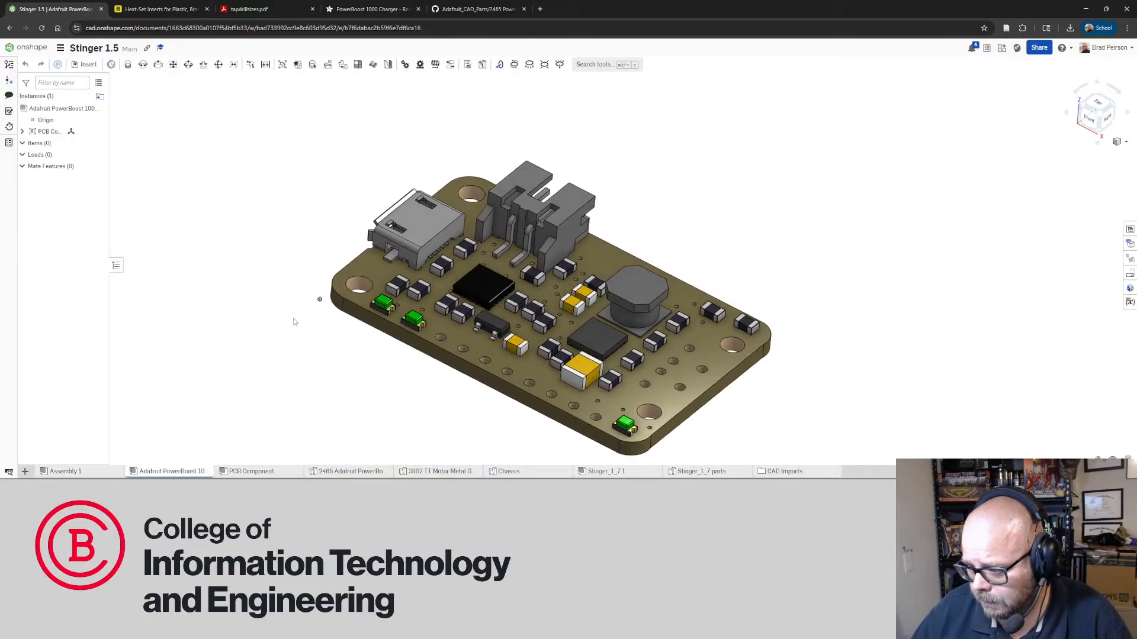
# Insert one PinHeader_1x08_P2.54mm_Vertical from Stinger_1_7 parts into the PowerBoost assembly, placing it beside the board
pyautogui.scroll(-4, 325, 302)
pyautogui.scroll(5, 362, 306)
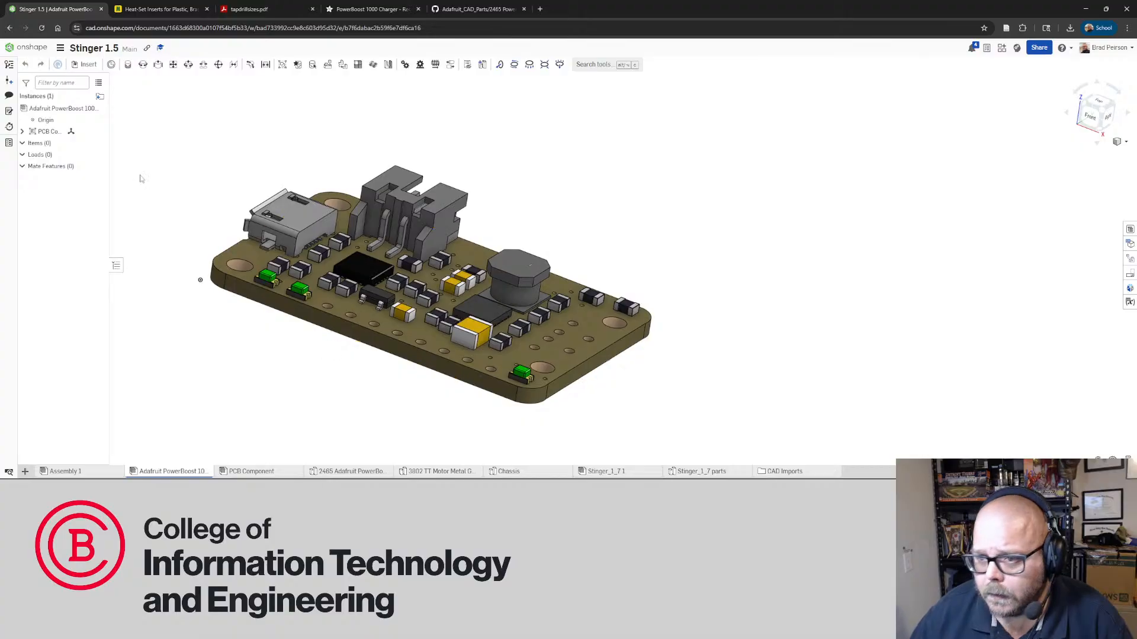
pyautogui.click(87, 65)
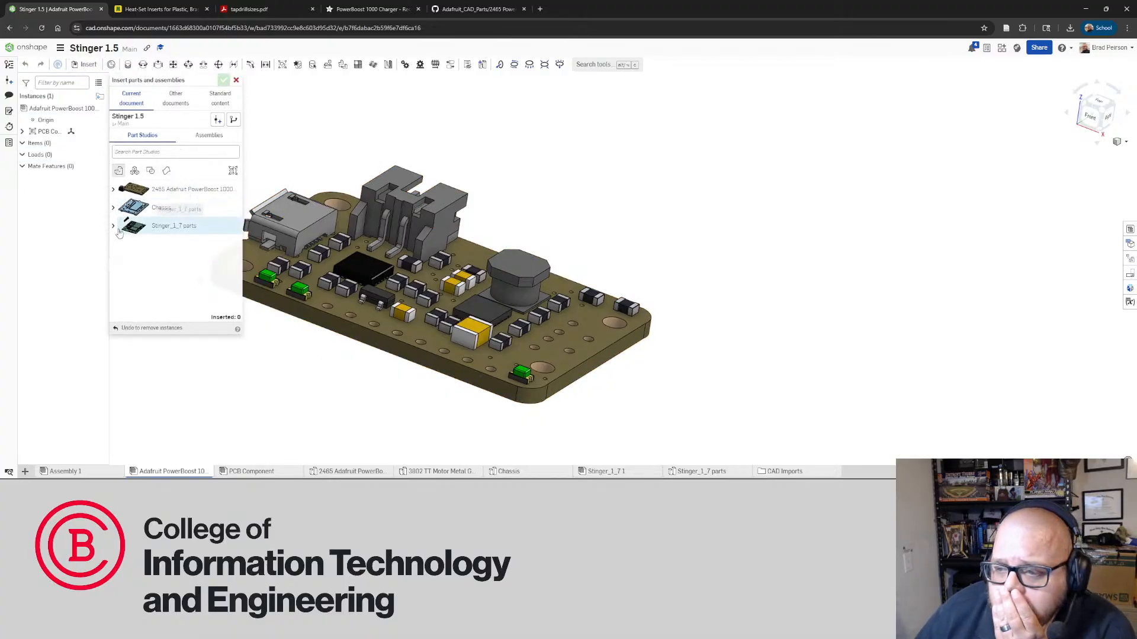
pyautogui.click(115, 229)
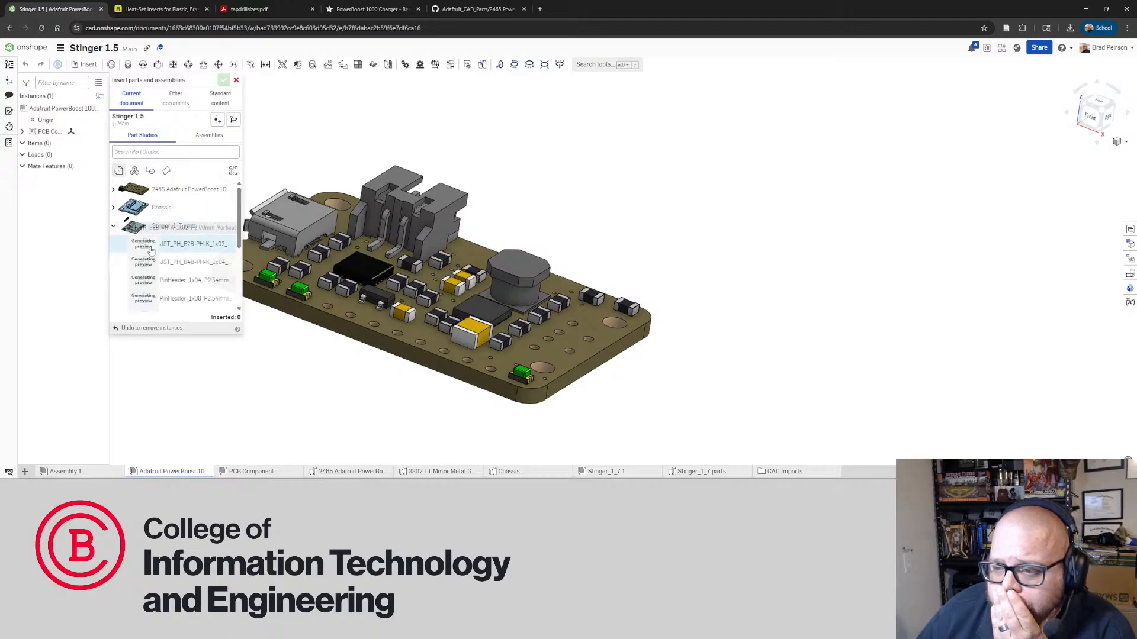
pyautogui.scroll(-1, 184, 256)
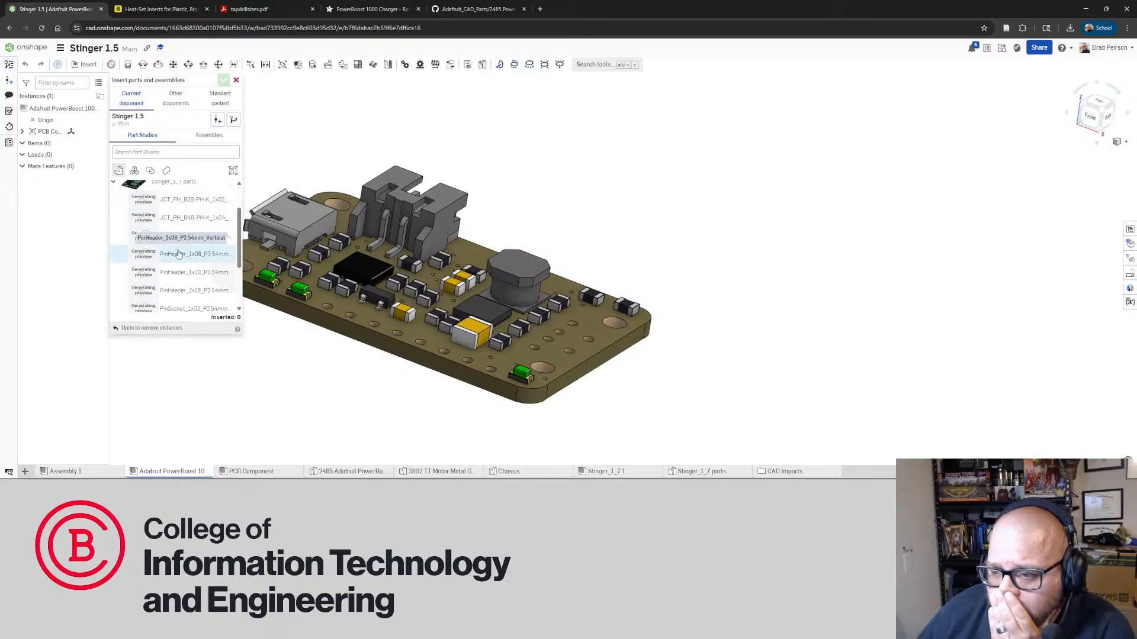
pyautogui.scroll(-3, 179, 254)
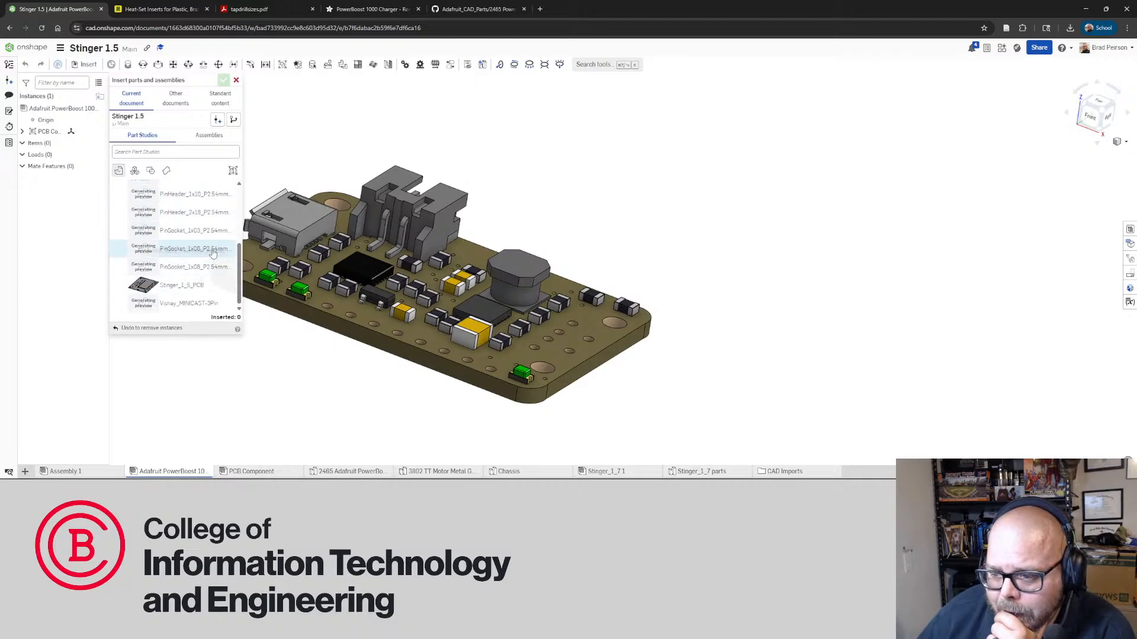
pyautogui.scroll(2, 207, 280)
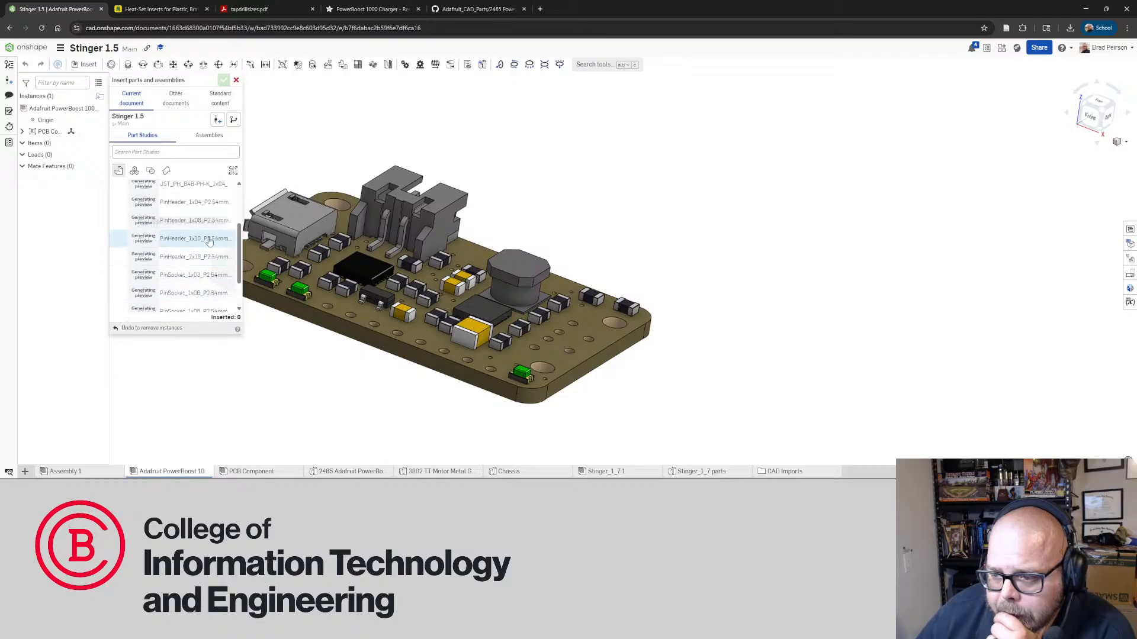
pyautogui.click(198, 220)
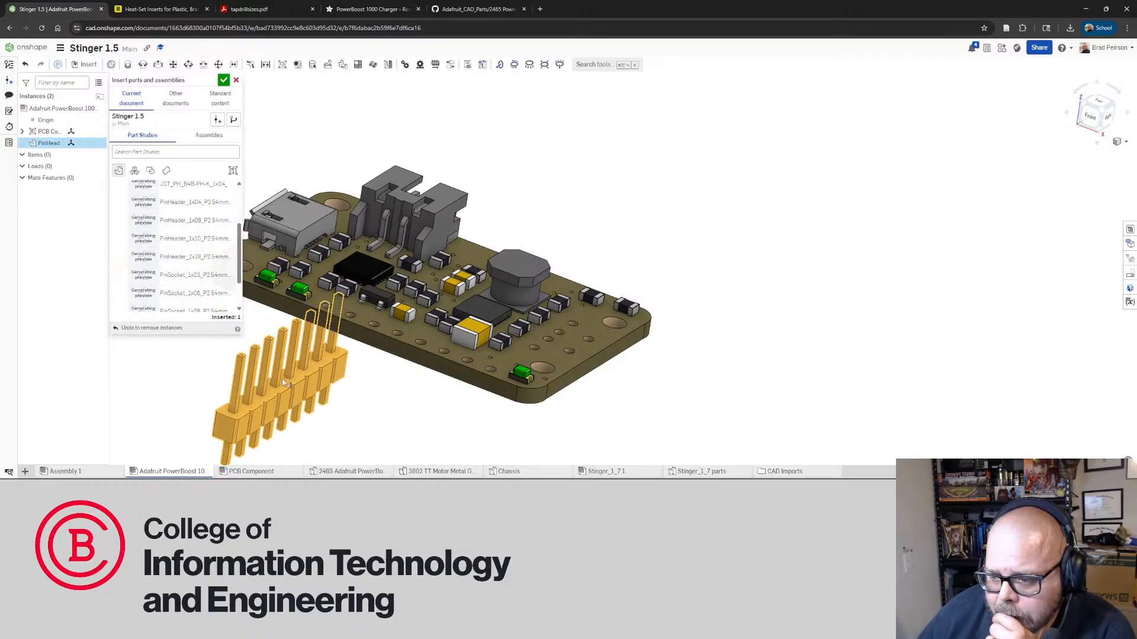
pyautogui.click(283, 383)
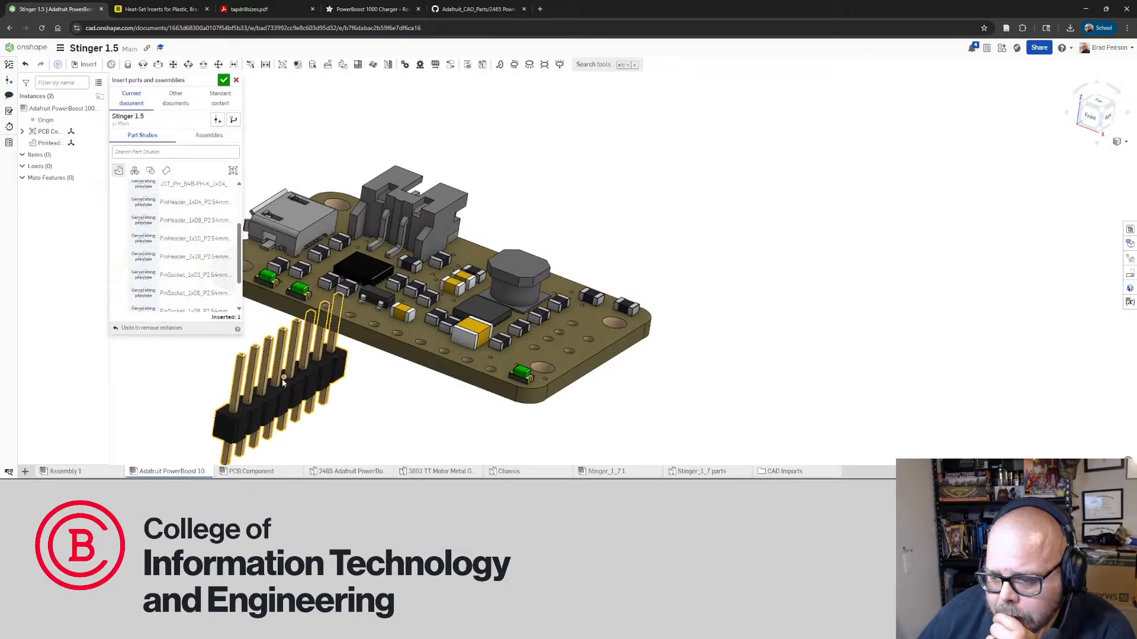
pyautogui.click(222, 82)
# Examine the inserted pin header's plastic body and pins from below, next to the PowerBoost's row of holes
pyautogui.moveTo(270, 316); pyautogui.dragTo(274, 232, button='right')
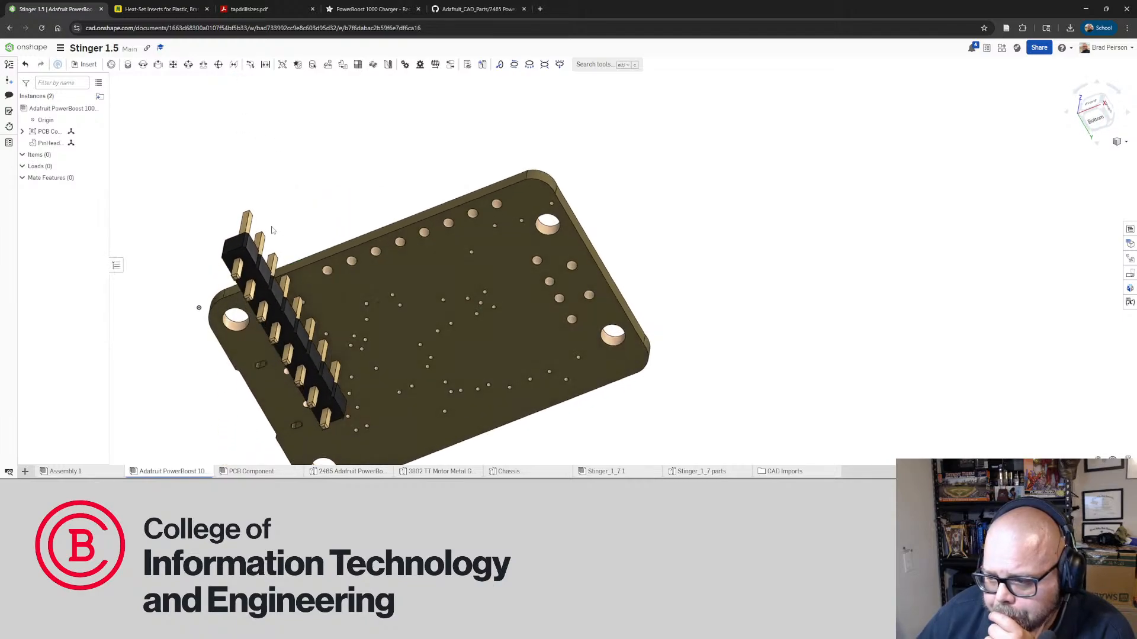
pyautogui.scroll(1, 273, 282)
pyautogui.scroll(8, 273, 283)
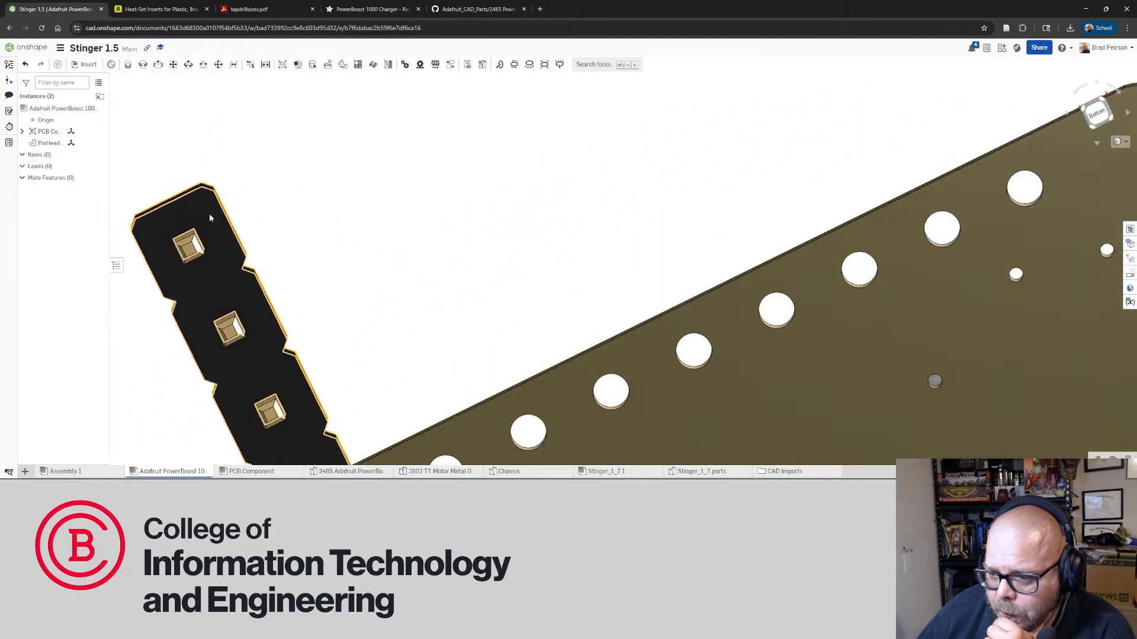
pyautogui.scroll(-5, 212, 232)
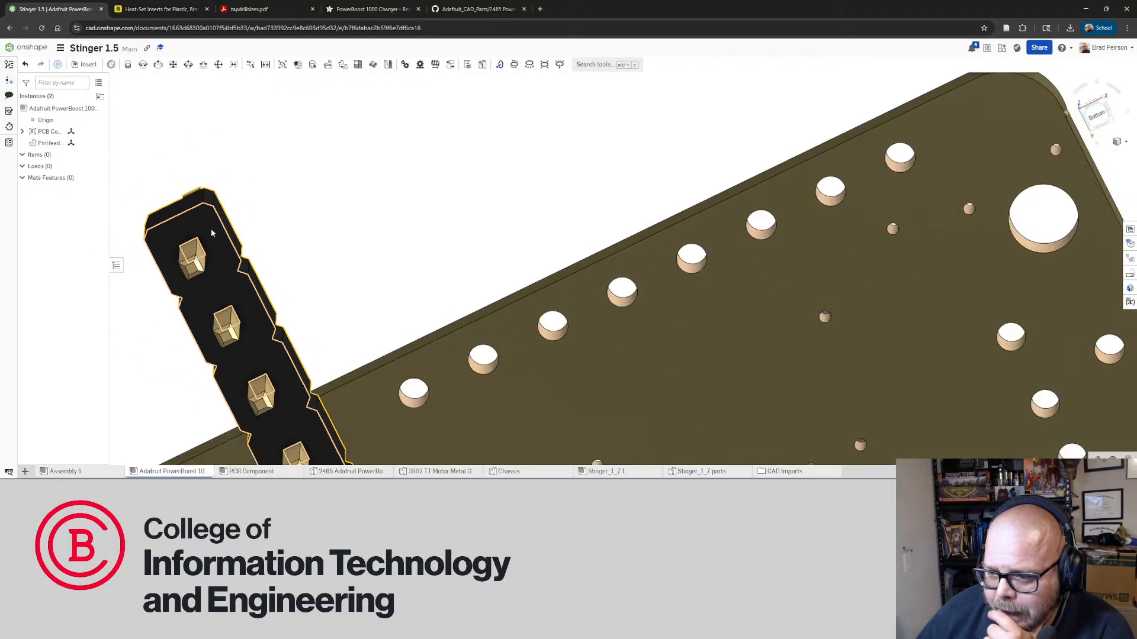
pyautogui.click(212, 233)
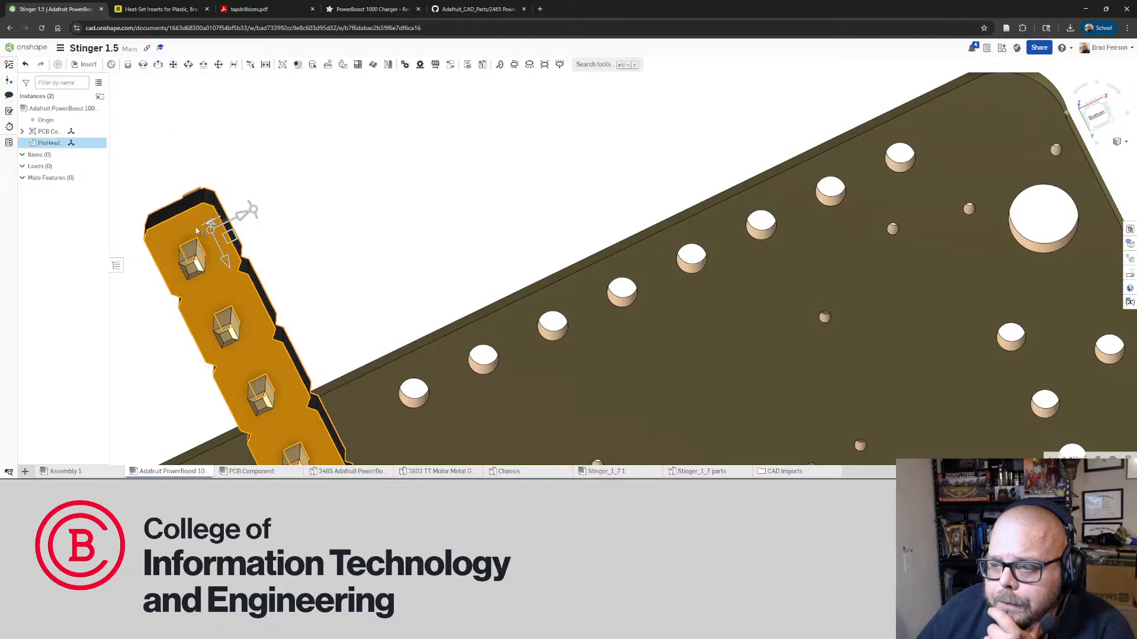
pyautogui.click(332, 186)
# Inspect the pin headers in their source part studio, Stinger_1_7 parts, without the assembly context, and return to the PowerBoost assembly
pyautogui.rightClick(190, 222)
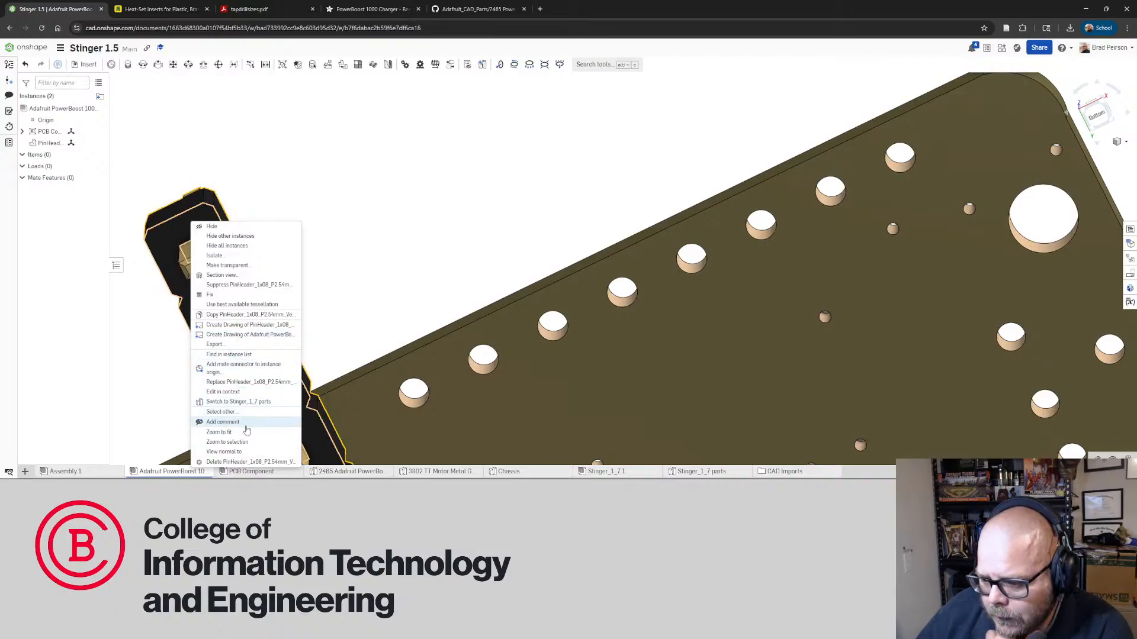
pyautogui.click(243, 401)
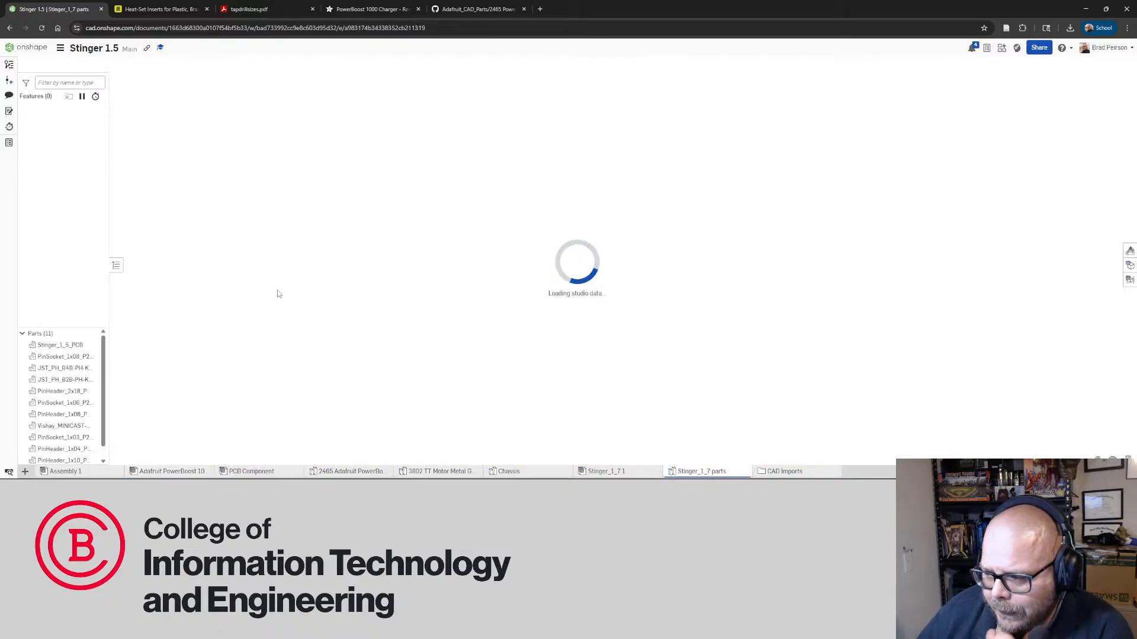
pyautogui.scroll(-10, 281, 228)
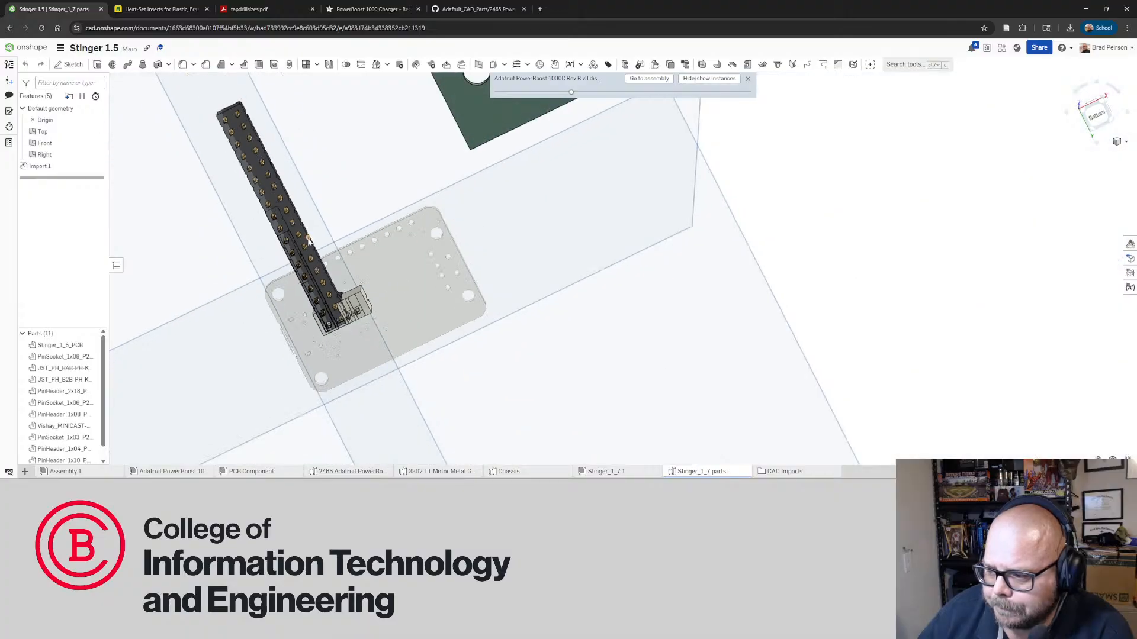
pyautogui.scroll(-5, 307, 240)
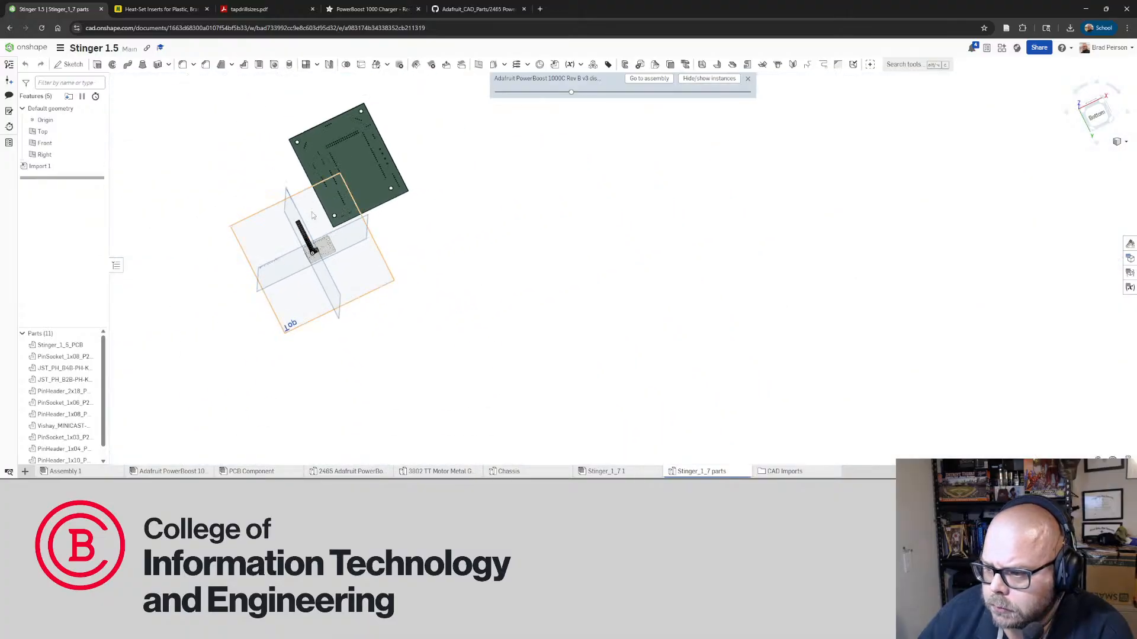
pyautogui.moveTo(312, 234); pyautogui.dragTo(371, 263, button='right')
pyautogui.scroll(12, 322, 217)
pyautogui.scroll(-8, 378, 264)
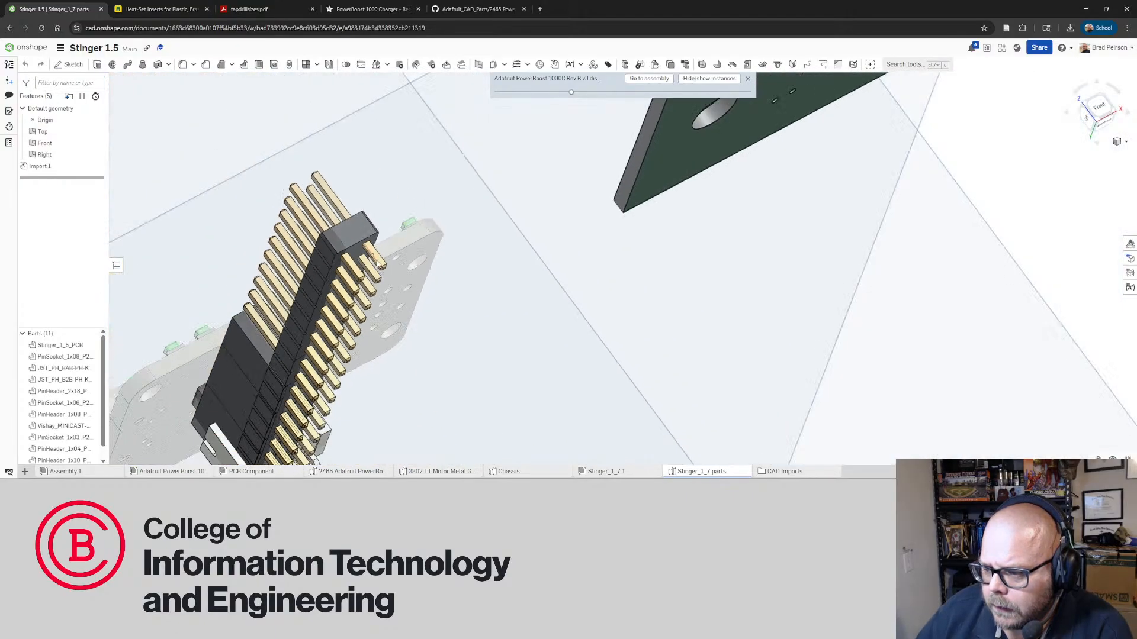
pyautogui.click(748, 79)
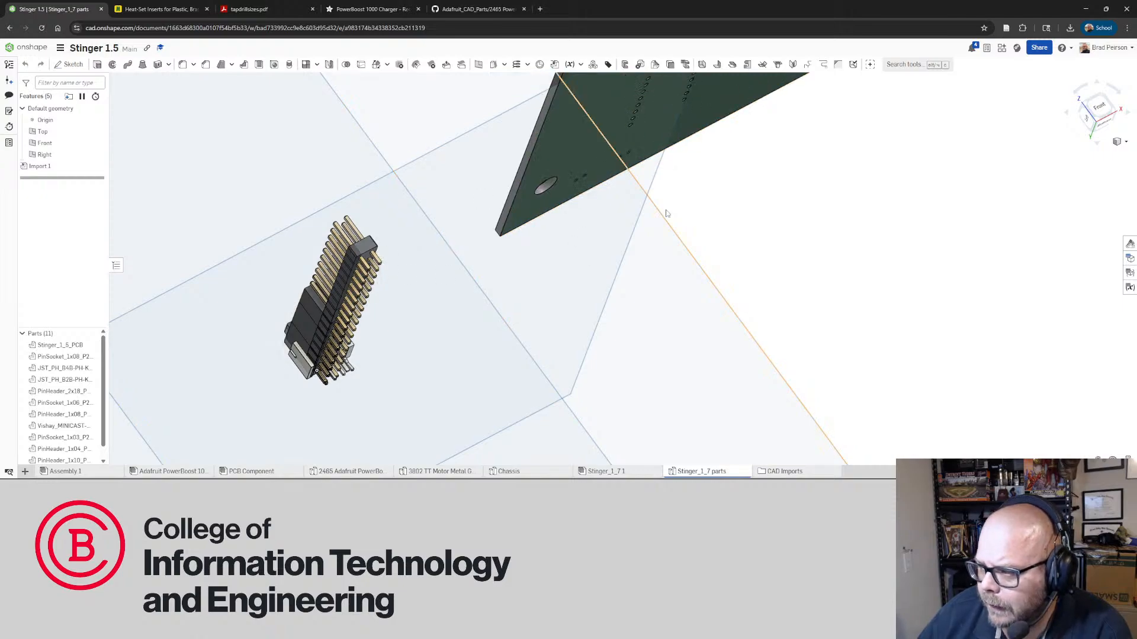
pyautogui.click(171, 471)
pyautogui.rightClick(234, 289)
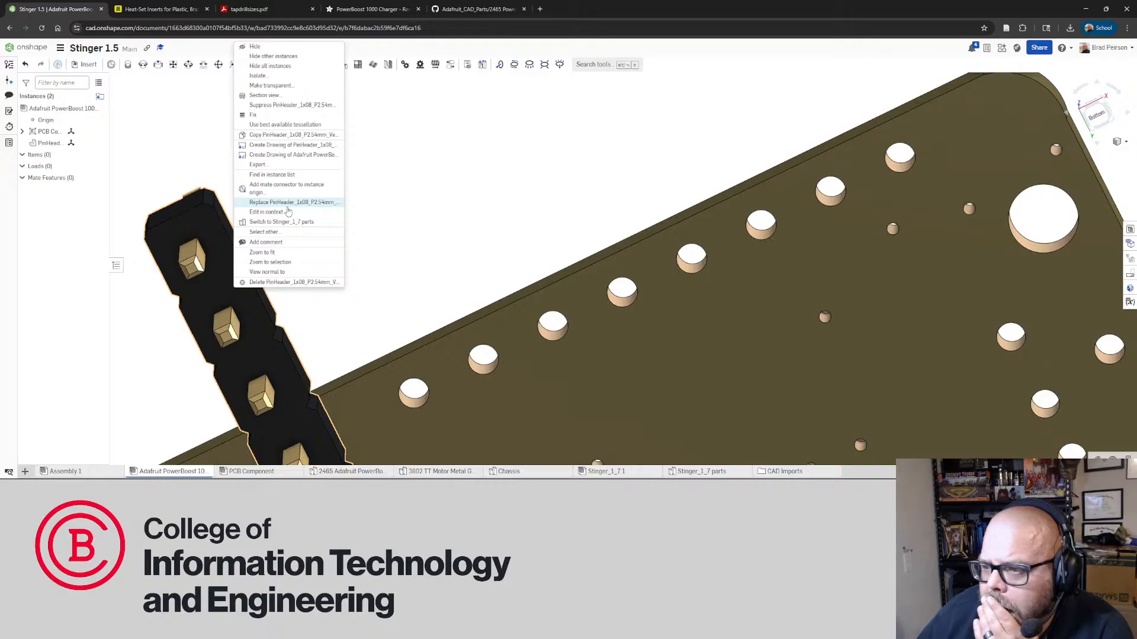
pyautogui.click(289, 77)
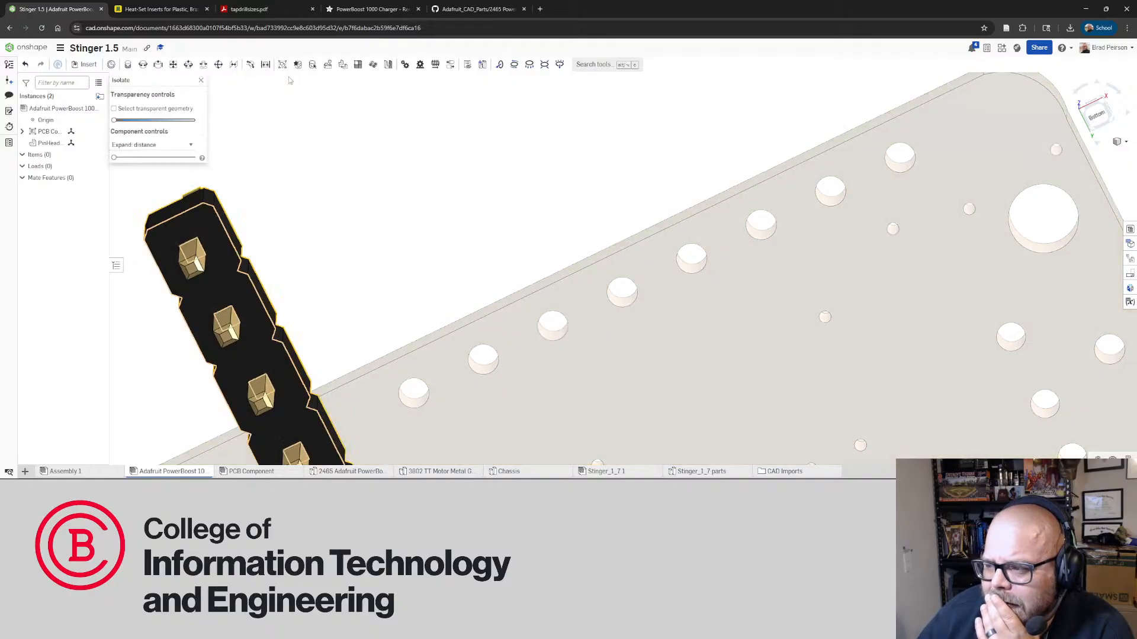
pyautogui.click(201, 80)
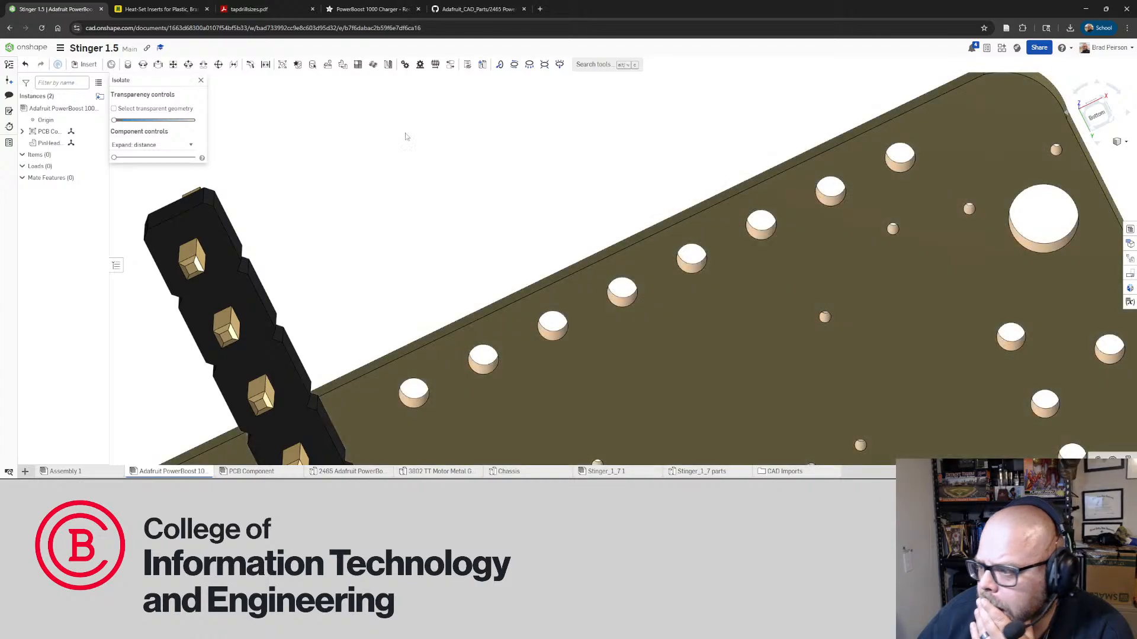
# Switch to the Stinger_1_7 parts studio and examine the PinHeader_1x08_P2.54mm_Vertical part among the overlapping connectors
pyautogui.click(704, 472)
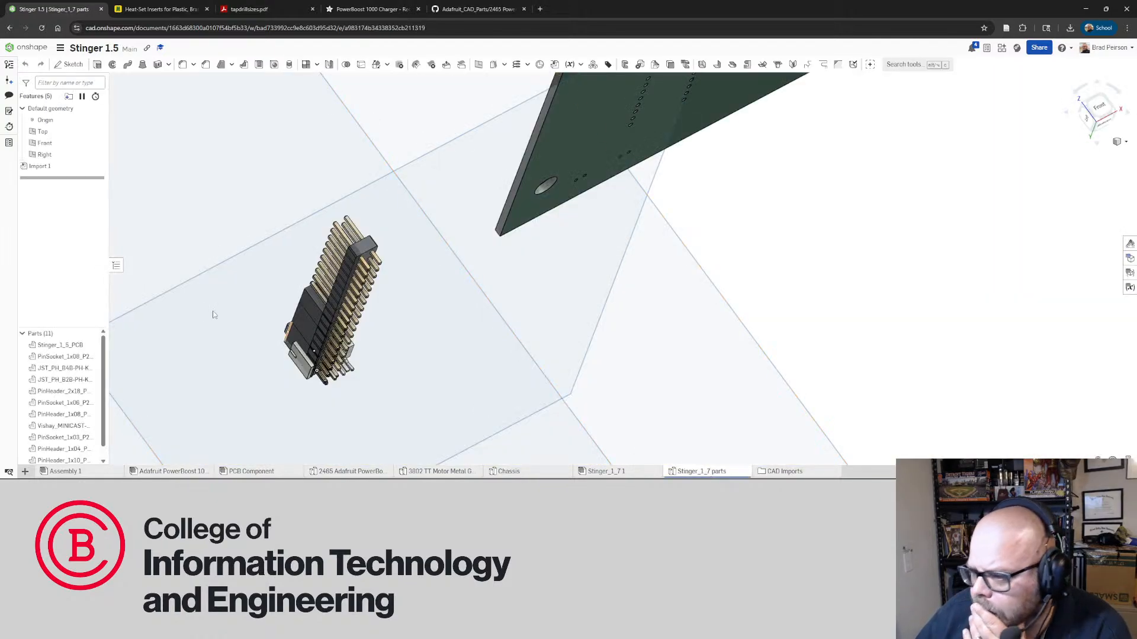
pyautogui.scroll(-1, 70, 368)
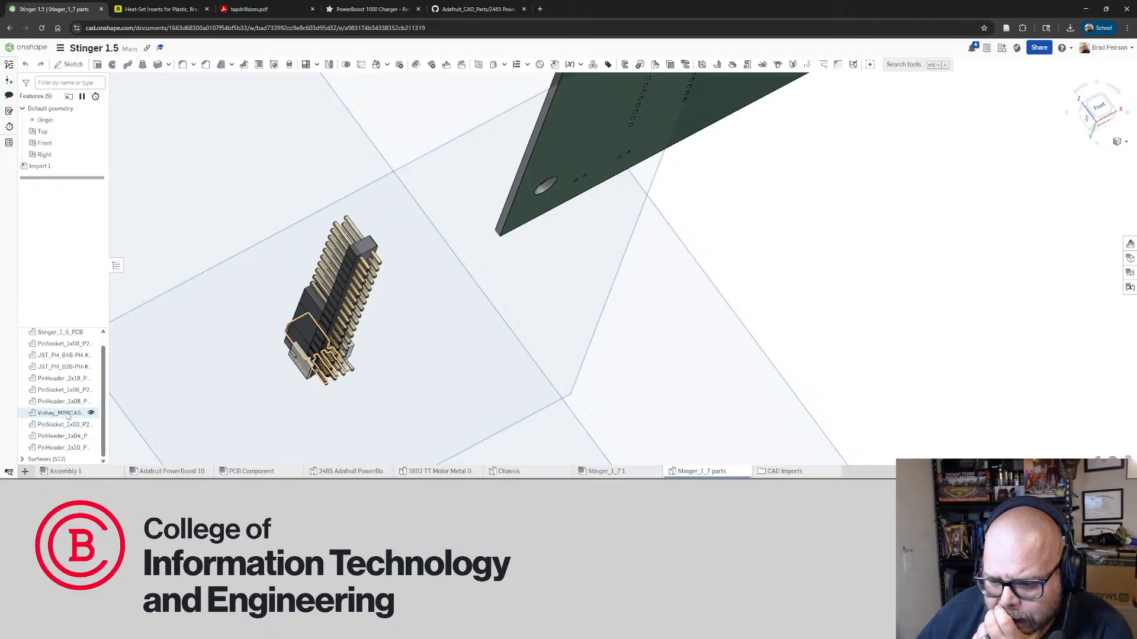
pyautogui.scroll(1, 70, 392)
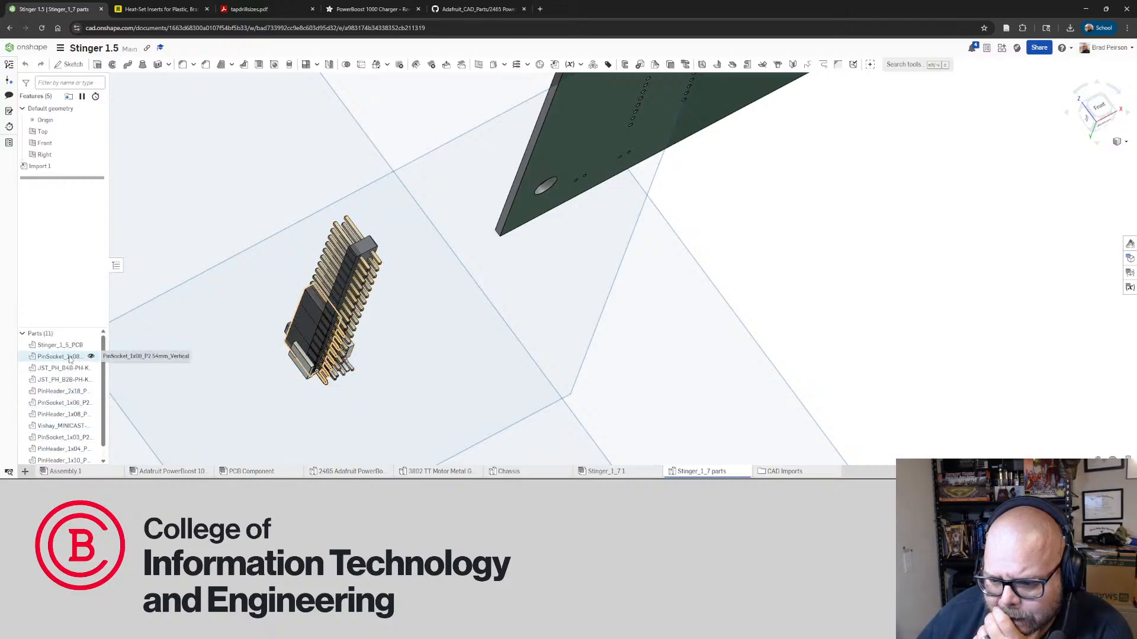
pyautogui.click(70, 416)
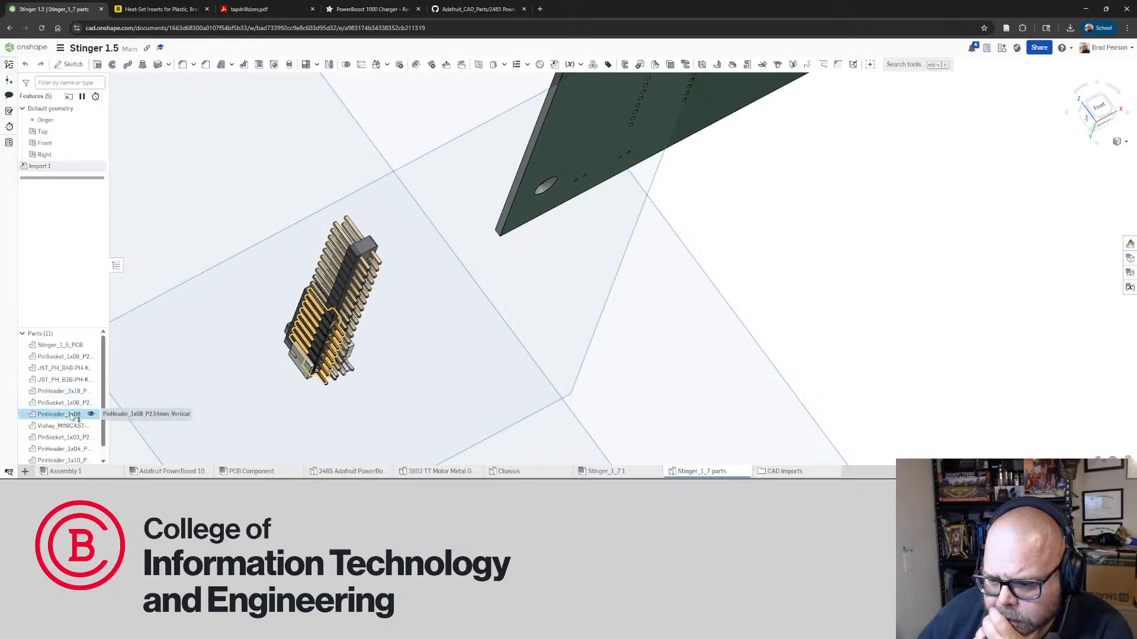
pyautogui.rightClick(71, 417)
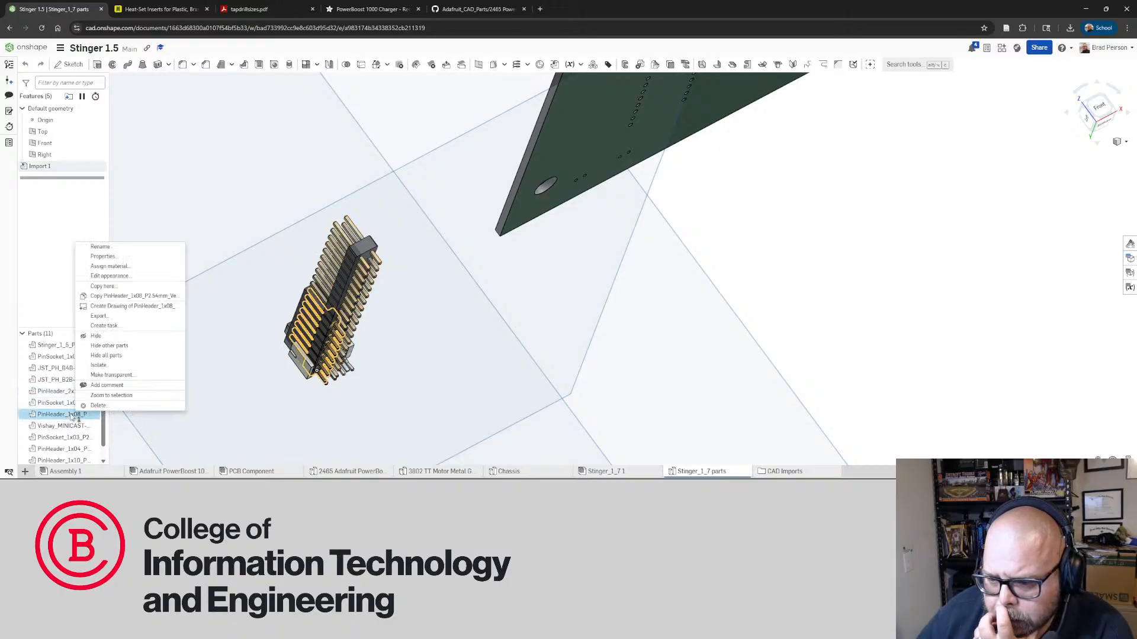
pyautogui.click(322, 325)
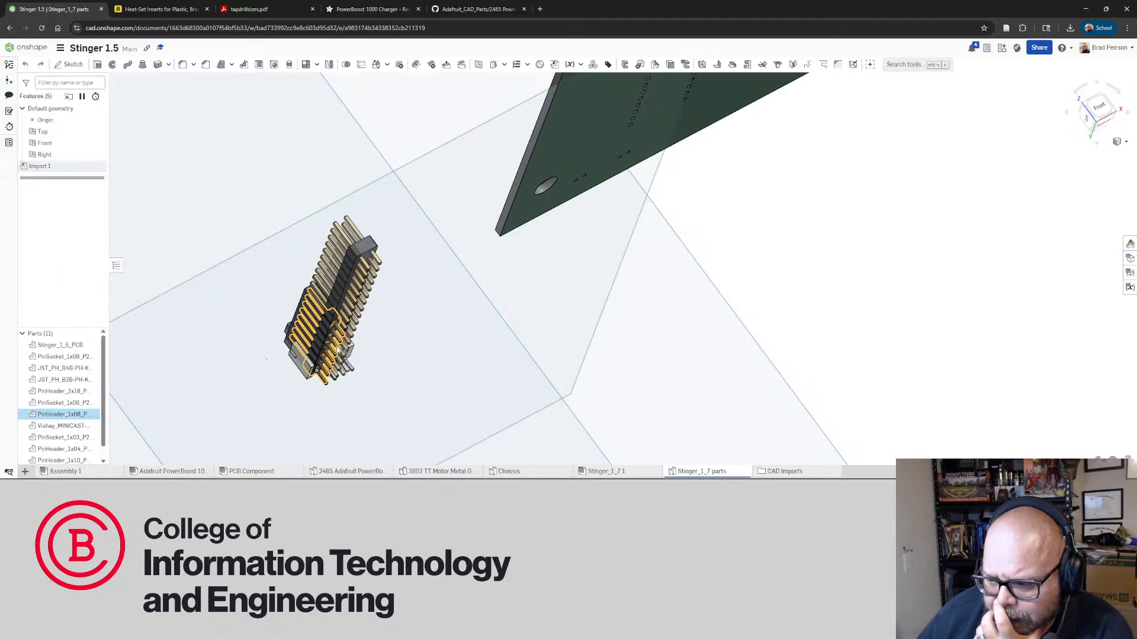
pyautogui.moveTo(304, 350); pyautogui.dragTo(338, 305, button='right')
pyautogui.scroll(10, 329, 292)
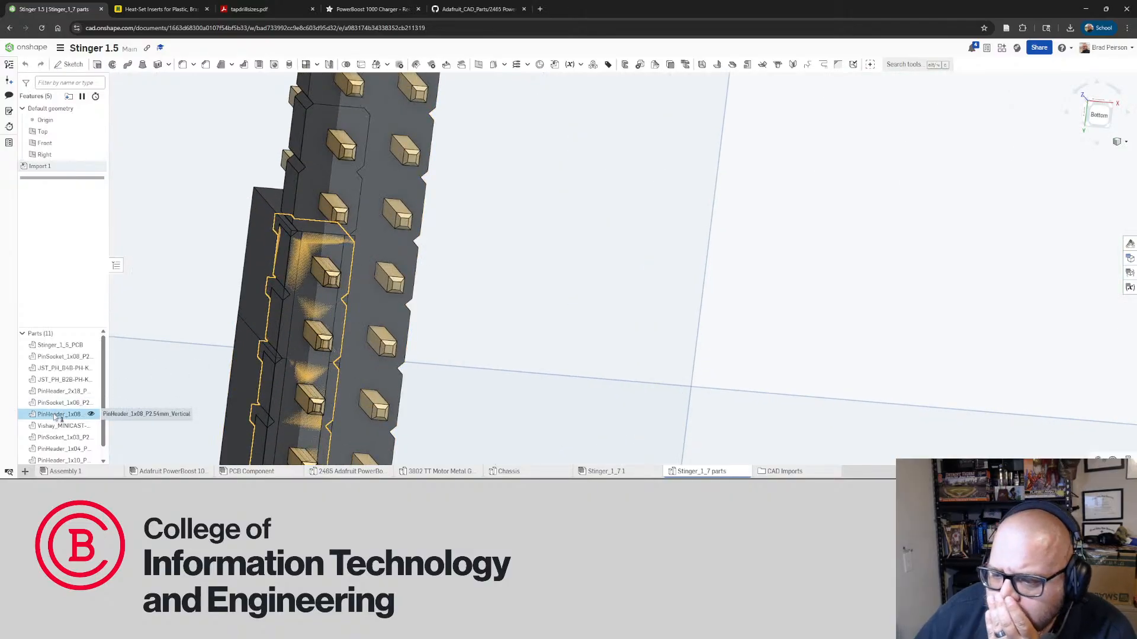
pyautogui.scroll(-5, 409, 326)
pyautogui.scroll(5, 352, 296)
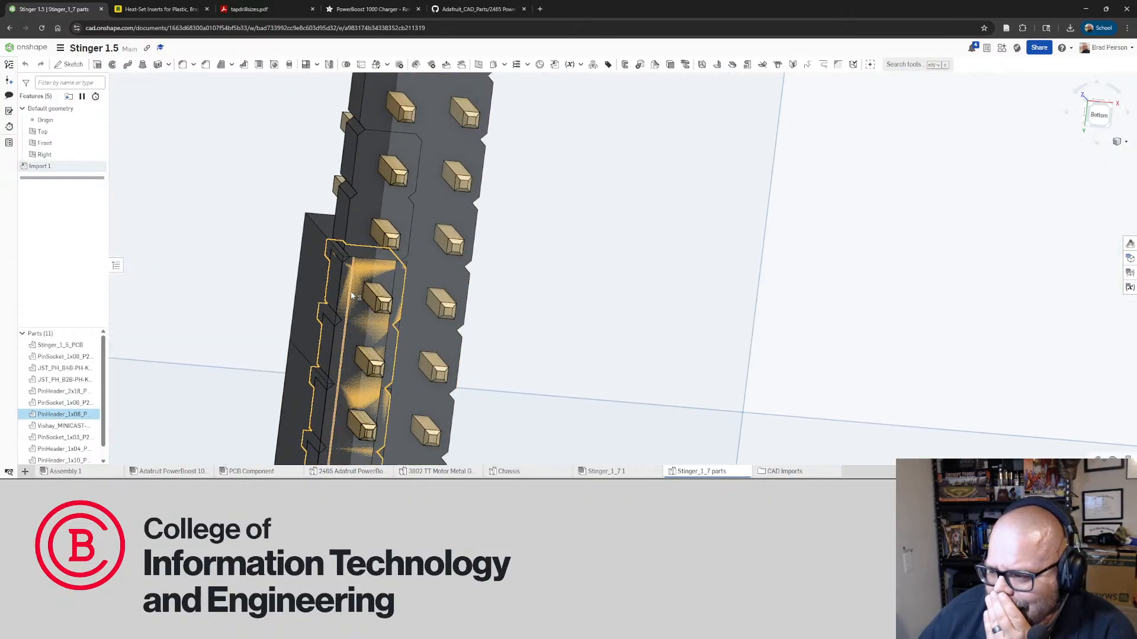
pyautogui.moveTo(352, 296)
pyautogui.mouseDown(button='right')
pyautogui.moveTo(389, 289)
pyautogui.moveTo(309, 264)
pyautogui.moveTo(334, 284)
pyautogui.mouseUp(button='right')
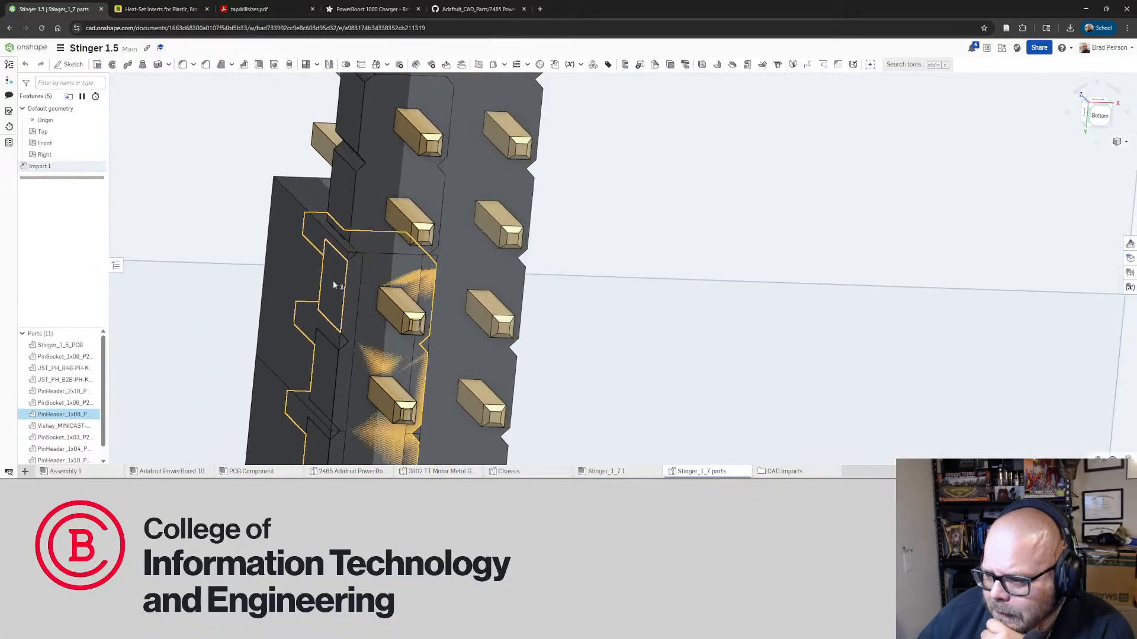
pyautogui.rightClick(63, 414)
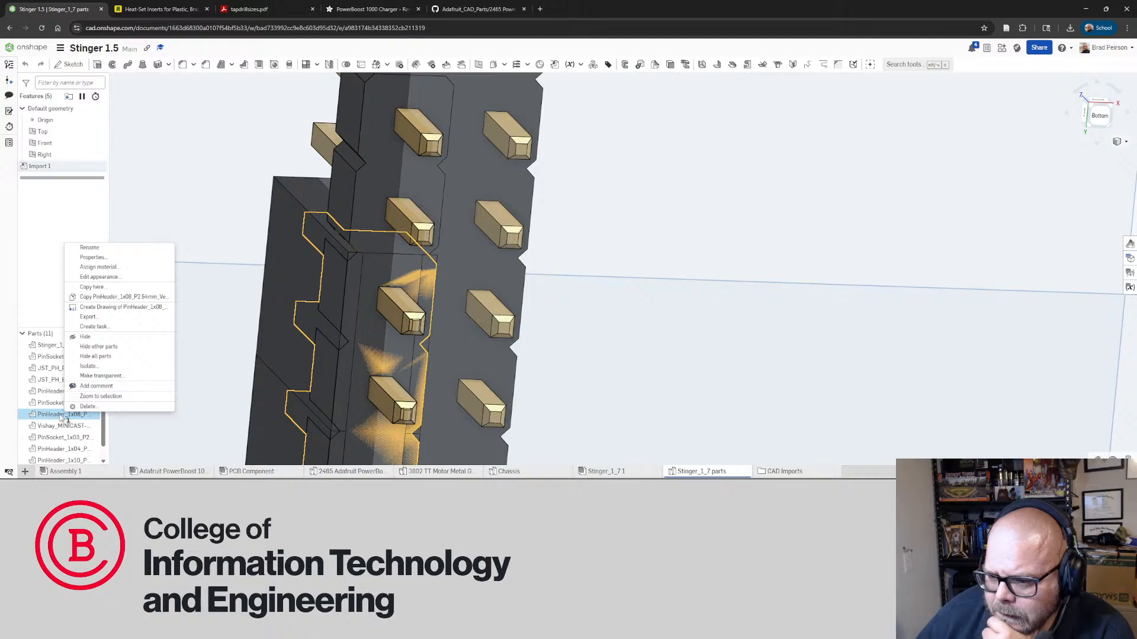
pyautogui.click(79, 63)
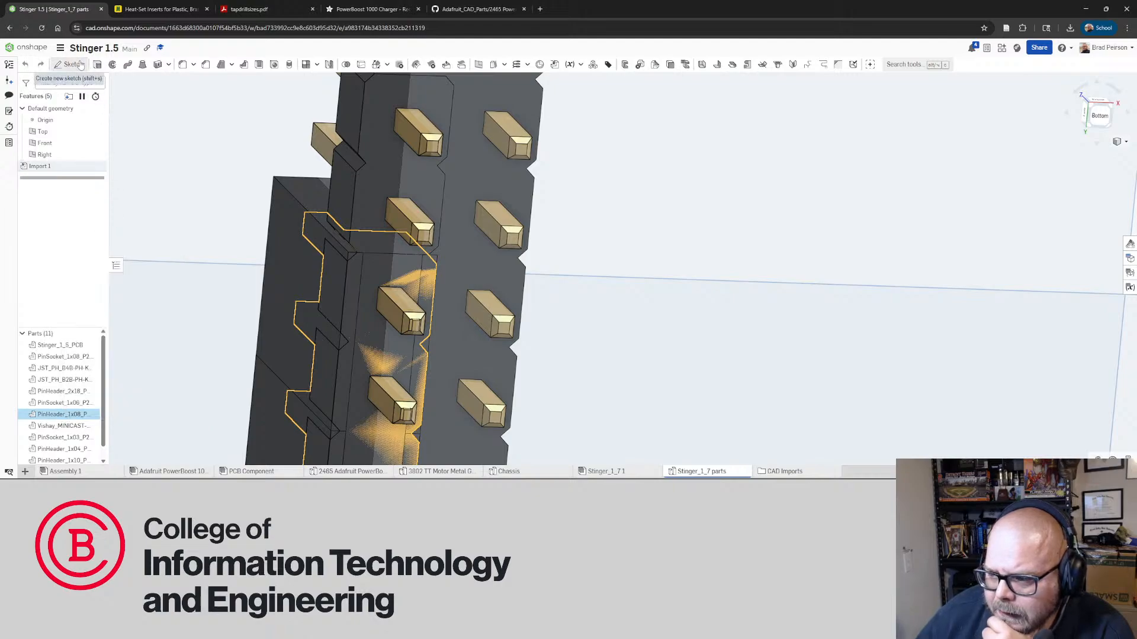
pyautogui.click(71, 65)
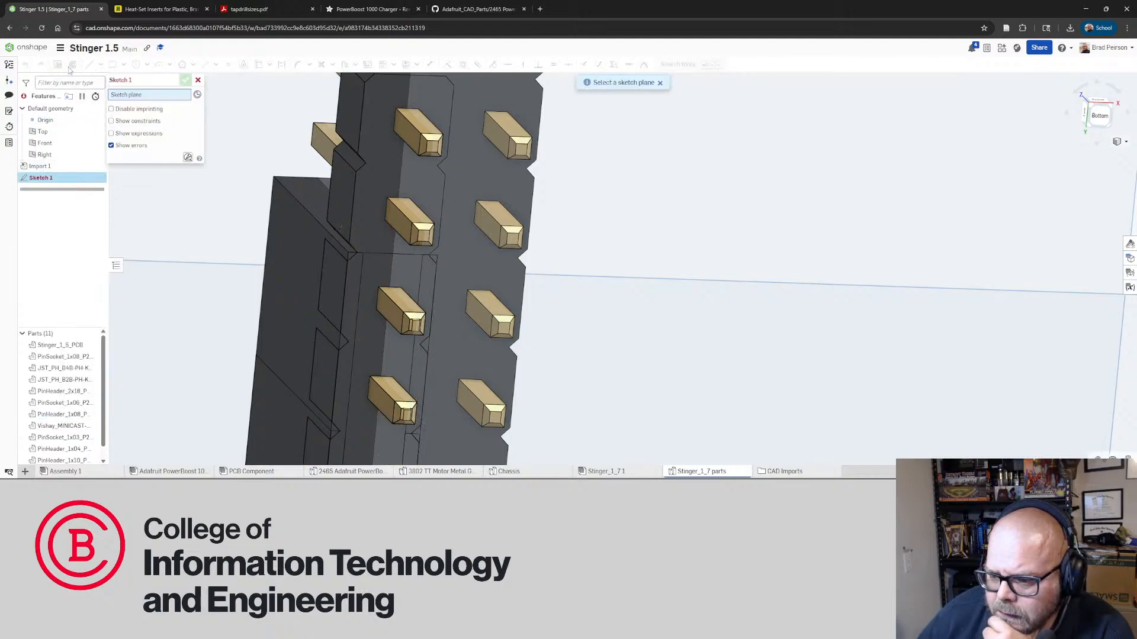
pyautogui.moveTo(358, 277); pyautogui.dragTo(335, 294, button='right')
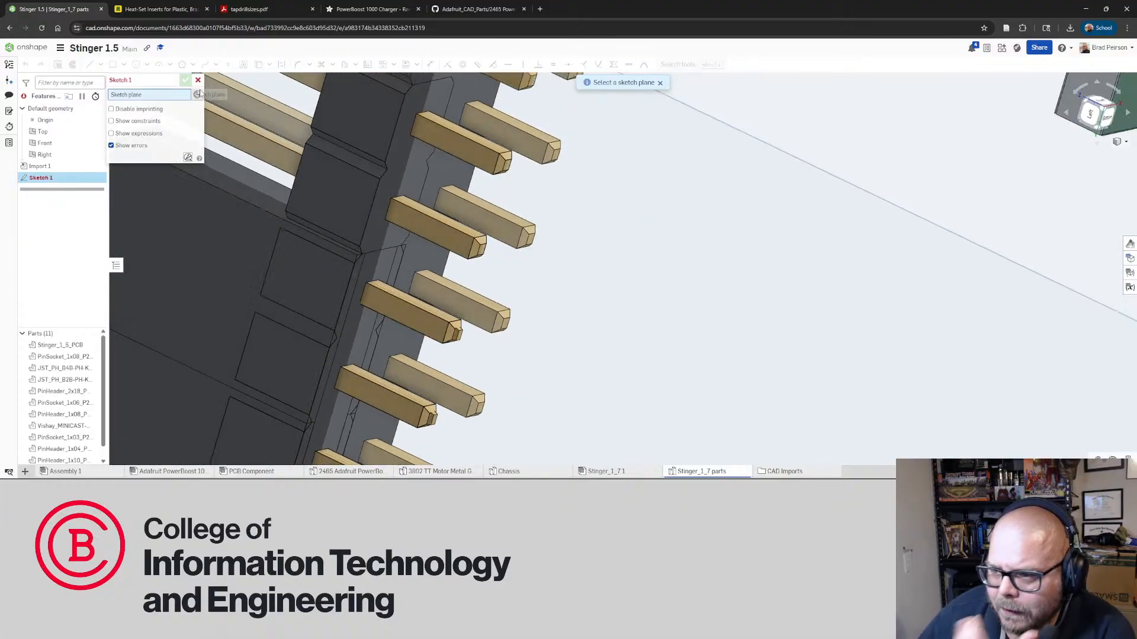
pyautogui.press('Escape')
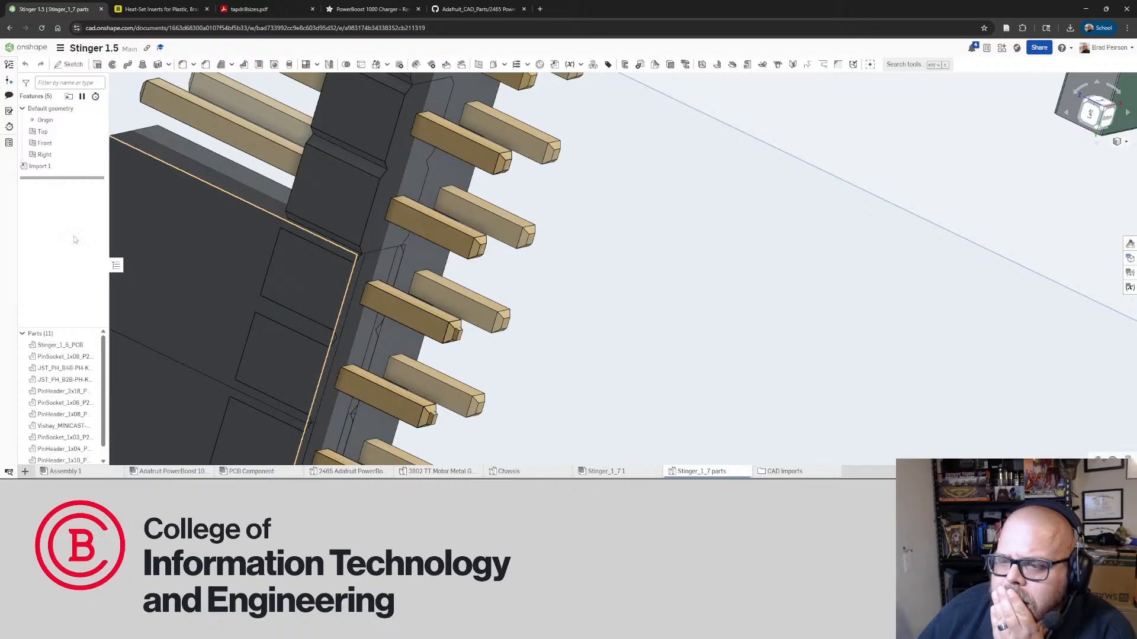
# Try to copy the PinHeader_1x08 part into a new Part Studio, and delete that empty studio
pyautogui.rightClick(66, 419)
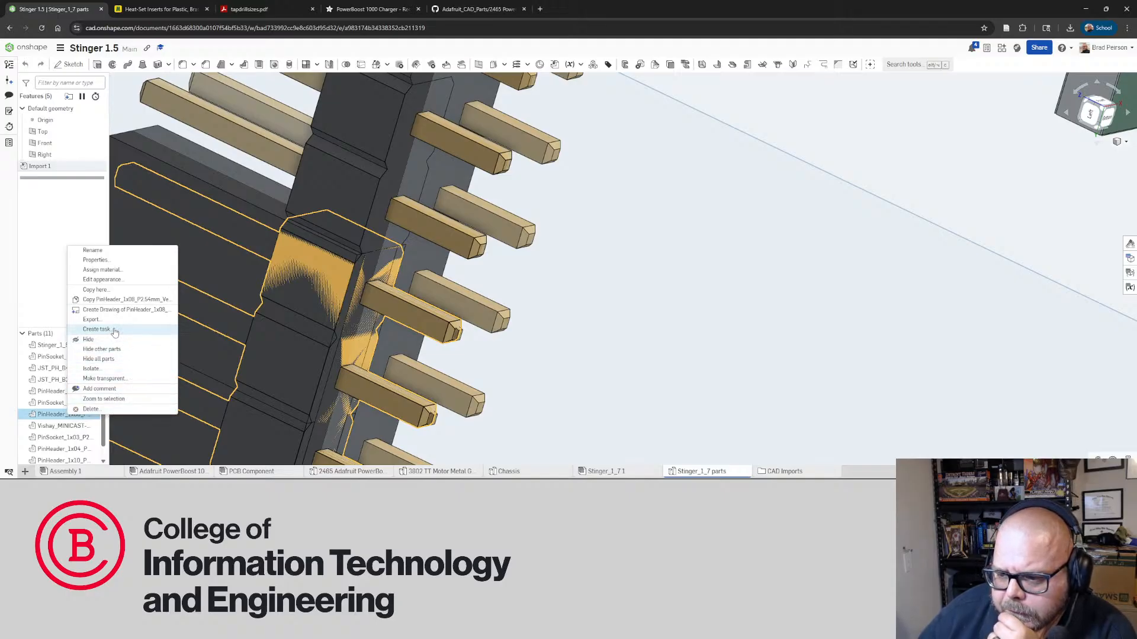
pyautogui.click(141, 300)
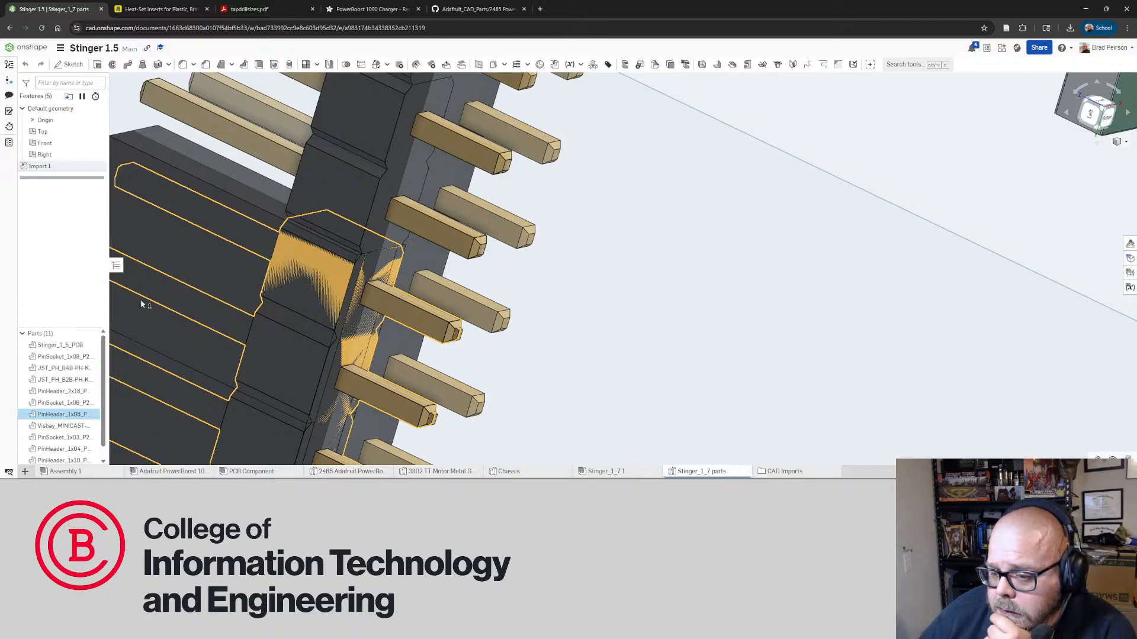
pyautogui.click(24, 473)
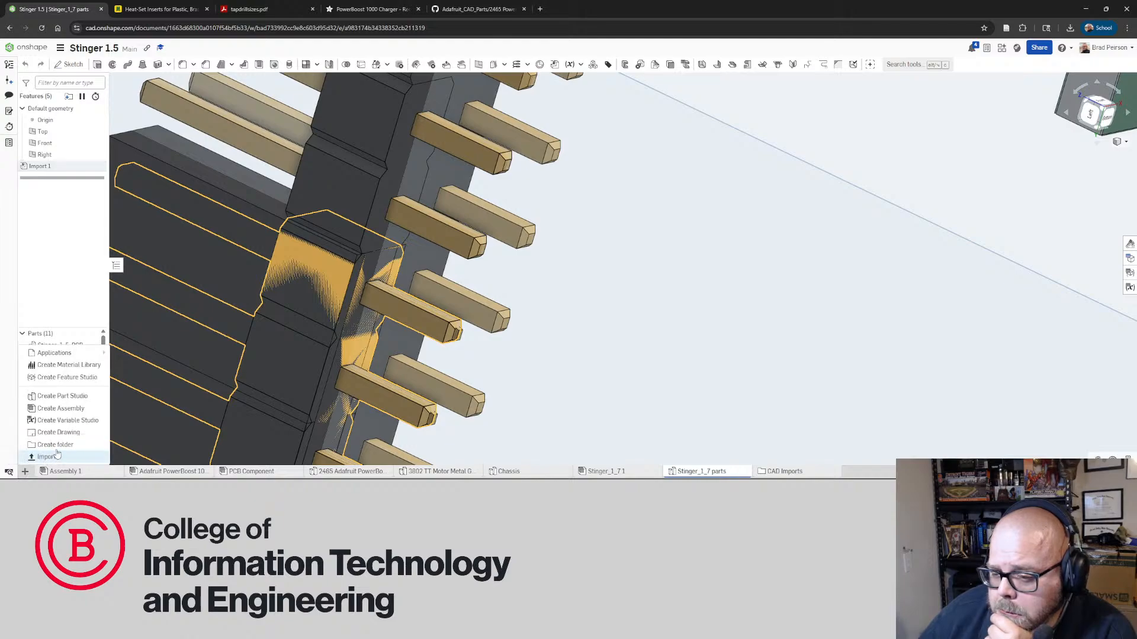
pyautogui.click(75, 396)
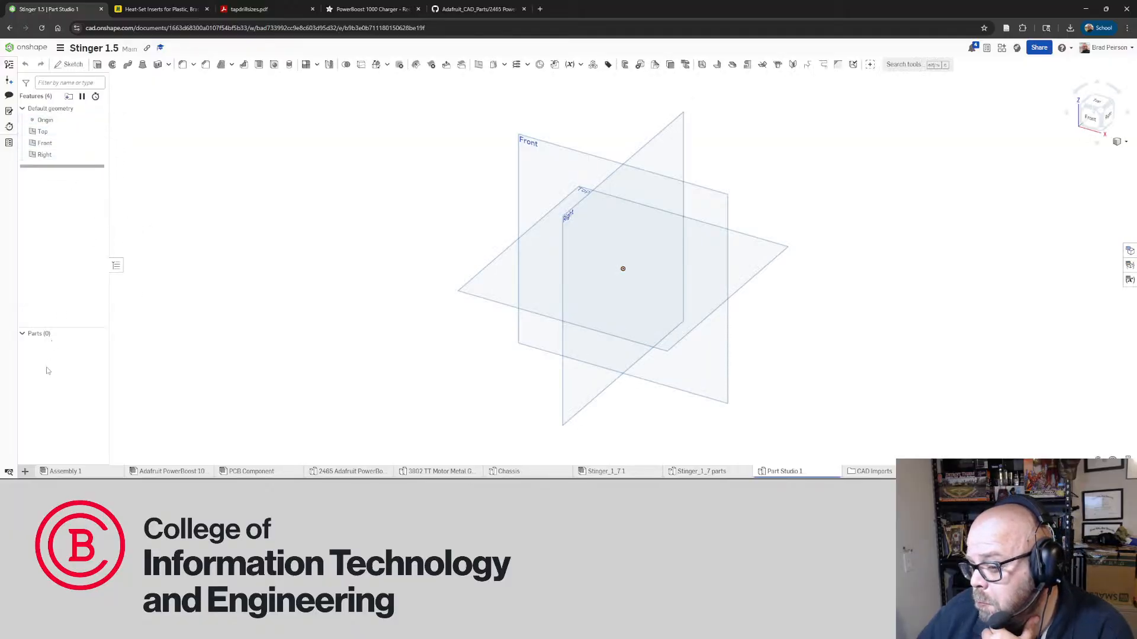
pyautogui.rightClick(180, 346)
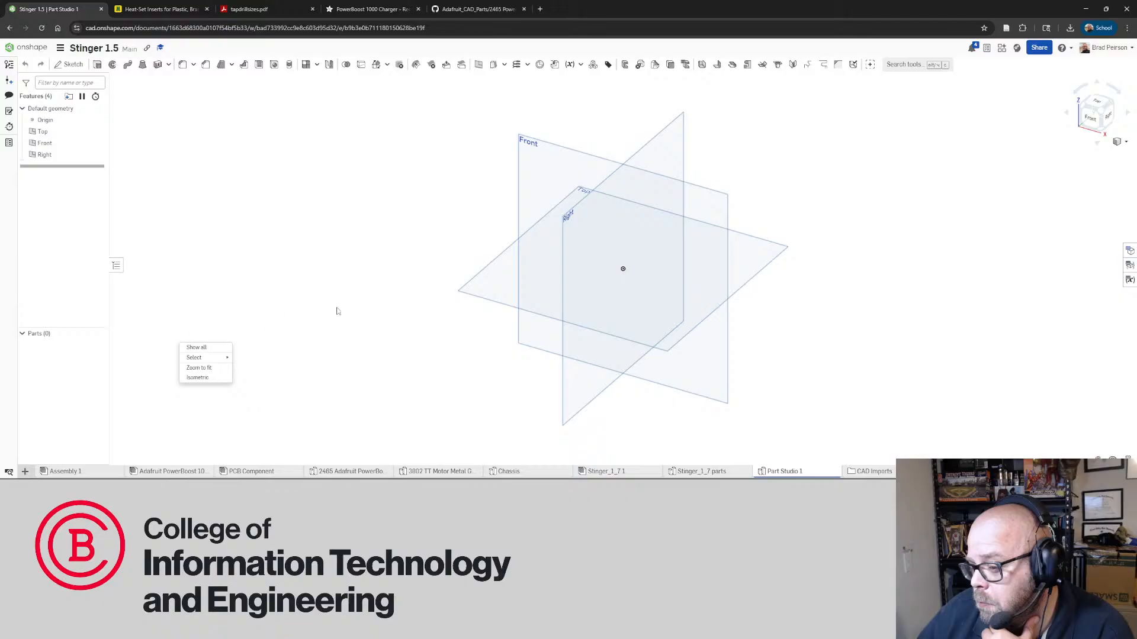
pyautogui.rightClick(378, 299)
pyautogui.rightClick(580, 264)
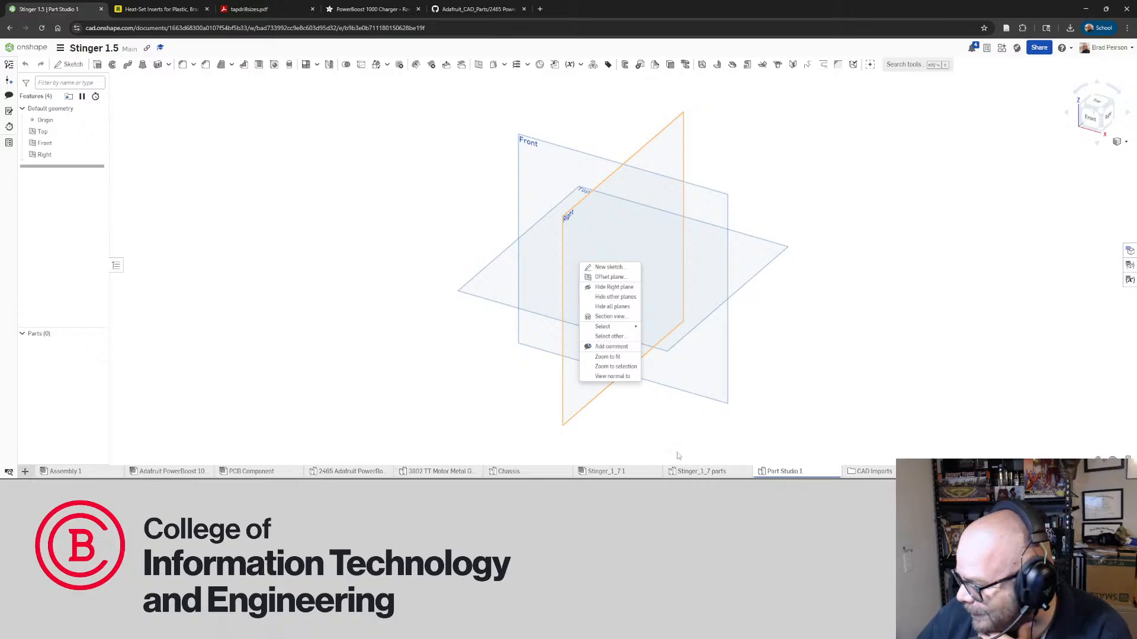
pyautogui.rightClick(793, 473)
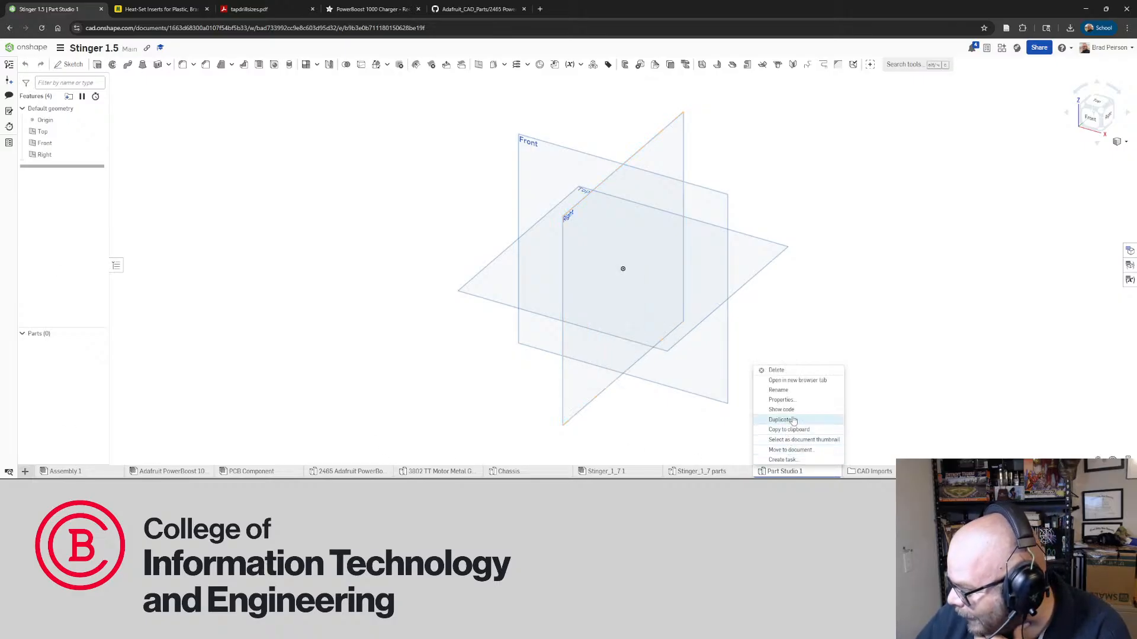
pyautogui.click(777, 370)
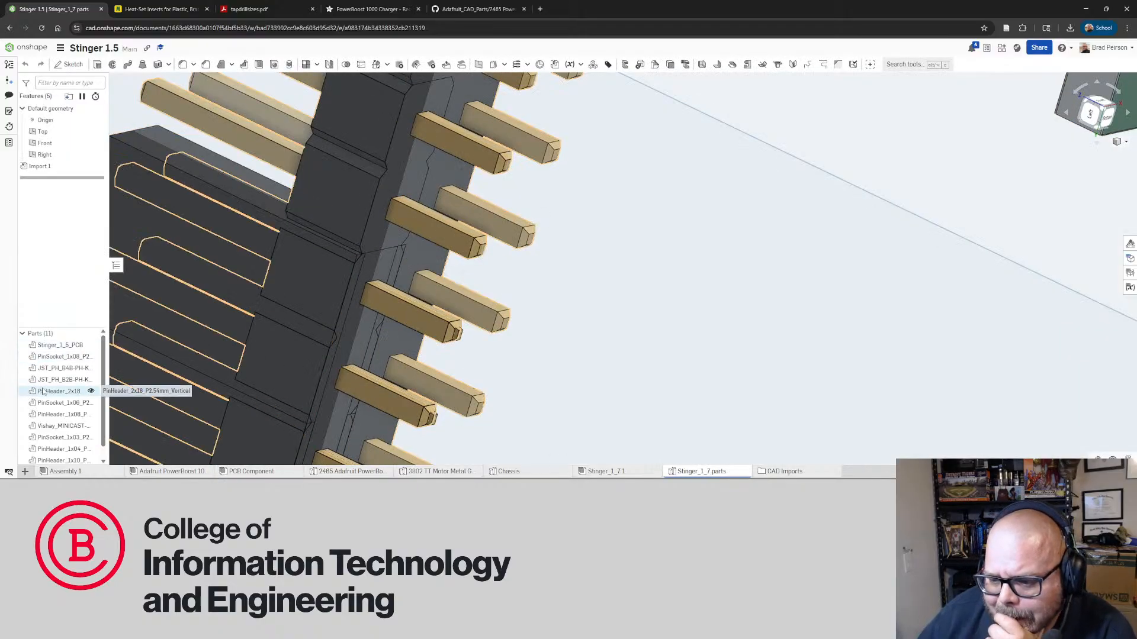
# Copy the PinHeader_1x08 part from Stinger_1_7 parts and paste it into the Adafruit PowerBoost 1000 assembly
pyautogui.click(63, 415)
pyautogui.rightClick(63, 416)
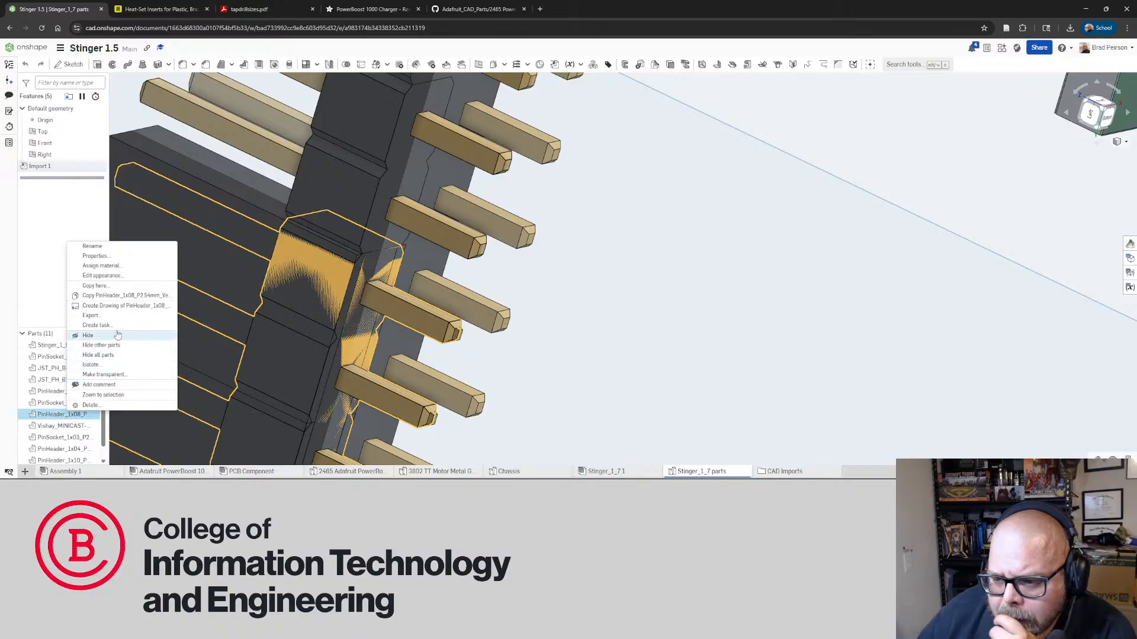
pyautogui.click(118, 296)
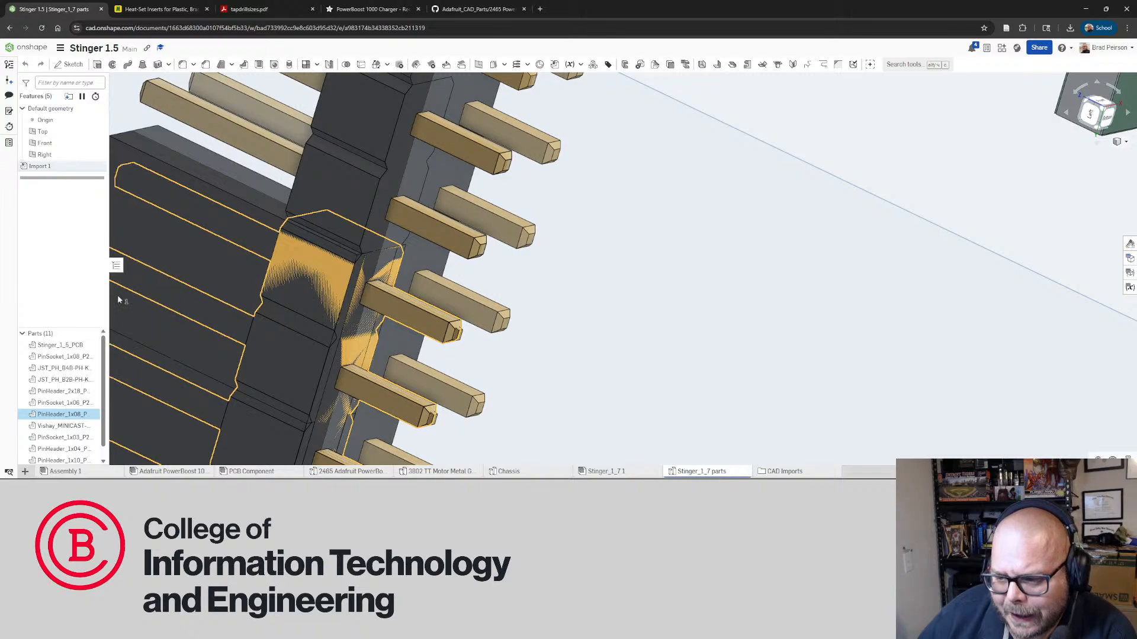
pyautogui.scroll(-3, 198, 313)
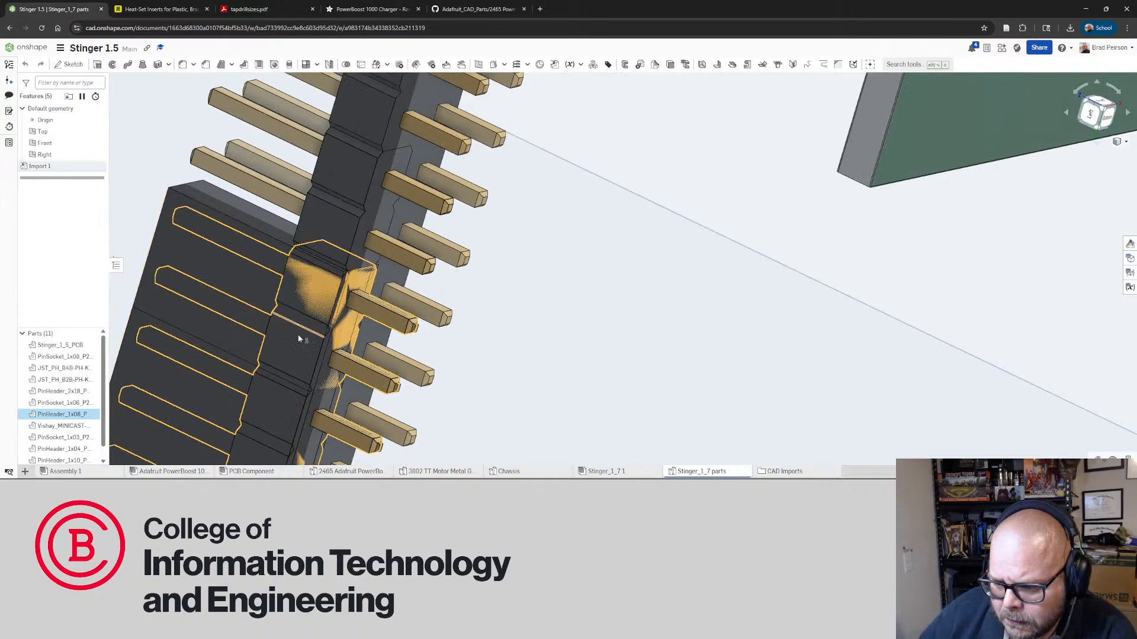
pyautogui.click(181, 472)
pyautogui.scroll(-5, 314, 295)
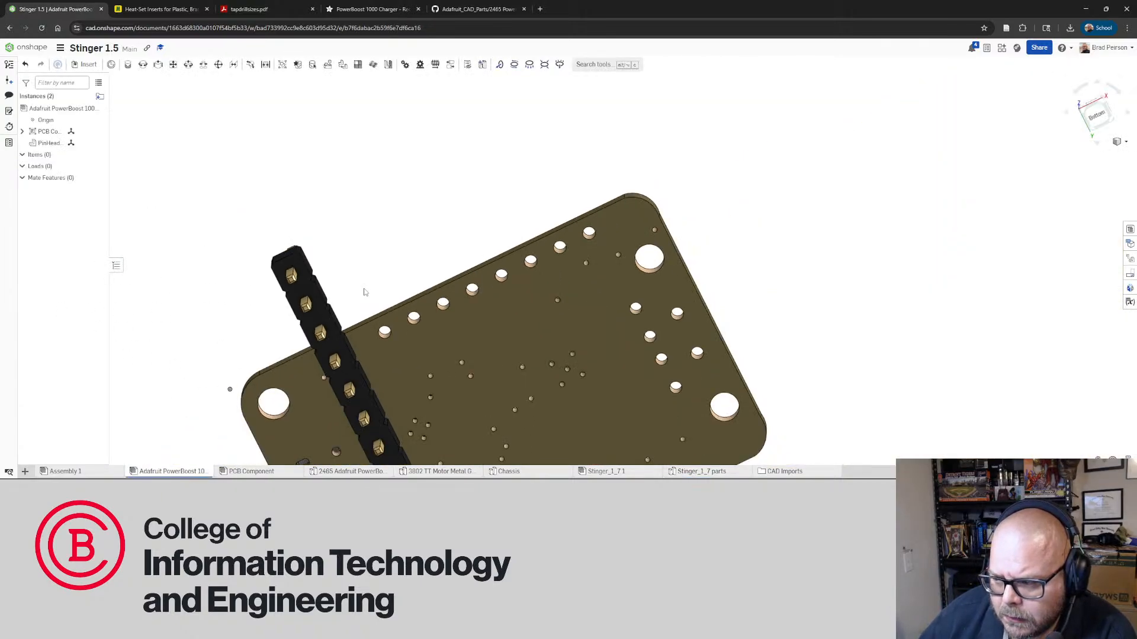
pyautogui.rightClick(228, 302)
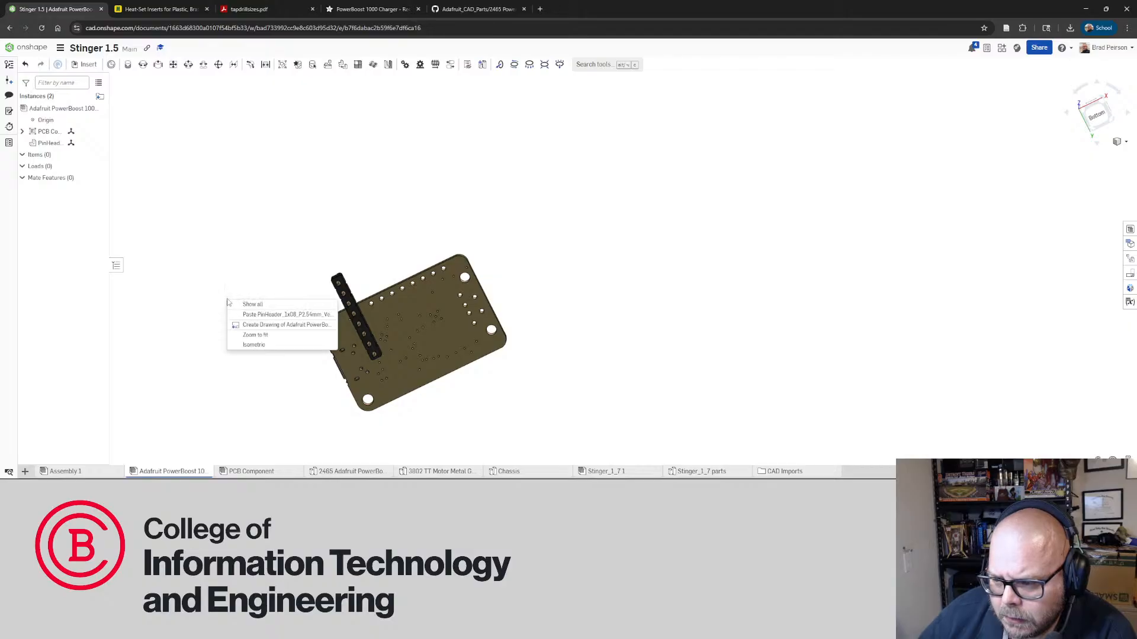
pyautogui.click(261, 315)
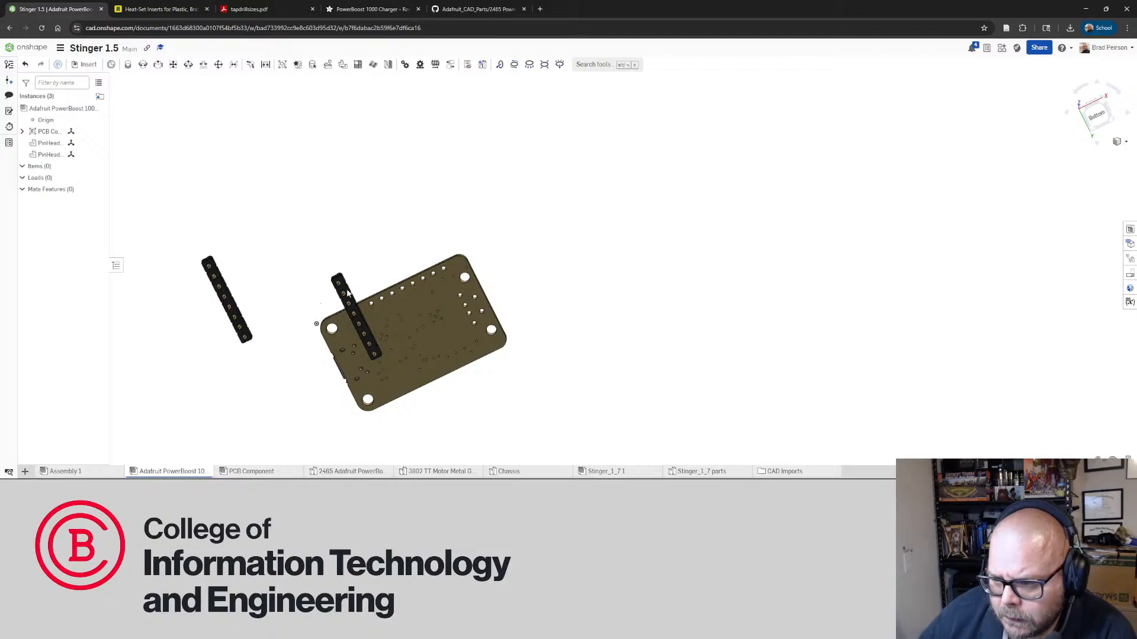
# Open the source part studio of the pasted pin header and exit the assembly context display there
pyautogui.scroll(5, 213, 263)
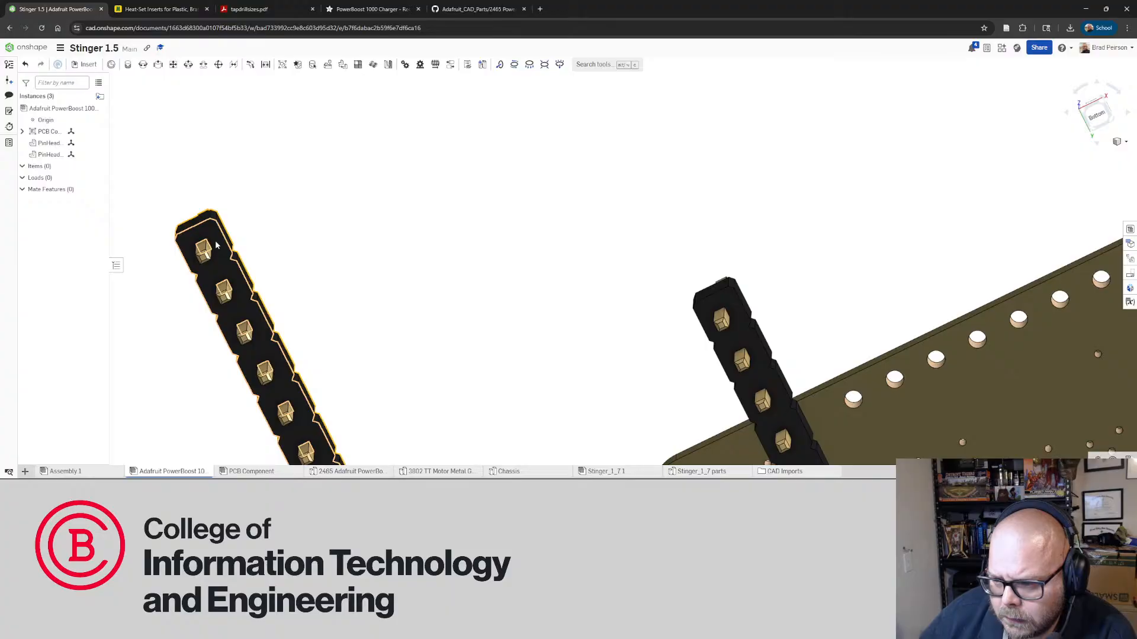
pyautogui.rightClick(217, 245)
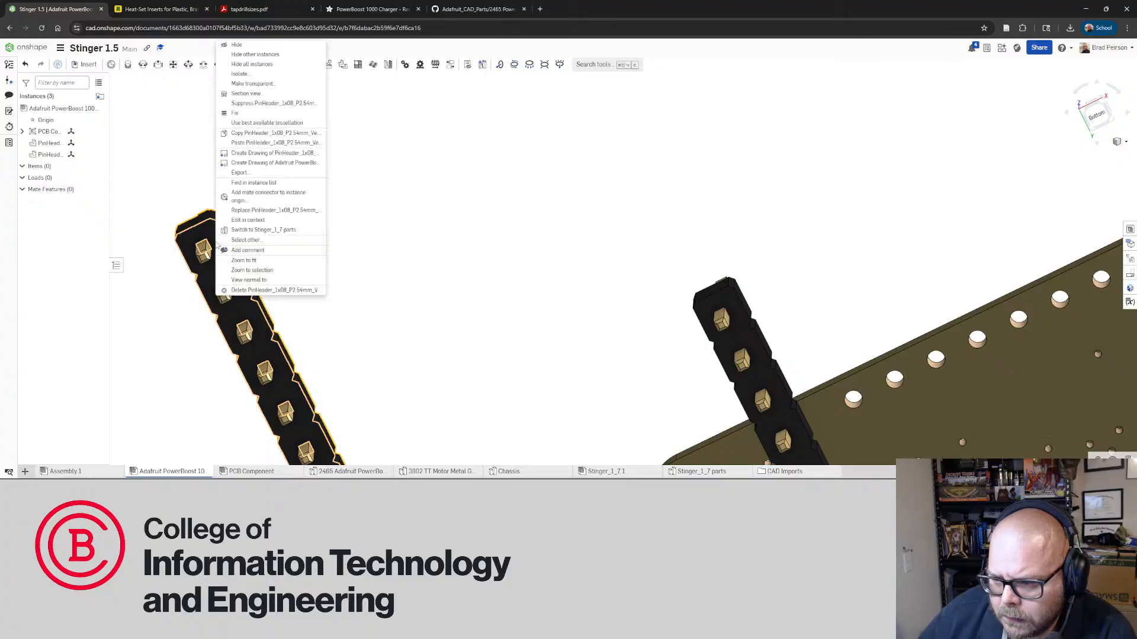
pyautogui.click(262, 229)
pyautogui.scroll(-5, 261, 223)
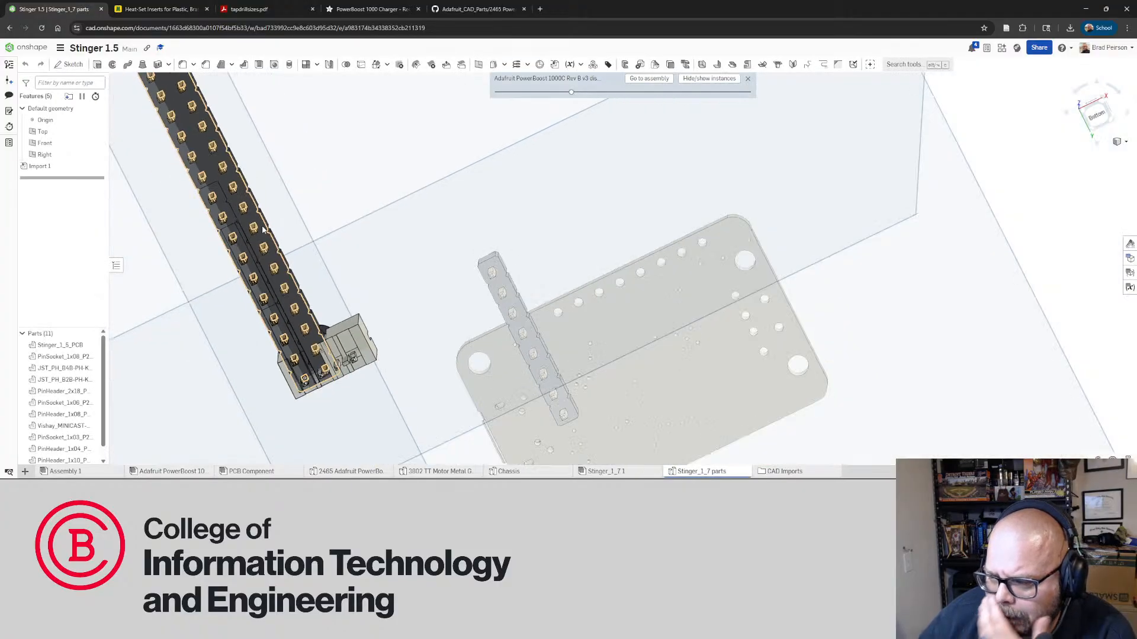
pyautogui.click(747, 79)
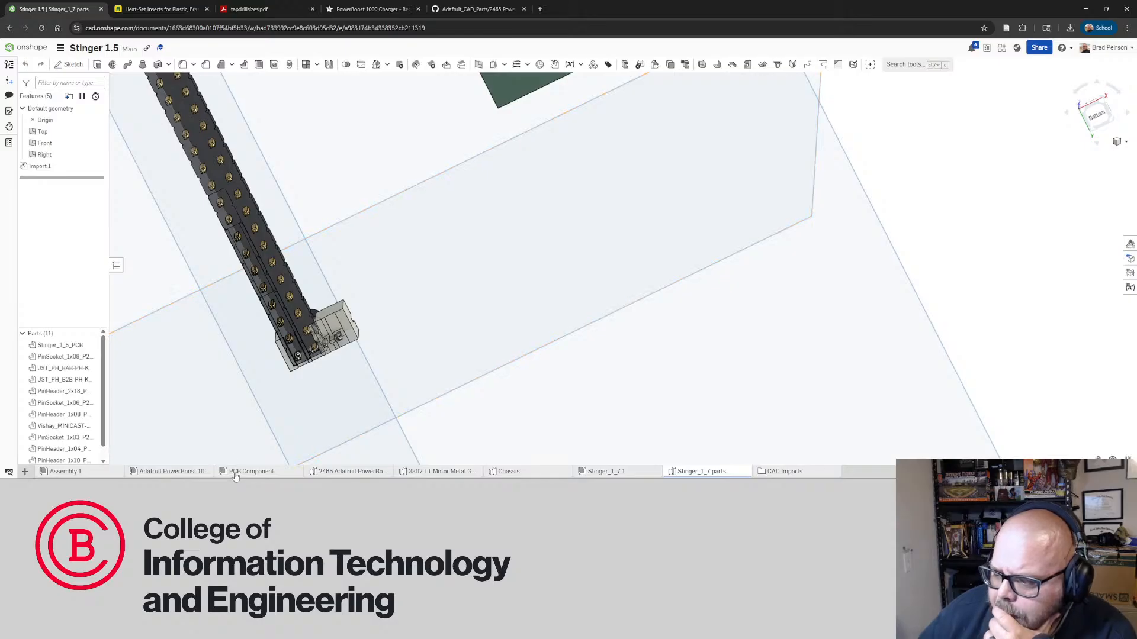
# Return to the Adafruit PowerBoost 1000 assembly and delete the pasted duplicate pin header
pyautogui.moveTo(235, 477)
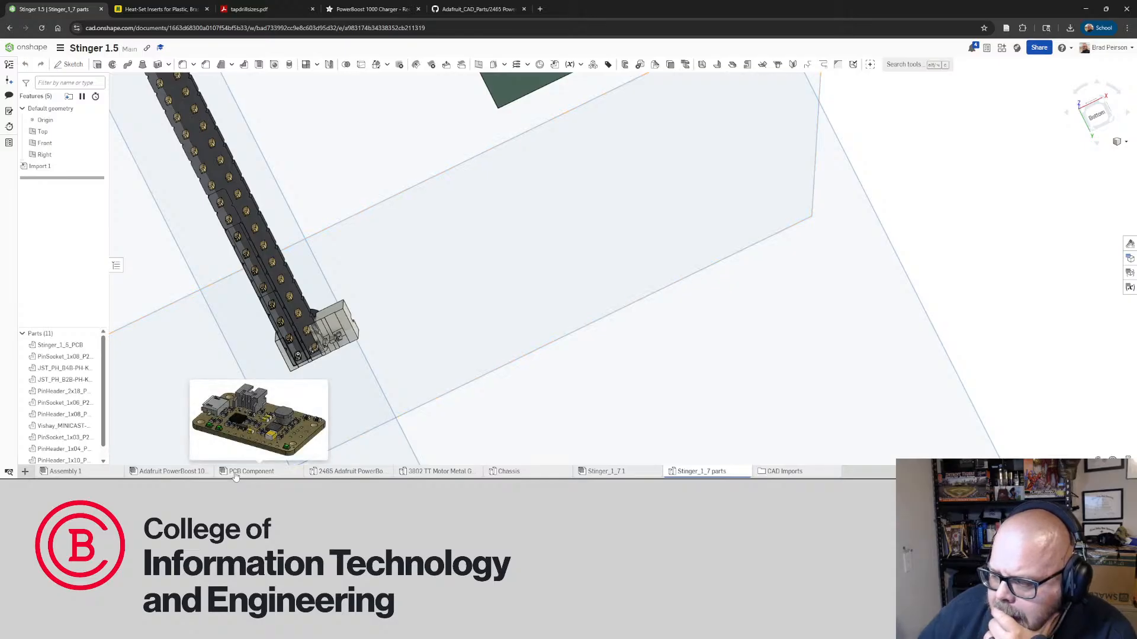
pyautogui.click(183, 471)
pyautogui.scroll(-3, 386, 354)
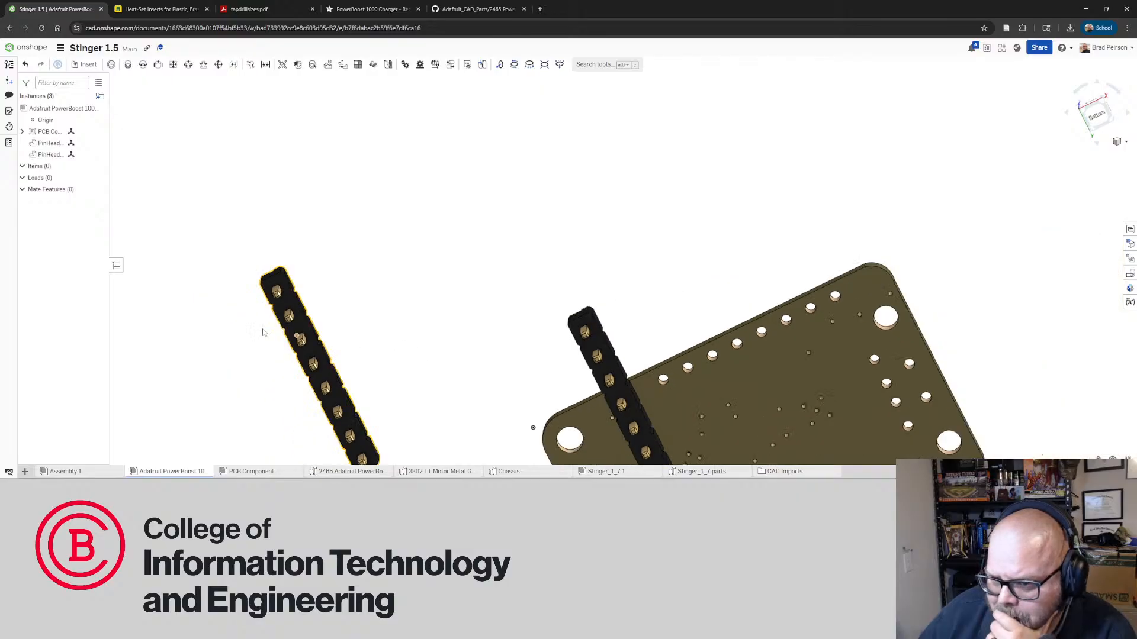
pyautogui.click(49, 154)
pyautogui.press('Delete')
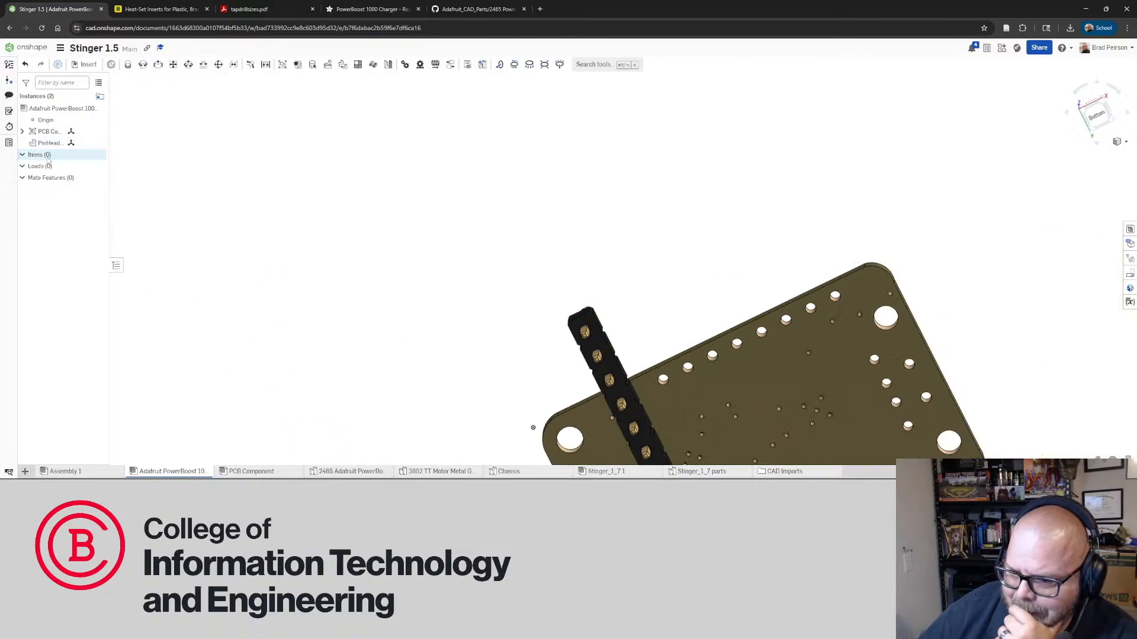
# Return to the Stinger_1_7 parts Part Studio that contains the original pin header
pyautogui.rightClick(50, 143)
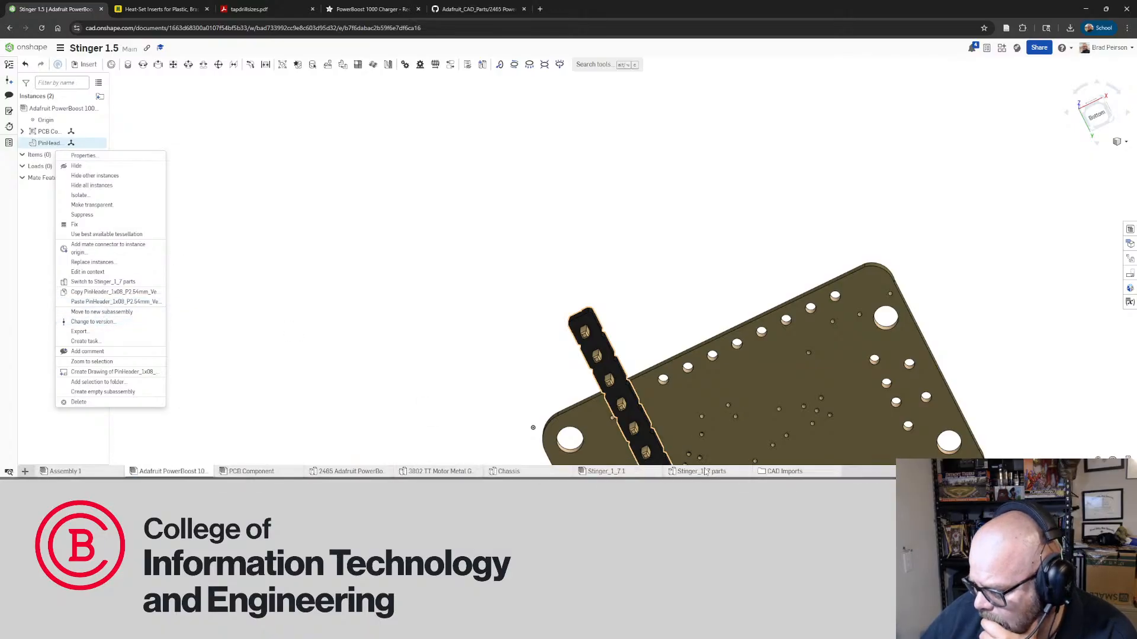
pyautogui.click(712, 476)
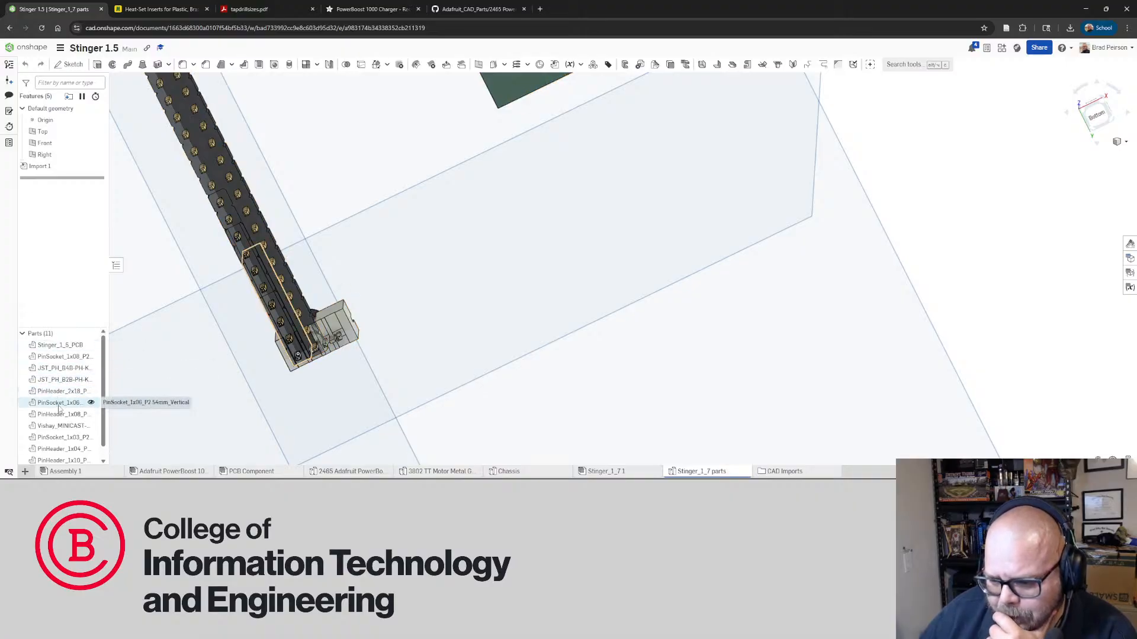
pyautogui.rightClick(74, 416)
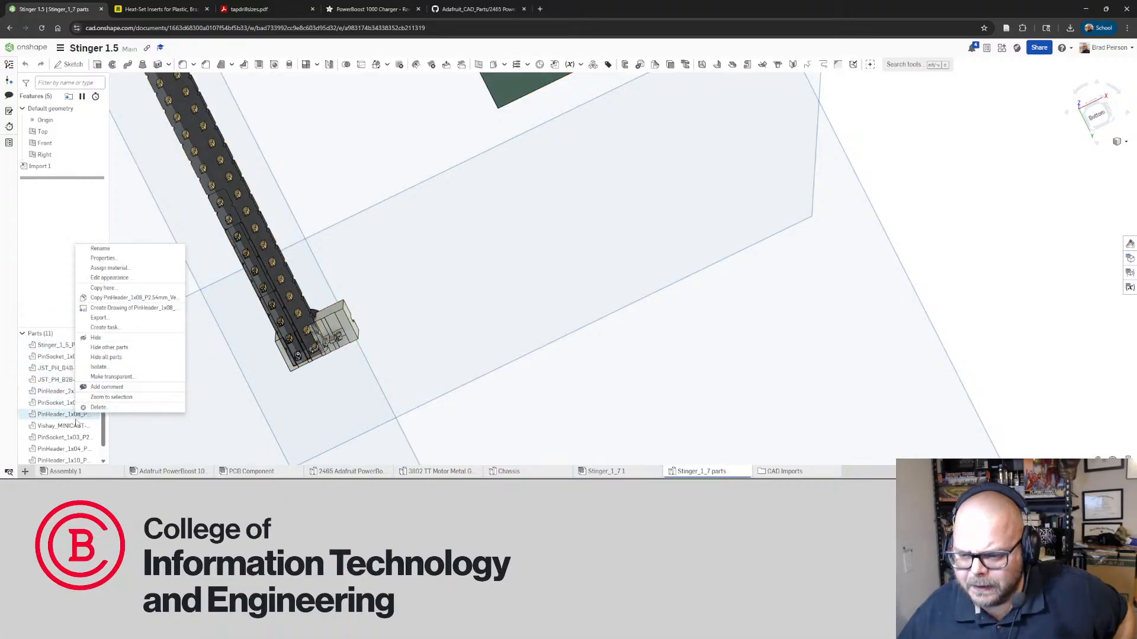
pyautogui.click(135, 319)
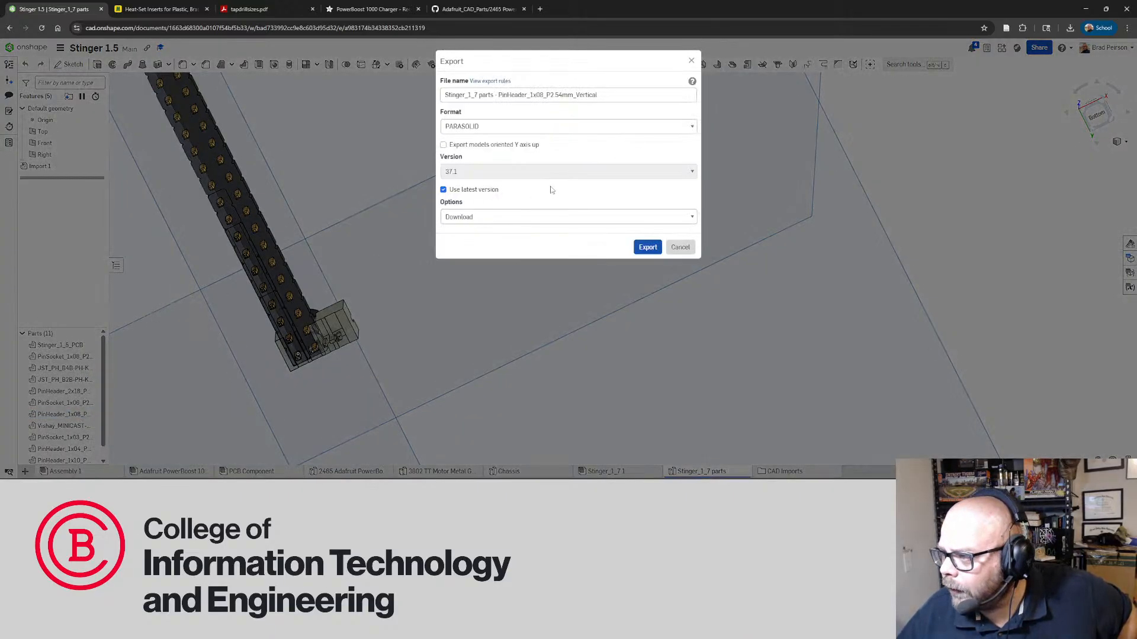
pyautogui.click(634, 131)
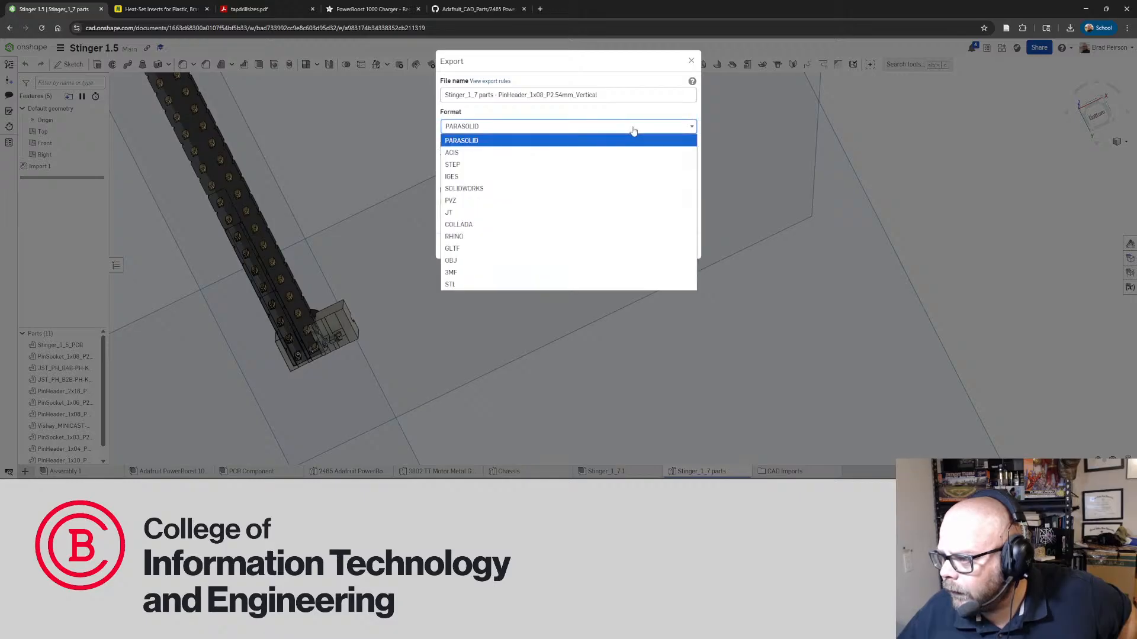
pyautogui.click(633, 131)
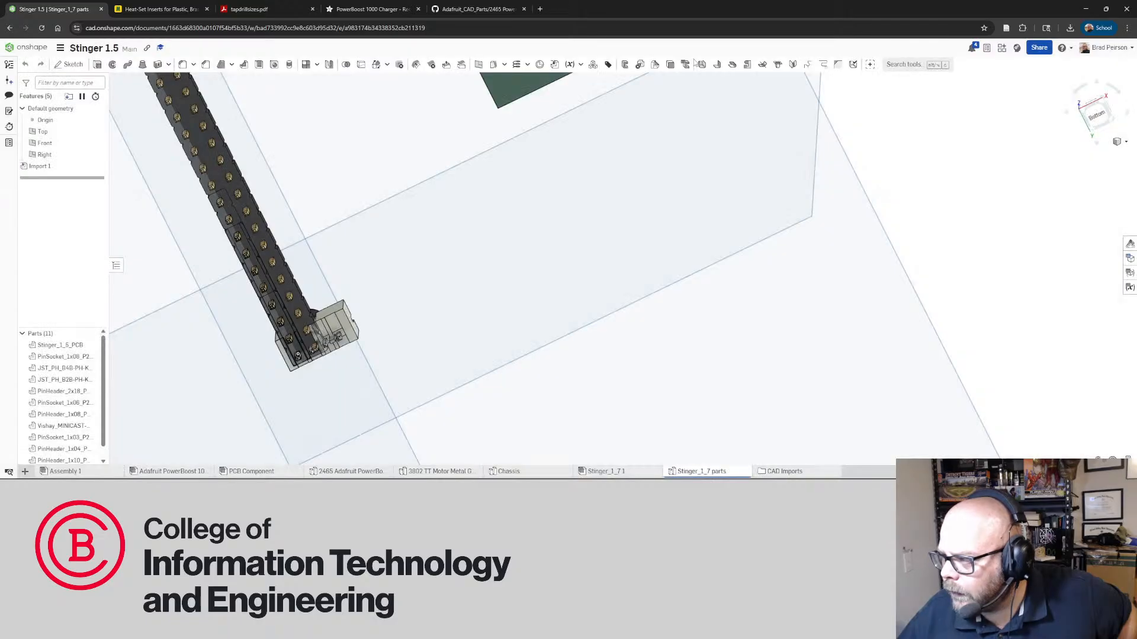
pyautogui.click(692, 62)
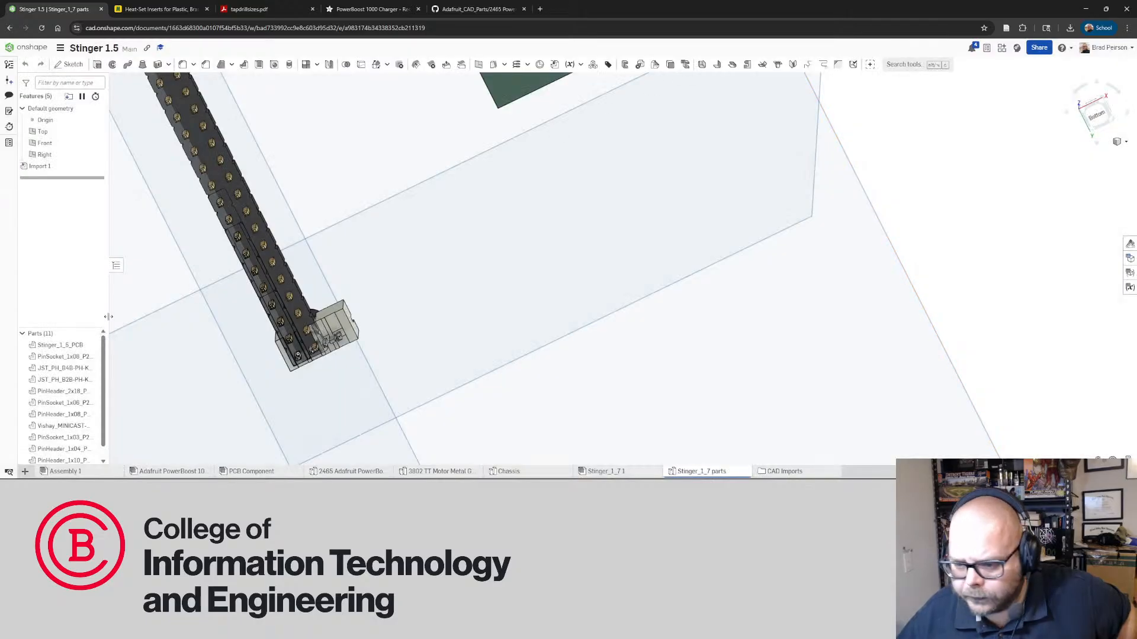
# Hide every part except PinHeader_1x08 so the header stands alone
pyautogui.rightClick(60, 415)
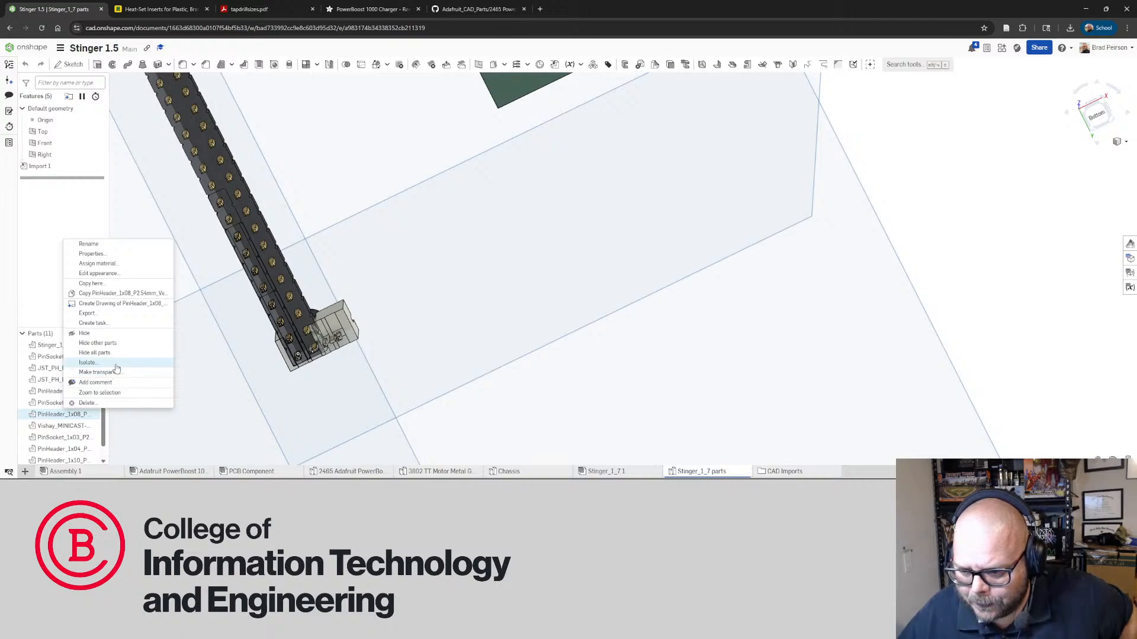
pyautogui.click(97, 344)
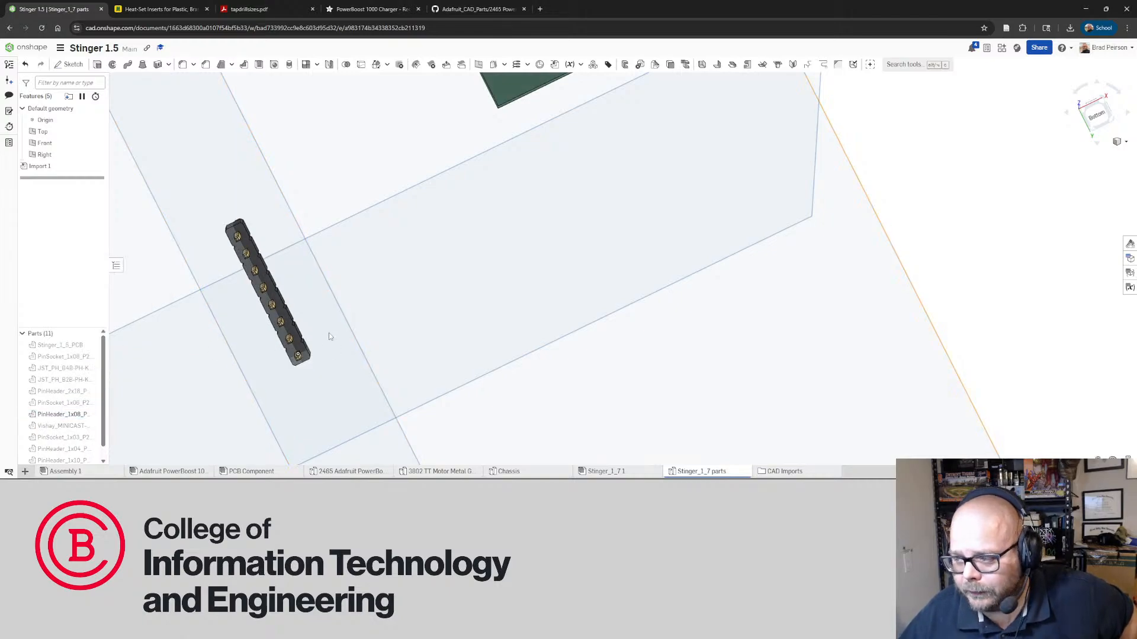
pyautogui.moveTo(329, 333); pyautogui.dragTo(342, 320, button='right')
pyautogui.scroll(-10, 342, 320)
pyautogui.scroll(5, 343, 320)
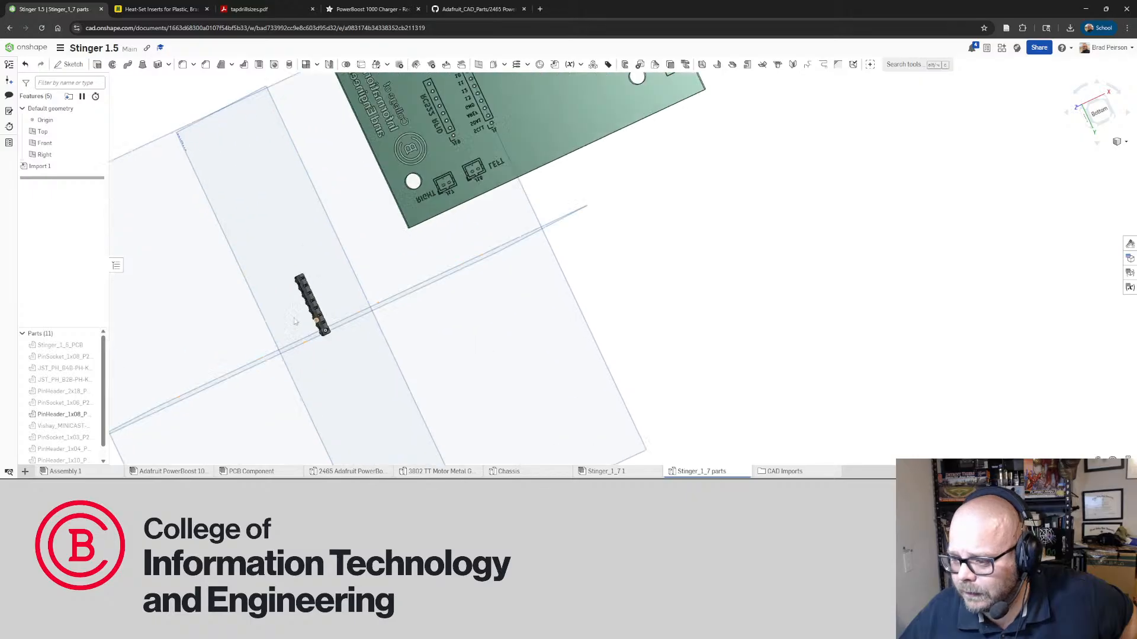
pyautogui.scroll(5, 278, 308)
pyautogui.moveTo(344, 241); pyautogui.dragTo(330, 254, button='right')
pyautogui.scroll(1, 329, 253)
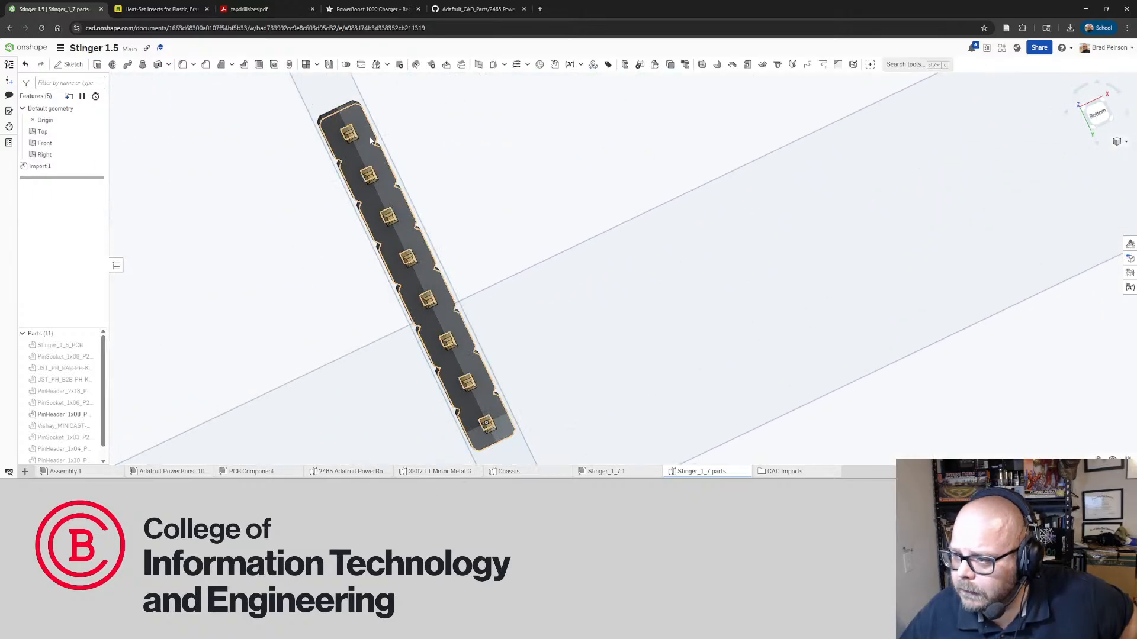
# Start a sketch on the header body's flat pin-side face and draw a small circle beside the first end pin
pyautogui.click(387, 250)
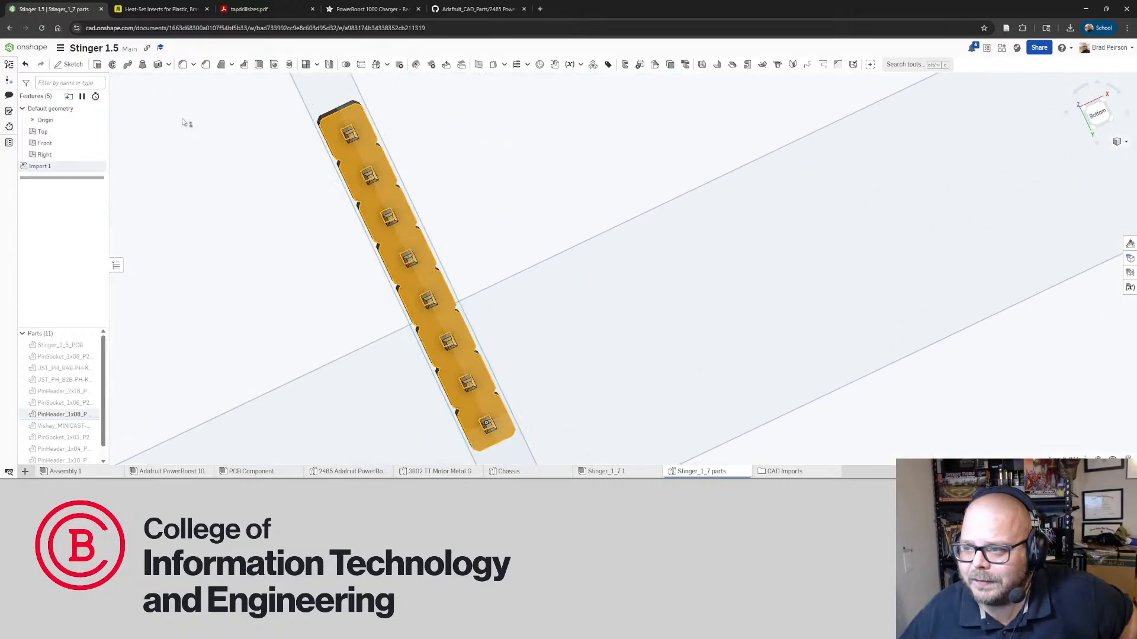
pyautogui.click(69, 64)
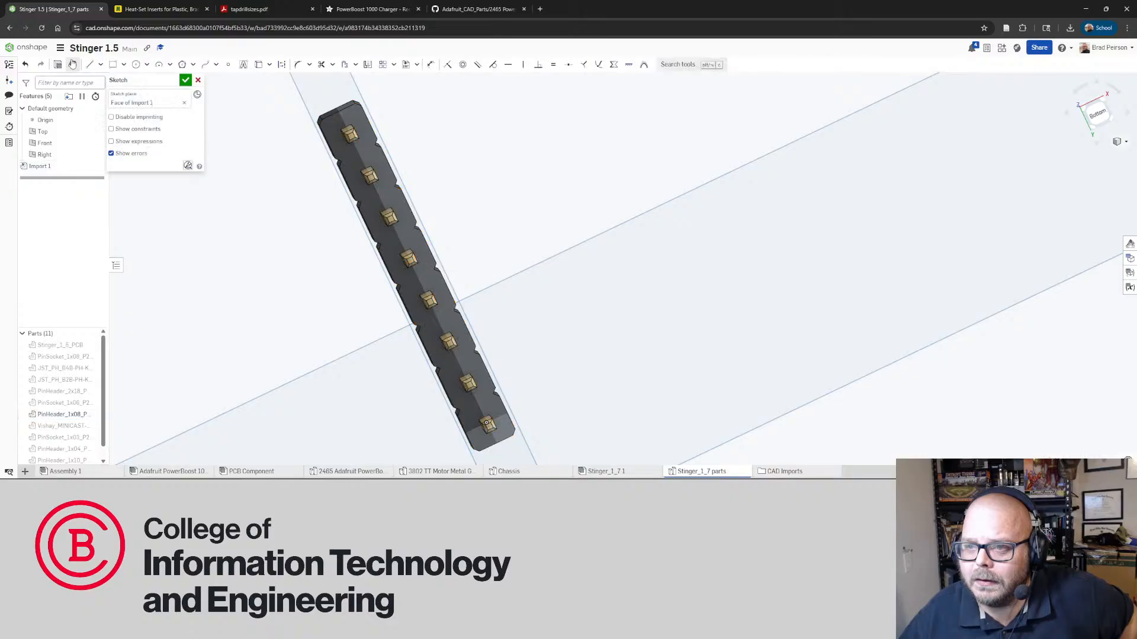
pyautogui.click(136, 64)
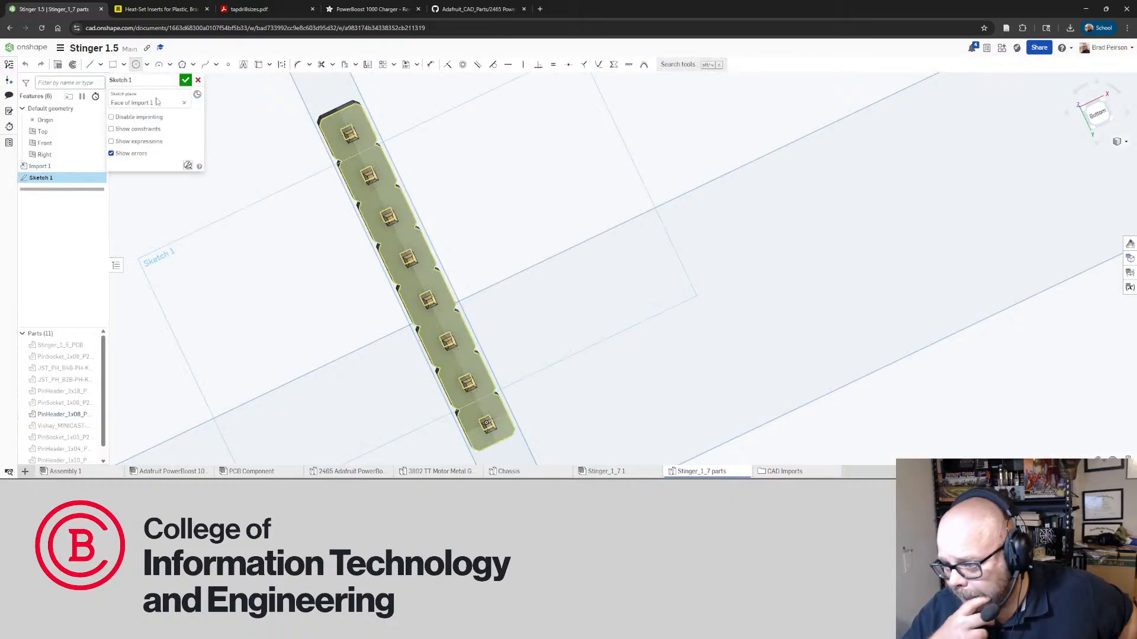
pyautogui.scroll(1, 374, 120)
pyautogui.scroll(2, 374, 120)
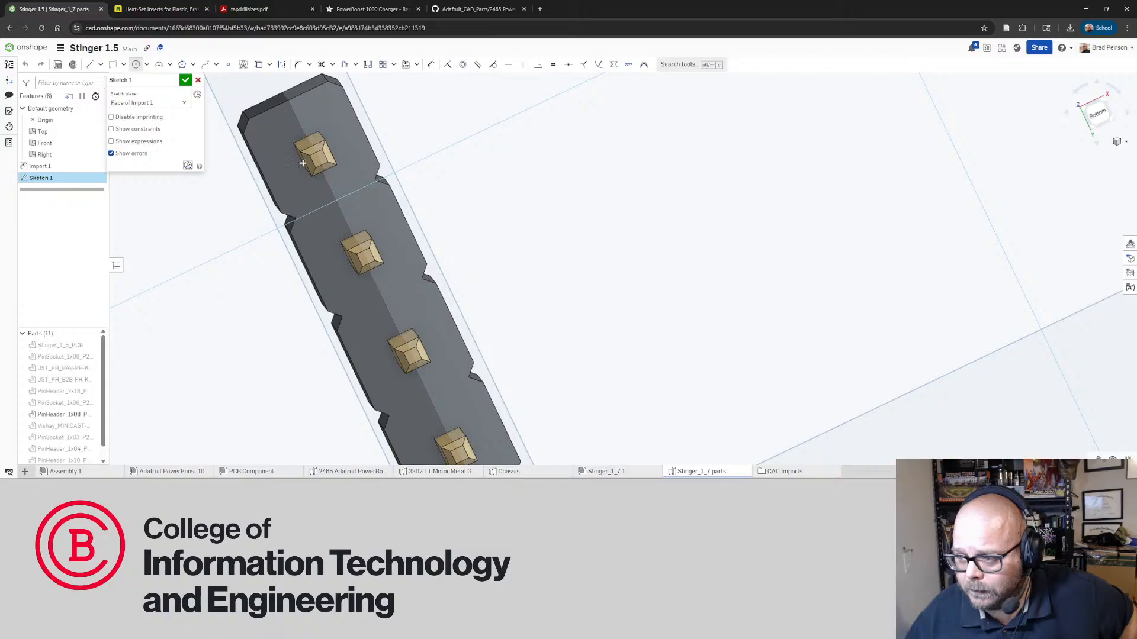
pyautogui.scroll(3, 309, 131)
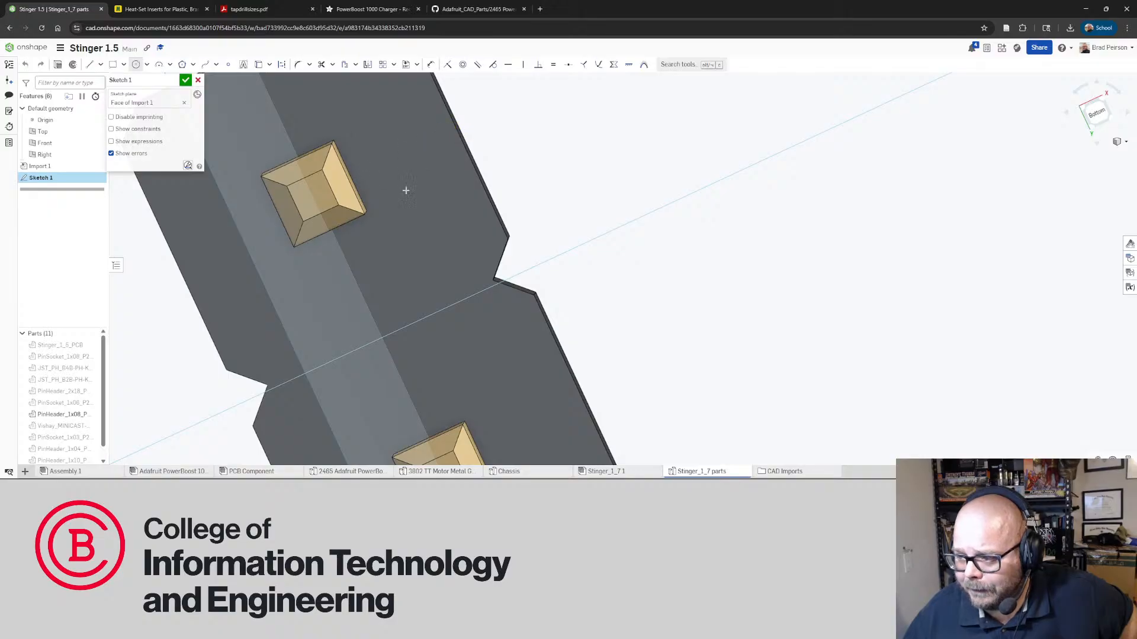
pyautogui.scroll(-4, 419, 188)
pyautogui.moveTo(408, 192)
pyautogui.mouseDown(button='right')
pyautogui.moveTo(489, 191)
pyautogui.moveTo(418, 196)
pyautogui.mouseUp(button='right')
pyautogui.scroll(-3, 454, 188)
pyautogui.scroll(5, 466, 177)
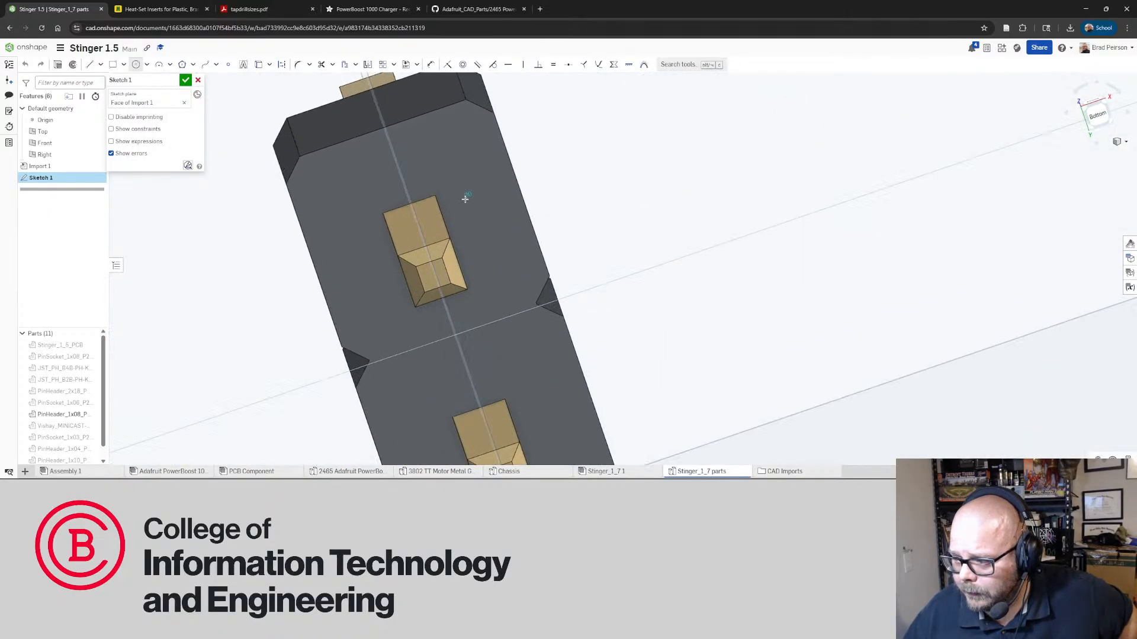
pyautogui.click(466, 195)
pyautogui.click(478, 209)
# Draw a second small circle beside the pin at the opposite end of the header
pyautogui.scroll(-5, 477, 202)
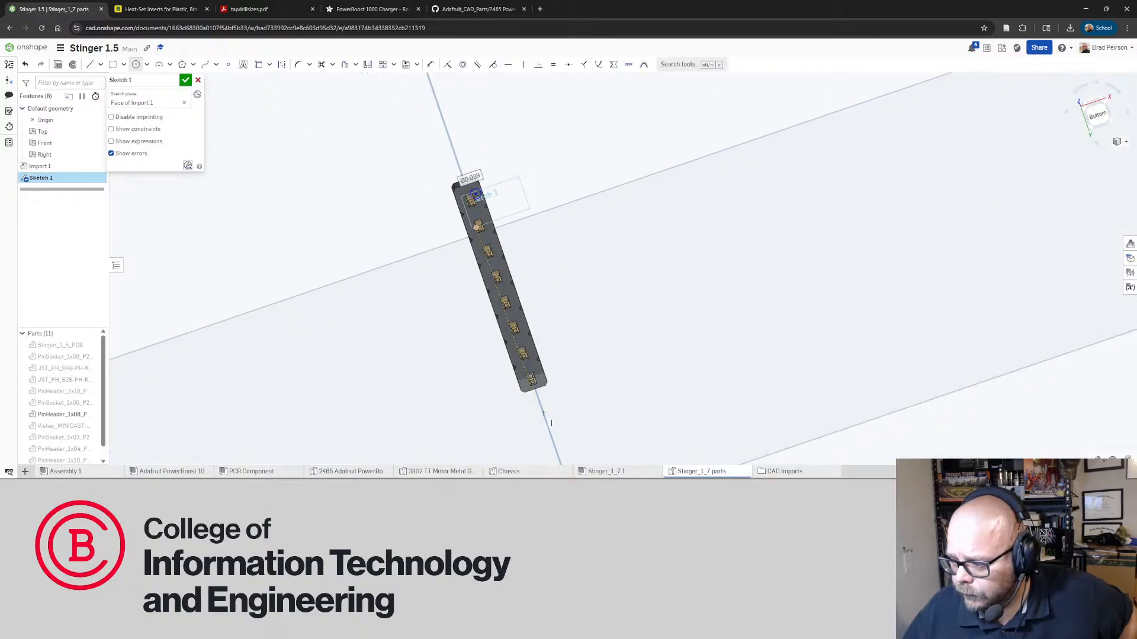
pyautogui.scroll(5, 543, 402)
pyautogui.click(529, 303)
pyautogui.click(539, 316)
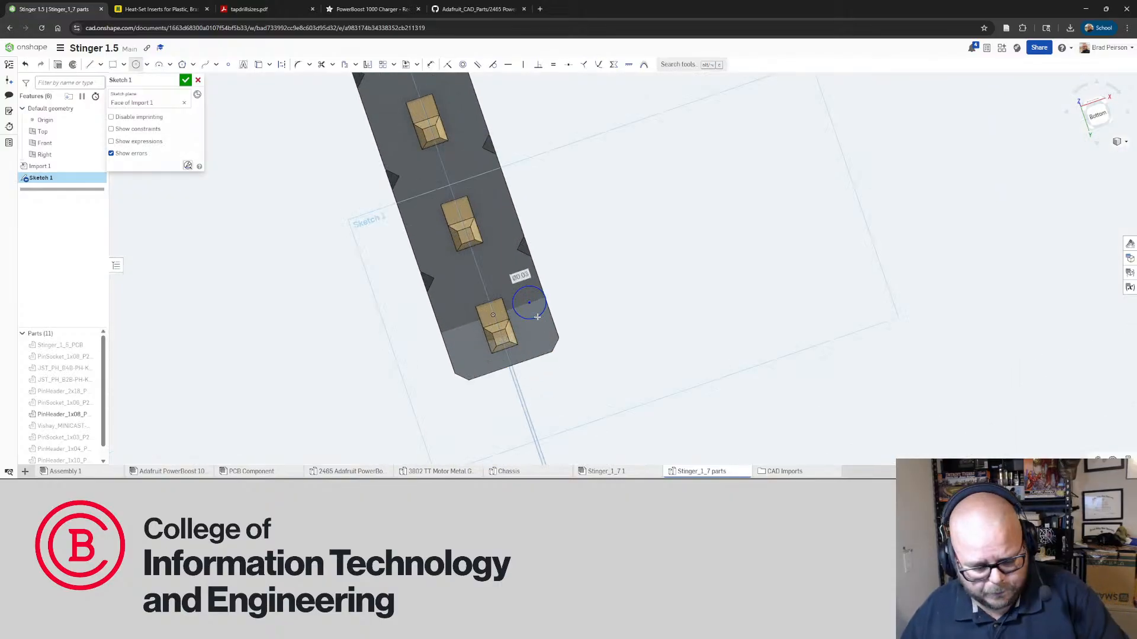
pyautogui.press('Escape')
# Make the second circle coincident with one base corner of its adjacent end pin
pyautogui.scroll(5, 526, 335)
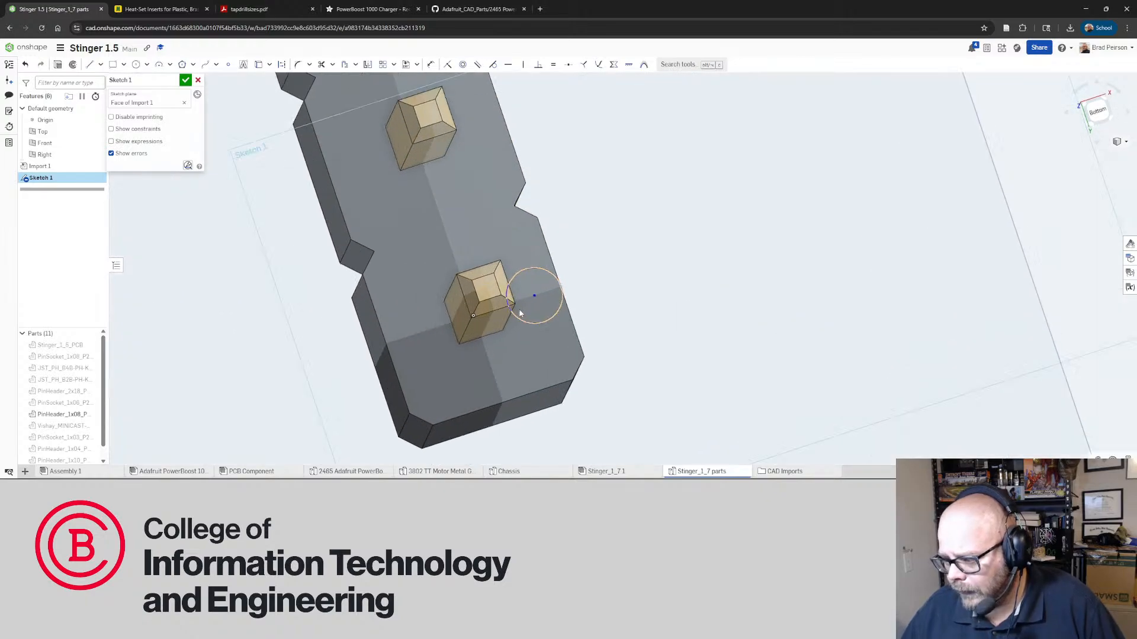
pyautogui.click(514, 314)
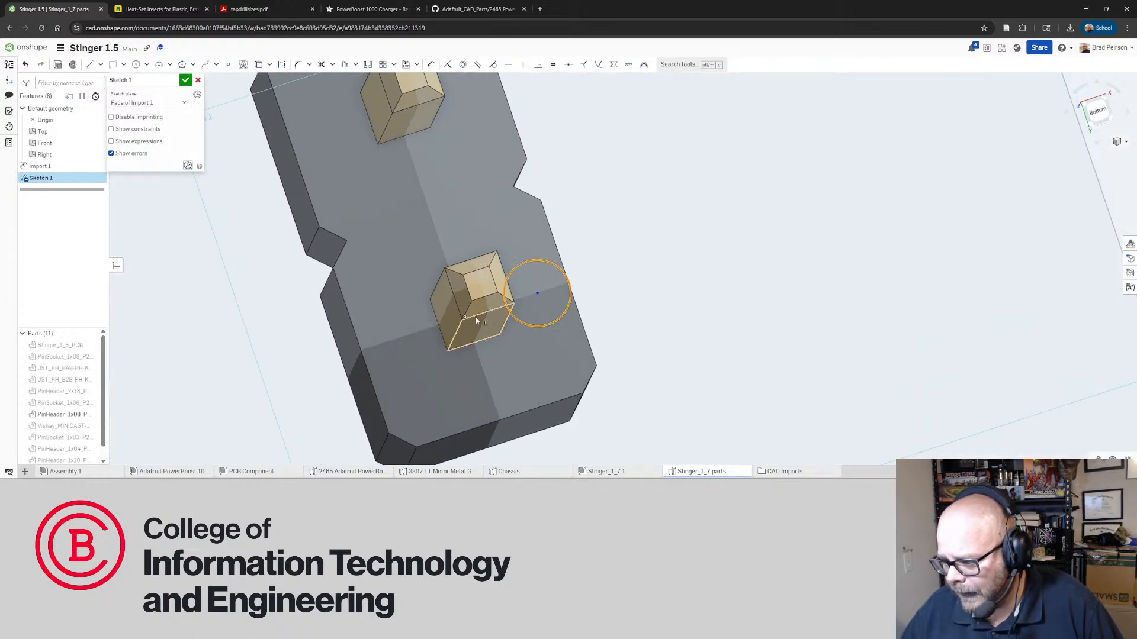
pyautogui.click(431, 301)
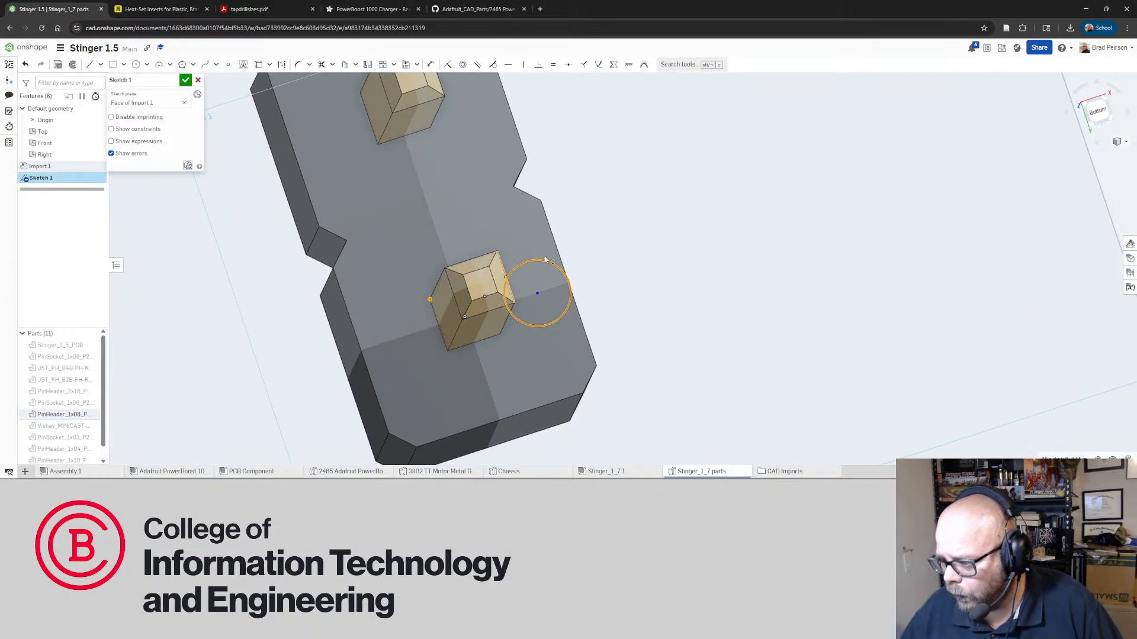
pyautogui.click(448, 64)
pyautogui.click(624, 357)
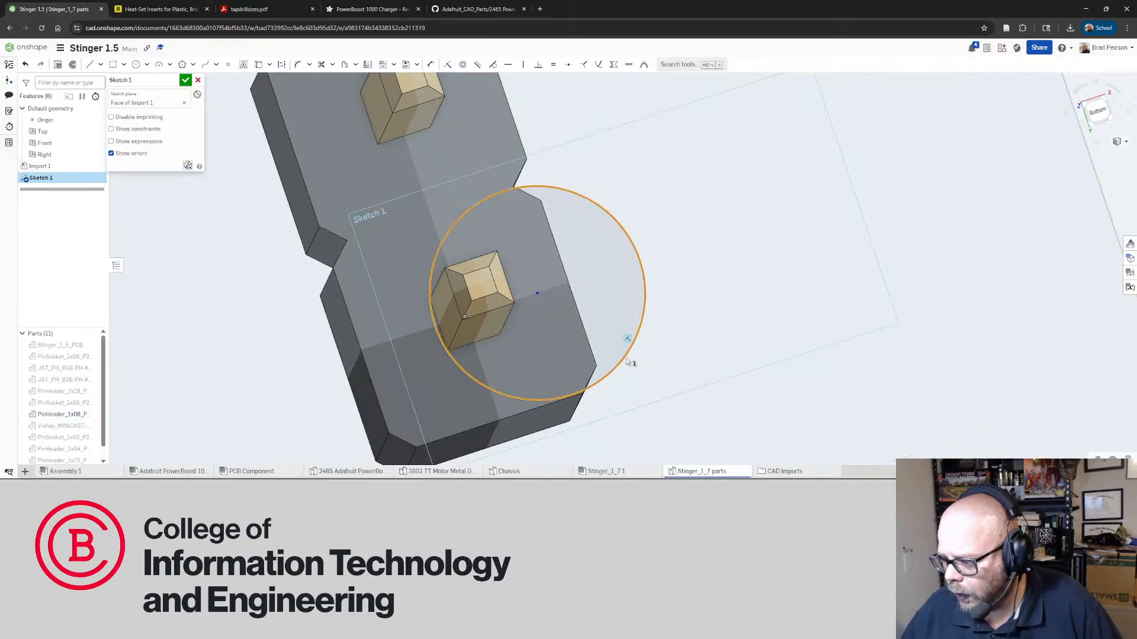
# Make the second circle also coincident with the diagonally opposite base corner of the same end pin
pyautogui.moveTo(502, 340); pyautogui.dragTo(498, 339, button='right')
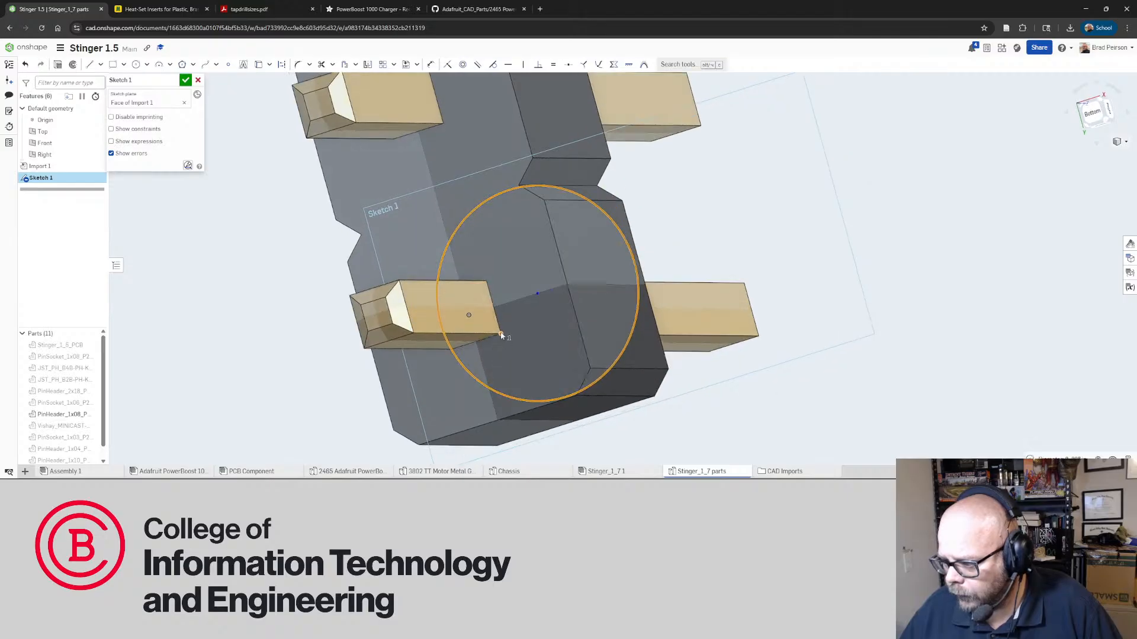
pyautogui.click(500, 335)
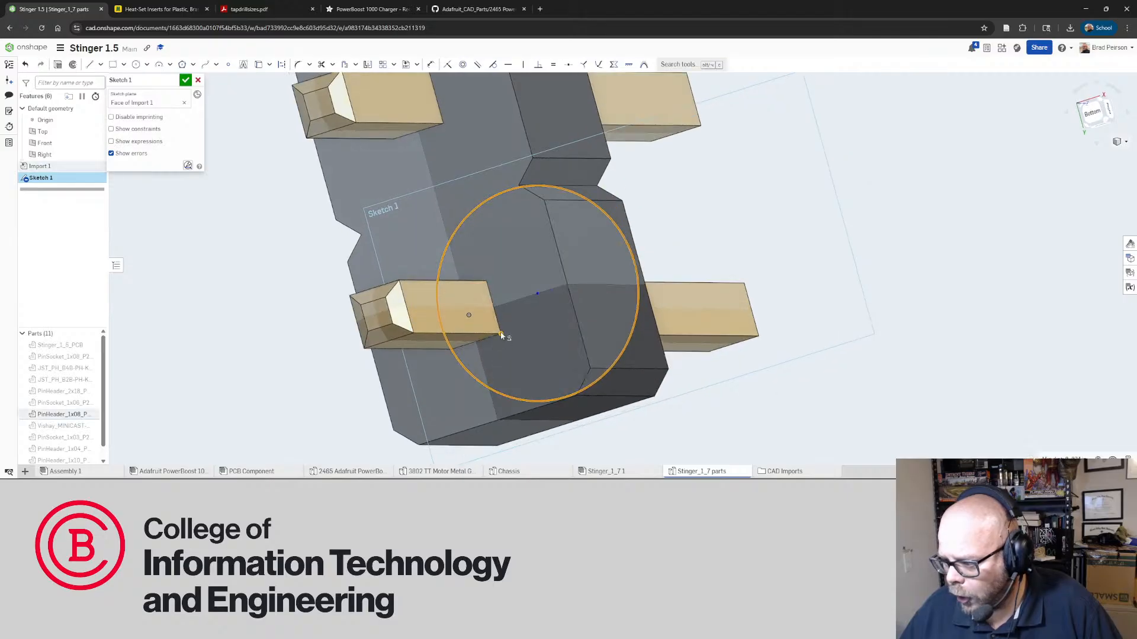
pyautogui.click(447, 65)
pyautogui.moveTo(509, 225); pyautogui.dragTo(565, 252, button='right')
pyautogui.moveTo(497, 330); pyautogui.dragTo(447, 295, button='right')
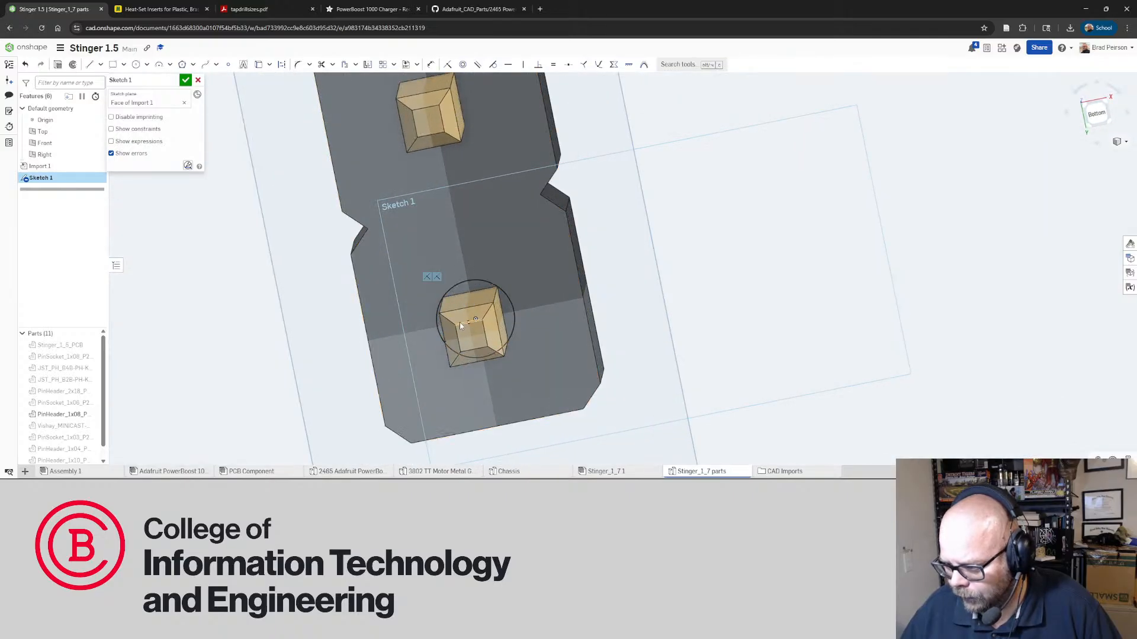
# Make the first circle coincident with a base corner of the pin at the other end of the header
pyautogui.scroll(-5, 510, 331)
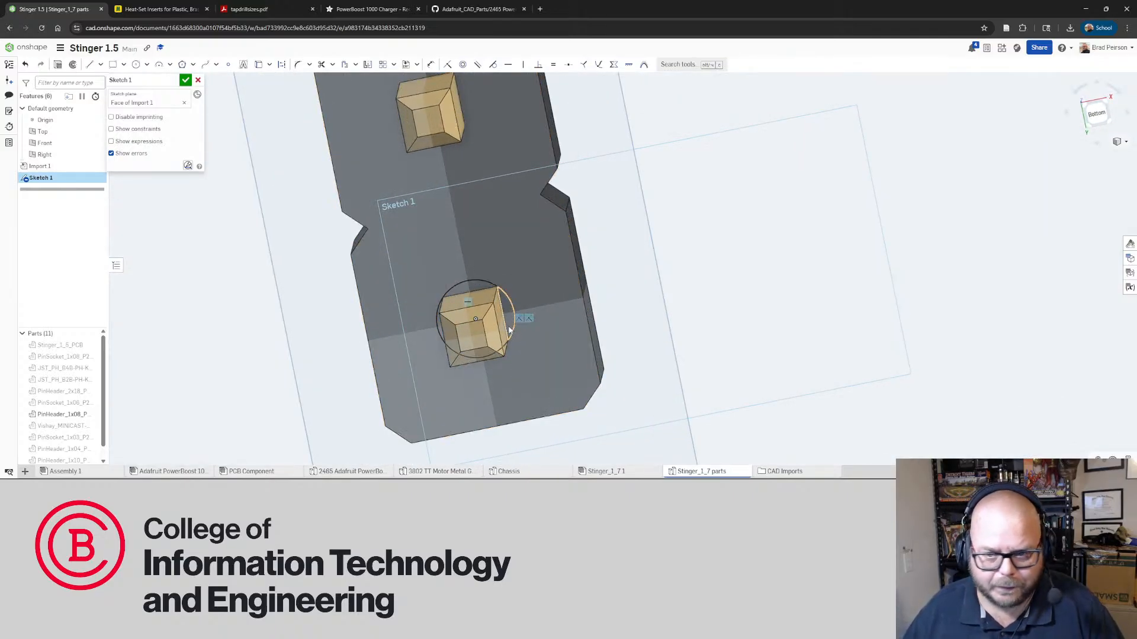
pyautogui.scroll(-3, 523, 286)
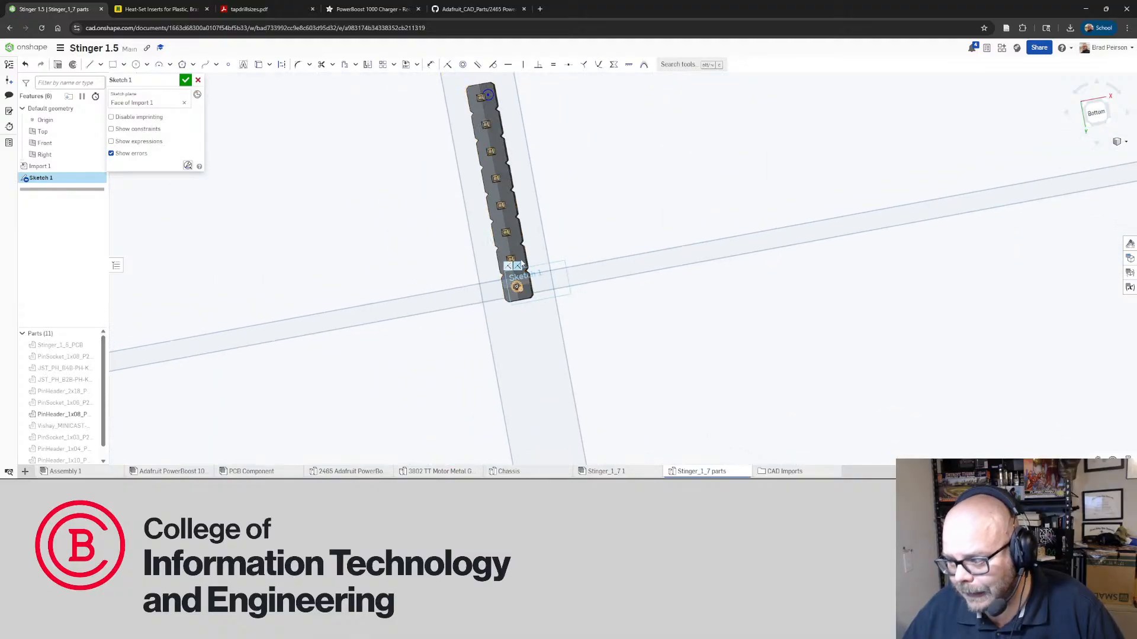
pyautogui.scroll(6, 478, 160)
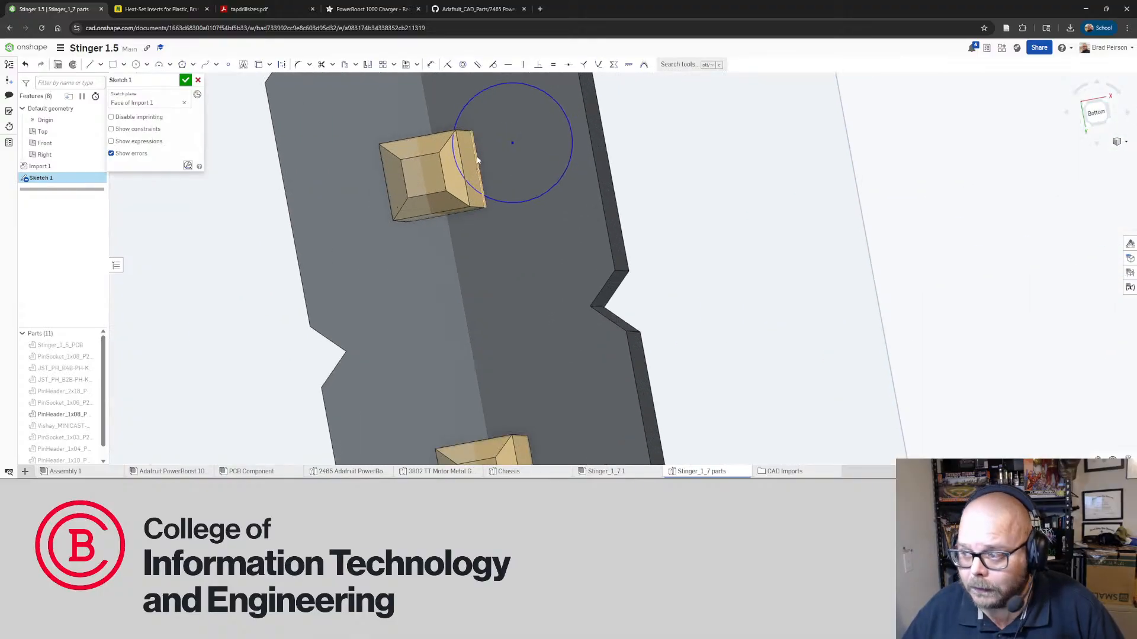
pyautogui.click(483, 196)
pyautogui.moveTo(483, 197); pyautogui.dragTo(510, 204, button='right')
pyautogui.click(411, 220)
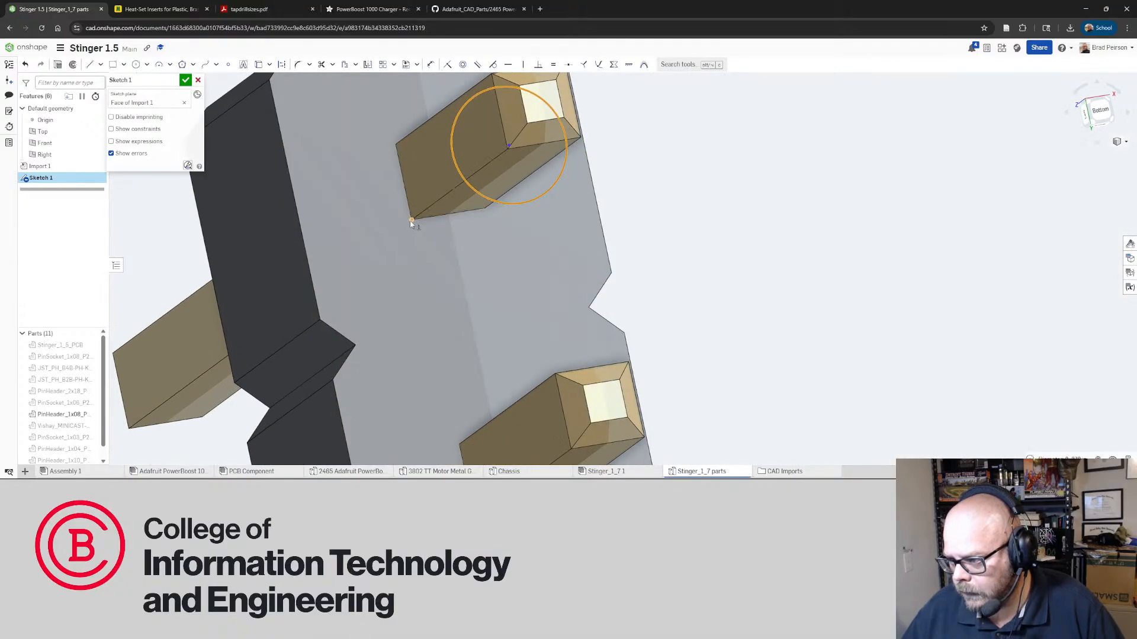
pyautogui.click(447, 70)
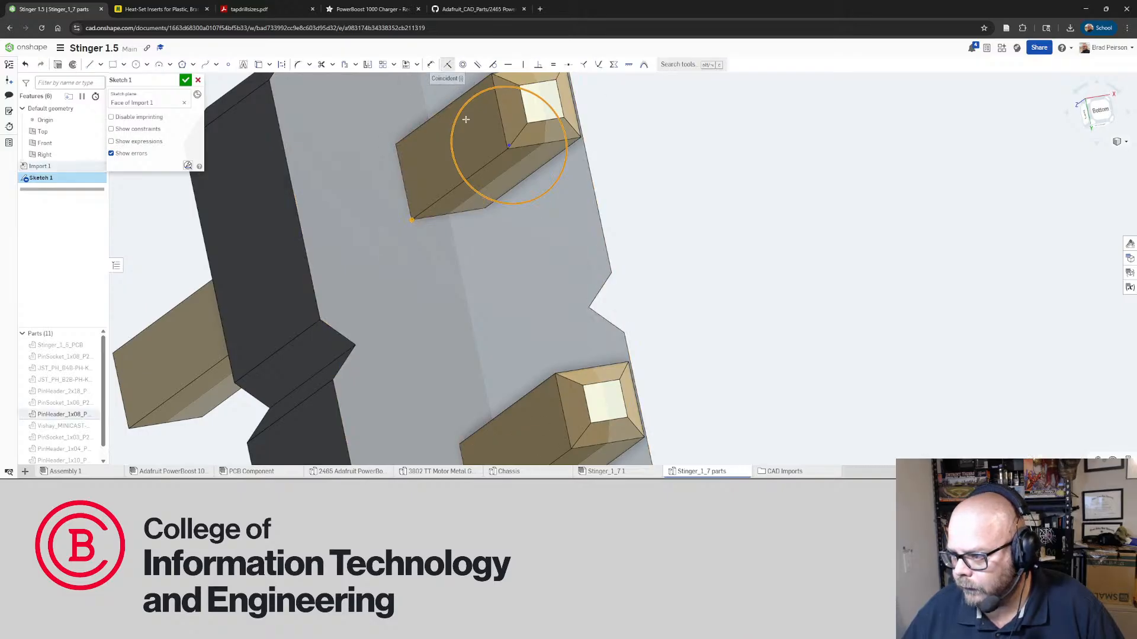
# Make the first circle also coincident with the diagonally opposite base corner of its end pin
pyautogui.moveTo(418, 236); pyautogui.dragTo(521, 145, button='right')
pyautogui.click(562, 111)
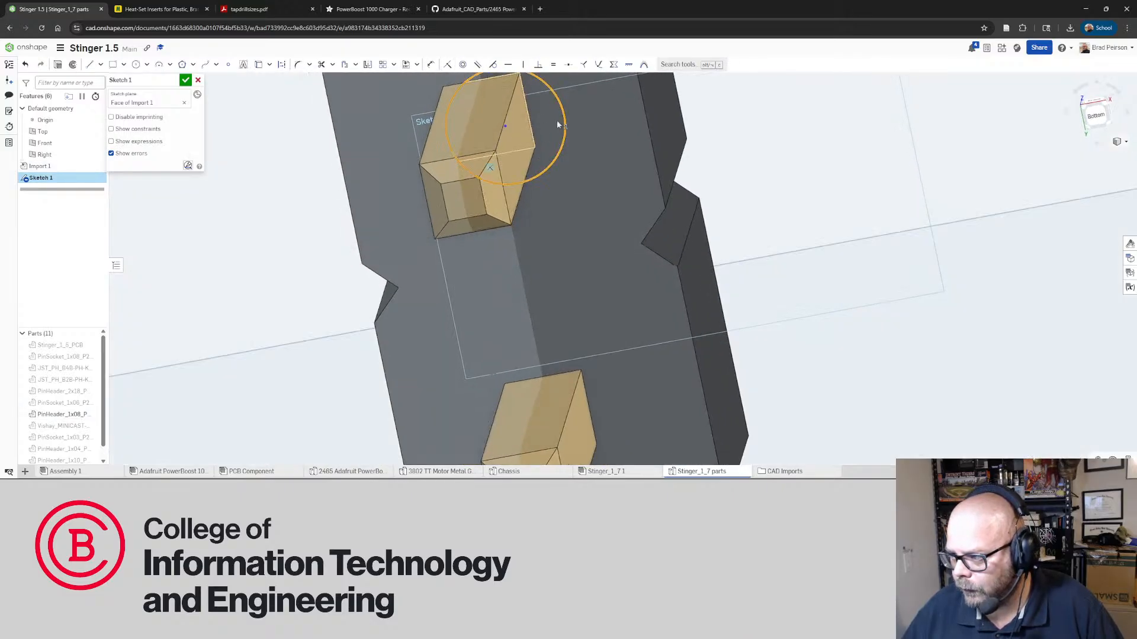
pyautogui.scroll(-2, 561, 125)
pyautogui.scroll(5, 532, 95)
pyautogui.click(534, 90)
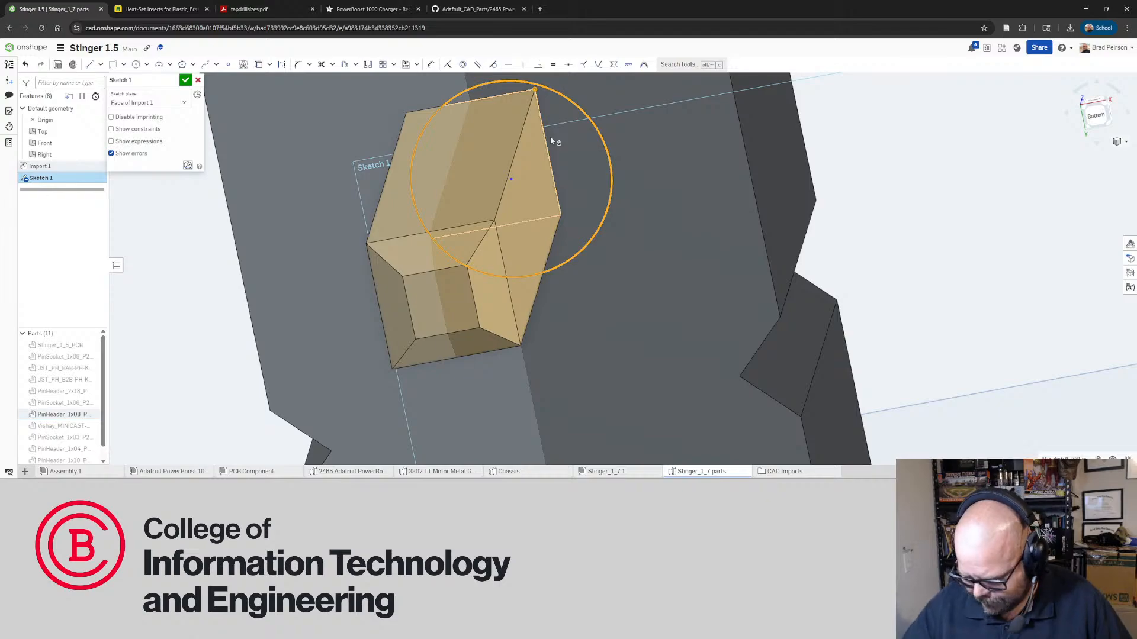
pyautogui.moveTo(579, 152)
pyautogui.mouseDown(button='right')
pyautogui.moveTo(596, 190)
pyautogui.moveTo(593, 180)
pyautogui.mouseUp(button='right')
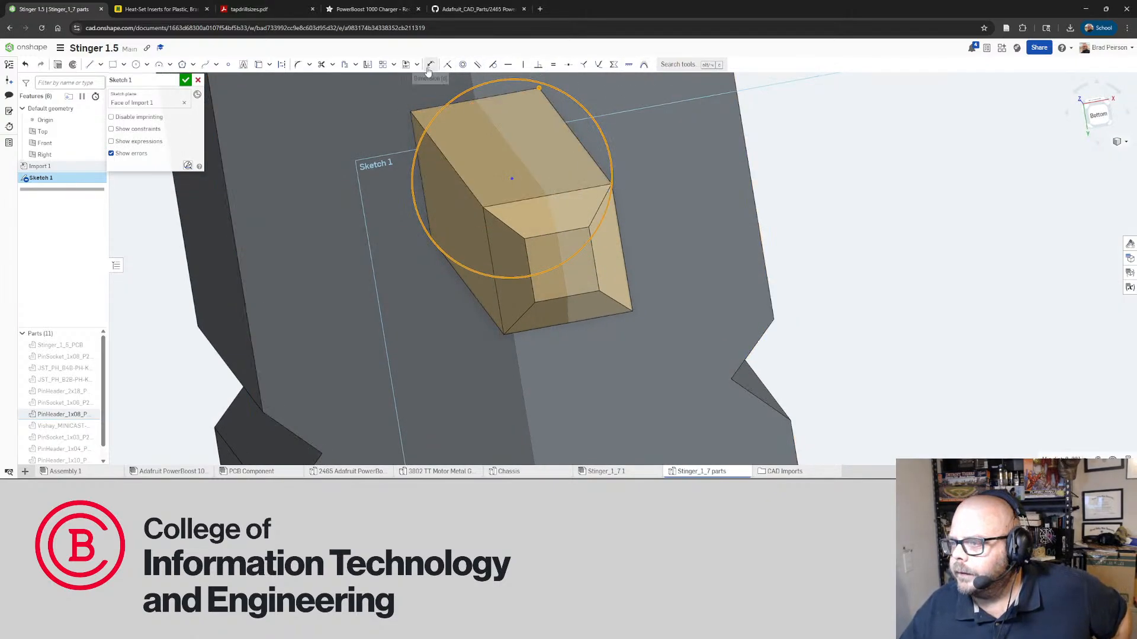
pyautogui.click(448, 68)
pyautogui.moveTo(555, 157)
pyautogui.mouseDown(button='right')
pyautogui.moveTo(559, 125)
pyautogui.moveTo(560, 148)
pyautogui.mouseUp(button='right')
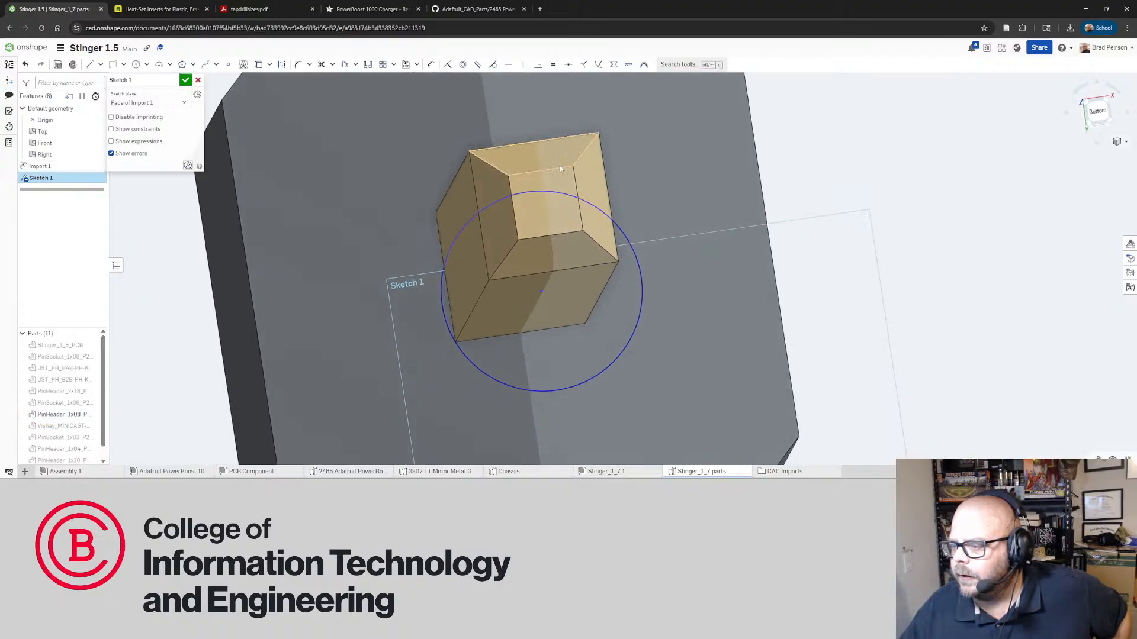
# Make the first circle coincident with a third base corner of the same end pin
pyautogui.click(597, 210)
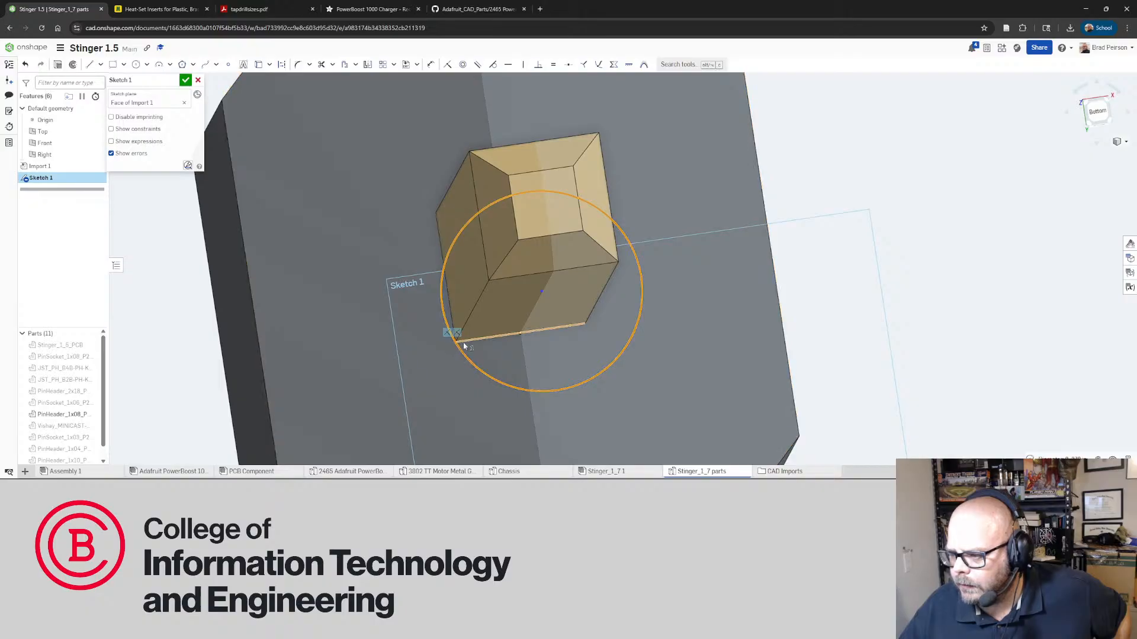
pyautogui.moveTo(464, 344); pyautogui.dragTo(460, 350, button='right')
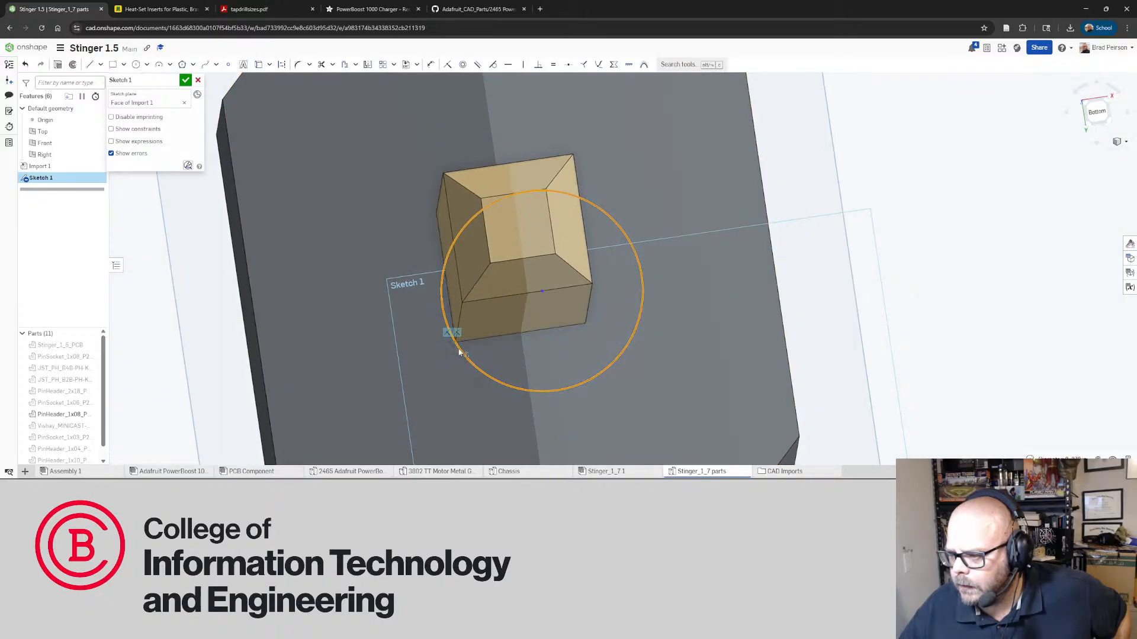
pyautogui.click(586, 324)
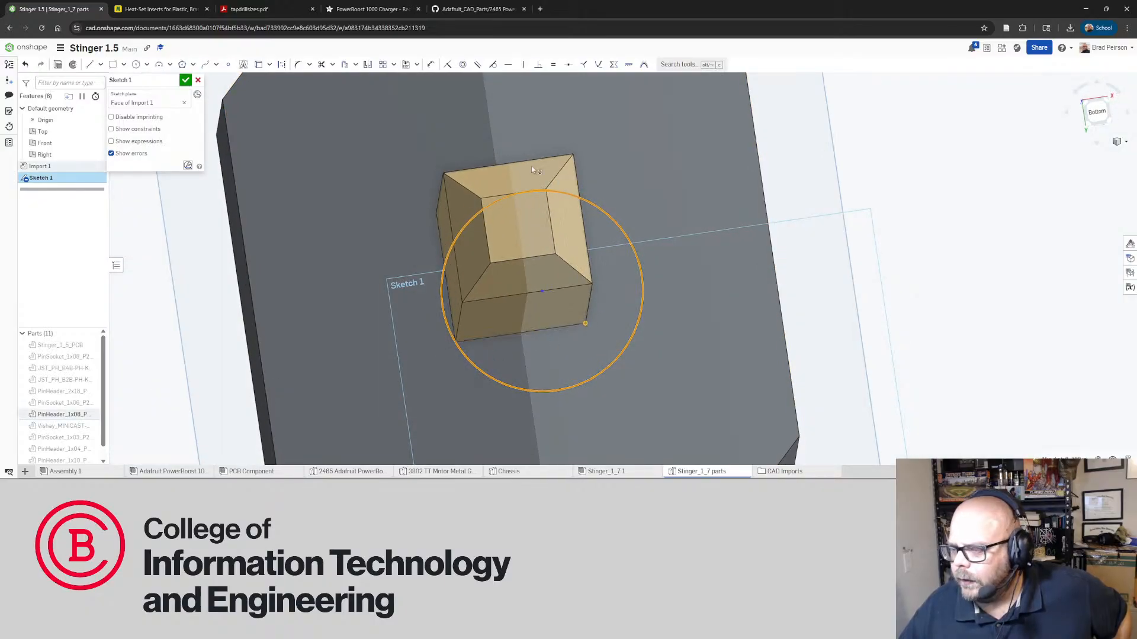
pyautogui.click(448, 65)
pyautogui.moveTo(874, 272)
pyautogui.mouseDown(button='right')
pyautogui.moveTo(857, 279)
pyautogui.moveTo(880, 274)
pyautogui.mouseUp(button='right')
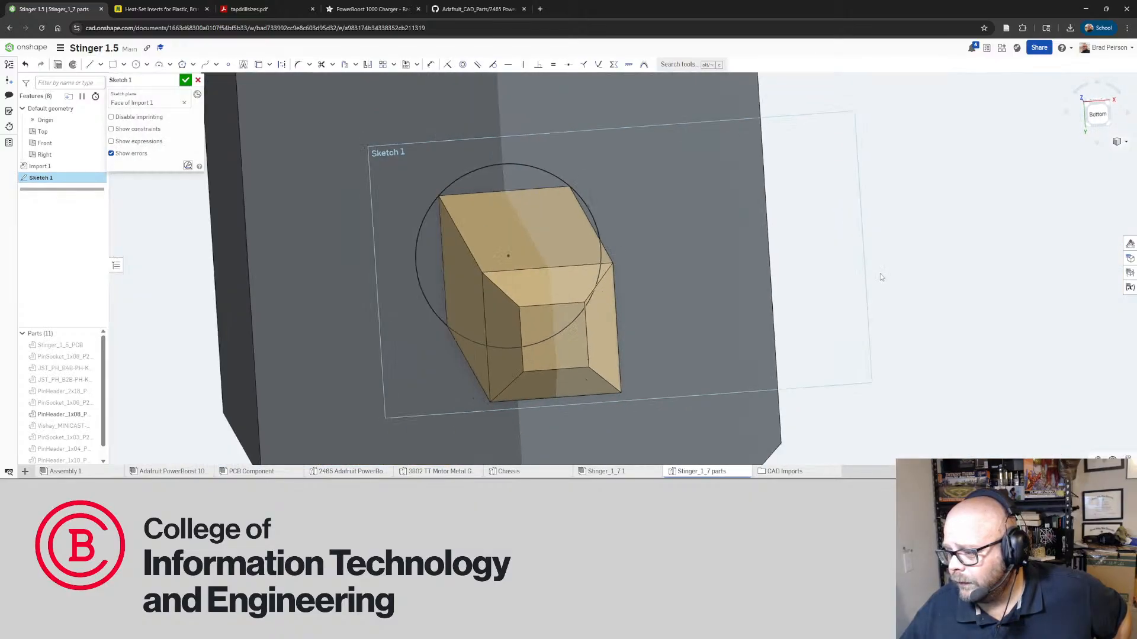
# Finish the sketch of reference circles on the 1x08 header
pyautogui.scroll(-10, 880, 273)
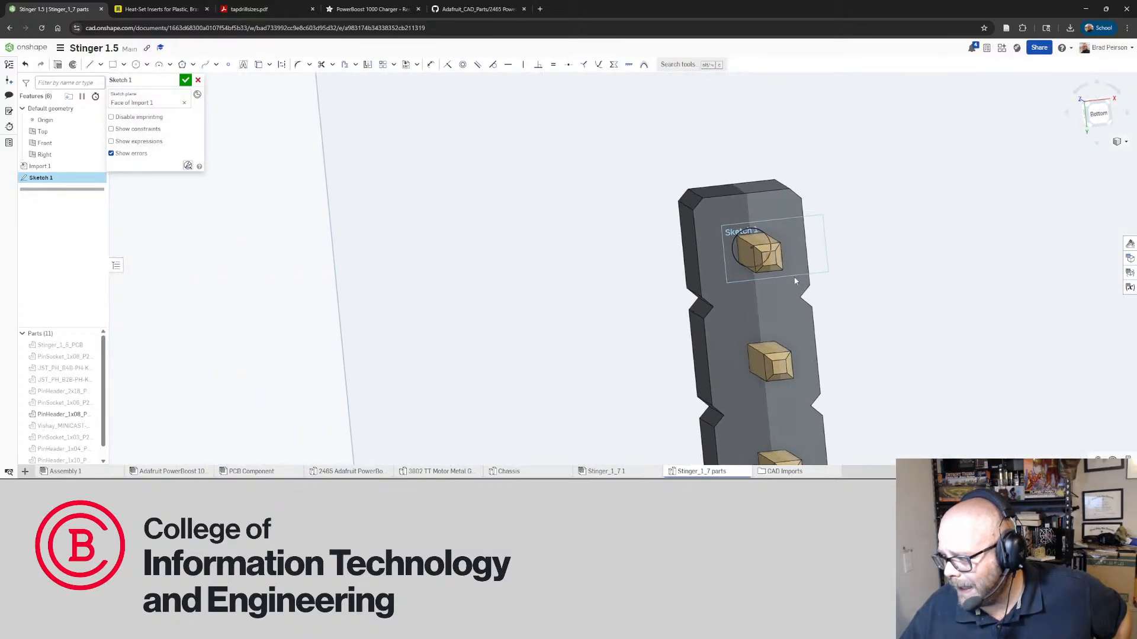
pyautogui.scroll(-10, 795, 281)
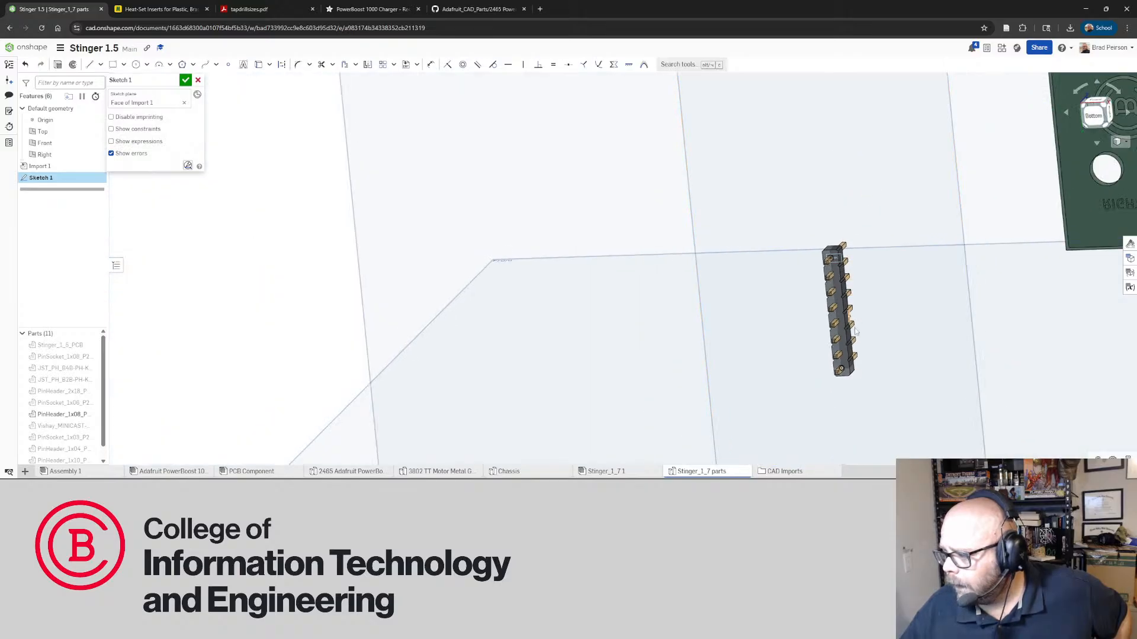
pyautogui.scroll(5, 855, 332)
pyautogui.click(185, 79)
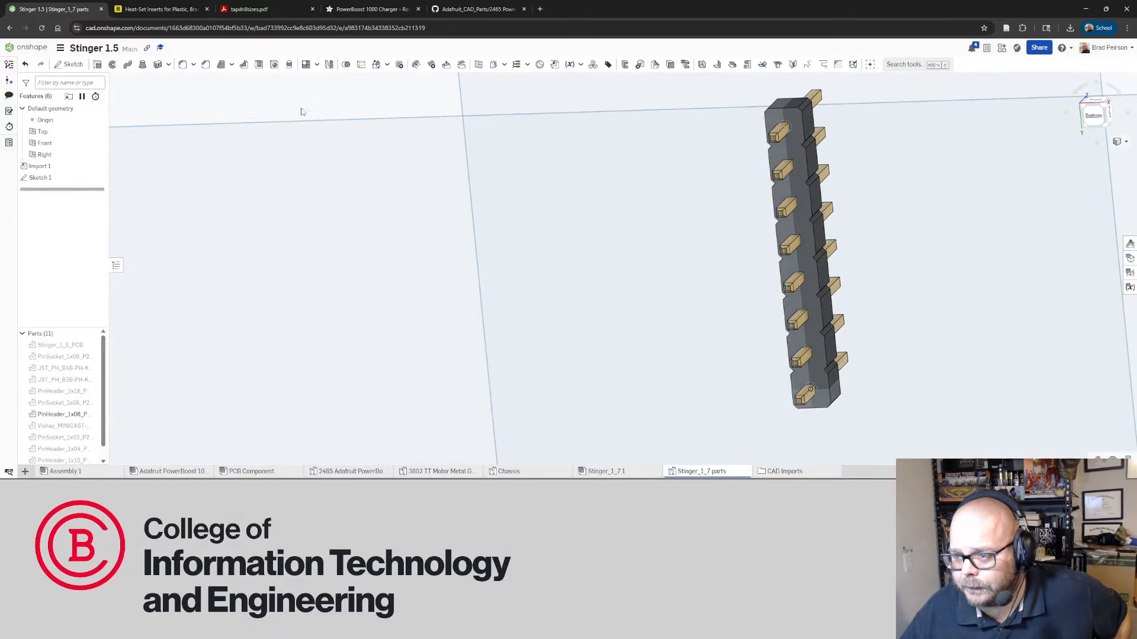
pyautogui.click(324, 119)
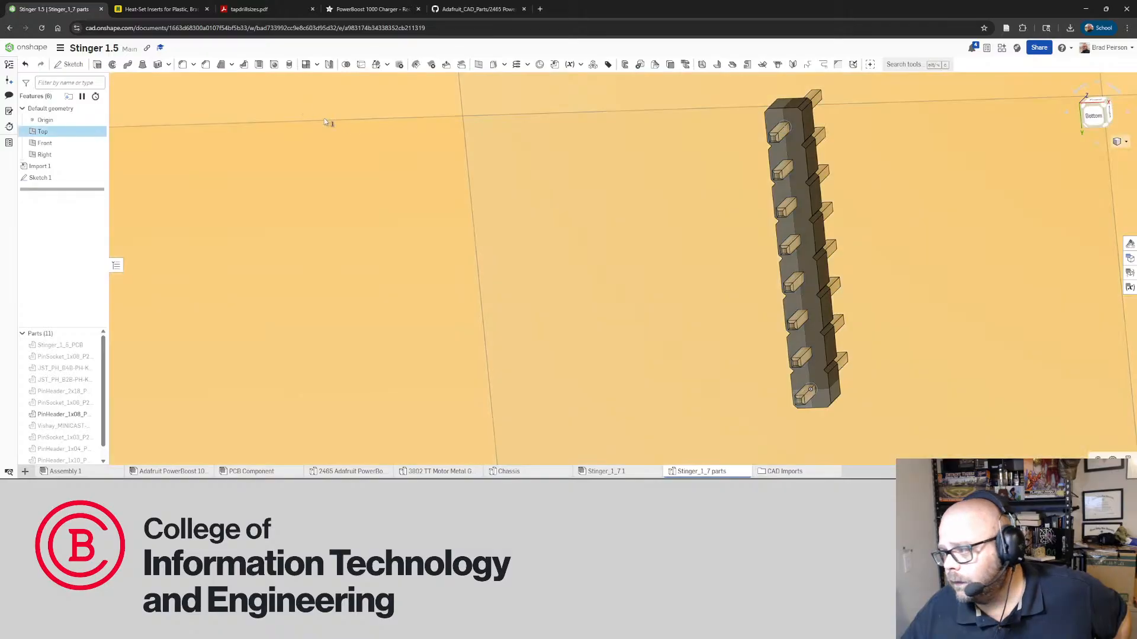
# Check the pin header in the Adafruit PowerBoost 1000 assembly and return to the Stinger_1_7 parts studio
pyautogui.click(170, 471)
pyautogui.scroll(4, 524, 362)
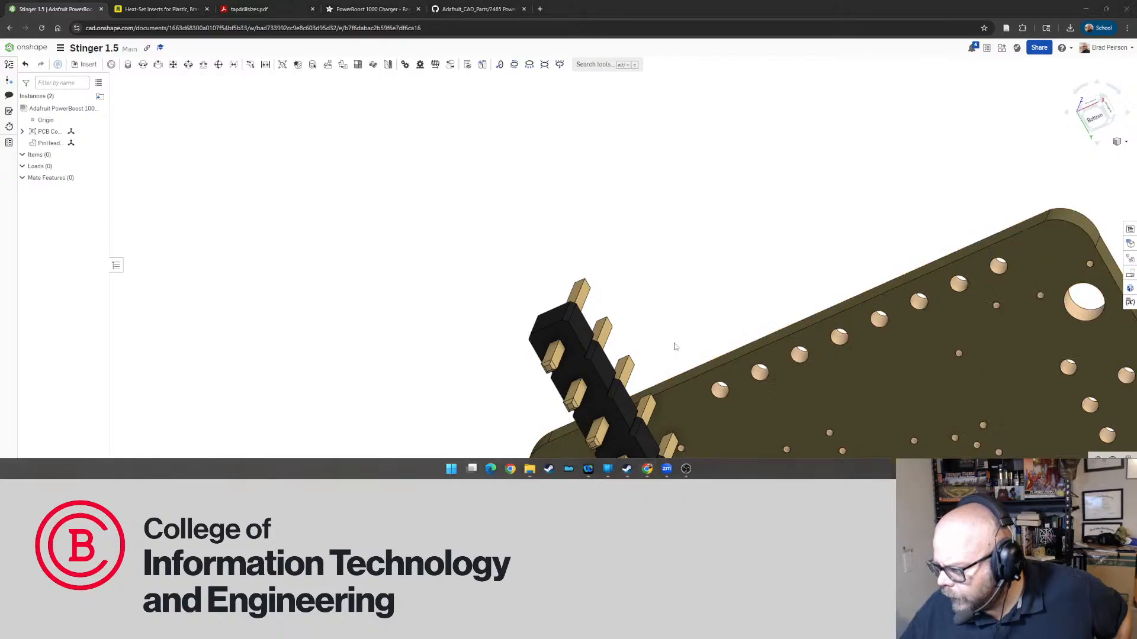
pyautogui.click(702, 471)
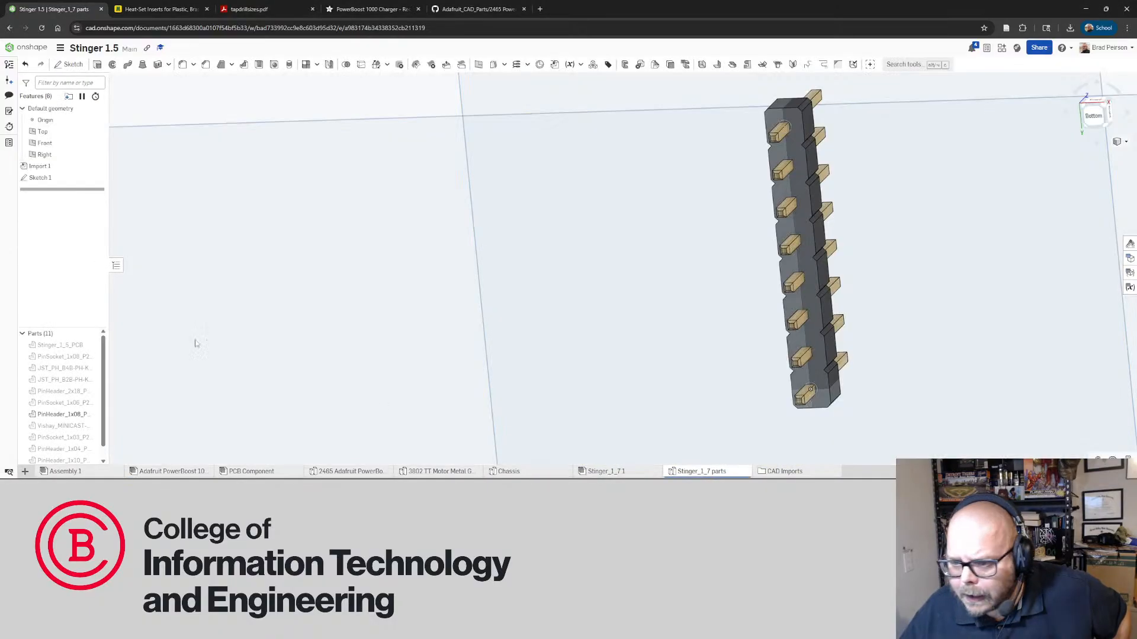
pyautogui.click(60, 415)
pyautogui.click(54, 403)
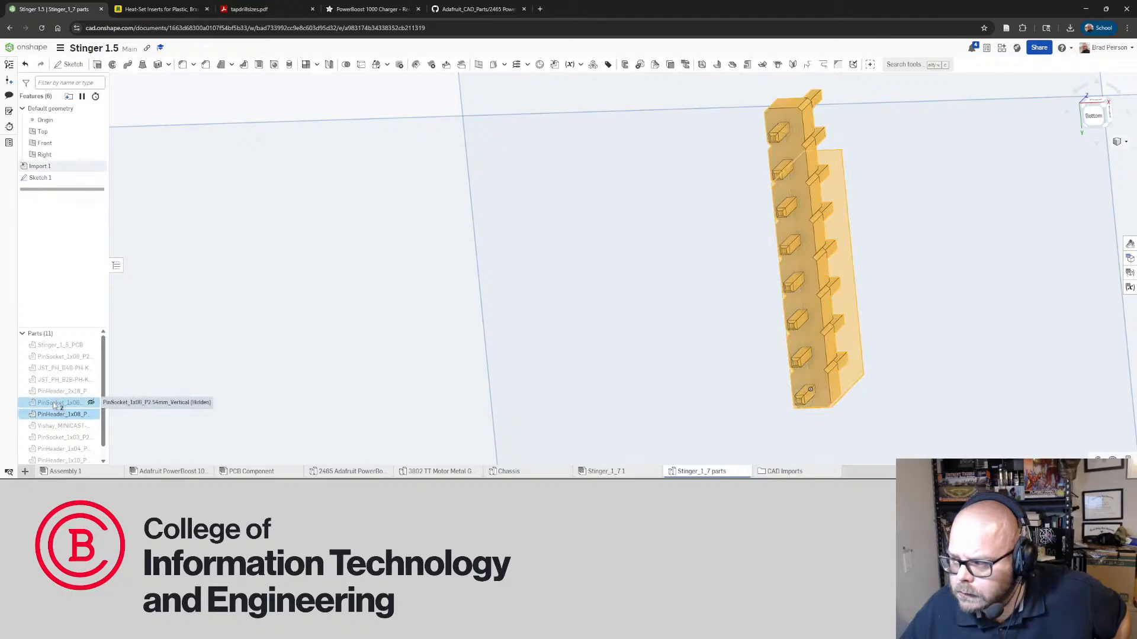
pyautogui.click(59, 426)
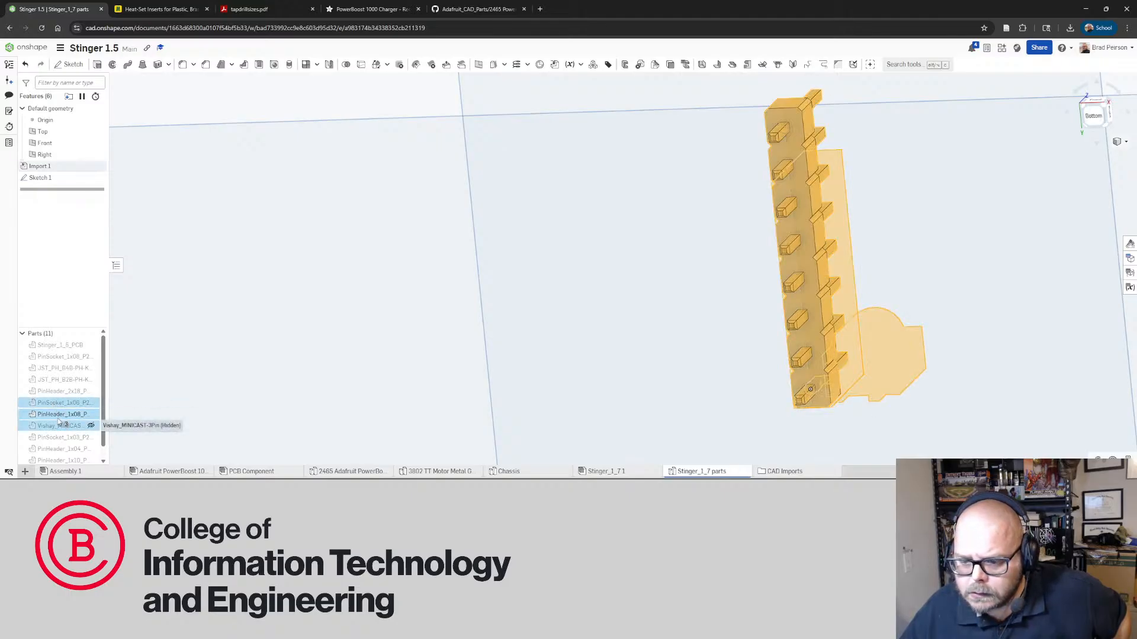
pyautogui.click(59, 415)
pyautogui.click(268, 113)
pyautogui.scroll(-8, 311, 138)
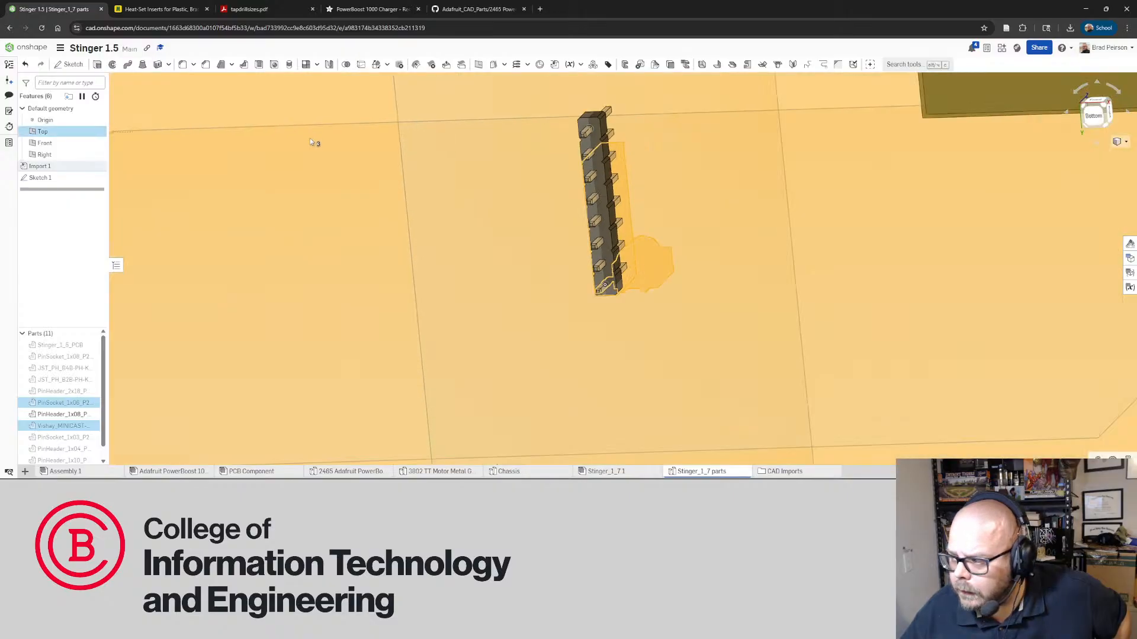
pyautogui.click(660, 267)
pyautogui.scroll(5, 378, 135)
pyautogui.scroll(3, 379, 135)
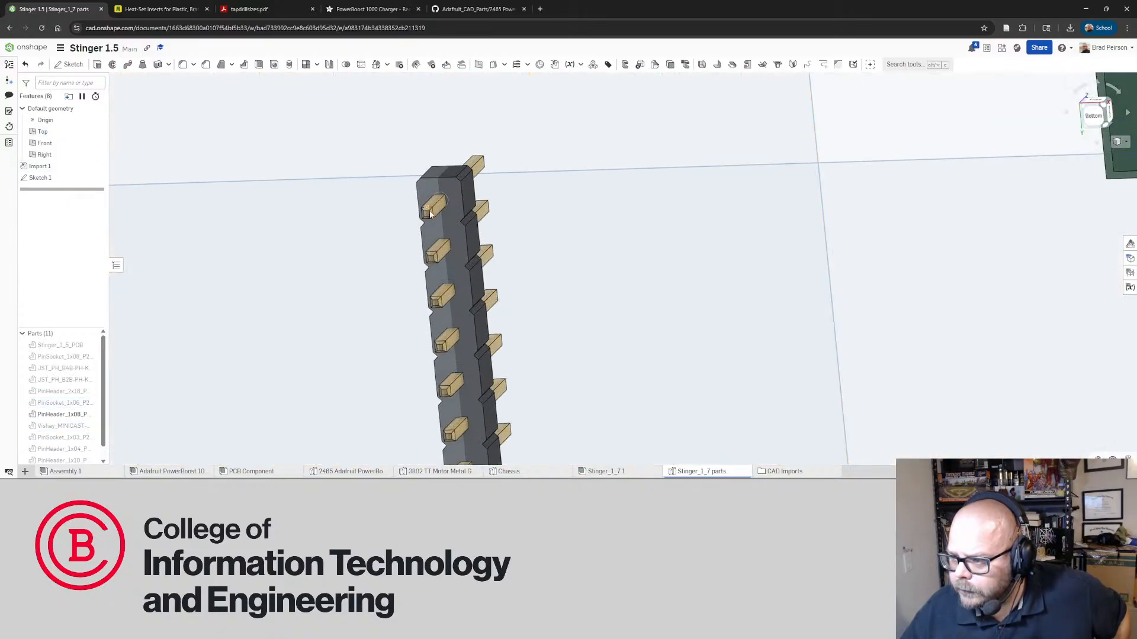
pyautogui.click(59, 414)
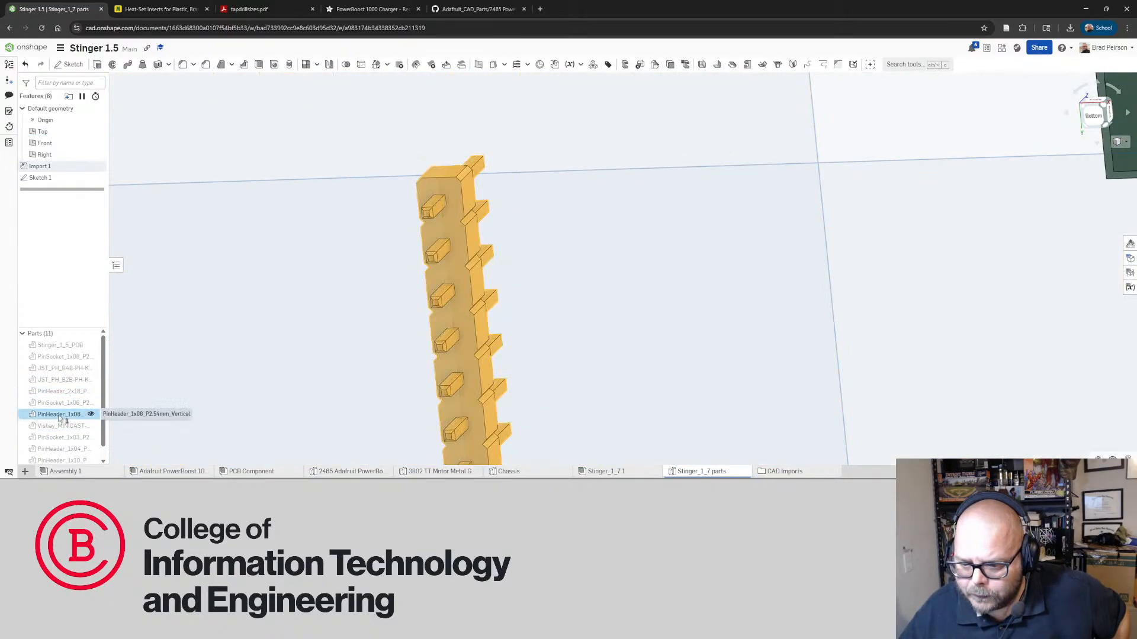
pyautogui.rightClick(59, 414)
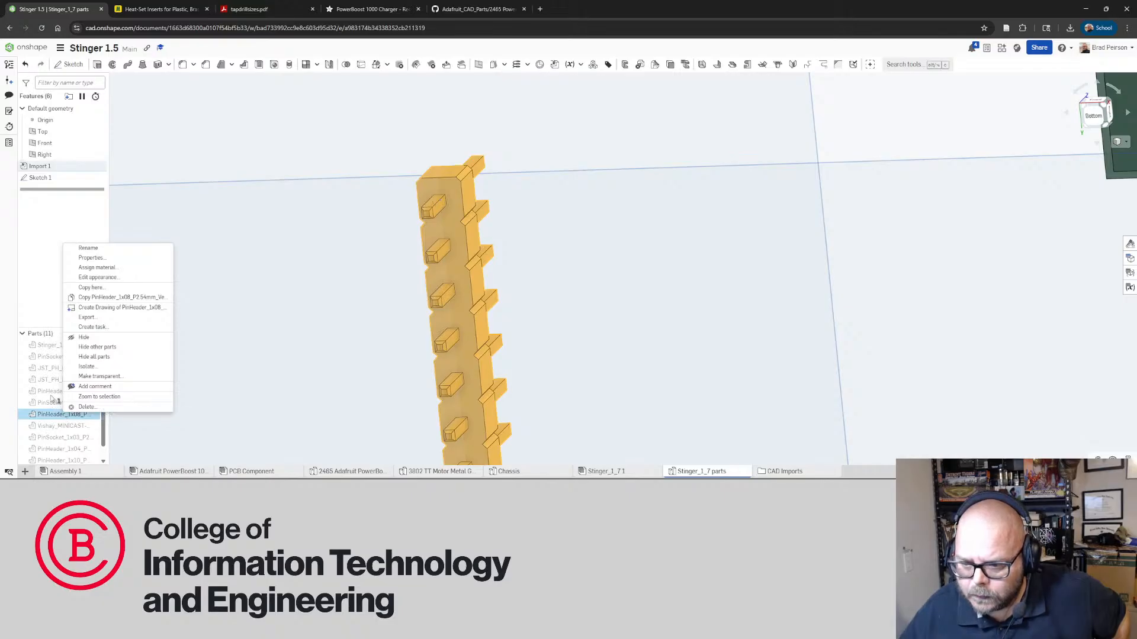
pyautogui.click(93, 327)
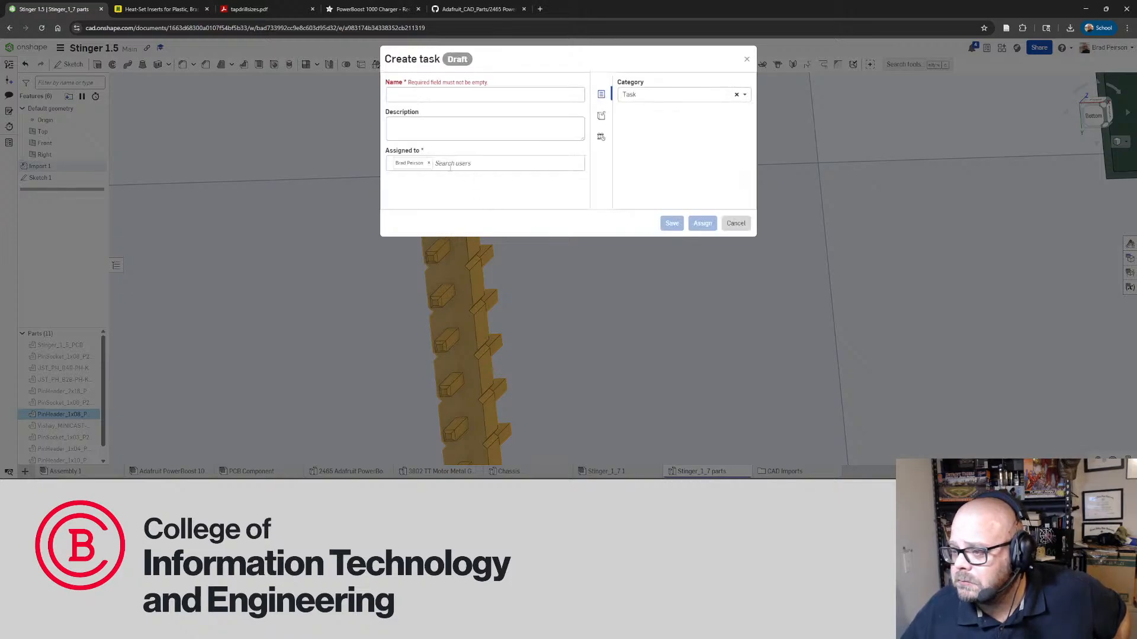
pyautogui.click(747, 61)
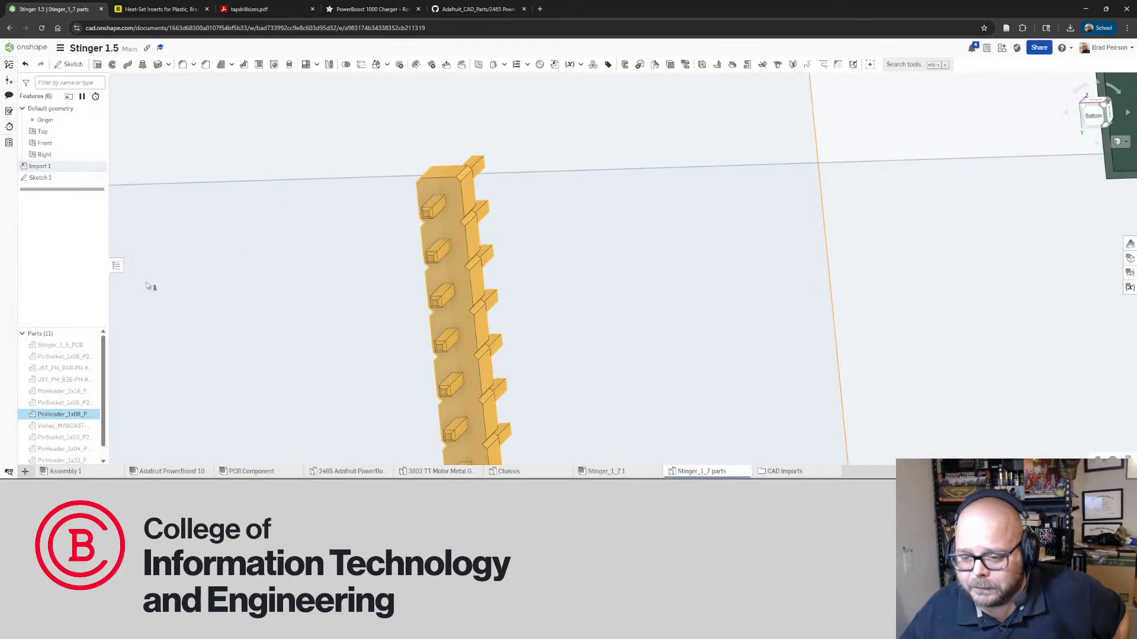
# Isolate the PinHeader_1x08_P2.54mm_Vertical part and exit the isolated view
pyautogui.rightClick(74, 416)
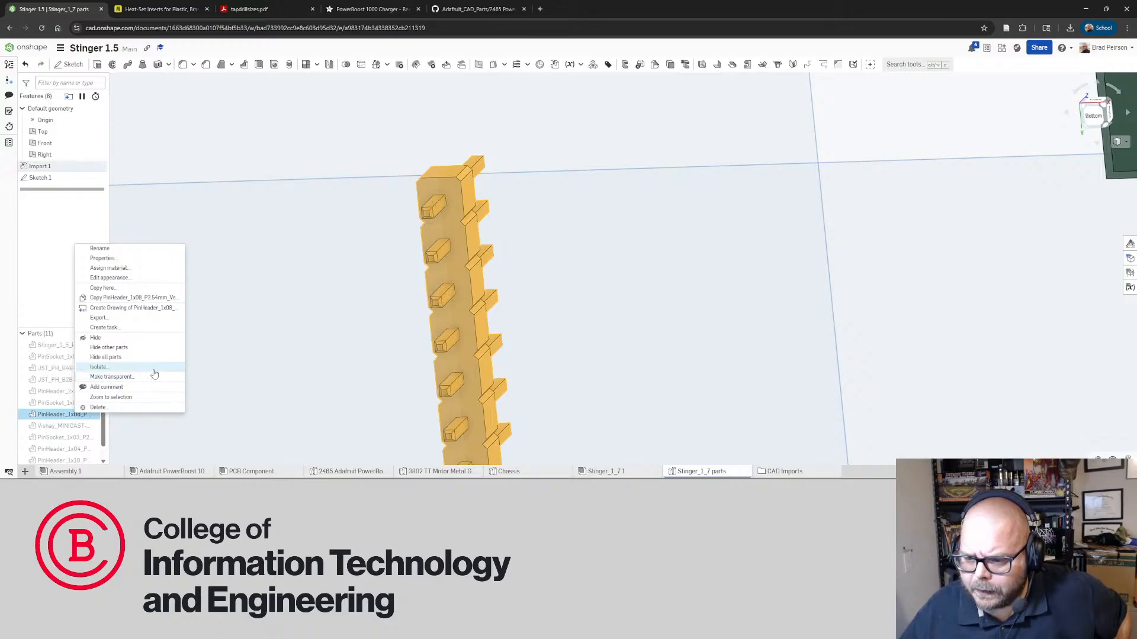
pyautogui.click(98, 367)
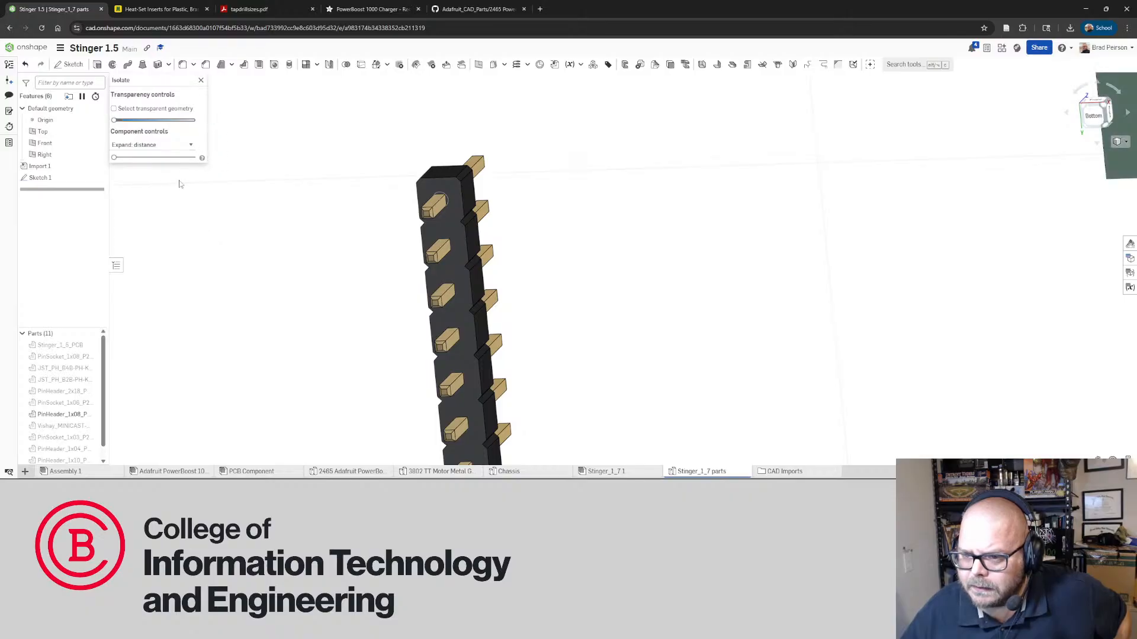
pyautogui.click(201, 81)
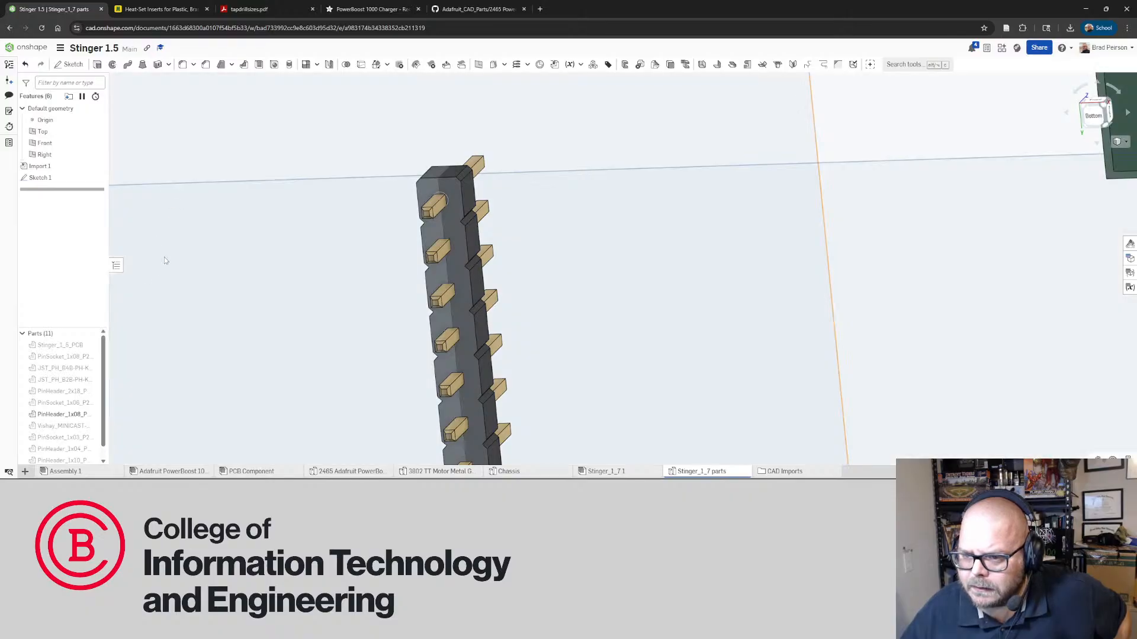
# Review the properties and available commands of the PinHeader_1x08_P2.54mm_Vertical part
pyautogui.click(56, 414)
pyautogui.rightClick(55, 417)
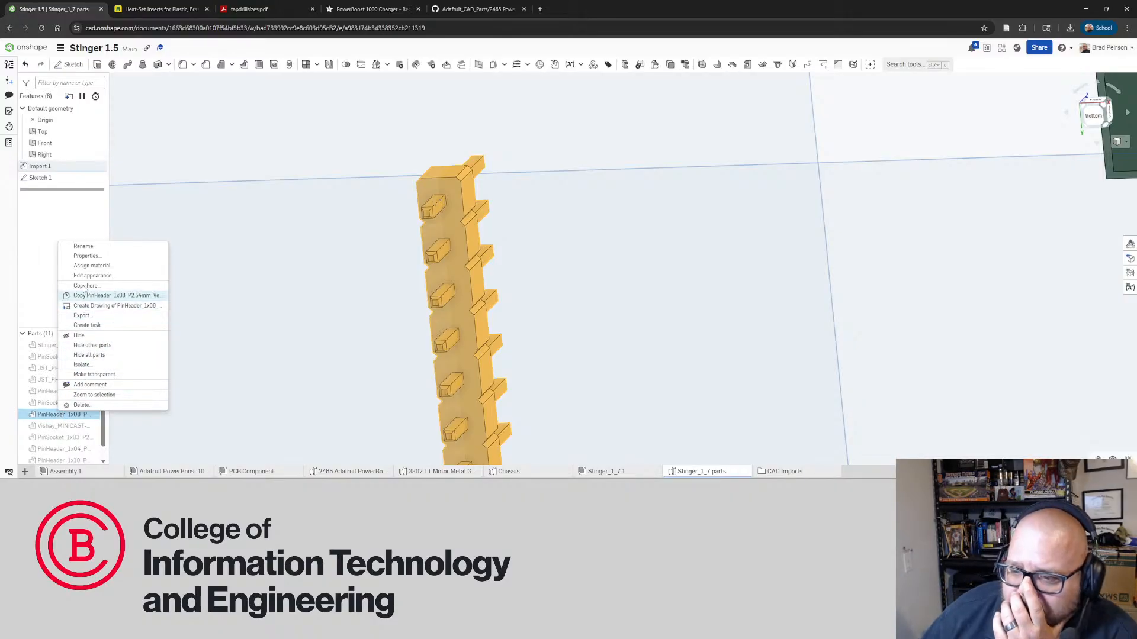
pyautogui.click(94, 256)
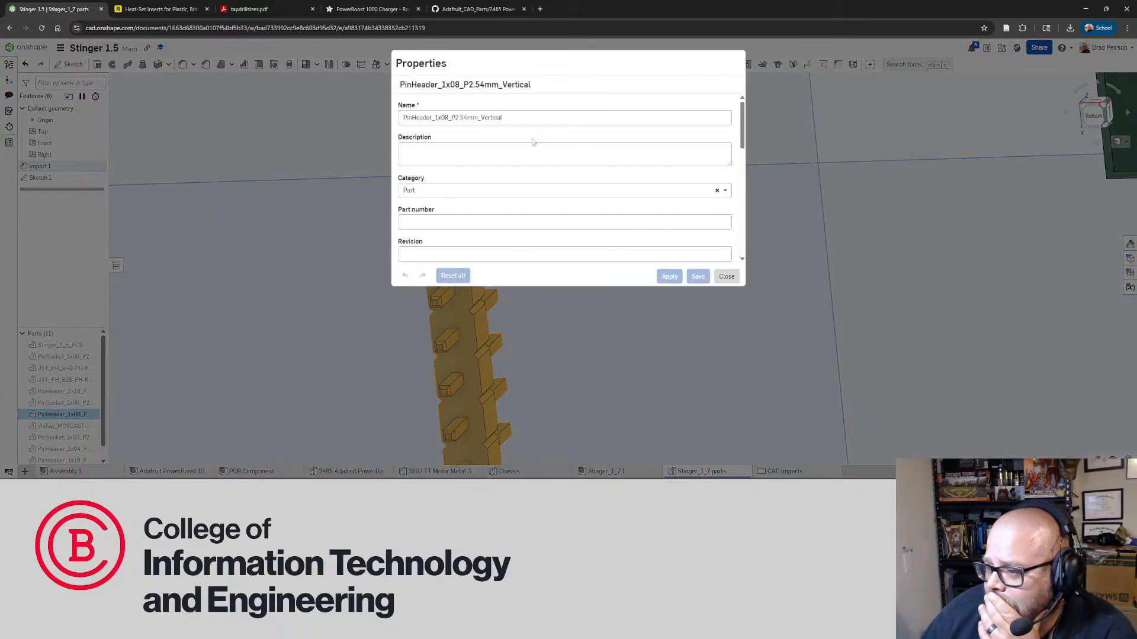
pyautogui.scroll(-5, 533, 142)
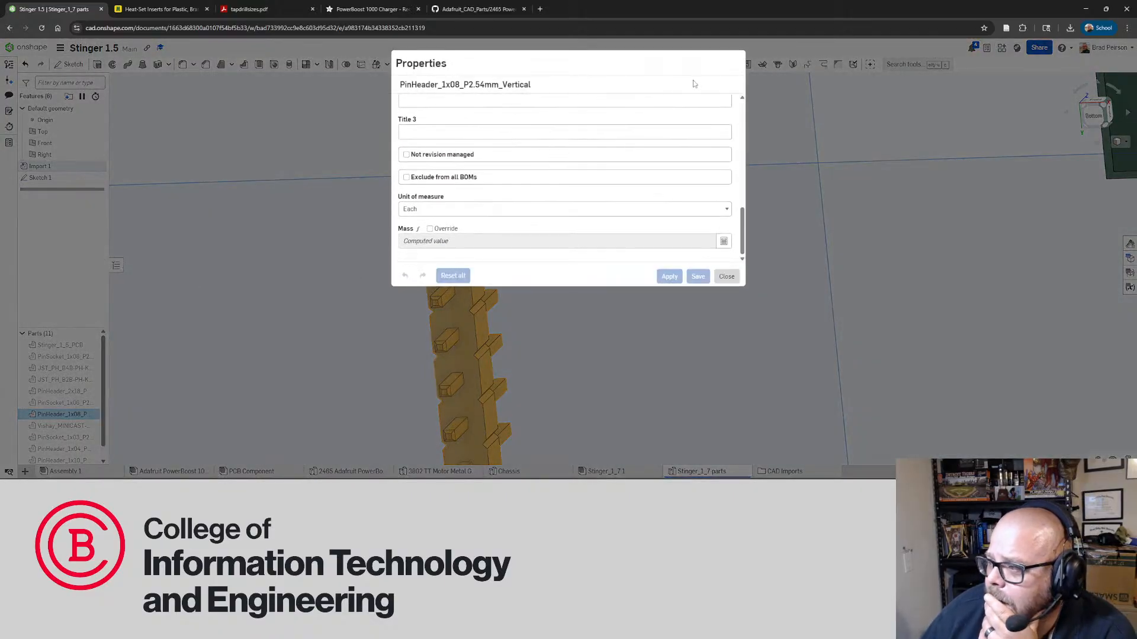
pyautogui.click(726, 276)
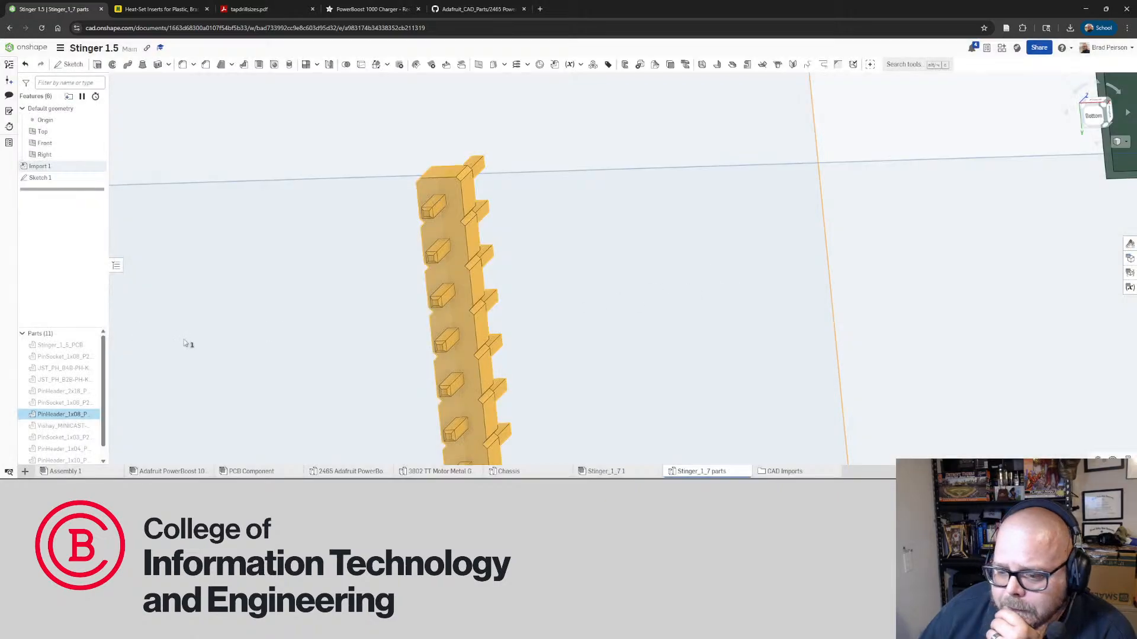
pyautogui.scroll(-1, 61, 415)
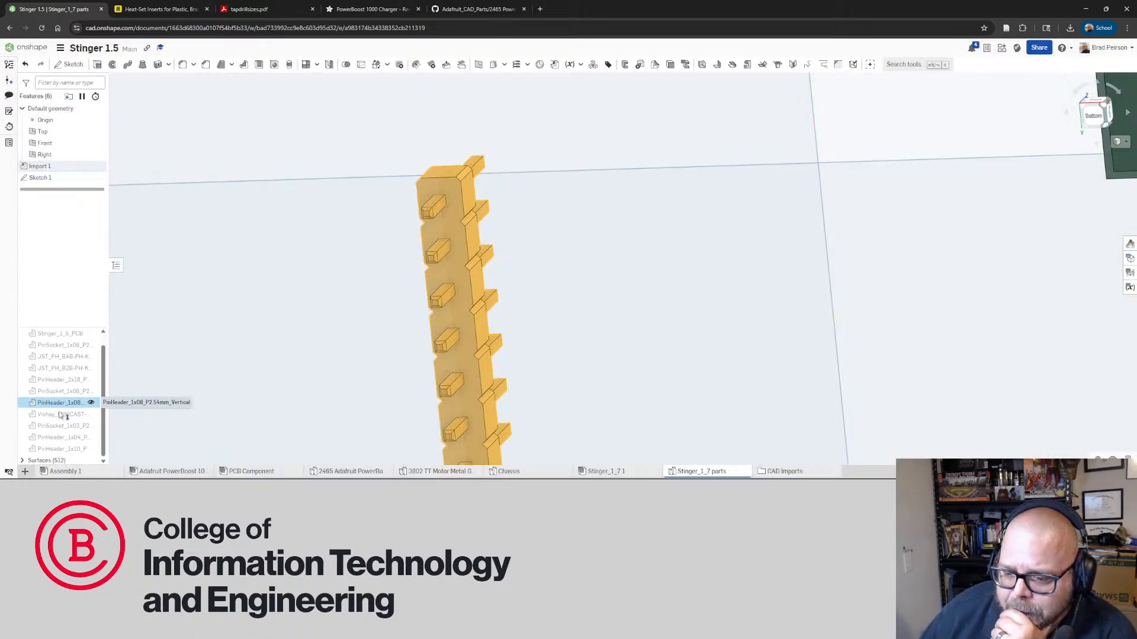
pyautogui.rightClick(49, 403)
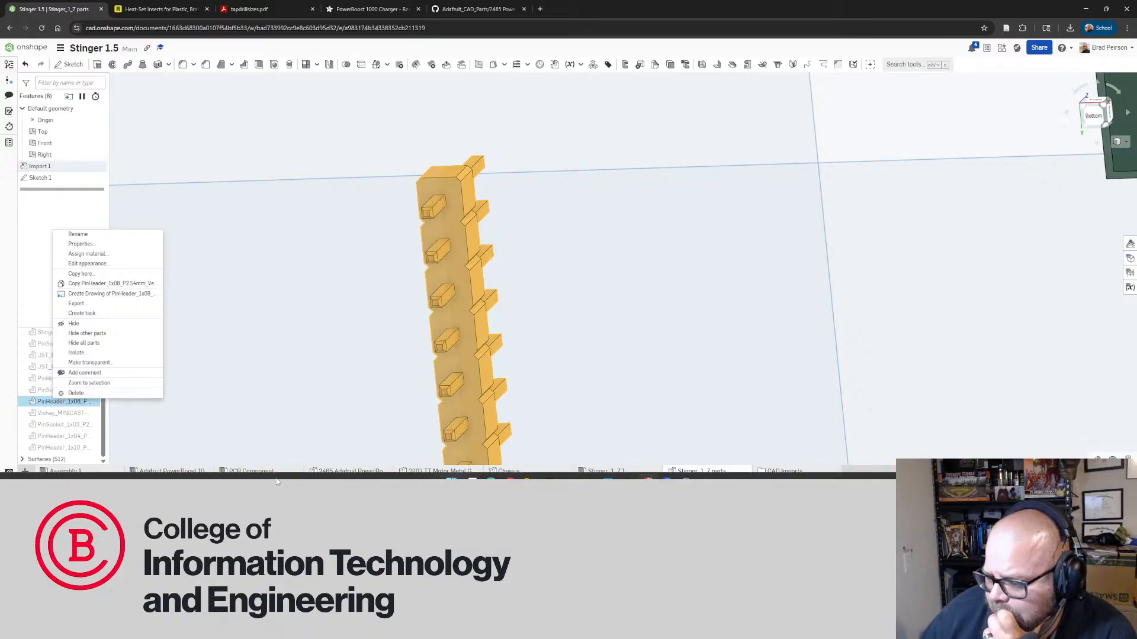
# Examine the commands available for the 1x08 pin header beside the Giga R1 WiFi label in the Stinger_1_7 1 assembly
pyautogui.click(599, 474)
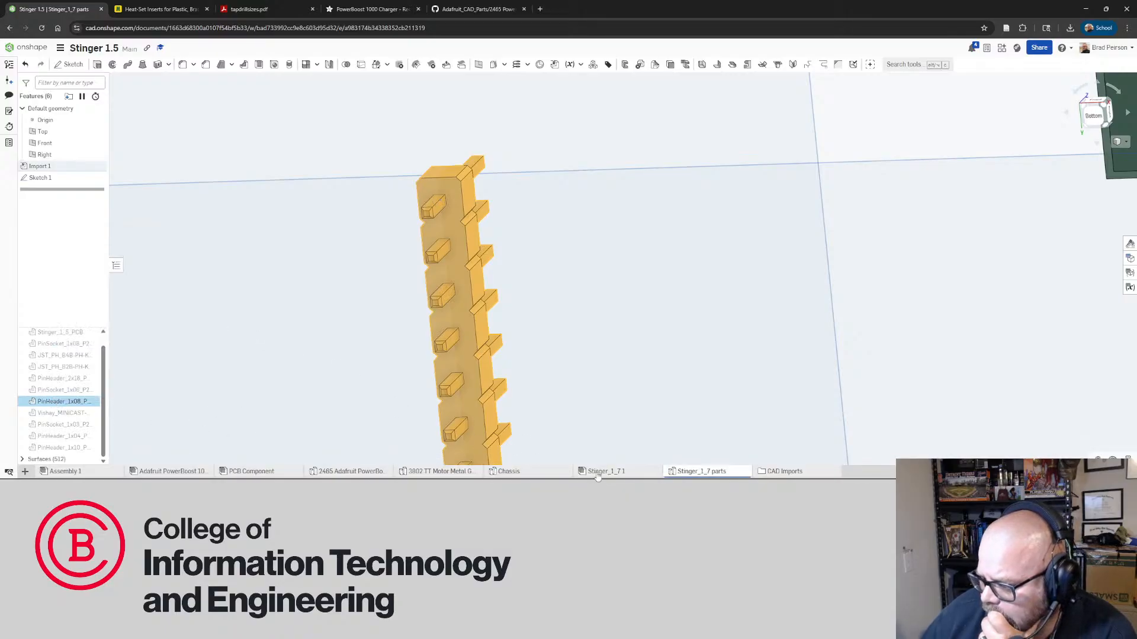
pyautogui.click(622, 473)
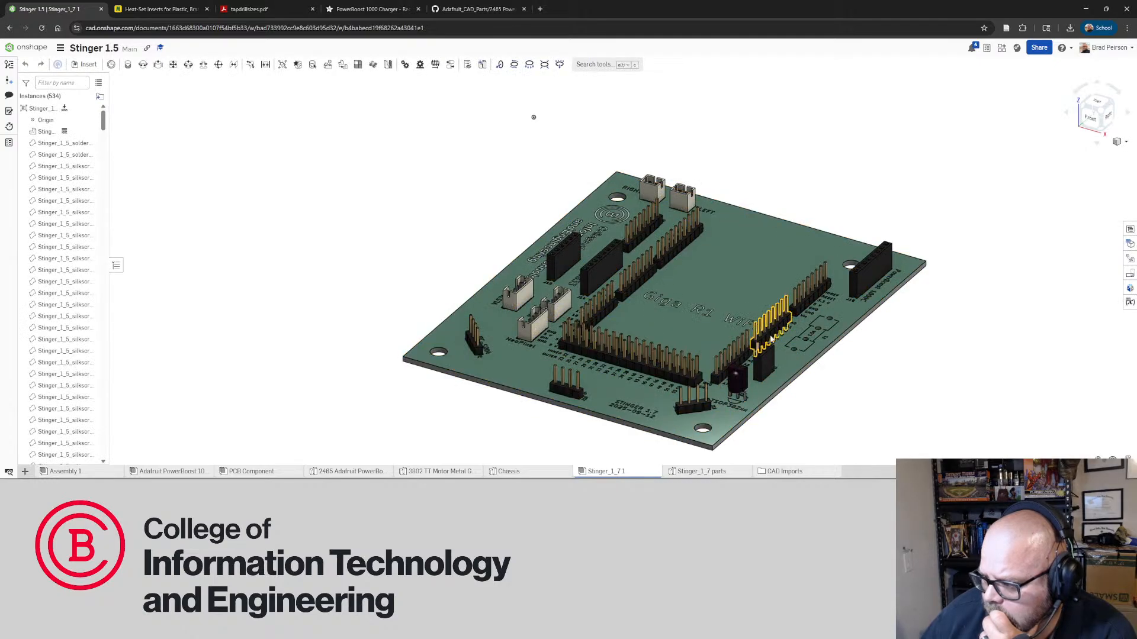
pyautogui.scroll(5, 819, 310)
pyautogui.click(740, 326)
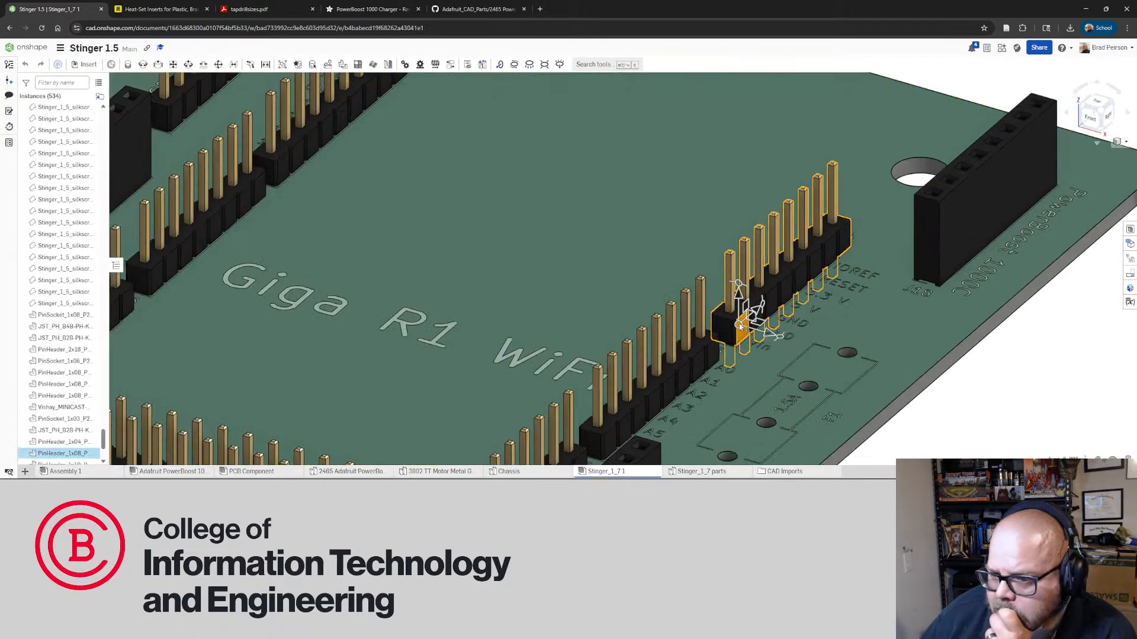
pyautogui.rightClick(740, 327)
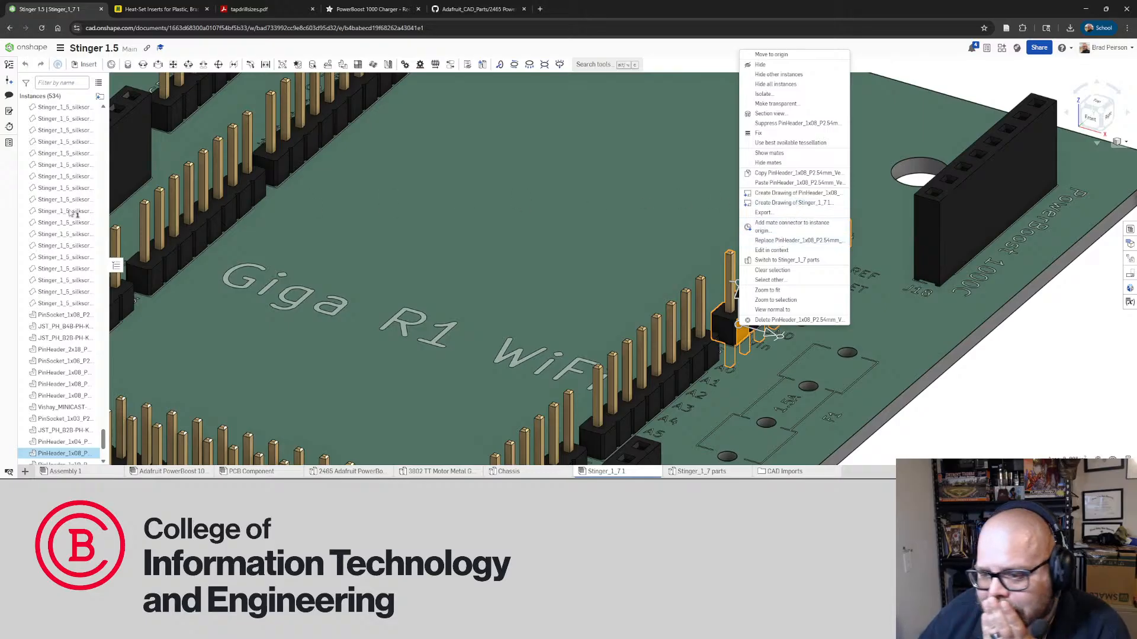
pyautogui.click(58, 408)
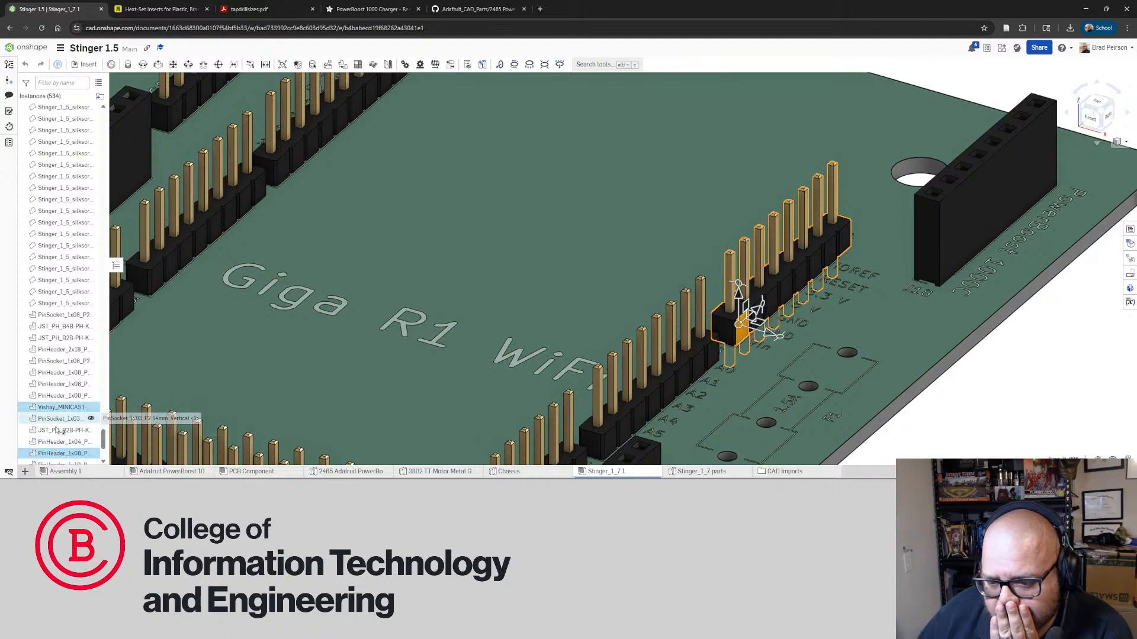
pyautogui.scroll(-4, 842, 365)
pyautogui.click(1068, 398)
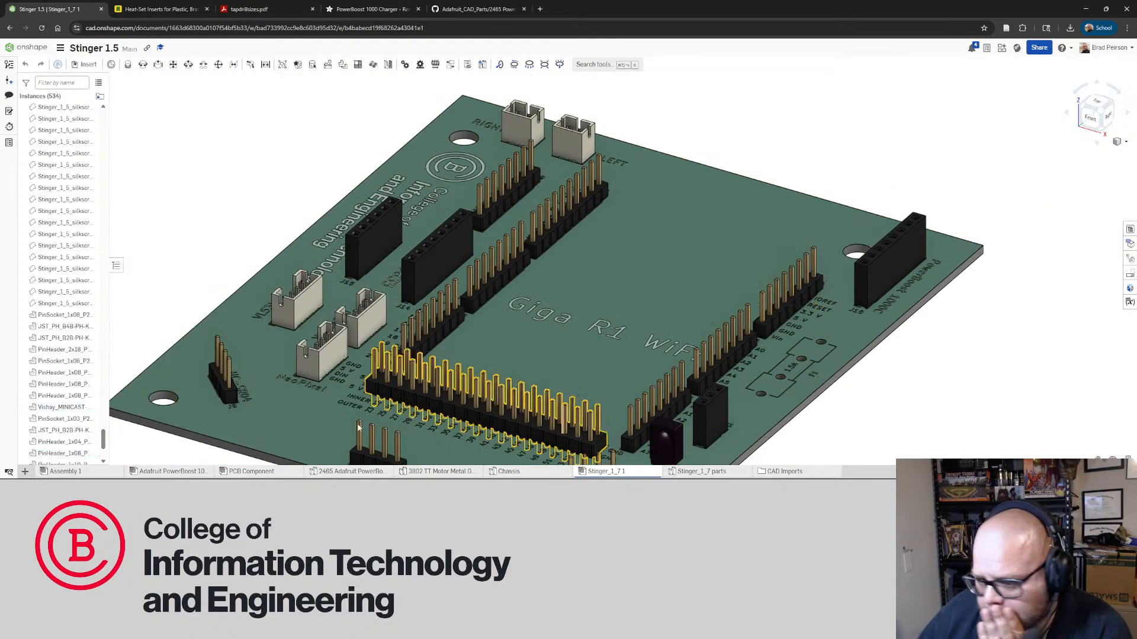
pyautogui.click(62, 454)
pyautogui.rightClick(72, 454)
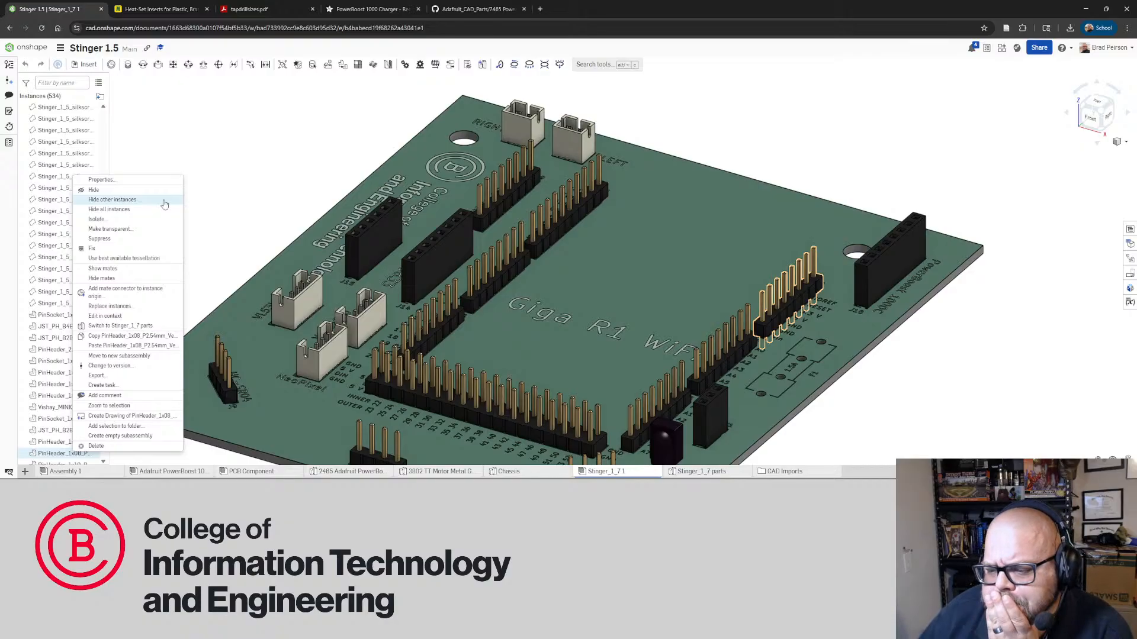
pyautogui.click(242, 185)
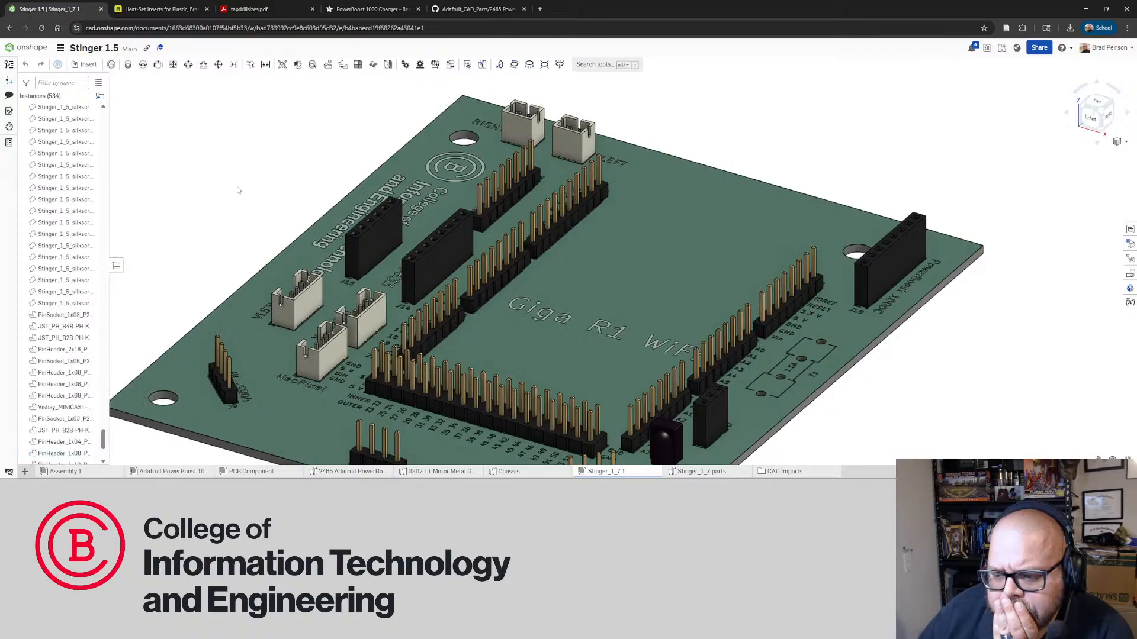
# Open the 1x08 pin header for editing in the context of the Adafruit PowerBoost 1000 assembly
pyautogui.click(65, 471)
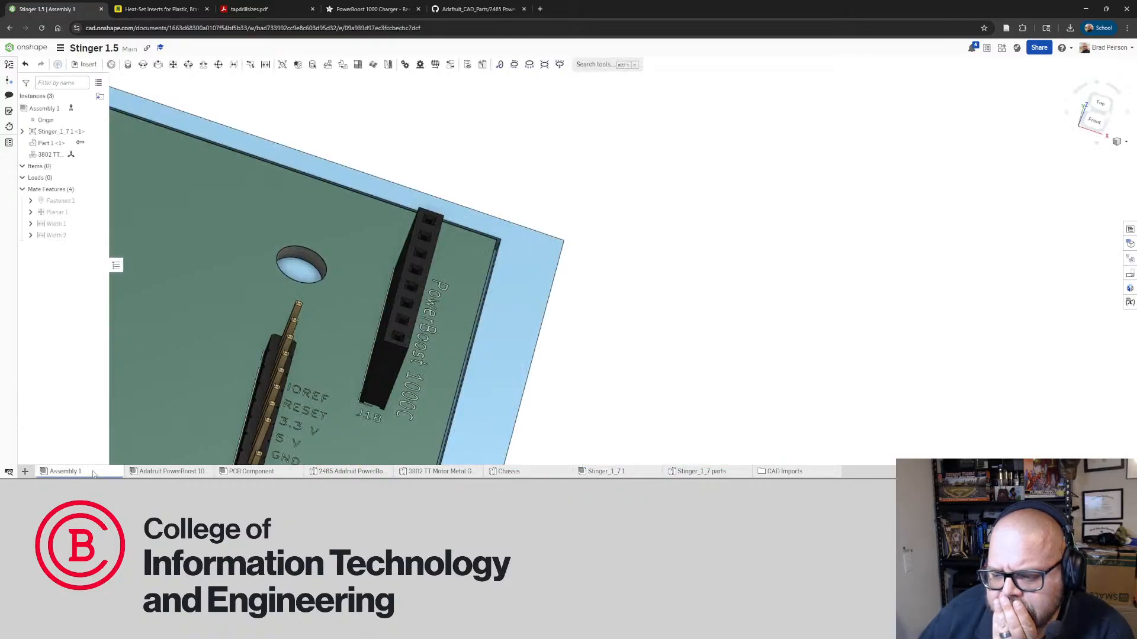
pyautogui.moveTo(416, 328); pyautogui.dragTo(589, 315, button='right')
pyautogui.click(172, 471)
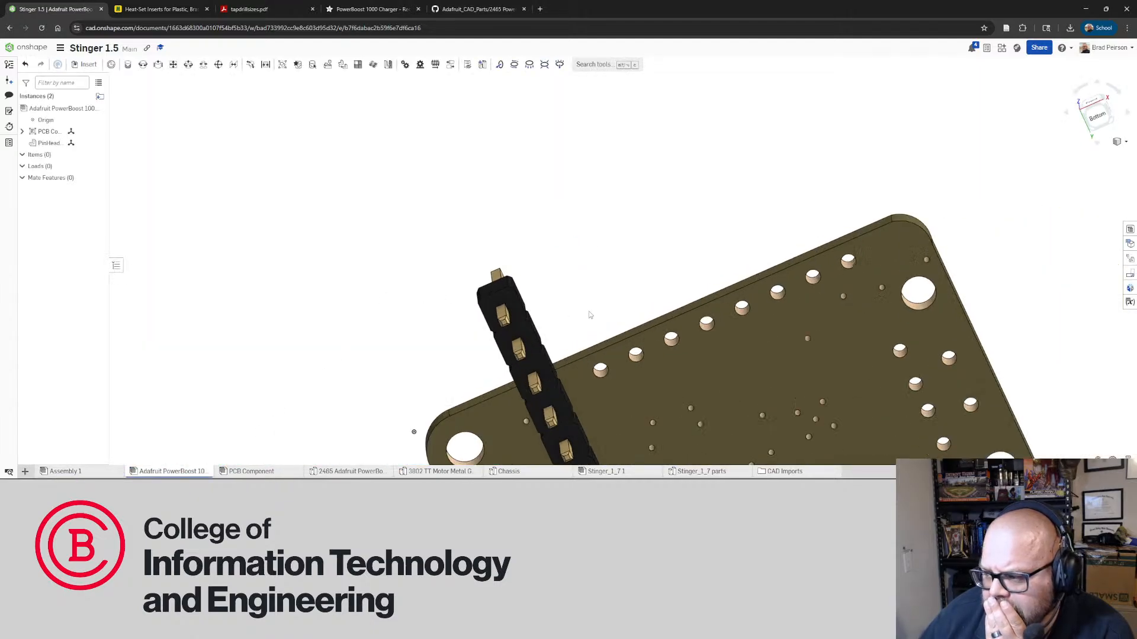
pyautogui.scroll(5, 472, 299)
pyautogui.click(472, 300)
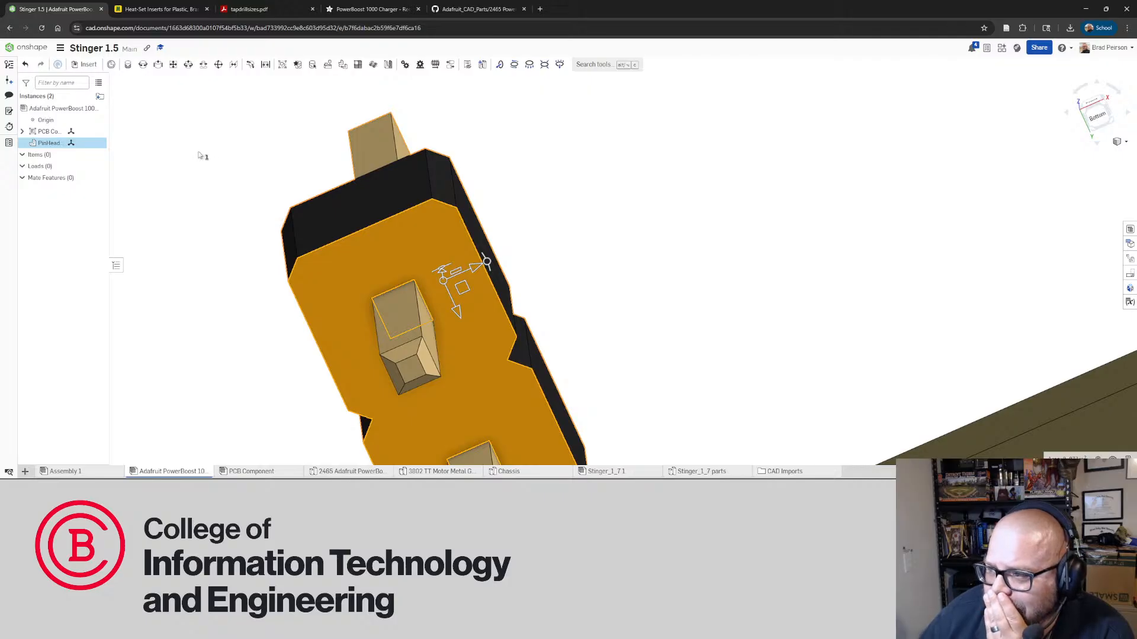
pyautogui.rightClick(380, 267)
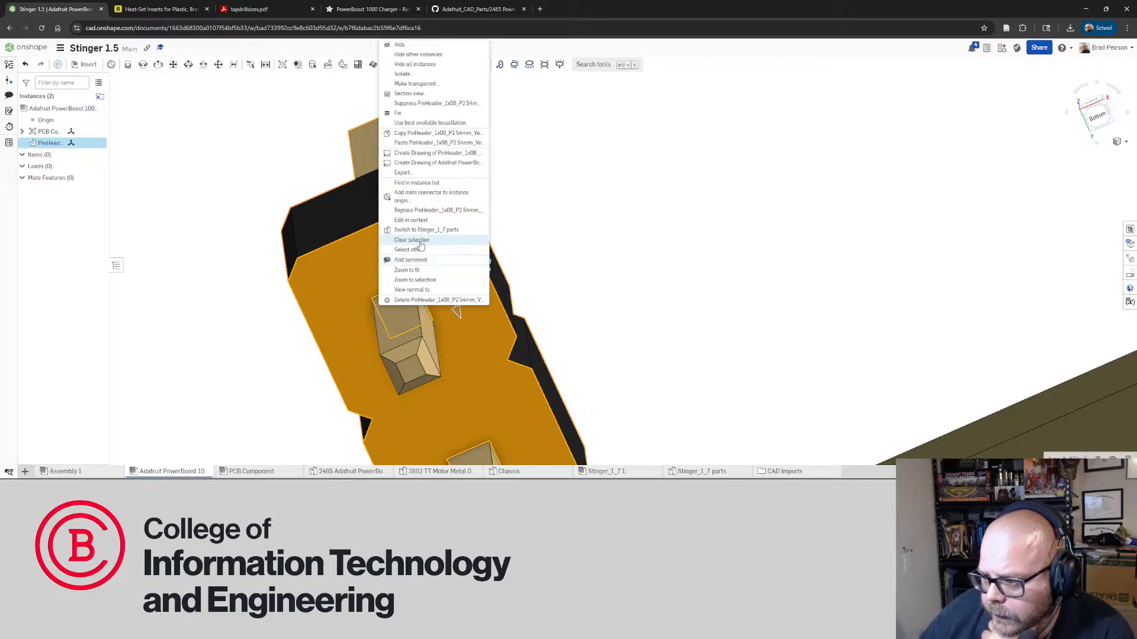
pyautogui.click(421, 221)
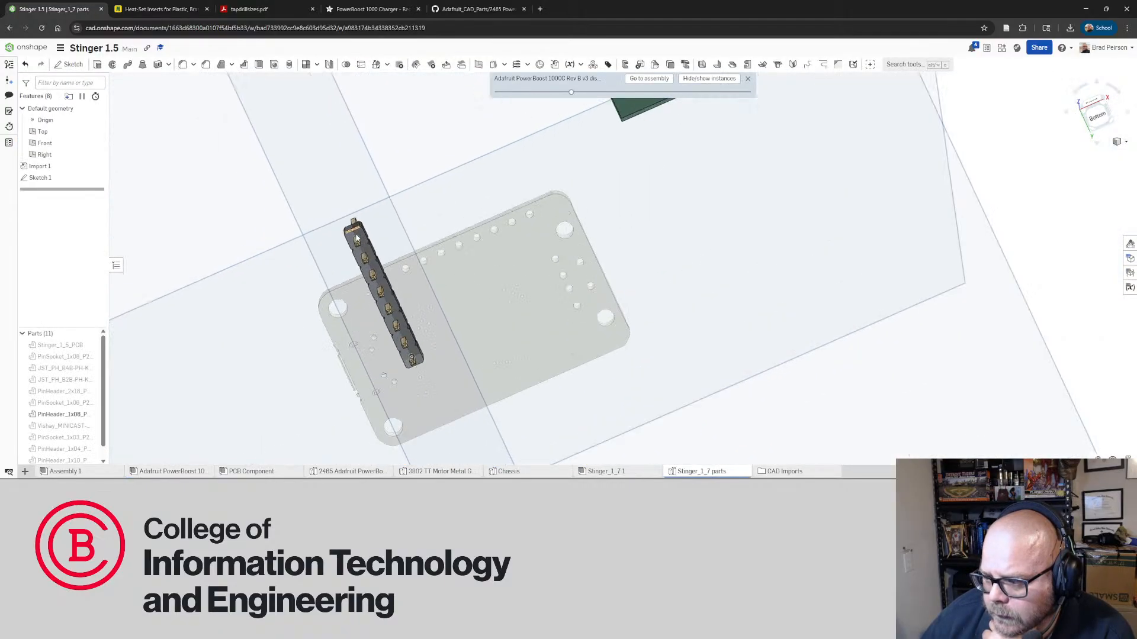
# Examine the header's sketch and the parts in the Stinger_1_7 parts studio, and close the assembly context
pyautogui.scroll(5, 351, 233)
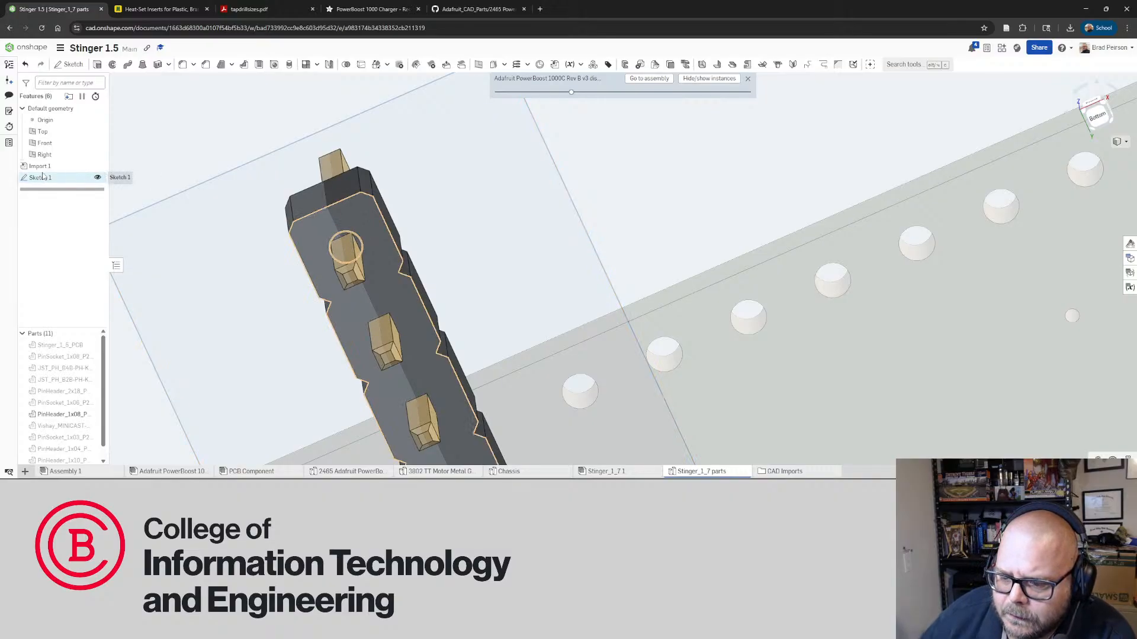
pyautogui.scroll(-1, 47, 408)
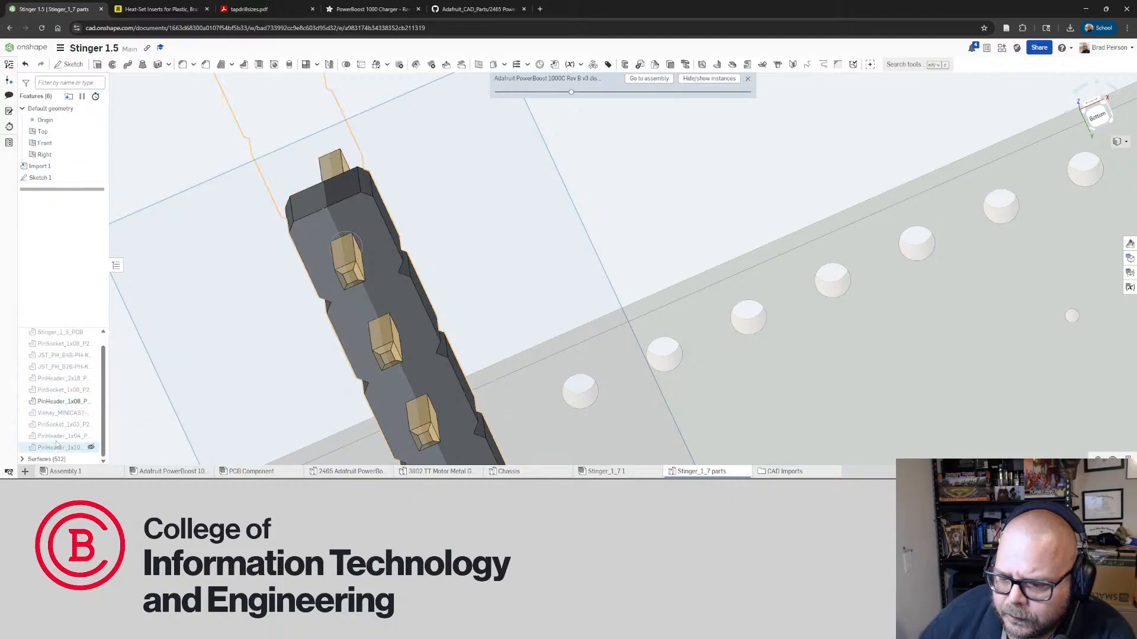
pyautogui.scroll(1, 56, 441)
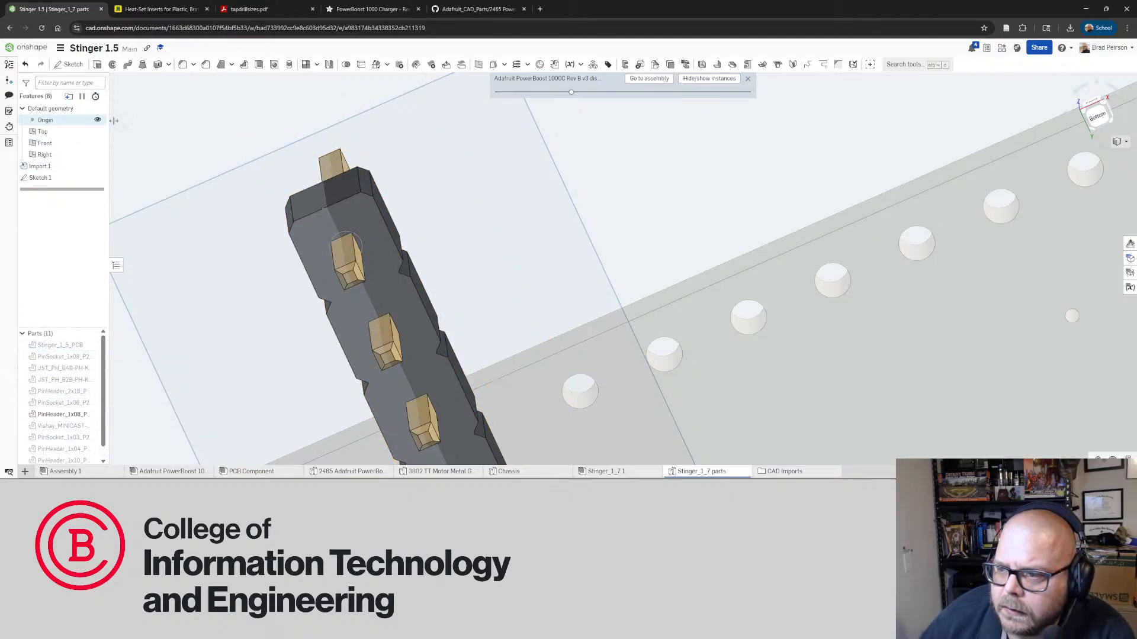
pyautogui.scroll(-4, 472, 180)
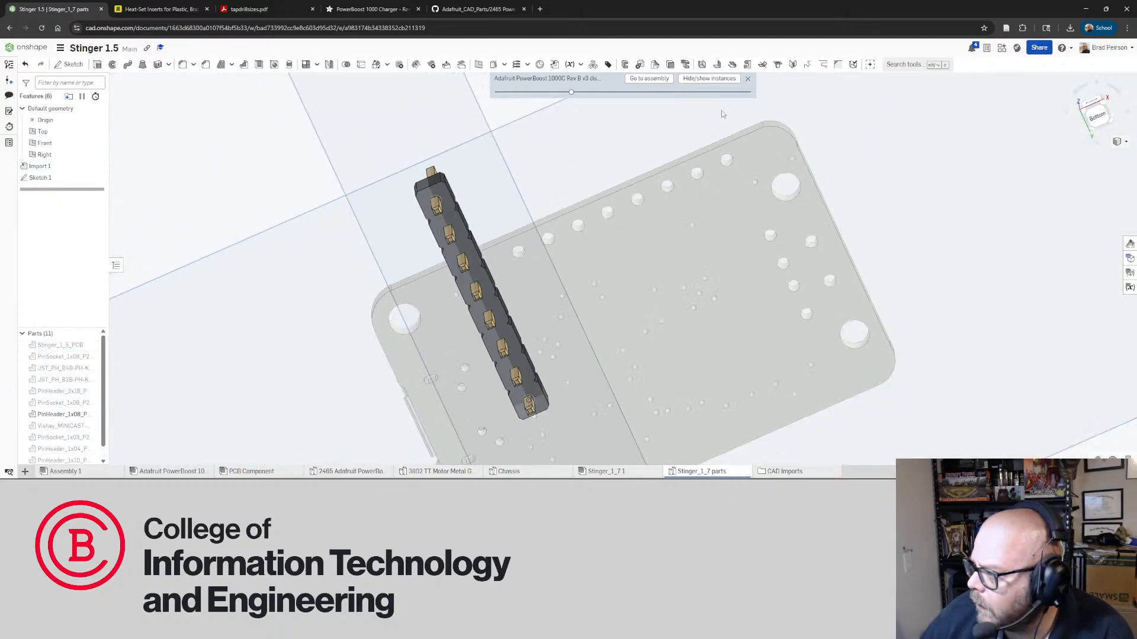
pyautogui.click(747, 78)
pyautogui.scroll(-8, 409, 233)
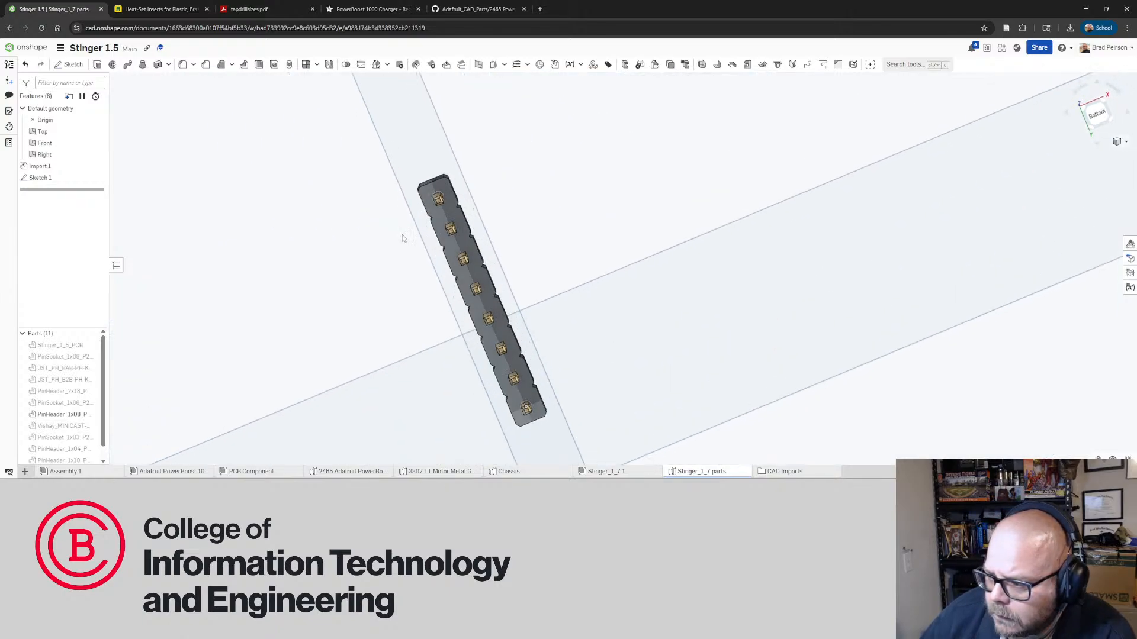
pyautogui.scroll(4, 535, 212)
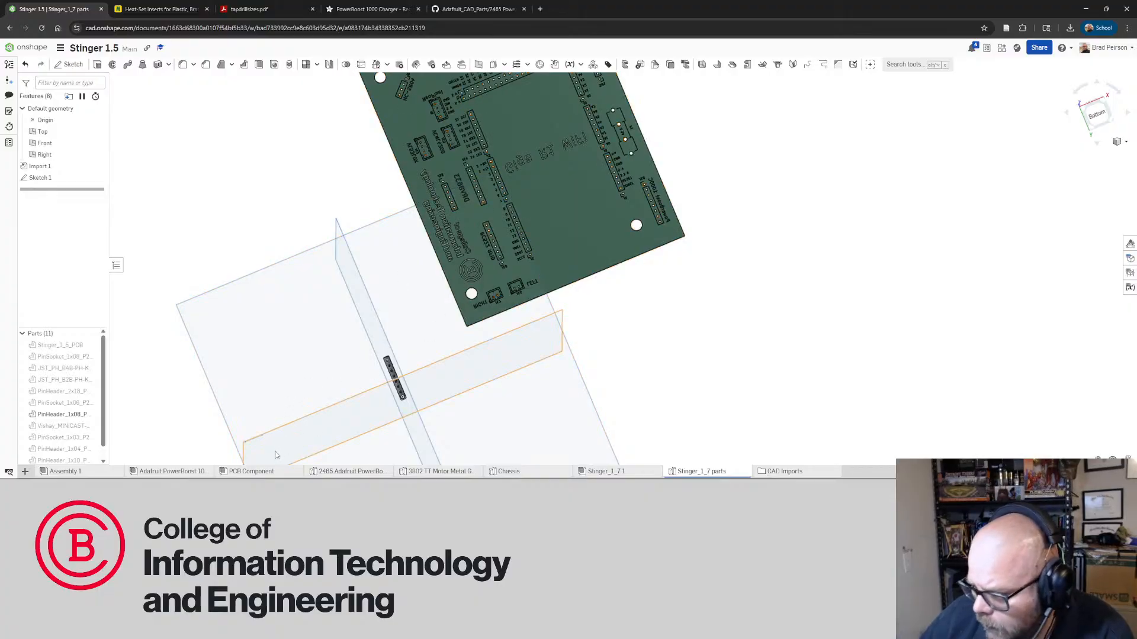
# Return to the Adafruit PowerBoost 1000 assembly and review the commands available for the selected pin header
pyautogui.click(187, 471)
pyautogui.moveTo(260, 477)
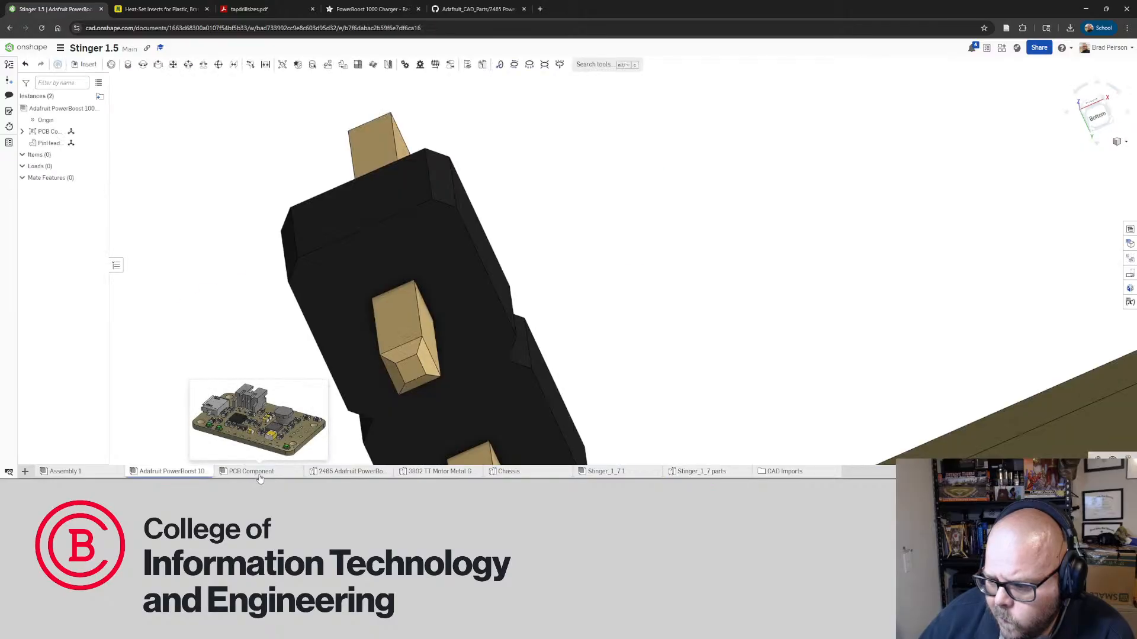
pyautogui.scroll(-3, 294, 349)
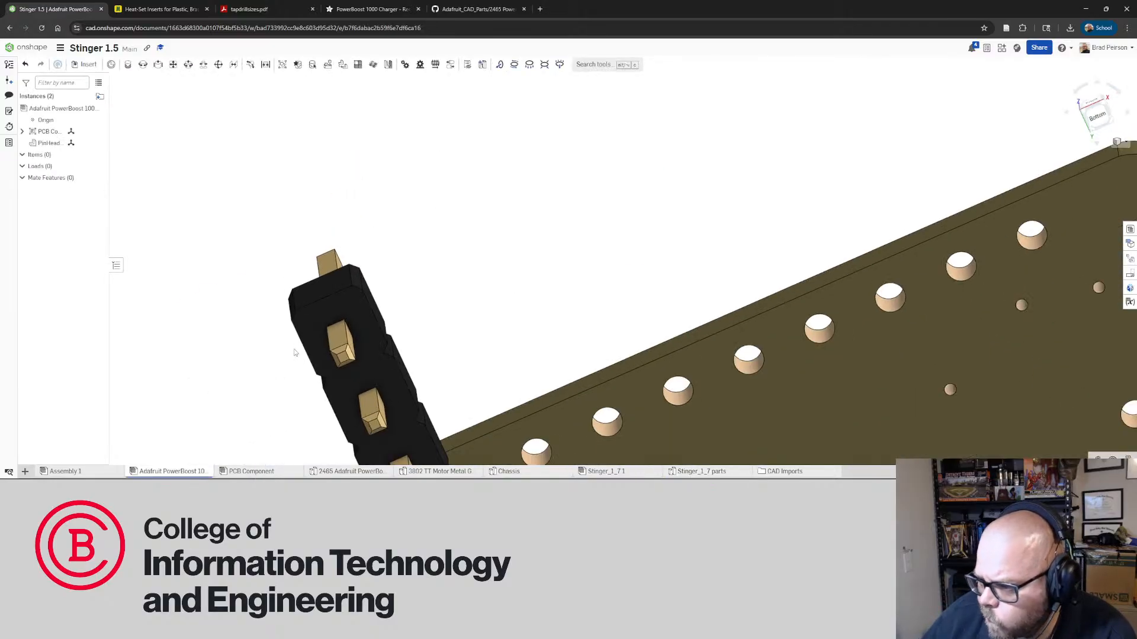
pyautogui.click(356, 313)
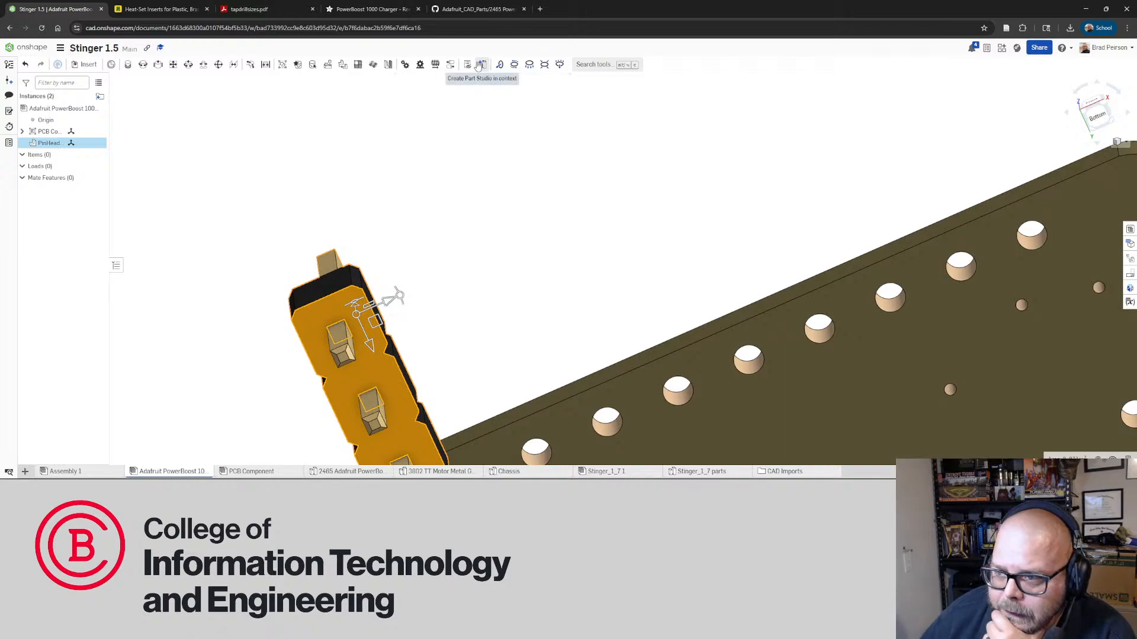
pyautogui.click(440, 189)
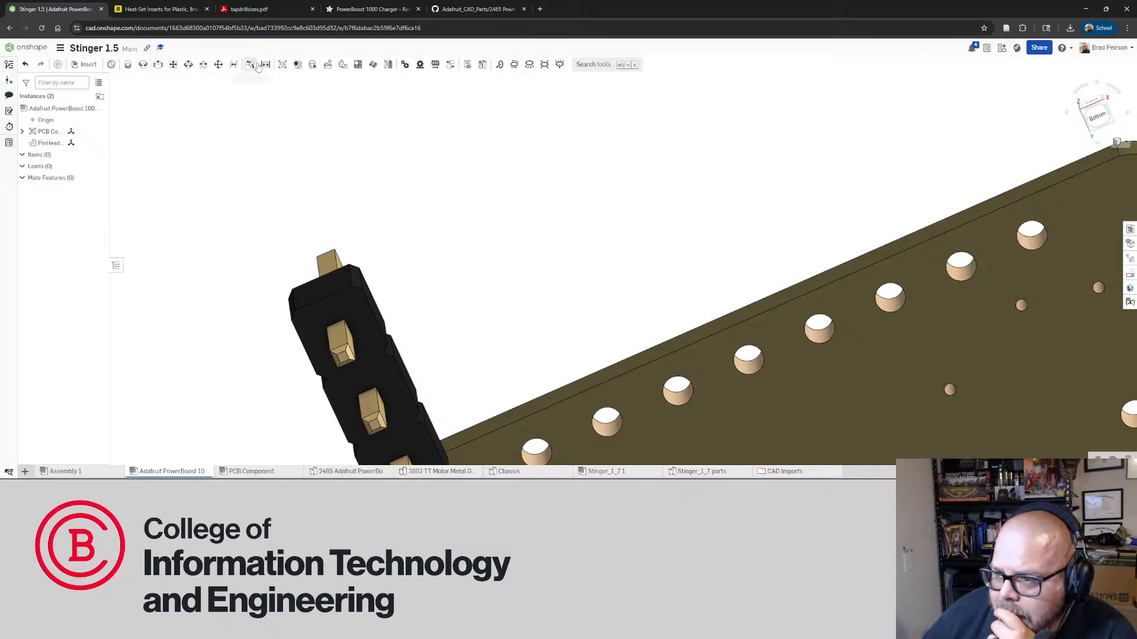
# Examine the header's pins against the row of holes along the board's edge
pyautogui.scroll(-5, 319, 168)
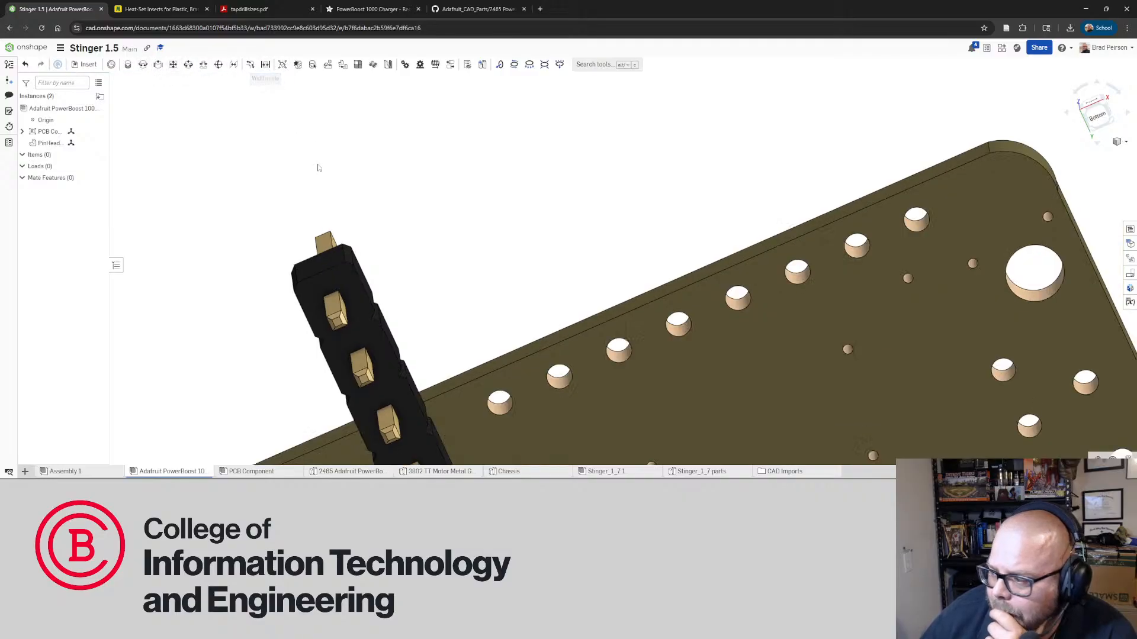
pyautogui.moveTo(403, 266); pyautogui.dragTo(361, 311, button='right')
pyautogui.scroll(5, 284, 336)
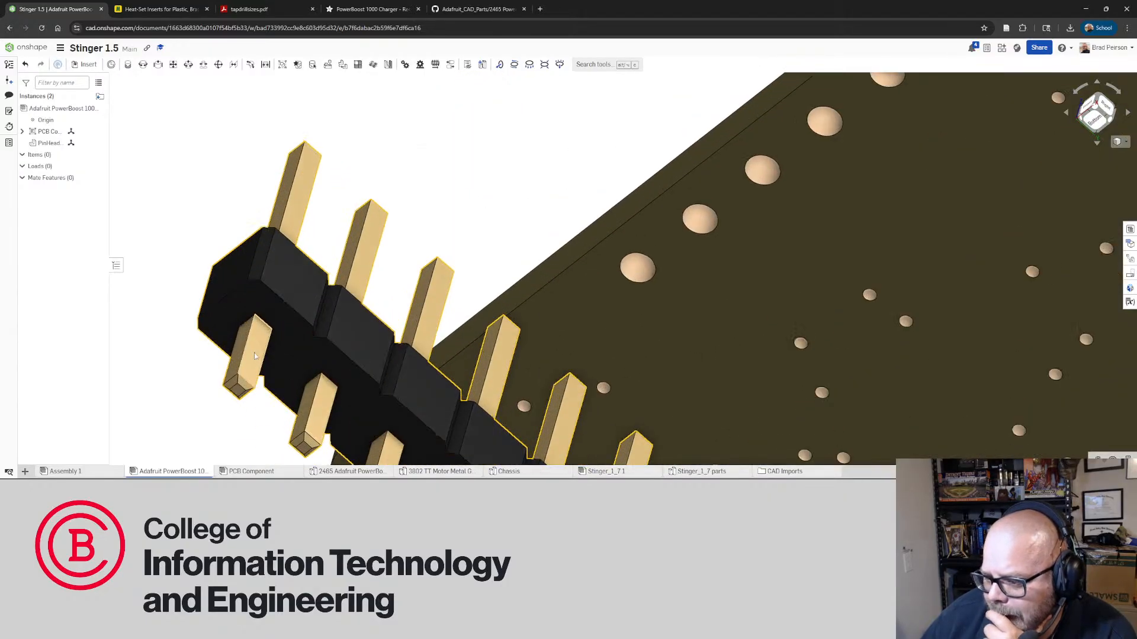
pyautogui.moveTo(347, 186); pyautogui.dragTo(368, 251, button='right')
pyautogui.scroll(-5, 369, 248)
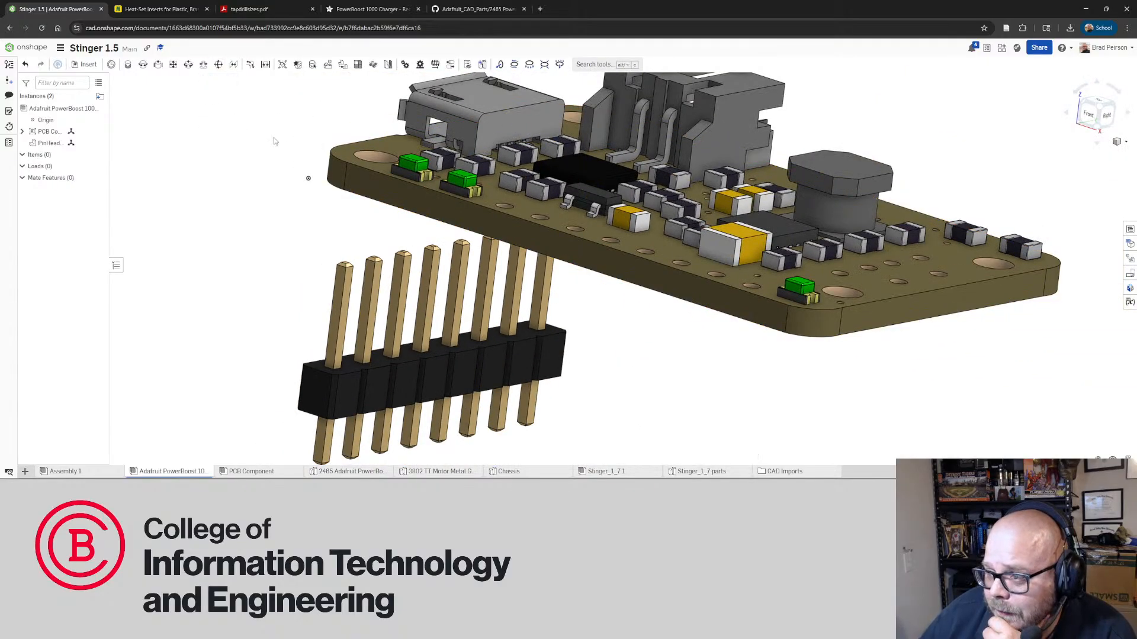
pyautogui.moveTo(274, 141); pyautogui.dragTo(275, 154, button='right')
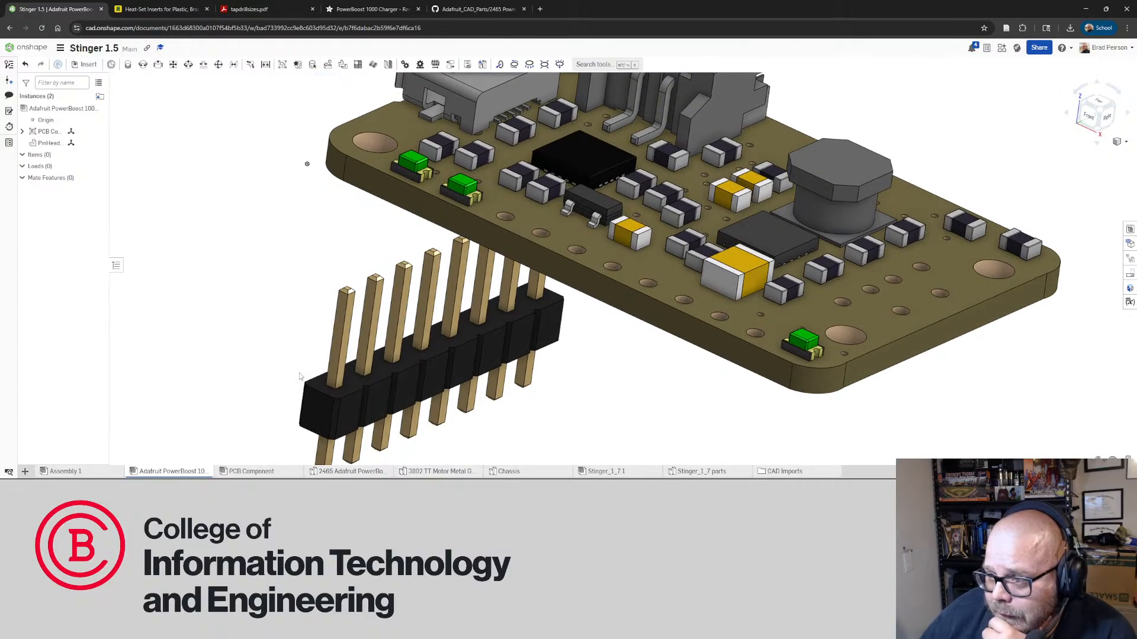
pyautogui.scroll(5, 302, 373)
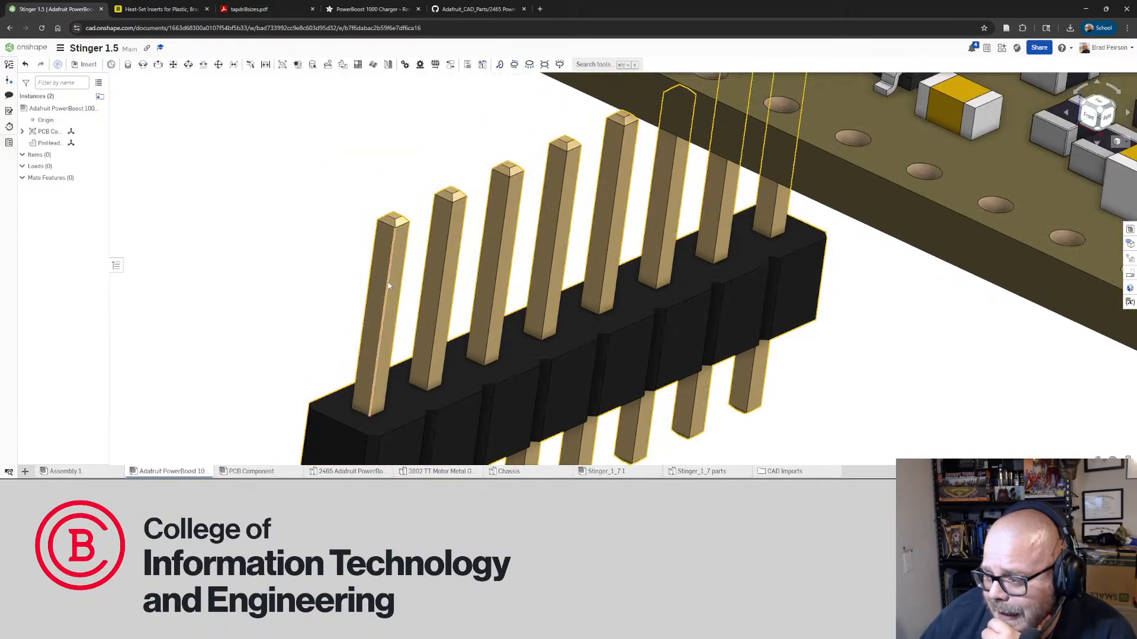
pyautogui.click(388, 286)
pyautogui.scroll(-3, 393, 281)
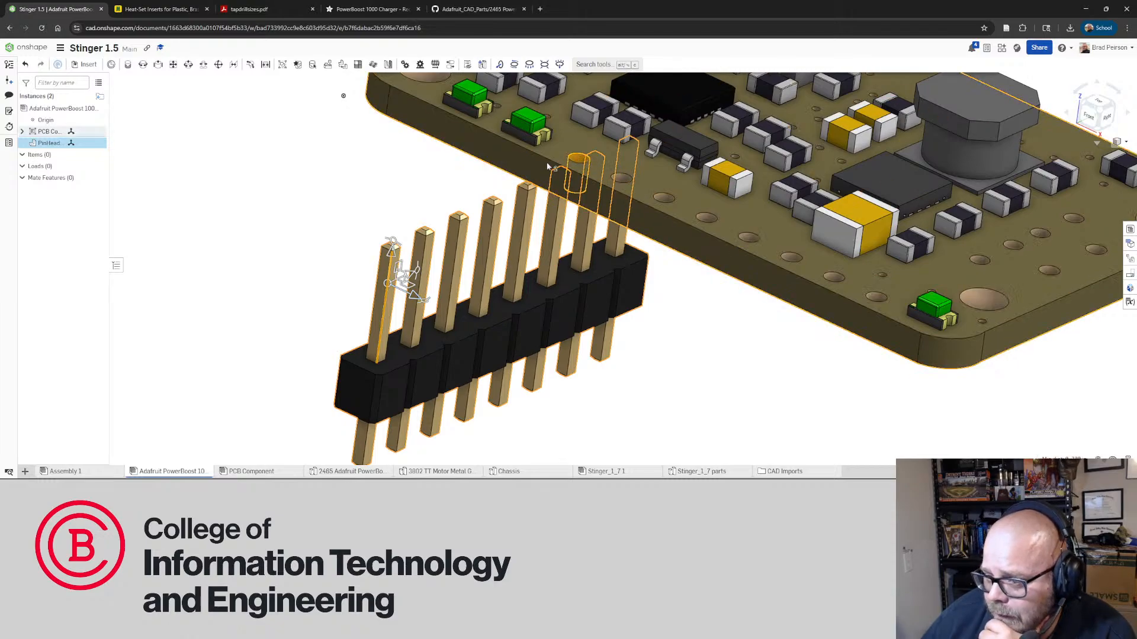
pyautogui.click(161, 182)
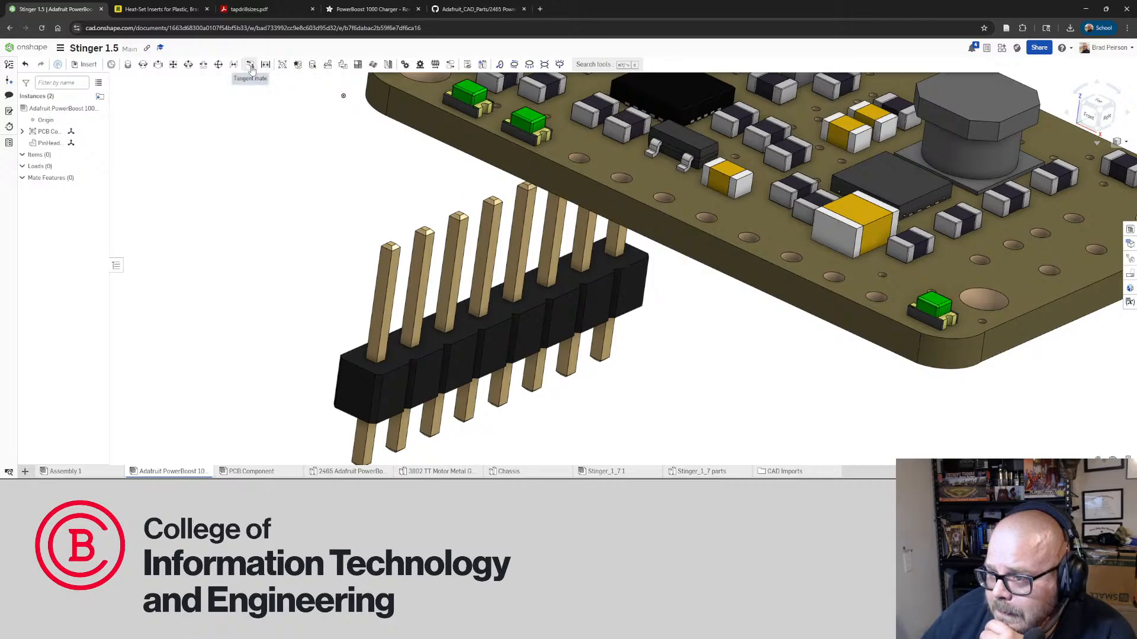
# Add a tangent mate between a lower edge of the header's end pin and the face of the edge-row hole nearest the board's corner LED
pyautogui.click(251, 65)
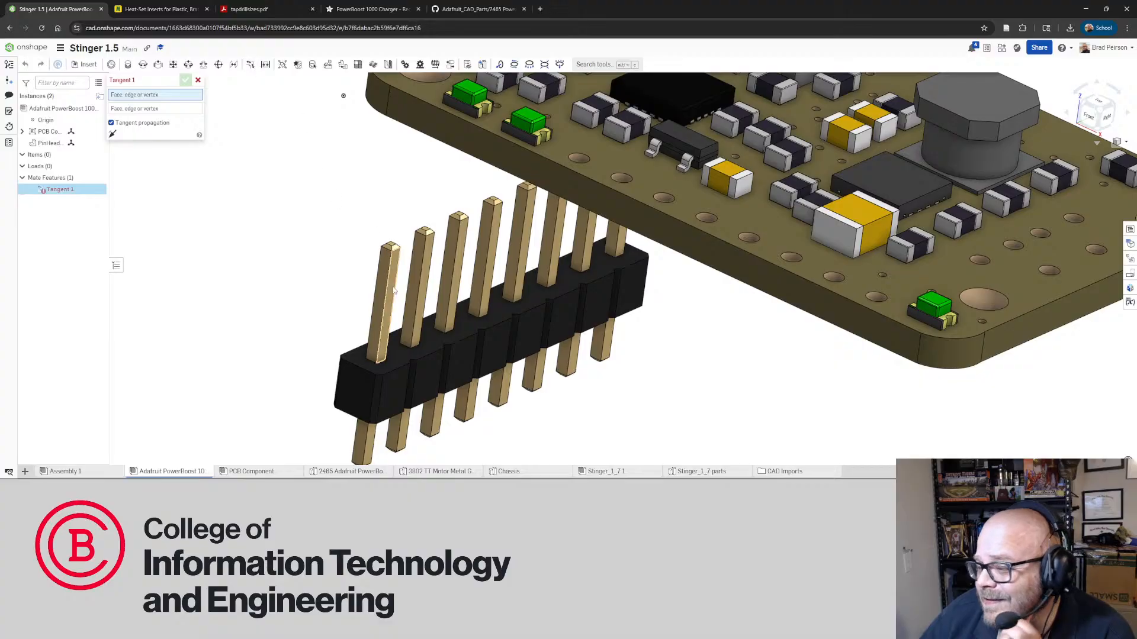
pyautogui.click(367, 443)
pyautogui.moveTo(339, 274); pyautogui.dragTo(338, 257, button='right')
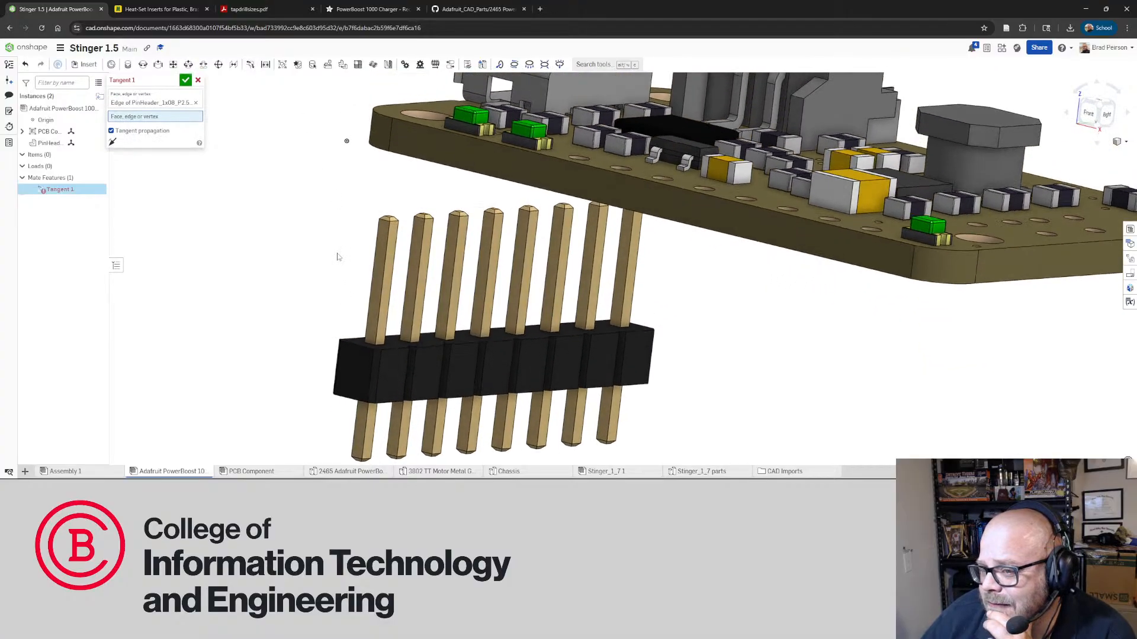
pyautogui.scroll(-5, 338, 257)
pyautogui.moveTo(477, 228); pyautogui.dragTo(485, 289, button='right')
pyautogui.scroll(5, 555, 320)
pyautogui.click(542, 319)
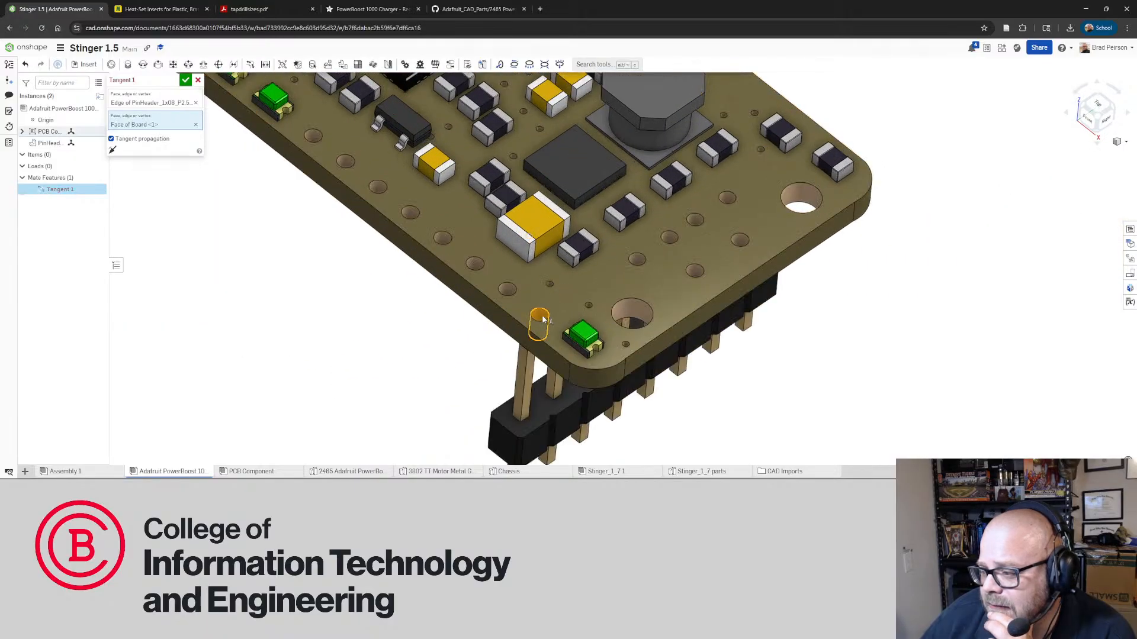
pyautogui.moveTo(542, 320); pyautogui.dragTo(579, 256, button='right')
pyautogui.click(185, 81)
pyautogui.scroll(-4, 365, 265)
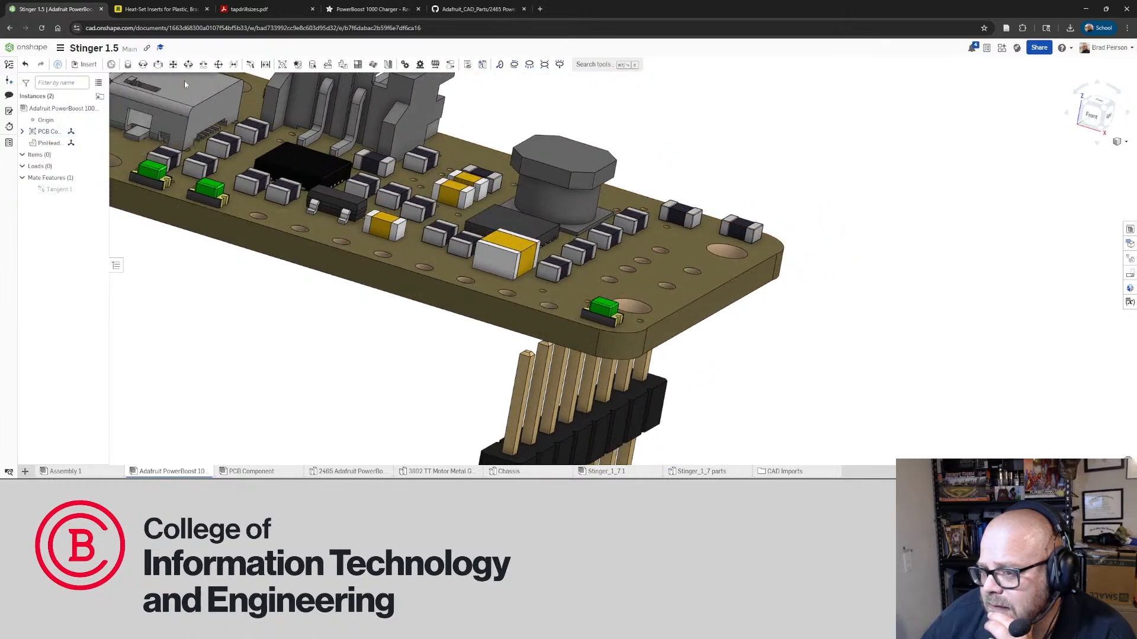
# Add a second tangent mate between a lower edge of the header's opposite end pin and the face of a hole in the board
pyautogui.click(251, 64)
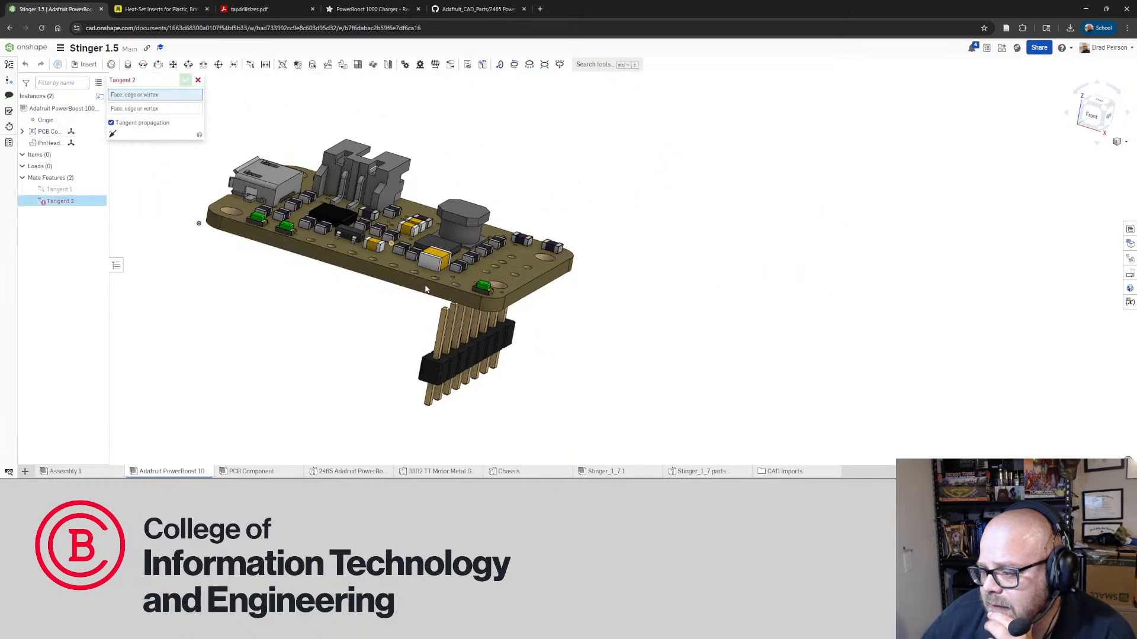
pyautogui.scroll(3, 527, 374)
pyautogui.click(510, 376)
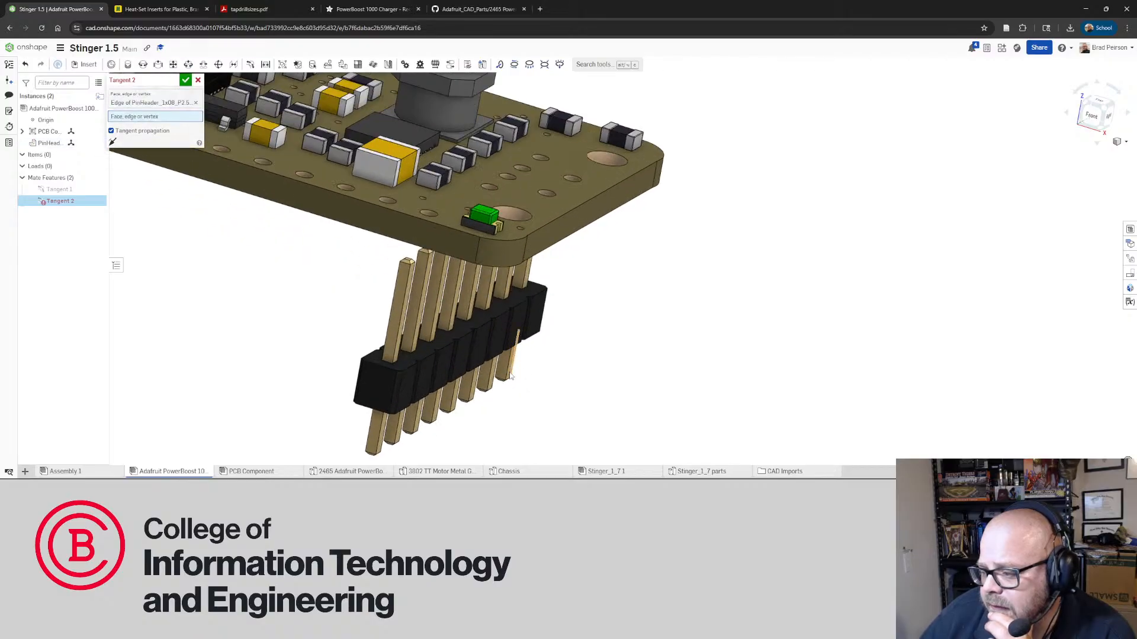
pyautogui.scroll(-3, 274, 241)
pyautogui.scroll(6, 182, 197)
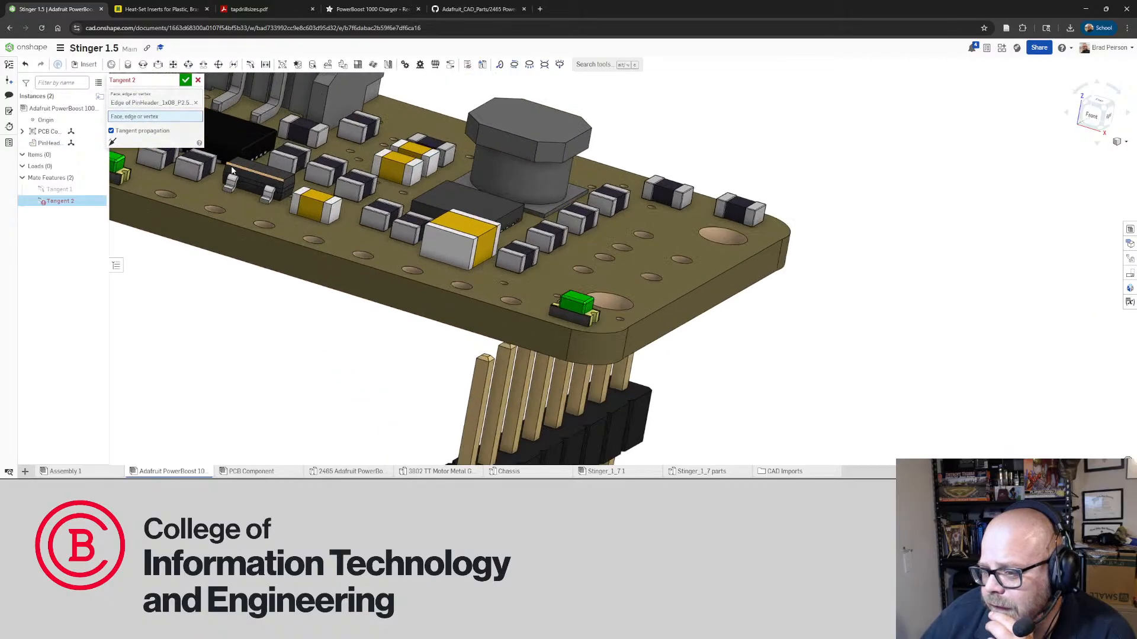
pyautogui.moveTo(179, 198); pyautogui.dragTo(164, 210, button='right')
pyautogui.click(165, 212)
pyautogui.scroll(-6, 325, 235)
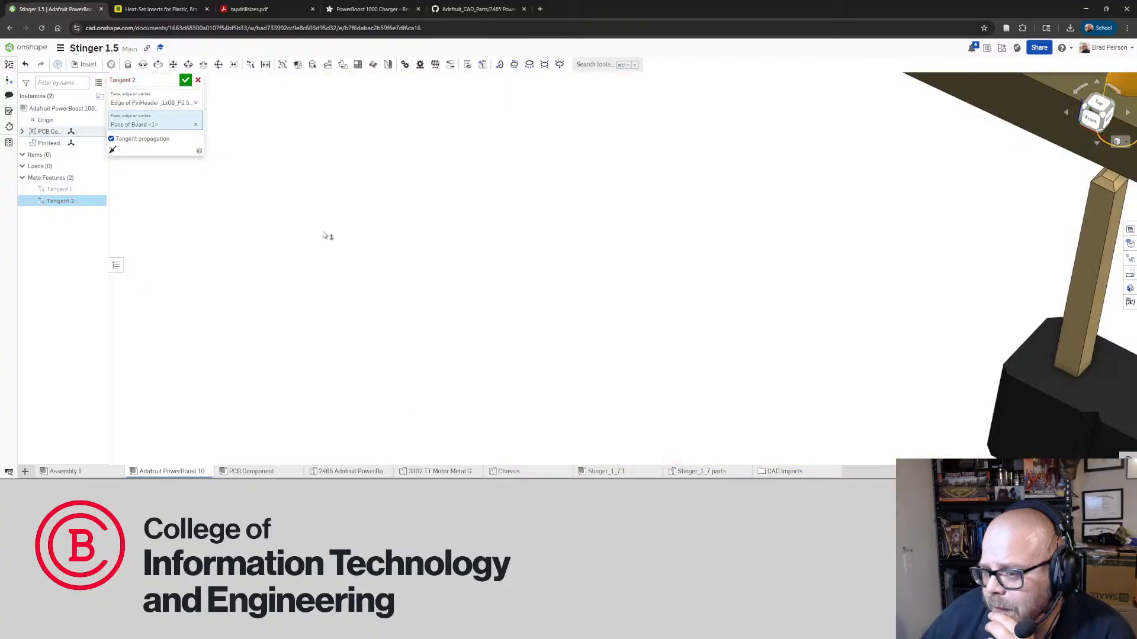
pyautogui.click(185, 81)
# Review the first tangent mate's selections and inspect the header's alignment with the holes on the board's underside
pyautogui.scroll(5, 636, 262)
pyautogui.moveTo(444, 299); pyautogui.dragTo(368, 235, button='right')
pyautogui.click(58, 191)
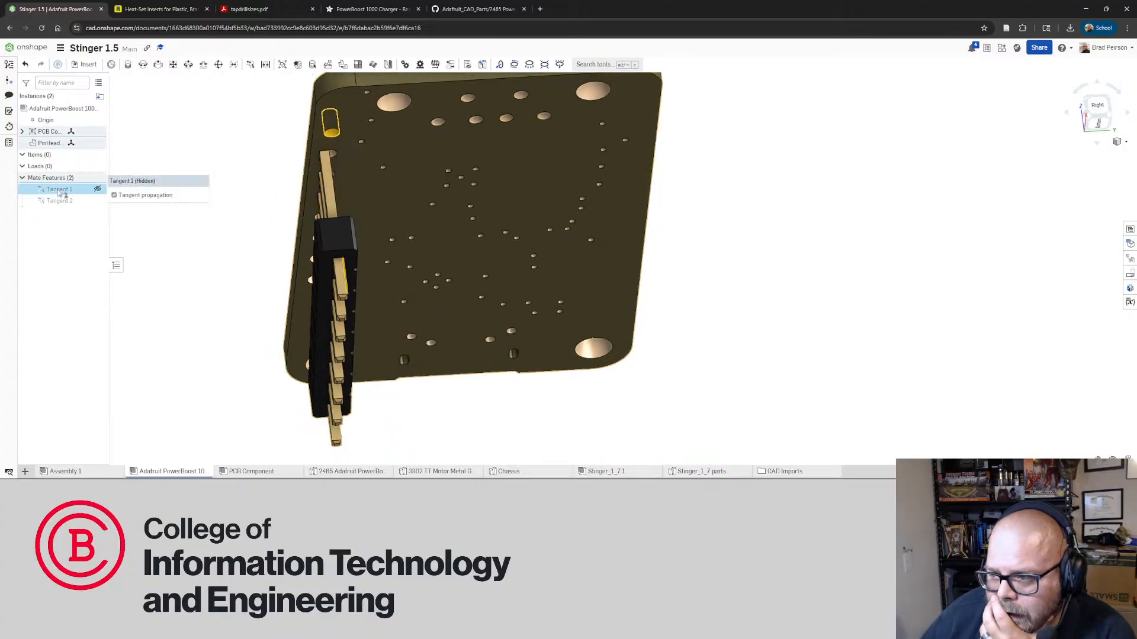
pyautogui.rightClick(59, 192)
pyautogui.click(84, 210)
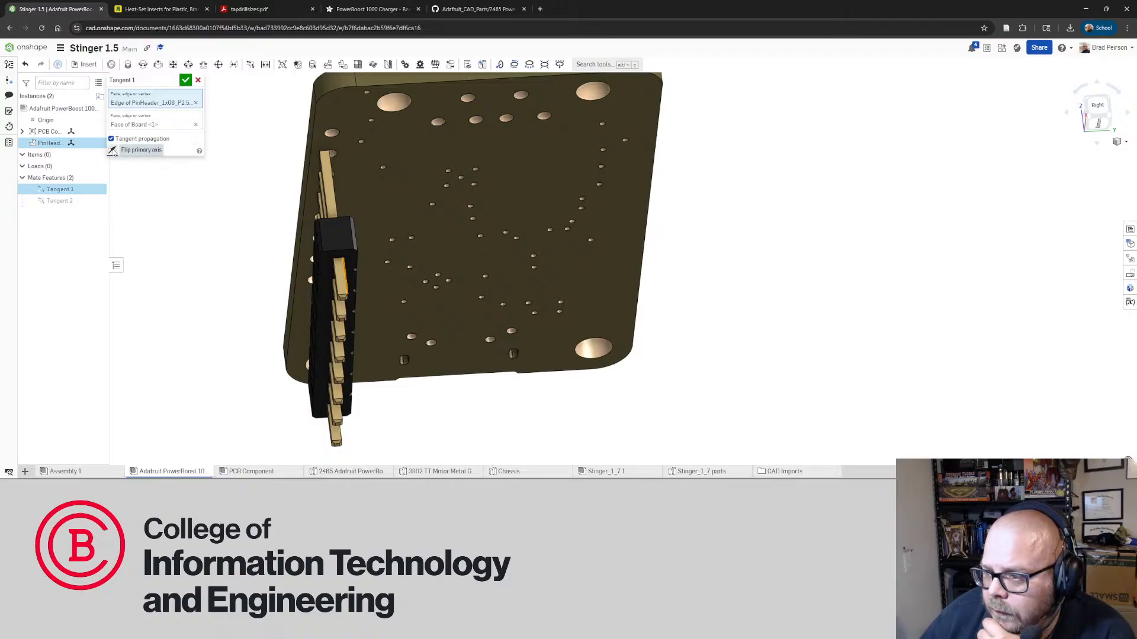
pyautogui.click(185, 82)
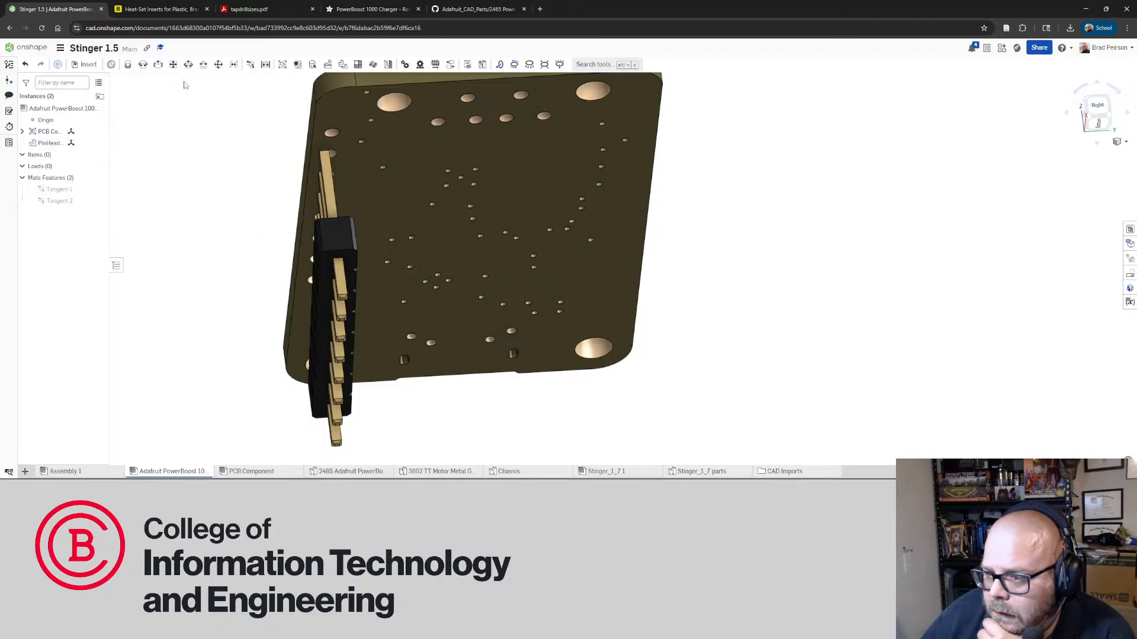
pyautogui.moveTo(296, 225); pyautogui.dragTo(309, 180, button='right')
pyautogui.scroll(-5, 293, 177)
pyautogui.scroll(4, 315, 142)
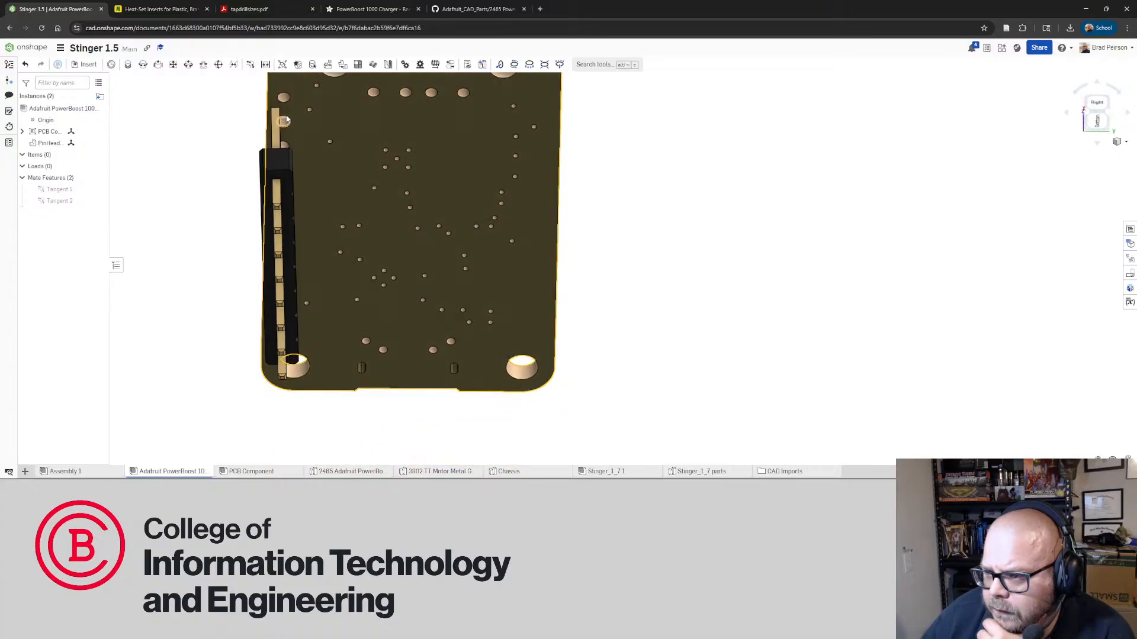
pyautogui.scroll(4, 286, 132)
pyautogui.moveTo(287, 135); pyautogui.dragTo(268, 190, button='right')
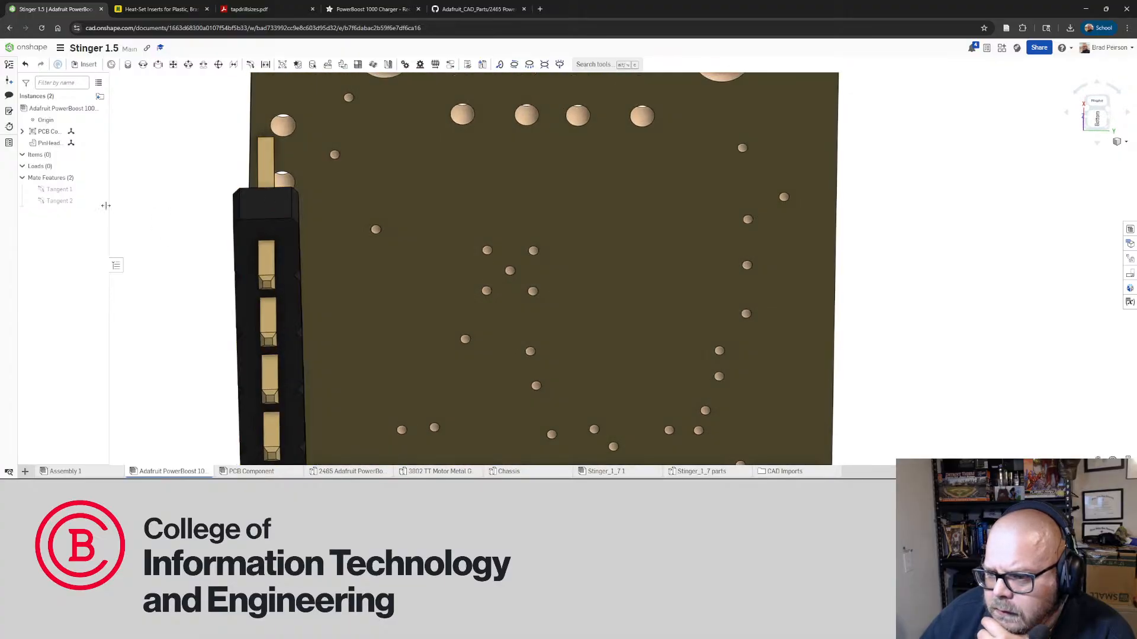
# Review the first tangent mate's selections, delete that mate and nudge the header to test its movement
pyautogui.click(60, 202)
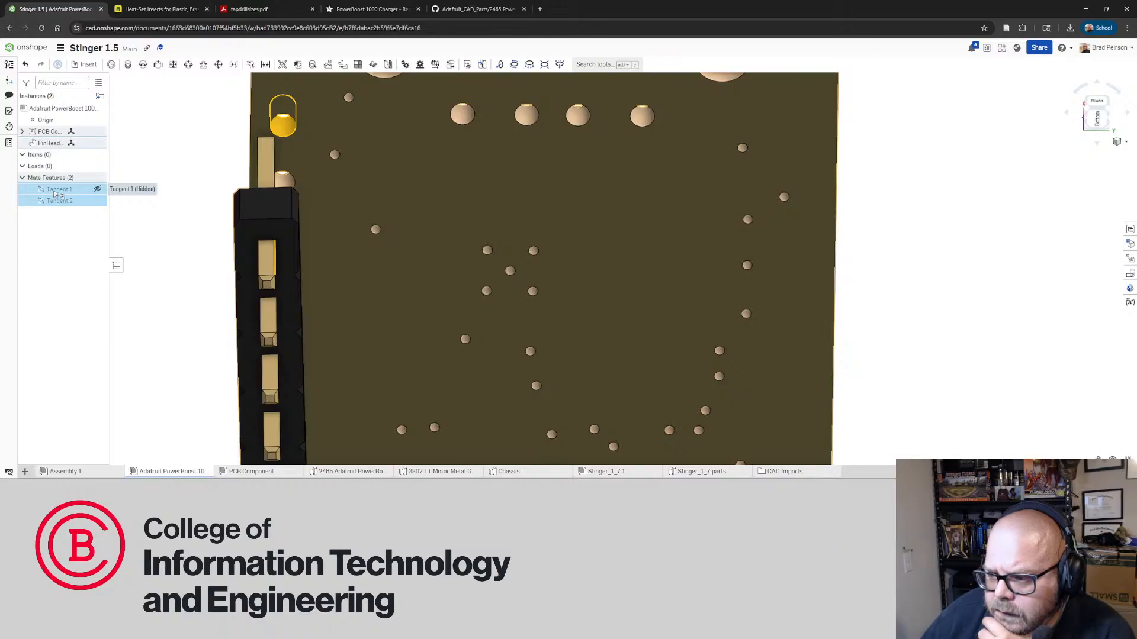
pyautogui.click(178, 223)
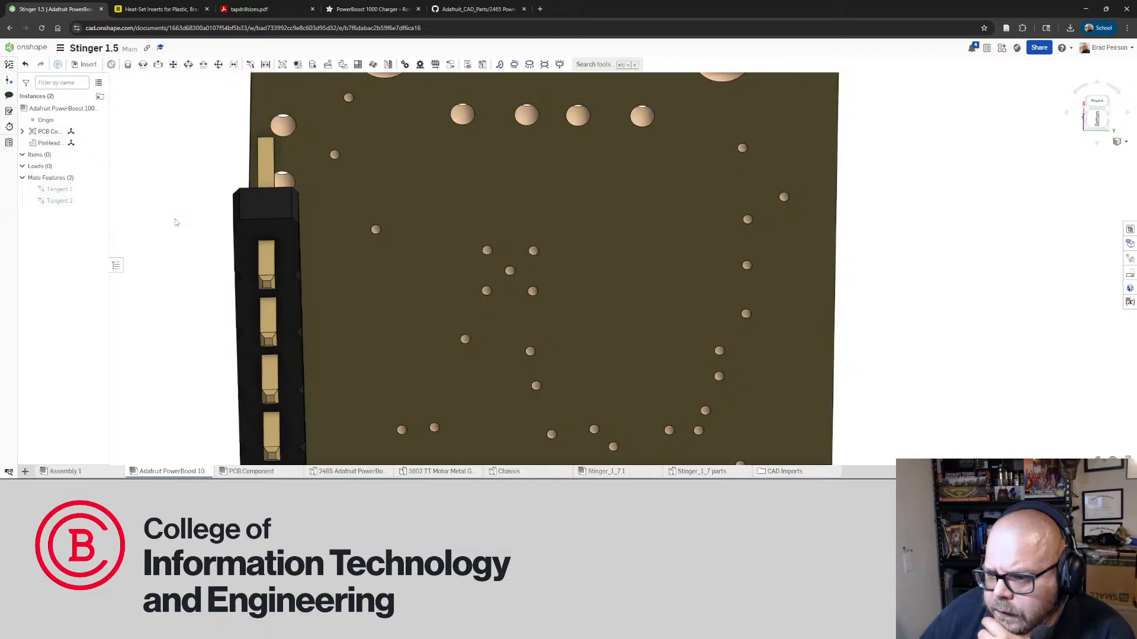
pyautogui.rightClick(64, 190)
pyautogui.click(86, 207)
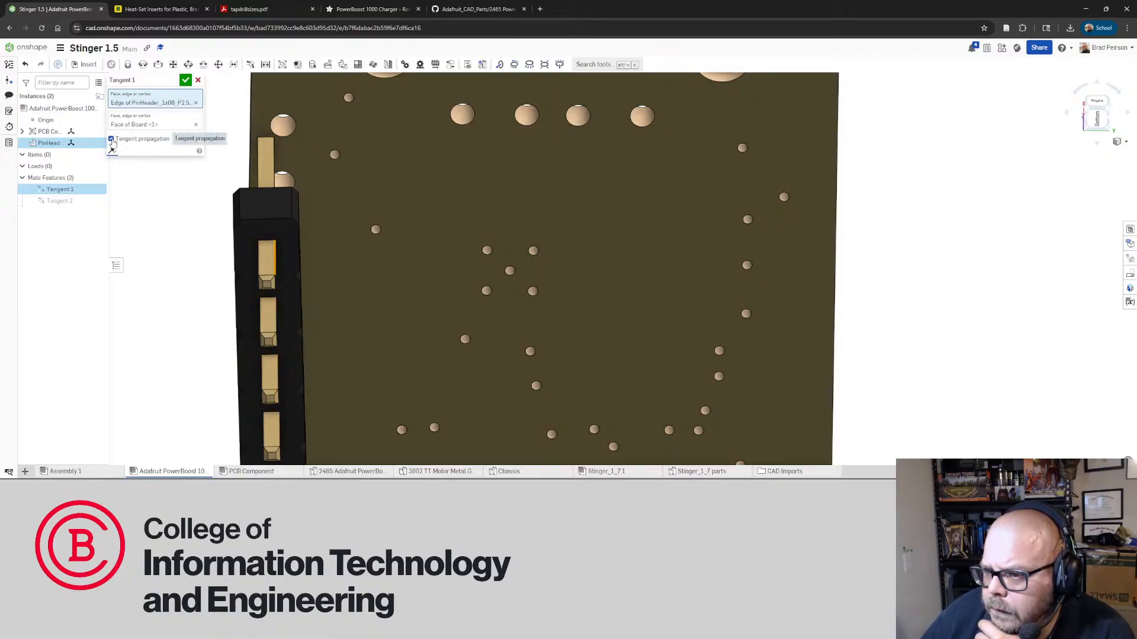
pyautogui.click(199, 81)
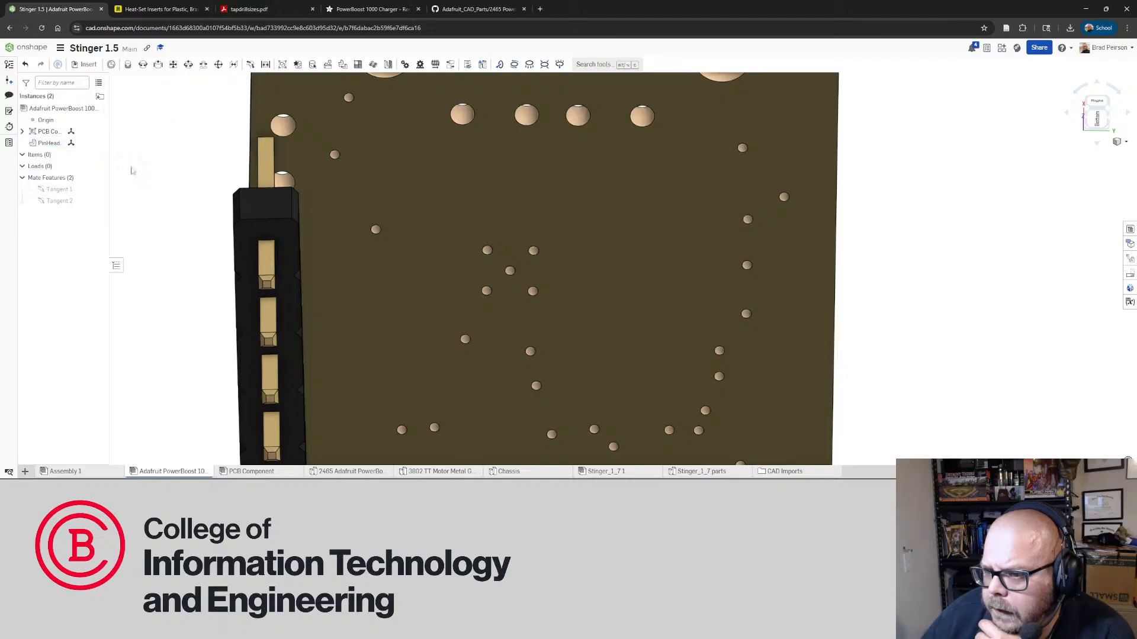
pyautogui.press('Delete')
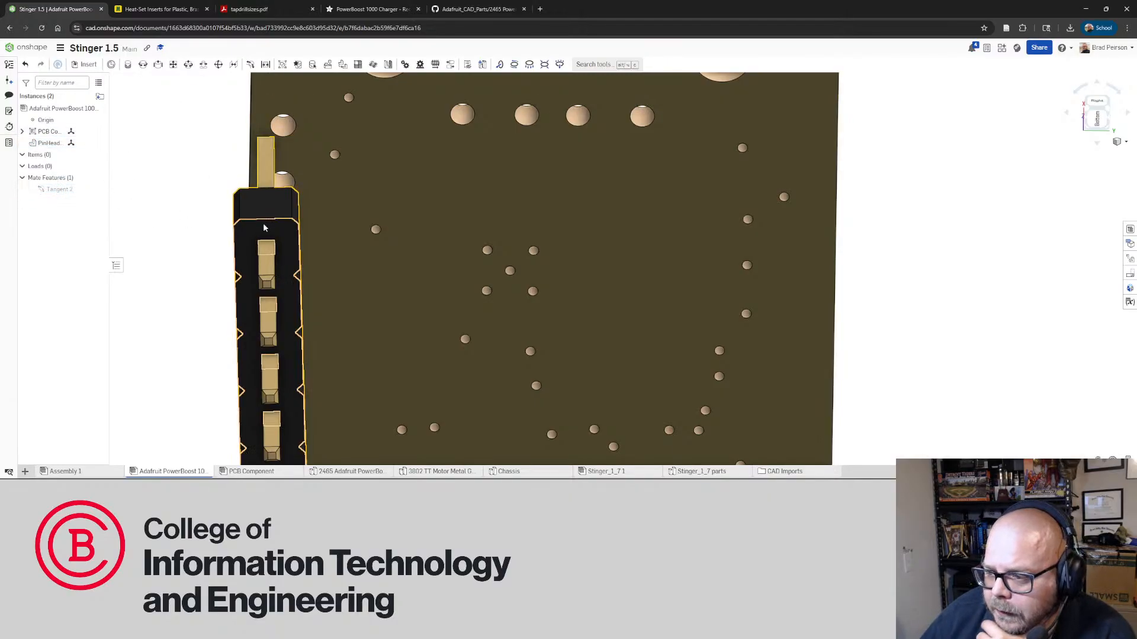
pyautogui.moveTo(273, 208); pyautogui.dragTo(279, 209)
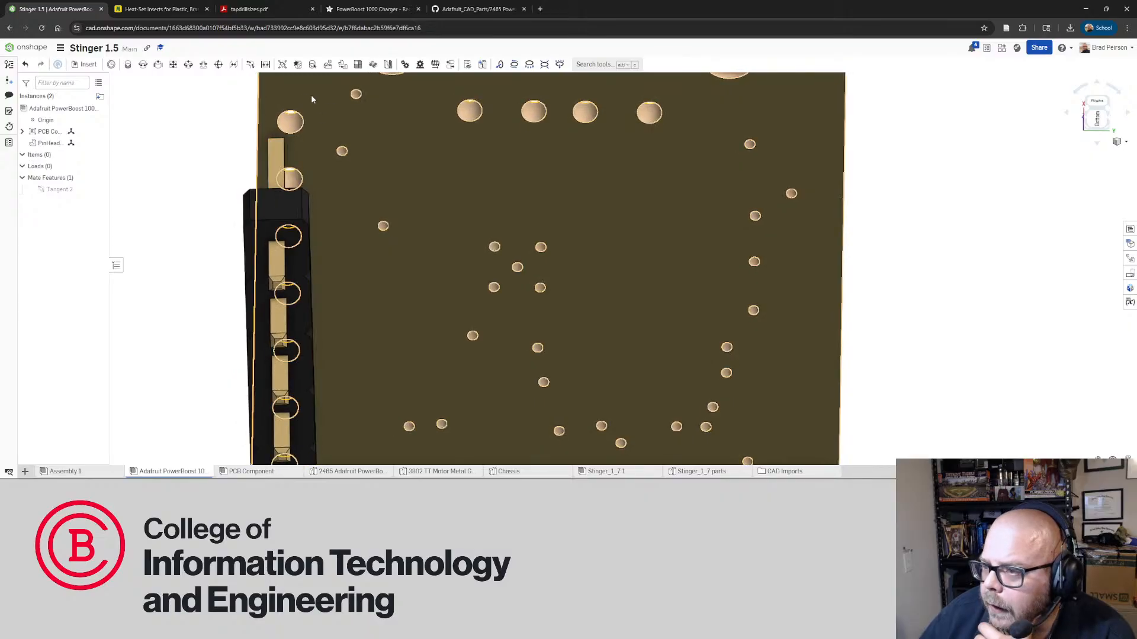
pyautogui.click(173, 64)
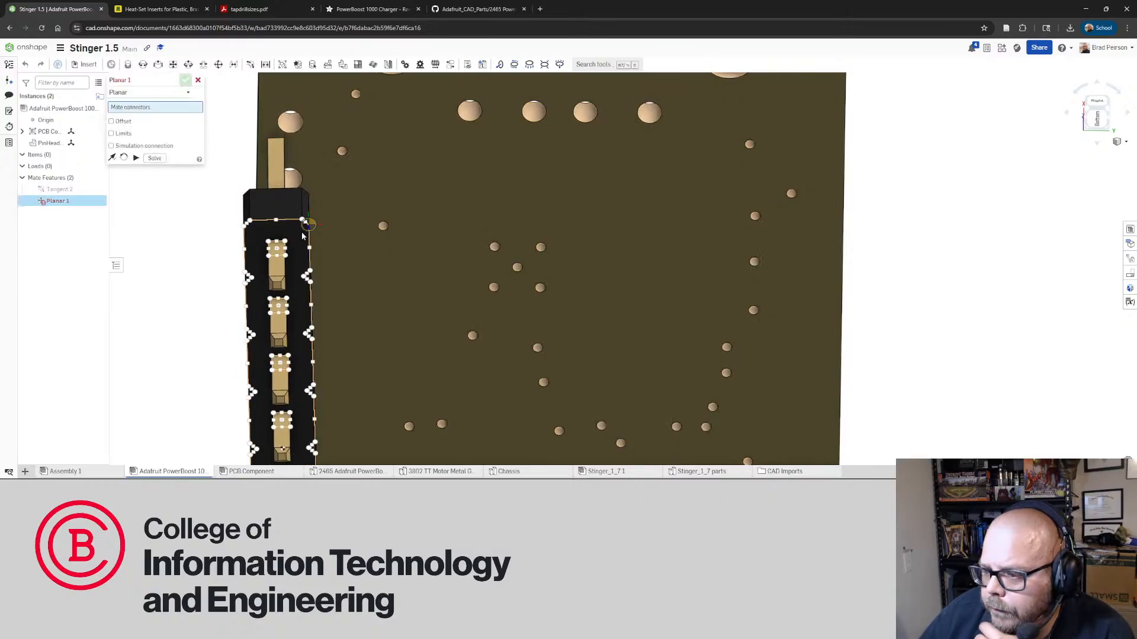
pyautogui.moveTo(290, 197); pyautogui.dragTo(347, 243, button='right')
pyautogui.scroll(-6, 354, 230)
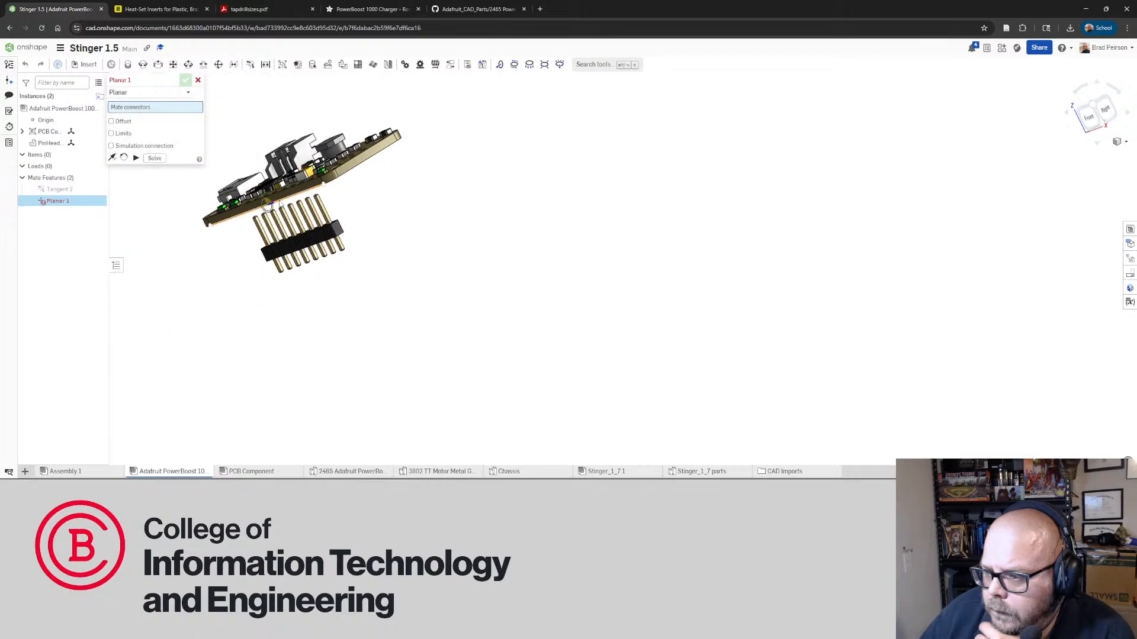
pyautogui.moveTo(281, 204); pyautogui.dragTo(320, 231, button='right')
pyautogui.moveTo(62, 204)
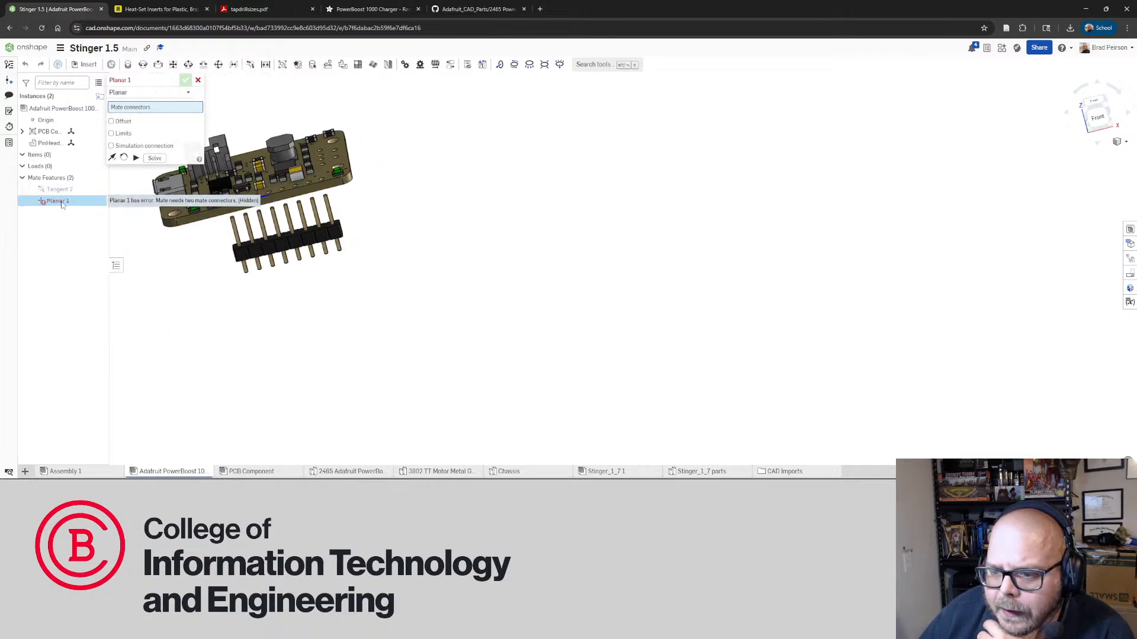
pyautogui.click(198, 80)
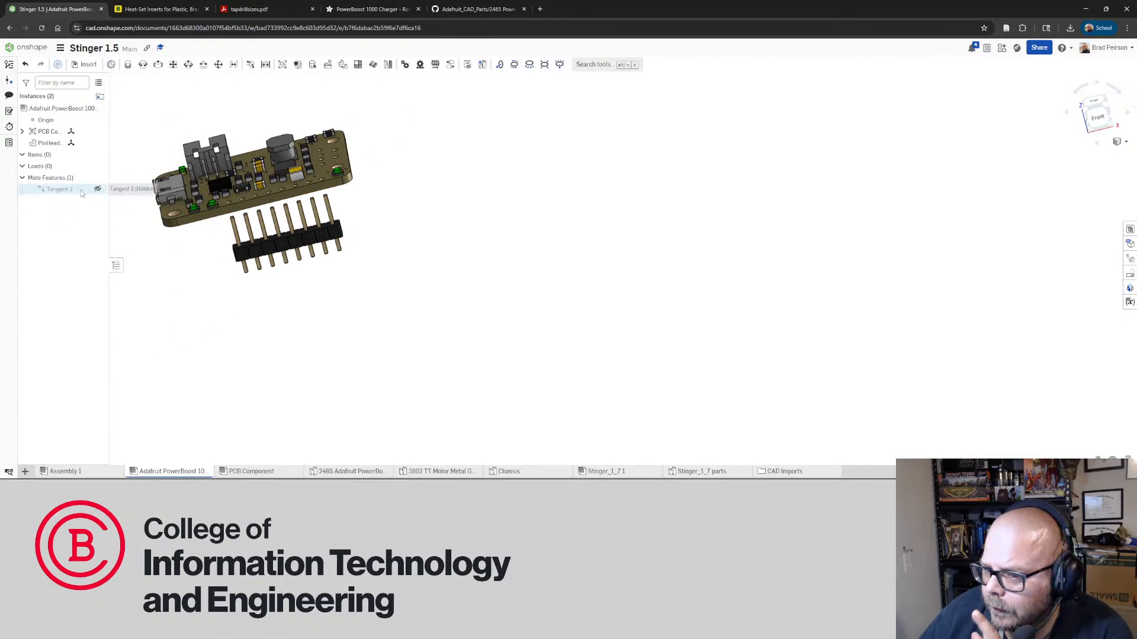
# Delete the remaining tangent mate
pyautogui.rightClick(49, 192)
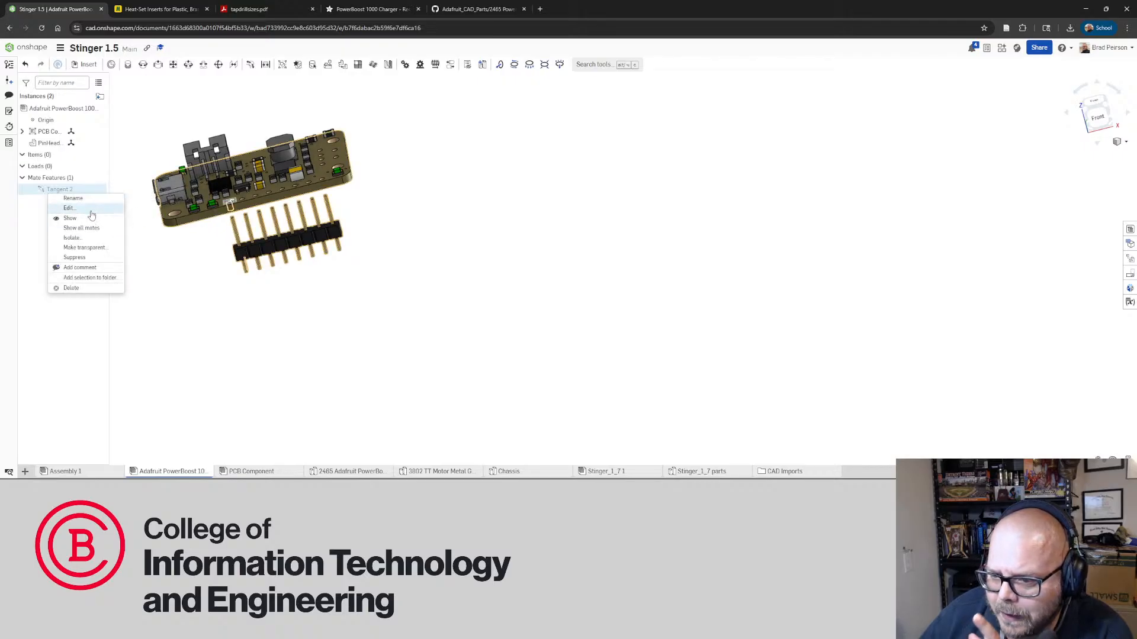
pyautogui.click(90, 291)
# Add a planar mate between the flat end face of the header's plastic body and the board's underside, with the primary axis flipped
pyautogui.moveTo(311, 303); pyautogui.dragTo(279, 195, button='right')
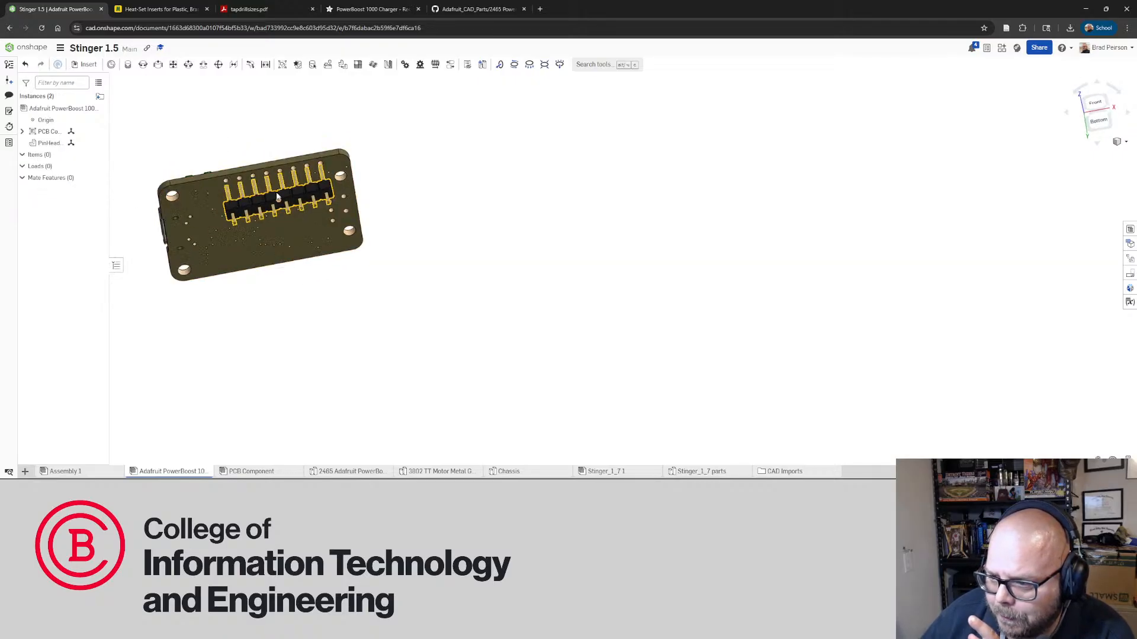
pyautogui.scroll(5, 261, 154)
pyautogui.click(174, 66)
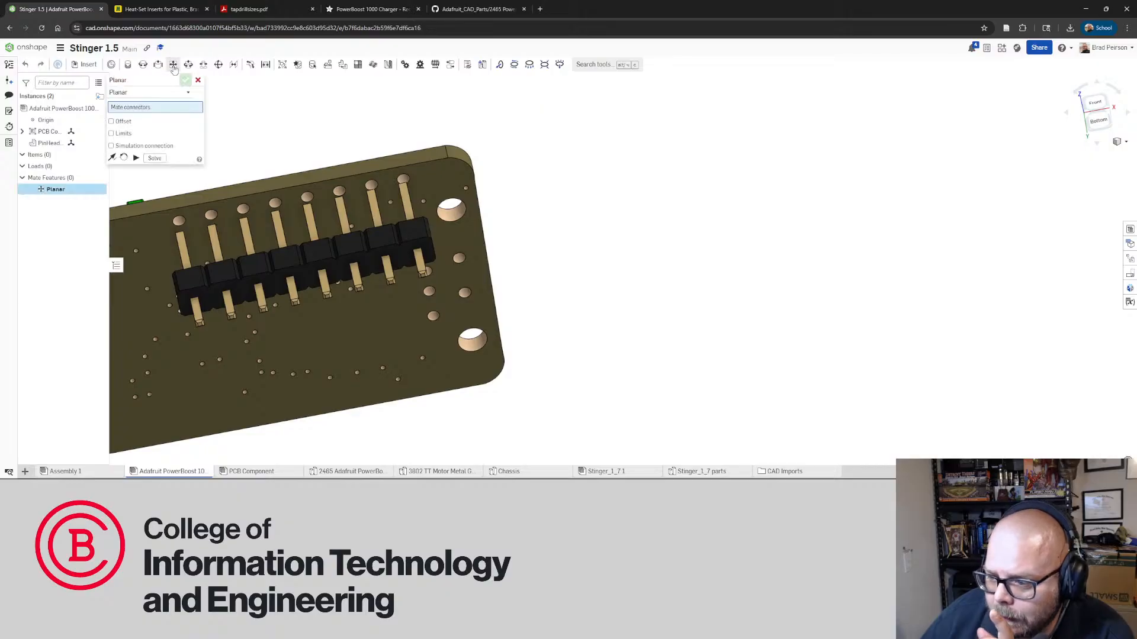
pyautogui.moveTo(284, 255); pyautogui.dragTo(350, 342, button='right')
pyautogui.scroll(-3, 314, 229)
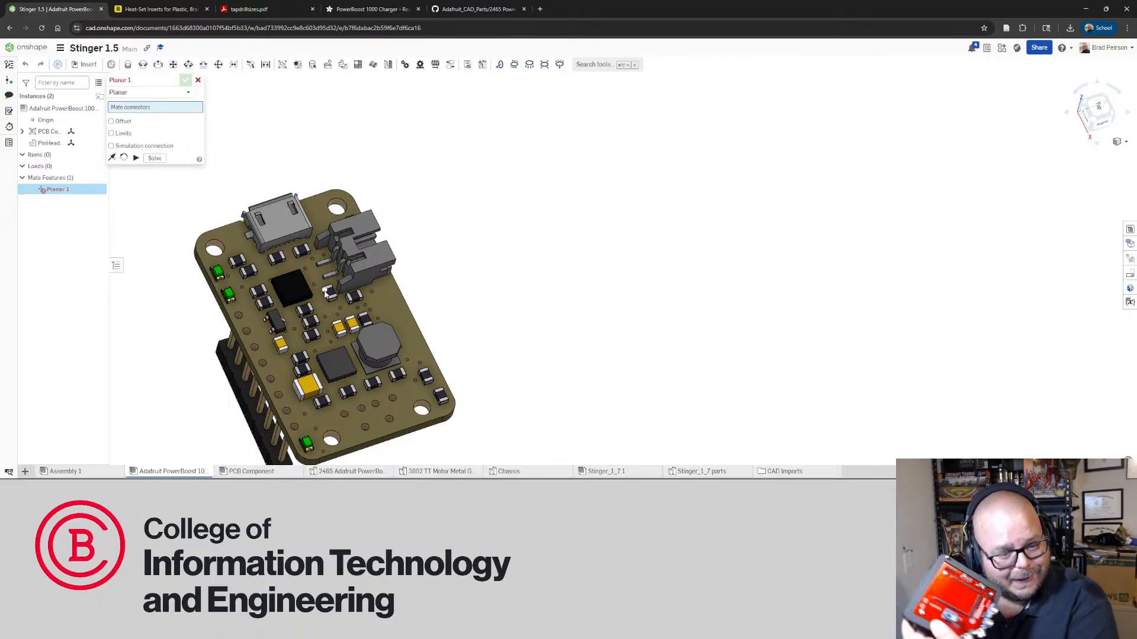
pyautogui.moveTo(335, 283); pyautogui.dragTo(290, 261, button='right')
pyautogui.scroll(6, 274, 319)
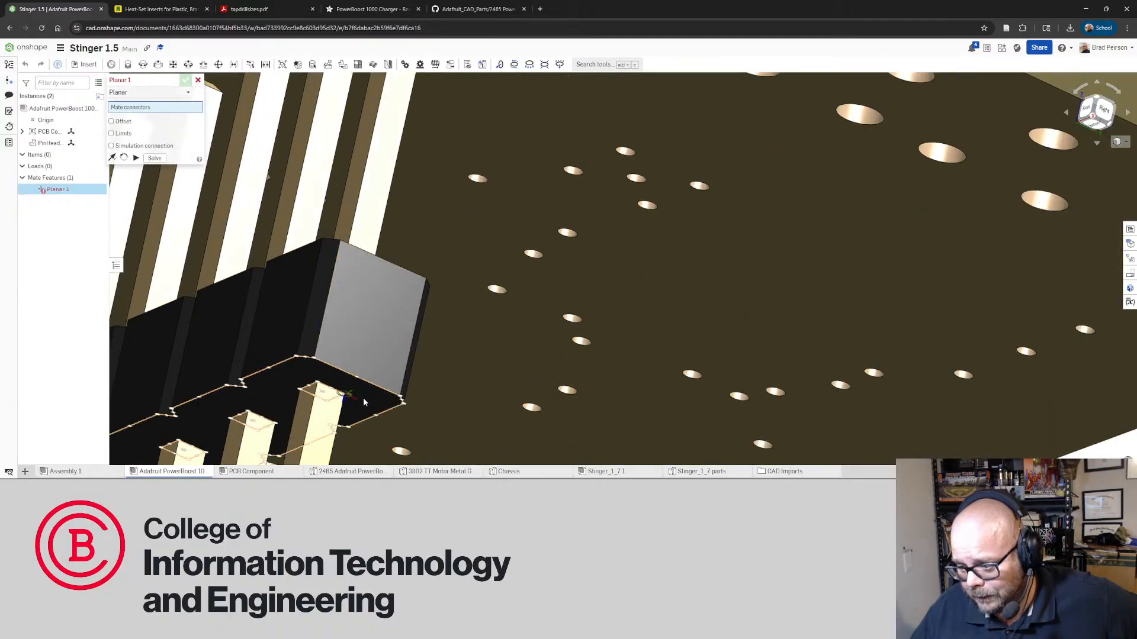
pyautogui.click(364, 396)
pyautogui.scroll(-5, 406, 303)
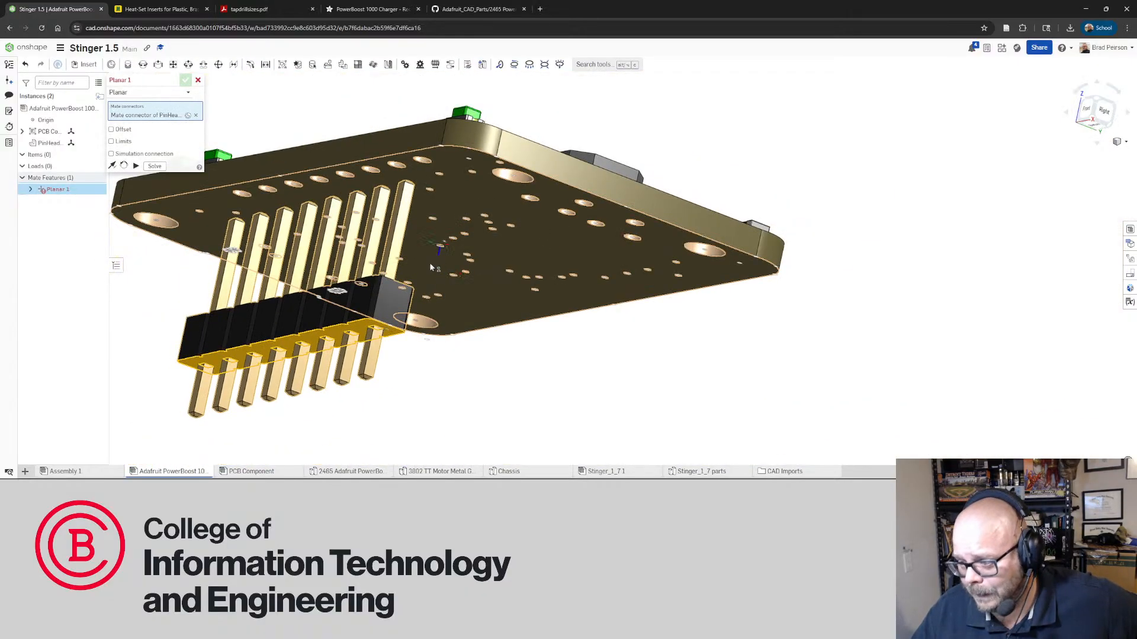
pyautogui.click(425, 263)
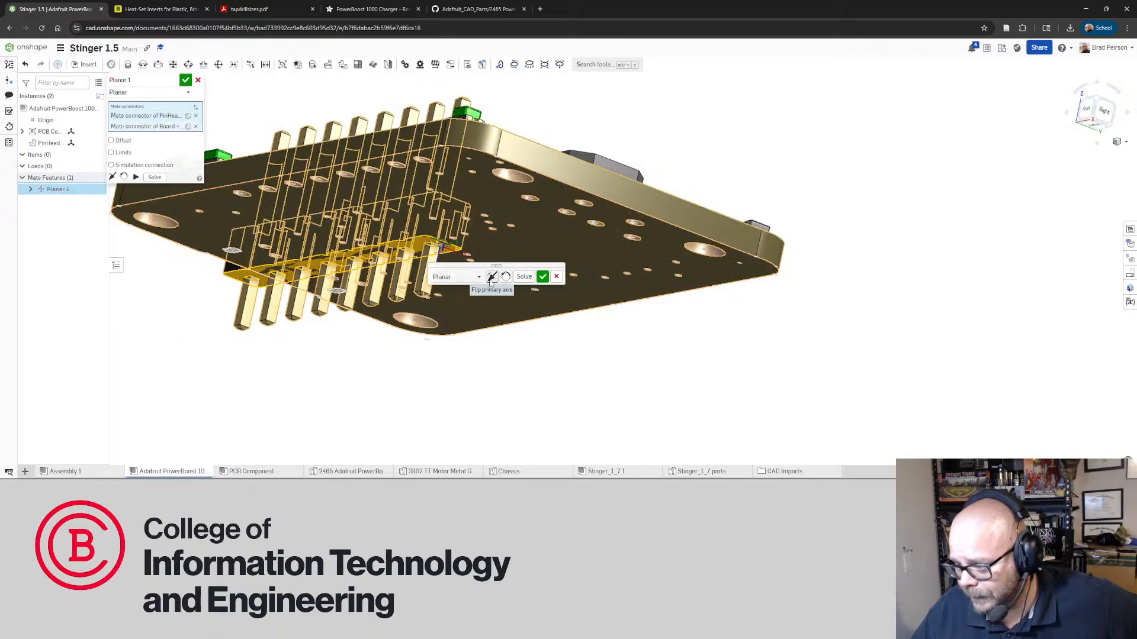
pyautogui.click(491, 278)
pyautogui.click(543, 276)
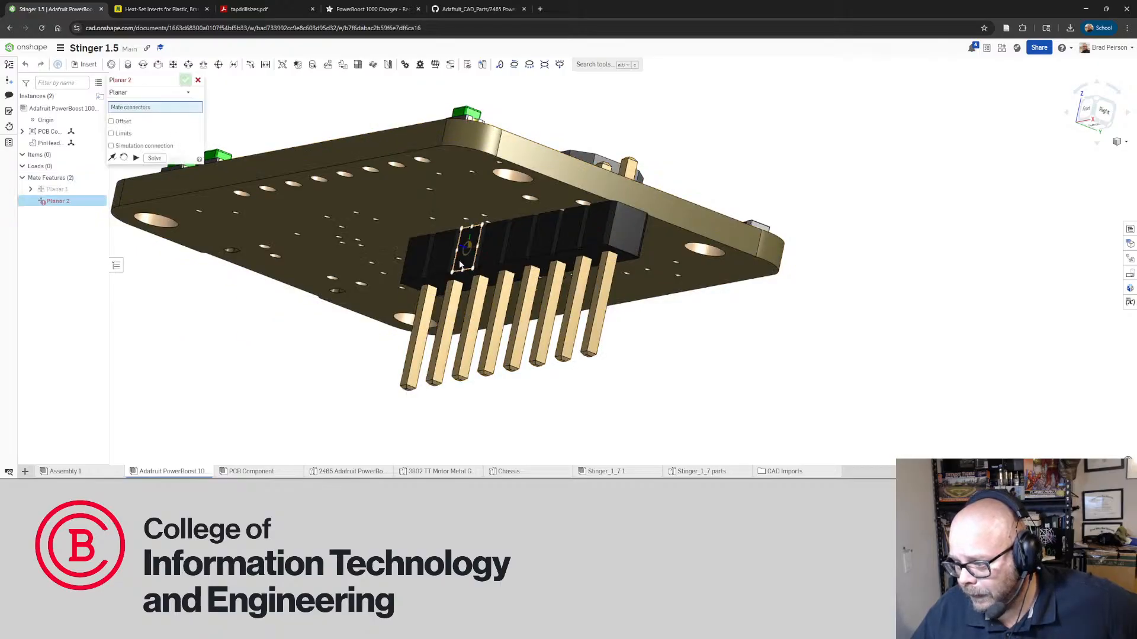
# Slide the header along the board's underside until its pins sit in the edge-row holes, and inspect the fit from both sides
pyautogui.moveTo(460, 265); pyautogui.dragTo(326, 242, button='right')
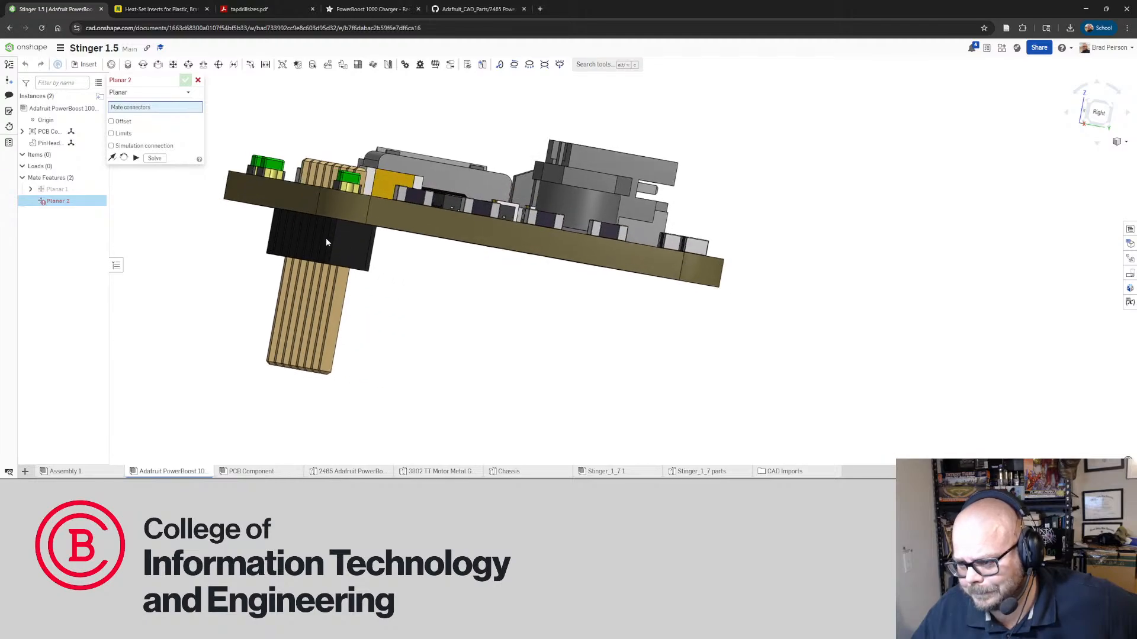
pyautogui.moveTo(326, 241); pyautogui.dragTo(268, 225)
pyautogui.moveTo(338, 248); pyautogui.dragTo(377, 142, button='right')
pyautogui.moveTo(165, 310); pyautogui.dragTo(213, 371)
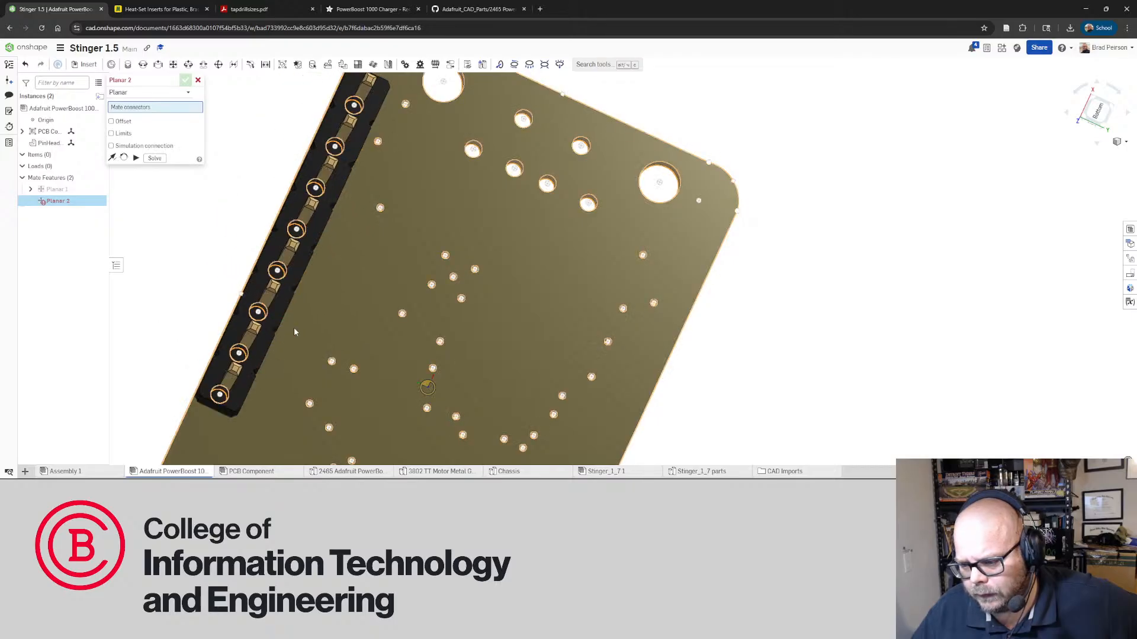
pyautogui.moveTo(294, 332); pyautogui.dragTo(464, 375, button='right')
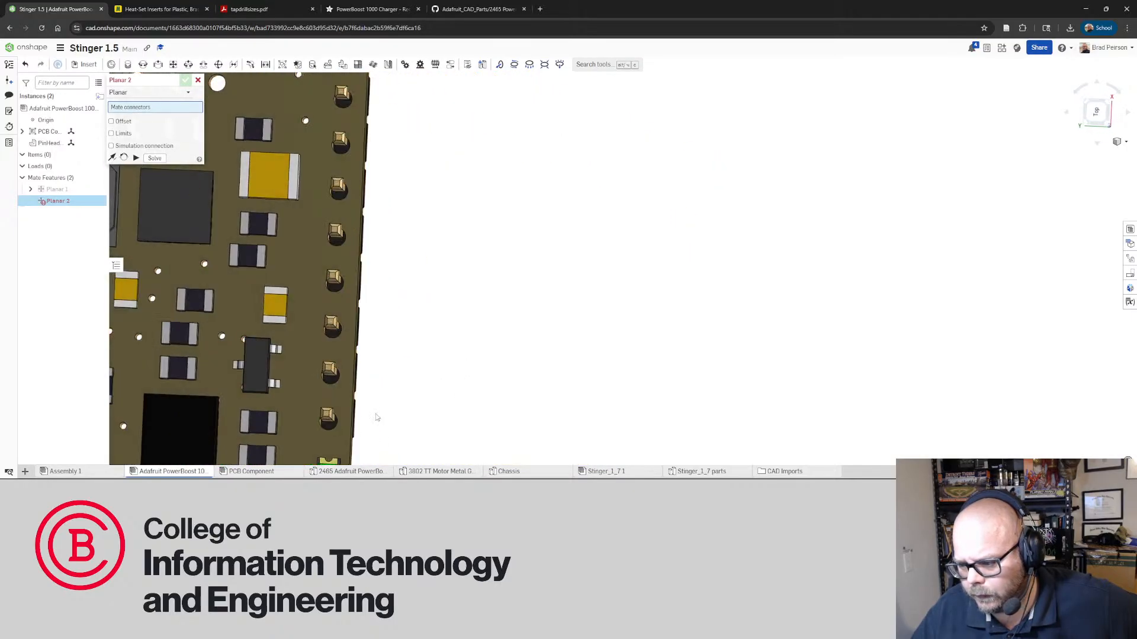
pyautogui.scroll(5, 329, 415)
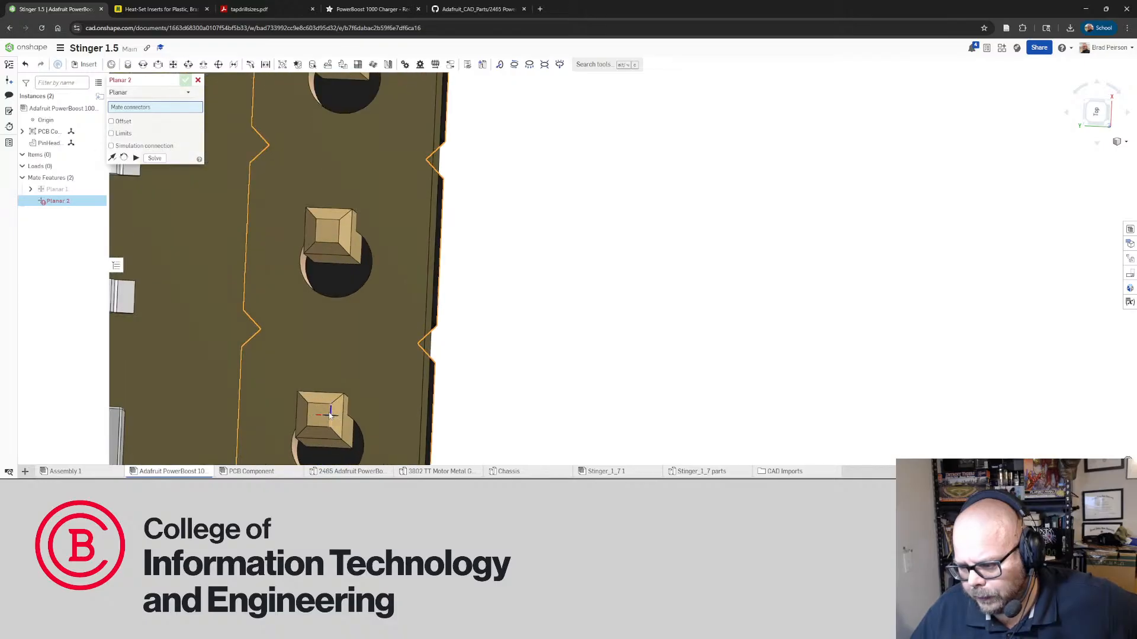
pyautogui.click(319, 415)
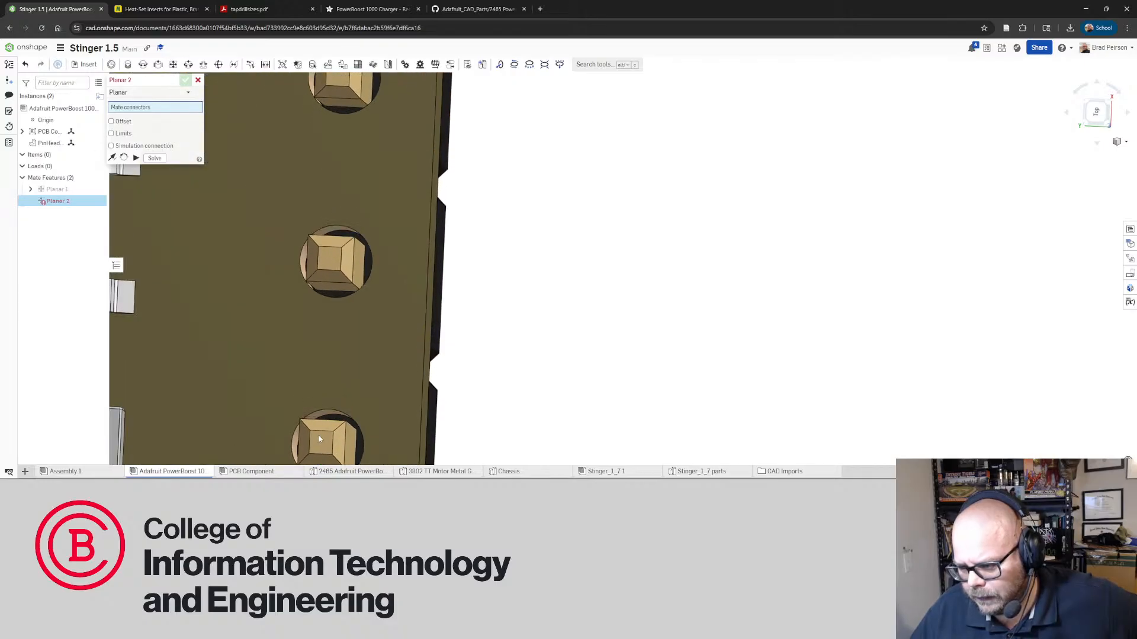
pyautogui.moveTo(474, 403); pyautogui.dragTo(387, 399, button='right')
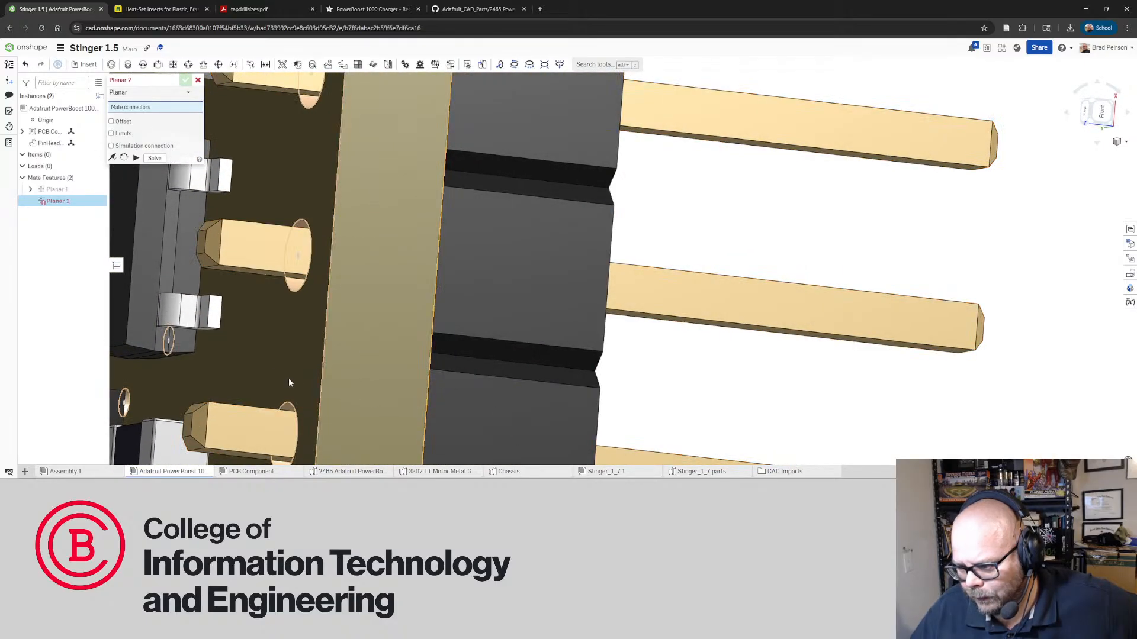
pyautogui.moveTo(289, 379); pyautogui.dragTo(190, 343, button='right')
pyautogui.scroll(-4, 332, 338)
pyautogui.moveTo(331, 337); pyautogui.dragTo(450, 347, button='right')
pyautogui.scroll(5, 282, 347)
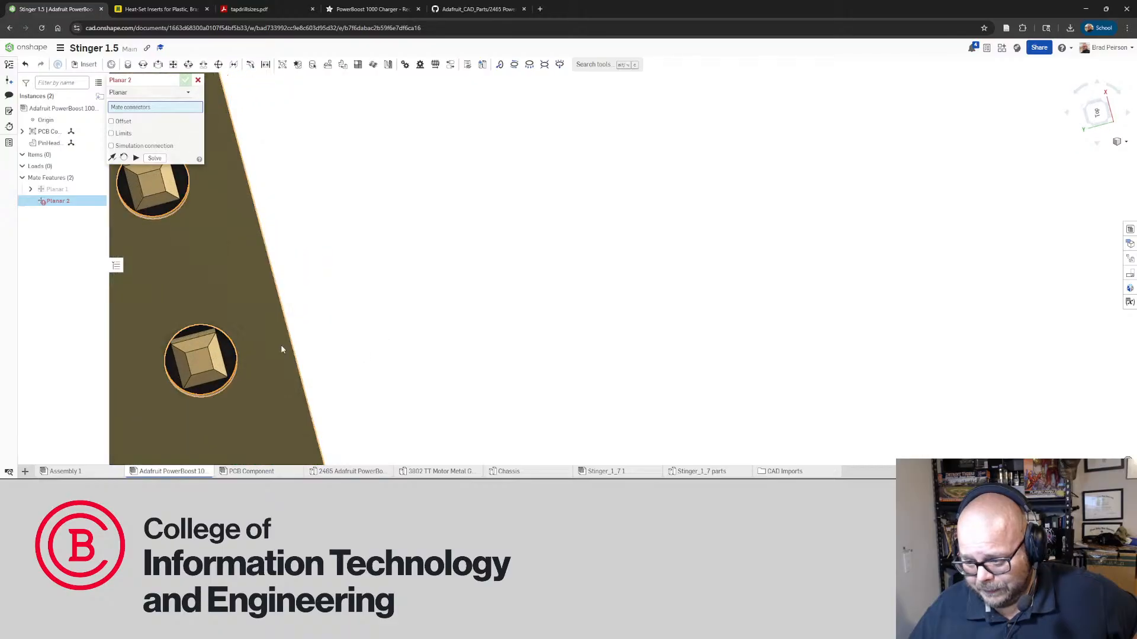
pyautogui.moveTo(282, 347); pyautogui.dragTo(275, 318, button='right')
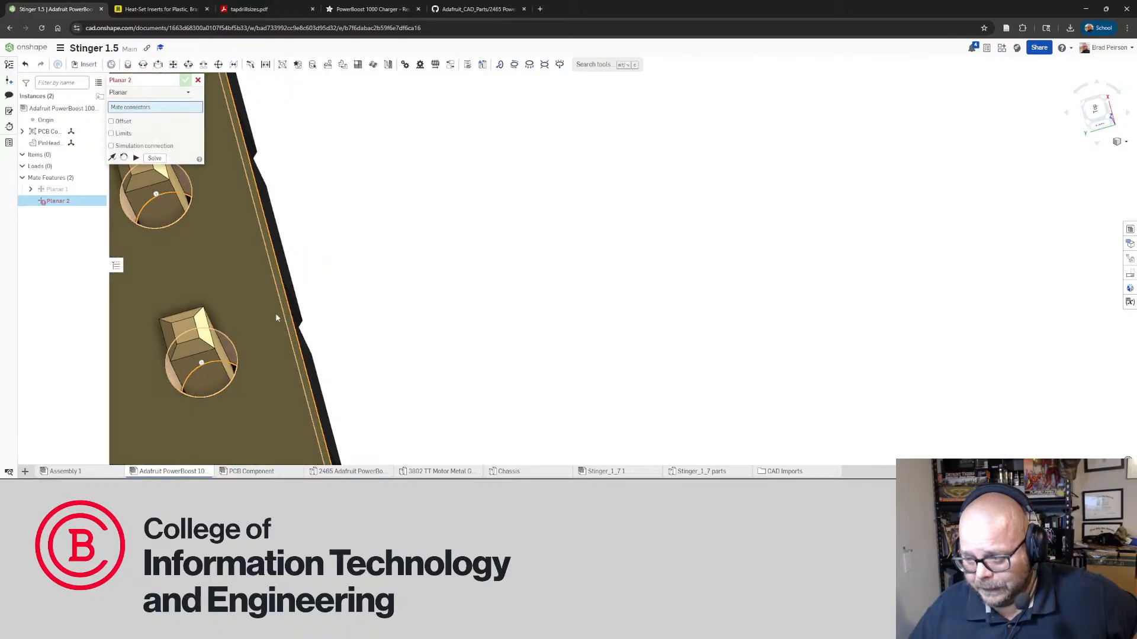
# With the Tangent mate active, slide the header along the board so its pins stand clear of the edge-row holes
pyautogui.click(250, 65)
pyautogui.scroll(-8, 303, 294)
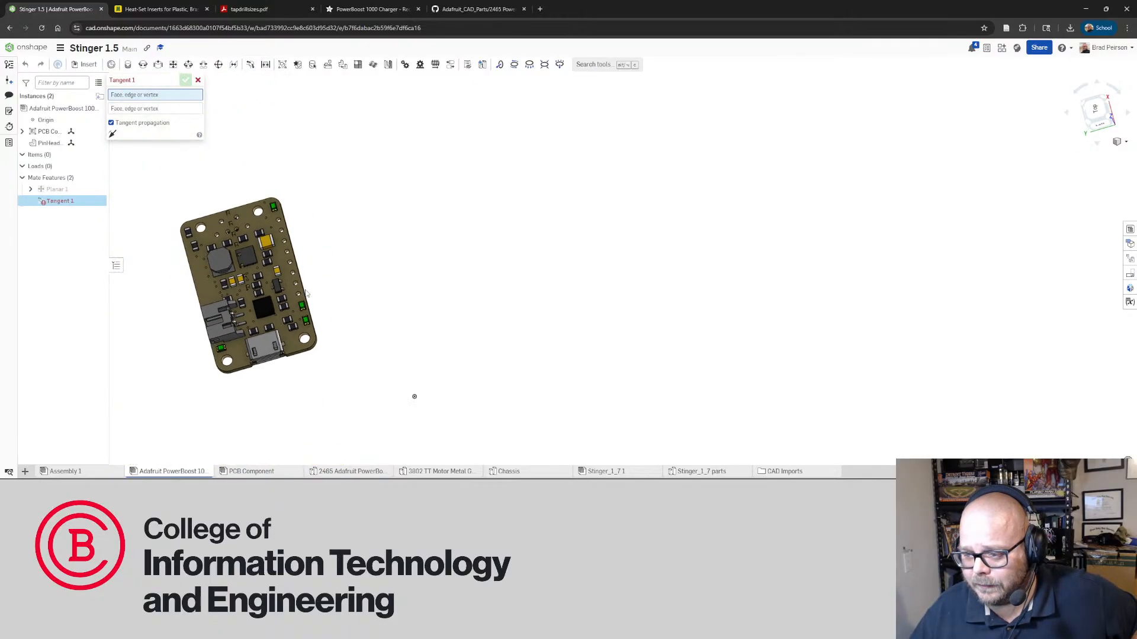
pyautogui.moveTo(307, 294); pyautogui.dragTo(201, 299, button='right')
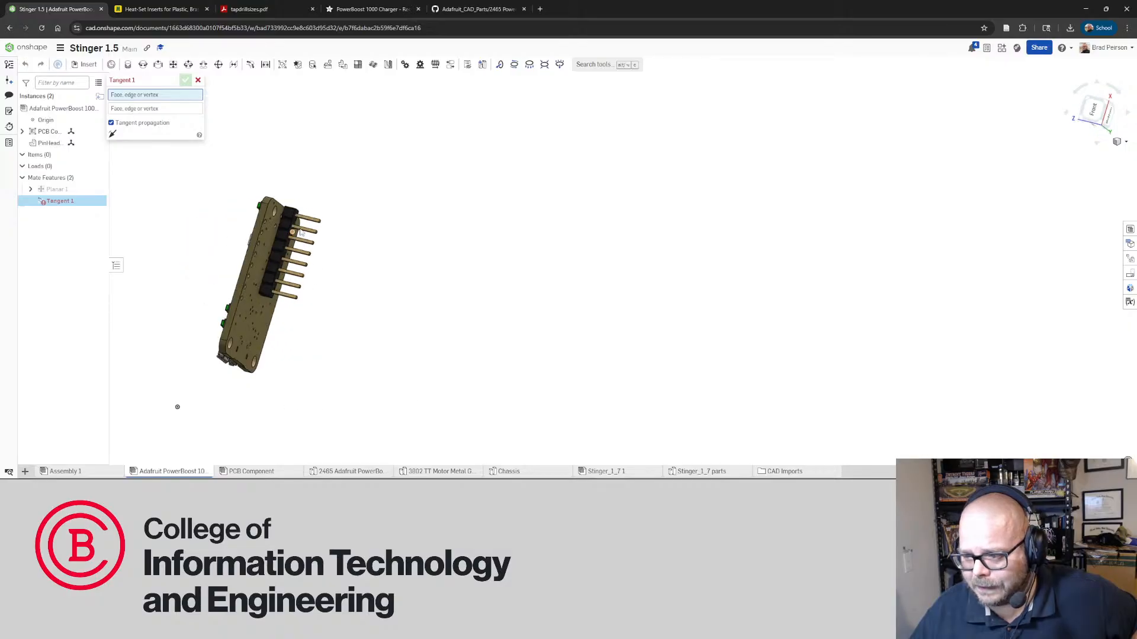
pyautogui.moveTo(177, 407); pyautogui.dragTo(176, 460, button='right')
pyautogui.moveTo(278, 249); pyautogui.dragTo(230, 300)
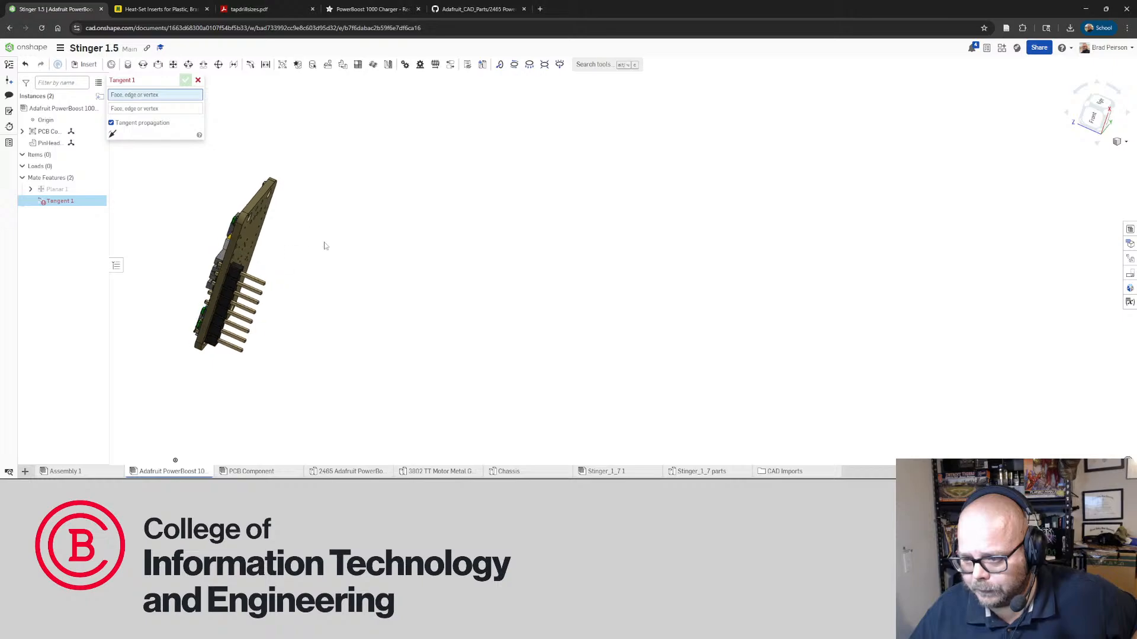
pyautogui.moveTo(322, 247); pyautogui.dragTo(300, 267, button='right')
pyautogui.scroll(9, 197, 254)
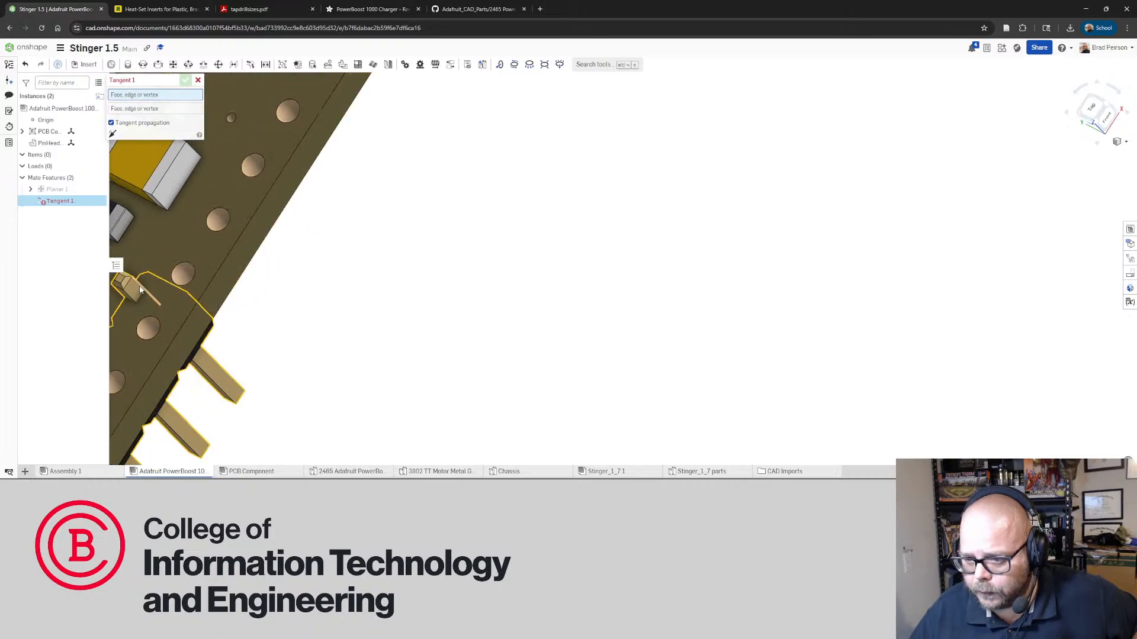
pyautogui.scroll(5, 148, 287)
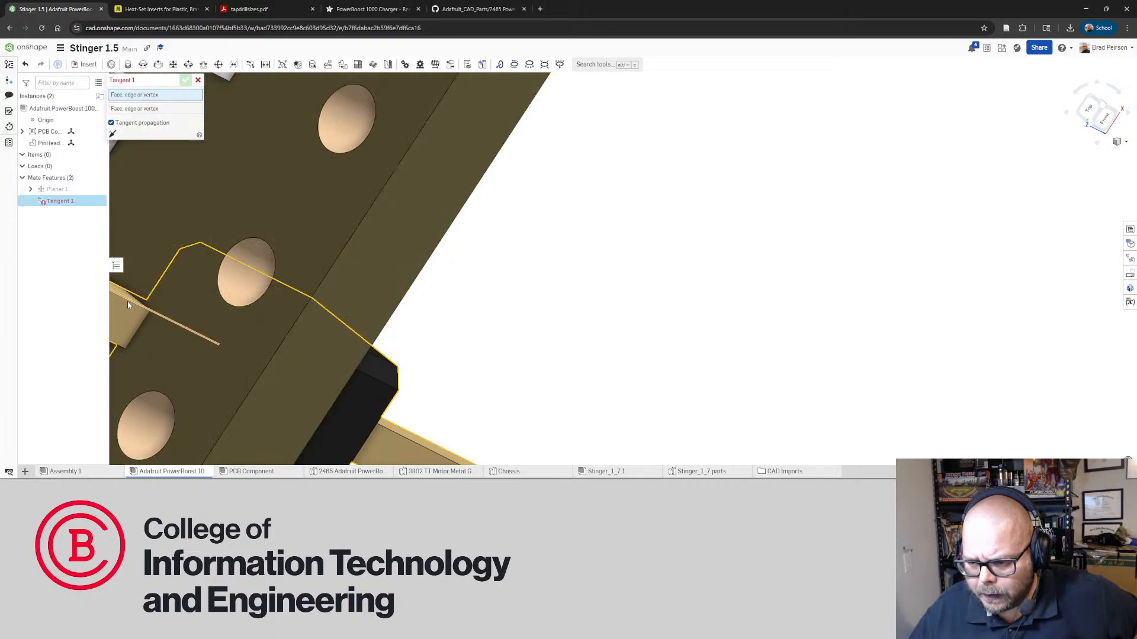
pyautogui.click(129, 303)
pyautogui.scroll(-4, 261, 288)
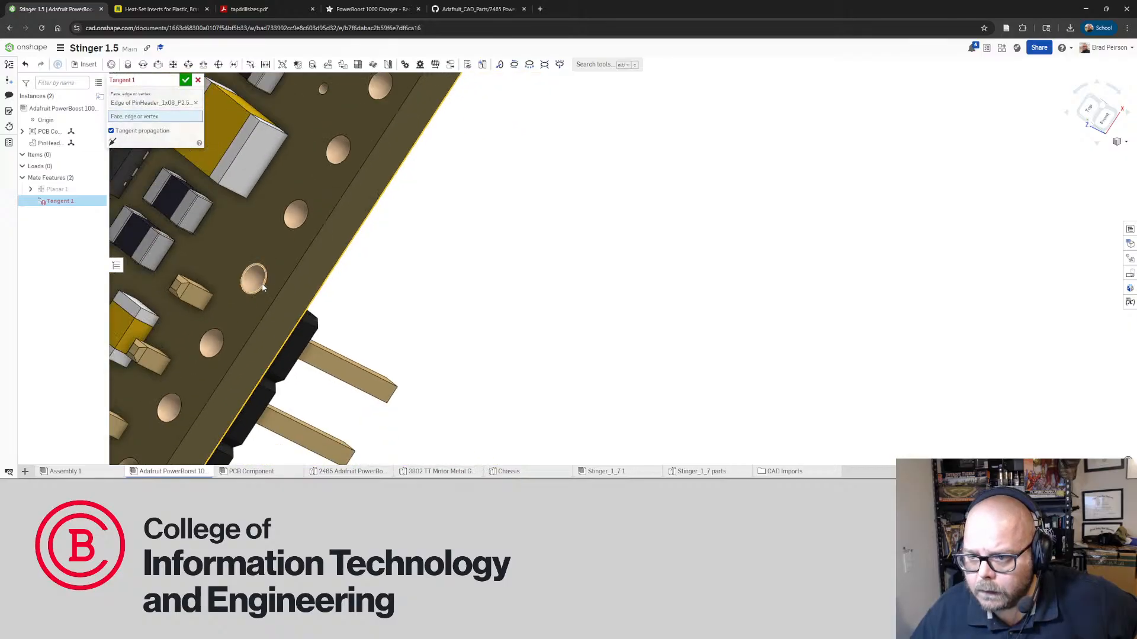
pyautogui.moveTo(263, 287); pyautogui.dragTo(338, 213, button='right')
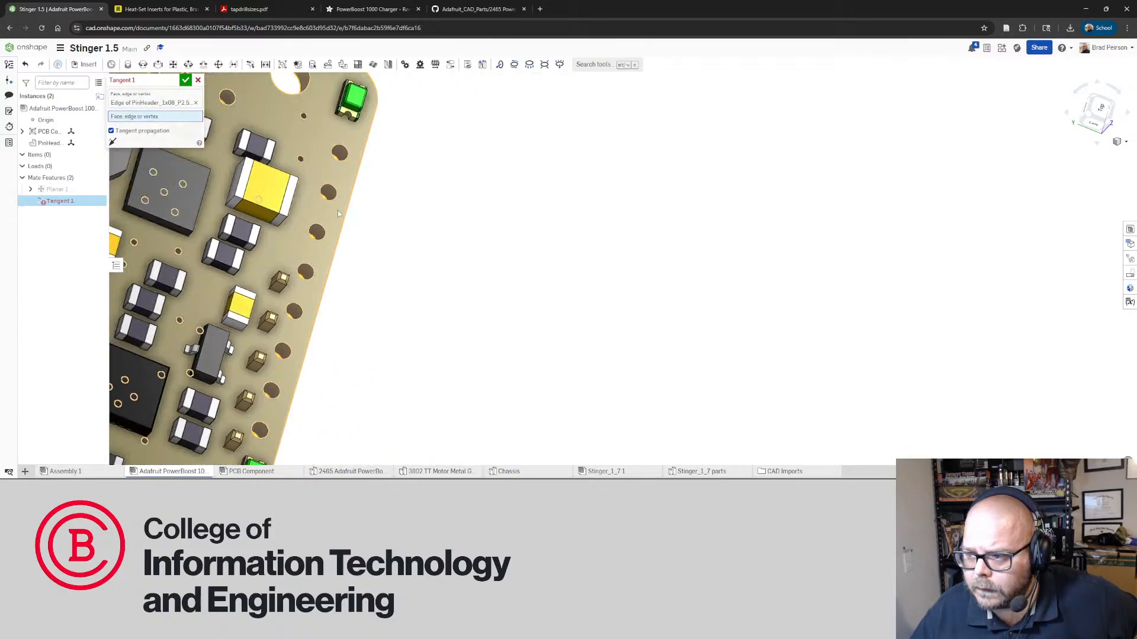
pyautogui.click(339, 155)
pyautogui.scroll(5, 331, 216)
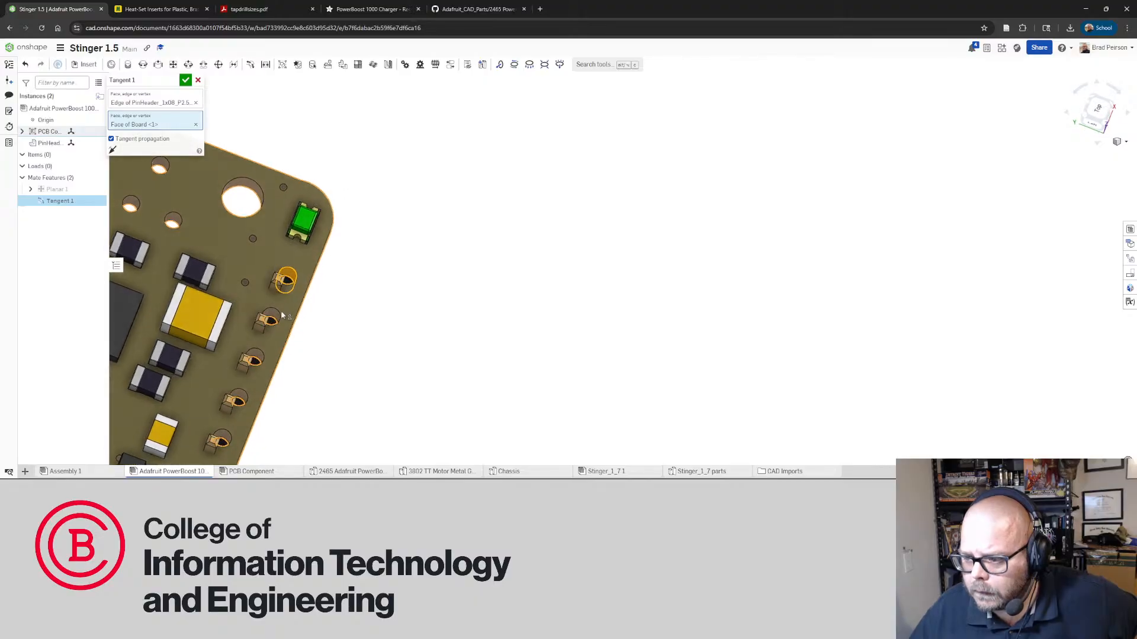
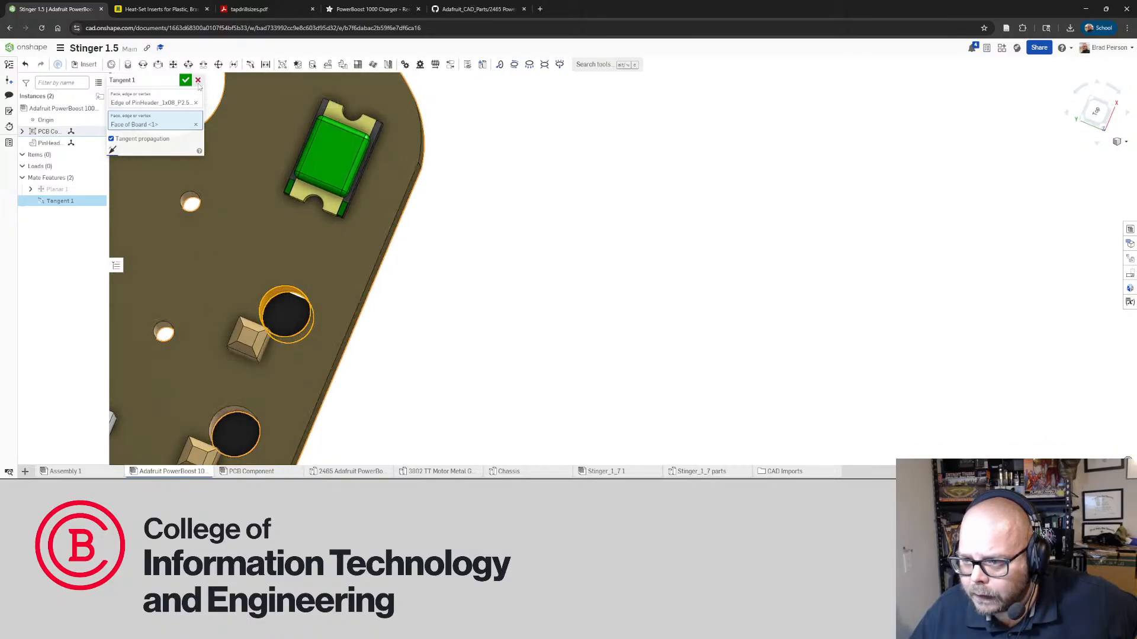
pyautogui.press('Escape')
# Slide the pin header along the board's underside until its eight pins sit inside the edge-row holes
pyautogui.scroll(-8, 319, 314)
pyautogui.moveTo(330, 303); pyautogui.dragTo(208, 285, button='right')
pyautogui.scroll(-2, 209, 285)
pyautogui.scroll(4, 270, 311)
pyautogui.moveTo(274, 310); pyautogui.dragTo(392, 325, button='right')
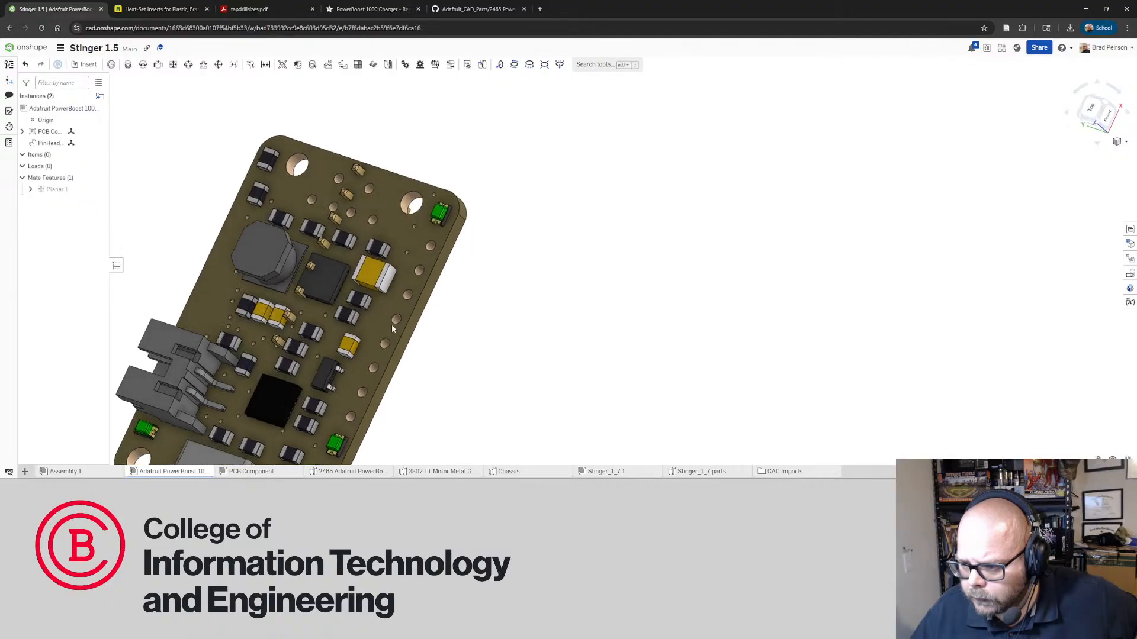
pyautogui.scroll(3, 343, 267)
pyautogui.moveTo(349, 271); pyautogui.dragTo(393, 305, button='right')
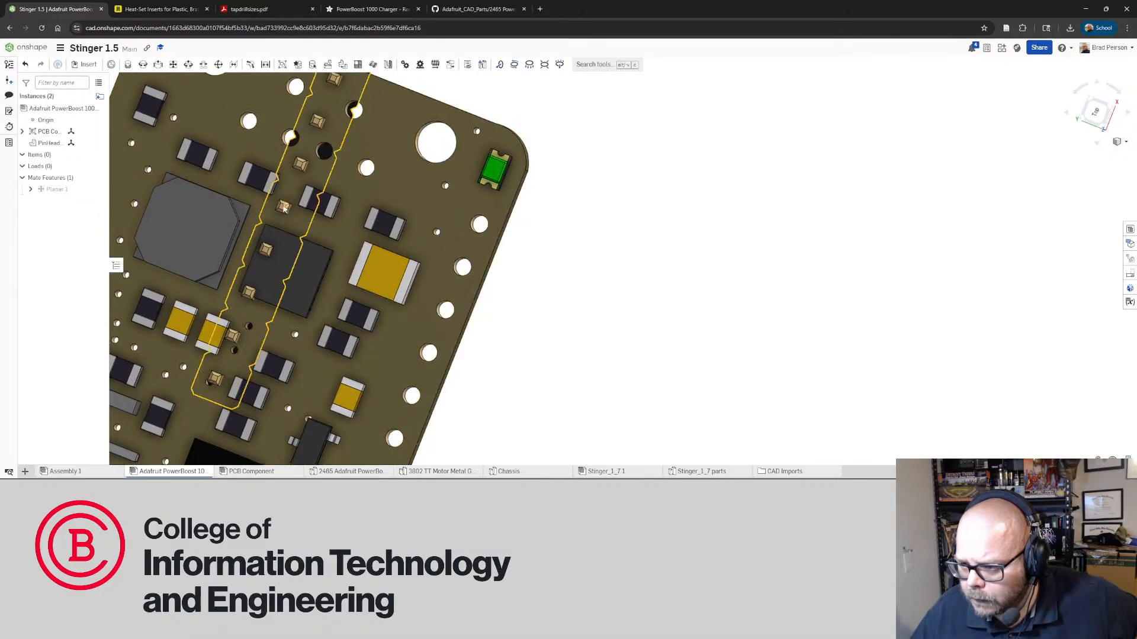
pyautogui.moveTo(283, 209); pyautogui.dragTo(351, 258)
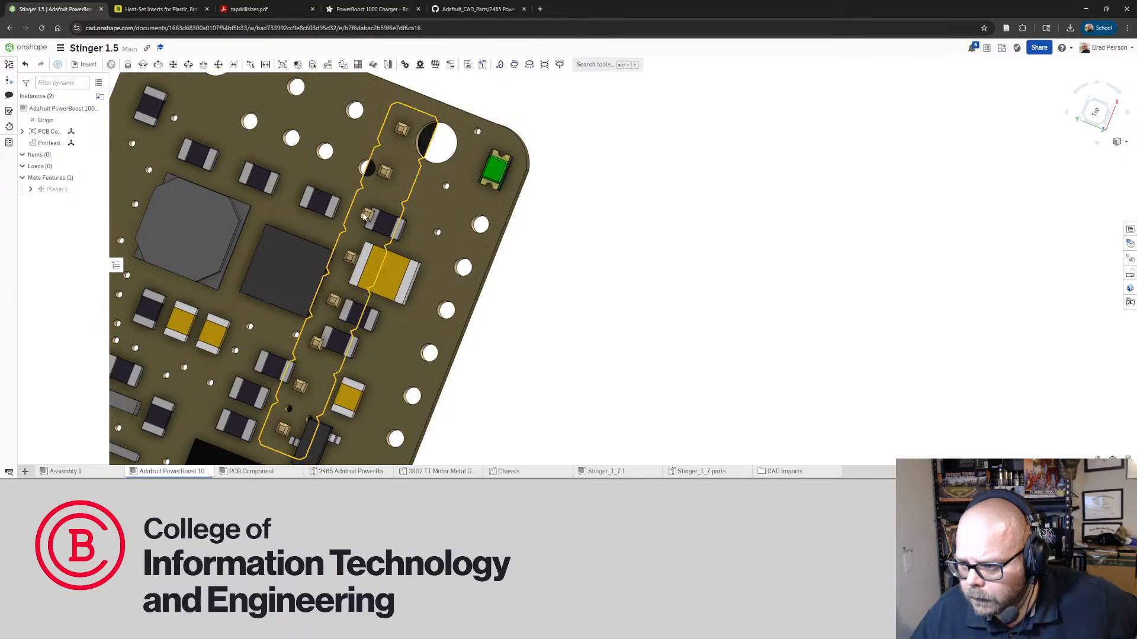
pyautogui.moveTo(465, 294); pyautogui.dragTo(453, 305)
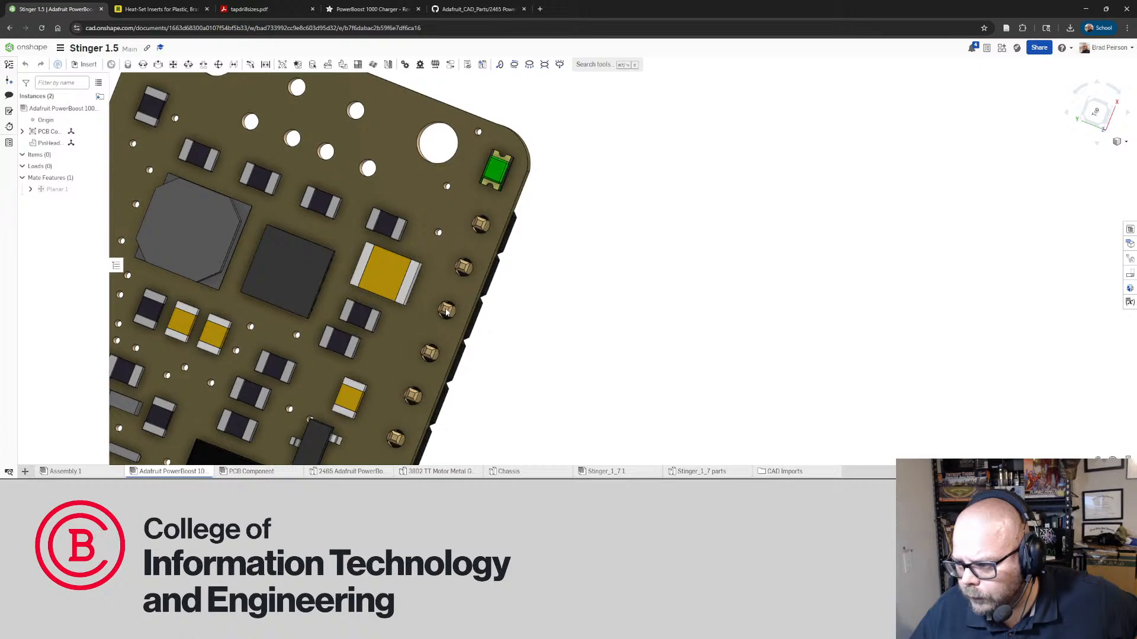
pyautogui.scroll(10, 515, 273)
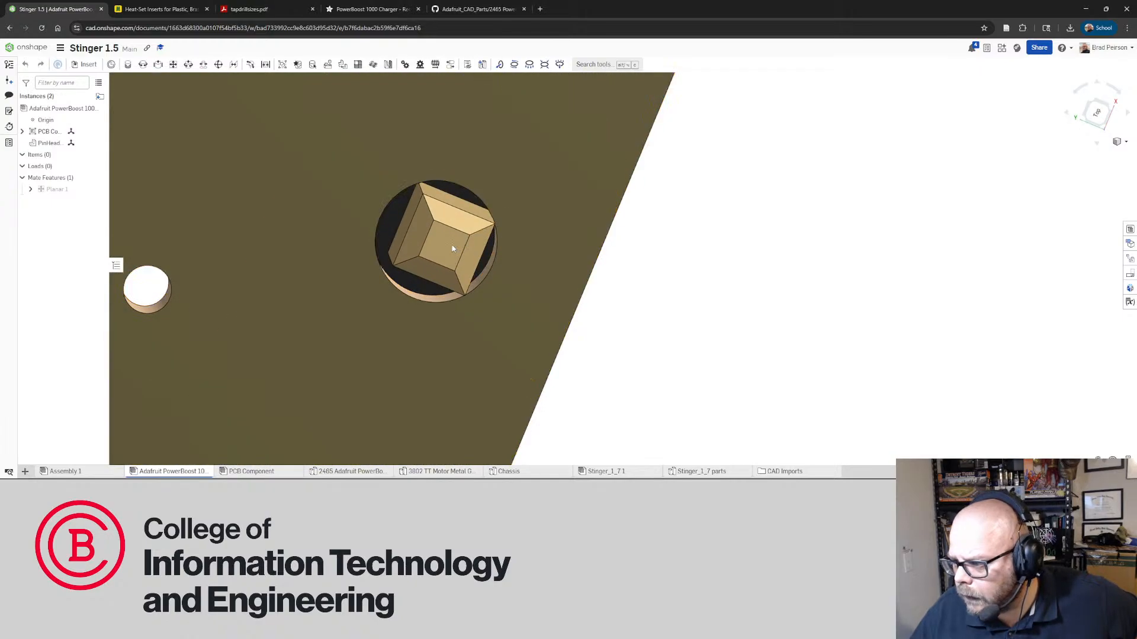
pyautogui.moveTo(452, 248); pyautogui.dragTo(453, 244)
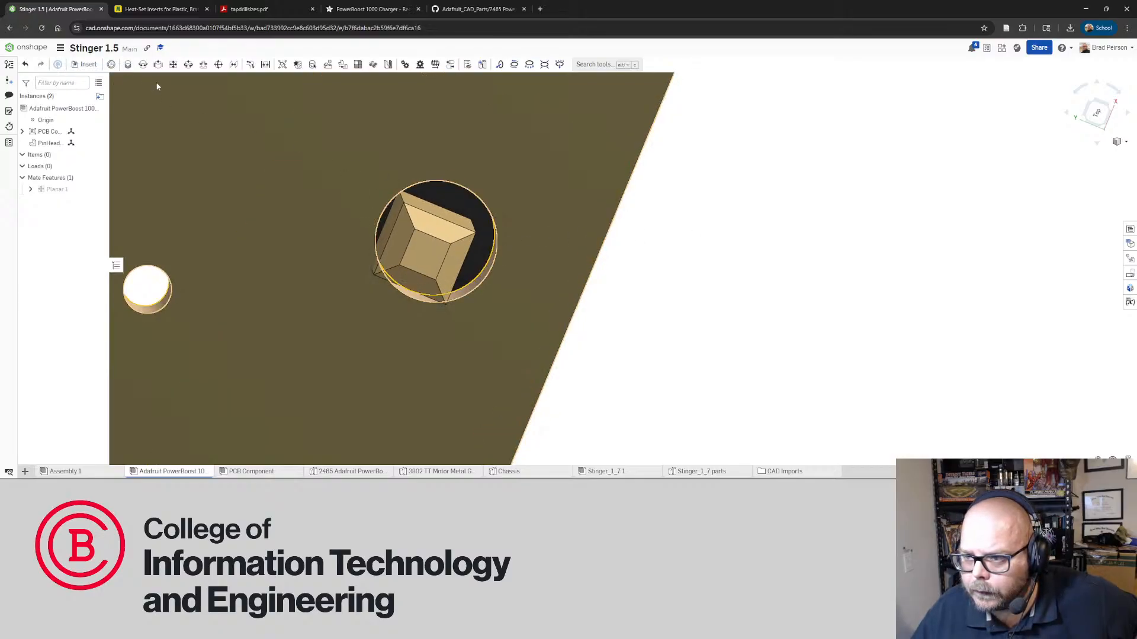
# Add a tangent mate between the wall of the edge-row hole nearest the single green LED and a long edge of its header pin
pyautogui.moveTo(462, 181); pyautogui.dragTo(509, 188, button='right')
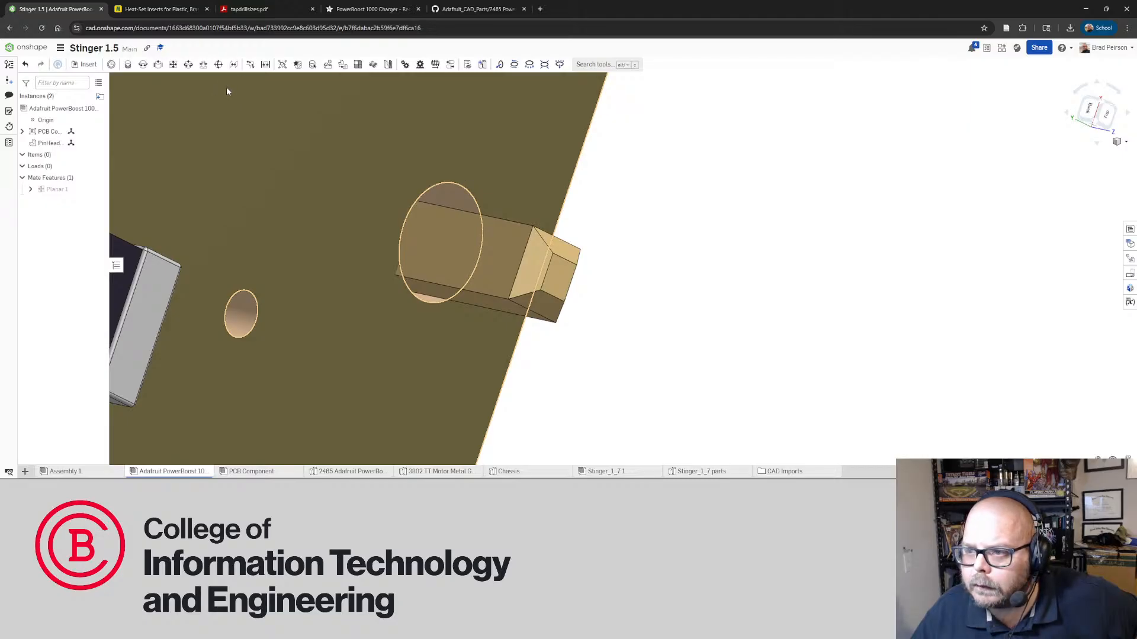
pyautogui.click(250, 64)
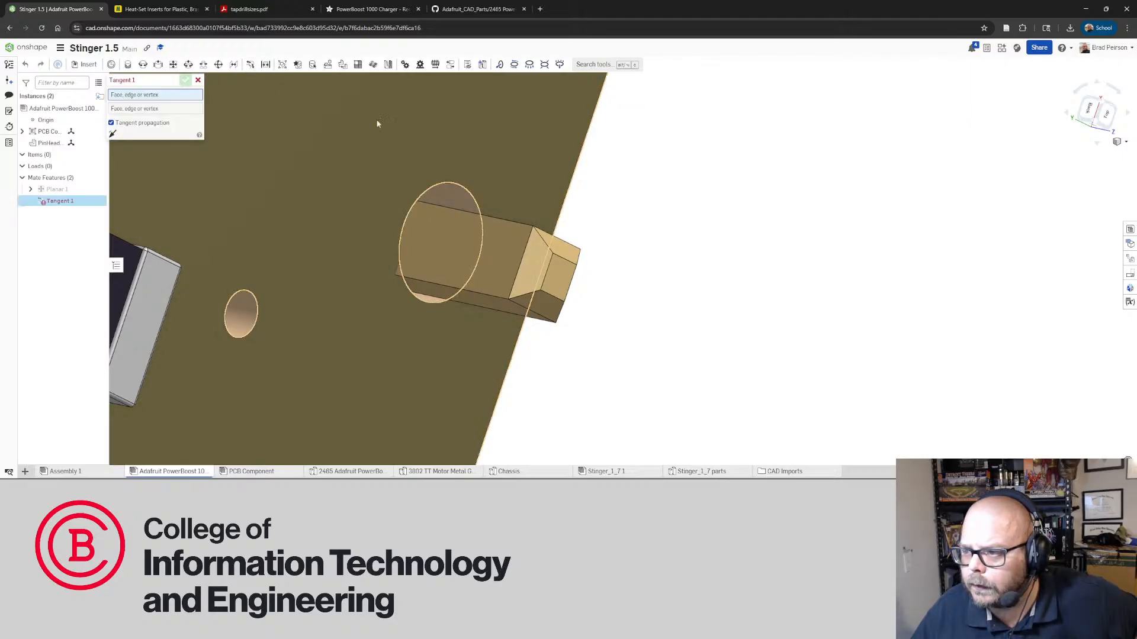
pyautogui.moveTo(482, 189); pyautogui.dragTo(470, 226, button='right')
pyautogui.click(470, 210)
pyautogui.click(420, 236)
pyautogui.scroll(-3, 461, 226)
pyautogui.scroll(-5, 470, 228)
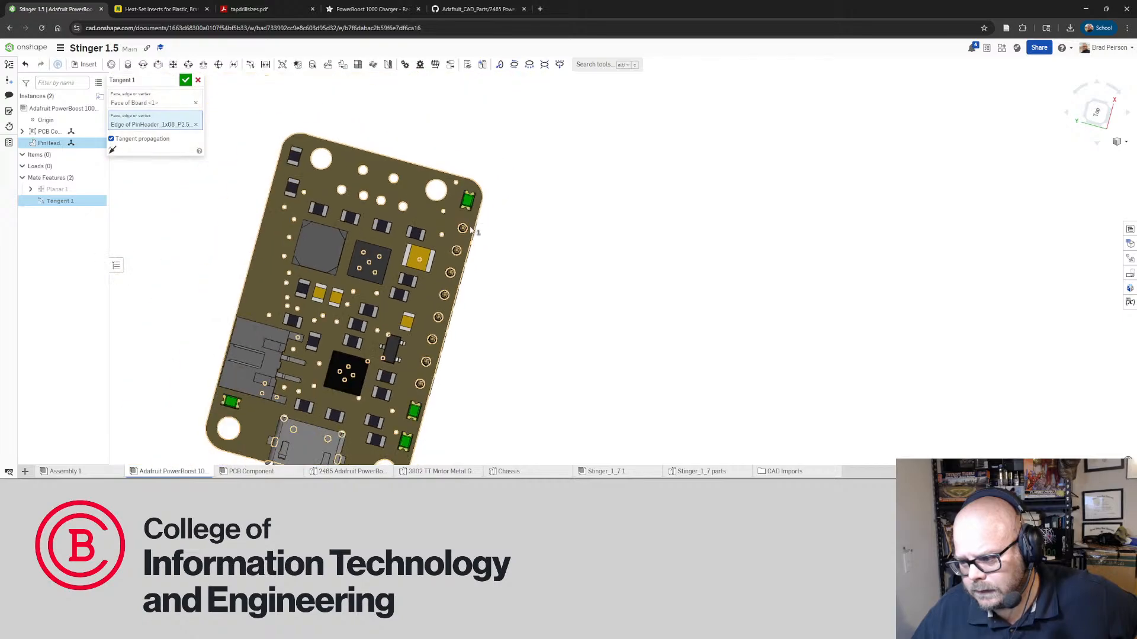
pyautogui.scroll(6, 450, 379)
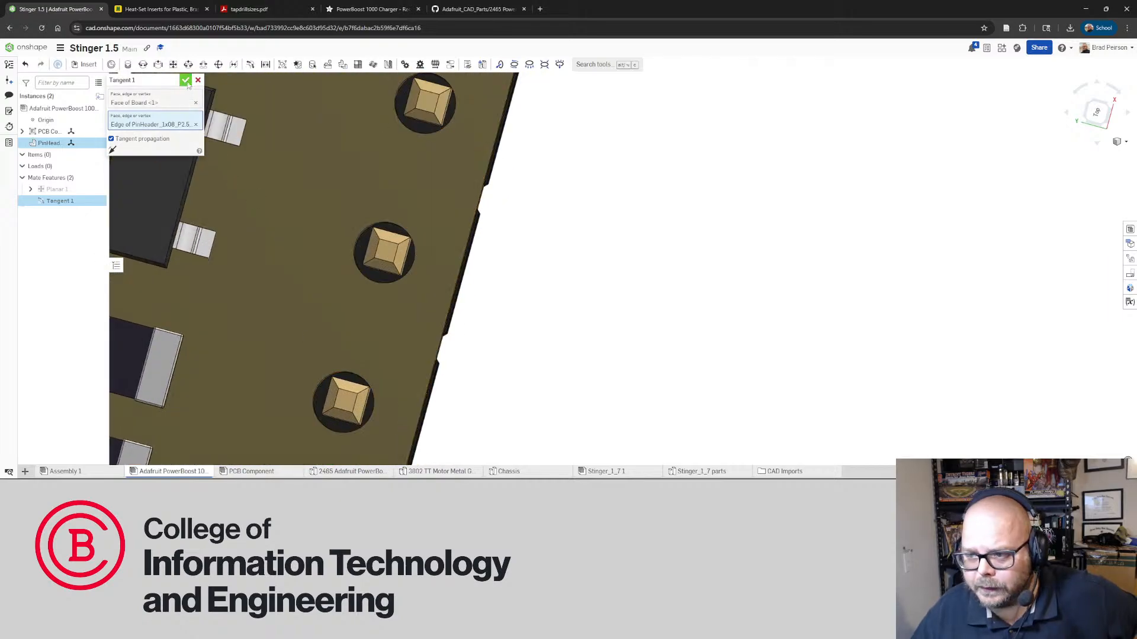
pyautogui.click(185, 81)
# Add a second tangent mate between a long edge of the header pin at the row's opposite end and the wall of its hole
pyautogui.click(250, 64)
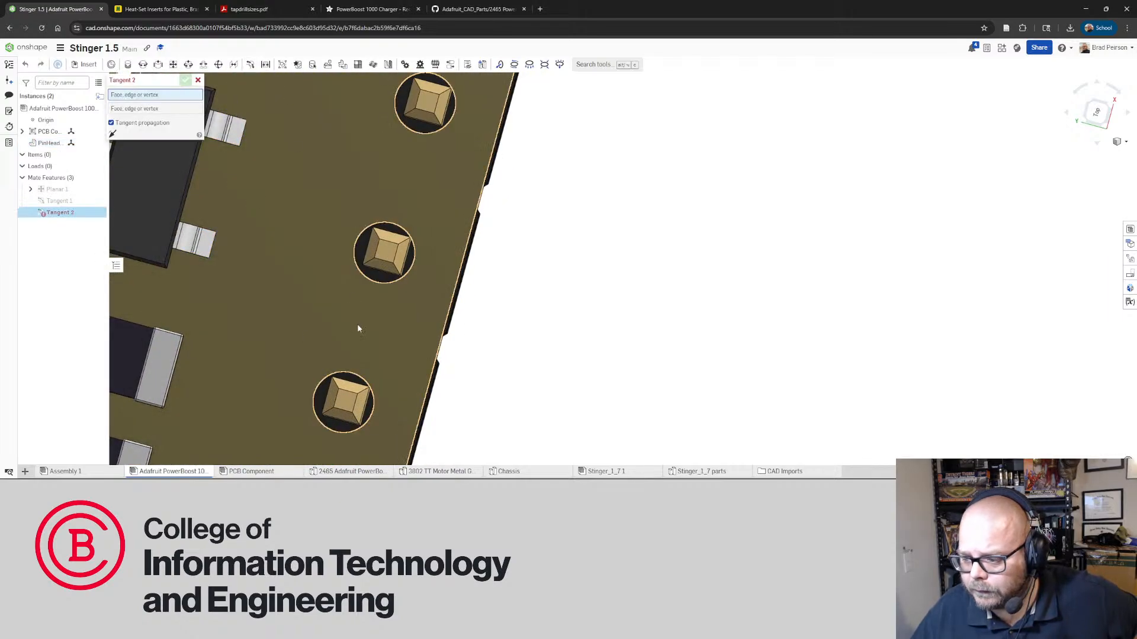
pyautogui.scroll(5, 361, 438)
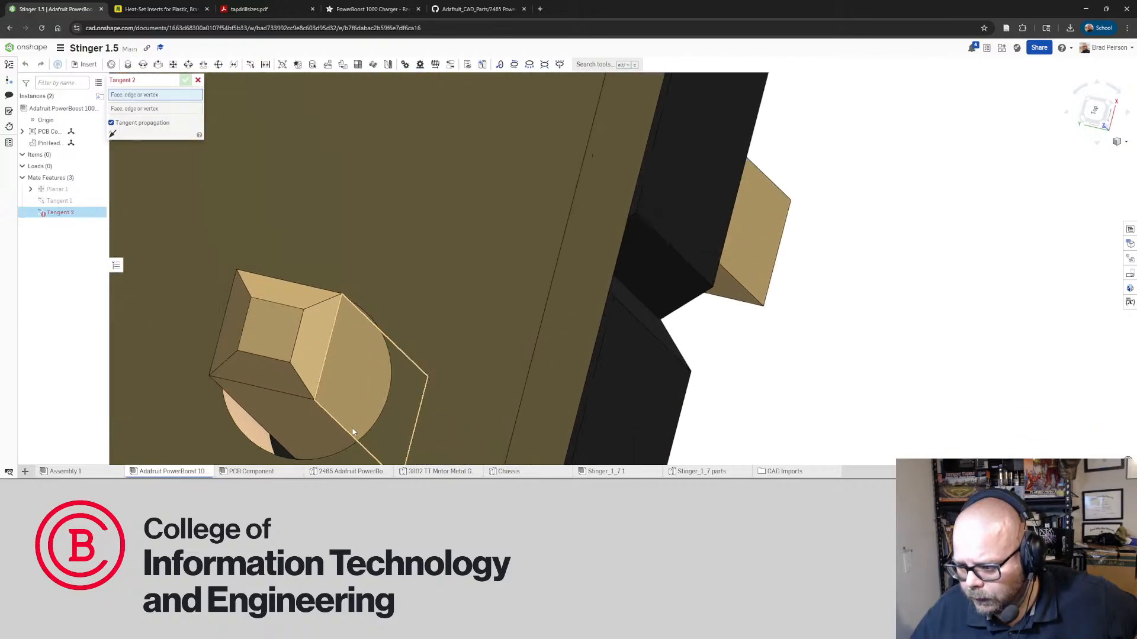
pyautogui.click(382, 408)
pyautogui.moveTo(404, 418)
pyautogui.mouseDown(button='right')
pyautogui.moveTo(398, 403)
pyautogui.moveTo(419, 442)
pyautogui.mouseUp(button='right')
pyautogui.scroll(3, 408, 435)
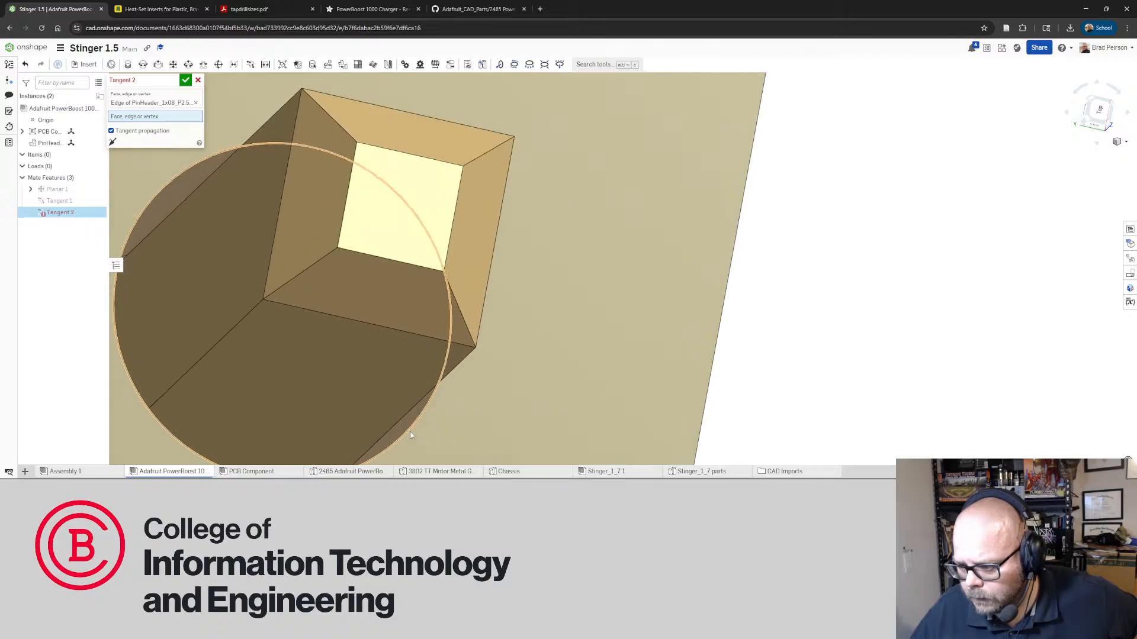
pyautogui.click(407, 429)
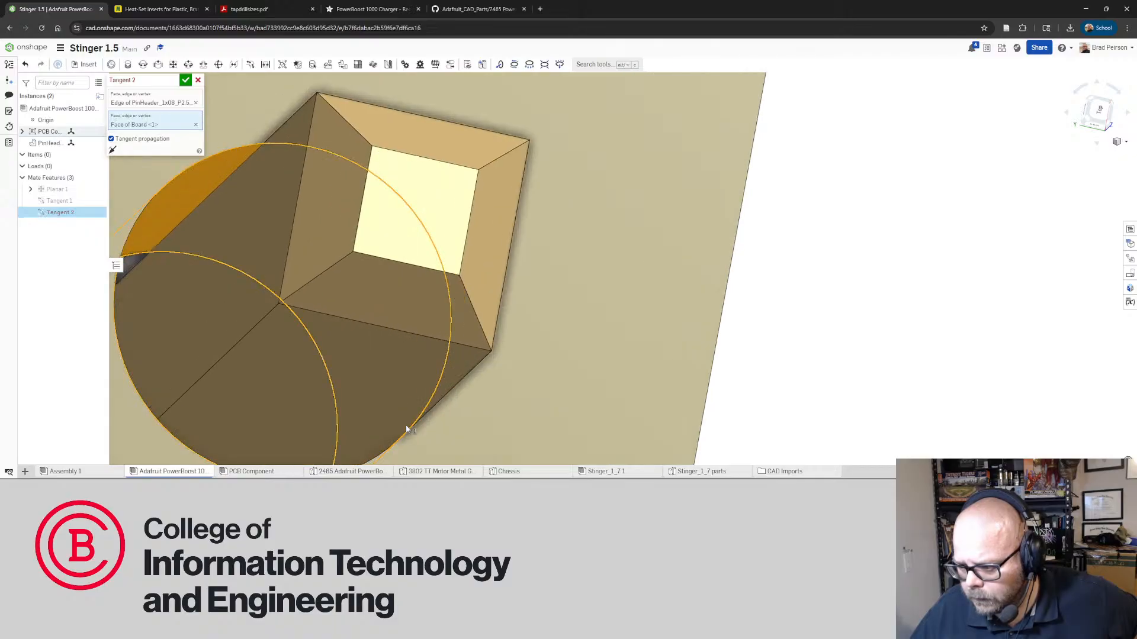
pyautogui.click(185, 79)
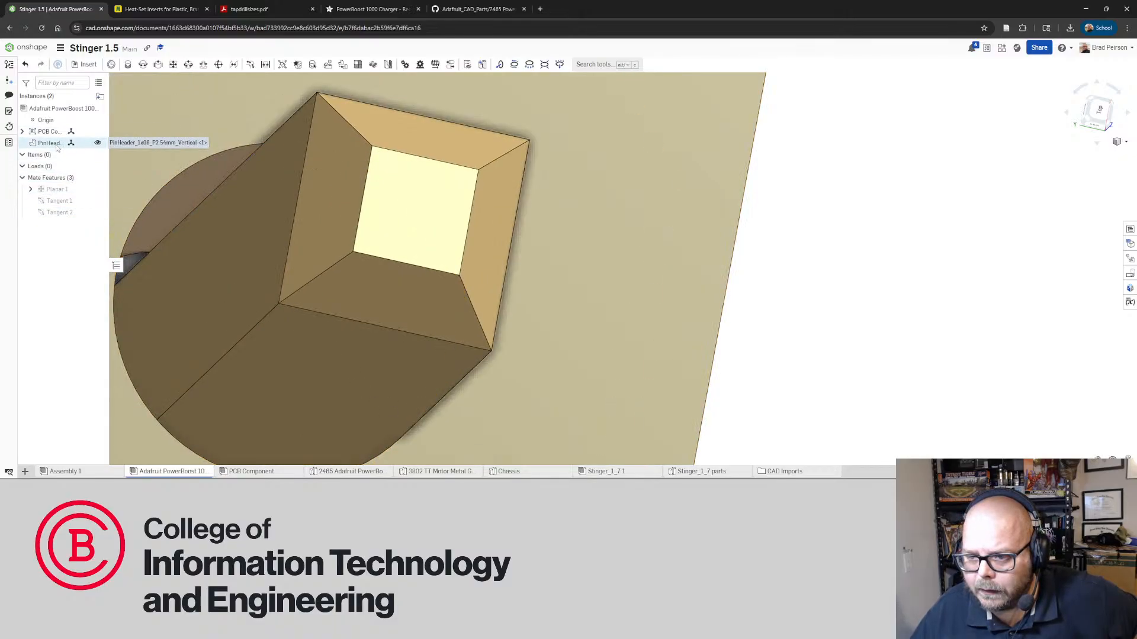
# Move the PCB component to test whether the mated header follows it, and inspect the header's seating from both sides of the board
pyautogui.scroll(-10, 379, 213)
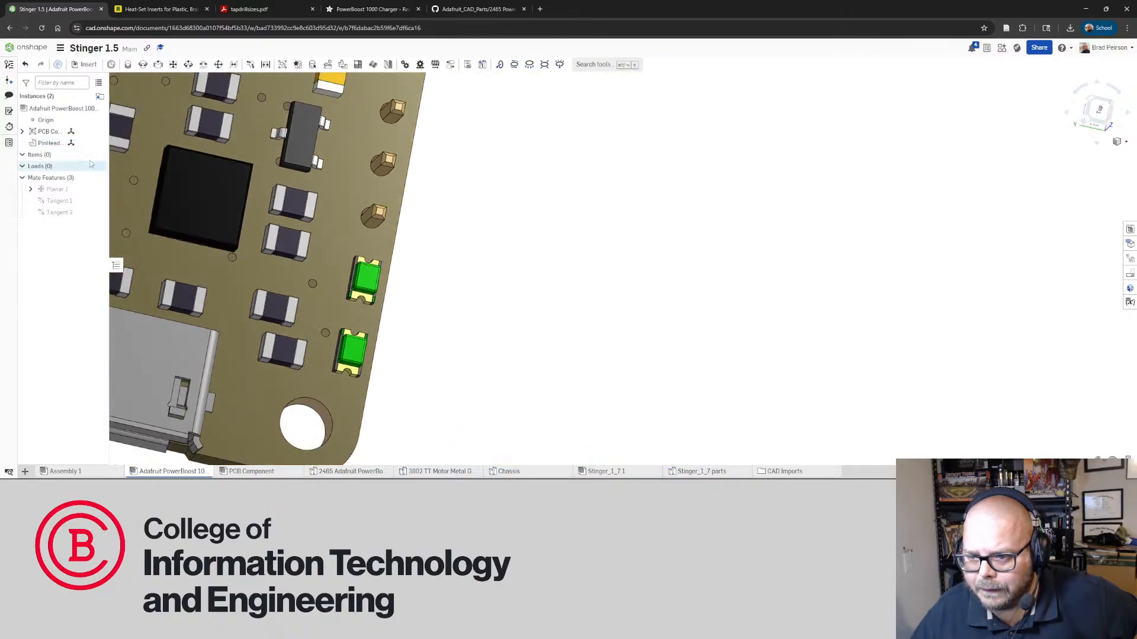
pyautogui.click(47, 135)
pyautogui.moveTo(309, 177); pyautogui.dragTo(459, 246, button='right')
pyautogui.scroll(-4, 459, 246)
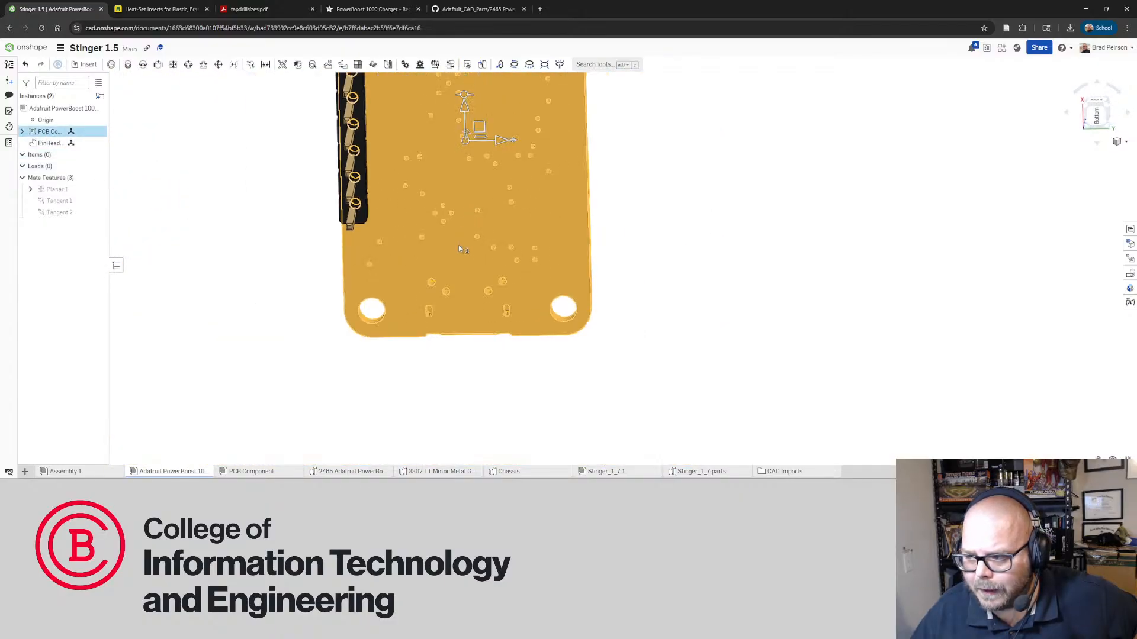
pyautogui.moveTo(418, 326); pyautogui.dragTo(461, 311)
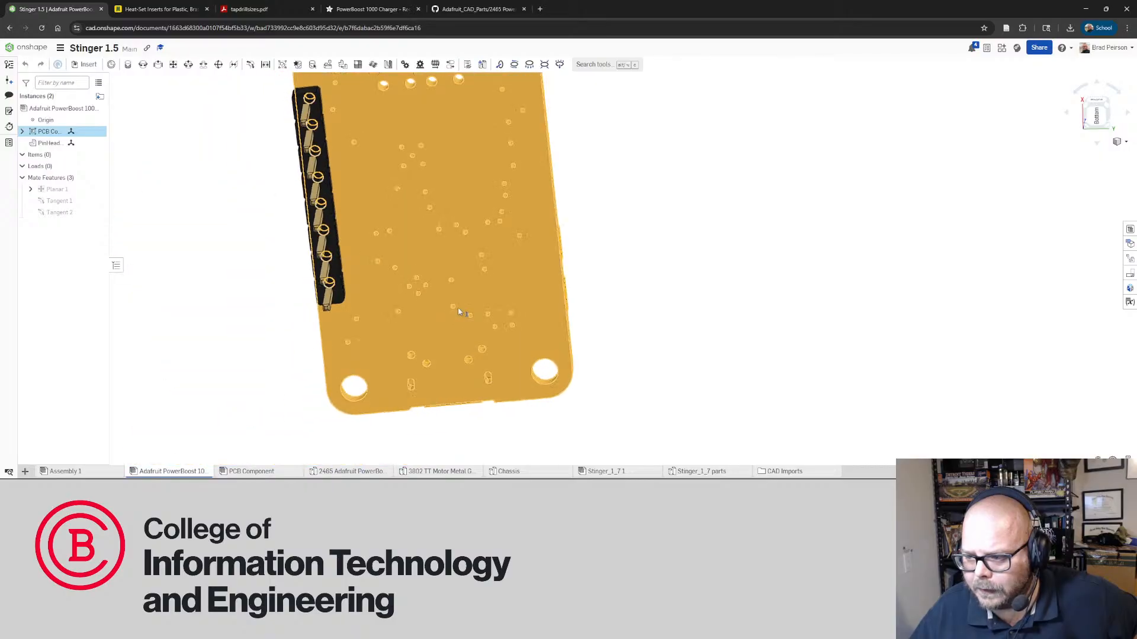
pyautogui.press('space')
pyautogui.moveTo(541, 238); pyautogui.dragTo(628, 272, button='right')
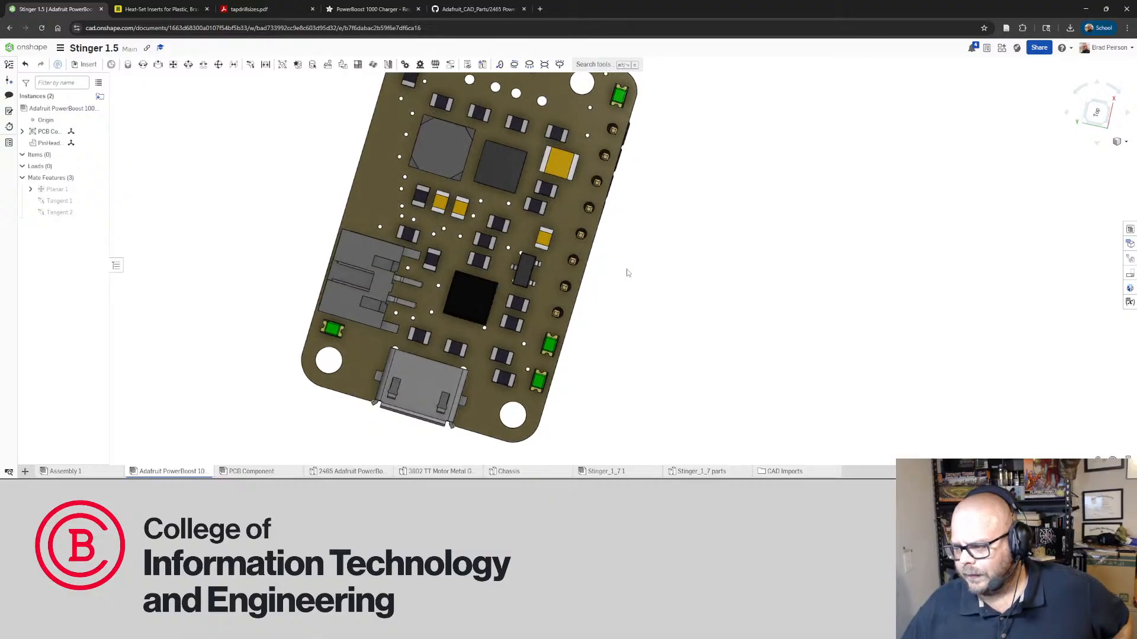
pyautogui.scroll(10, 627, 273)
pyautogui.moveTo(484, 337); pyautogui.dragTo(352, 312, button='right')
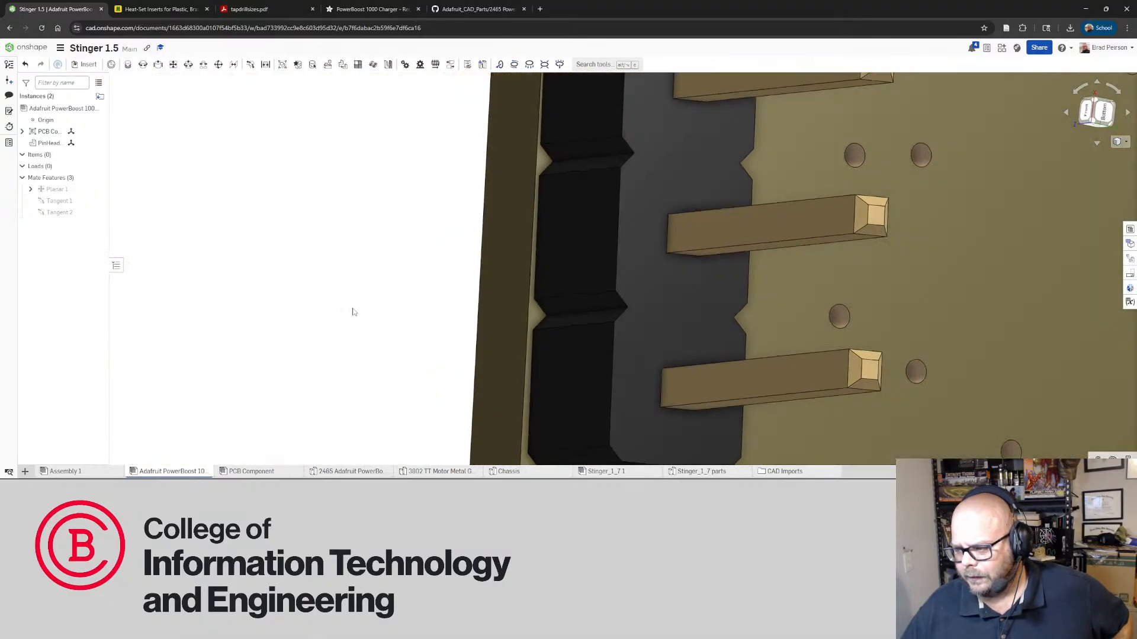
pyautogui.scroll(-10, 352, 312)
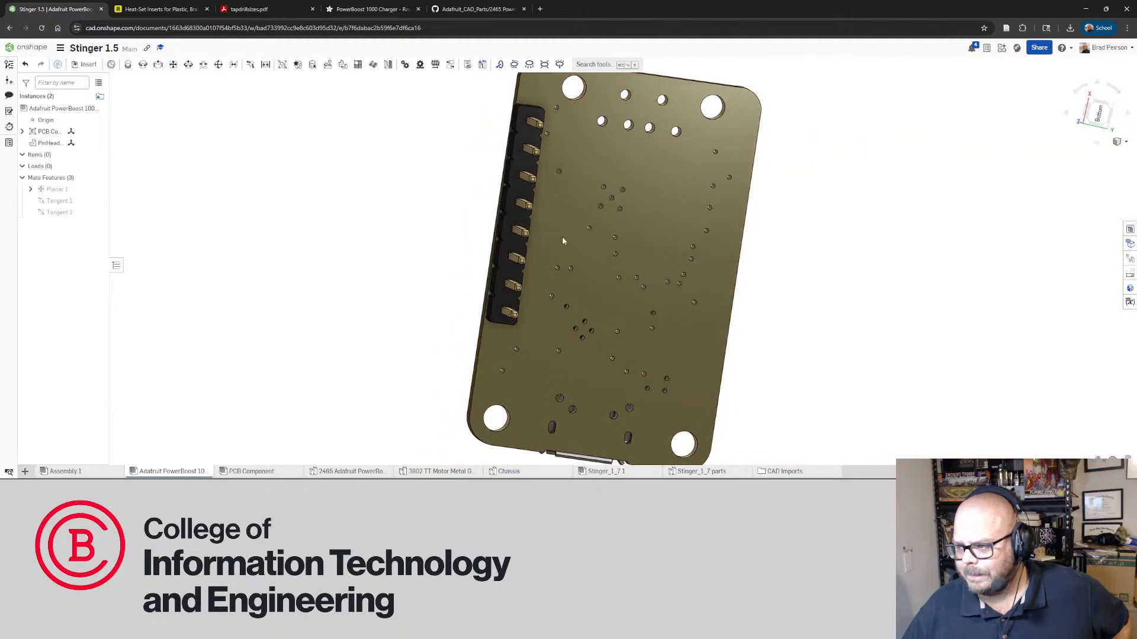
pyautogui.scroll(5, 539, 194)
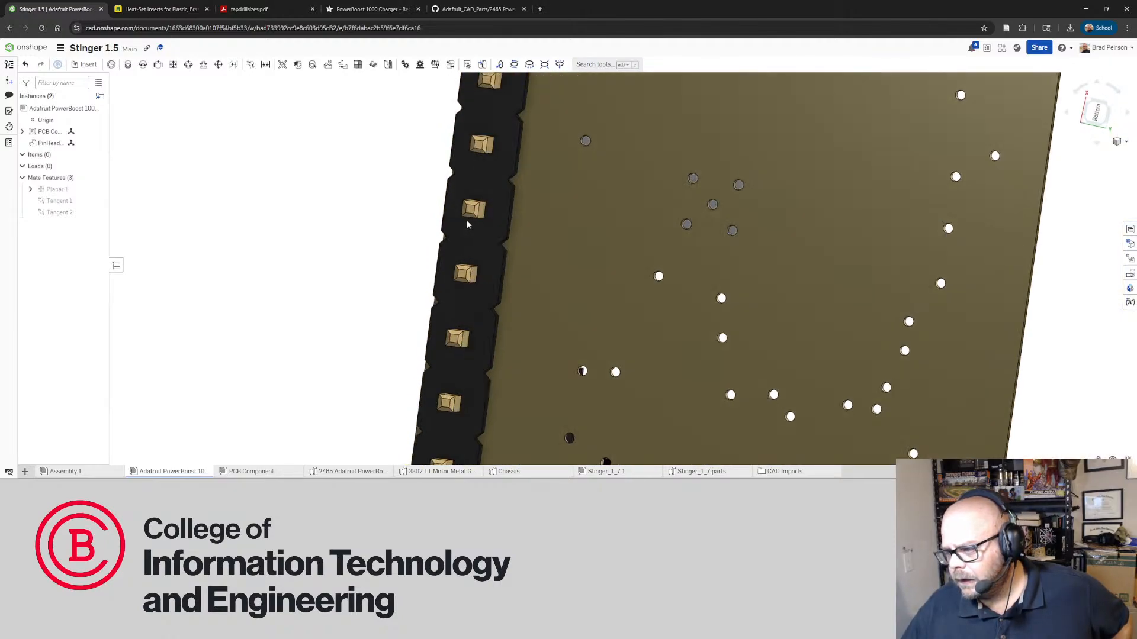
pyautogui.moveTo(466, 223); pyautogui.dragTo(640, 230, button='right')
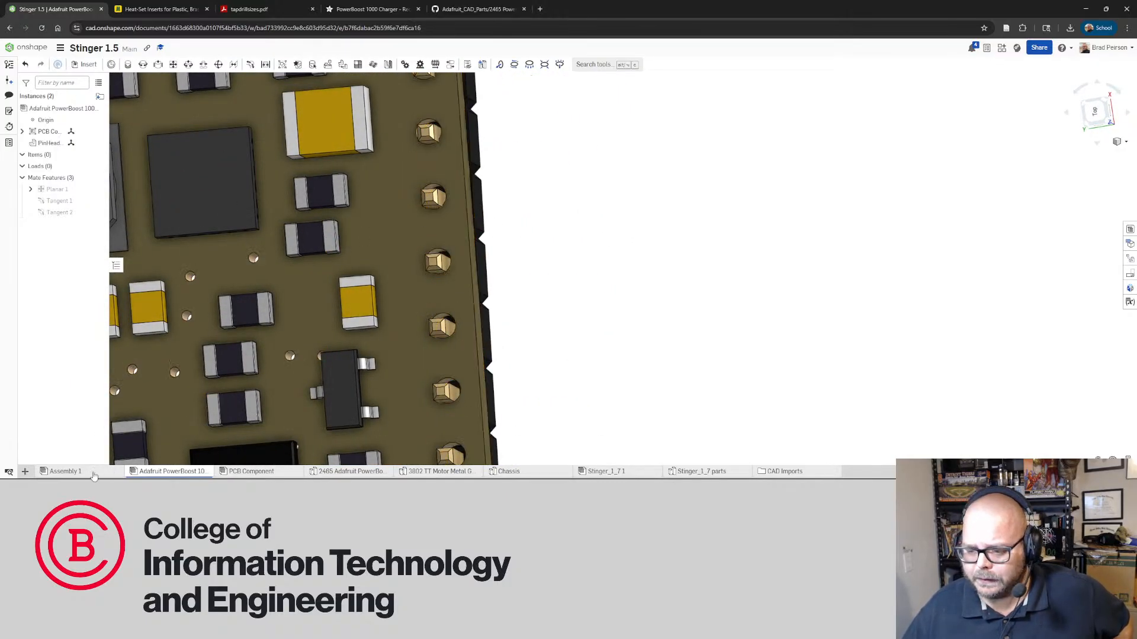
# Insert the Adafruit PowerBoost 1000C Rev B assembly into Assembly 1, placing it above the chassis near the black eight-hole socket
pyautogui.click(67, 471)
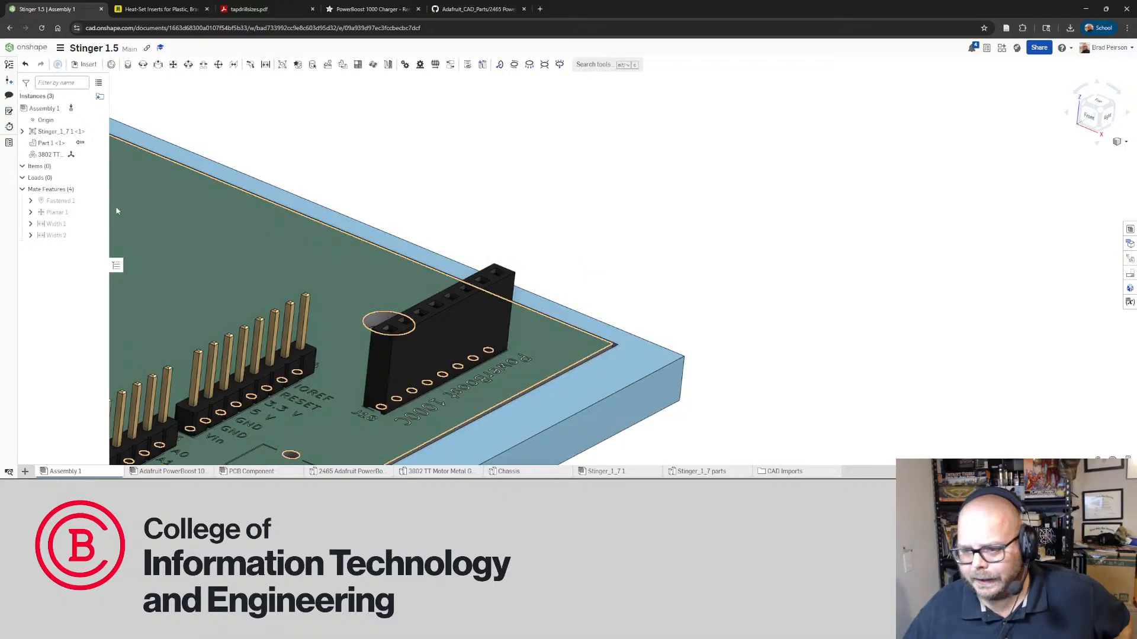
pyautogui.click(79, 65)
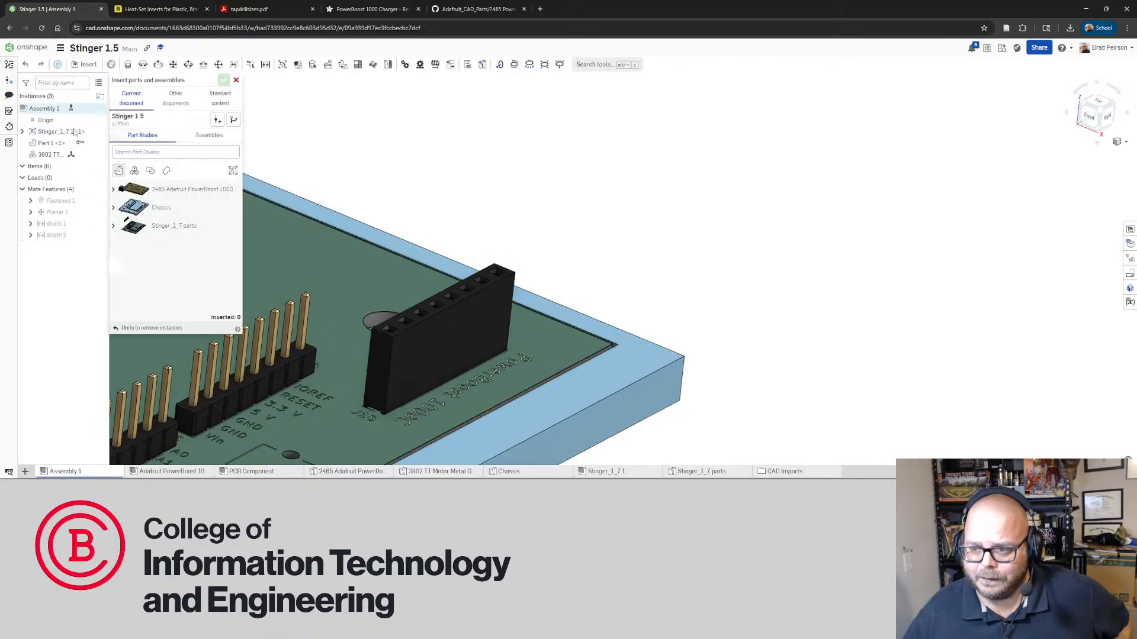
pyautogui.click(213, 135)
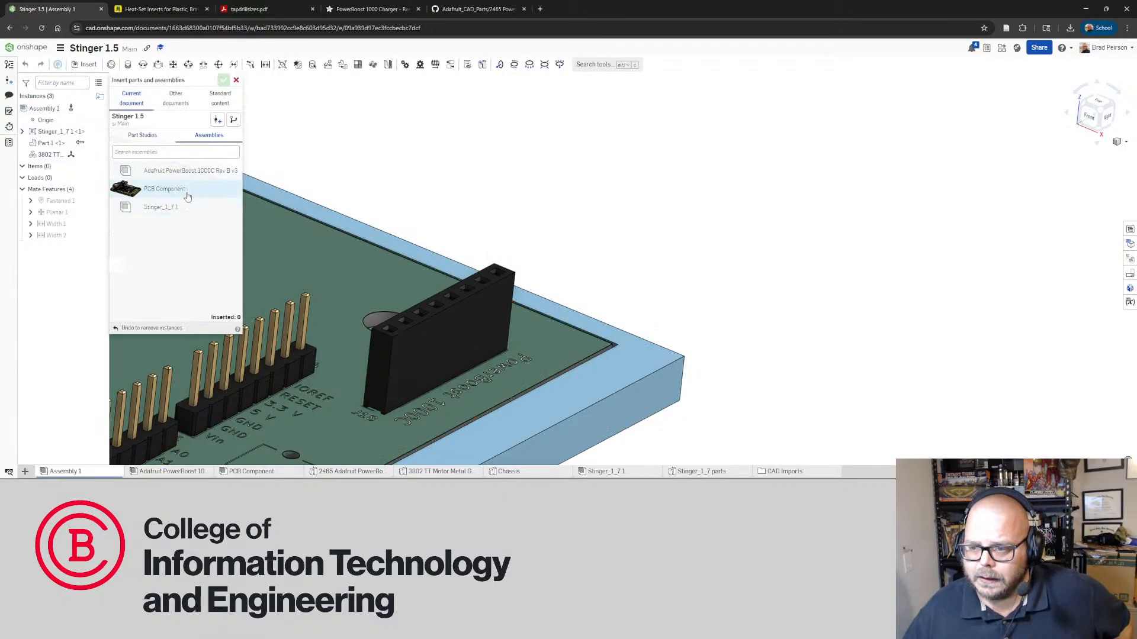
pyautogui.click(178, 170)
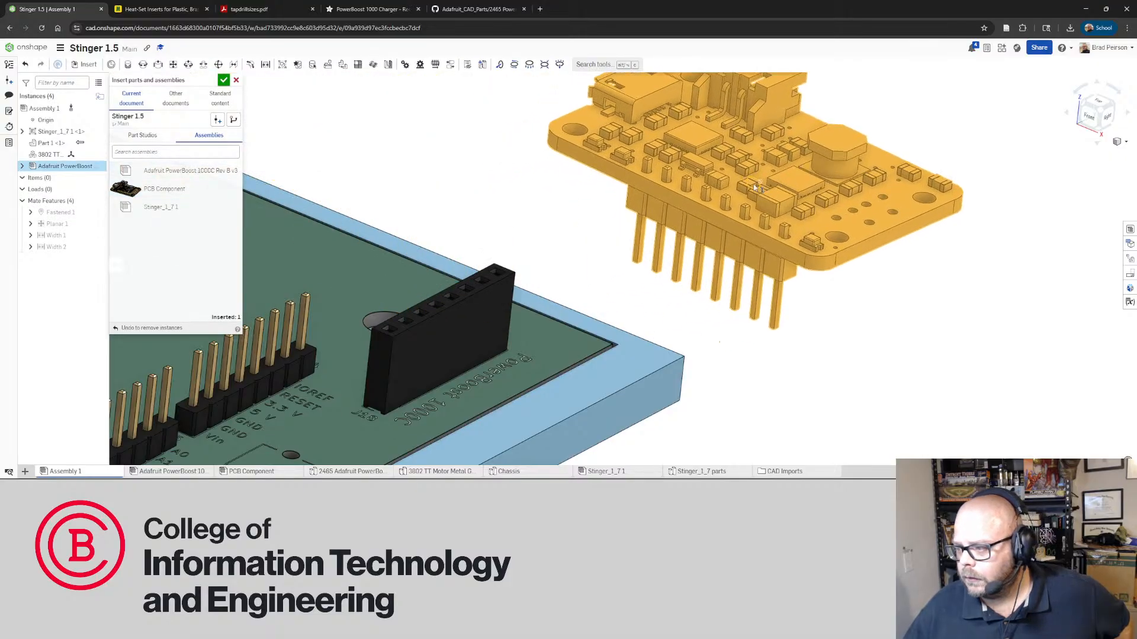
pyautogui.click(754, 187)
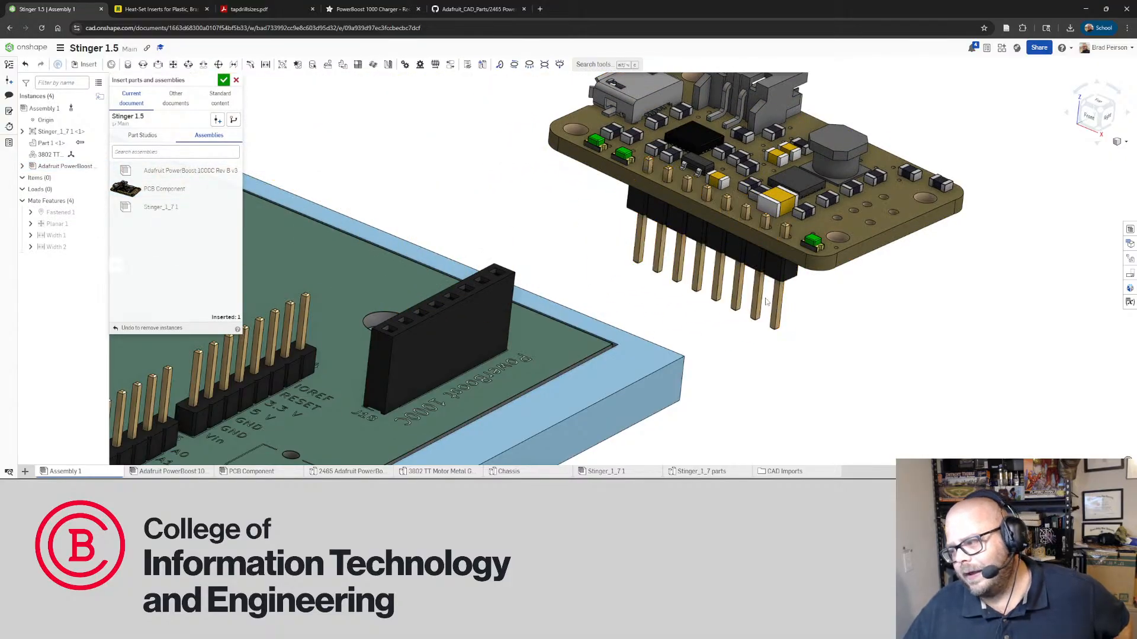
pyautogui.moveTo(743, 331); pyautogui.dragTo(738, 254, button='right')
pyautogui.click(223, 80)
pyautogui.press('f')
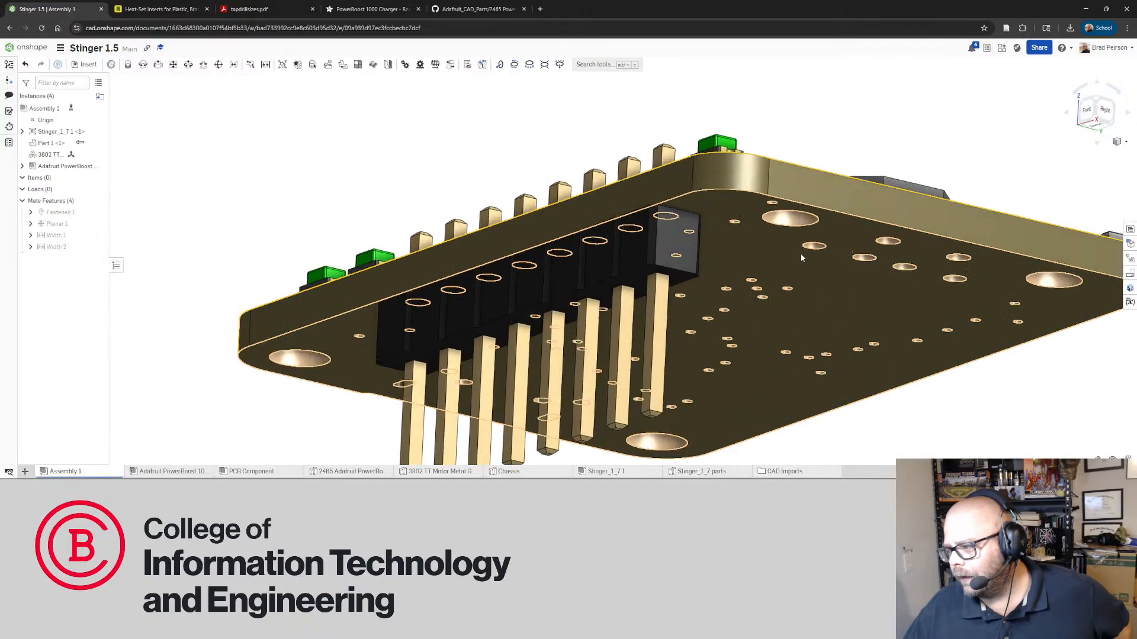
pyautogui.click(173, 65)
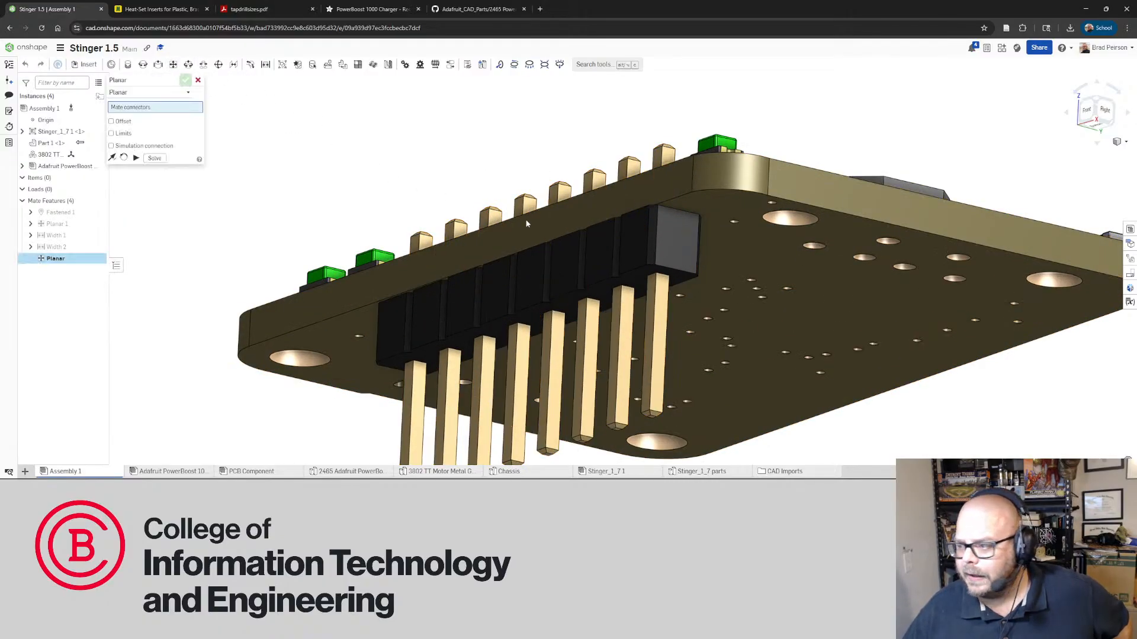
pyautogui.scroll(5, 651, 264)
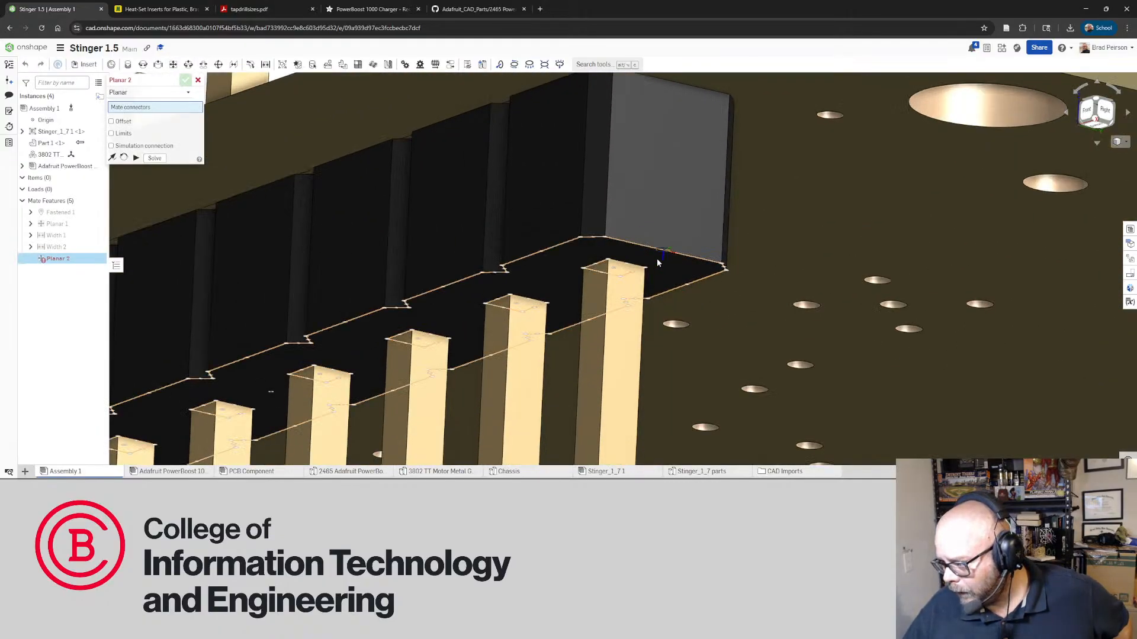
pyautogui.click(680, 262)
pyautogui.scroll(-10, 681, 262)
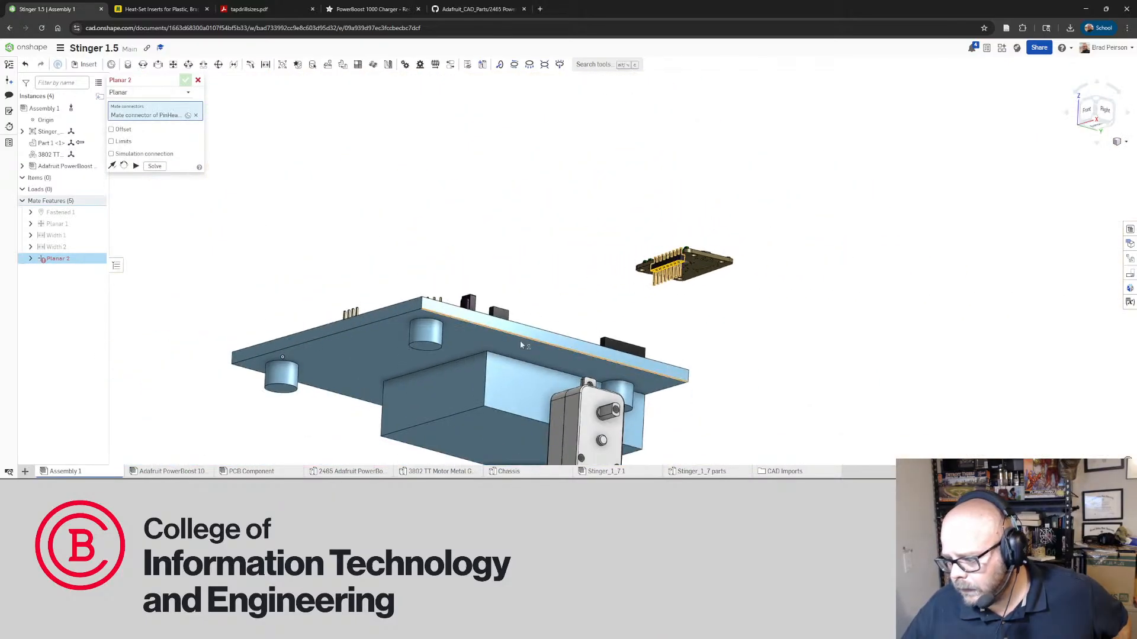
pyautogui.moveTo(521, 345); pyautogui.dragTo(559, 435, button='right')
pyautogui.scroll(10, 592, 319)
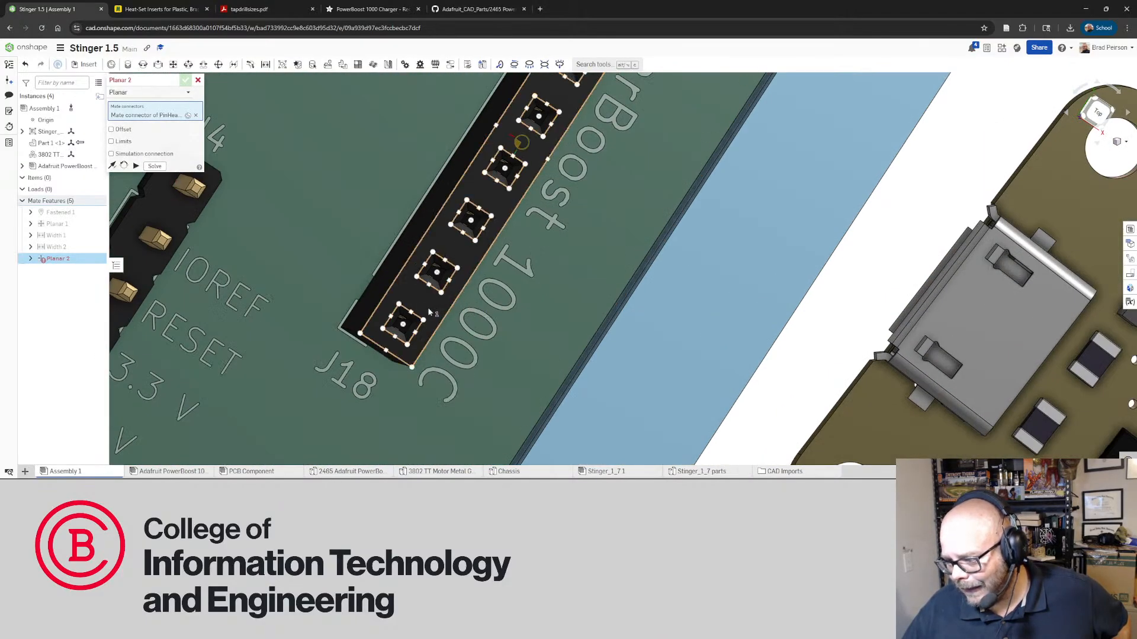
pyautogui.scroll(-8, 640, 302)
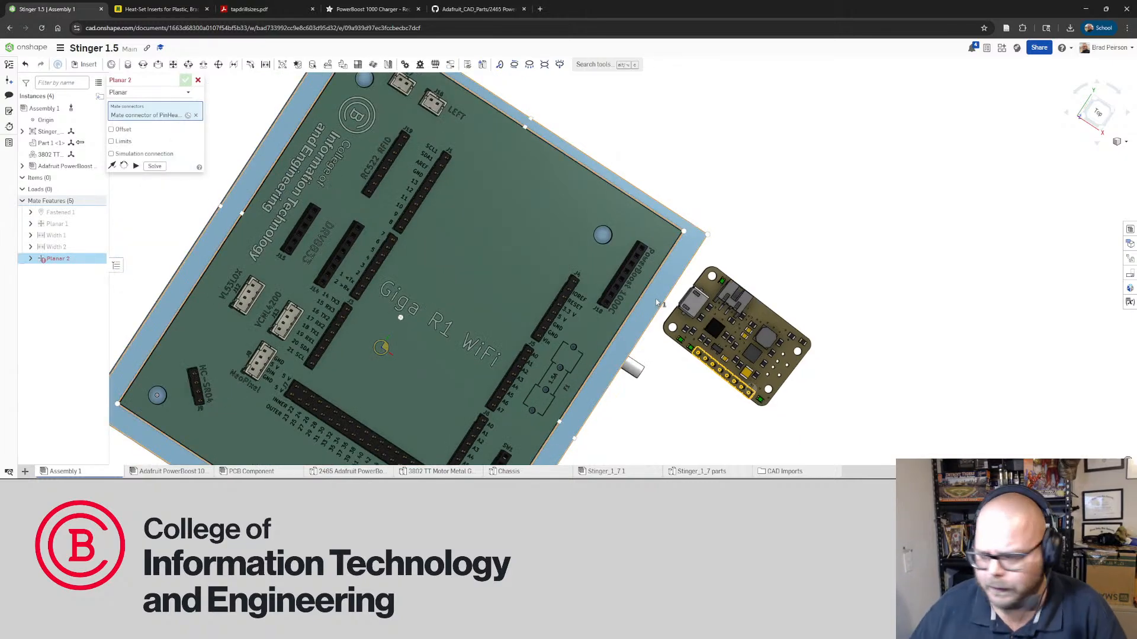
pyautogui.scroll(6, 559, 292)
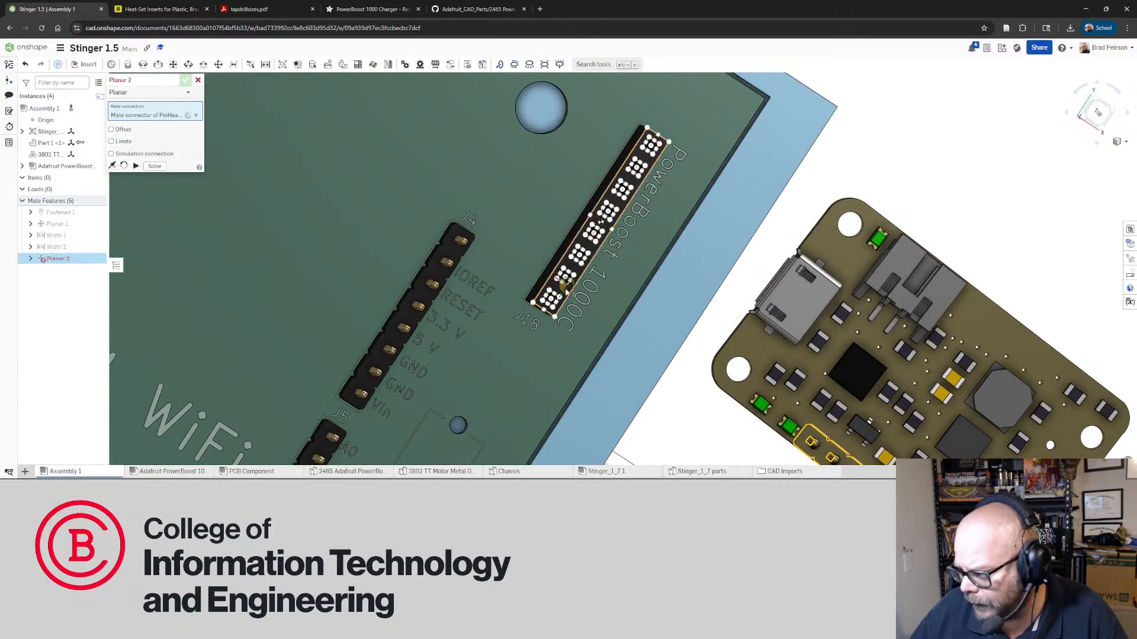
pyautogui.scroll(3, 565, 291)
pyautogui.click(545, 290)
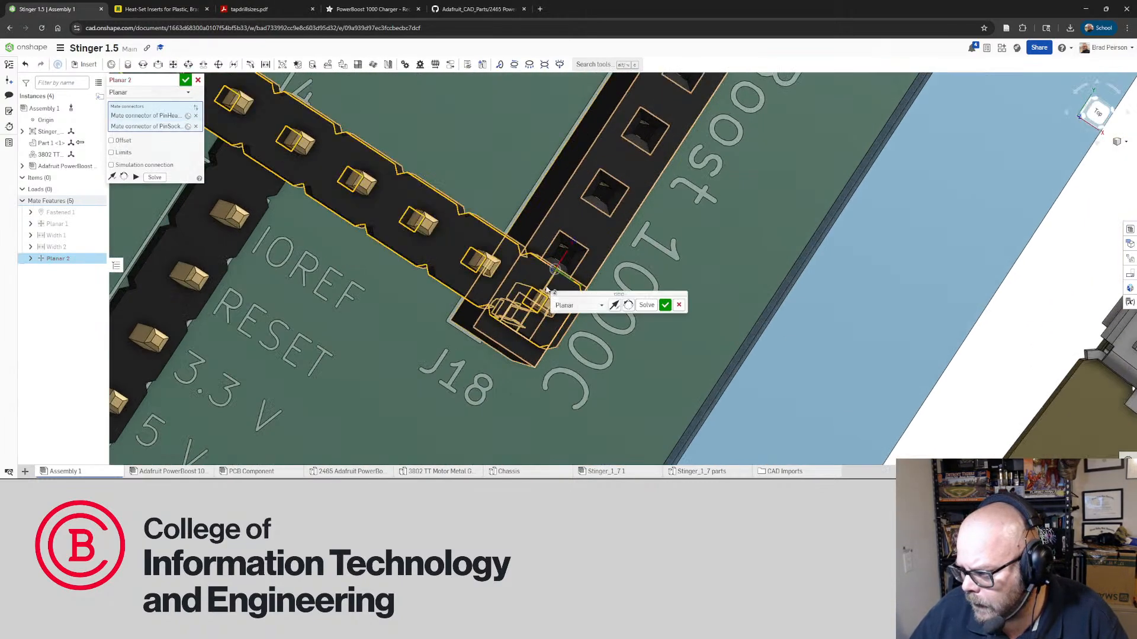
pyautogui.click(678, 305)
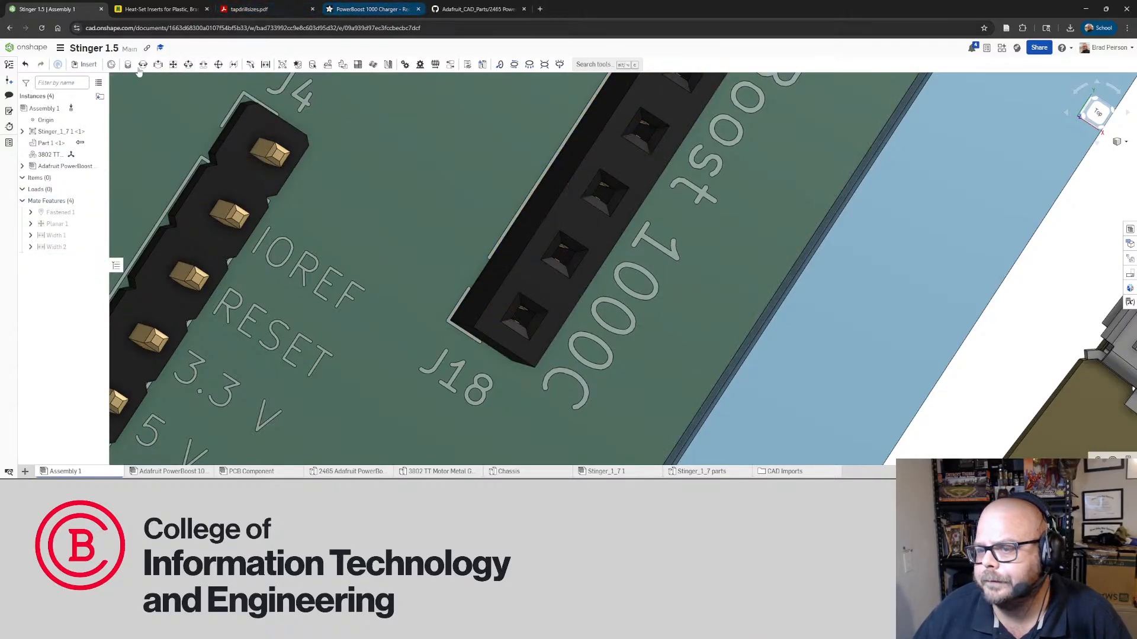
# In the Adafruit PowerBoost 1000C assembly, move the 1x08 pin header into the PCB Component subassembly and expand that subassembly
pyautogui.click(190, 472)
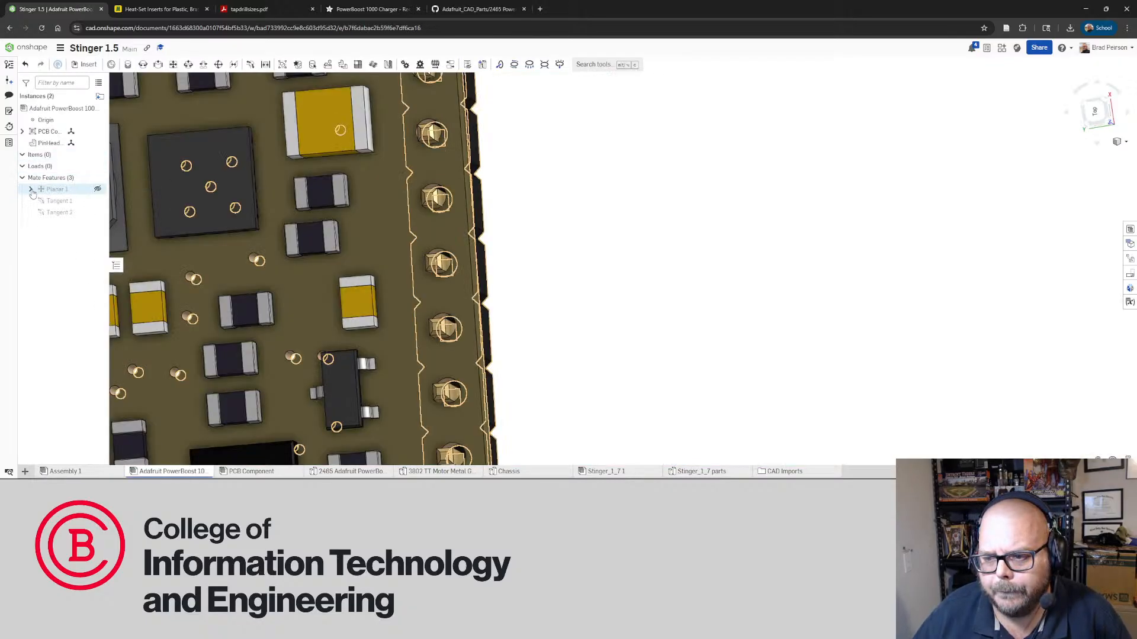
pyautogui.click(22, 132)
pyautogui.click(23, 132)
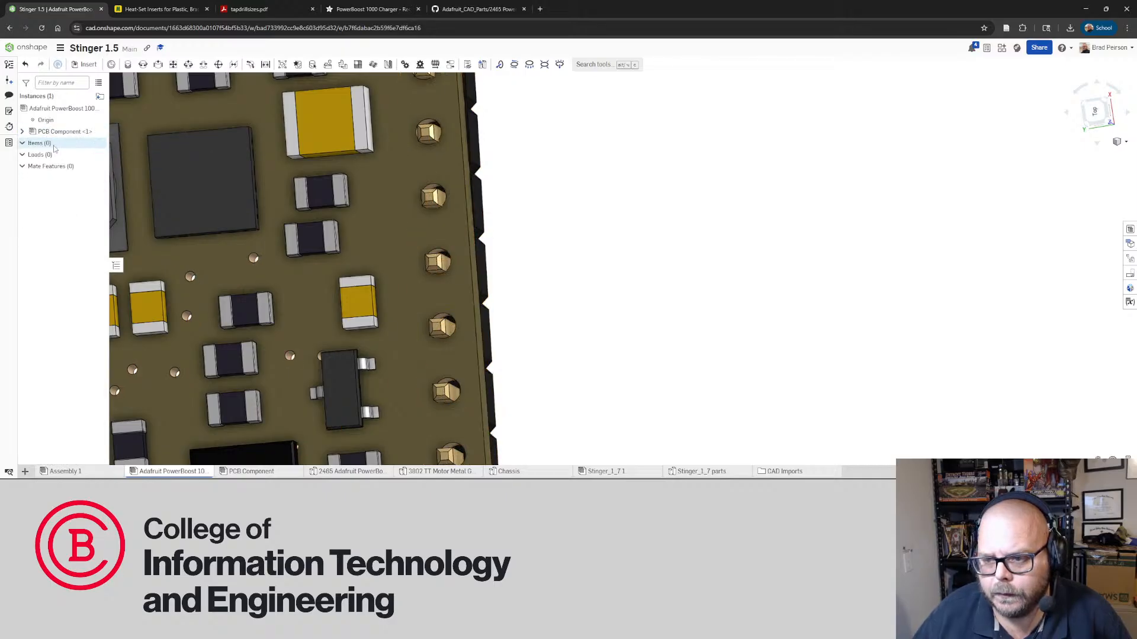
pyautogui.click(22, 132)
# Look through the PCB Component's instance list for the Board and pin header parts, highlighting the Board
pyautogui.scroll(-15, 23, 135)
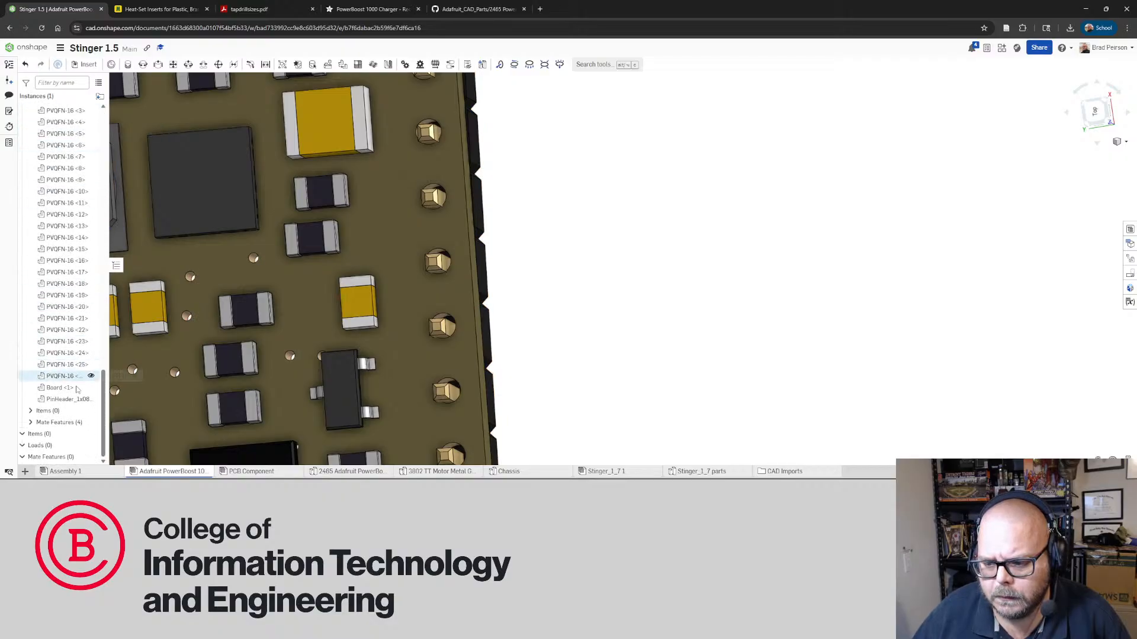
pyautogui.click(61, 391)
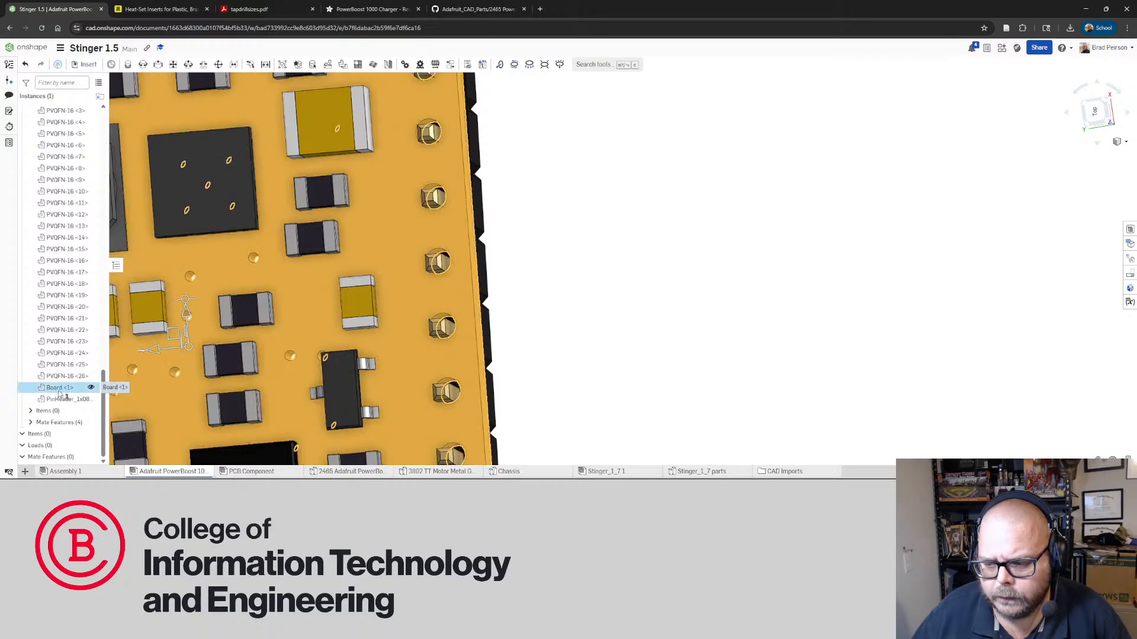
pyautogui.scroll(10, 60, 391)
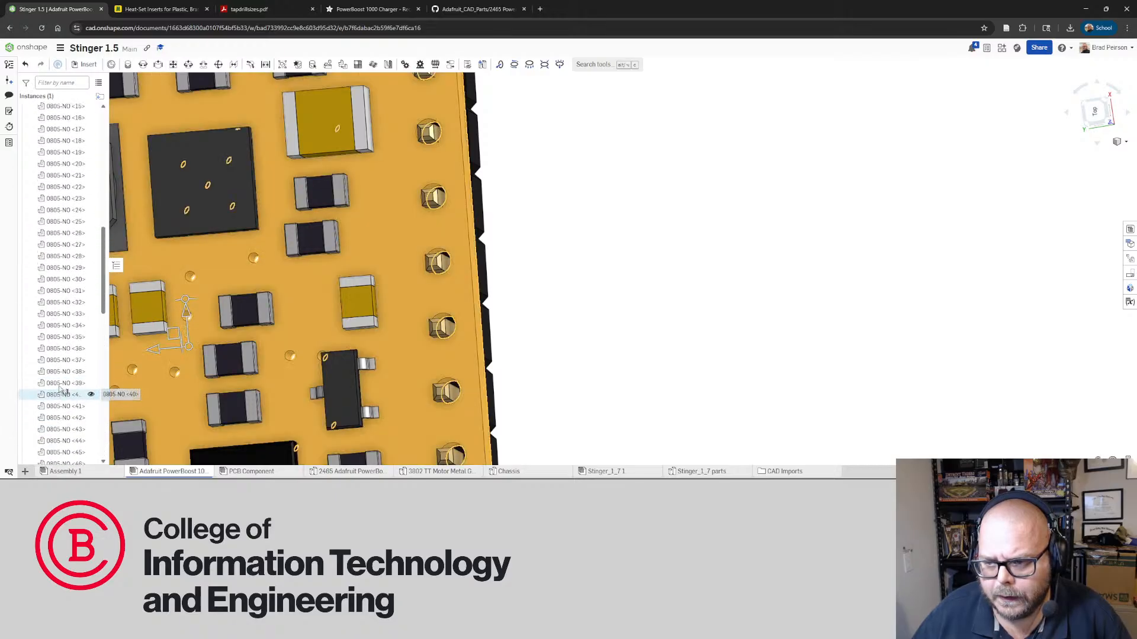
pyautogui.scroll(-8, 64, 391)
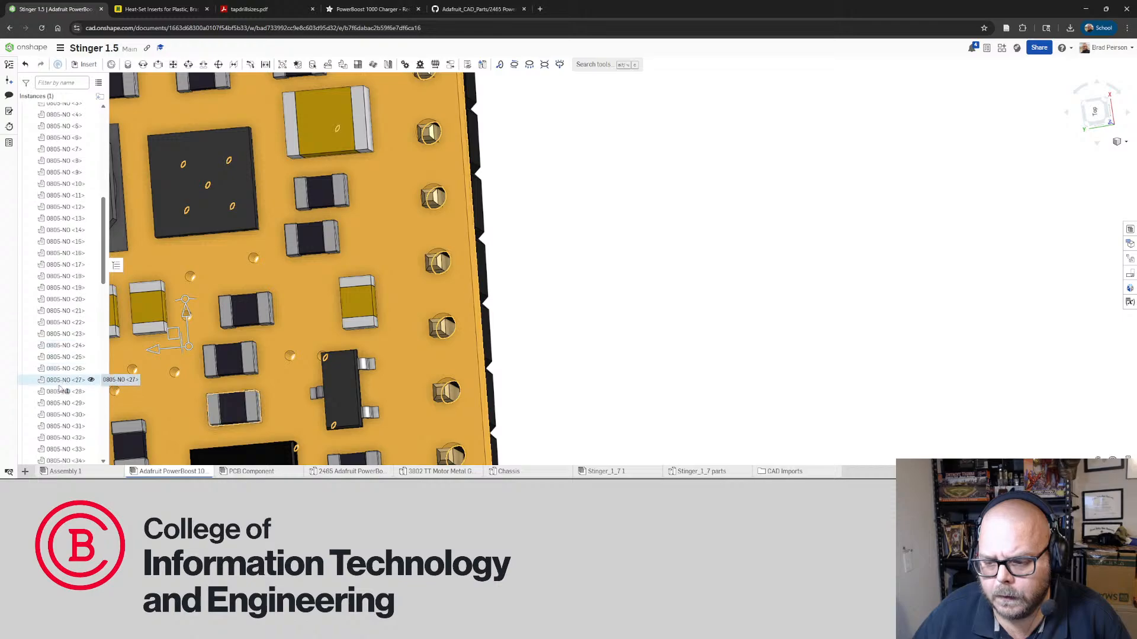
pyautogui.click(675, 290)
pyautogui.hotkey('alt', 'Tab')
pyautogui.hotkey('alt', 'Tab')
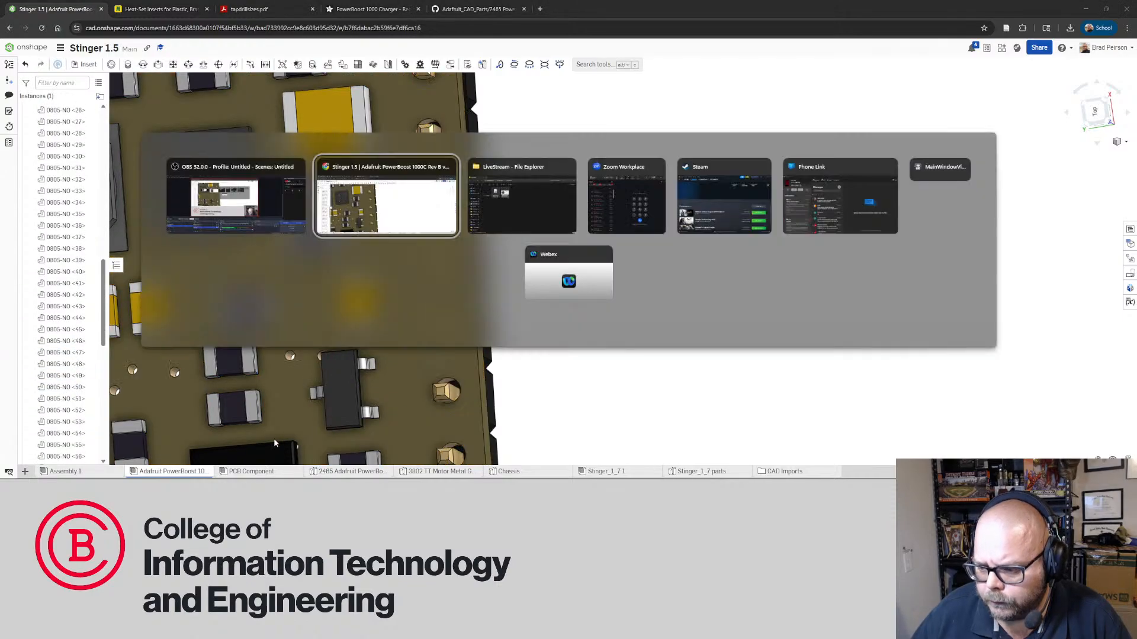
# In Assembly 1, add a planar mate between the underside of the PowerBoost pin header's black body and the top face of socket J18
pyautogui.click(95, 472)
pyautogui.scroll(-10, 458, 229)
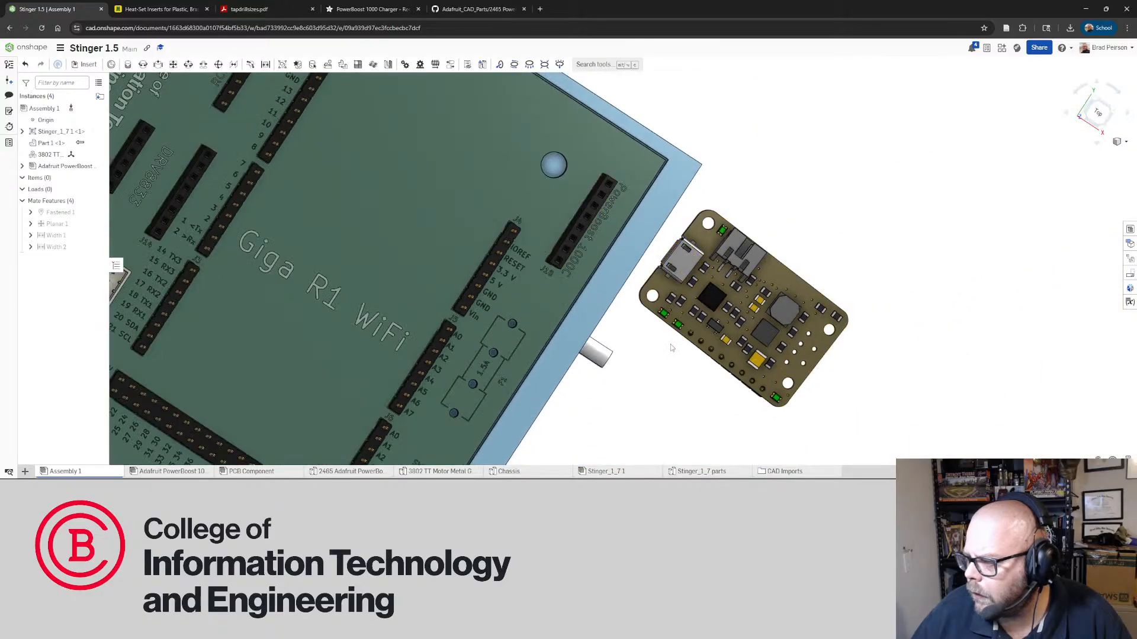
pyautogui.moveTo(670, 343); pyautogui.dragTo(366, 149, button='right')
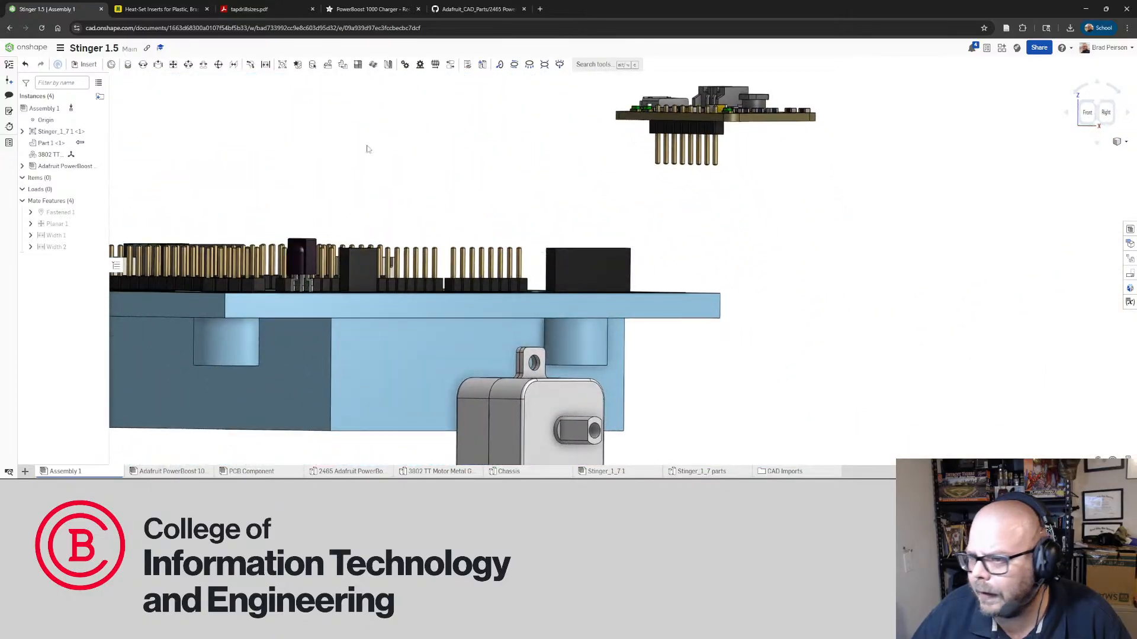
pyautogui.click(171, 68)
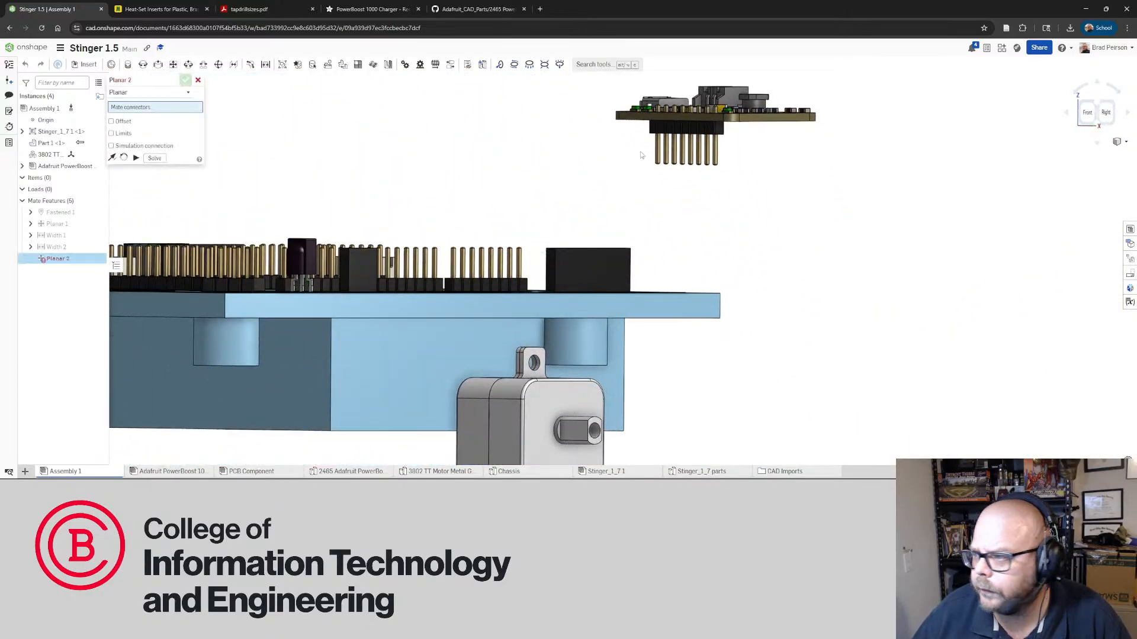
pyautogui.scroll(5, 682, 122)
pyautogui.moveTo(688, 178); pyautogui.dragTo(697, 136, button='right')
pyautogui.scroll(5, 713, 160)
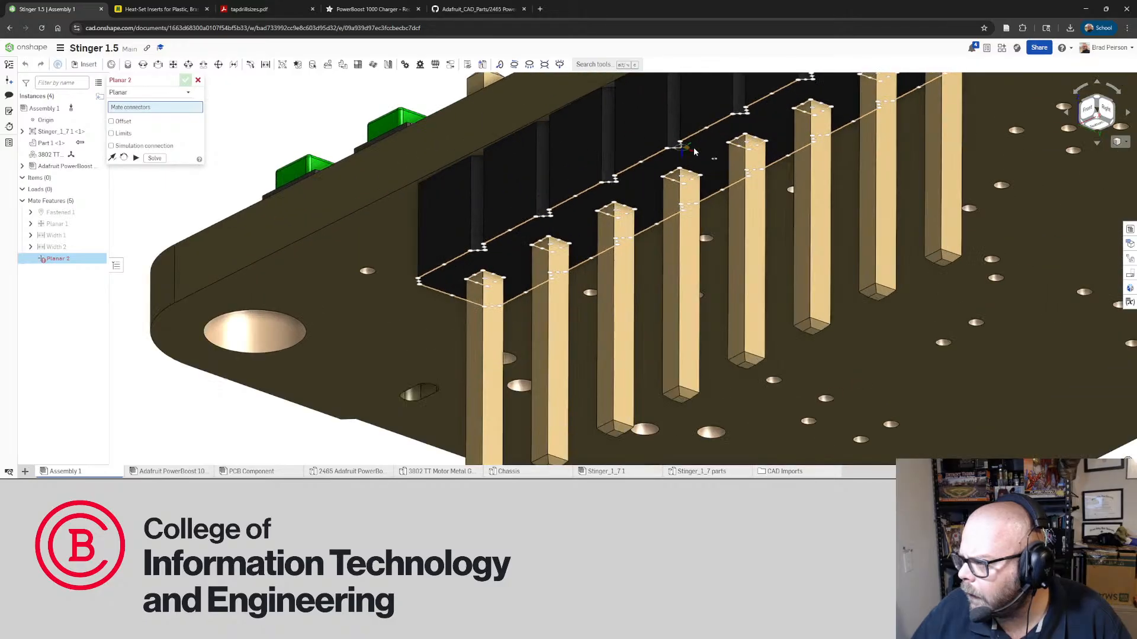
pyautogui.click(699, 147)
pyautogui.scroll(-8, 699, 147)
pyautogui.moveTo(572, 200); pyautogui.dragTo(561, 283, button='right')
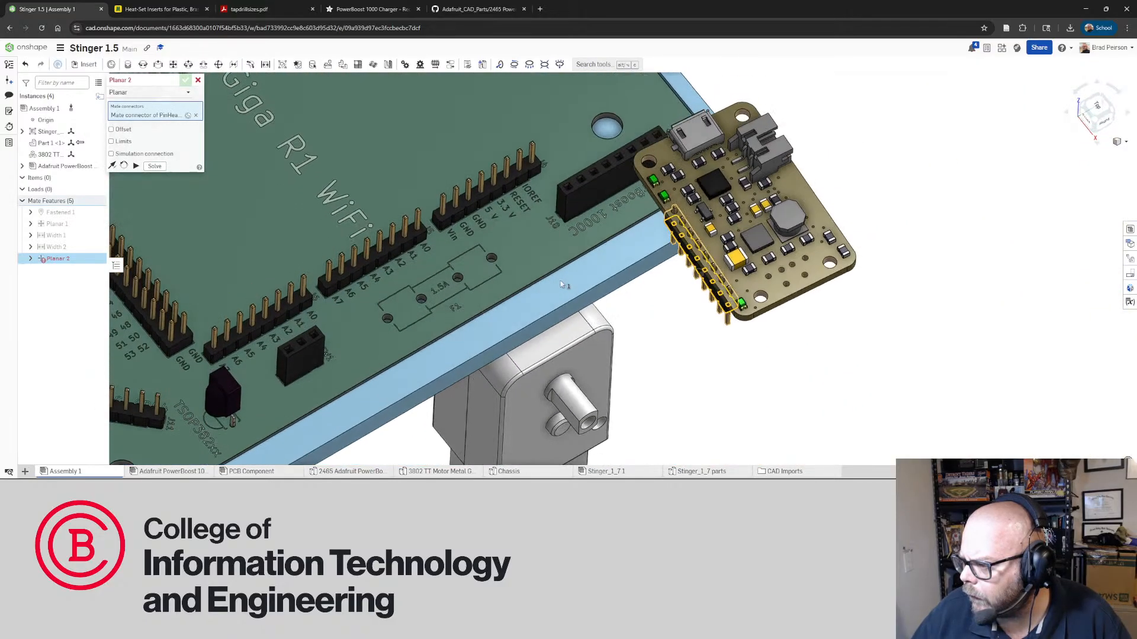
pyautogui.scroll(4, 607, 163)
pyautogui.scroll(1, 607, 162)
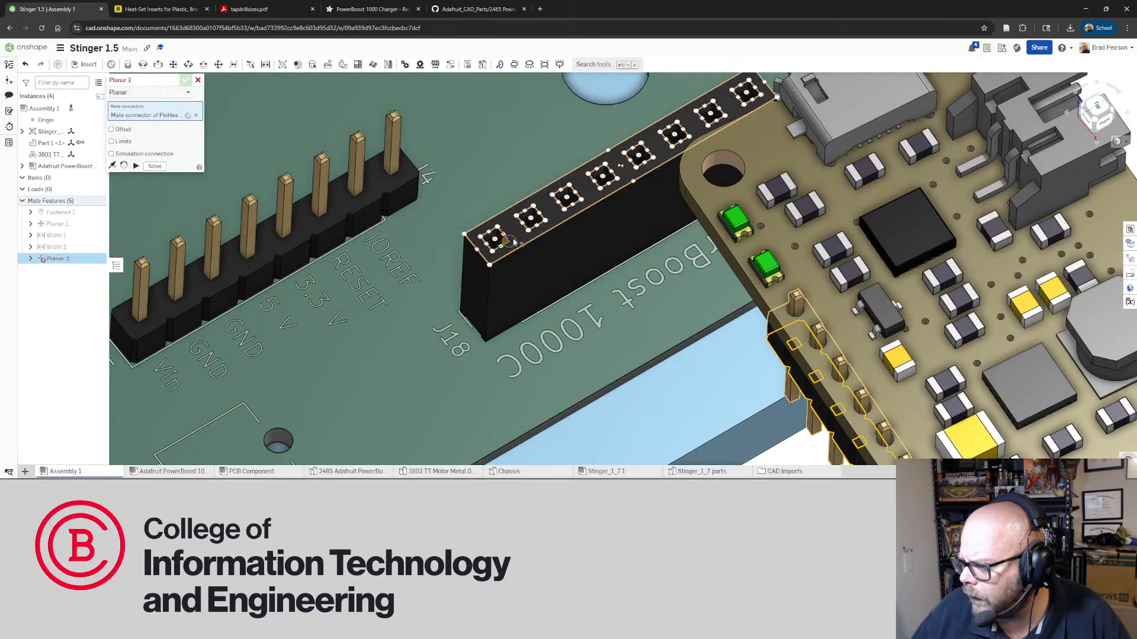
pyautogui.click(507, 240)
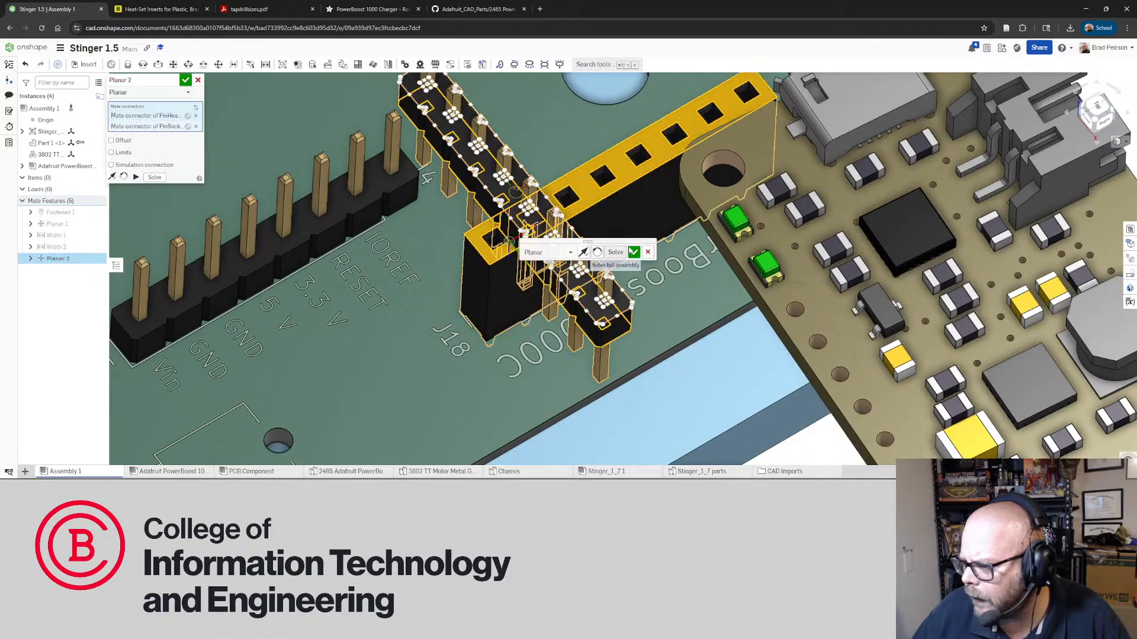
pyautogui.click(634, 253)
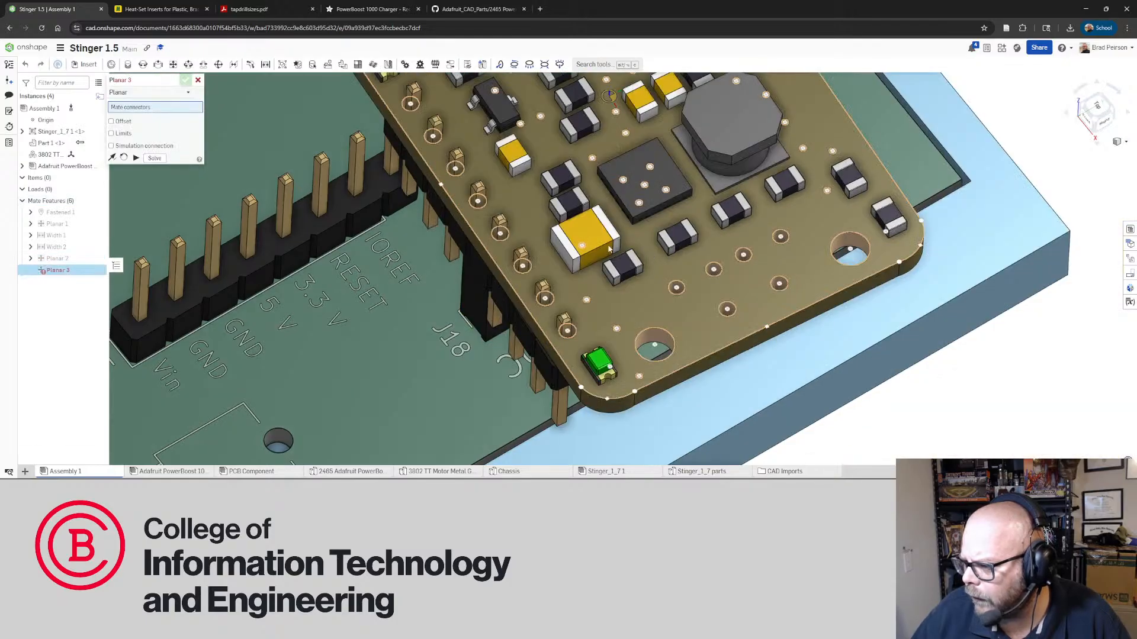
pyautogui.moveTo(608, 249); pyautogui.dragTo(637, 160, button='right')
pyautogui.moveTo(443, 260); pyautogui.dragTo(416, 308, button='right')
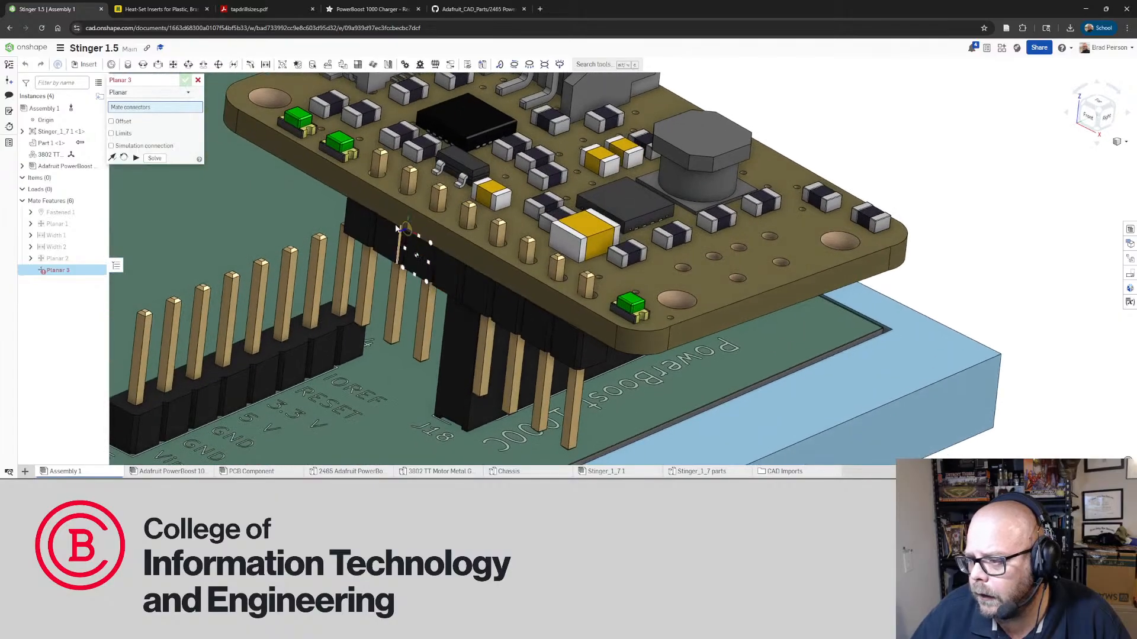
pyautogui.moveTo(387, 217); pyautogui.dragTo(552, 202)
pyautogui.moveTo(880, 242)
pyautogui.mouseDown()
pyautogui.moveTo(868, 273)
pyautogui.moveTo(871, 256)
pyautogui.mouseUp()
pyautogui.scroll(4, 578, 226)
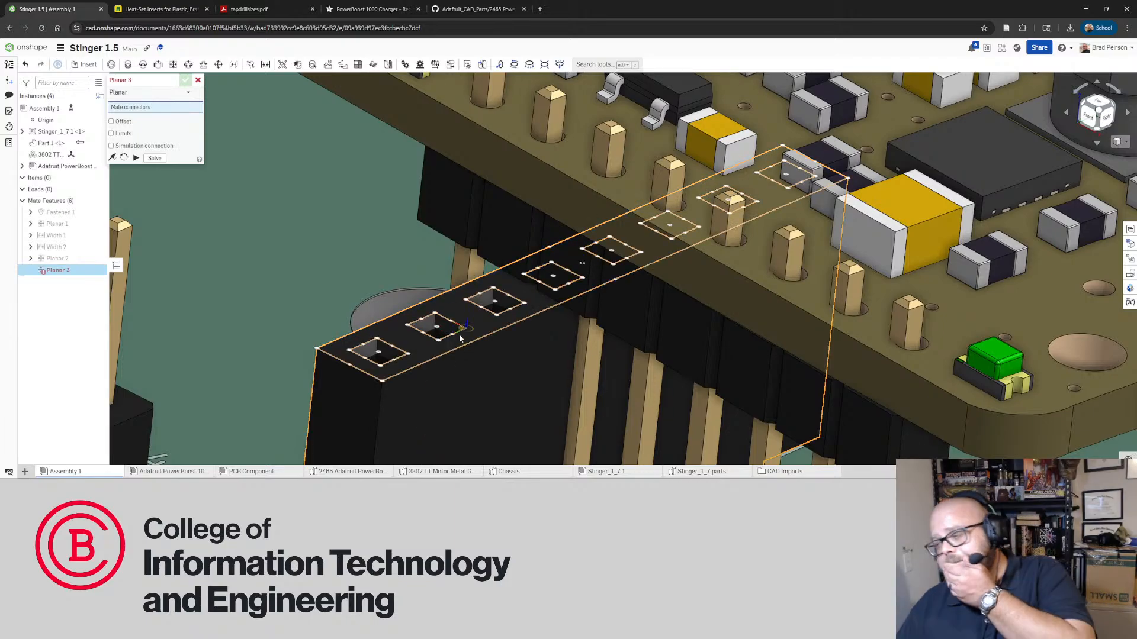
pyautogui.scroll(2, 420, 332)
pyautogui.scroll(-5, 427, 335)
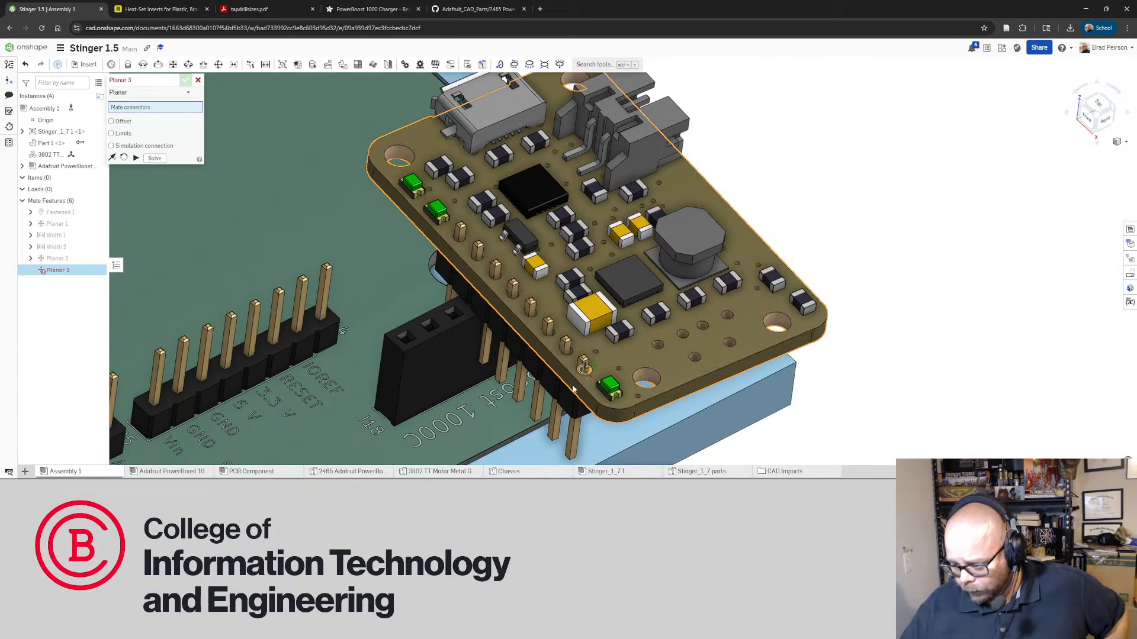
pyautogui.click(413, 386)
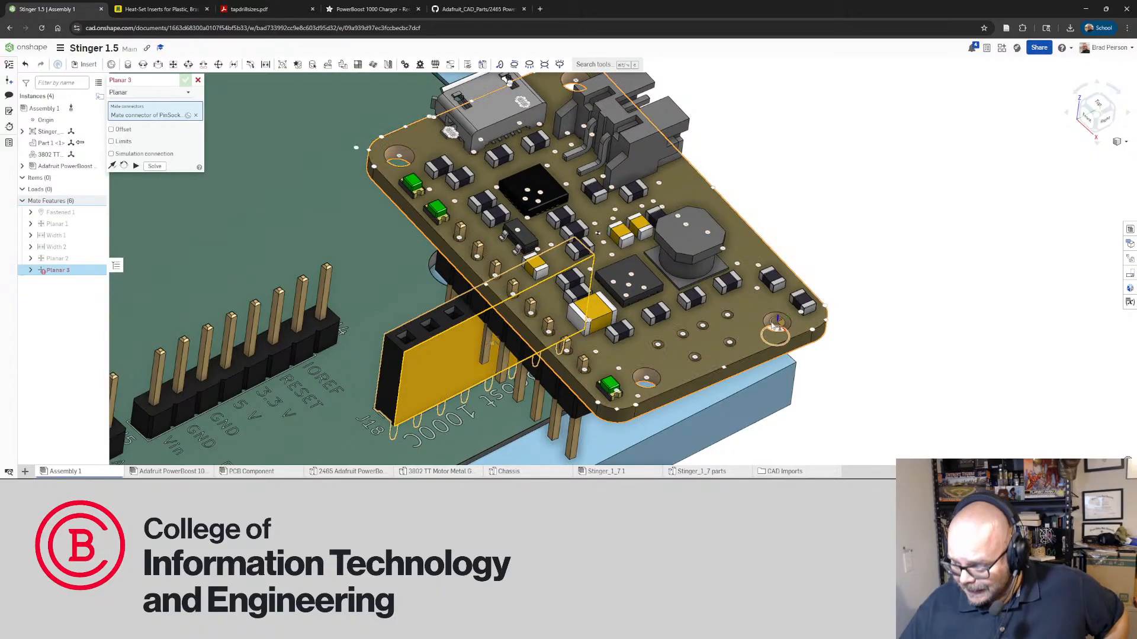
pyautogui.moveTo(761, 325); pyautogui.dragTo(769, 376, button='right')
pyautogui.scroll(-4, 768, 363)
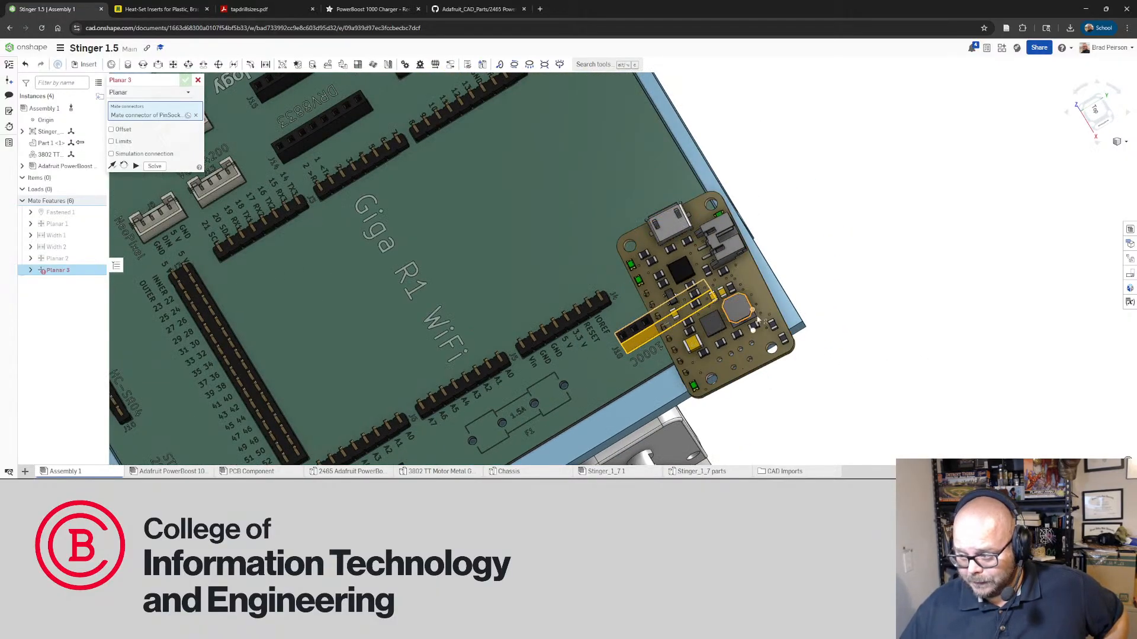
pyautogui.moveTo(755, 316); pyautogui.dragTo(769, 340, button='right')
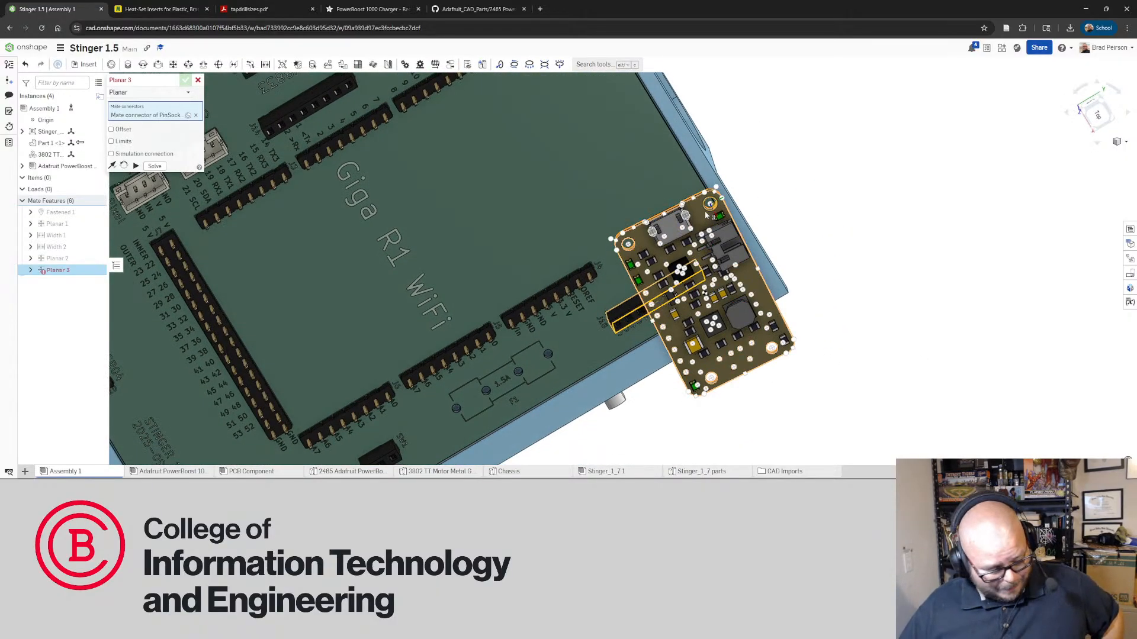
pyautogui.moveTo(739, 311); pyautogui.dragTo(737, 351, button='right')
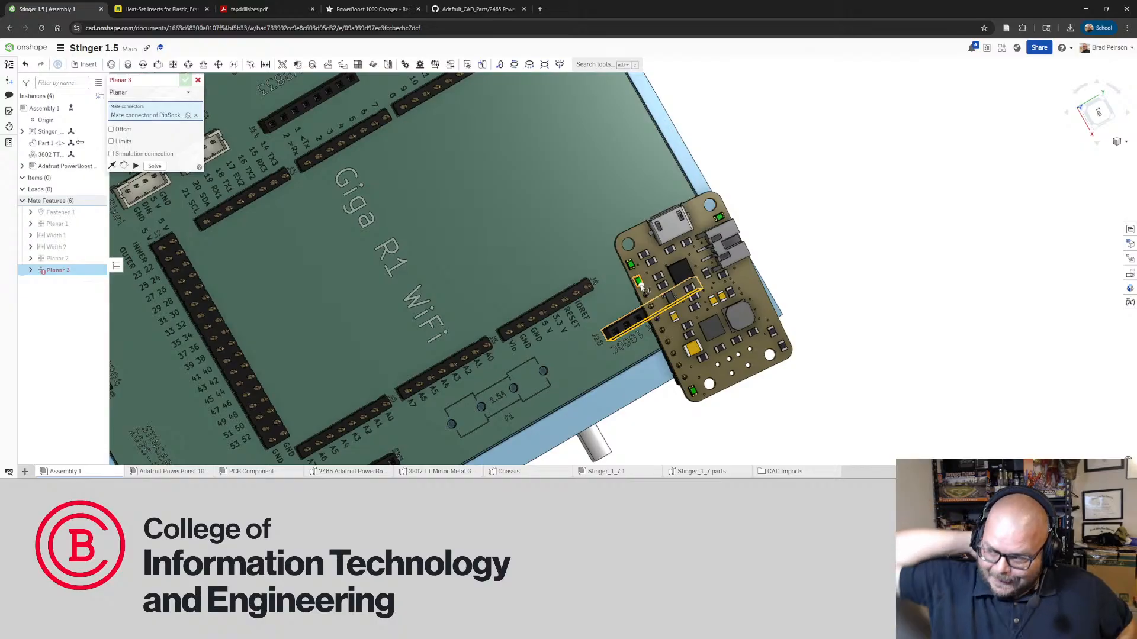
pyautogui.moveTo(678, 350); pyautogui.dragTo(687, 290, button='right')
pyautogui.scroll(4, 686, 290)
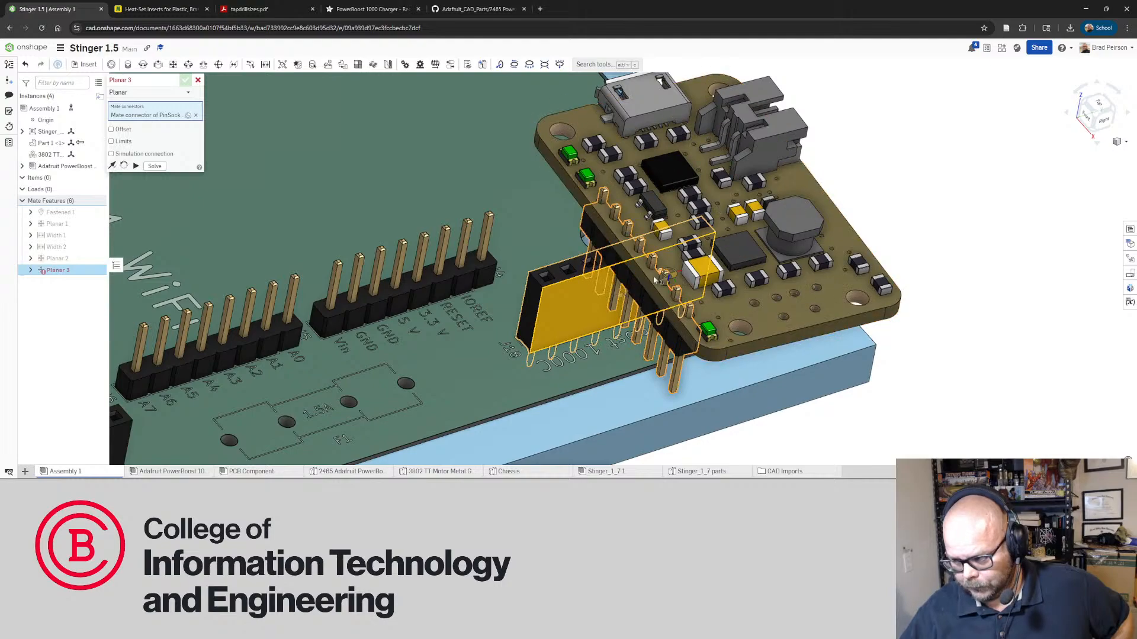
pyautogui.click(197, 80)
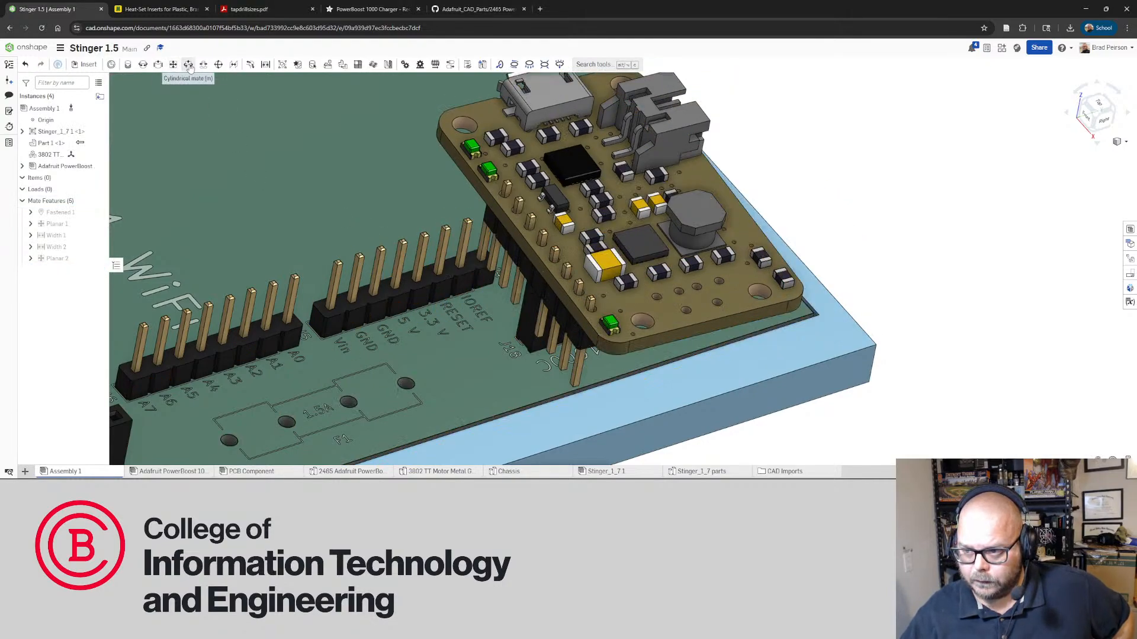
pyautogui.click(189, 65)
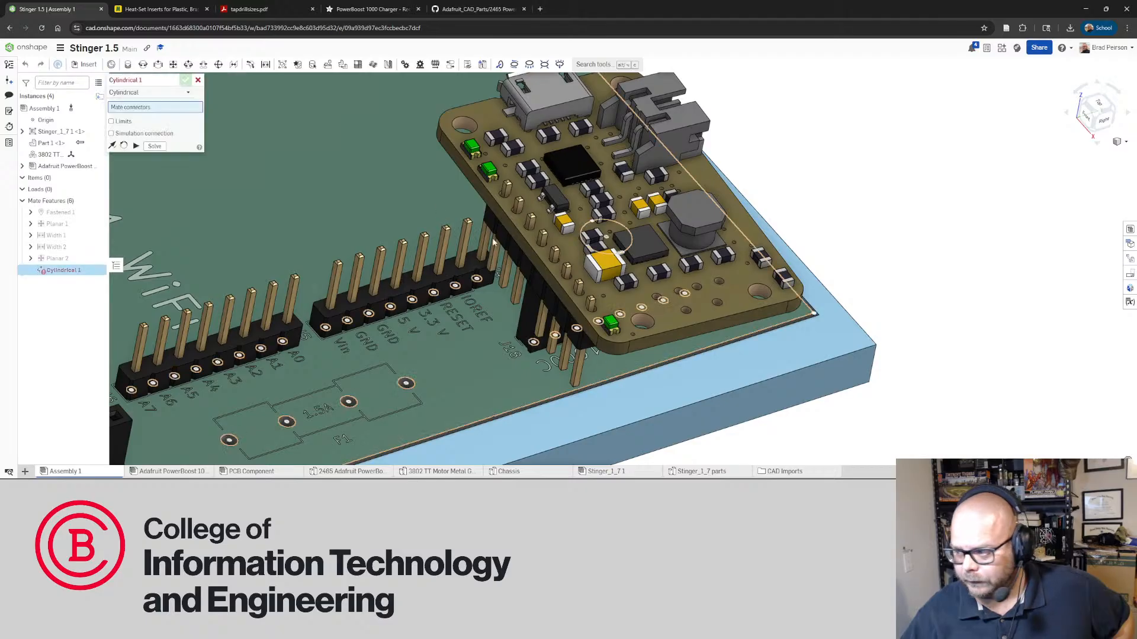
pyautogui.scroll(5, 465, 208)
pyautogui.scroll(3, 449, 189)
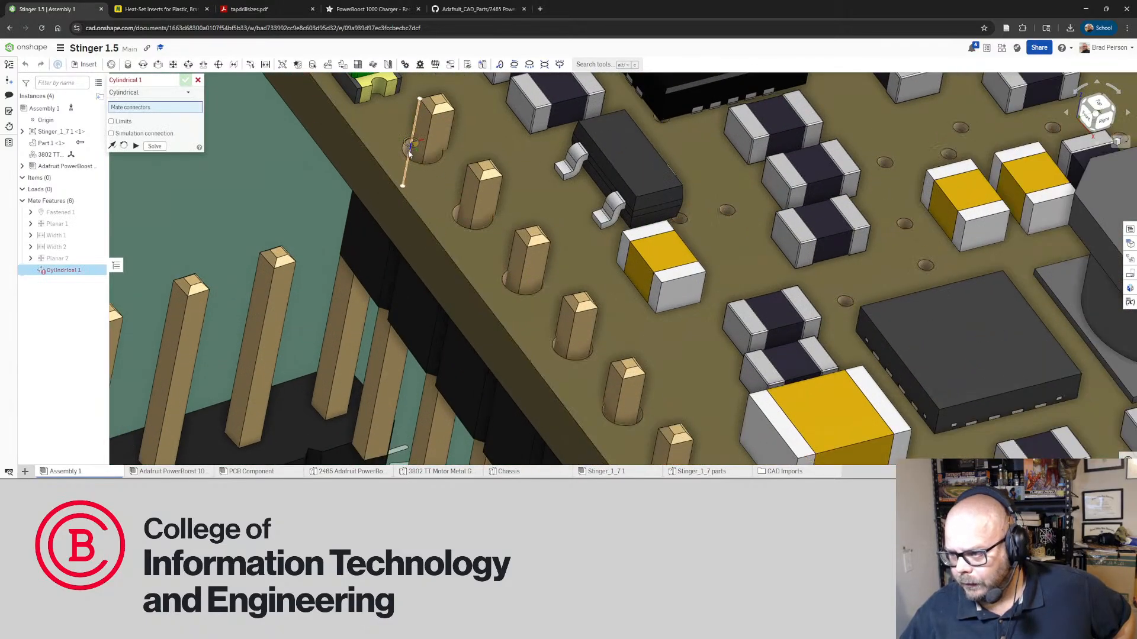
pyautogui.click(406, 150)
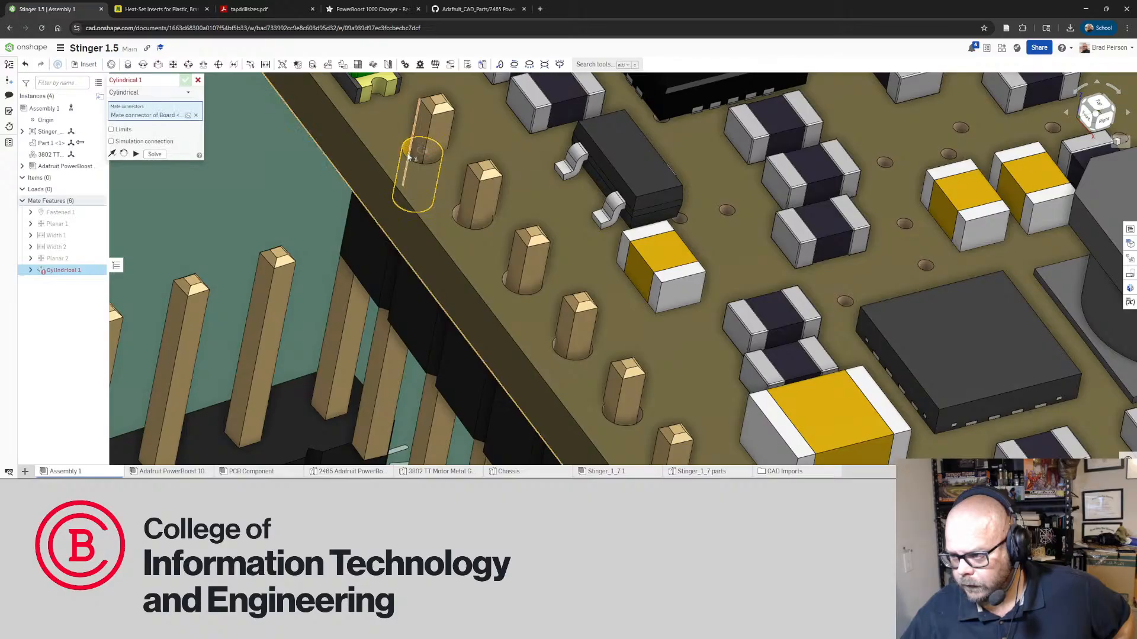
pyautogui.scroll(-5, 409, 154)
pyautogui.scroll(6, 417, 237)
pyautogui.scroll(3, 419, 222)
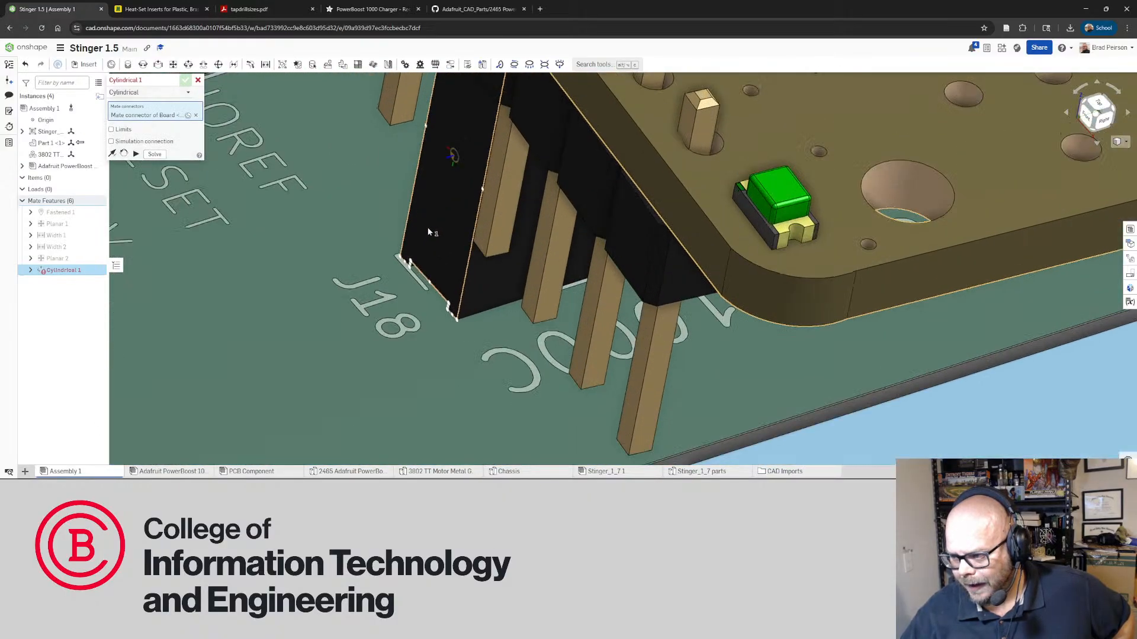
pyautogui.rightClick(428, 229)
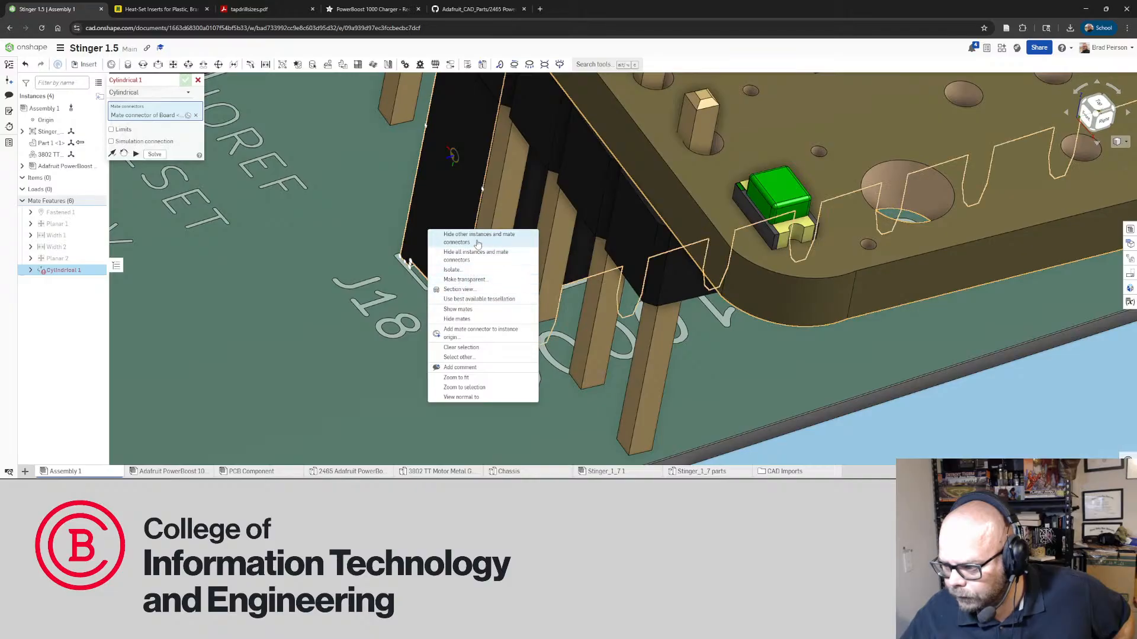
pyautogui.click(199, 83)
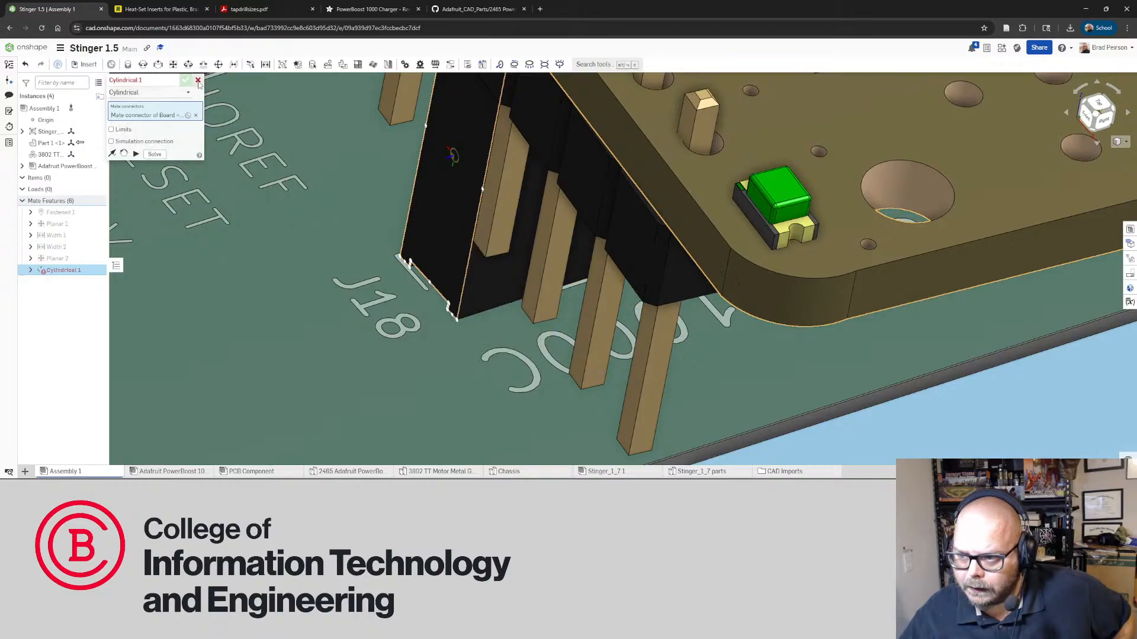
pyautogui.click(199, 82)
# Hide the black J18 pin socket on the Stinger board to expose the PowerBoost 1000C holes beneath it
pyautogui.scroll(-5, 346, 169)
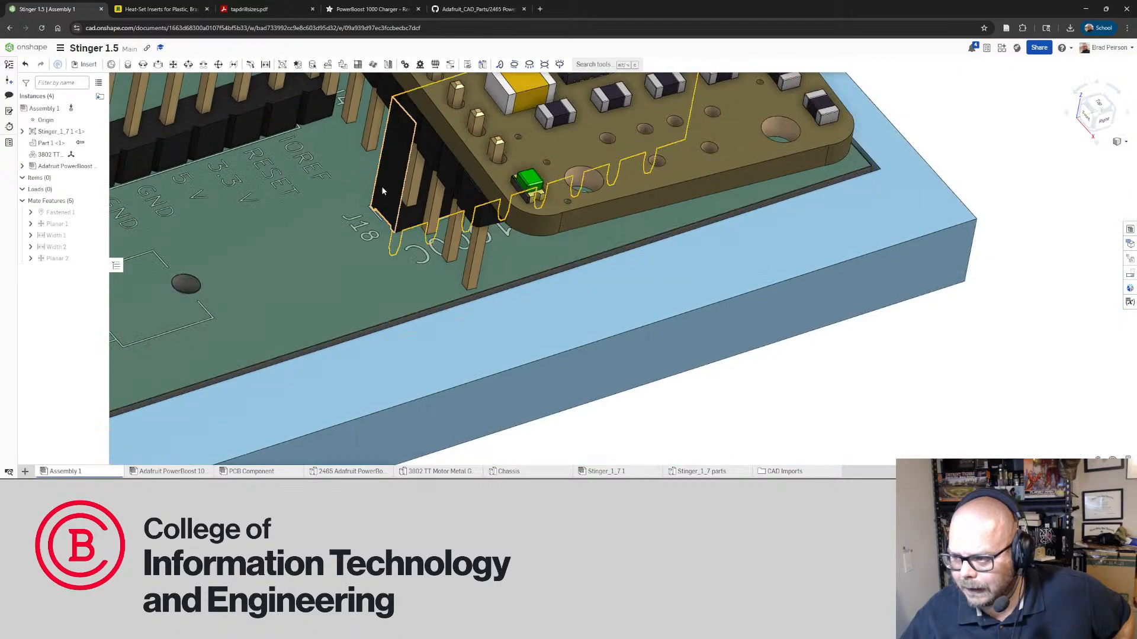
pyautogui.rightClick(383, 191)
pyautogui.click(398, 195)
pyautogui.scroll(-4, 399, 196)
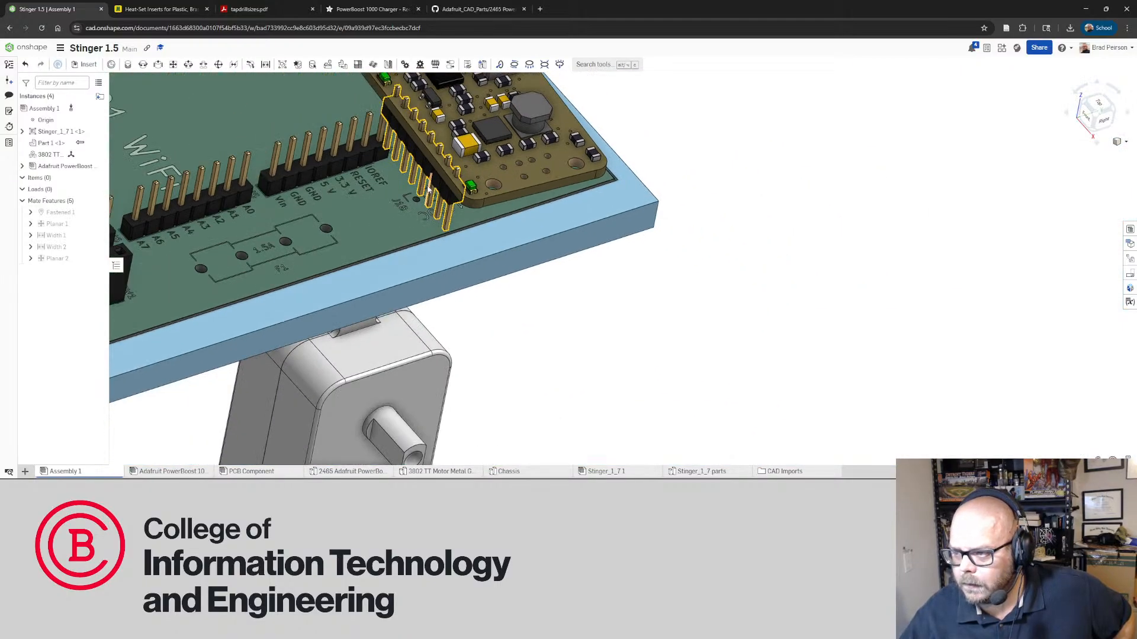
pyautogui.scroll(3, 335, 89)
# Add a cylindrical mate between the PowerBoost header hole nearest the paired green LEDs and the Stinger hole farthest from the J18 label
pyautogui.click(158, 65)
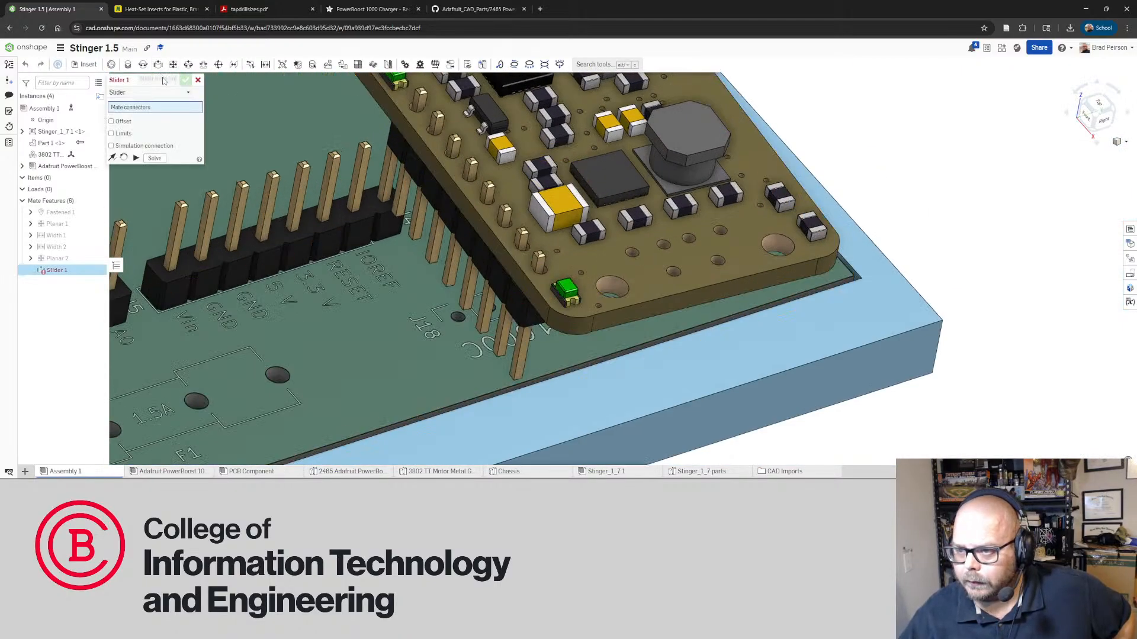
pyautogui.click(198, 80)
pyautogui.click(189, 65)
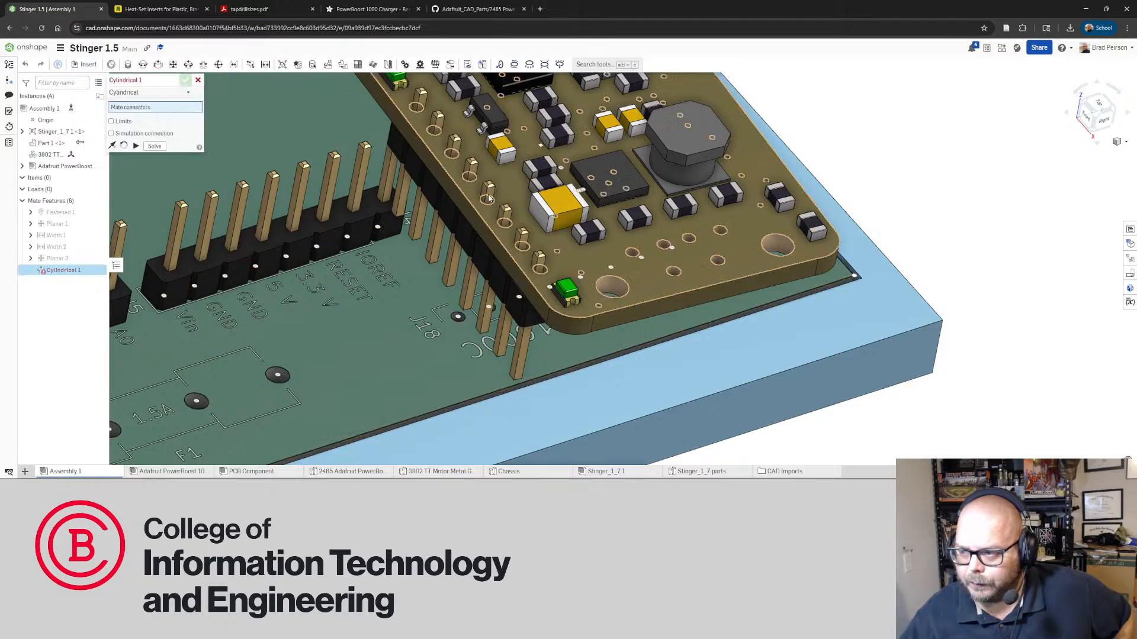
pyautogui.scroll(8, 489, 199)
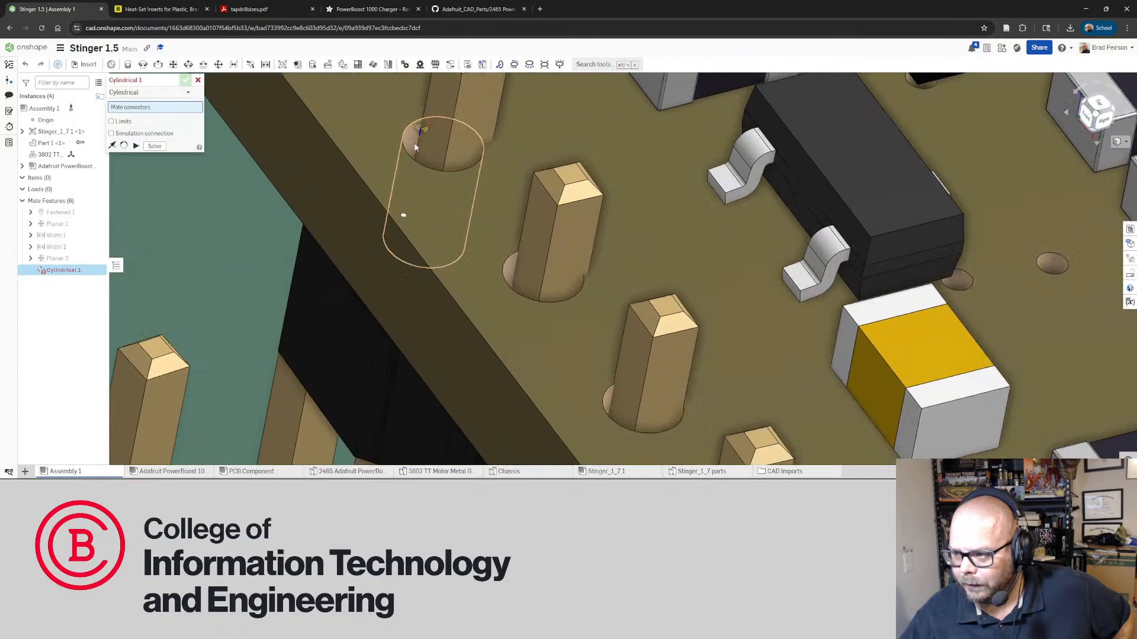
pyautogui.click(412, 148)
pyautogui.scroll(-10, 414, 150)
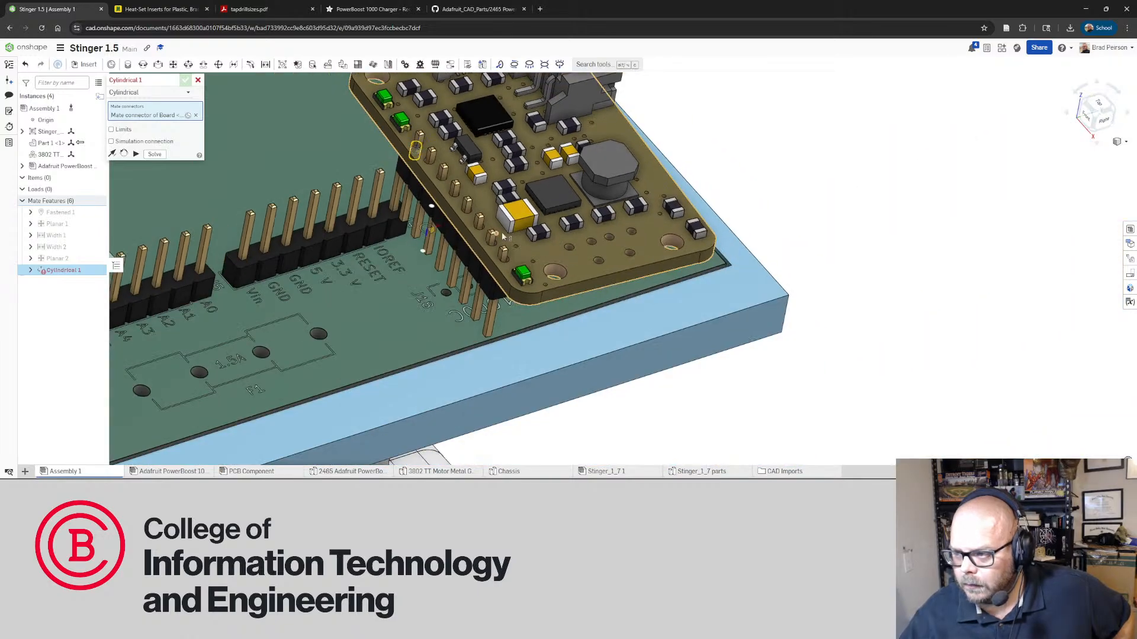
pyautogui.moveTo(465, 253); pyautogui.dragTo(502, 268, button='right')
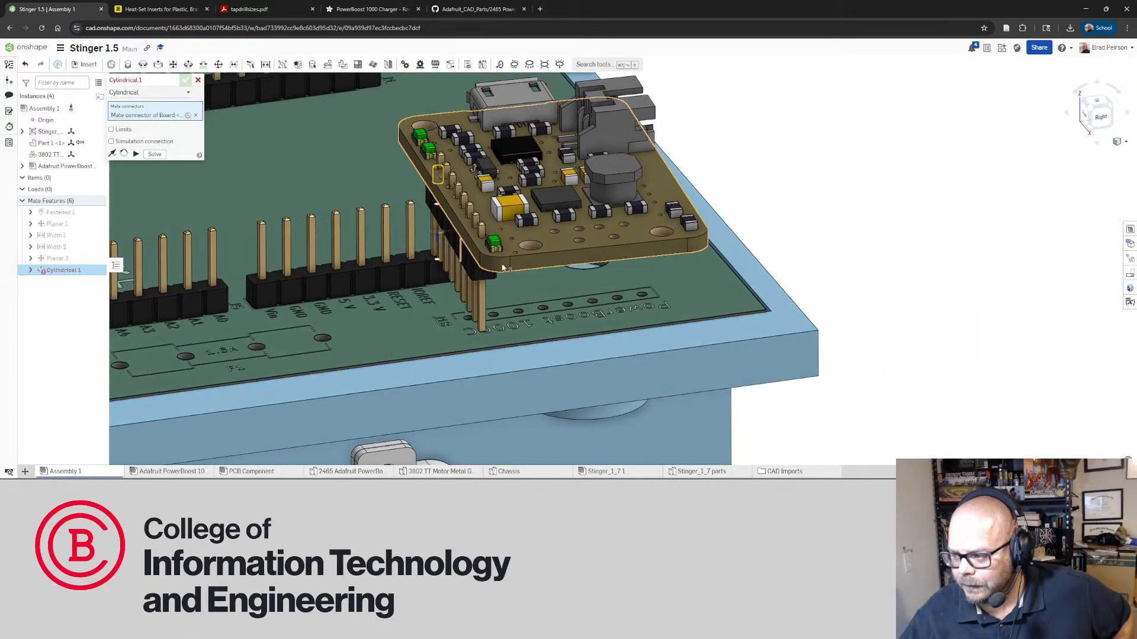
pyautogui.scroll(5, 631, 286)
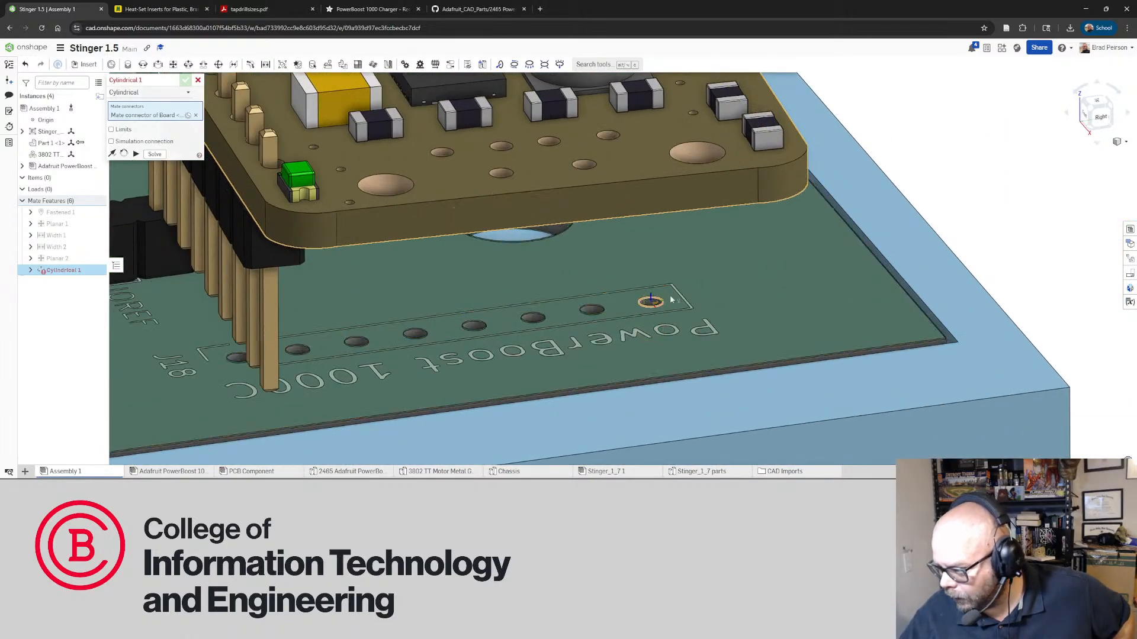
pyautogui.scroll(5, 630, 316)
pyautogui.click(613, 321)
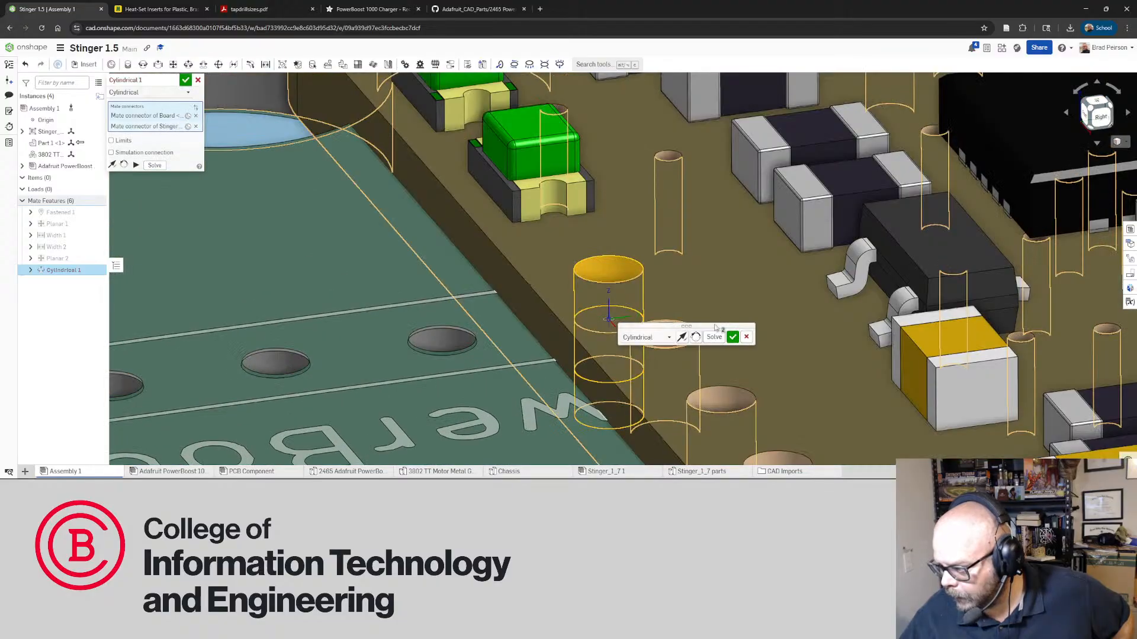
pyautogui.click(732, 337)
# Add a second cylindrical mate between the PowerBoost header hole beside the single green LED and the Stinger hole next to the J18 label
pyautogui.scroll(-5, 679, 278)
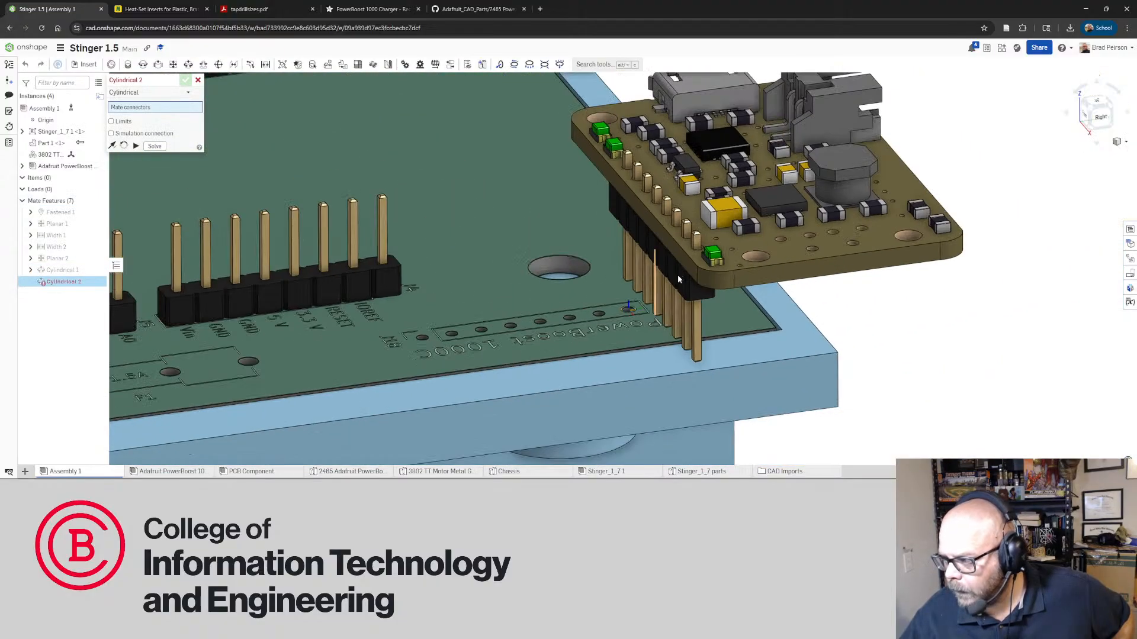
pyautogui.scroll(8, 678, 278)
pyautogui.click(675, 283)
pyautogui.scroll(-8, 675, 280)
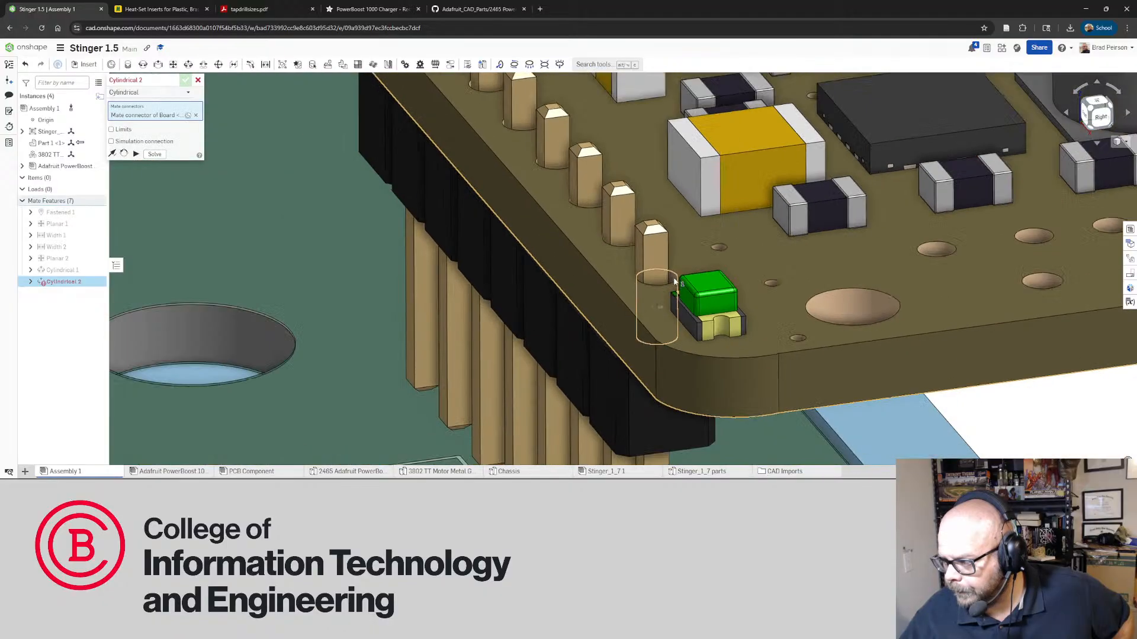
pyautogui.scroll(6, 390, 374)
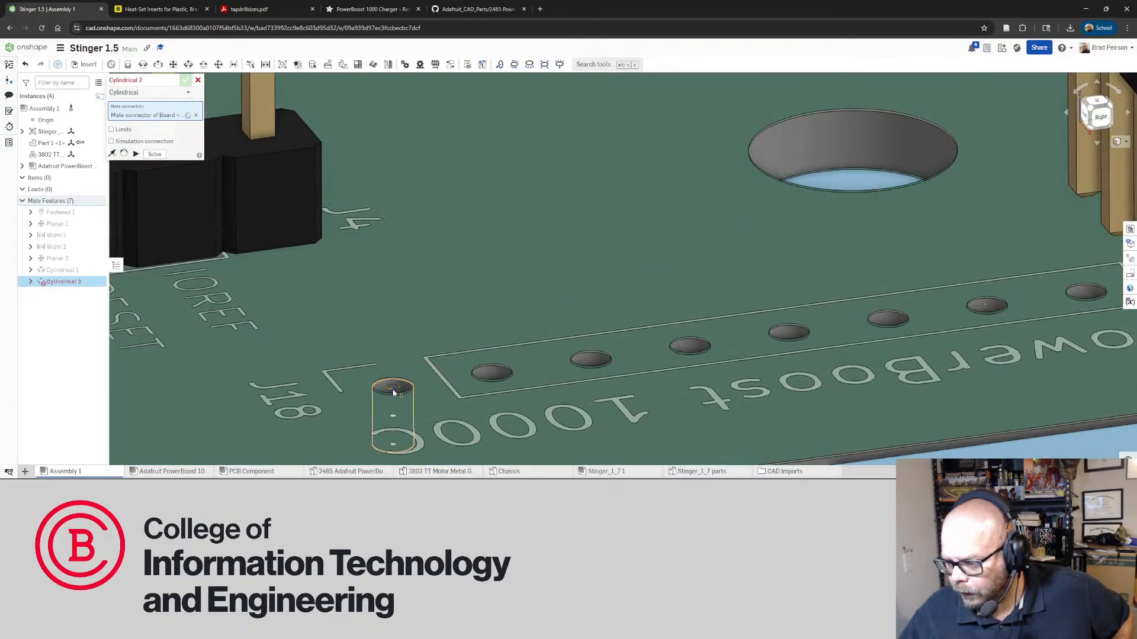
pyautogui.click(393, 385)
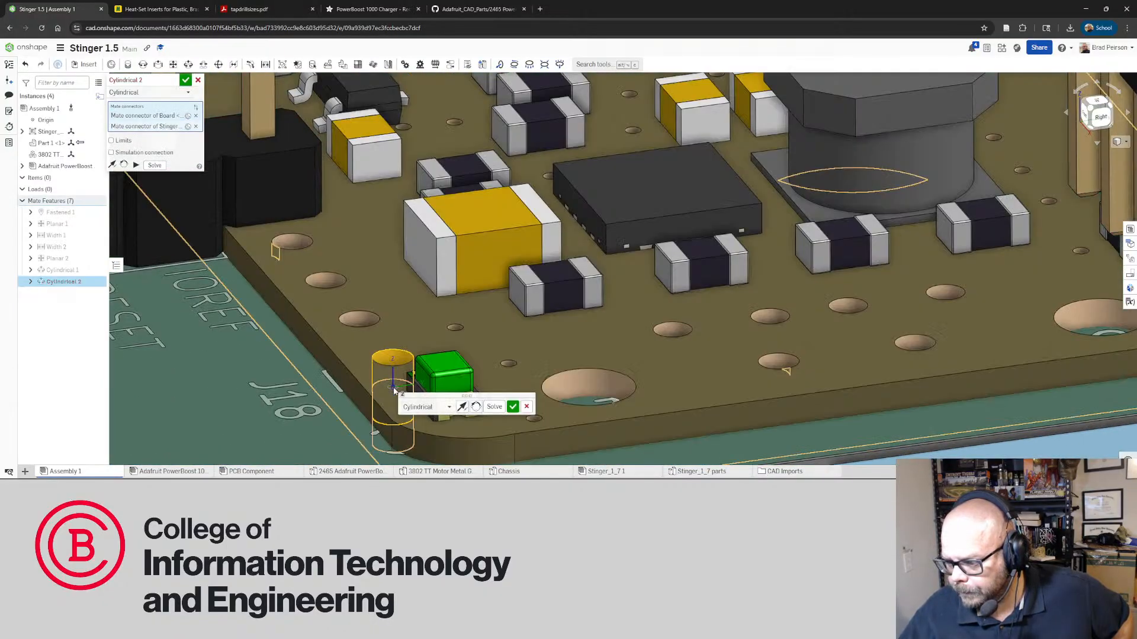
pyautogui.click(516, 405)
pyautogui.scroll(-8, 536, 323)
pyautogui.scroll(5, 555, 374)
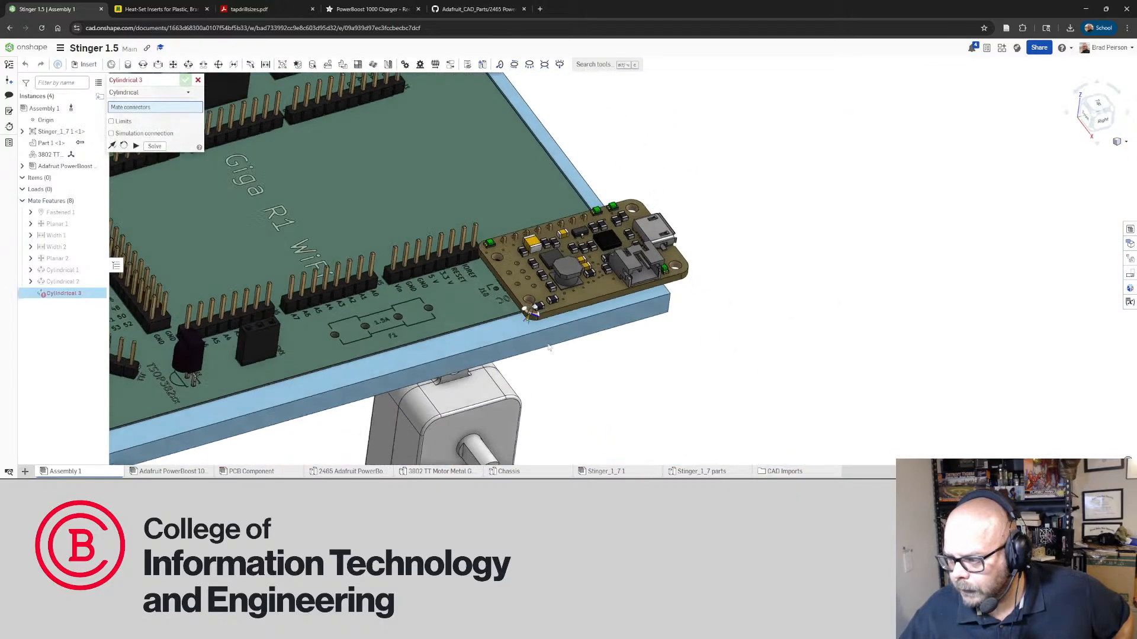
pyautogui.scroll(6, 473, 239)
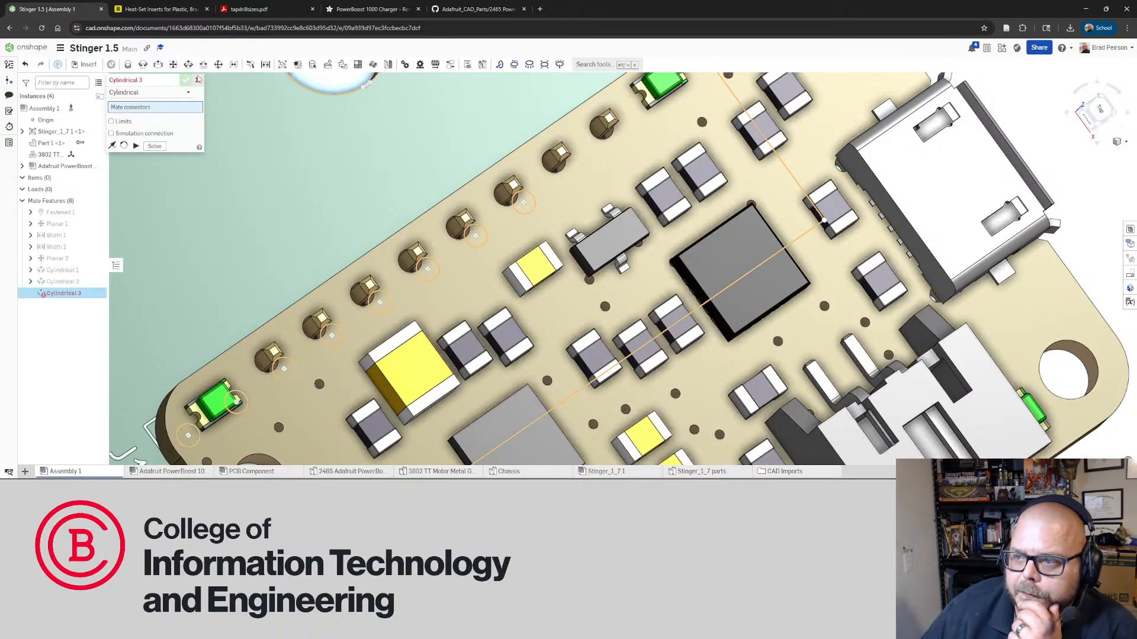
pyautogui.click(197, 82)
# Expand the Stinger_1_7 1 subassembly and show its hidden 1x08 pin socket again
pyautogui.moveTo(343, 286)
pyautogui.mouseDown(button='right')
pyautogui.moveTo(345, 297)
pyautogui.moveTo(352, 279)
pyautogui.mouseUp(button='right')
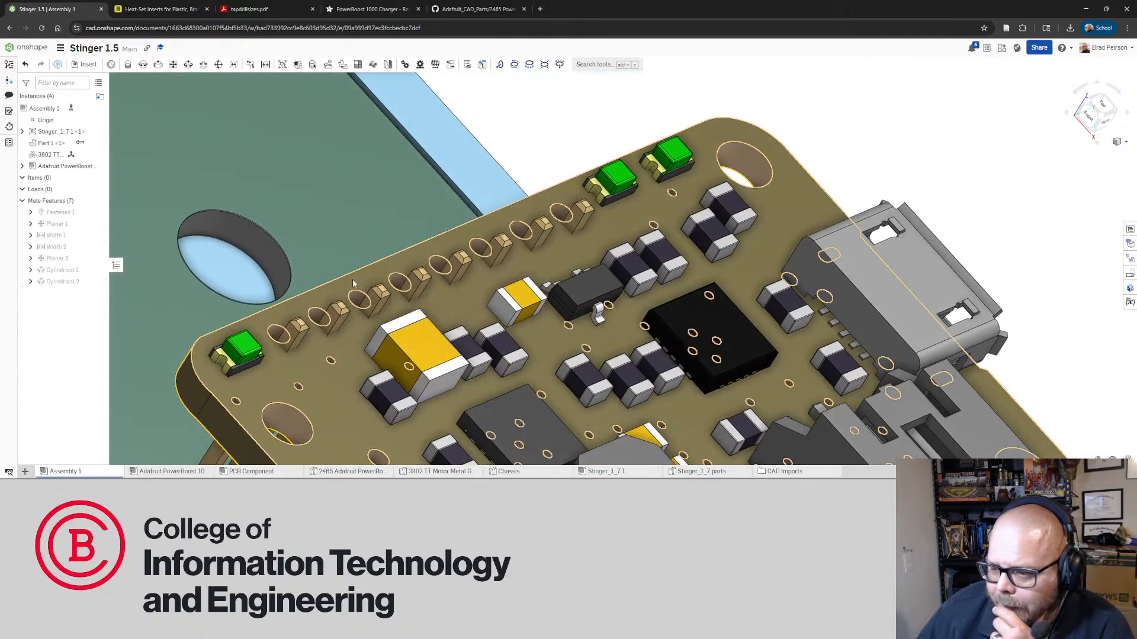
pyautogui.click(22, 131)
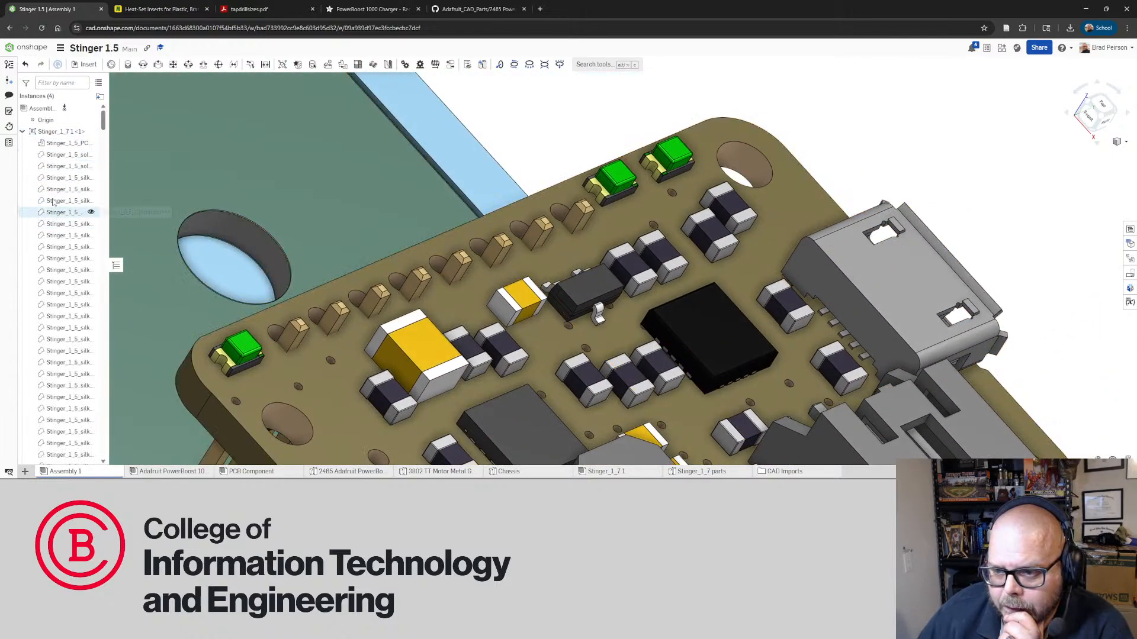
pyautogui.scroll(-15, 41, 237)
pyautogui.scroll(-10, 37, 277)
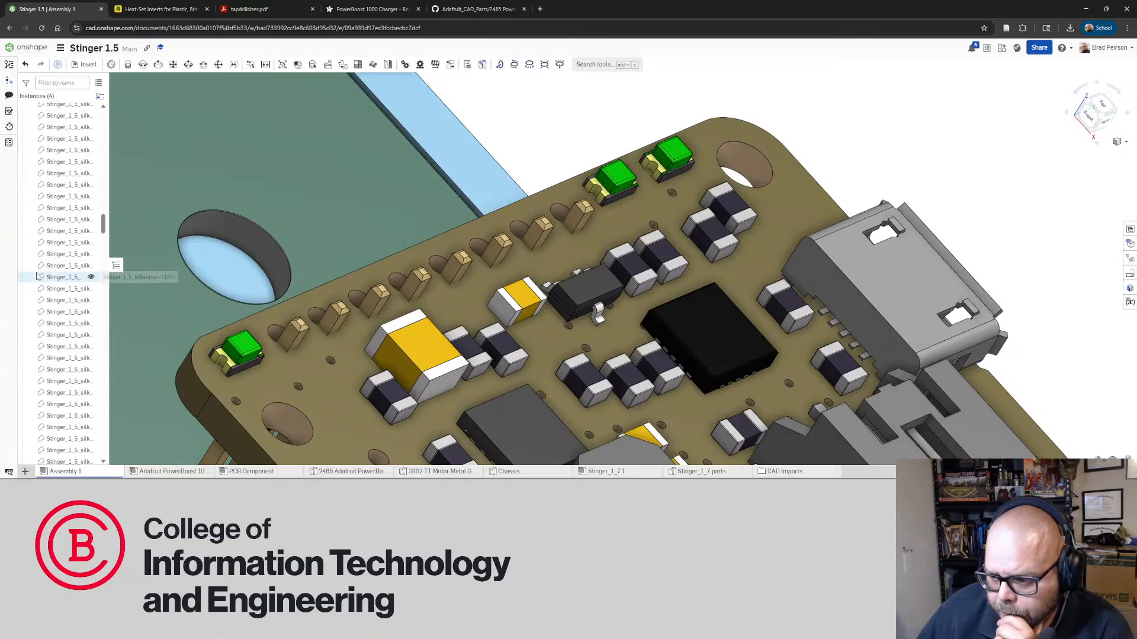
pyautogui.scroll(-10, 36, 276)
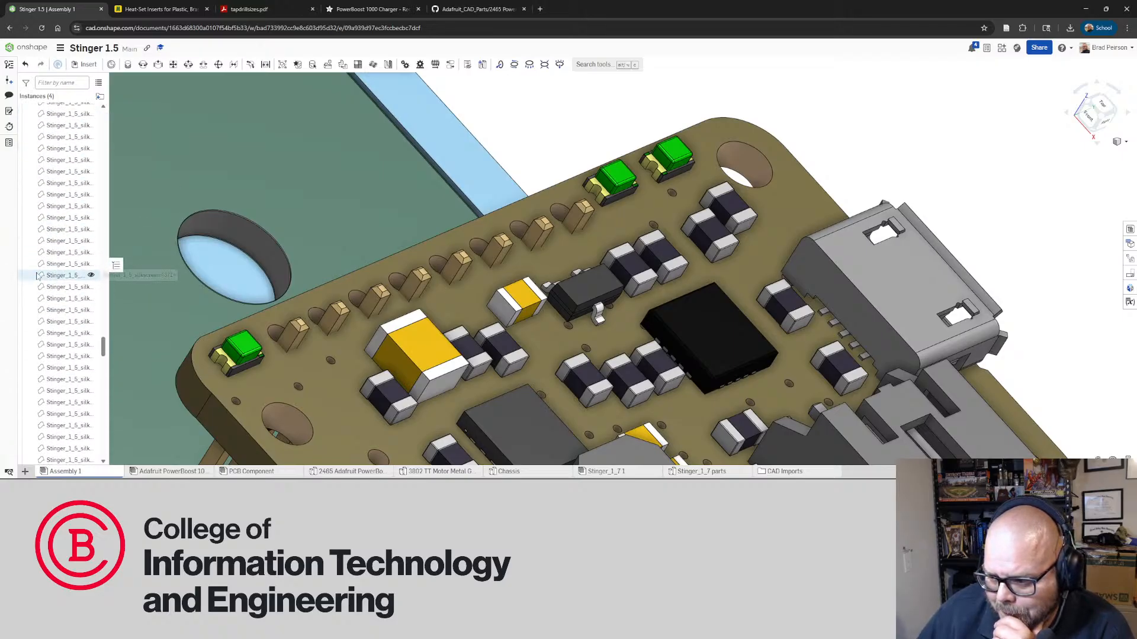
pyautogui.scroll(-3, 36, 276)
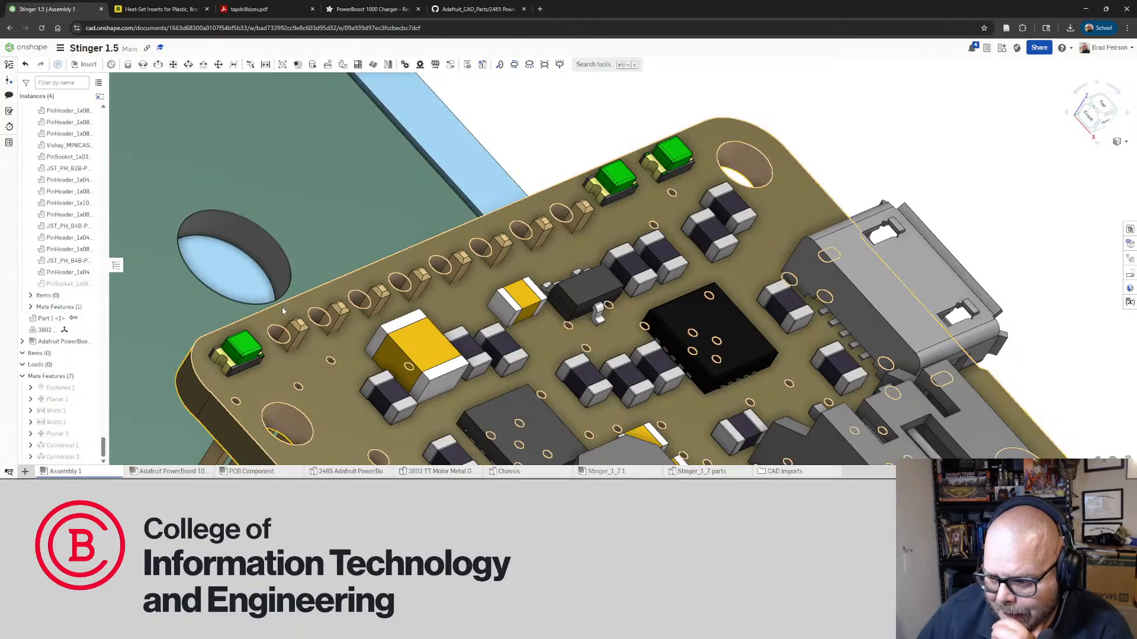
pyautogui.scroll(3, 314, 346)
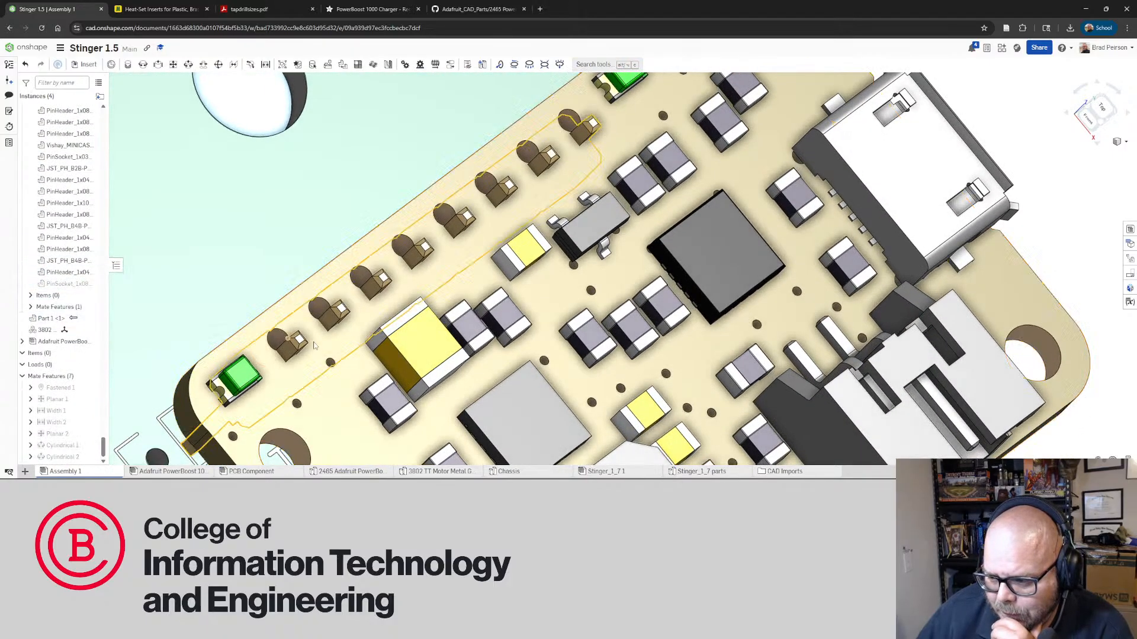
pyautogui.rightClick(70, 284)
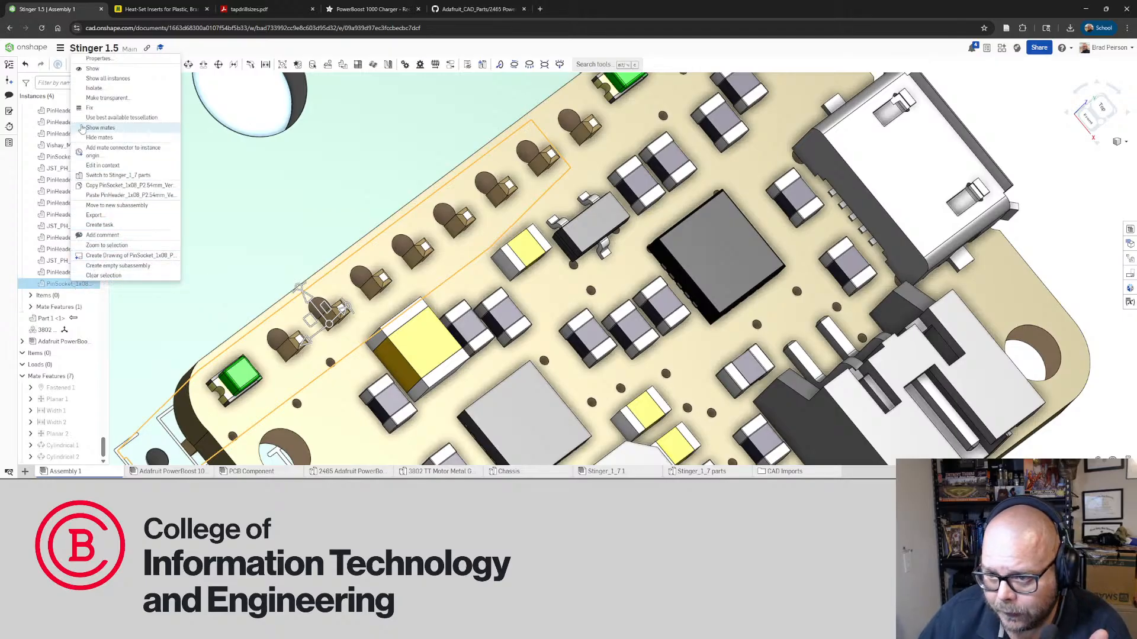
pyautogui.click(95, 69)
# Examine how the PowerBoost's pin header meets the J18 socket and how its pins sit in the board's holes
pyautogui.moveTo(273, 349); pyautogui.dragTo(311, 385, button='right')
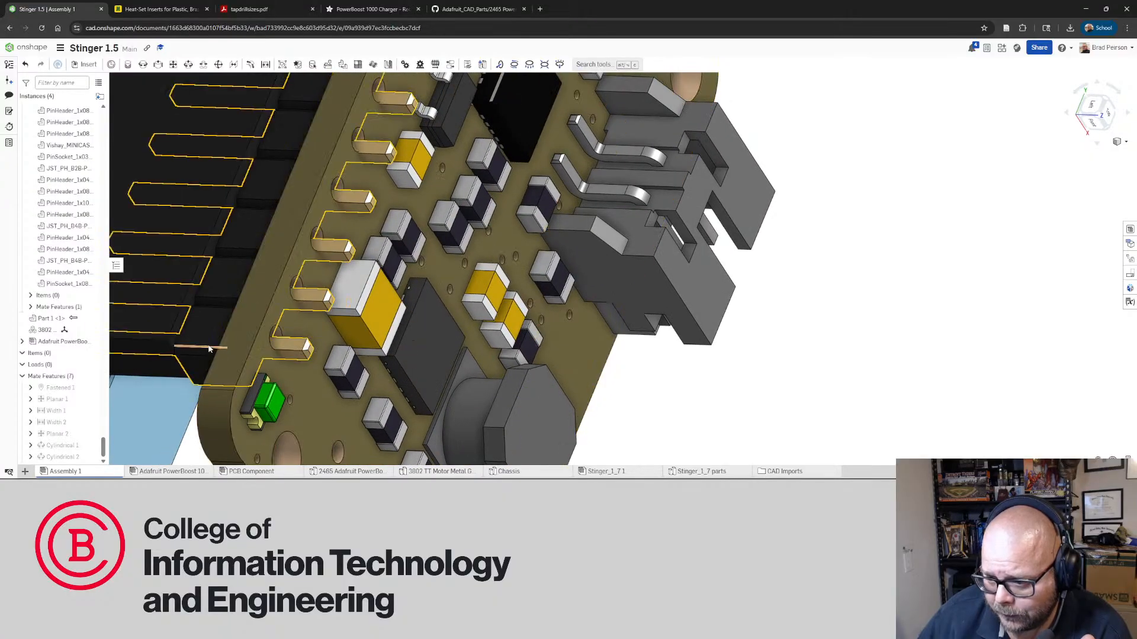
pyautogui.moveTo(215, 313); pyautogui.dragTo(266, 314, button='right')
pyautogui.scroll(-5, 331, 319)
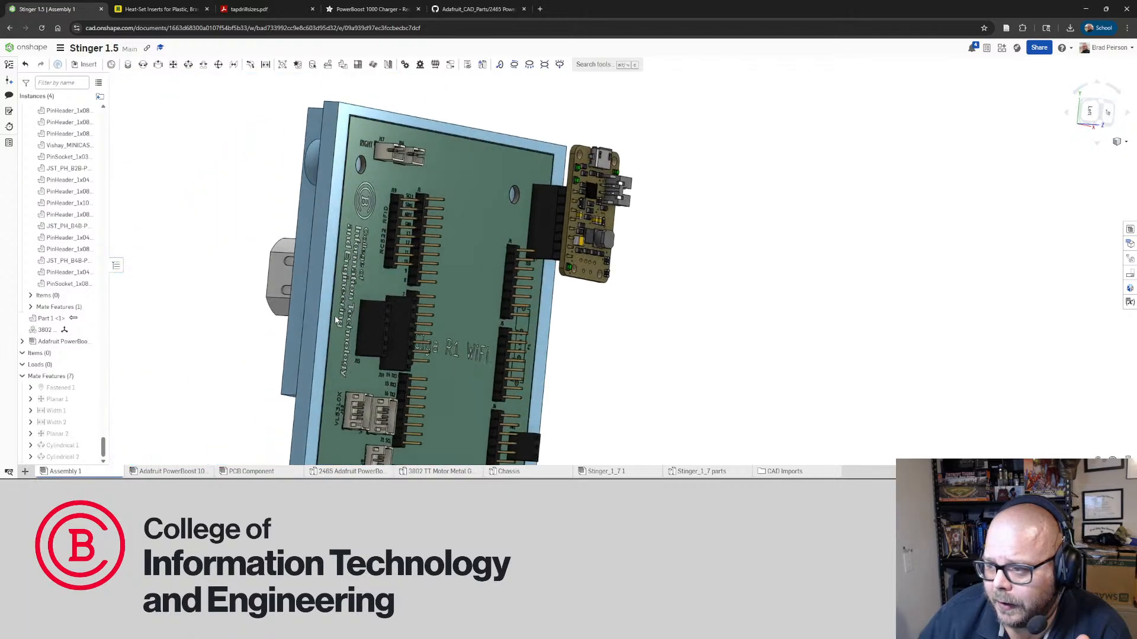
pyautogui.scroll(4, 391, 242)
pyautogui.scroll(-4, 446, 238)
pyautogui.scroll(8, 445, 238)
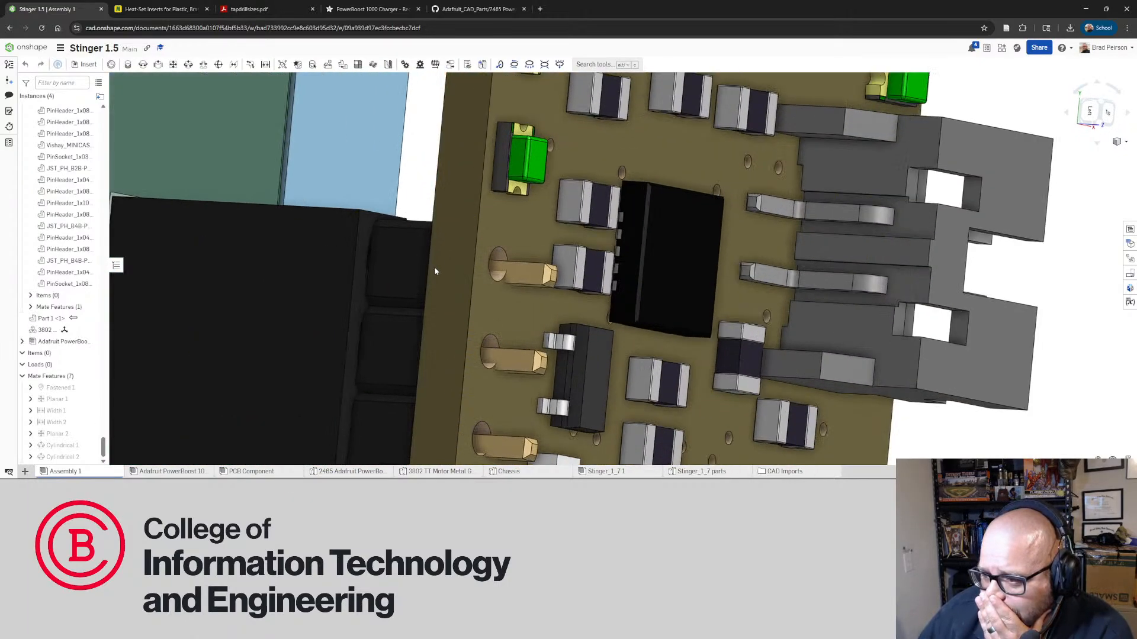
pyautogui.scroll(5, 415, 264)
pyautogui.scroll(3, 391, 261)
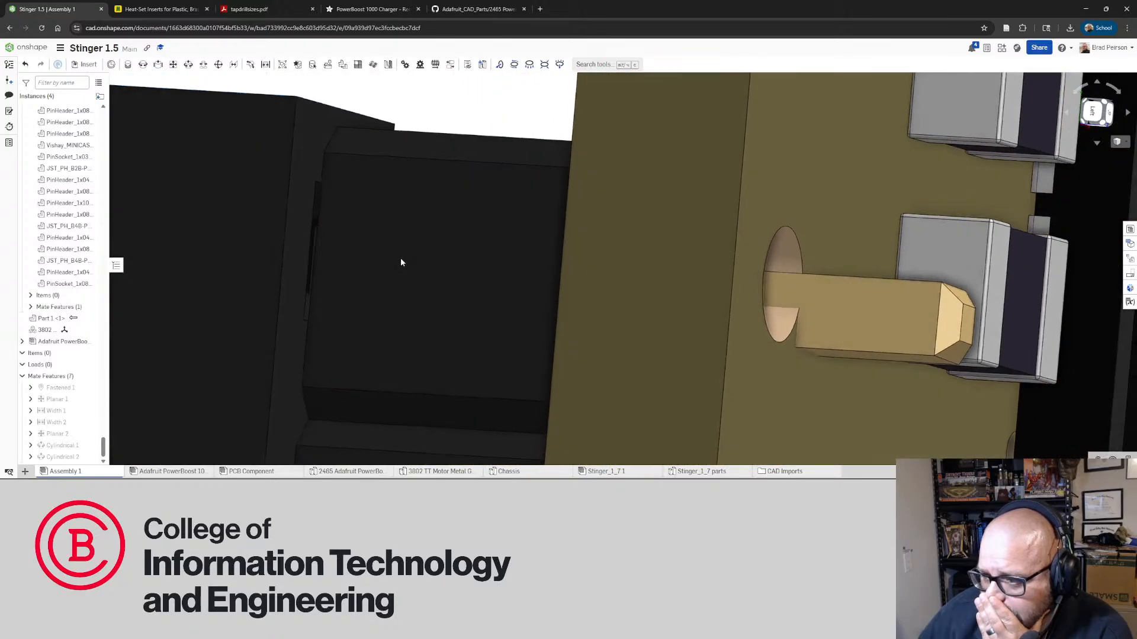
pyautogui.scroll(-2, 325, 249)
pyautogui.scroll(3, 325, 248)
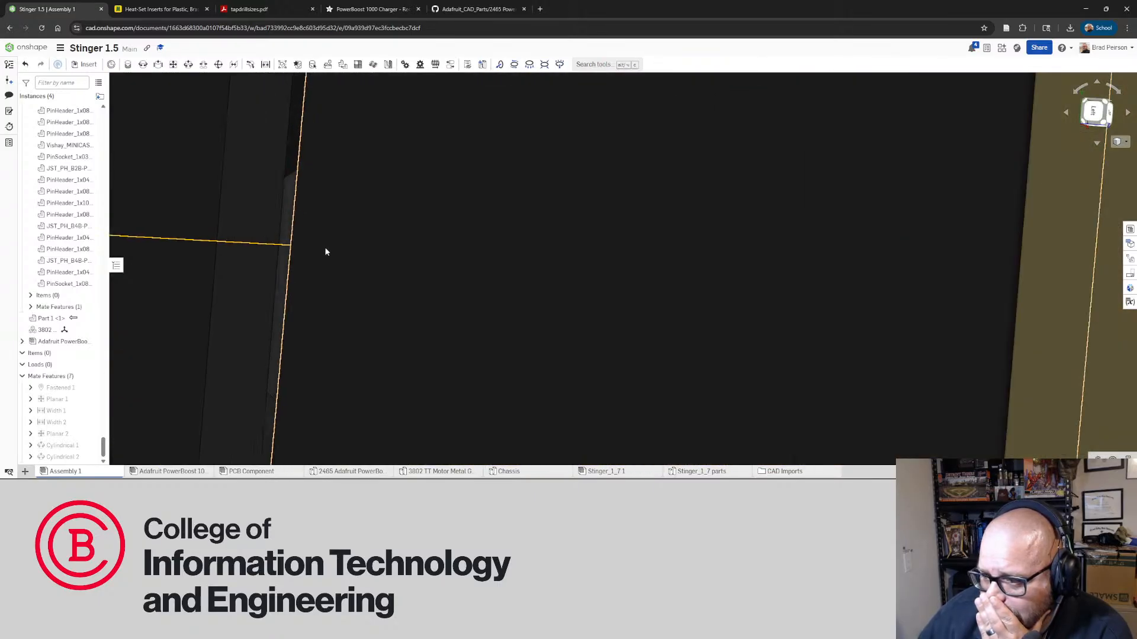
pyautogui.scroll(-5, 337, 251)
pyautogui.click(368, 263)
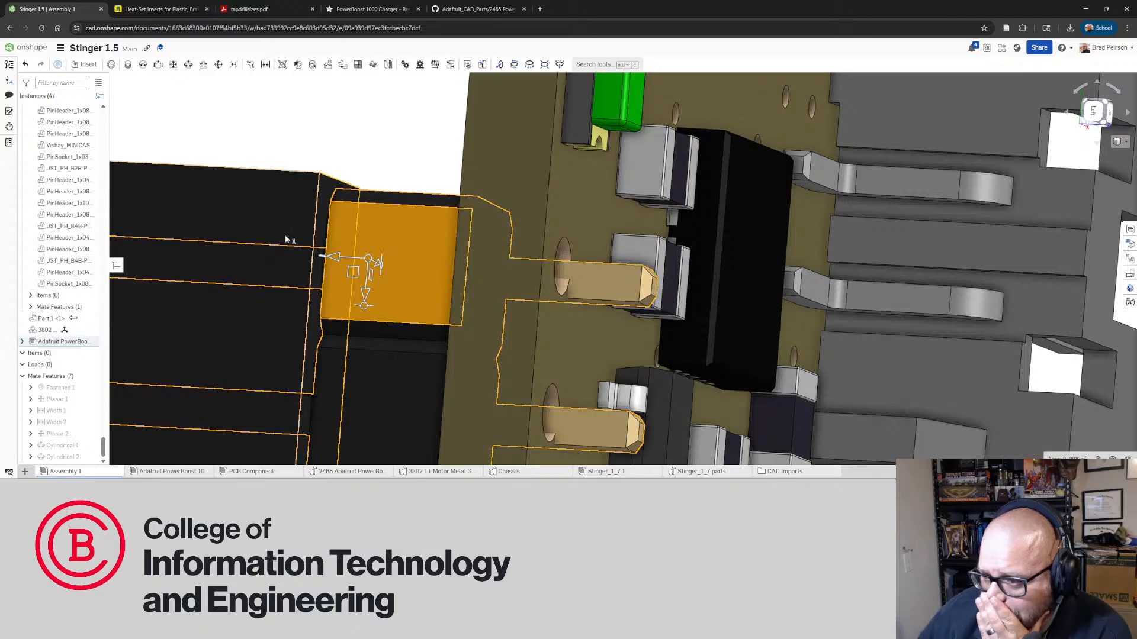
pyautogui.click(383, 149)
pyautogui.scroll(-5, 384, 149)
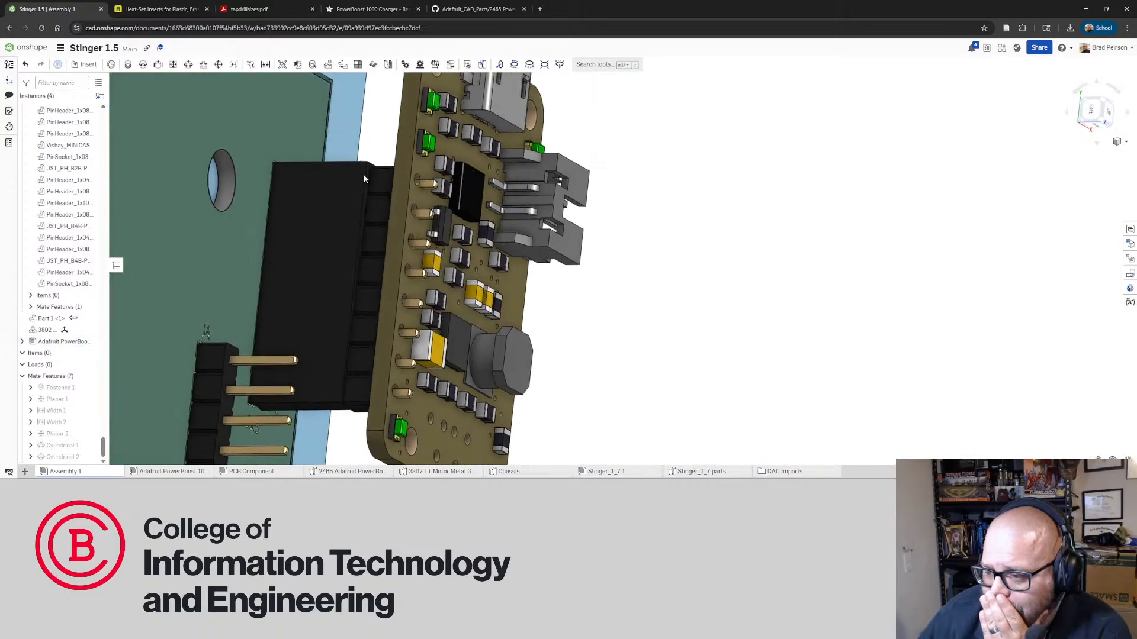
# Try a planar mate between the side face of the PowerBoost's pin header and the side face of the J18 socket, and delete it
pyautogui.click(173, 64)
pyautogui.scroll(5, 350, 170)
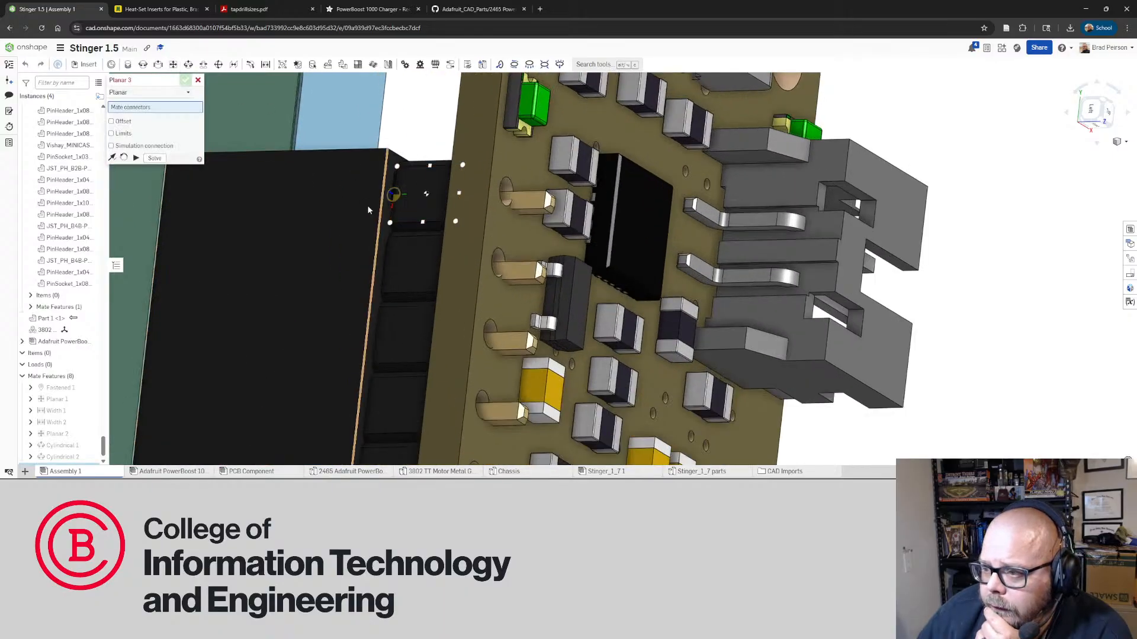
pyautogui.click(367, 205)
pyautogui.click(351, 176)
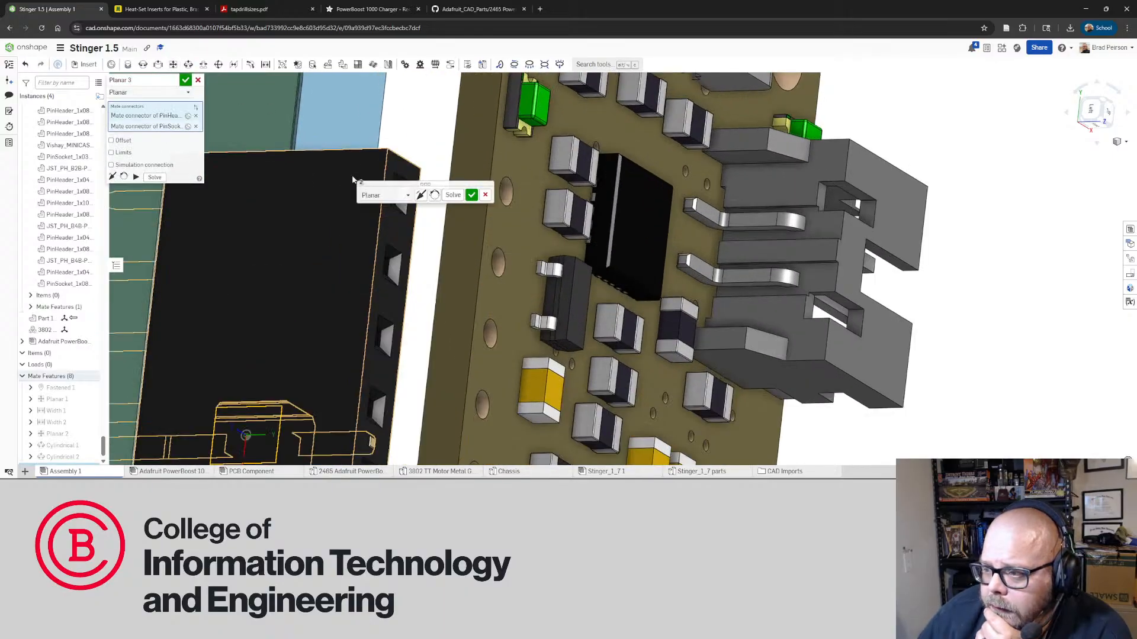
pyautogui.scroll(-6, 322, 222)
pyautogui.moveTo(322, 223); pyautogui.dragTo(252, 296, button='right')
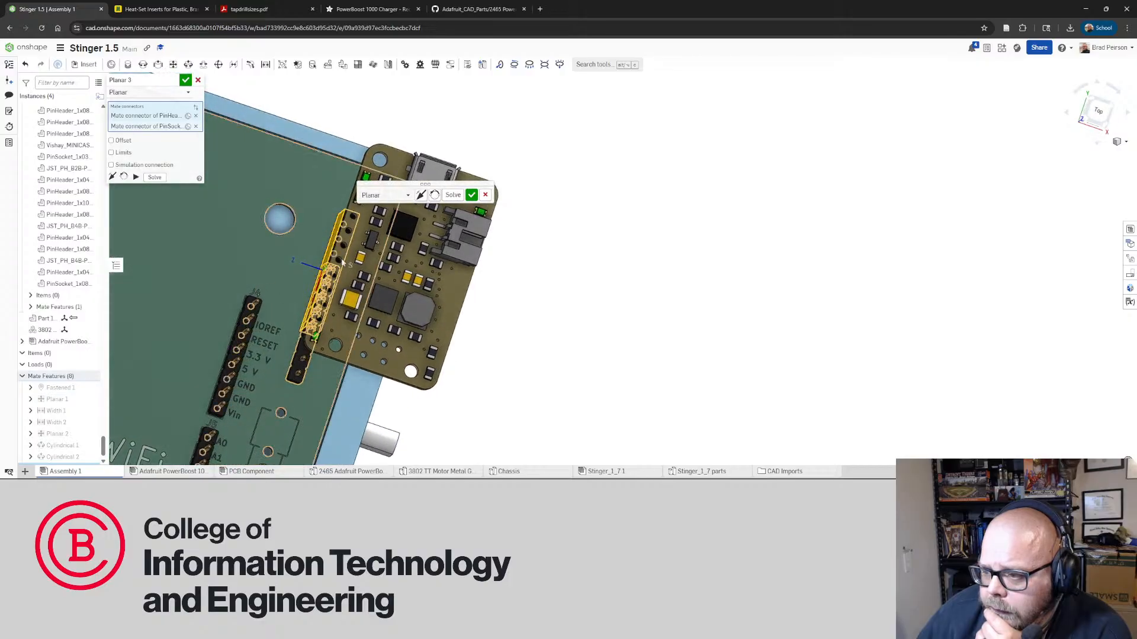
pyautogui.click(472, 195)
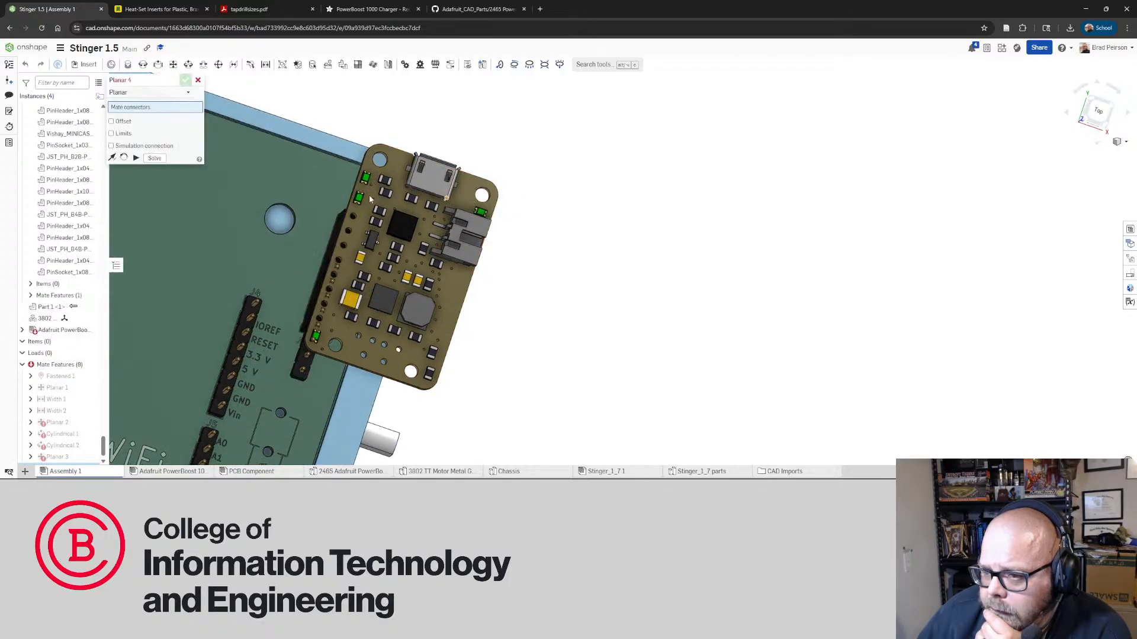
pyautogui.click(198, 80)
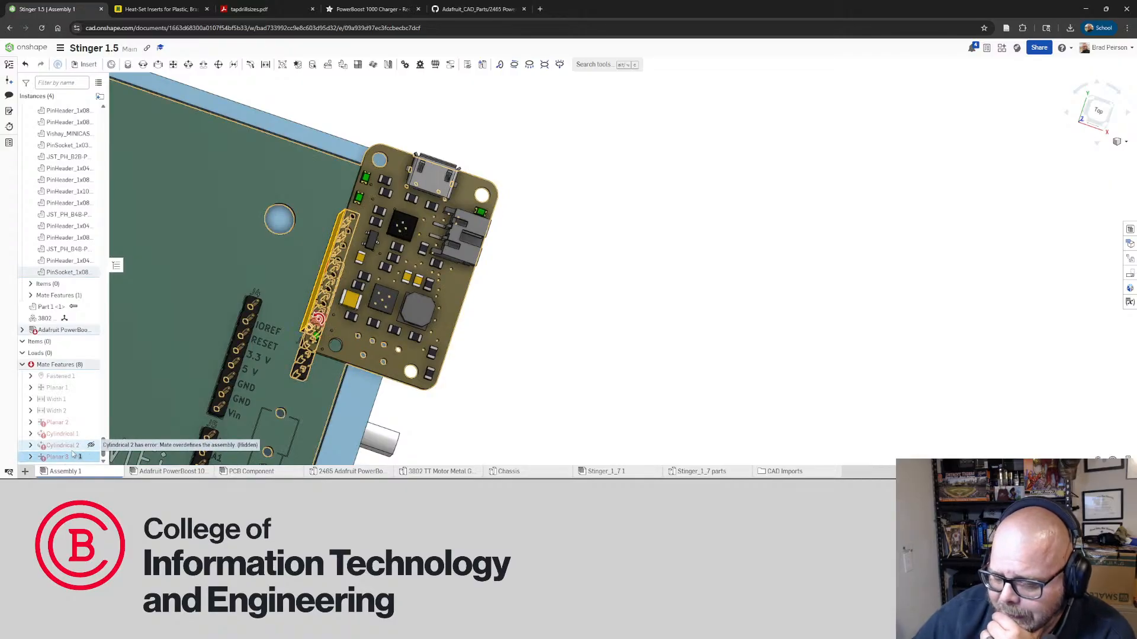
pyautogui.press('Delete')
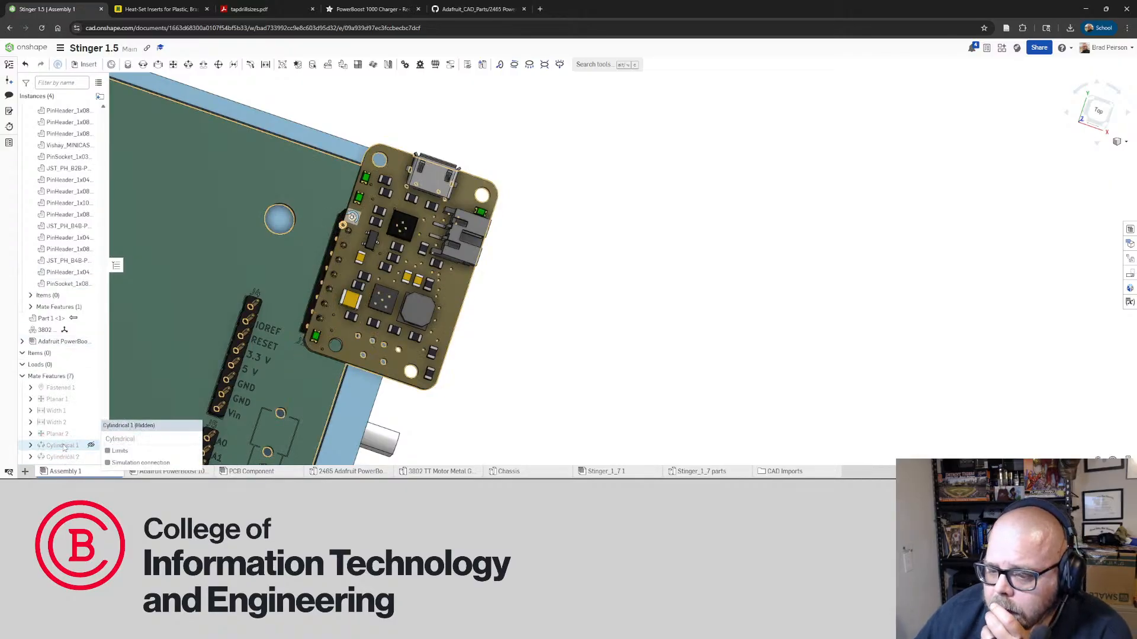
# Add a parallel mate between the side face of the PowerBoost's pin header and the side face of the J18 socket
pyautogui.moveTo(384, 297); pyautogui.dragTo(444, 240, button='right')
pyautogui.scroll(4, 370, 218)
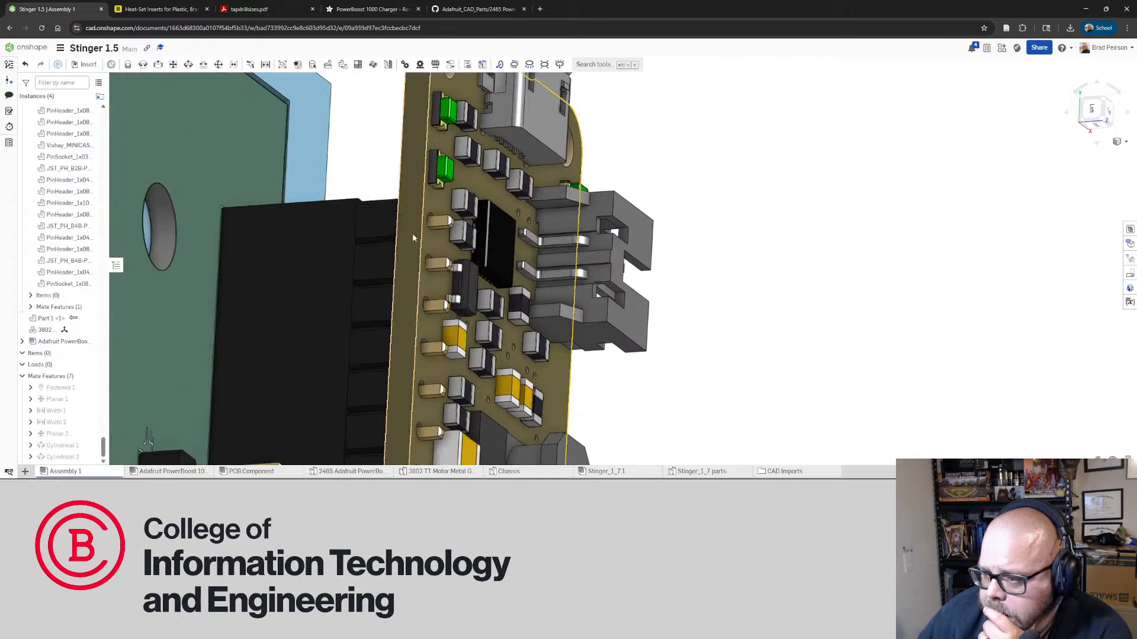
pyautogui.moveTo(345, 232)
pyautogui.mouseDown(button='right')
pyautogui.moveTo(371, 237)
pyautogui.moveTo(363, 255)
pyautogui.moveTo(364, 223)
pyautogui.mouseUp(button='right')
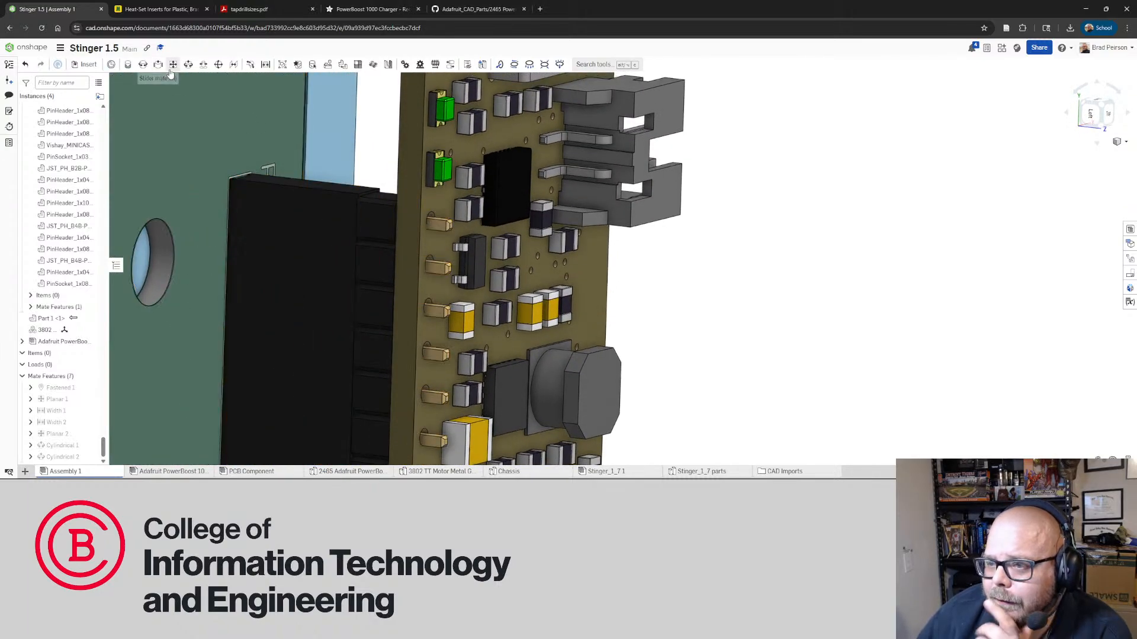
pyautogui.click(234, 65)
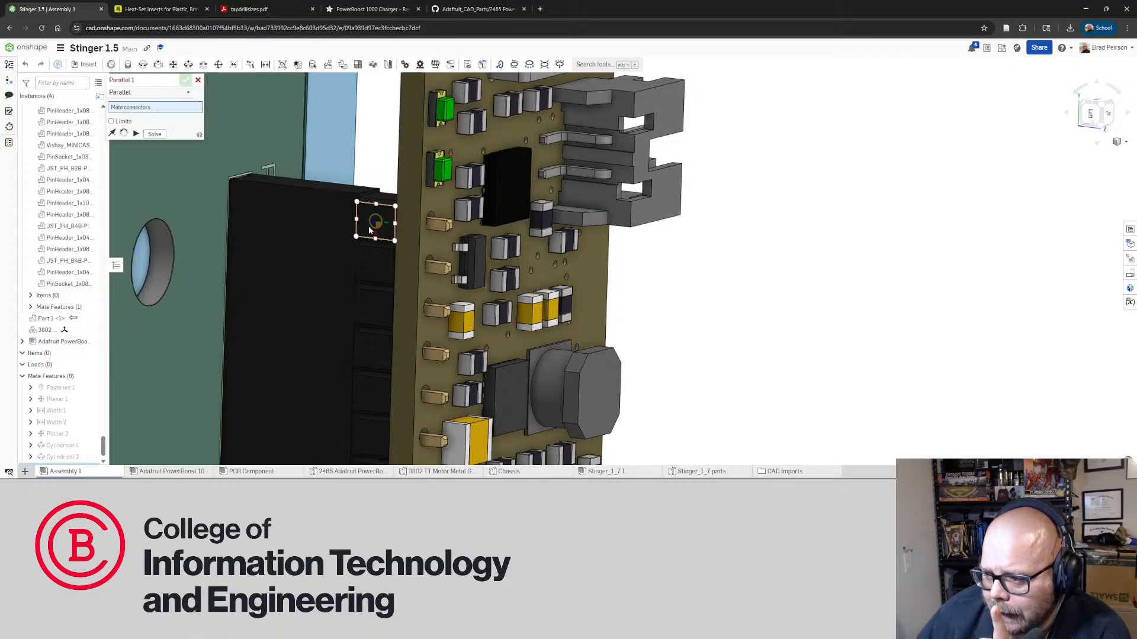
pyautogui.click(368, 226)
pyautogui.click(319, 227)
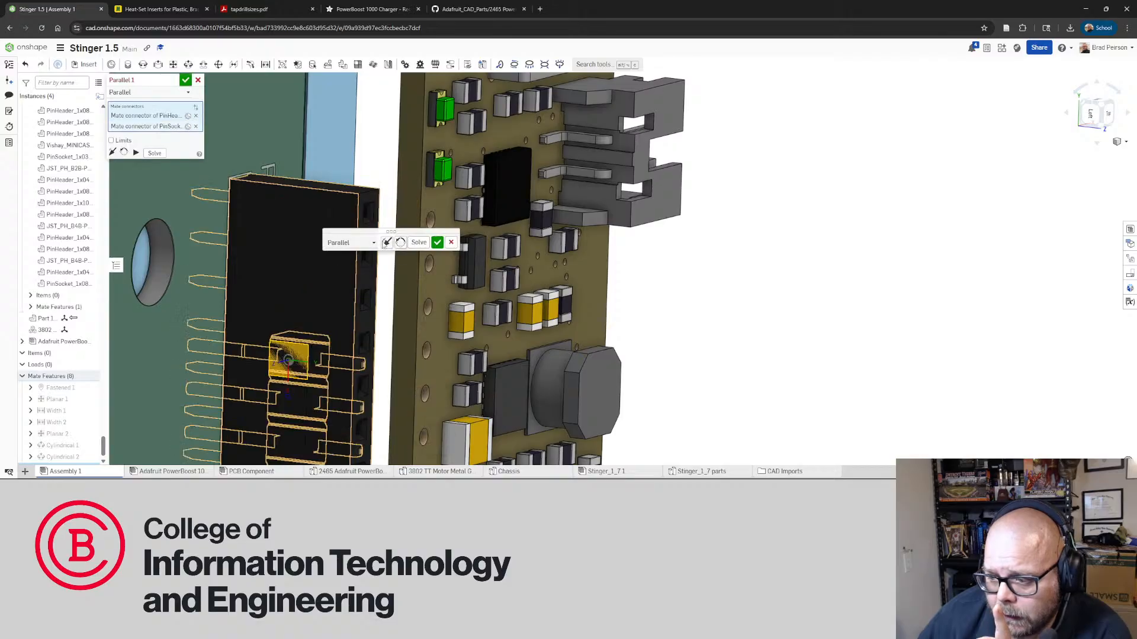
pyautogui.click(434, 245)
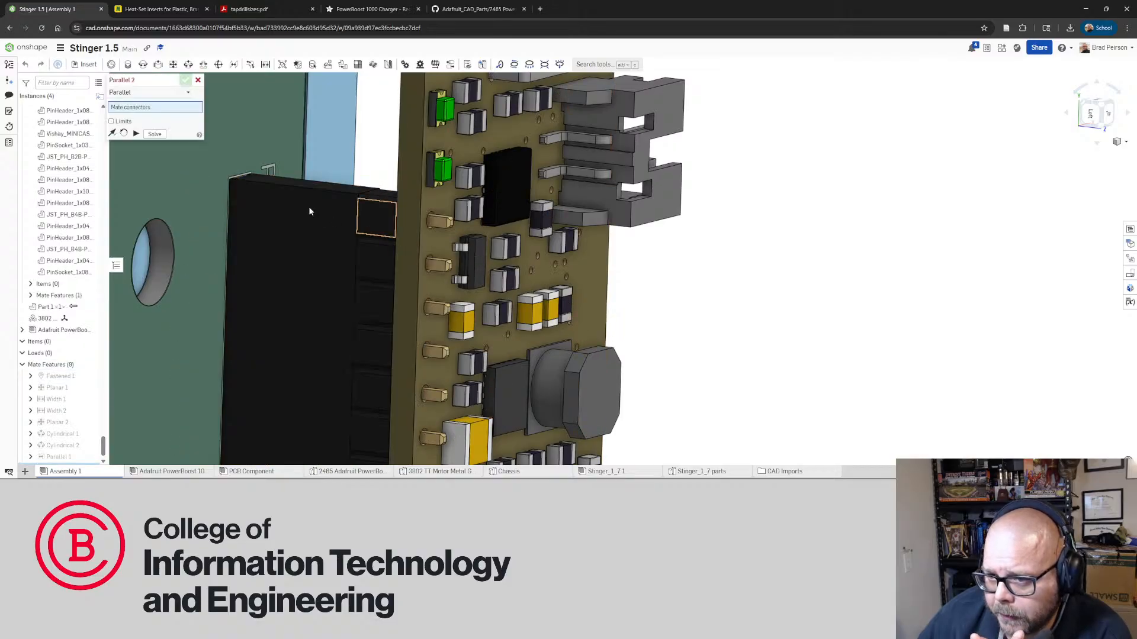
pyautogui.click(197, 81)
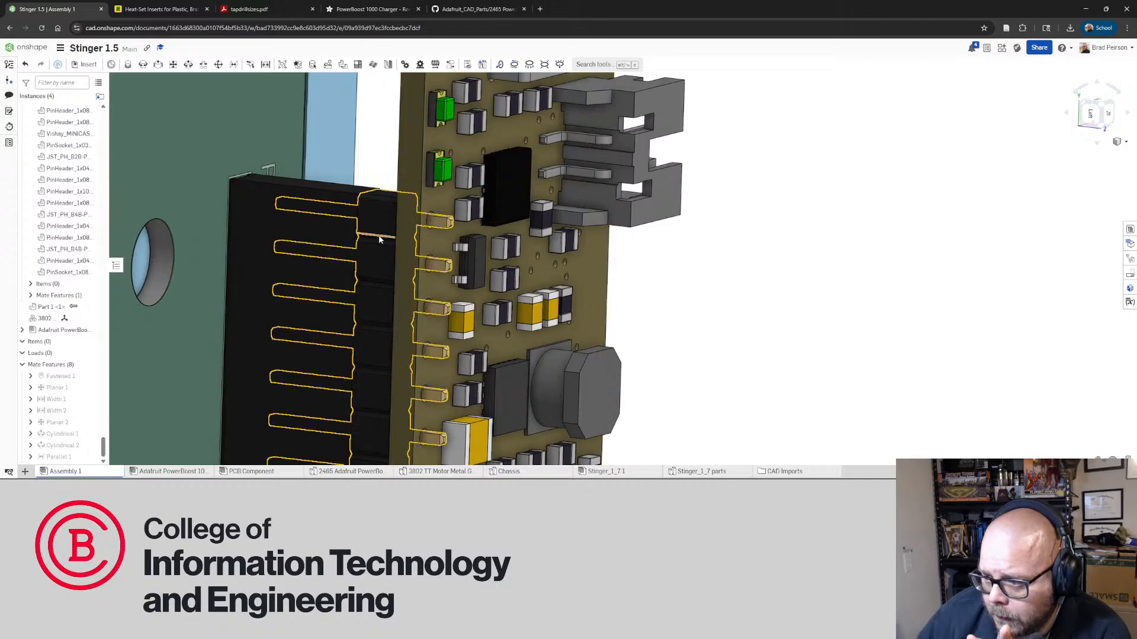
# Examine how squarely the PowerBoost board and its header sit on the J18 socket, from the end, the front and above
pyautogui.moveTo(381, 239); pyautogui.dragTo(329, 164, button='right')
pyautogui.scroll(-3, 325, 167)
pyautogui.scroll(5, 302, 314)
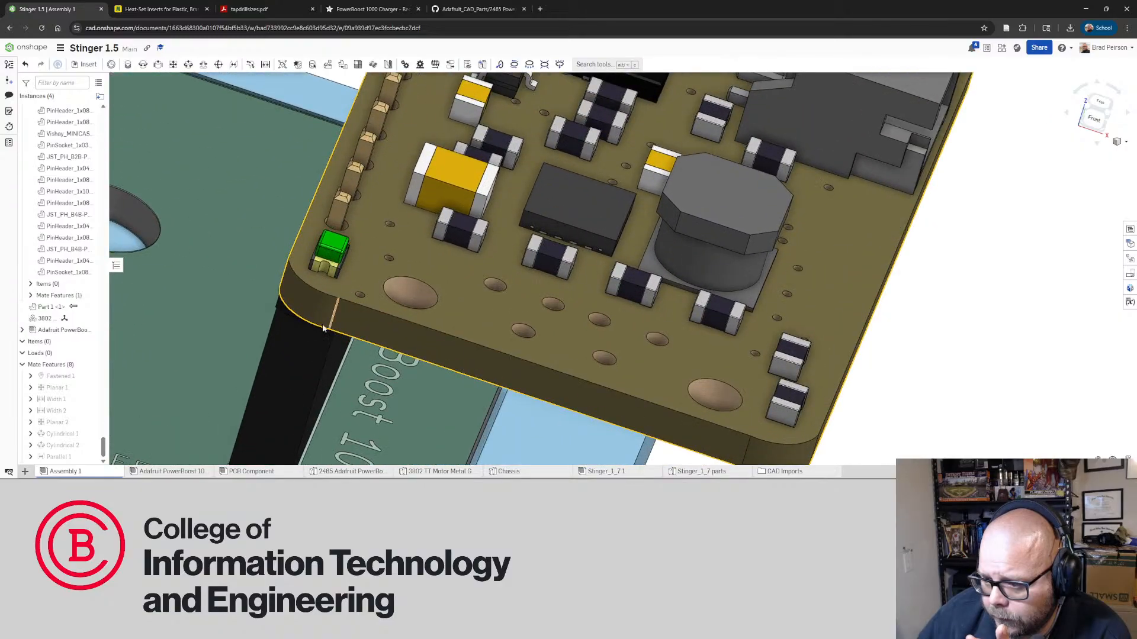
pyautogui.scroll(-3, 306, 296)
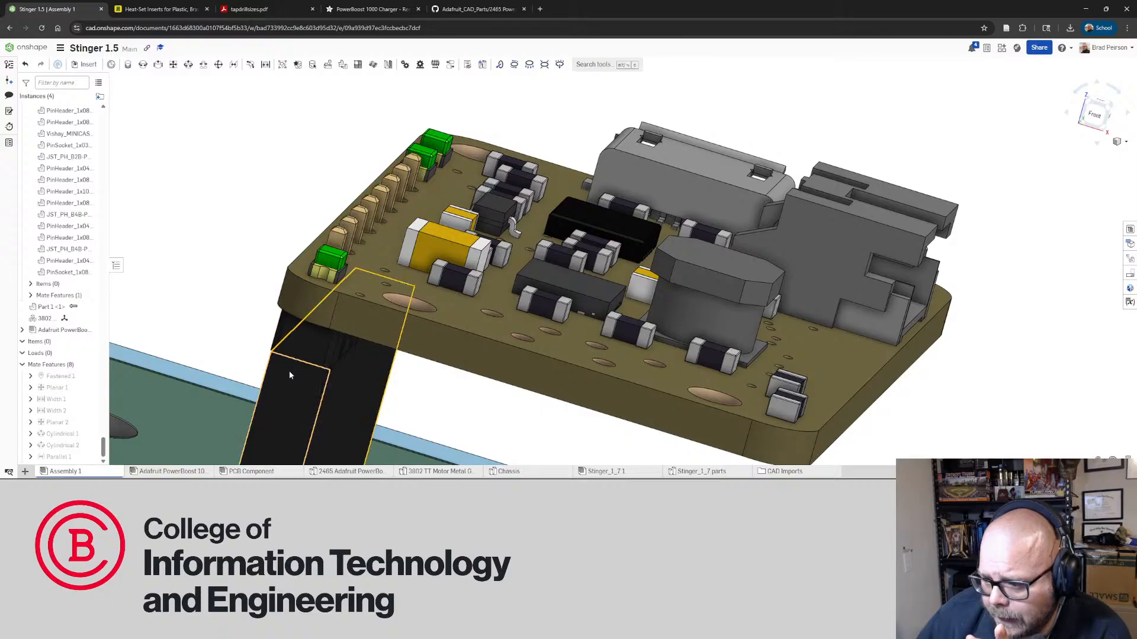
pyautogui.click(235, 65)
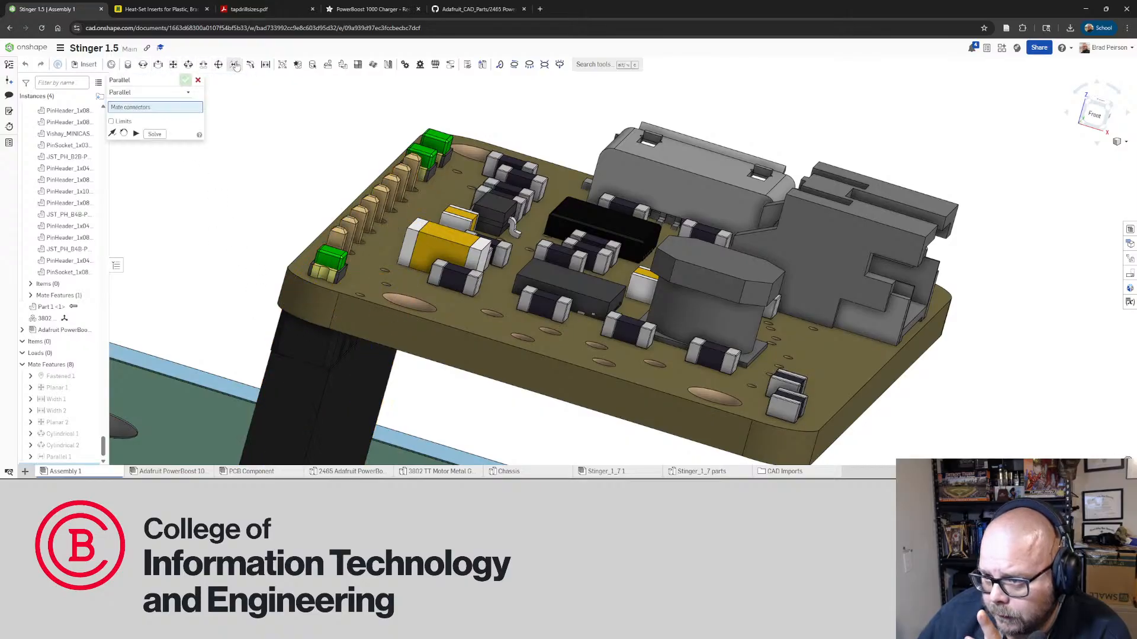
pyautogui.click(199, 80)
pyautogui.moveTo(287, 233); pyautogui.dragTo(300, 228, button='right')
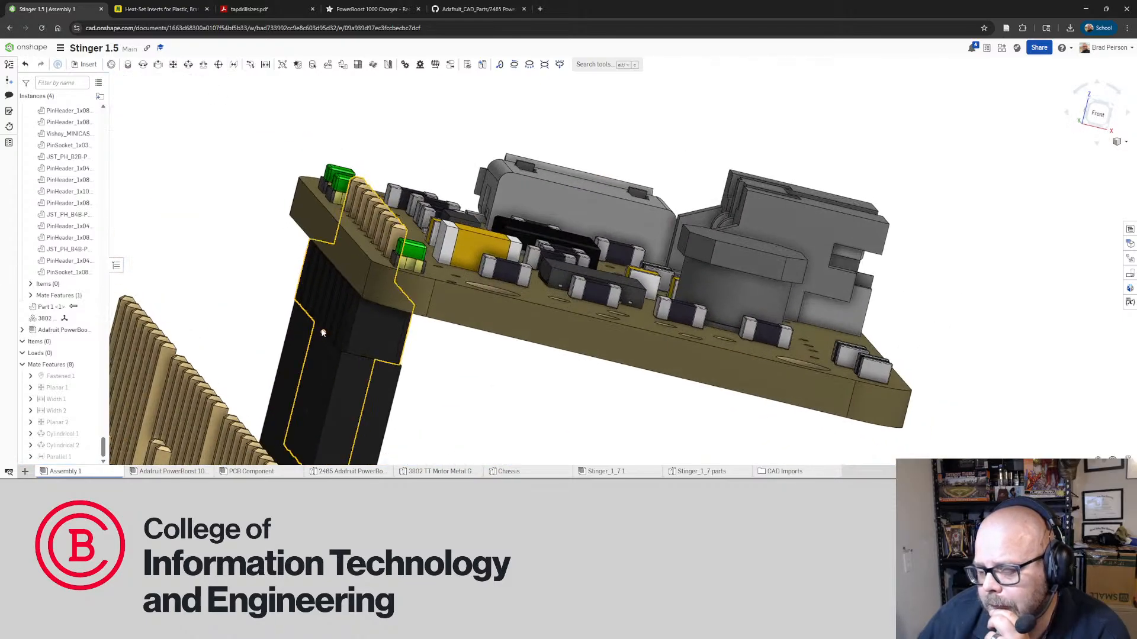
pyautogui.moveTo(323, 333); pyautogui.dragTo(246, 325, button='right')
pyautogui.scroll(5, 332, 329)
pyautogui.scroll(-6, 305, 312)
pyautogui.moveTo(470, 335); pyautogui.dragTo(576, 371, button='right')
pyautogui.scroll(-3, 577, 372)
pyautogui.scroll(6, 714, 393)
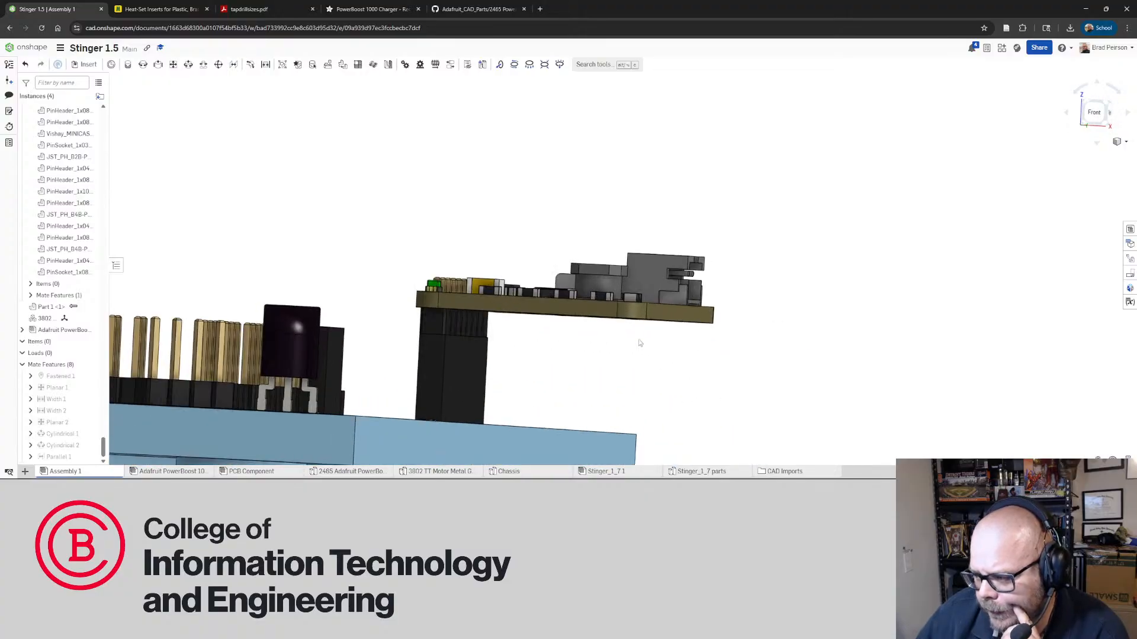
pyautogui.moveTo(640, 343); pyautogui.dragTo(567, 360, button='right')
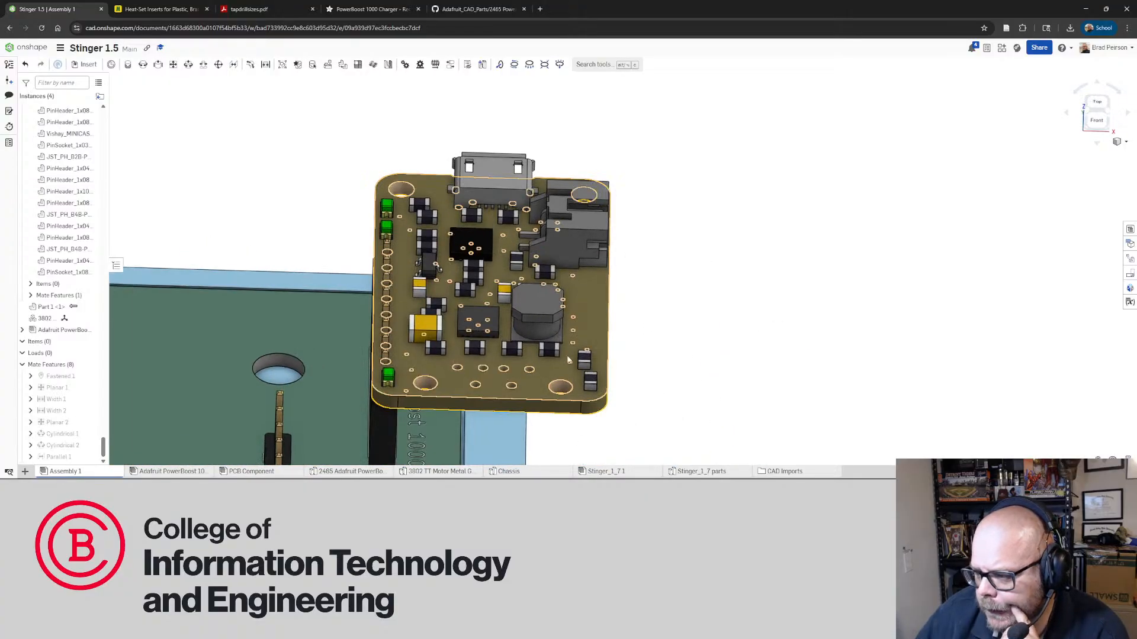
pyautogui.hotkey('shift', '5')
pyautogui.scroll(-4, 566, 362)
pyautogui.scroll(3, 570, 411)
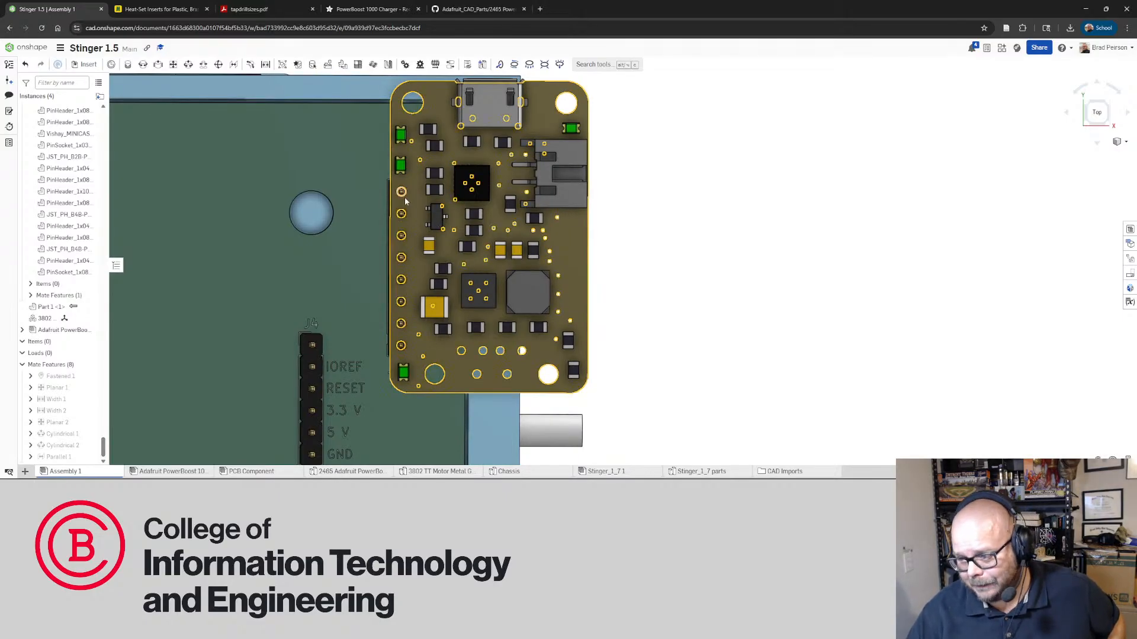
# Examine the PowerBoost's placement on the whole assembly and how closely its header pins fit the board's holes
pyautogui.moveTo(403, 197); pyautogui.dragTo(553, 297, button='right')
pyautogui.scroll(-5, 531, 295)
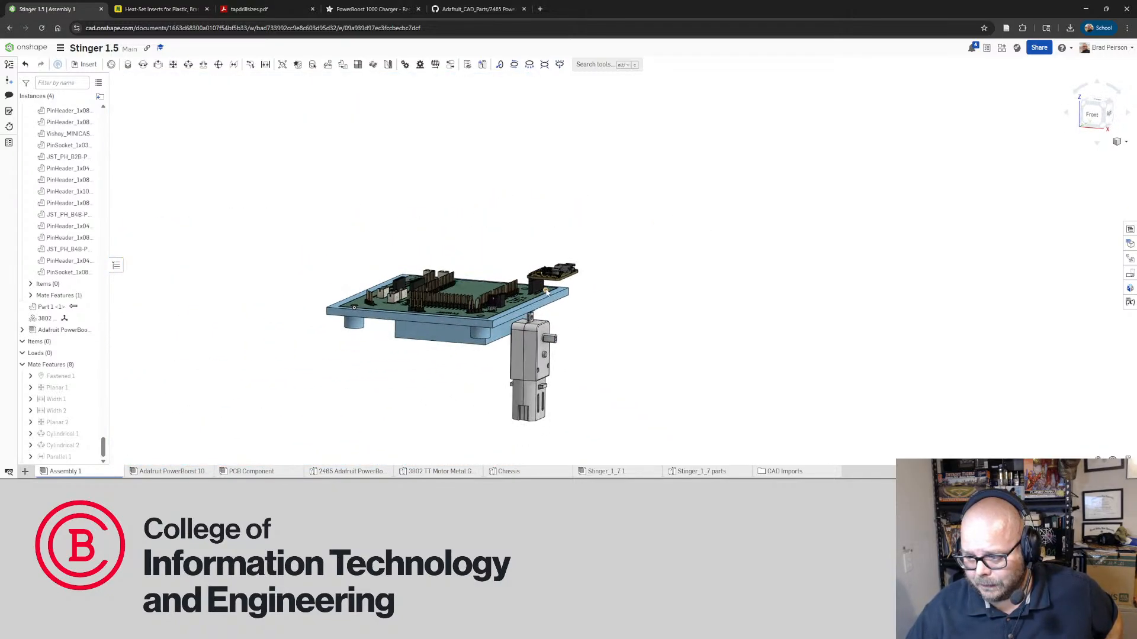
pyautogui.scroll(5, 553, 298)
pyautogui.moveTo(449, 337); pyautogui.dragTo(418, 371, button='right')
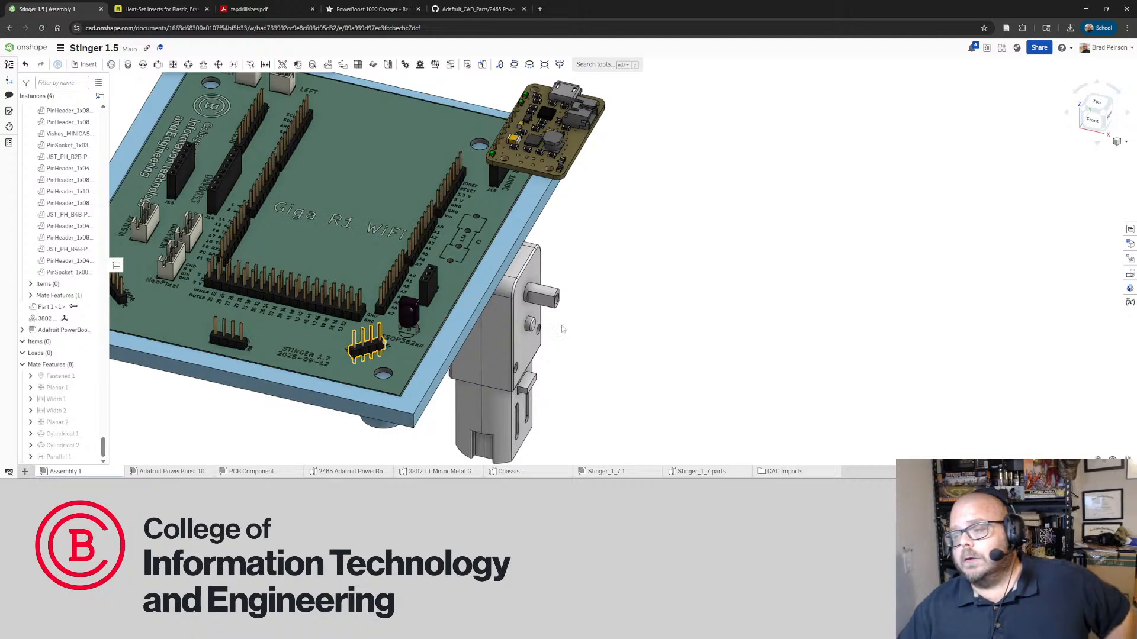
pyautogui.moveTo(573, 230); pyautogui.dragTo(468, 236, button='right')
pyautogui.scroll(-4, 576, 252)
pyautogui.scroll(4, 586, 189)
pyautogui.scroll(1, 586, 190)
pyautogui.scroll(5, 474, 242)
pyautogui.scroll(5, 470, 193)
pyautogui.moveTo(470, 194); pyautogui.dragTo(528, 261, button='right')
pyautogui.scroll(-5, 466, 230)
pyautogui.scroll(-3, 521, 235)
pyautogui.scroll(5, 460, 203)
pyautogui.moveTo(460, 203); pyautogui.dragTo(473, 255, button='right')
pyautogui.scroll(4, 472, 255)
pyautogui.moveTo(462, 311); pyautogui.dragTo(448, 299, button='right')
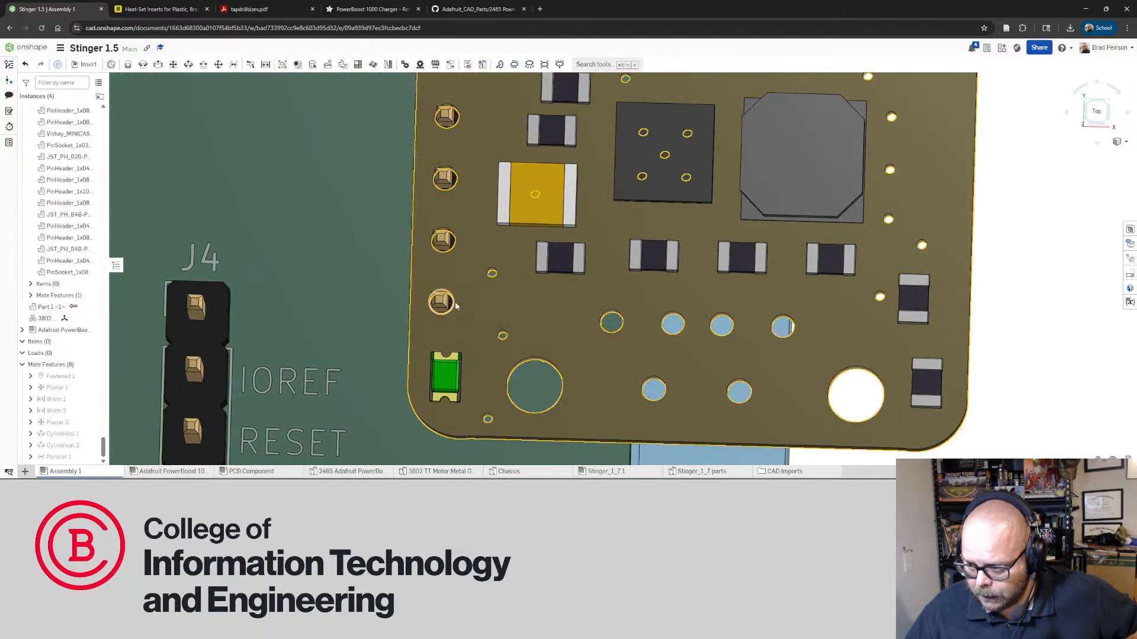
pyautogui.moveTo(455, 305); pyautogui.dragTo(445, 298, button='right')
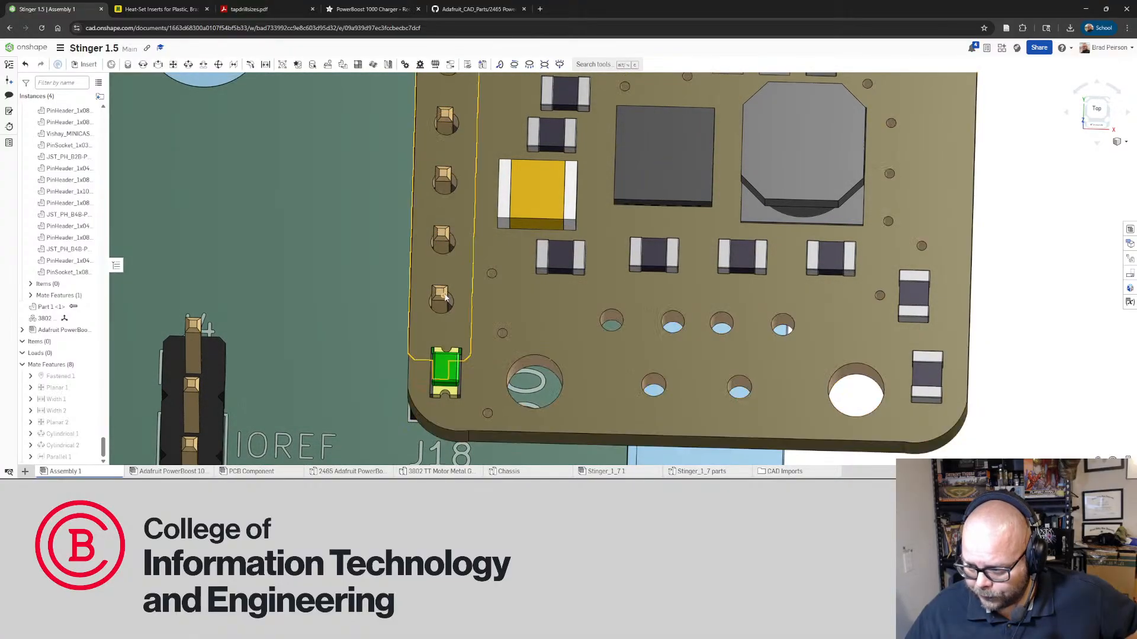
pyautogui.scroll(-5, 447, 296)
pyautogui.scroll(7, 439, 281)
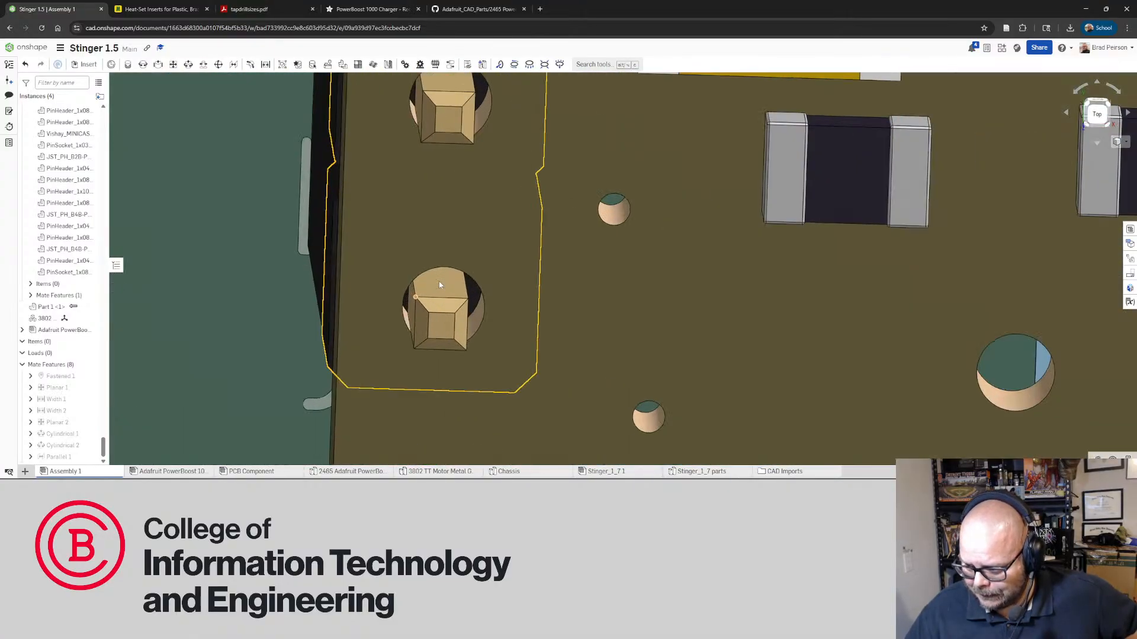
pyautogui.scroll(-6, 439, 272)
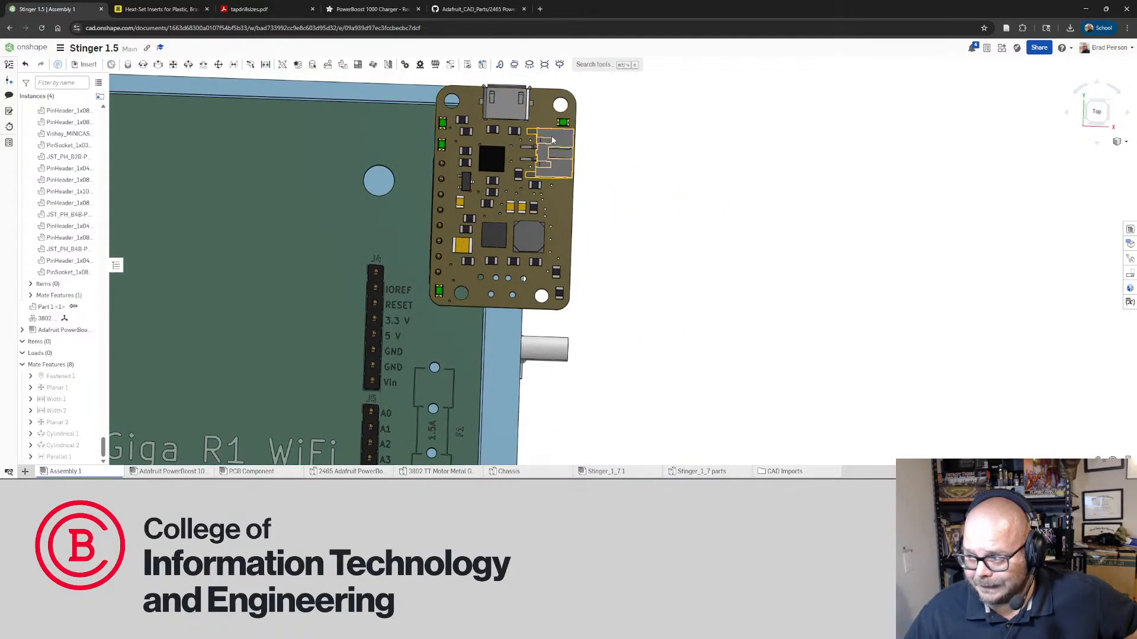
# Review the whole assembly, checking the PowerBoost's position relative to the Stinger board, the chassis and the TT motor
pyautogui.hotkey('shift', '1')
pyautogui.moveTo(516, 278); pyautogui.dragTo(499, 355, button='right')
pyautogui.scroll(-5, 476, 353)
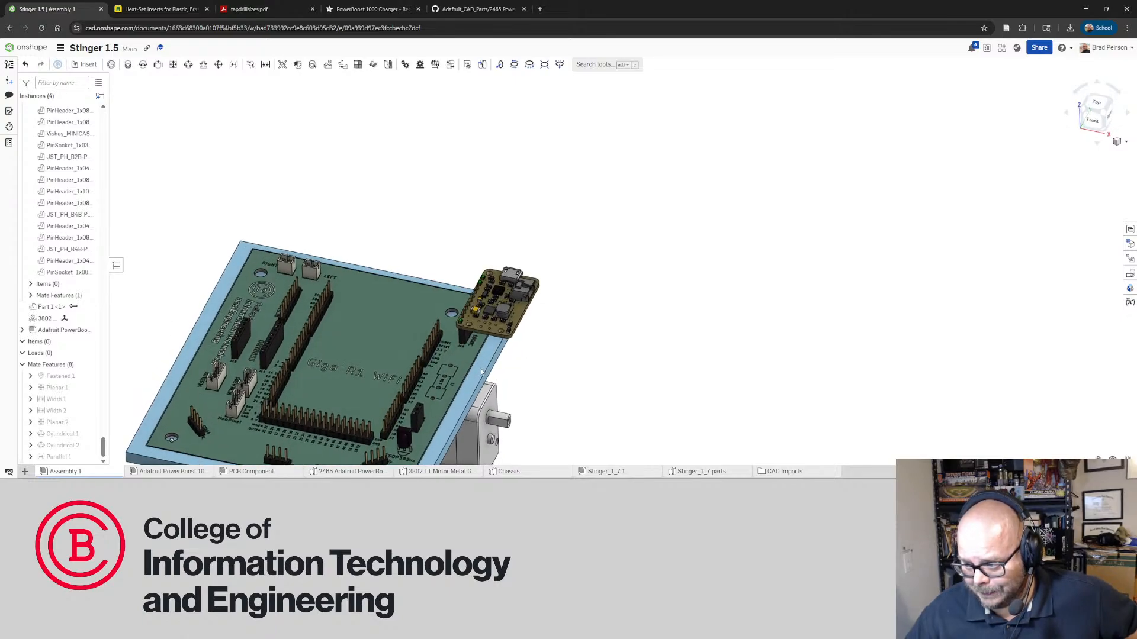
pyautogui.scroll(-4, 499, 355)
pyautogui.scroll(5, 499, 356)
pyautogui.moveTo(442, 388); pyautogui.dragTo(443, 357, button='right')
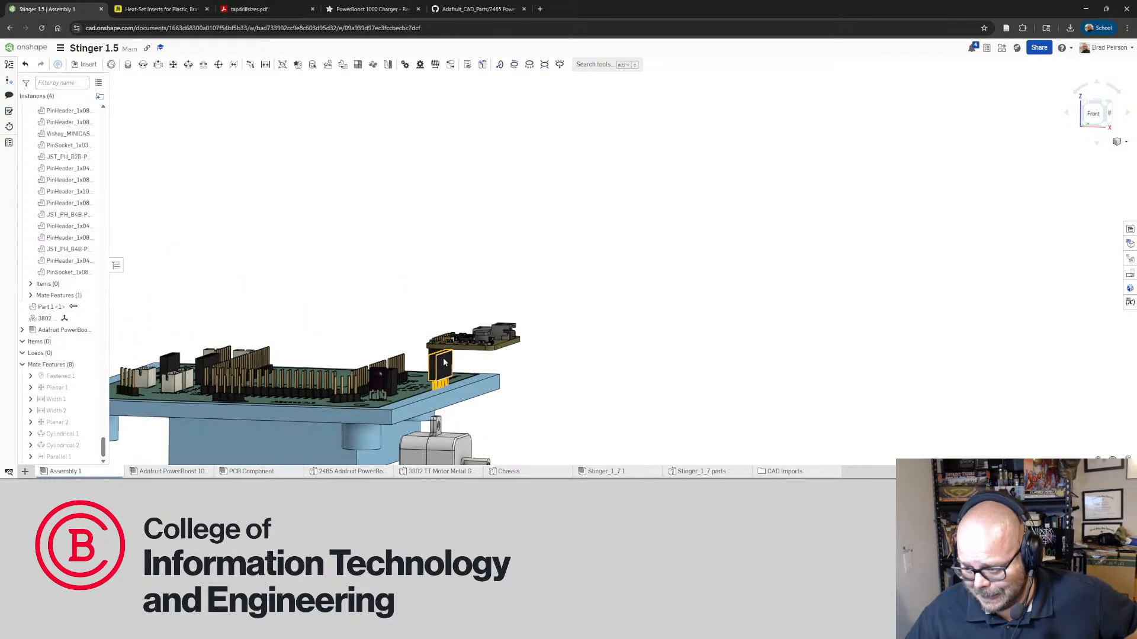
pyautogui.scroll(-6, 444, 391)
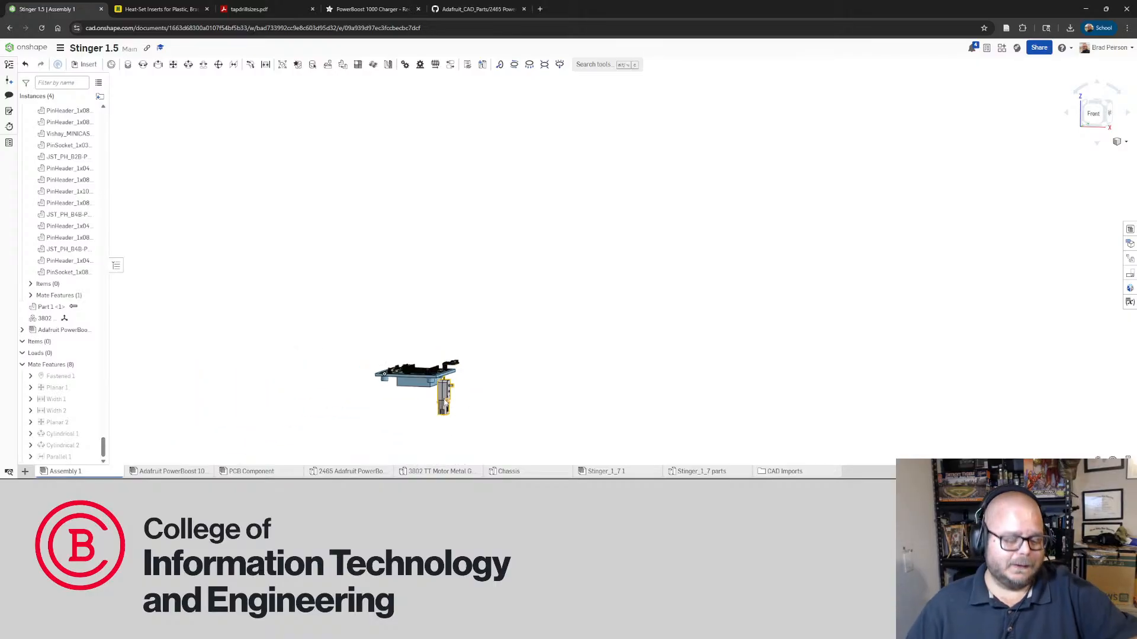
pyautogui.scroll(4, 447, 398)
pyautogui.scroll(4, 447, 393)
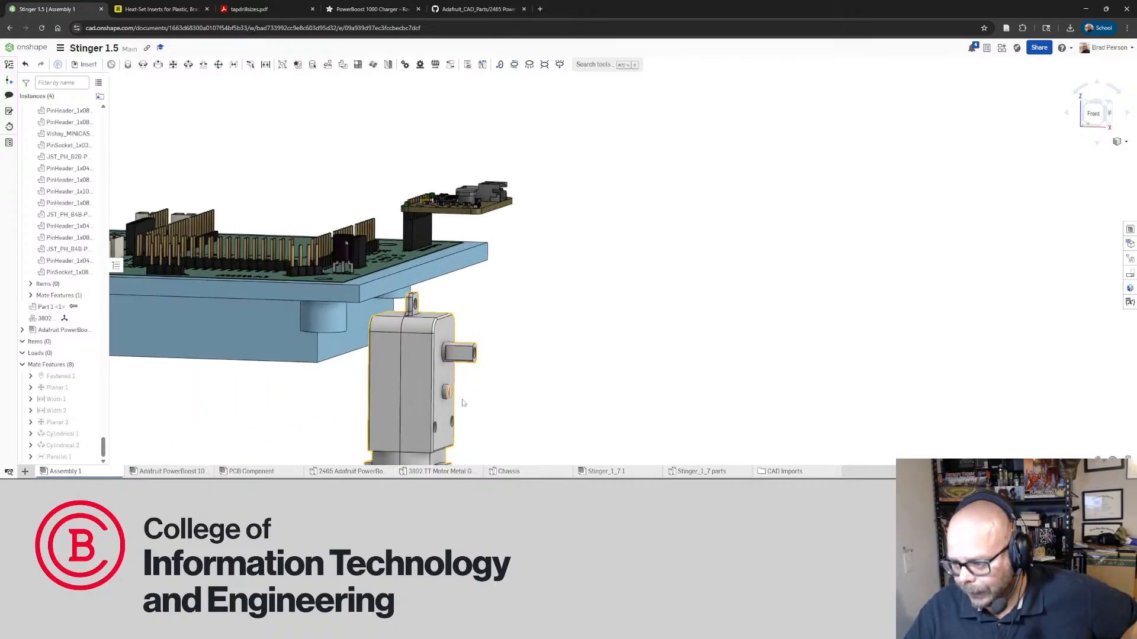
pyautogui.moveTo(463, 400); pyautogui.dragTo(366, 373, button='right')
pyautogui.moveTo(434, 355); pyautogui.dragTo(472, 384, button='right')
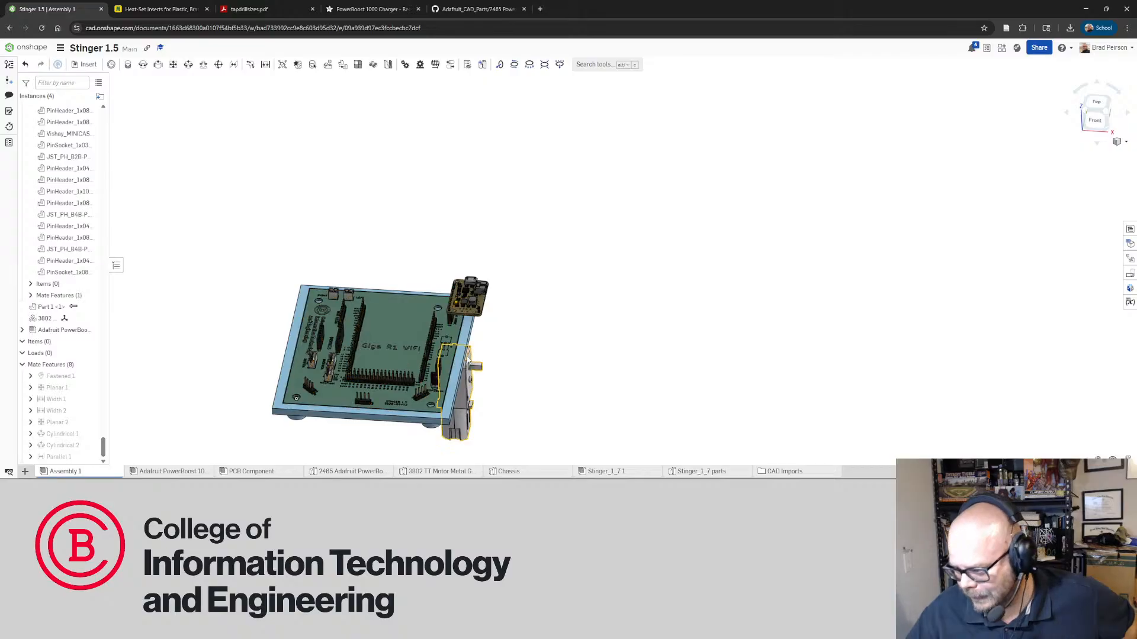
# Examine the TT motor's orientation against the chassis from below and from the side
pyautogui.moveTo(416, 362); pyautogui.dragTo(411, 325, button='right')
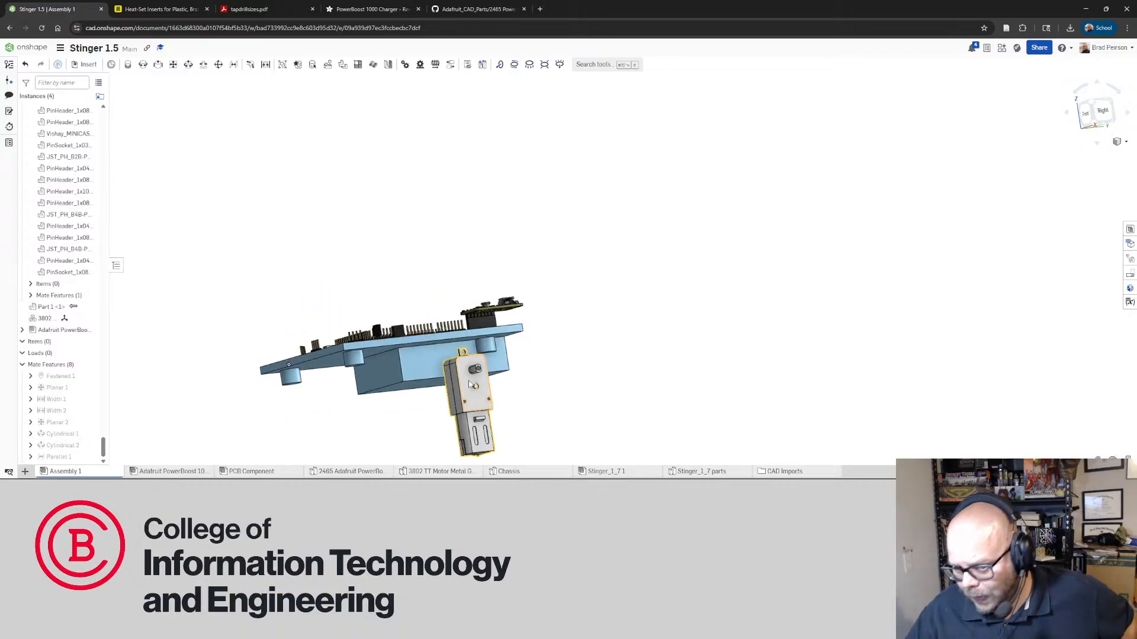
pyautogui.moveTo(475, 386); pyautogui.dragTo(523, 278, button='right')
pyautogui.scroll(5, 469, 389)
pyautogui.scroll(-5, 528, 342)
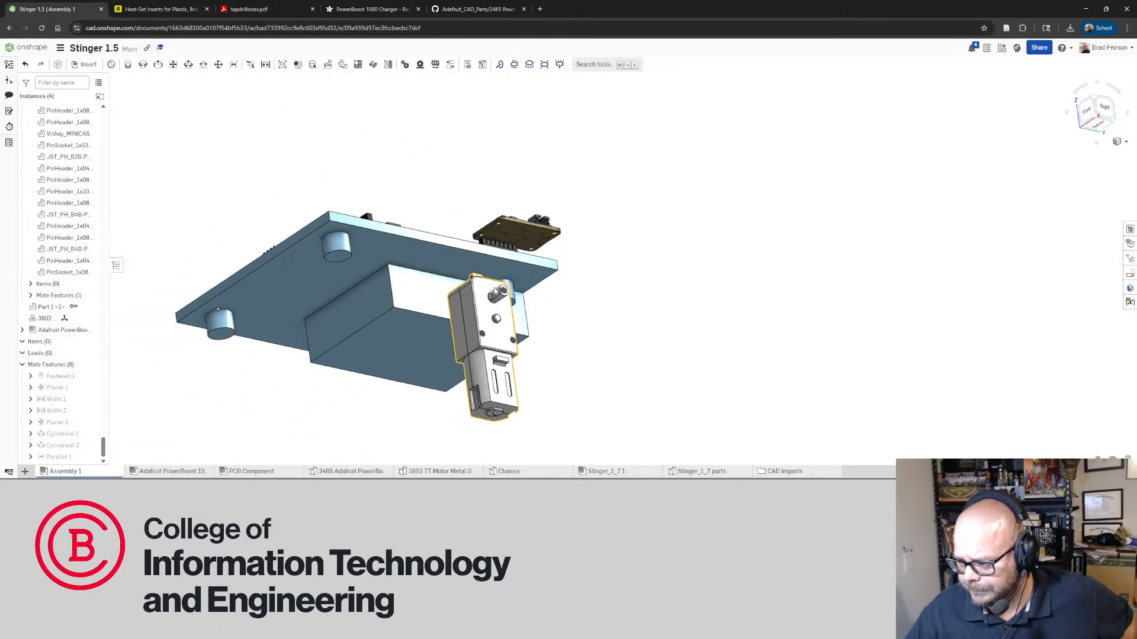
pyautogui.scroll(3, 527, 373)
pyautogui.moveTo(527, 379); pyautogui.dragTo(424, 371, button='right')
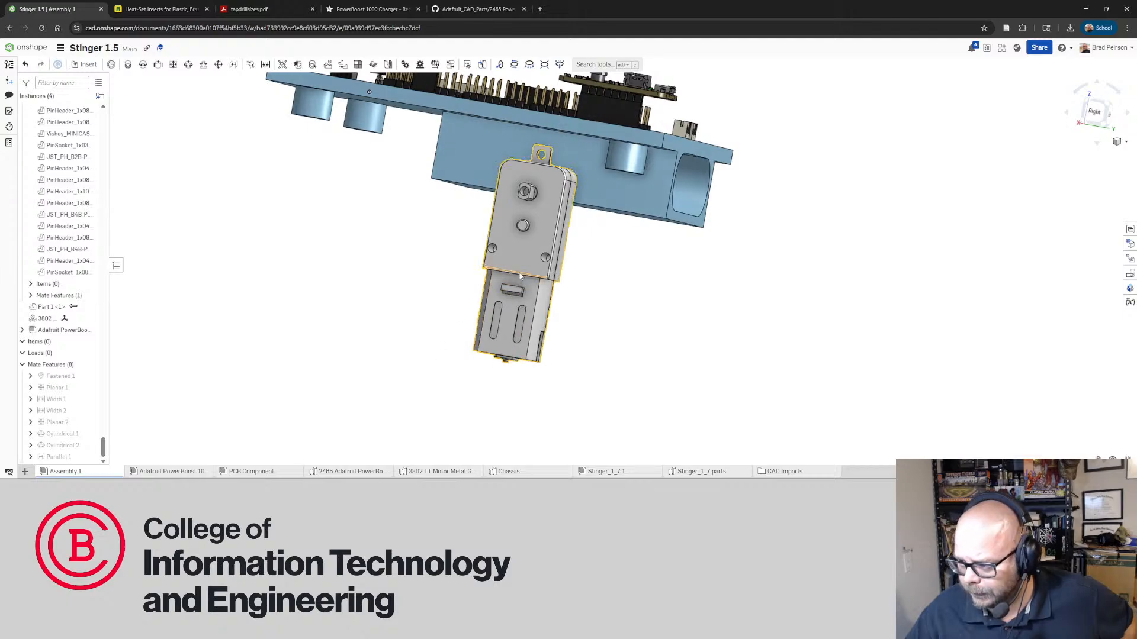
pyautogui.moveTo(519, 276)
pyautogui.mouseDown(button='right')
pyautogui.moveTo(518, 256)
pyautogui.moveTo(534, 280)
pyautogui.mouseUp(button='right')
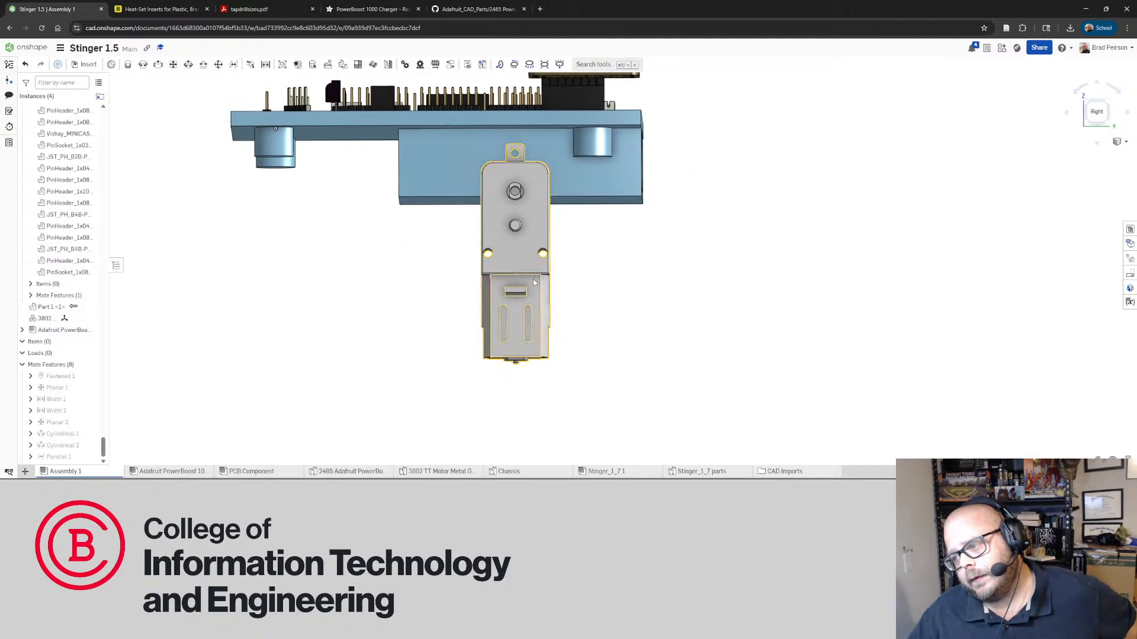
# Add a Parallel mate between the TT motor's narrow side face and the underside of the chassis plate, with the primary axis flipped
pyautogui.click(233, 64)
pyautogui.moveTo(470, 208); pyautogui.dragTo(384, 211, button='right')
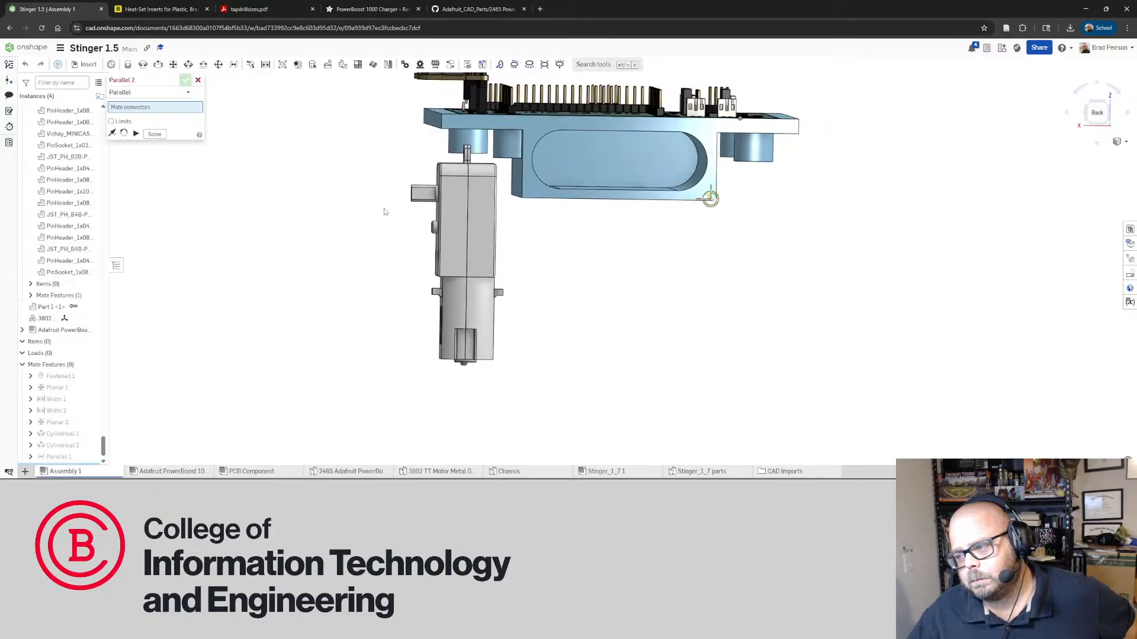
pyautogui.click(457, 202)
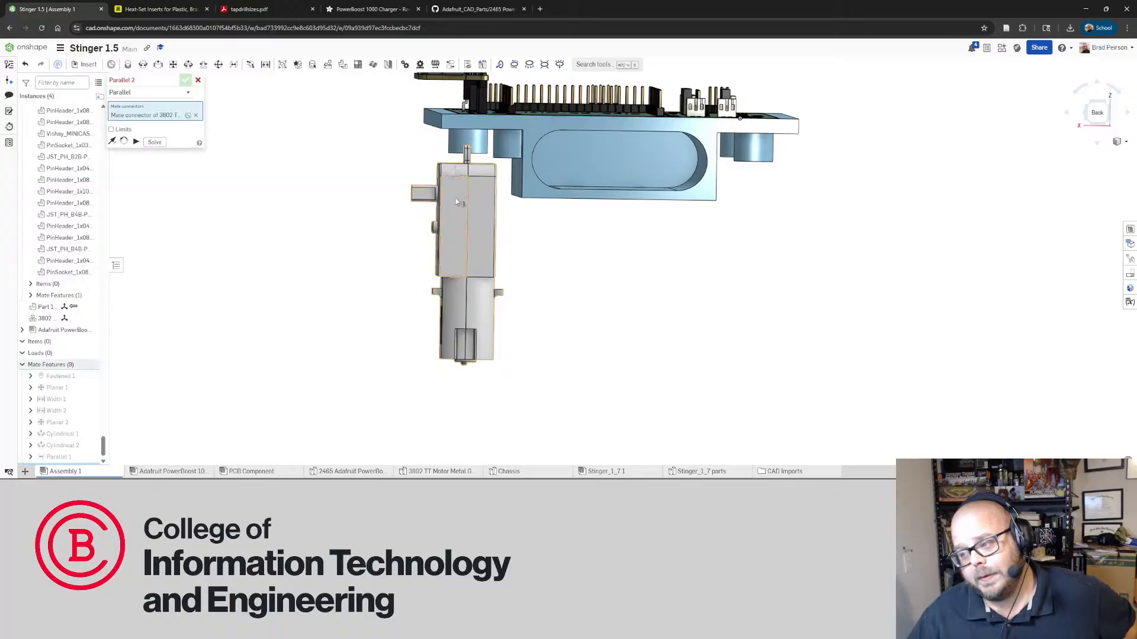
pyautogui.moveTo(448, 216); pyautogui.dragTo(442, 136, button='right')
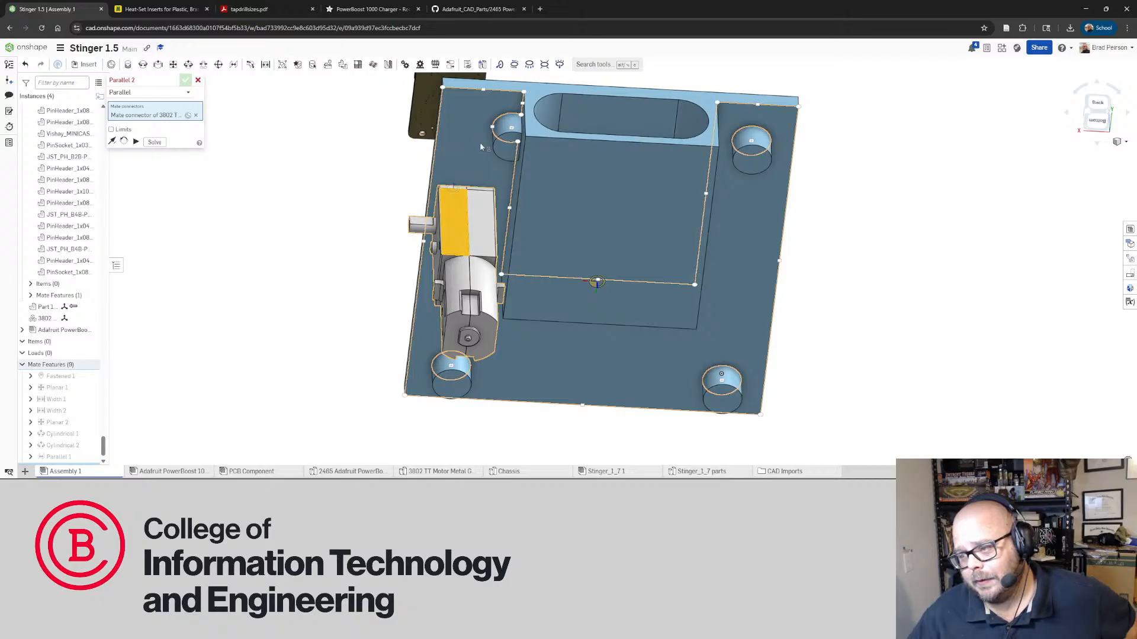
pyautogui.click(461, 148)
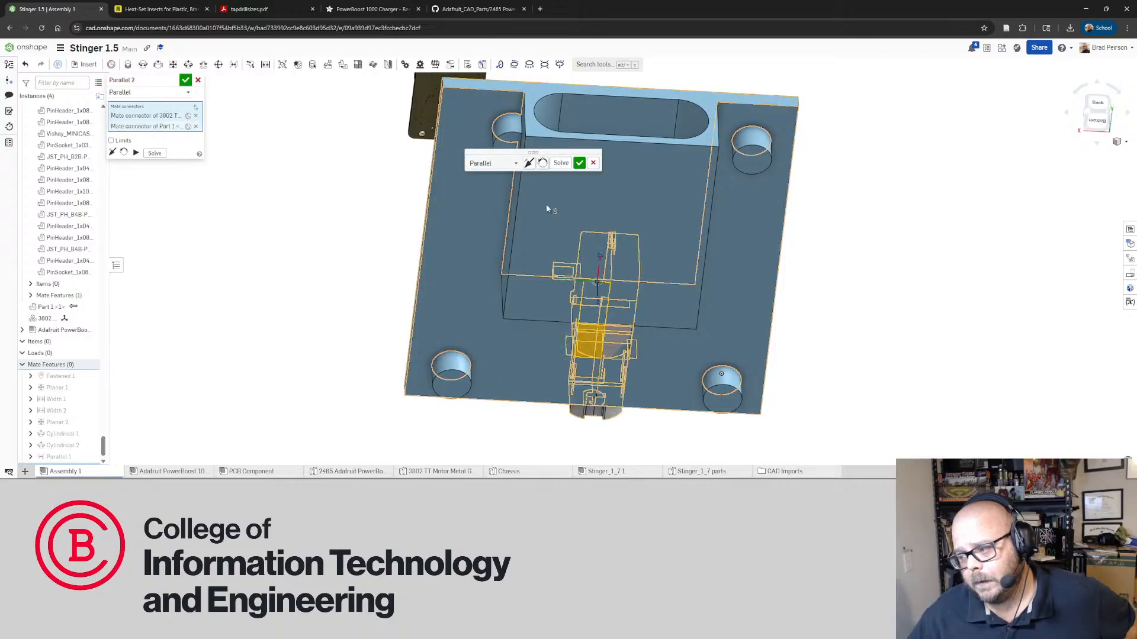
pyautogui.moveTo(545, 208); pyautogui.dragTo(558, 170, button='right')
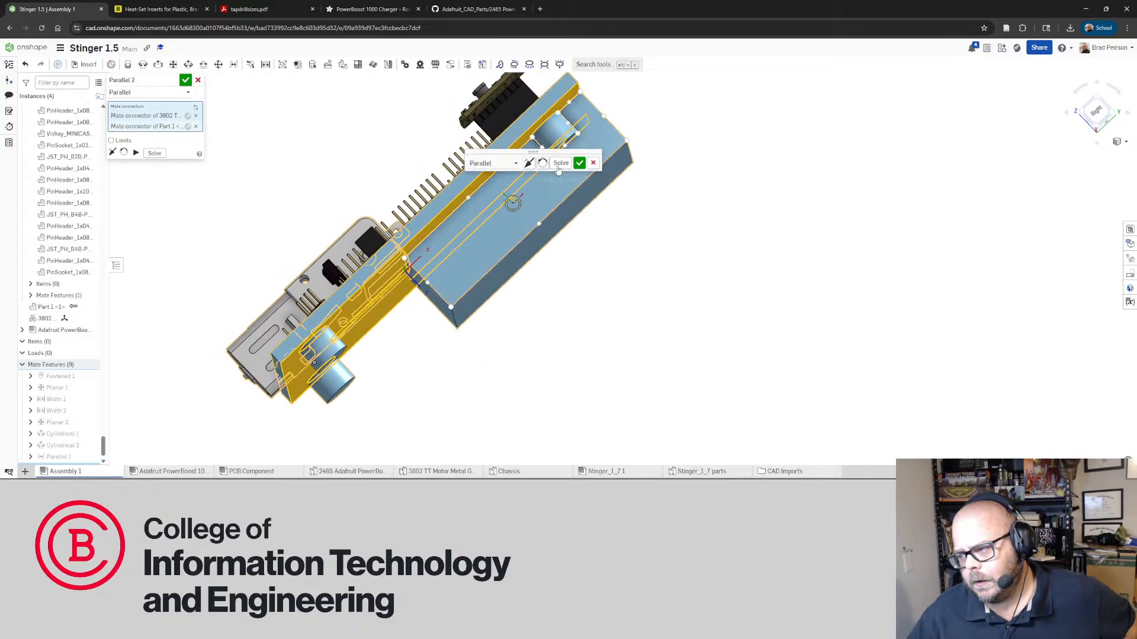
pyautogui.click(529, 163)
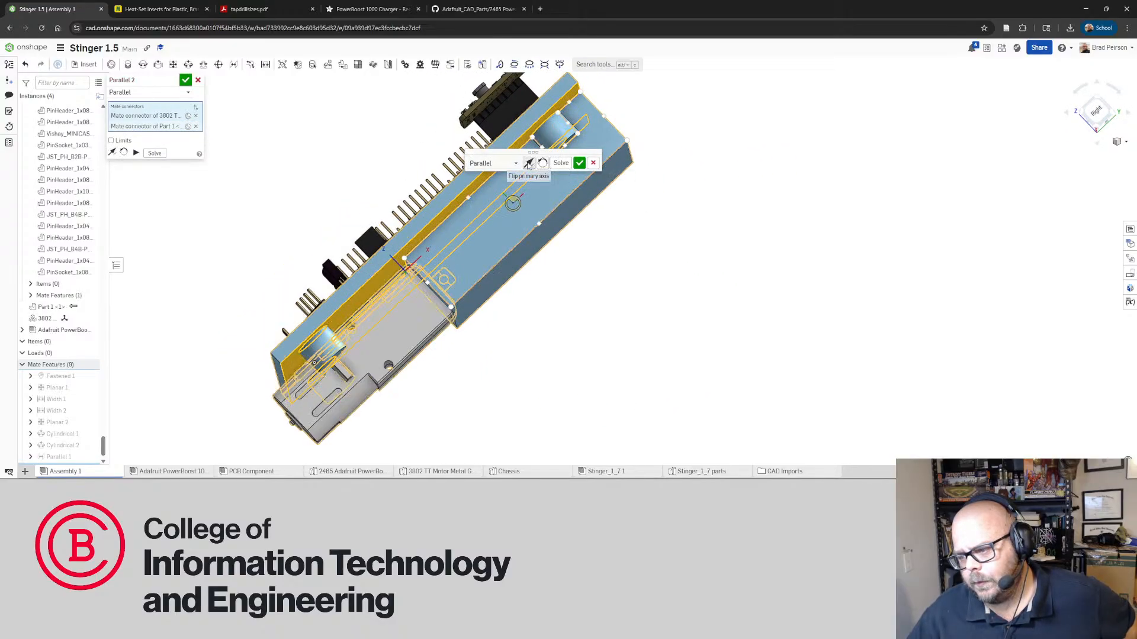
pyautogui.click(579, 164)
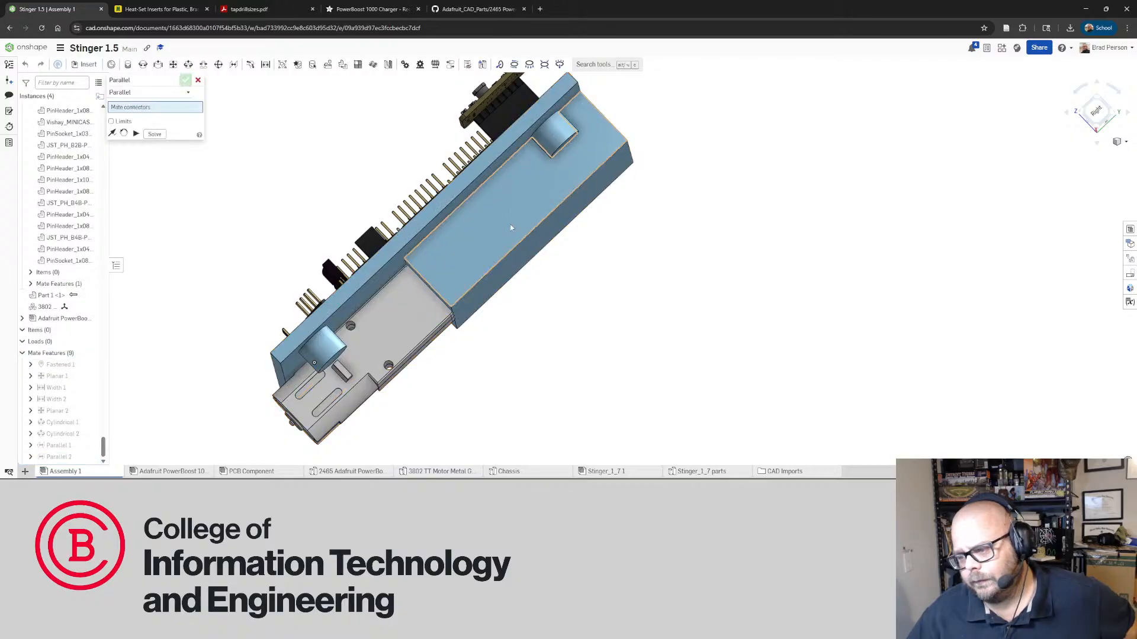
# Move the TT motor alongside the chassis block, just clear of its outer side wall, with the shaft facing outward
pyautogui.moveTo(510, 224); pyautogui.dragTo(637, 203, button='right')
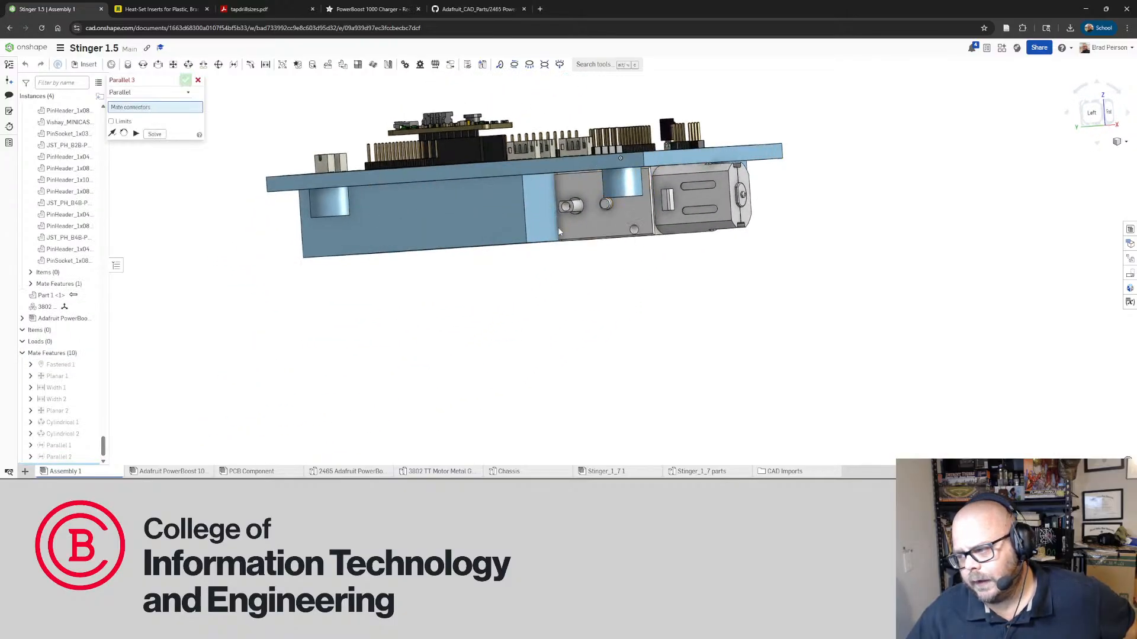
pyautogui.moveTo(559, 230); pyautogui.dragTo(382, 230)
pyautogui.moveTo(381, 230)
pyautogui.mouseDown(button='right')
pyautogui.moveTo(525, 194)
pyautogui.moveTo(519, 206)
pyautogui.moveTo(385, 231)
pyautogui.mouseUp(button='right')
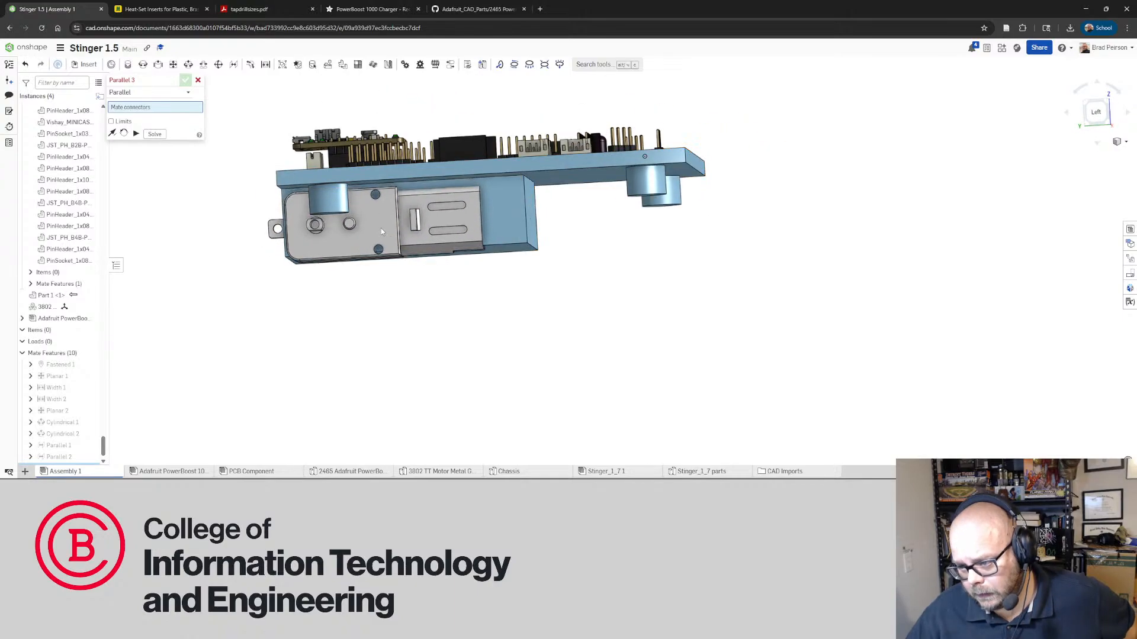
pyautogui.moveTo(401, 222); pyautogui.dragTo(680, 218, button='right')
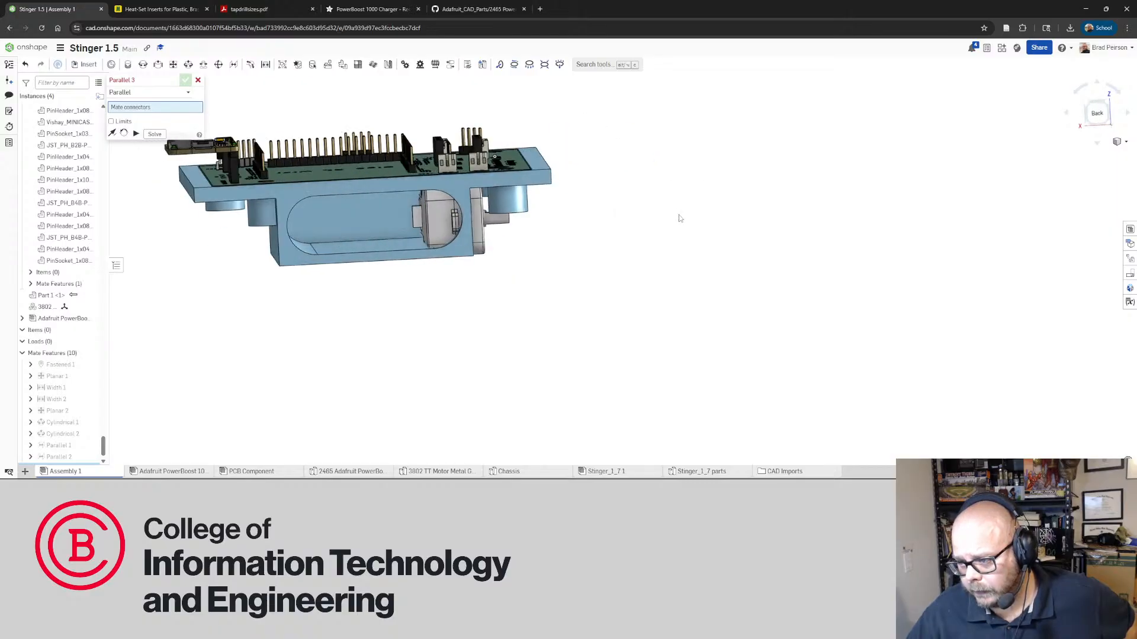
pyautogui.moveTo(448, 227); pyautogui.dragTo(492, 222)
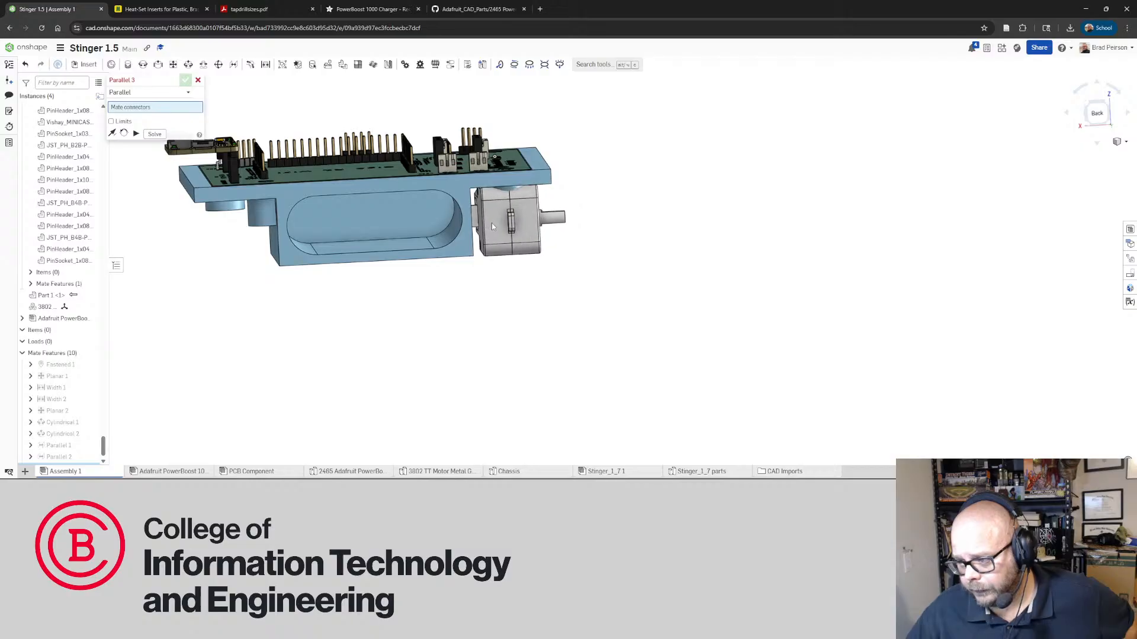
pyautogui.moveTo(597, 218); pyautogui.dragTo(586, 215, button='right')
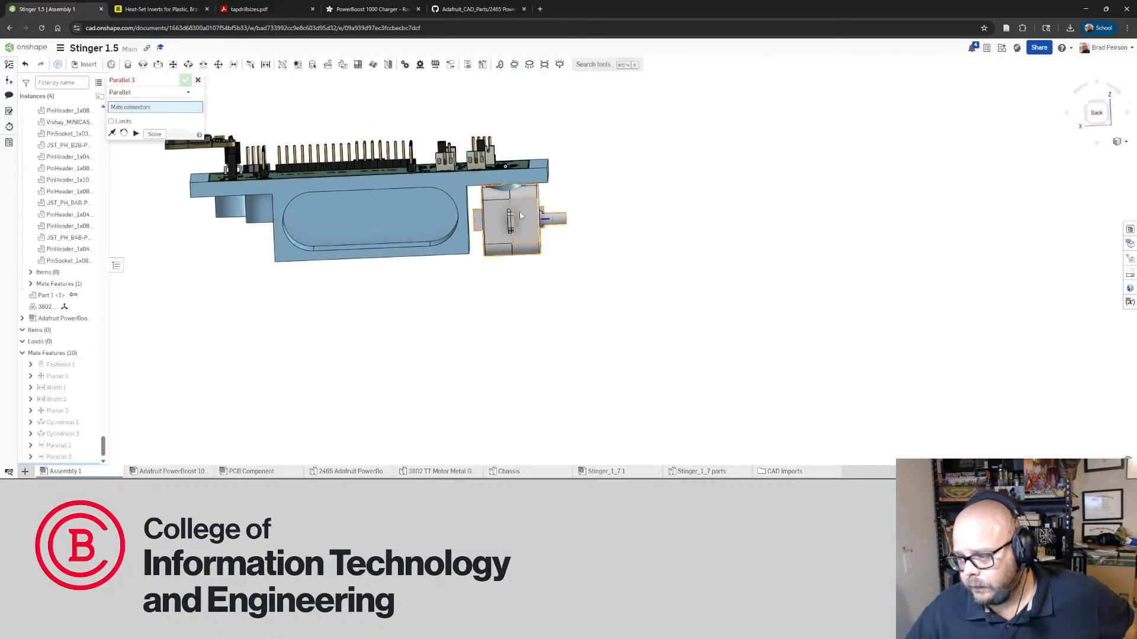
pyautogui.moveTo(524, 209); pyautogui.dragTo(528, 209)
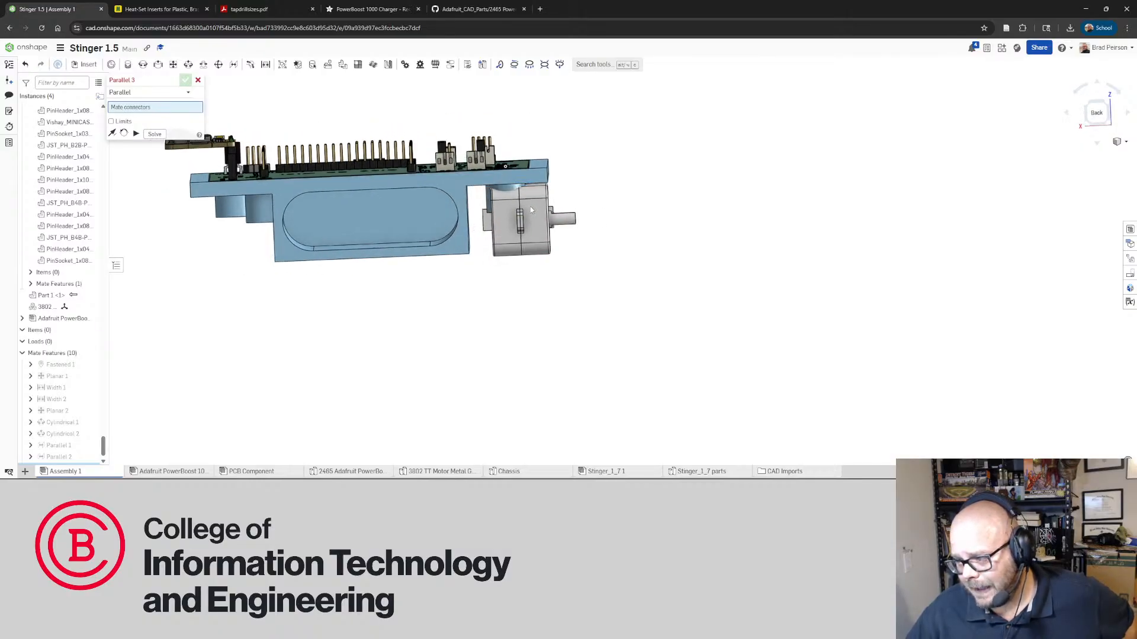
pyautogui.moveTo(531, 210); pyautogui.dragTo(539, 207, button='right')
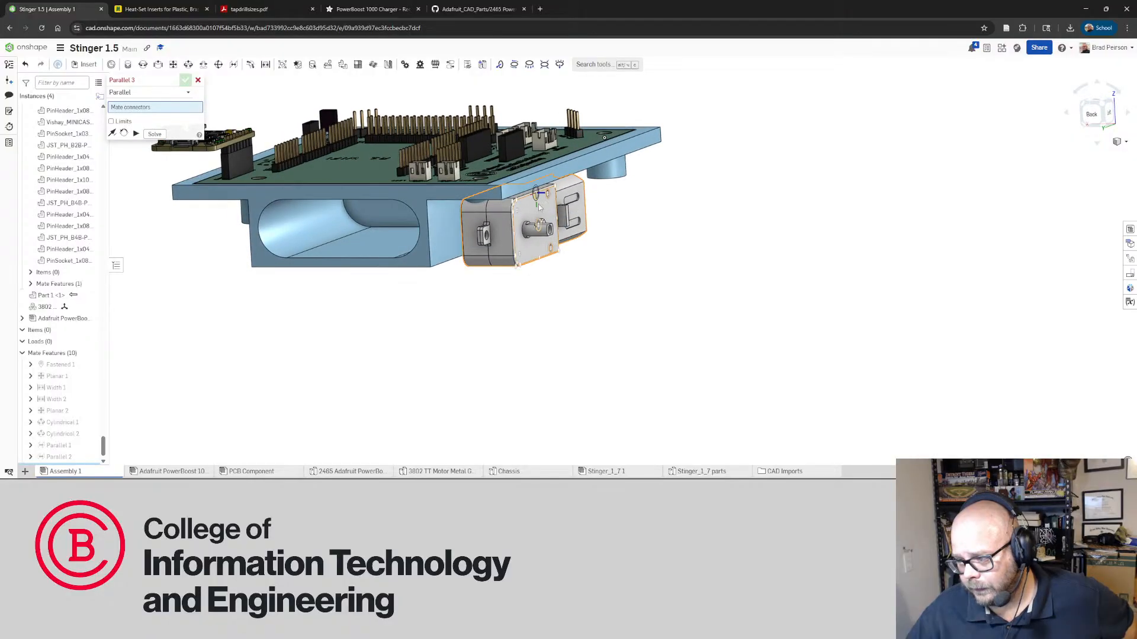
pyautogui.scroll(5, 490, 176)
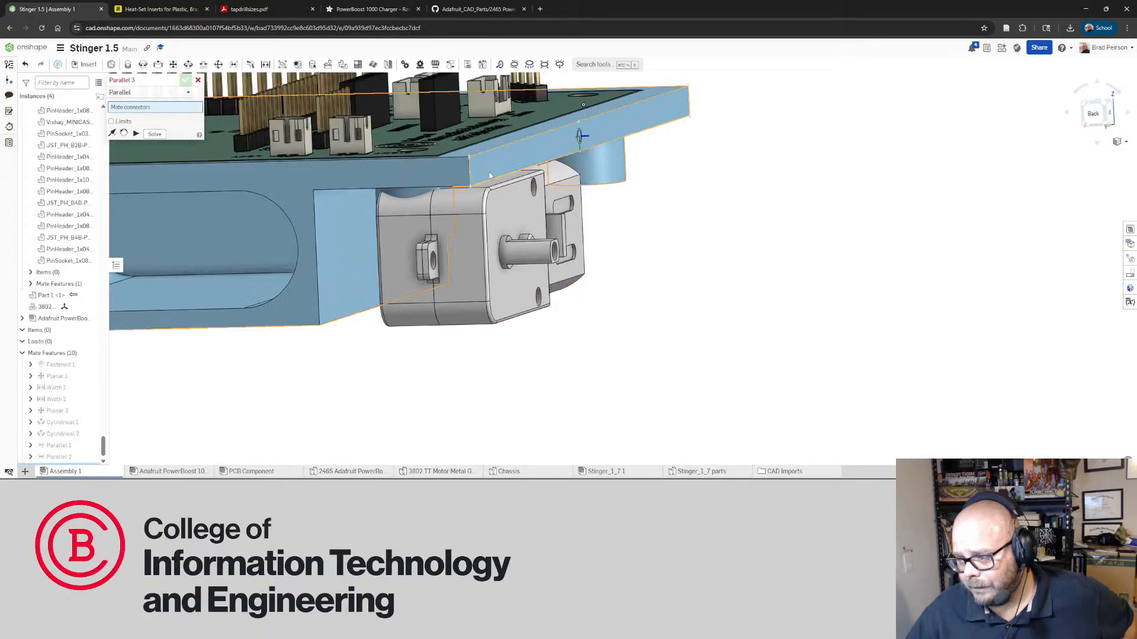
pyautogui.click(579, 137)
pyautogui.moveTo(566, 171); pyautogui.dragTo(780, 141, button='right')
pyautogui.moveTo(602, 207); pyautogui.dragTo(540, 209, button='right')
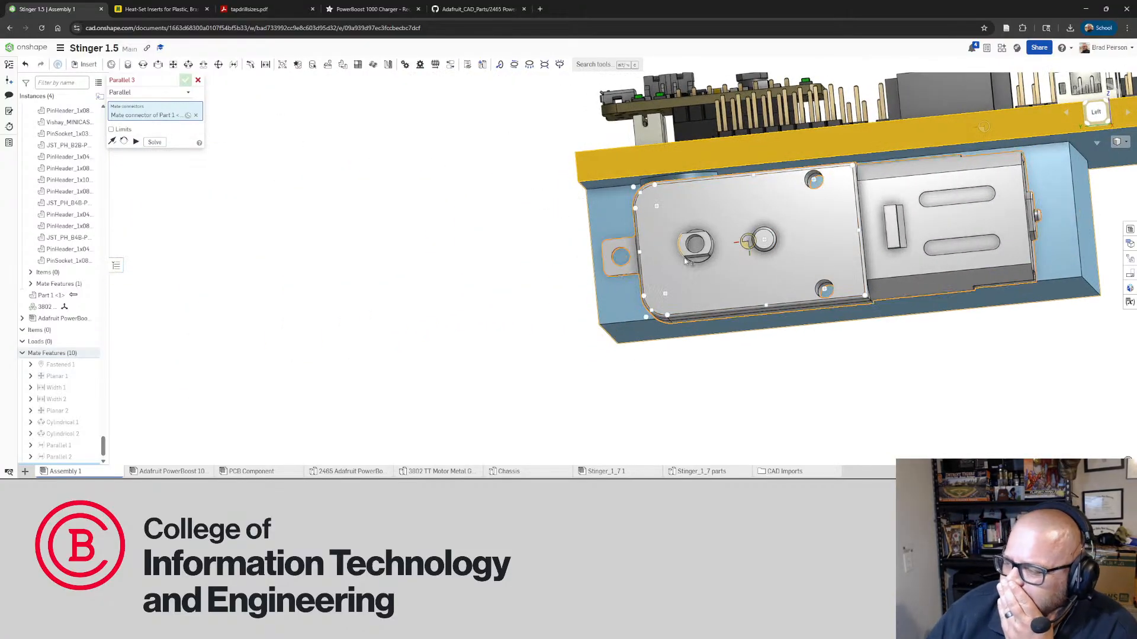
pyautogui.moveTo(657, 228); pyautogui.dragTo(699, 258, button='right')
pyautogui.scroll(-3, 699, 258)
pyautogui.scroll(3, 871, 228)
pyautogui.moveTo(759, 230); pyautogui.dragTo(743, 225, button='right')
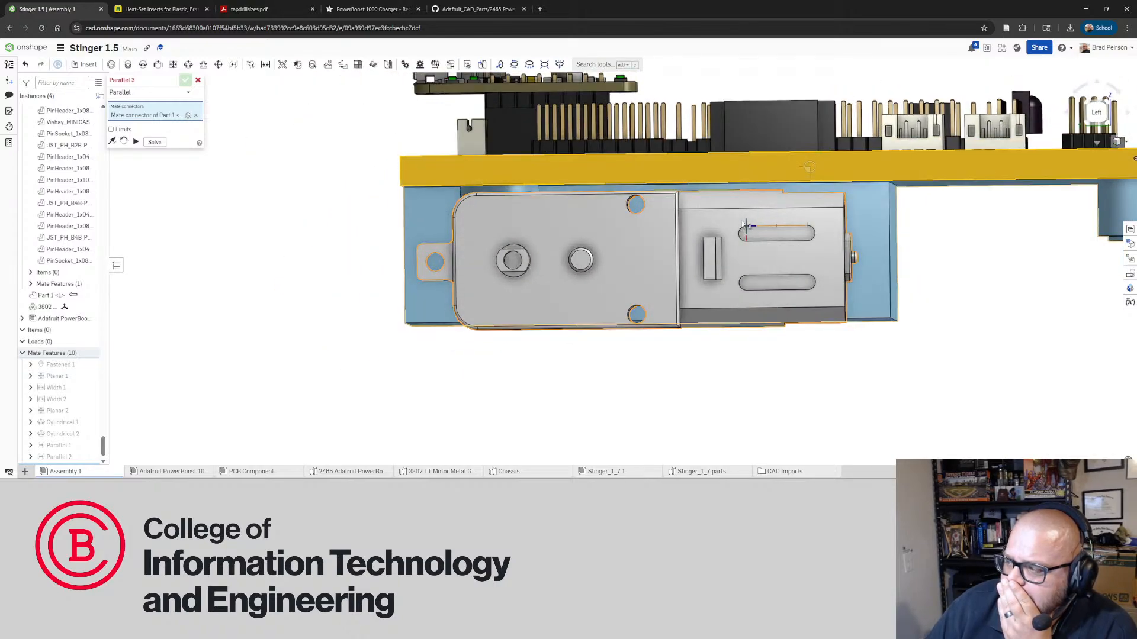
pyautogui.scroll(-3, 743, 225)
pyautogui.scroll(3, 868, 239)
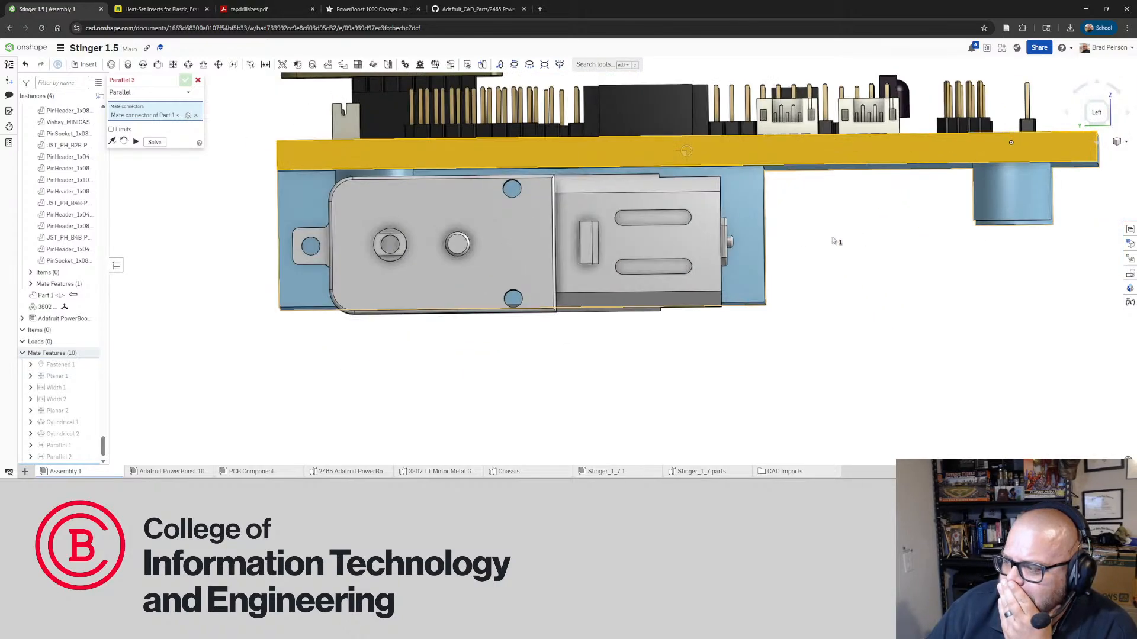
pyautogui.moveTo(495, 254); pyautogui.dragTo(470, 303, button='right')
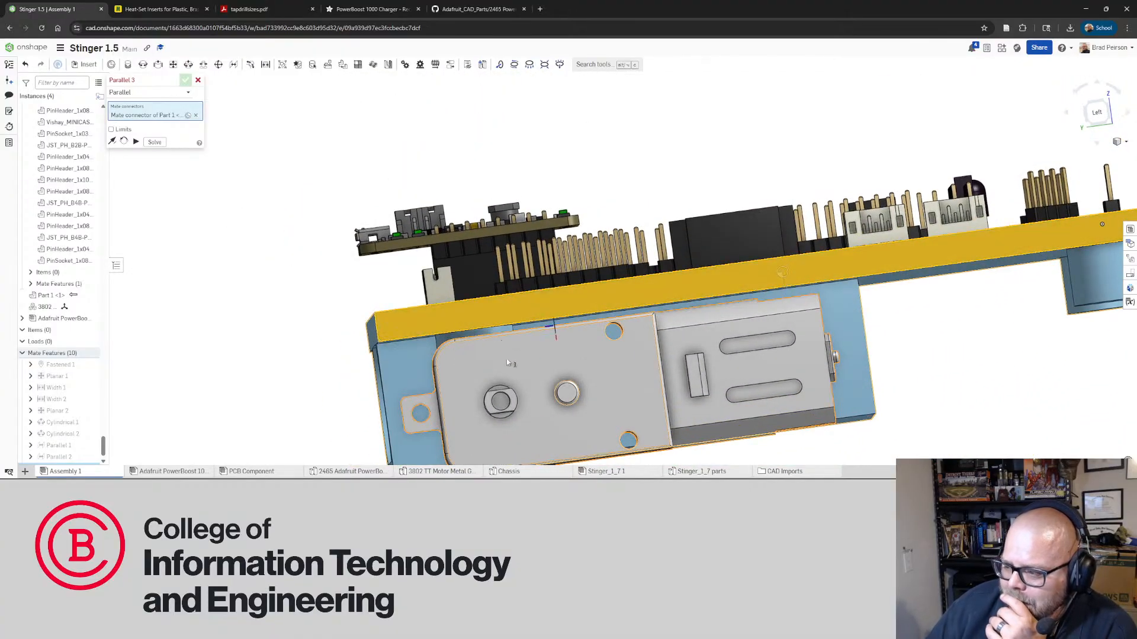
pyautogui.moveTo(473, 261); pyautogui.dragTo(495, 262, button='right')
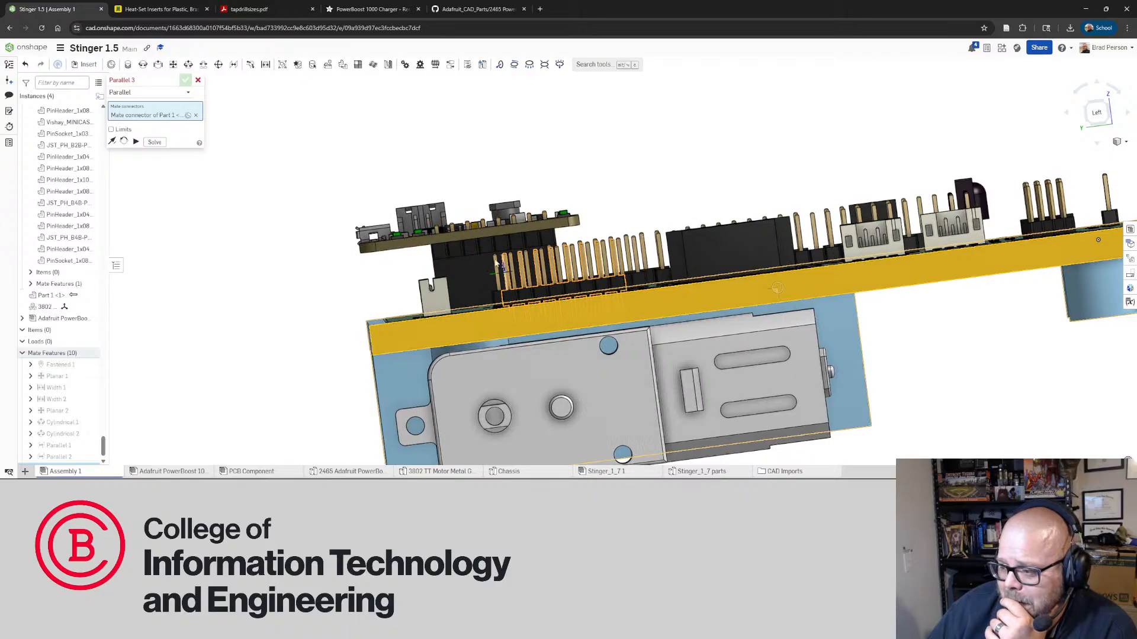
pyautogui.scroll(-5, 494, 262)
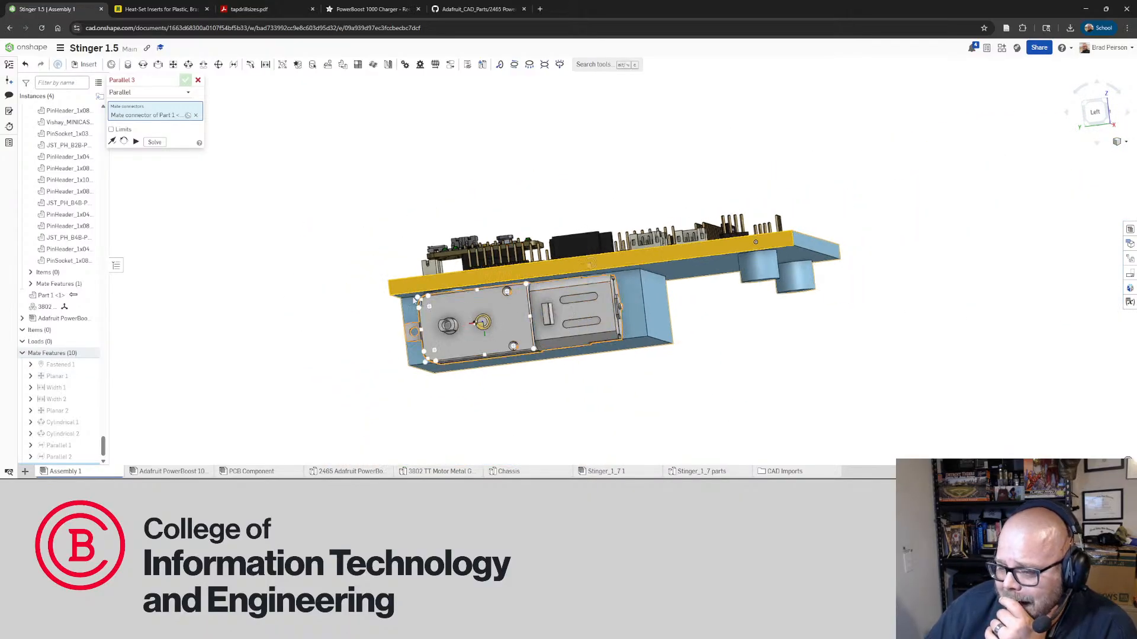
pyautogui.scroll(-1, 59, 451)
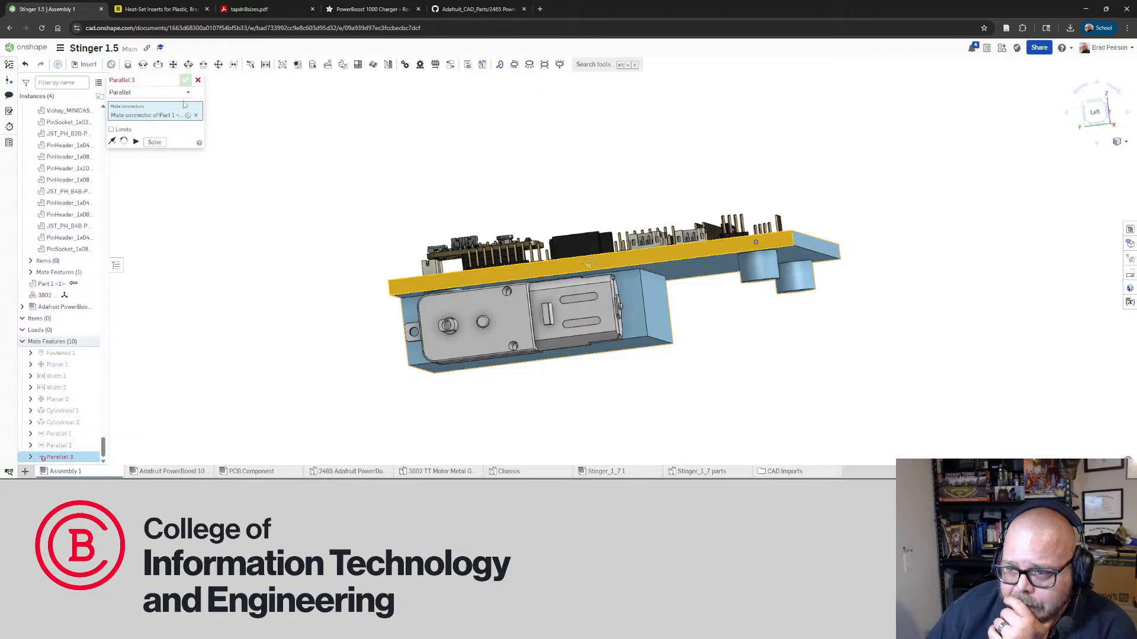
pyautogui.click(198, 80)
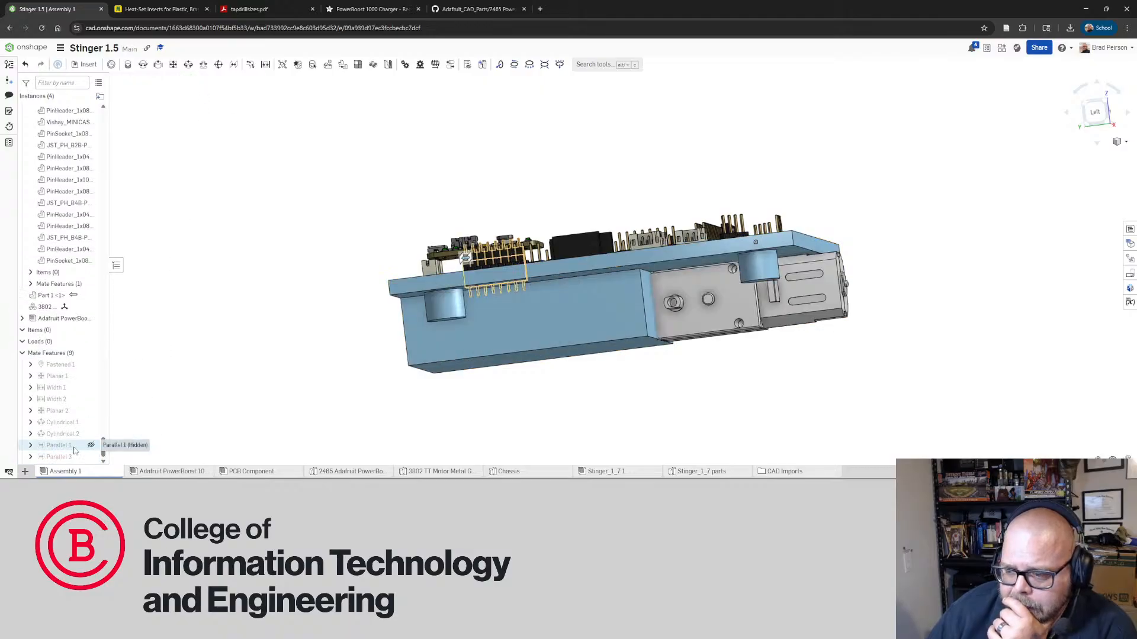
# Move the TT motor out beside the chassis block and start a Parallel mate between its narrow side face and the chassis plate's underside
pyautogui.moveTo(639, 314); pyautogui.dragTo(664, 342, button='right')
pyautogui.moveTo(664, 341); pyautogui.dragTo(415, 388)
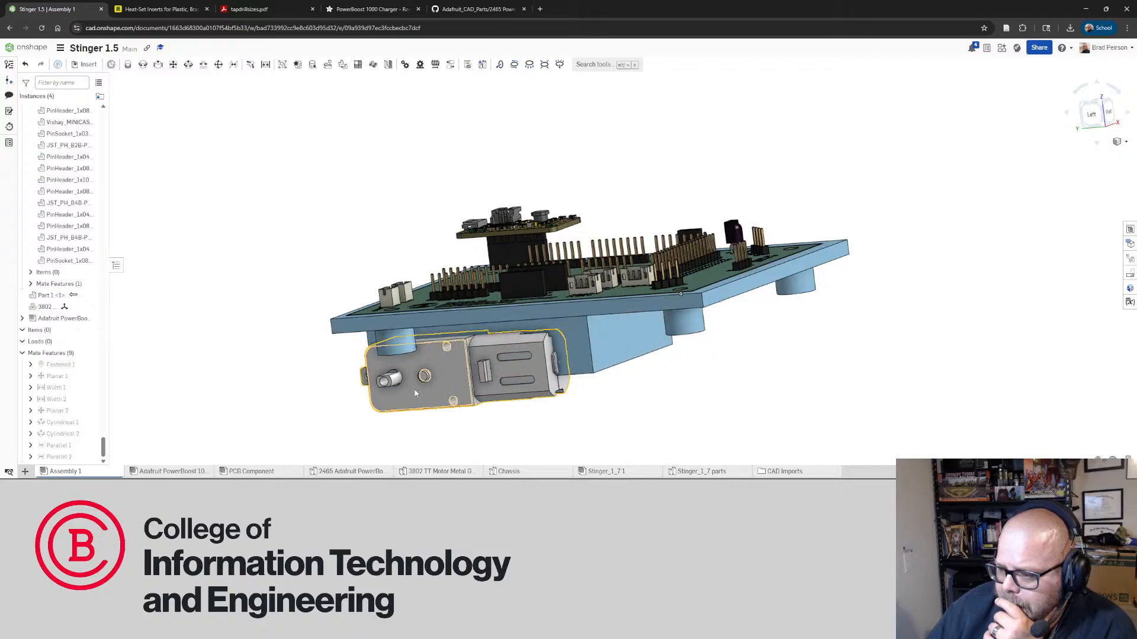
pyautogui.click(233, 65)
pyautogui.moveTo(438, 314); pyautogui.dragTo(444, 375, button='right')
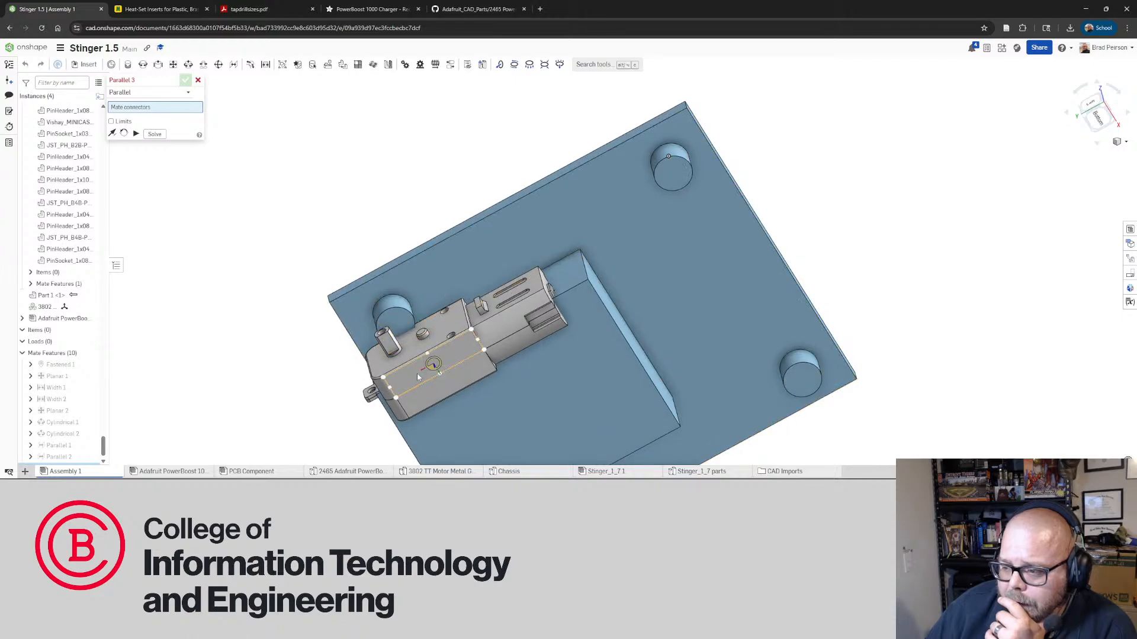
pyautogui.click(417, 377)
pyautogui.click(462, 259)
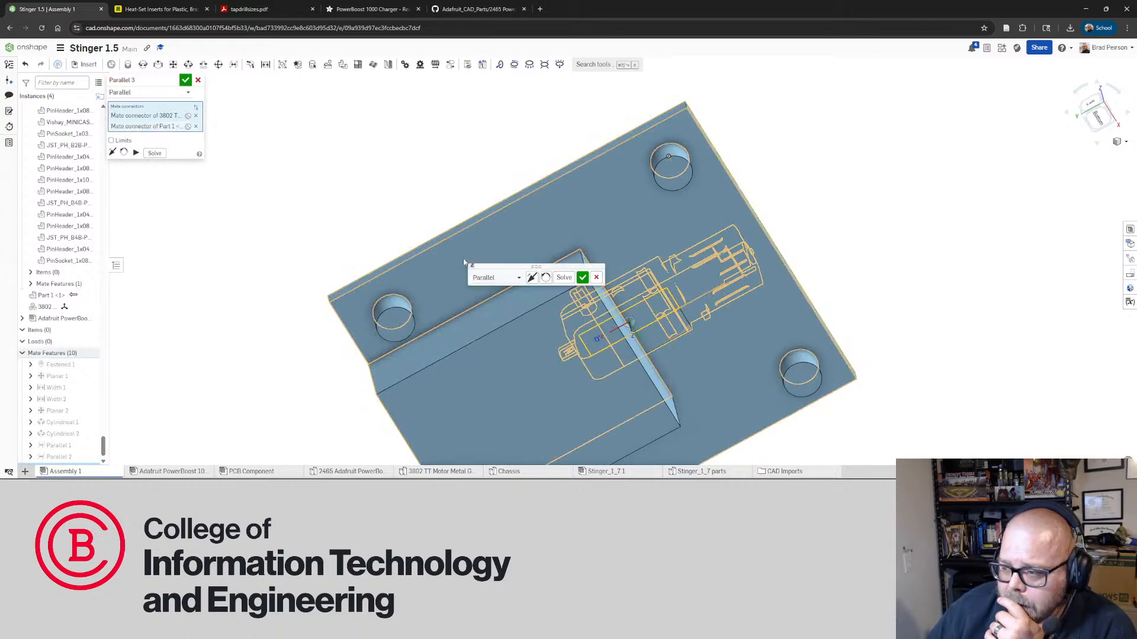
# Flip the Parallel mate's primary axis, reorient its secondary axis twice, and accept the mate
pyautogui.moveTo(463, 260); pyautogui.dragTo(647, 326, button='right')
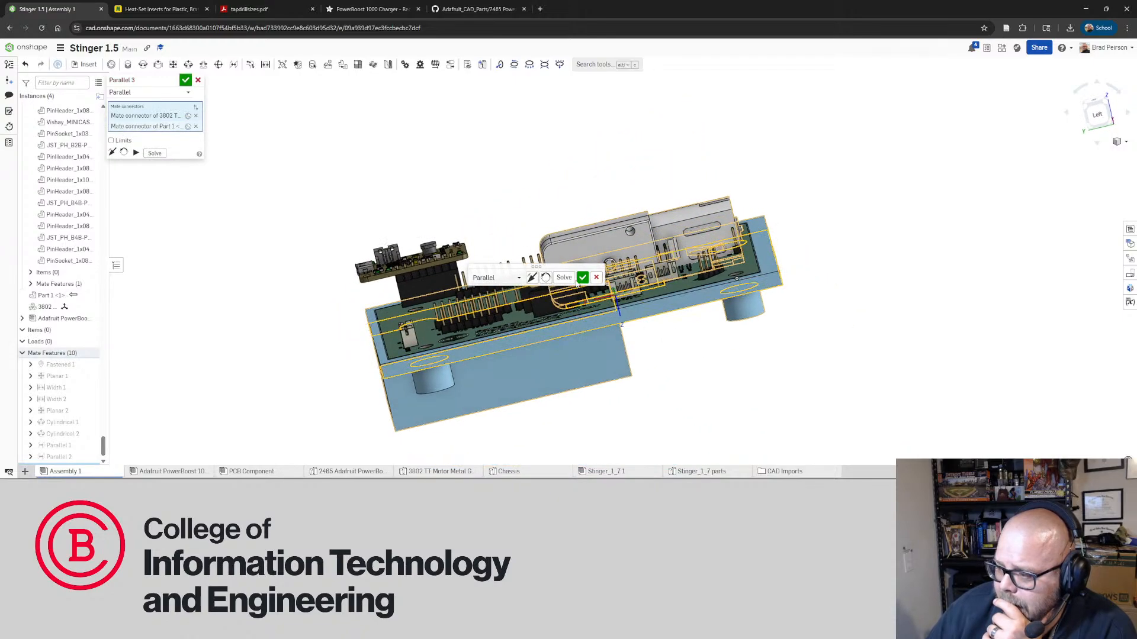
pyautogui.click(532, 279)
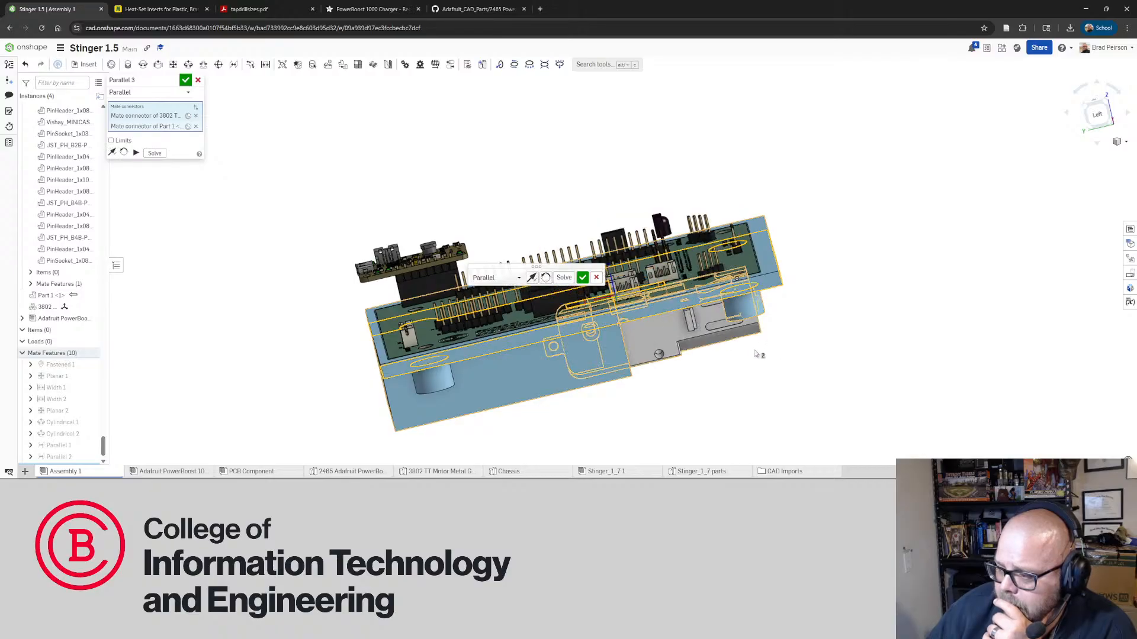
pyautogui.moveTo(754, 354); pyautogui.dragTo(581, 338, button='right')
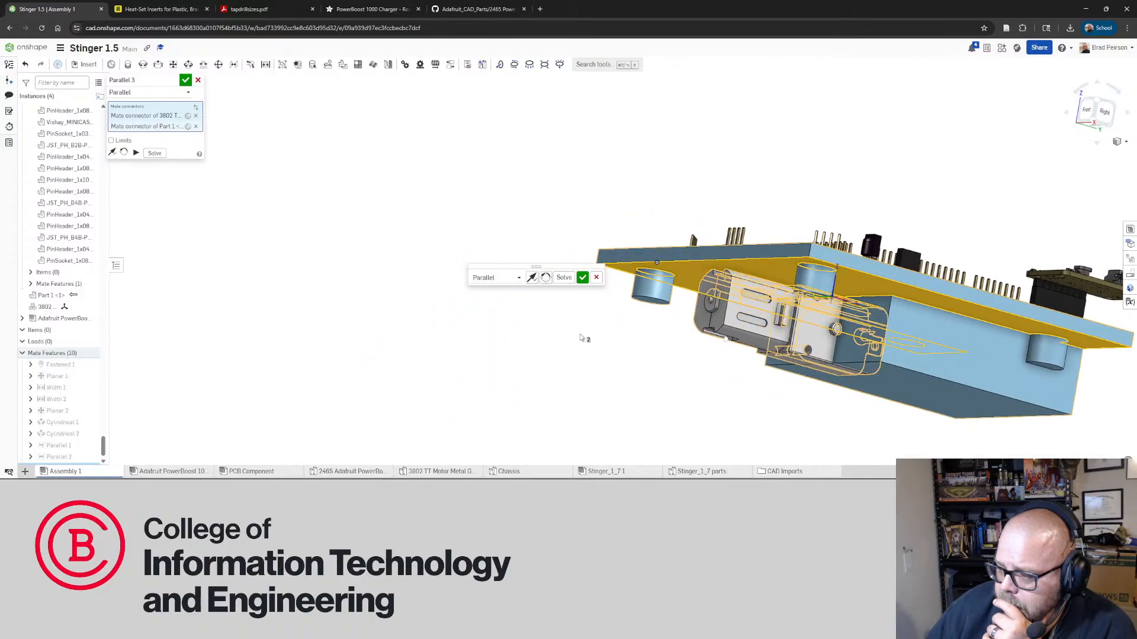
pyautogui.click(546, 279)
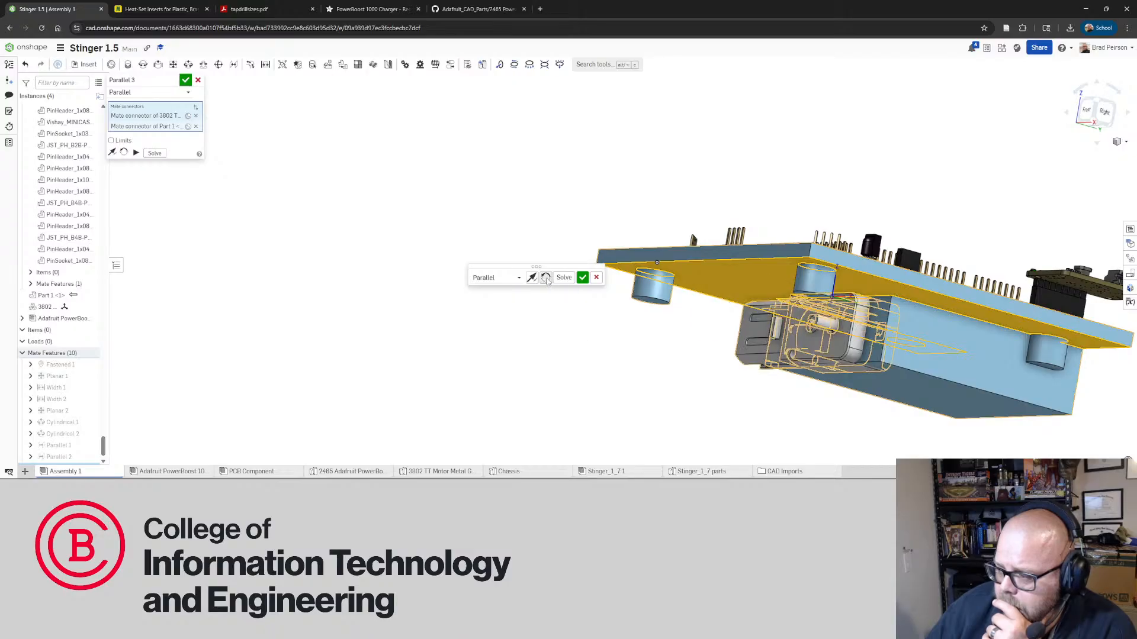
pyautogui.click(546, 279)
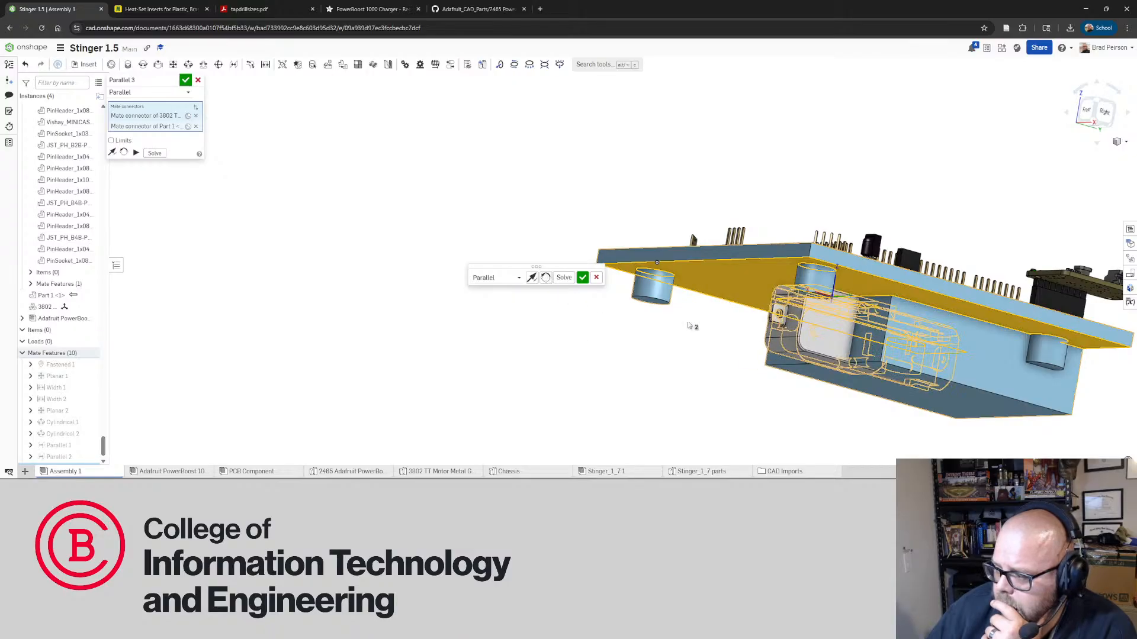
pyautogui.moveTo(688, 325); pyautogui.dragTo(894, 336, button='right')
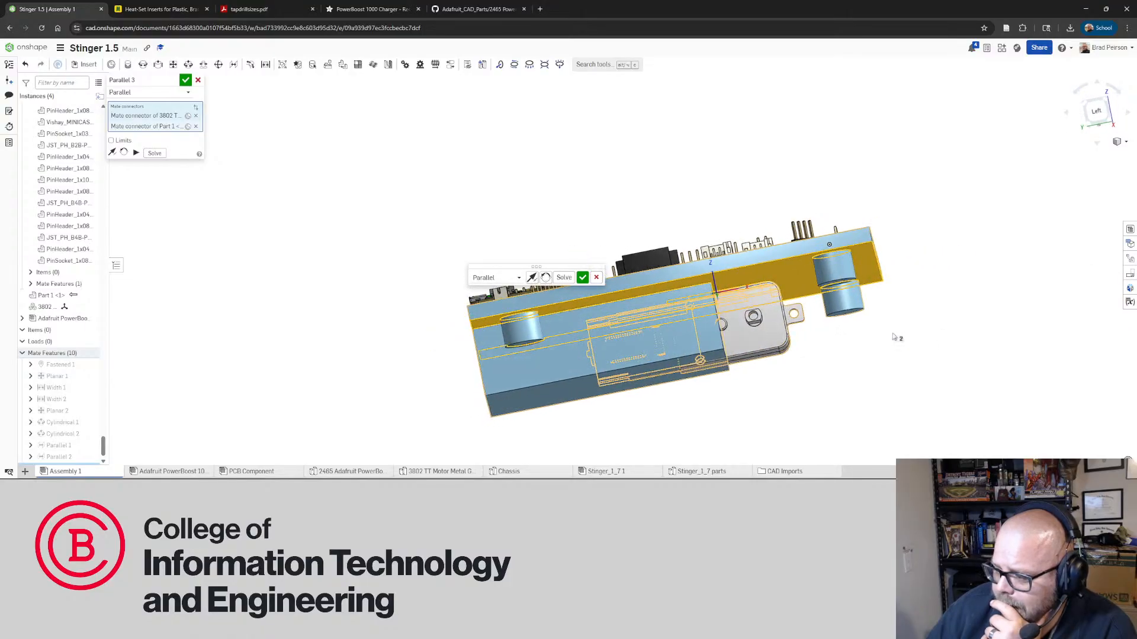
pyautogui.click(583, 278)
# Move the reoriented TT motor out beside the chassis block's side wall and check its direction from the side
pyautogui.moveTo(764, 330); pyautogui.dragTo(717, 337, button='right')
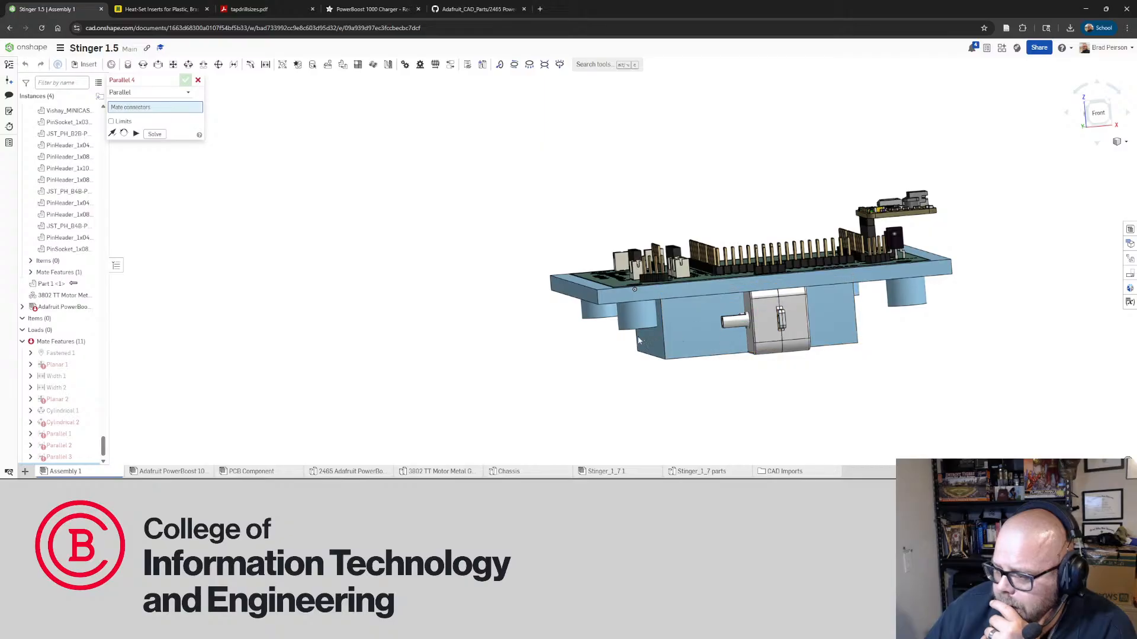
pyautogui.moveTo(787, 347); pyautogui.dragTo(619, 347)
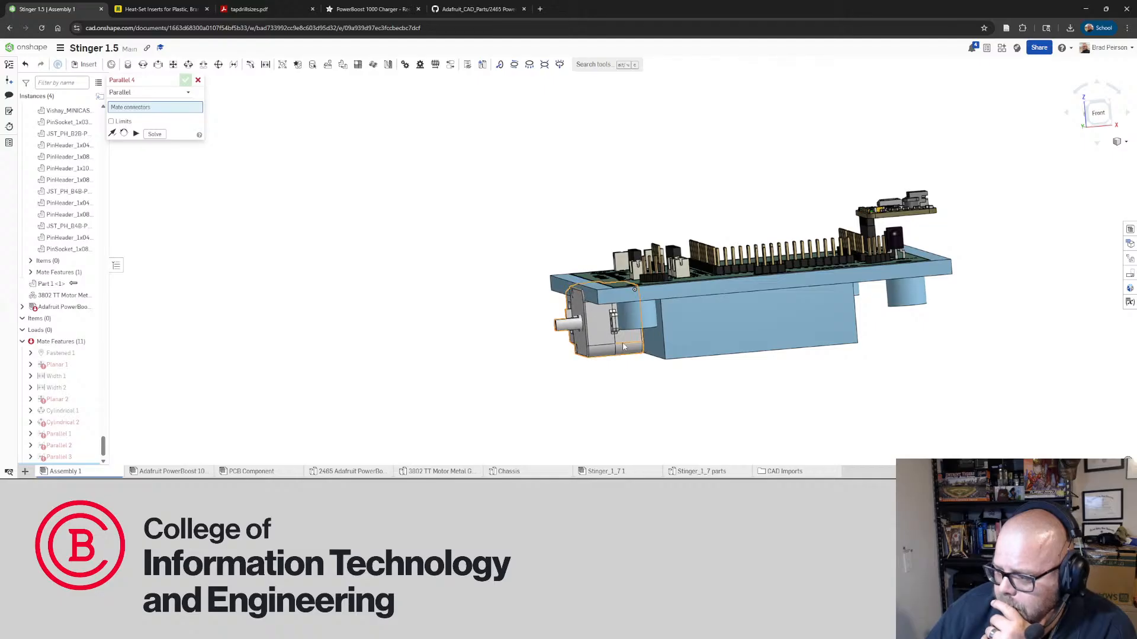
pyautogui.moveTo(618, 346); pyautogui.dragTo(701, 331, button='right')
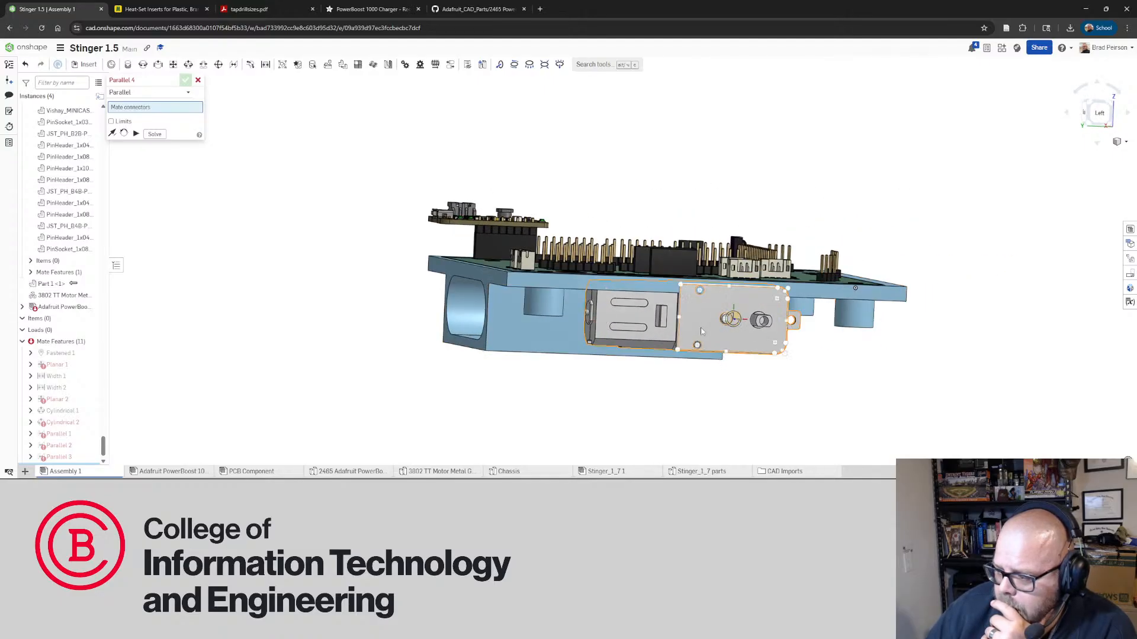
# Slide the TT motor toward the slotted end of the chassis block and pull it outward, clear of the block's side wall
pyautogui.moveTo(681, 331); pyautogui.dragTo(604, 330)
pyautogui.moveTo(603, 330); pyautogui.dragTo(683, 335, button='right')
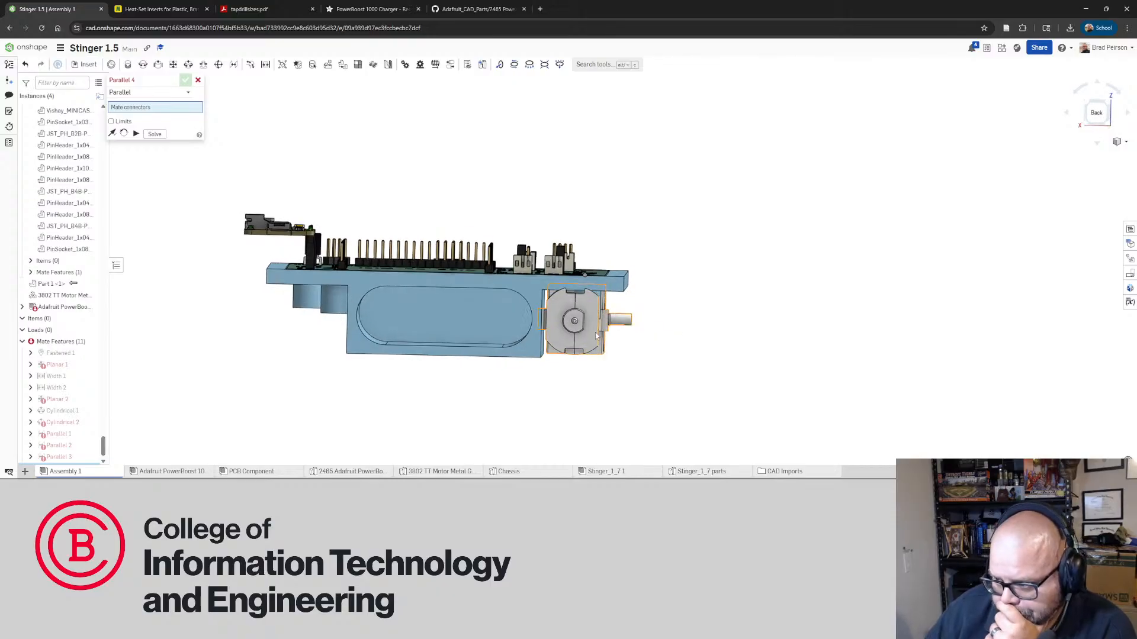
pyautogui.moveTo(596, 336); pyautogui.dragTo(595, 337, button='right')
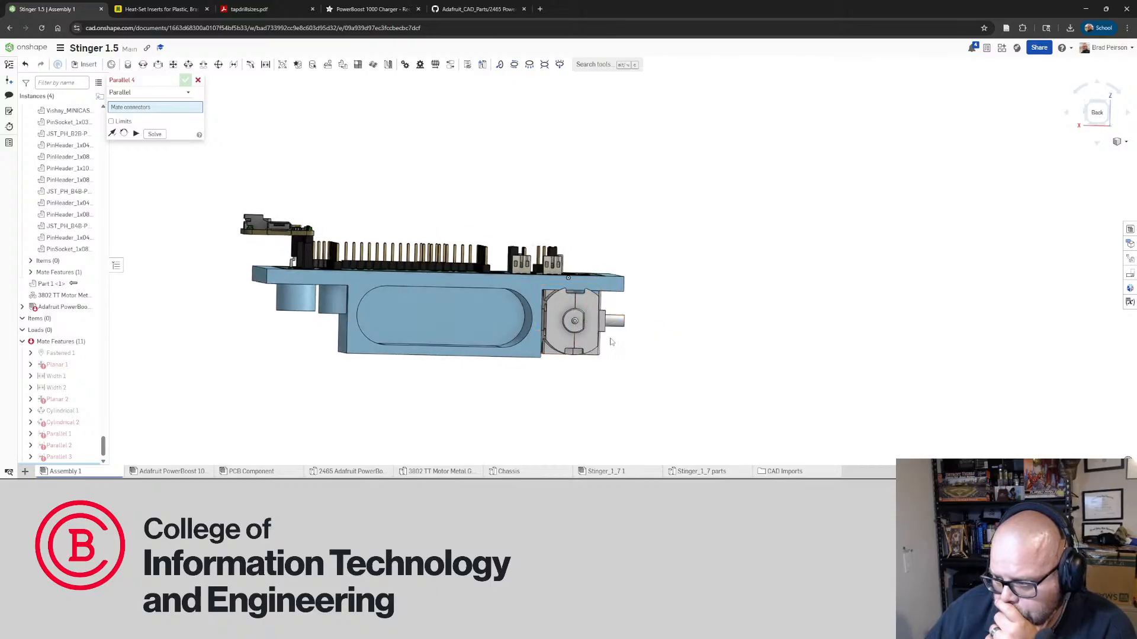
pyautogui.moveTo(611, 342); pyautogui.dragTo(653, 341)
pyautogui.moveTo(659, 339)
pyautogui.mouseDown(button='right')
pyautogui.moveTo(700, 322)
pyautogui.moveTo(555, 326)
pyautogui.moveTo(569, 315)
pyautogui.moveTo(663, 335)
pyautogui.mouseUp(button='right')
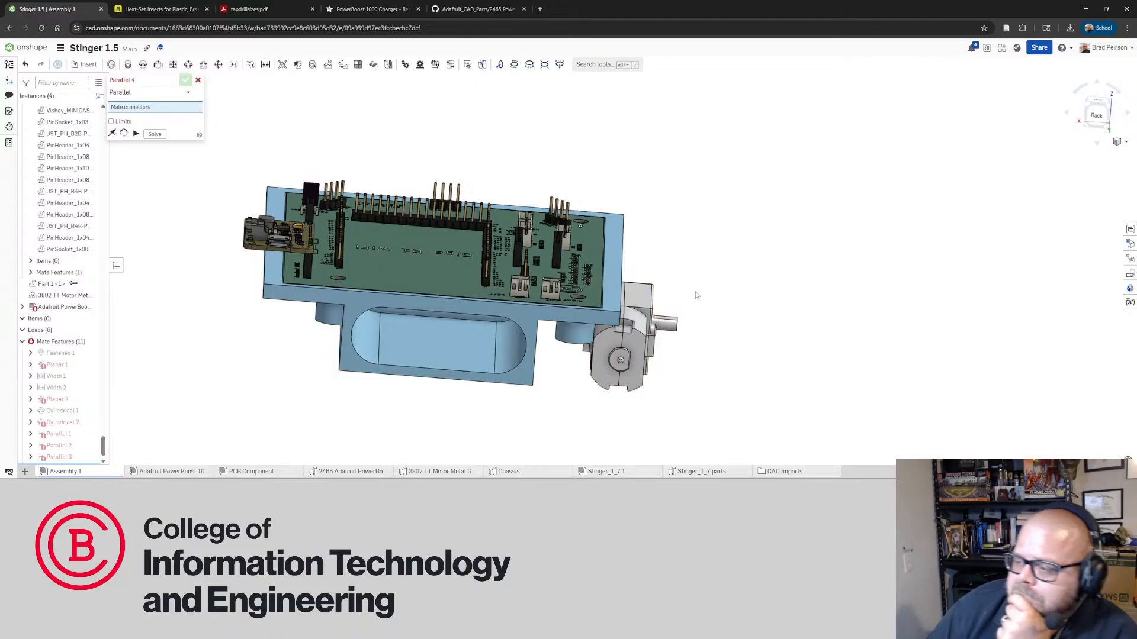
# Slide the TT motor lengthwise away from the chassis block's slotted end until the gearbox extends past the block
pyautogui.moveTo(668, 305); pyautogui.dragTo(538, 315, button='right')
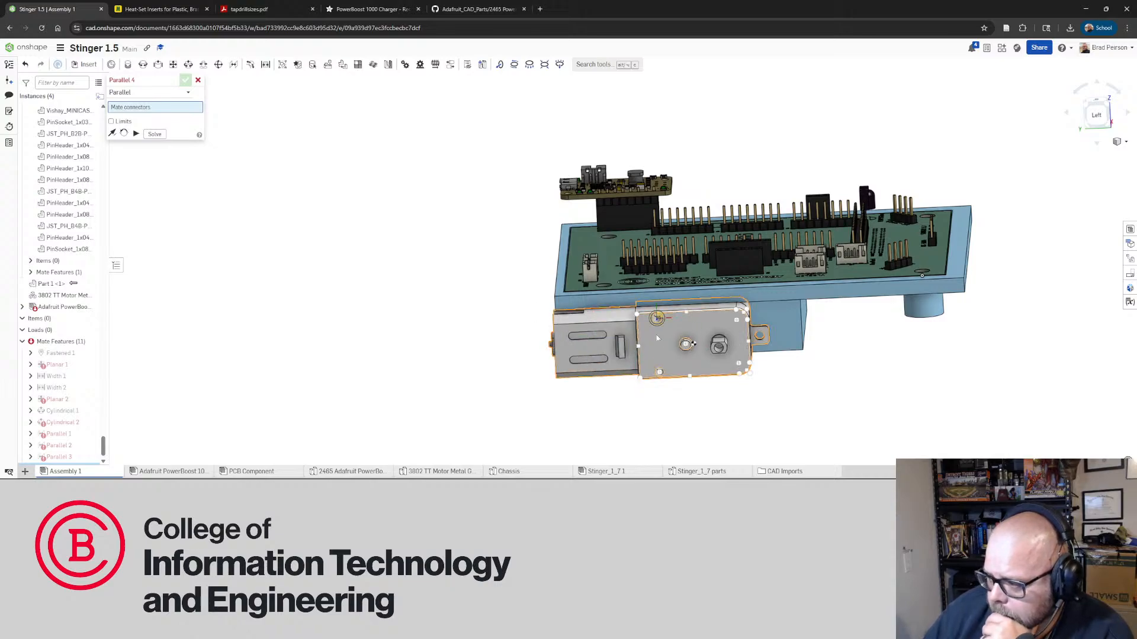
pyautogui.moveTo(677, 341); pyautogui.dragTo(734, 335)
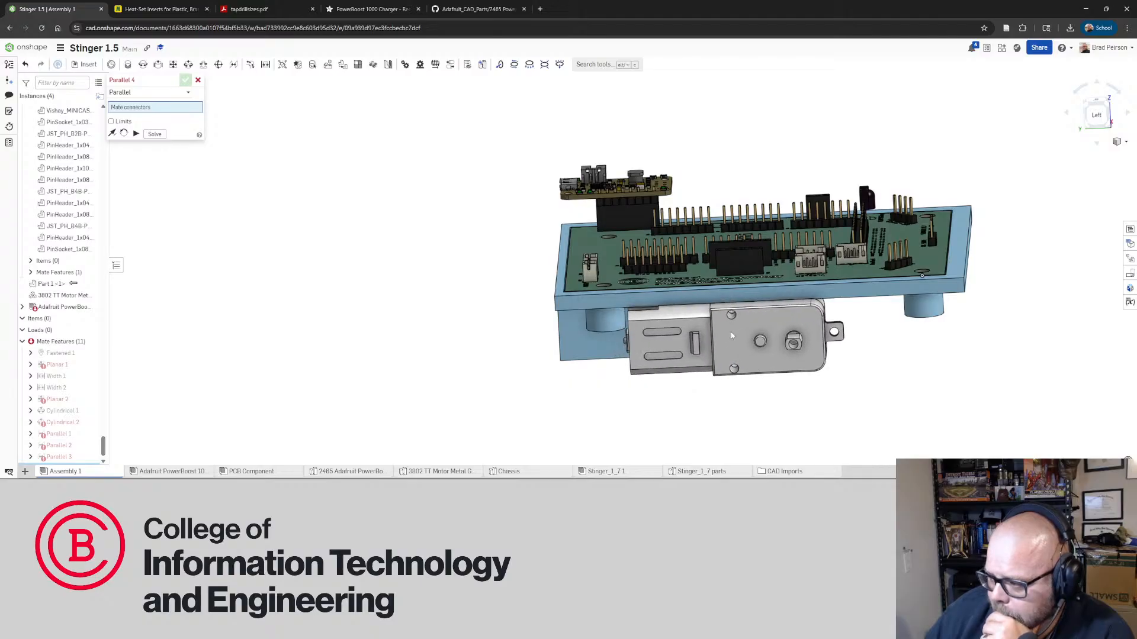
pyautogui.moveTo(734, 333); pyautogui.dragTo(769, 319, button='right')
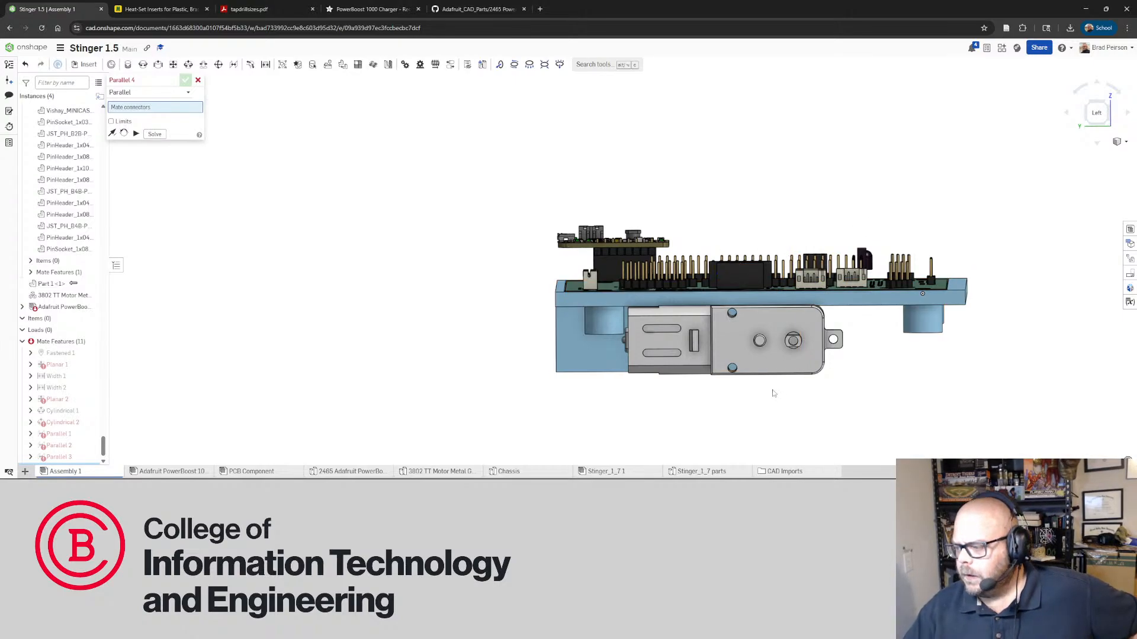
# Examine the TT motor's position relative to the chassis block, plate edge and round posts from the back and side
pyautogui.scroll(4, 768, 387)
pyautogui.moveTo(717, 343); pyautogui.dragTo(810, 343, button='right')
pyautogui.moveTo(738, 342); pyautogui.dragTo(813, 347, button='right')
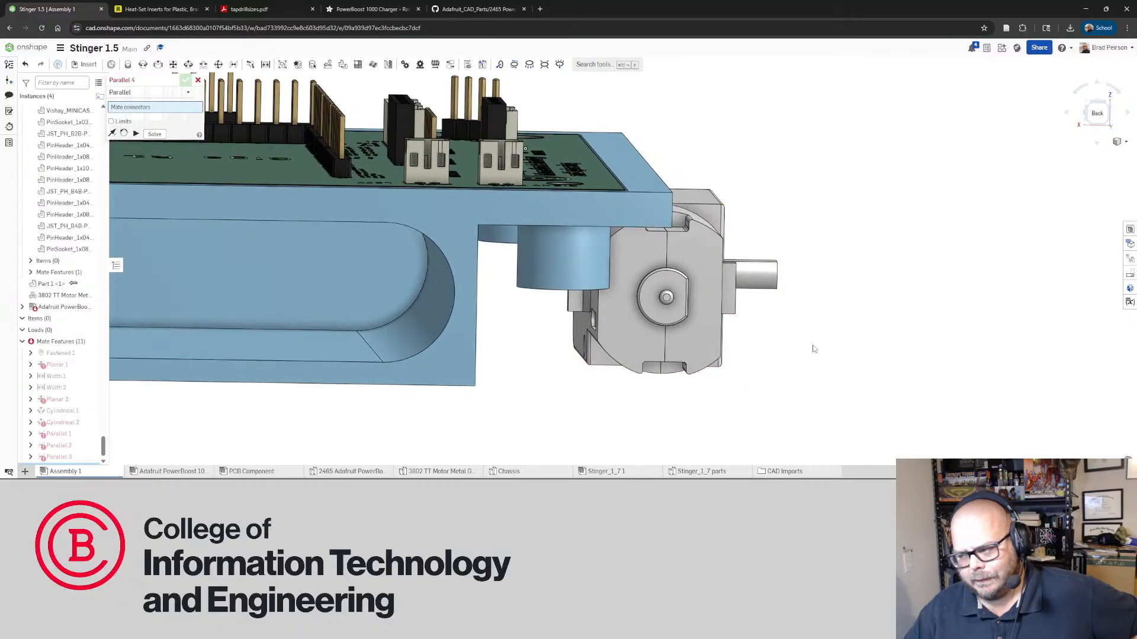
pyautogui.scroll(-3, 813, 347)
pyautogui.scroll(2, 475, 329)
pyautogui.moveTo(475, 329); pyautogui.dragTo(471, 321, button='right')
pyautogui.hotkey('shift', '2')
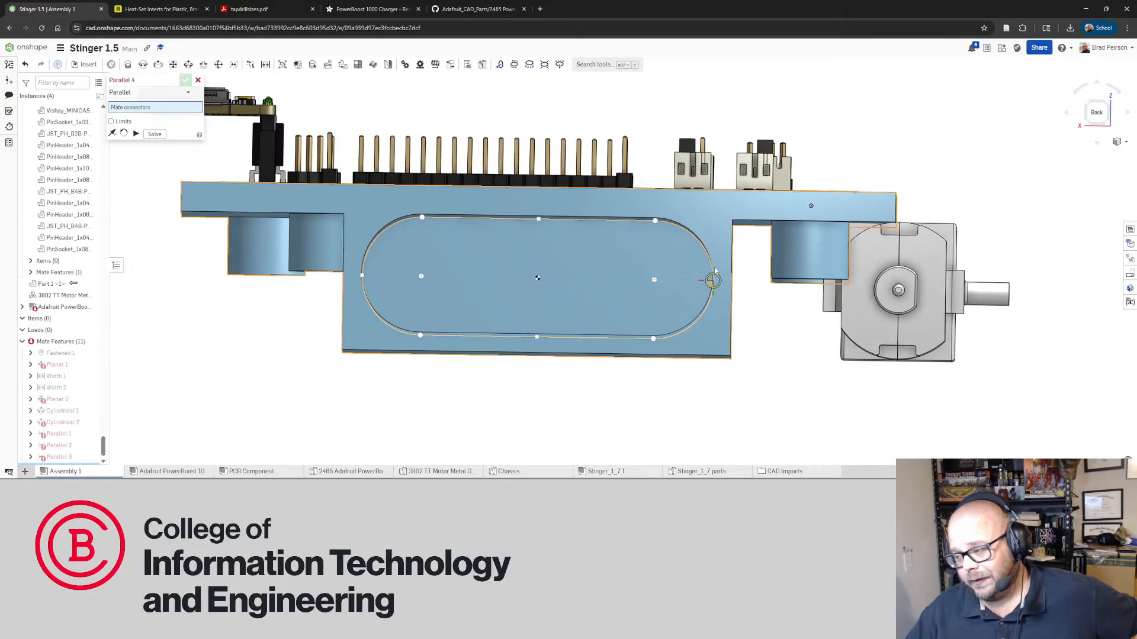
pyautogui.moveTo(715, 271); pyautogui.dragTo(691, 283, button='right')
pyautogui.scroll(-3, 692, 283)
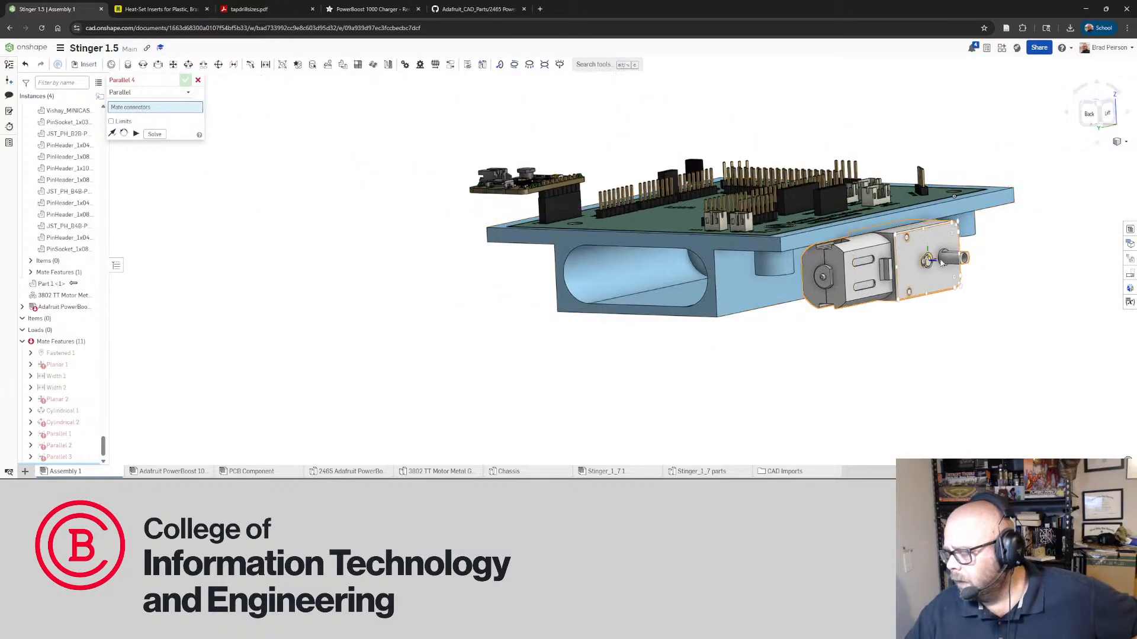
pyautogui.scroll(5, 941, 262)
pyautogui.moveTo(958, 260); pyautogui.dragTo(832, 289, button='right')
pyautogui.scroll(-3, 832, 289)
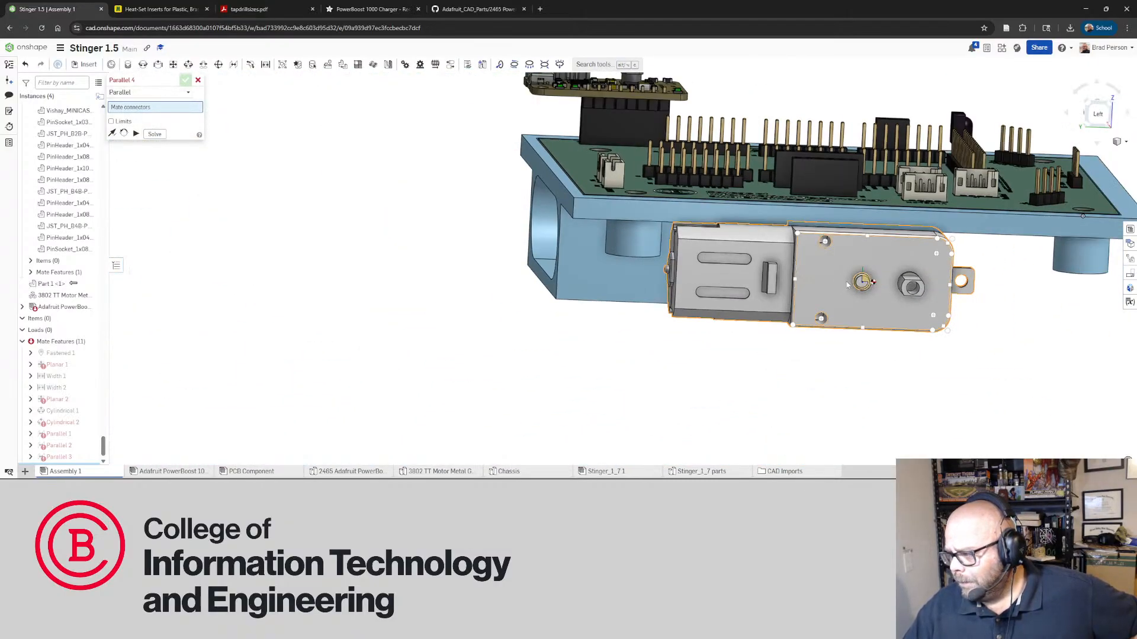
pyautogui.hotkey('shift', '3')
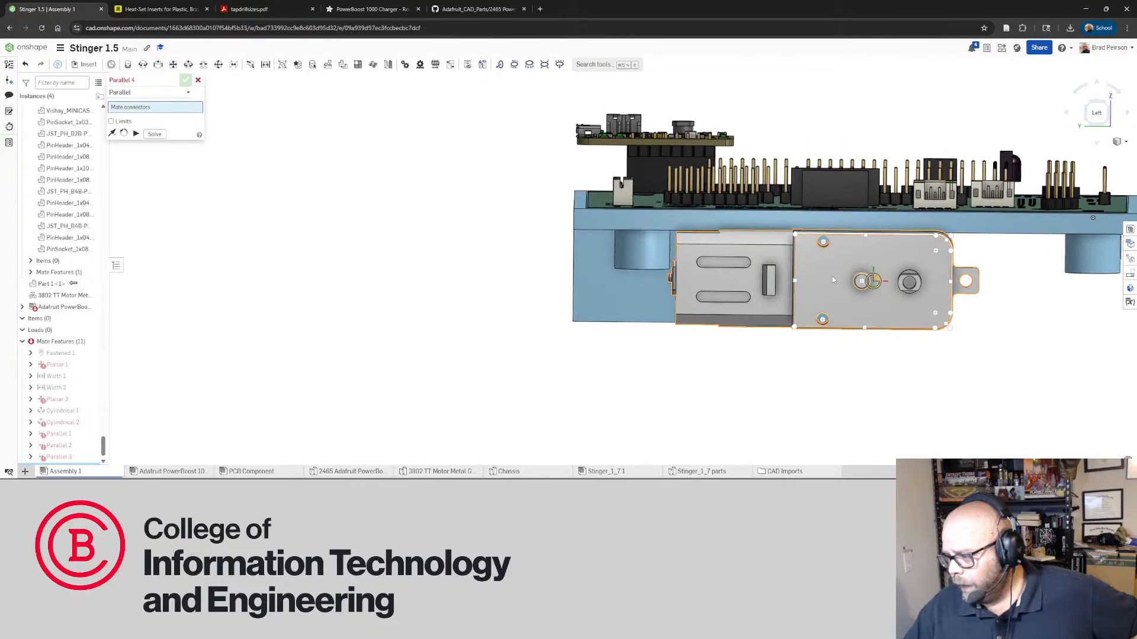
# Move the TT motor back toward the slotted end so it sits within the length of the chassis block
pyautogui.moveTo(833, 276); pyautogui.dragTo(778, 276)
pyautogui.moveTo(778, 275); pyautogui.dragTo(816, 277, button='right')
pyautogui.scroll(-5, 817, 277)
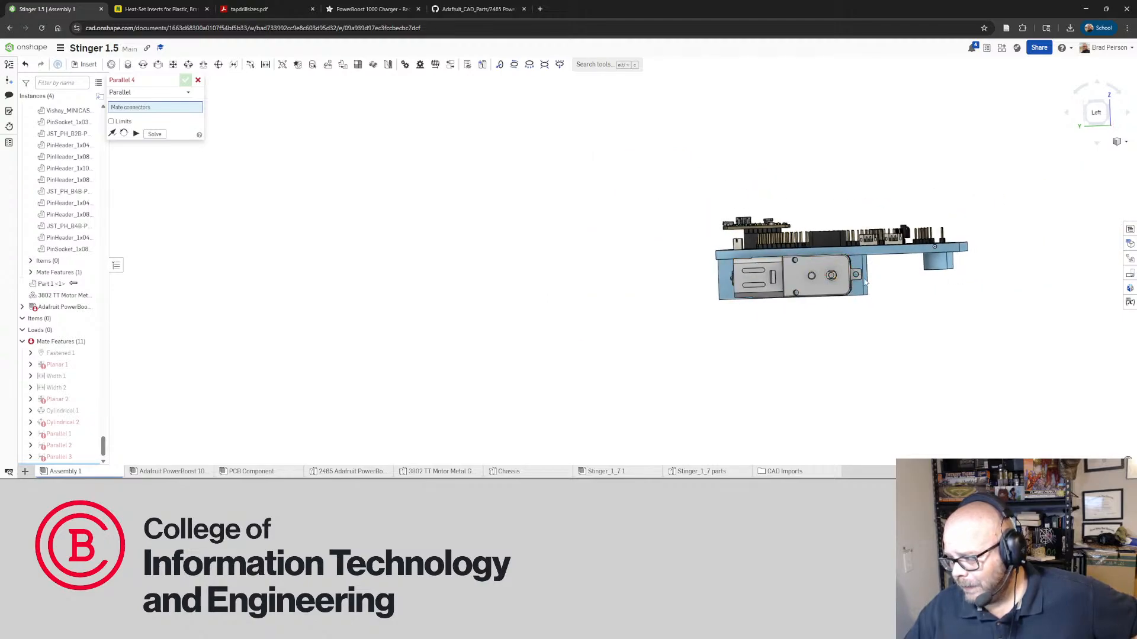
# Inspect the repositioned TT motor from the back and side, checking its shaft, mounting holes and fit against the chassis block
pyautogui.moveTo(865, 282); pyautogui.dragTo(867, 285, button='right')
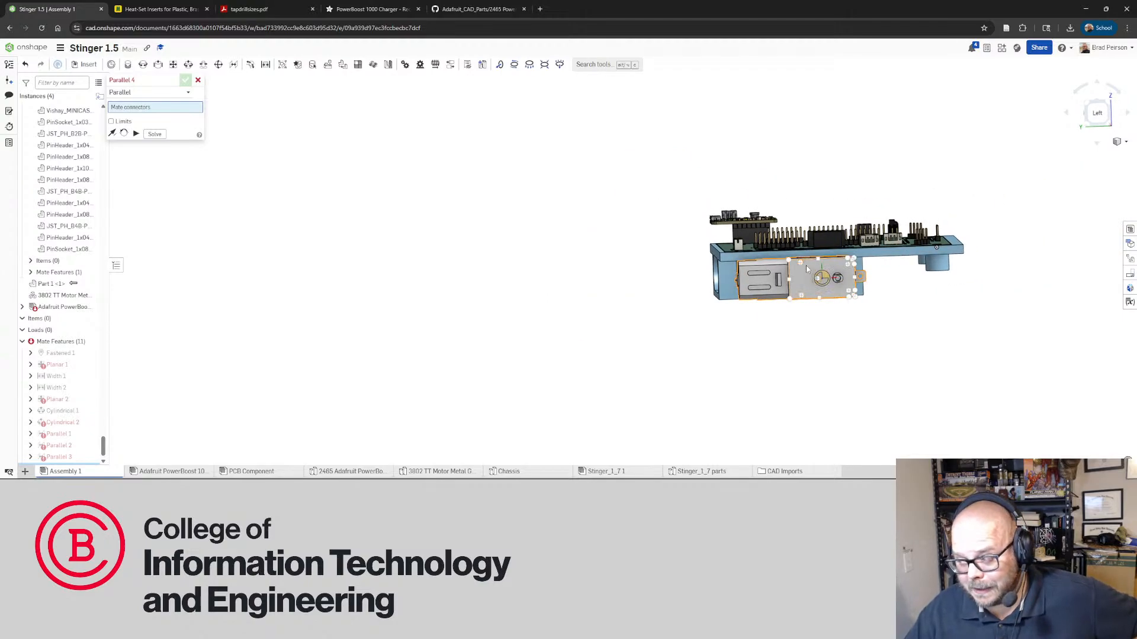
pyautogui.moveTo(819, 298); pyautogui.dragTo(948, 337, button='right')
pyautogui.moveTo(868, 330); pyautogui.dragTo(888, 334, button='right')
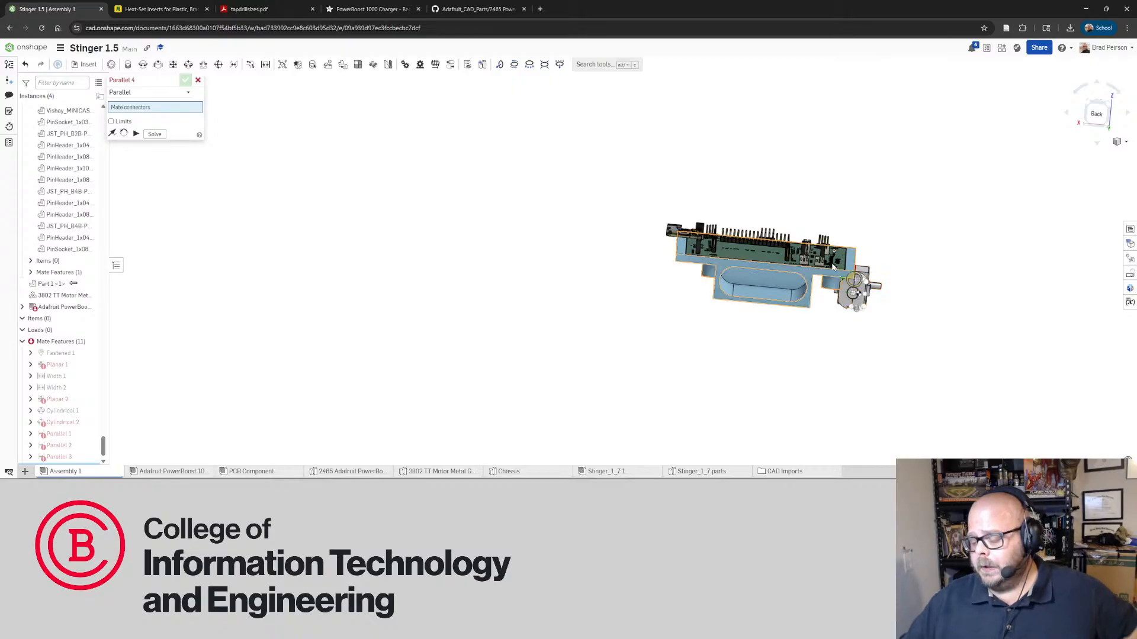
pyautogui.moveTo(868, 303); pyautogui.dragTo(779, 298, button='right')
pyautogui.scroll(3, 891, 293)
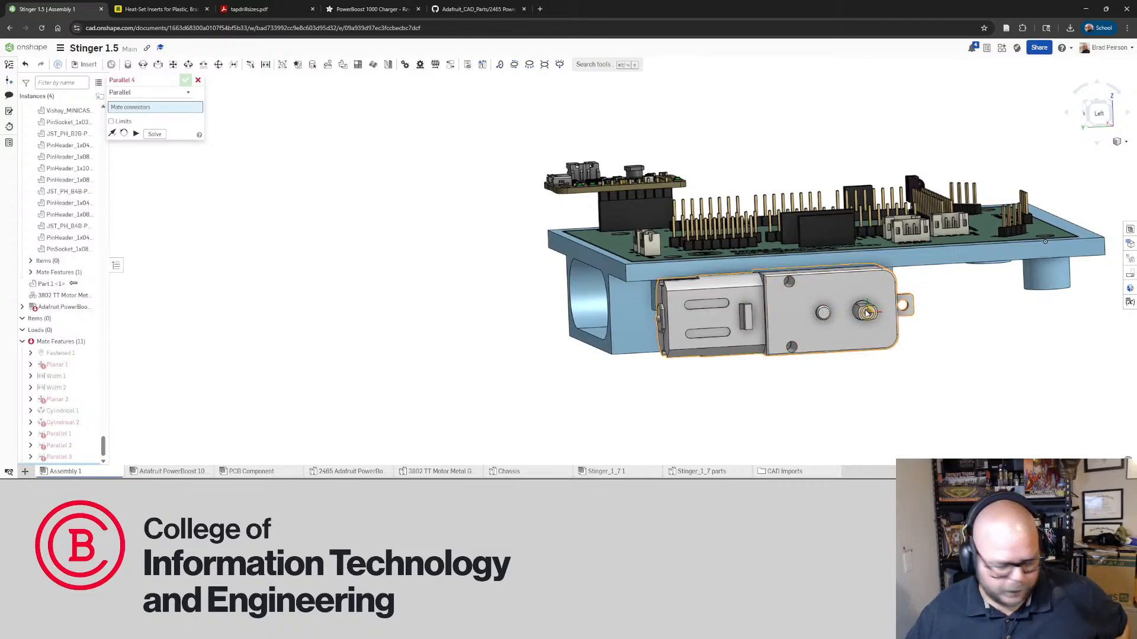
pyautogui.moveTo(892, 324); pyautogui.dragTo(991, 346, button='right')
pyautogui.moveTo(912, 325); pyautogui.dragTo(851, 334, button='right')
pyautogui.scroll(-2, 853, 332)
pyautogui.scroll(3, 952, 326)
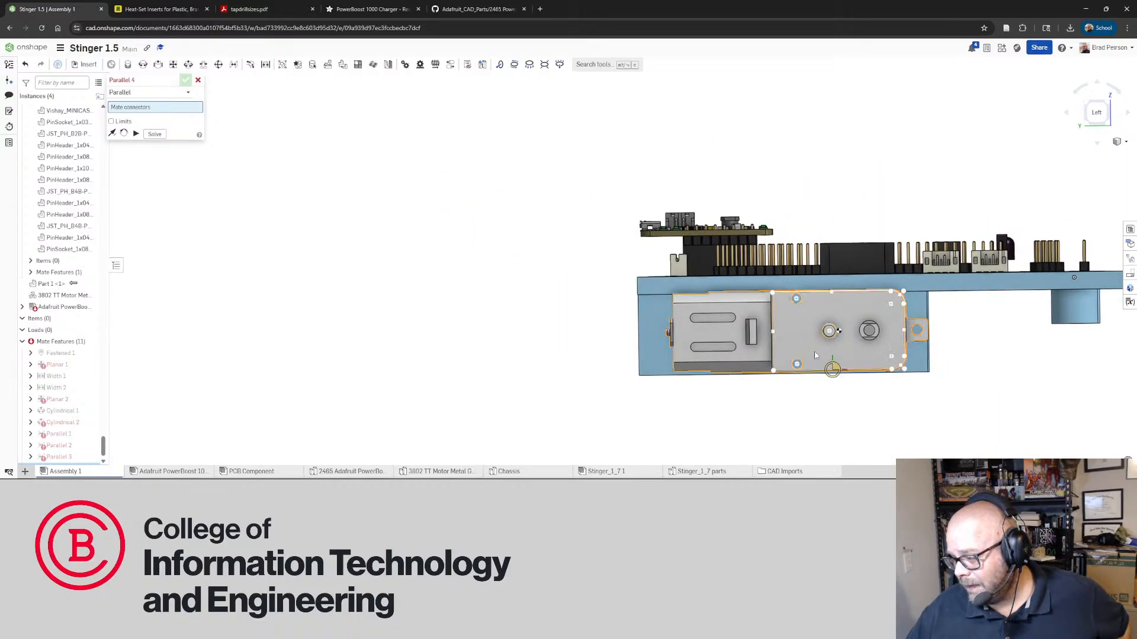
pyautogui.scroll(-2, 1041, 327)
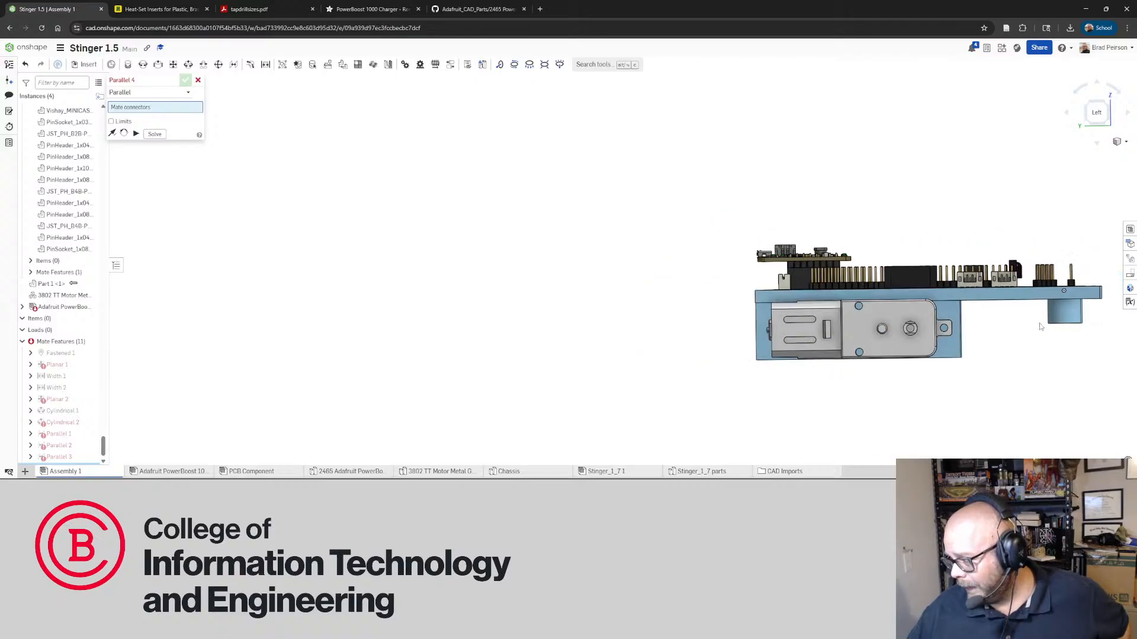
pyautogui.moveTo(1041, 327); pyautogui.dragTo(1040, 327, button='right')
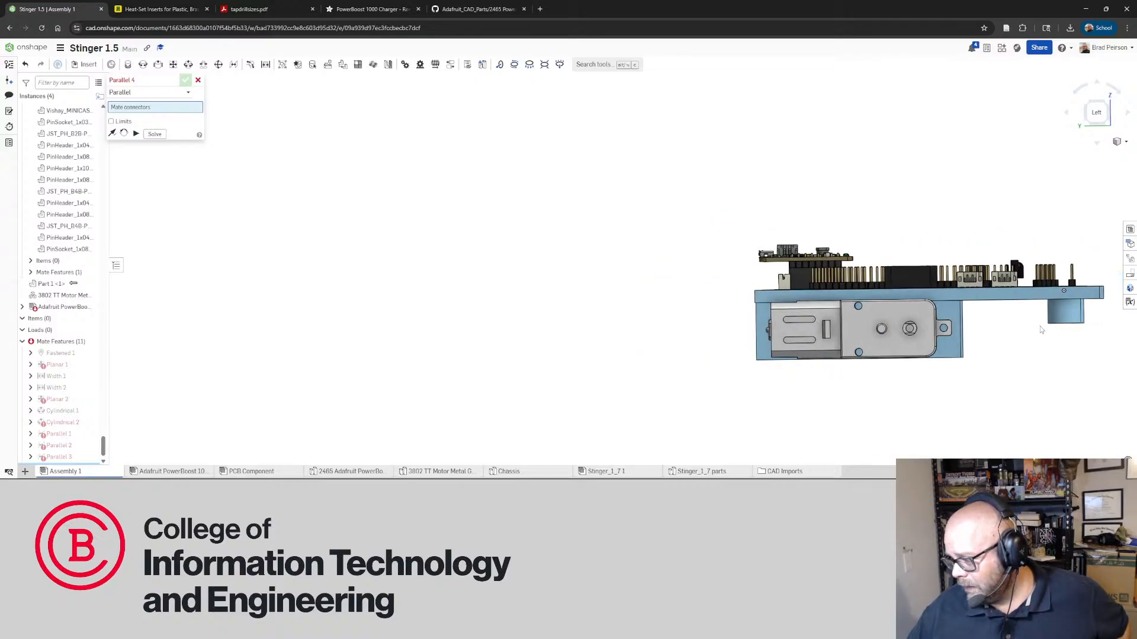
pyautogui.scroll(3, 1040, 330)
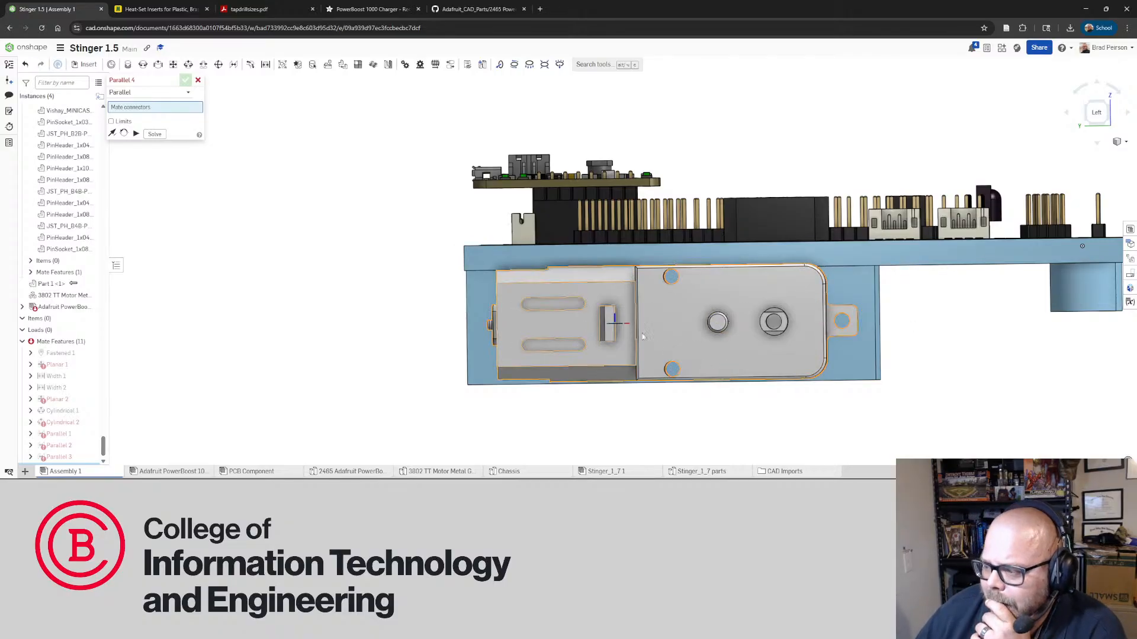
# Cancel the pending parallel mate and delete the overdefining Parallel 3 mate from the assembly
pyautogui.click(724, 322)
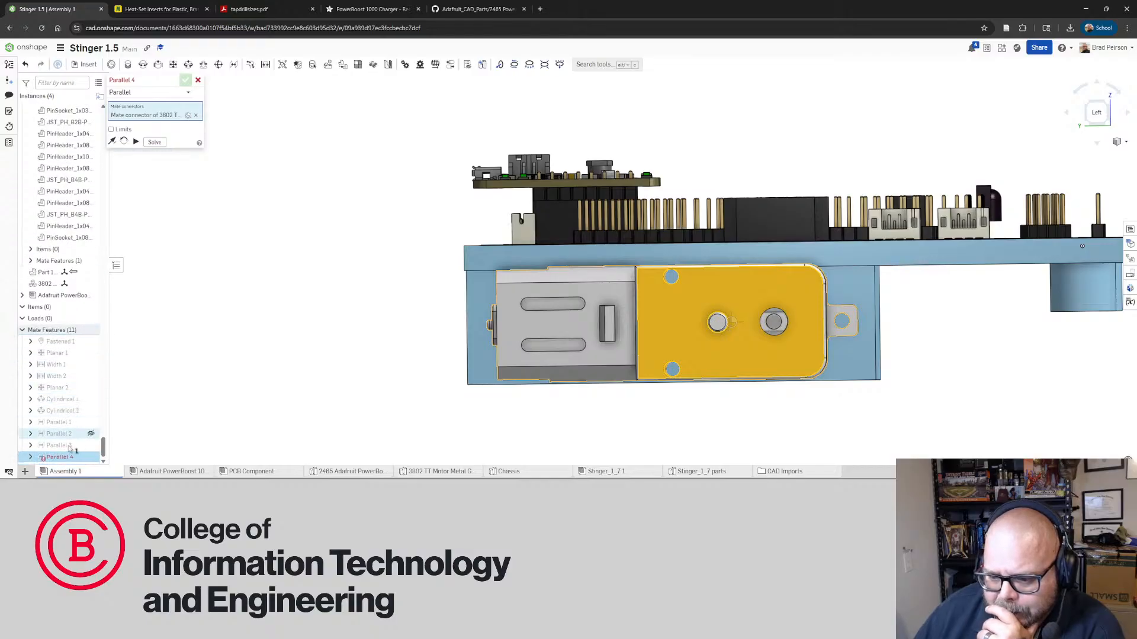
pyautogui.click(199, 82)
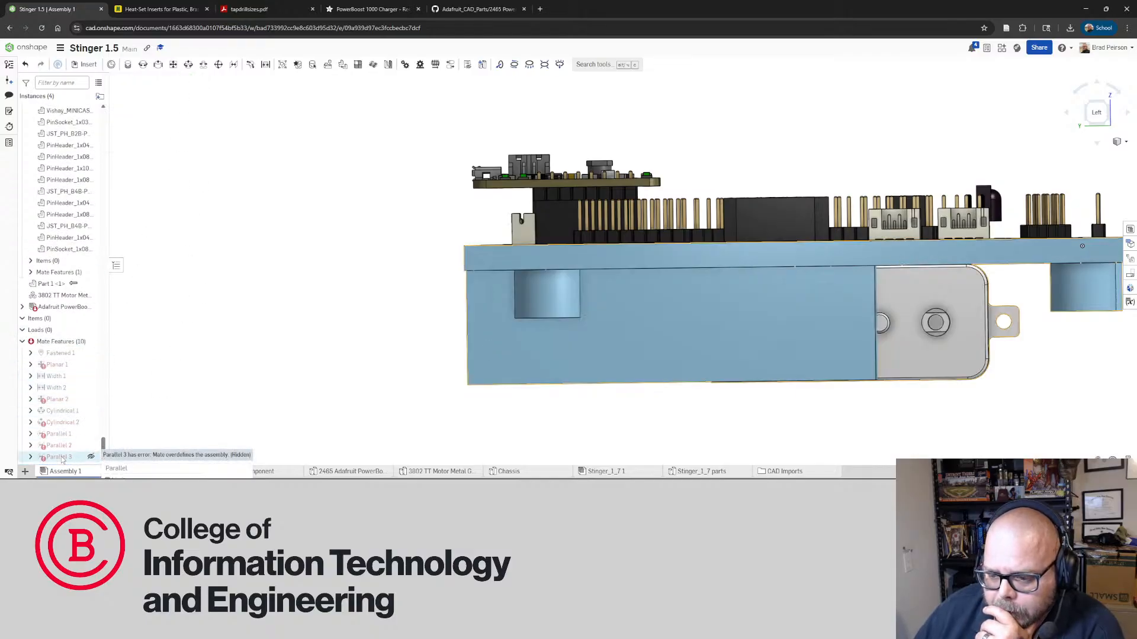
pyautogui.click(62, 458)
pyautogui.scroll(-2, 308, 369)
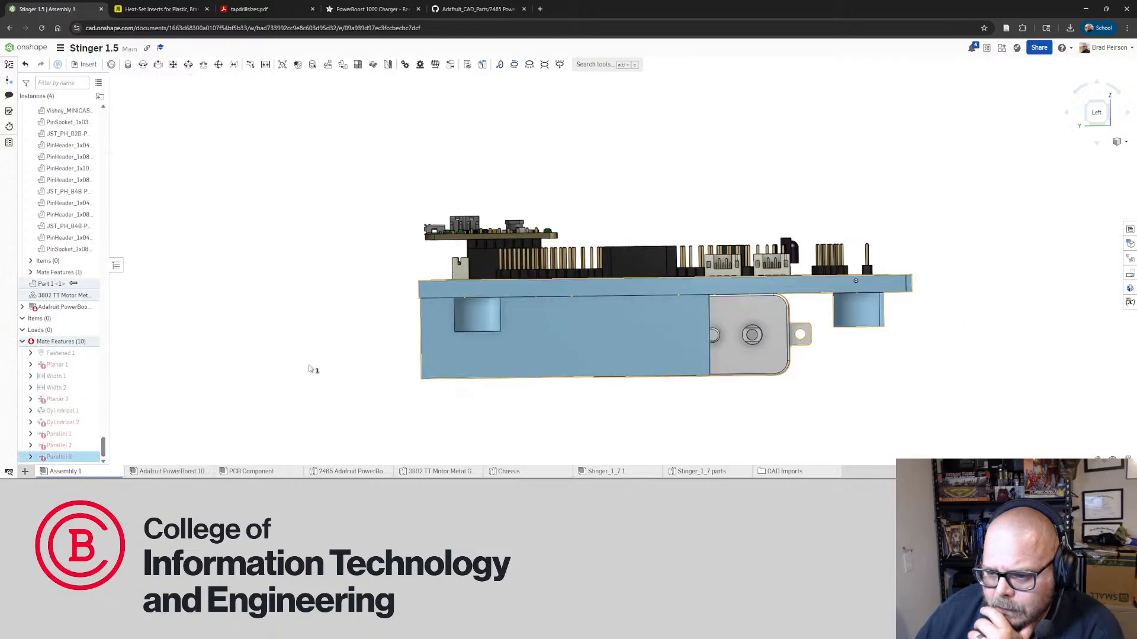
pyautogui.scroll(-1, 545, 358)
pyautogui.moveTo(716, 335); pyautogui.dragTo(598, 394, button='right')
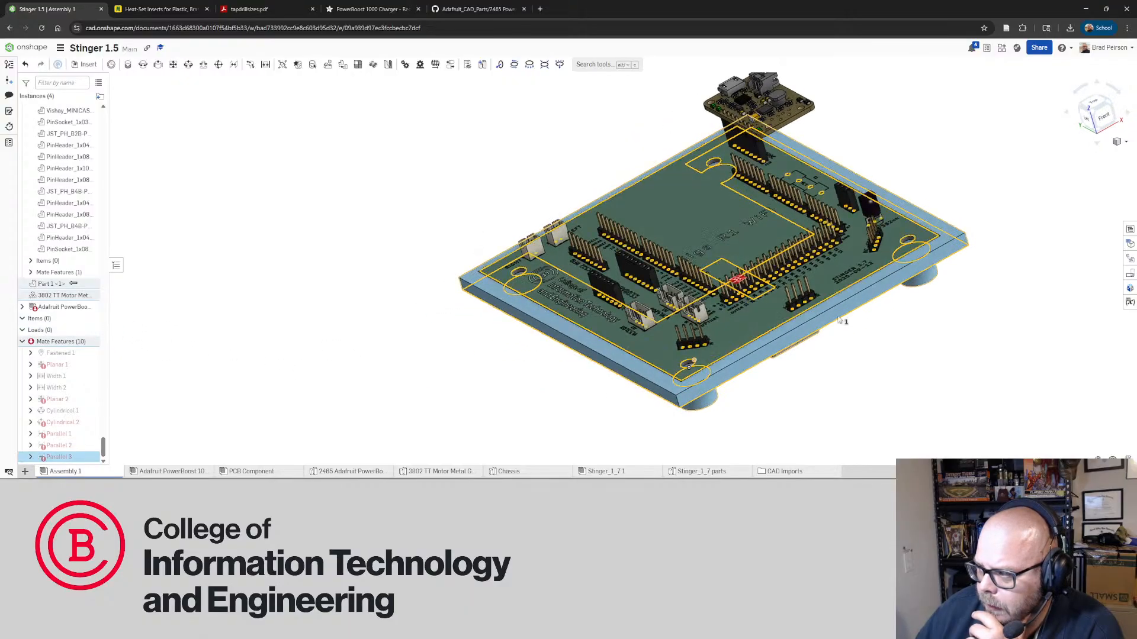
pyautogui.click(942, 187)
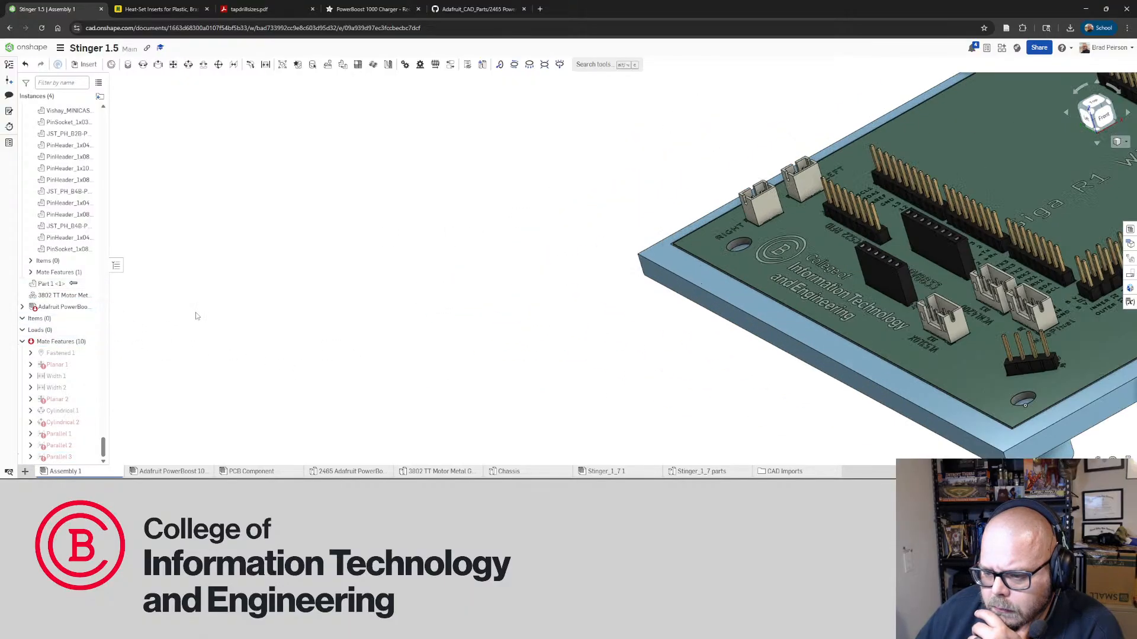
pyautogui.scroll(3, 195, 314)
pyautogui.click(60, 458)
pyautogui.scroll(-4, 373, 271)
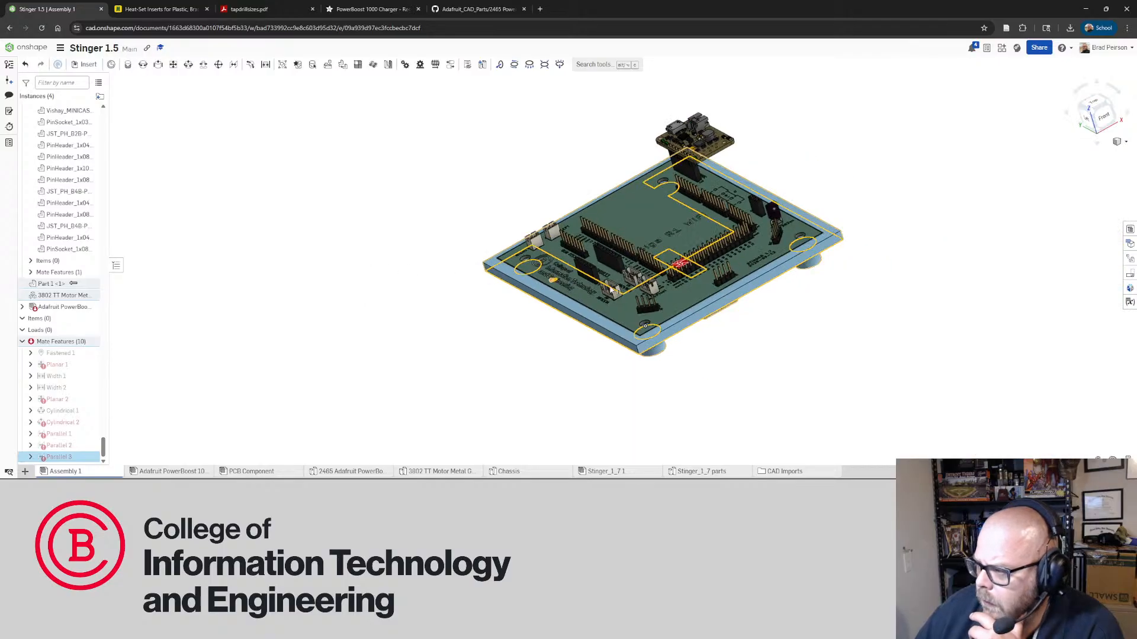
pyautogui.moveTo(611, 289); pyautogui.dragTo(617, 258, button='right')
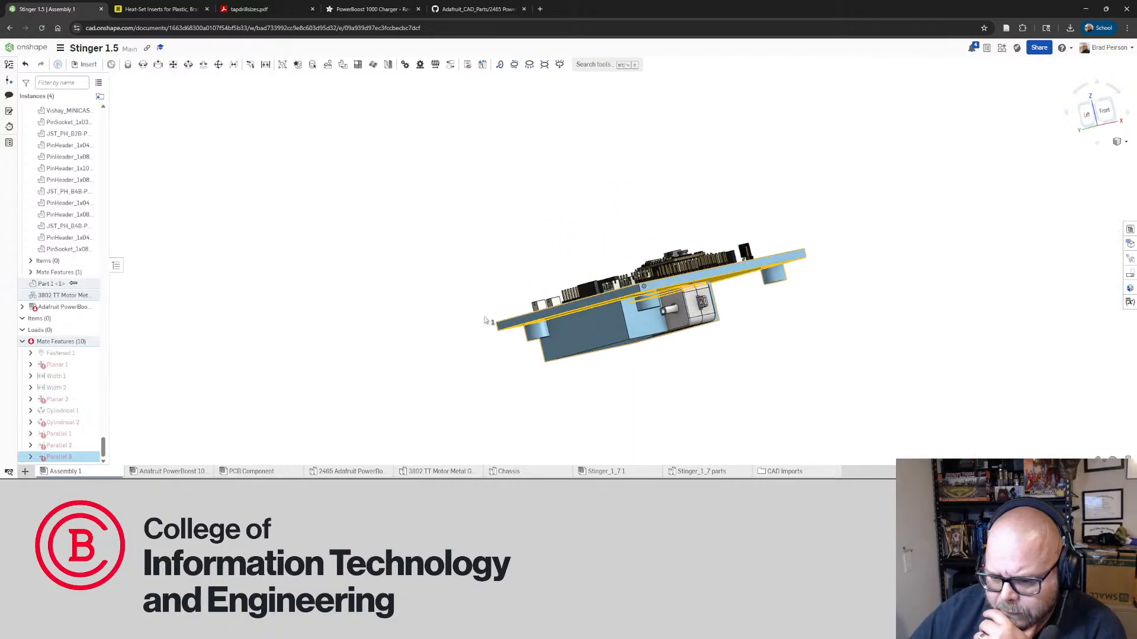
pyautogui.press('Delete')
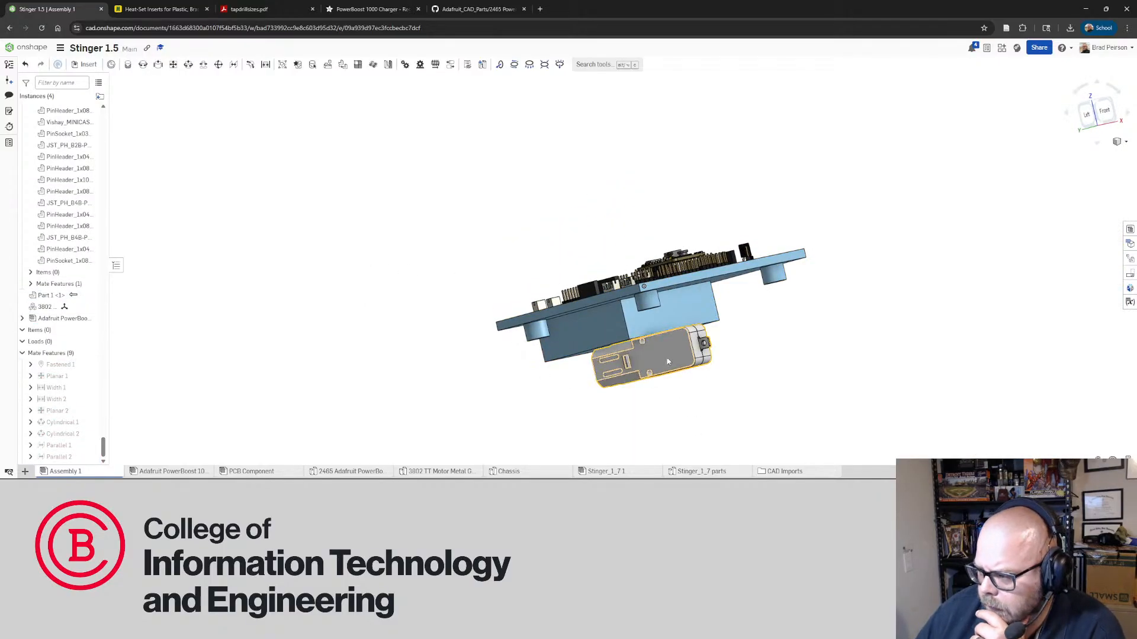
# Move the freed TT motor beneath the right side of the chassis
pyautogui.moveTo(645, 361); pyautogui.dragTo(592, 358, button='right')
pyautogui.moveTo(681, 345); pyautogui.dragTo(769, 321)
pyautogui.moveTo(768, 321); pyautogui.dragTo(682, 332, button='right')
pyautogui.scroll(5, 825, 328)
pyautogui.moveTo(716, 360); pyautogui.dragTo(631, 377)
pyautogui.moveTo(653, 365)
pyautogui.mouseDown(button='right')
pyautogui.moveTo(753, 367)
pyautogui.moveTo(673, 370)
pyautogui.mouseUp(button='right')
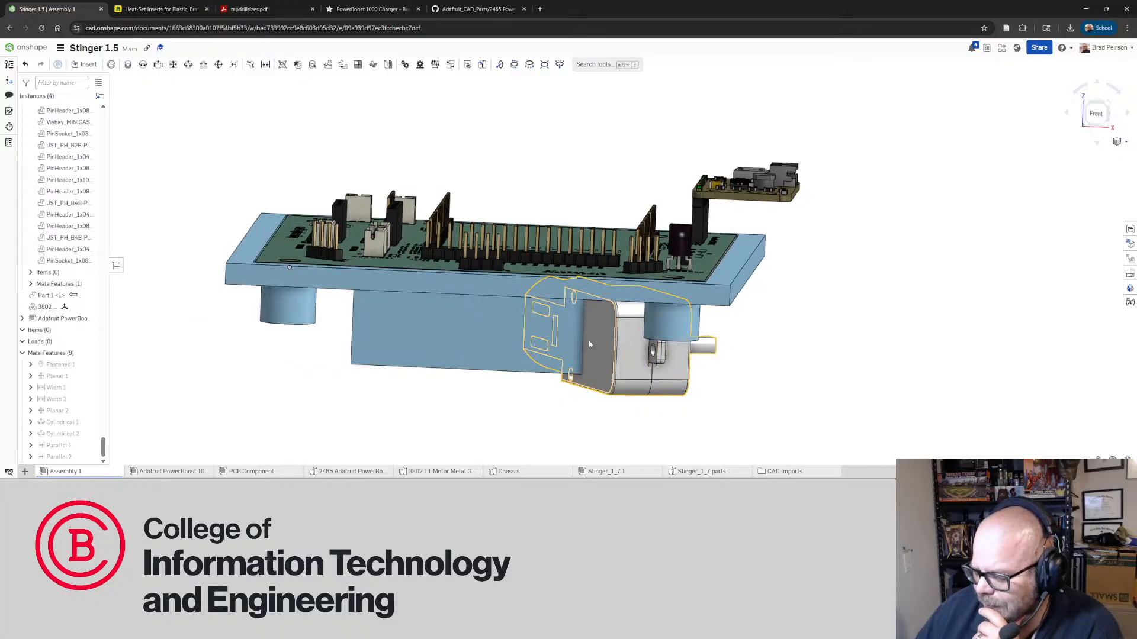
# Add a parallel mate between the motor's gearbox shaft face and the chassis plate's right side face
pyautogui.click(234, 67)
pyautogui.moveTo(520, 278); pyautogui.dragTo(655, 368, button='right')
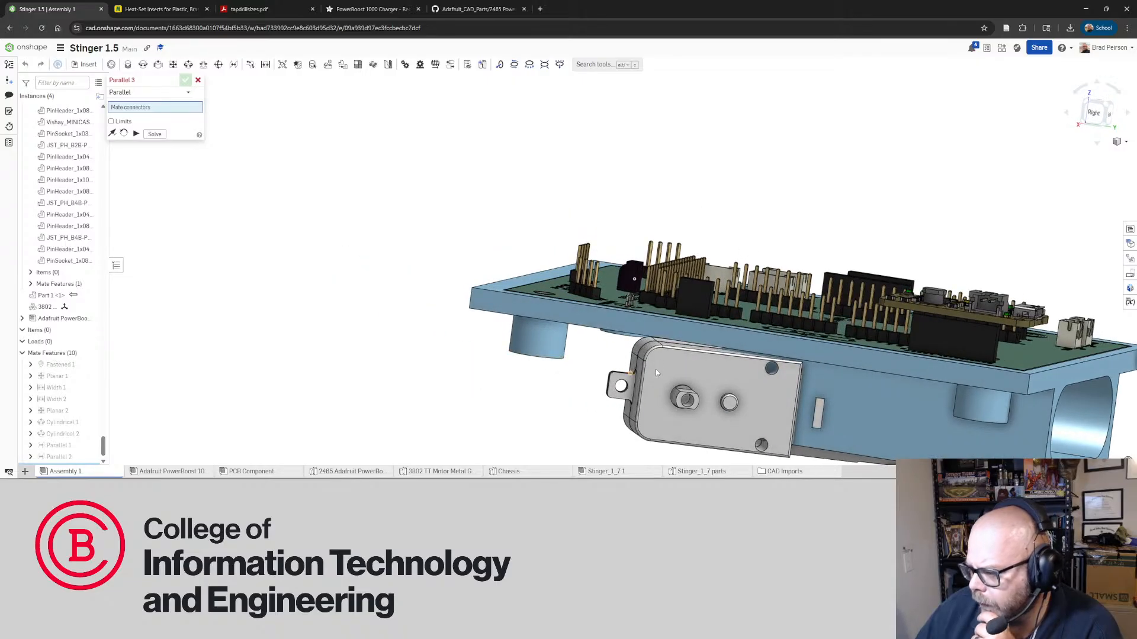
pyautogui.click(648, 349)
pyautogui.click(645, 323)
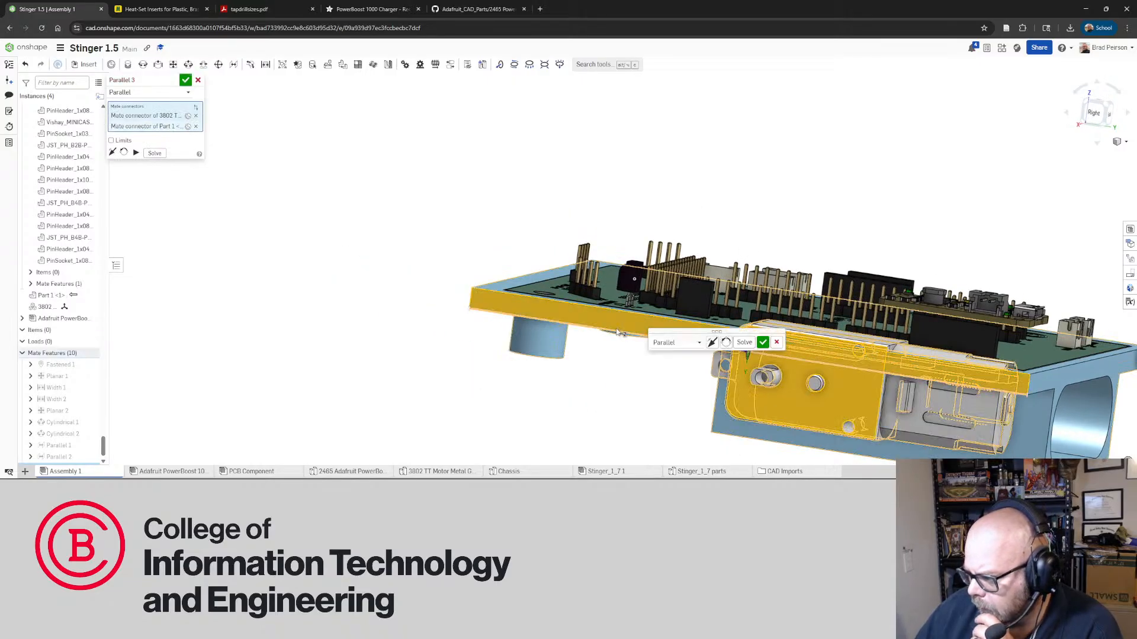
pyautogui.click(763, 344)
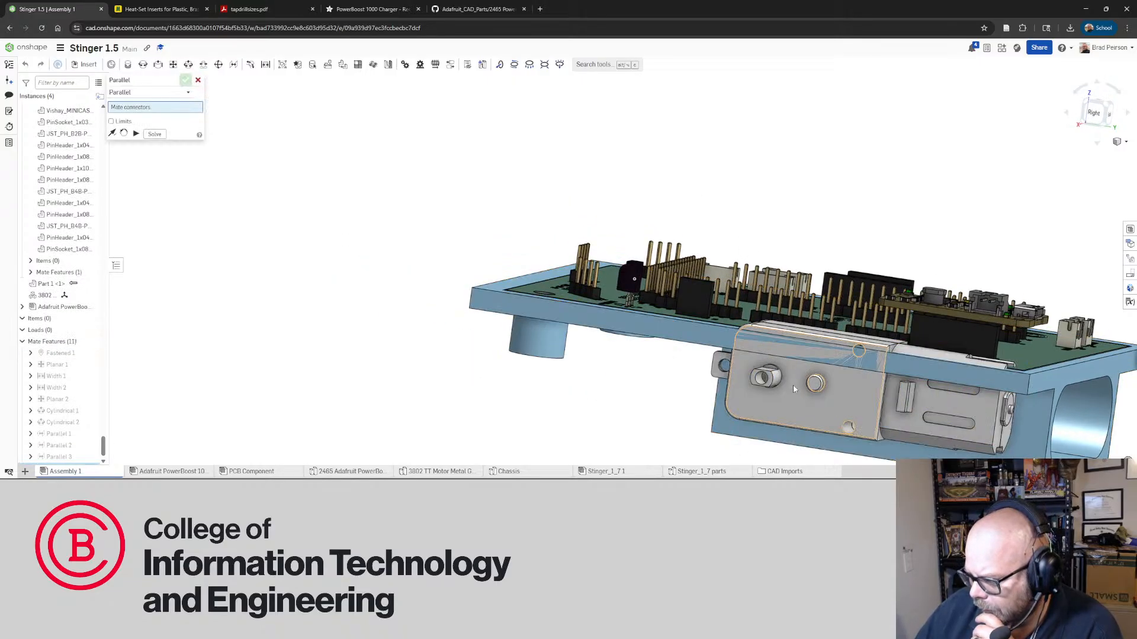
# Check the motor's alignment with the chassis from the back, above and right, and close the unused parallel mate
pyautogui.moveTo(734, 399); pyautogui.dragTo(727, 400)
pyautogui.moveTo(727, 400); pyautogui.dragTo(740, 360, button='right')
pyautogui.scroll(-4, 839, 377)
pyautogui.moveTo(836, 387); pyautogui.dragTo(825, 389, button='right')
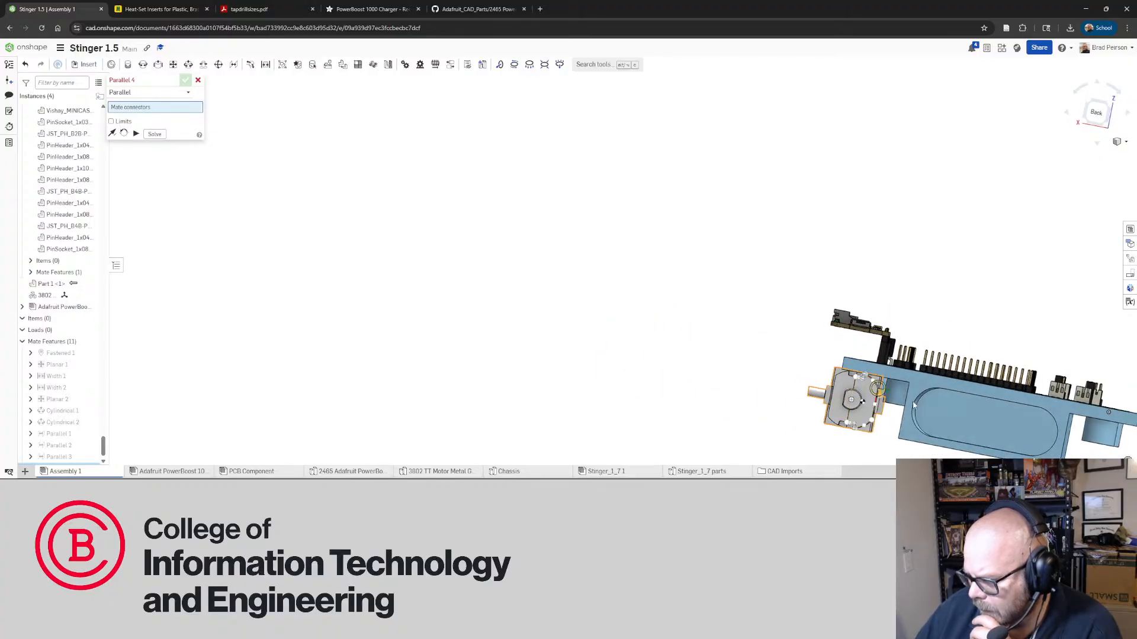
pyautogui.scroll(3, 827, 386)
pyautogui.moveTo(826, 385); pyautogui.dragTo(836, 388)
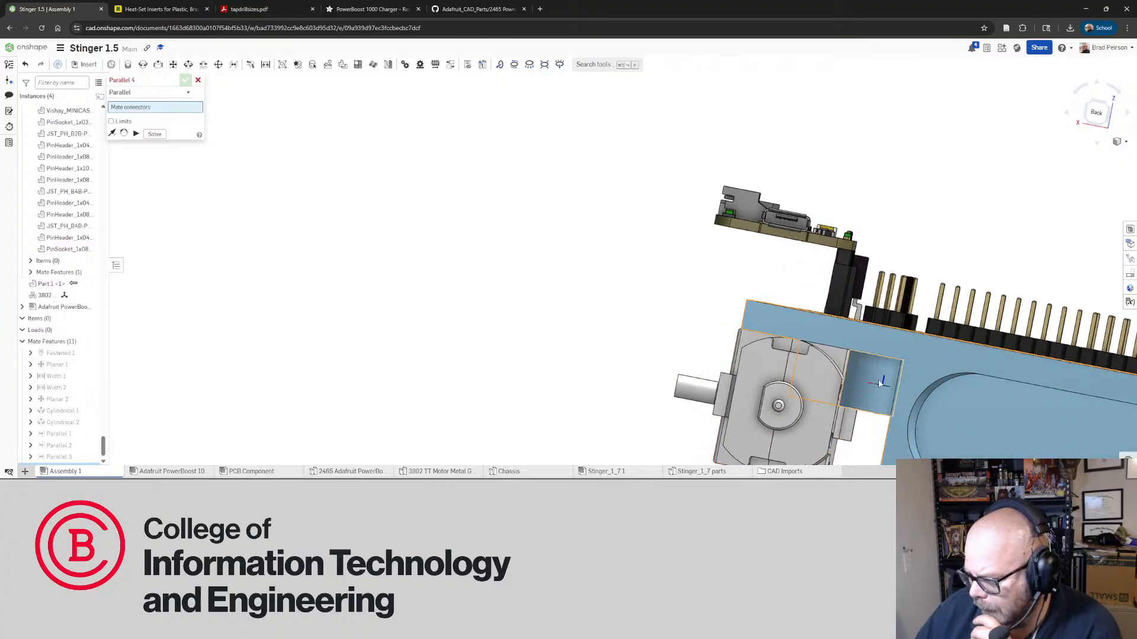
pyautogui.moveTo(880, 384); pyautogui.dragTo(839, 353, button='right')
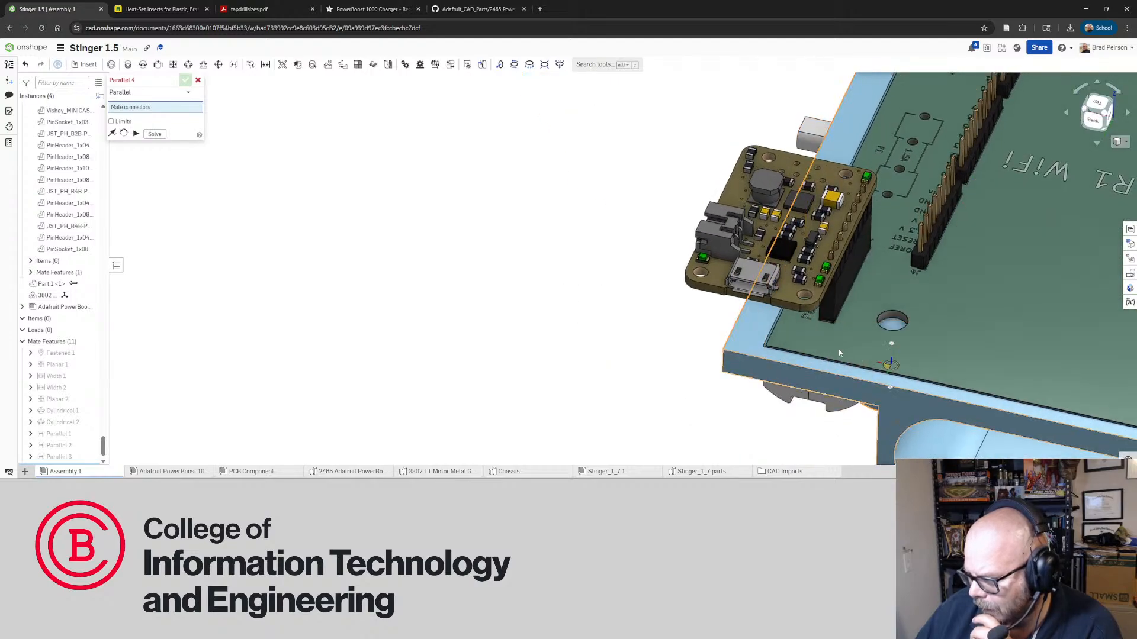
pyautogui.scroll(-5, 911, 332)
pyautogui.moveTo(914, 333); pyautogui.dragTo(924, 374, button='right')
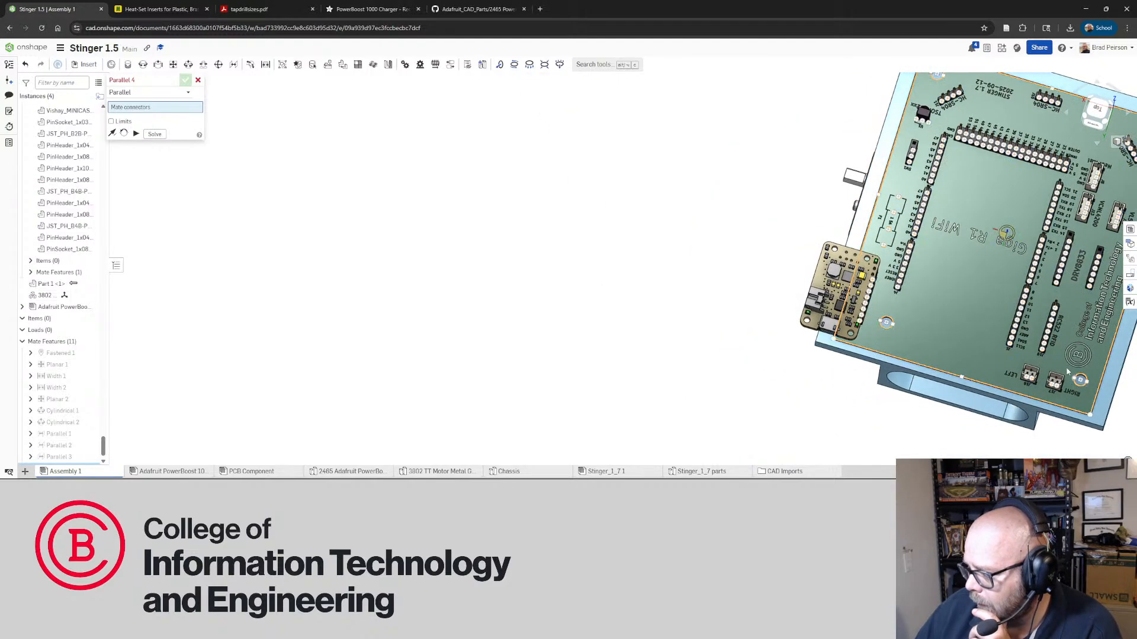
pyautogui.moveTo(906, 335); pyautogui.dragTo(927, 280, button='right')
pyautogui.scroll(5, 897, 337)
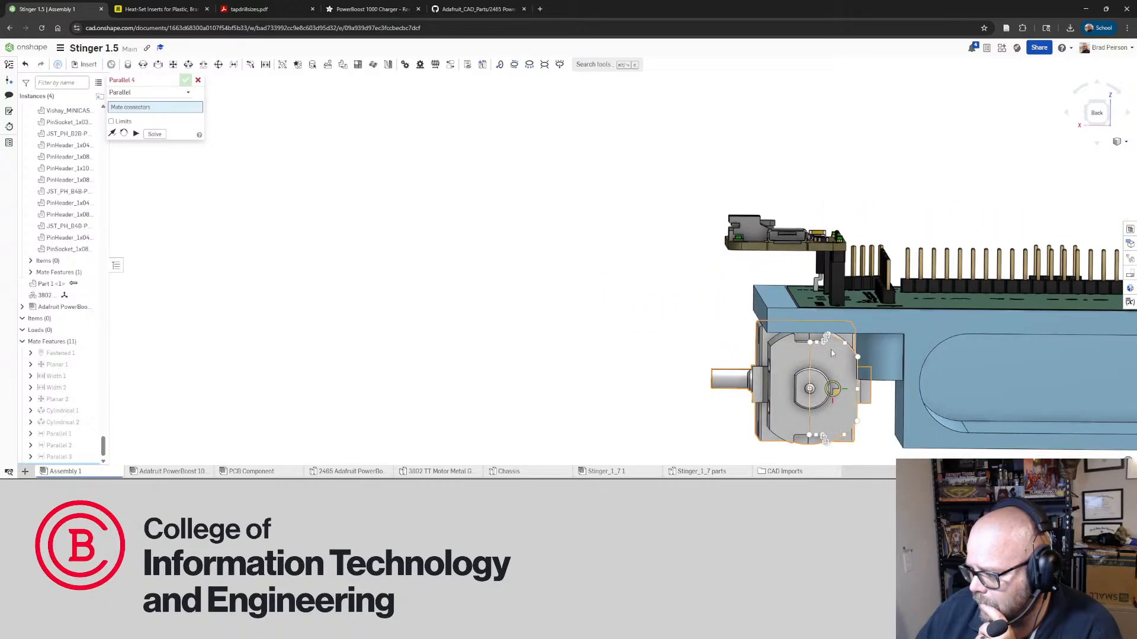
pyautogui.moveTo(829, 353); pyautogui.dragTo(919, 348, button='right')
pyautogui.moveTo(548, 373); pyautogui.dragTo(609, 345, button='right')
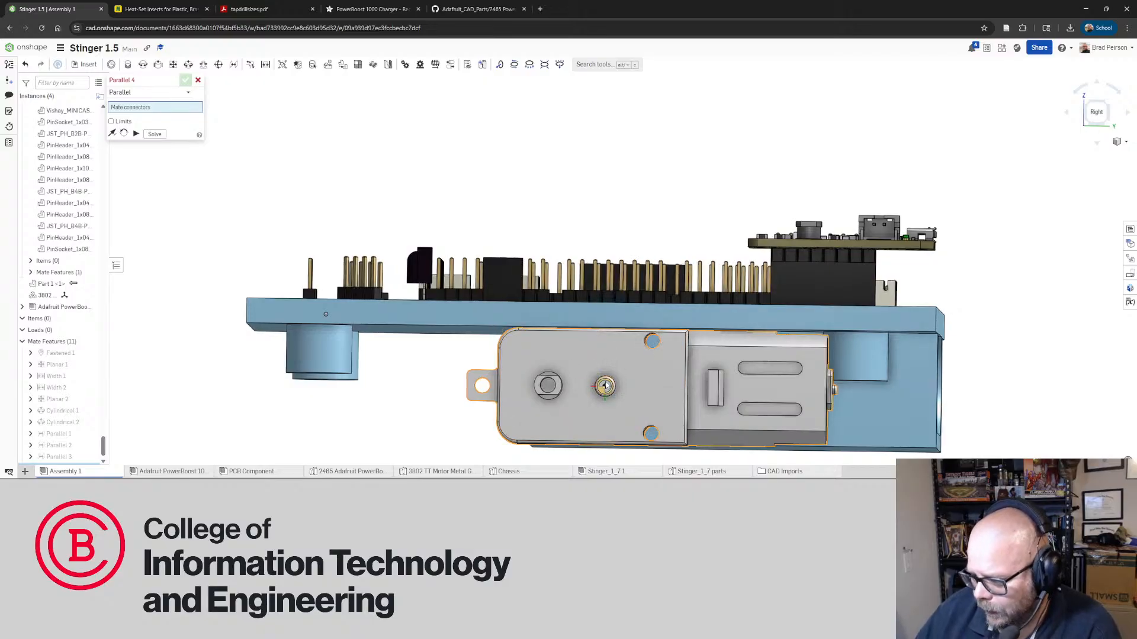
pyautogui.moveTo(605, 386); pyautogui.dragTo(573, 357, button='right')
pyautogui.moveTo(573, 357); pyautogui.dragTo(560, 373)
pyautogui.moveTo(561, 377); pyautogui.dragTo(573, 368, button='right')
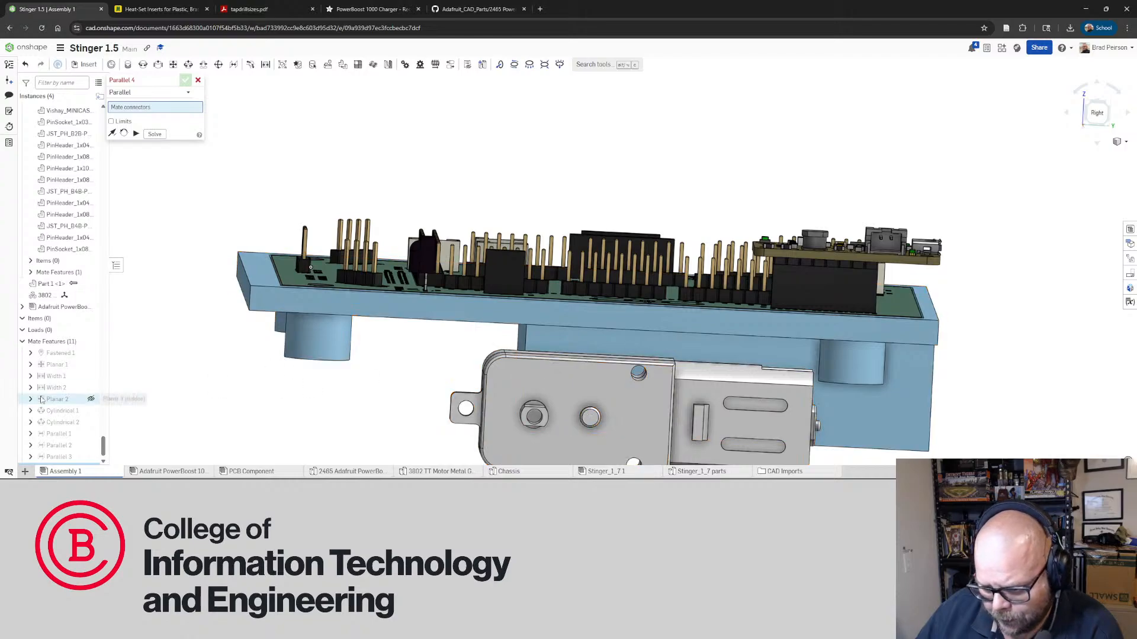
pyautogui.scroll(-1, 72, 400)
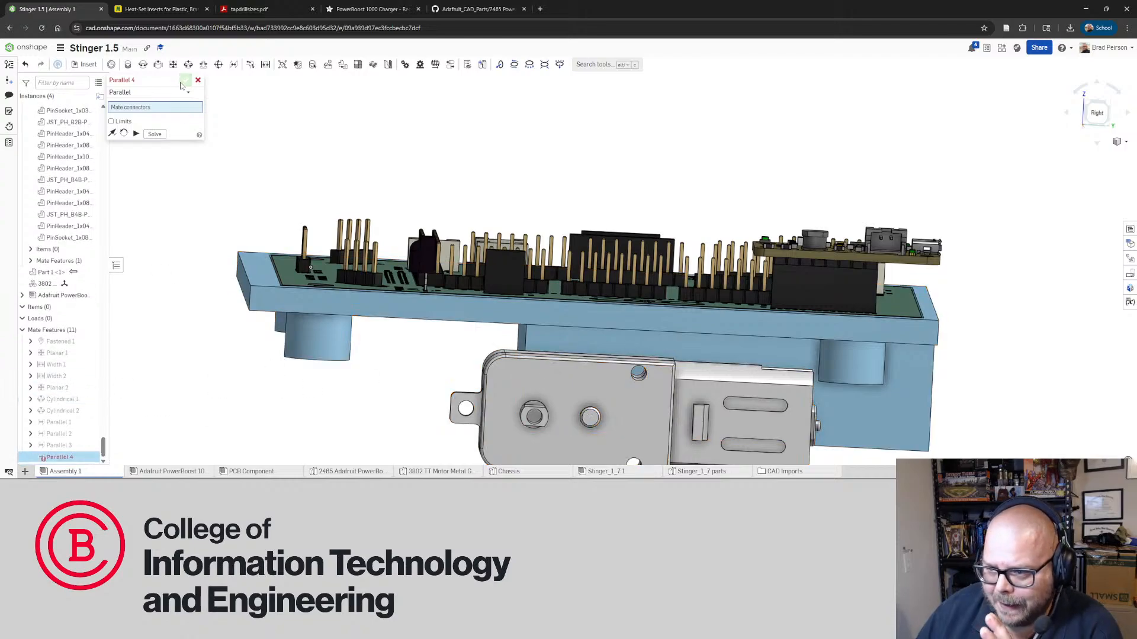
pyautogui.click(198, 80)
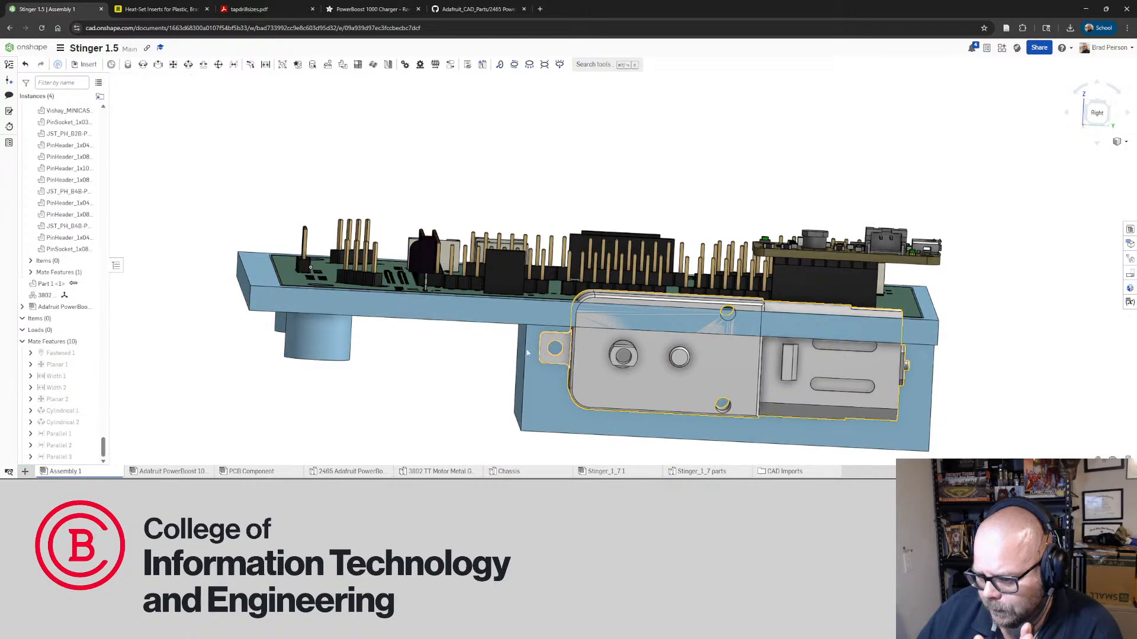
# Reposition the motor under the right edge of the chassis plate, toward the front
pyautogui.moveTo(595, 373); pyautogui.dragTo(527, 417)
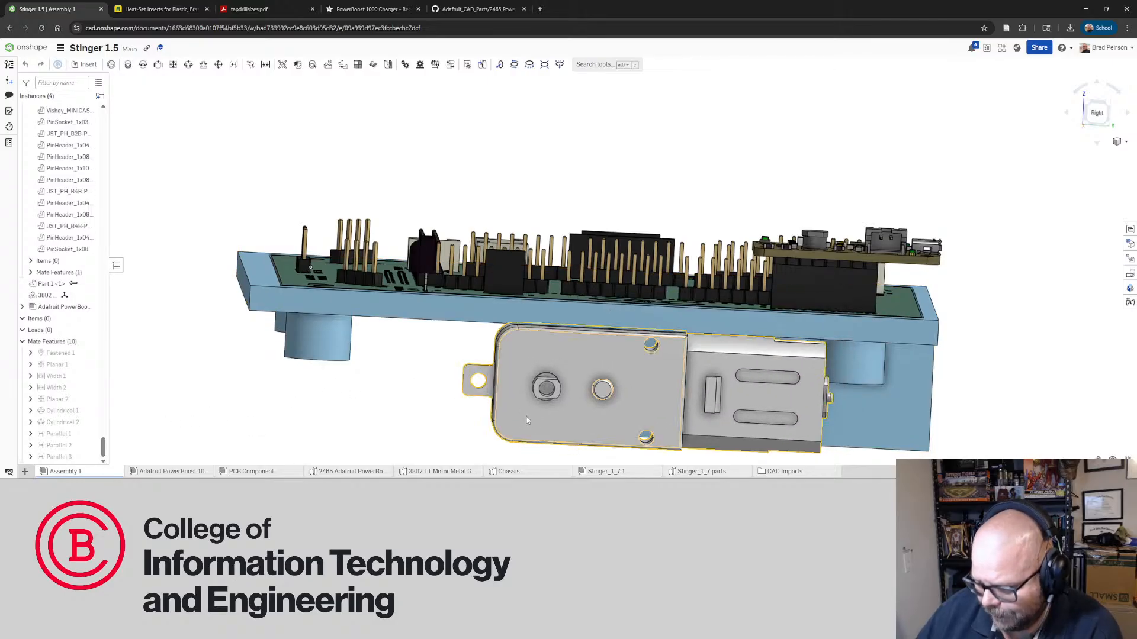
pyautogui.moveTo(527, 416); pyautogui.dragTo(521, 356, button='right')
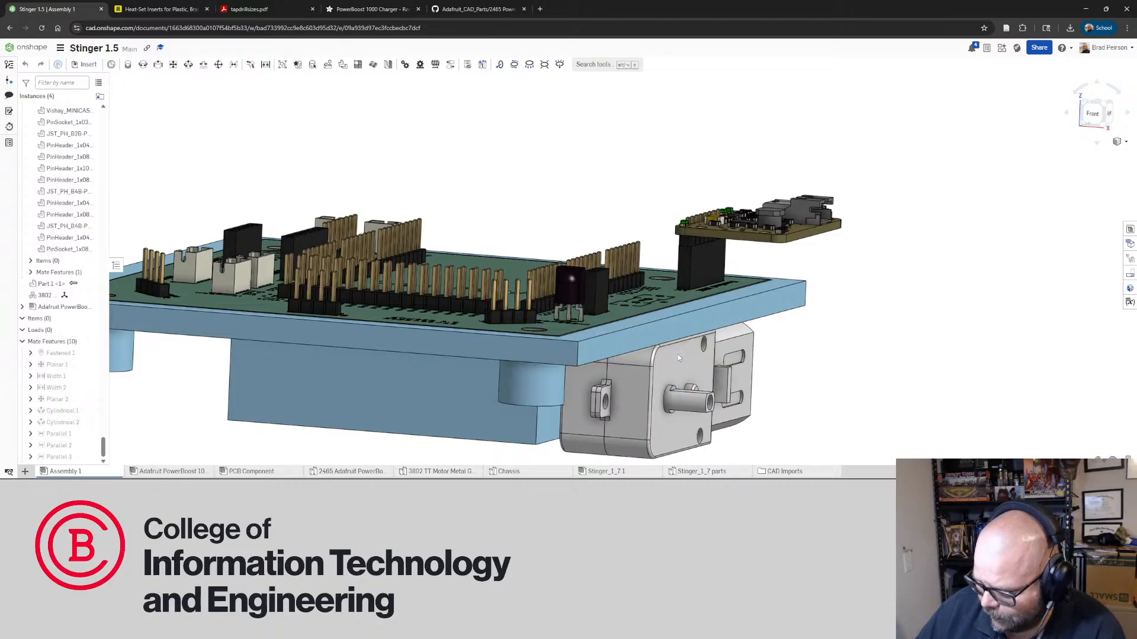
pyautogui.moveTo(677, 354); pyautogui.dragTo(527, 373, button='right')
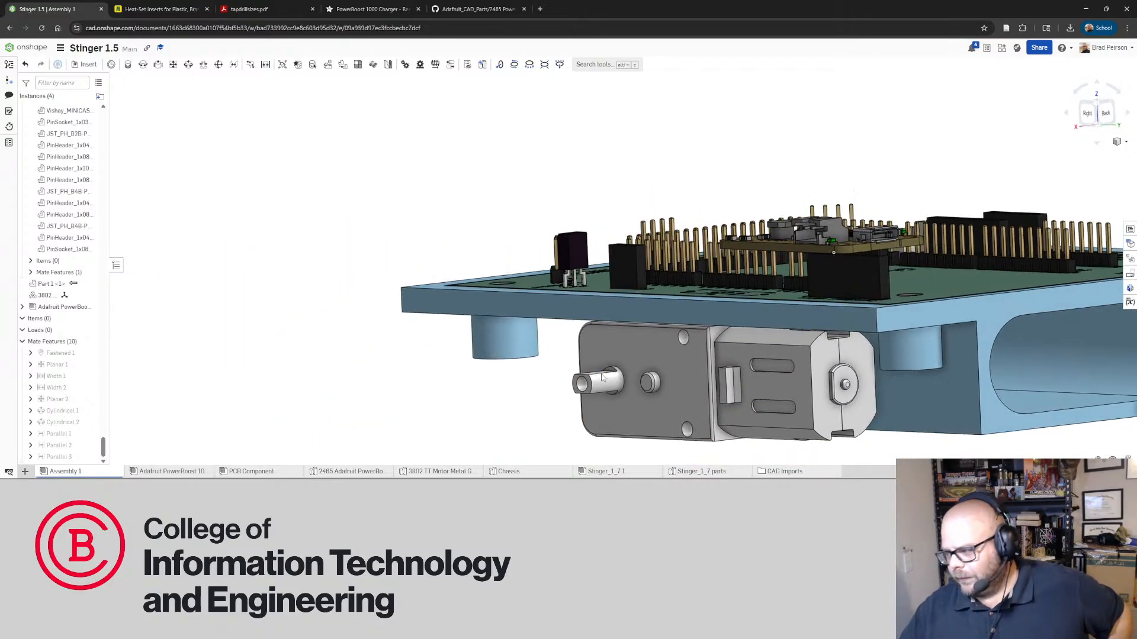
pyautogui.scroll(4, 787, 346)
pyautogui.moveTo(787, 346); pyautogui.dragTo(868, 333, button='right')
pyautogui.scroll(-4, 868, 333)
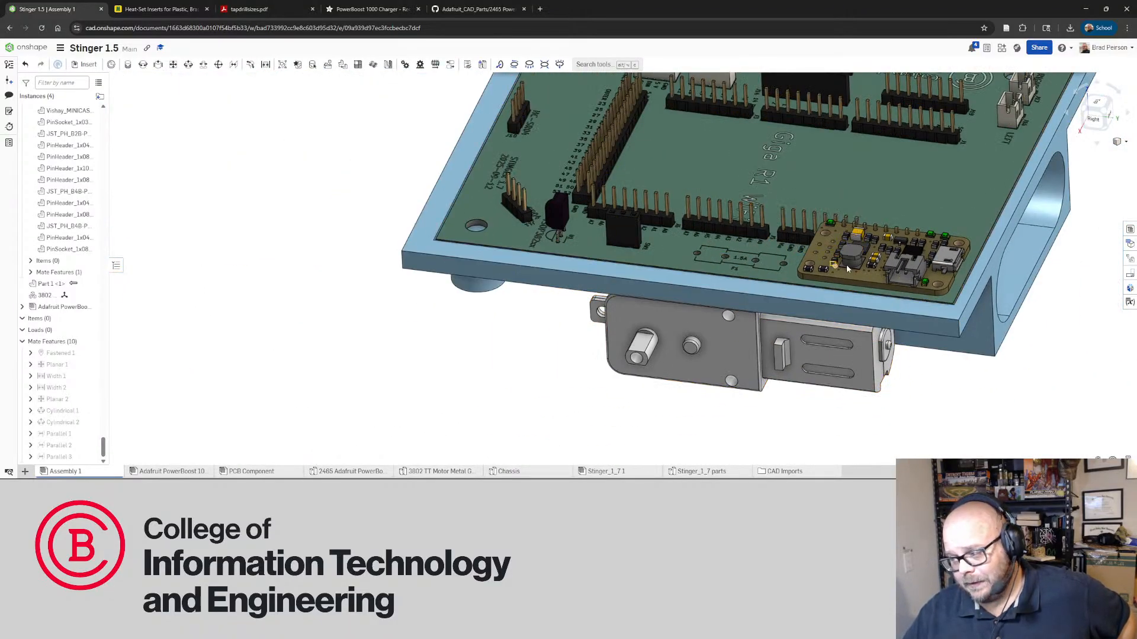
# Examine the board's connectors and the motor's fit beneath the chassis from the top, front and right
pyautogui.moveTo(793, 296); pyautogui.dragTo(809, 330, button='right')
pyautogui.scroll(-4, 810, 329)
pyautogui.moveTo(910, 204); pyautogui.dragTo(910, 223, button='right')
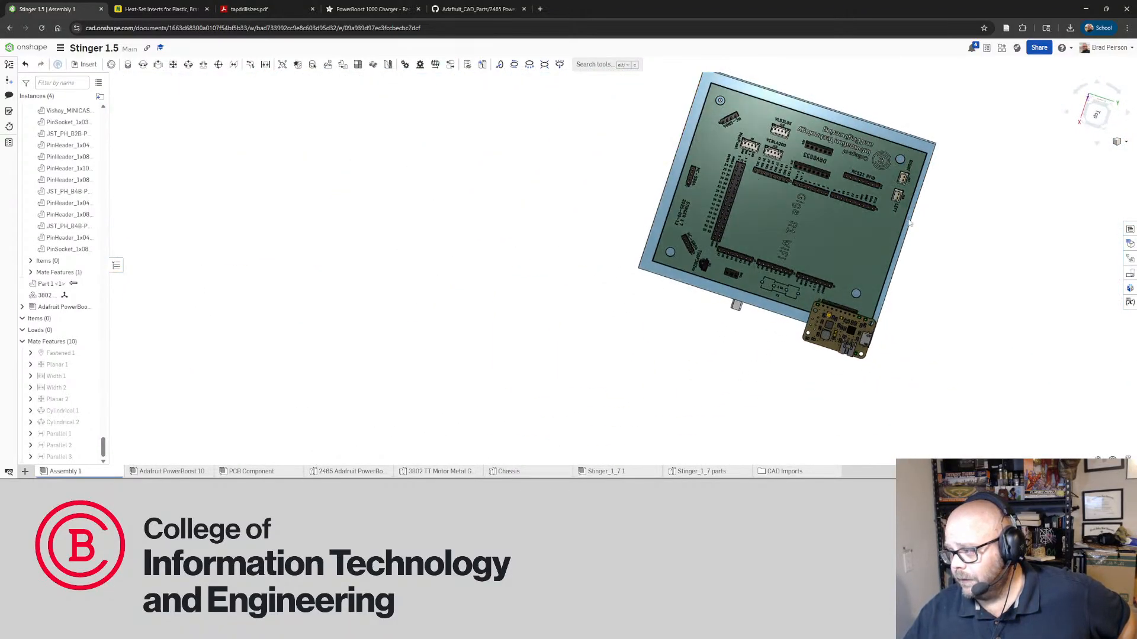
pyautogui.scroll(5, 910, 201)
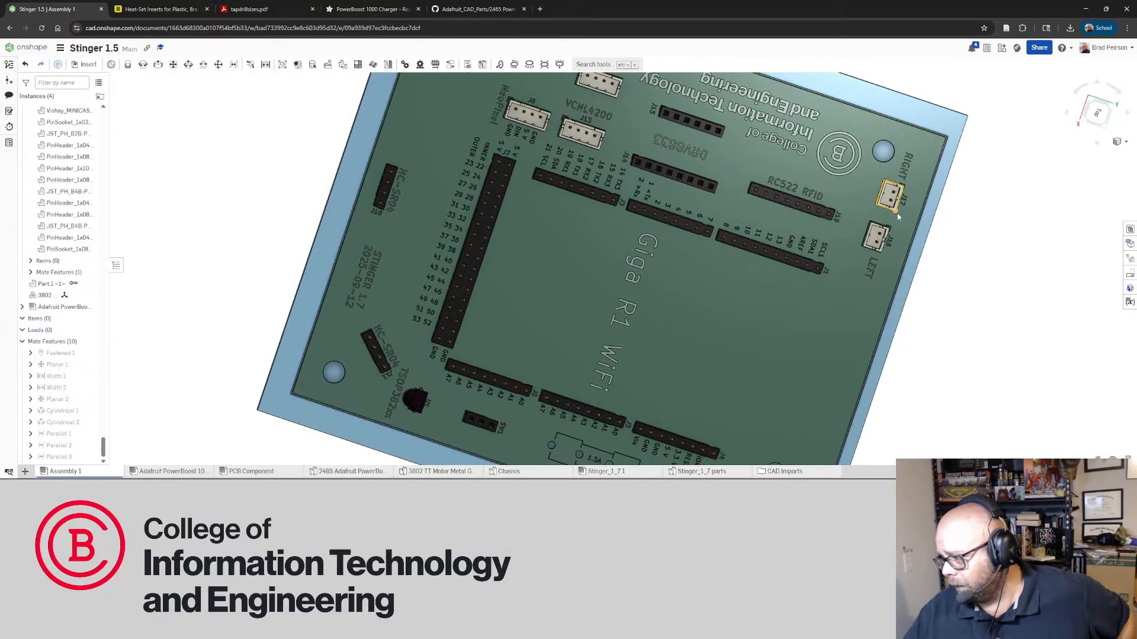
pyautogui.scroll(-5, 898, 217)
pyautogui.moveTo(898, 217); pyautogui.dragTo(785, 359, button='right')
pyautogui.moveTo(735, 371); pyautogui.dragTo(745, 371)
pyautogui.moveTo(863, 374); pyautogui.dragTo(776, 320, button='right')
pyautogui.scroll(4, 785, 354)
pyautogui.scroll(4, 785, 354)
pyautogui.scroll(-4, 777, 323)
pyautogui.scroll(3, 780, 370)
pyautogui.moveTo(781, 371); pyautogui.dragTo(877, 396, button='right')
pyautogui.hotkey('shift', '1')
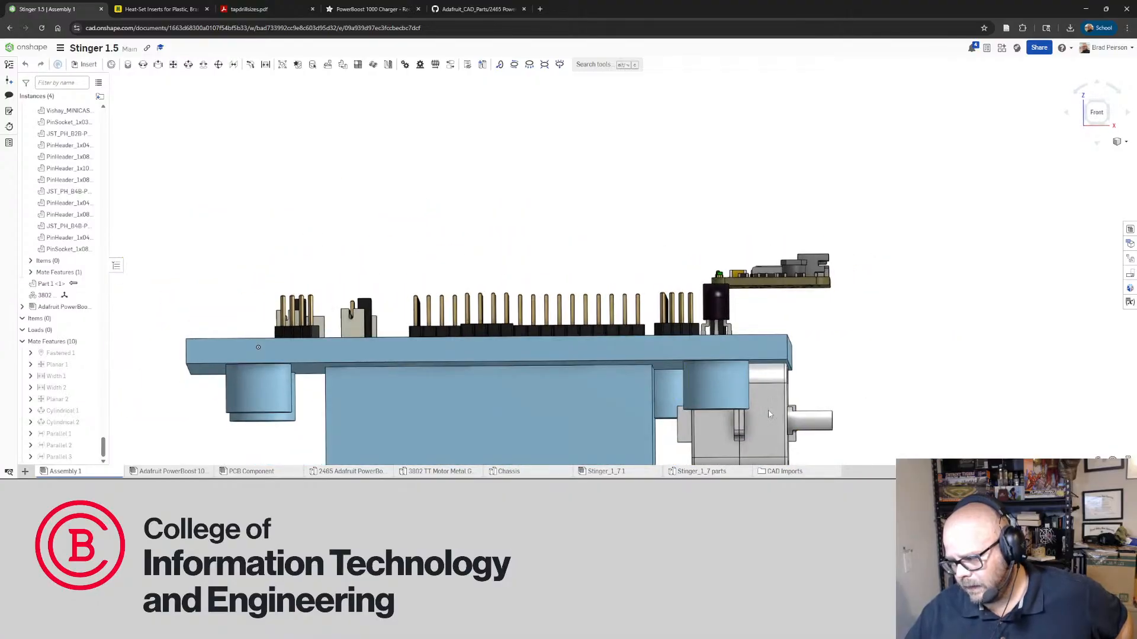
pyautogui.moveTo(770, 412); pyautogui.dragTo(691, 407, button='right')
pyautogui.scroll(-2, 692, 407)
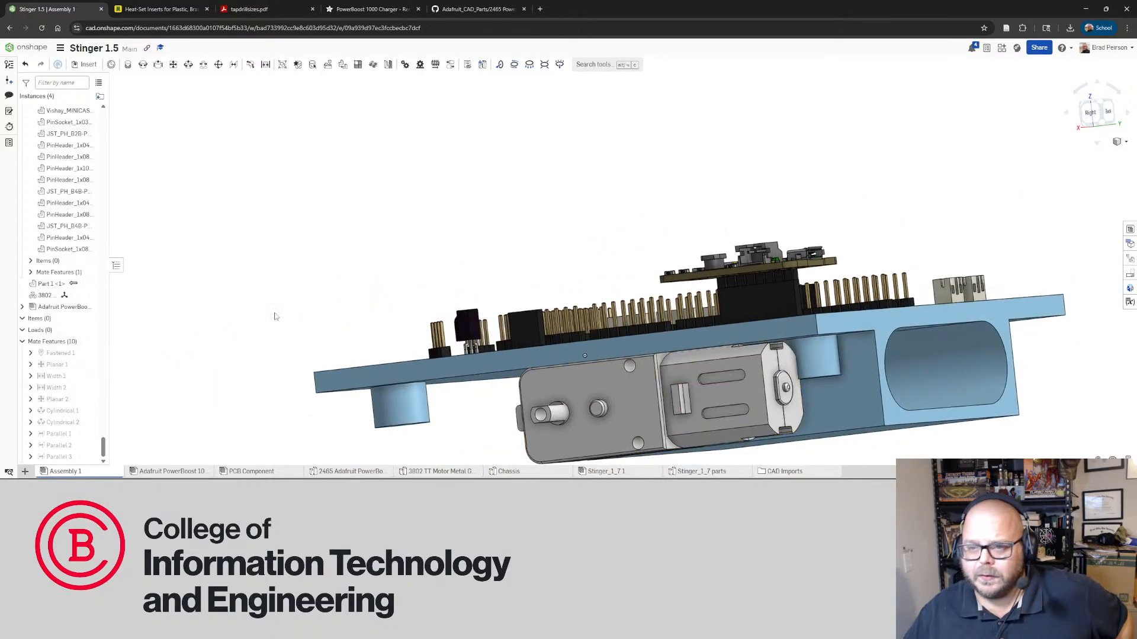
# Insert a second 3802 TT Motor Metal Gear assembly from the current document, placing it above the board
pyautogui.click(88, 65)
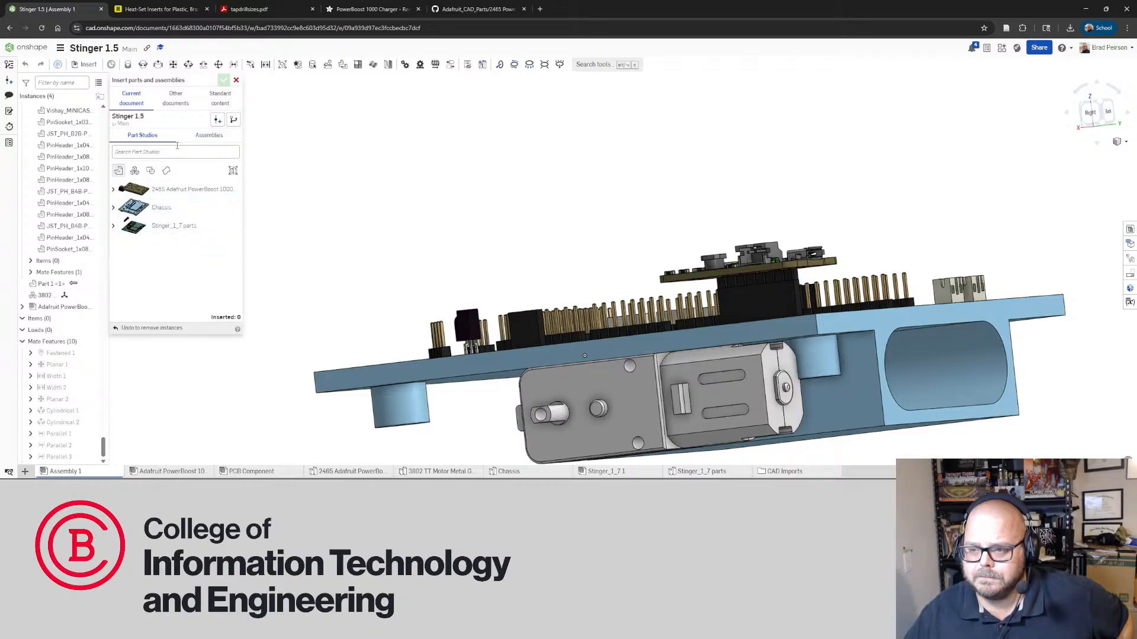
pyautogui.click(135, 171)
pyautogui.click(180, 208)
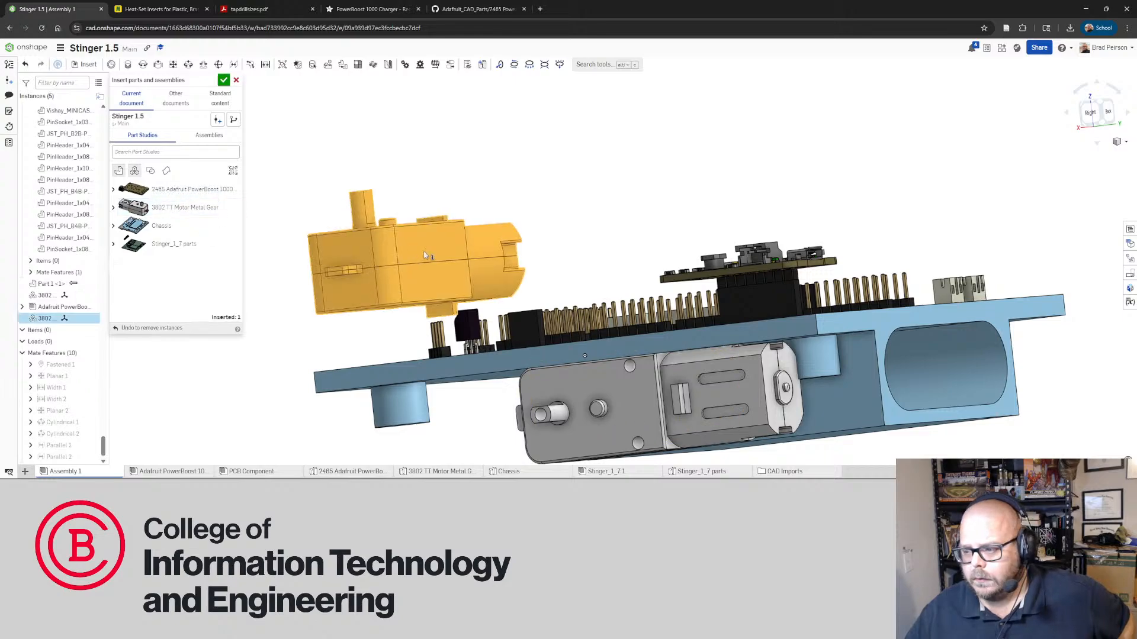
pyautogui.scroll(-3, 424, 251)
pyautogui.click(481, 199)
pyautogui.moveTo(361, 197); pyautogui.dragTo(335, 169, button='right')
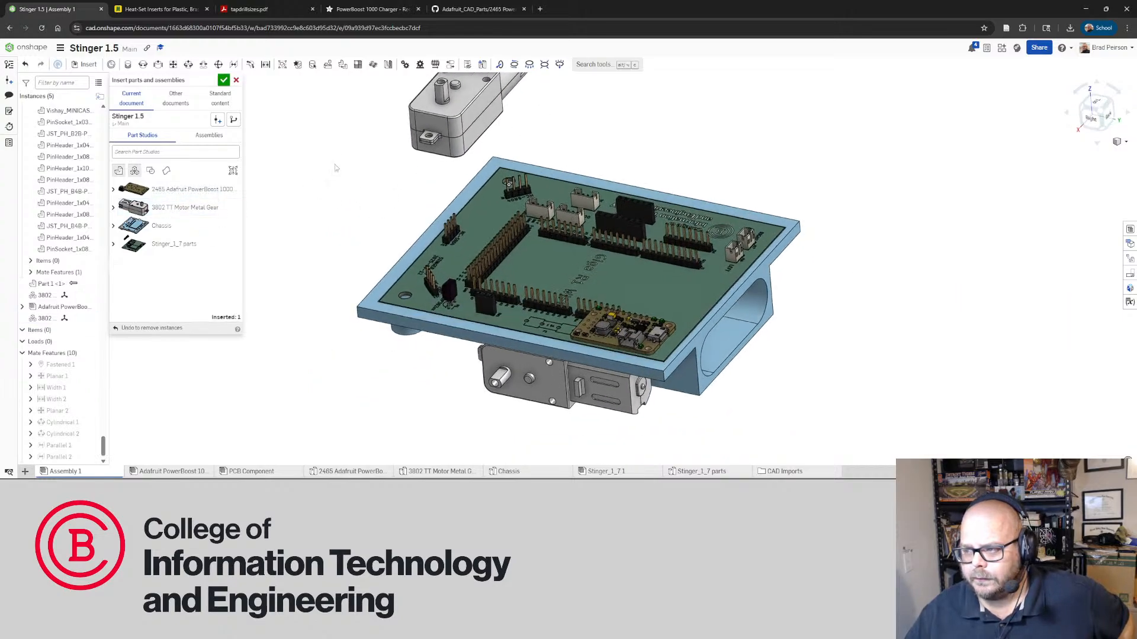
# Add a parallel mate between the second motor's flat gearbox face and the chassis plate's left side edge
pyautogui.click(234, 64)
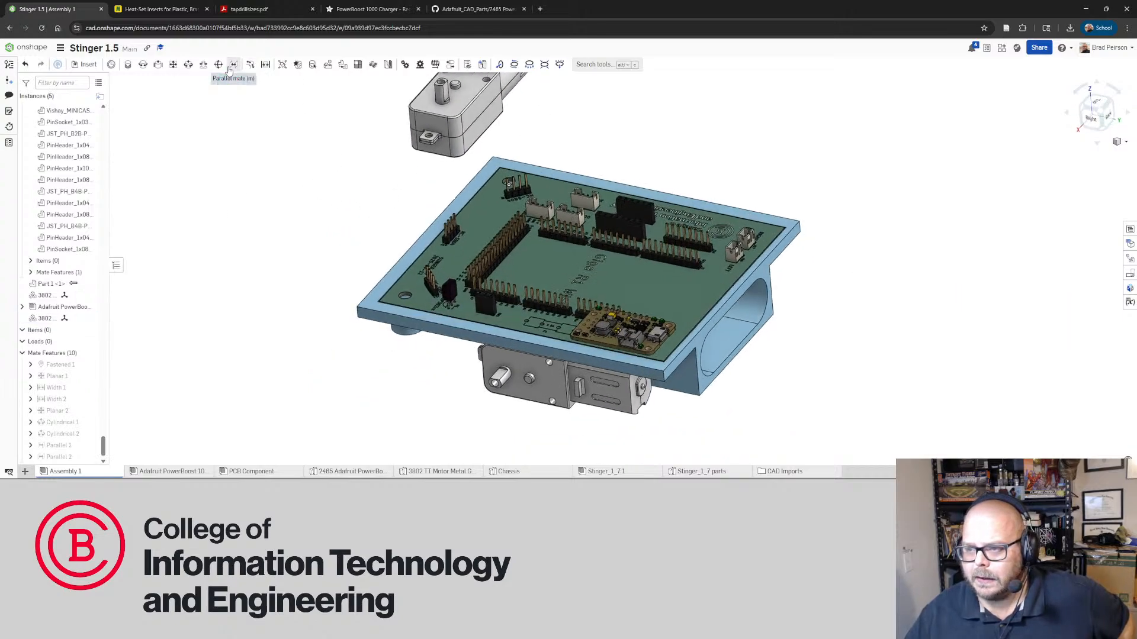
pyautogui.click(453, 90)
pyautogui.moveTo(731, 196); pyautogui.dragTo(649, 234, button='right')
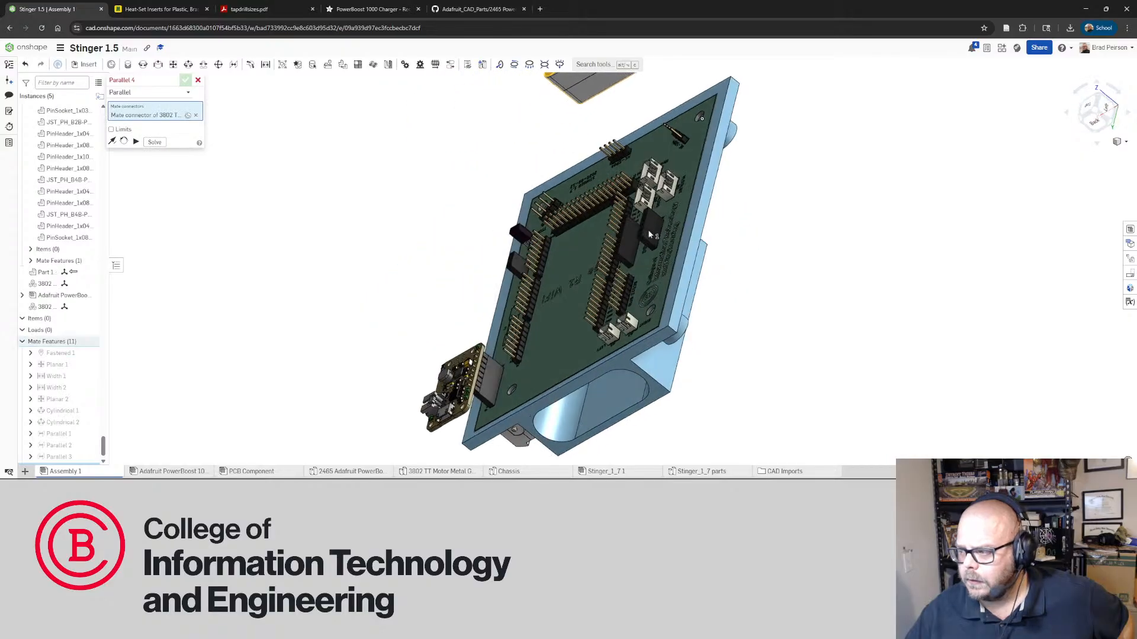
pyautogui.click(683, 298)
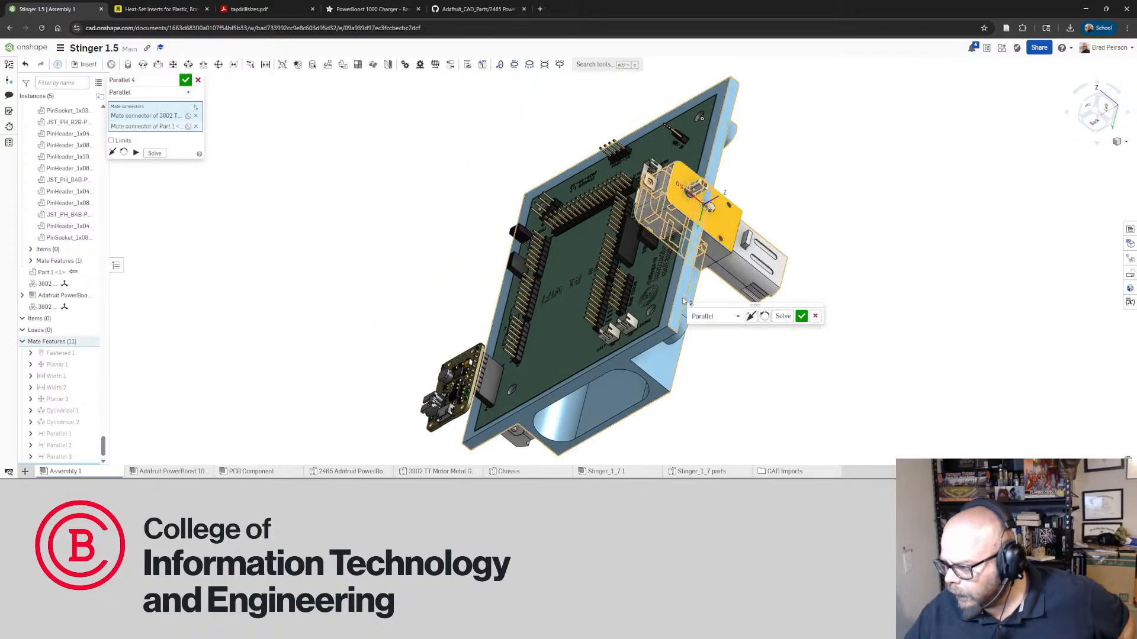
pyautogui.click(801, 315)
# Move the second motor clear of the board and add a parallel mate between its narrow gearbox side and the chassis plate's underside
pyautogui.moveTo(780, 271); pyautogui.dragTo(850, 302)
pyautogui.moveTo(850, 302); pyautogui.dragTo(1023, 223, button='right')
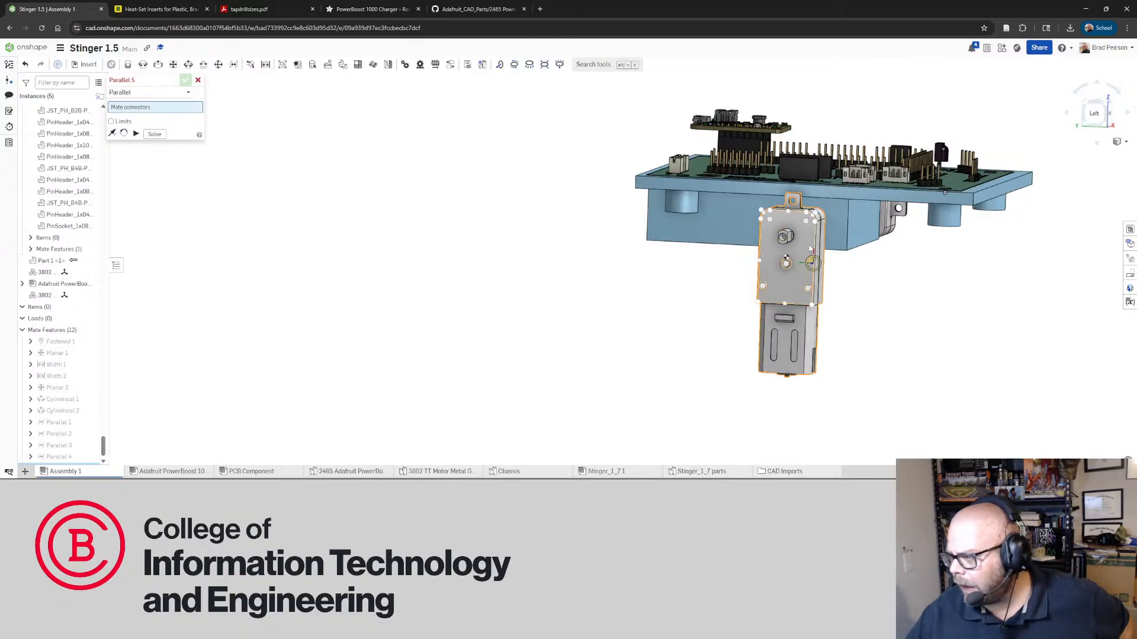
pyautogui.scroll(5, 810, 250)
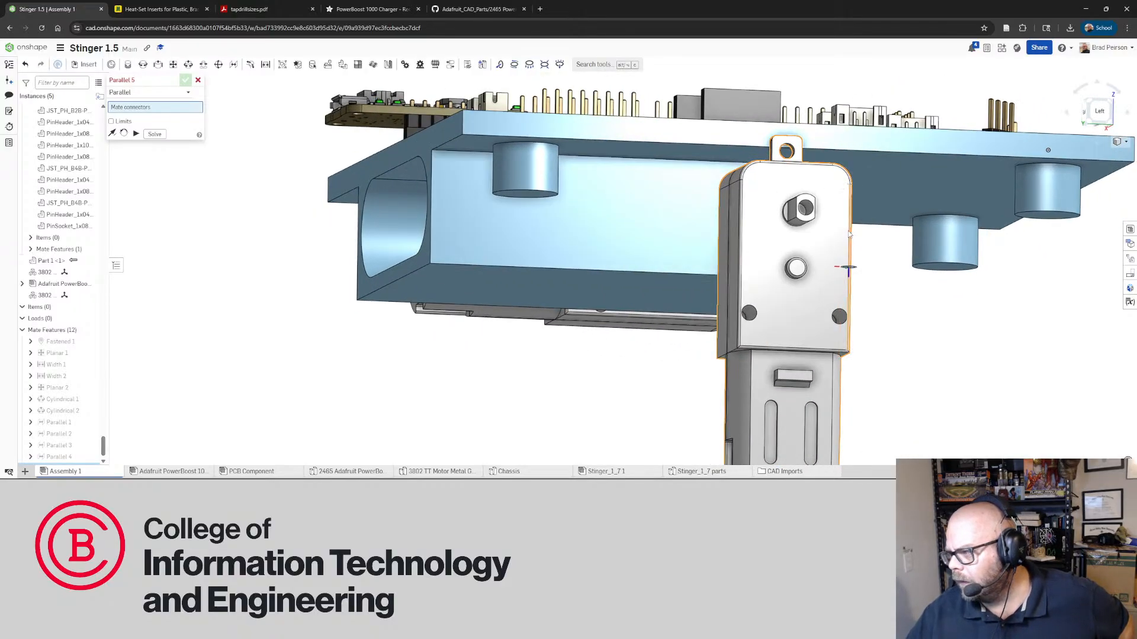
pyautogui.moveTo(833, 233); pyautogui.dragTo(822, 224, button='right')
pyautogui.scroll(-5, 801, 222)
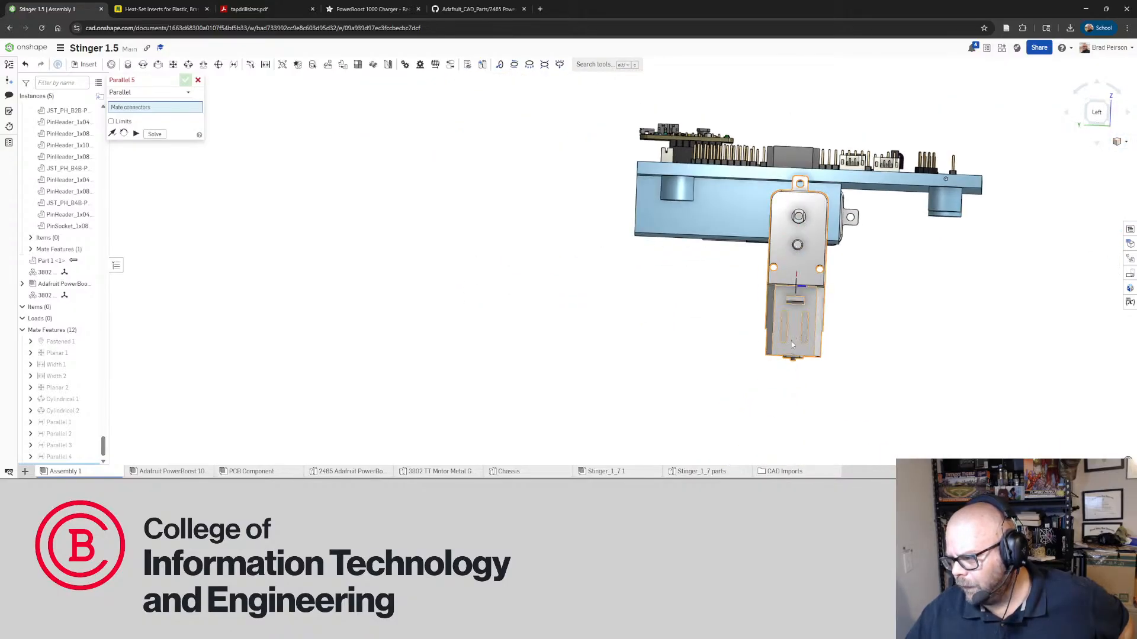
pyautogui.moveTo(803, 232); pyautogui.dragTo(894, 320, button='right')
pyautogui.moveTo(779, 165); pyautogui.dragTo(684, 232, button='right')
pyautogui.scroll(3, 904, 233)
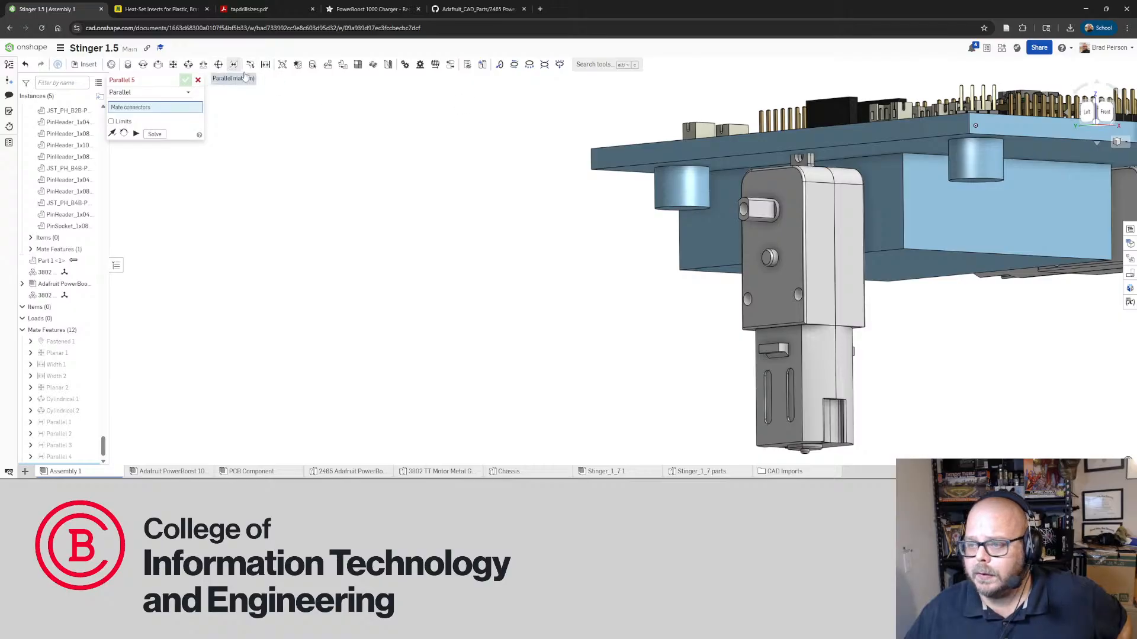
pyautogui.click(820, 252)
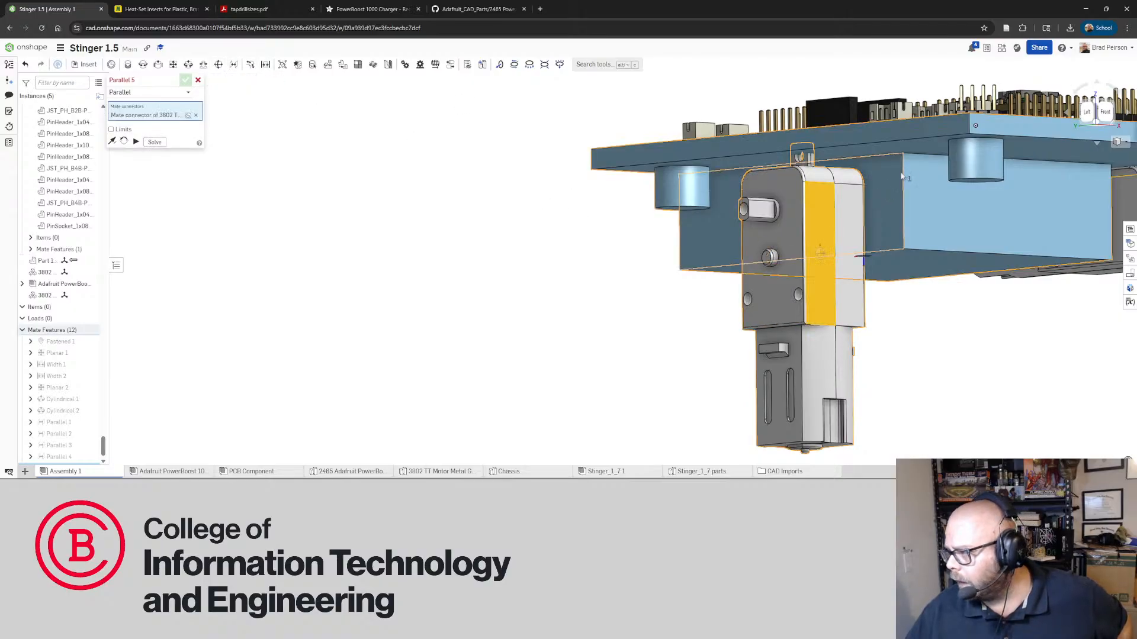
pyautogui.click(927, 149)
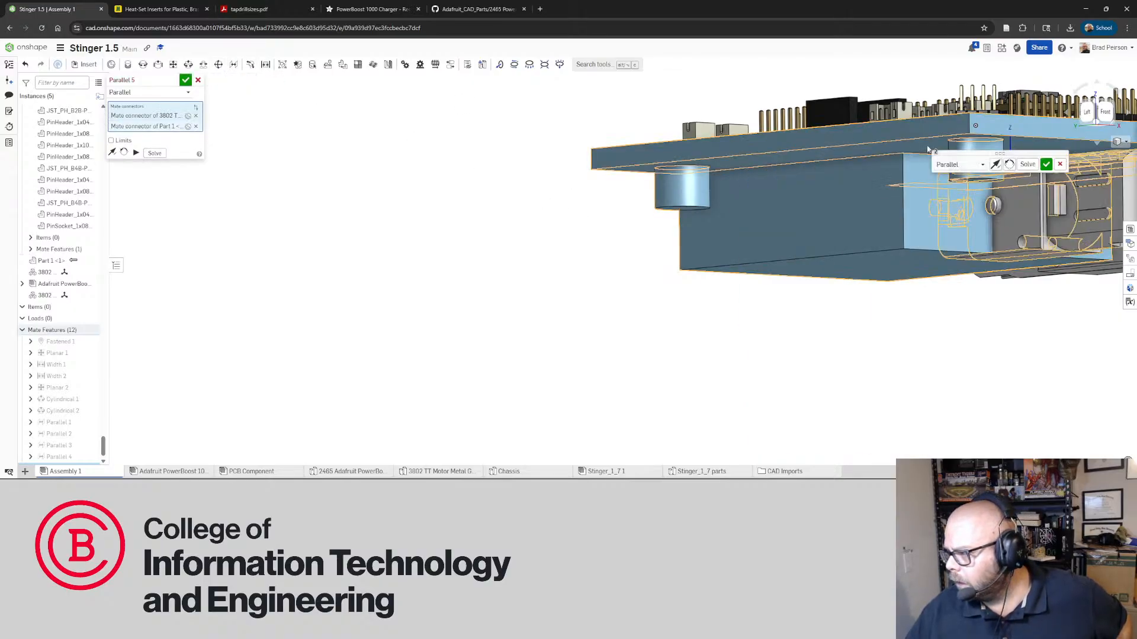
pyautogui.click(1047, 164)
# Position the second motor beneath the chassis plate's left edge, alongside the central housing with its output shaft facing outward
pyautogui.moveTo(919, 239); pyautogui.dragTo(804, 231)
pyautogui.moveTo(804, 231)
pyautogui.mouseDown(button='right')
pyautogui.moveTo(869, 233)
pyautogui.moveTo(797, 236)
pyautogui.mouseUp(button='right')
pyautogui.press('f')
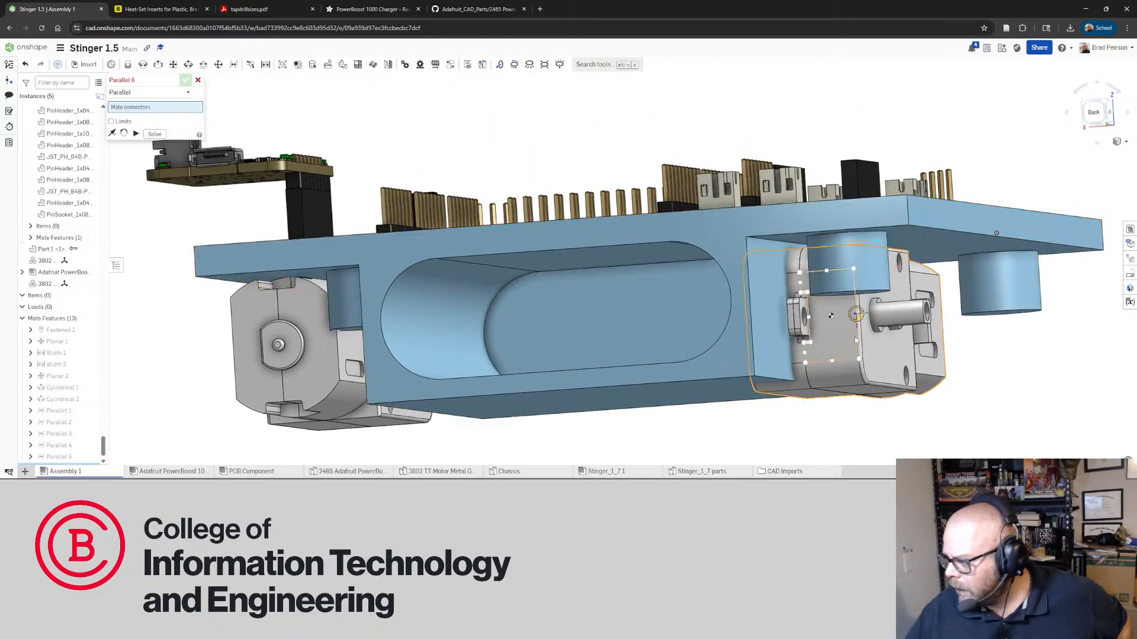
pyautogui.moveTo(836, 321); pyautogui.dragTo(918, 328)
pyautogui.moveTo(877, 315); pyautogui.dragTo(817, 323, button='right')
pyautogui.scroll(-5, 830, 304)
pyautogui.moveTo(941, 311); pyautogui.dragTo(879, 337, button='right')
pyautogui.scroll(5, 1008, 293)
pyautogui.moveTo(879, 335); pyautogui.dragTo(887, 331)
pyautogui.moveTo(888, 333); pyautogui.dragTo(860, 347, button='right')
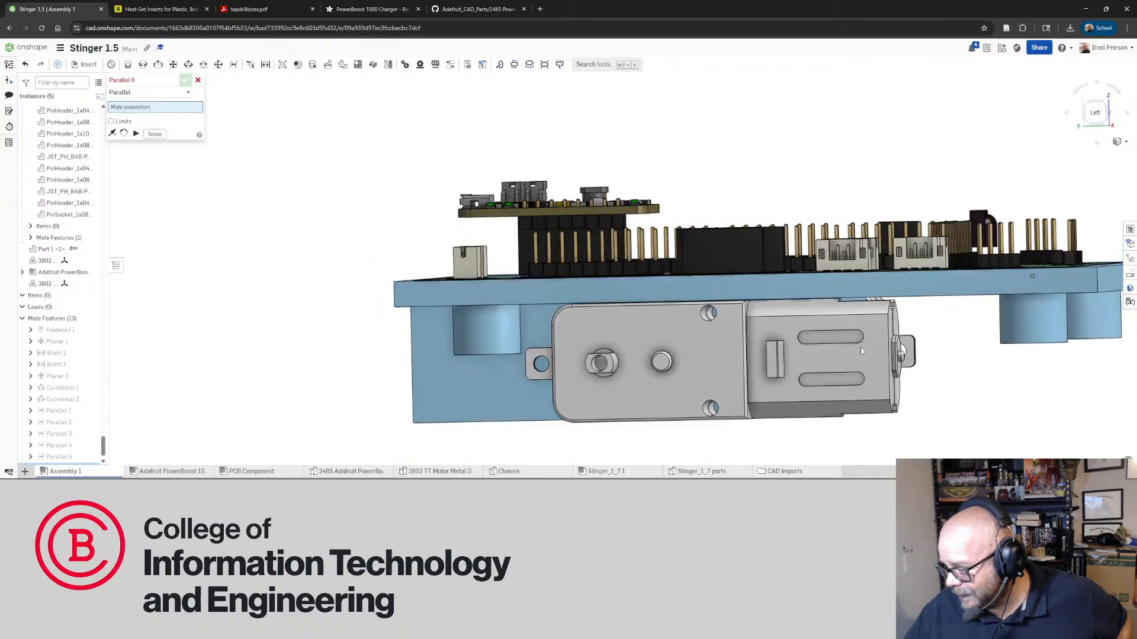
# Slide the second motor forward along the chassis's left side, up to the front standoff
pyautogui.moveTo(726, 353); pyautogui.dragTo(761, 371, button='right')
pyautogui.scroll(-3, 715, 354)
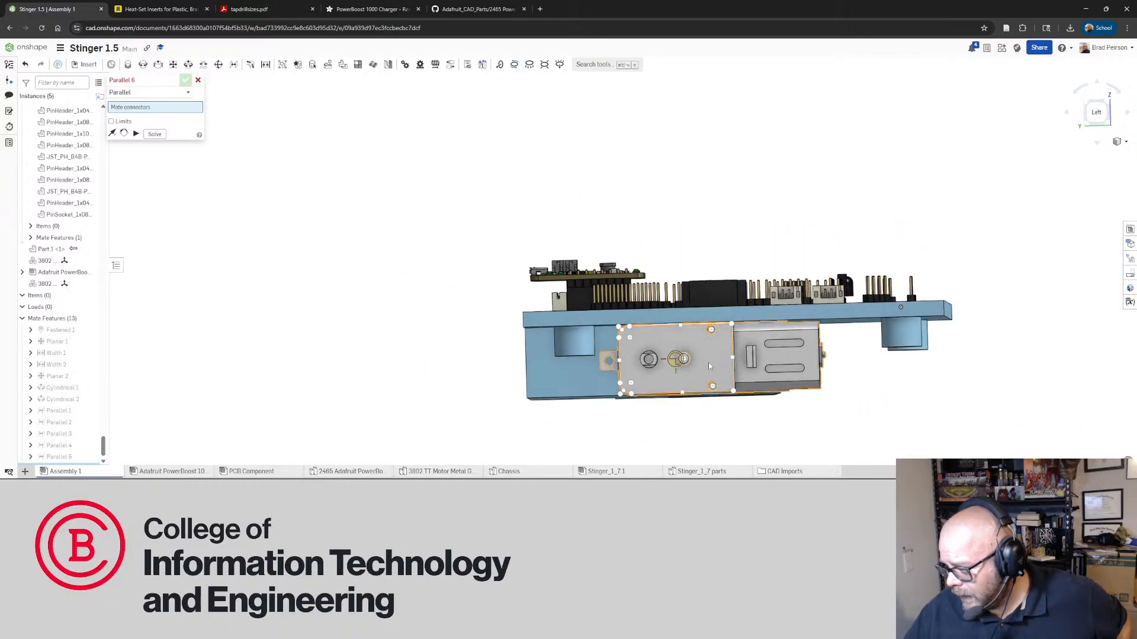
pyautogui.moveTo(760, 370); pyautogui.dragTo(771, 366)
pyautogui.moveTo(771, 365)
pyautogui.mouseDown(button='right')
pyautogui.moveTo(797, 292)
pyautogui.moveTo(809, 357)
pyautogui.moveTo(865, 367)
pyautogui.moveTo(668, 363)
pyautogui.moveTo(797, 366)
pyautogui.moveTo(776, 366)
pyautogui.mouseUp(button='right')
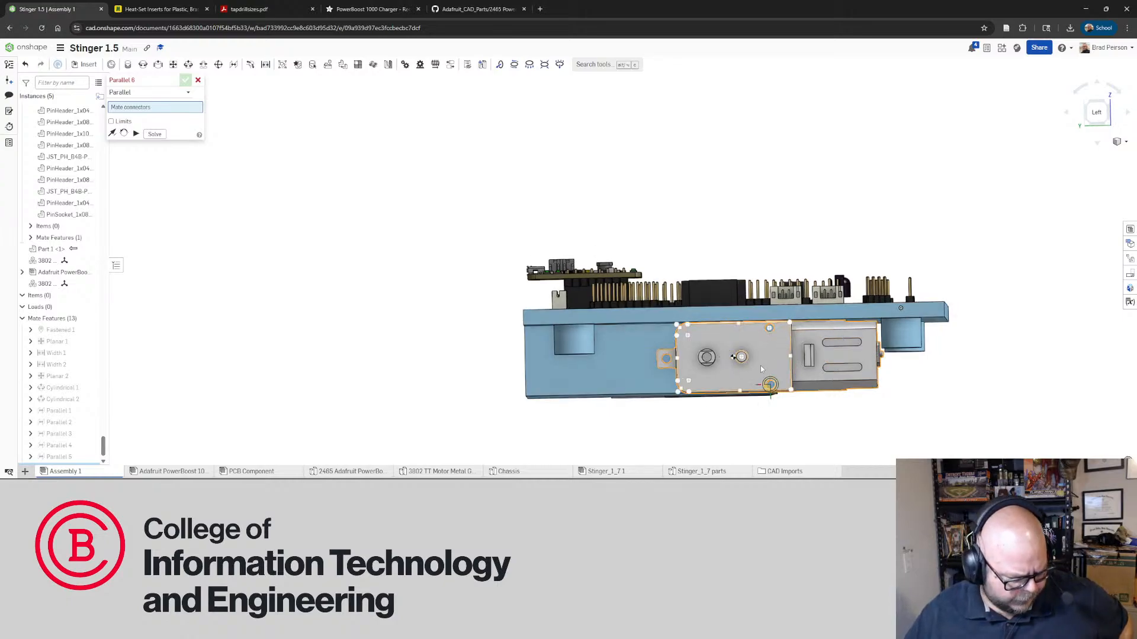
# Examine the second motor's placement beneath the chassis from above, the left side and the back corner
pyautogui.moveTo(762, 369); pyautogui.dragTo(889, 392, button='right')
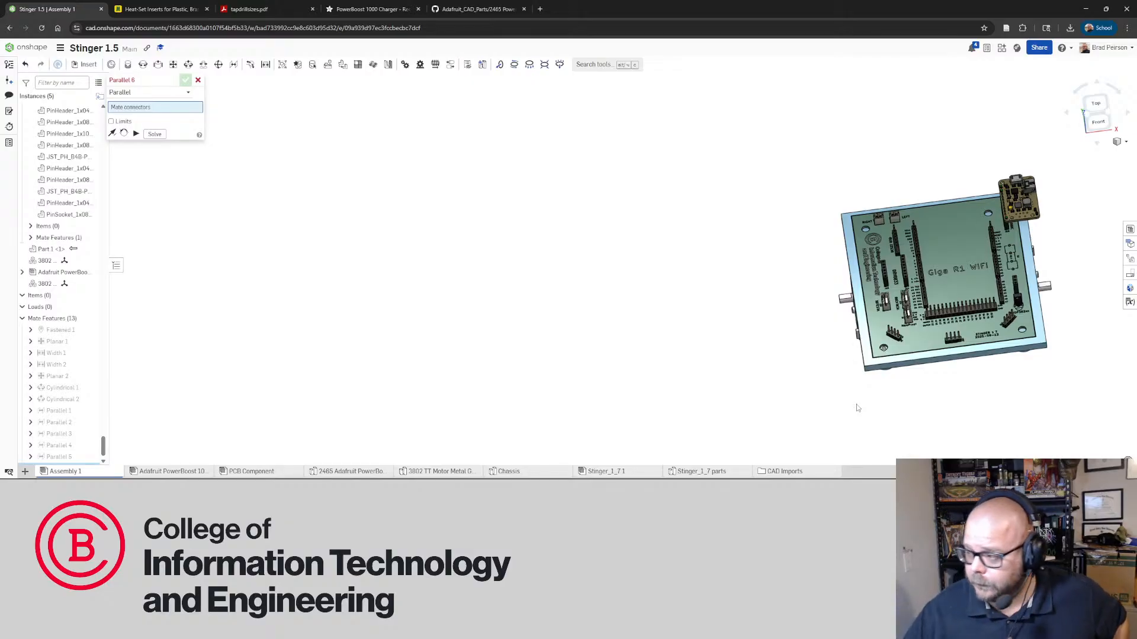
pyautogui.moveTo(830, 375); pyautogui.dragTo(896, 358, button='right')
pyautogui.scroll(5, 1071, 276)
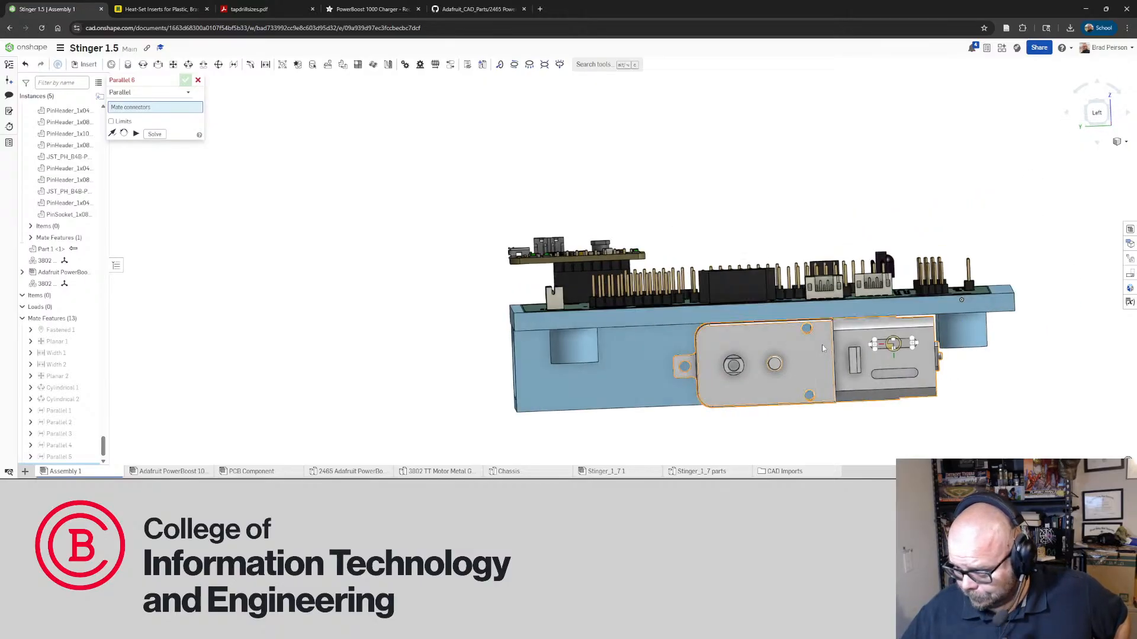
pyautogui.moveTo(820, 350); pyautogui.dragTo(727, 343, button='right')
pyautogui.scroll(-3, 727, 342)
pyautogui.scroll(3, 920, 347)
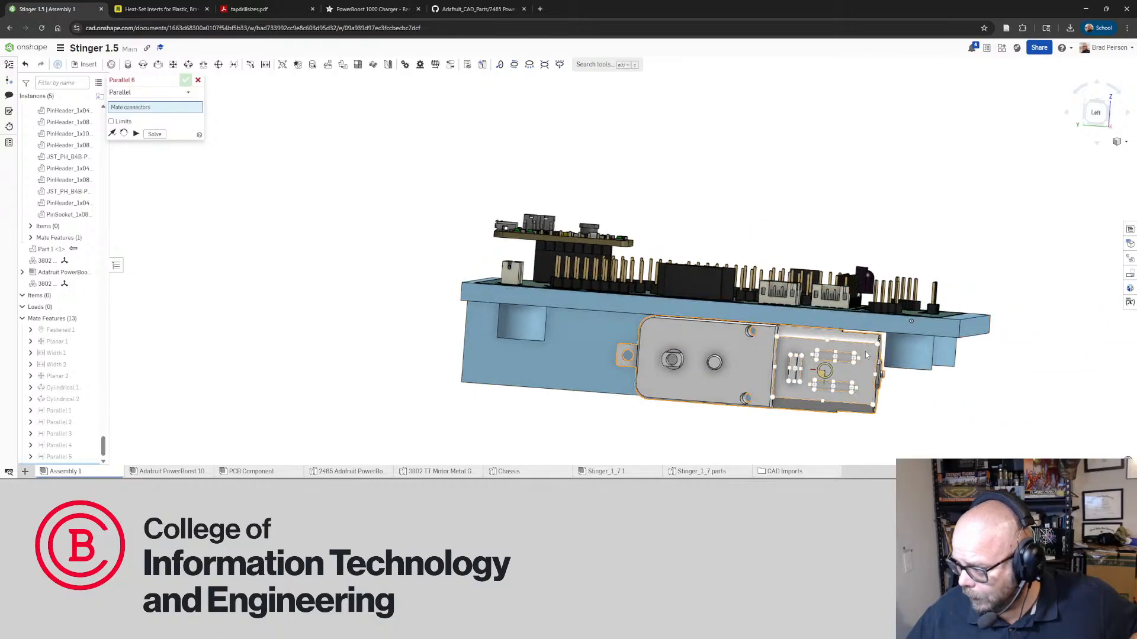
pyautogui.moveTo(821, 360); pyautogui.dragTo(954, 356, button='right')
pyautogui.scroll(3, 820, 355)
pyautogui.scroll(-3, 954, 357)
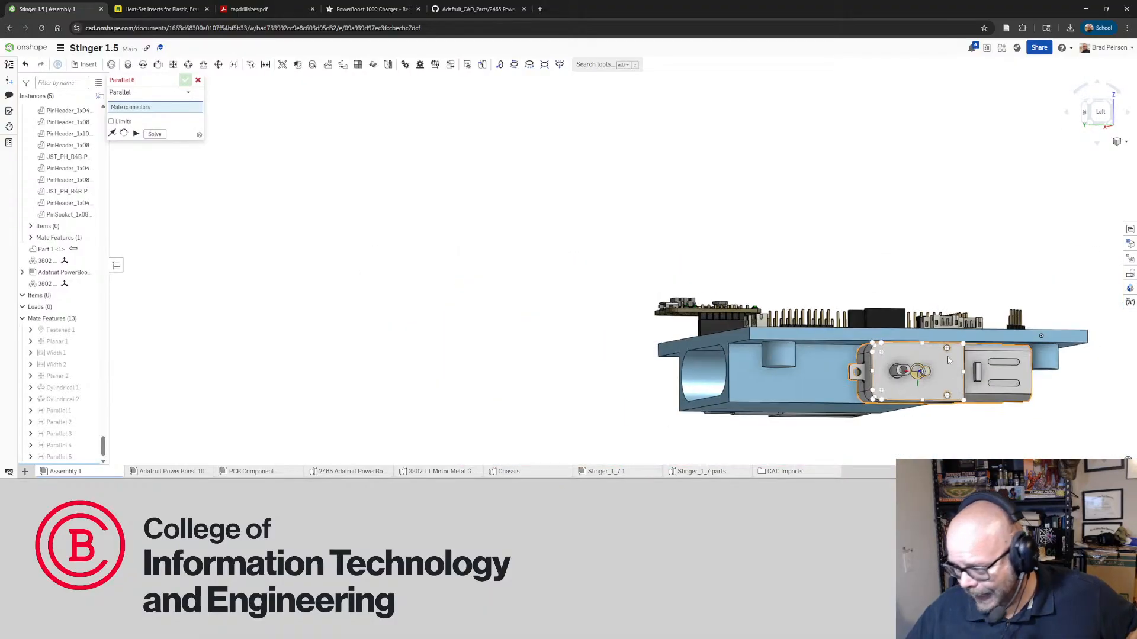
pyautogui.moveTo(814, 393); pyautogui.dragTo(803, 393, button='right')
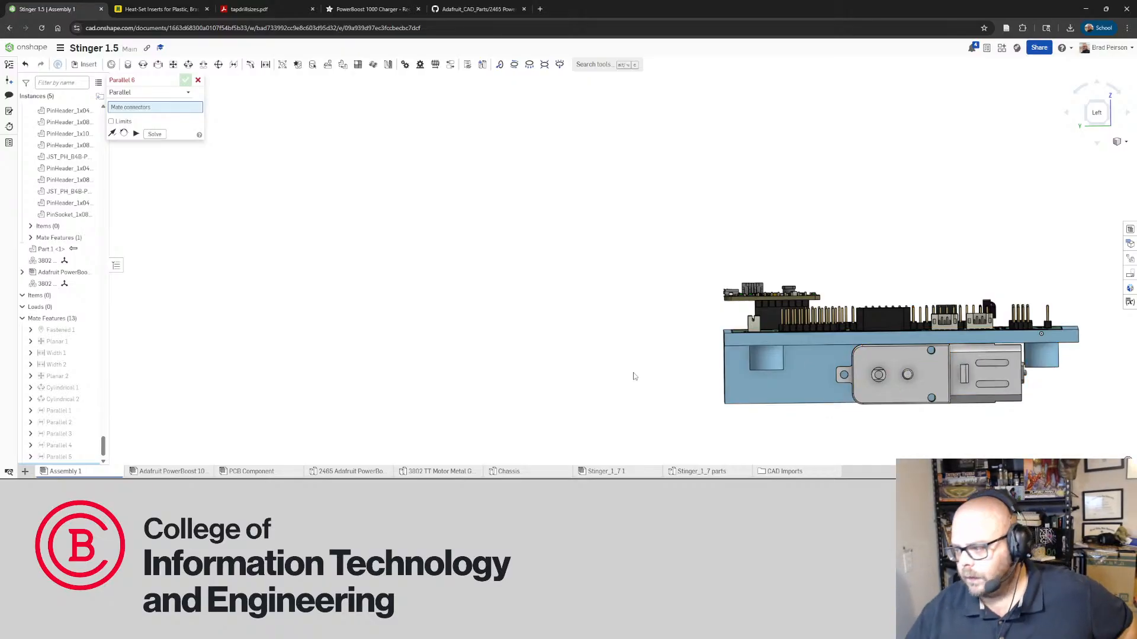
pyautogui.press('f')
pyautogui.scroll(3, 730, 372)
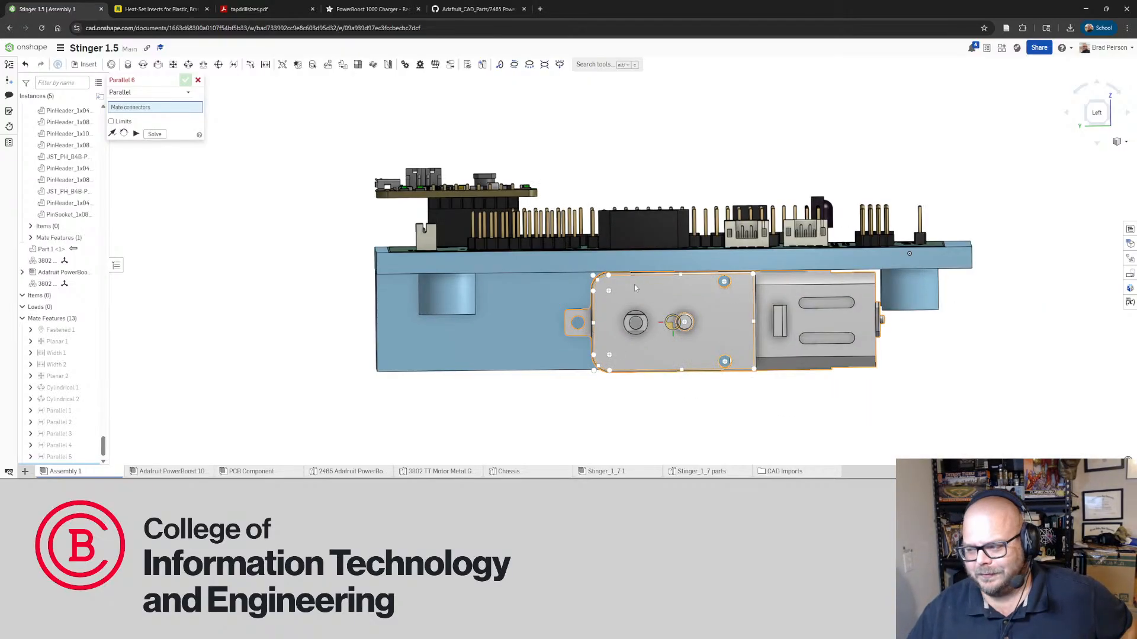
pyautogui.scroll(1, 667, 305)
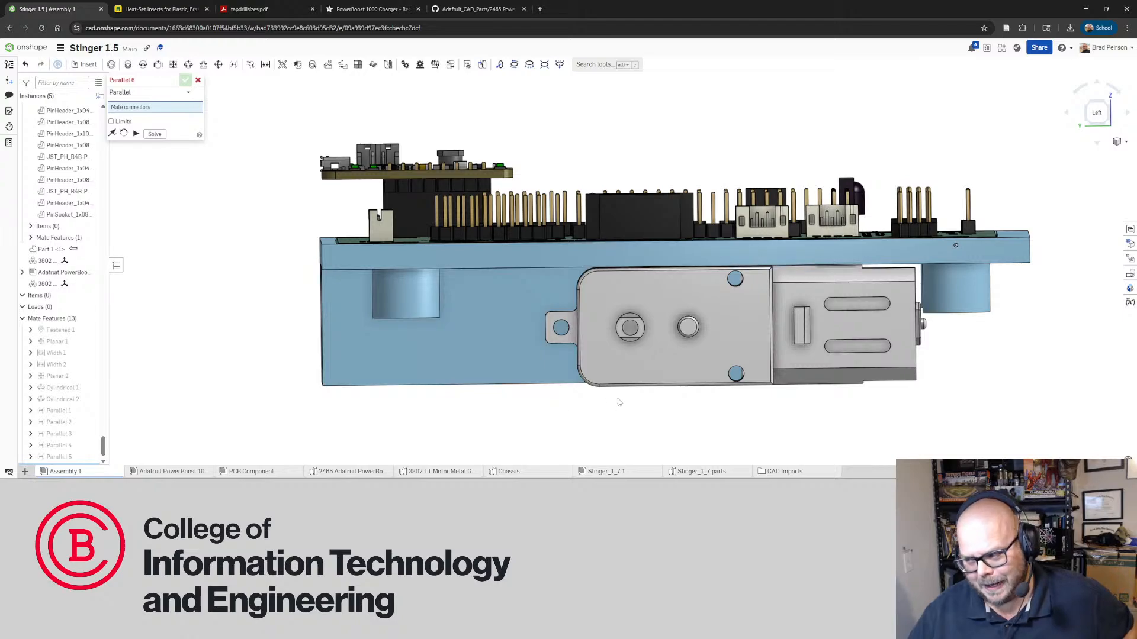
pyautogui.moveTo(478, 354); pyautogui.dragTo(487, 332, button='right')
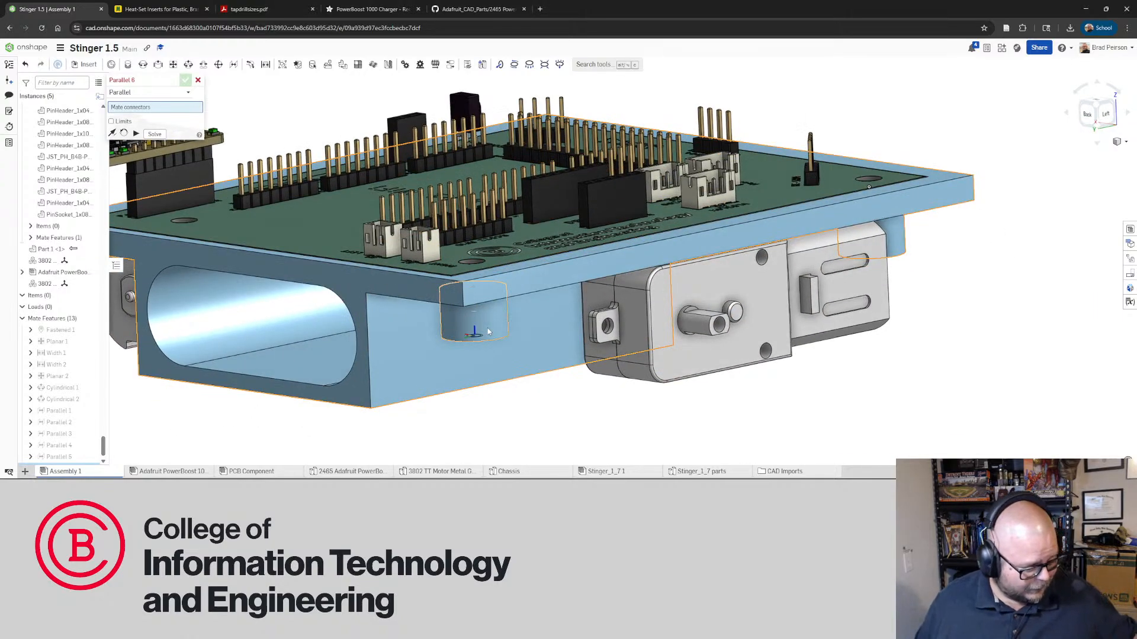
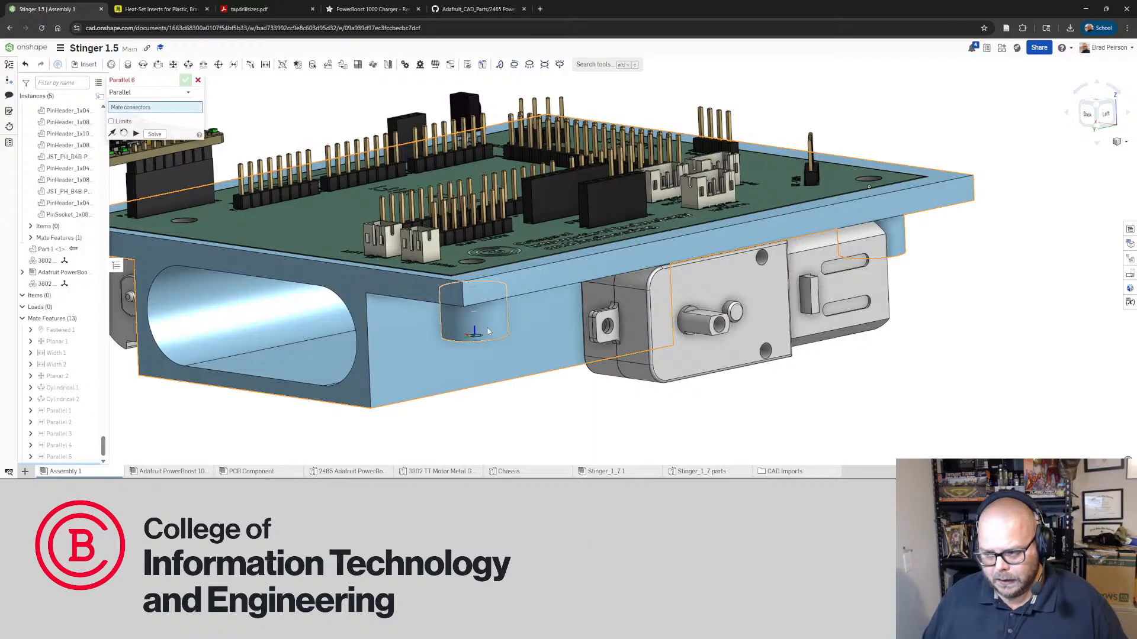
# Inspect the NeoPixel, VCNL4200 and VL53L0X connectors on the board up close from above and at an angle
pyautogui.moveTo(488, 331); pyautogui.dragTo(798, 192, button='right')
pyautogui.scroll(8, 798, 192)
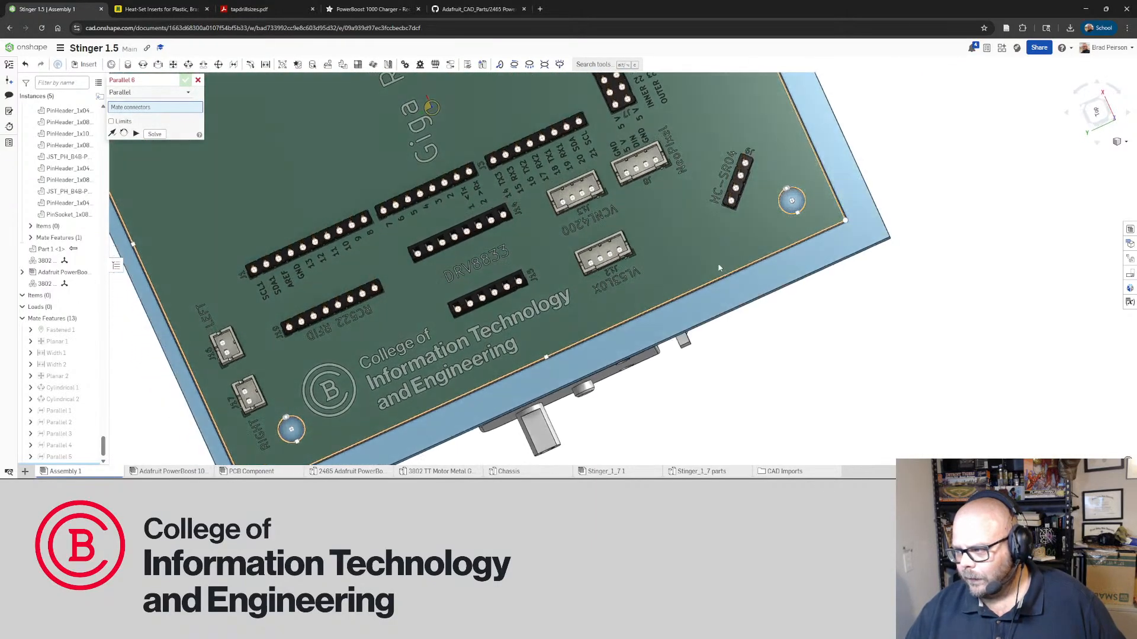
pyautogui.scroll(-3, 656, 173)
pyautogui.scroll(5, 641, 154)
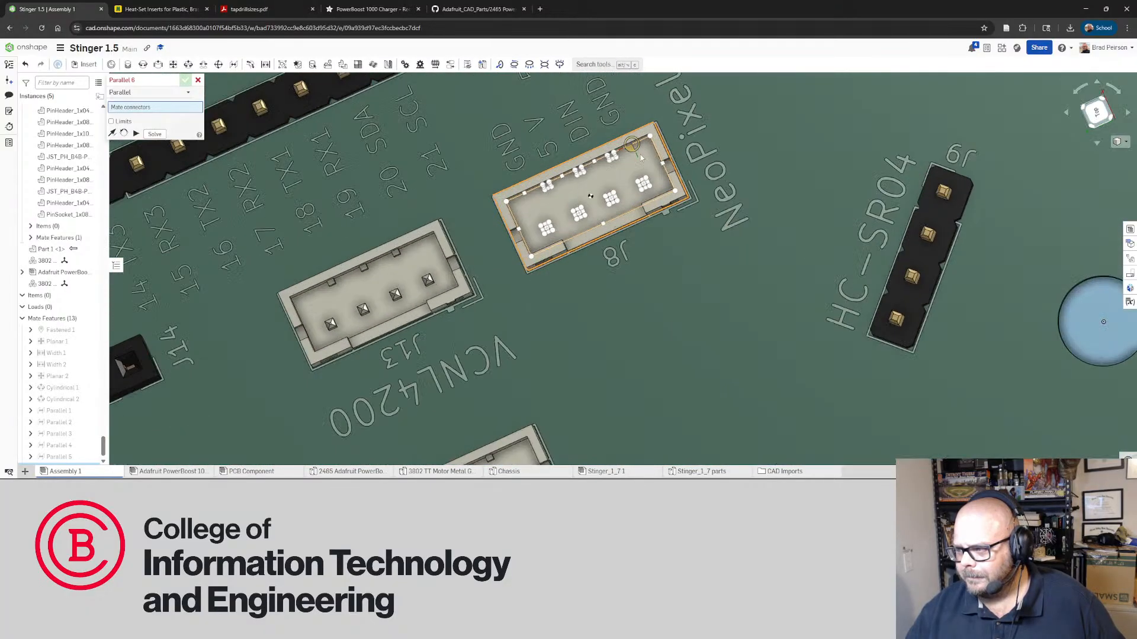
pyautogui.moveTo(607, 208); pyautogui.dragTo(609, 251, button='right')
pyautogui.scroll(-3, 611, 250)
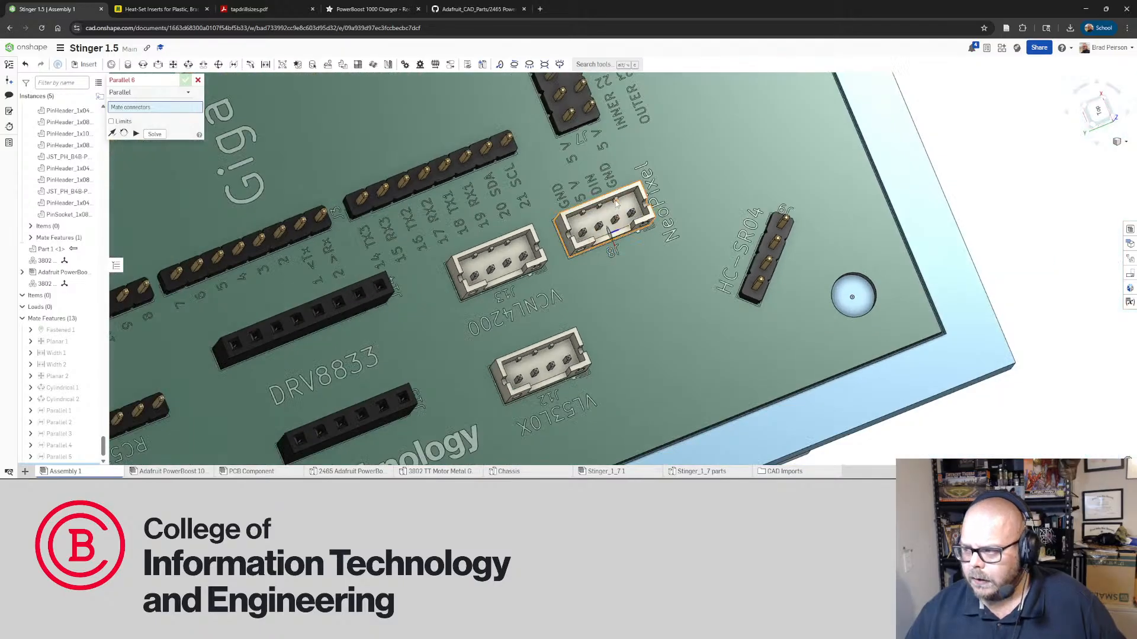
pyautogui.scroll(4, 612, 203)
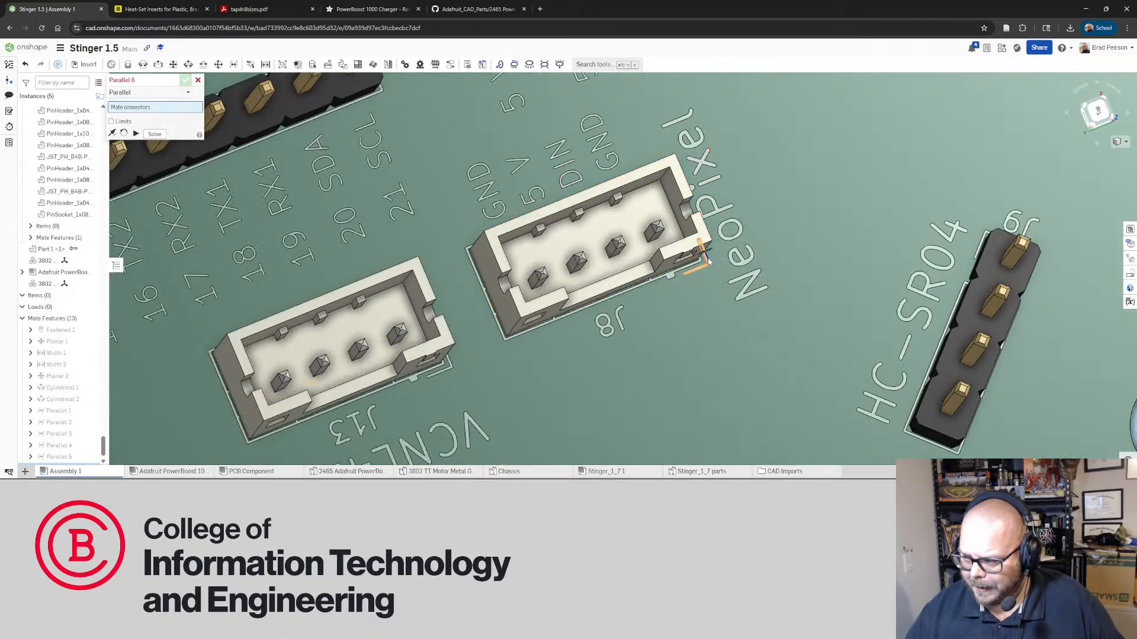
pyautogui.scroll(5, 652, 266)
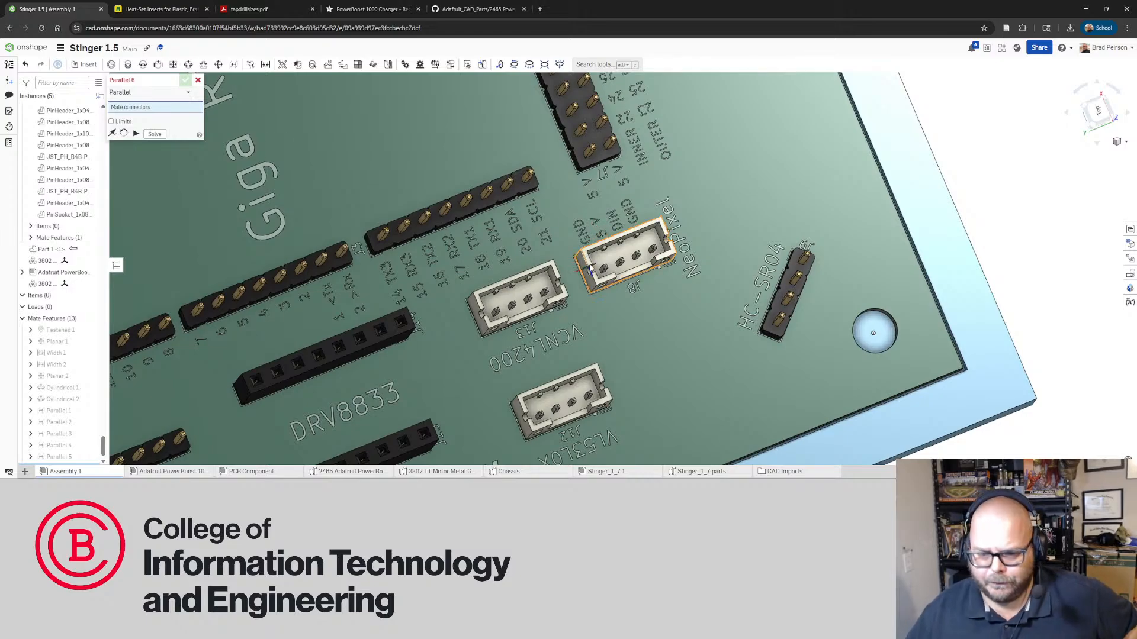
pyautogui.moveTo(655, 290); pyautogui.dragTo(639, 228, button='right')
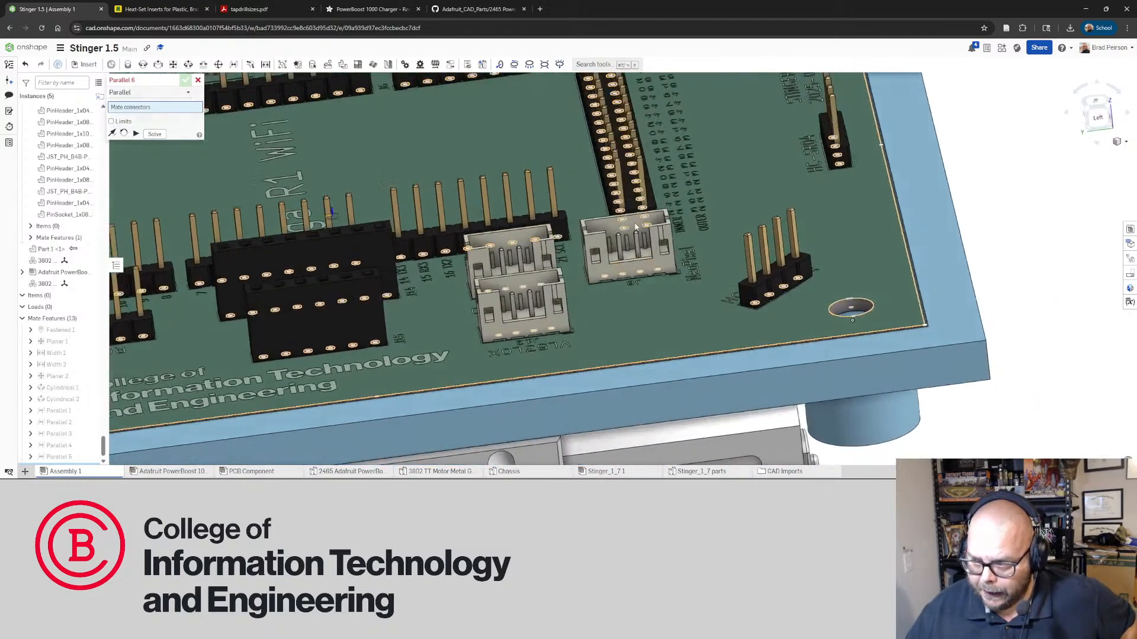
# Check the NeoPixel connector's location relative to the left motor, and view both motors from the front
pyautogui.scroll(-4, 637, 231)
pyautogui.scroll(1, 694, 356)
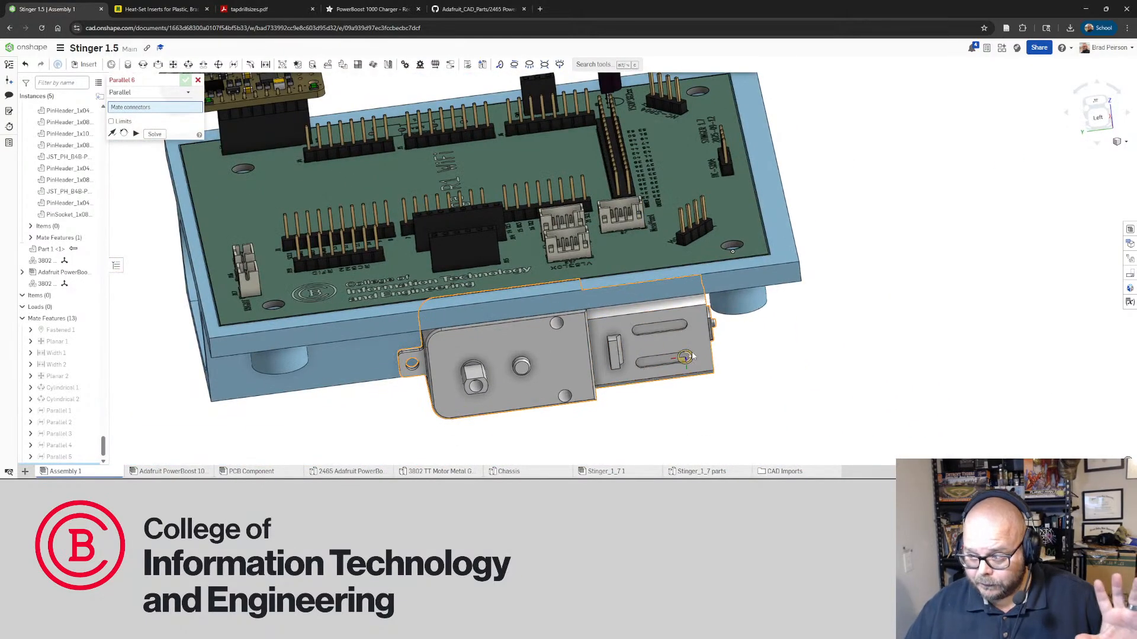
pyautogui.moveTo(762, 380)
pyautogui.mouseDown(button='right')
pyautogui.moveTo(758, 344)
pyautogui.moveTo(733, 363)
pyautogui.moveTo(763, 385)
pyautogui.moveTo(777, 376)
pyautogui.mouseUp(button='right')
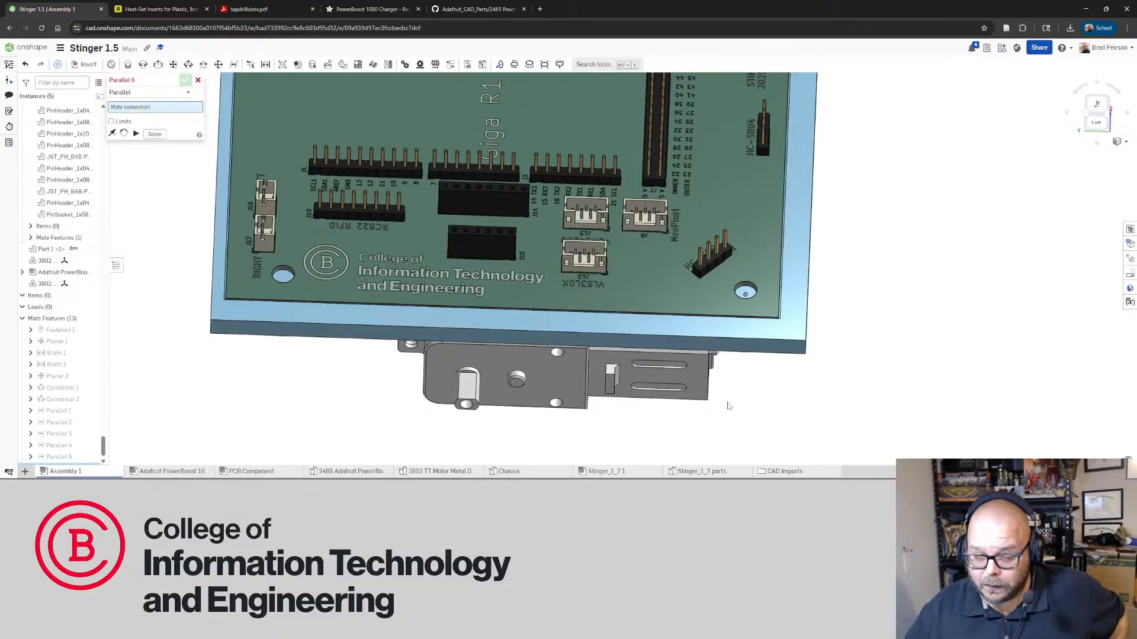
pyautogui.moveTo(709, 353); pyautogui.dragTo(681, 379, button='right')
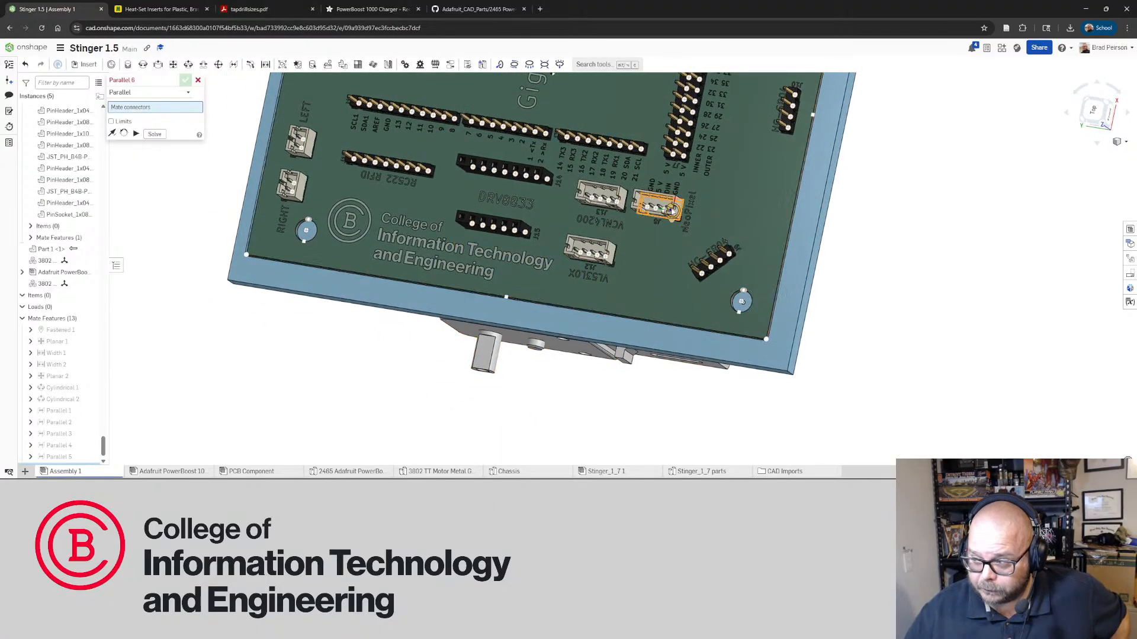
pyautogui.scroll(5, 669, 195)
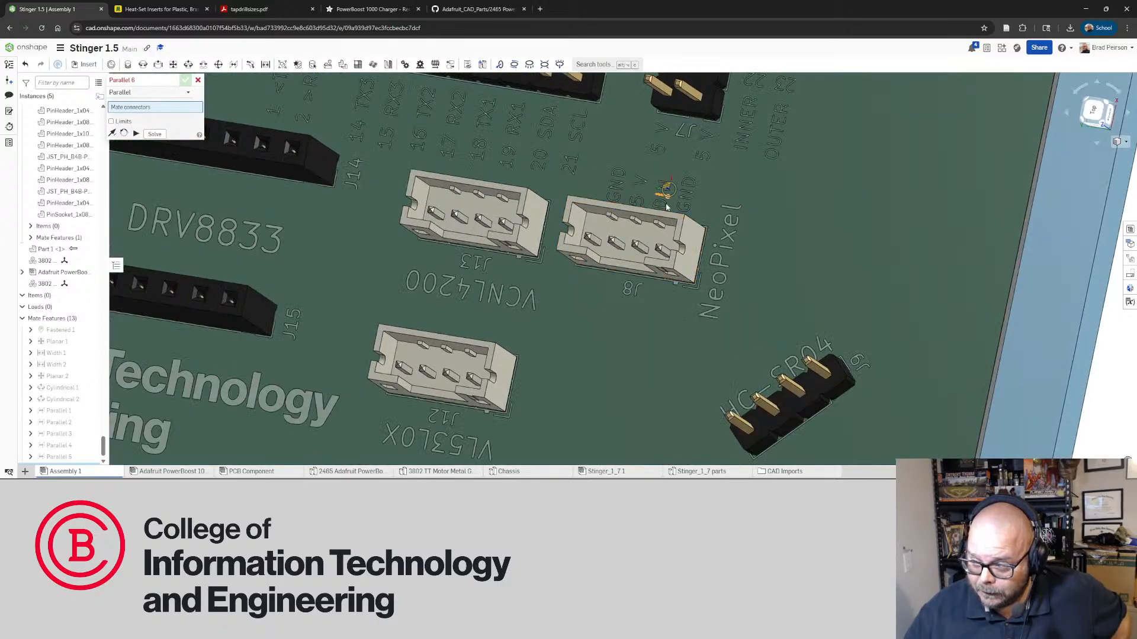
pyautogui.scroll(-7, 679, 254)
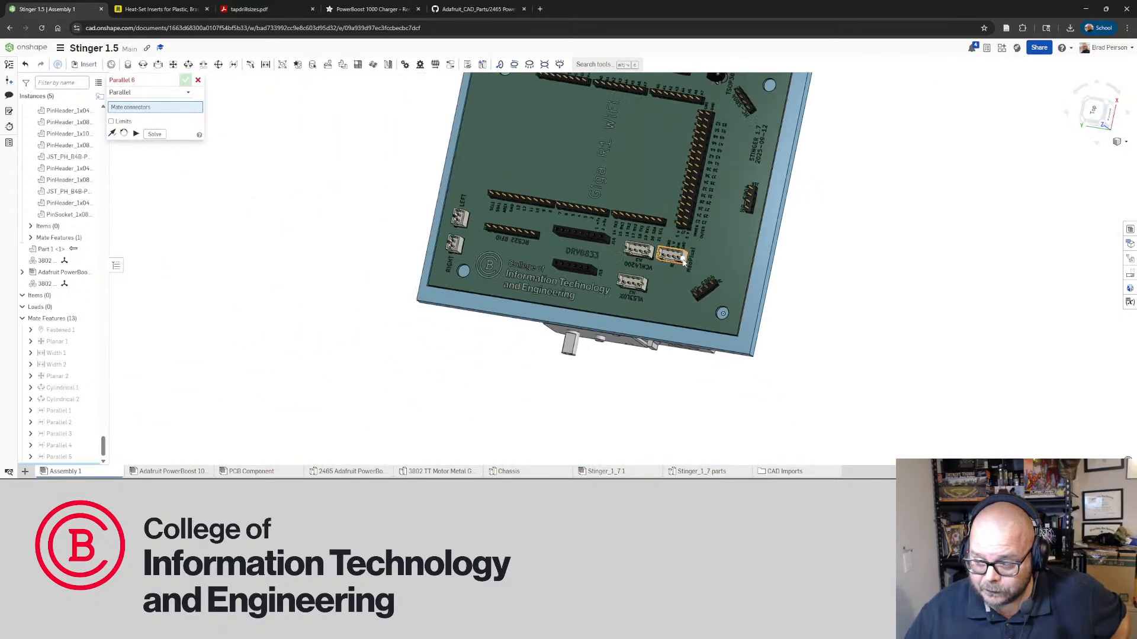
pyautogui.moveTo(679, 255); pyautogui.dragTo(688, 206, button='right')
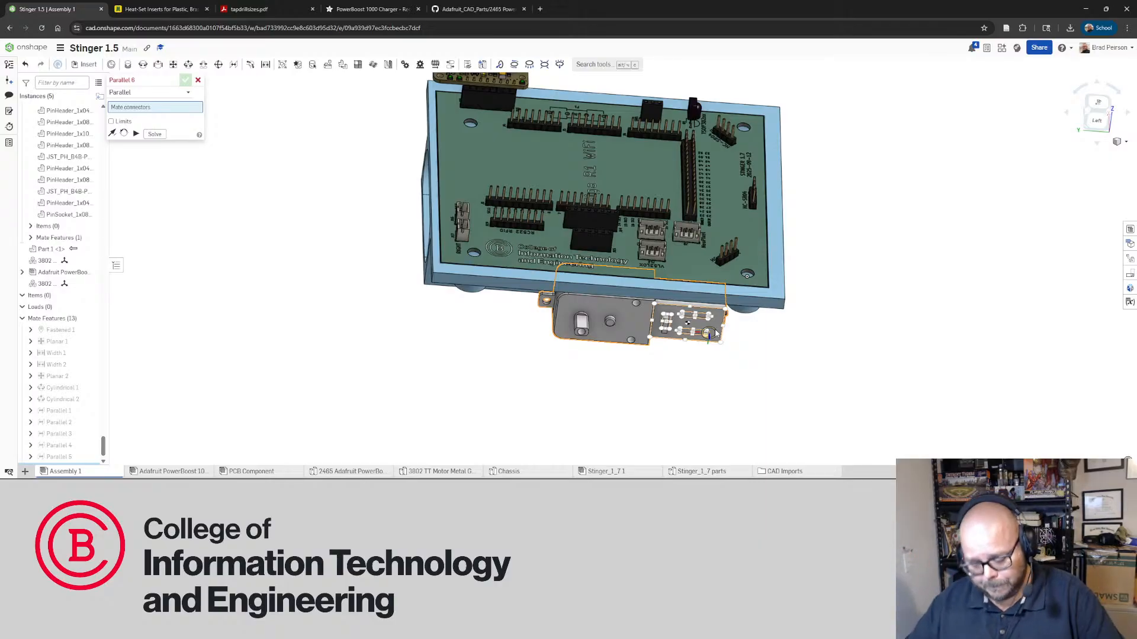
pyautogui.moveTo(790, 363); pyautogui.dragTo(567, 264, button='right')
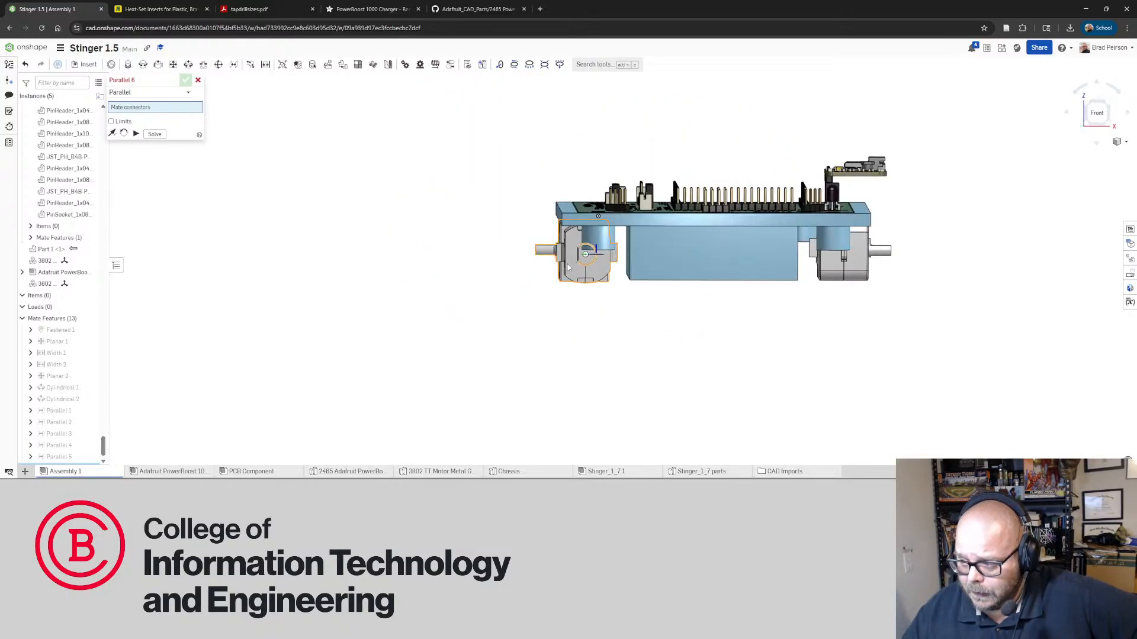
# Examine the left motor's clearance to the front standoff and the chassis box from the front and the left side
pyautogui.scroll(6, 568, 264)
pyautogui.moveTo(470, 254); pyautogui.dragTo(566, 233, button='right')
pyautogui.scroll(2, 566, 233)
pyautogui.scroll(-4, 566, 233)
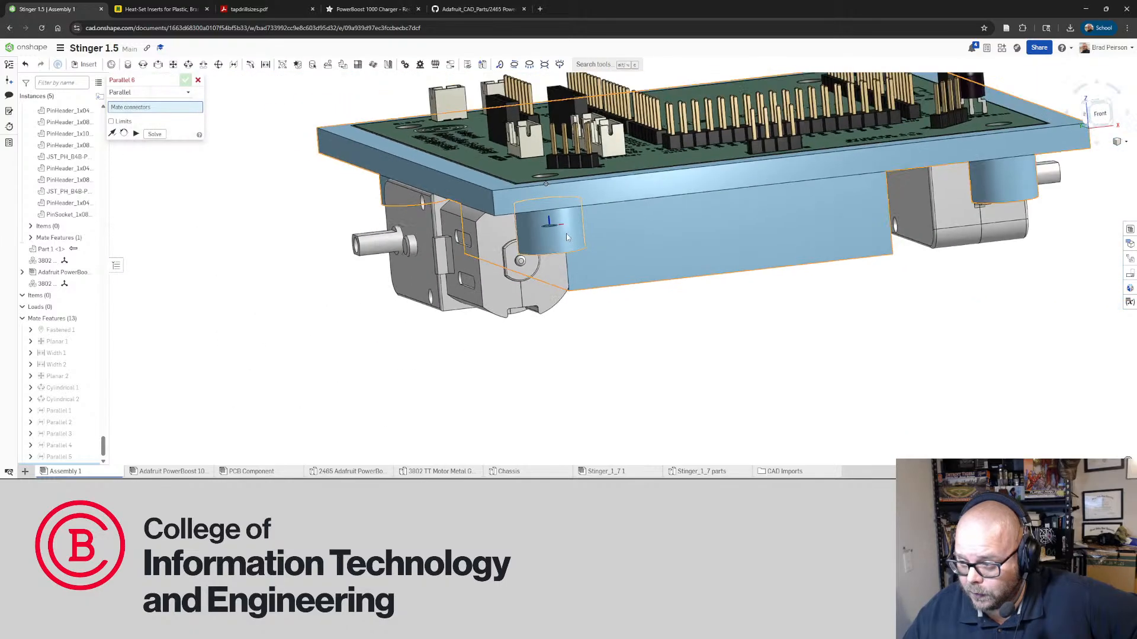
pyautogui.moveTo(1002, 226); pyautogui.dragTo(629, 186, button='right')
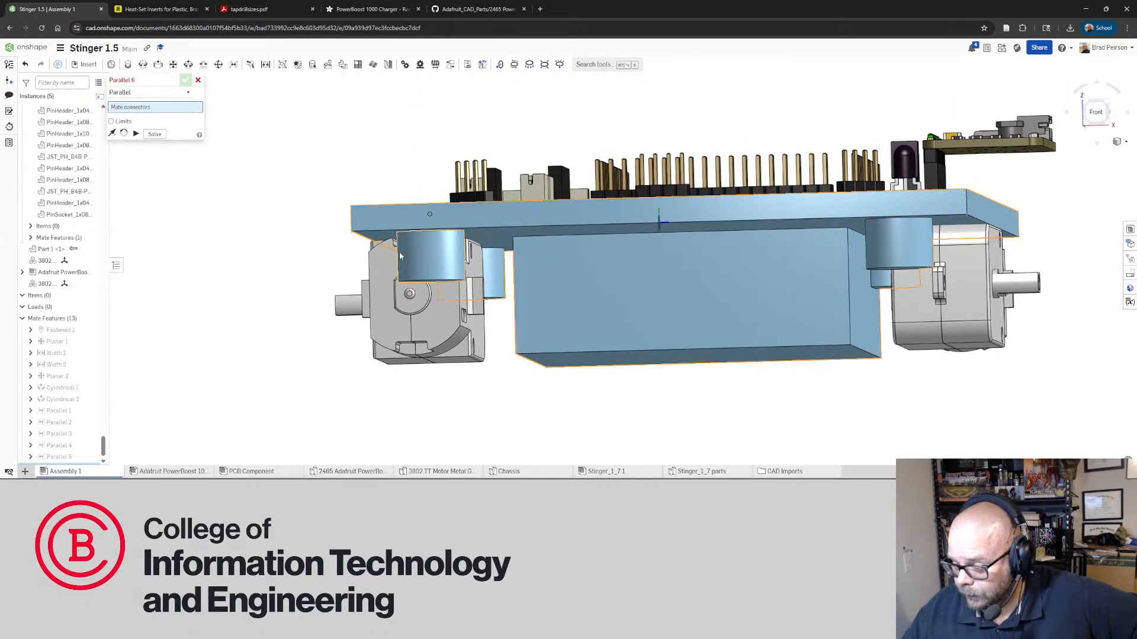
pyautogui.moveTo(828, 272)
pyautogui.mouseDown(button='right')
pyautogui.moveTo(1029, 278)
pyautogui.moveTo(1042, 249)
pyautogui.mouseUp(button='right')
pyautogui.scroll(4, 1044, 249)
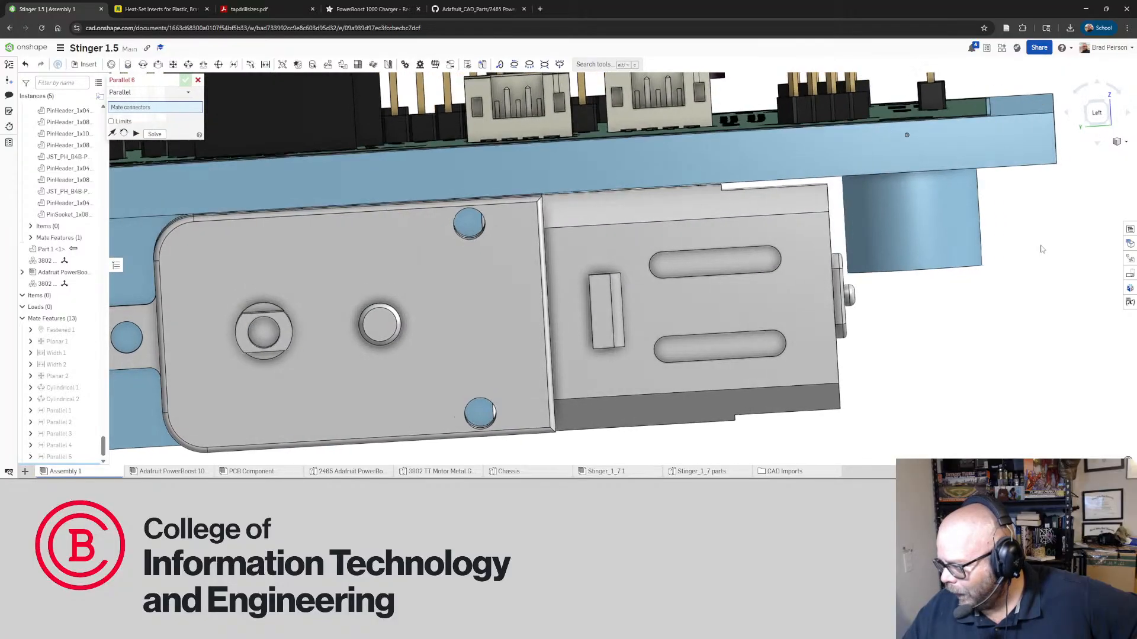
pyautogui.moveTo(1120, 250)
pyautogui.mouseDown(button='right')
pyautogui.moveTo(960, 253)
pyautogui.moveTo(1107, 249)
pyautogui.mouseUp(button='right')
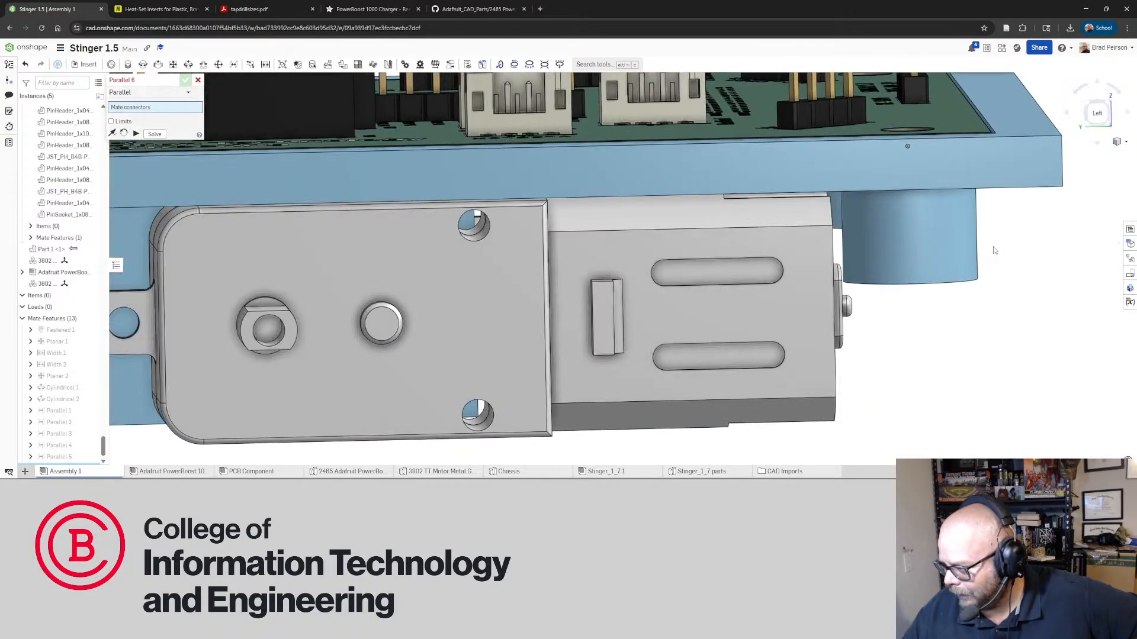
pyautogui.scroll(-4, 947, 247)
pyautogui.moveTo(910, 254)
pyautogui.mouseDown(button='right')
pyautogui.moveTo(909, 237)
pyautogui.moveTo(910, 252)
pyautogui.mouseUp(button='right')
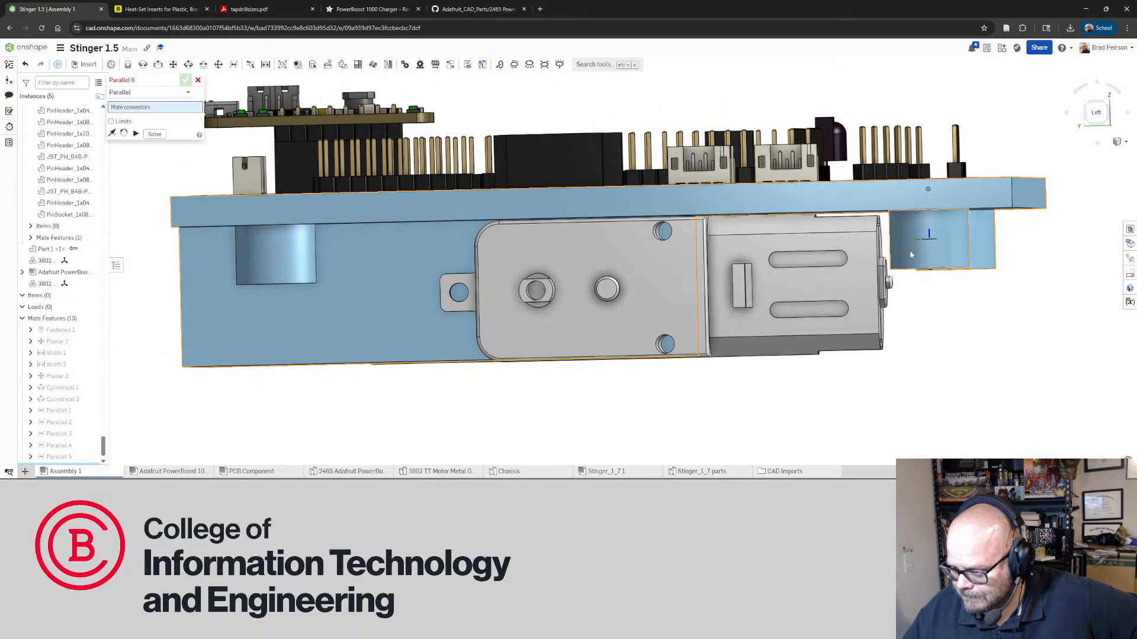
pyautogui.moveTo(799, 256)
pyautogui.mouseDown(button='right')
pyautogui.moveTo(812, 255)
pyautogui.moveTo(799, 253)
pyautogui.mouseUp(button='right')
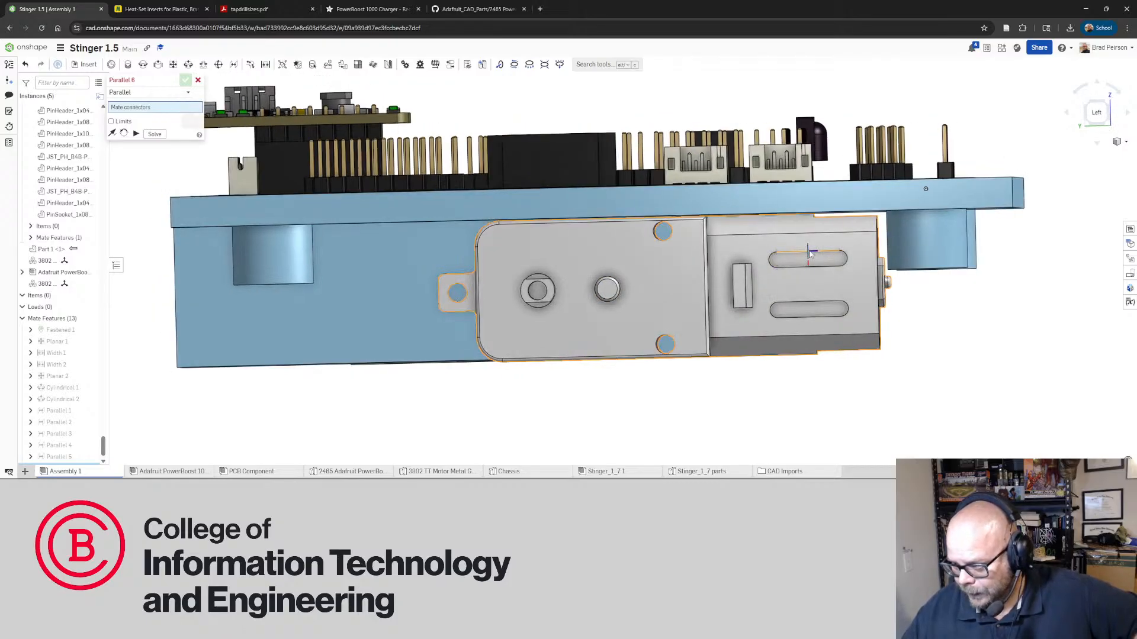
pyautogui.moveTo(935, 265); pyautogui.dragTo(943, 265, button='right')
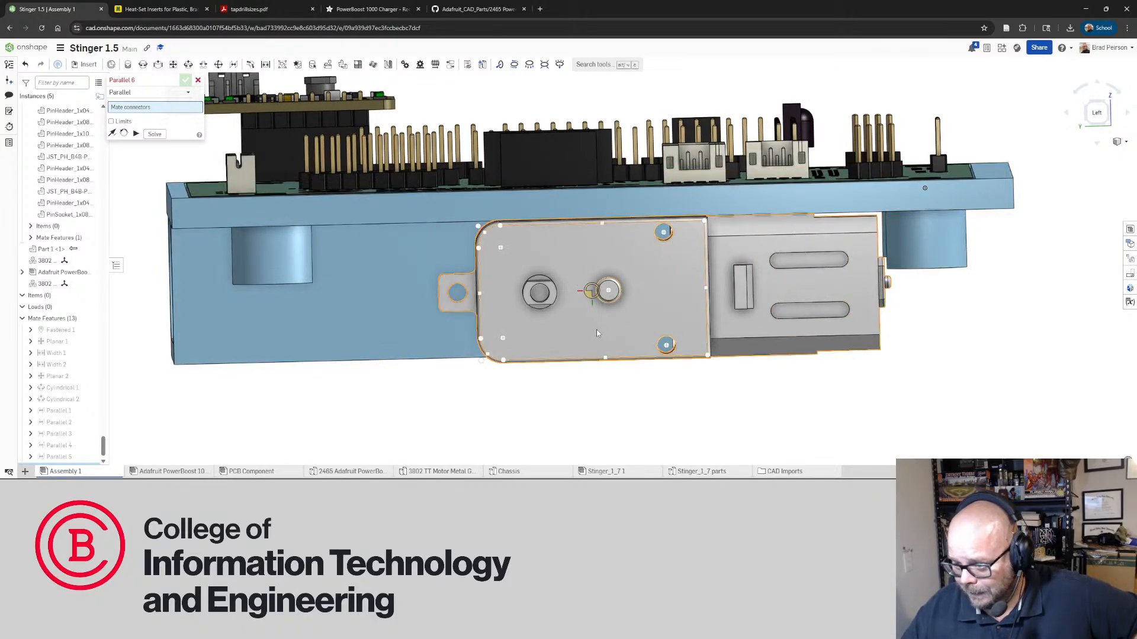
# Slide the second motor back and forth along the chassis's left side, leaving it beside the rear standoff
pyautogui.moveTo(588, 331); pyautogui.dragTo(440, 340)
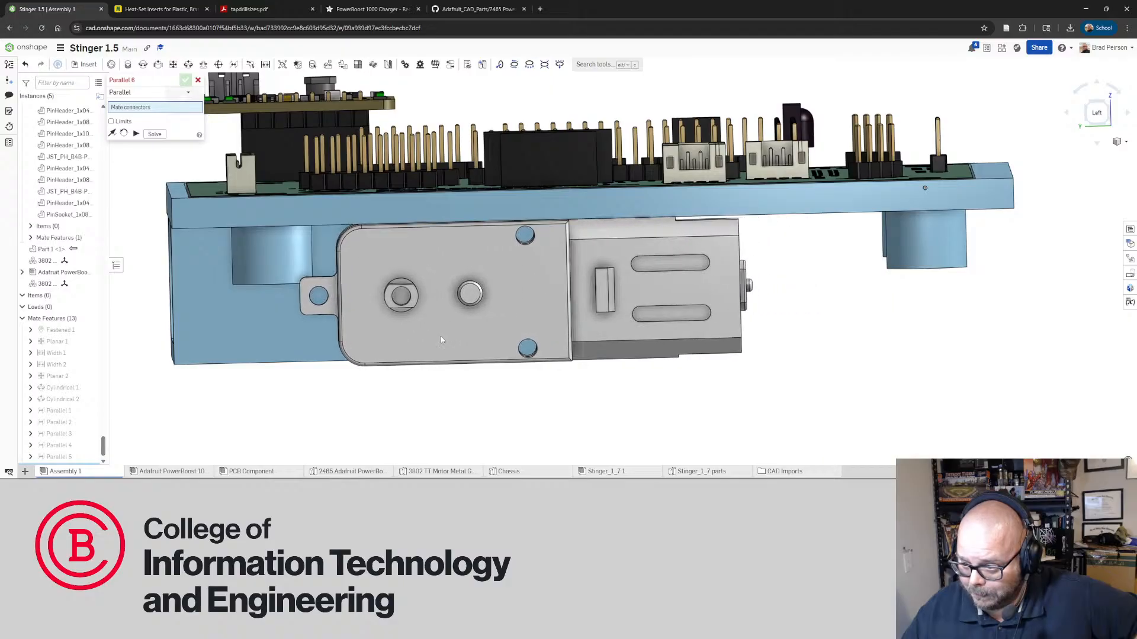
pyautogui.moveTo(432, 336); pyautogui.dragTo(410, 347, button='right')
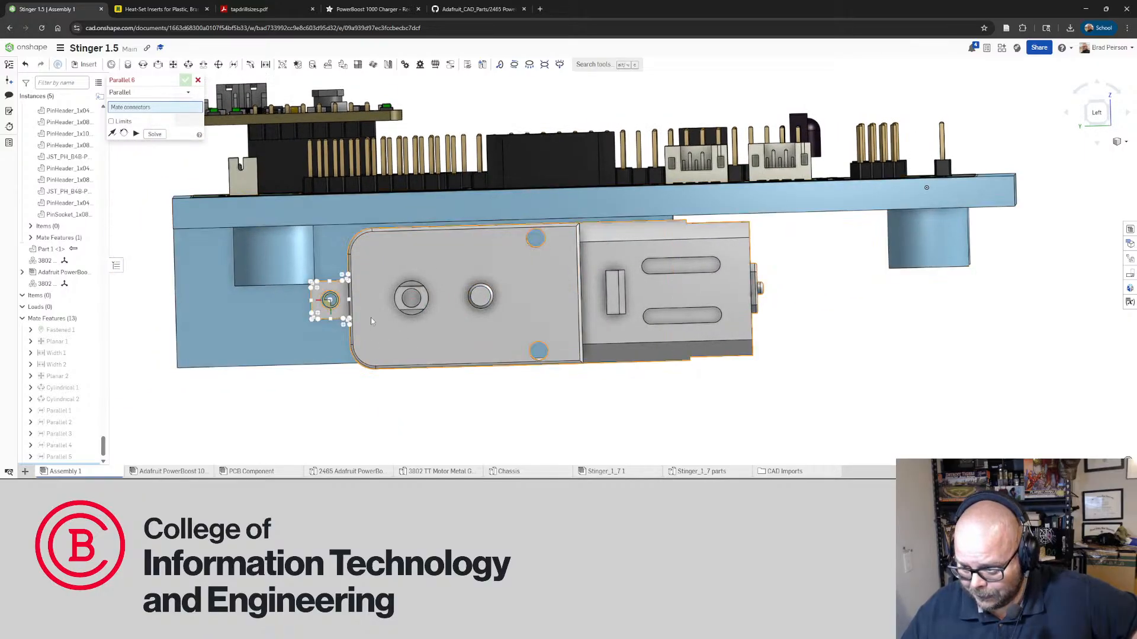
pyautogui.moveTo(406, 340); pyautogui.dragTo(353, 336)
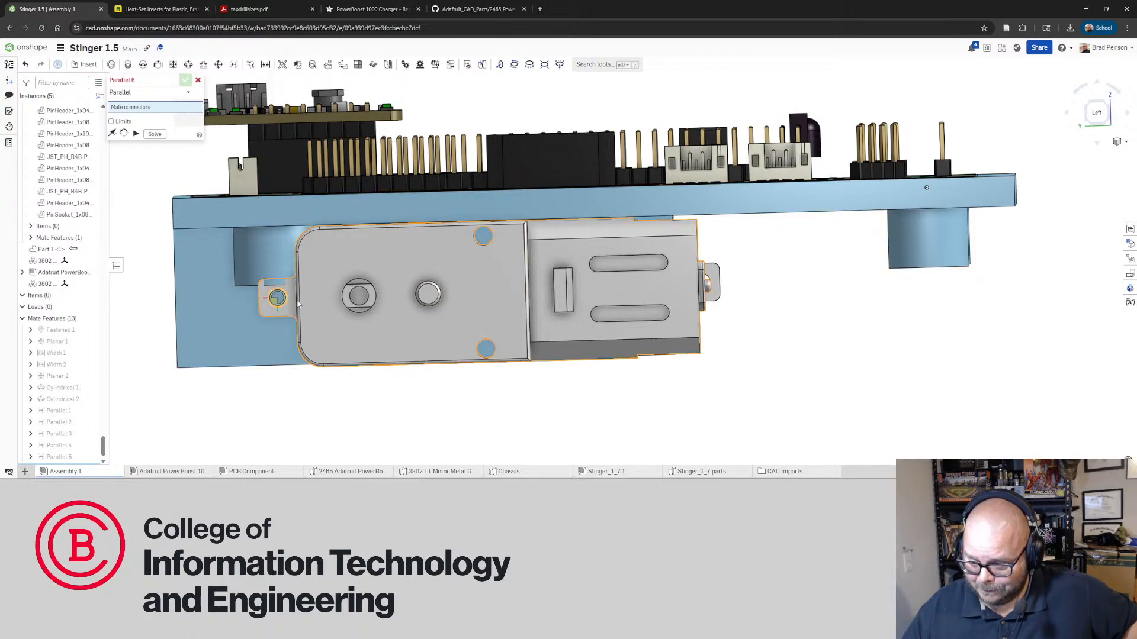
pyautogui.moveTo(298, 304); pyautogui.dragTo(426, 310, button='right')
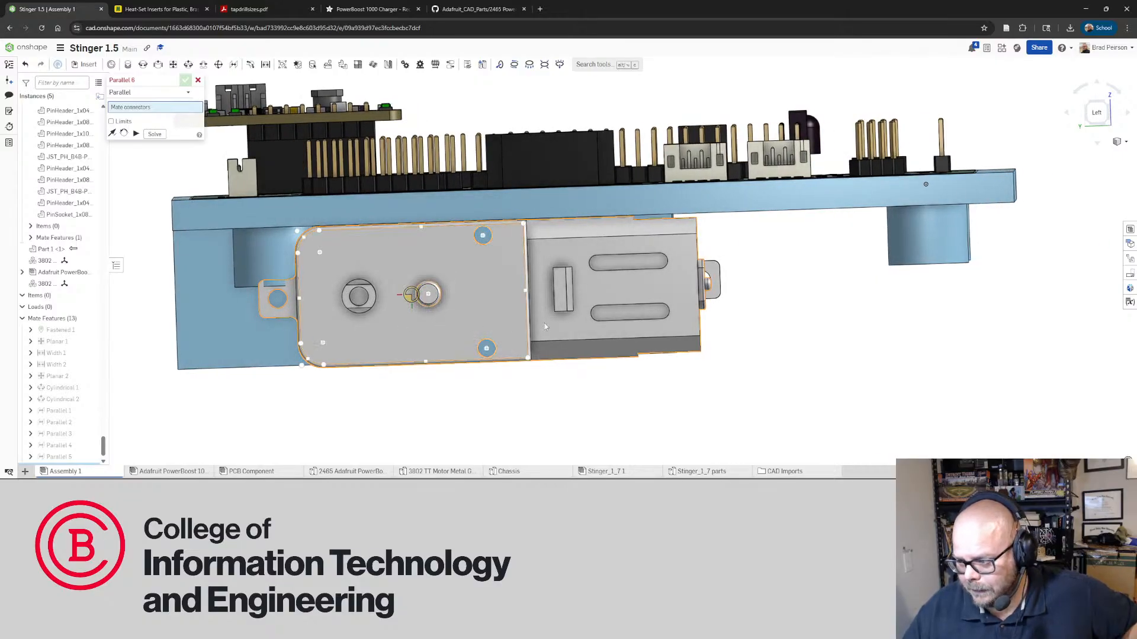
pyautogui.moveTo(544, 323); pyautogui.dragTo(435, 332)
pyautogui.moveTo(435, 333); pyautogui.dragTo(457, 350, button='right')
pyautogui.moveTo(351, 335); pyautogui.dragTo(368, 335)
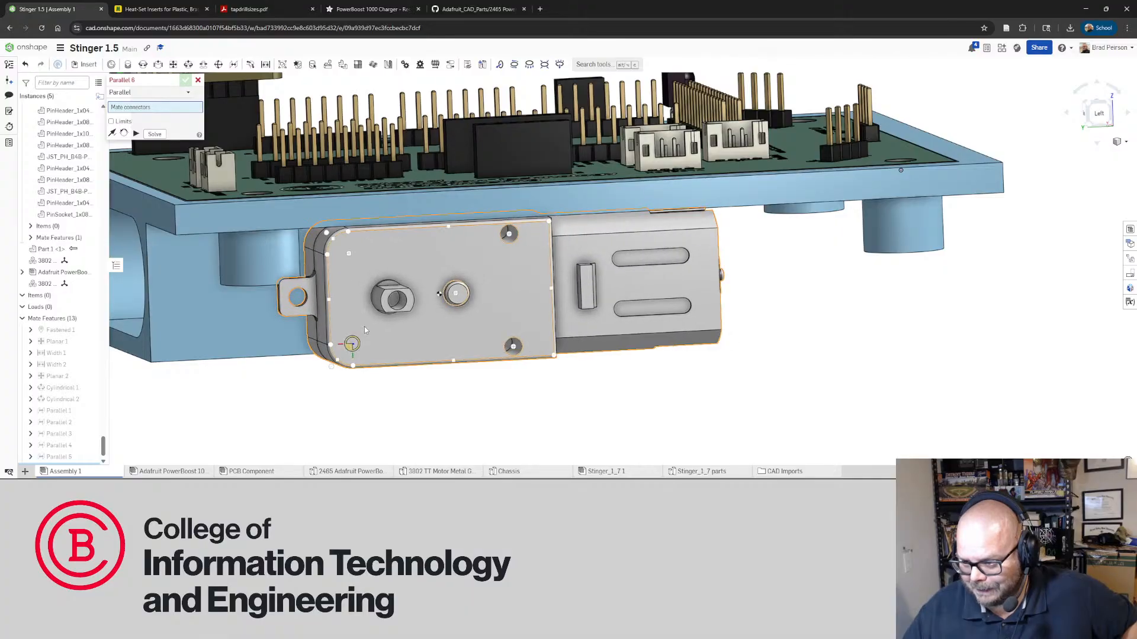
pyautogui.moveTo(364, 326); pyautogui.dragTo(361, 318, button='right')
pyautogui.moveTo(510, 322); pyautogui.dragTo(541, 321)
pyautogui.moveTo(541, 322); pyautogui.dragTo(545, 333, button='right')
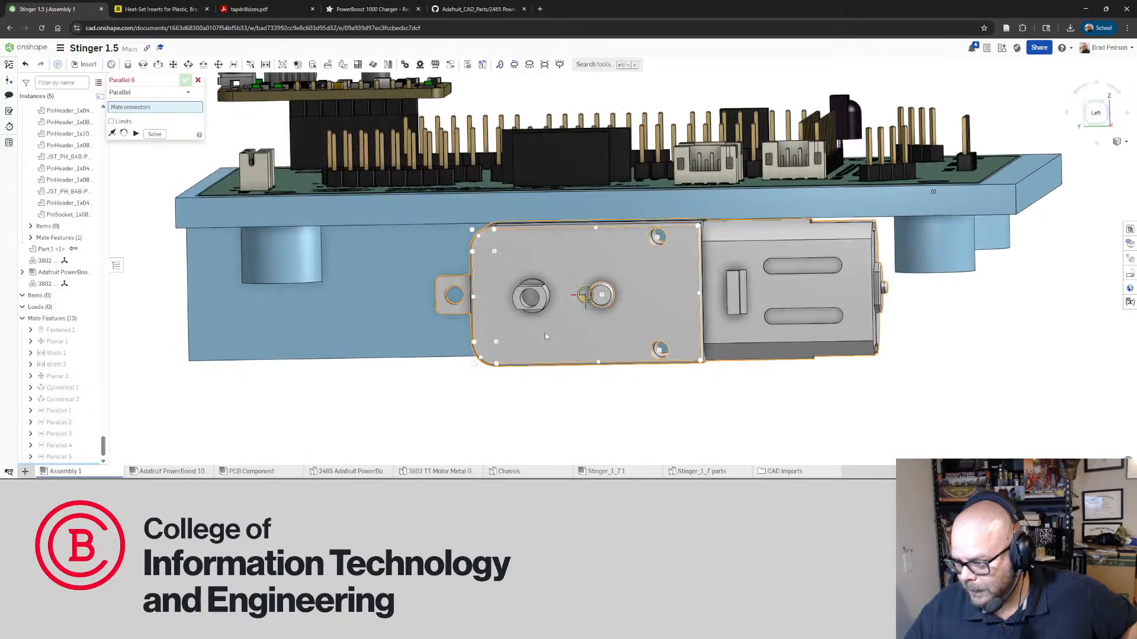
pyautogui.moveTo(545, 332); pyautogui.dragTo(386, 329)
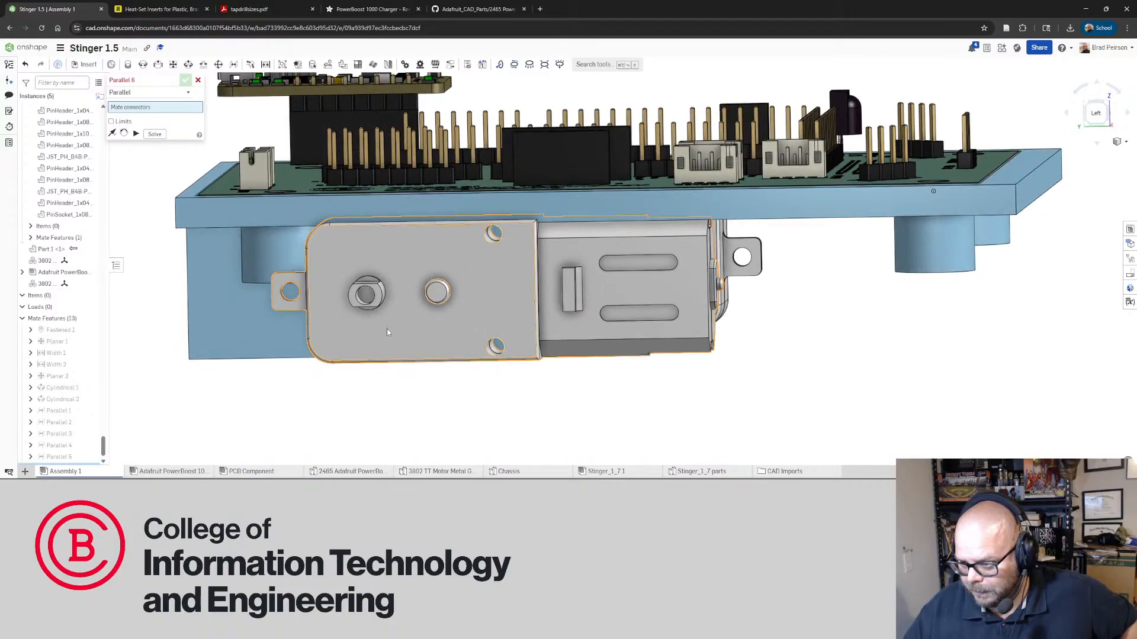
# Examine the second motor's rear mounting tab up close where it meets the rear standoff
pyautogui.moveTo(386, 330); pyautogui.dragTo(426, 330, button='right')
pyautogui.scroll(4, 323, 295)
pyautogui.moveTo(295, 279); pyautogui.dragTo(310, 277)
pyautogui.moveTo(311, 278); pyautogui.dragTo(282, 287, button='right')
pyautogui.moveTo(311, 280)
pyautogui.mouseDown()
pyautogui.moveTo(346, 279)
pyautogui.moveTo(313, 292)
pyautogui.mouseUp()
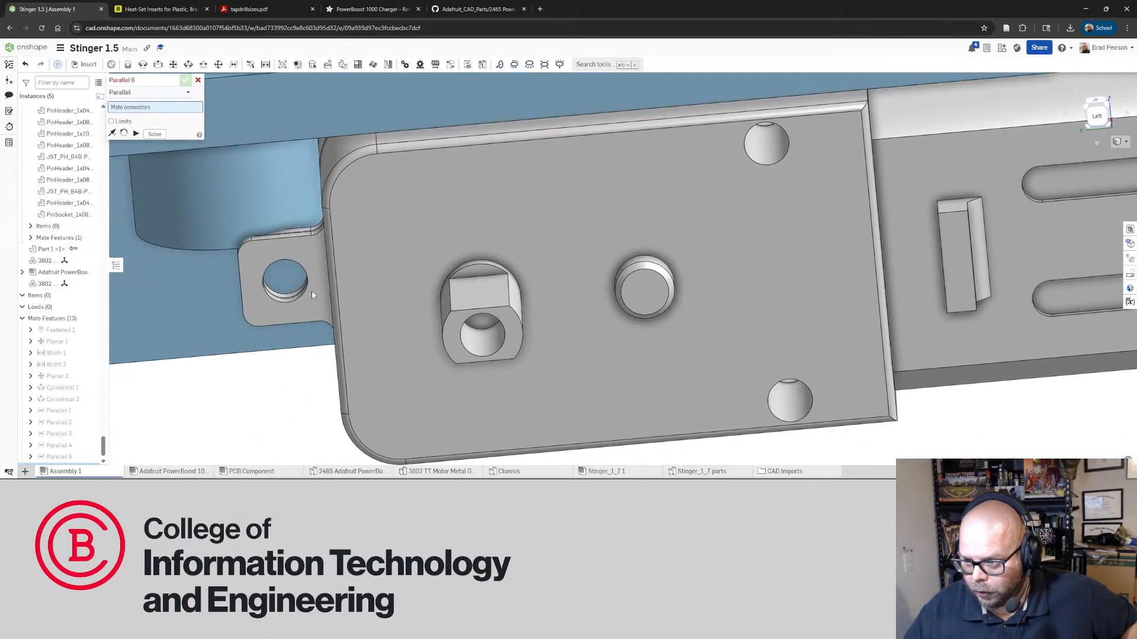
pyautogui.moveTo(312, 290); pyautogui.dragTo(315, 287, button='right')
pyautogui.moveTo(356, 195); pyautogui.dragTo(257, 232, button='right')
# Cancel the unfinished Parallel mate on the second motor
pyautogui.click(271, 234)
pyautogui.scroll(-4, 296, 204)
pyautogui.scroll(-3, 294, 206)
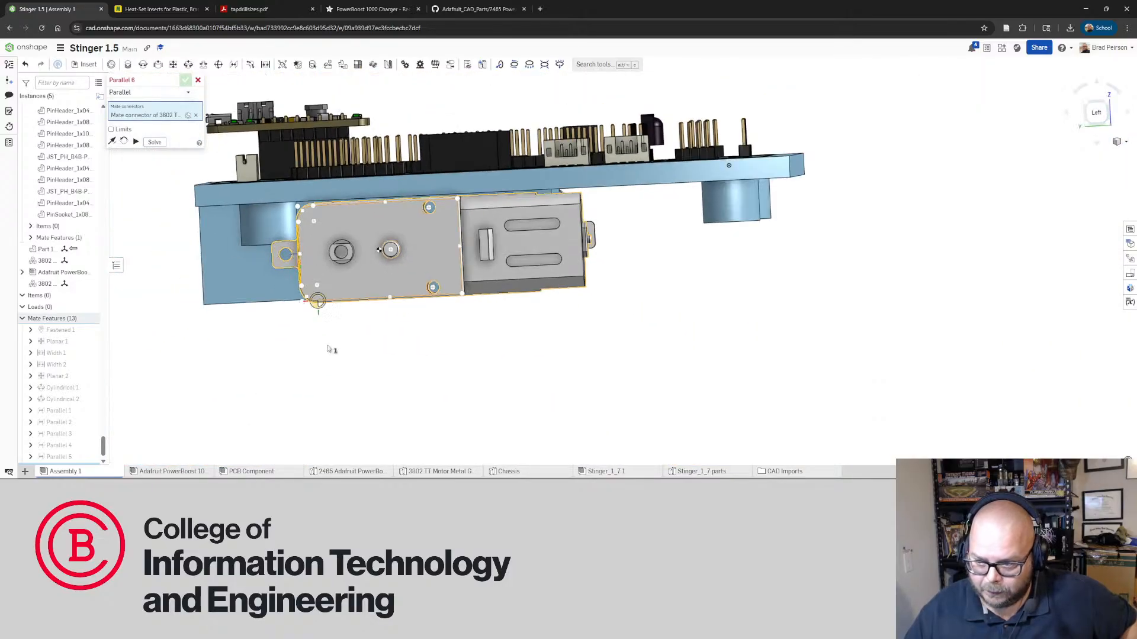
pyautogui.moveTo(331, 311); pyautogui.dragTo(350, 310, button='right')
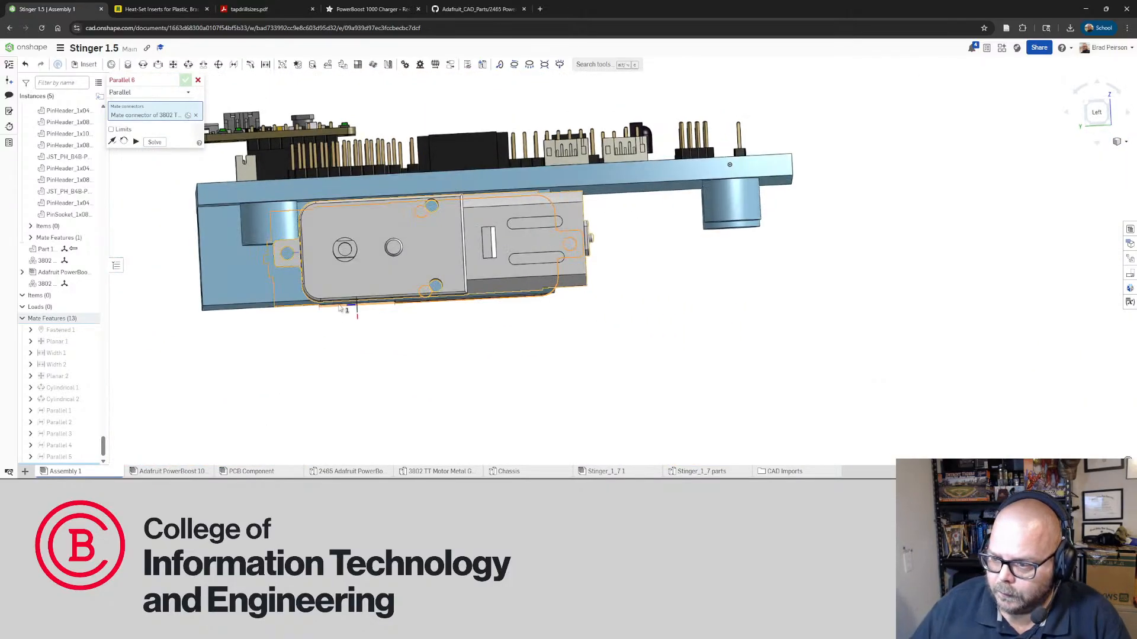
pyautogui.press('Escape')
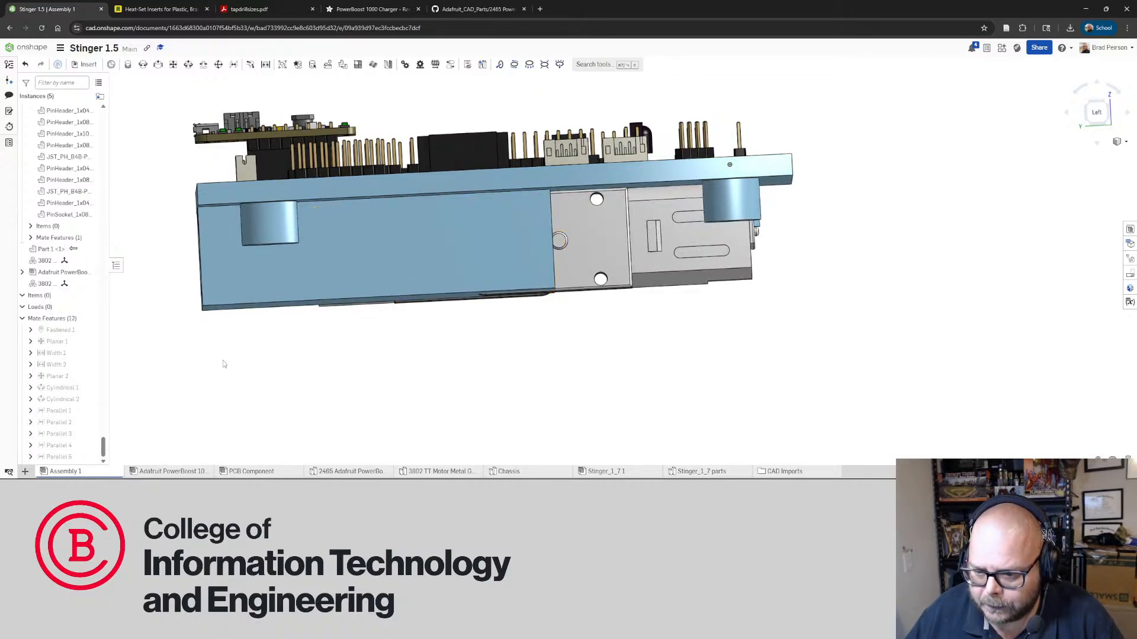
# Move the second motor out of the chassis box to the left side, close to the rear standoff
pyautogui.moveTo(430, 308); pyautogui.dragTo(515, 234, button='right')
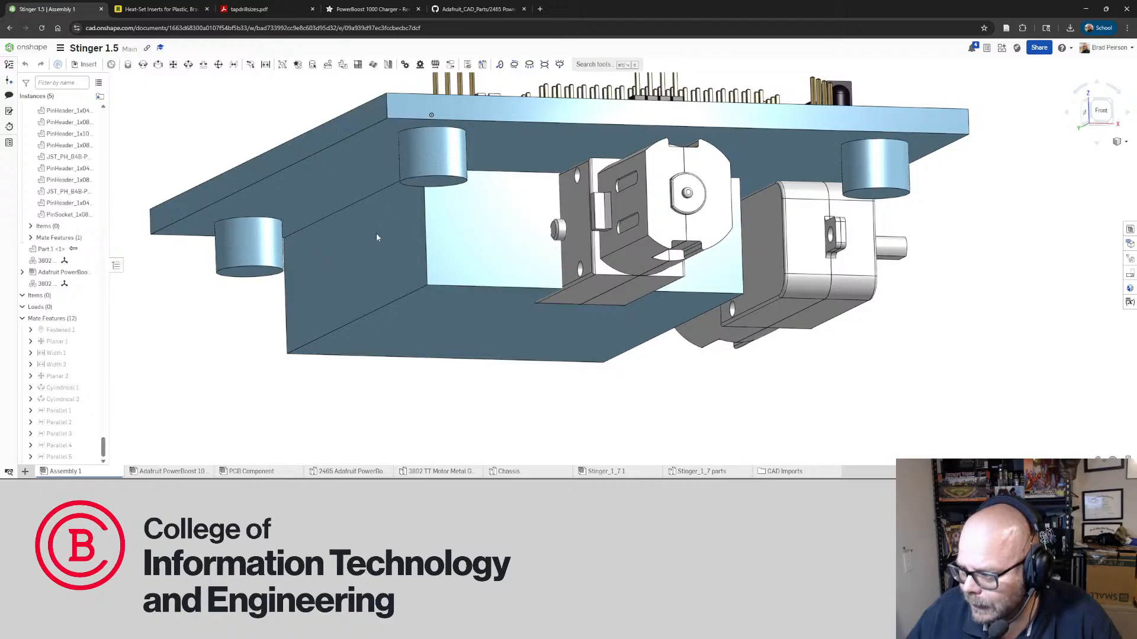
pyautogui.moveTo(376, 233); pyautogui.dragTo(374, 234)
pyautogui.moveTo(444, 241); pyautogui.dragTo(420, 254, button='right')
pyautogui.moveTo(419, 257); pyautogui.dragTo(418, 253)
pyautogui.moveTo(418, 256); pyautogui.dragTo(366, 274, button='right')
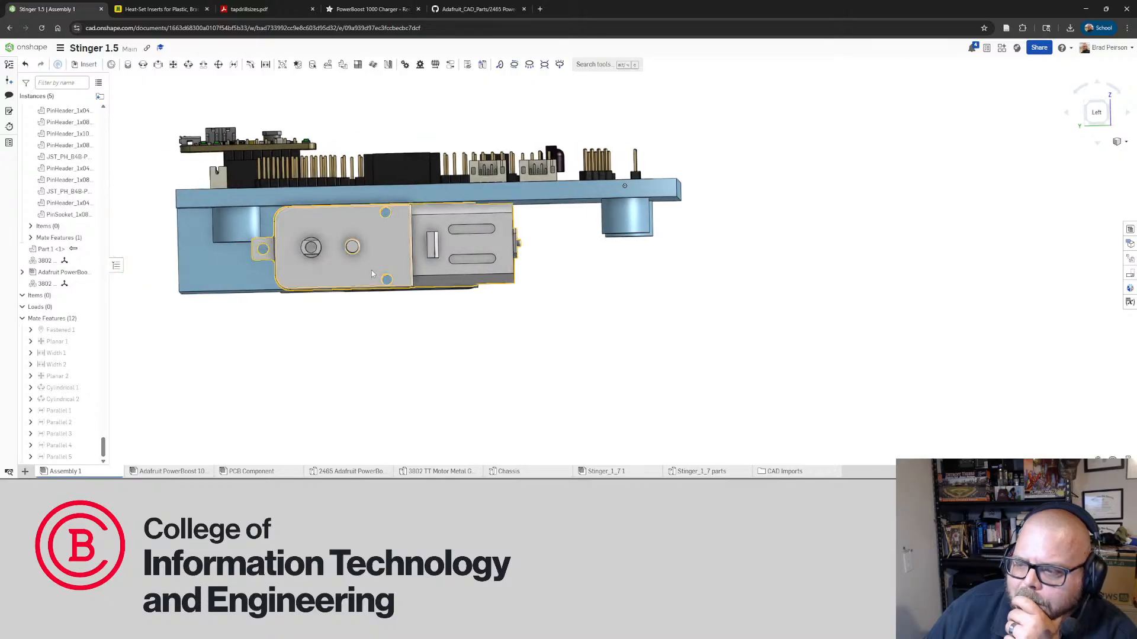
# Slide the second motor forward toward the front standoff and back until its rear tab reaches the rear standoff
pyautogui.moveTo(371, 272); pyautogui.dragTo(356, 274)
pyautogui.moveTo(355, 274)
pyautogui.mouseDown(button='right')
pyautogui.moveTo(392, 273)
pyautogui.moveTo(343, 270)
pyautogui.mouseUp(button='right')
pyautogui.moveTo(385, 273); pyautogui.dragTo(430, 273)
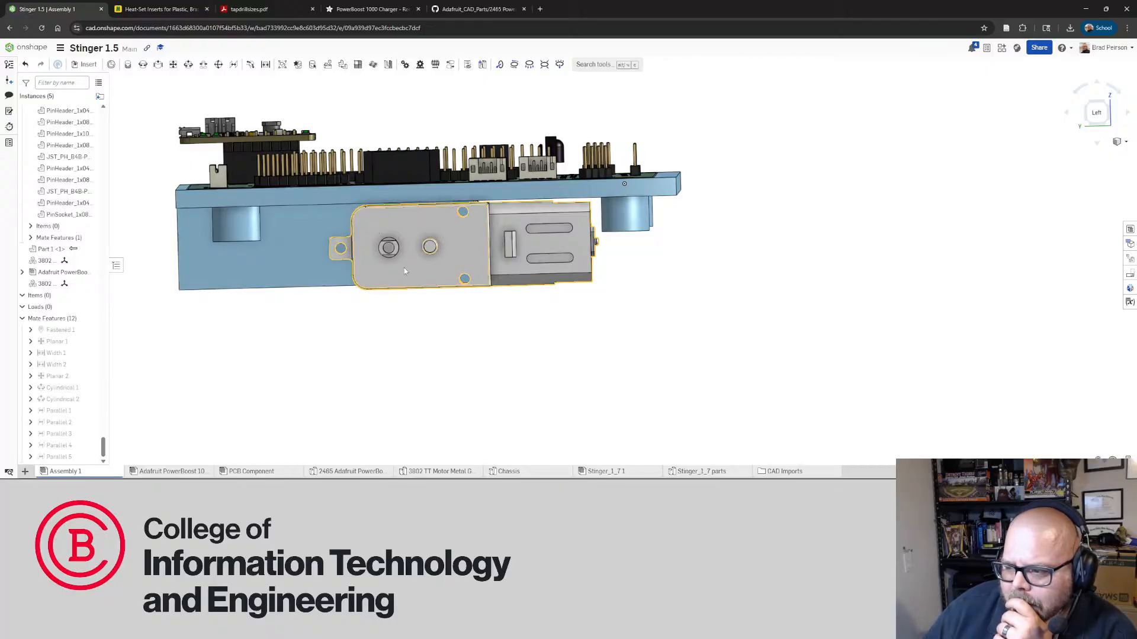
pyautogui.moveTo(418, 270); pyautogui.dragTo(324, 272)
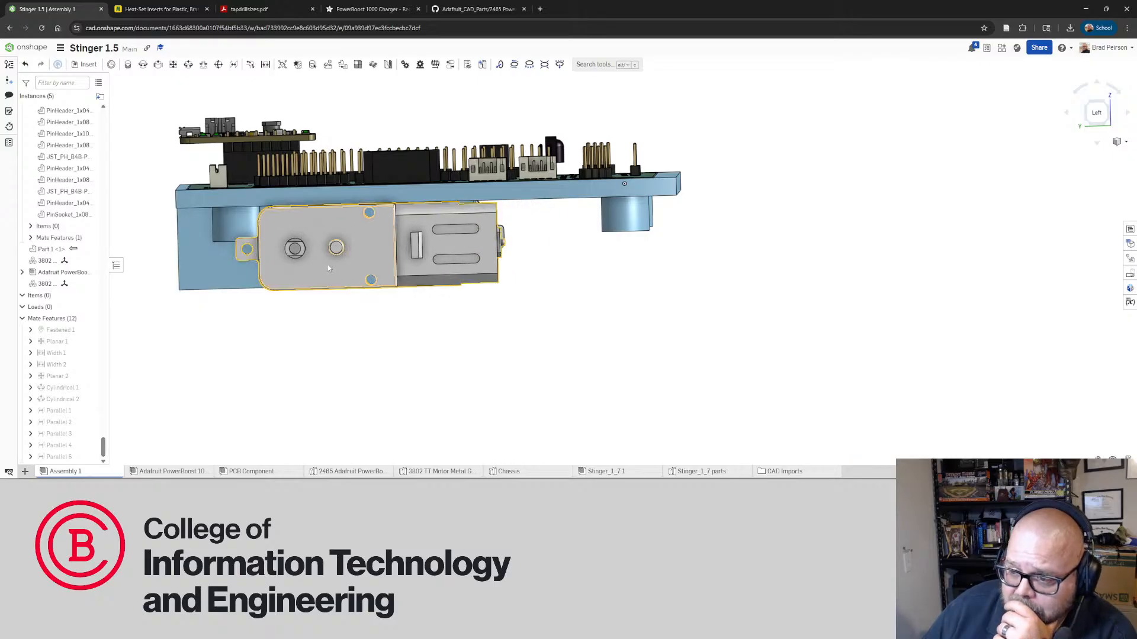
# Examine the placement of both motors around the chassis box and standoffs from the back corner, below and behind
pyautogui.moveTo(328, 265); pyautogui.dragTo(398, 267, button='right')
pyautogui.scroll(-1, 398, 267)
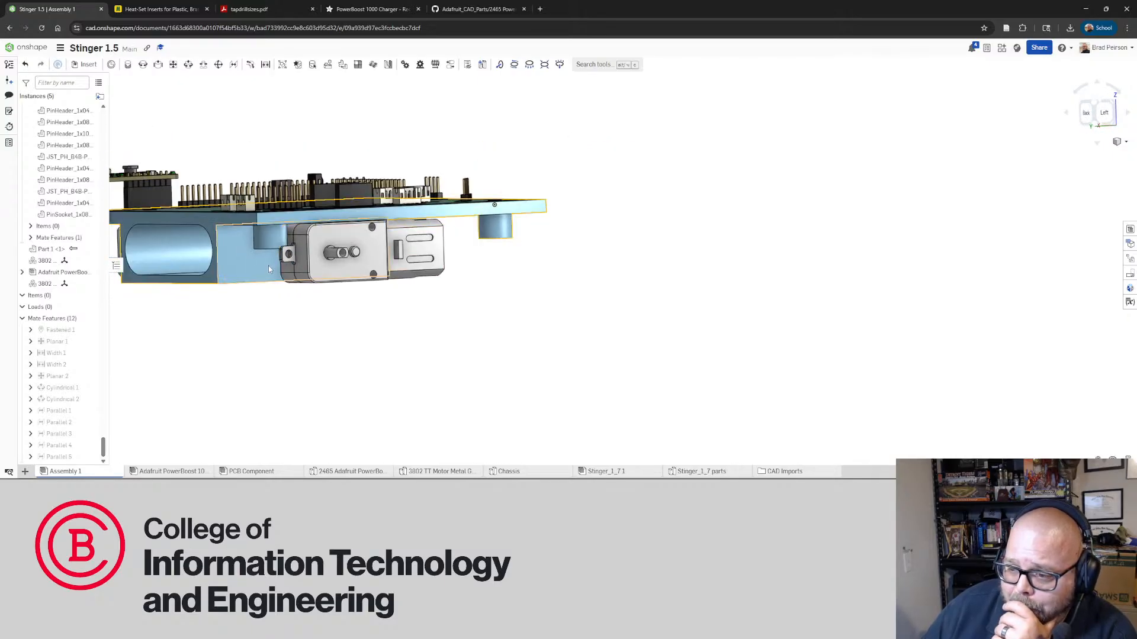
pyautogui.moveTo(195, 287); pyautogui.dragTo(223, 307, button='right')
pyautogui.press('f')
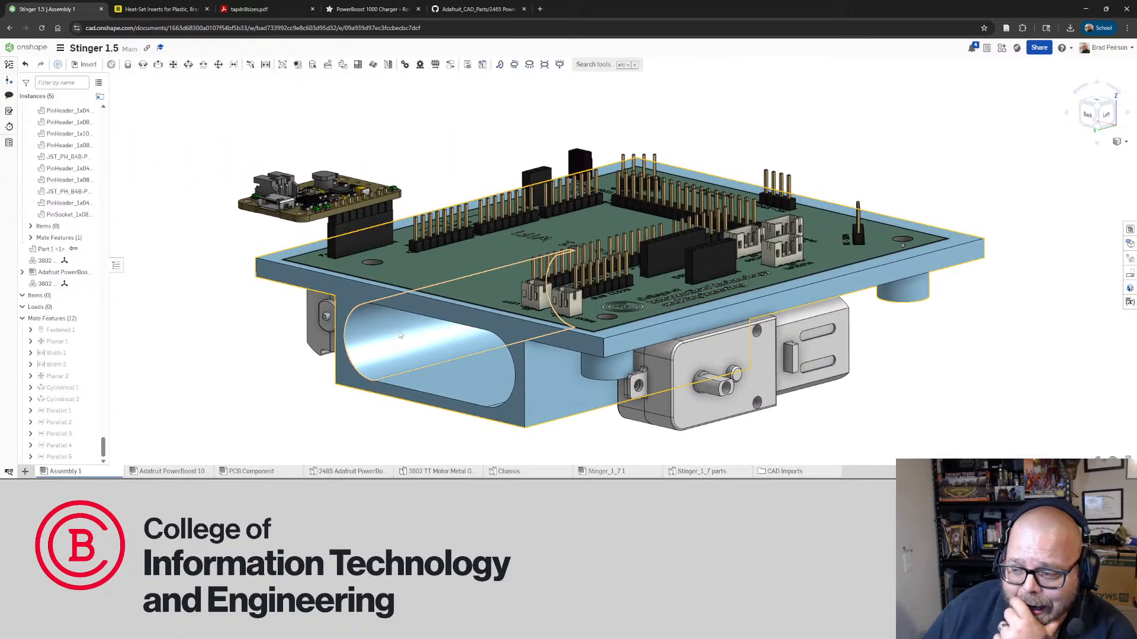
pyautogui.moveTo(423, 371); pyautogui.dragTo(457, 359, button='right')
pyautogui.moveTo(457, 359); pyautogui.dragTo(481, 358)
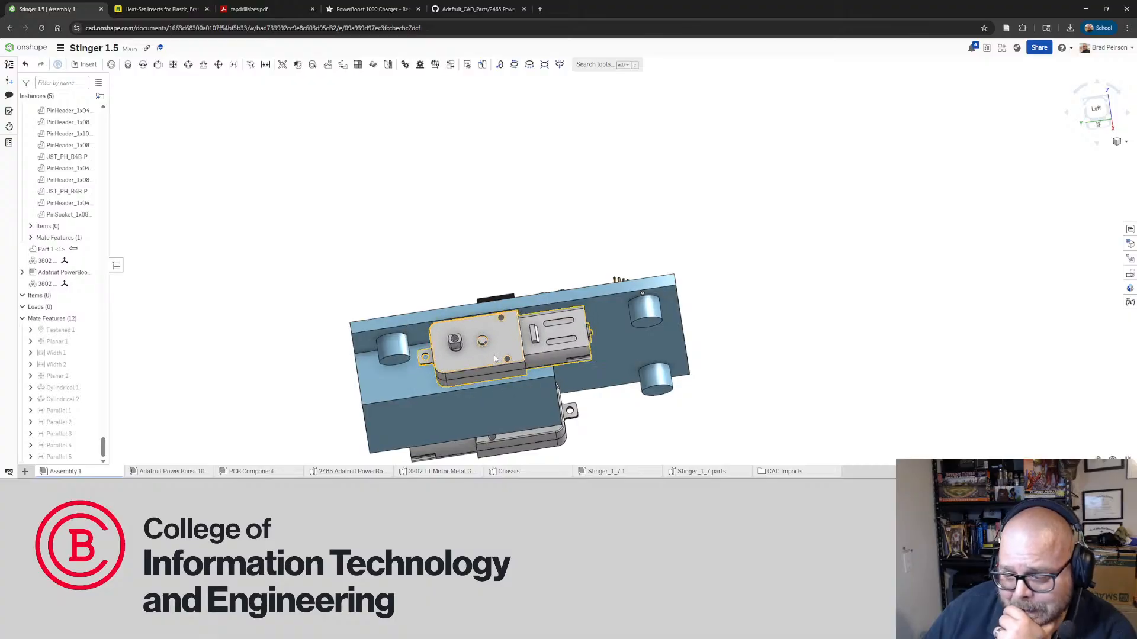
pyautogui.moveTo(493, 354); pyautogui.dragTo(558, 375, button='right')
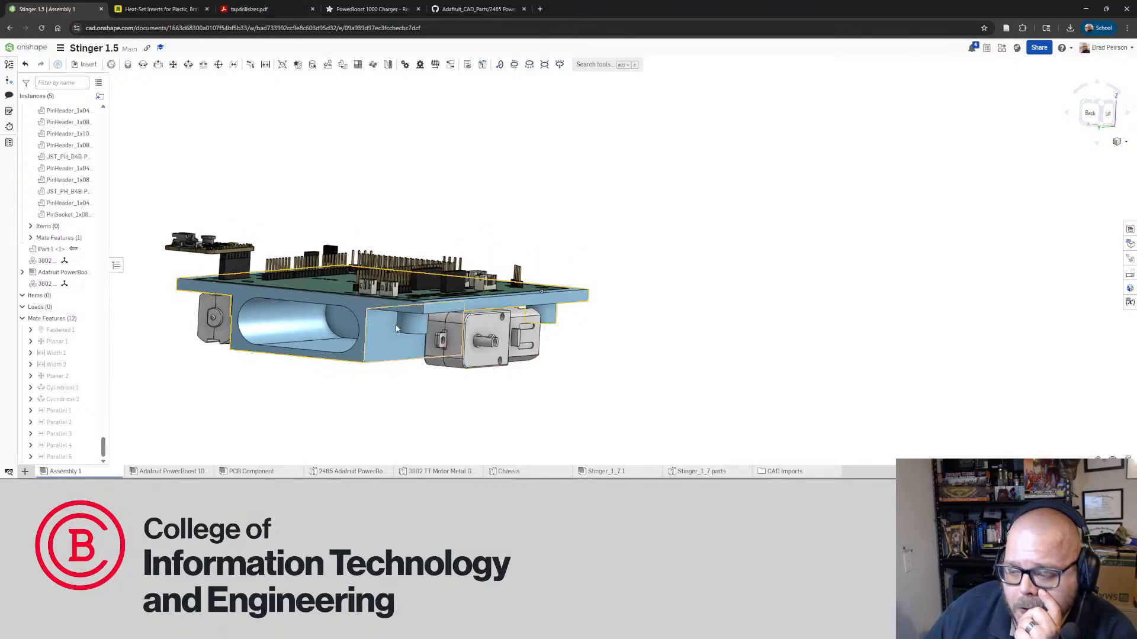
pyautogui.scroll(5, 382, 346)
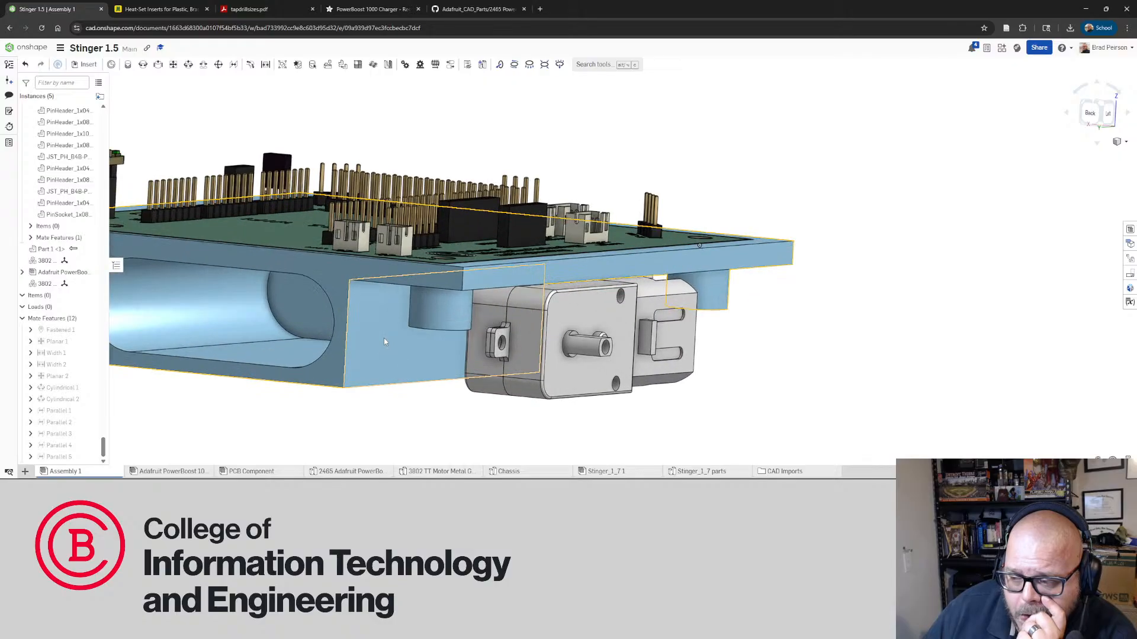
pyautogui.moveTo(383, 340); pyautogui.dragTo(424, 354, button='right')
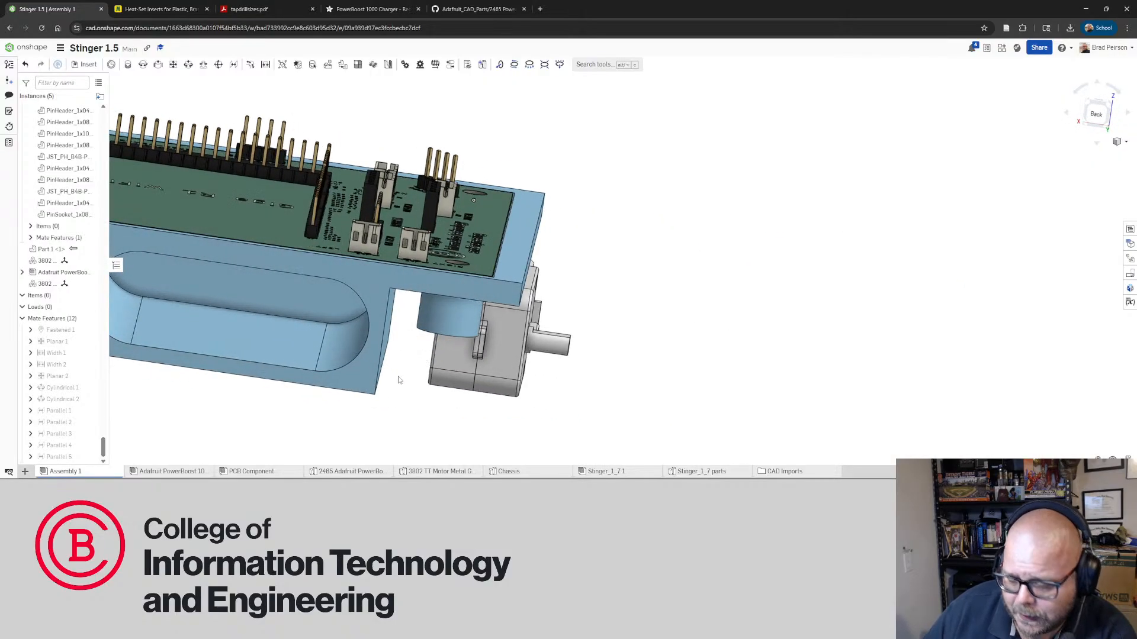
# Inspect the chassis box's oval opening from the back corner, selecting its upper inner face and the back face, and clear the selection
pyautogui.click(326, 309)
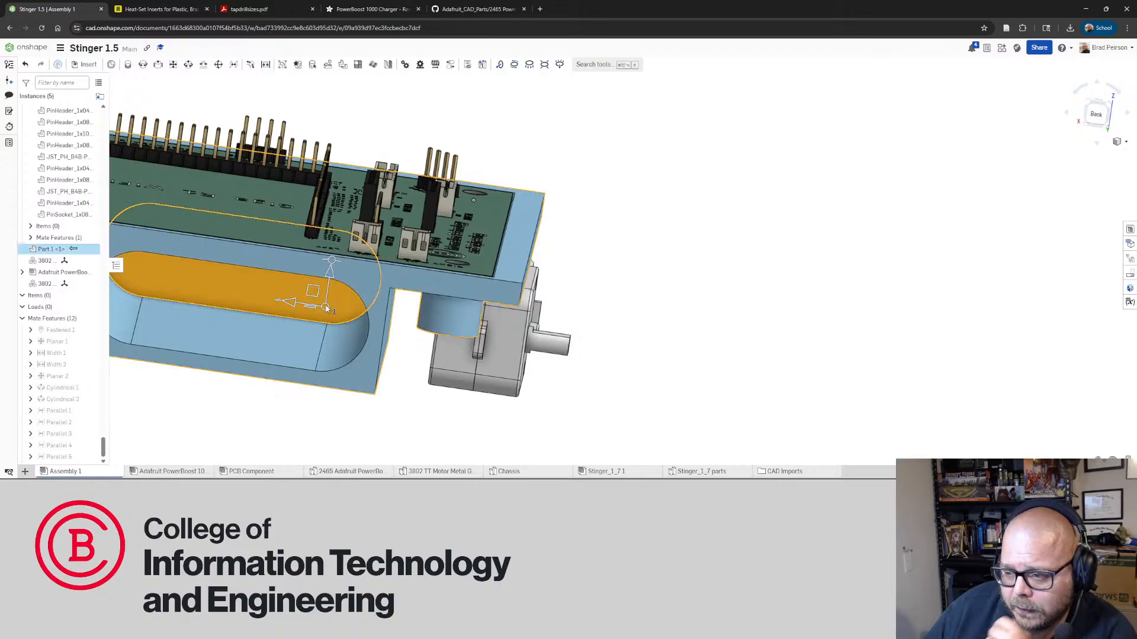
pyautogui.click(364, 378)
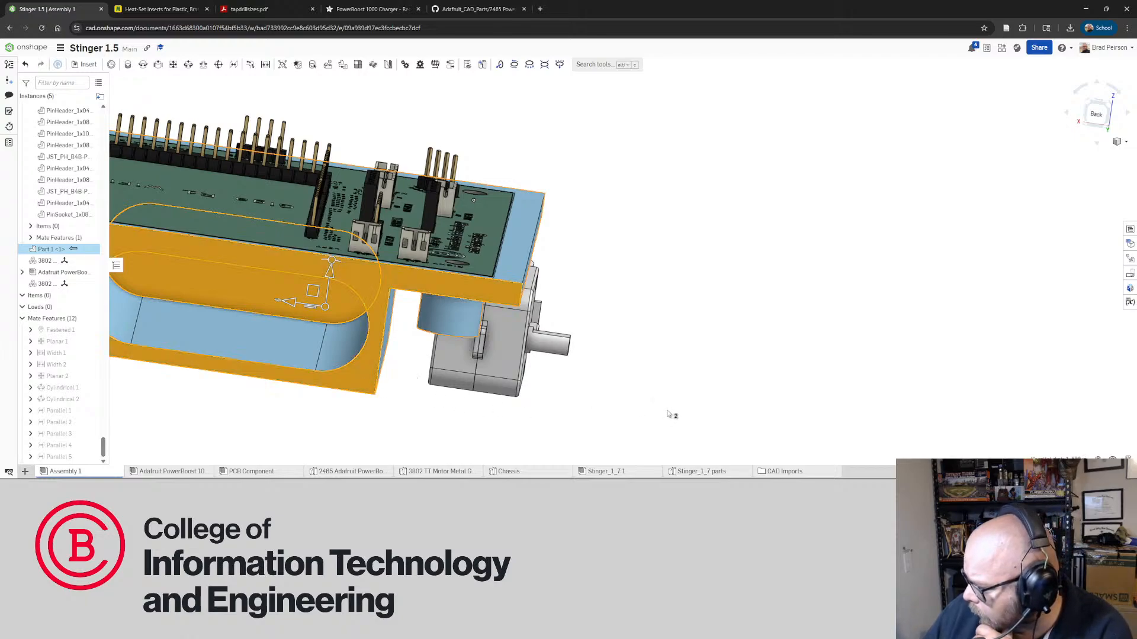
pyautogui.scroll(-5, 661, 417)
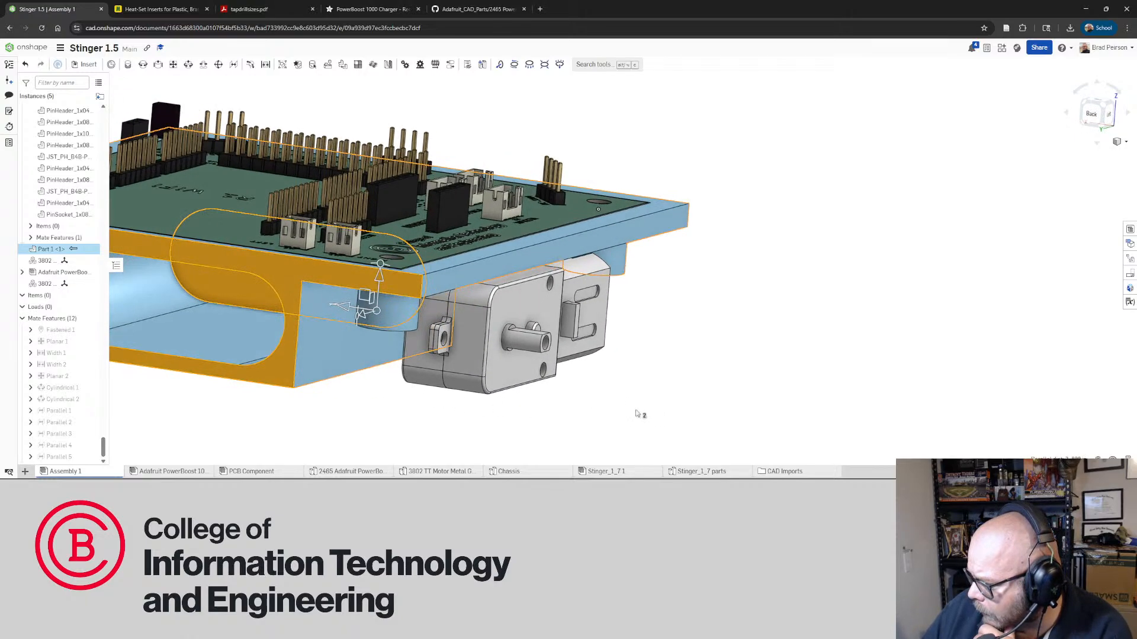
pyautogui.scroll(4, 471, 413)
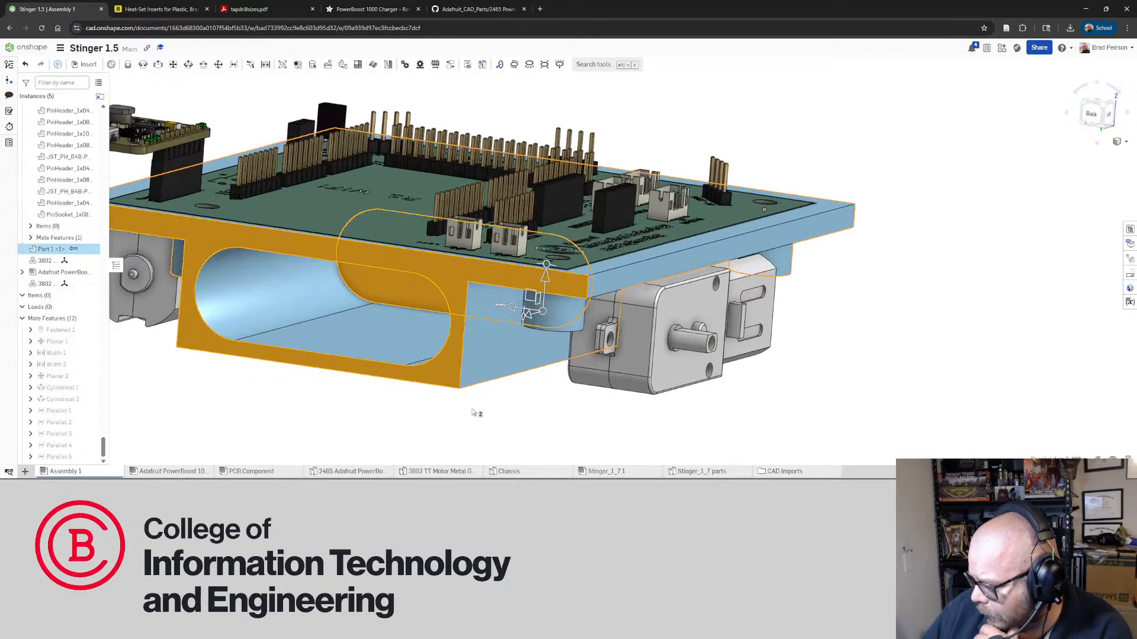
pyautogui.scroll(1, 472, 412)
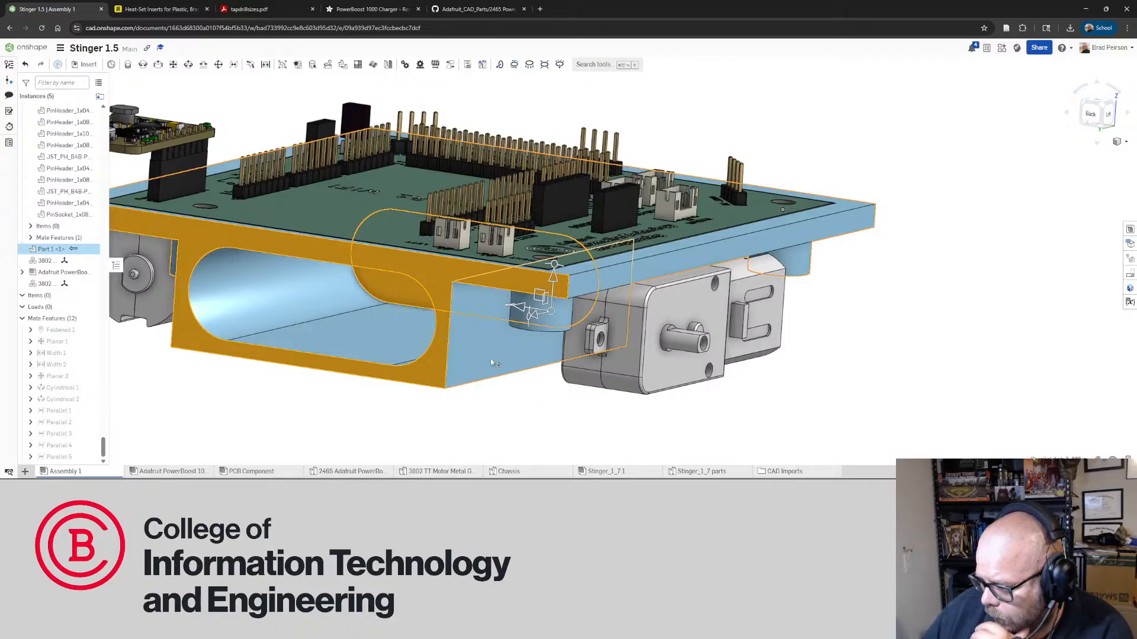
pyautogui.click(538, 419)
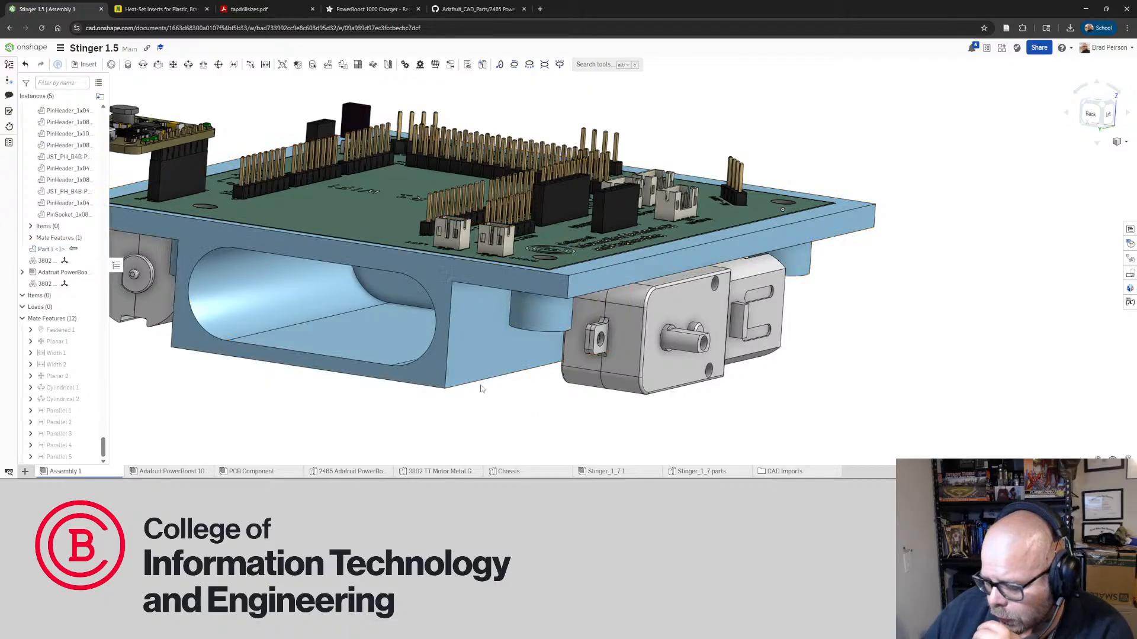
pyautogui.moveTo(490, 391); pyautogui.dragTo(488, 390, button='right')
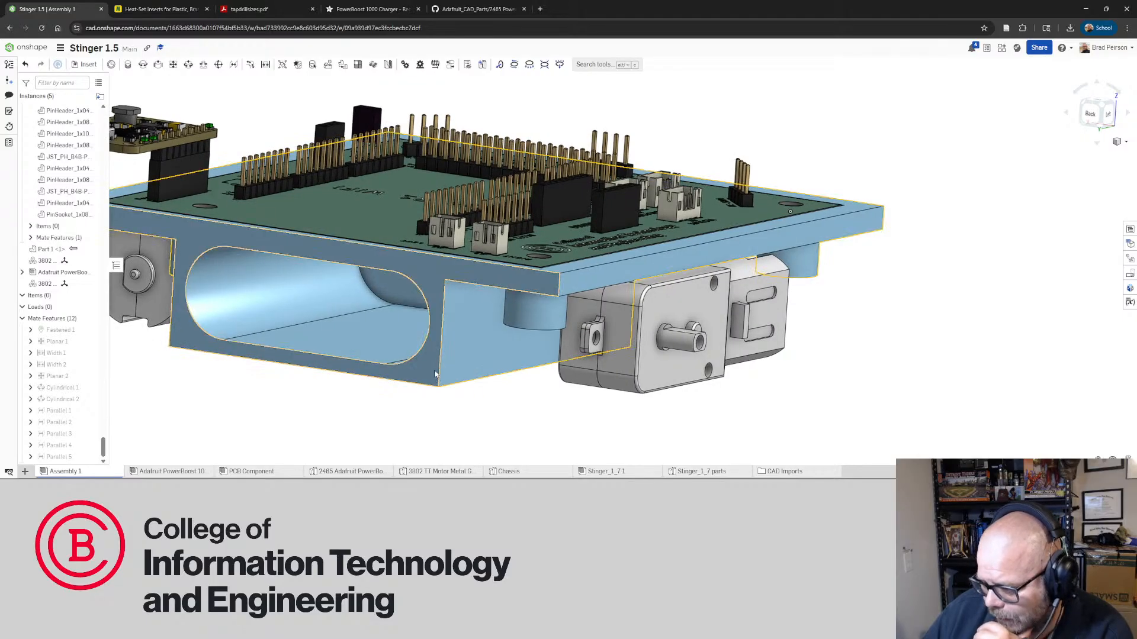
# Inspect the left motor's shaft and mounting tab up close and the chassis box wall beside it, then view the opposite side
pyautogui.moveTo(676, 365); pyautogui.dragTo(615, 365, button='right')
pyautogui.scroll(4, 616, 365)
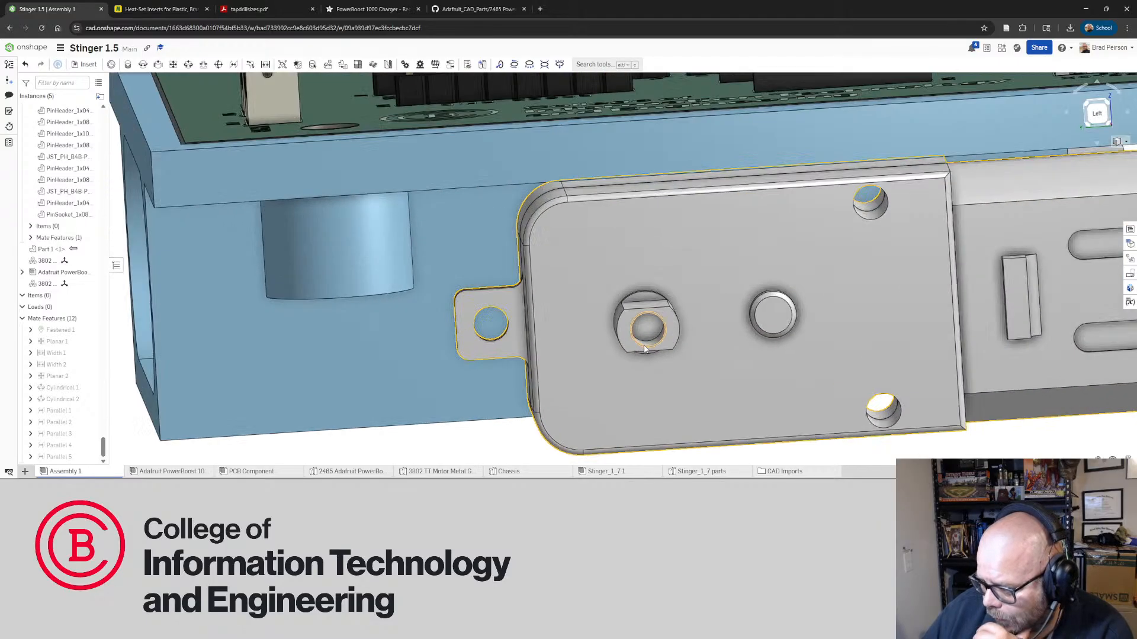
pyautogui.click(650, 349)
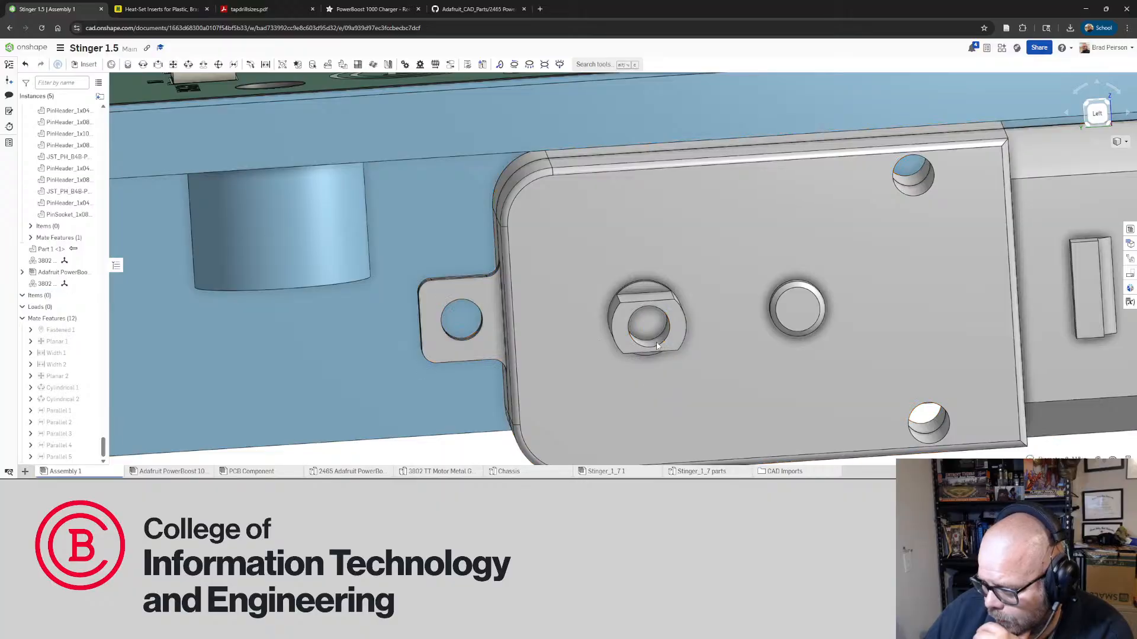
pyautogui.scroll(-1, 639, 330)
pyautogui.moveTo(641, 350); pyautogui.dragTo(282, 356, button='right')
pyautogui.scroll(-3, 620, 335)
pyautogui.click(268, 356)
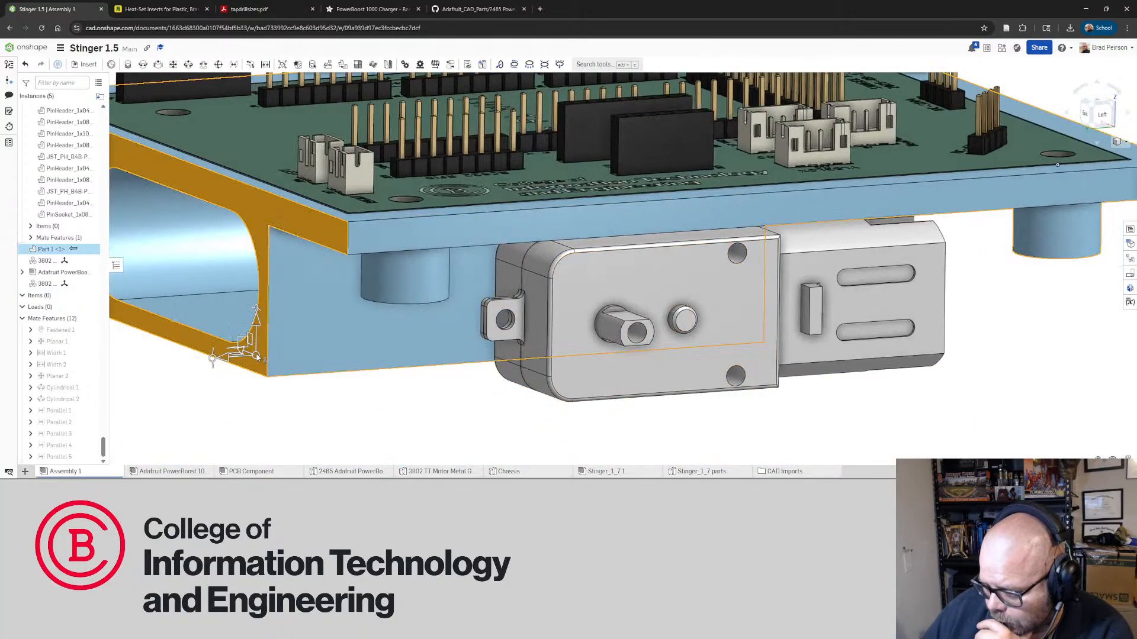
pyautogui.moveTo(387, 344); pyautogui.dragTo(660, 382, button='right')
pyautogui.click(660, 381)
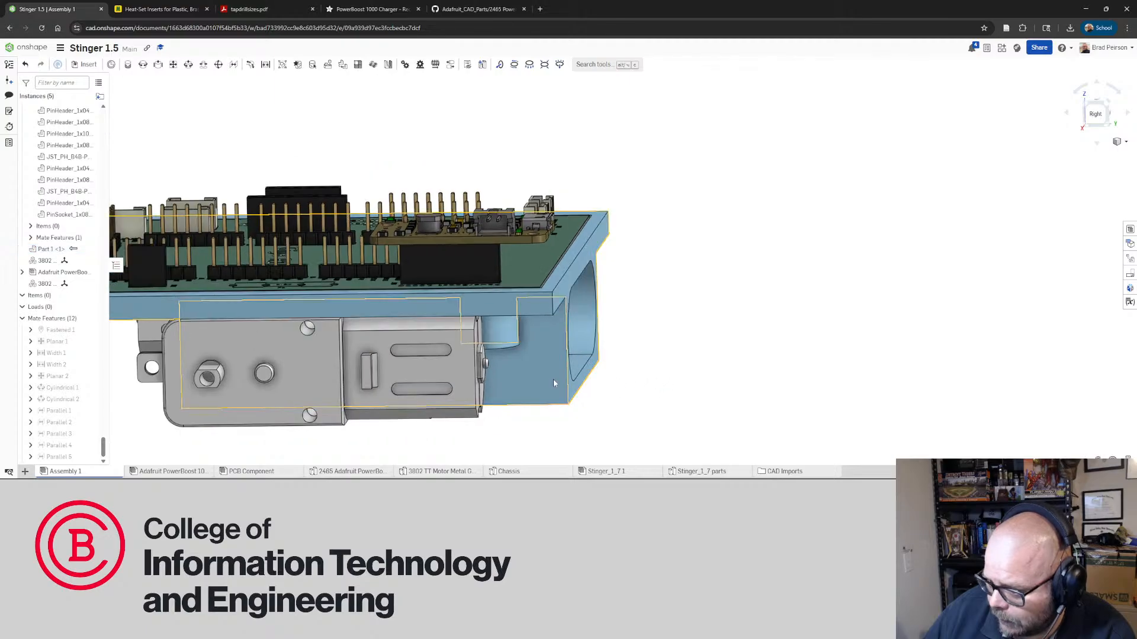
# Measure the distance between the two board mounting holes at the rear edge near the LEFT and RIGHT connectors
pyautogui.moveTo(554, 380); pyautogui.dragTo(515, 418, button='right')
pyautogui.scroll(-4, 527, 399)
pyautogui.press('f')
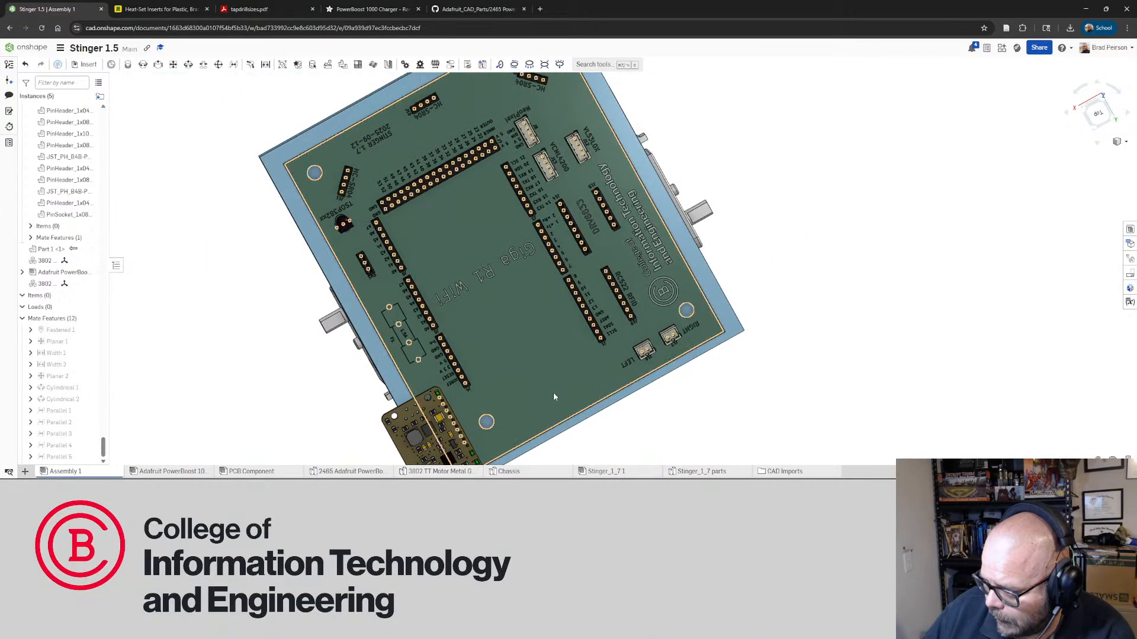
pyautogui.scroll(5, 637, 386)
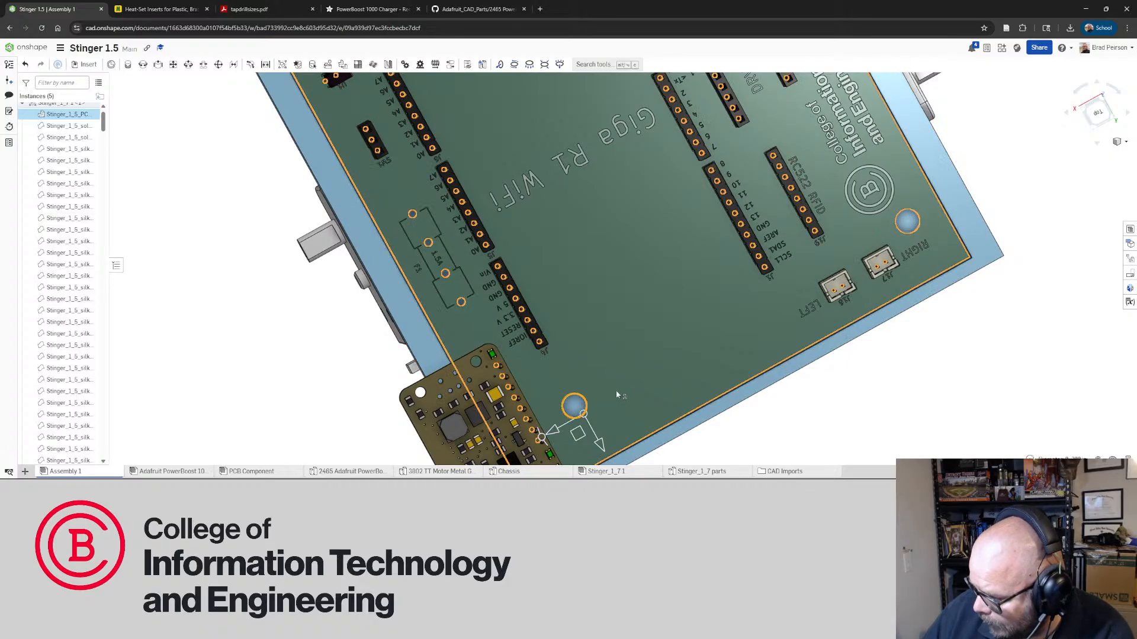
pyautogui.click(914, 237)
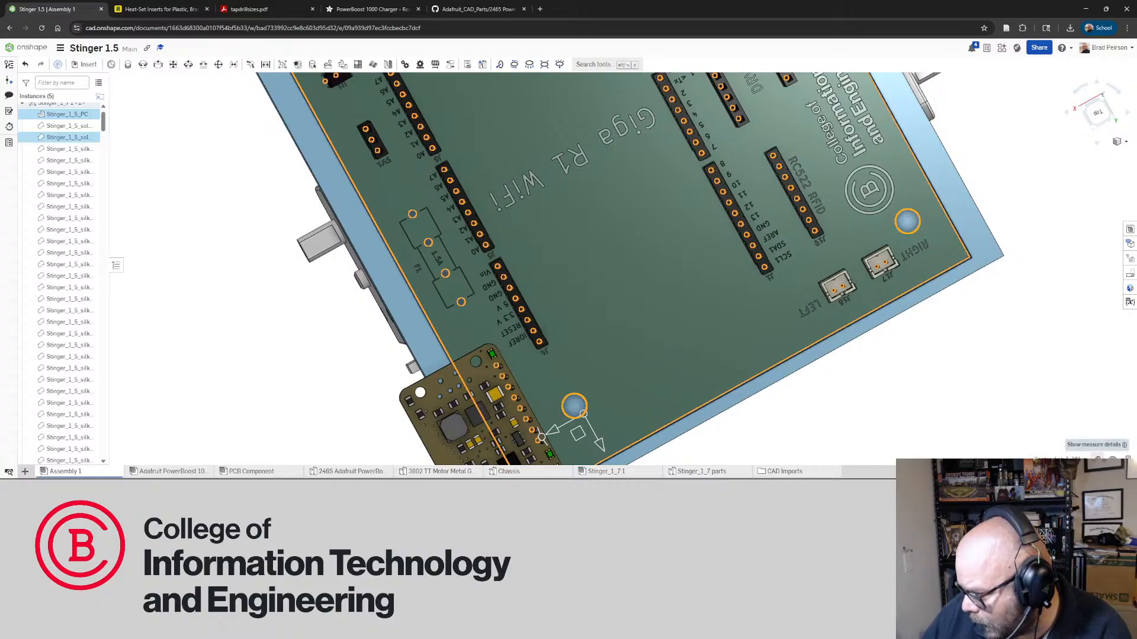
pyautogui.click(1099, 453)
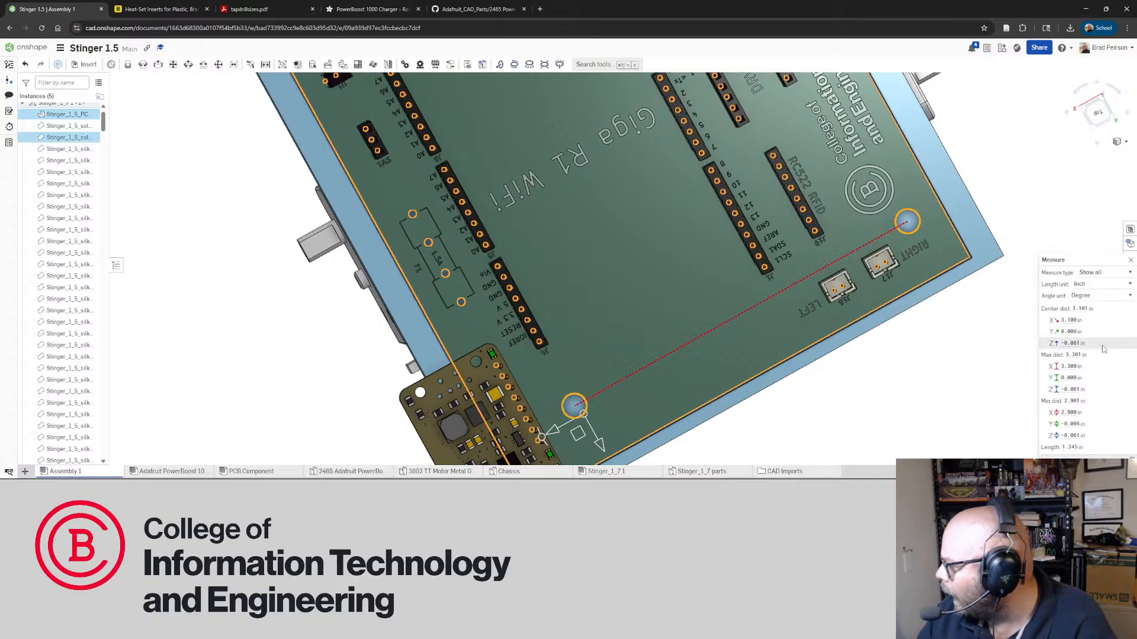
pyautogui.click(892, 363)
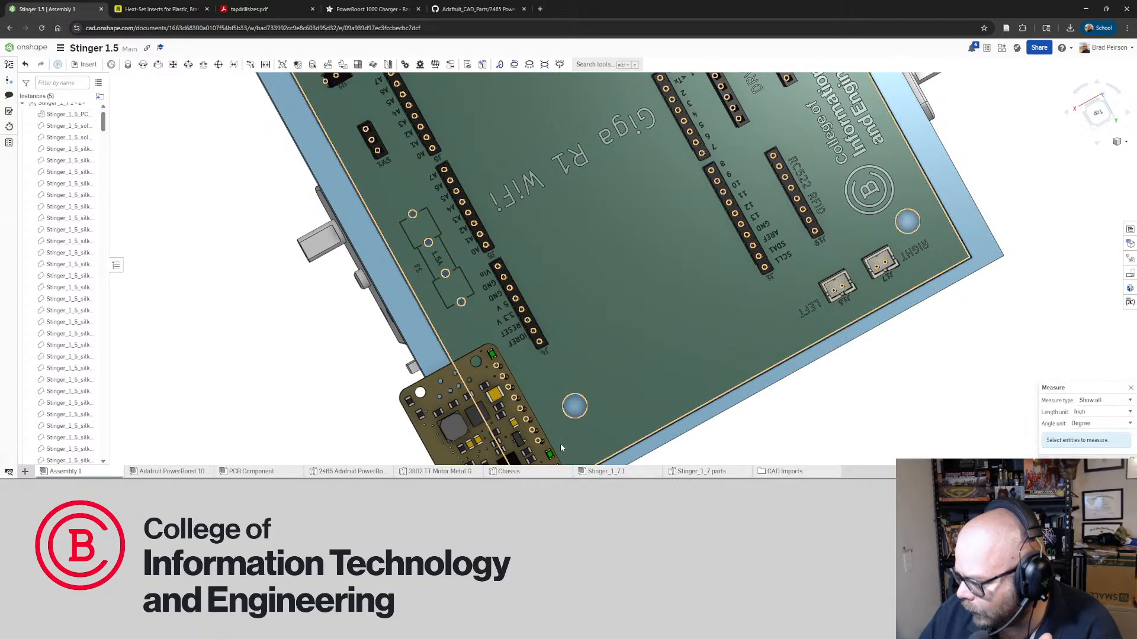
# Measure the diameter of the left motor's shaft bore and clear the selection
pyautogui.moveTo(958, 215); pyautogui.dragTo(1030, 214, button='right')
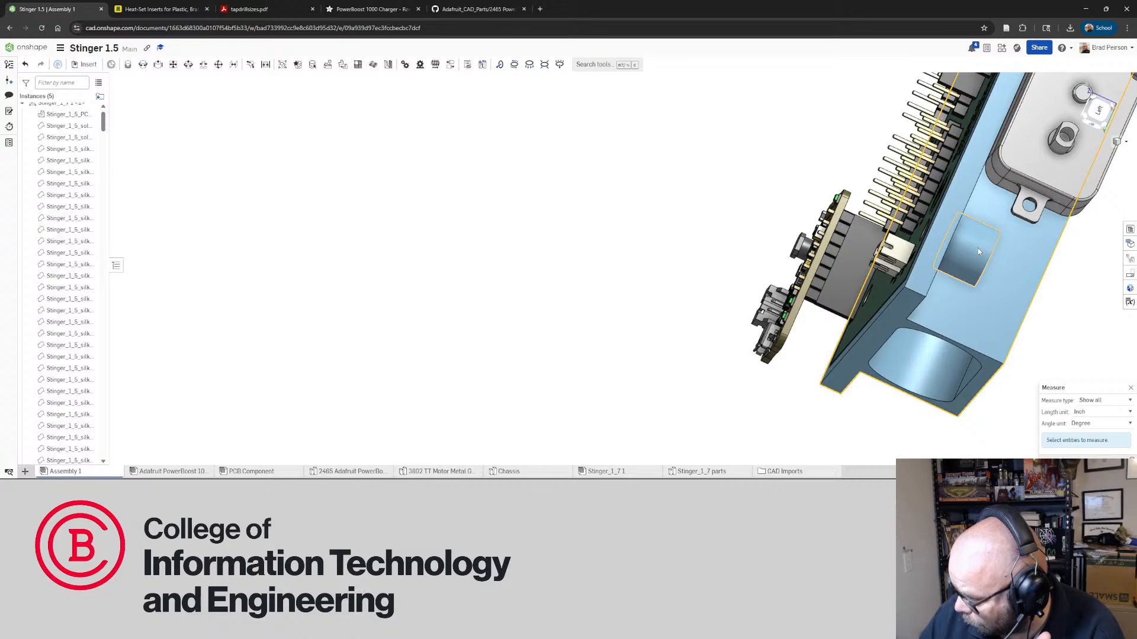
pyautogui.moveTo(980, 248); pyautogui.dragTo(980, 178, button='right')
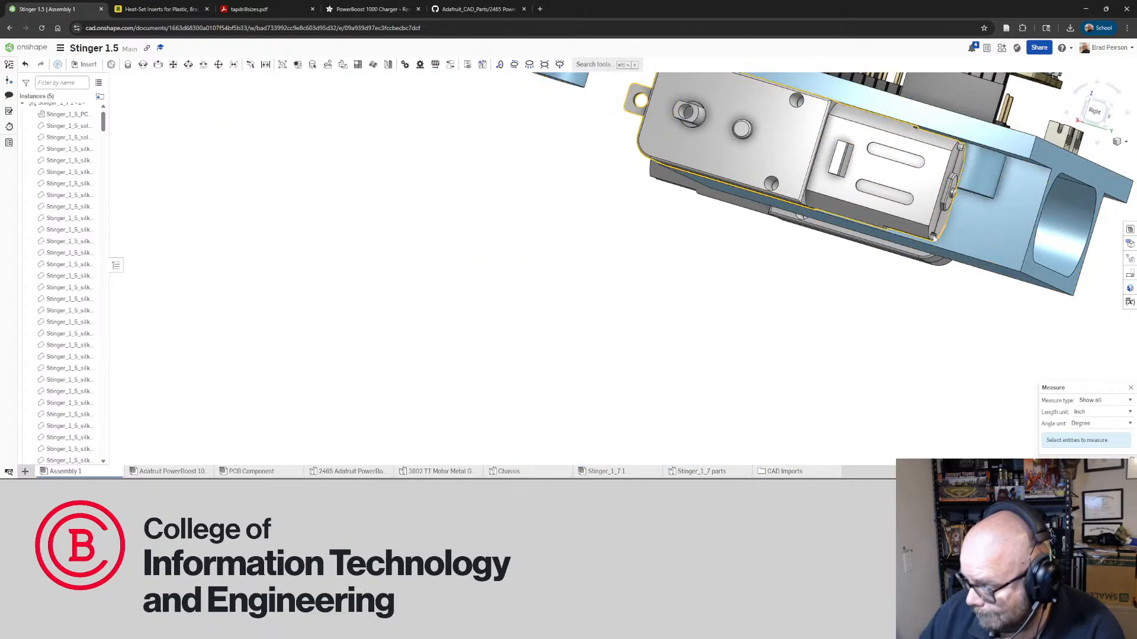
pyautogui.moveTo(926, 264); pyautogui.dragTo(938, 188, button='right')
pyautogui.scroll(-5, 919, 222)
pyautogui.scroll(10, 938, 188)
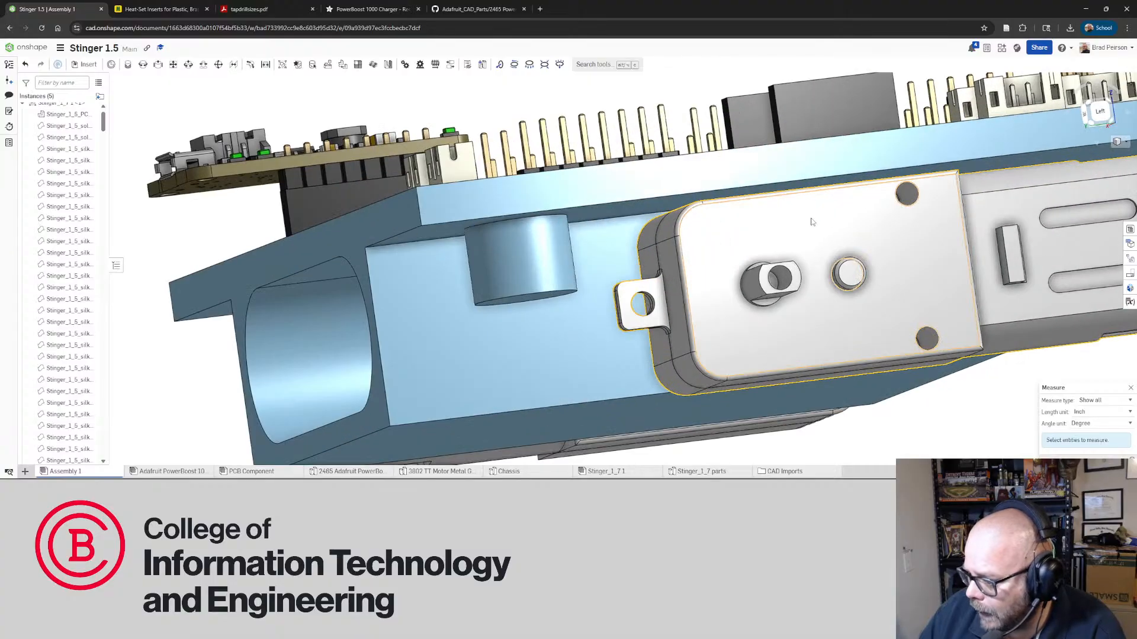
pyautogui.moveTo(763, 256); pyautogui.dragTo(746, 281, button='right')
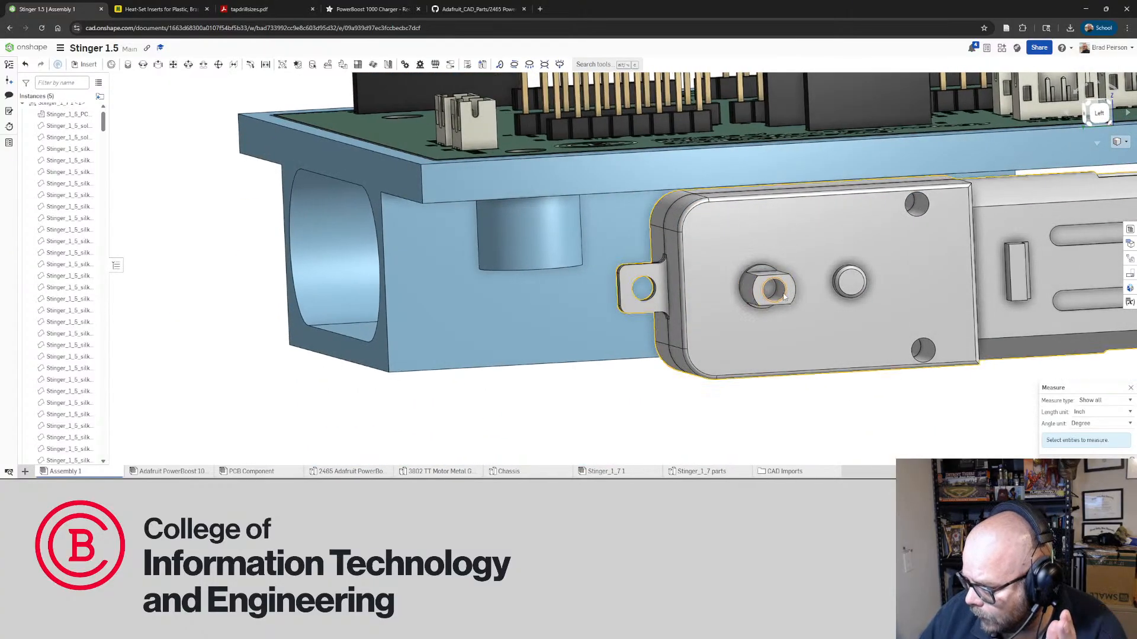
pyautogui.click(780, 290)
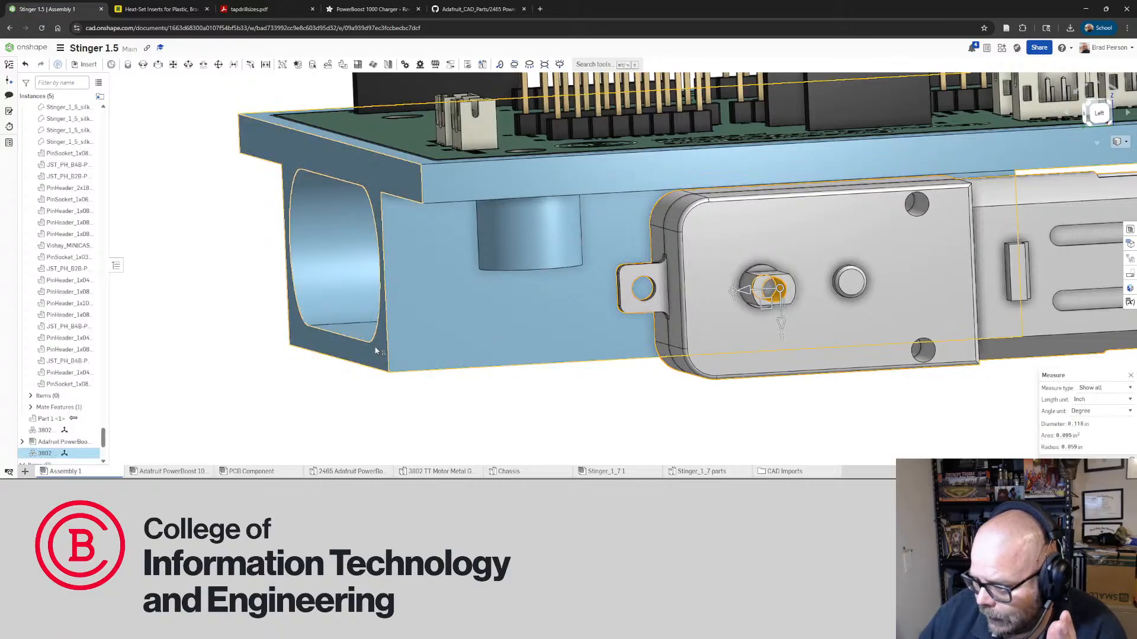
pyautogui.click(541, 400)
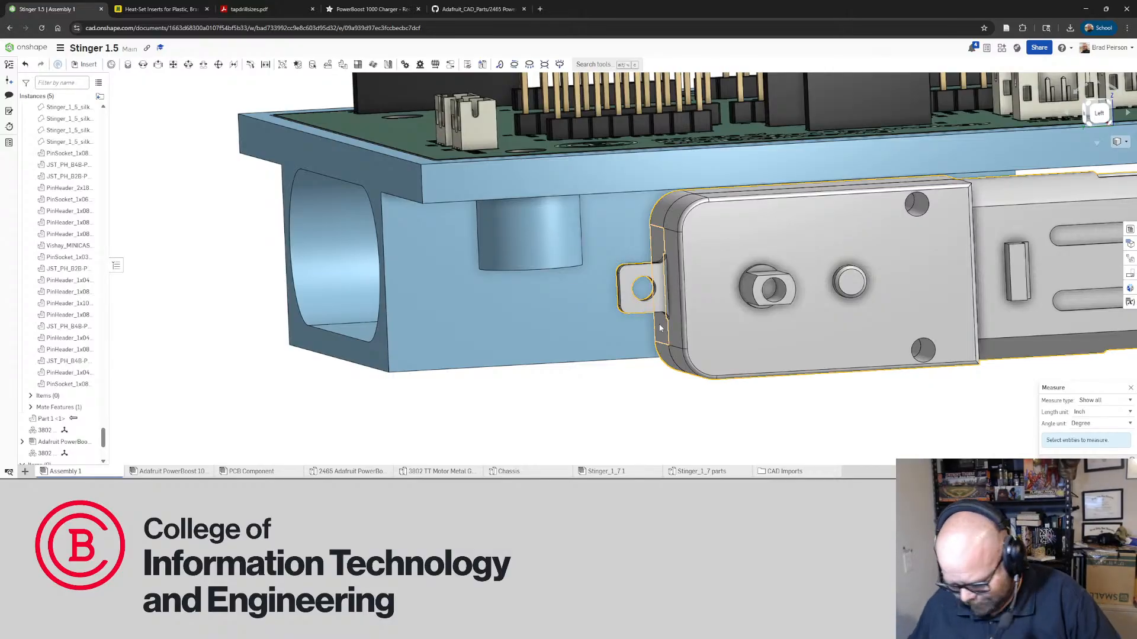
# Examine the left motor's rear tab and shaft relative to the rear standoff from the side, behind and the back corner
pyautogui.press('F1')
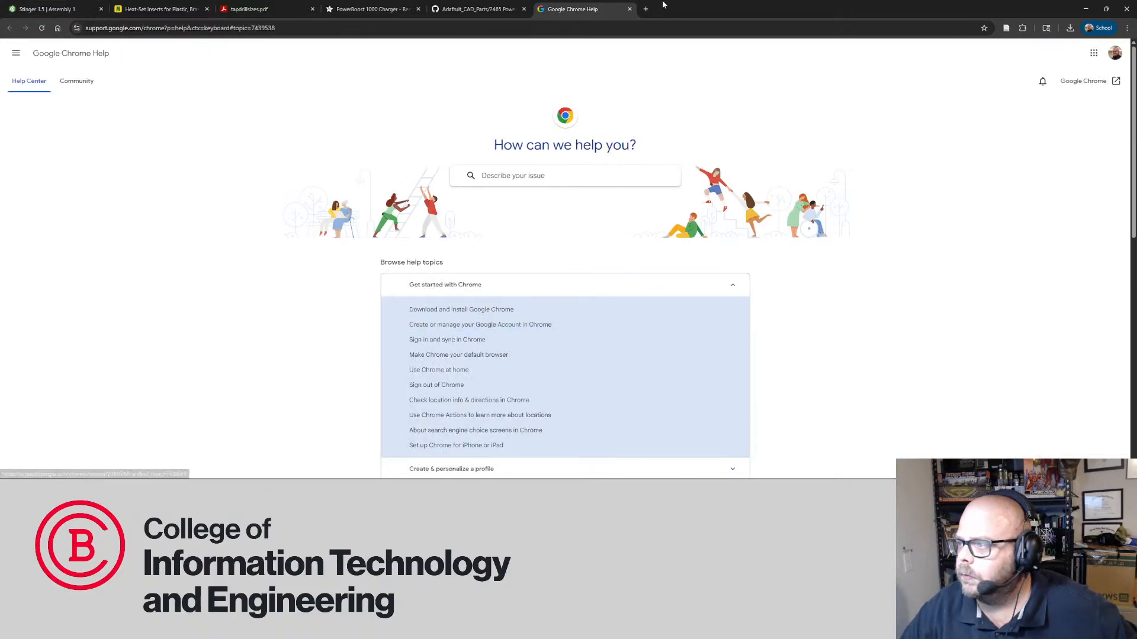
pyautogui.click(630, 9)
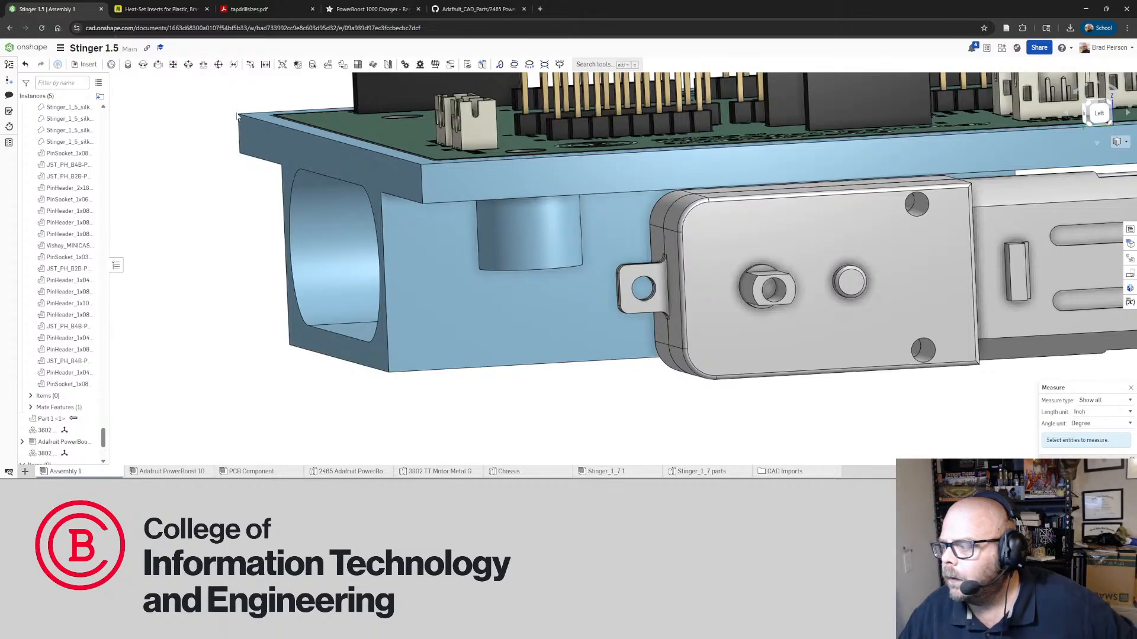
pyautogui.moveTo(602, 263); pyautogui.dragTo(586, 235, button='right')
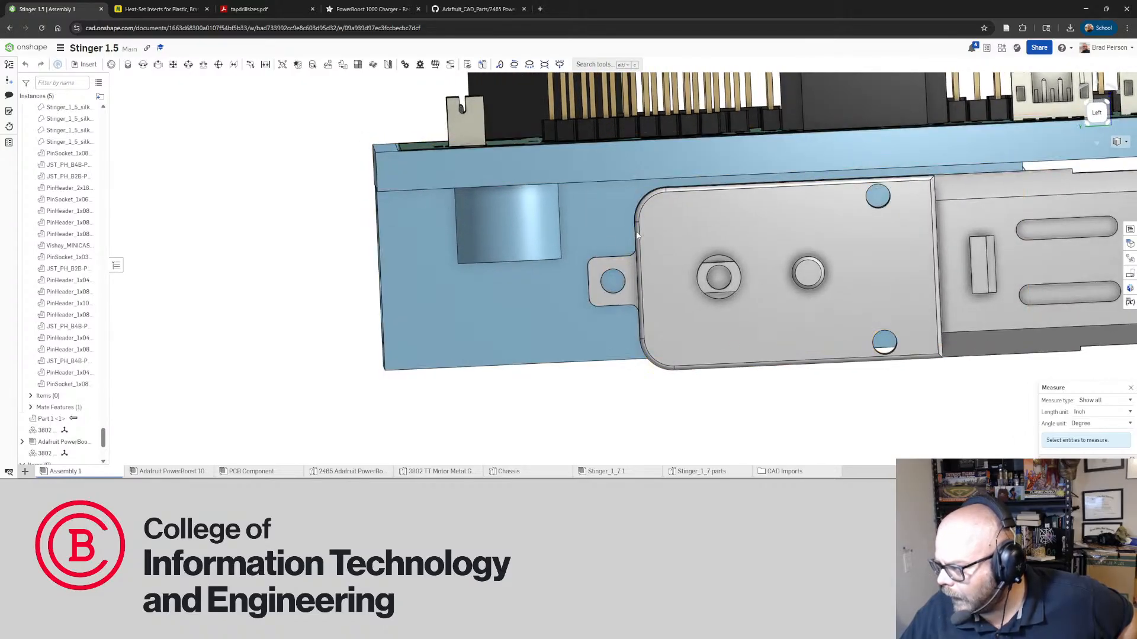
pyautogui.moveTo(672, 244); pyautogui.dragTo(670, 234)
pyautogui.moveTo(670, 234); pyautogui.dragTo(697, 269, button='right')
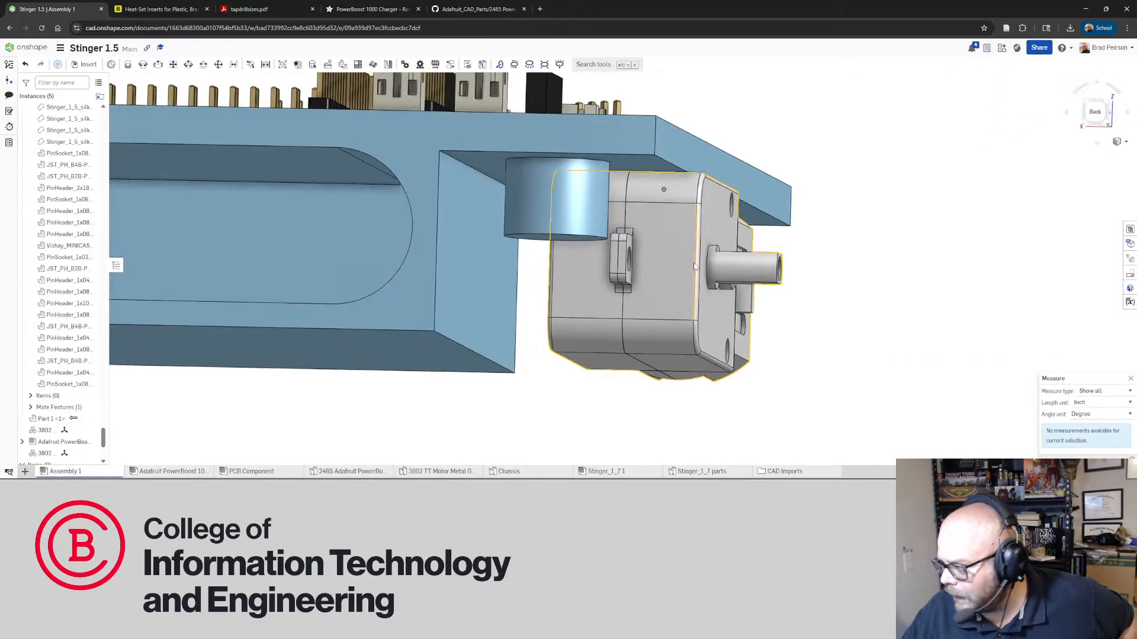
pyautogui.moveTo(697, 271); pyautogui.dragTo(678, 274)
pyautogui.moveTo(678, 271); pyautogui.dragTo(595, 280, button='right')
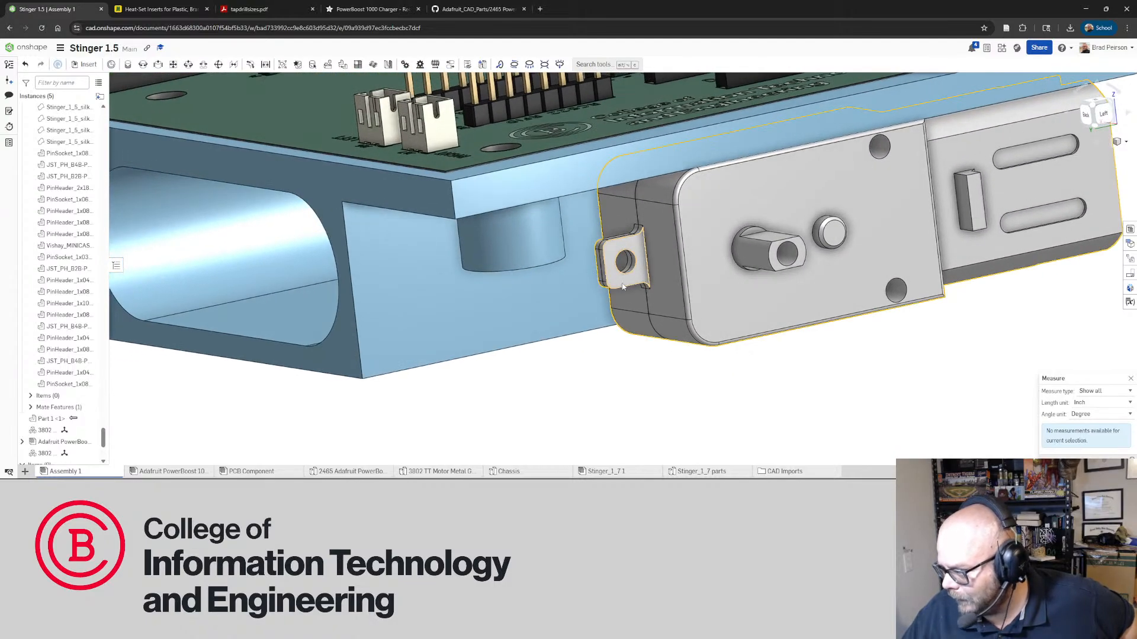
pyautogui.scroll(3, 591, 279)
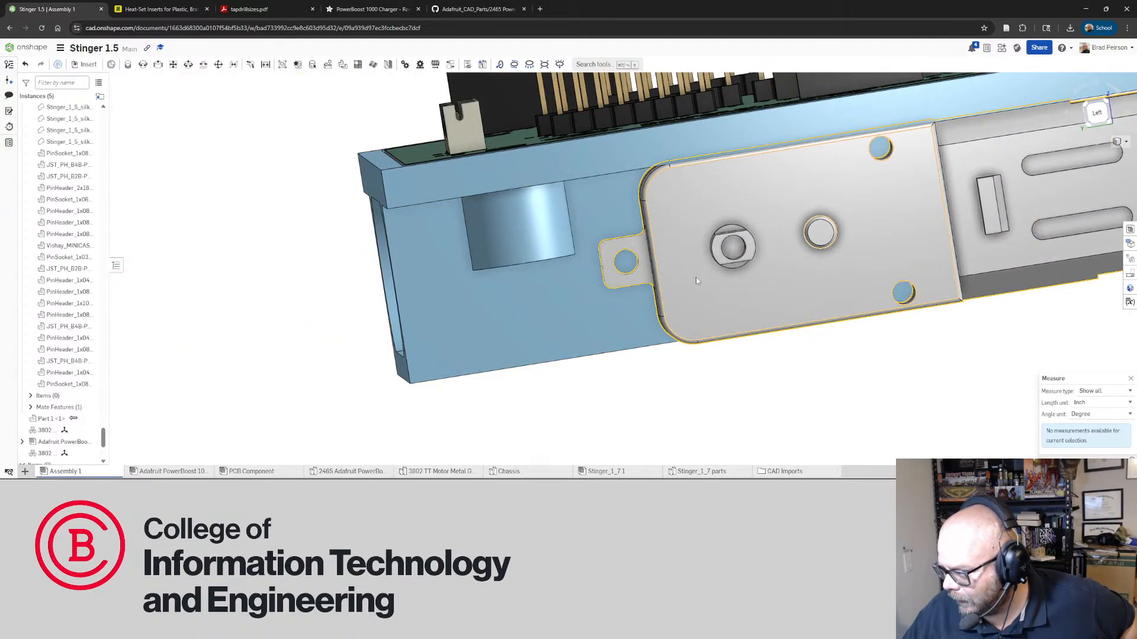
pyautogui.moveTo(658, 275)
pyautogui.mouseDown(button='right')
pyautogui.moveTo(664, 249)
pyautogui.moveTo(650, 278)
pyautogui.moveTo(658, 258)
pyautogui.moveTo(659, 271)
pyautogui.moveTo(645, 273)
pyautogui.mouseUp(button='right')
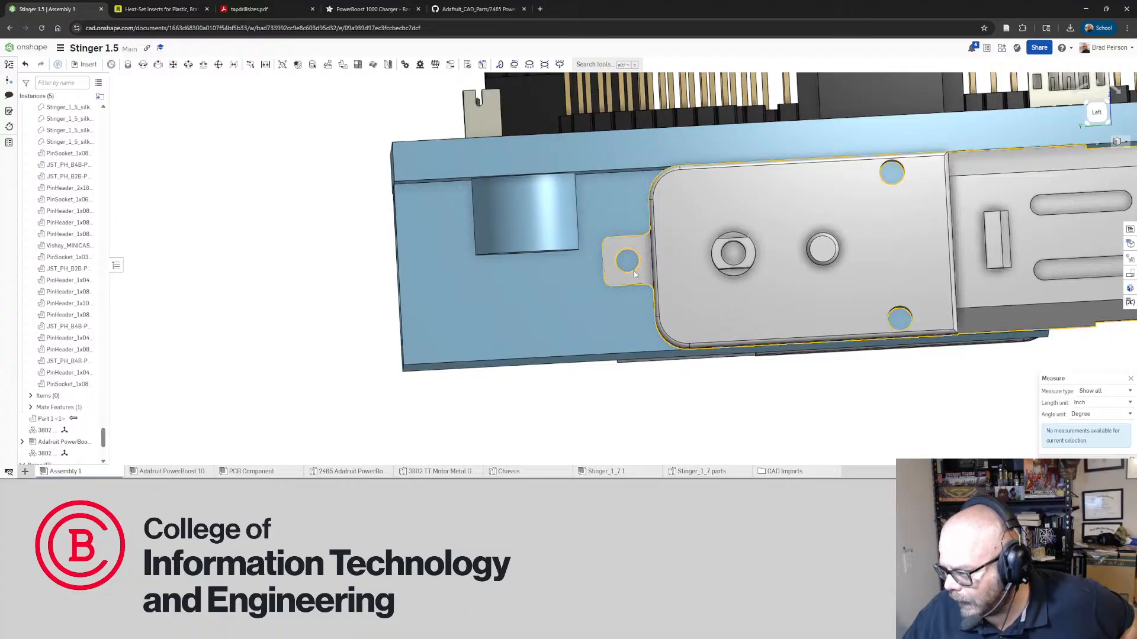
# Measure the left motor's tab hole, shaft bore and upper gearbox mounting hole together, and clear the selection
pyautogui.click(634, 271)
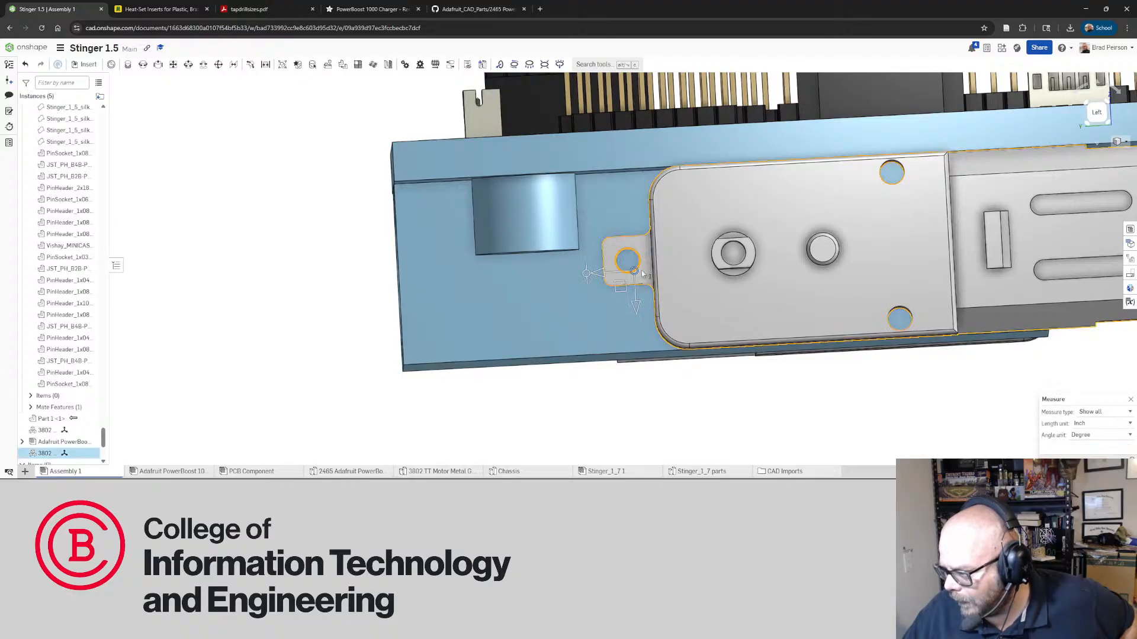
pyautogui.click(737, 268)
pyautogui.click(898, 183)
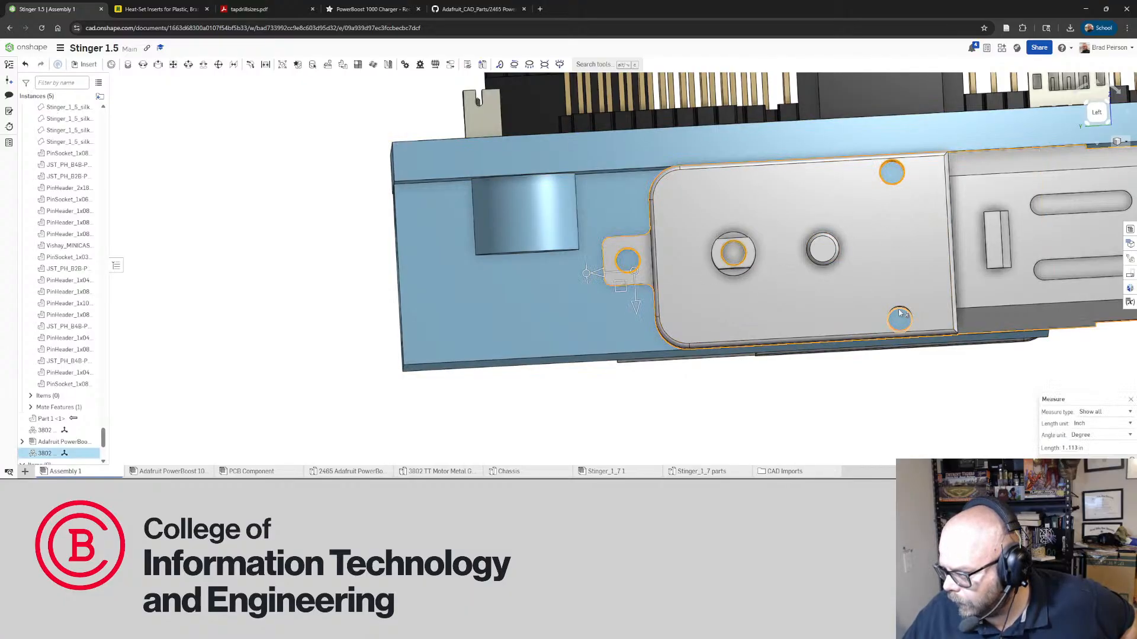
pyautogui.click(809, 386)
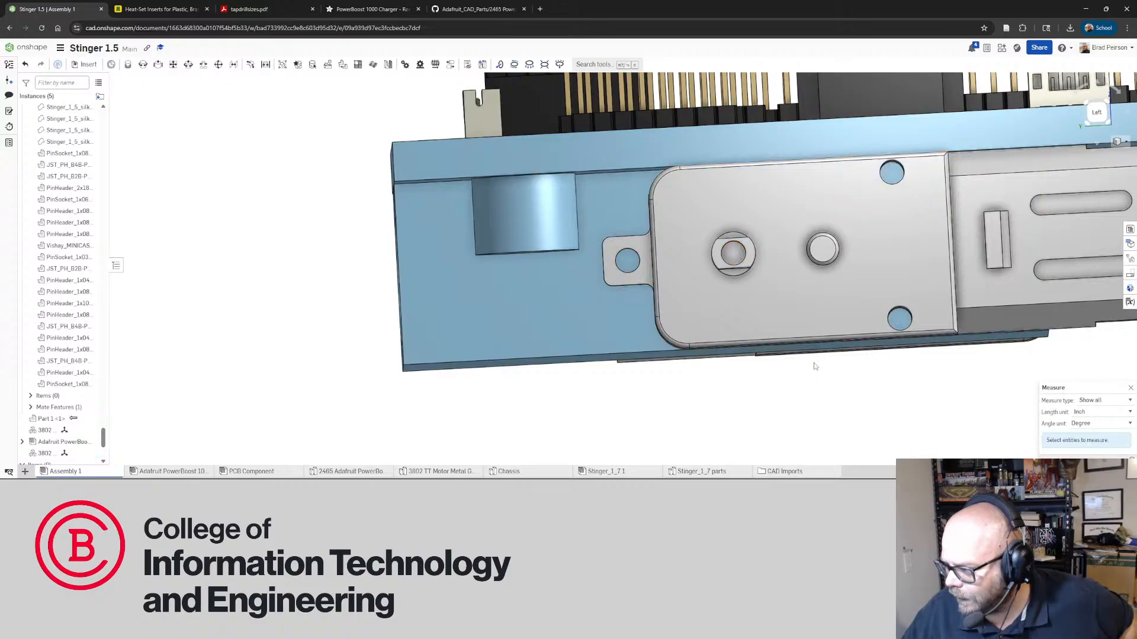
# Inspect the left motor's position on the chassis from the side and back corner, including the gap between its tab and the standoff
pyautogui.moveTo(813, 363); pyautogui.dragTo(811, 368, button='right')
pyautogui.scroll(-5, 815, 354)
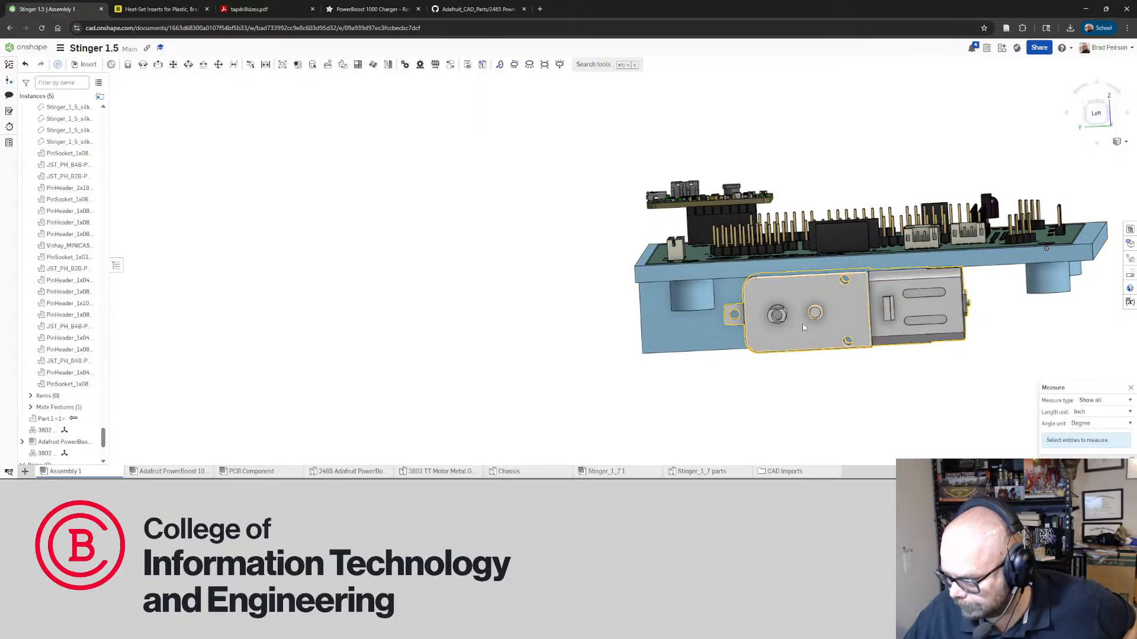
pyautogui.moveTo(803, 328); pyautogui.dragTo(844, 317, button='right')
pyautogui.scroll(5, 848, 325)
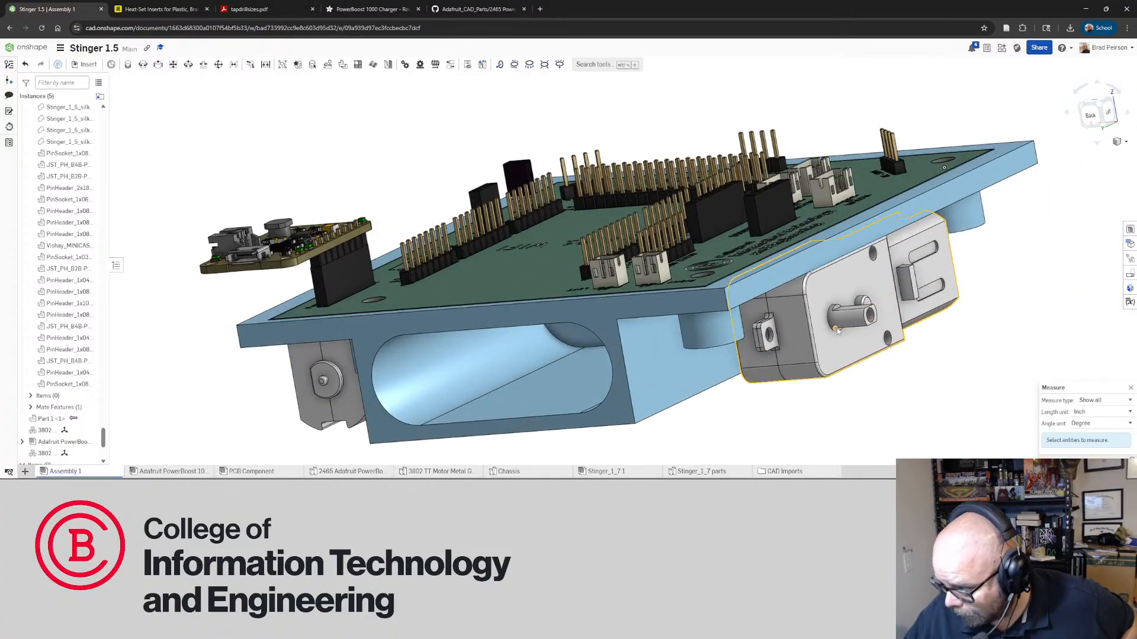
pyautogui.moveTo(848, 325); pyautogui.dragTo(774, 324, button='right')
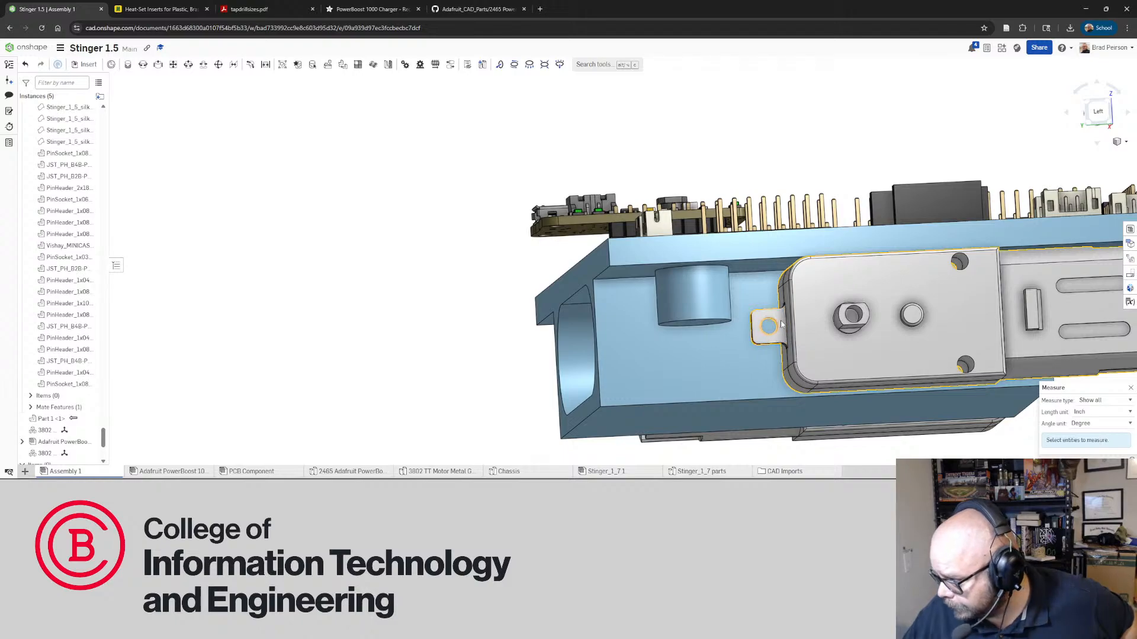
pyautogui.scroll(5, 770, 326)
pyautogui.scroll(-5, 743, 330)
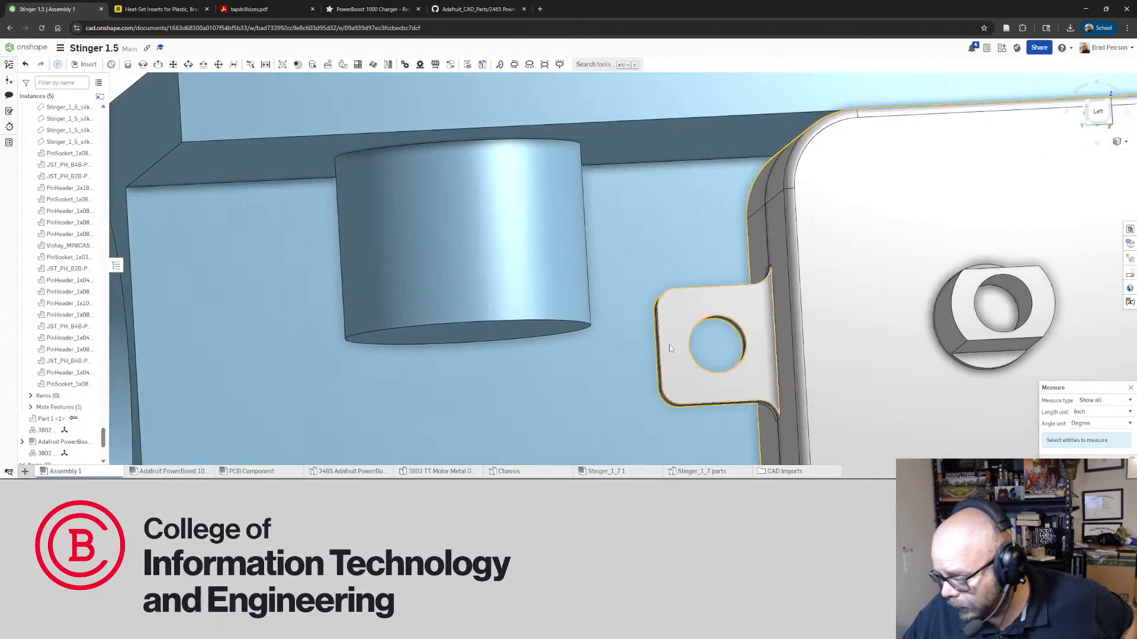
# Measure the center-to-center distance between the left motor's tab hole and shaft bore, and inspect its X and Y components
pyautogui.scroll(6, 757, 320)
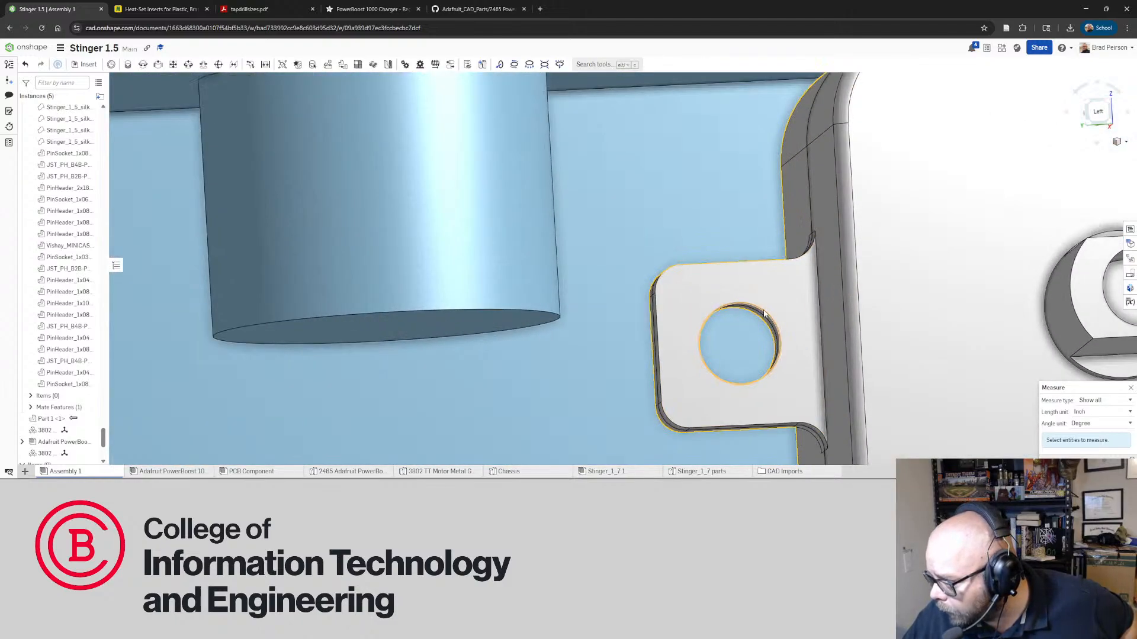
pyautogui.click(763, 315)
pyautogui.scroll(-4, 764, 314)
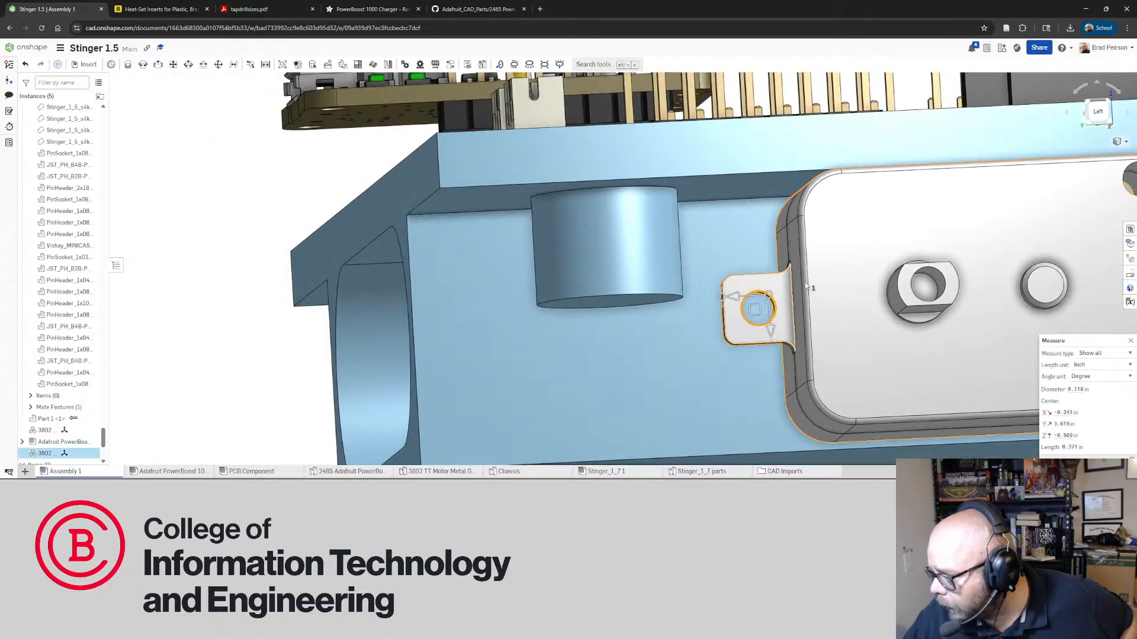
pyautogui.click(945, 299)
pyautogui.moveTo(946, 299); pyautogui.dragTo(959, 230, button='right')
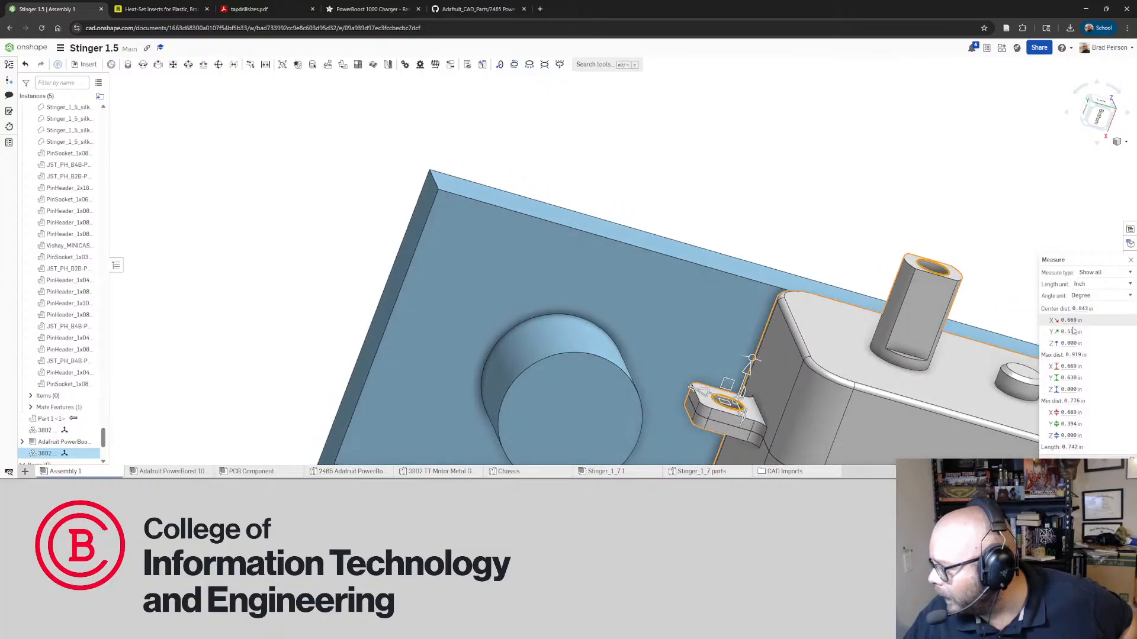
pyautogui.moveTo(1069, 368)
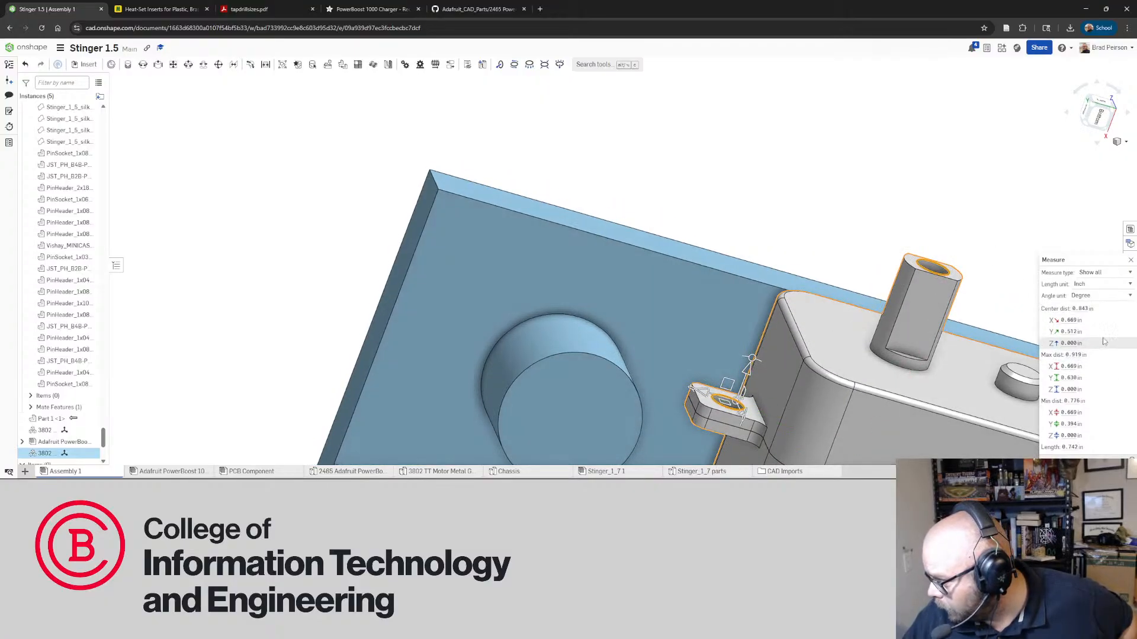
pyautogui.moveTo(1079, 320)
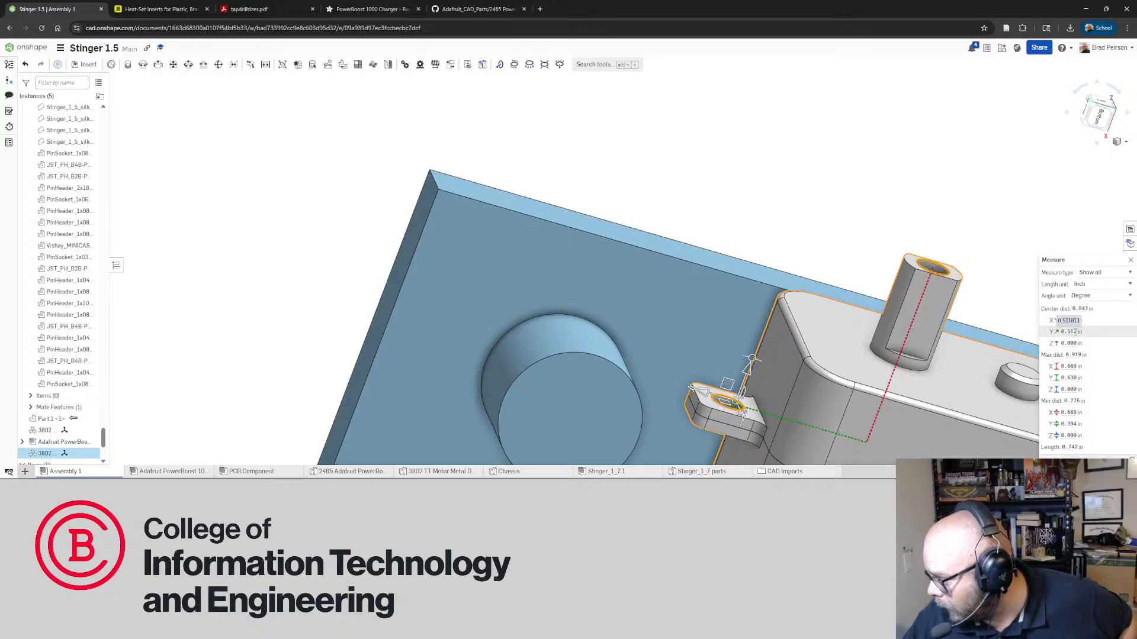
pyautogui.moveTo(925, 326); pyautogui.dragTo(913, 384, button='right')
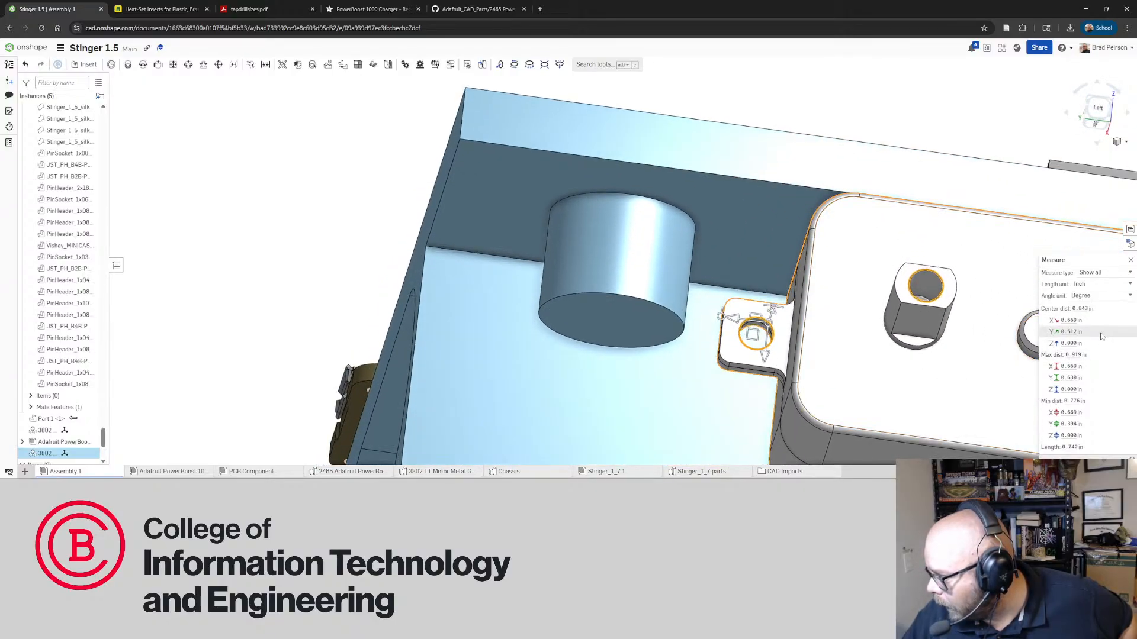
# Measure the center-to-center distance between the left motor's shaft bore and upper gearbox mounting hole, including its Y component, and clear the selection
pyautogui.moveTo(1100, 335)
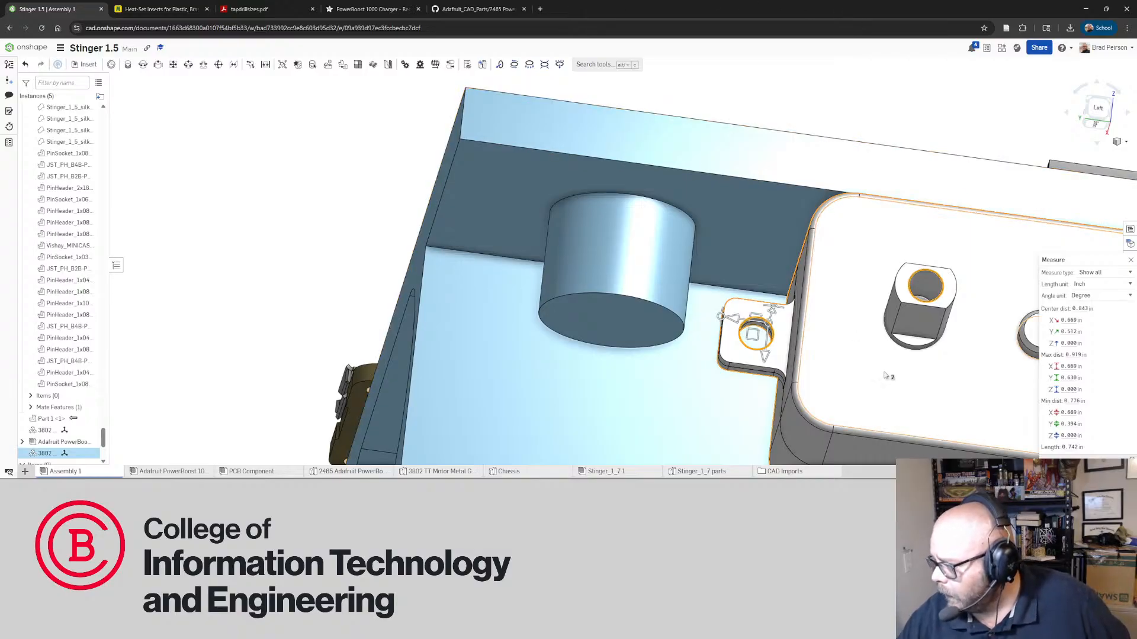
pyautogui.scroll(-8, 721, 266)
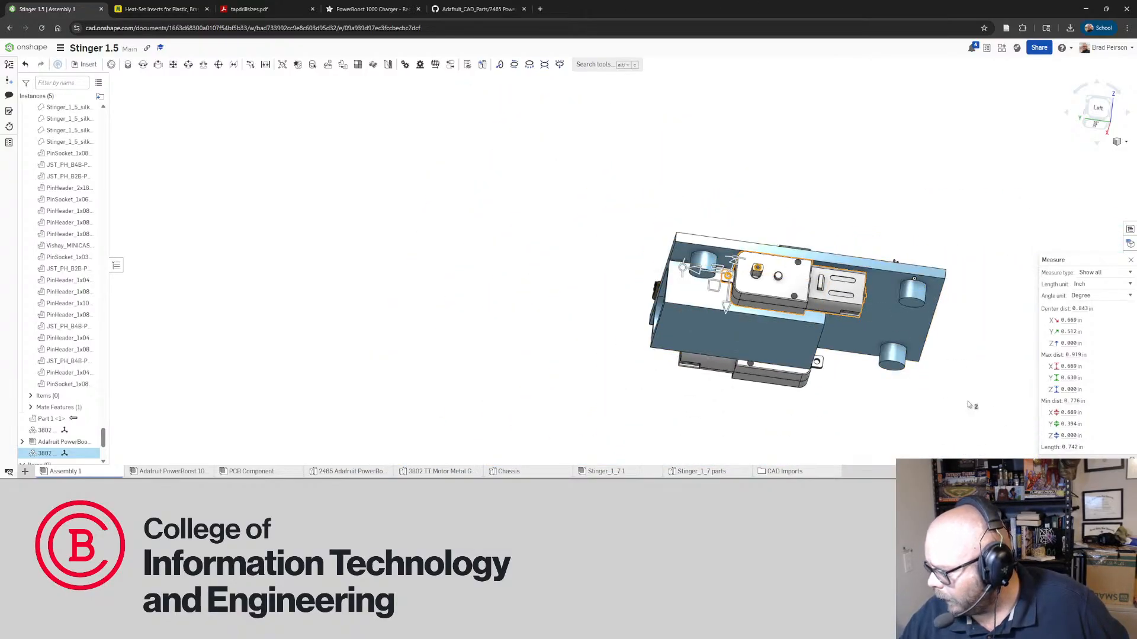
pyautogui.click(969, 402)
pyautogui.scroll(10, 815, 308)
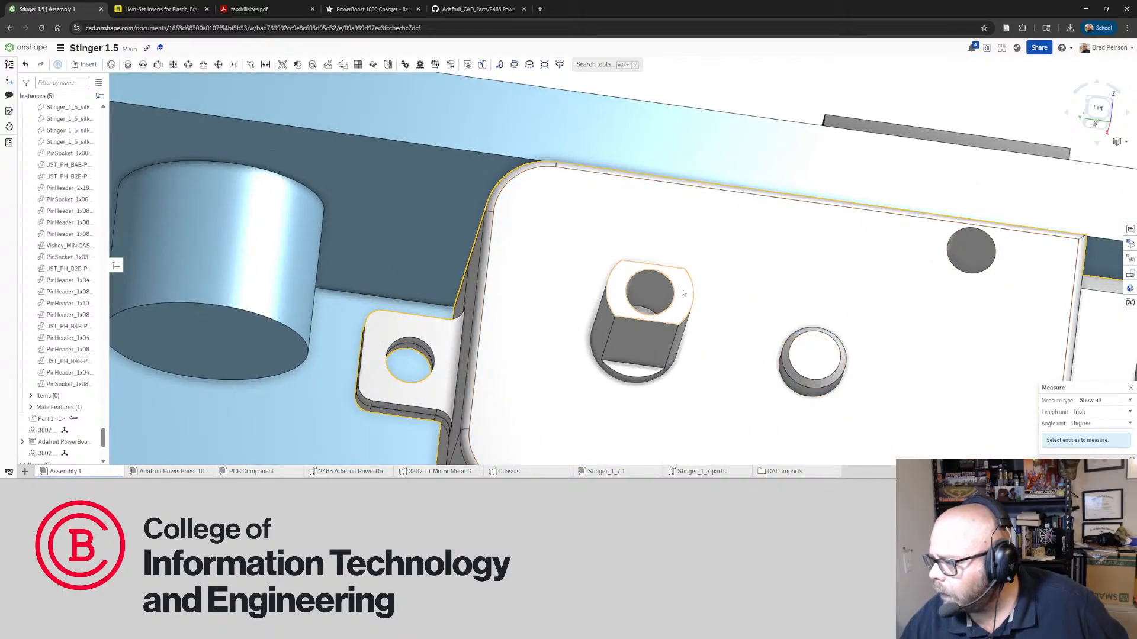
pyautogui.click(668, 282)
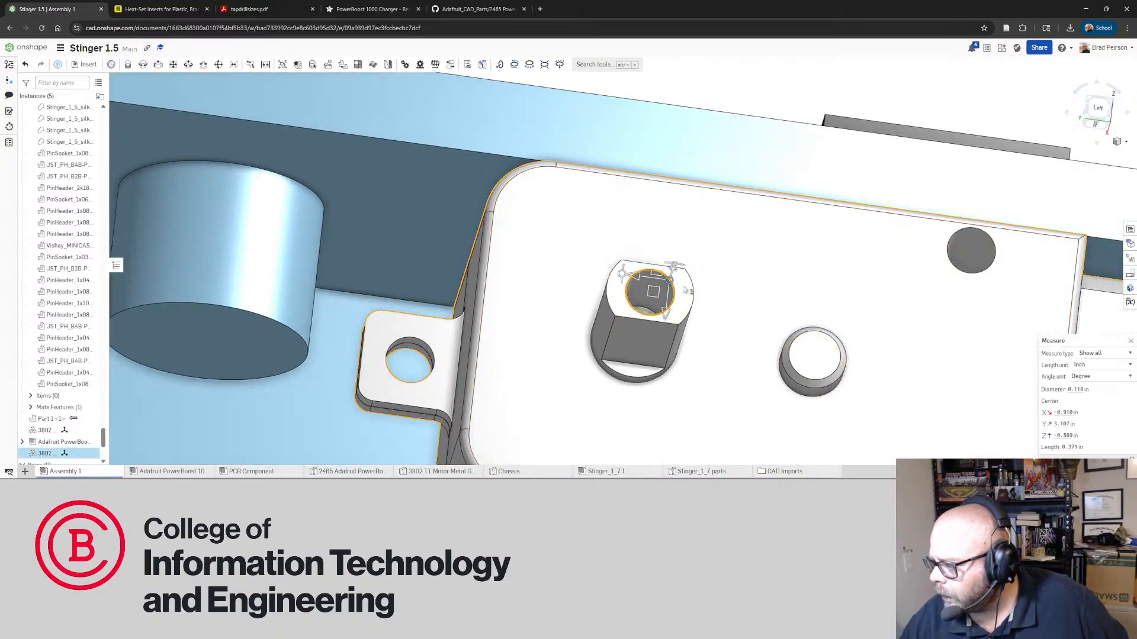
pyautogui.click(994, 248)
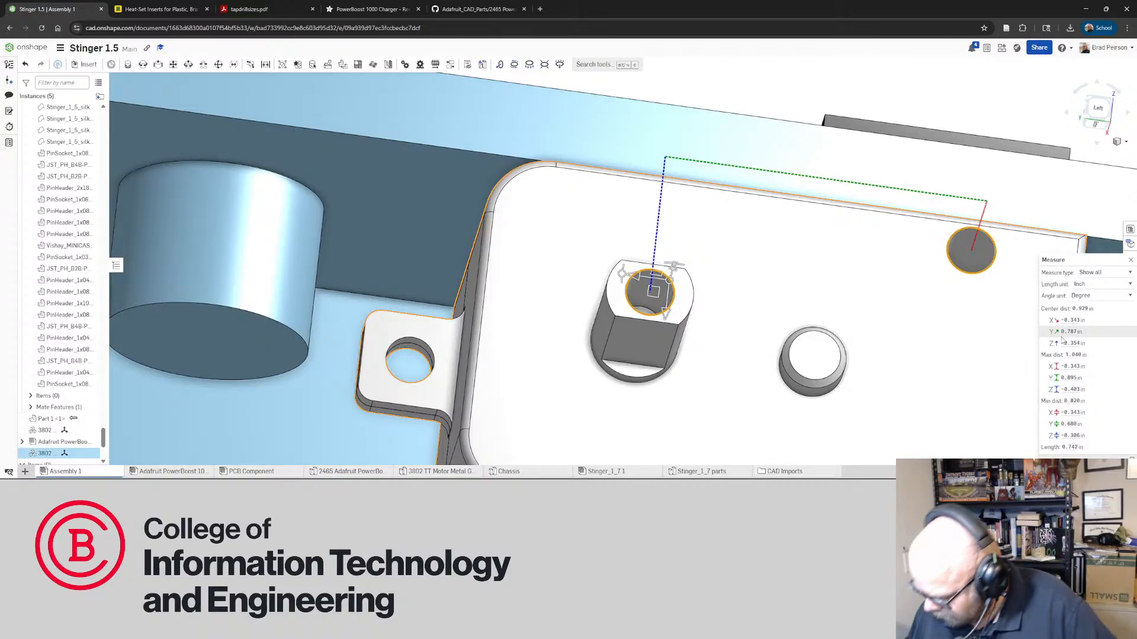
pyautogui.scroll(-7, 799, 271)
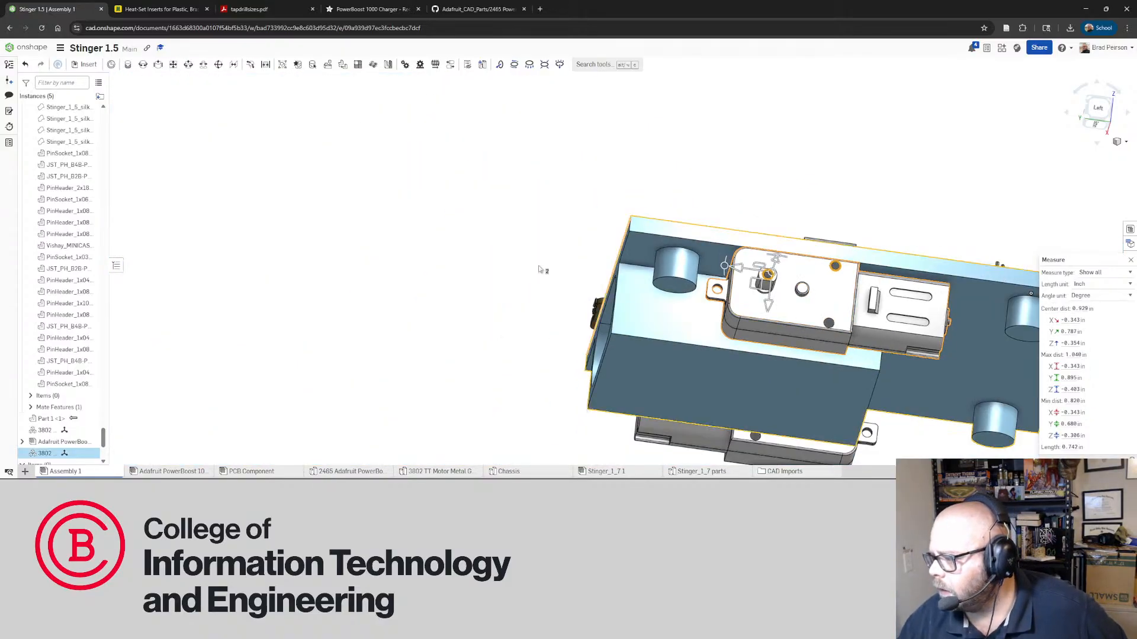
pyautogui.click(492, 235)
# Measure between the left motor's upper and lower gearbox mounting holes, and clear the selection
pyautogui.scroll(5, 958, 282)
pyautogui.moveTo(722, 249); pyautogui.dragTo(712, 275, button='right')
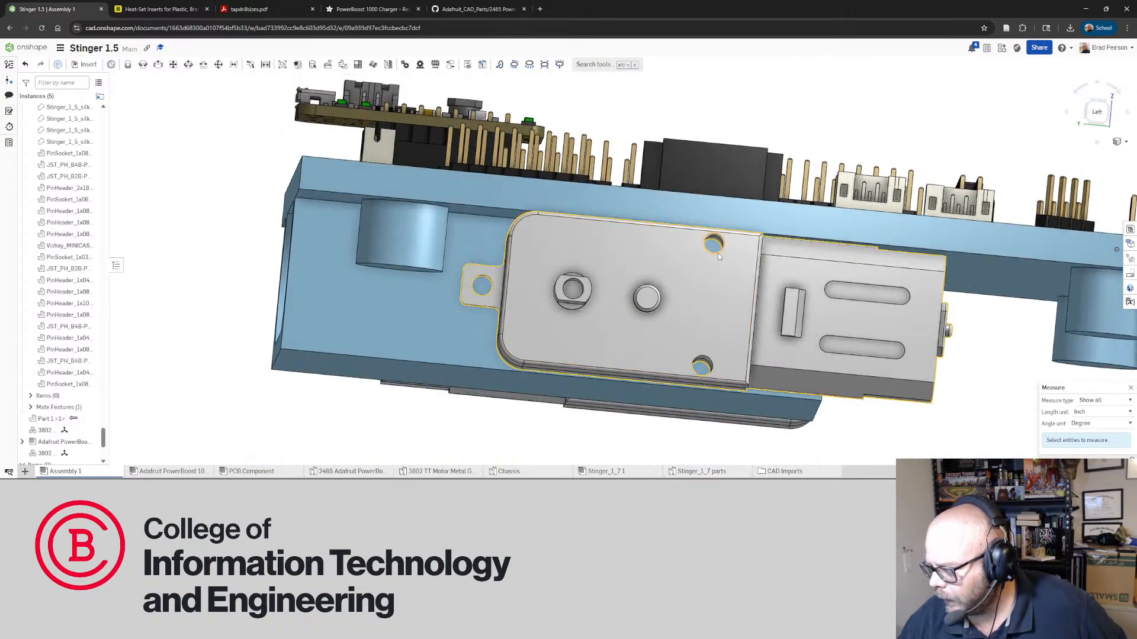
pyautogui.click(719, 255)
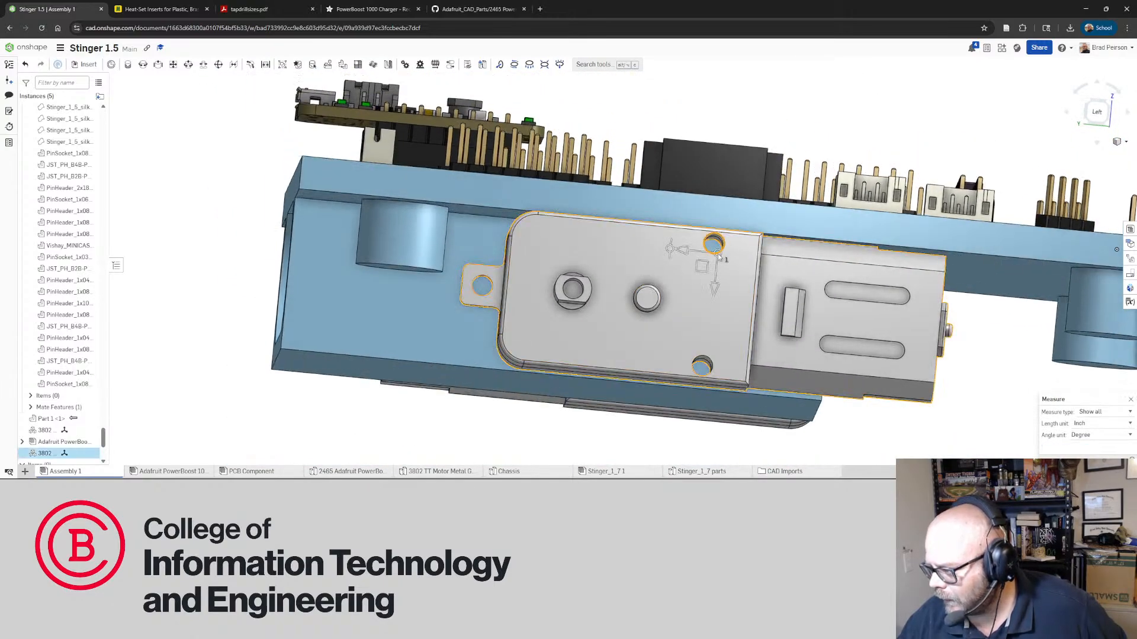
pyautogui.click(704, 359)
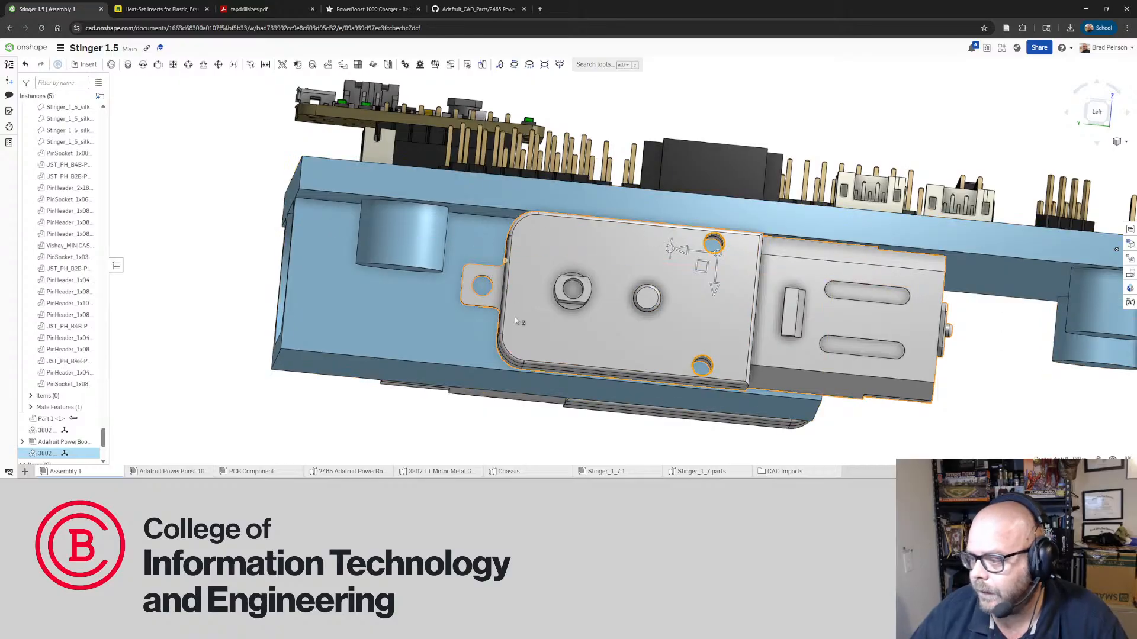
pyautogui.scroll(1, 429, 416)
pyautogui.moveTo(561, 273); pyautogui.dragTo(536, 333, button='right')
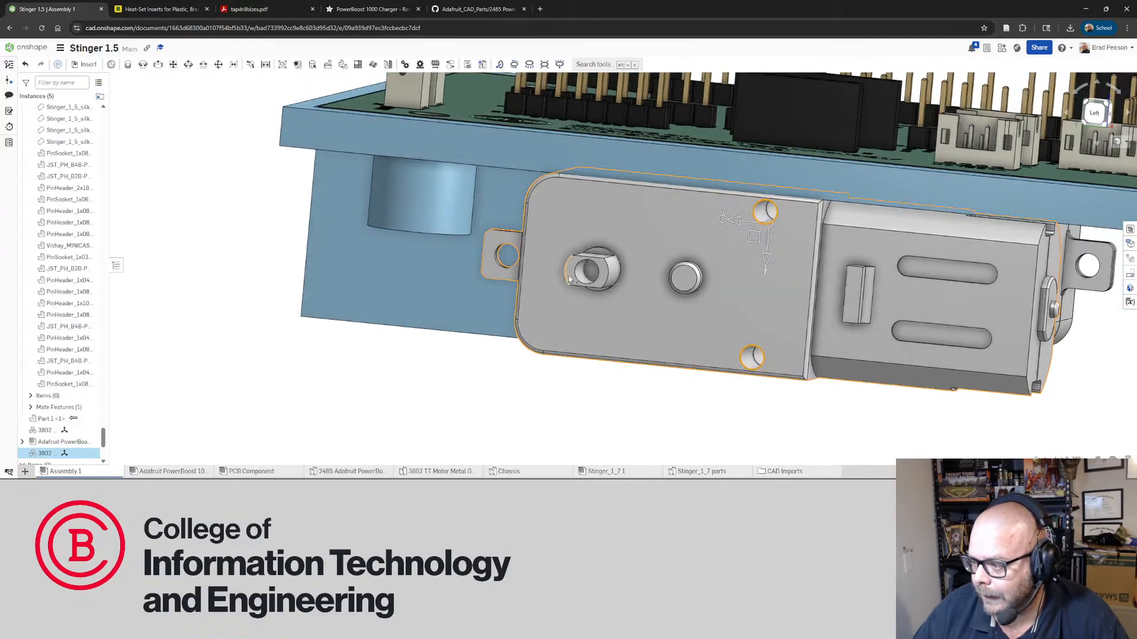
pyautogui.click(288, 270)
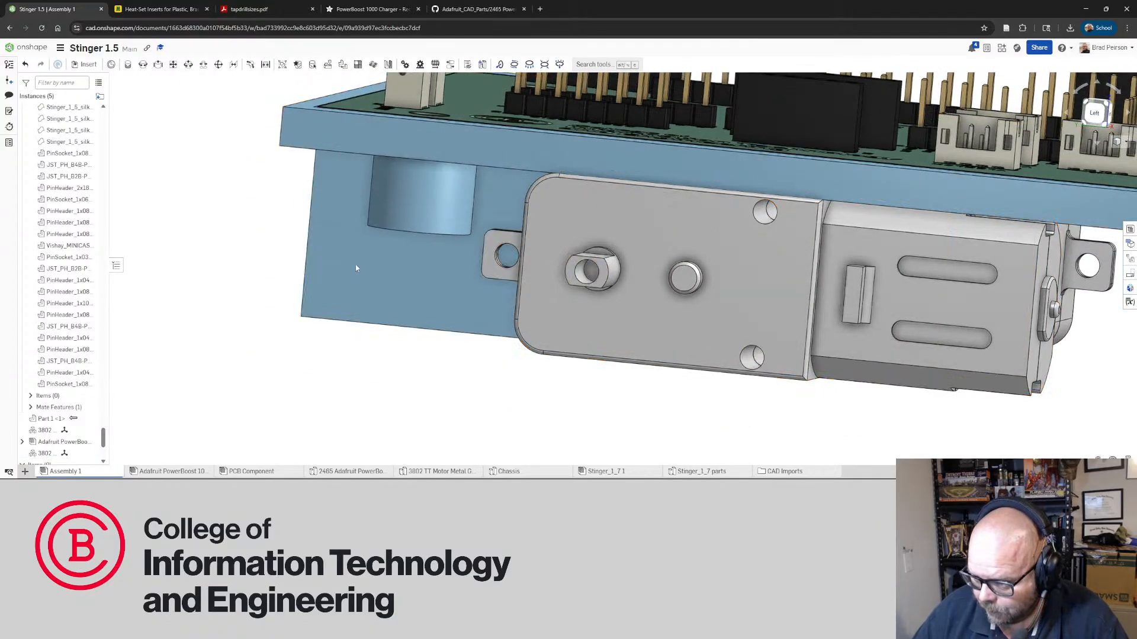
# Inspect the left motor, its tab and the rear standoff against the chassis side wall from the back corner and the side
pyautogui.moveTo(364, 276); pyautogui.dragTo(431, 226, button='right')
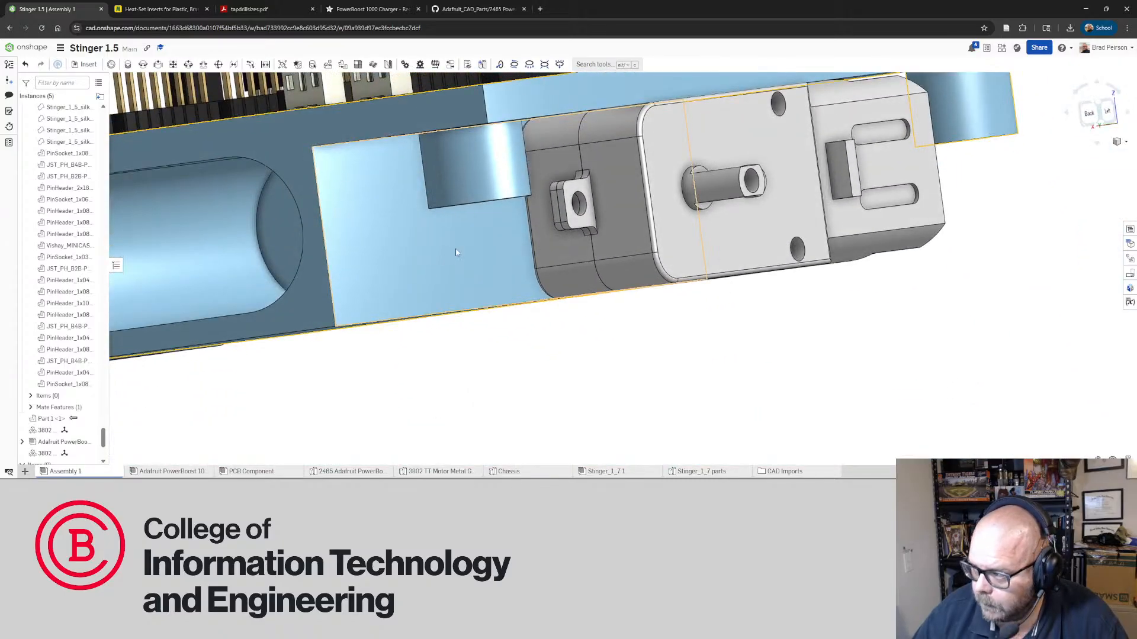
pyautogui.moveTo(473, 243); pyautogui.dragTo(404, 246, button='right')
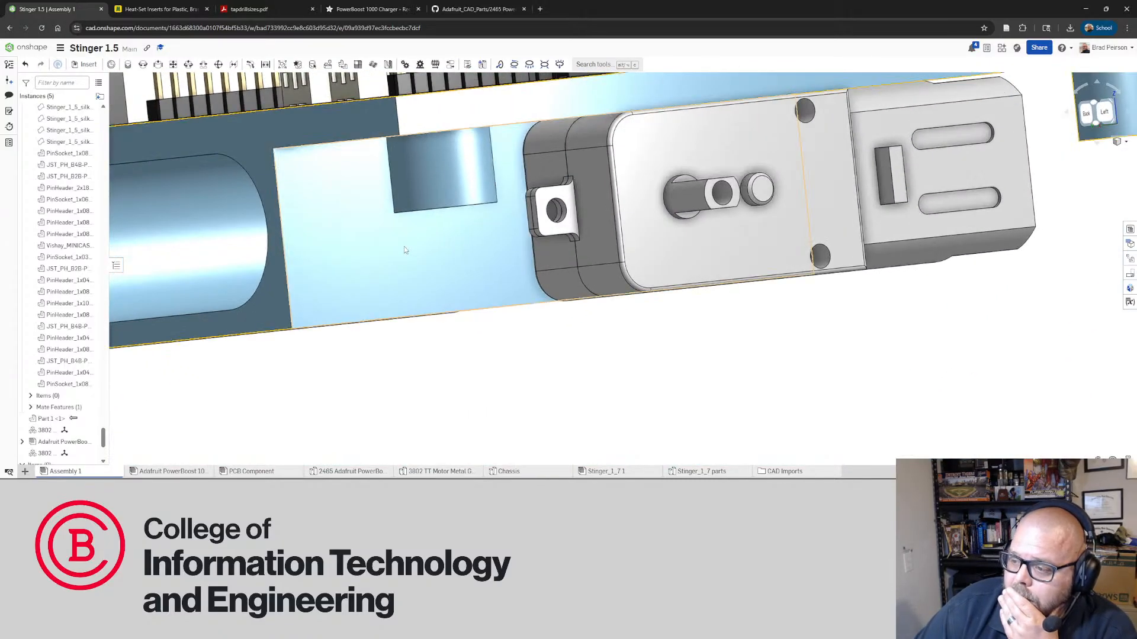
pyautogui.click(269, 302)
pyautogui.click(465, 367)
pyautogui.scroll(-5, 500, 331)
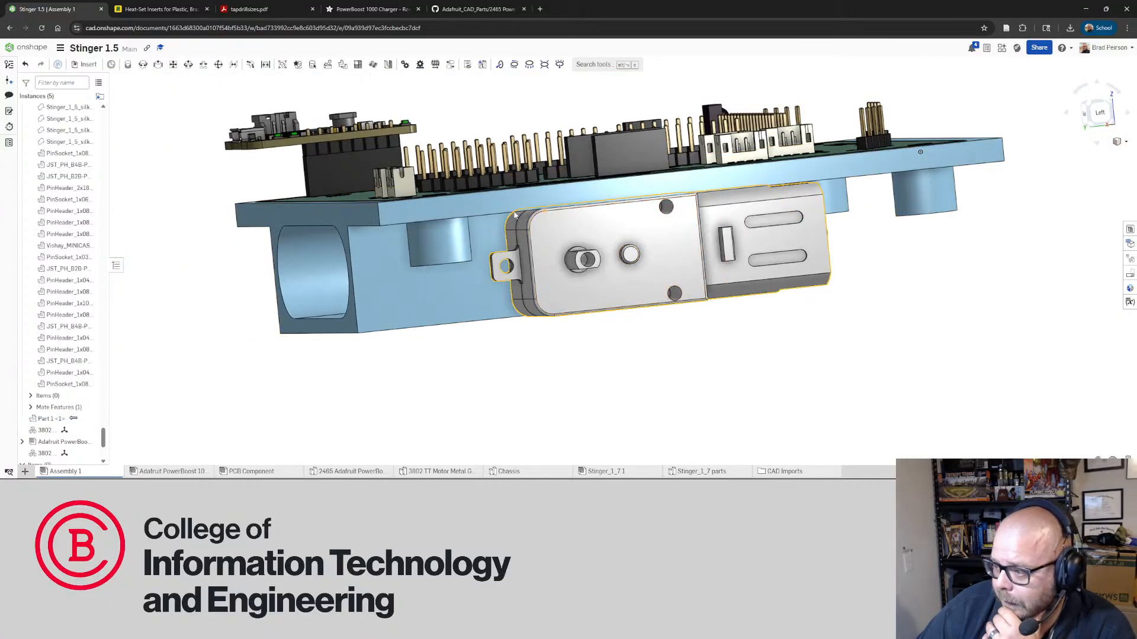
pyautogui.moveTo(548, 215); pyautogui.dragTo(502, 207, button='right')
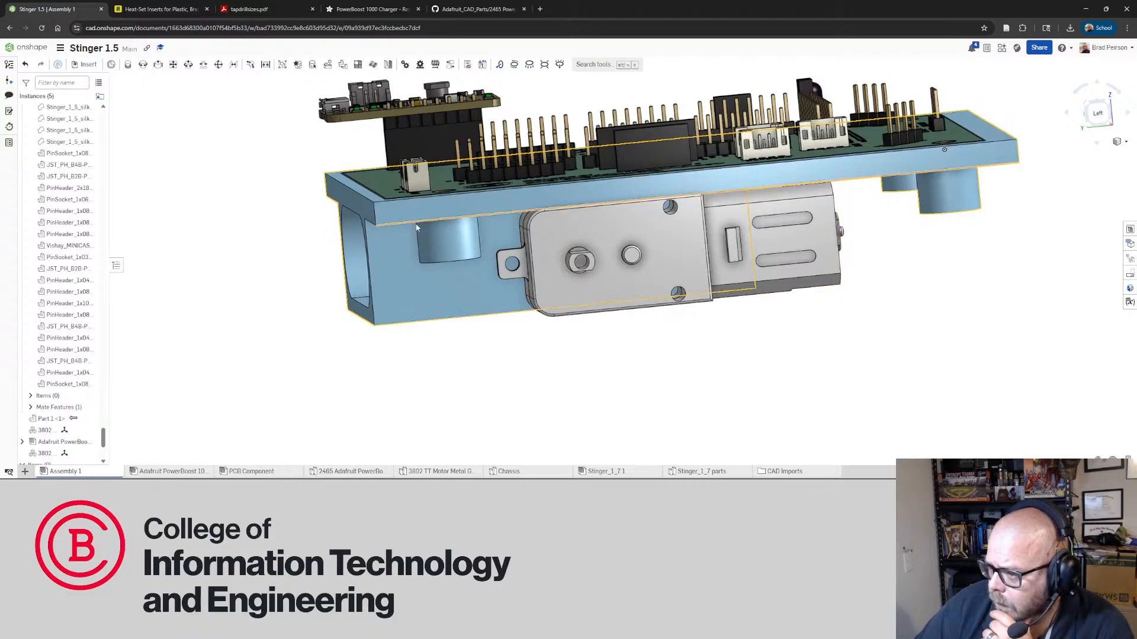
pyautogui.click(495, 207)
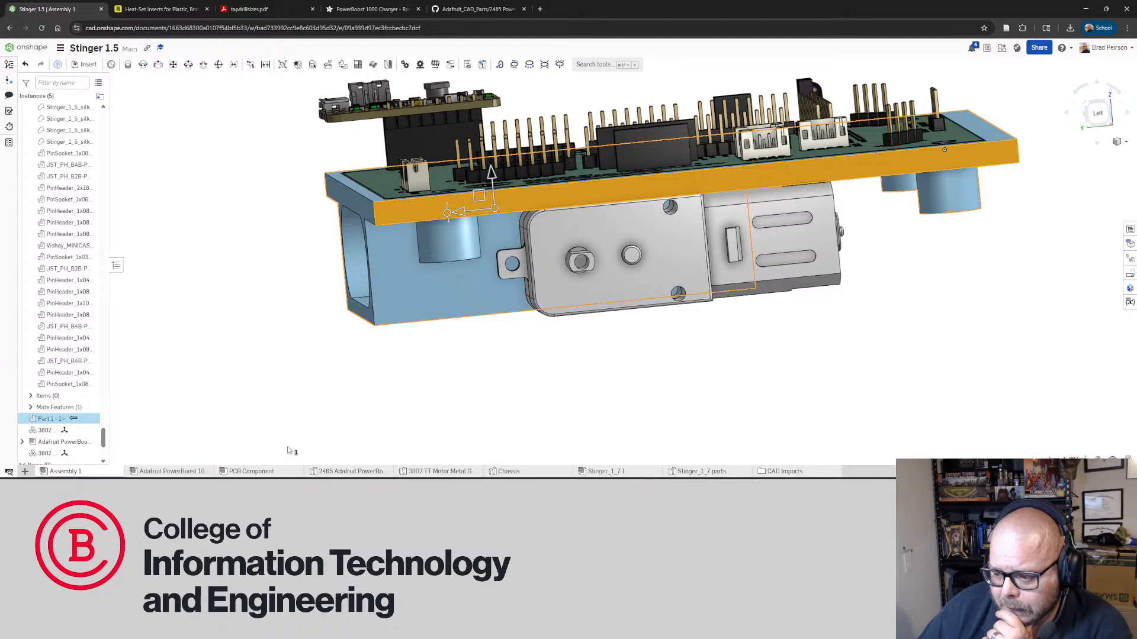
# Reorder the document so Chassis comes directly after Assembly 1, and open the Chassis part studio
pyautogui.moveTo(524, 472); pyautogui.dragTo(159, 470)
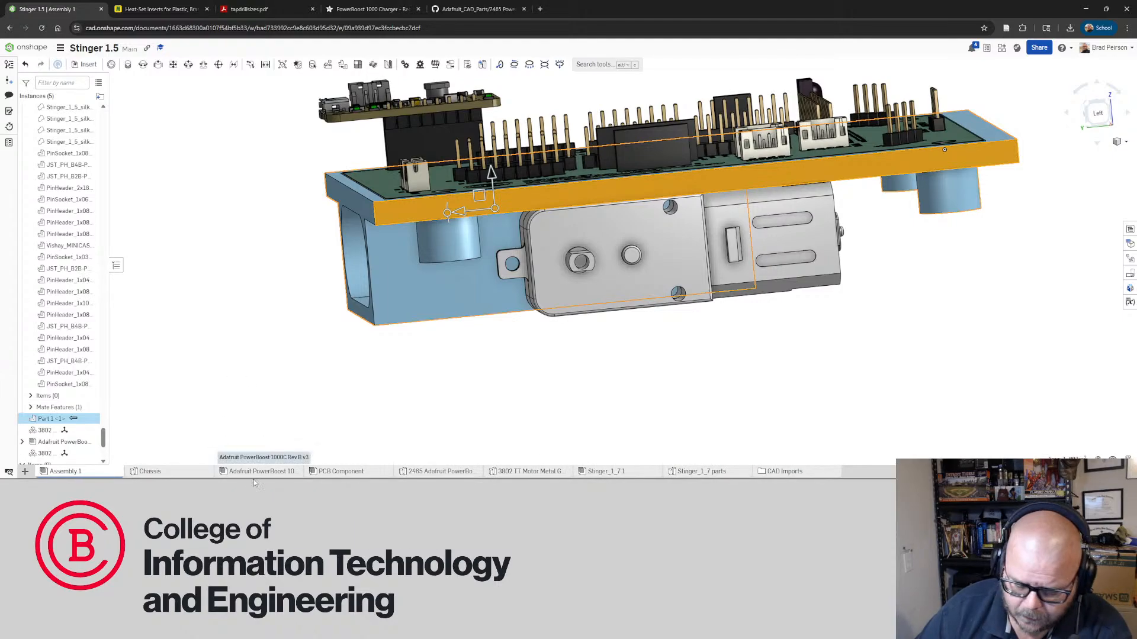
pyautogui.click(315, 395)
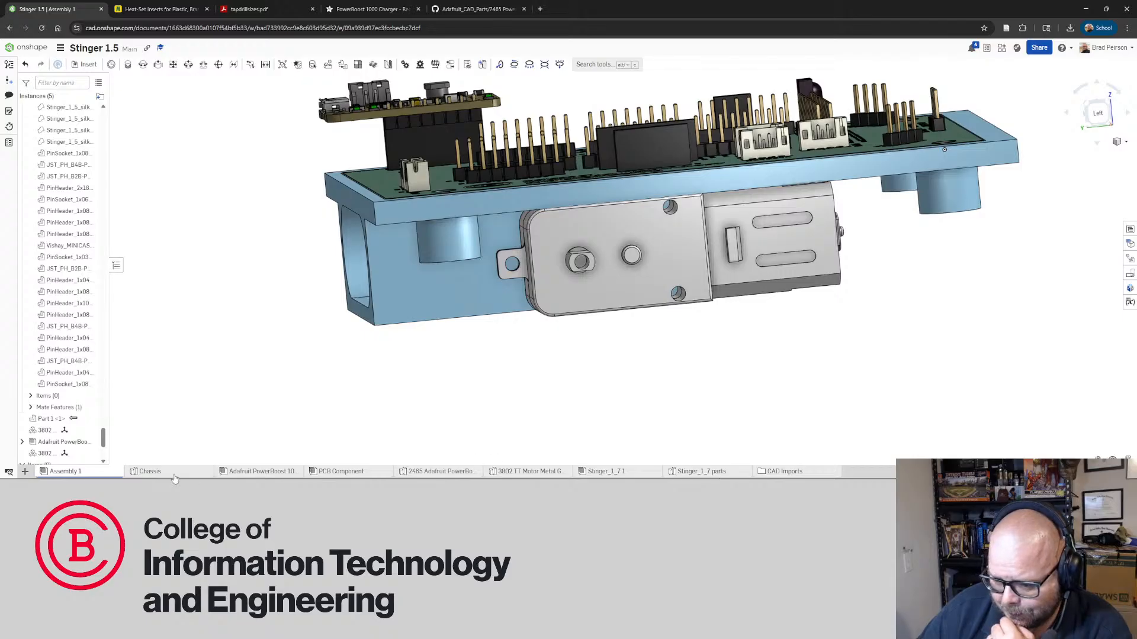
pyautogui.click(150, 472)
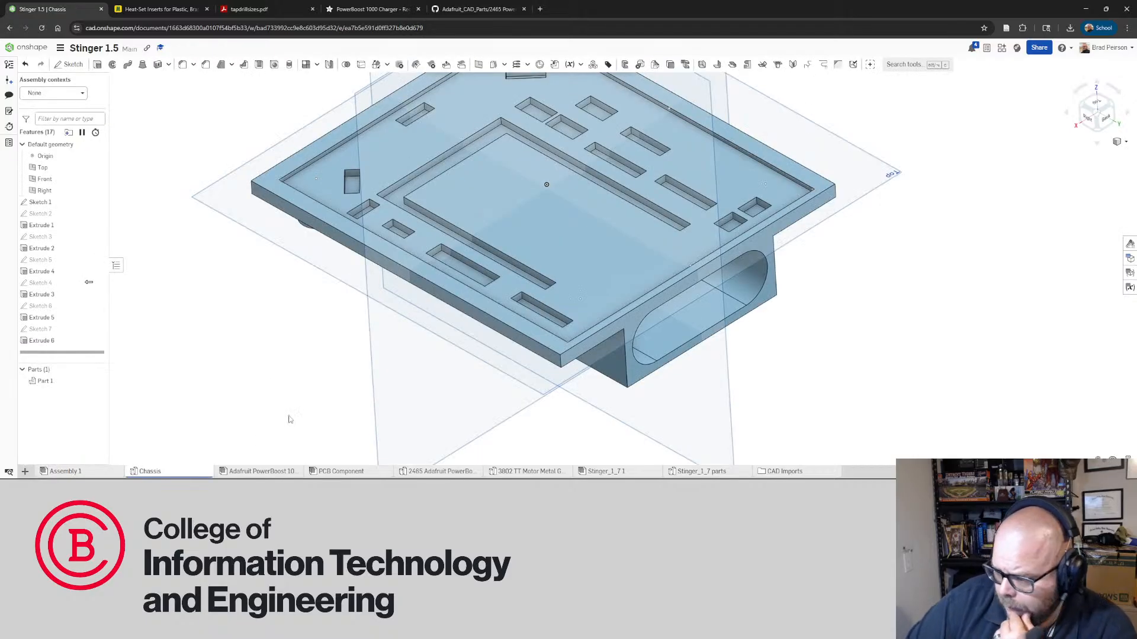
# Start a new sketch on the left side face of the chassis top plate
pyautogui.moveTo(548, 413); pyautogui.dragTo(469, 252, button='right')
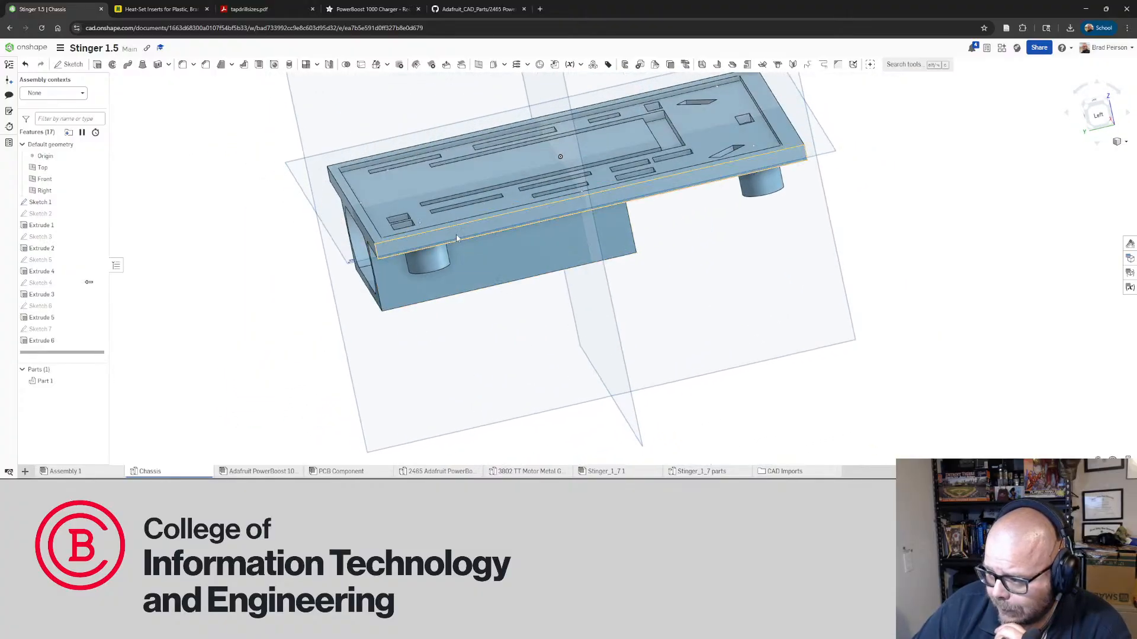
pyautogui.moveTo(430, 308)
pyautogui.mouseDown(button='right')
pyautogui.moveTo(439, 285)
pyautogui.moveTo(426, 304)
pyautogui.mouseUp(button='right')
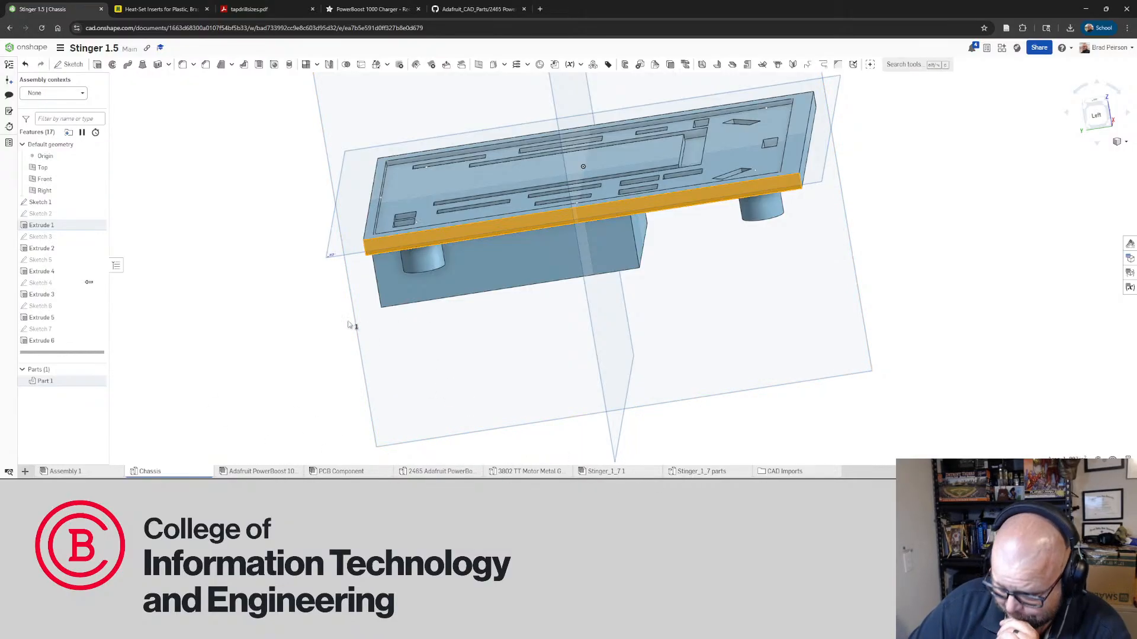
pyautogui.moveTo(353, 325); pyautogui.dragTo(413, 188, button='right')
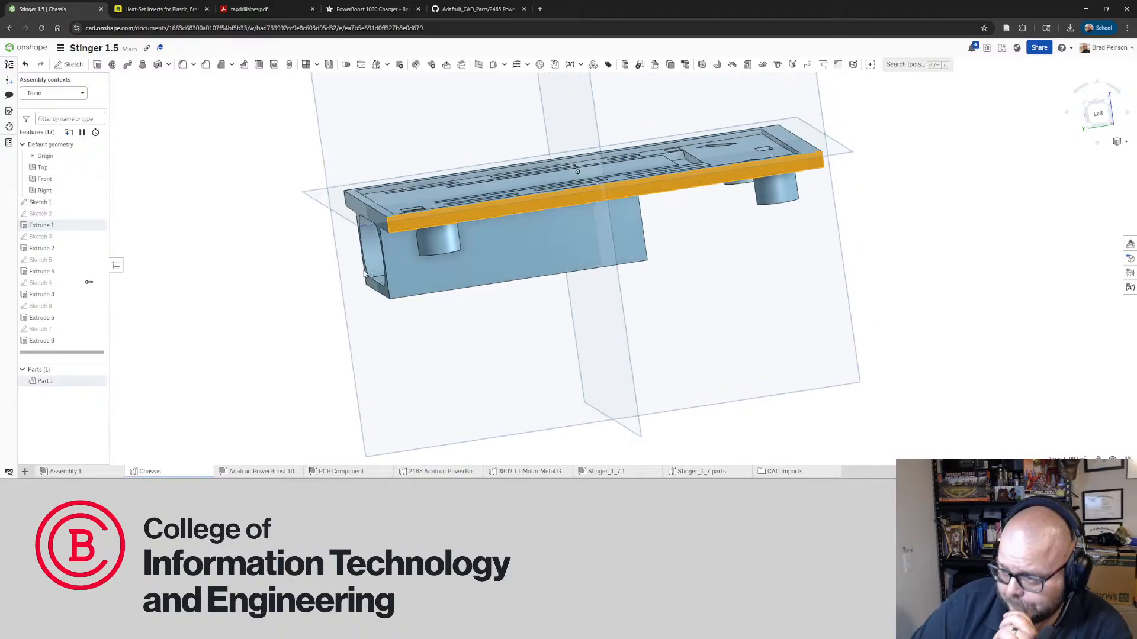
pyautogui.click(70, 64)
pyautogui.moveTo(495, 264)
pyautogui.mouseDown(button='right')
pyautogui.moveTo(496, 242)
pyautogui.moveTo(497, 257)
pyautogui.mouseUp(button='right')
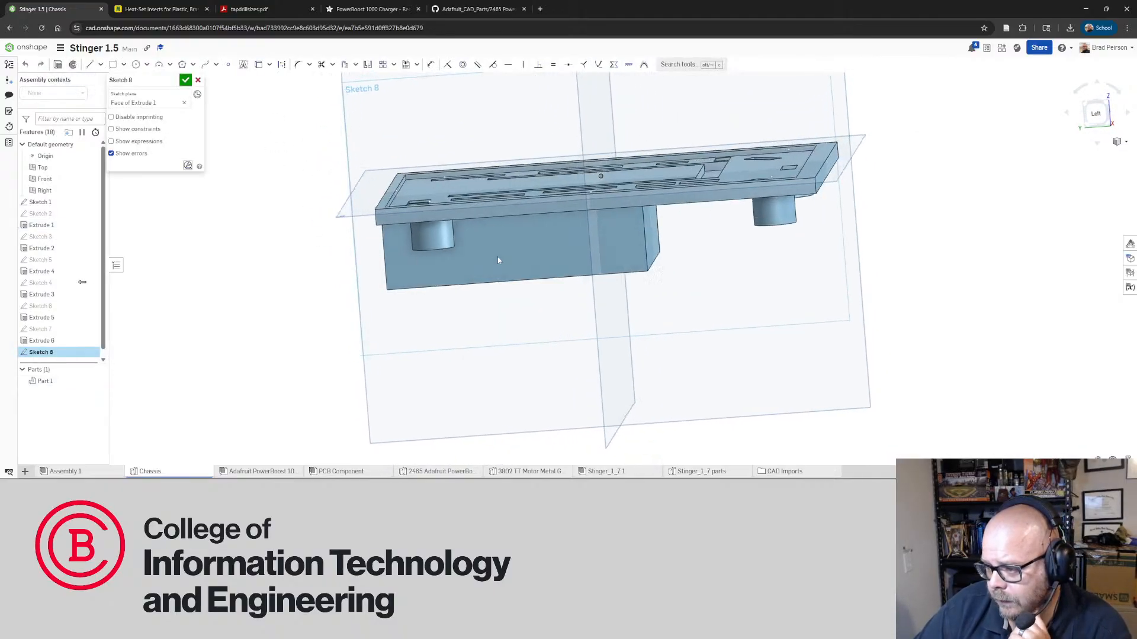
pyautogui.scroll(4, 397, 243)
pyautogui.moveTo(395, 243); pyautogui.dragTo(408, 232, button='right')
pyautogui.press('n')
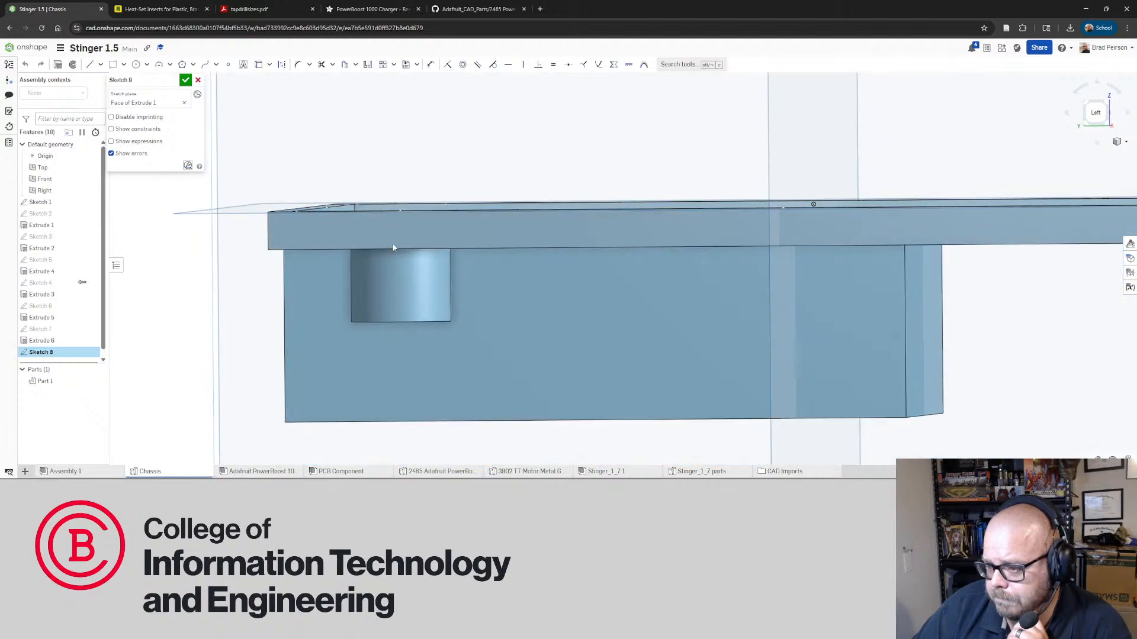
# Sketch a corner rectangle about 2.36 in wide from the plate's lower edge beside the rear standoff to beyond the box's lower front corner
pyautogui.click(113, 64)
pyautogui.moveTo(441, 250); pyautogui.dragTo(443, 280, button='right')
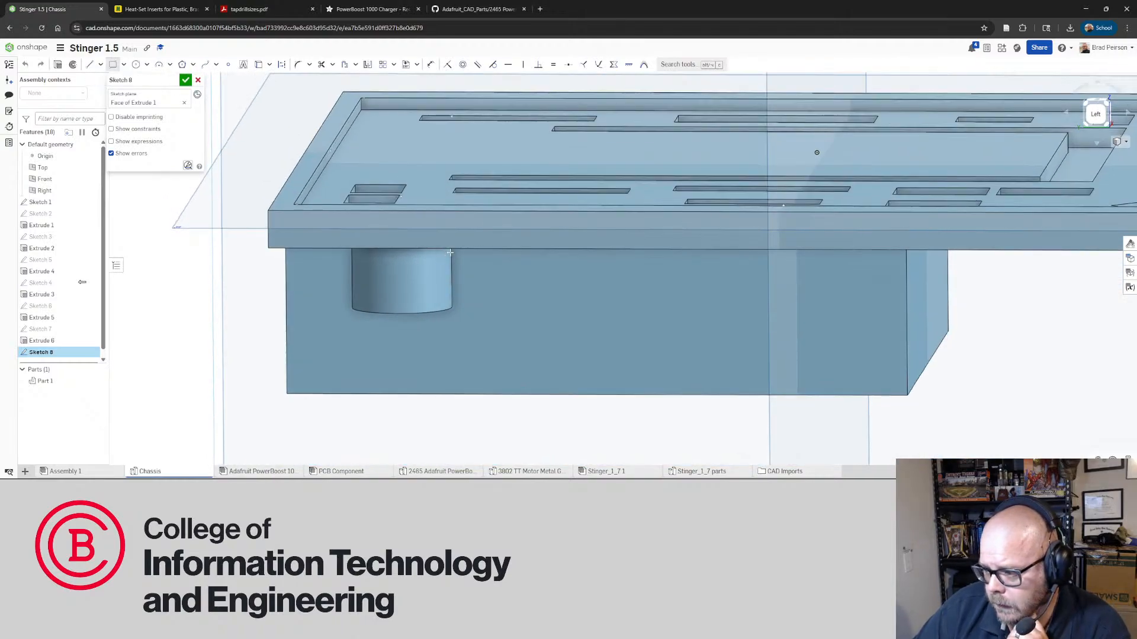
pyautogui.click(448, 250)
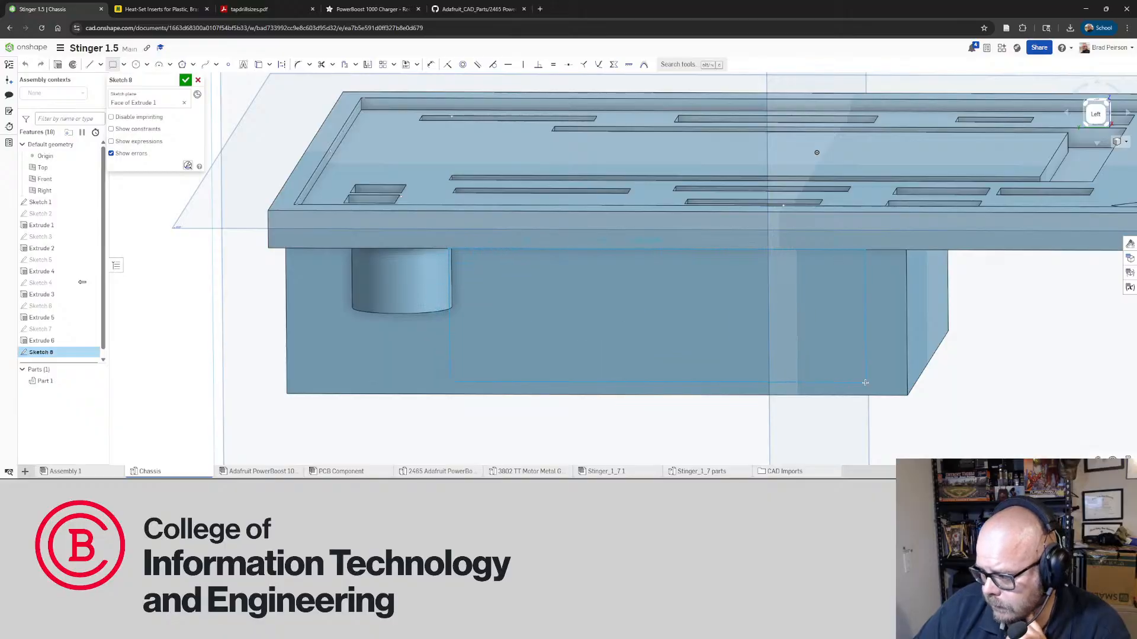
pyautogui.click(918, 415)
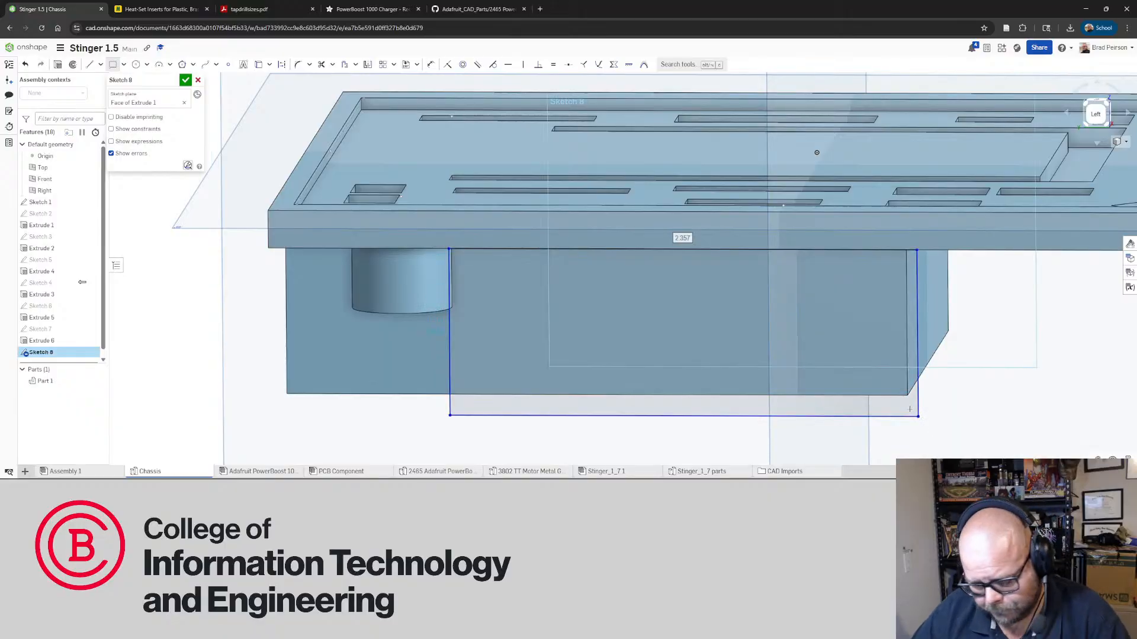
pyautogui.press('Escape')
pyautogui.moveTo(877, 416); pyautogui.dragTo(862, 379, button='right')
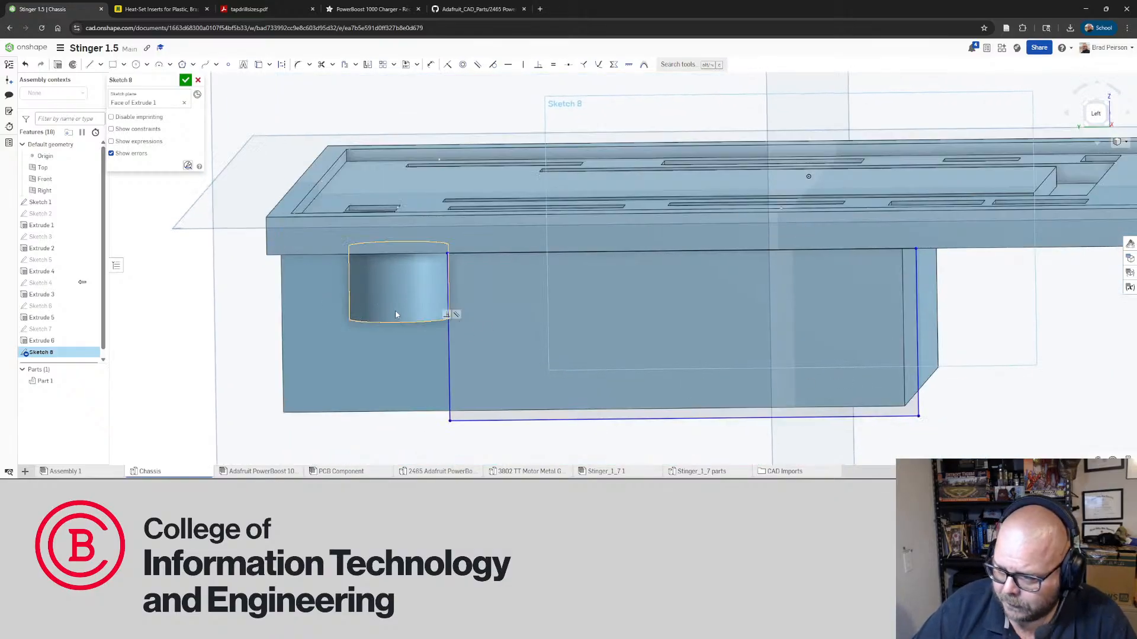
# Place four sketch points inside the rectangle: two side by side at mid-height and two stacked near the front
pyautogui.click(228, 64)
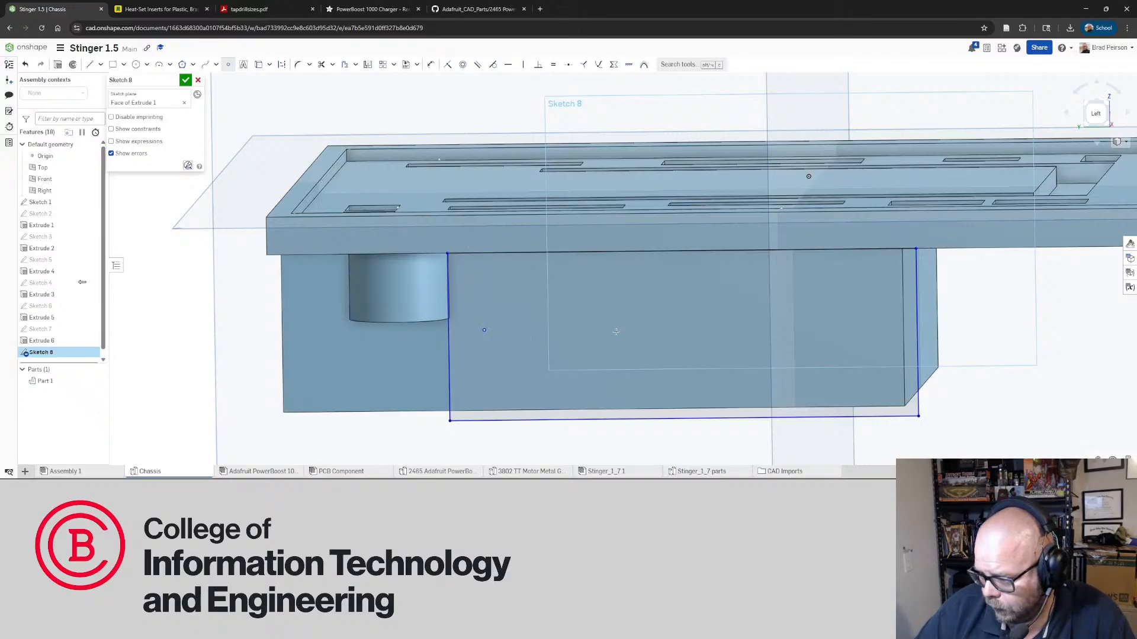
pyautogui.click(752, 384)
pyautogui.press('Escape')
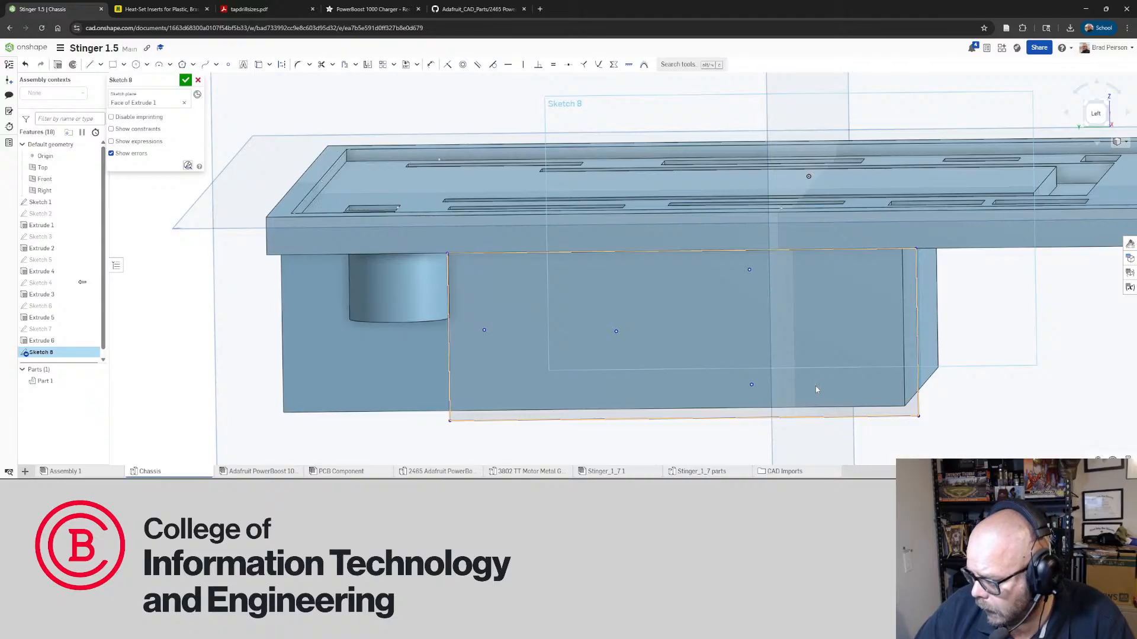
# Align the two mid-height sketch points horizontally and the two stacked front points vertically
pyautogui.moveTo(648, 360); pyautogui.dragTo(462, 309)
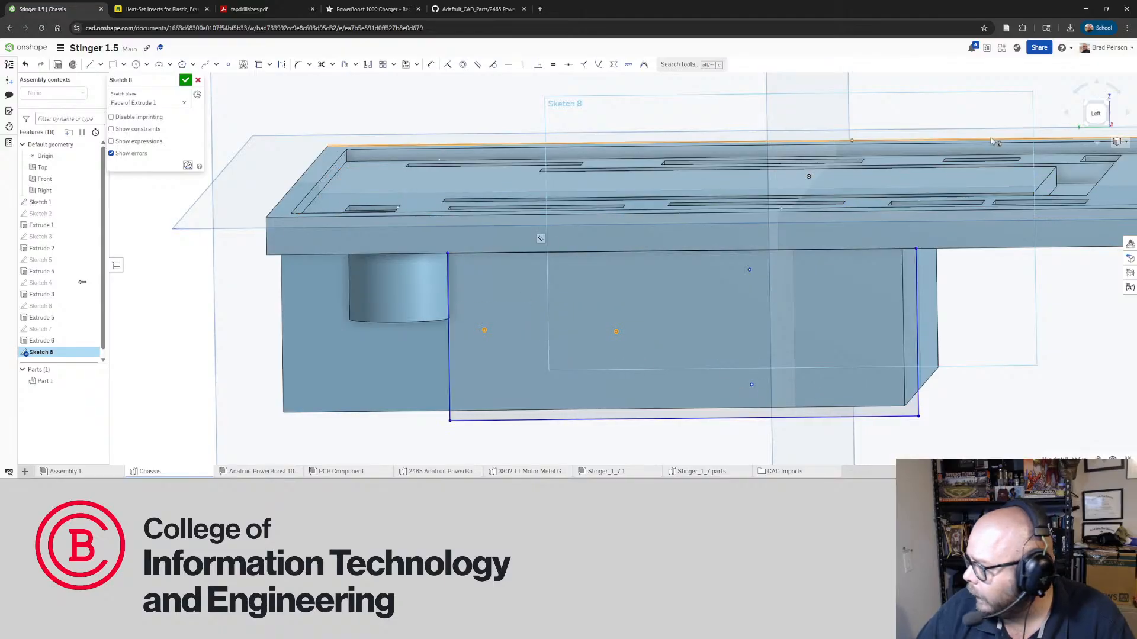
pyautogui.click(1094, 113)
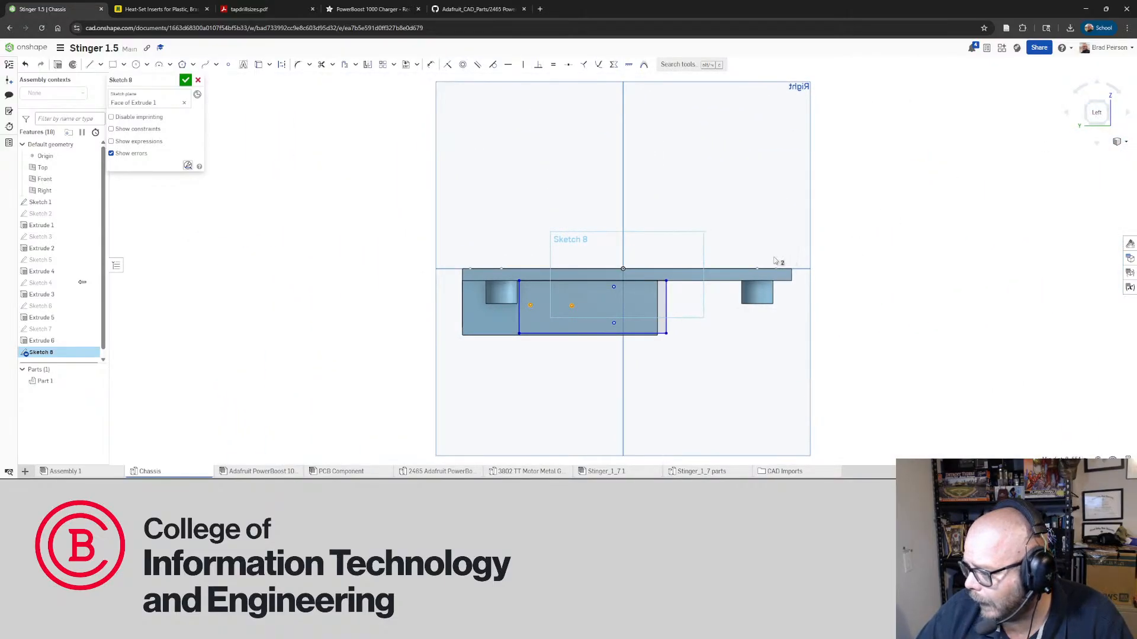
pyautogui.scroll(4, 514, 320)
pyautogui.click(508, 64)
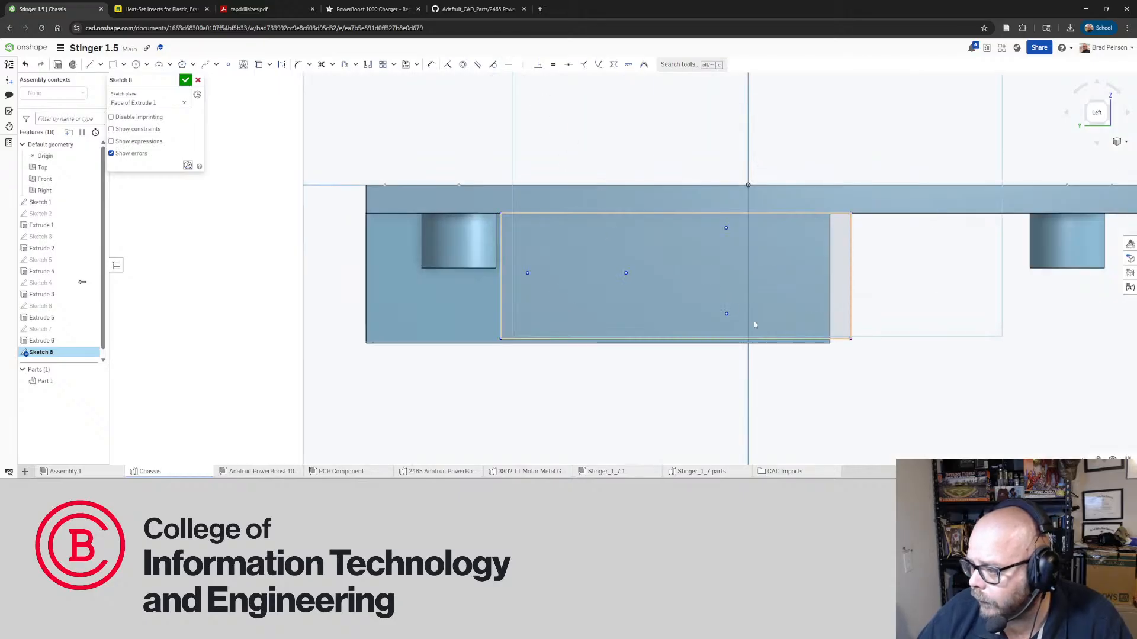
pyautogui.moveTo(705, 217); pyautogui.dragTo(706, 219)
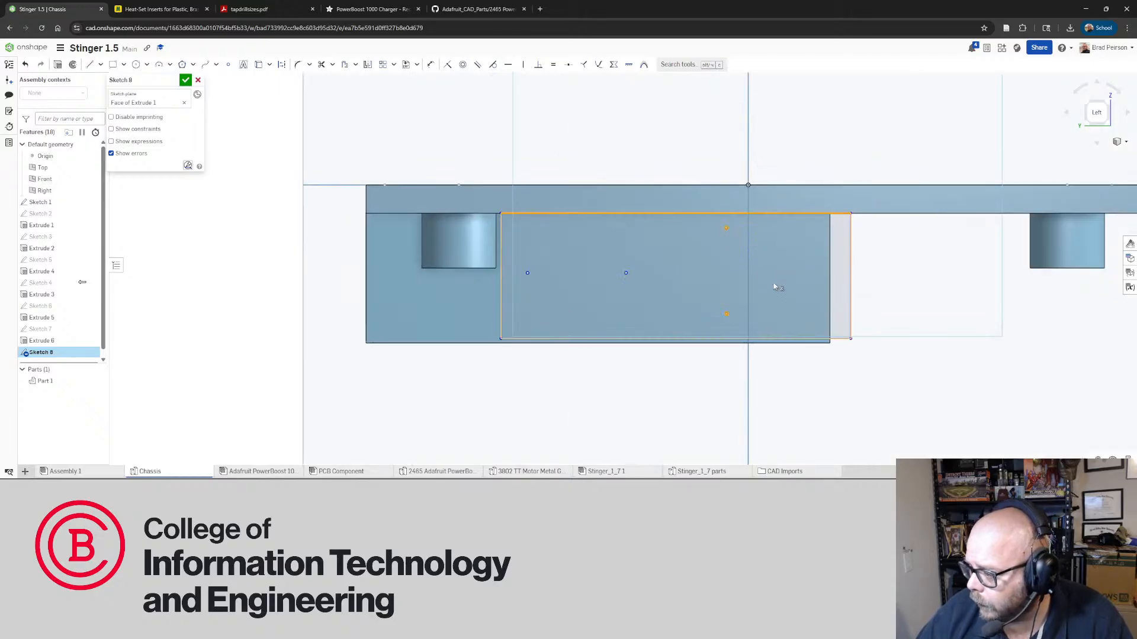
pyautogui.click(786, 337)
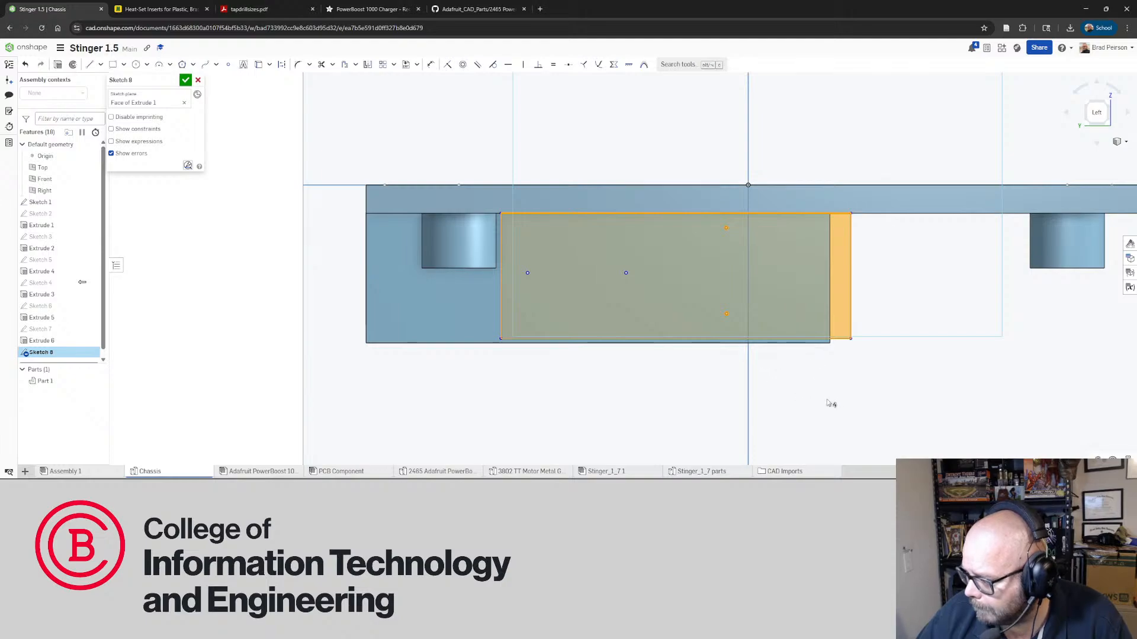
pyautogui.click(255, 333)
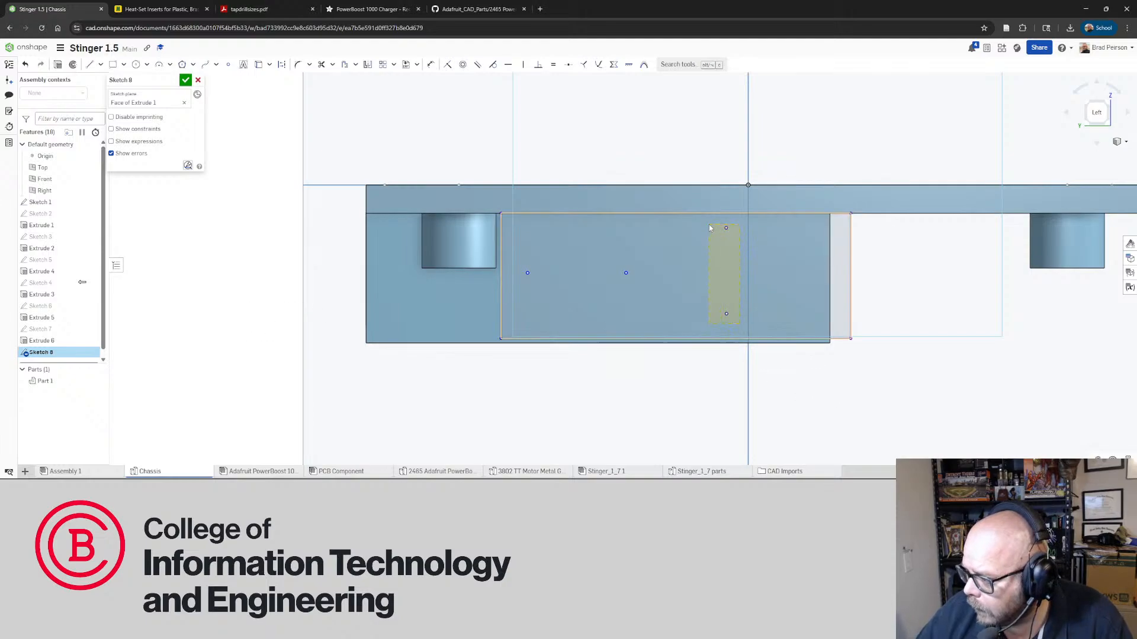
pyautogui.click(728, 260)
pyautogui.click(526, 67)
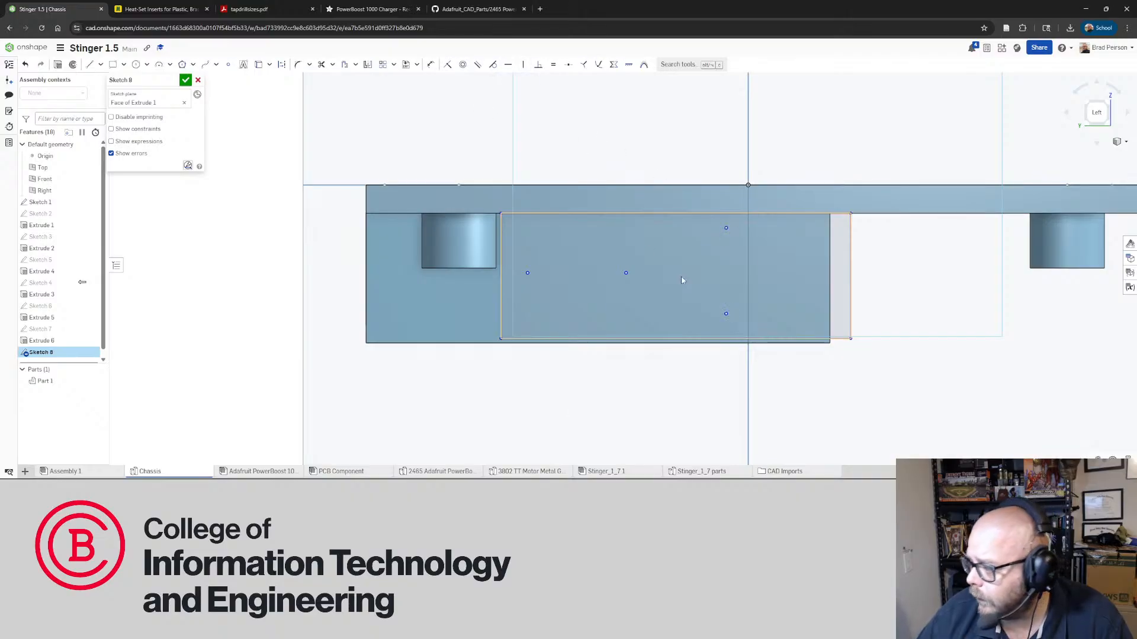
pyautogui.click(90, 64)
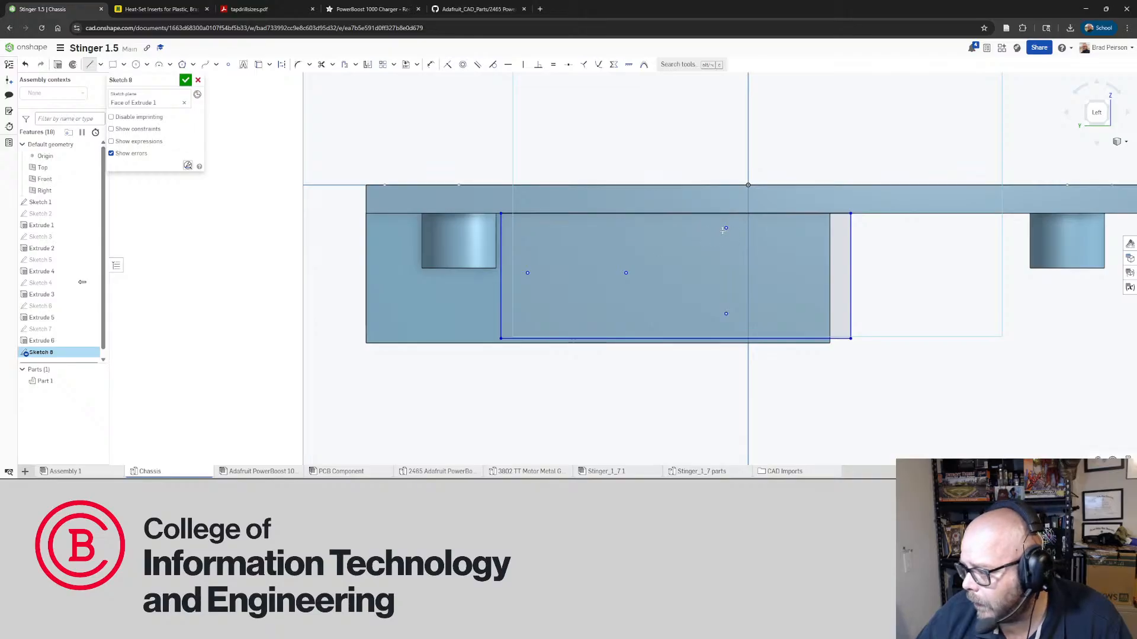
pyautogui.click(664, 243)
pyautogui.click(694, 293)
pyautogui.press('Escape')
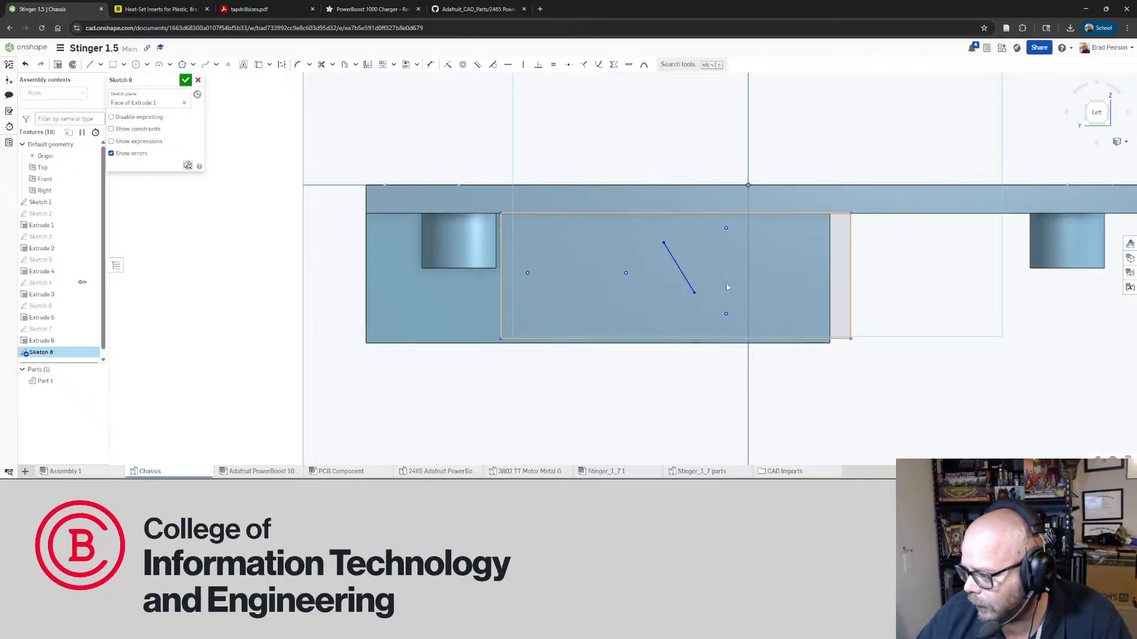
pyautogui.click(693, 289)
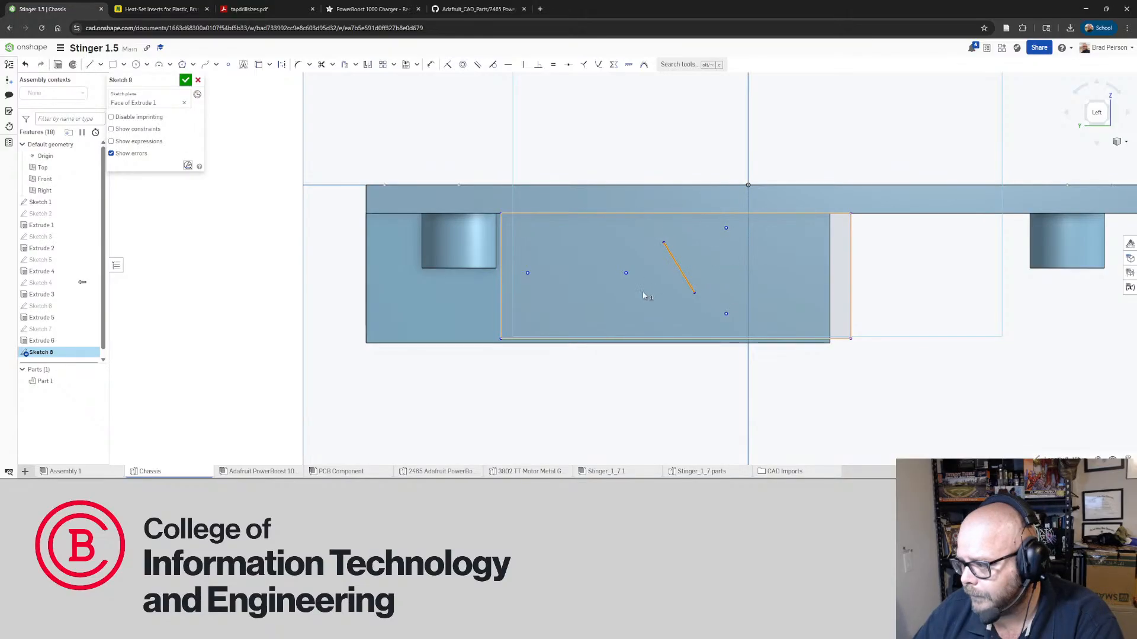
pyautogui.press('Delete')
# Replace the sketch points with a horizontal line of two segments, the rear one about 0.70 in long, and a separate vertical line in front
pyautogui.click(625, 273)
pyautogui.press('Delete')
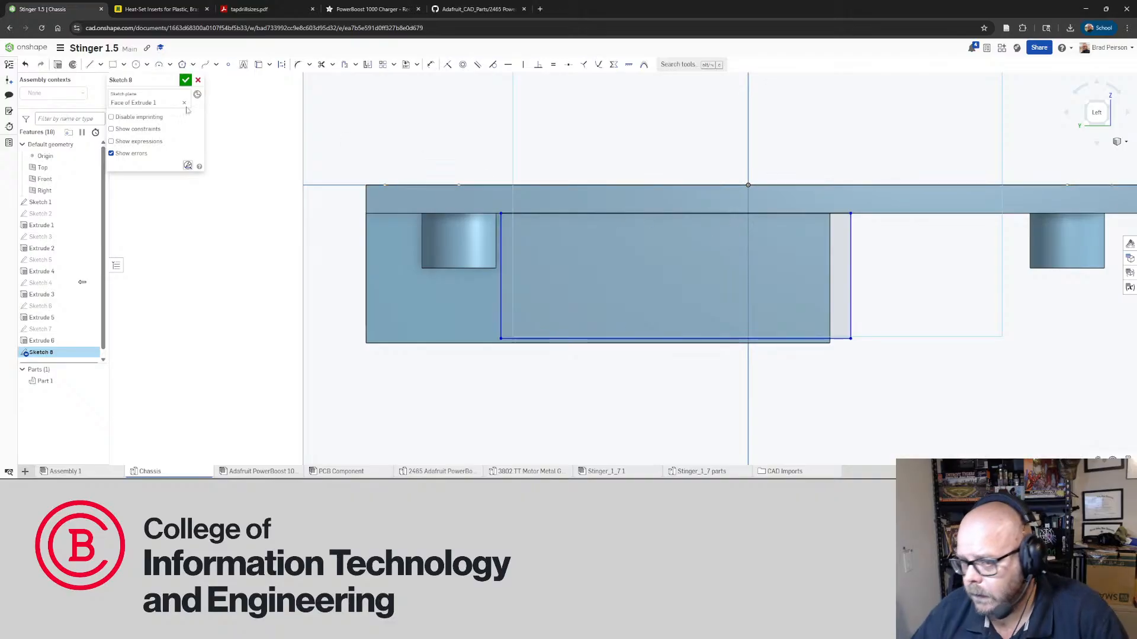
pyautogui.click(90, 64)
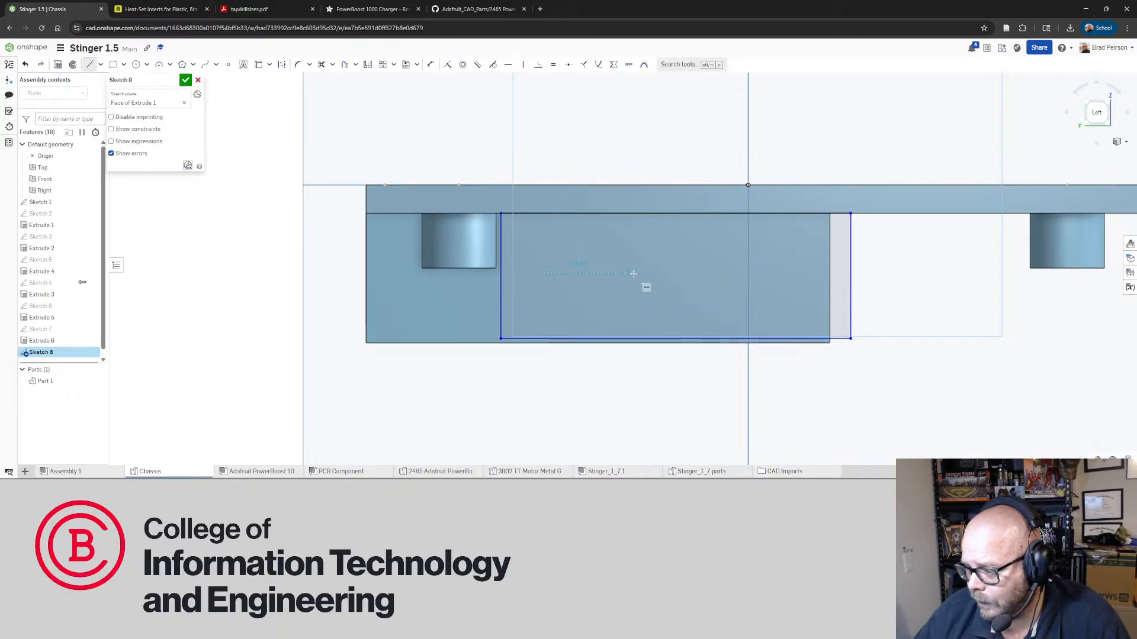
pyautogui.click(690, 274)
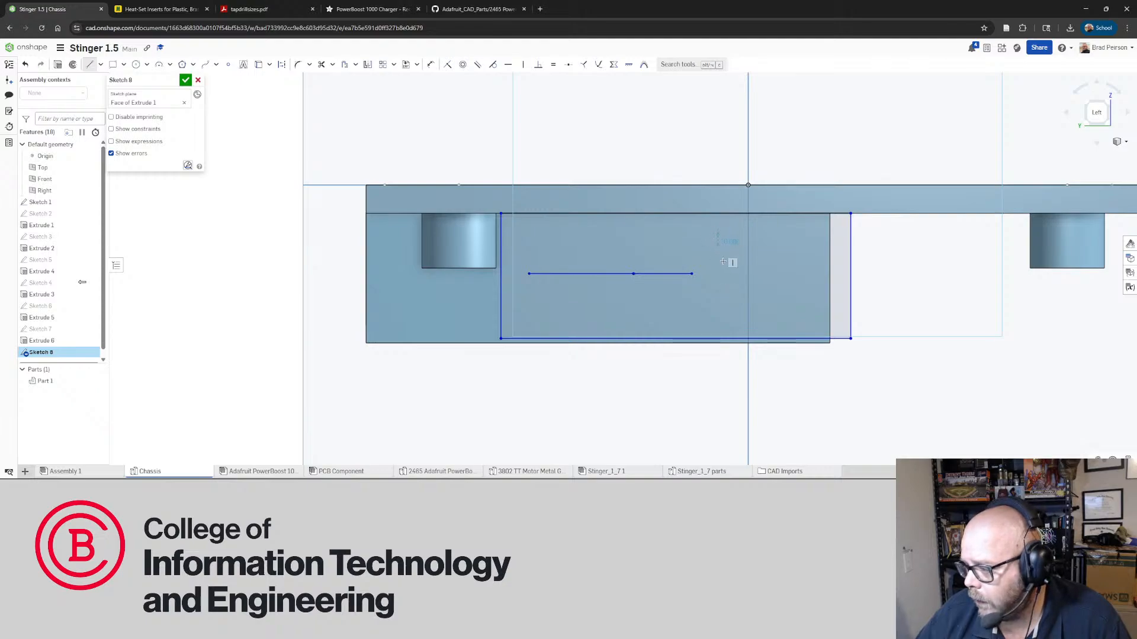
pyautogui.click(718, 319)
pyautogui.press('Escape')
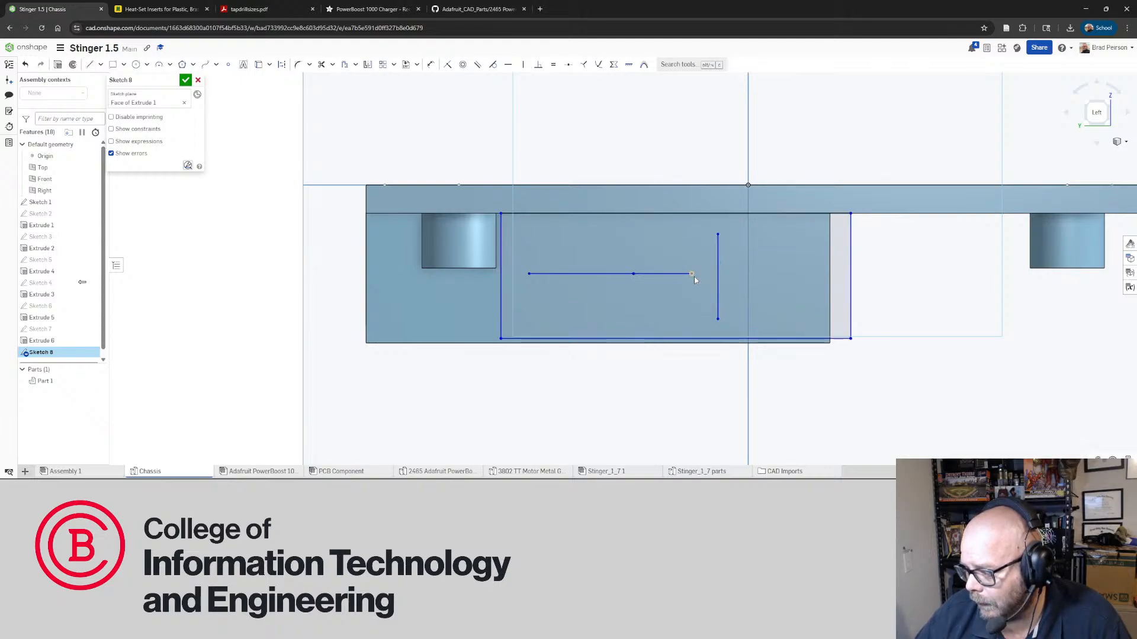
# Constrain the horizontal line's front endpoint to the midpoint of the vertical line
pyautogui.click(691, 274)
pyautogui.click(717, 266)
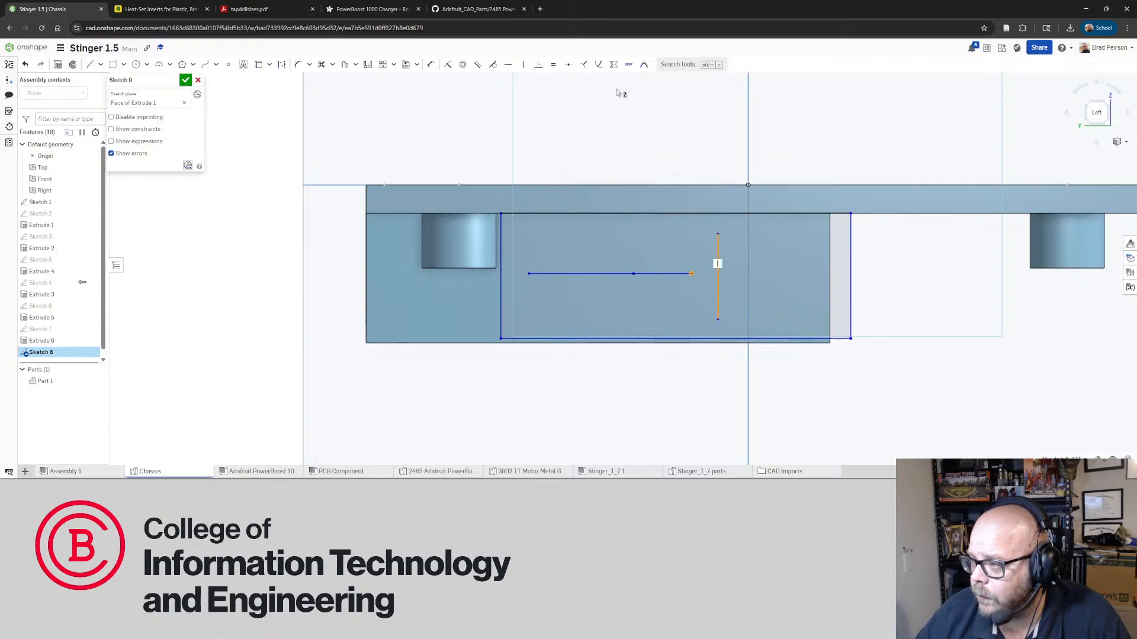
pyautogui.click(569, 66)
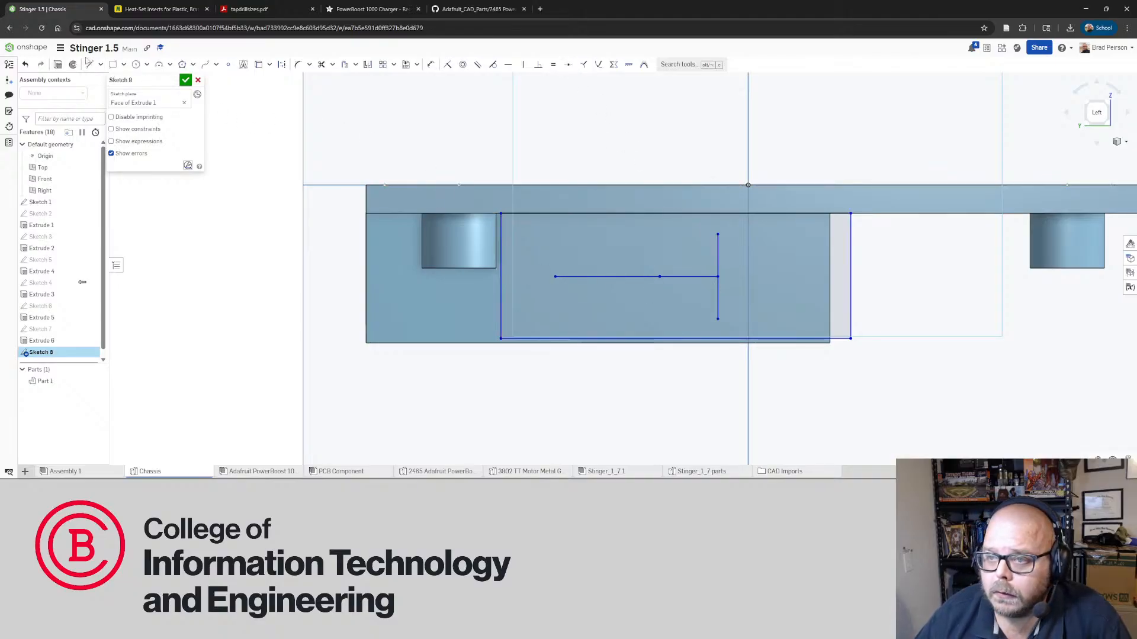
# Dimension the horizontal line's rear segment to 13 mm and its front segment to 20 mm
pyautogui.click(430, 64)
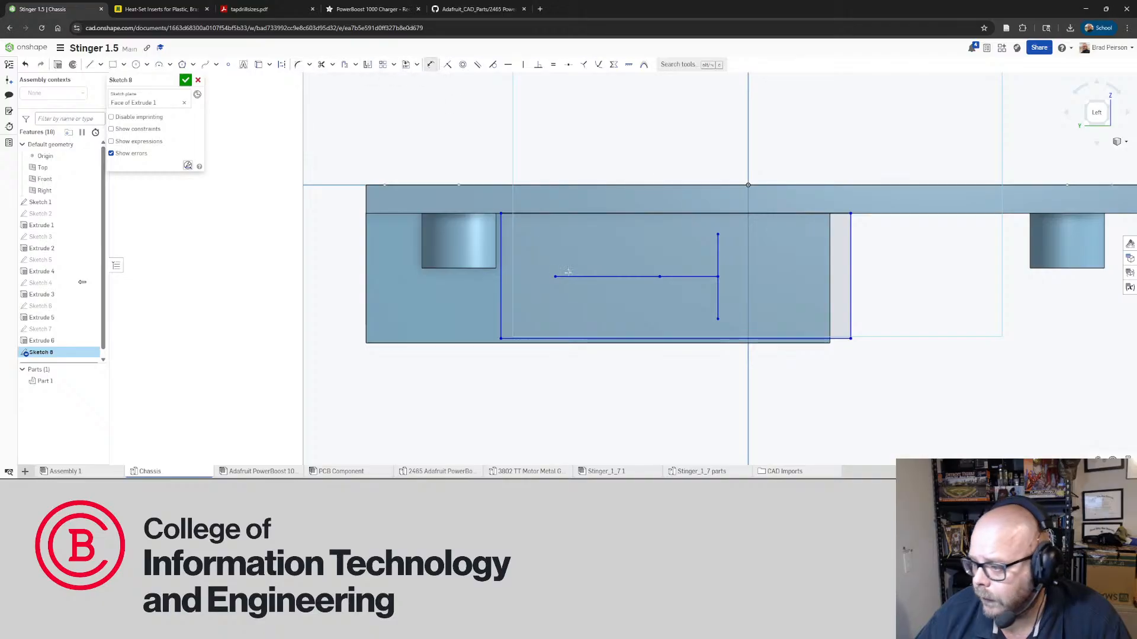
pyautogui.click(660, 277)
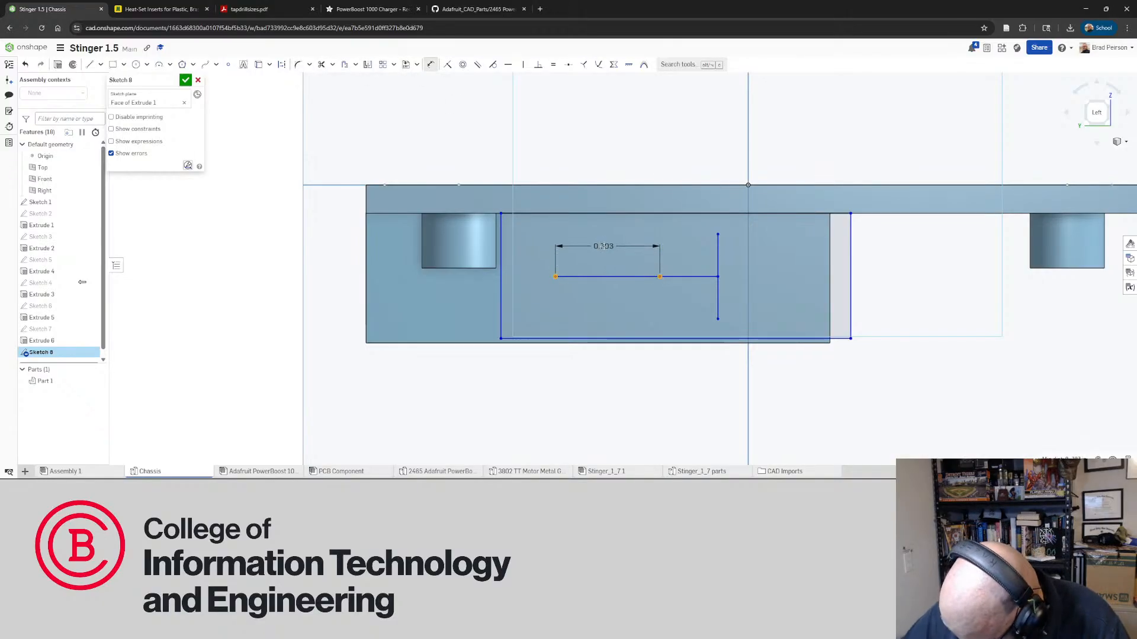
pyautogui.click(603, 247)
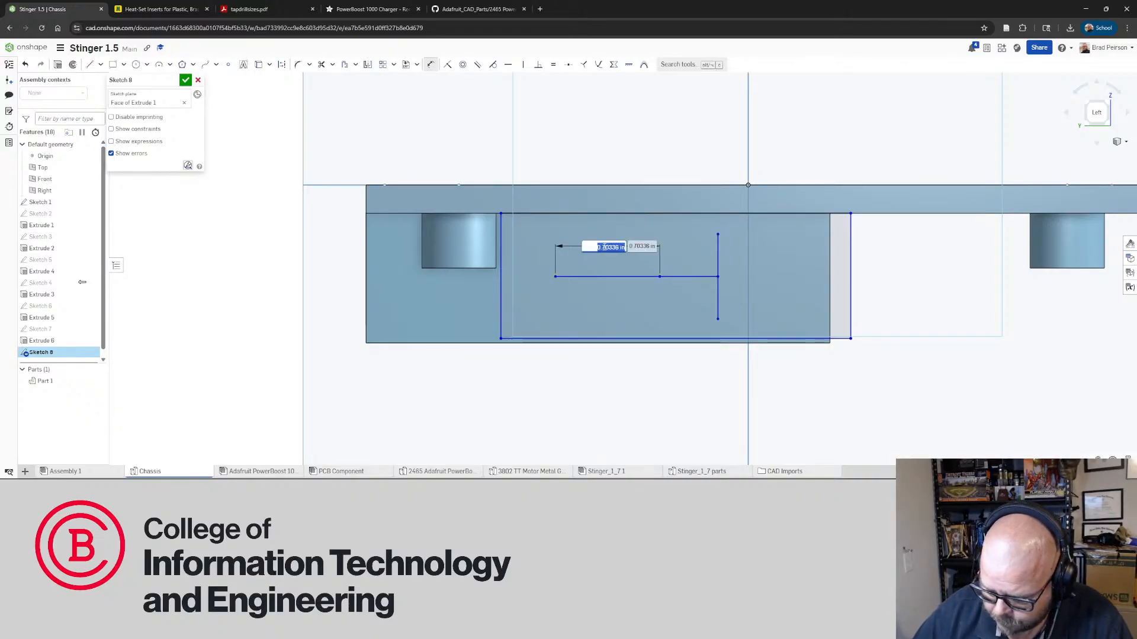
pyautogui.write('13mm')
pyautogui.press('Return')
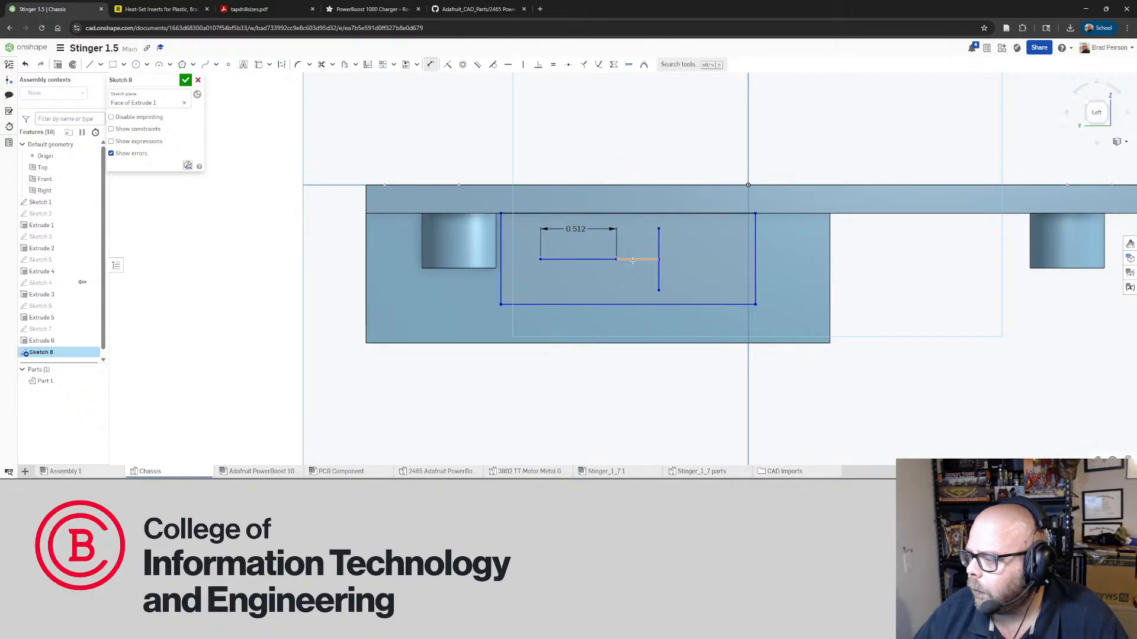
pyautogui.click(632, 260)
pyautogui.click(636, 285)
pyautogui.write('20')
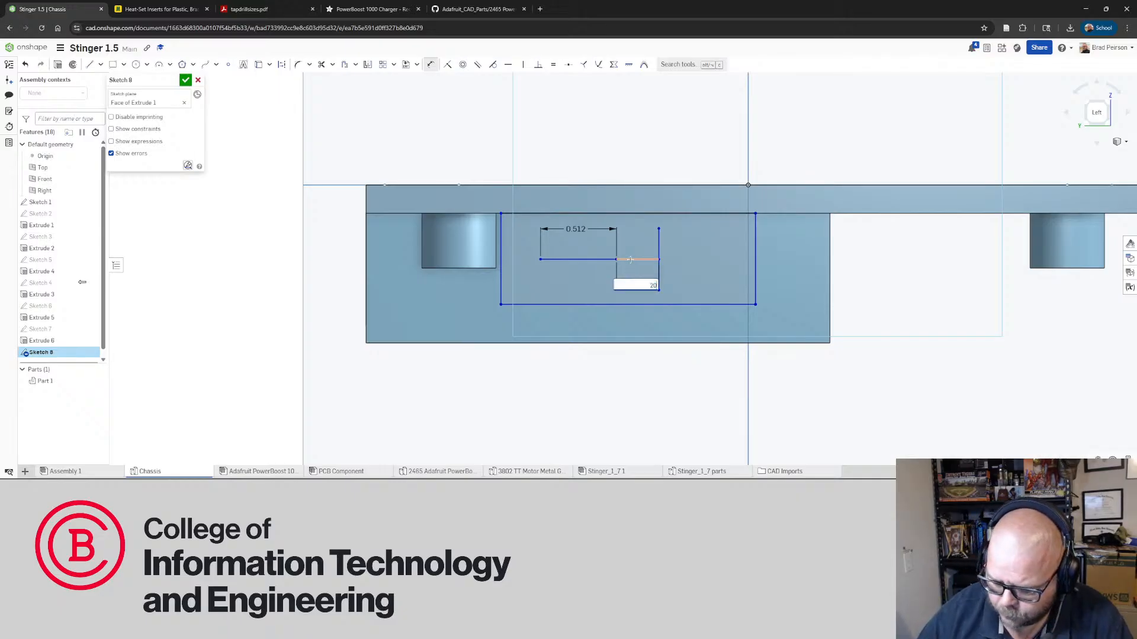
pyautogui.write('mm')
pyautogui.press('Return')
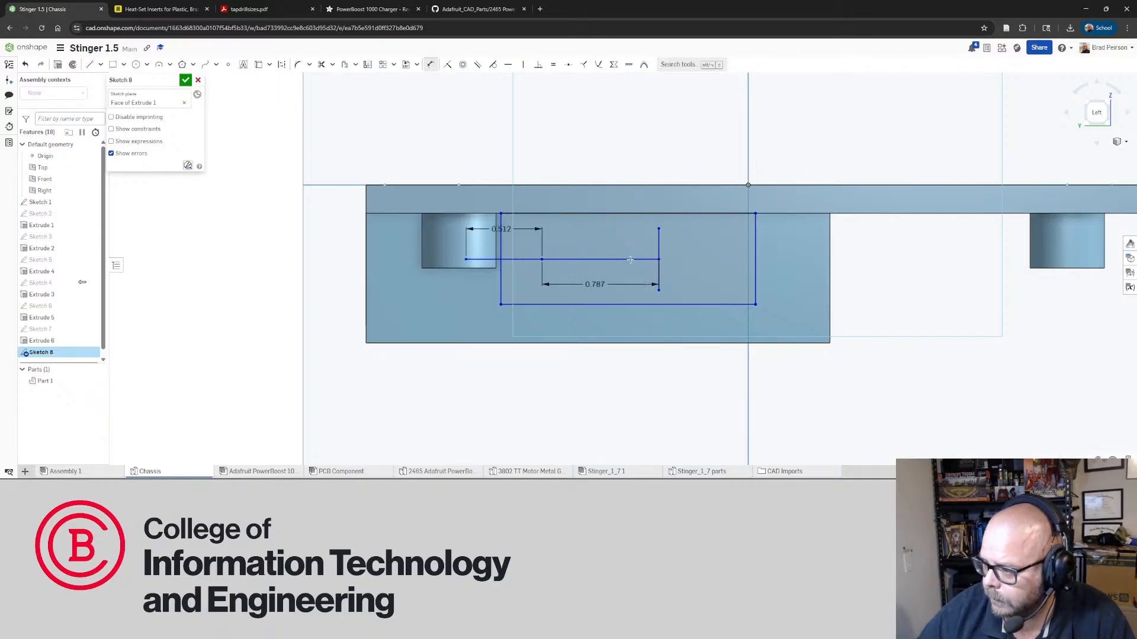
# Dimension the vertical line's length to 18 mm
pyautogui.click(657, 244)
pyautogui.click(704, 283)
pyautogui.write('18')
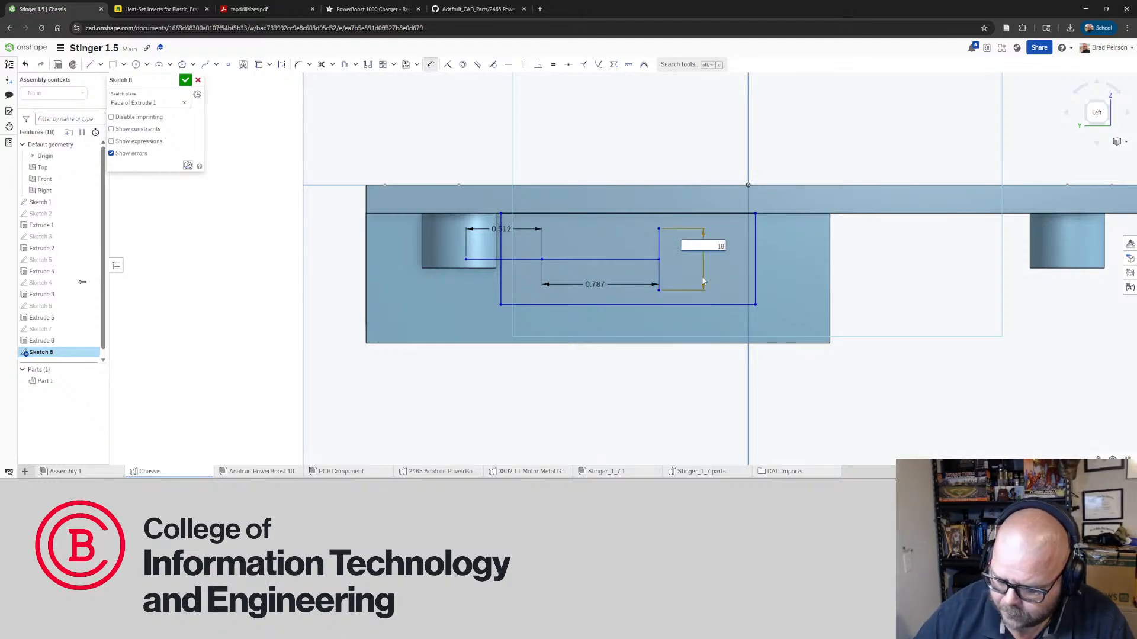
pyautogui.write('mm')
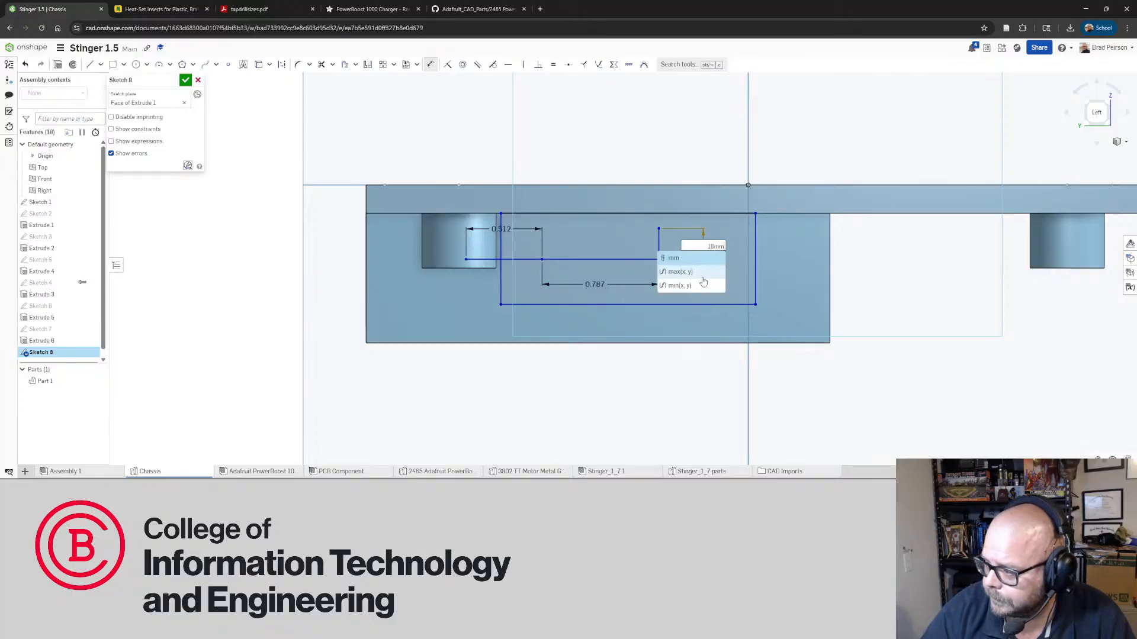
pyautogui.press('Return')
pyautogui.press('Escape')
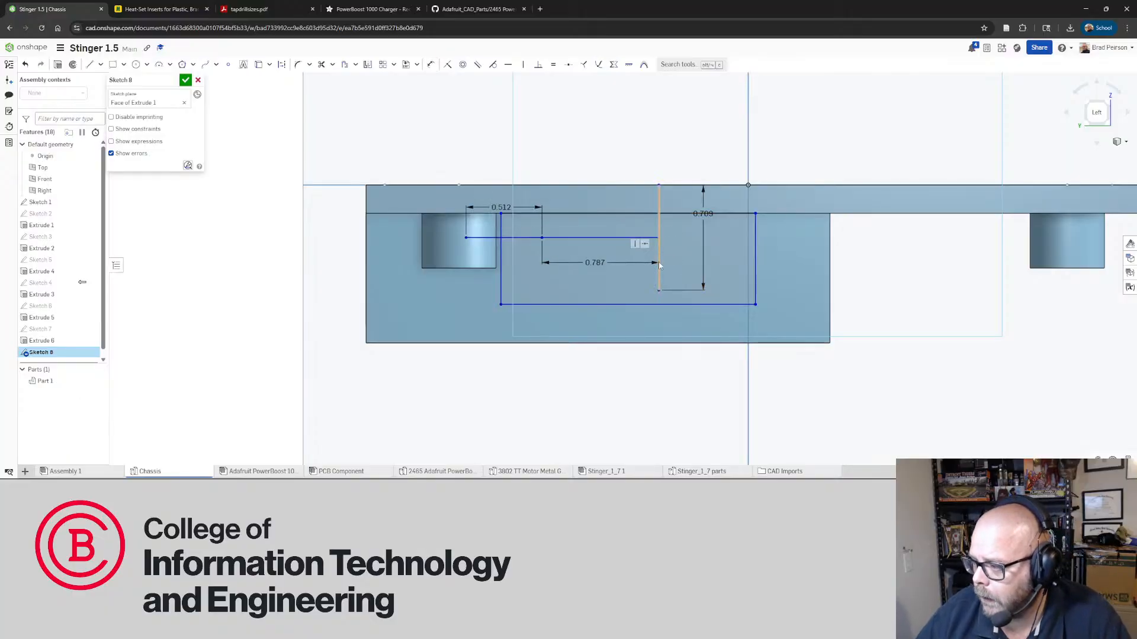
# Move the T-shaped line layout below the plate and stretch the rectangle rearward and down past the box so it encloses the lines
pyautogui.moveTo(659, 265)
pyautogui.mouseDown()
pyautogui.moveTo(659, 291)
pyautogui.moveTo(622, 279)
pyautogui.moveTo(662, 279)
pyautogui.moveTo(663, 207)
pyautogui.moveTo(675, 273)
pyautogui.moveTo(689, 232)
pyautogui.mouseUp()
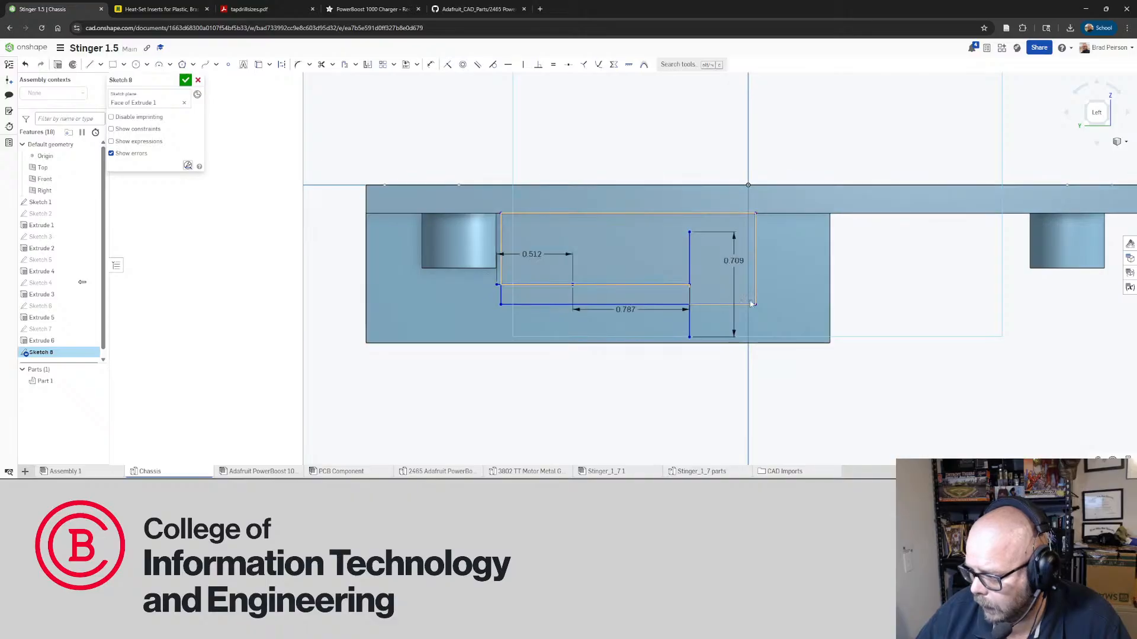
pyautogui.moveTo(754, 304); pyautogui.dragTo(721, 378)
pyautogui.moveTo(502, 325); pyautogui.dragTo(445, 326)
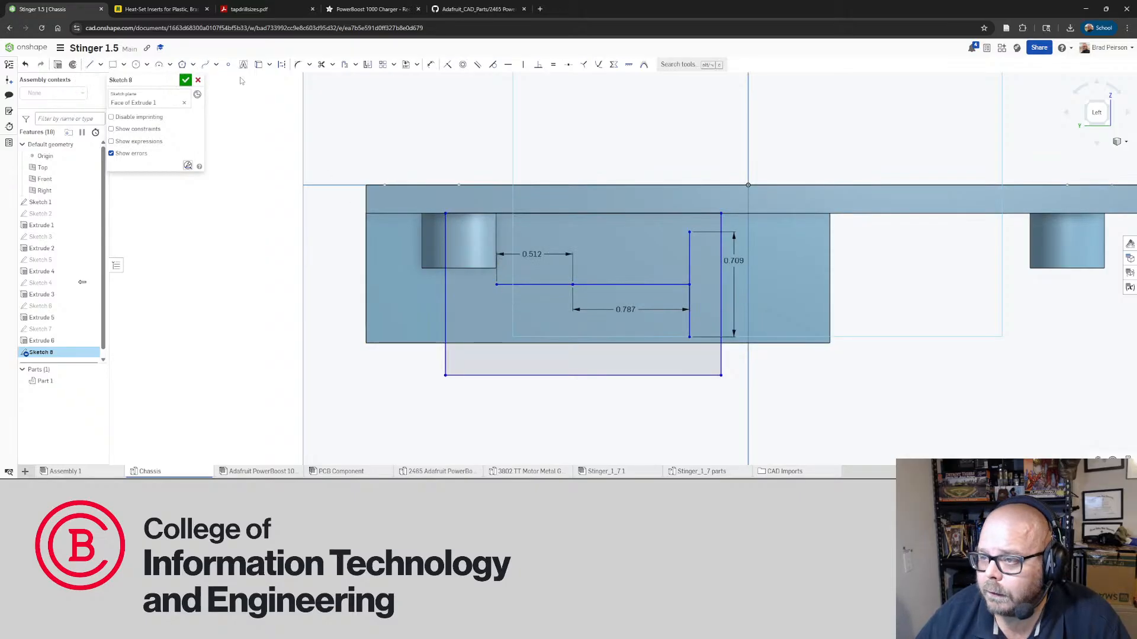
pyautogui.click(430, 64)
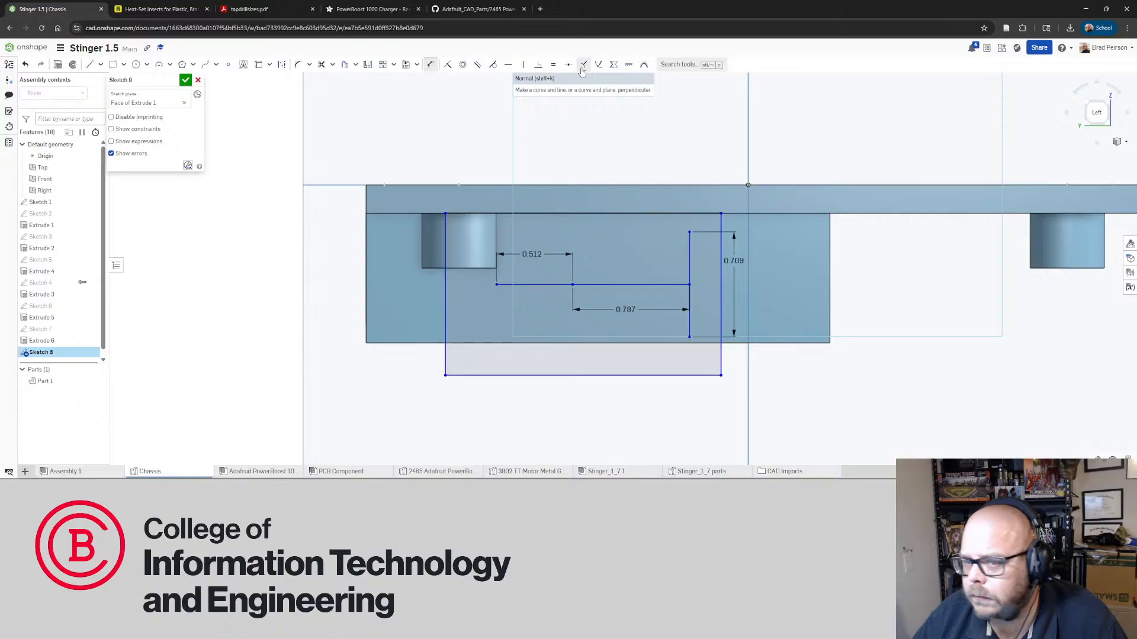
pyautogui.click(10, 96)
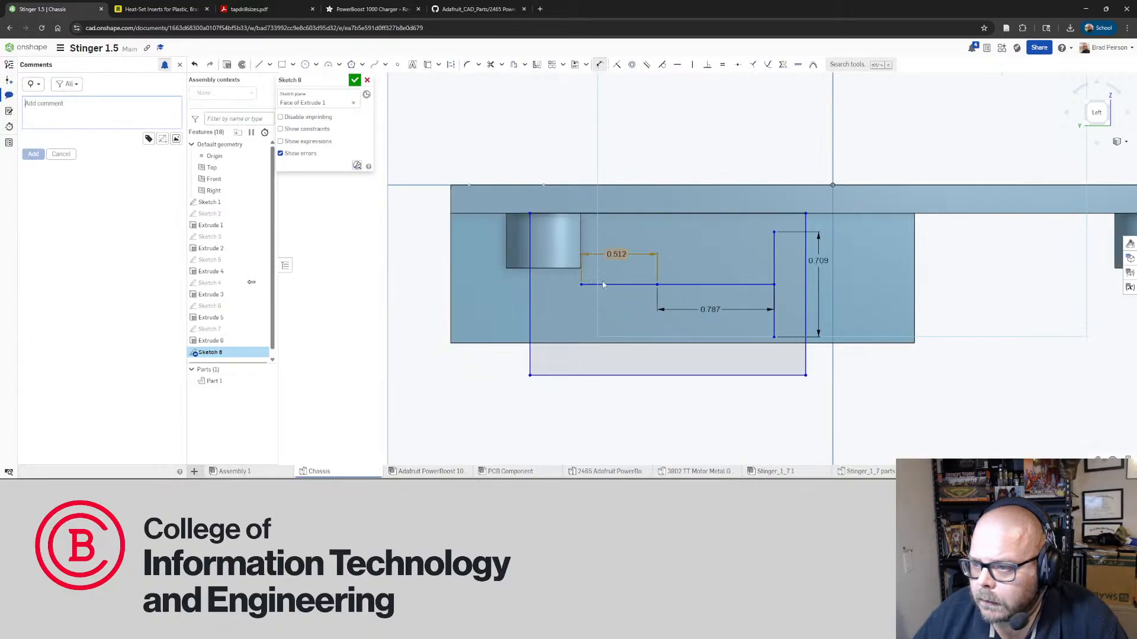
pyautogui.click(658, 286)
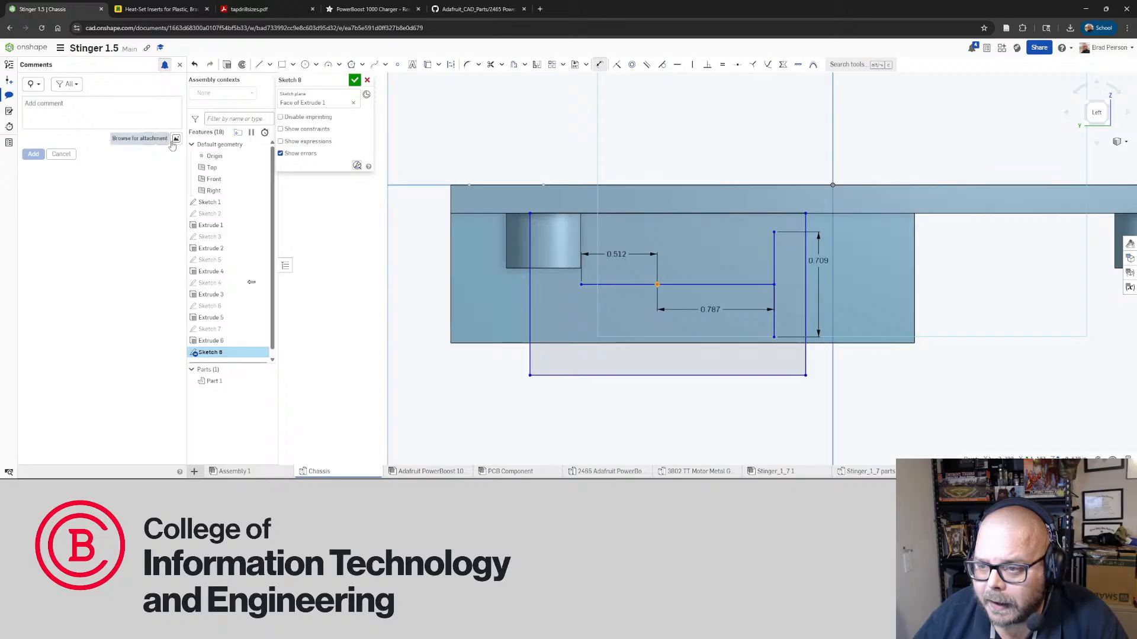
pyautogui.click(180, 65)
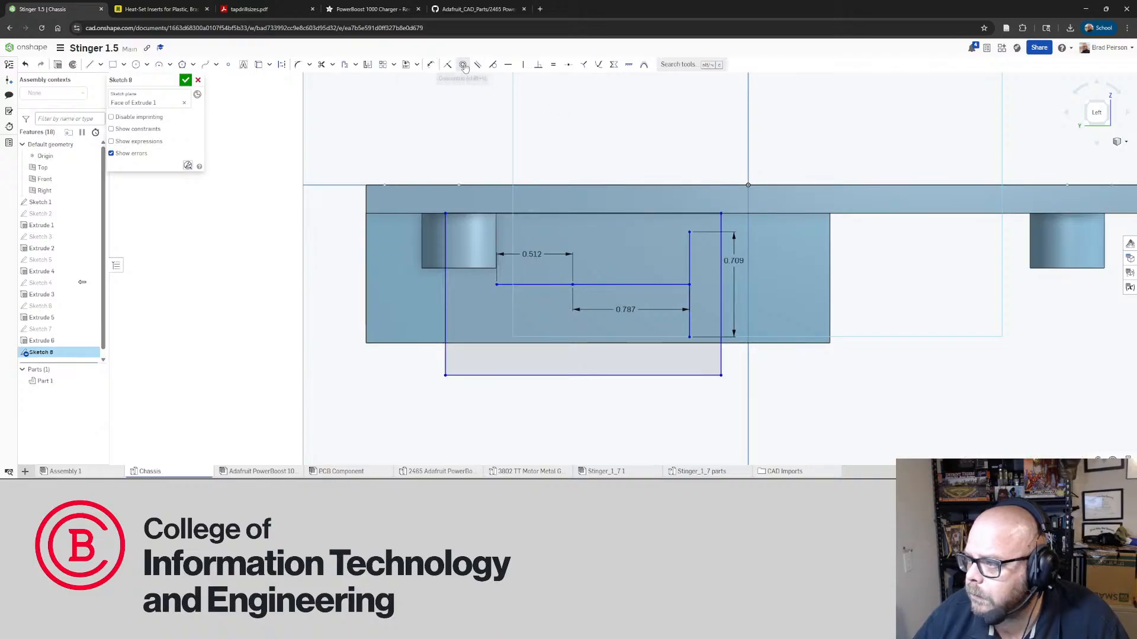
# Dimension the point joining the two horizontal segments 1.5 in from the chassis's rear edge
pyautogui.click(431, 65)
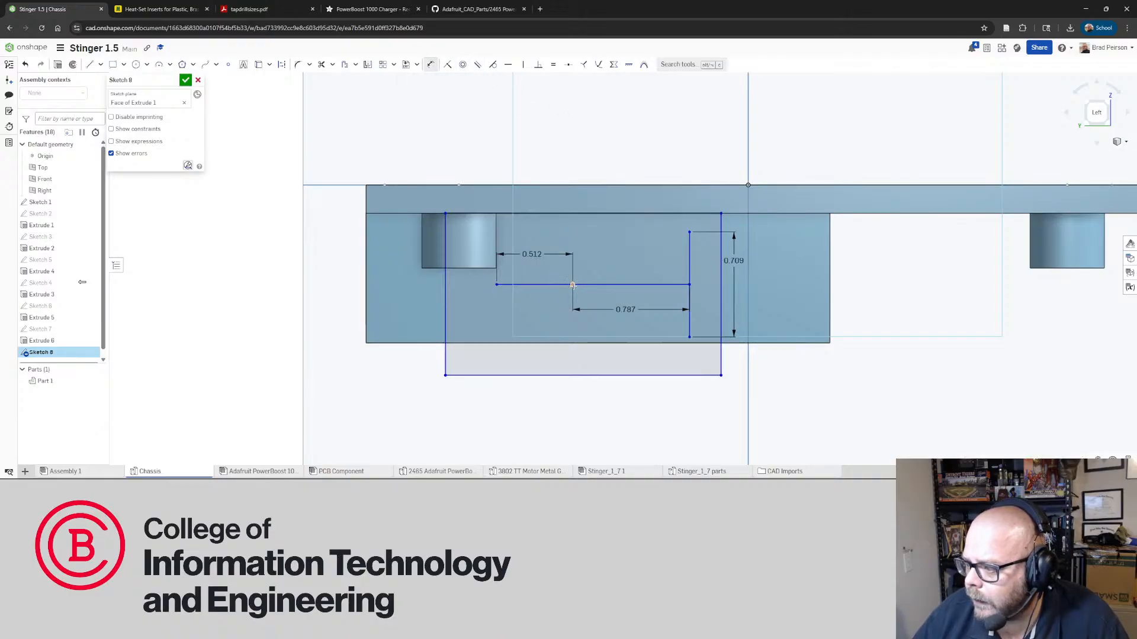
pyautogui.click(366, 312)
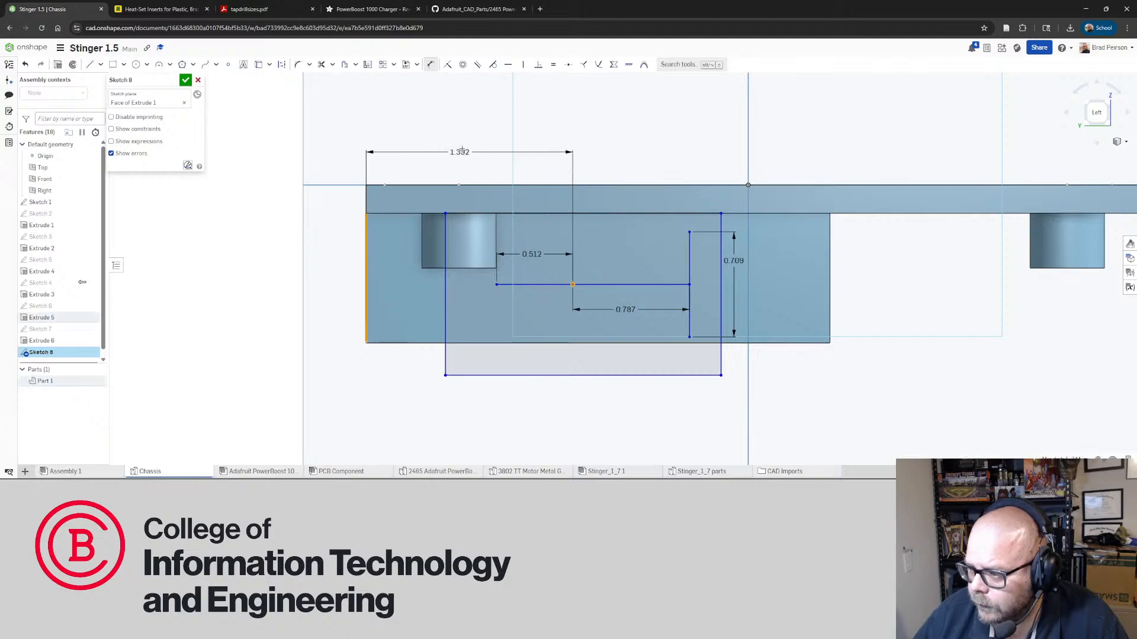
pyautogui.click(464, 148)
pyautogui.write('1.5')
pyautogui.press('Return')
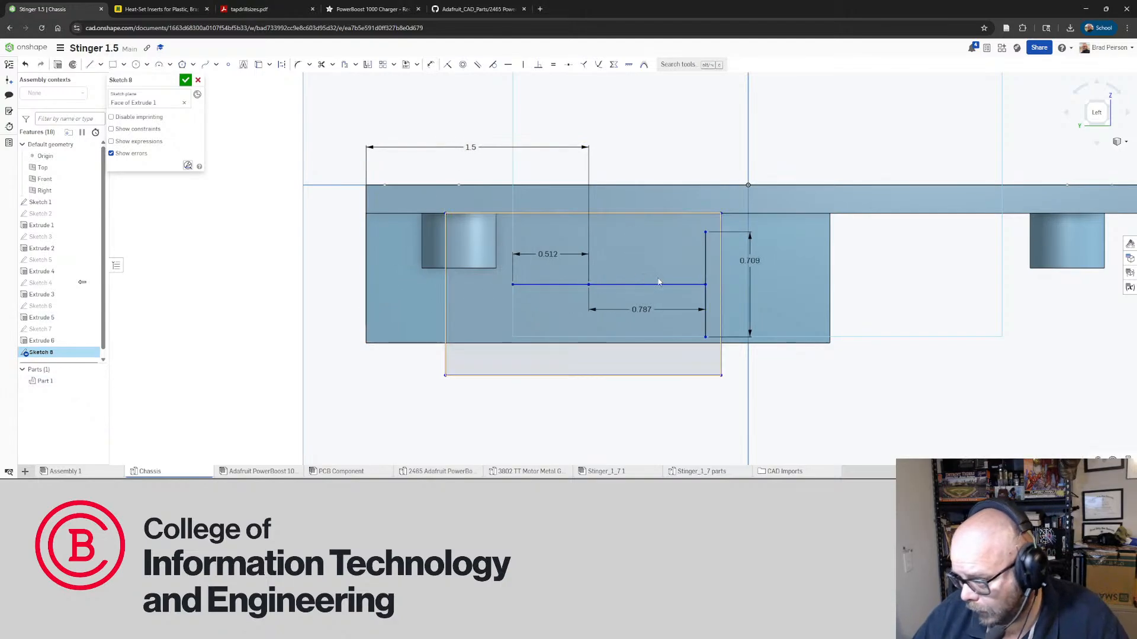
# Measure the distance between the left motor's upper mounting hole and the top face of its gearbox in Assembly 1
pyautogui.click(264, 472)
pyautogui.click(65, 472)
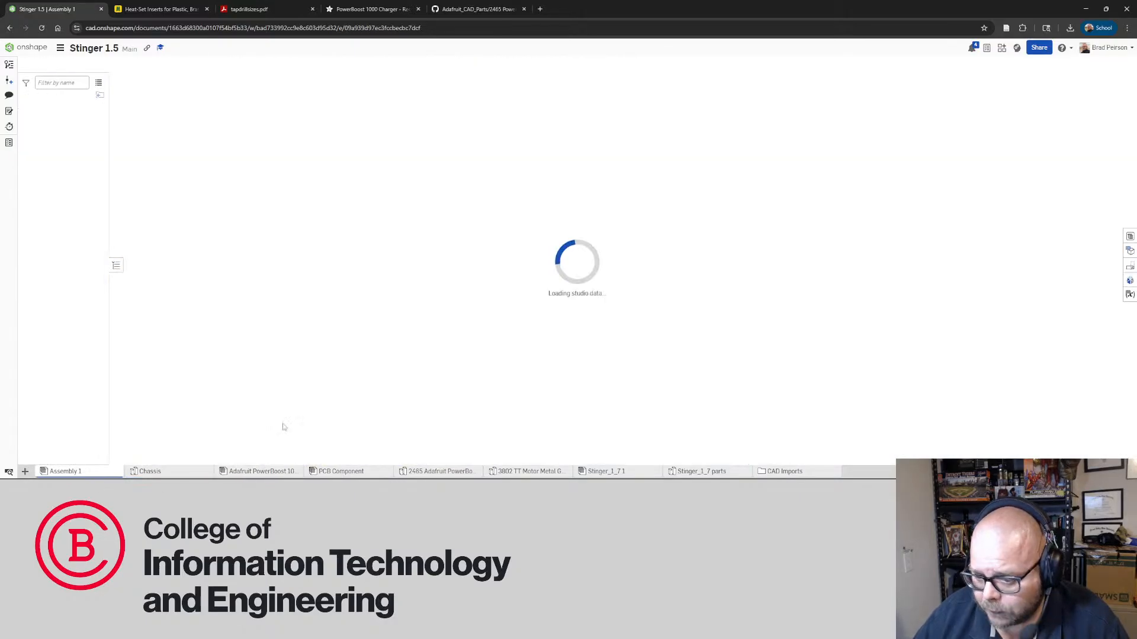
pyautogui.moveTo(582, 261); pyautogui.dragTo(618, 256, button='right')
pyautogui.moveTo(628, 308); pyautogui.dragTo(650, 388)
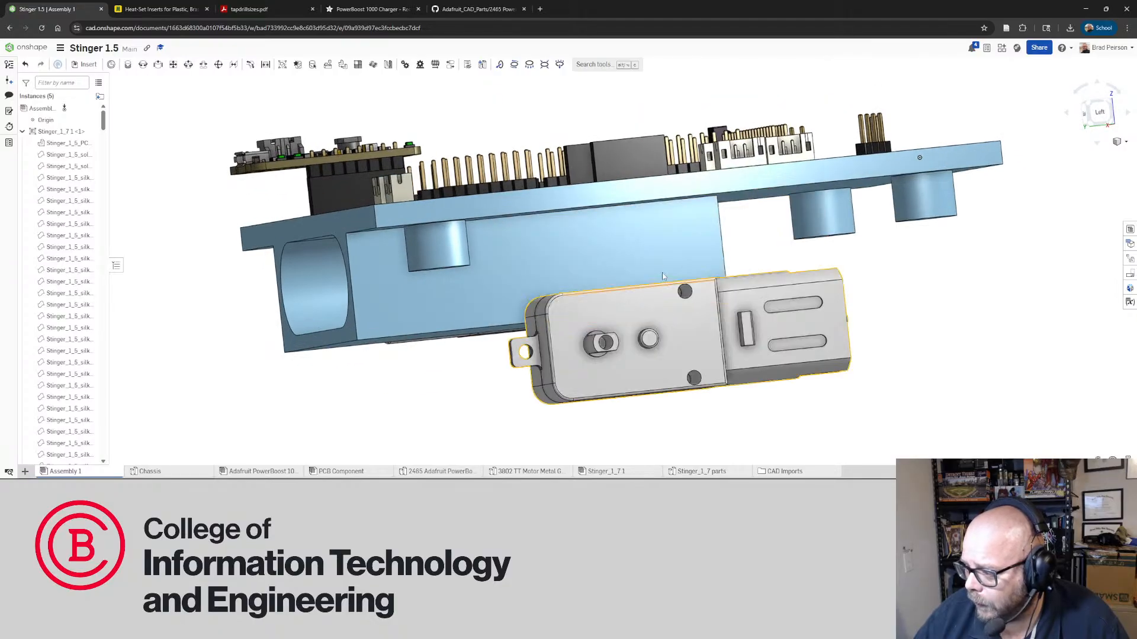
pyautogui.moveTo(661, 254); pyautogui.dragTo(670, 311, button='right')
pyautogui.scroll(5, 695, 323)
pyautogui.scroll(3, 695, 323)
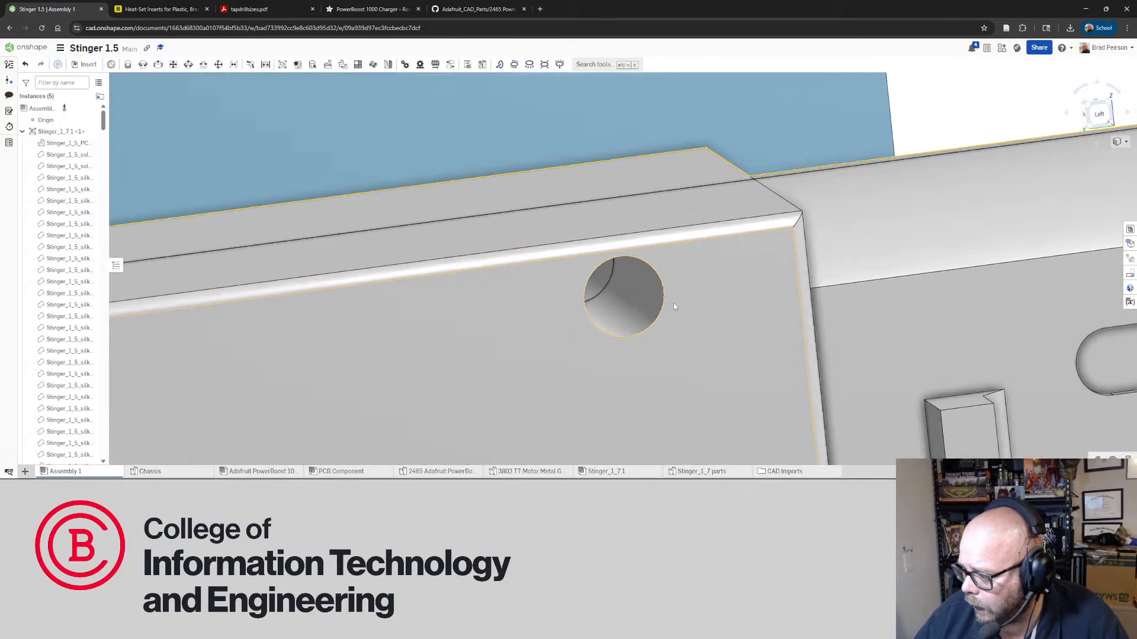
pyautogui.click(651, 327)
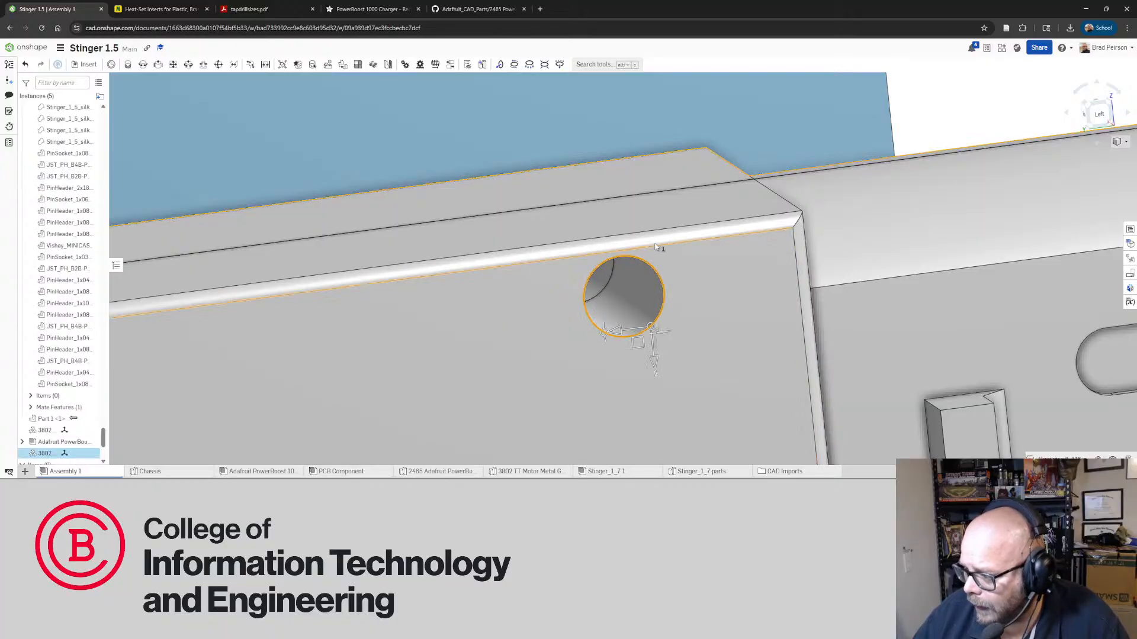
pyautogui.click(652, 218)
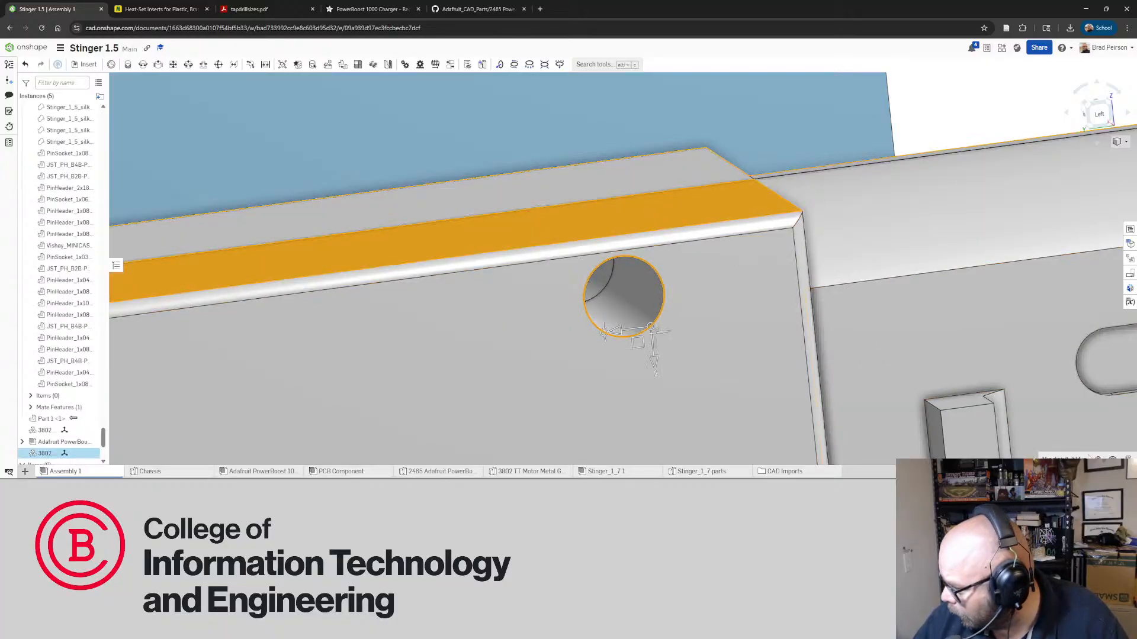
pyautogui.click(1095, 444)
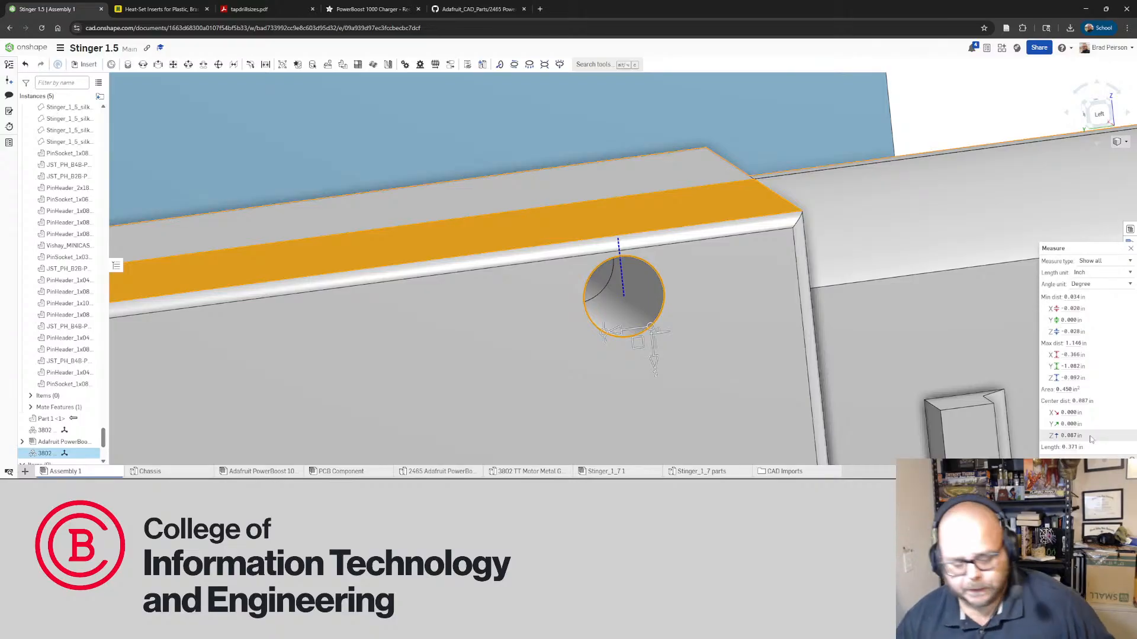
pyautogui.scroll(-3, 735, 296)
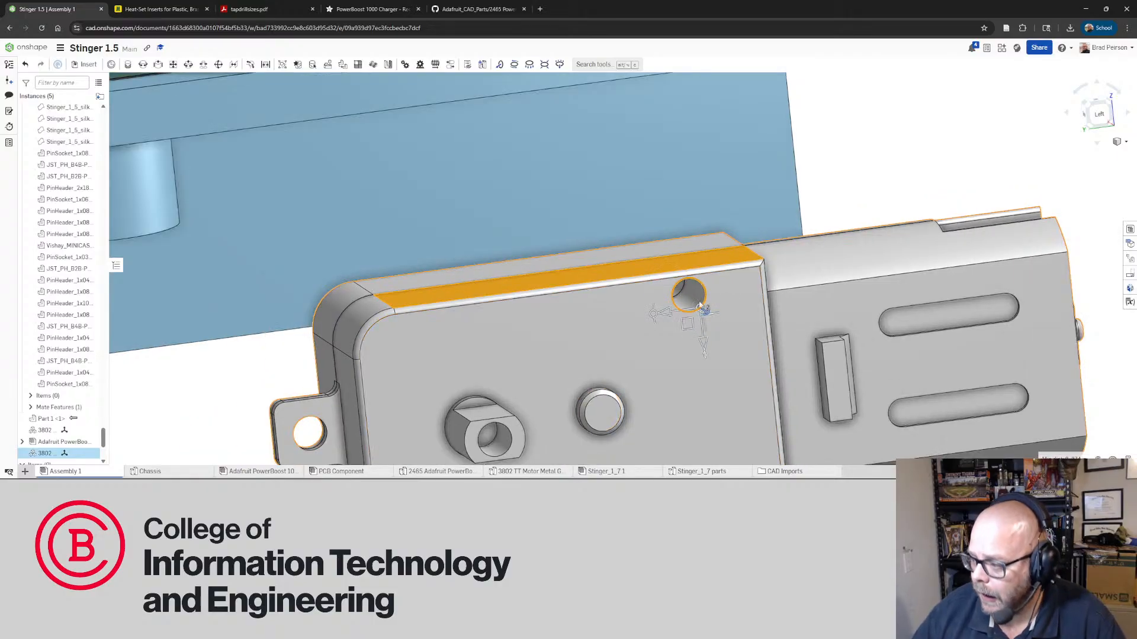
pyautogui.moveTo(679, 287); pyautogui.dragTo(722, 286, button='right')
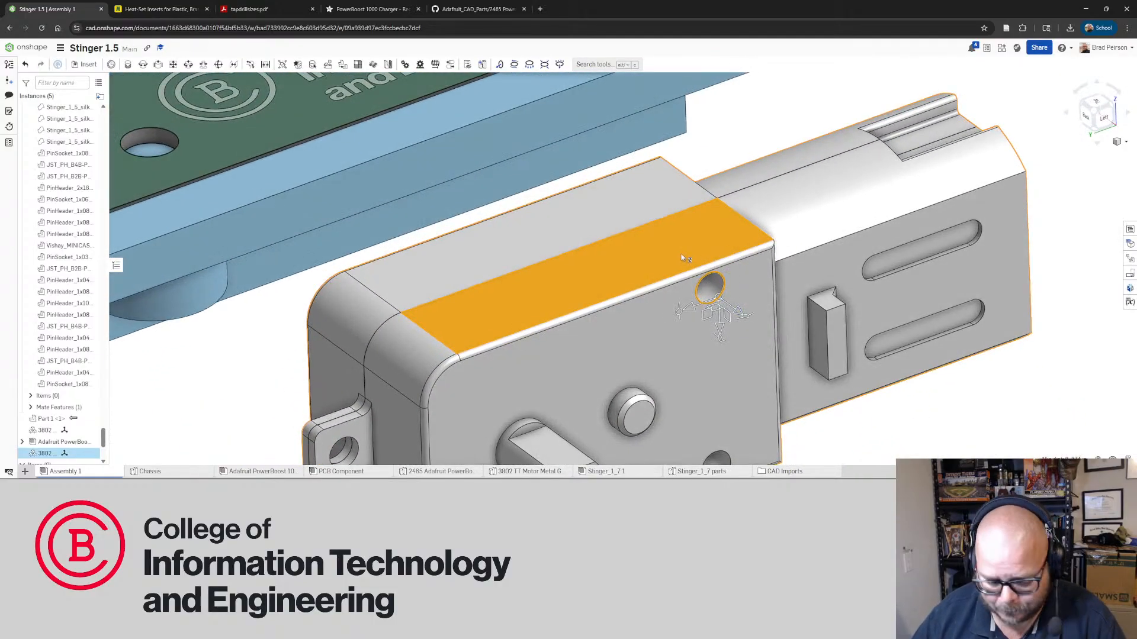
pyautogui.moveTo(646, 254); pyautogui.dragTo(616, 168, button='right')
pyautogui.scroll(-3, 616, 168)
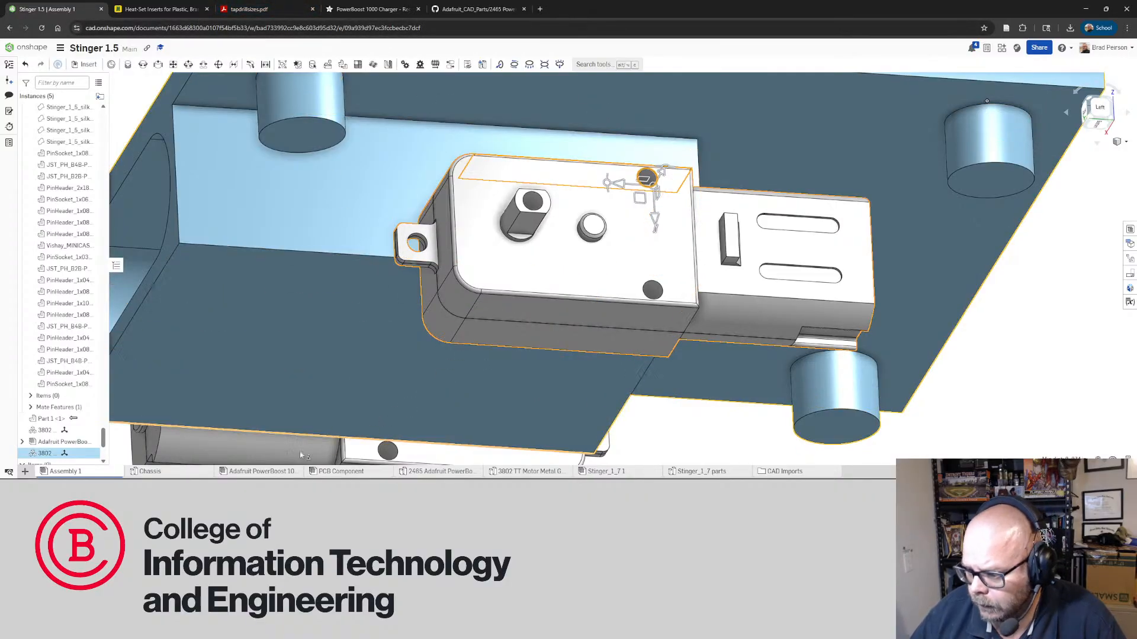
# Dimension the vertical line's upper endpoint 0.125 in below the rectangle's top edge in the Chassis sketch
pyautogui.click(193, 473)
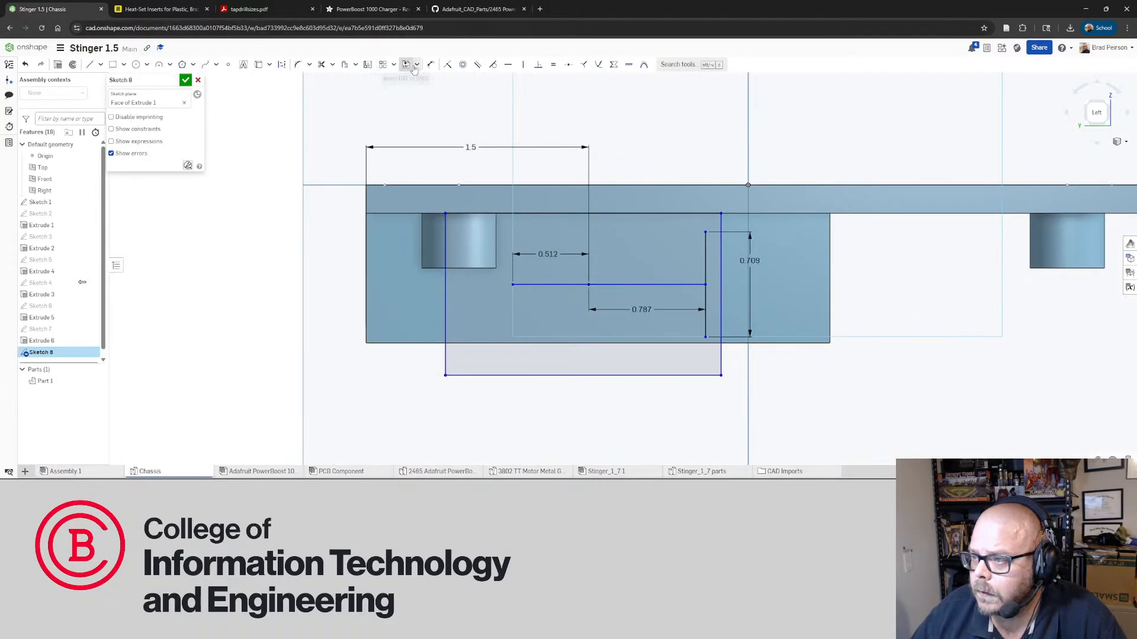
pyautogui.click(432, 66)
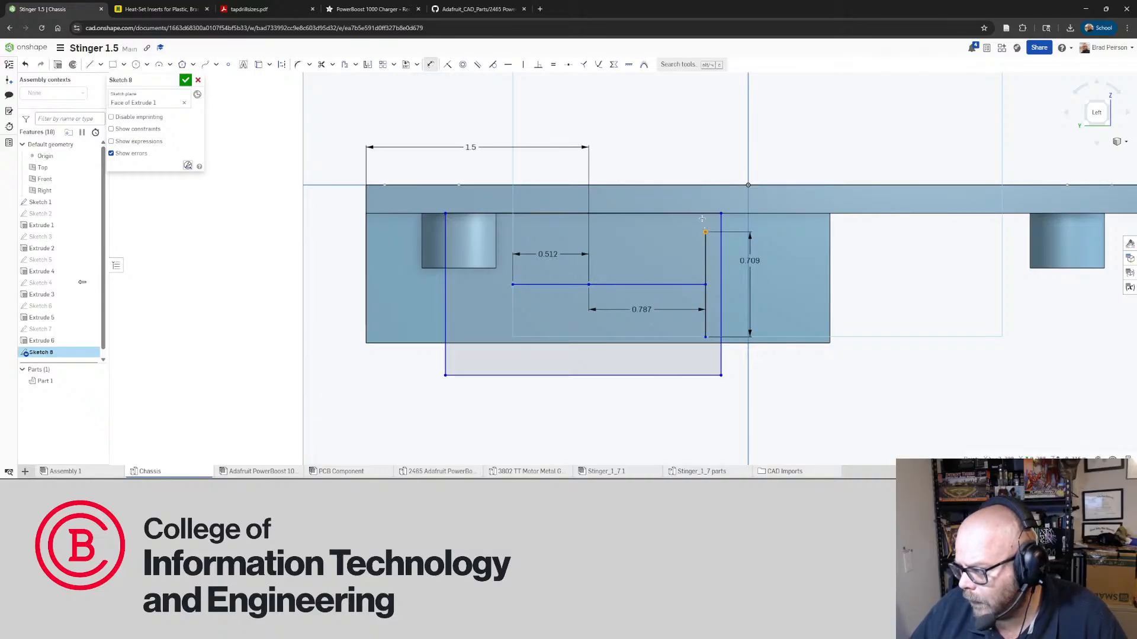
pyautogui.click(702, 214)
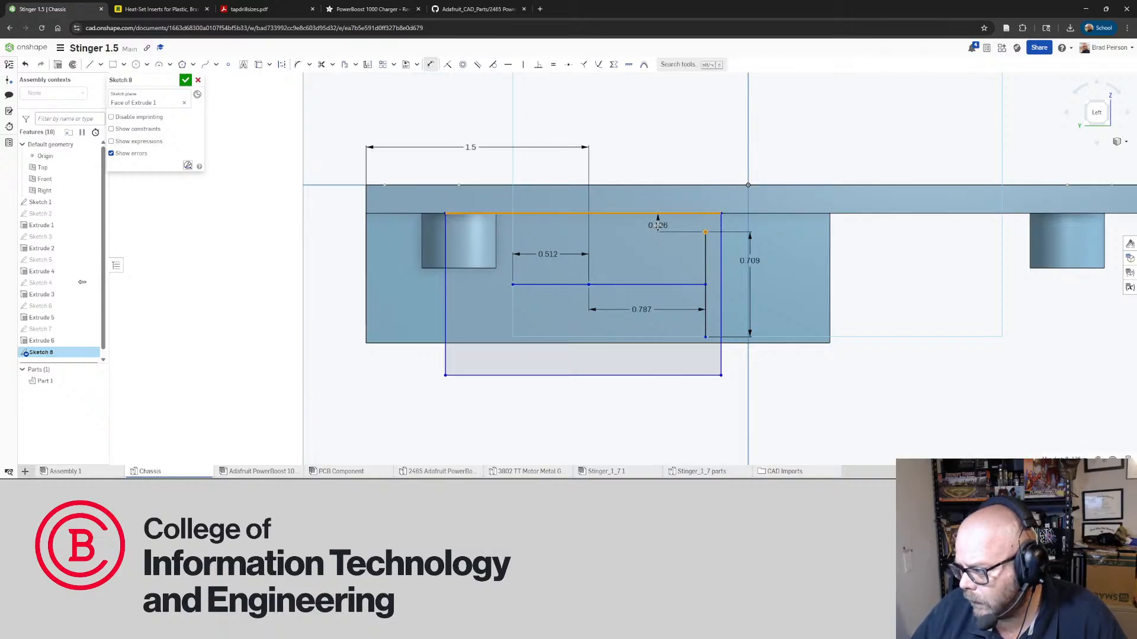
pyautogui.click(657, 226)
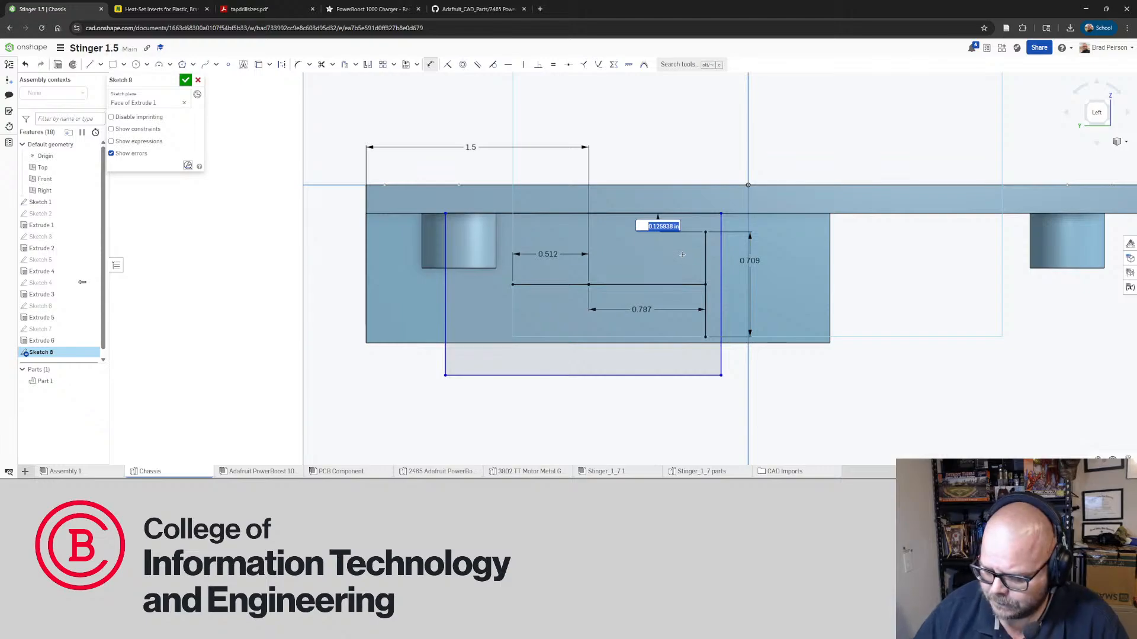
pyautogui.write('0.125')
pyautogui.press('Return')
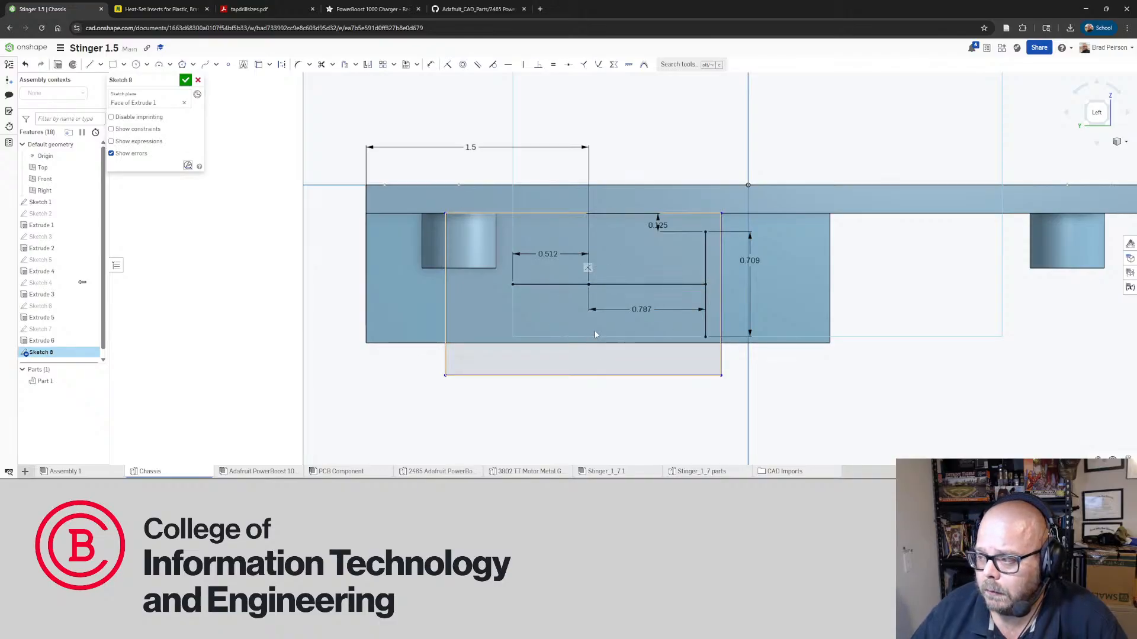
pyautogui.hotkey('alt', 'Tab')
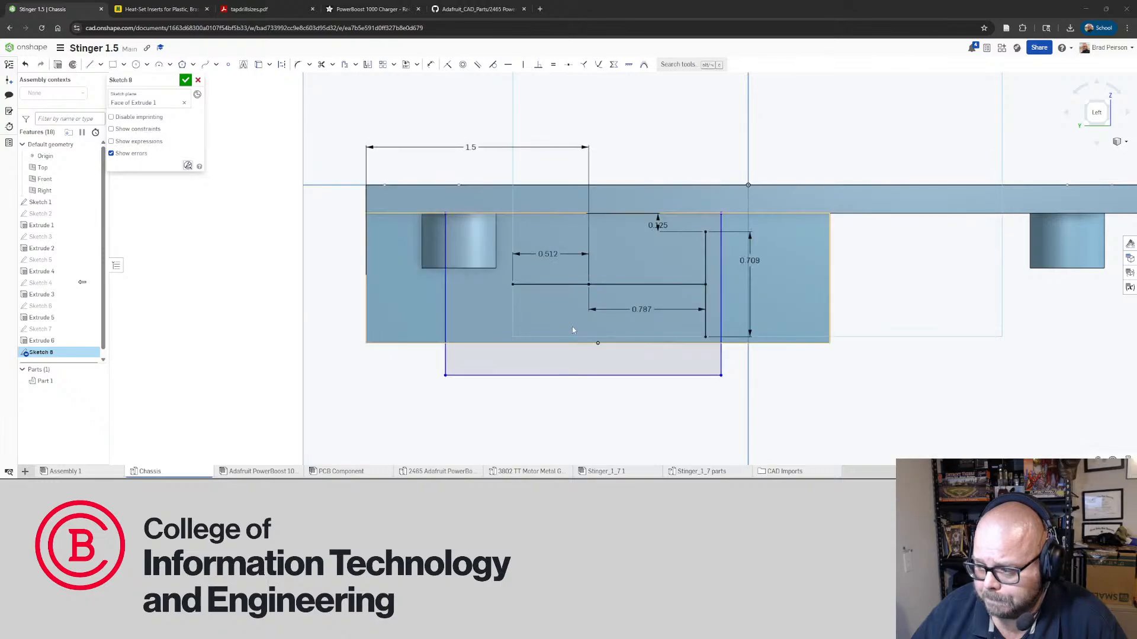
pyautogui.moveTo(553, 343); pyautogui.dragTo(662, 336, button='right')
pyautogui.press('n')
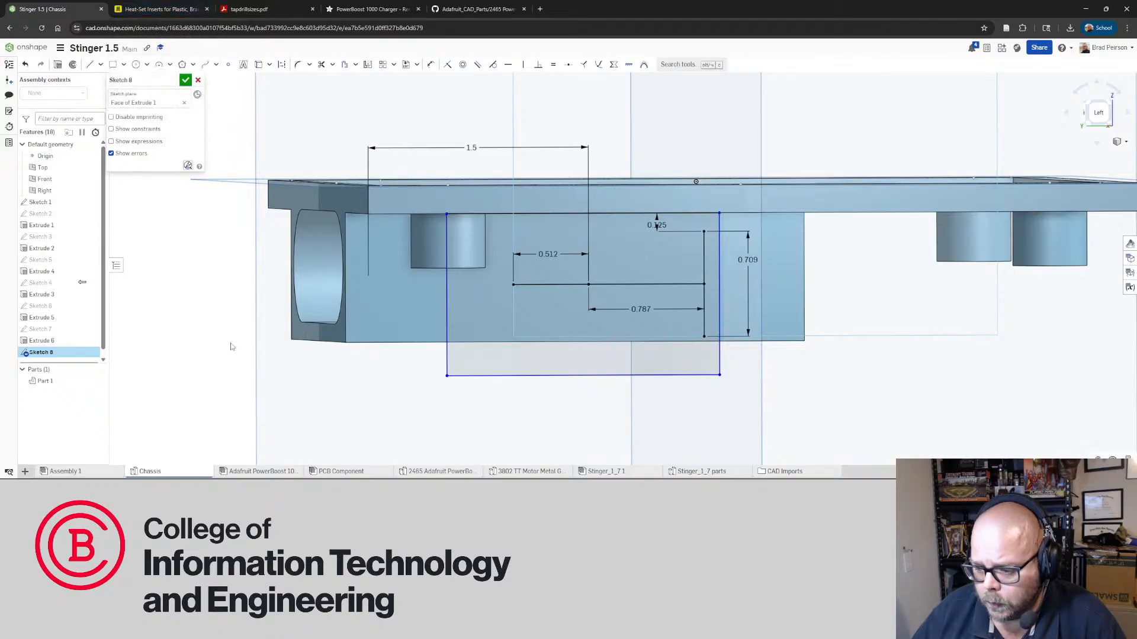
# Examine the left motor's gearbox, mounting holes and position beside the chassis box from several angles in Assembly 1
pyautogui.click(83, 471)
pyautogui.moveTo(503, 276); pyautogui.dragTo(528, 316, button='right')
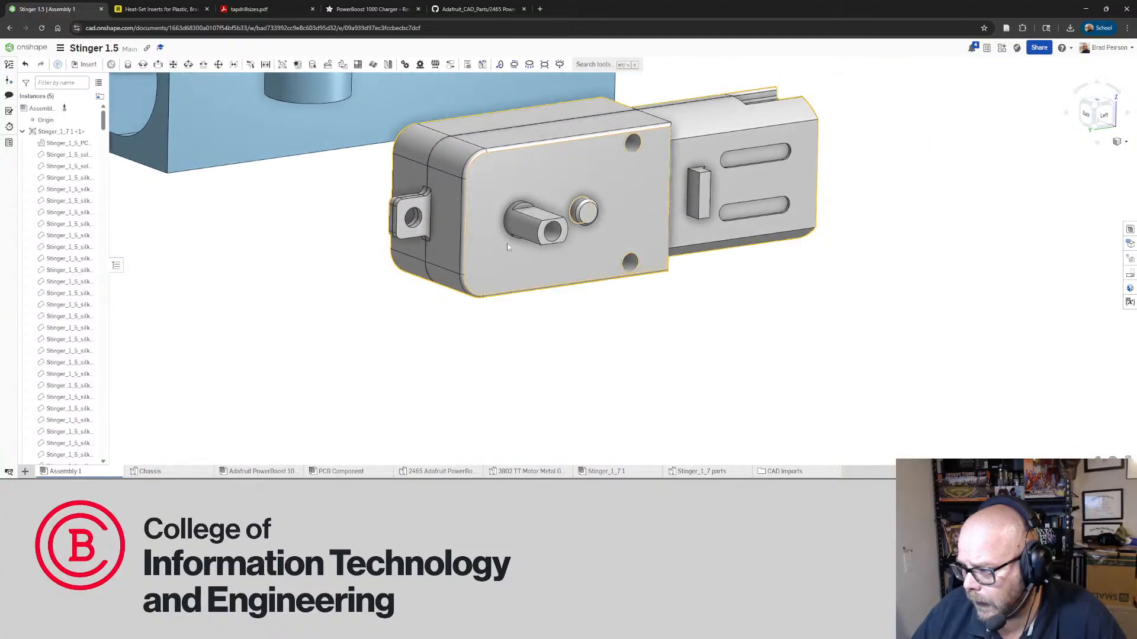
pyautogui.moveTo(484, 173); pyautogui.dragTo(616, 159, button='right')
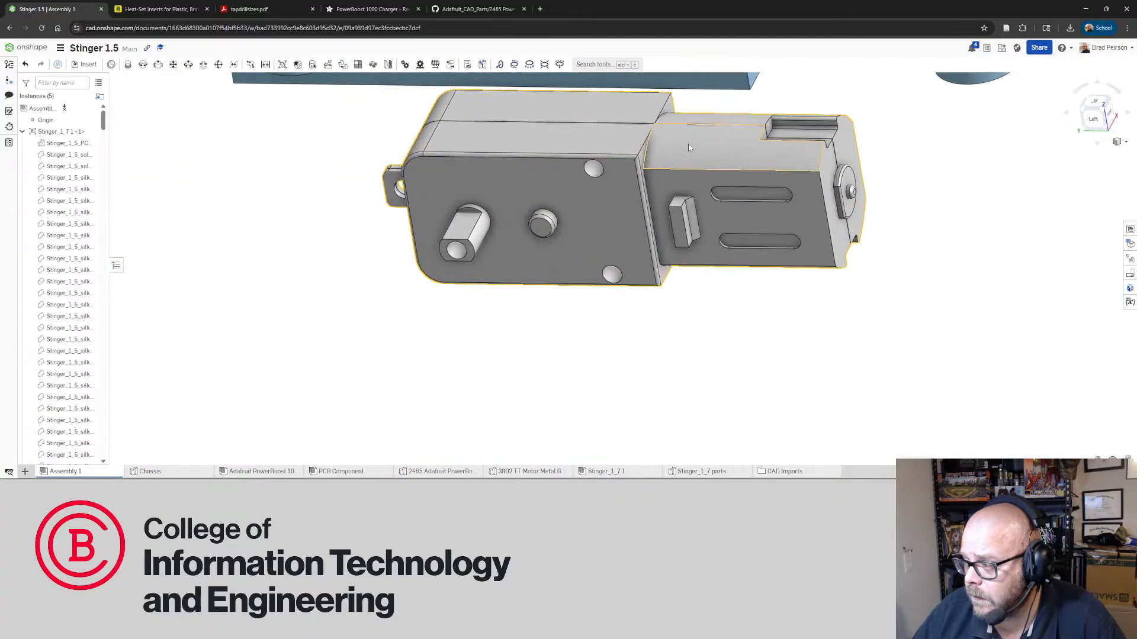
pyautogui.moveTo(690, 145); pyautogui.dragTo(781, 259, button='right')
pyautogui.click(879, 202)
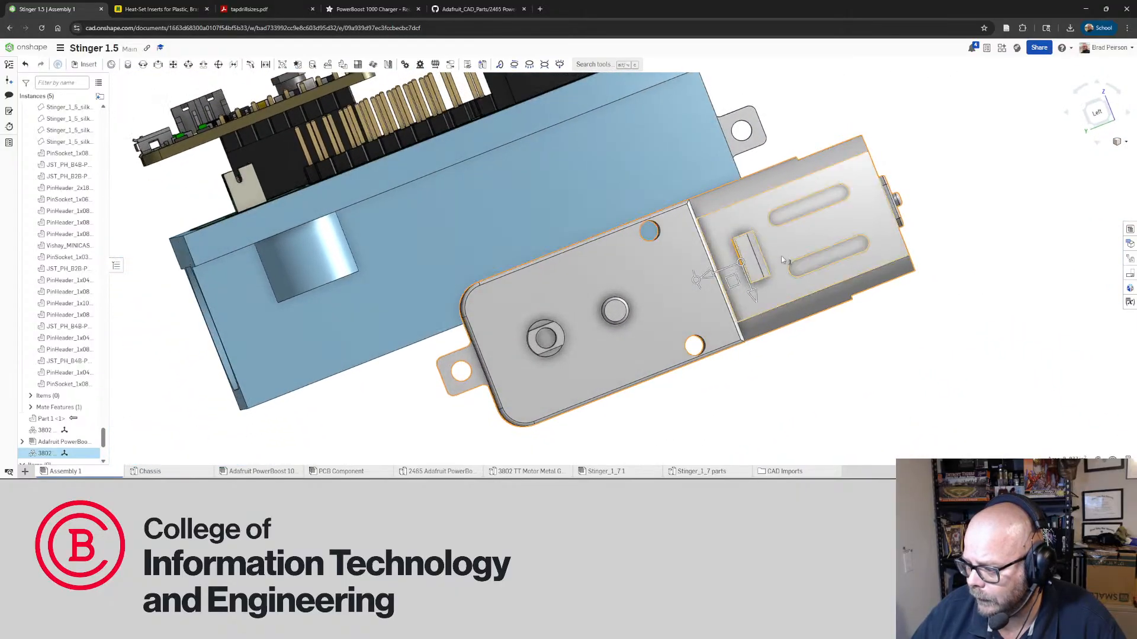
pyautogui.scroll(-5, 780, 256)
pyautogui.scroll(2, 720, 290)
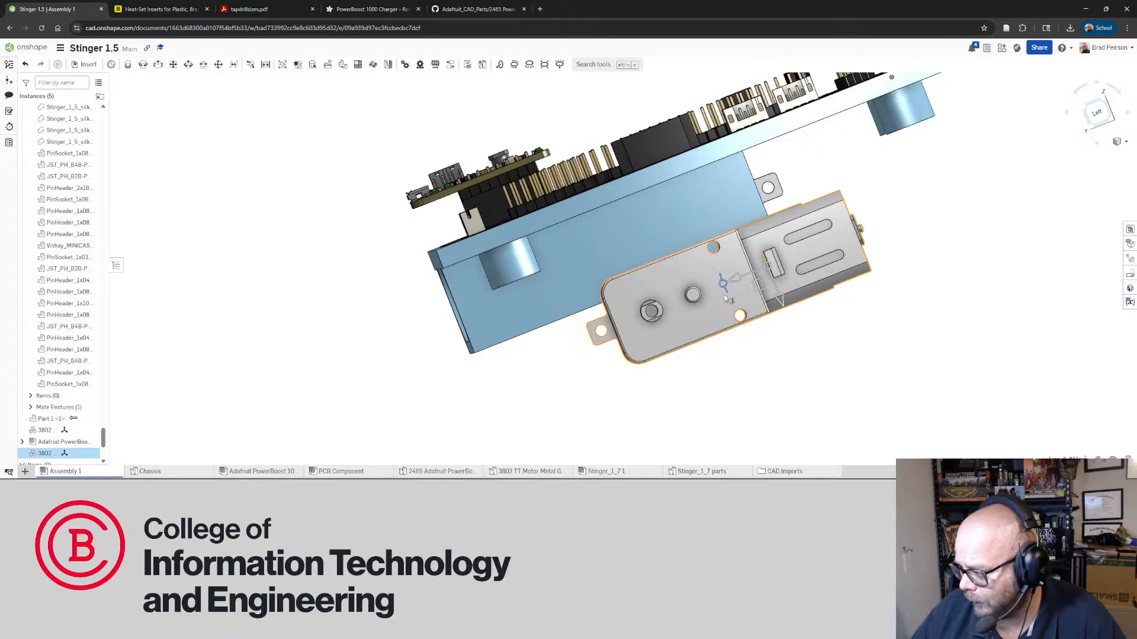
pyautogui.moveTo(904, 300); pyautogui.dragTo(885, 300, button='right')
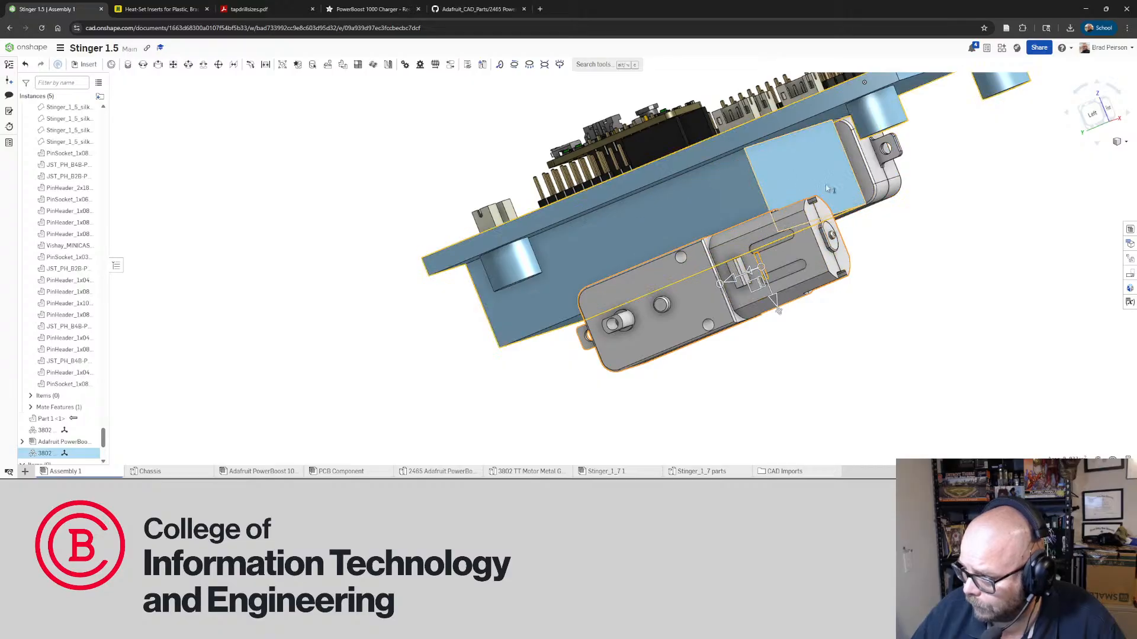
pyautogui.moveTo(919, 174); pyautogui.dragTo(965, 211, button='right')
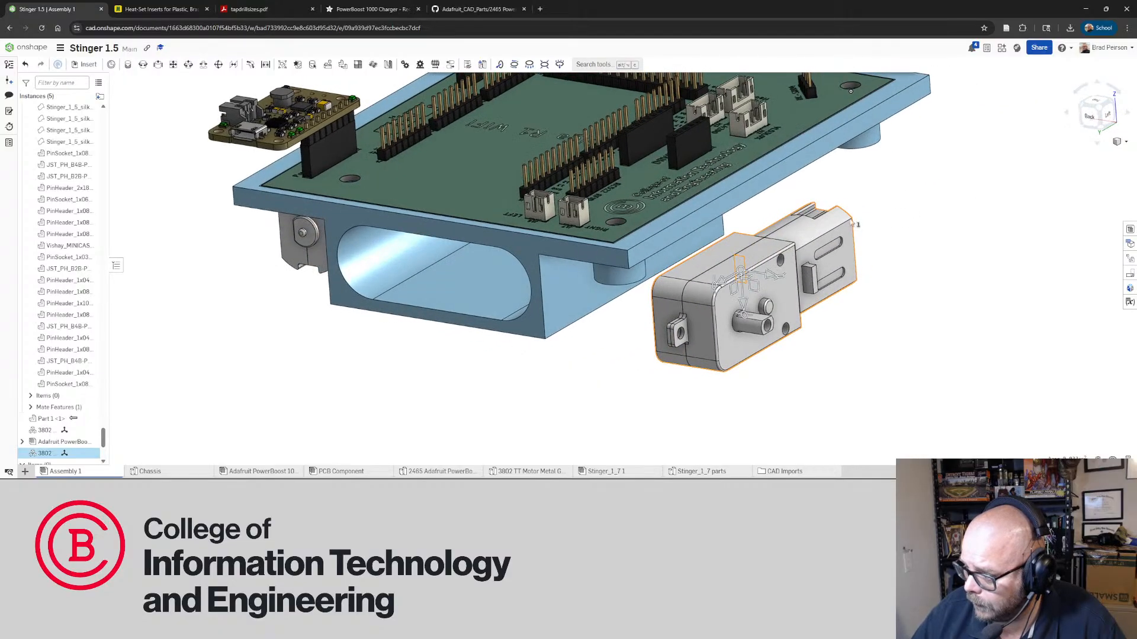
pyautogui.moveTo(853, 223); pyautogui.dragTo(777, 244, button='right')
pyautogui.click(660, 395)
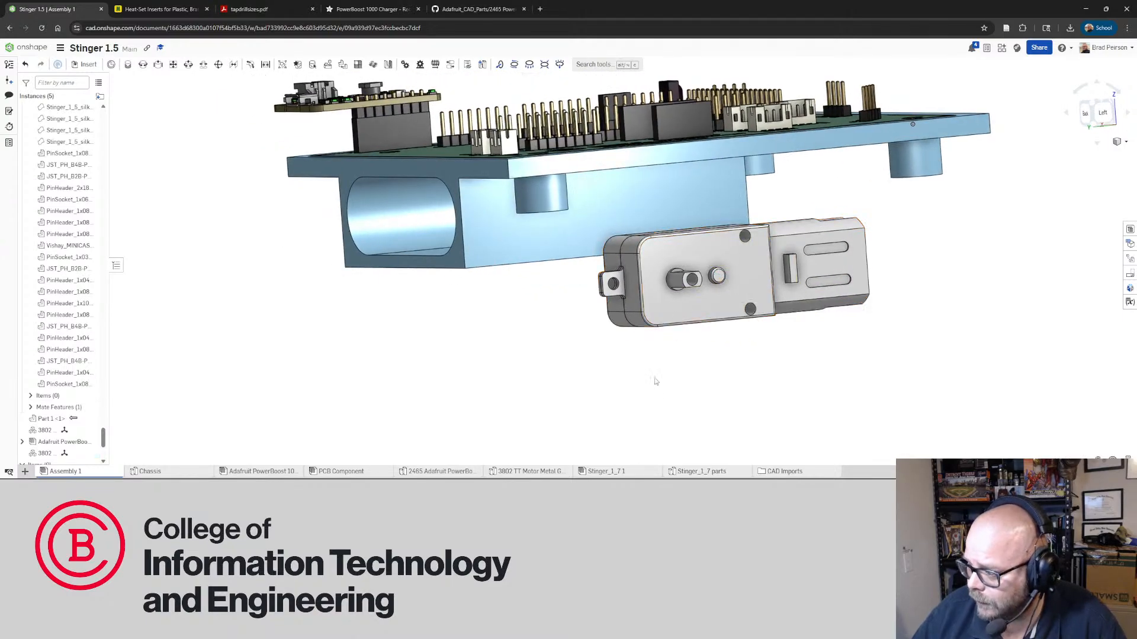
pyautogui.moveTo(711, 331); pyautogui.dragTo(733, 292, button='right')
pyautogui.scroll(4, 801, 256)
pyautogui.moveTo(740, 214); pyautogui.dragTo(754, 238, button='right')
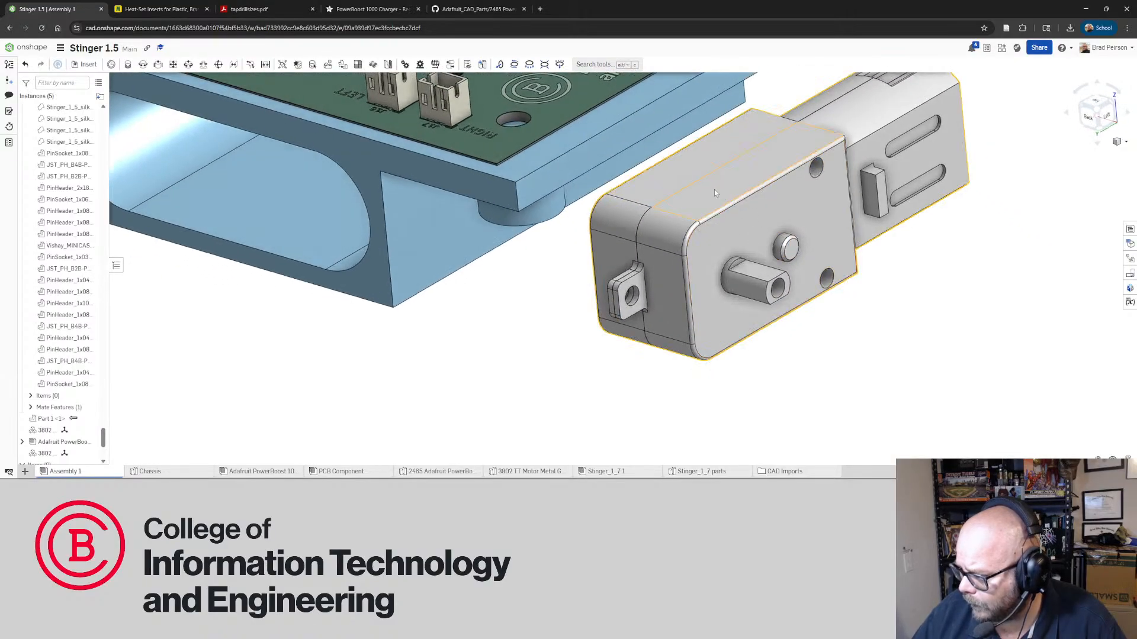
# Measure the gearbox height between the left motor's top and bottom faces
pyautogui.click(714, 189)
pyautogui.moveTo(780, 322); pyautogui.dragTo(765, 314, button='right')
pyautogui.click(765, 347)
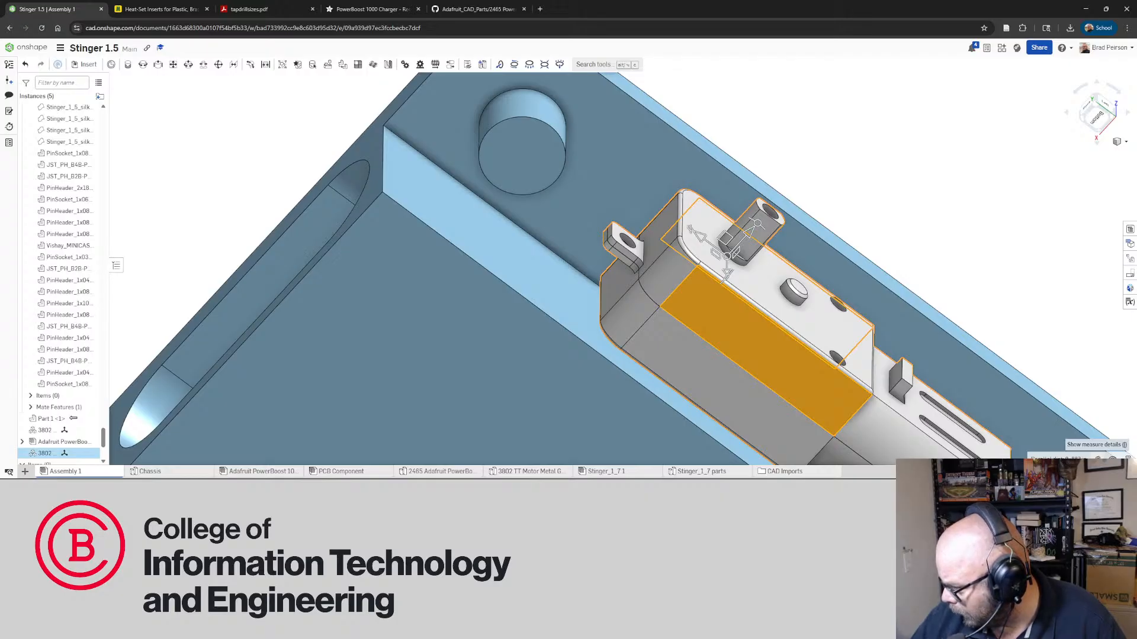
pyautogui.click(1025, 316)
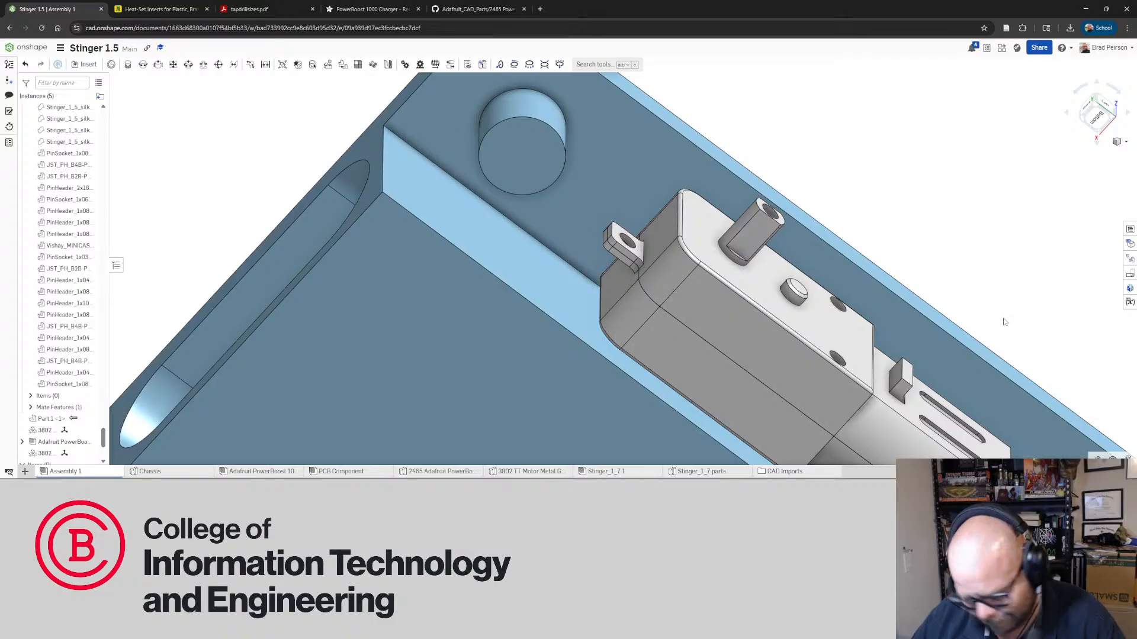
pyautogui.moveTo(551, 251); pyautogui.dragTo(590, 314, button='right')
pyautogui.scroll(-3, 543, 294)
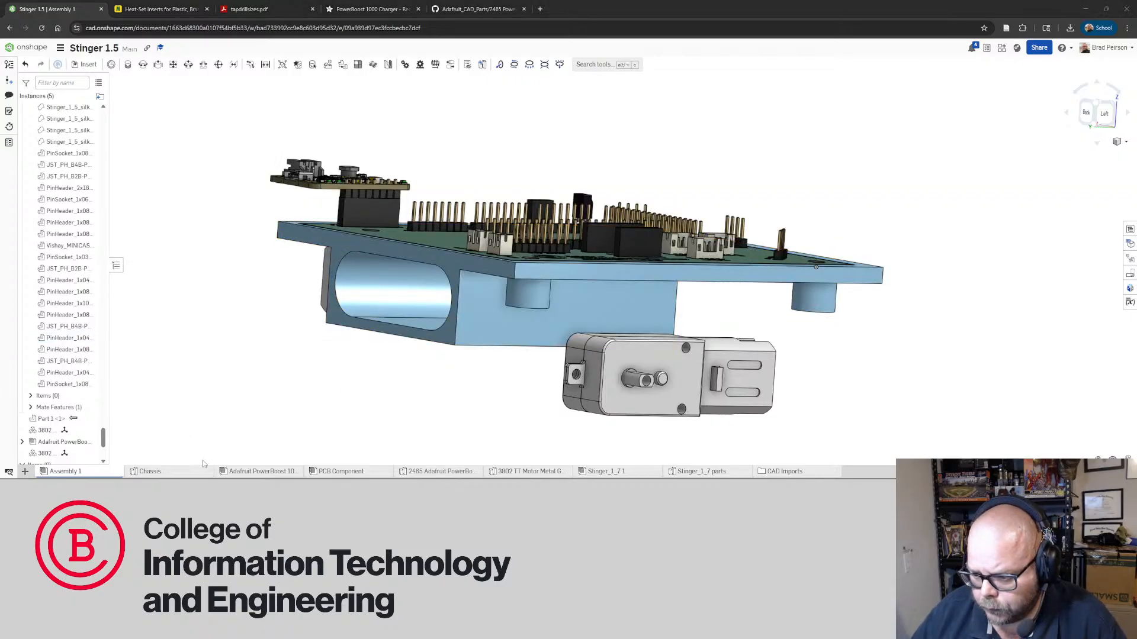
# Dimension the side plate rectangle's height to 1 in in the Chassis sketch
pyautogui.click(179, 472)
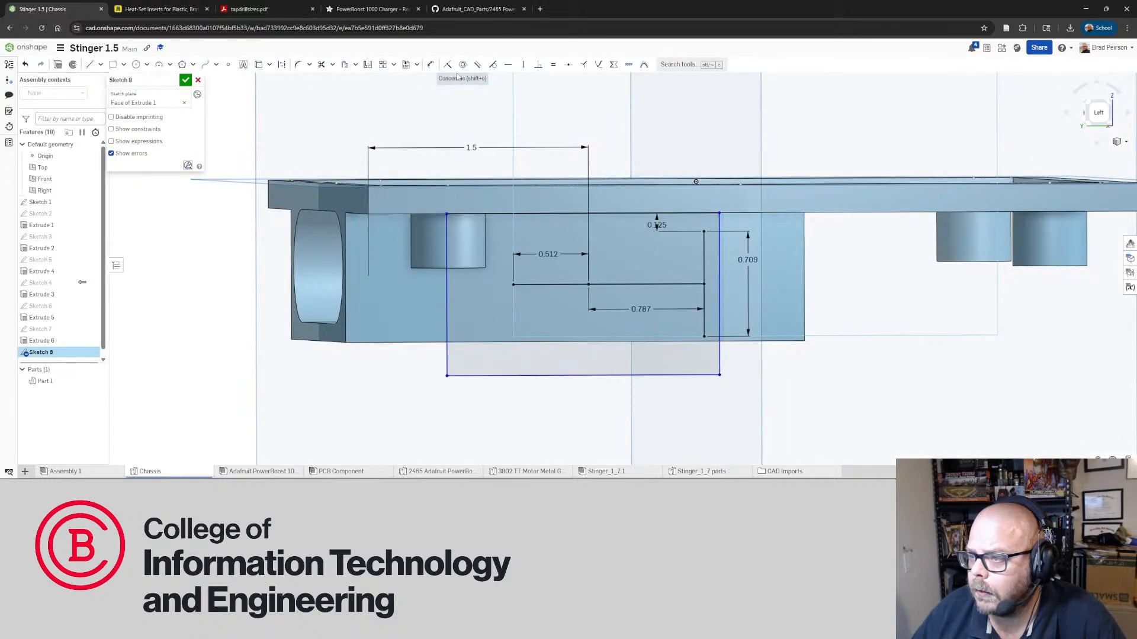
pyautogui.click(430, 65)
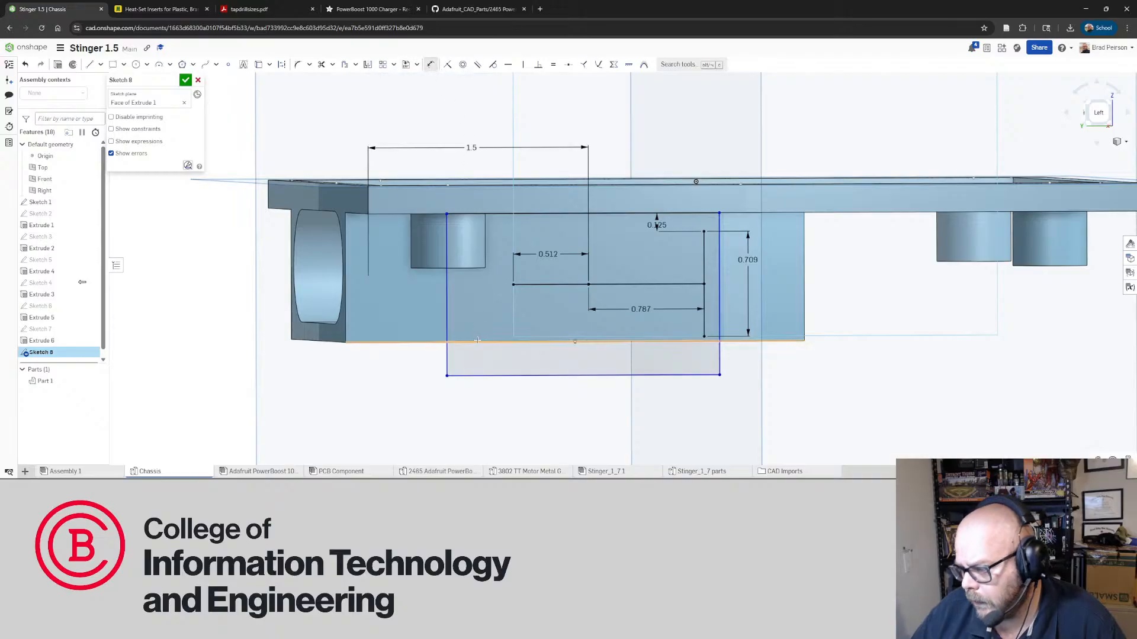
pyautogui.click(447, 296)
pyautogui.click(212, 297)
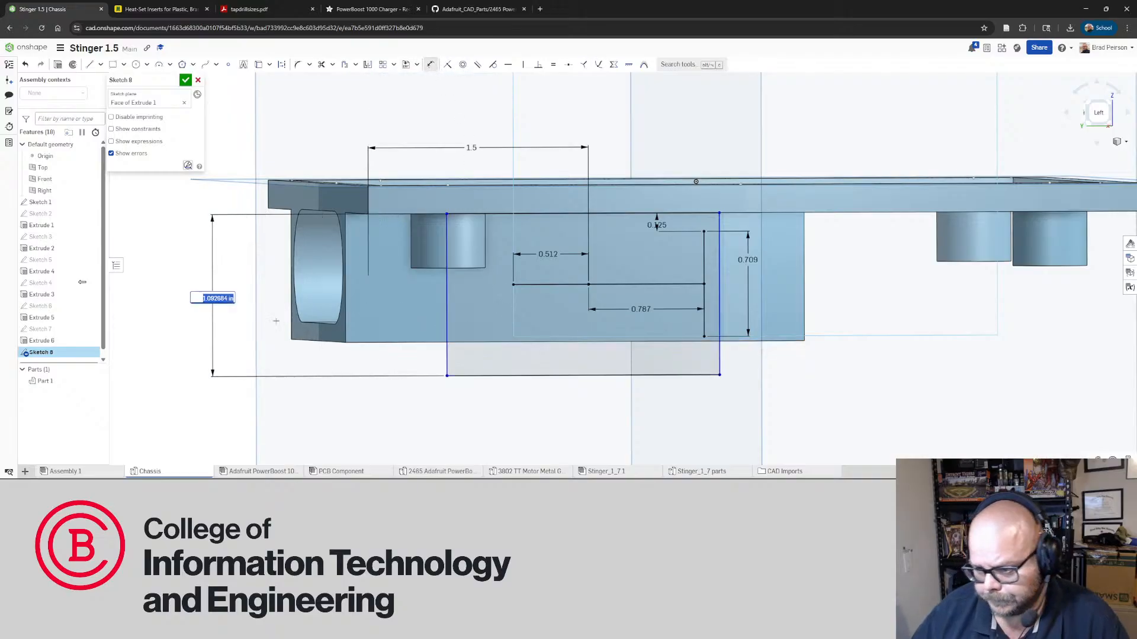
pyautogui.write('1')
pyautogui.press('Return')
pyautogui.moveTo(375, 319)
pyautogui.mouseDown(button='right')
pyautogui.moveTo(361, 314)
pyautogui.moveTo(369, 320)
pyautogui.mouseUp(button='right')
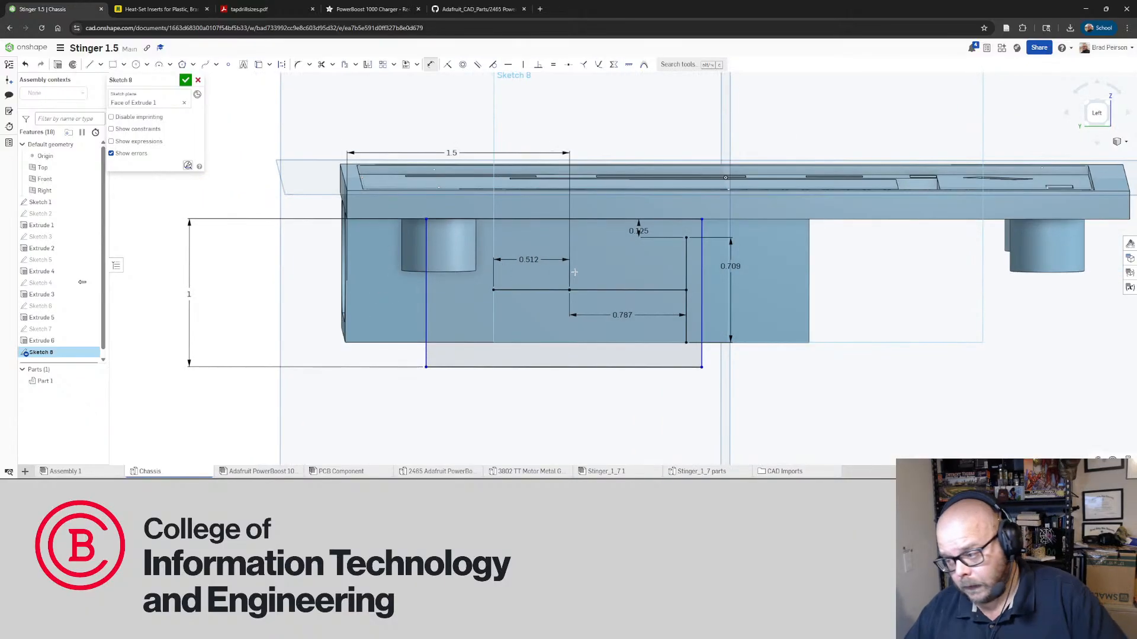
pyautogui.moveTo(637, 229); pyautogui.dragTo(593, 327, button='right')
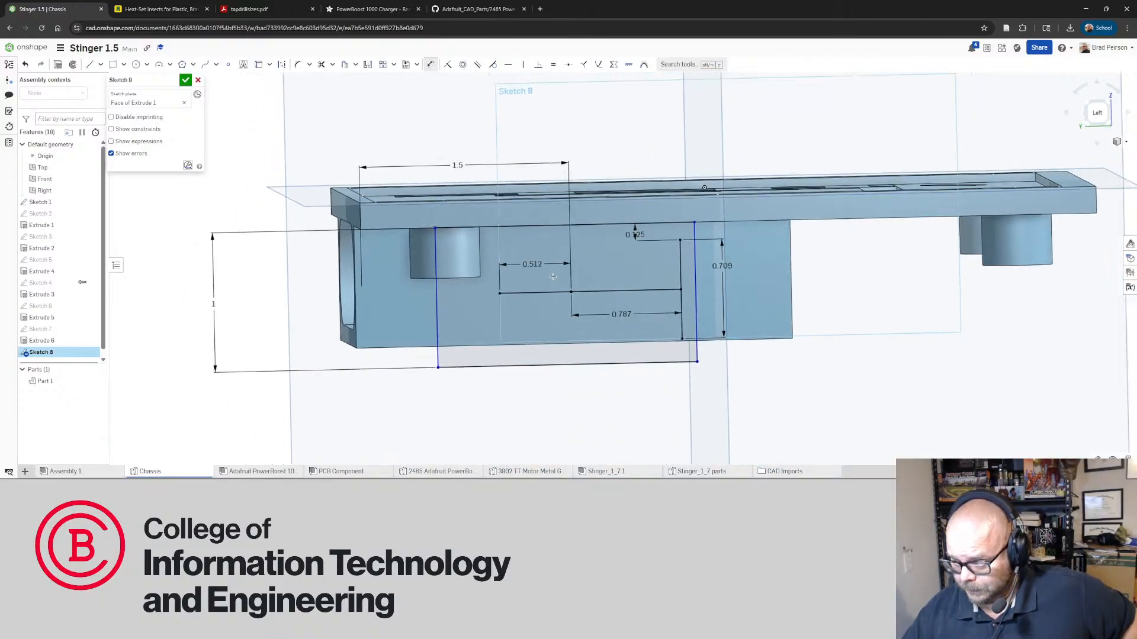
pyautogui.scroll(-4, 593, 328)
pyautogui.scroll(4, 645, 331)
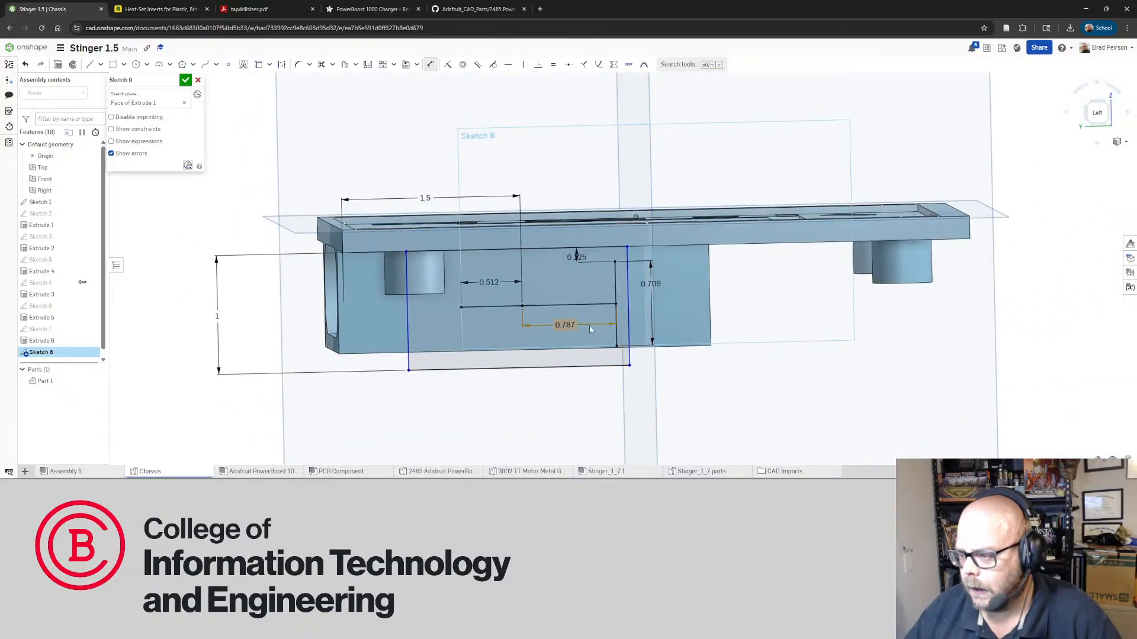
pyautogui.moveTo(591, 381); pyautogui.dragTo(690, 370, button='right')
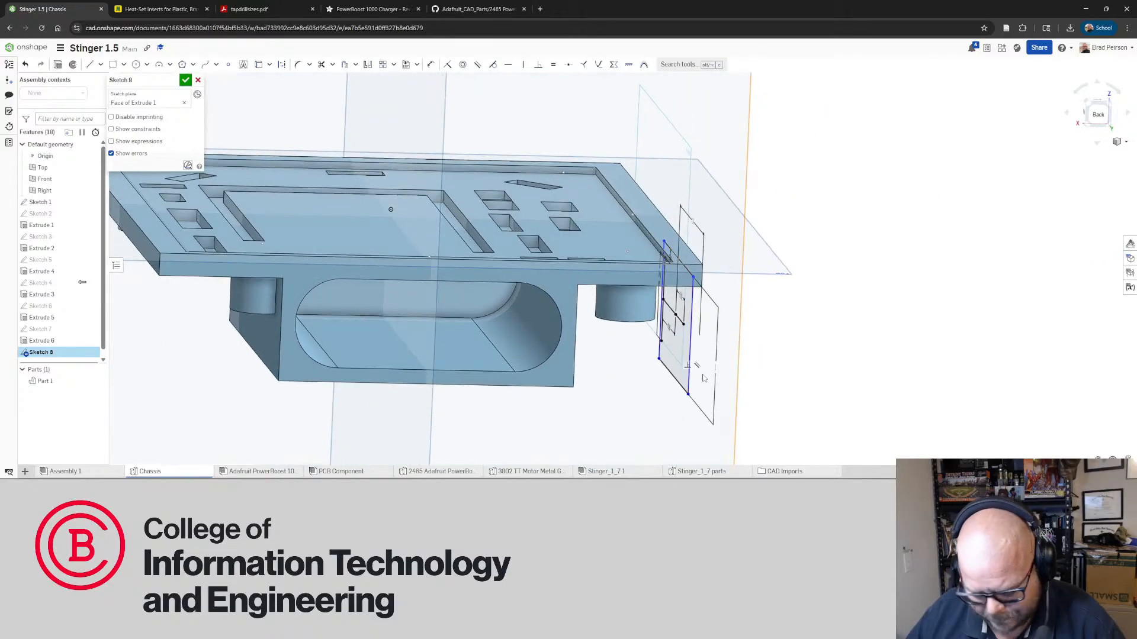
pyautogui.hotkey('alt', 'Tab')
pyautogui.press('n')
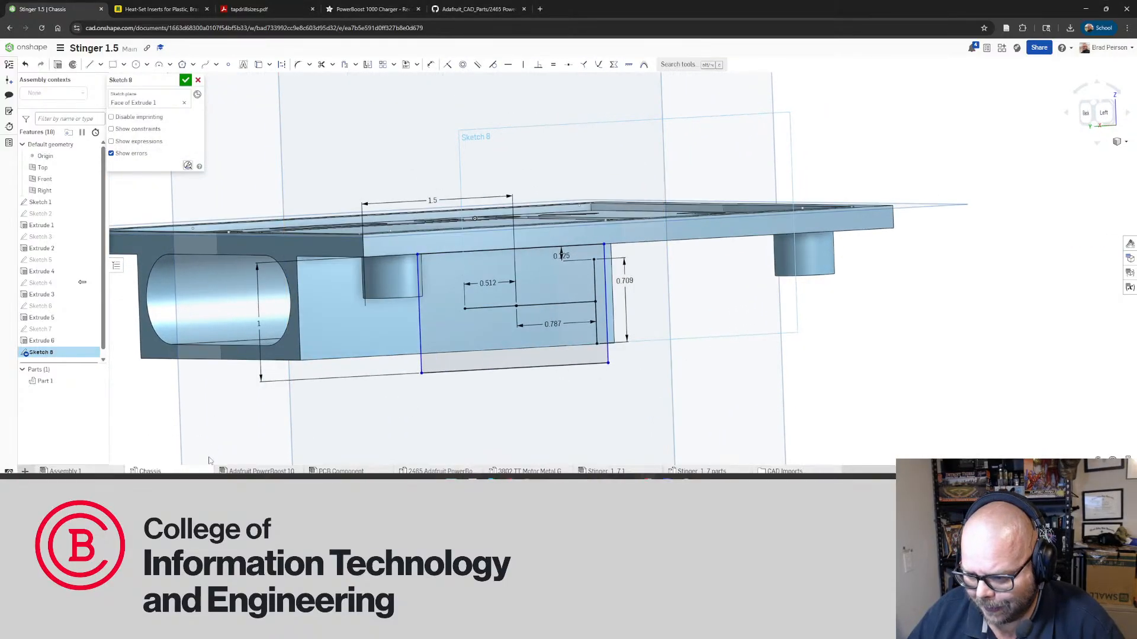
# Measure from the left motor's shaft bore to the face of the rectangular lug on its inner side in Assembly 1
pyautogui.click(116, 472)
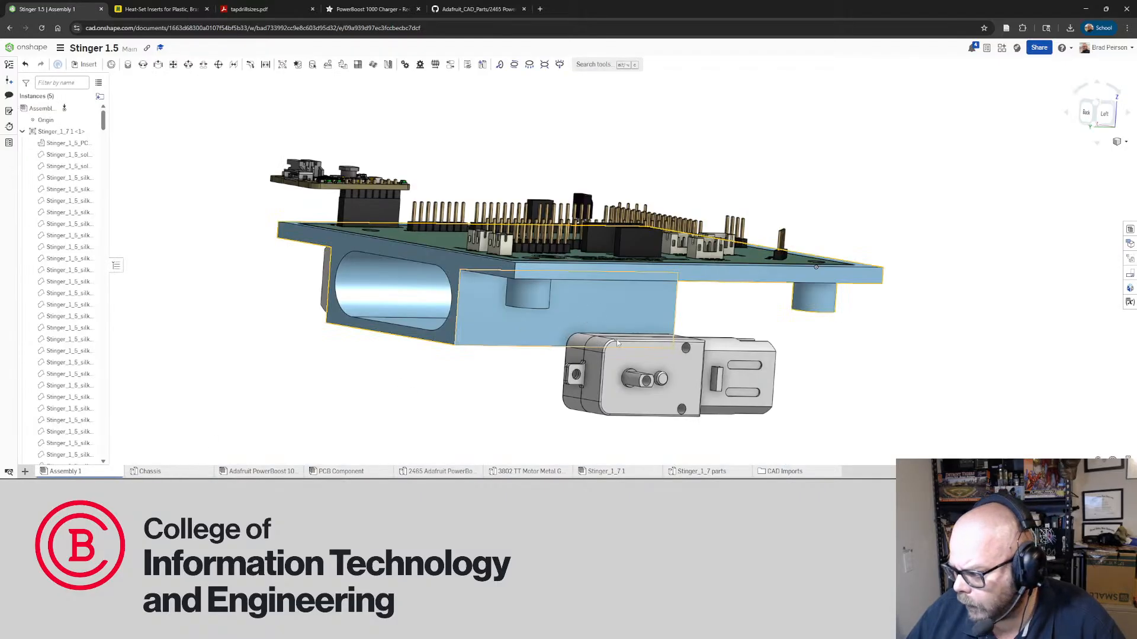
pyautogui.moveTo(673, 391); pyautogui.dragTo(656, 391, button='right')
pyautogui.moveTo(743, 394); pyautogui.dragTo(660, 388, button='right')
pyautogui.scroll(8, 645, 386)
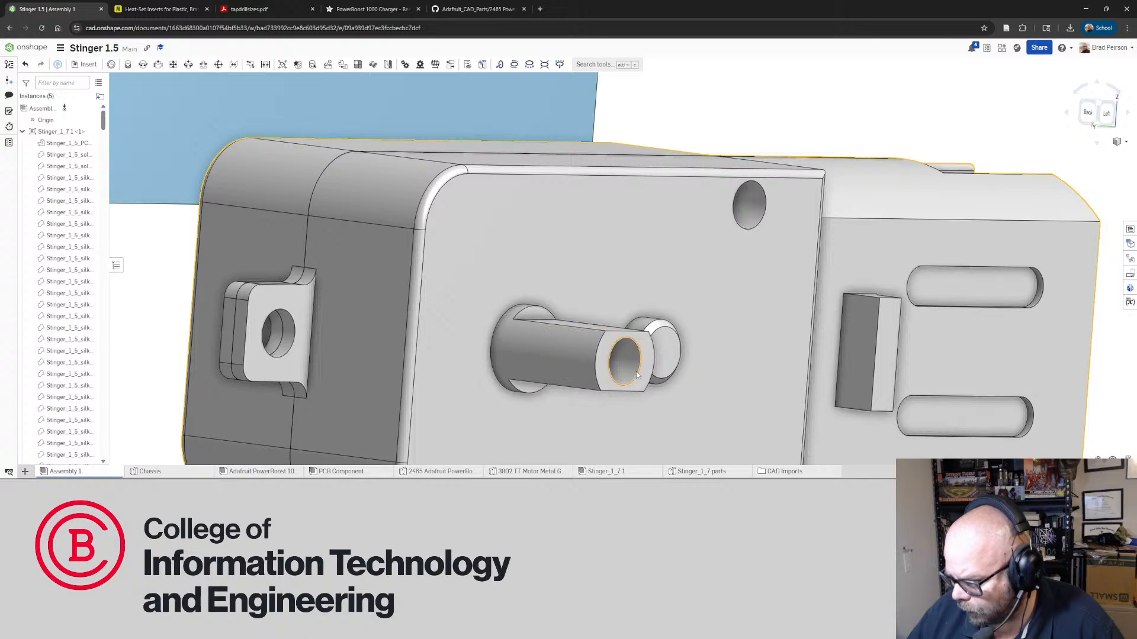
pyautogui.click(636, 373)
pyautogui.moveTo(636, 338); pyautogui.dragTo(792, 333, button='right')
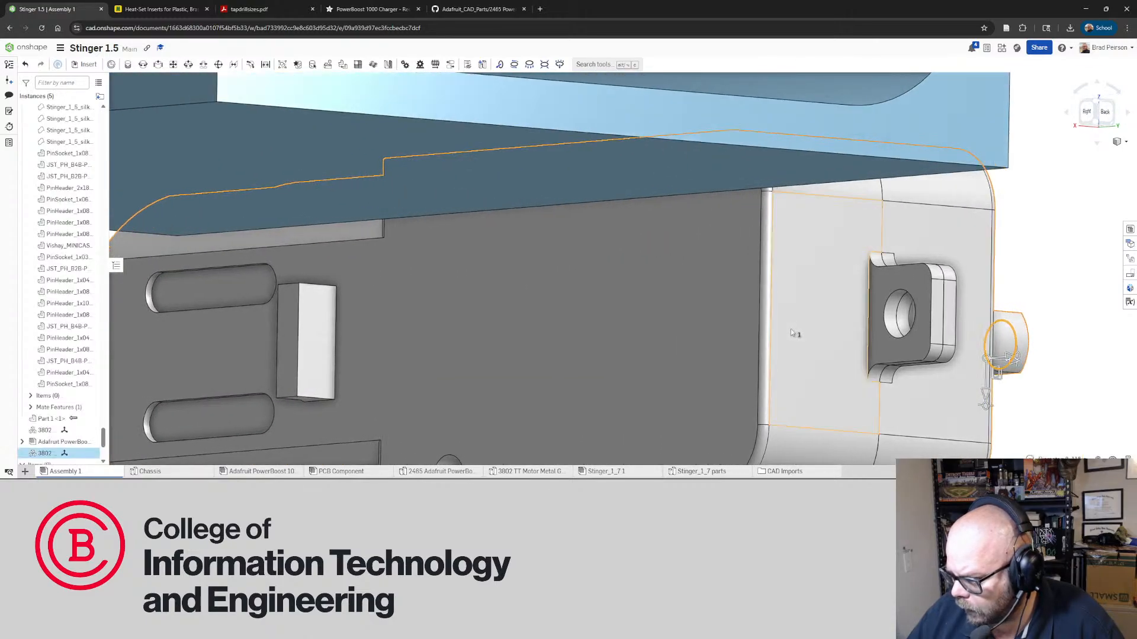
pyautogui.click(317, 361)
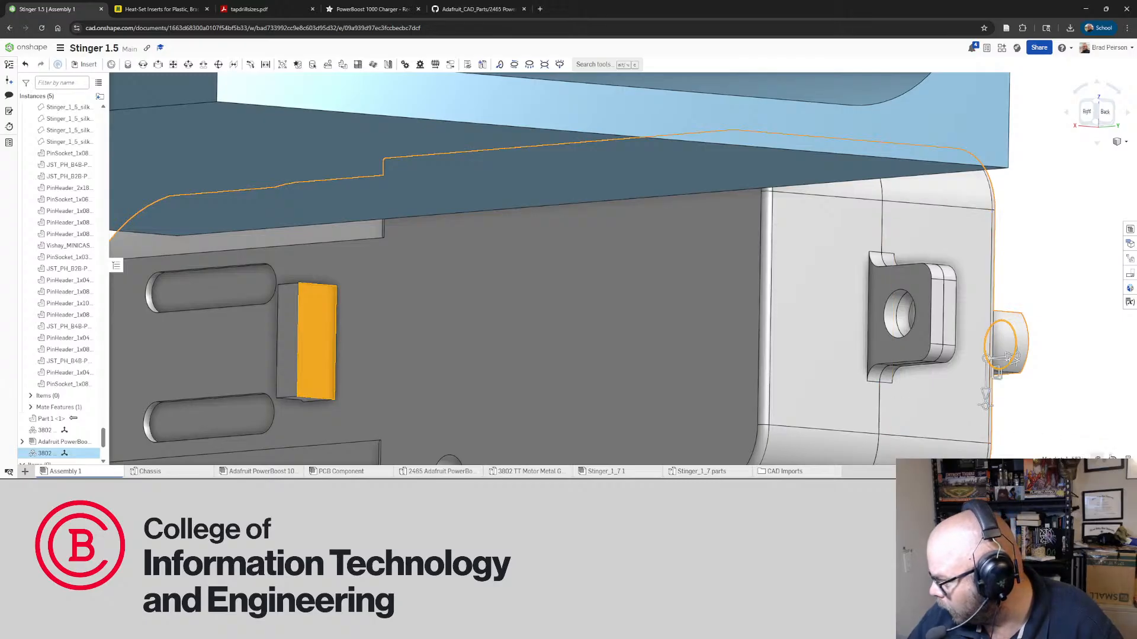
pyautogui.moveTo(1080, 457)
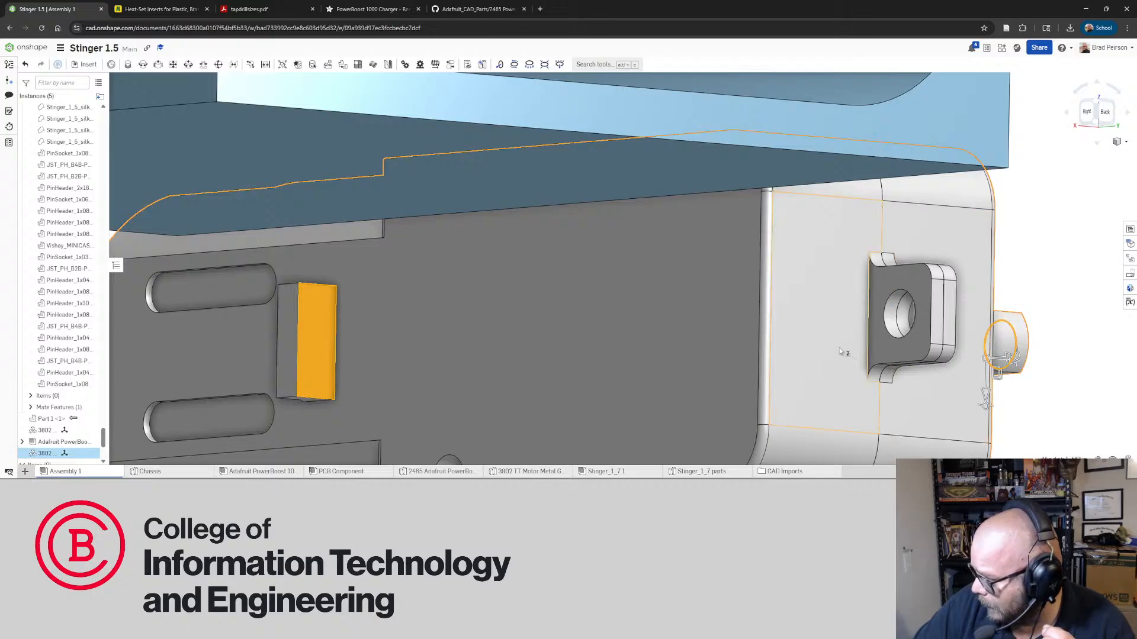
# Examine both motors' lugs, mounting tabs and holes relative to the chassis box from several angles
pyautogui.moveTo(938, 379); pyautogui.dragTo(768, 358, button='right')
pyautogui.scroll(-5, 767, 355)
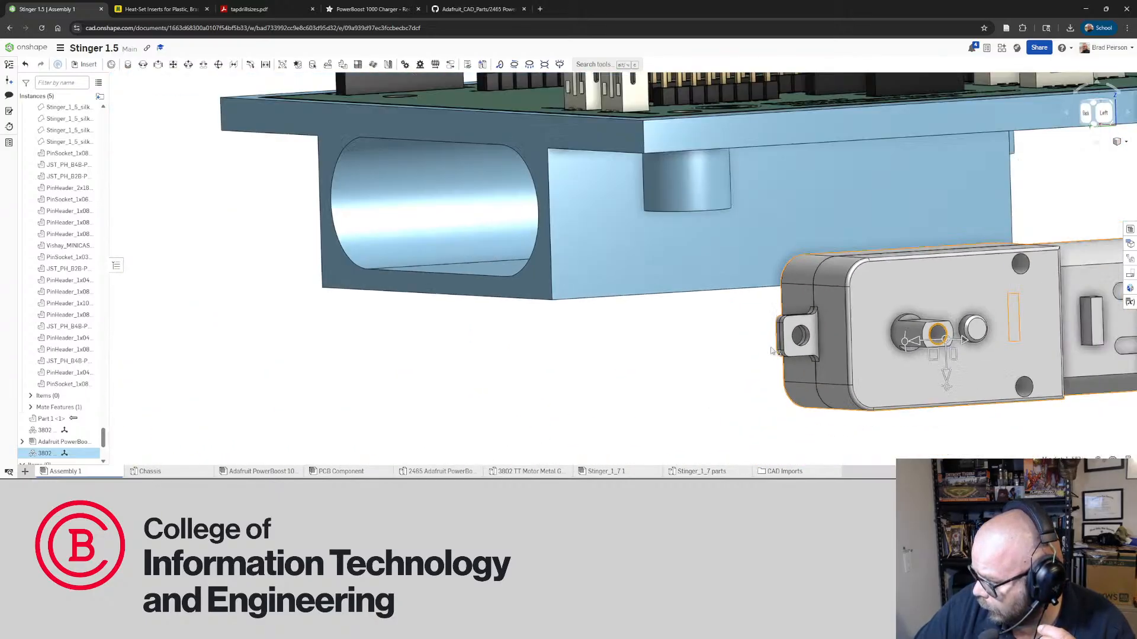
pyautogui.moveTo(948, 363); pyautogui.dragTo(590, 360, button='right')
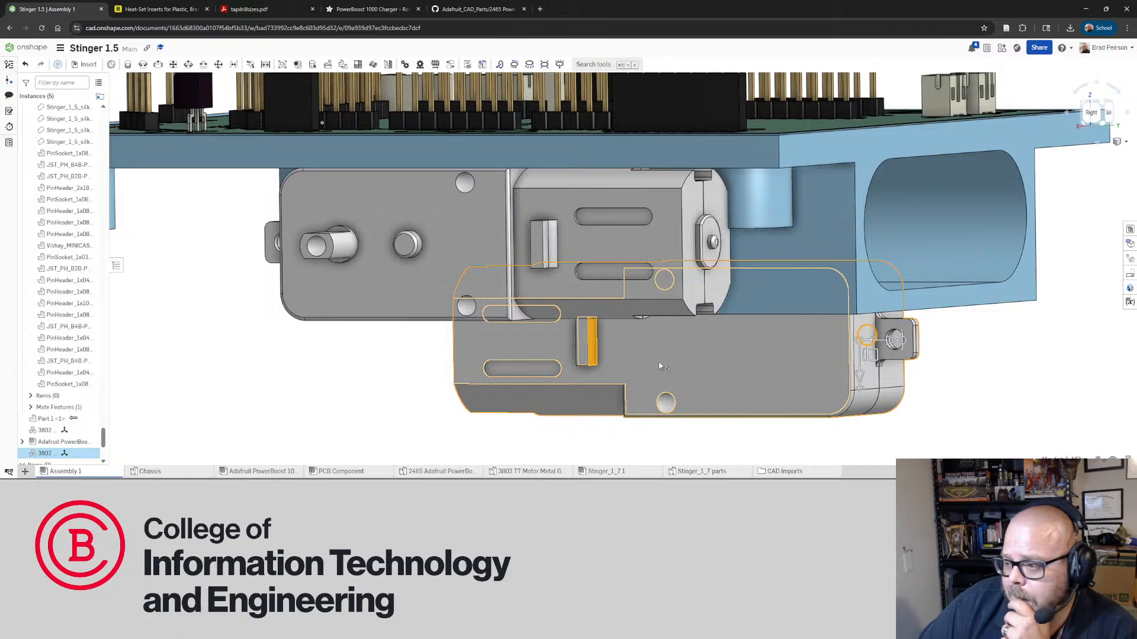
pyautogui.moveTo(659, 366); pyautogui.dragTo(590, 343, button='right')
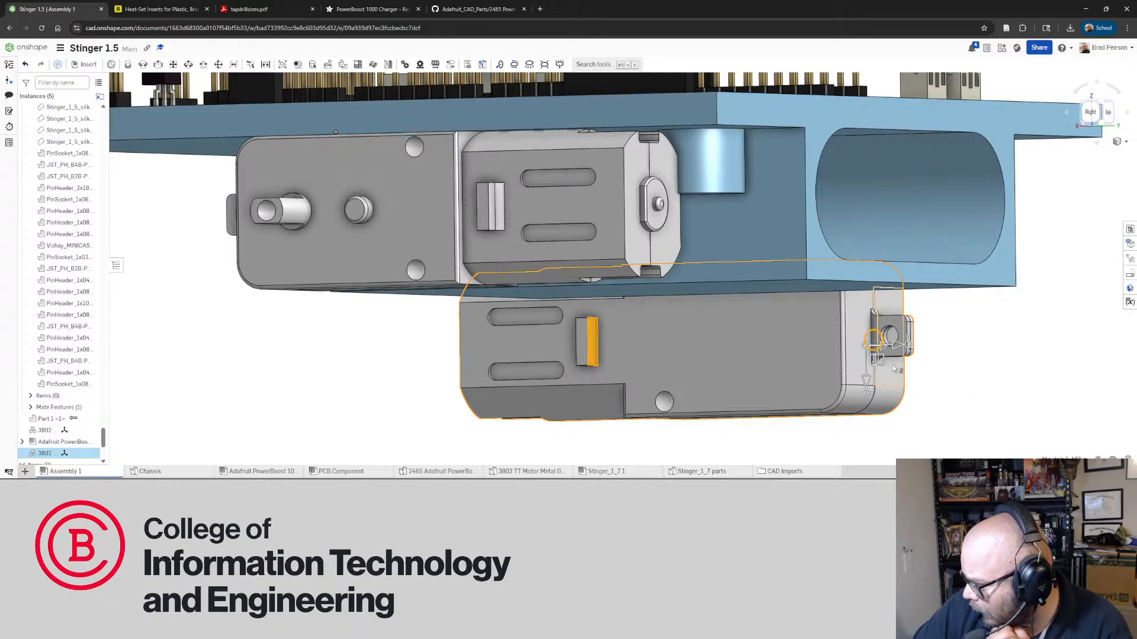
pyautogui.scroll(5, 893, 368)
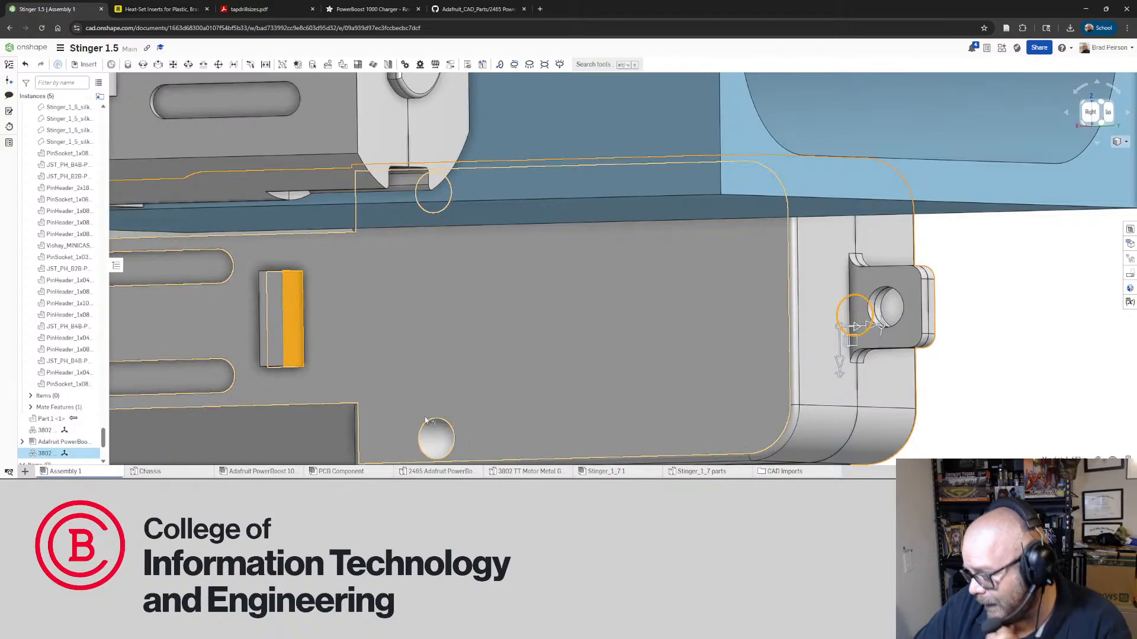
pyautogui.moveTo(455, 426); pyautogui.dragTo(498, 386, button='right')
# Convert the horizontal and vertical motor layout lines in the Chassis side plate sketch to construction geometry
pyautogui.click(150, 471)
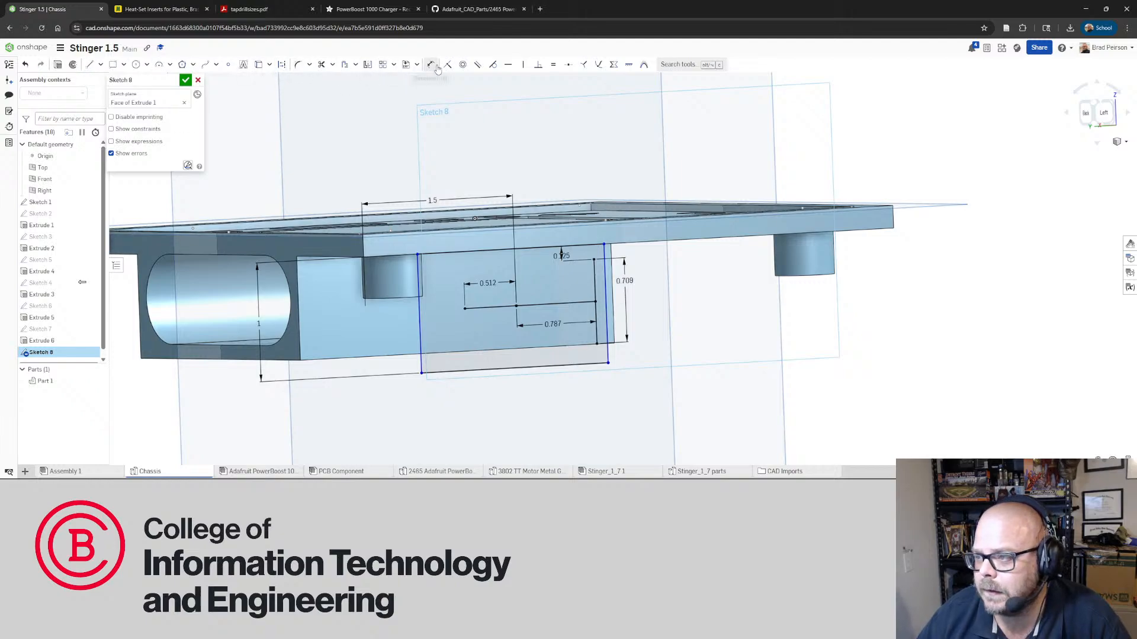
pyautogui.scroll(5, 625, 305)
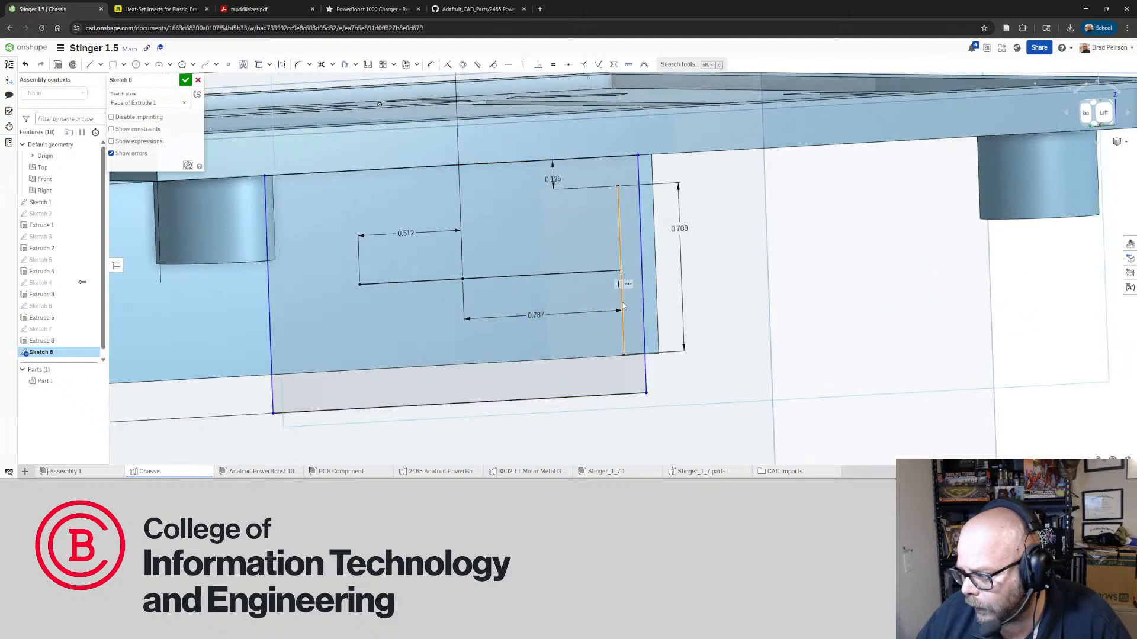
pyautogui.click(623, 306)
pyautogui.click(406, 284)
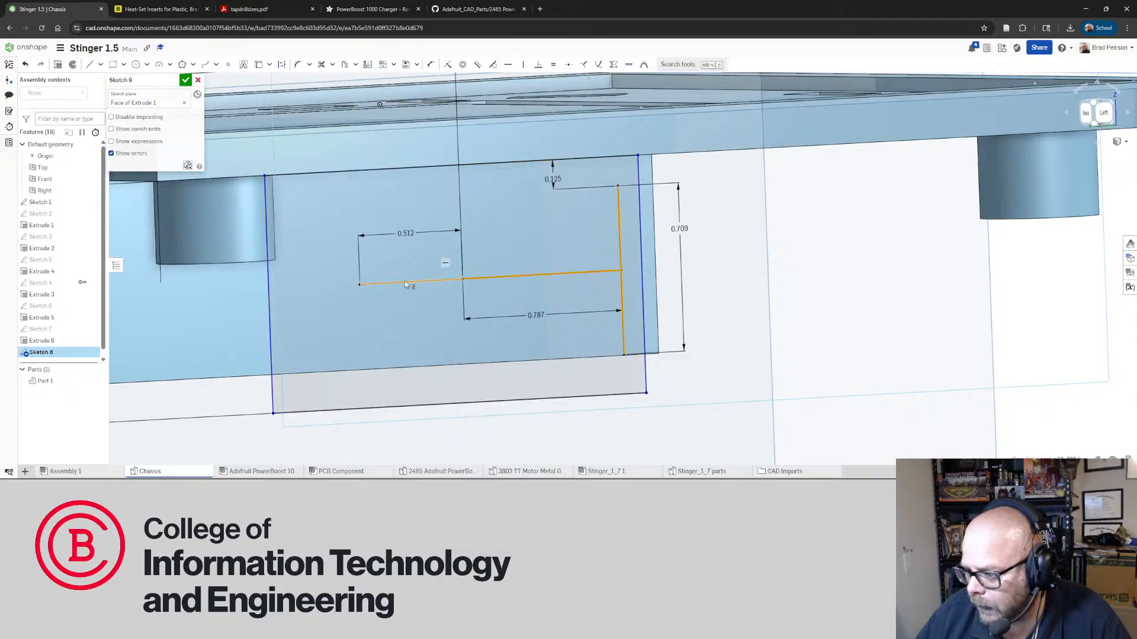
pyautogui.click(281, 64)
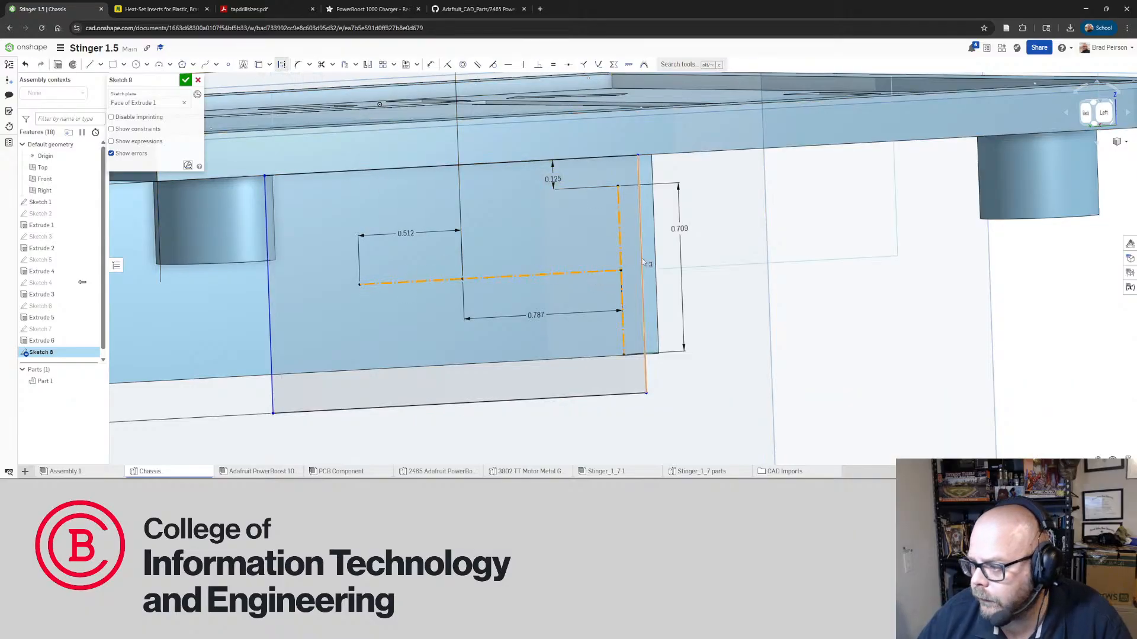
pyautogui.click(1018, 390)
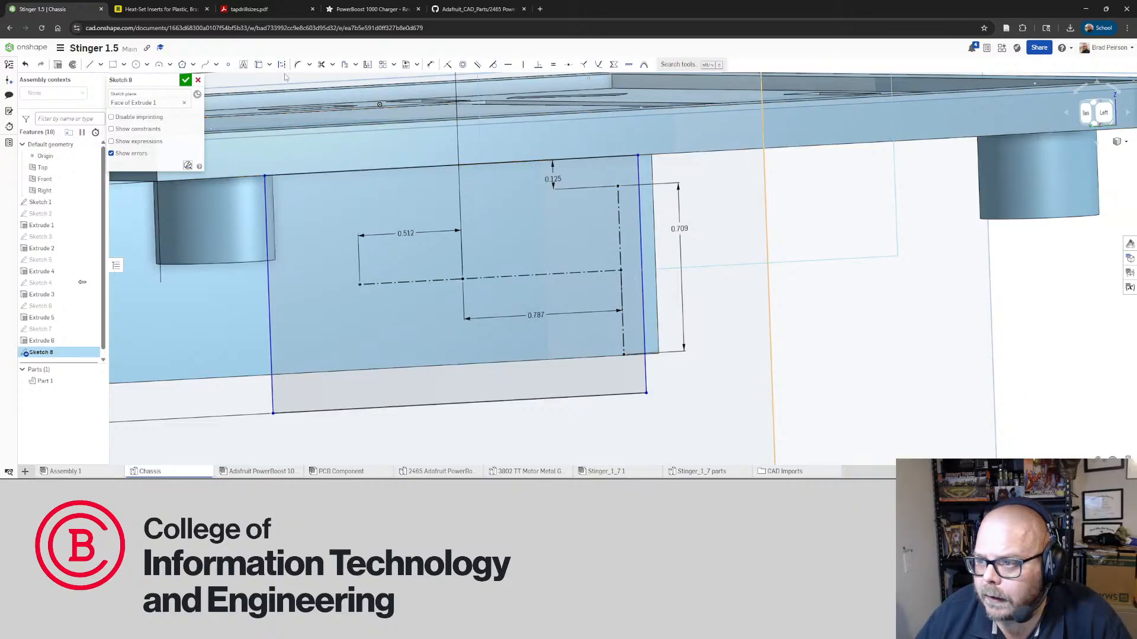
# Dimension the side plate rectangle's vertical edge beyond the layout's vertical line 1.58 in from the motor shaft point
pyautogui.click(431, 64)
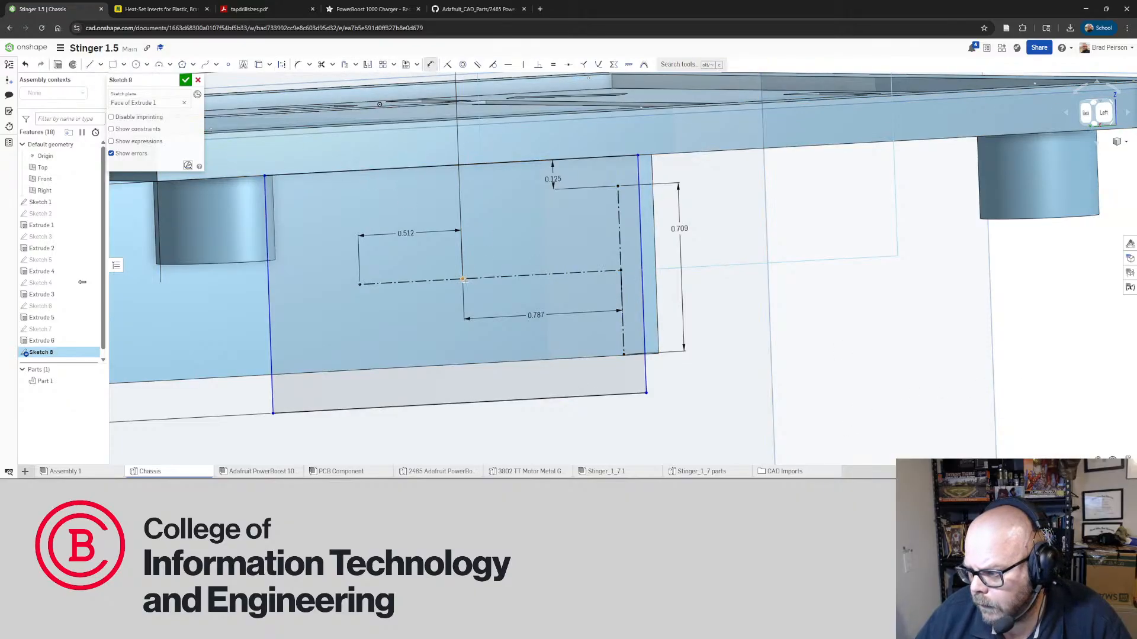
pyautogui.click(648, 299)
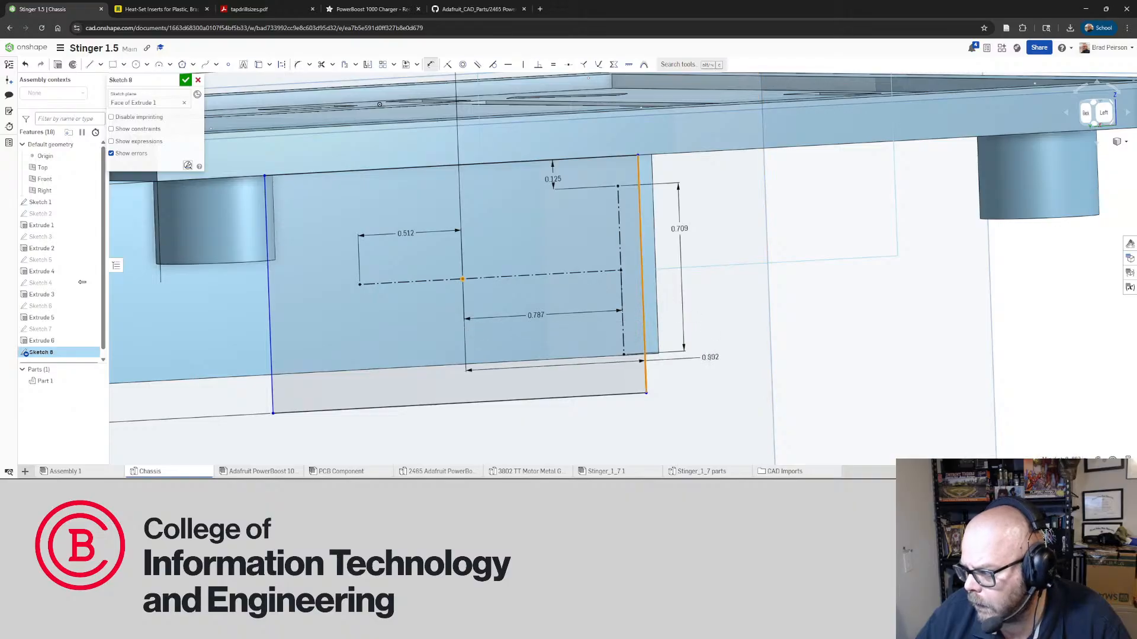
pyautogui.click(721, 386)
pyautogui.write('1.58')
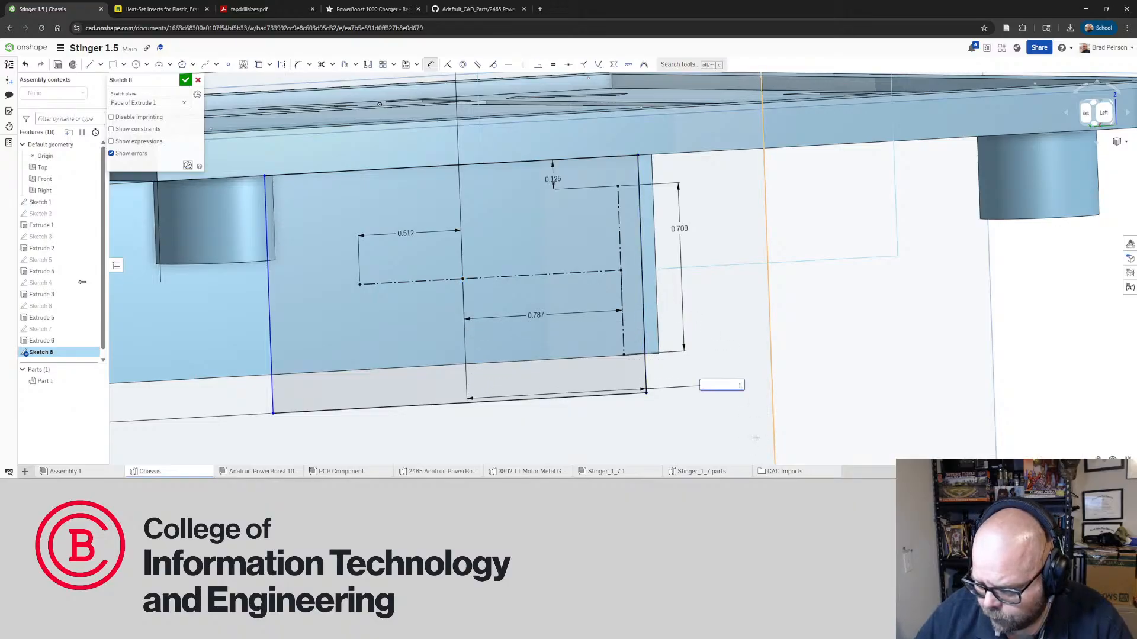
pyautogui.press('Return')
# Shorten the side plate rectangle by moving its undimensioned vertical edge just clear of the nearby round standoff
pyautogui.moveTo(666, 362); pyautogui.dragTo(930, 148, button='right')
pyautogui.scroll(-3, 642, 334)
pyautogui.scroll(2, 620, 292)
pyautogui.click(1100, 120)
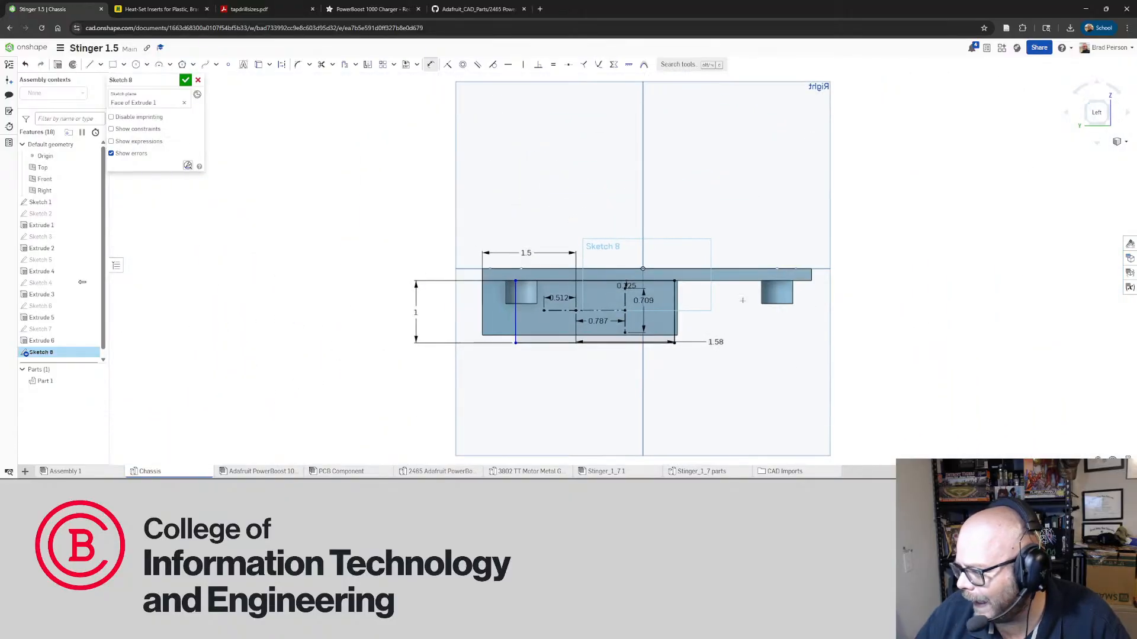
pyautogui.scroll(5, 666, 303)
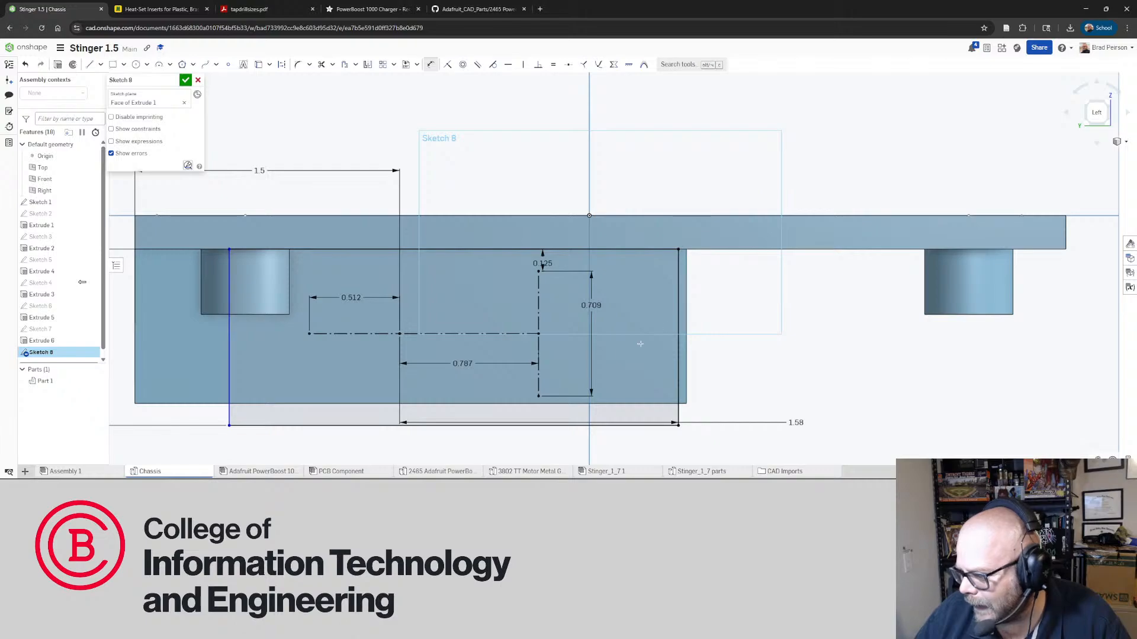
pyautogui.moveTo(228, 371); pyautogui.dragTo(290, 374)
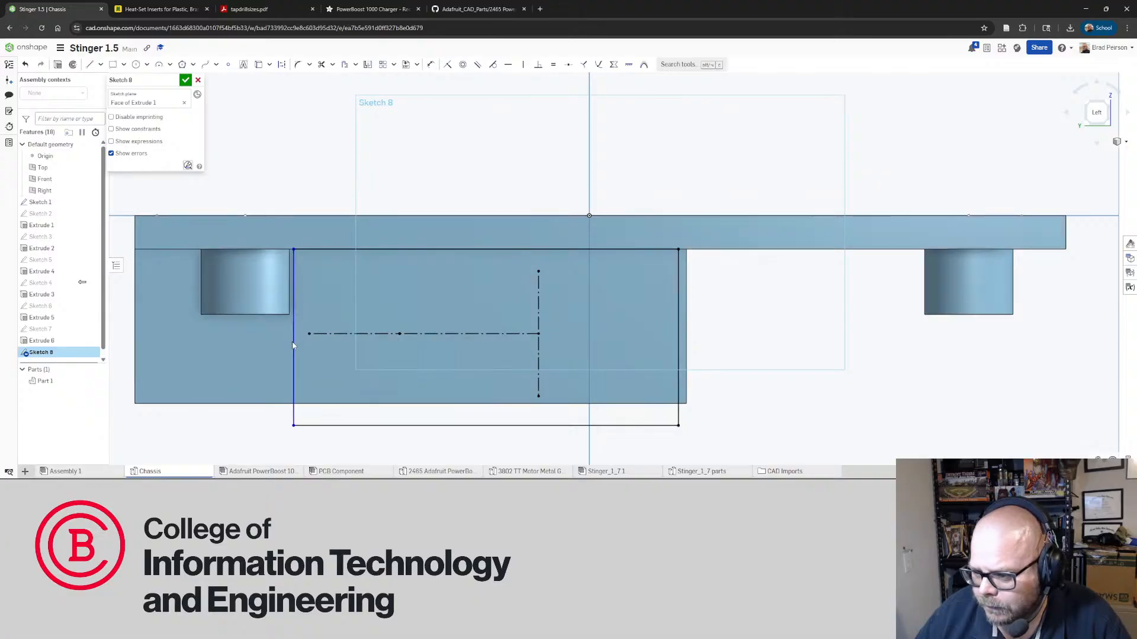
# Examine the side plate rectangle beside the standoff in the sketch and the left motor's end mounting tab in Assembly 1
pyautogui.moveTo(290, 371)
pyautogui.mouseDown(button='right')
pyautogui.moveTo(281, 276)
pyautogui.moveTo(294, 336)
pyautogui.moveTo(265, 356)
pyautogui.moveTo(342, 376)
pyautogui.moveTo(283, 342)
pyautogui.moveTo(283, 325)
pyautogui.moveTo(279, 357)
pyautogui.mouseUp(button='right')
pyautogui.scroll(-5, 283, 324)
pyautogui.scroll(4, 281, 331)
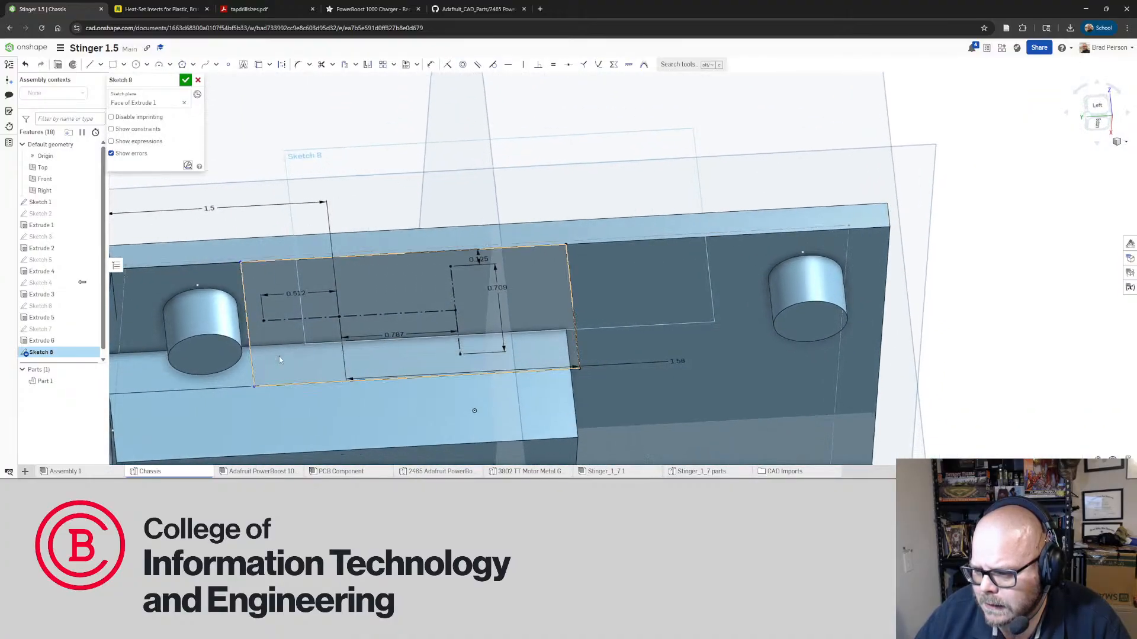
pyautogui.hotkey('alt', 'Tab')
pyautogui.moveTo(415, 371); pyautogui.dragTo(673, 140, button='right')
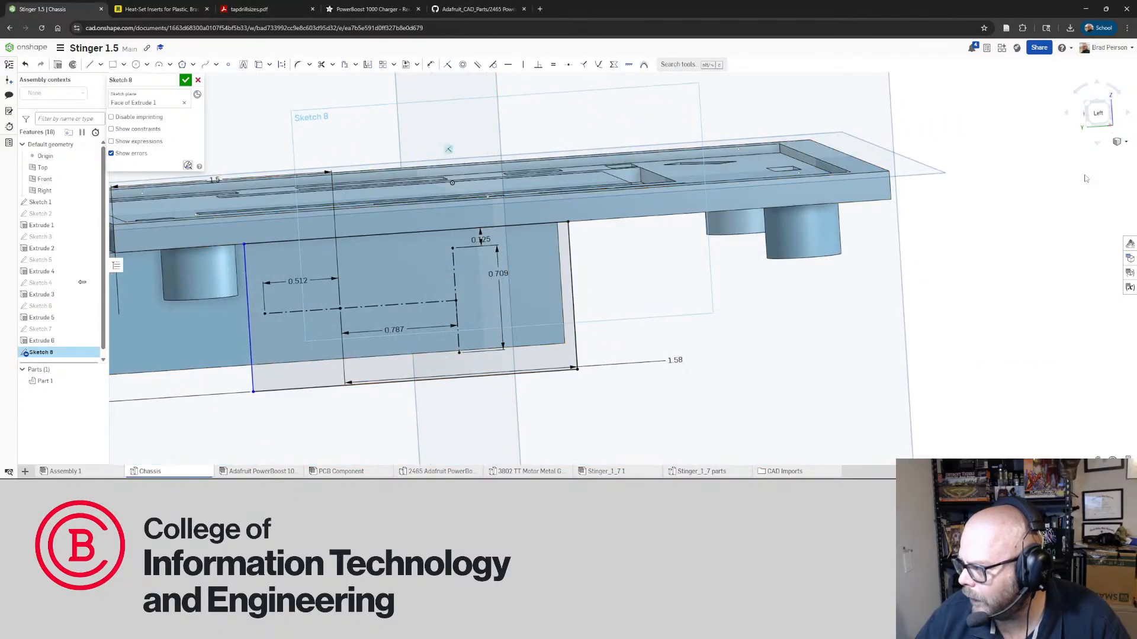
pyautogui.click(1098, 113)
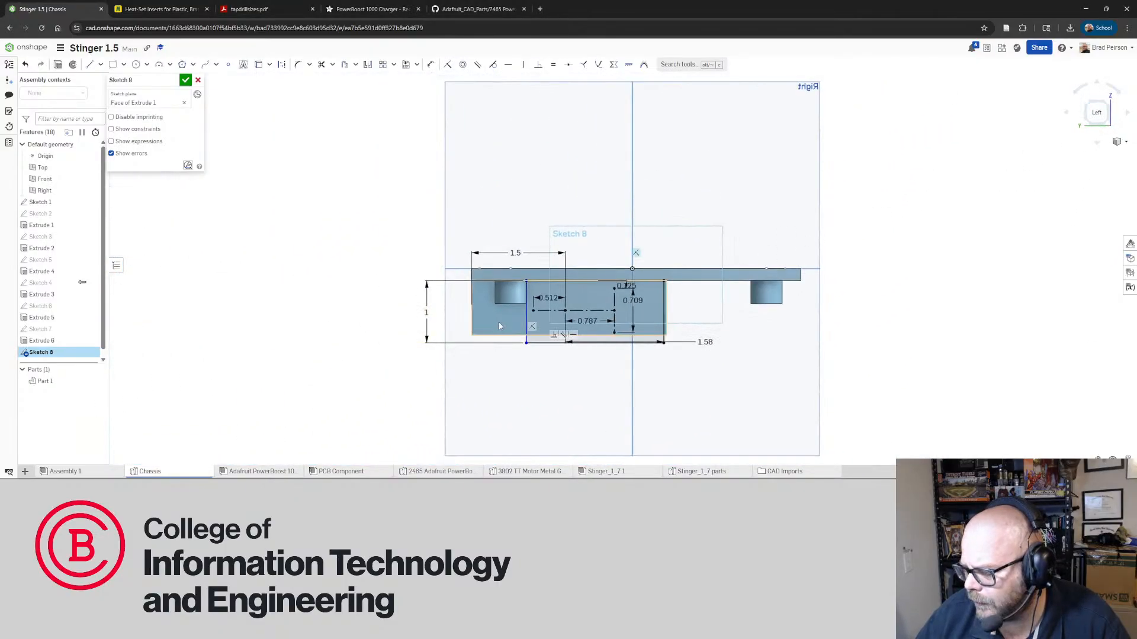
pyautogui.scroll(5, 498, 322)
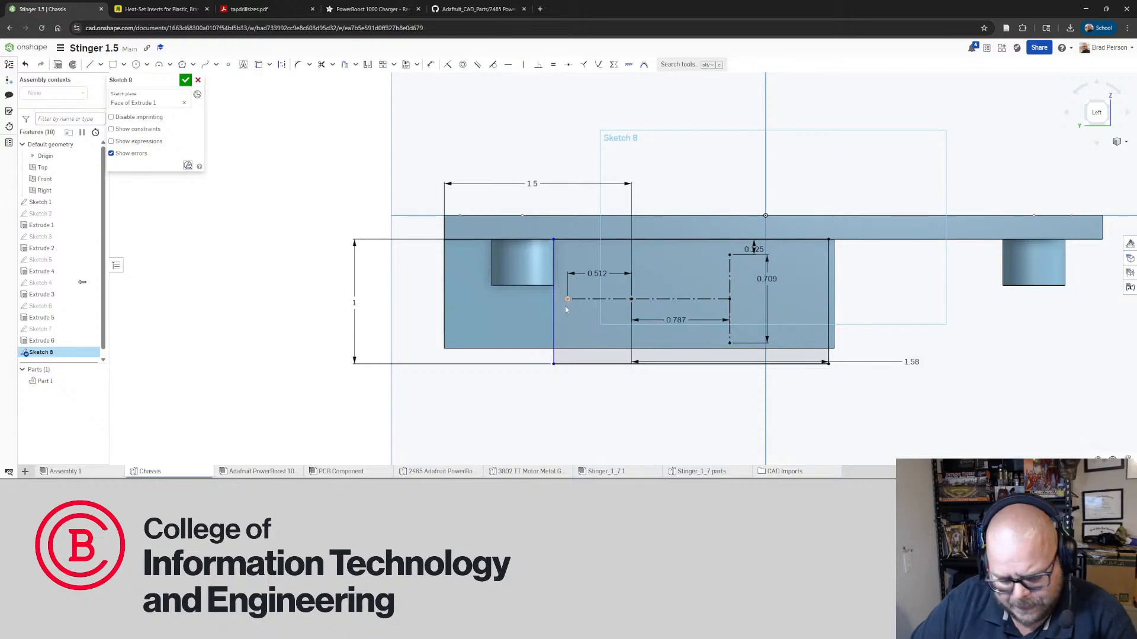
pyautogui.click(271, 471)
pyautogui.click(86, 472)
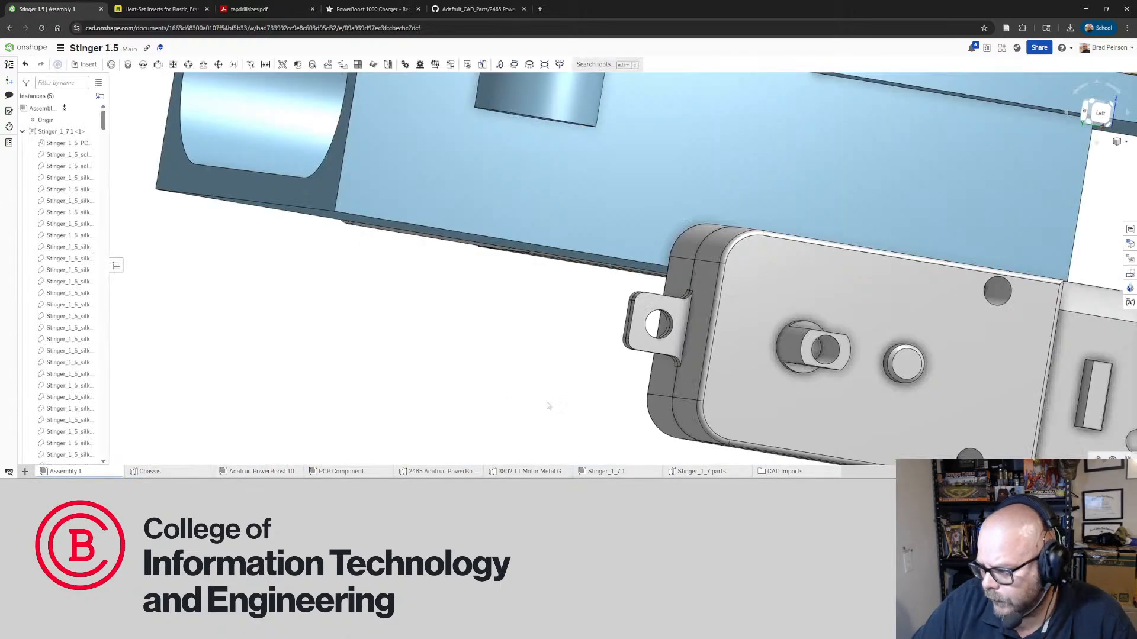
pyautogui.moveTo(561, 358)
pyautogui.mouseDown(button='right')
pyautogui.moveTo(541, 358)
pyautogui.moveTo(554, 358)
pyautogui.moveTo(551, 325)
pyautogui.moveTo(548, 361)
pyautogui.mouseUp(button='right')
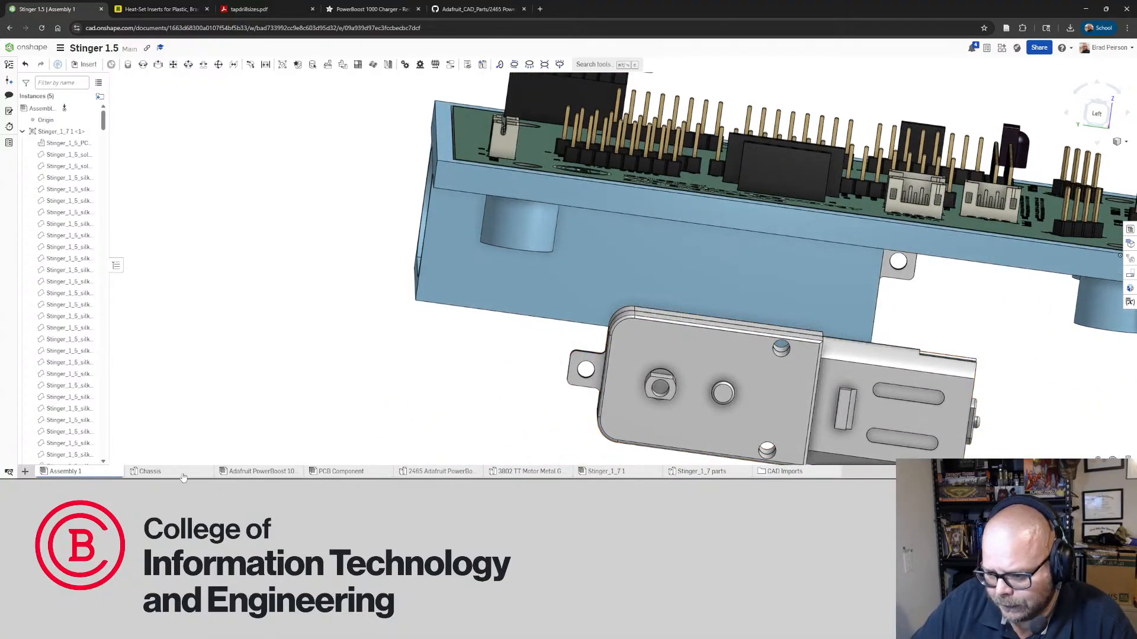
# Extend the side plate rectangle in the Chassis sketch by moving its undimensioned vertical edge to about the round standoff's centre
pyautogui.click(150, 471)
pyautogui.scroll(4, 560, 287)
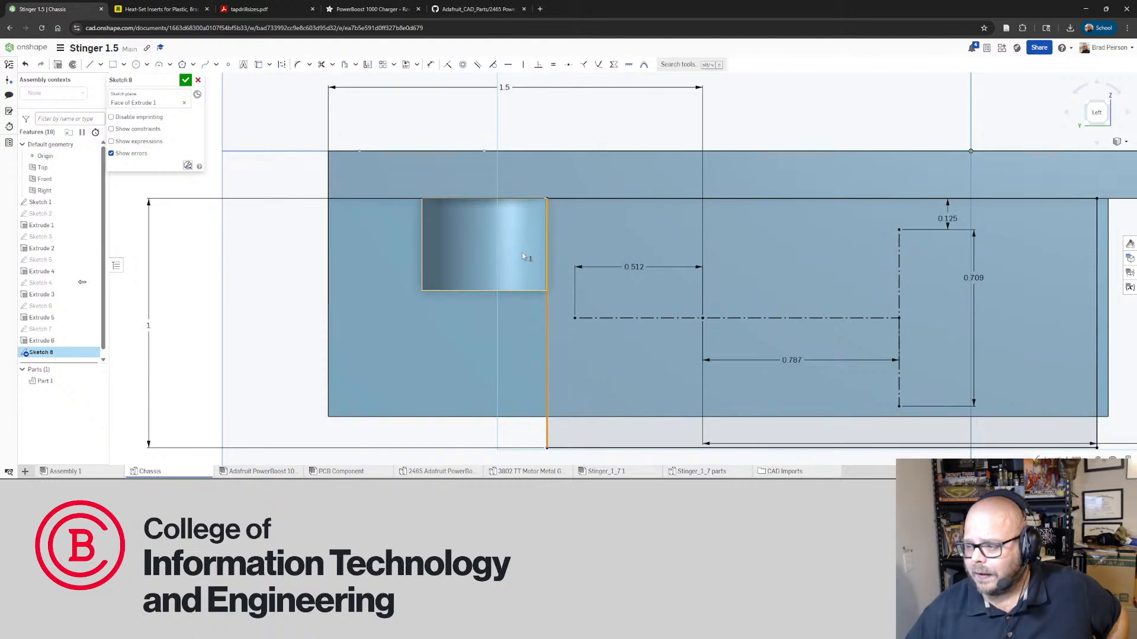
pyautogui.moveTo(521, 252)
pyautogui.mouseDown(button='right')
pyautogui.moveTo(517, 207)
pyautogui.moveTo(534, 270)
pyautogui.mouseUp(button='right')
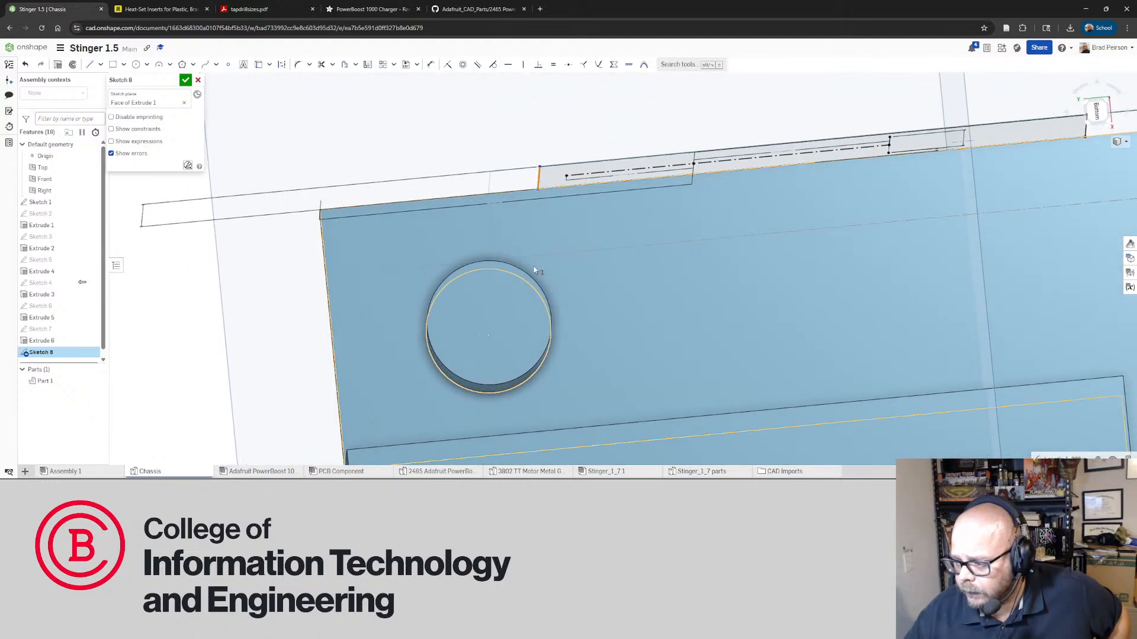
pyautogui.press('n')
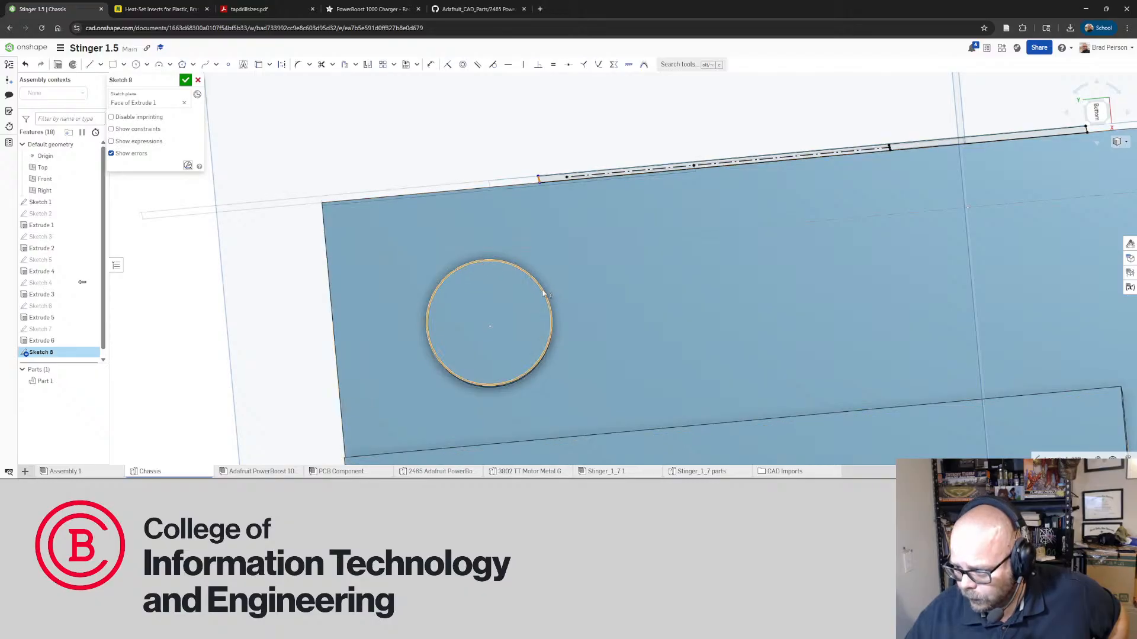
pyautogui.moveTo(541, 264)
pyautogui.mouseDown(button='right')
pyautogui.moveTo(544, 347)
pyautogui.moveTo(546, 304)
pyautogui.moveTo(540, 325)
pyautogui.mouseUp(button='right')
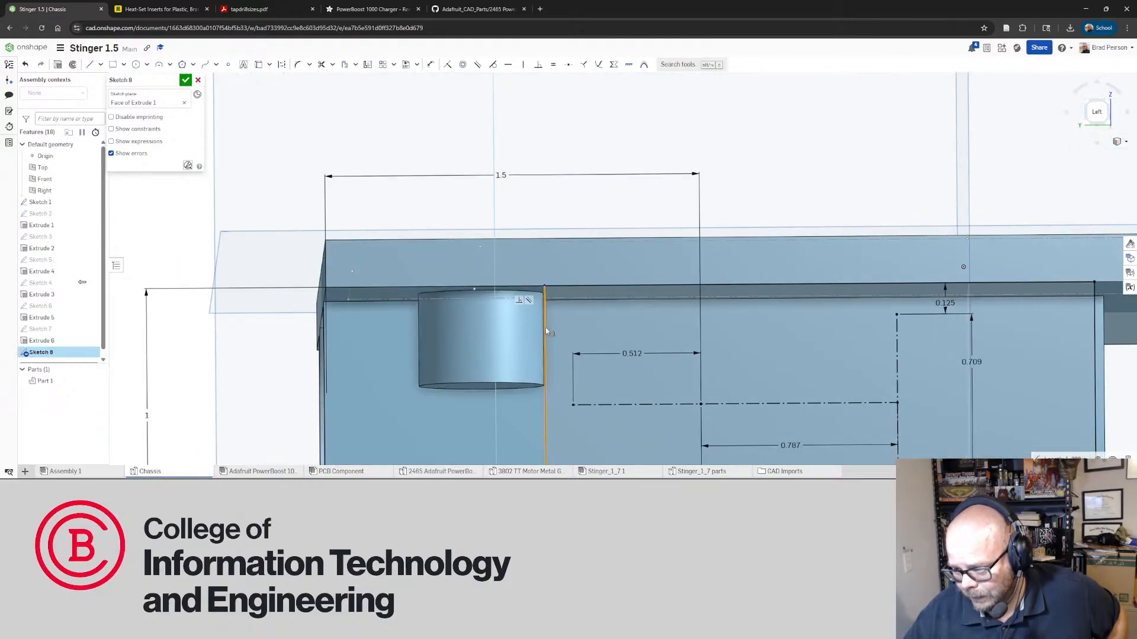
pyautogui.moveTo(542, 333); pyautogui.dragTo(486, 341)
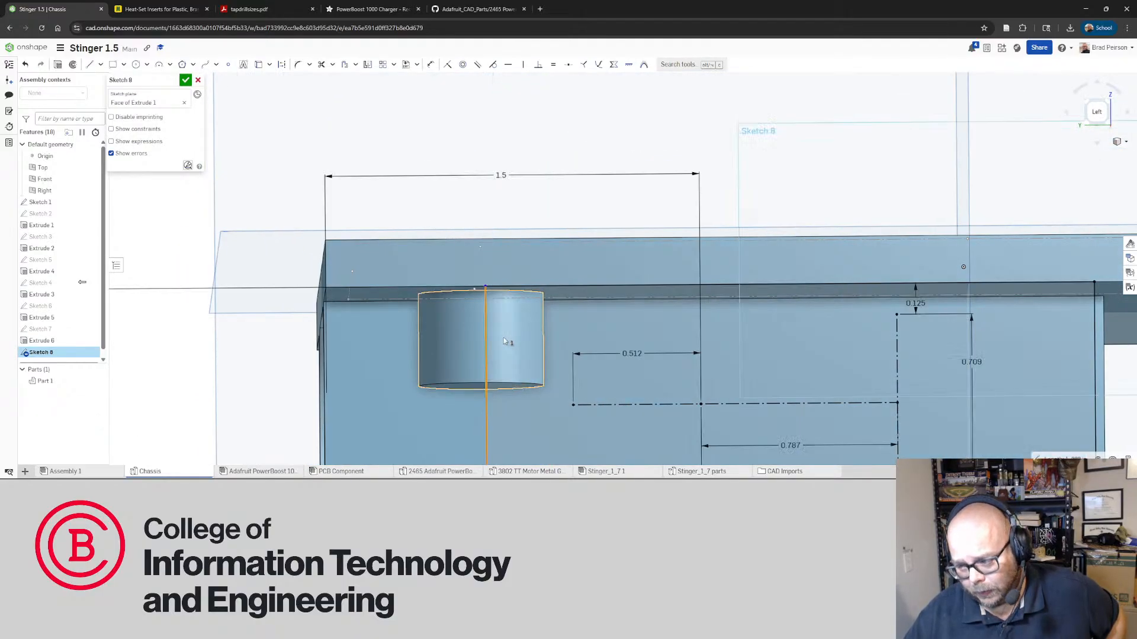
# Examine the extended side plate rectangle's position relative to the round standoff and chassis box from below and the side
pyautogui.moveTo(503, 337)
pyautogui.mouseDown(button='right')
pyautogui.moveTo(503, 286)
pyautogui.moveTo(472, 394)
pyautogui.moveTo(473, 434)
pyautogui.mouseUp(button='right')
pyautogui.scroll(-4, 468, 391)
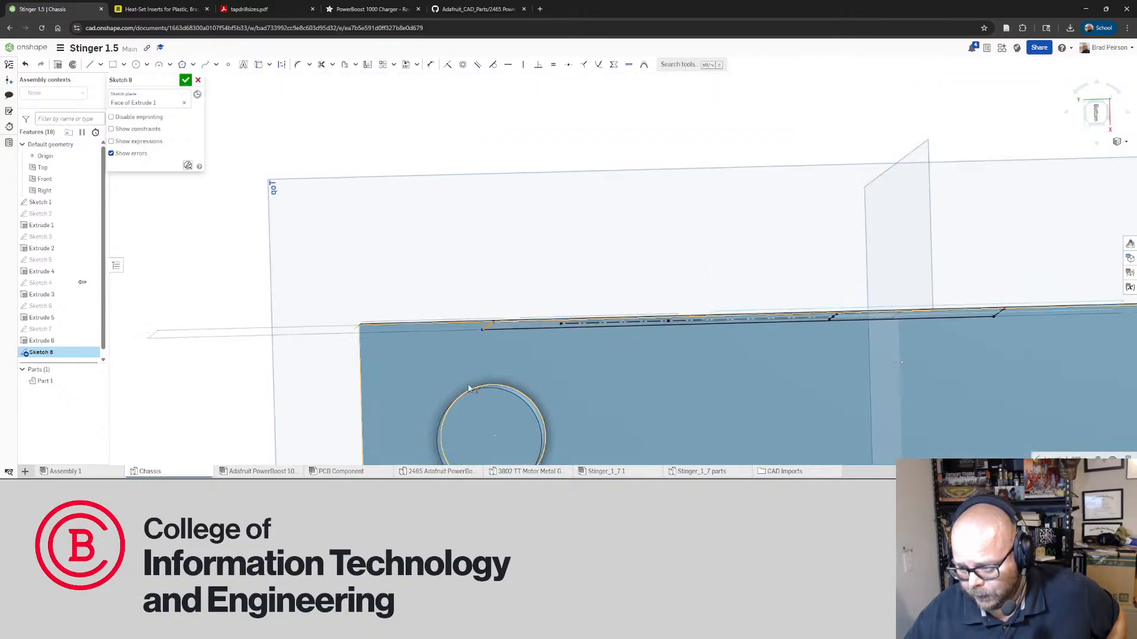
pyautogui.scroll(3, 472, 388)
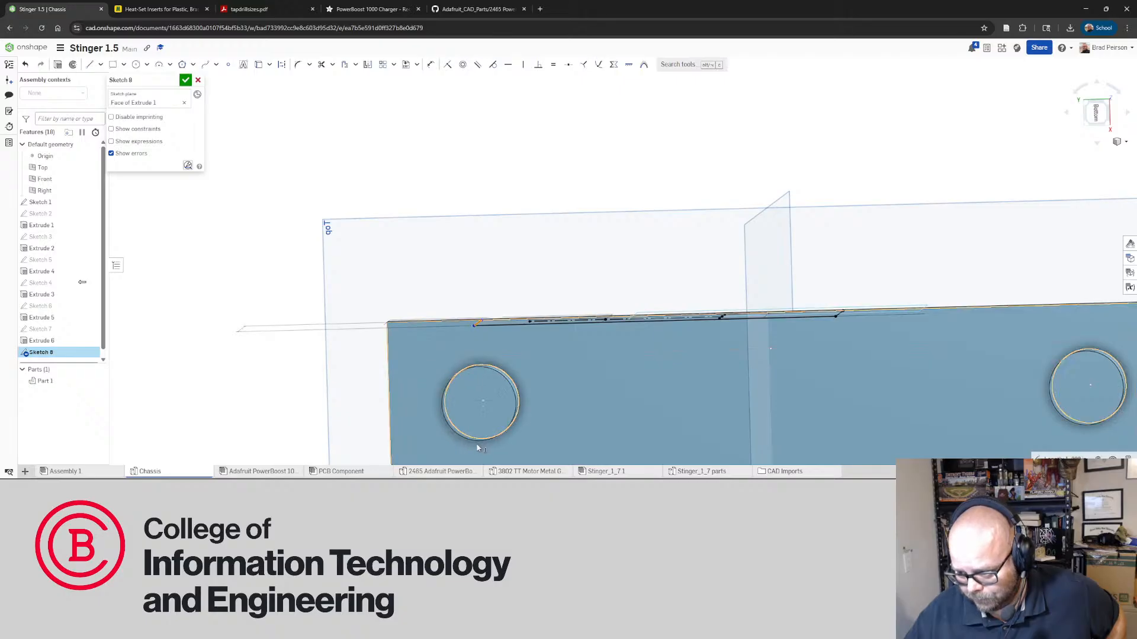
pyautogui.moveTo(601, 253); pyautogui.dragTo(549, 317, button='right')
pyautogui.moveTo(488, 240); pyautogui.dragTo(485, 292, button='right')
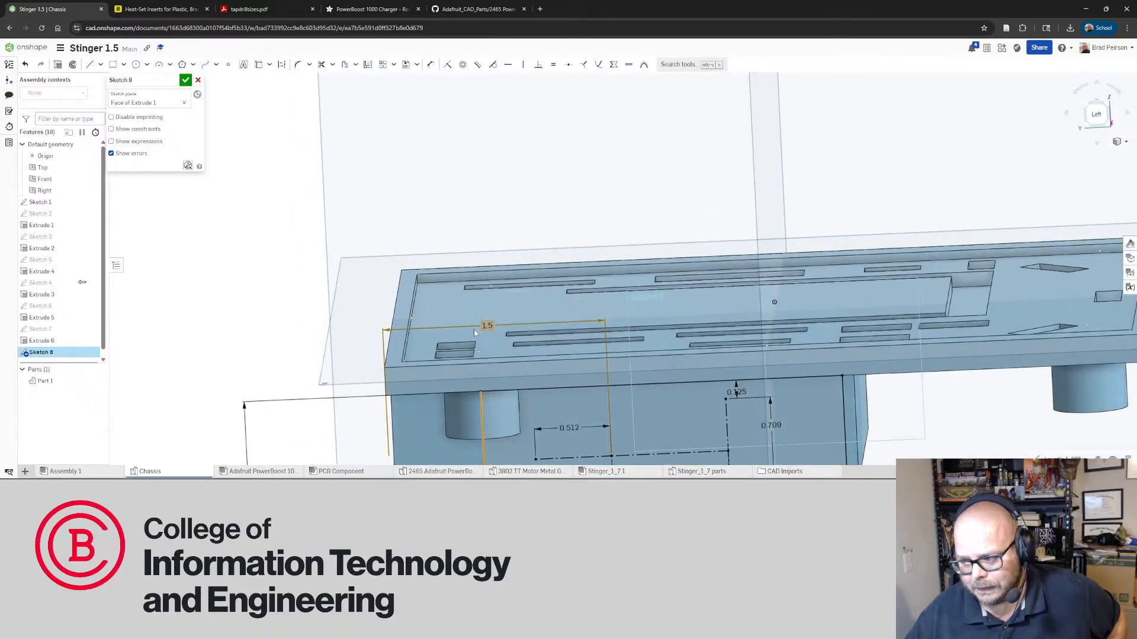
pyautogui.scroll(-4, 486, 289)
pyautogui.scroll(3, 516, 376)
pyautogui.moveTo(517, 388)
pyautogui.mouseDown(button='right')
pyautogui.moveTo(521, 337)
pyautogui.moveTo(476, 377)
pyautogui.mouseUp(button='right')
pyautogui.click(216, 325)
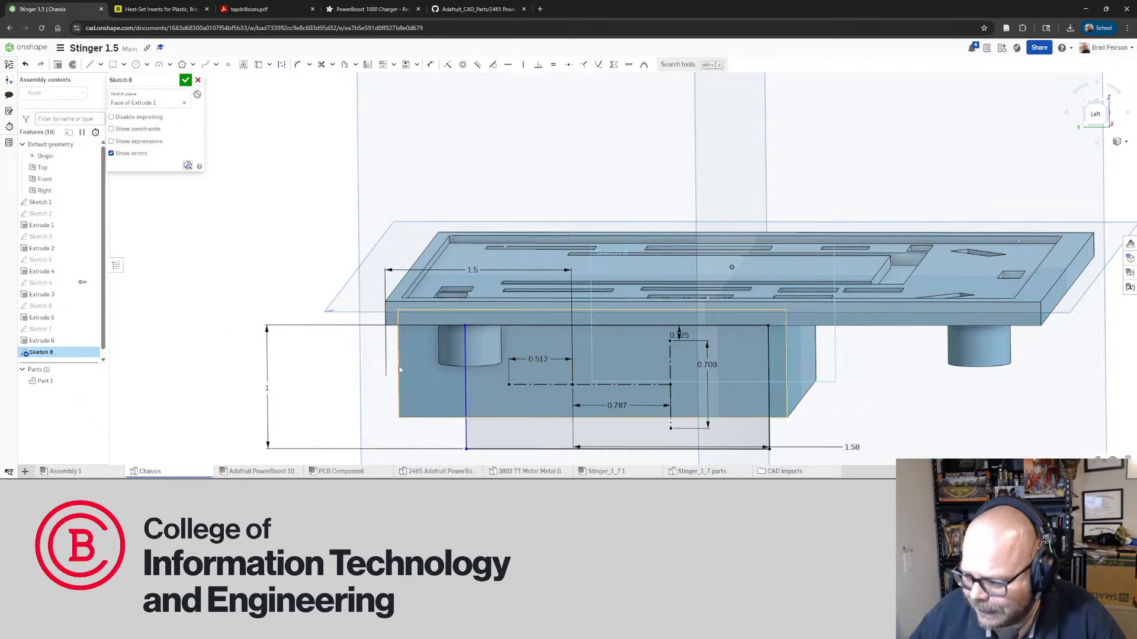
# Examine the left motor's gearbox and through holes in Assembly 1 from the side, below and behind
pyautogui.click(65, 471)
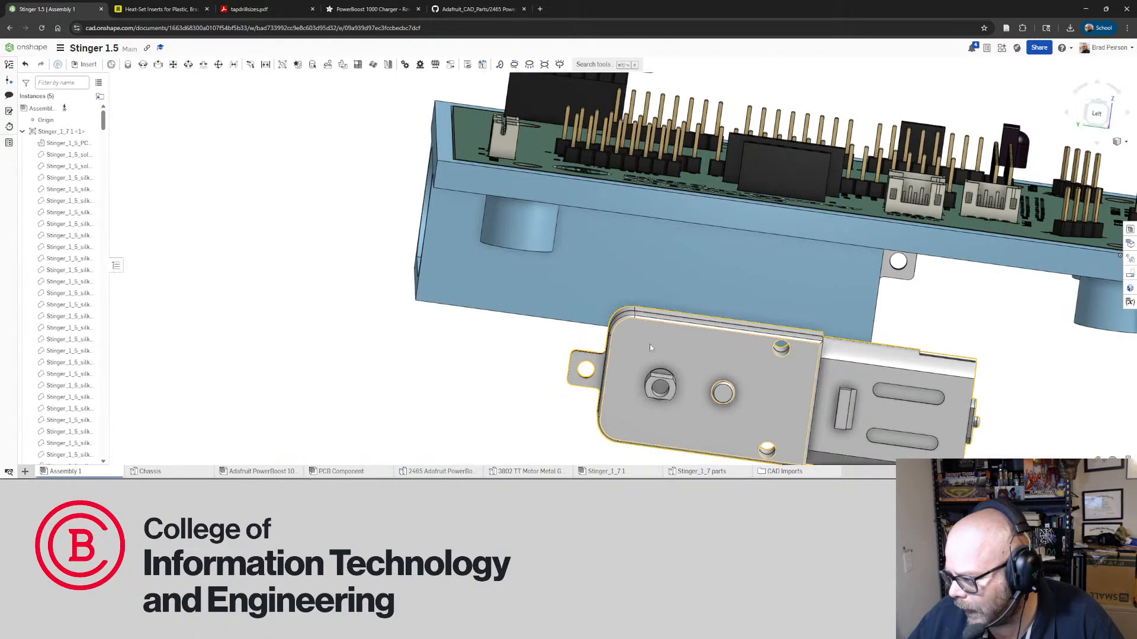
pyautogui.click(657, 354)
pyautogui.moveTo(657, 353); pyautogui.dragTo(696, 349, button='right')
pyautogui.moveTo(642, 271); pyautogui.dragTo(542, 395, button='right')
pyautogui.click(532, 373)
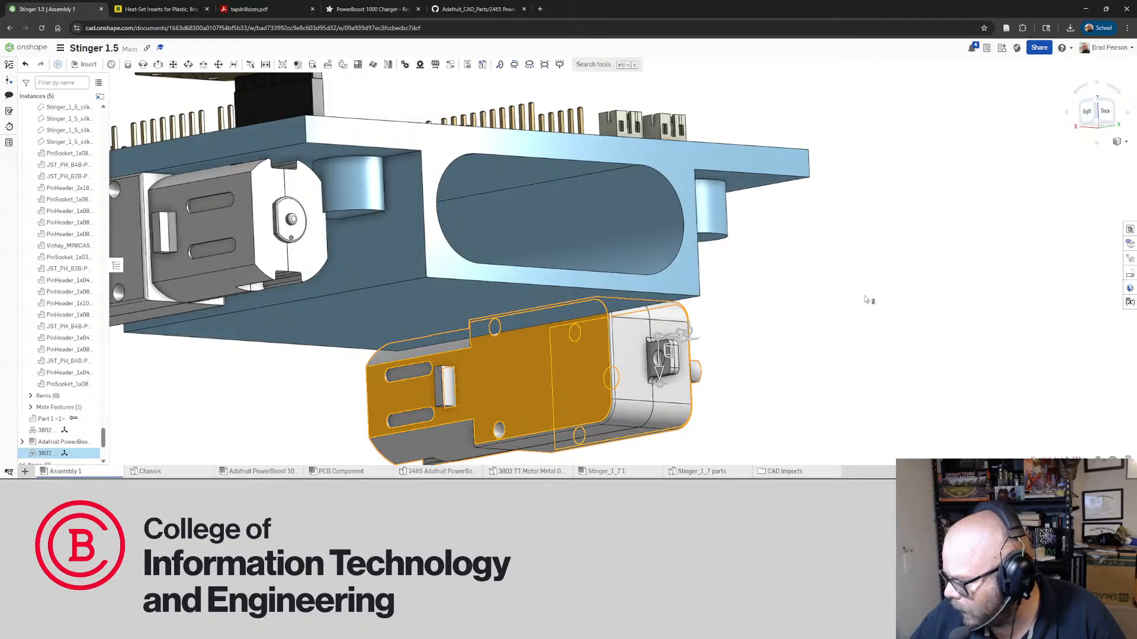
pyautogui.click(783, 327)
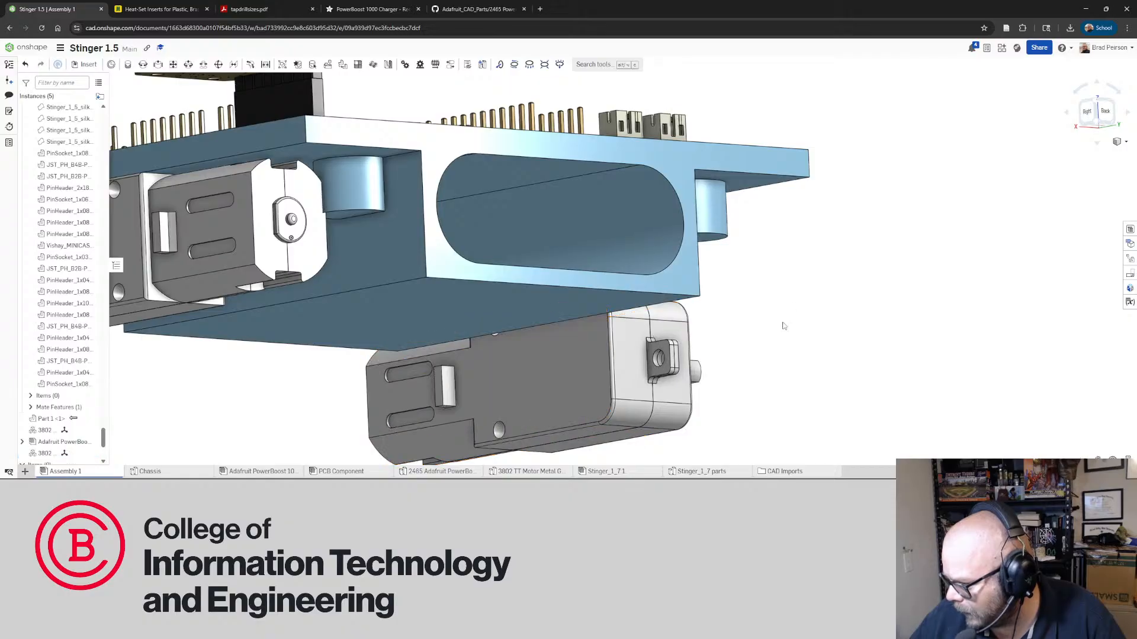
pyautogui.moveTo(721, 351); pyautogui.dragTo(681, 378, button='right')
pyautogui.moveTo(846, 370); pyautogui.dragTo(869, 372, button='right')
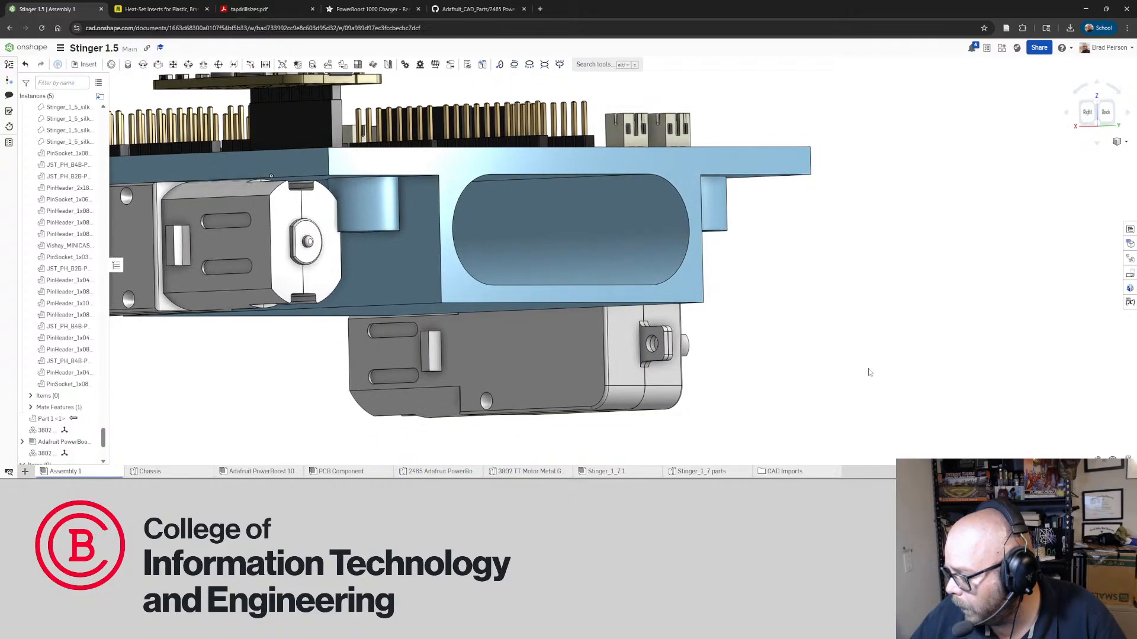
pyautogui.click(487, 404)
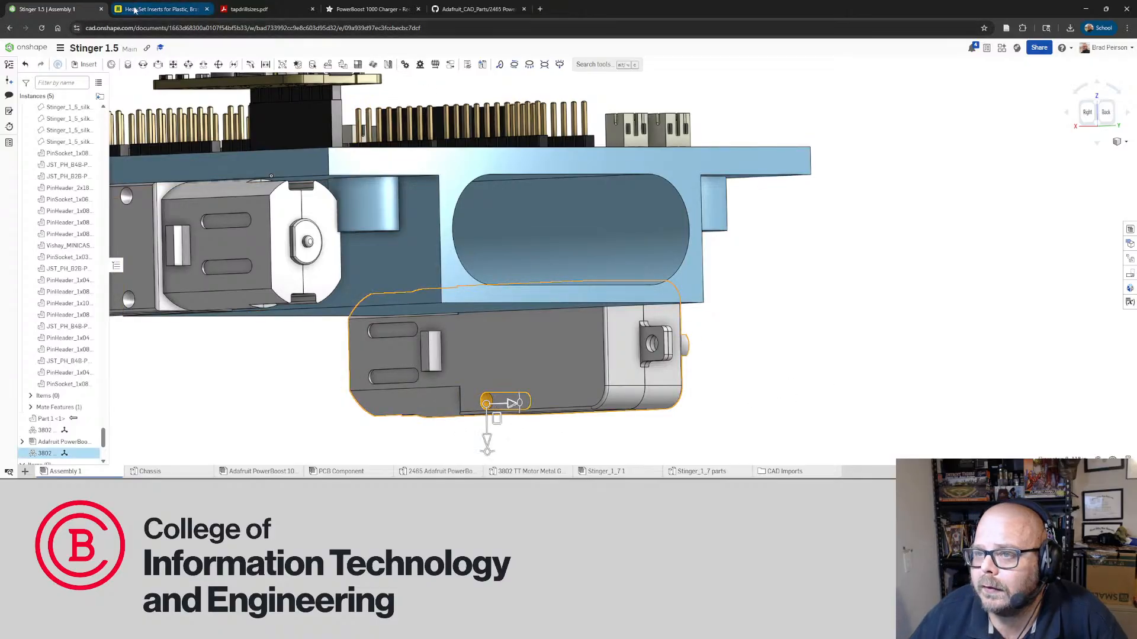
# Switch to McMaster-Carr and look up the M2.5 x 0.45 mm brass heat-set insert with 5.9 mm installed length, part 94459A439
pyautogui.click(160, 9)
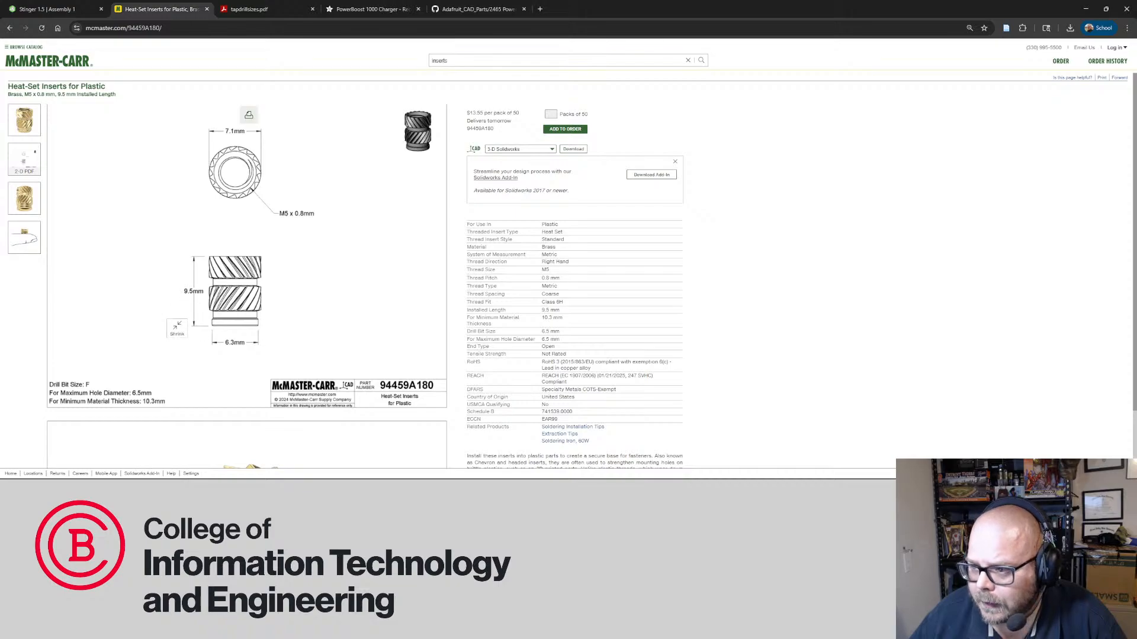
pyautogui.click(9, 28)
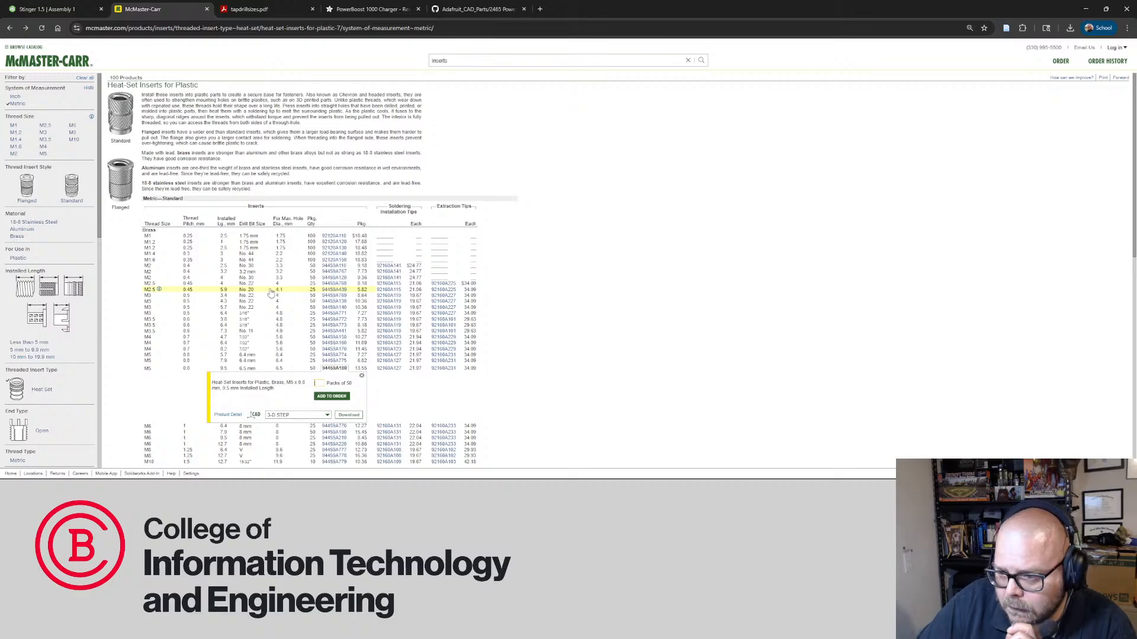
pyautogui.click(334, 290)
pyautogui.click(227, 343)
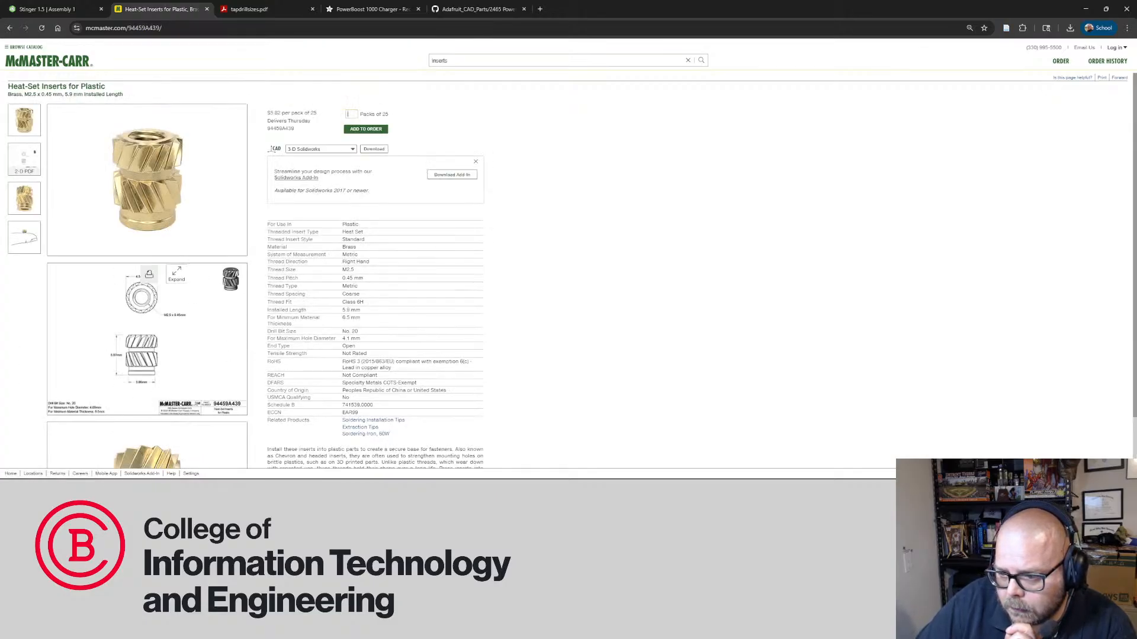
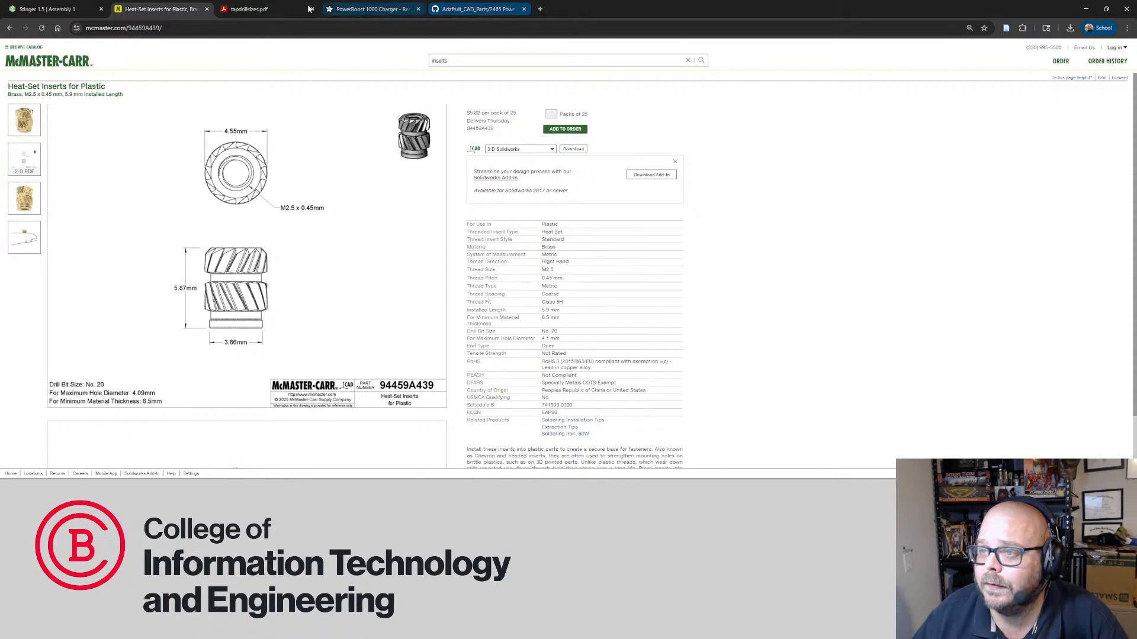
# Return to Assembly 1 in Onshape and examine the left motor's shaft-side face and its spacing from the chassis box
pyautogui.click(43, 16)
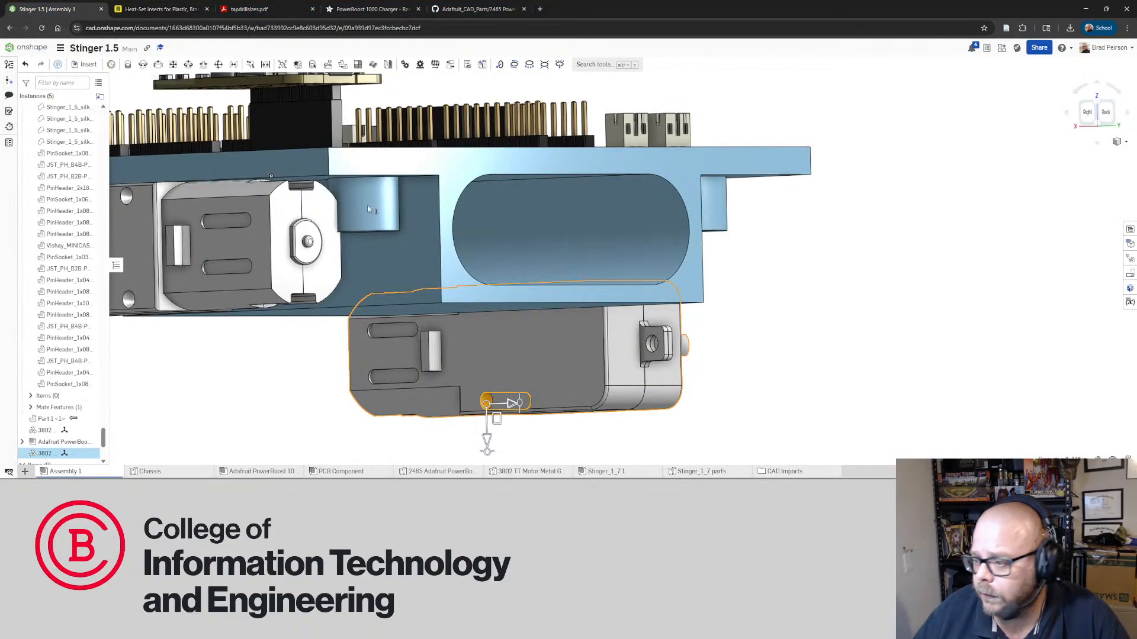
pyautogui.click(754, 386)
pyautogui.click(559, 373)
pyautogui.moveTo(793, 379); pyautogui.dragTo(726, 372, button='right')
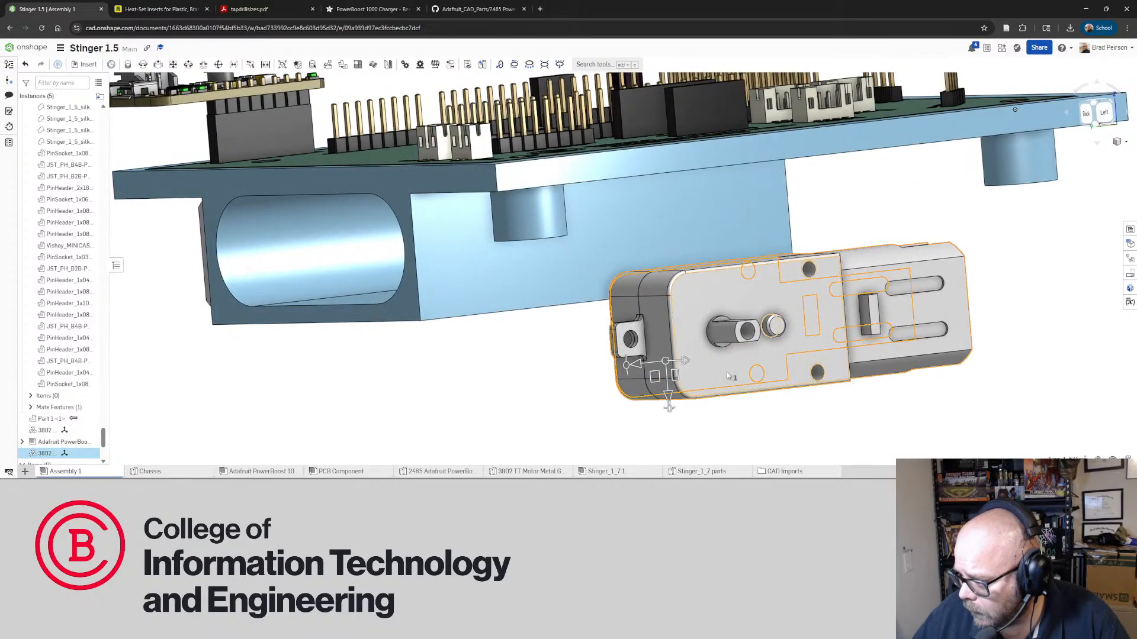
pyautogui.click(726, 372)
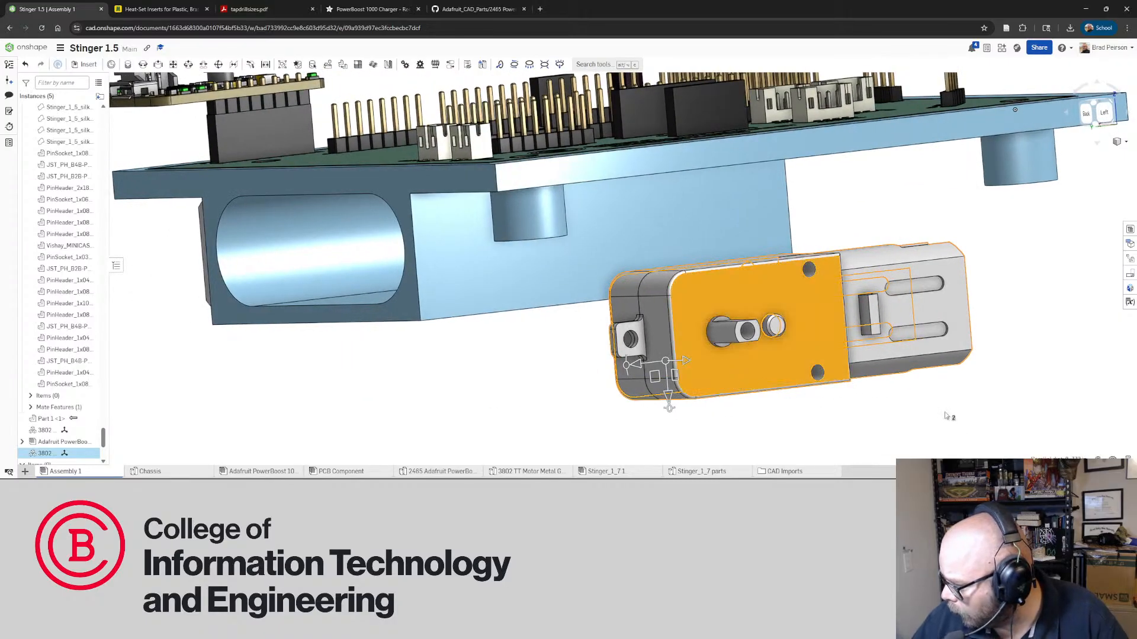
pyautogui.moveTo(952, 416); pyautogui.dragTo(961, 387, button='right')
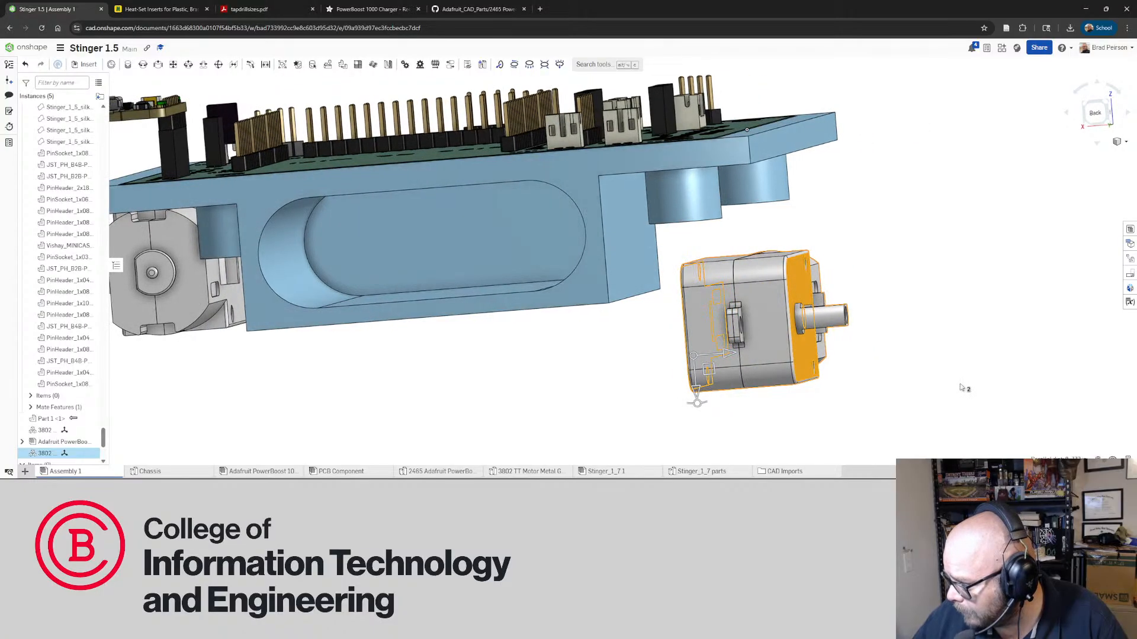
pyautogui.click(862, 364)
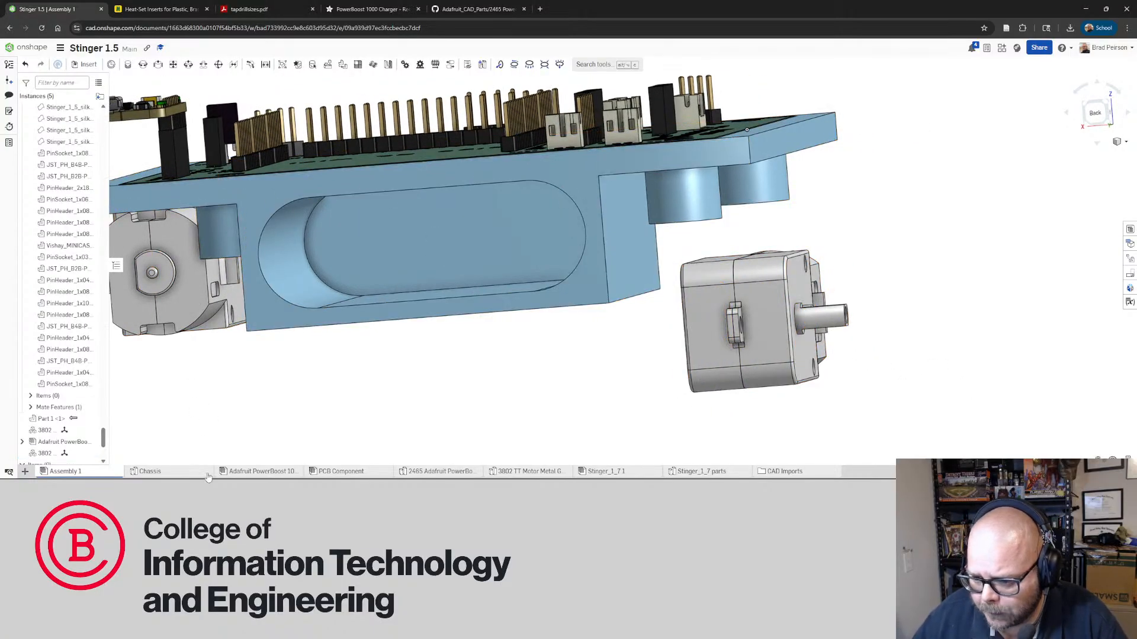
# Check the side plate rectangle against the round standoff in the Chassis part studio and finish the sketch
pyautogui.click(188, 471)
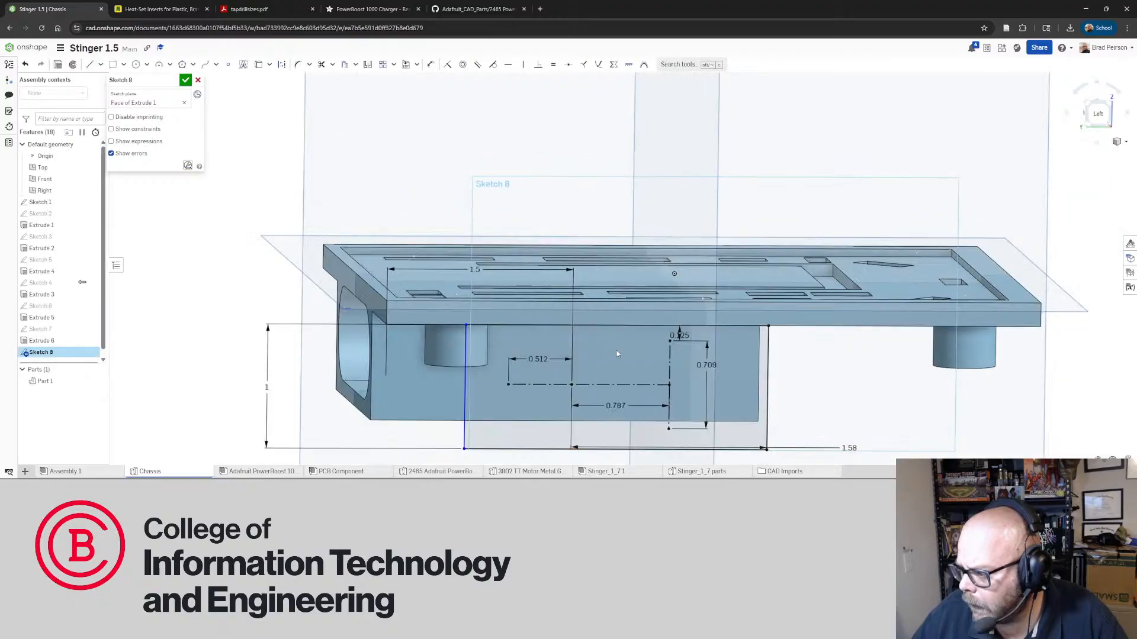
pyautogui.moveTo(519, 393)
pyautogui.mouseDown(button='right')
pyautogui.moveTo(478, 379)
pyautogui.moveTo(487, 300)
pyautogui.mouseUp(button='right')
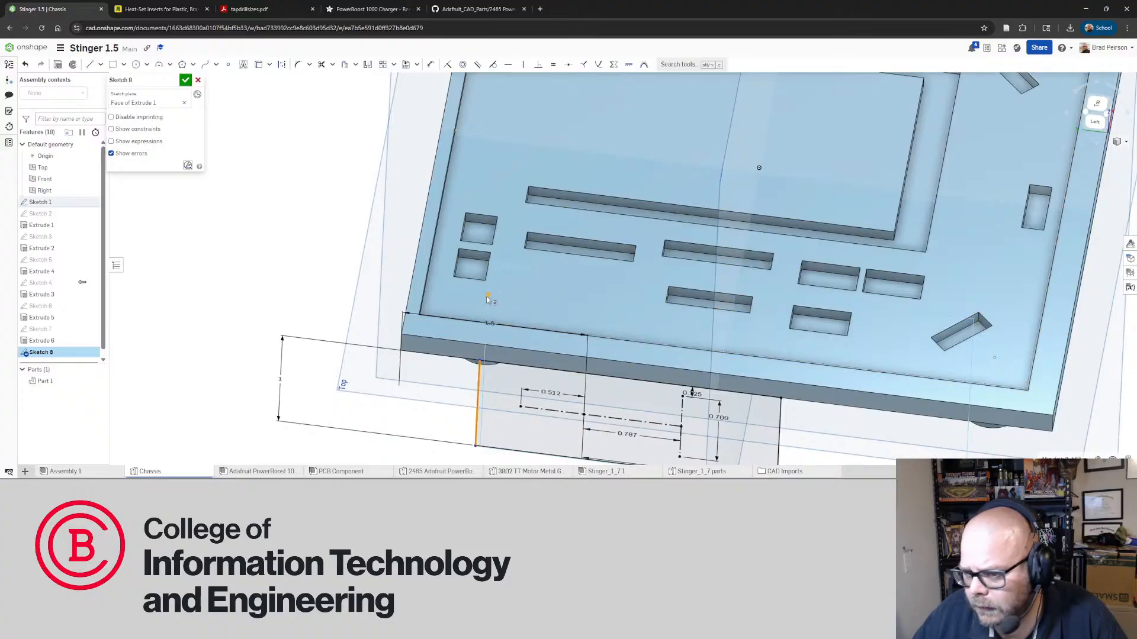
pyautogui.click(446, 68)
pyautogui.moveTo(577, 391); pyautogui.dragTo(602, 280, button='right')
pyautogui.click(1096, 112)
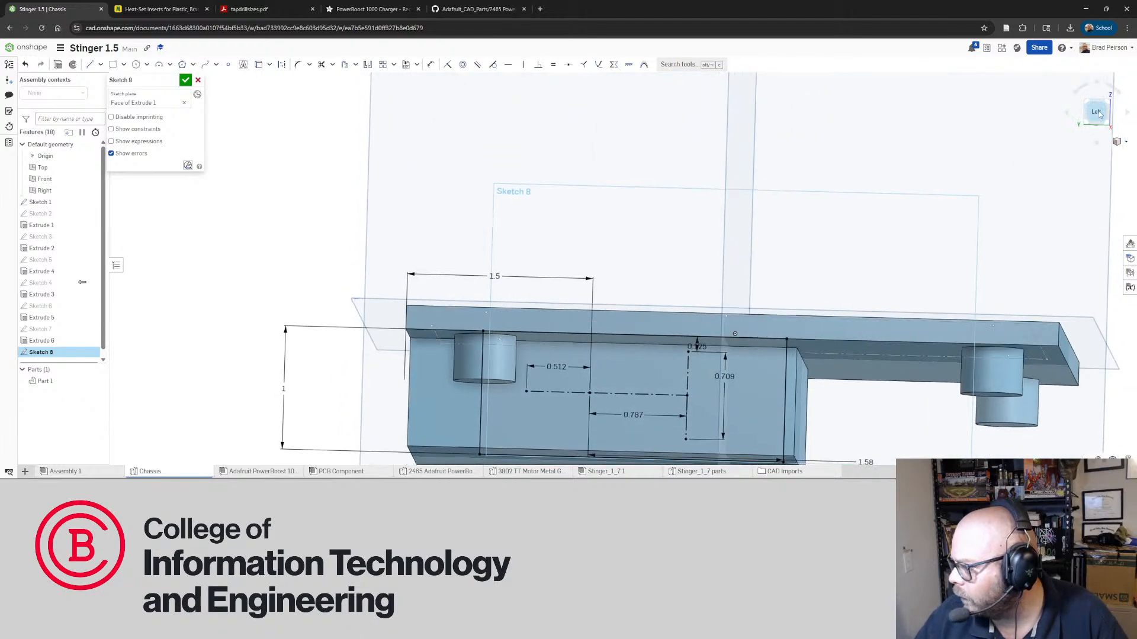
pyautogui.scroll(5, 526, 346)
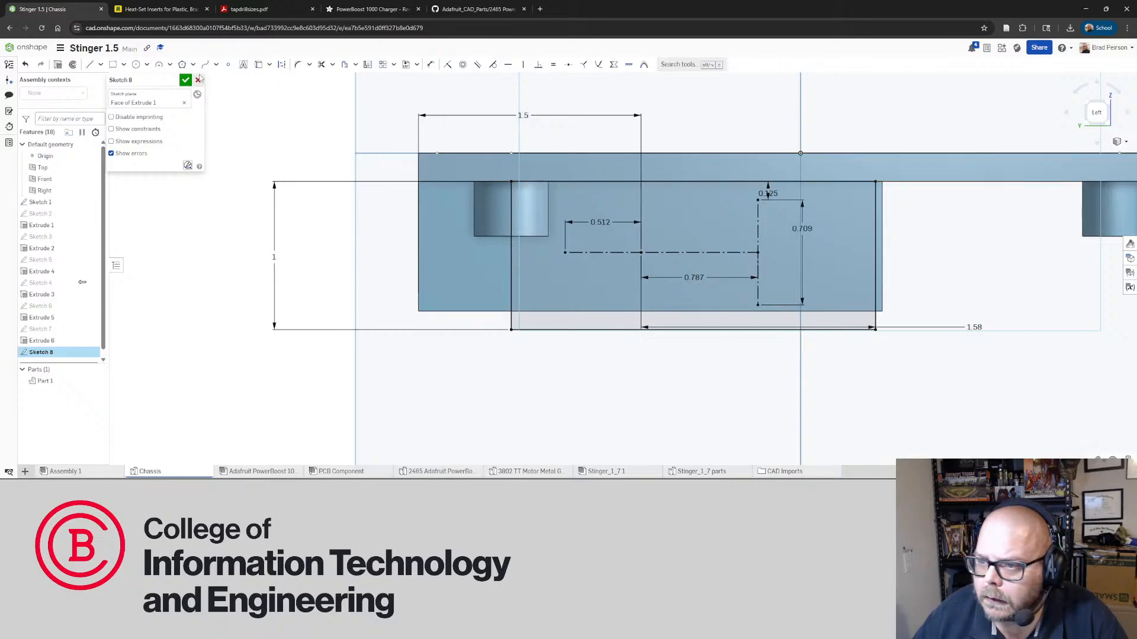
pyautogui.click(185, 80)
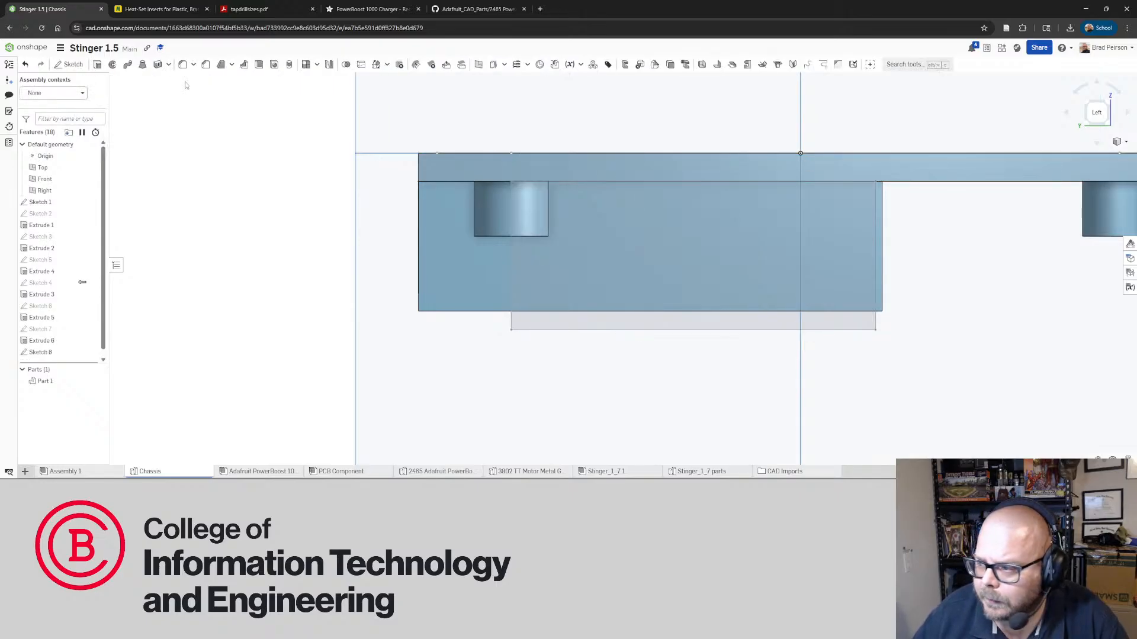
# Extrude the side plate sketch as a new solid with a blind depth of 1.125 in
pyautogui.click(89, 352)
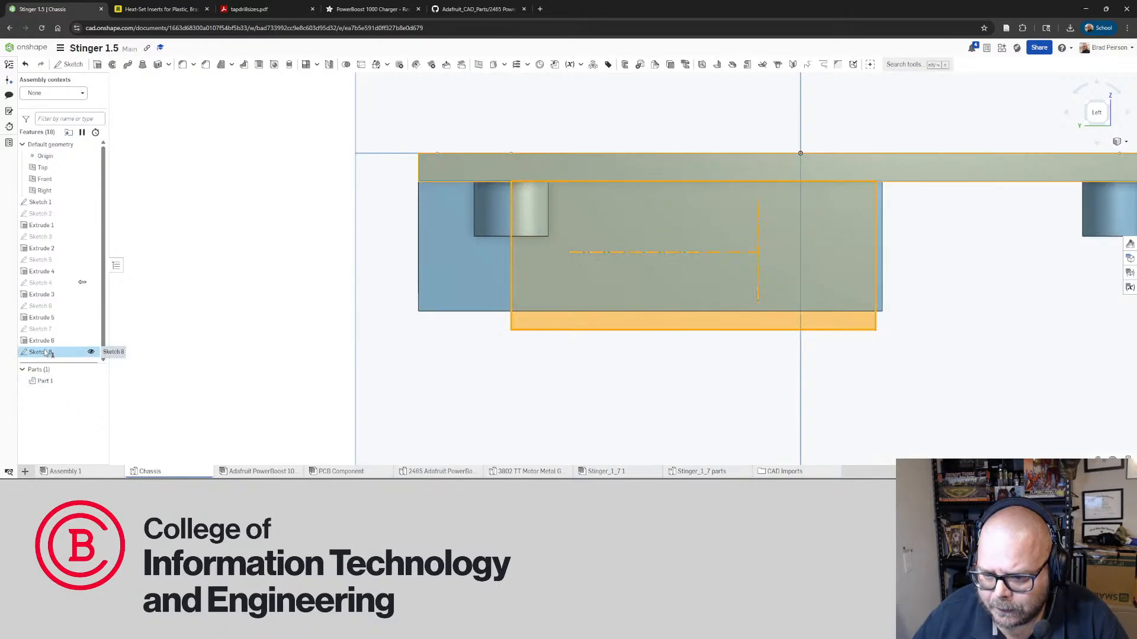
pyautogui.click(97, 64)
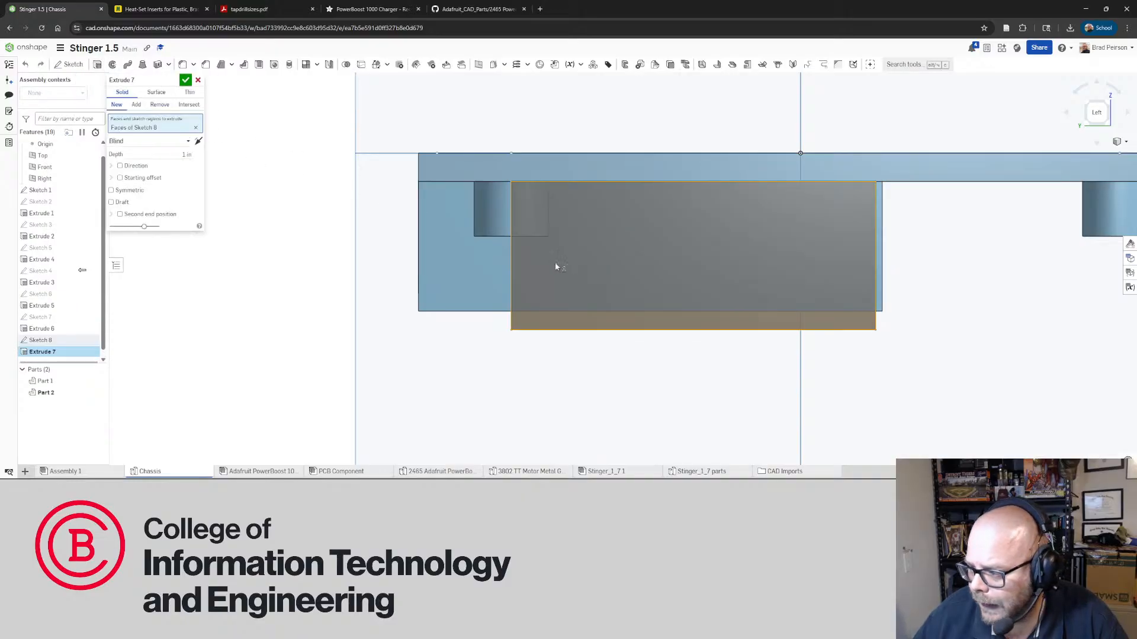
pyautogui.moveTo(467, 274); pyautogui.dragTo(570, 282, button='right')
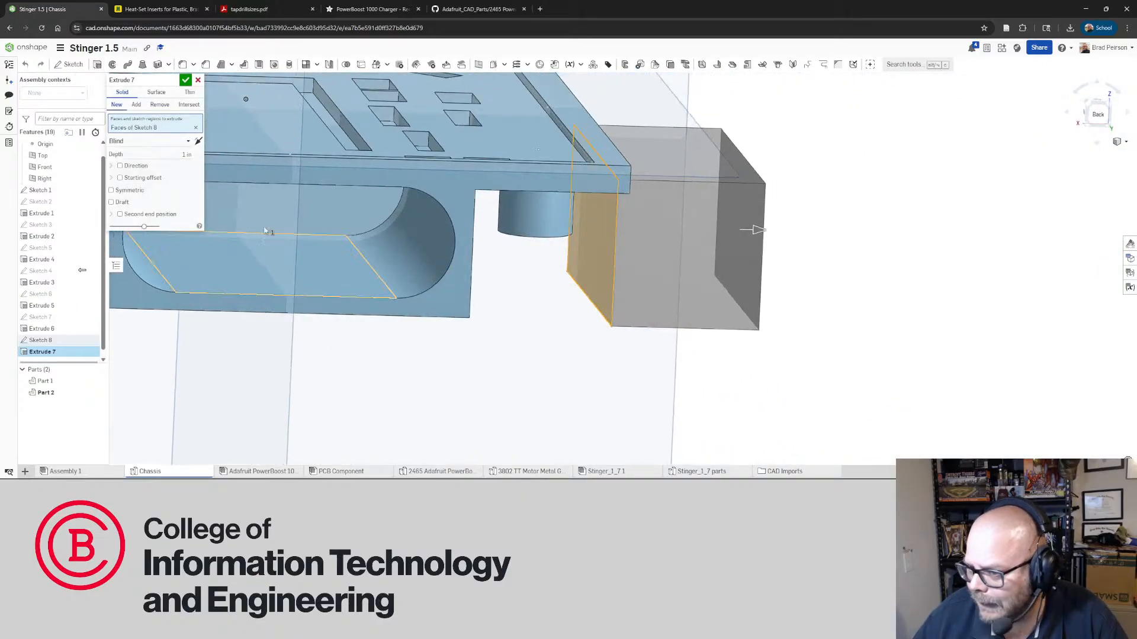
pyautogui.click(177, 155)
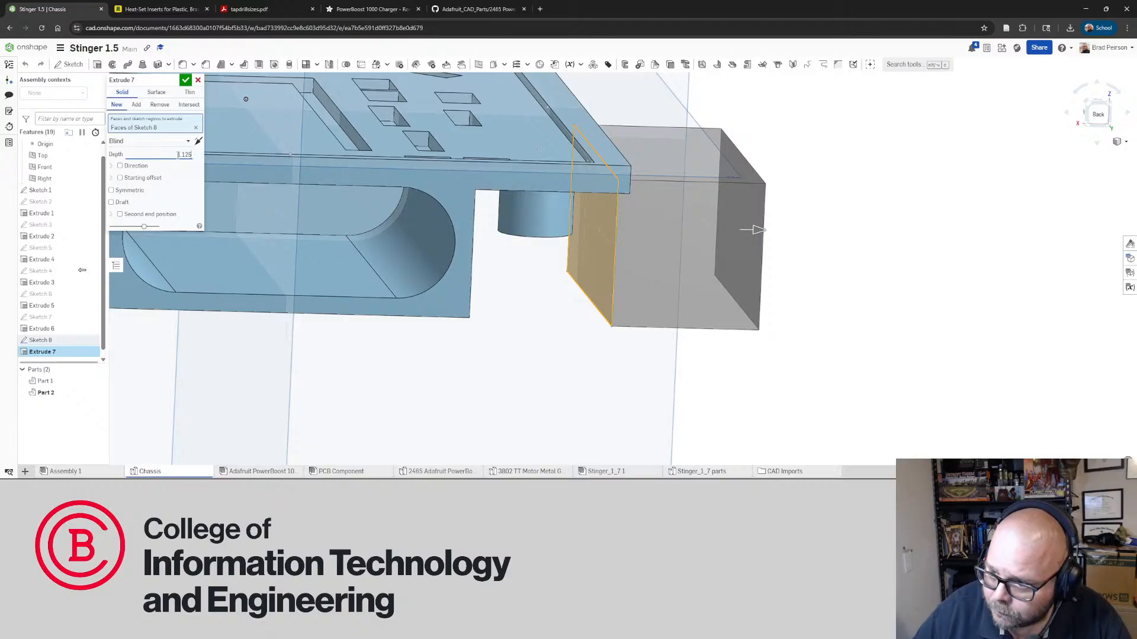
pyautogui.press('Return')
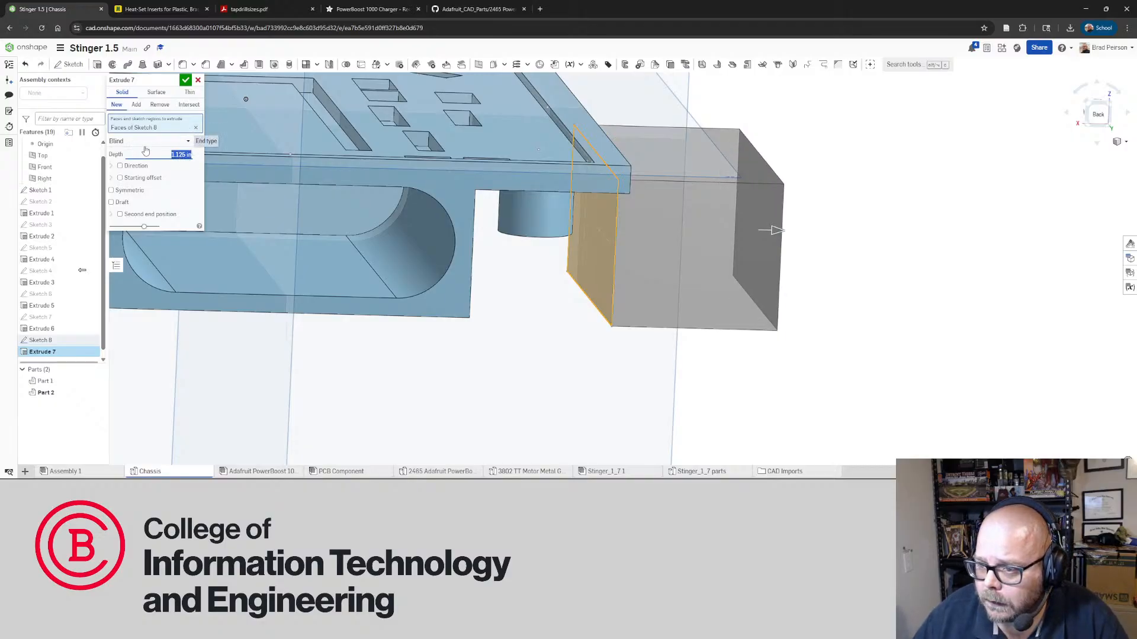
# Reverse the side plate extrusion so it runs inward toward the chassis box, and accept it
pyautogui.click(198, 141)
pyautogui.moveTo(608, 254); pyautogui.dragTo(603, 249, button='right')
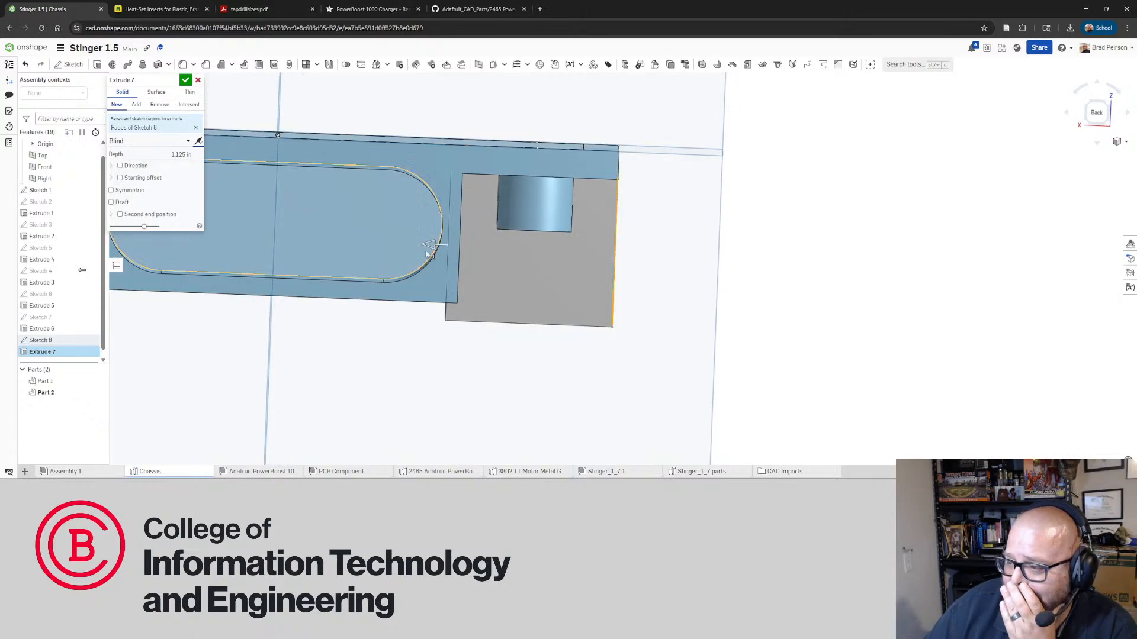
pyautogui.moveTo(467, 251)
pyautogui.mouseDown(button='right')
pyautogui.moveTo(452, 248)
pyautogui.moveTo(449, 270)
pyautogui.moveTo(471, 259)
pyautogui.moveTo(471, 268)
pyautogui.mouseUp(button='right')
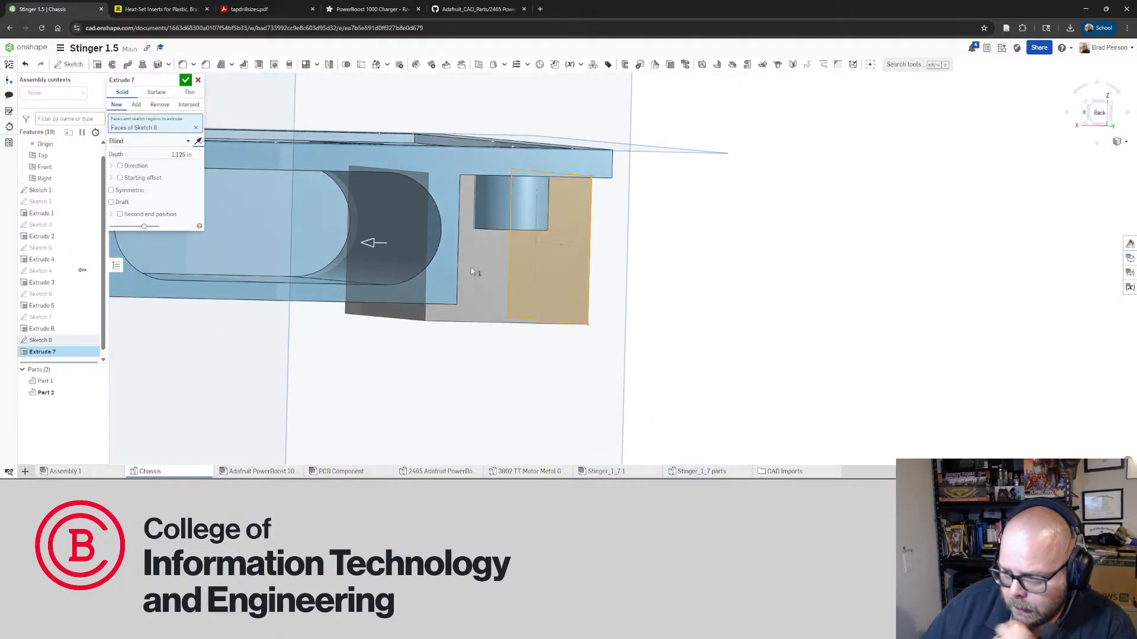
pyautogui.moveTo(417, 242)
pyautogui.mouseDown(button='right')
pyautogui.moveTo(398, 243)
pyautogui.moveTo(409, 228)
pyautogui.moveTo(405, 240)
pyautogui.moveTo(441, 243)
pyautogui.mouseUp(button='right')
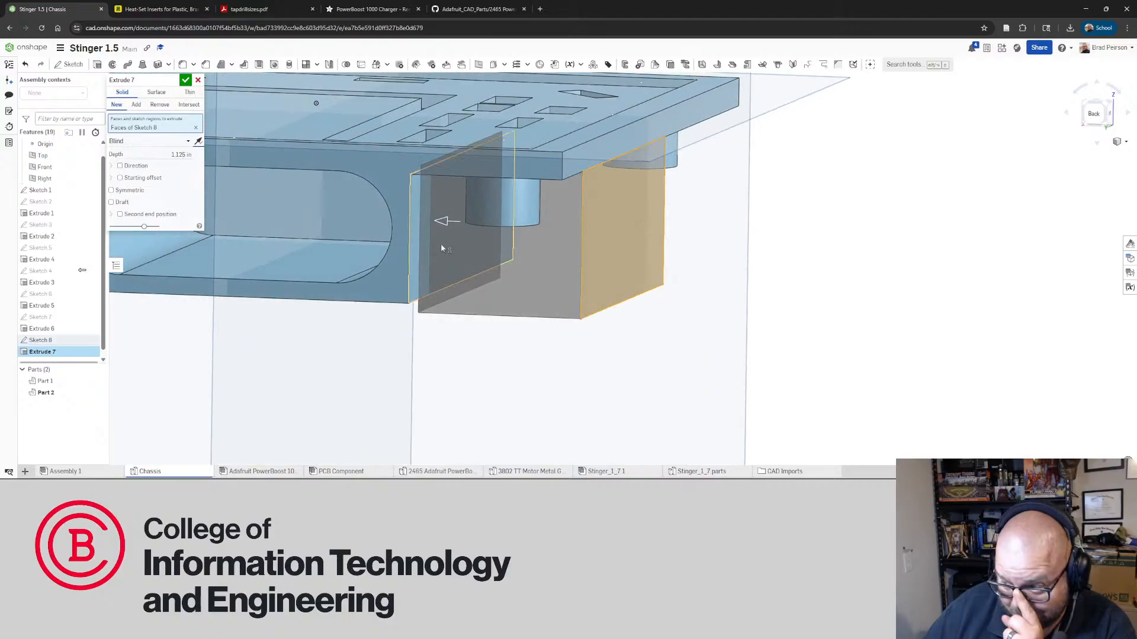
pyautogui.click(185, 79)
# Examine the extruded side block beside the standoff and chassis box, and check the options available for the new part
pyautogui.moveTo(573, 258); pyautogui.dragTo(530, 243, button='right')
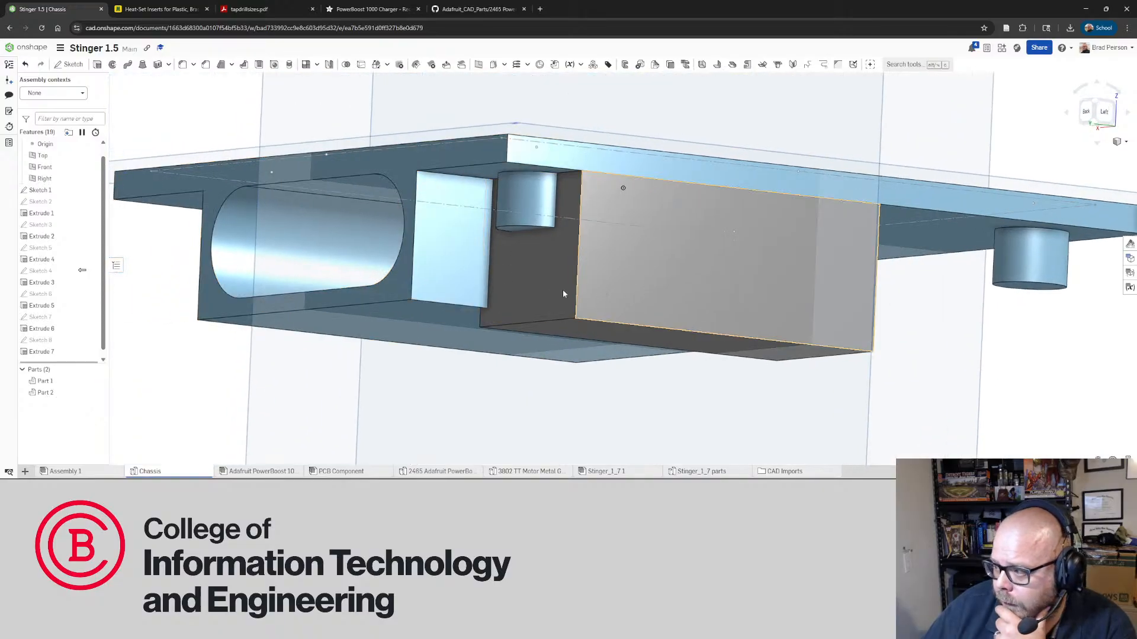
pyautogui.click(626, 273)
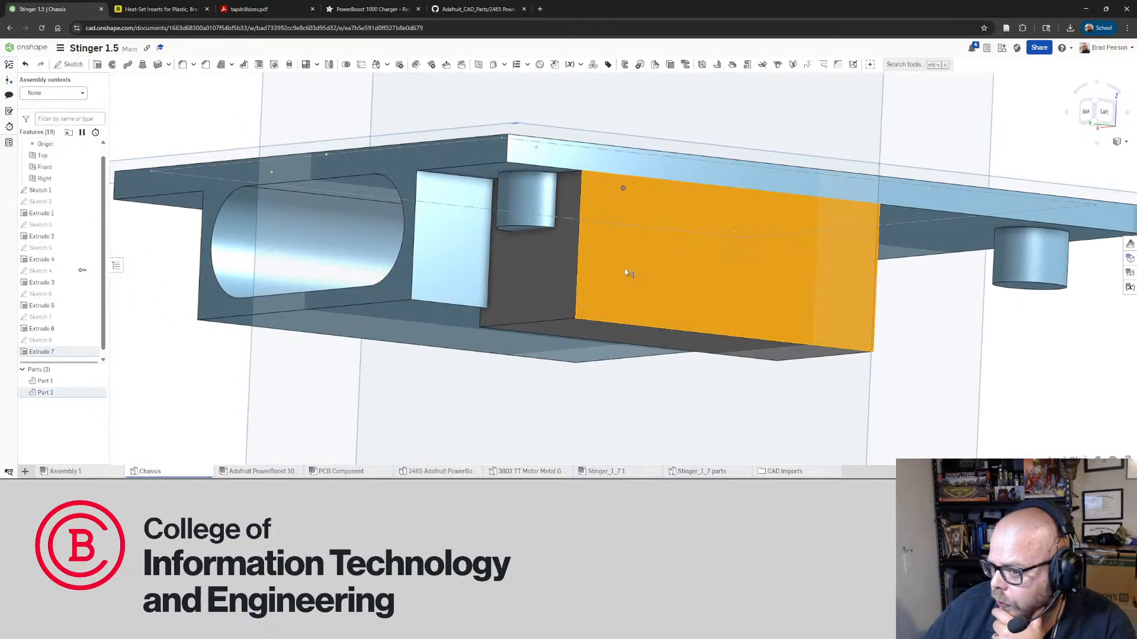
pyautogui.moveTo(567, 296); pyautogui.dragTo(512, 317, button='right')
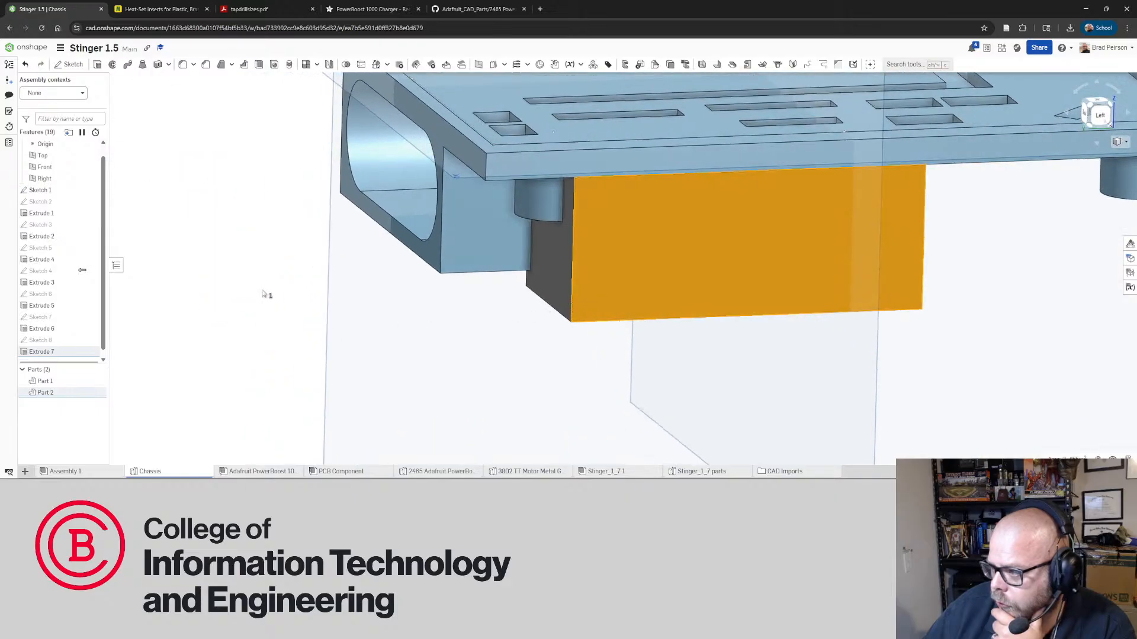
pyautogui.click(262, 295)
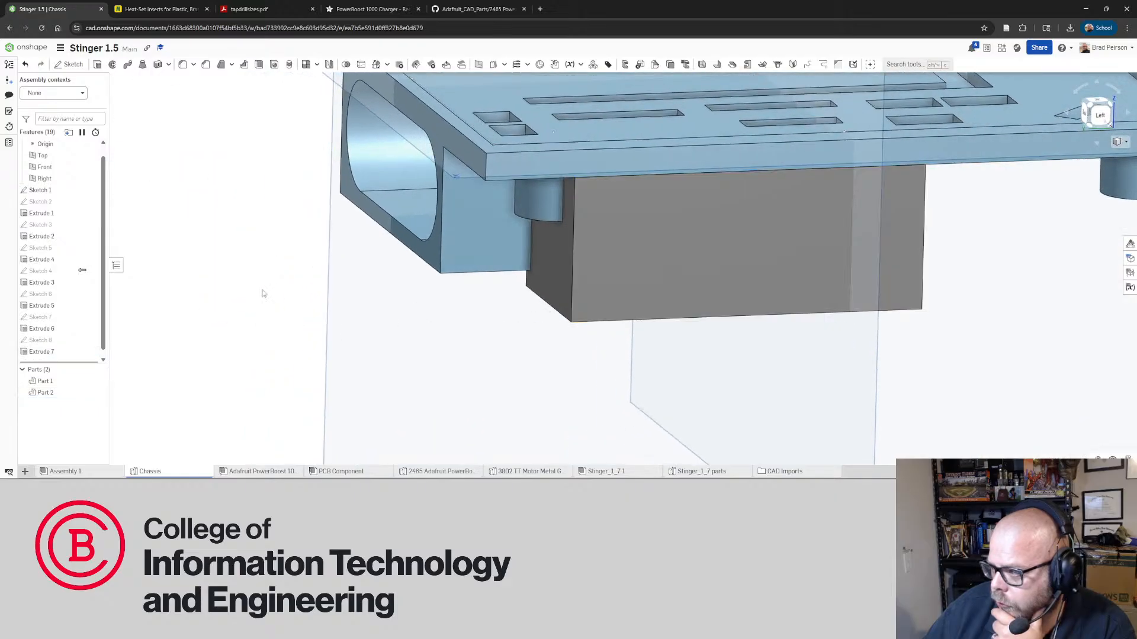
pyautogui.click(46, 393)
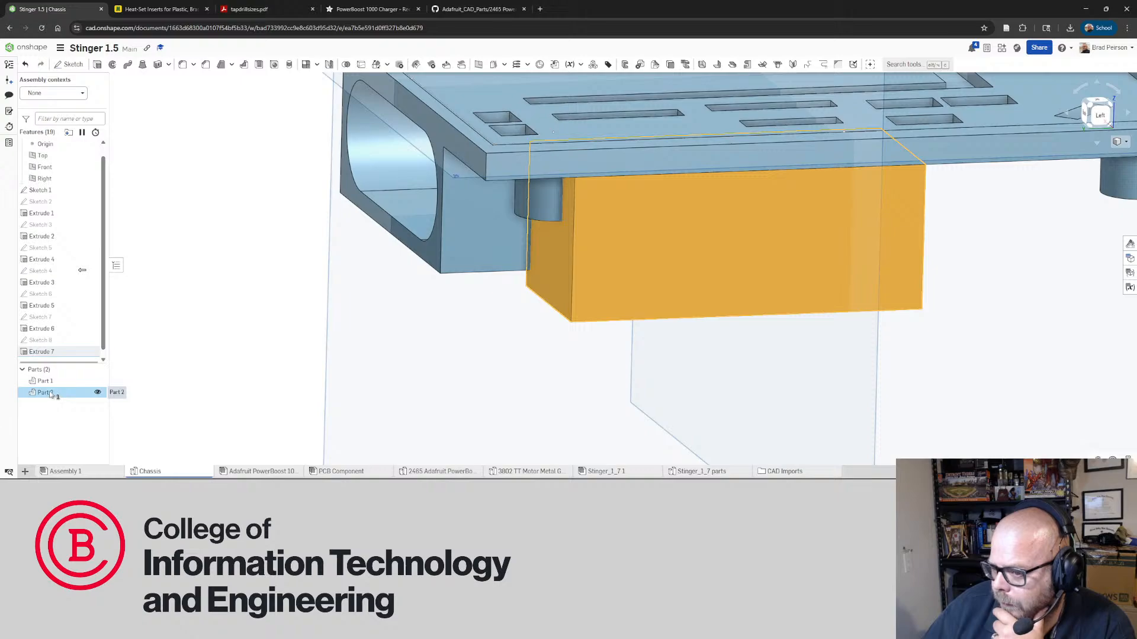
pyautogui.rightClick(51, 394)
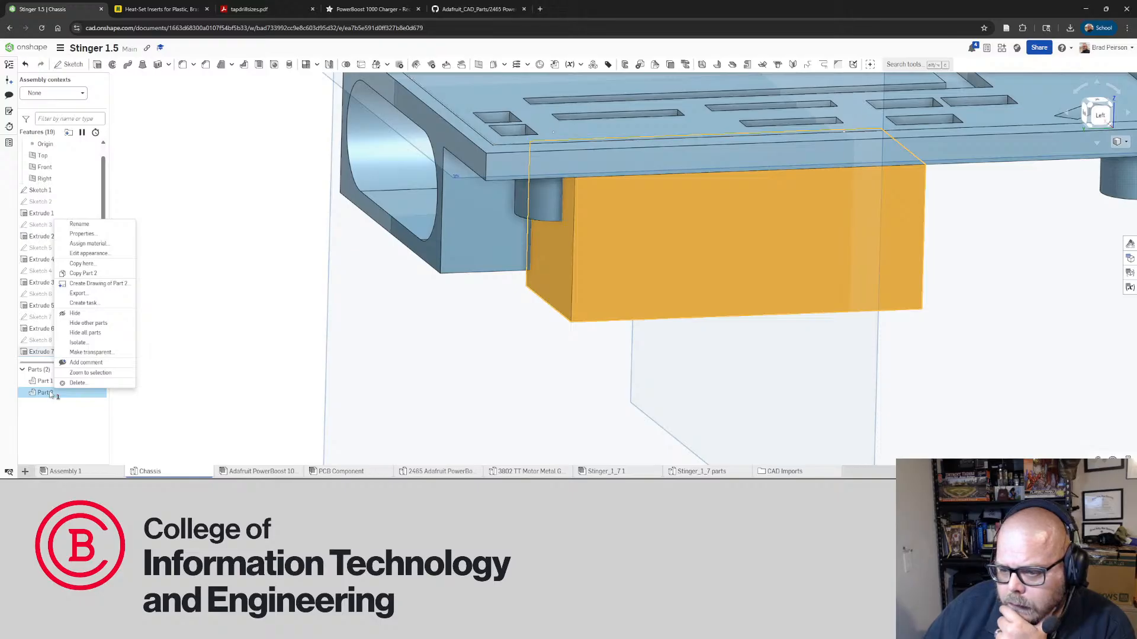
pyautogui.click(51, 395)
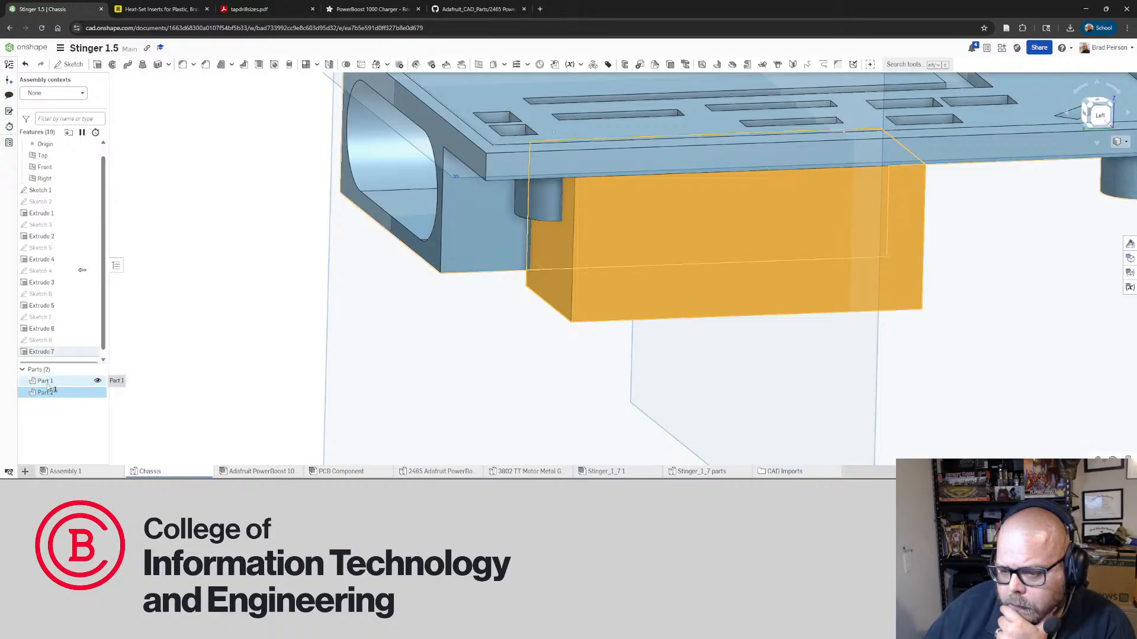
pyautogui.click(183, 322)
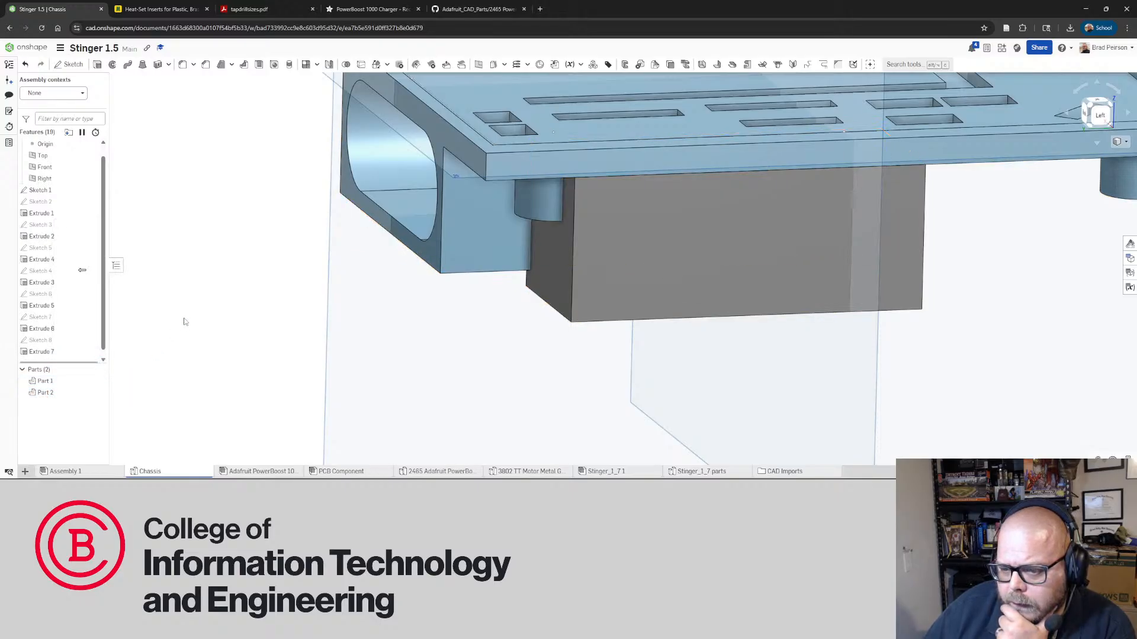
# Identify the sketch and extrusion behind the new side block by highlighting them on the model
pyautogui.click(56, 393)
pyautogui.click(48, 353)
pyautogui.click(44, 342)
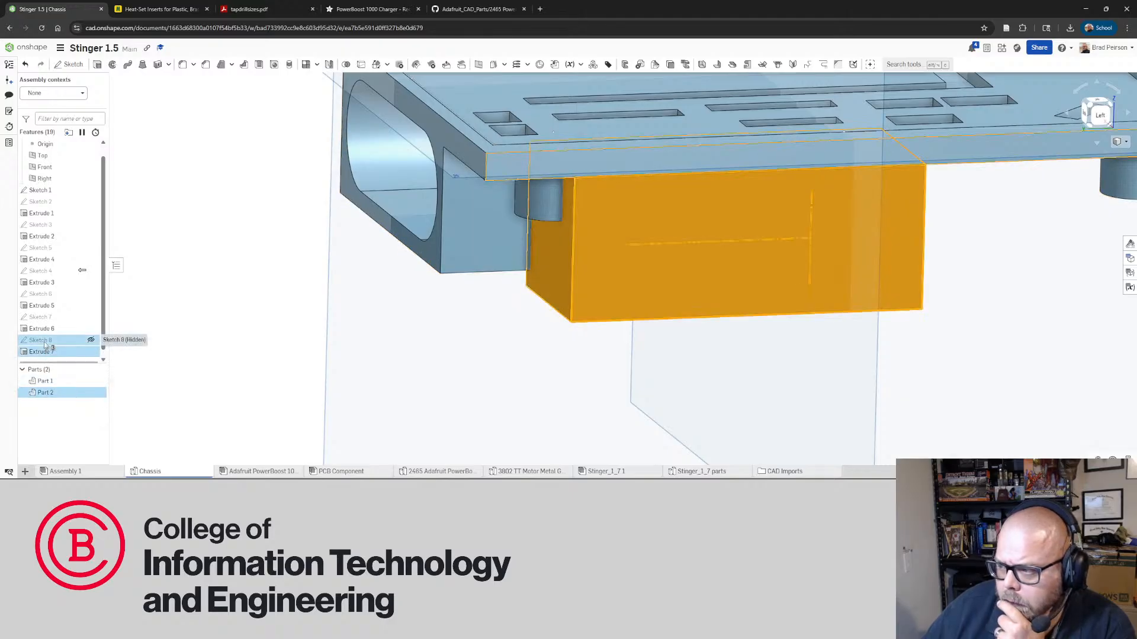
pyautogui.click(45, 354)
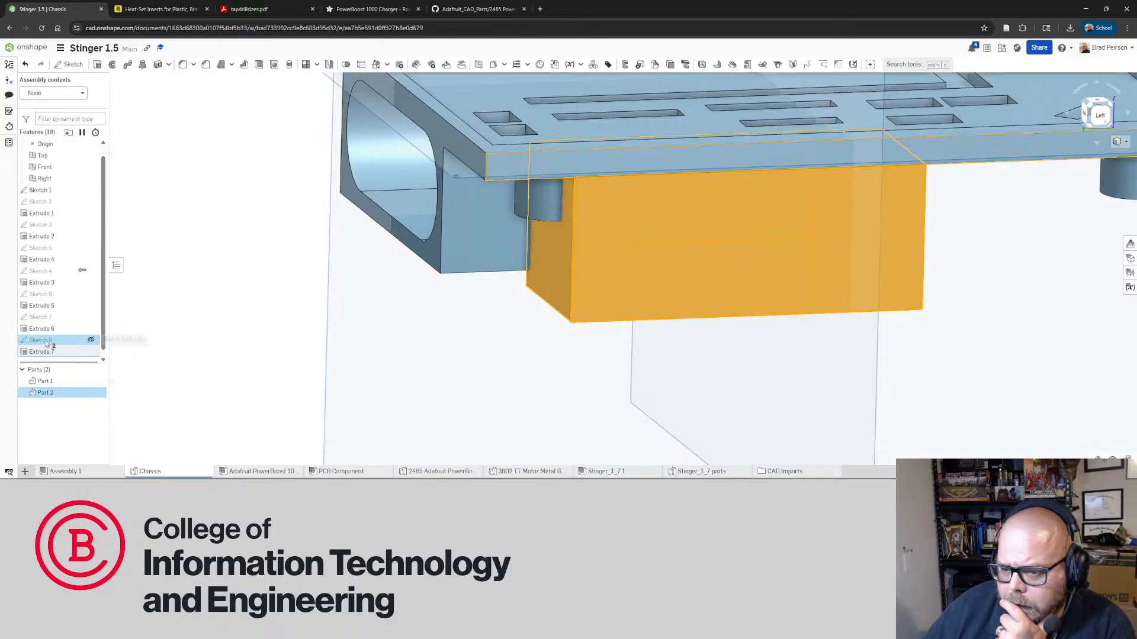
pyautogui.click(45, 341)
pyautogui.moveTo(295, 316); pyautogui.dragTo(285, 295, button='right')
pyautogui.click(277, 321)
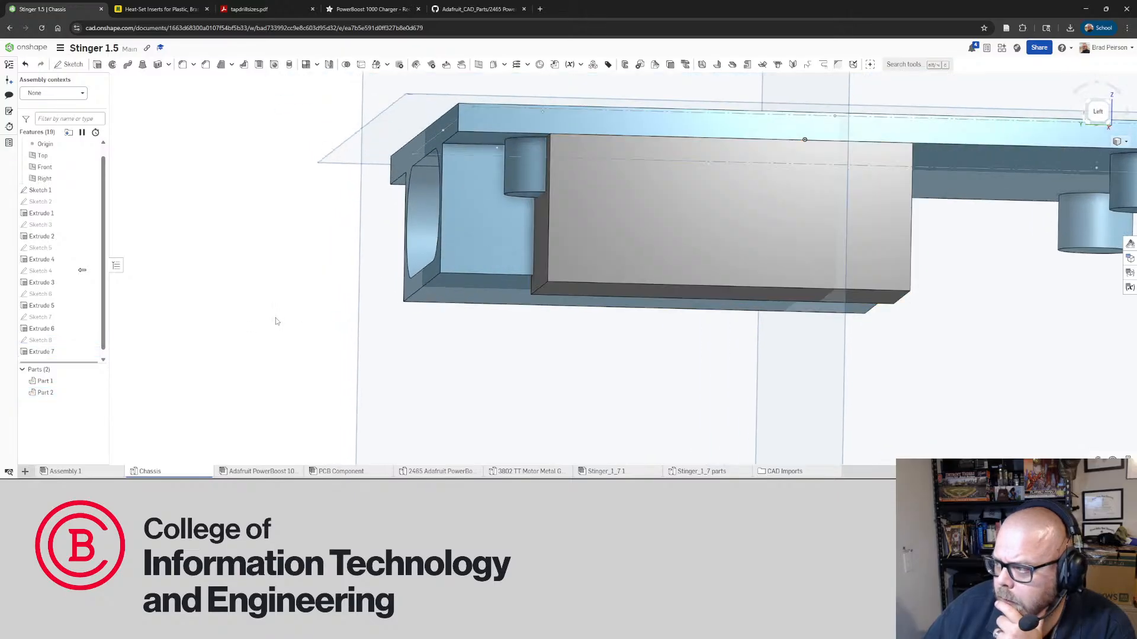
# Review the side block sketch's dimensions against the standoff and chassis box, and close the sketch without applying edits
pyautogui.click(42, 352)
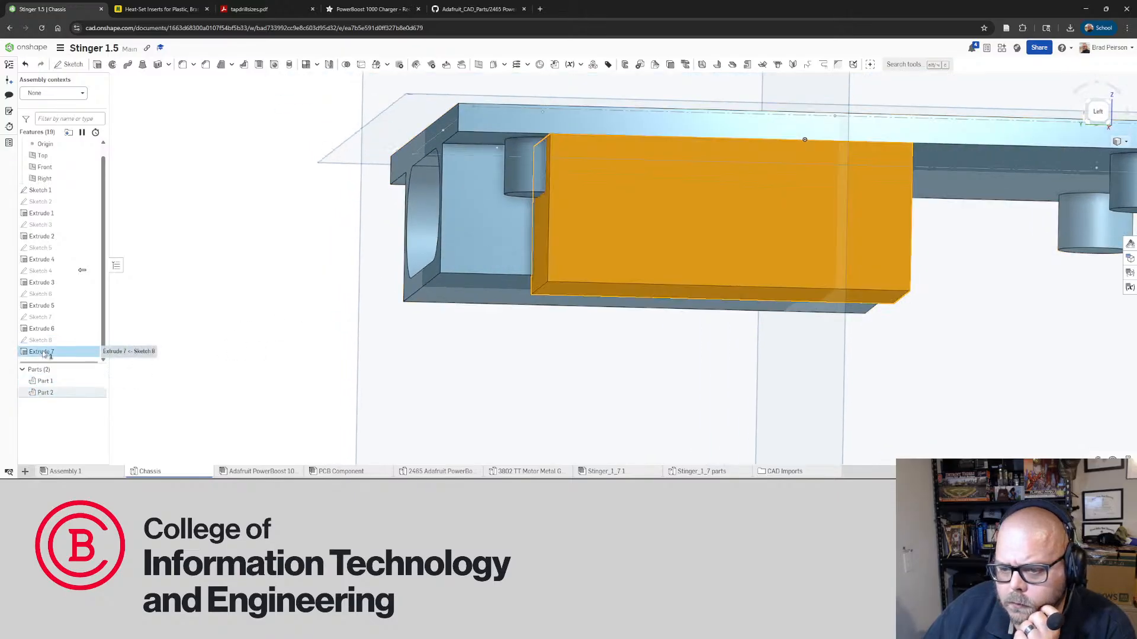
pyautogui.click(47, 343)
pyautogui.rightClick(47, 342)
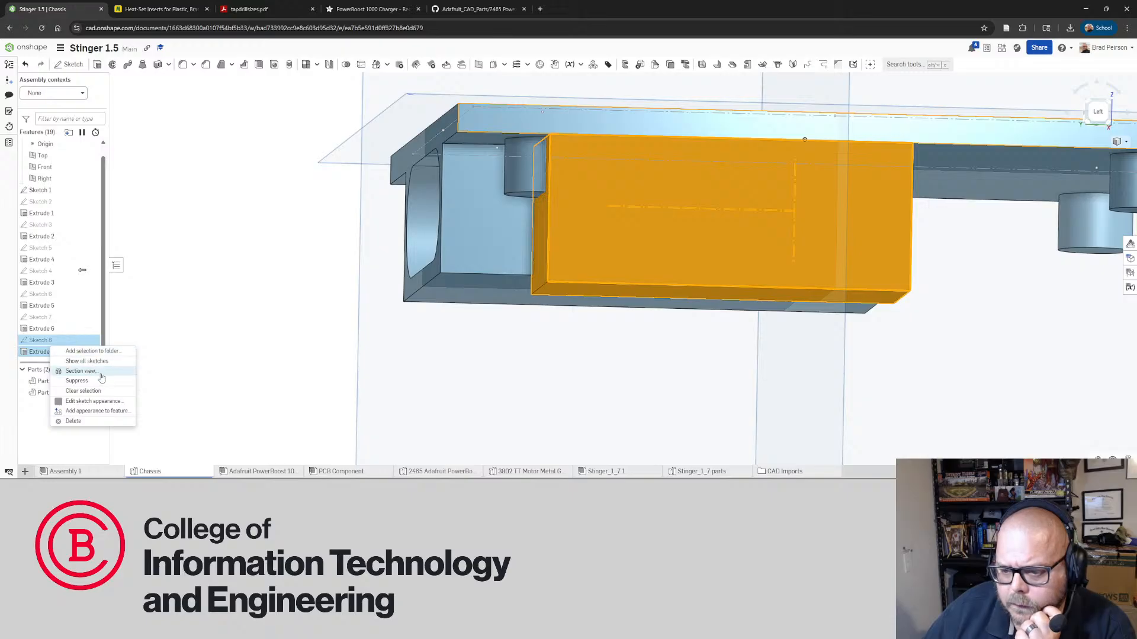
pyautogui.click(178, 372)
pyautogui.rightClick(41, 340)
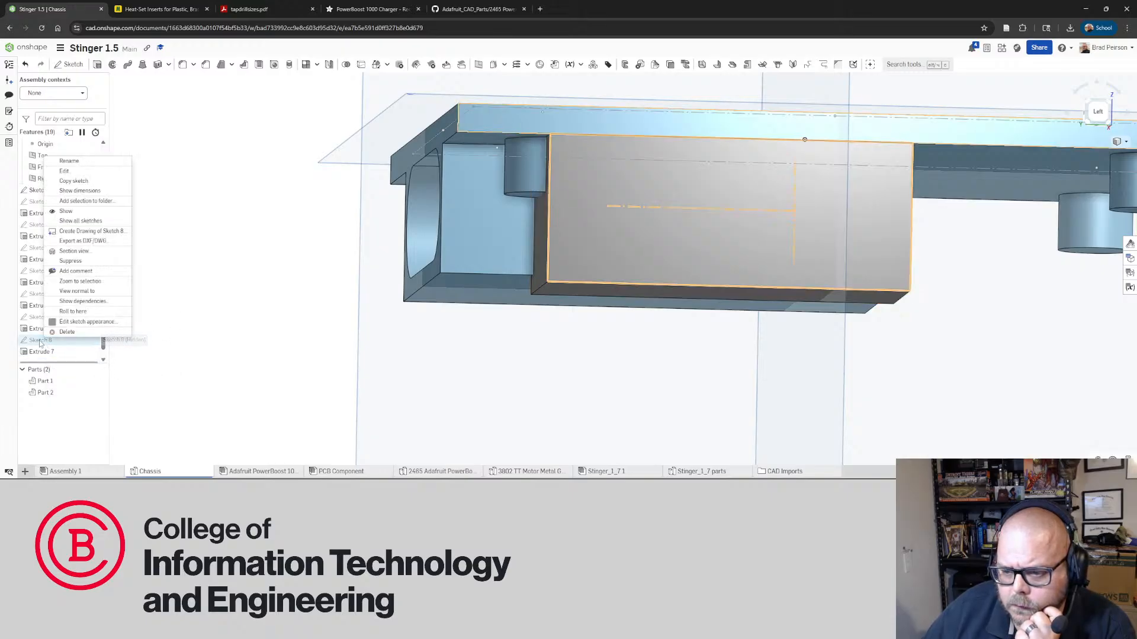
pyautogui.click(84, 171)
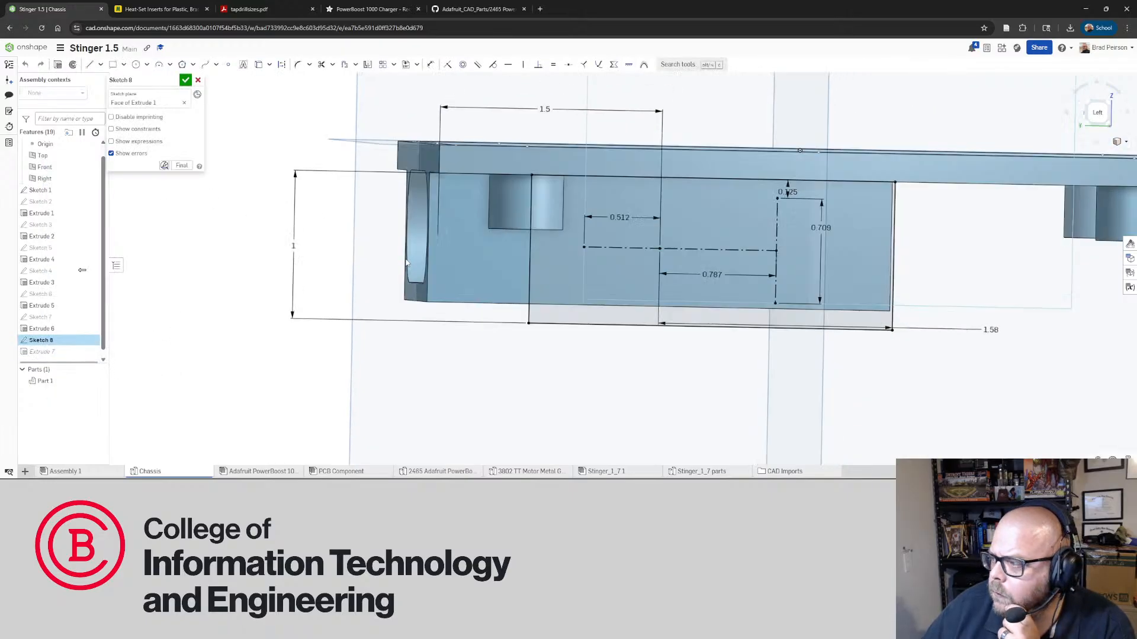
pyautogui.moveTo(407, 264); pyautogui.dragTo(425, 257, button='right')
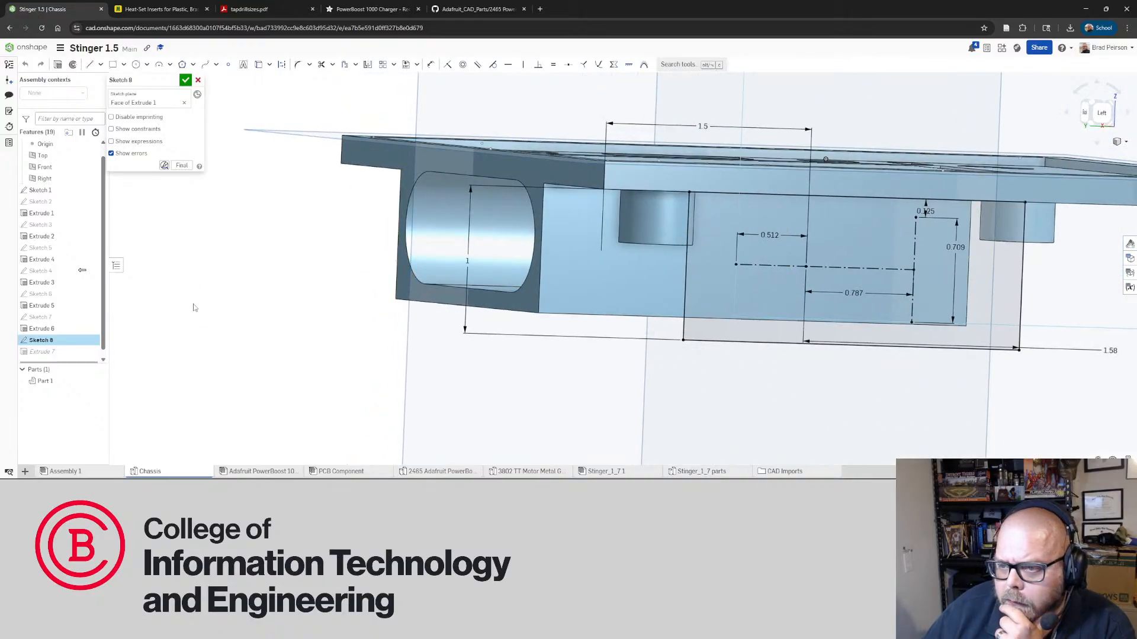
pyautogui.click(197, 80)
# Edit the side block extrusion so it is added to Part 1 instead of forming a new part, and accept it
pyautogui.rightClick(41, 351)
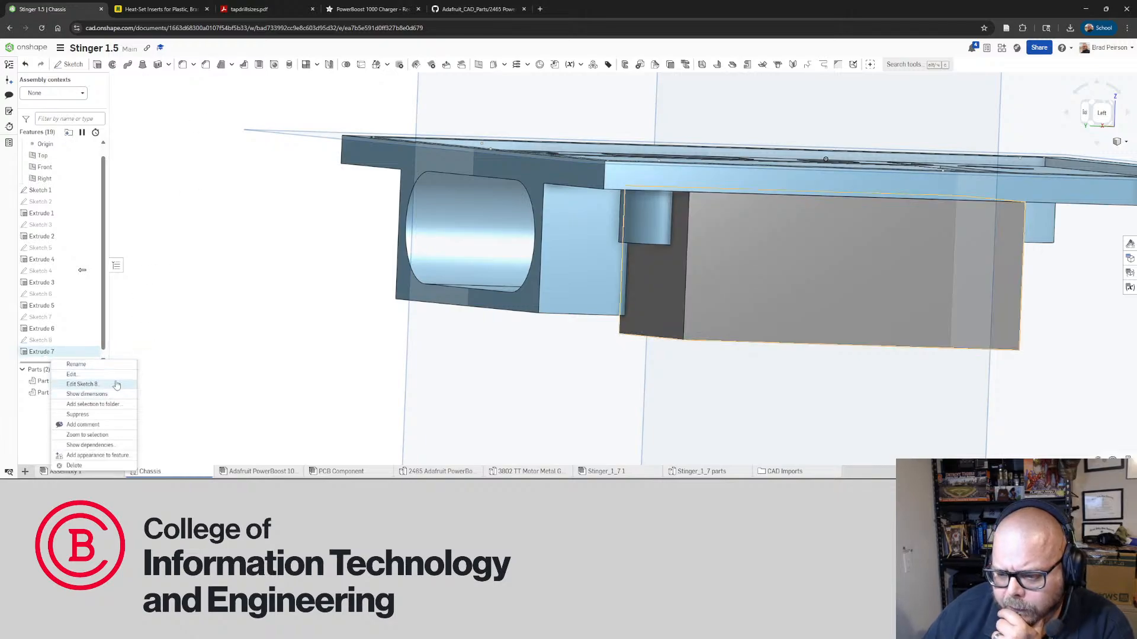
pyautogui.click(89, 374)
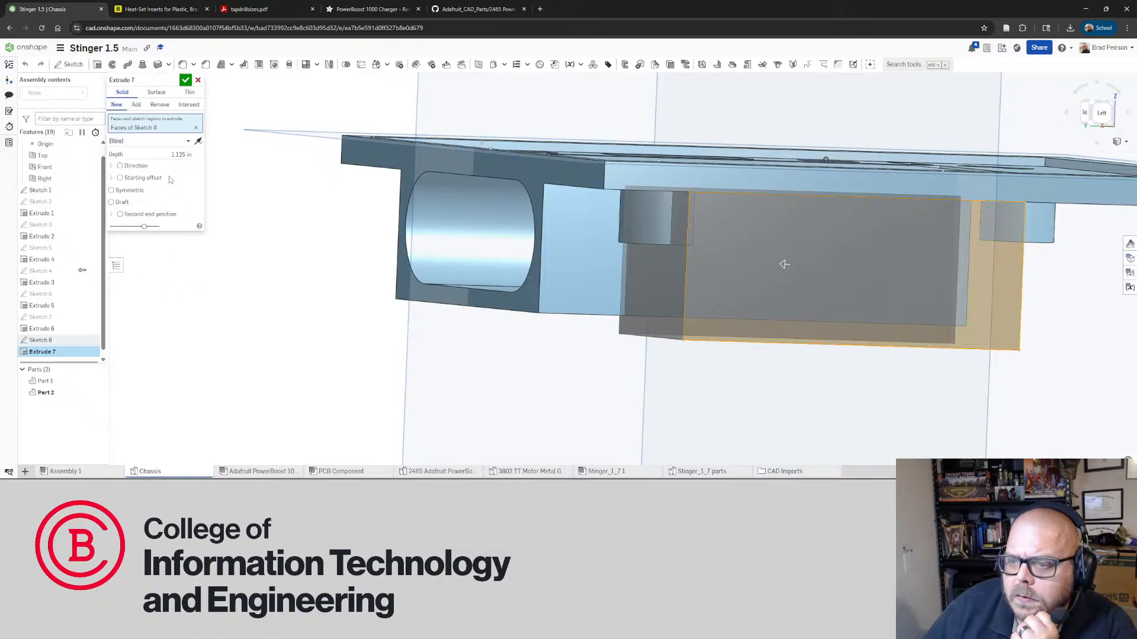
pyautogui.click(135, 104)
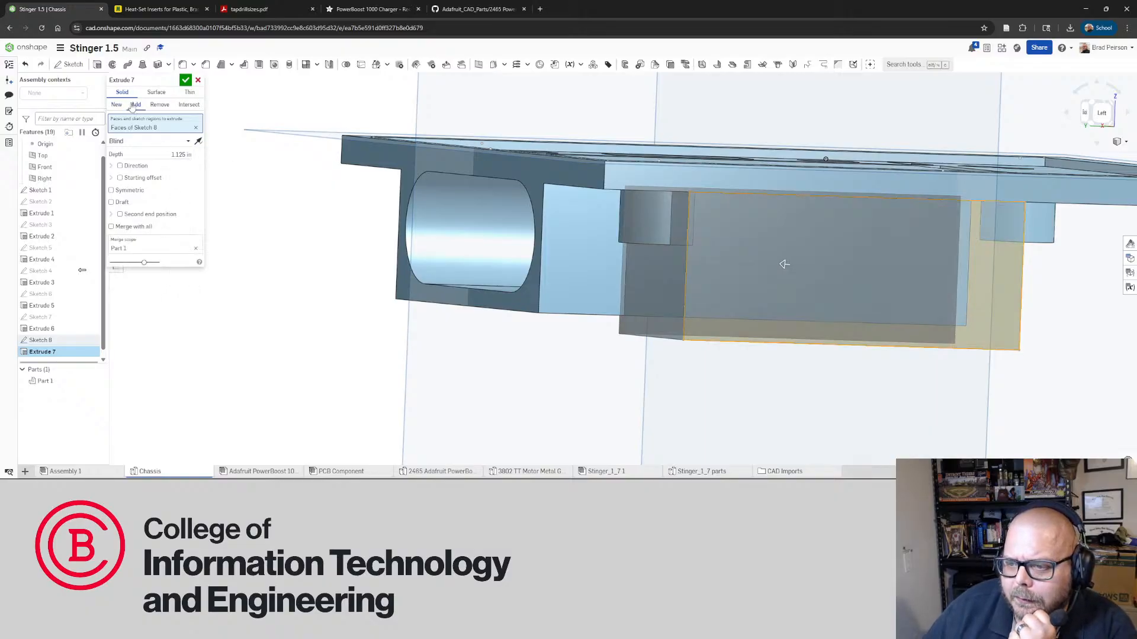
pyautogui.click(186, 80)
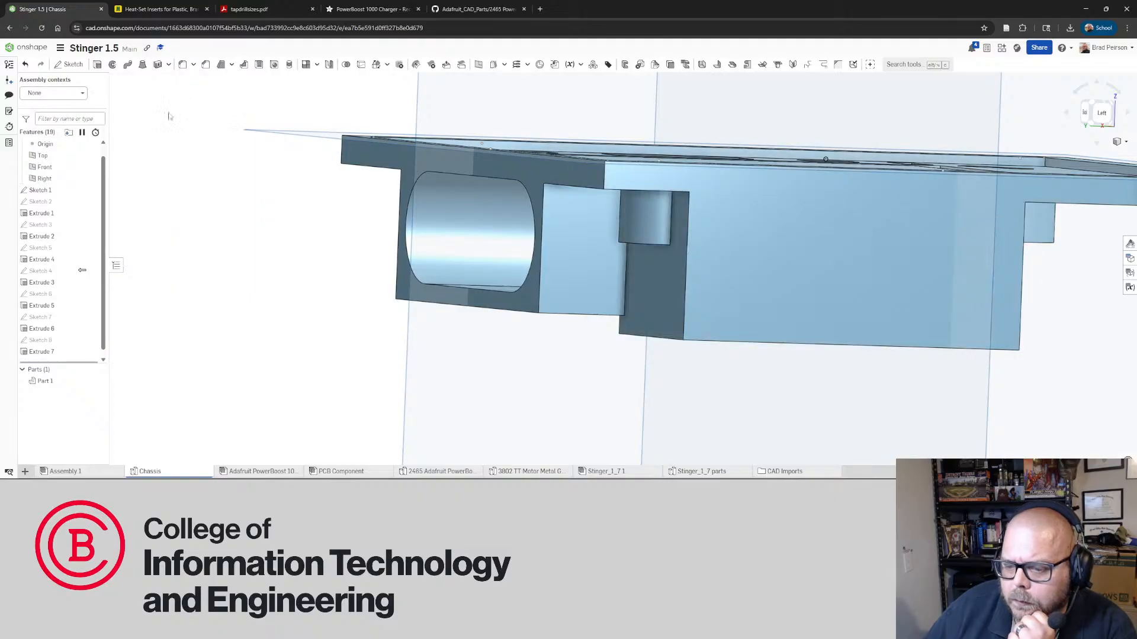
# Examine the small step on the underside where the merged side block meets the chassis box
pyautogui.moveTo(466, 242); pyautogui.dragTo(412, 231, button='right')
pyautogui.scroll(-4, 412, 229)
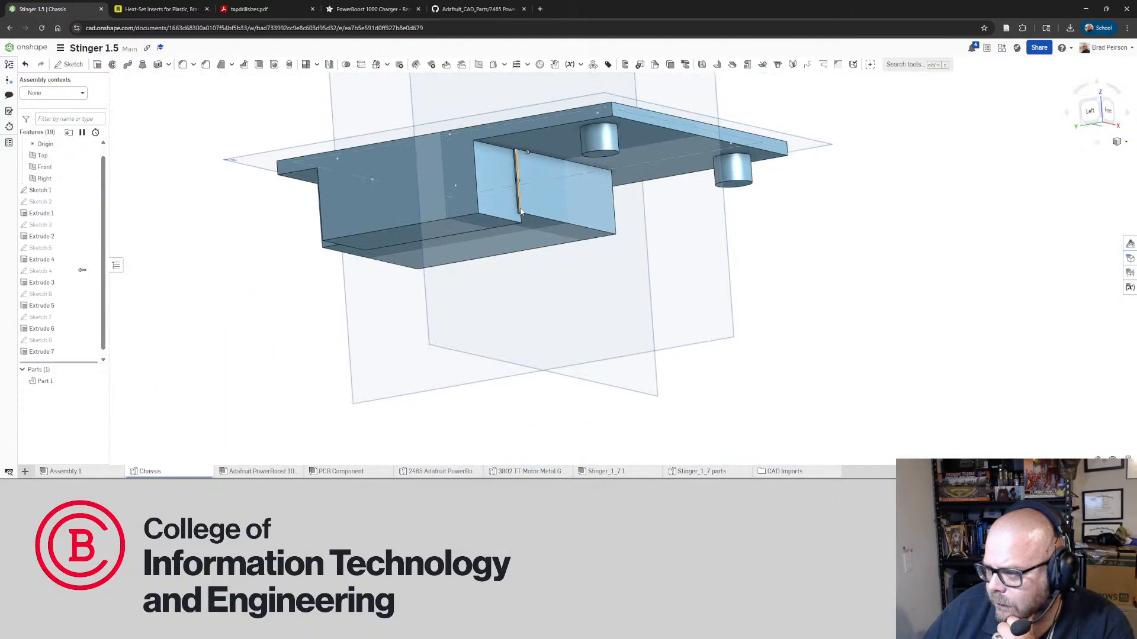
pyautogui.moveTo(521, 205); pyautogui.dragTo(507, 169, button='right')
pyautogui.scroll(5, 538, 216)
pyautogui.moveTo(536, 218); pyautogui.dragTo(398, 197, button='right')
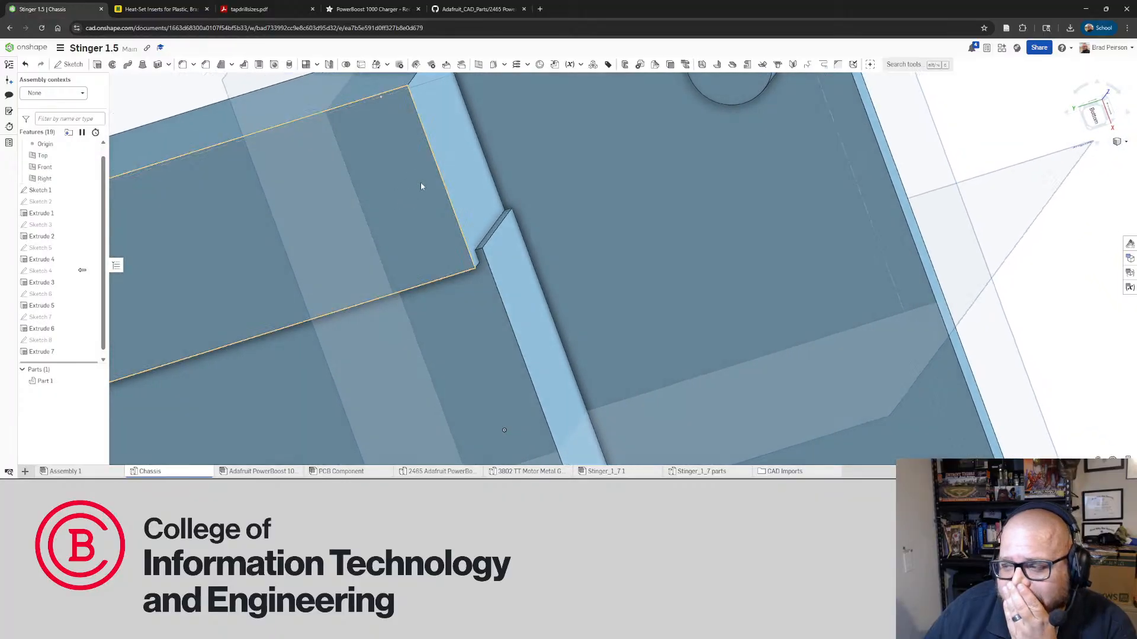
pyautogui.moveTo(463, 175); pyautogui.dragTo(419, 148, button='right')
pyautogui.scroll(-3, 424, 212)
pyautogui.scroll(10, 456, 187)
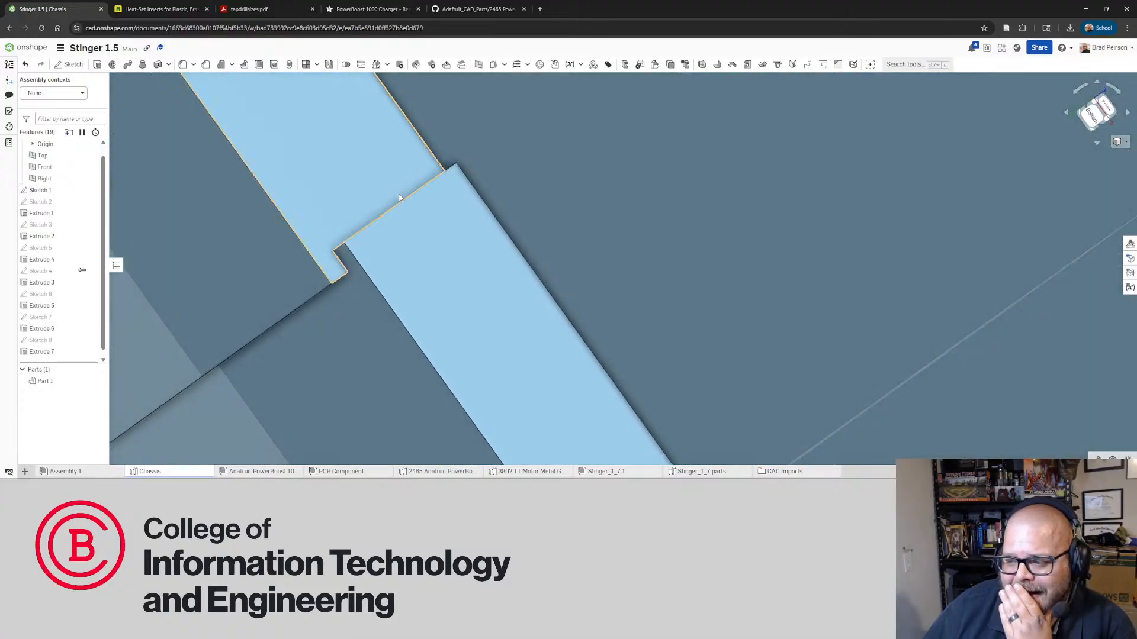
pyautogui.moveTo(391, 191); pyautogui.dragTo(410, 178, button='right')
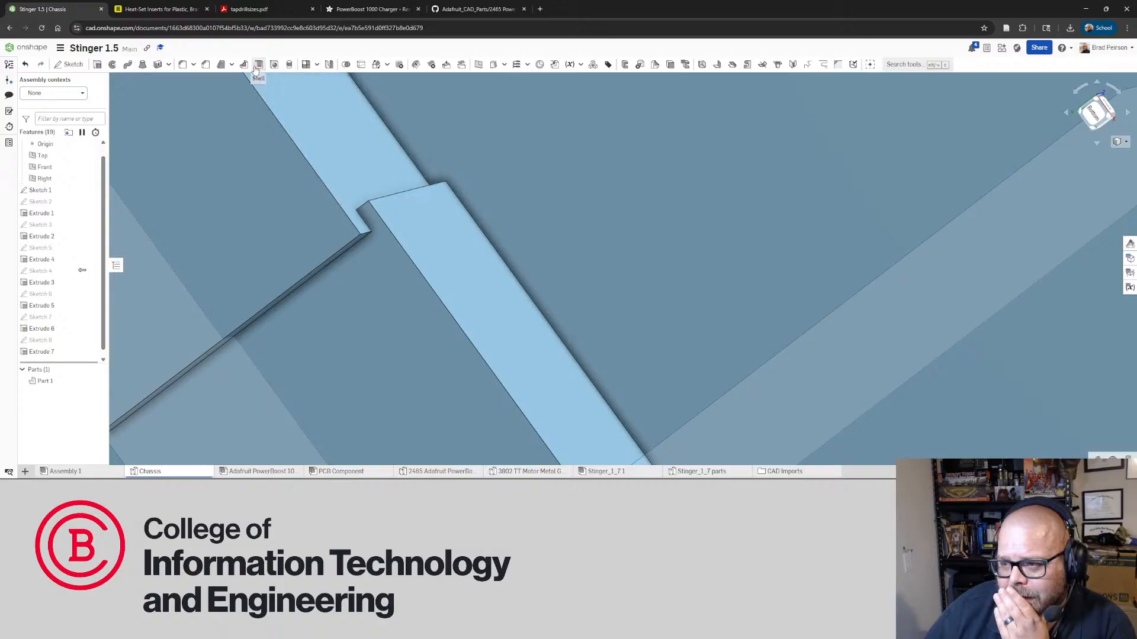
# Try to chamfer the end edge where the chassis box and side block meet, using two distances of 0.1 in and 0.05 in
pyautogui.click(207, 70)
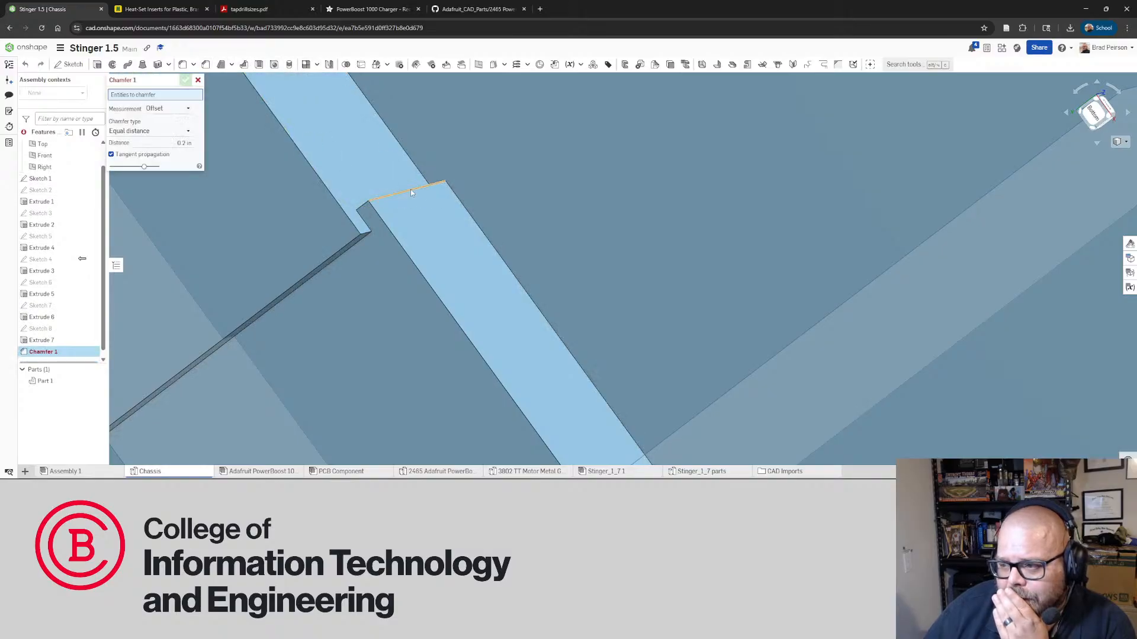
pyautogui.click(392, 199)
pyautogui.moveTo(392, 199); pyautogui.dragTo(448, 202, button='right')
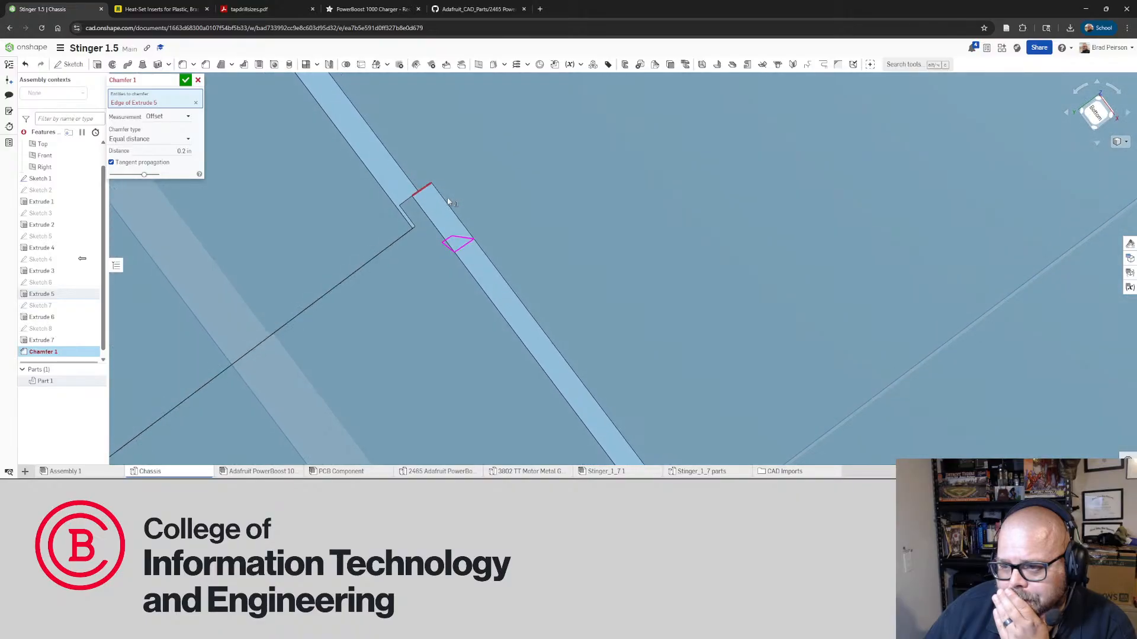
pyautogui.click(189, 139)
pyautogui.click(136, 164)
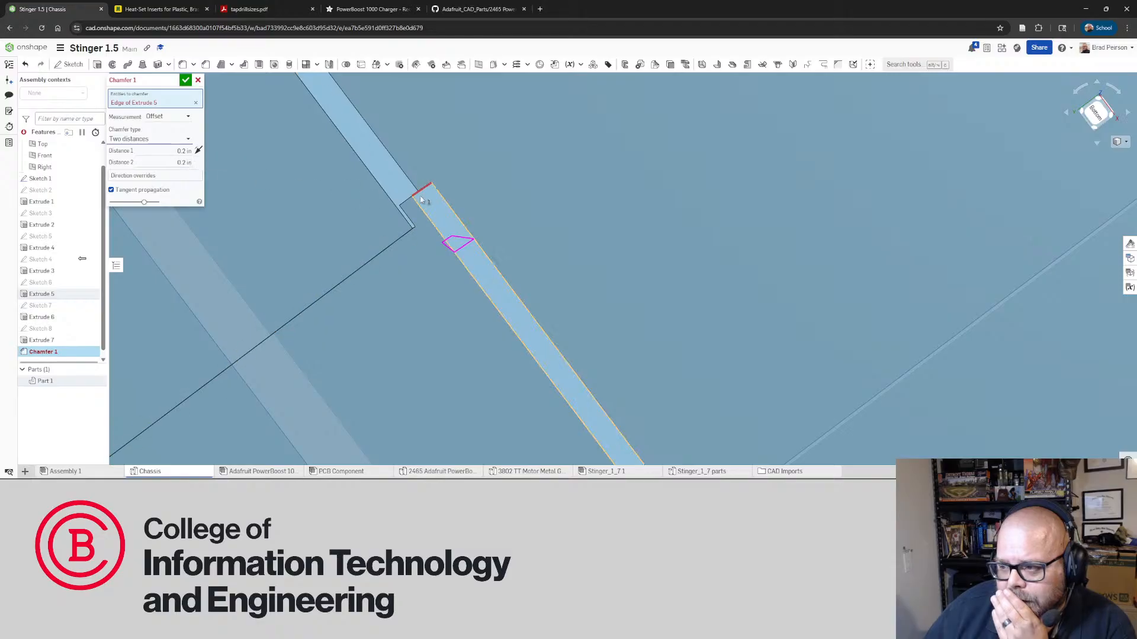
pyautogui.moveTo(430, 200); pyautogui.dragTo(422, 197, button='right')
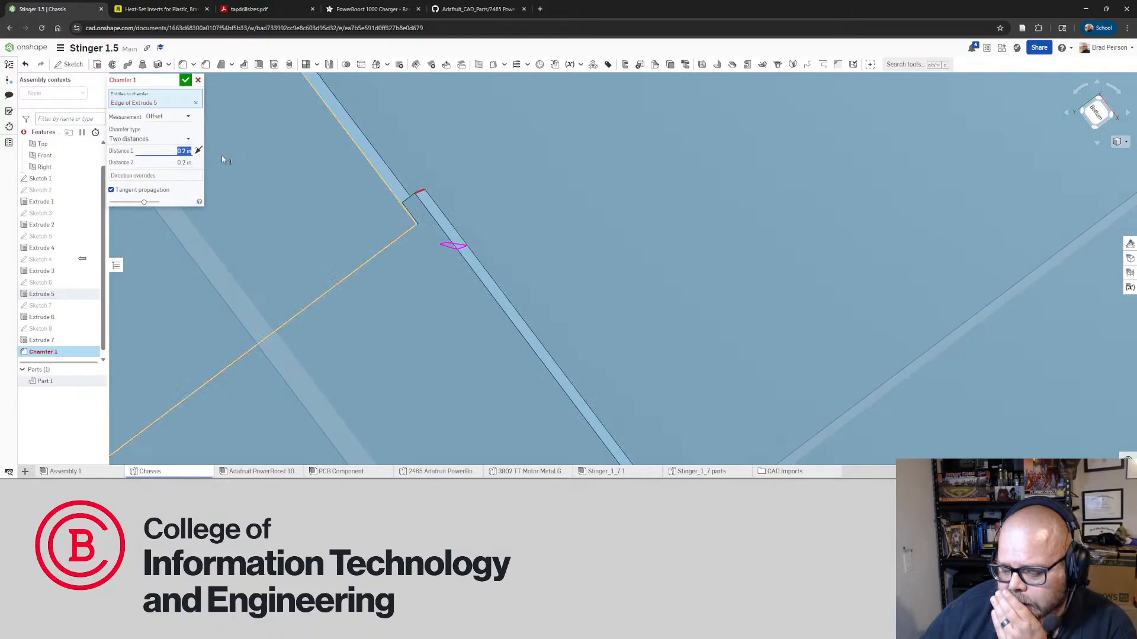
pyautogui.write('0.05')
pyautogui.press('Return')
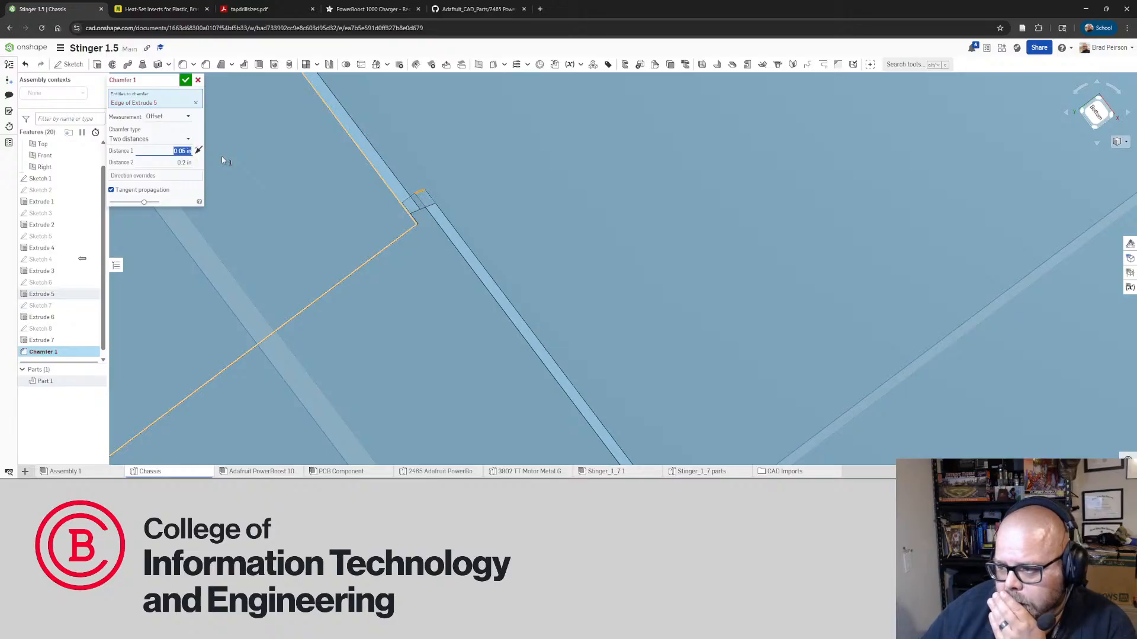
pyautogui.scroll(3, 452, 210)
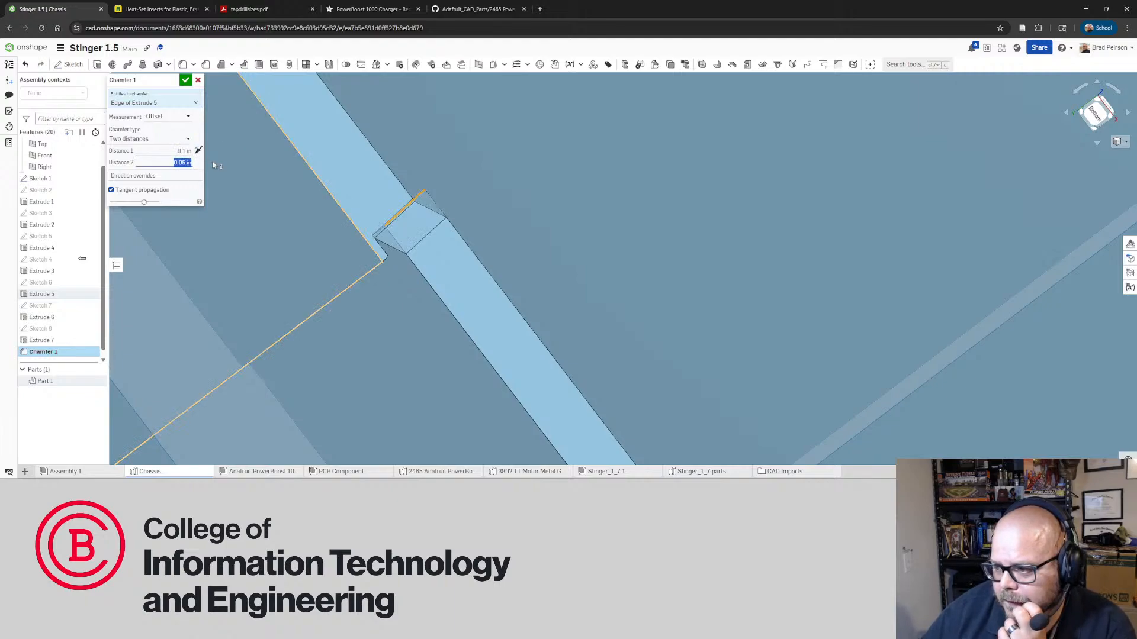
pyautogui.moveTo(393, 226)
pyautogui.mouseDown(button='right')
pyautogui.moveTo(431, 235)
pyautogui.moveTo(410, 236)
pyautogui.mouseUp(button='right')
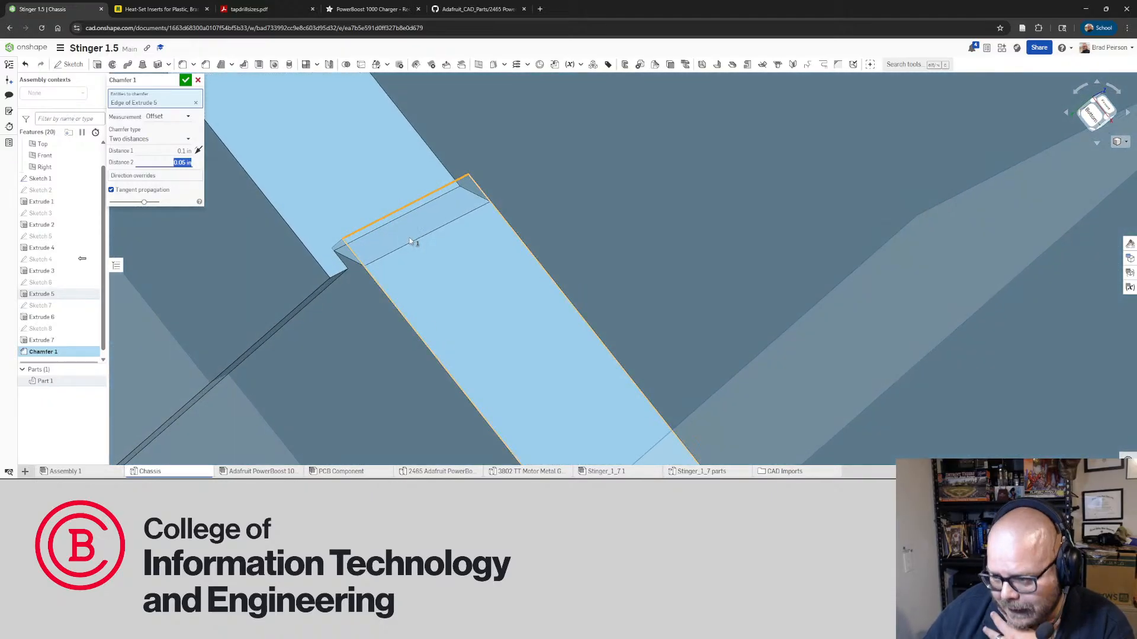
pyautogui.moveTo(341, 272); pyautogui.dragTo(431, 277, button='right')
pyautogui.scroll(-5, 350, 252)
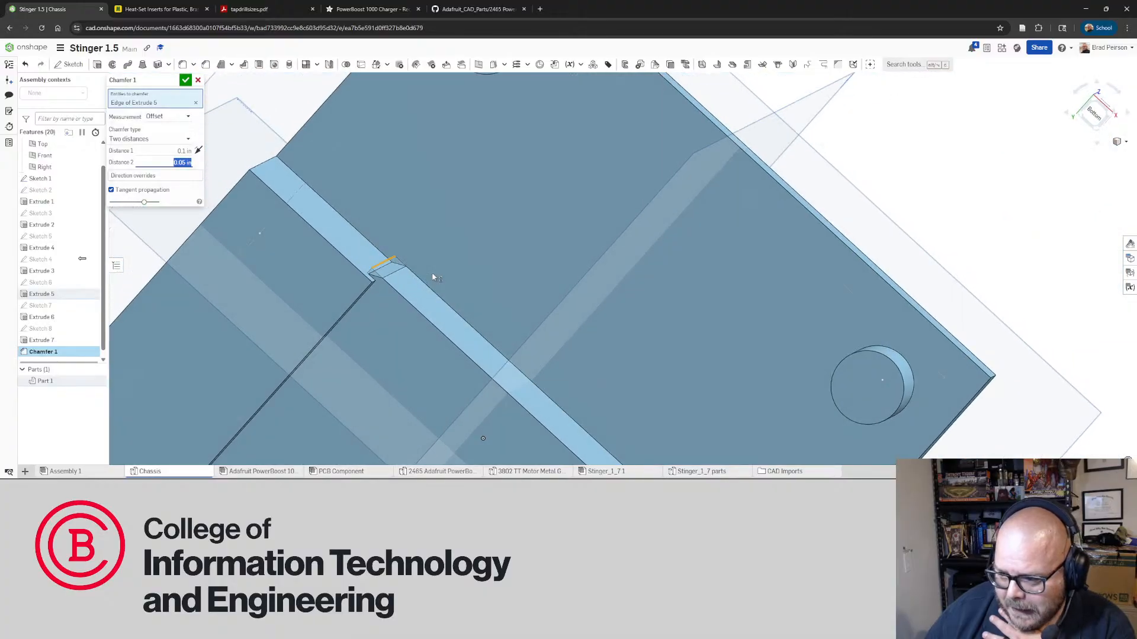
pyautogui.click(199, 81)
# Examine the merged side block, chassis box and standoffs from below, above and the side
pyautogui.moveTo(372, 296)
pyautogui.mouseDown(button='right')
pyautogui.moveTo(381, 276)
pyautogui.moveTo(365, 289)
pyautogui.mouseUp(button='right')
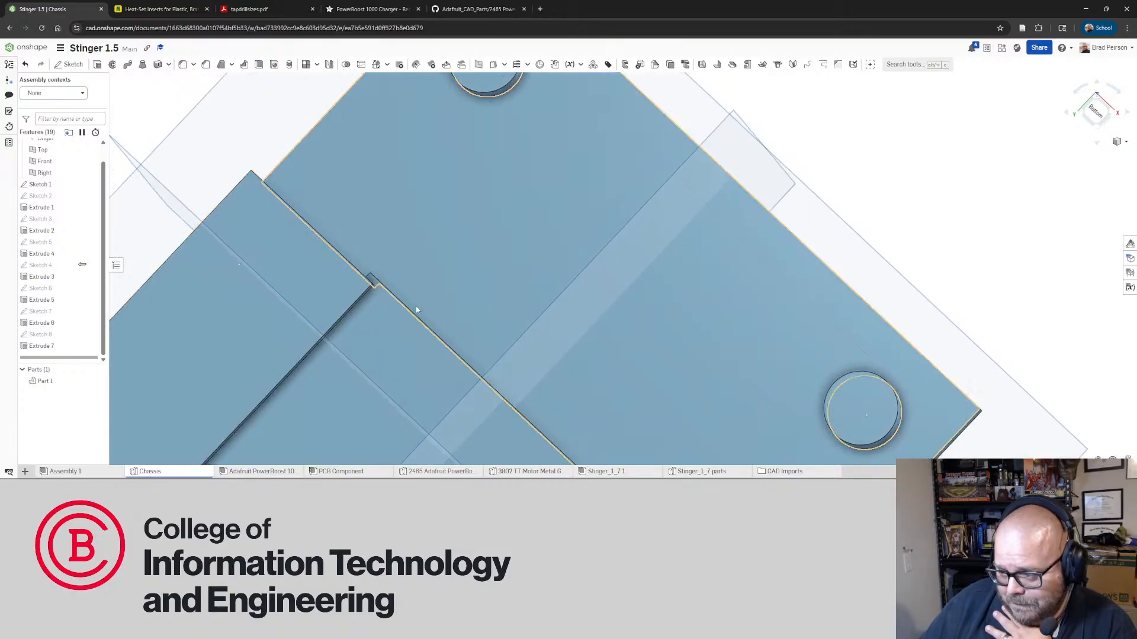
pyautogui.scroll(-5, 484, 328)
pyautogui.scroll(8, 380, 288)
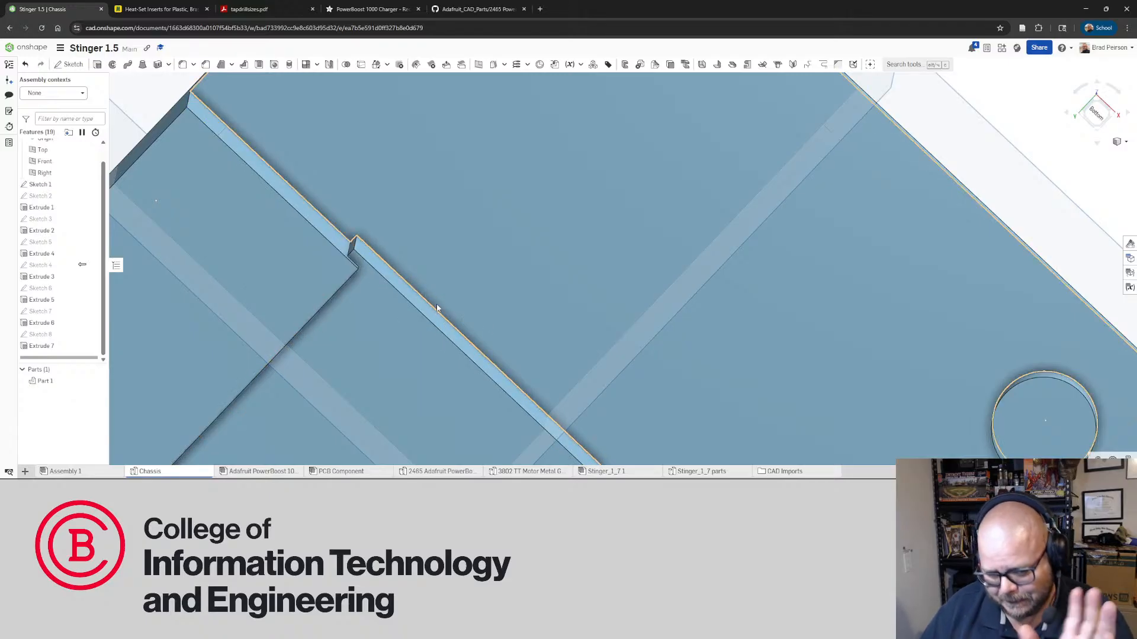
pyautogui.moveTo(549, 204); pyautogui.dragTo(478, 290, button='right')
pyautogui.scroll(-5, 490, 289)
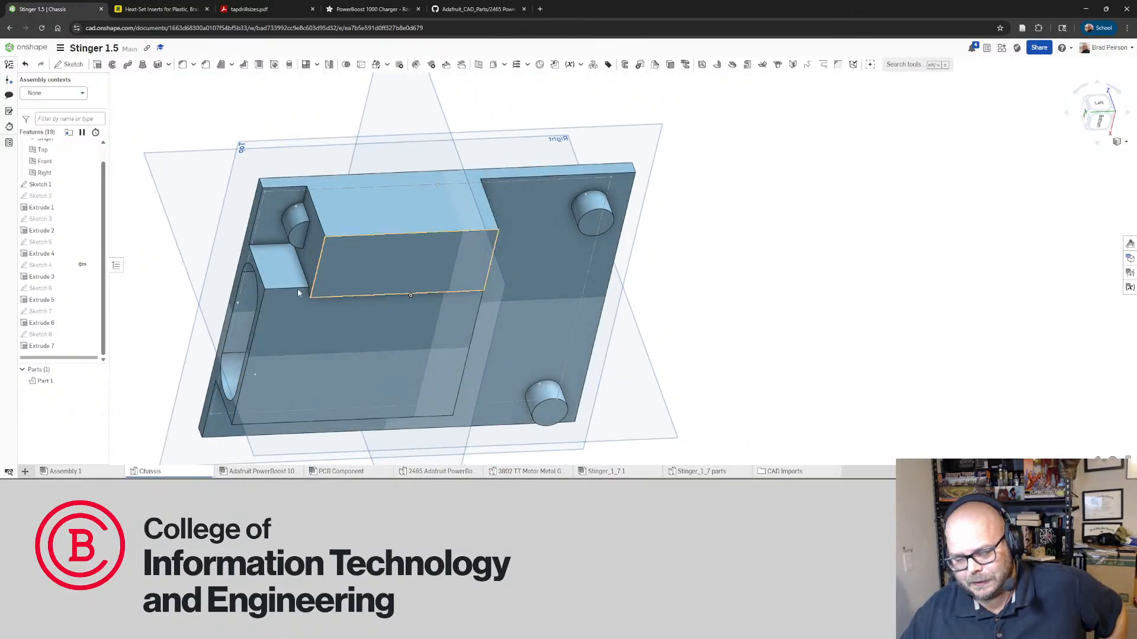
pyautogui.moveTo(299, 291); pyautogui.dragTo(447, 277, button='right')
pyautogui.moveTo(373, 227); pyautogui.dragTo(361, 262, button='right')
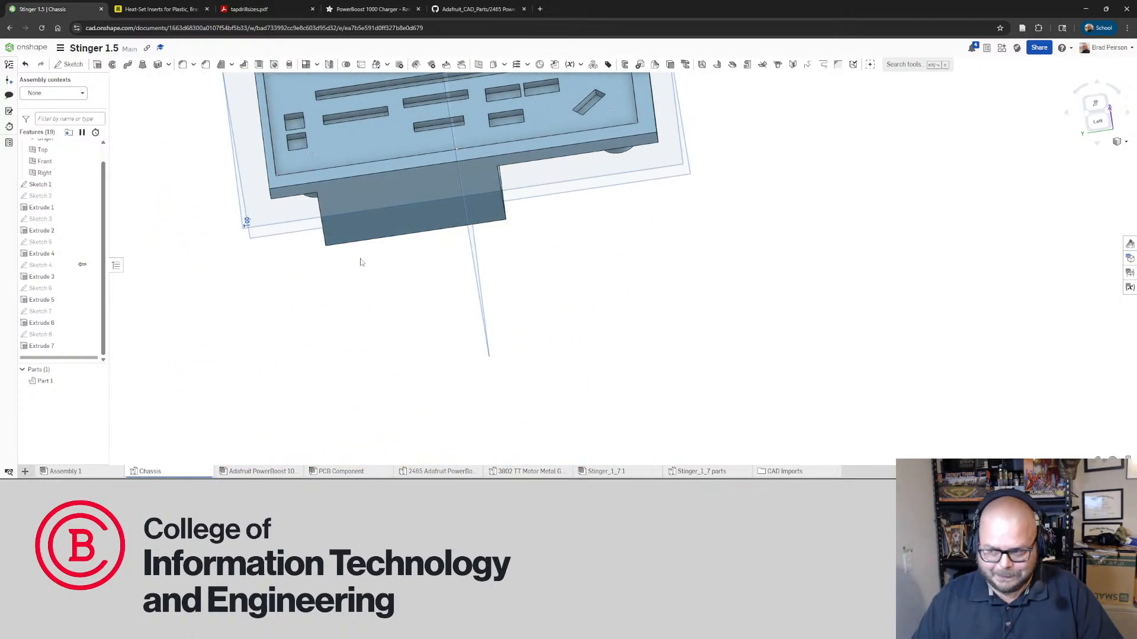
pyautogui.moveTo(430, 262); pyautogui.dragTo(464, 259, button='right')
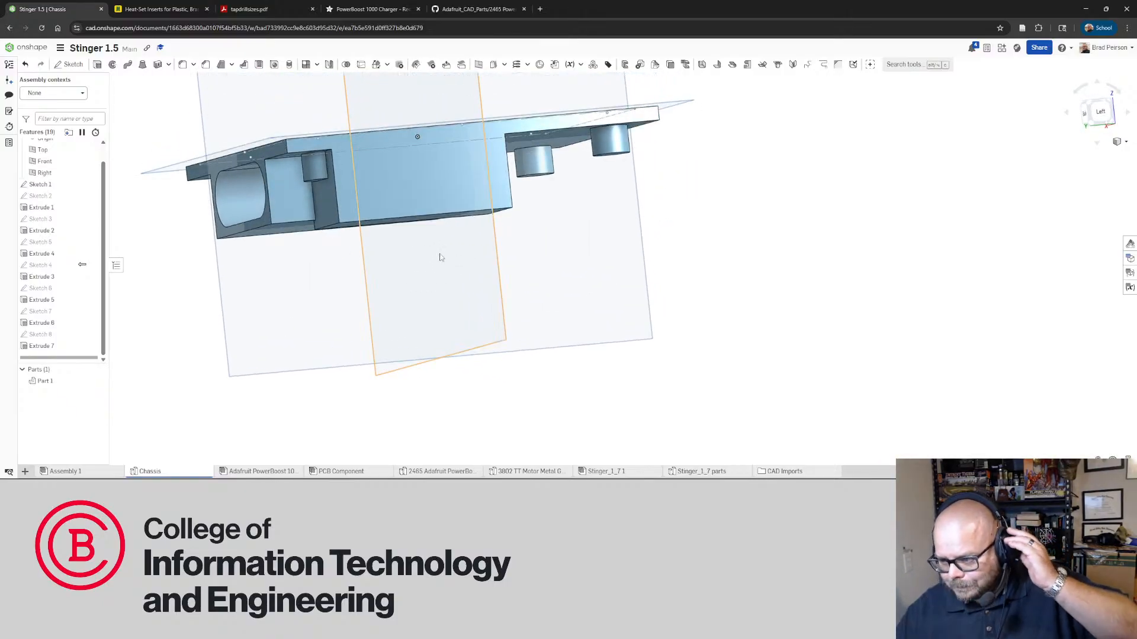
pyautogui.moveTo(503, 224); pyautogui.dragTo(484, 175, button='right')
pyautogui.scroll(4, 372, 155)
pyautogui.moveTo(460, 213); pyautogui.dragTo(385, 247, button='right')
pyautogui.moveTo(599, 249); pyautogui.dragTo(756, 269, button='right')
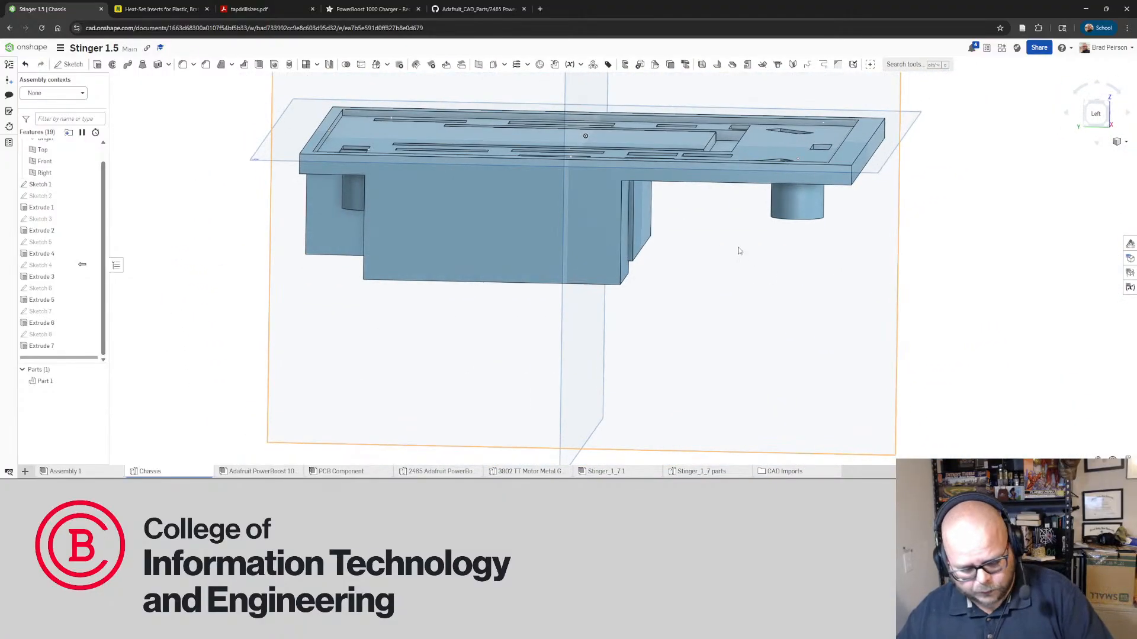
pyautogui.moveTo(687, 240); pyautogui.dragTo(684, 241, button='right')
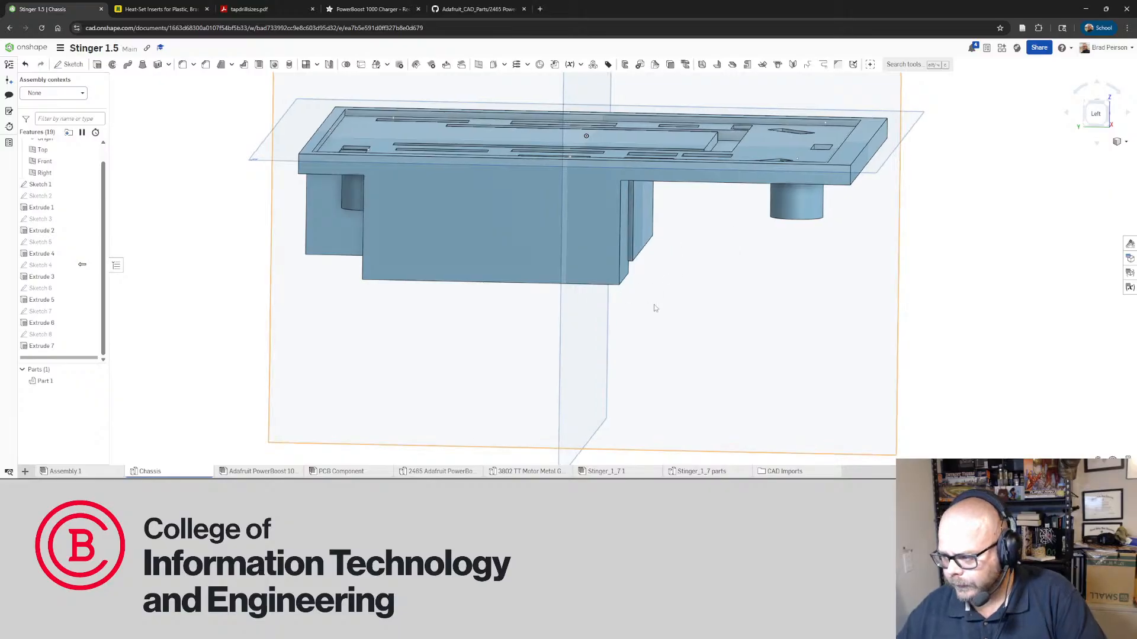
pyautogui.hotkey('alt', 'Tab')
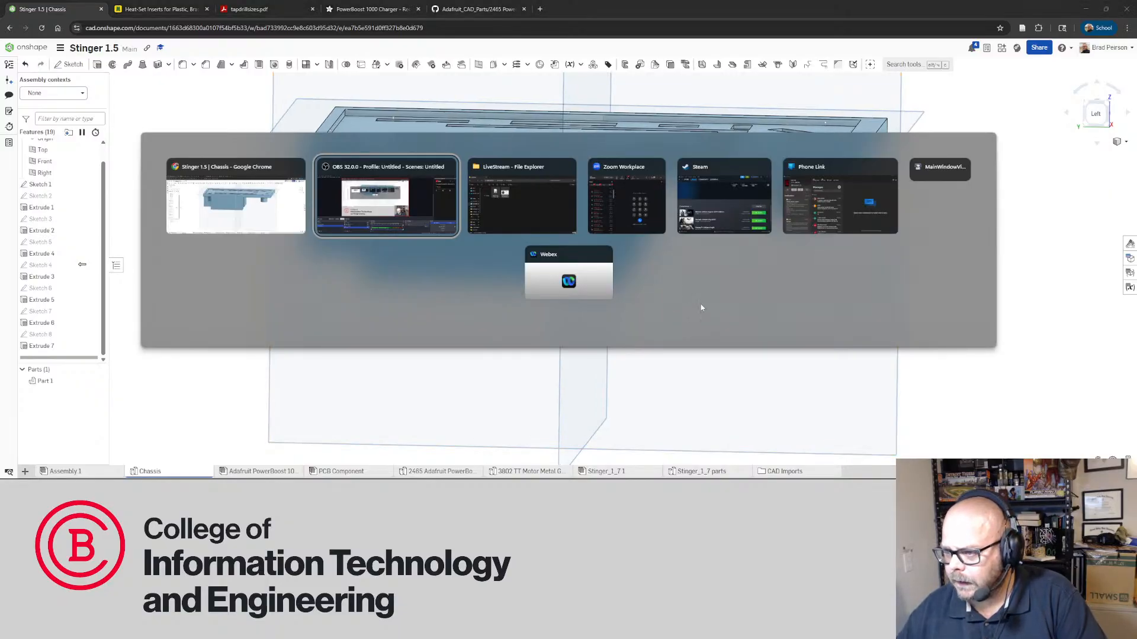
pyautogui.press('Escape')
# Show Sketch 8 in the Chassis part studio and view the merged side block from its outer side
pyautogui.scroll(3, 463, 341)
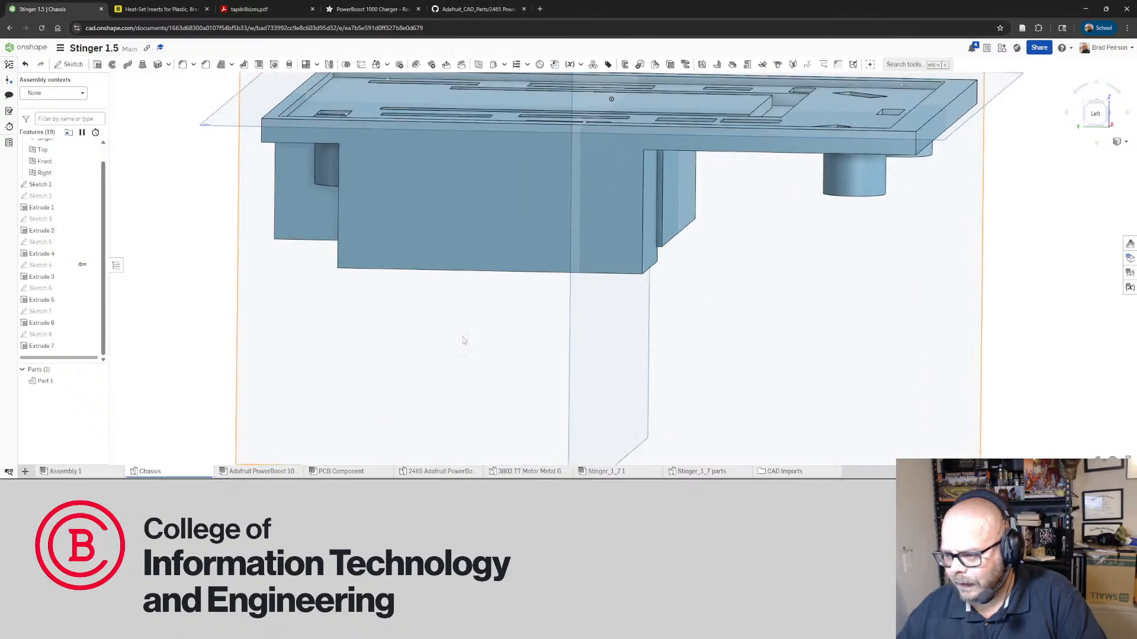
pyautogui.moveTo(211, 322); pyautogui.dragTo(318, 313, button='right')
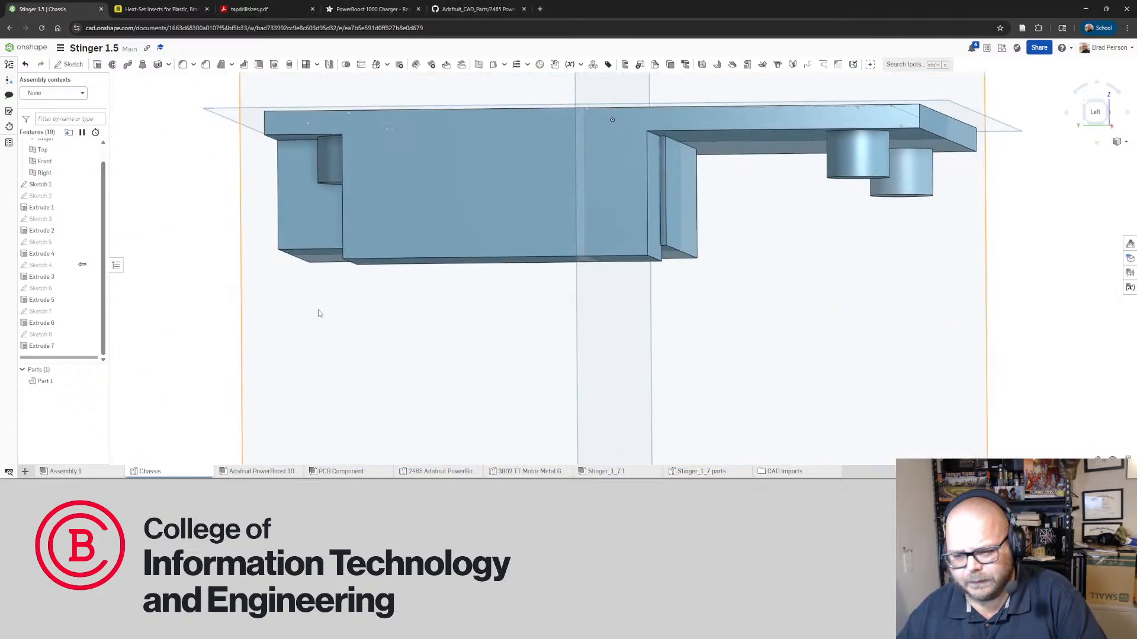
pyautogui.rightClick(45, 336)
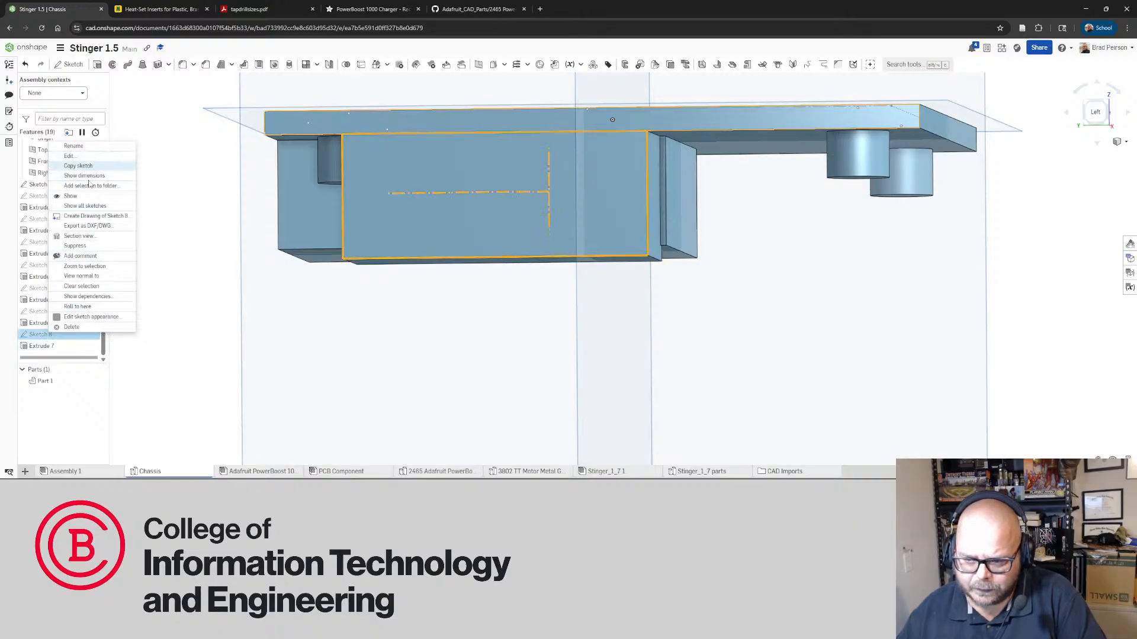
pyautogui.click(88, 199)
pyautogui.moveTo(564, 274)
pyautogui.mouseDown(button='right')
pyautogui.moveTo(564, 288)
pyautogui.moveTo(569, 278)
pyautogui.mouseUp(button='right')
pyautogui.scroll(5, 355, 156)
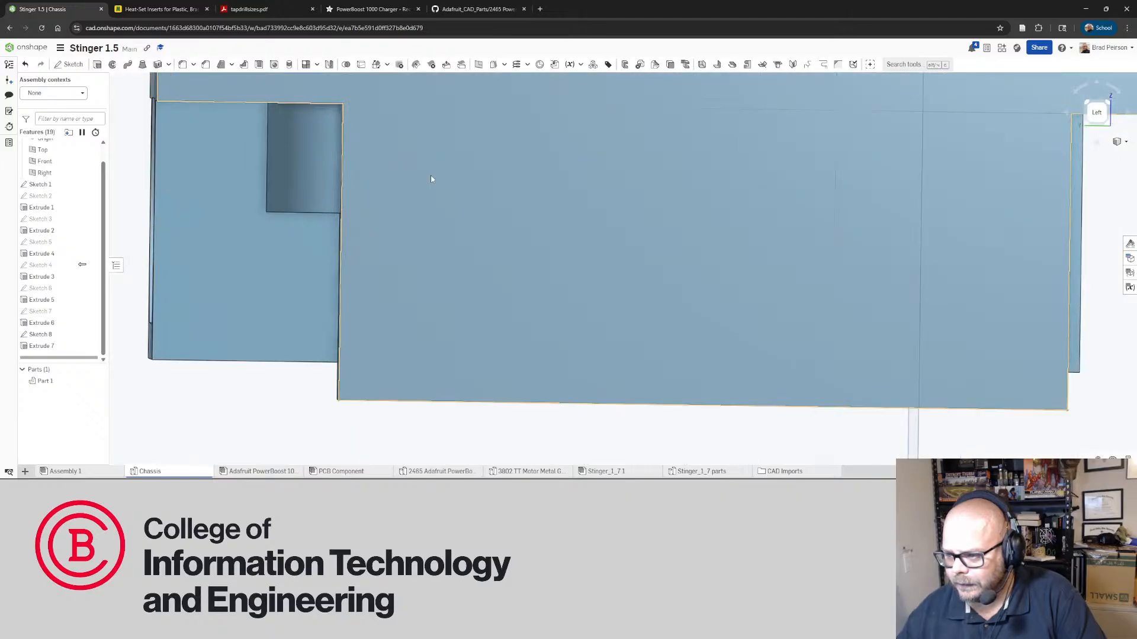
pyautogui.scroll(-5, 690, 280)
pyautogui.moveTo(690, 280); pyautogui.dragTo(707, 276, button='right')
pyautogui.hotkey('alt', 'Tab')
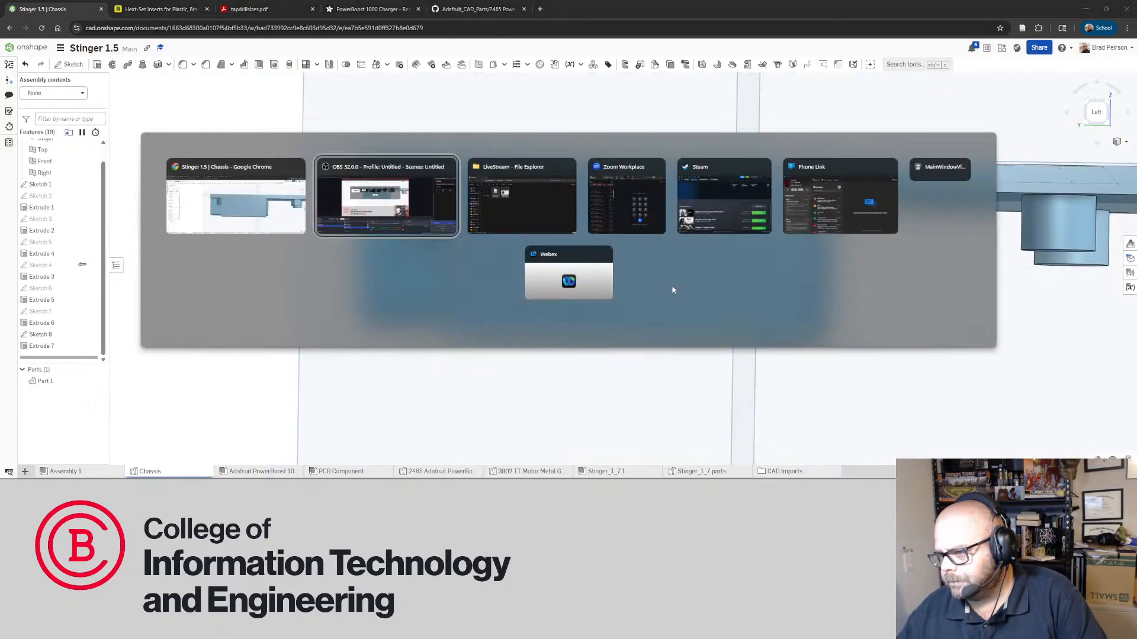
pyautogui.click(208, 324)
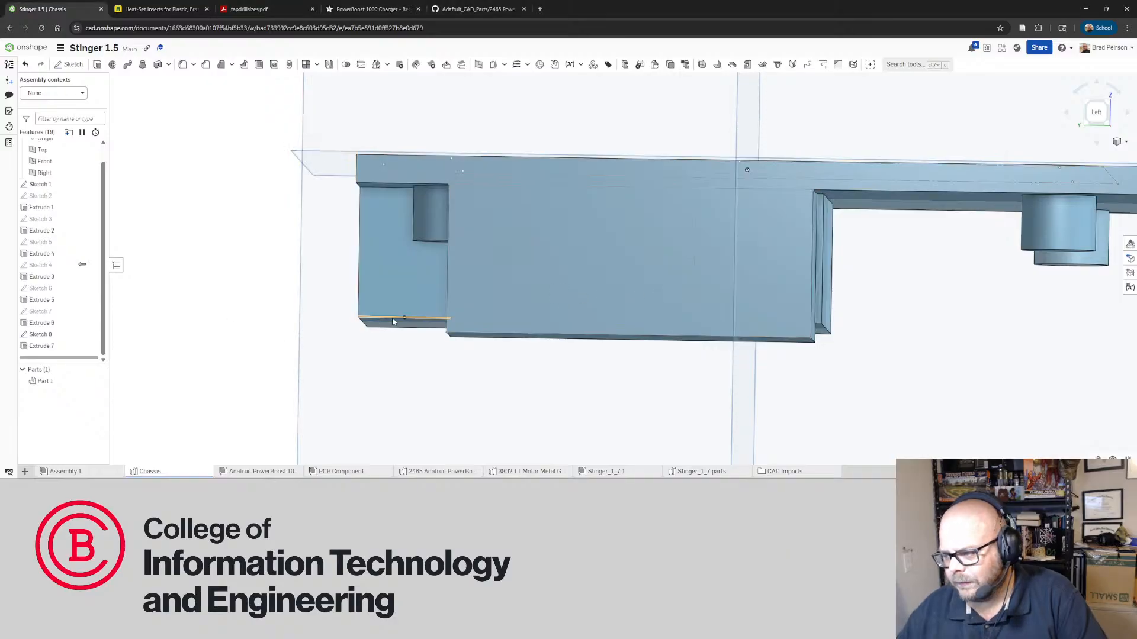
pyautogui.moveTo(392, 318); pyautogui.dragTo(395, 323, button='right')
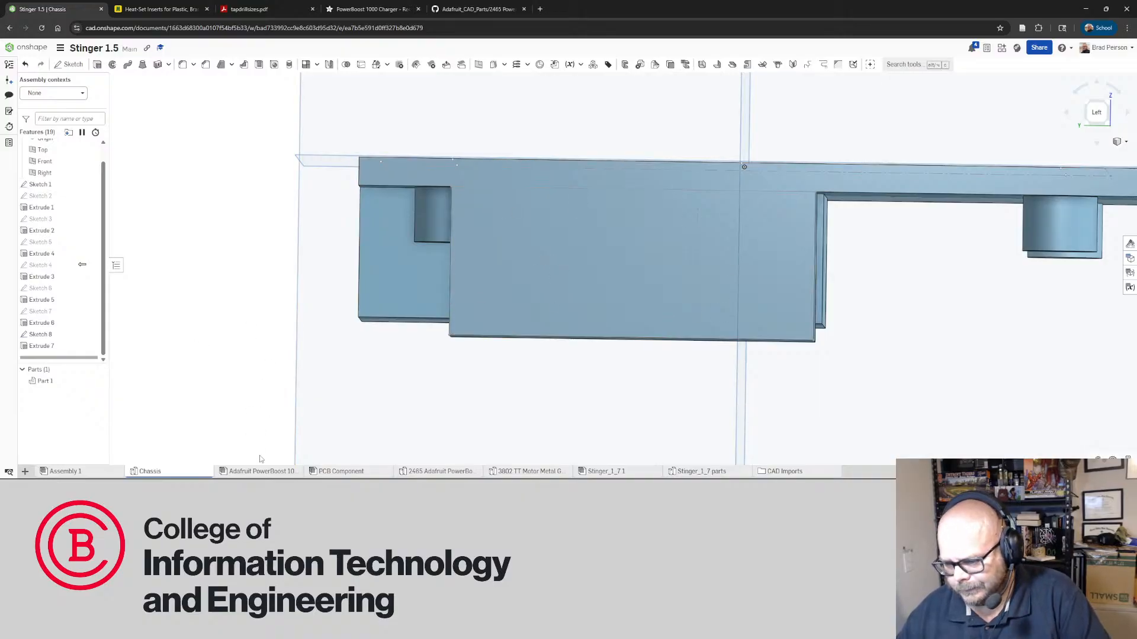
# In Assembly 1, examine how the upper gear motor's shaft, mounting holes and body sit against the chassis box
pyautogui.click(104, 472)
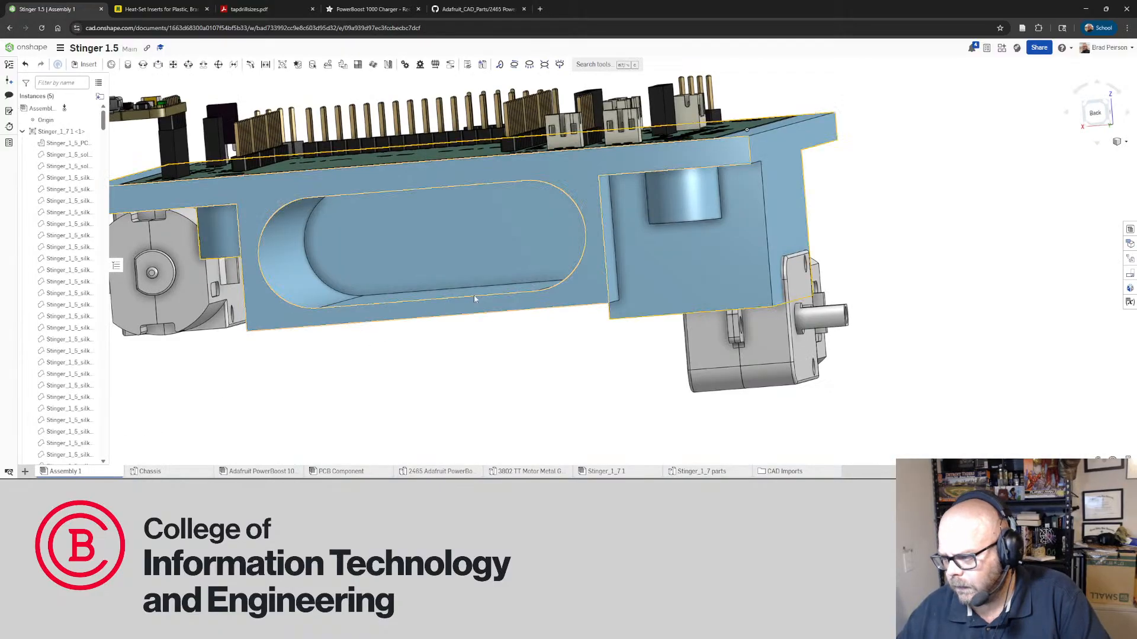
pyautogui.moveTo(433, 294); pyautogui.dragTo(604, 289, button='right')
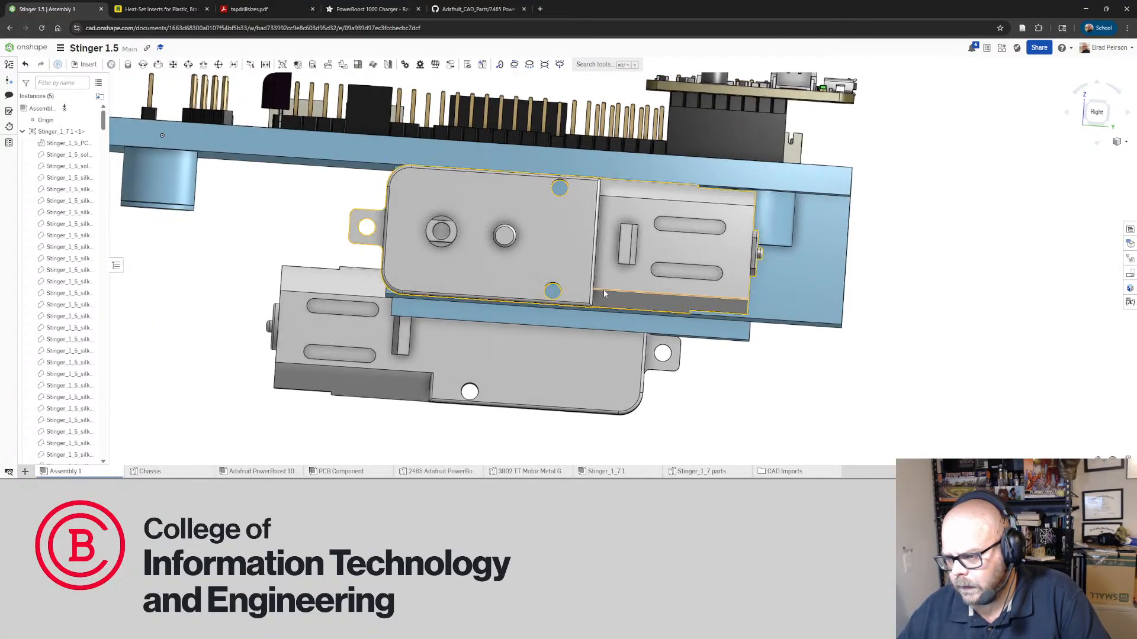
pyautogui.scroll(3, 399, 211)
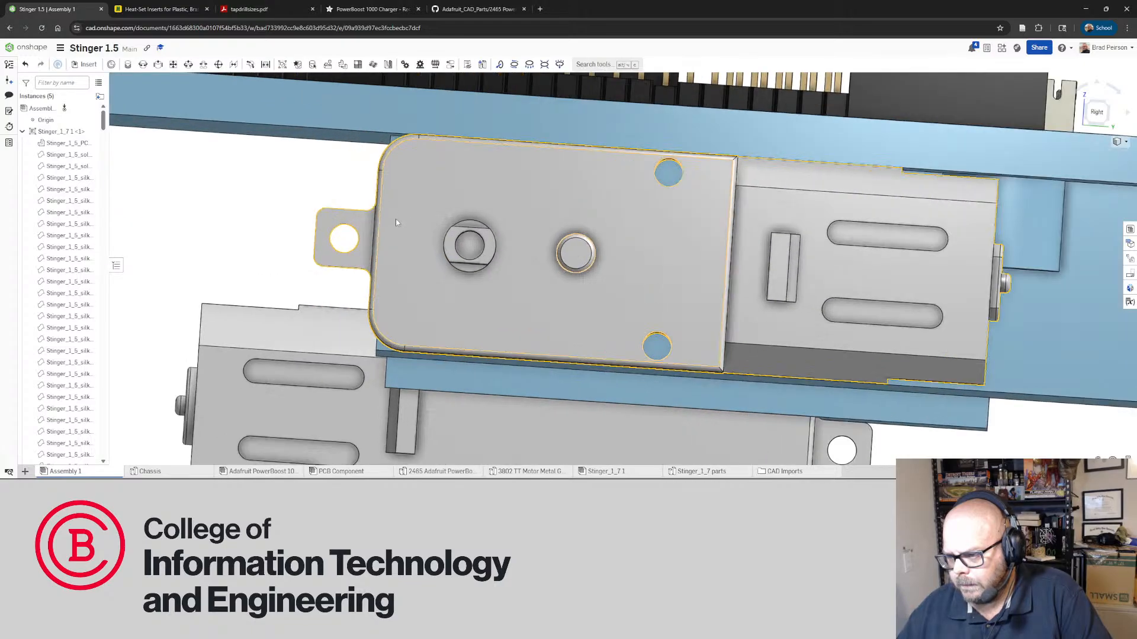
pyautogui.moveTo(399, 211); pyautogui.dragTo(340, 209, button='right')
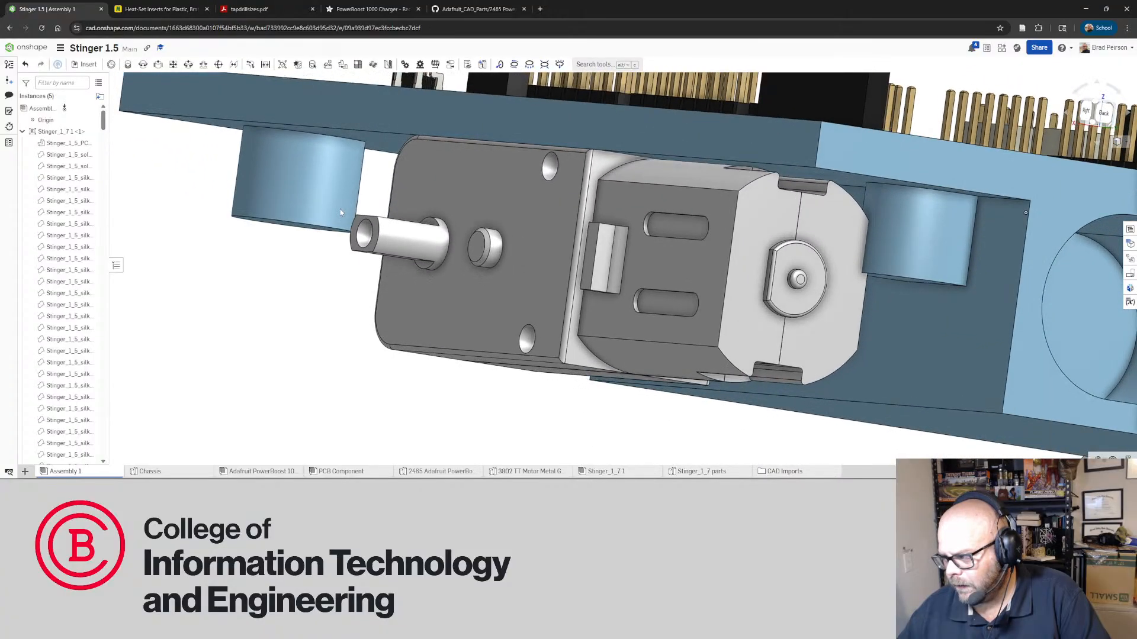
pyautogui.scroll(-4, 340, 210)
pyautogui.moveTo(524, 224); pyautogui.dragTo(569, 231, button='right')
pyautogui.scroll(4, 239, 261)
pyautogui.moveTo(239, 261); pyautogui.dragTo(277, 263, button='right')
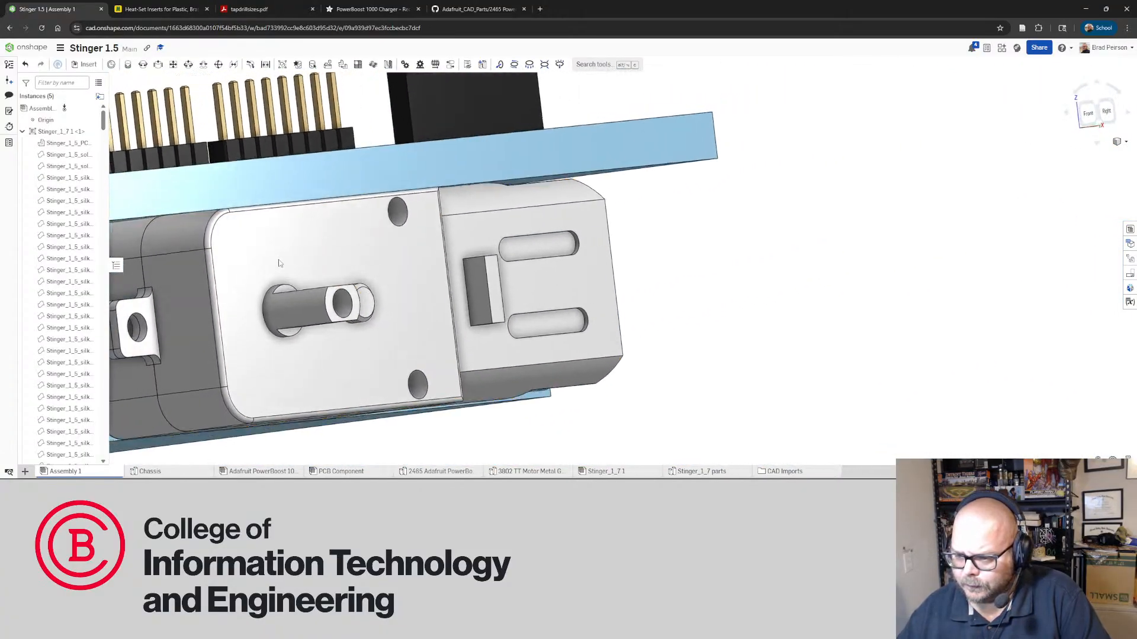
pyautogui.scroll(4, 276, 262)
pyautogui.scroll(-8, 274, 262)
pyautogui.scroll(4, 191, 283)
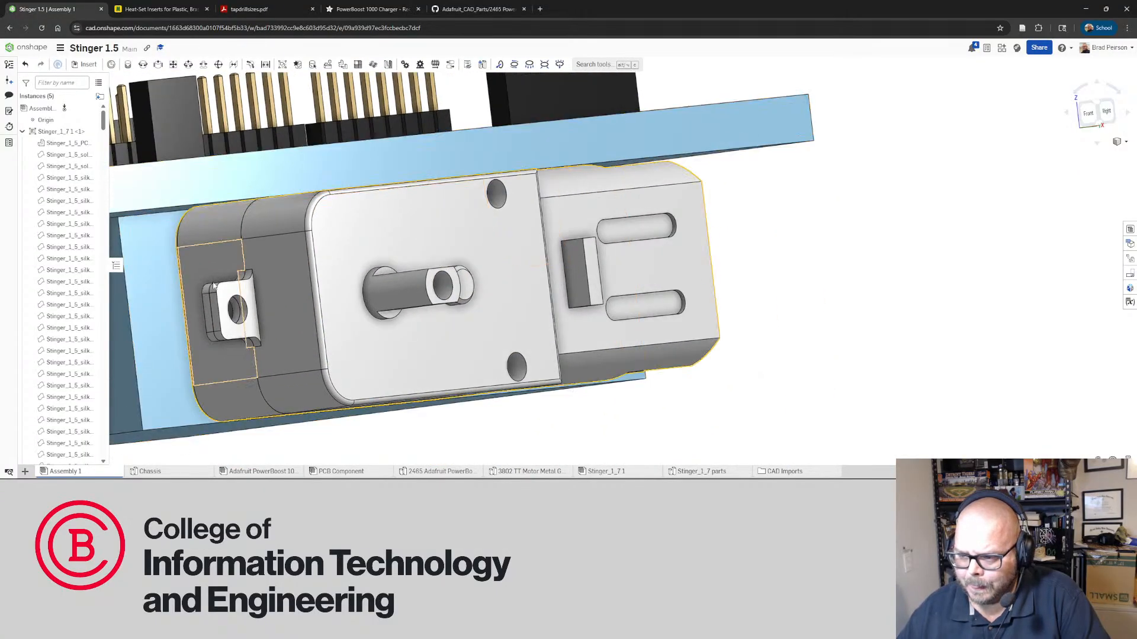
# Examine the mounting tab on the end of the upper gear motor and its clearance to the nearby standoff
pyautogui.moveTo(192, 283); pyautogui.dragTo(275, 259, button='right')
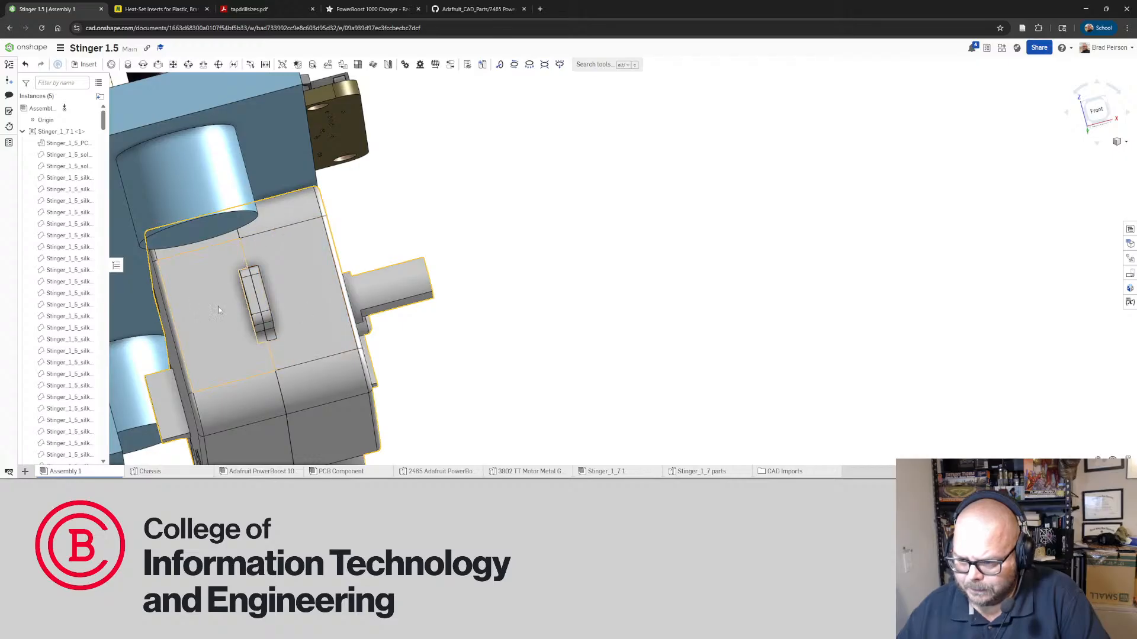
pyautogui.moveTo(238, 306); pyautogui.dragTo(289, 294, button='right')
pyautogui.click(250, 281)
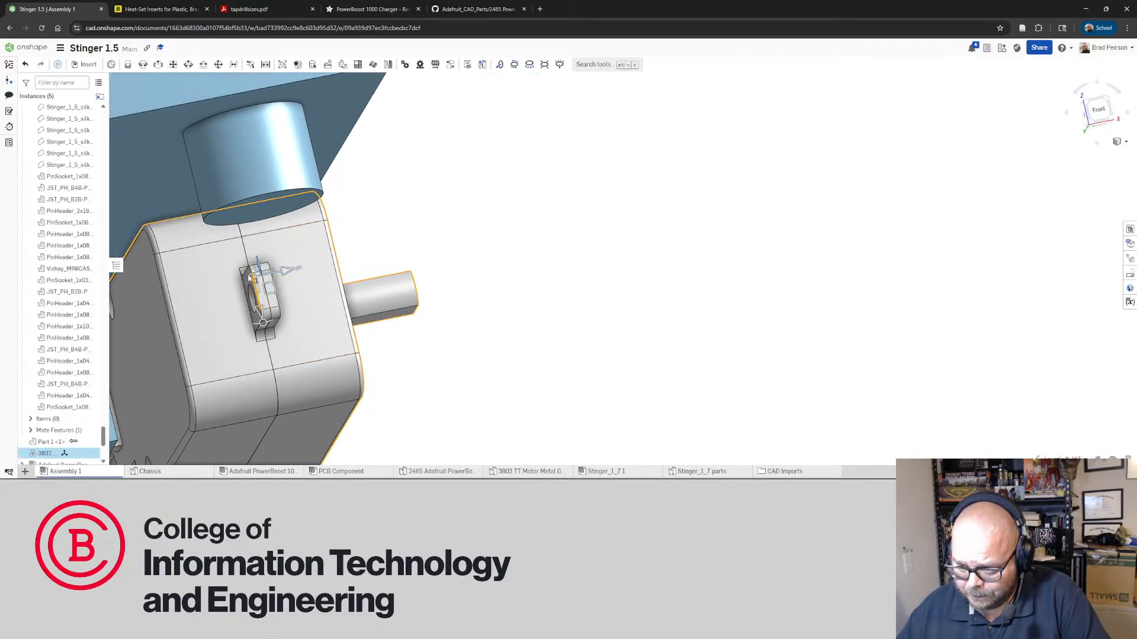
pyautogui.click(492, 306)
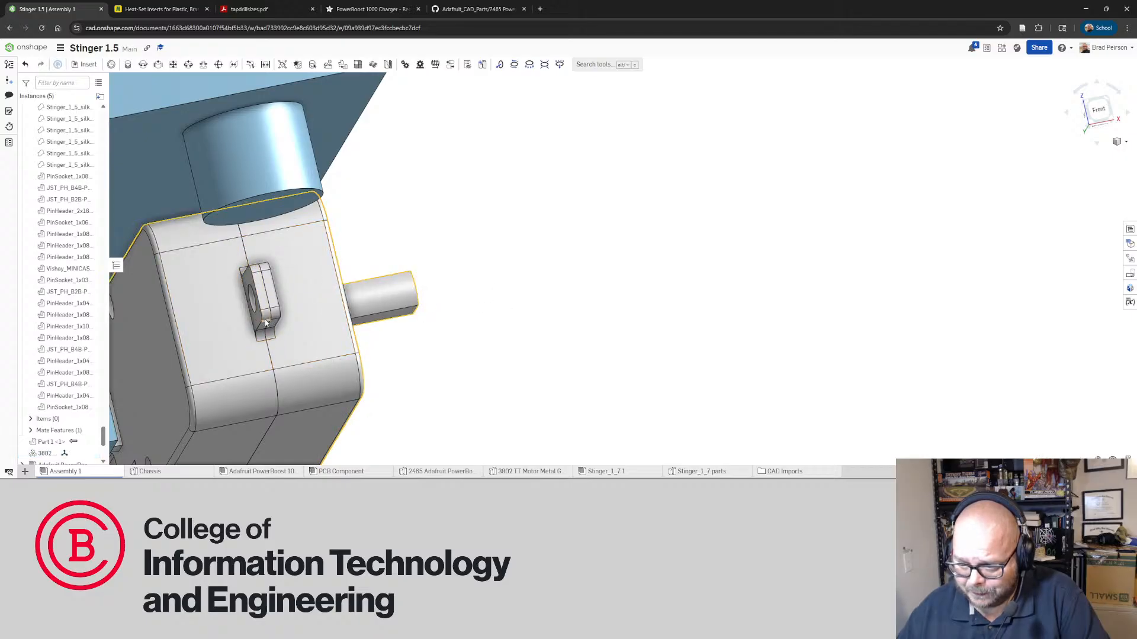
pyautogui.moveTo(481, 325); pyautogui.dragTo(316, 308, button='right')
pyautogui.scroll(-3, 319, 312)
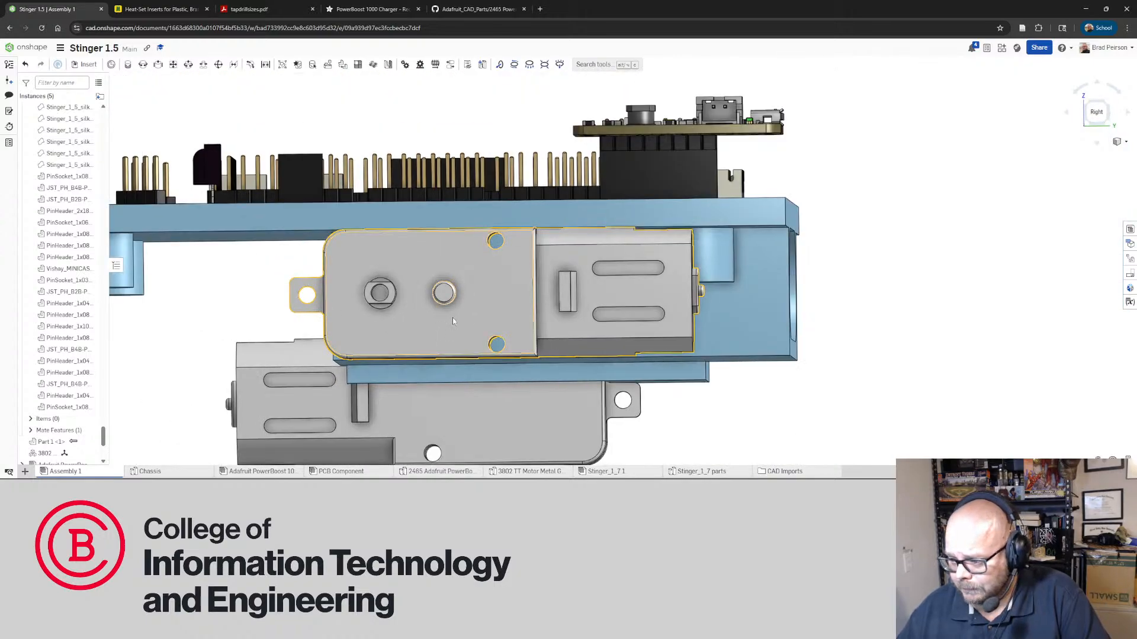
# Move the lower gear motor up beside the chassis plate at the merged side block and check its placement from the front and side
pyautogui.scroll(-5, 453, 320)
pyautogui.scroll(4, 462, 331)
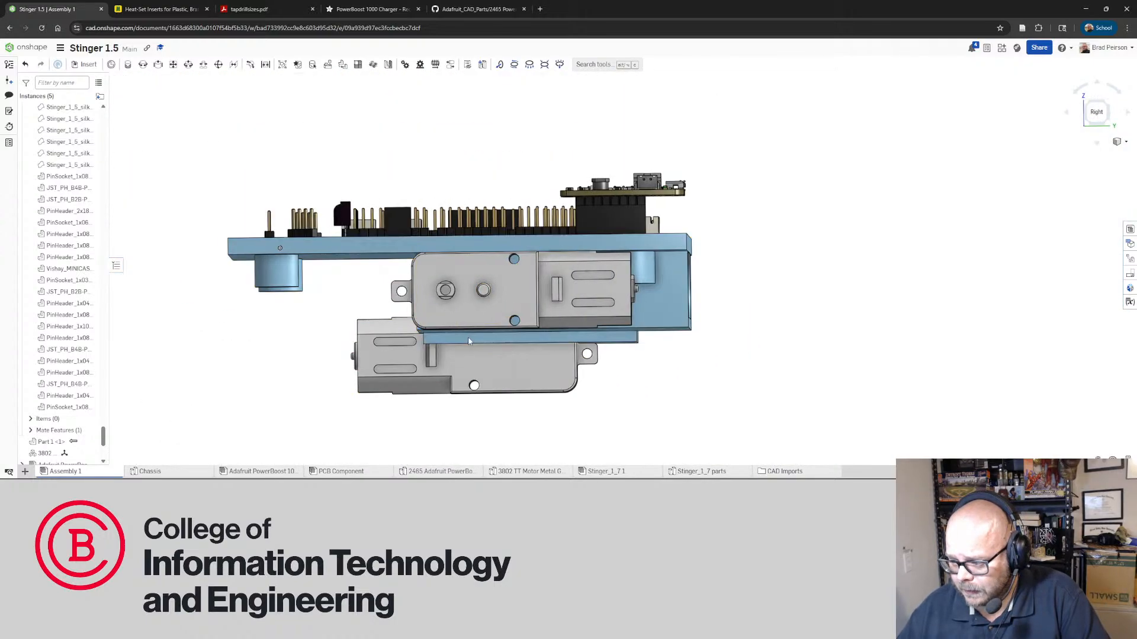
pyautogui.moveTo(468, 342); pyautogui.dragTo(542, 389, button='right')
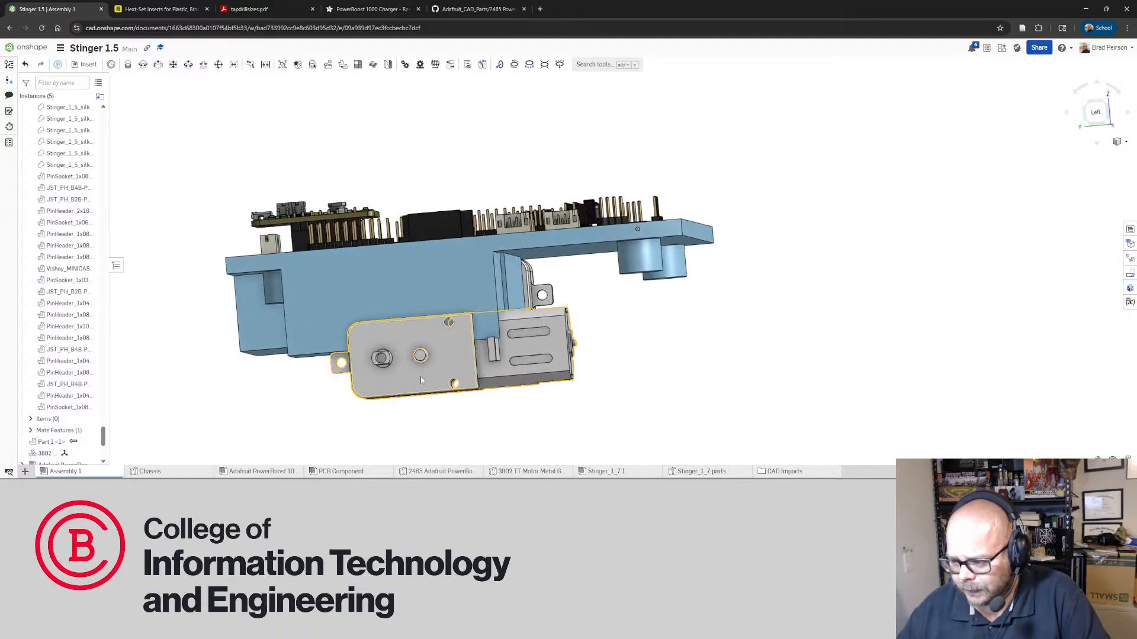
pyautogui.moveTo(388, 346); pyautogui.dragTo(363, 324)
pyautogui.moveTo(363, 324); pyautogui.dragTo(439, 315, button='right')
pyautogui.hotkey('shift', '1')
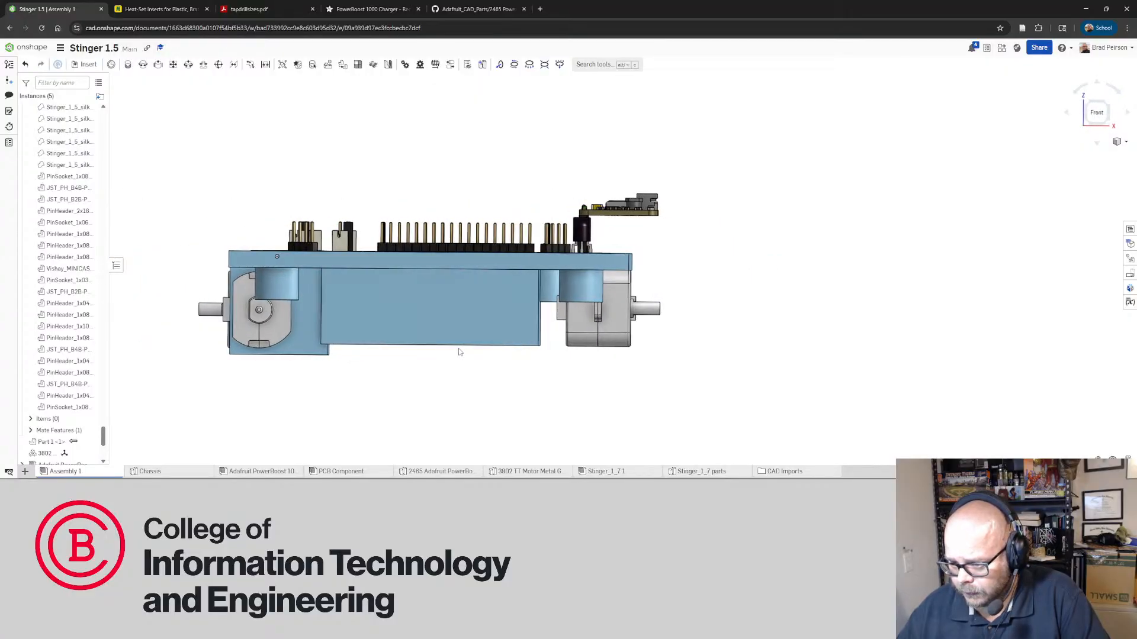
pyautogui.moveTo(460, 349); pyautogui.dragTo(571, 354, button='right')
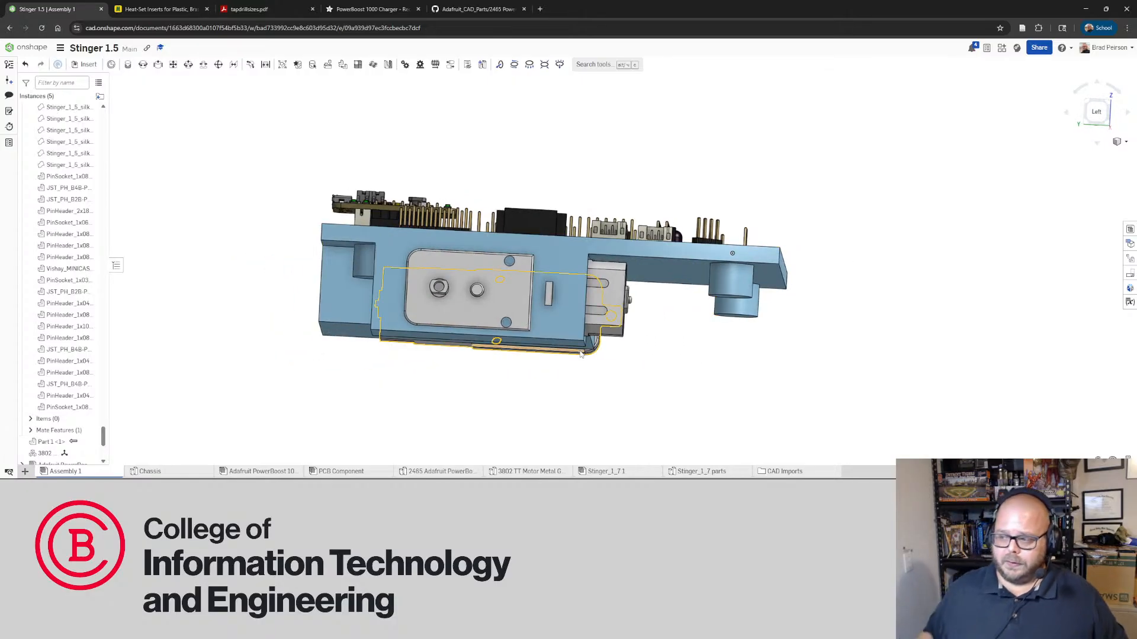